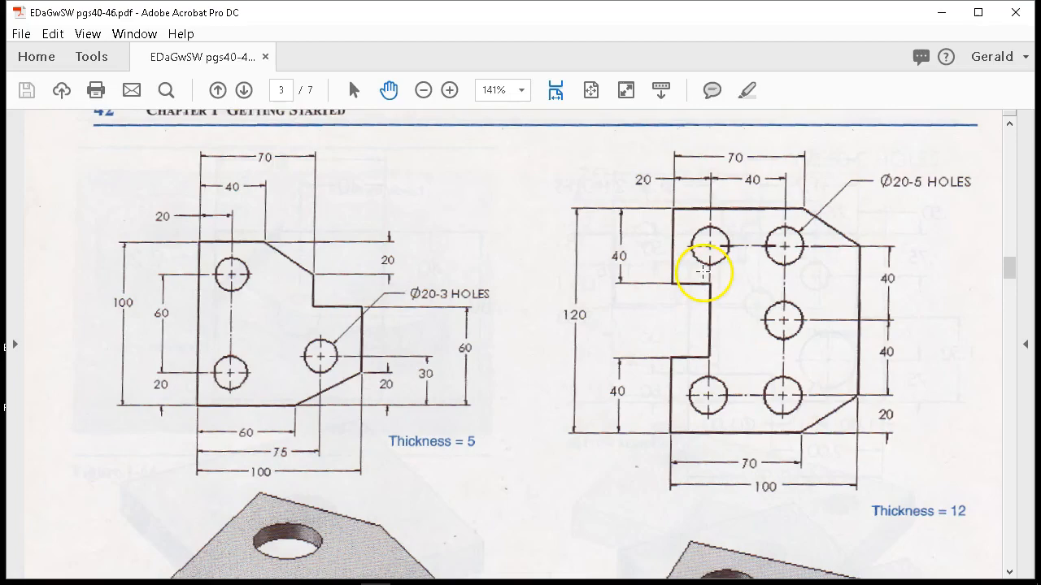
# Switch from the PDF drawing to SOLIDWORKS and create a new part from the Part In-Frac template.
pyautogui.click(937, 14)
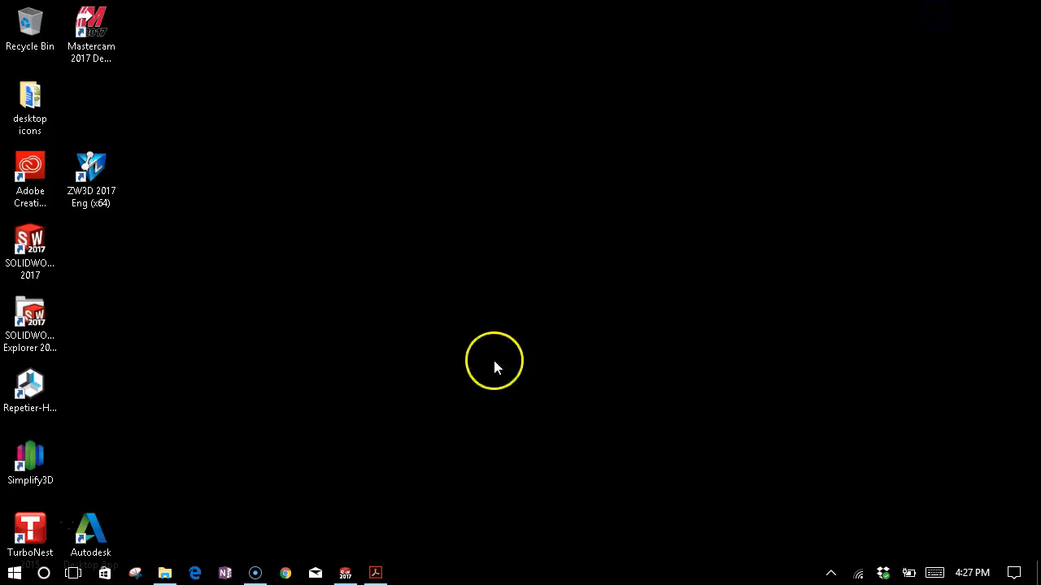
pyautogui.click(345, 573)
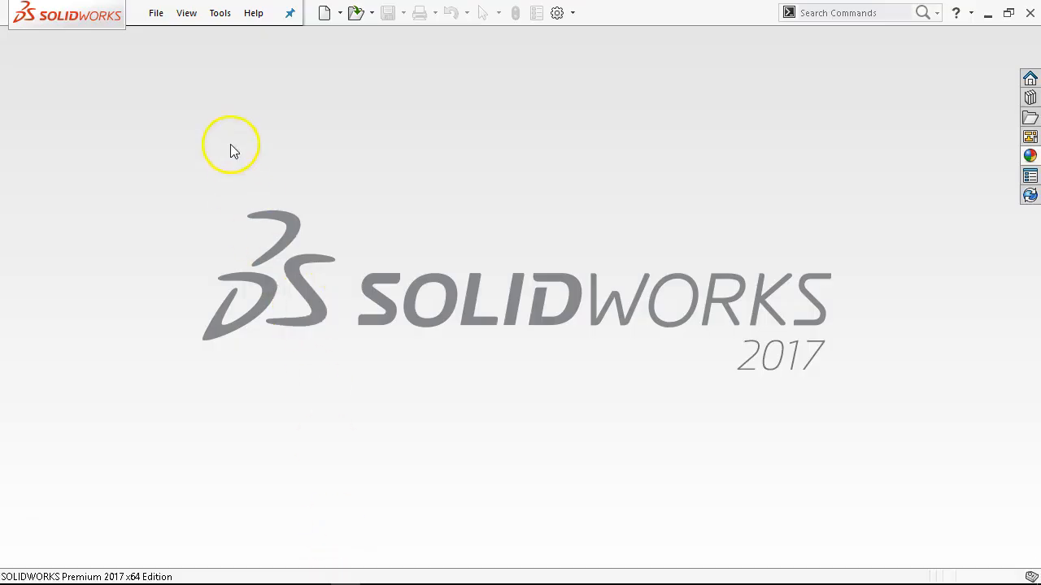
pyautogui.click(155, 12)
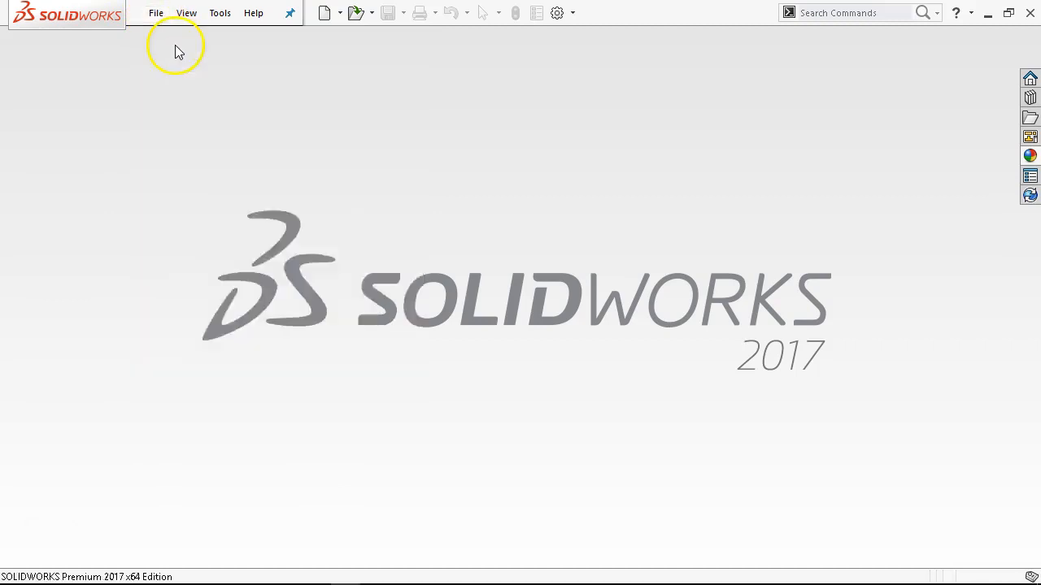
pyautogui.click(181, 39)
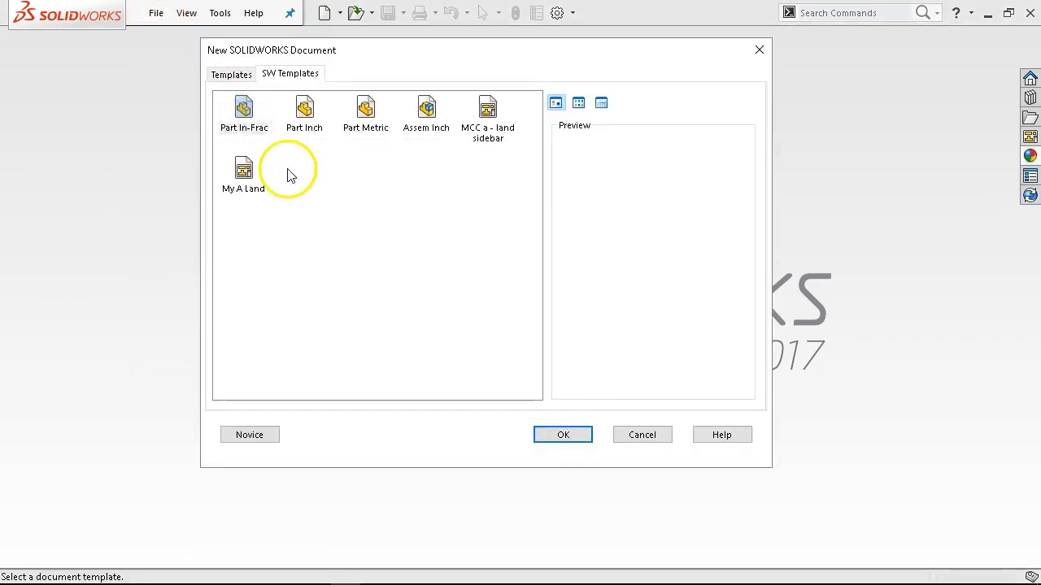
pyautogui.click(245, 111)
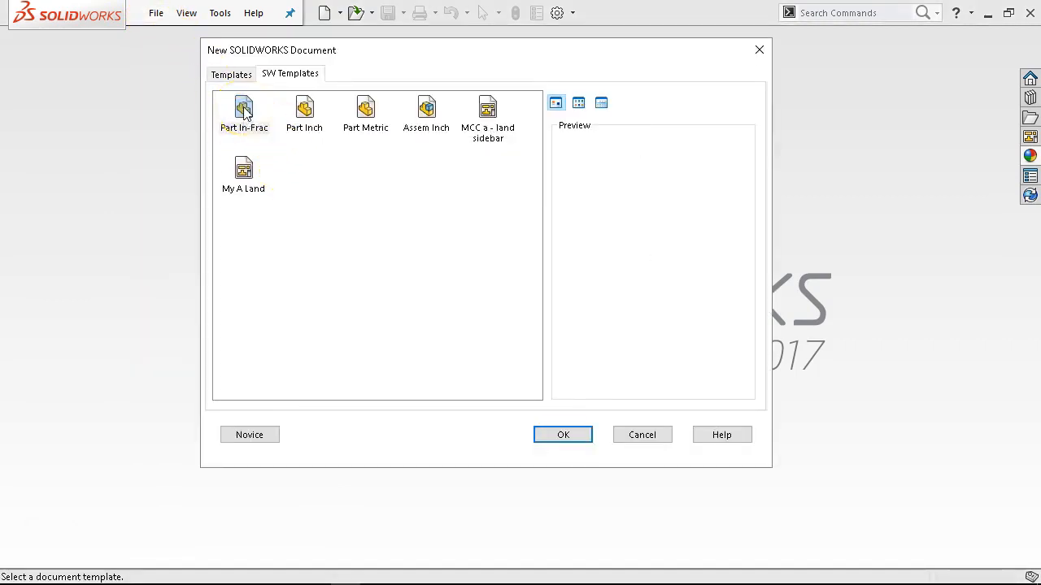
pyautogui.doubleClick(243, 110)
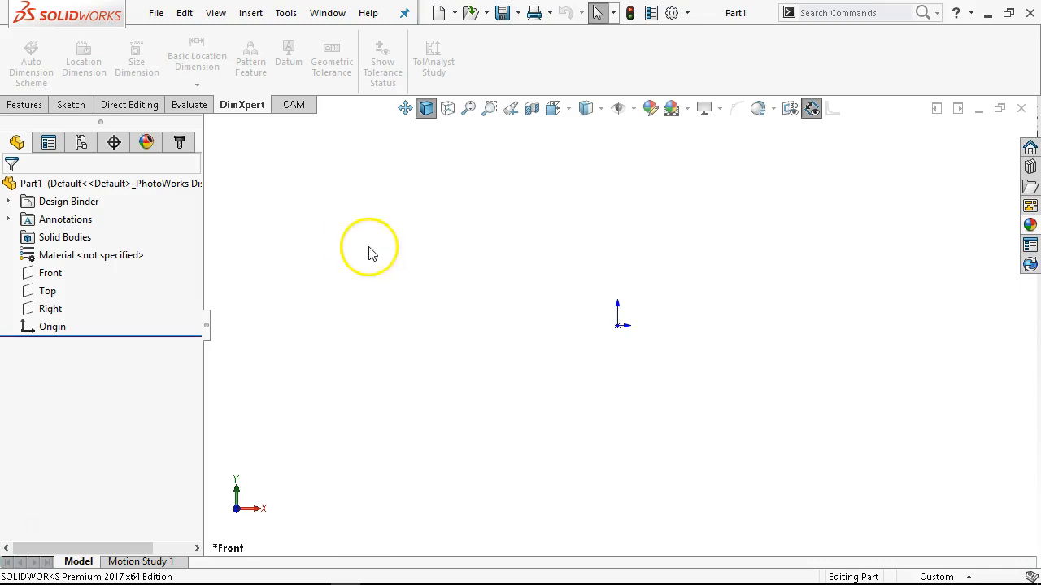
# Start a new sketch on the Front plane.
pyautogui.click(44, 274)
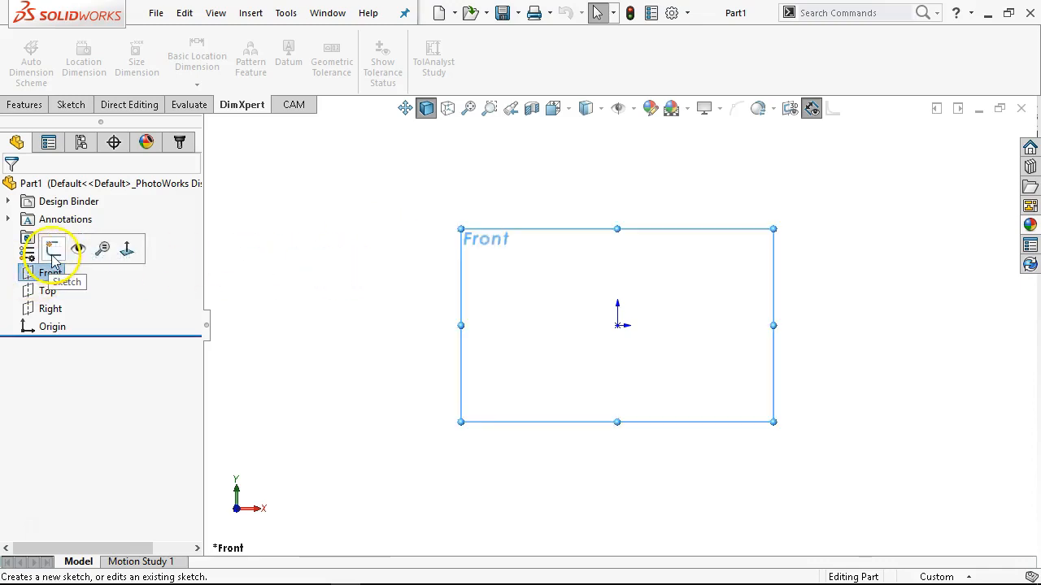
pyautogui.click(51, 249)
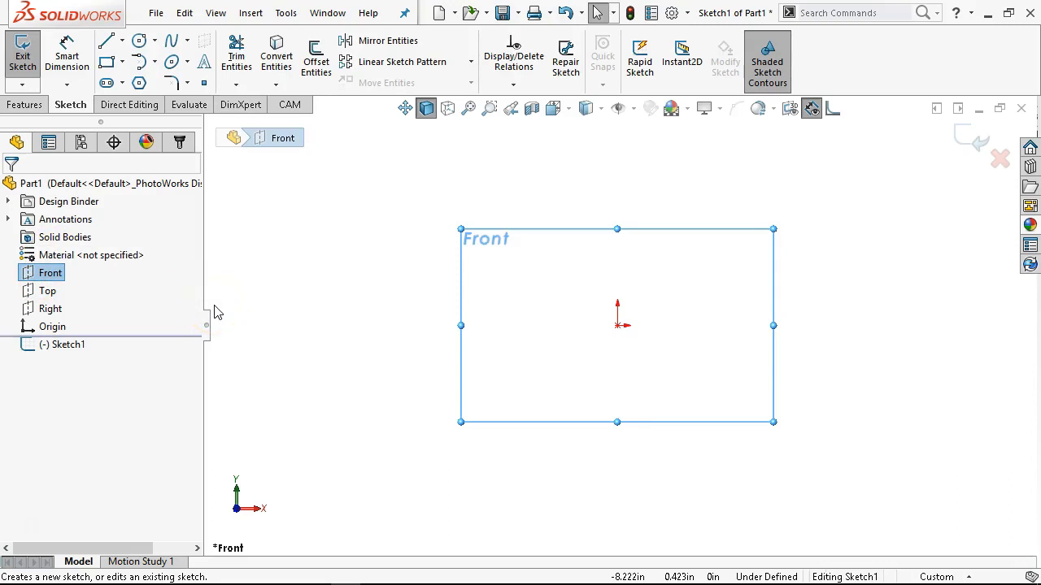
pyautogui.click(249, 298)
# Sketch a closed six-line profile from the origin with angled right corners, about 3.34 in tall on the left and 1.43 in wide along the bottom.
pyautogui.click(106, 41)
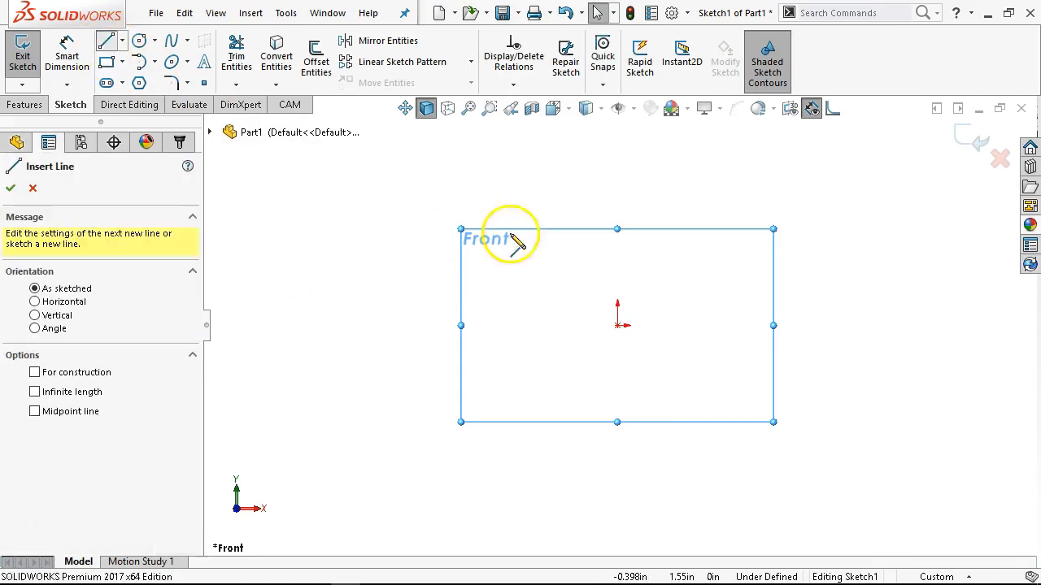
pyautogui.moveTo(617, 326); pyautogui.dragTo(617, 162)
pyautogui.click(705, 161)
pyautogui.click(743, 193)
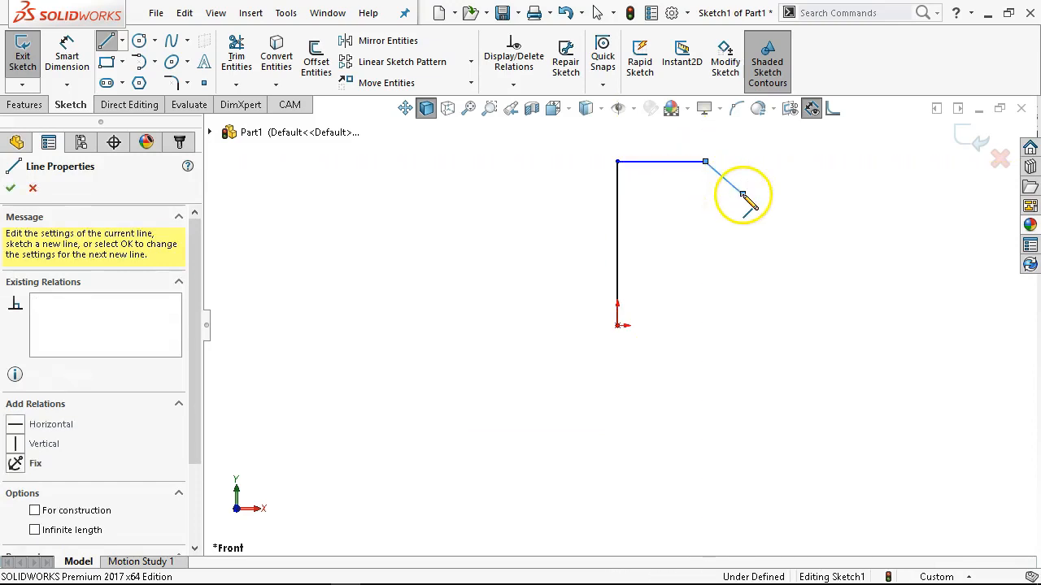
pyautogui.click(743, 276)
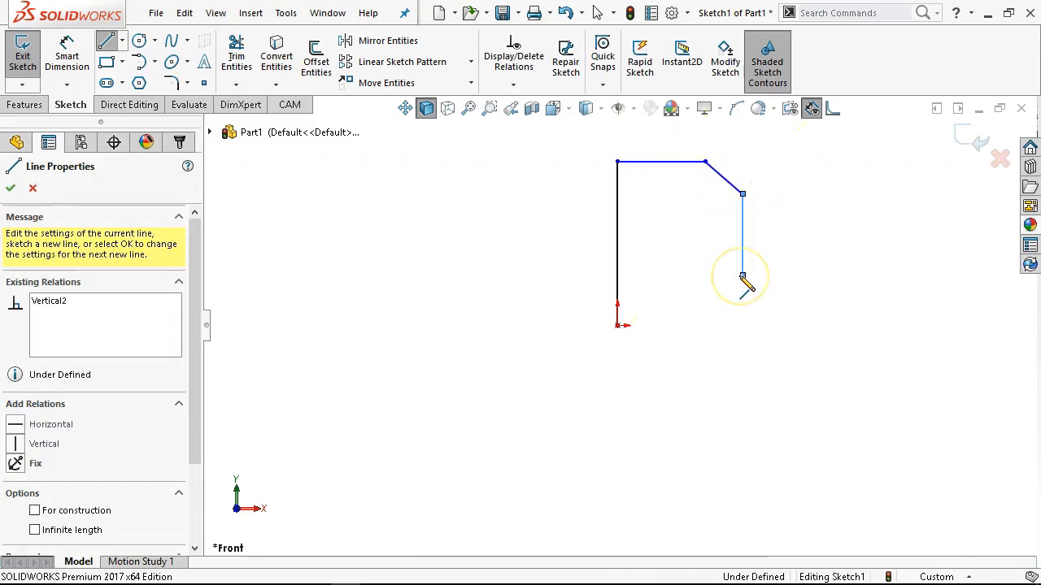
pyautogui.click(687, 325)
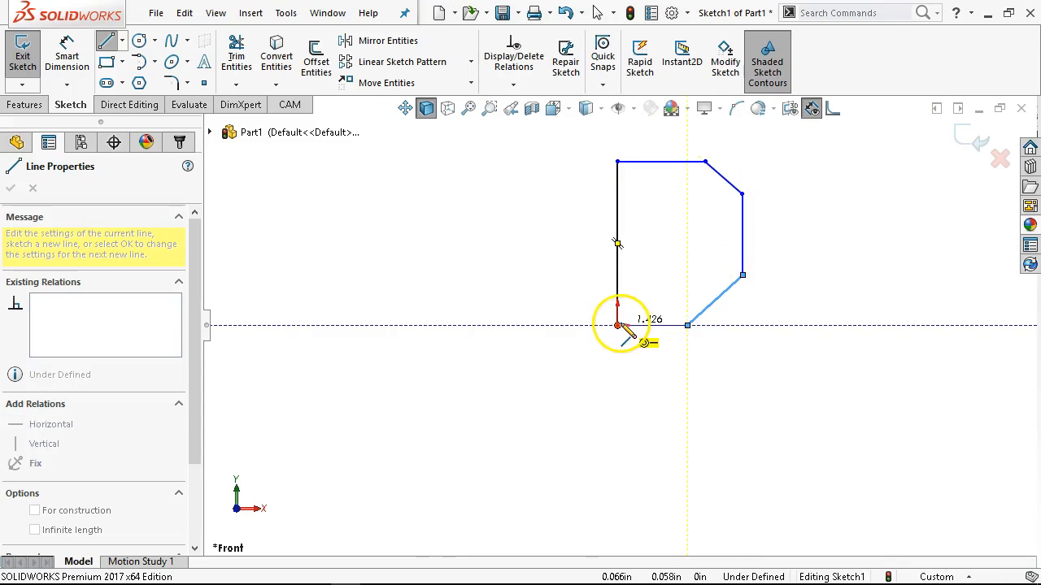
pyautogui.click(618, 325)
pyautogui.rightClick(609, 187)
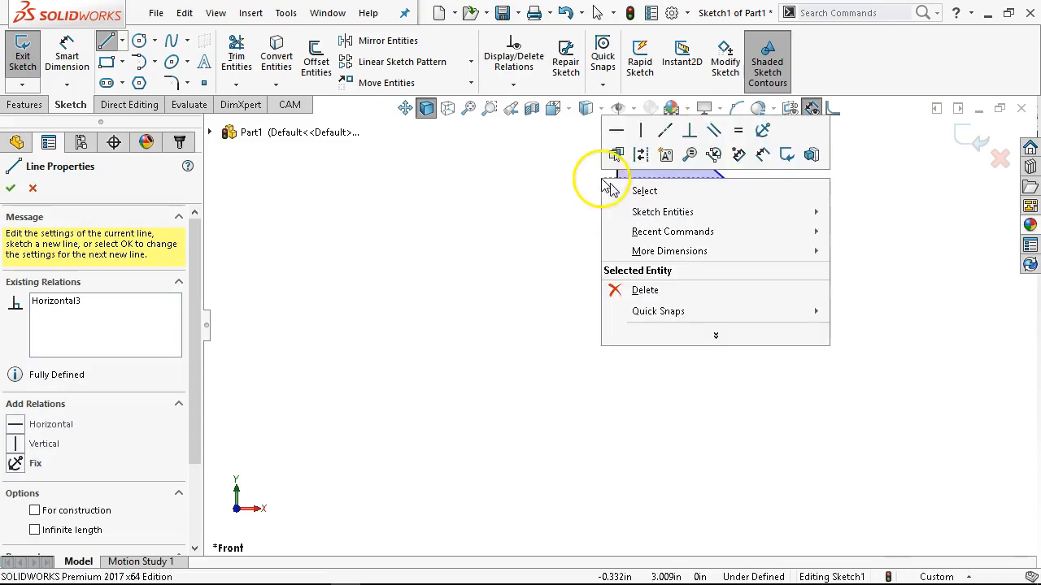
pyautogui.click(670, 196)
pyautogui.click(285, 12)
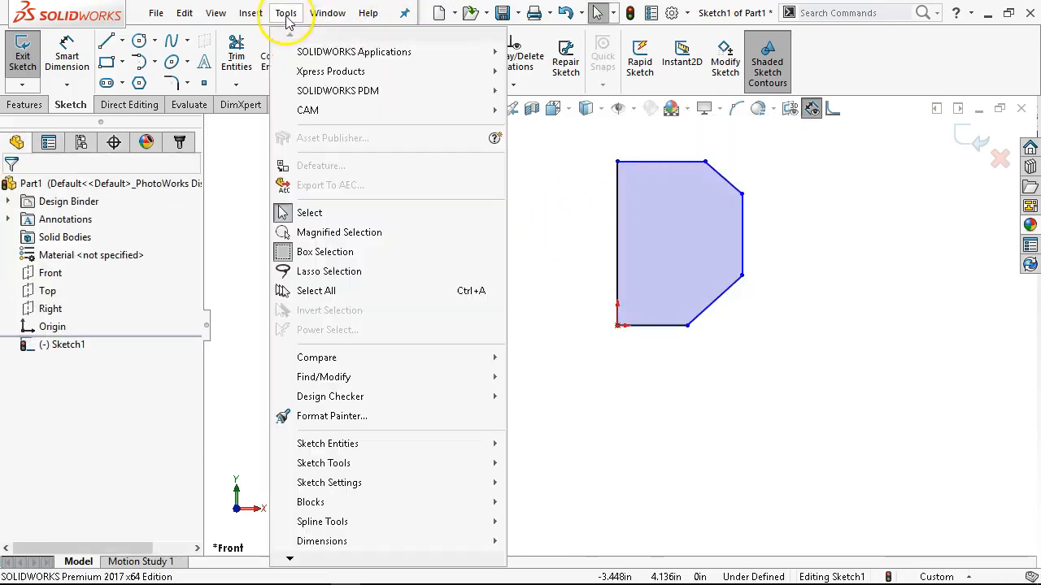
pyautogui.moveTo(309, 463)
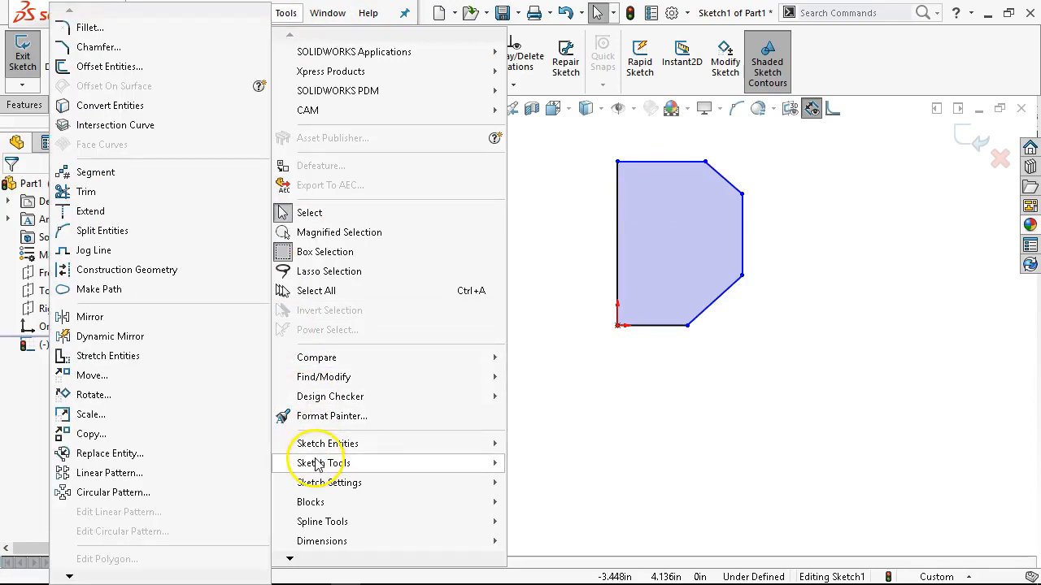
pyautogui.click(105, 255)
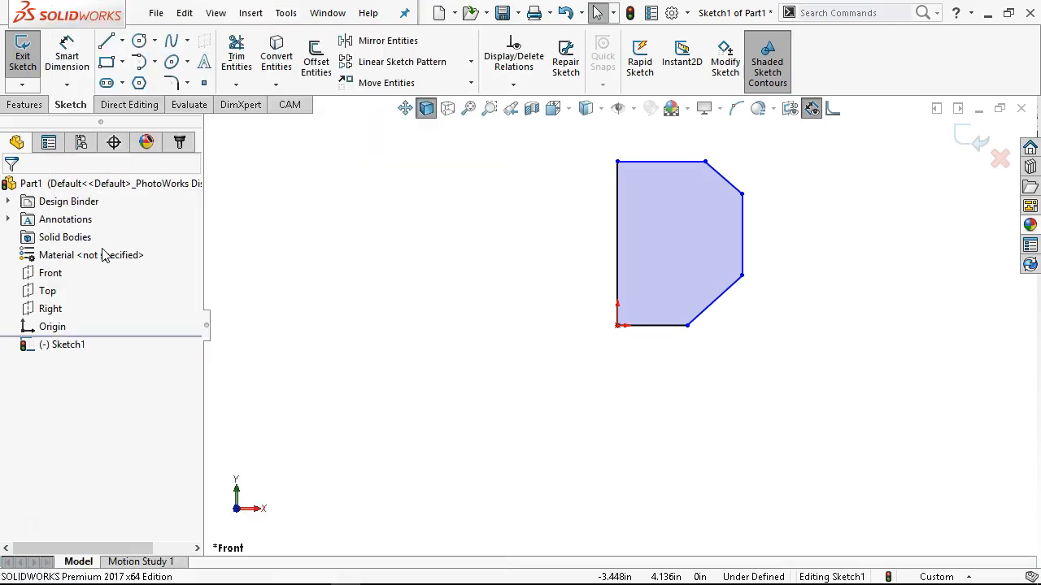
pyautogui.click(616, 229)
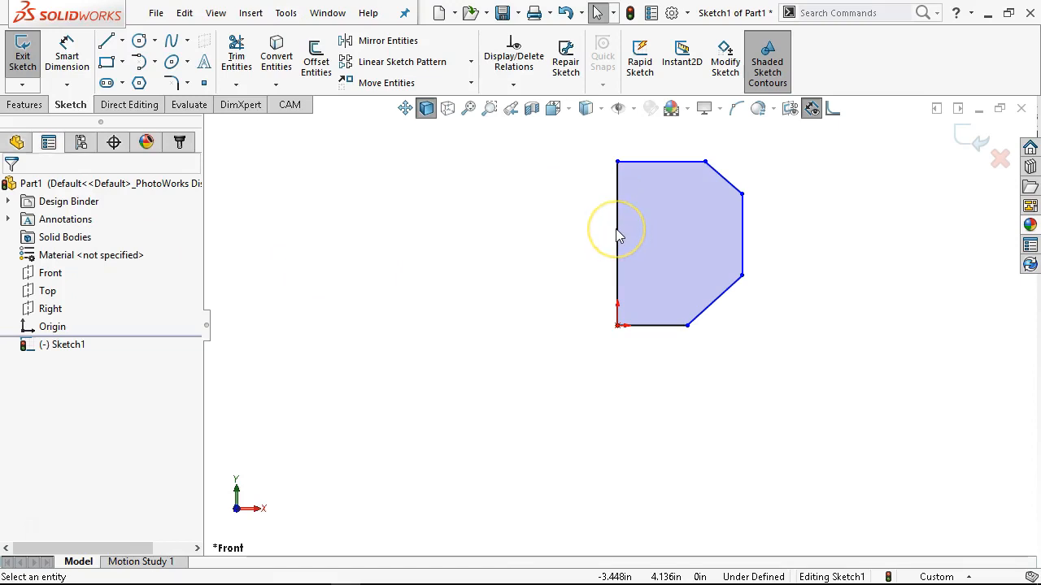
pyautogui.moveTo(617, 229)
pyautogui.mouseDown()
pyautogui.moveTo(623, 247)
pyautogui.moveTo(621, 236)
pyautogui.mouseUp()
pyautogui.scroll(-4, 650, 275)
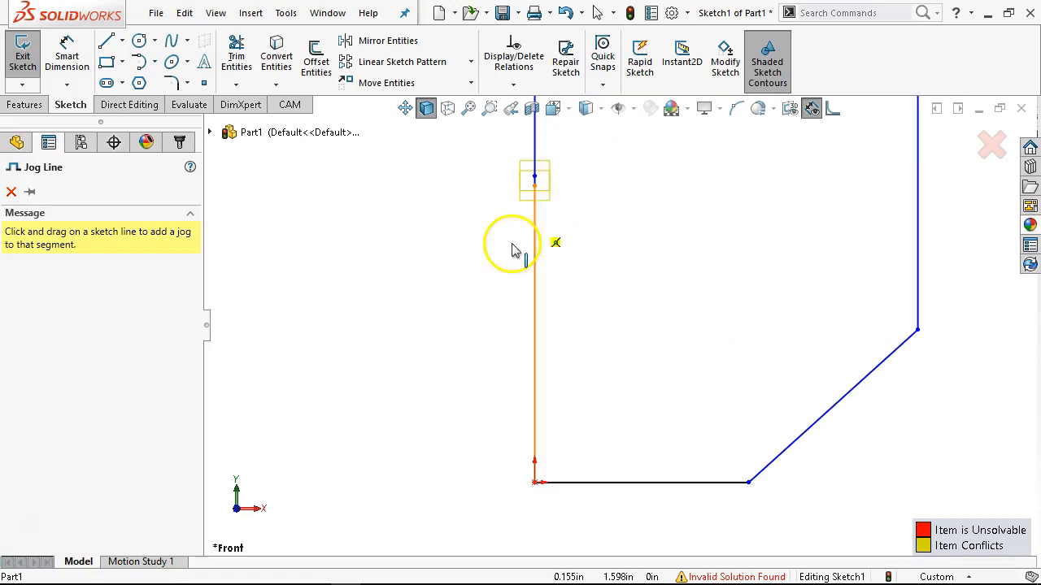
pyautogui.press('Escape')
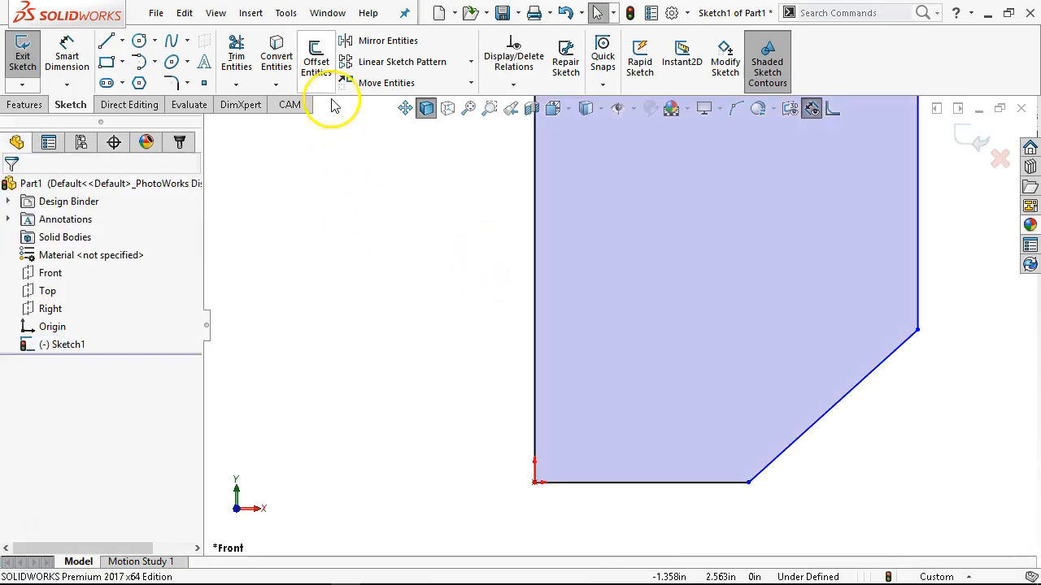
# Use Jog Line on the profile's left vertical edge to cut a rectangular notch into the shape near mid-height.
pyautogui.click(285, 22)
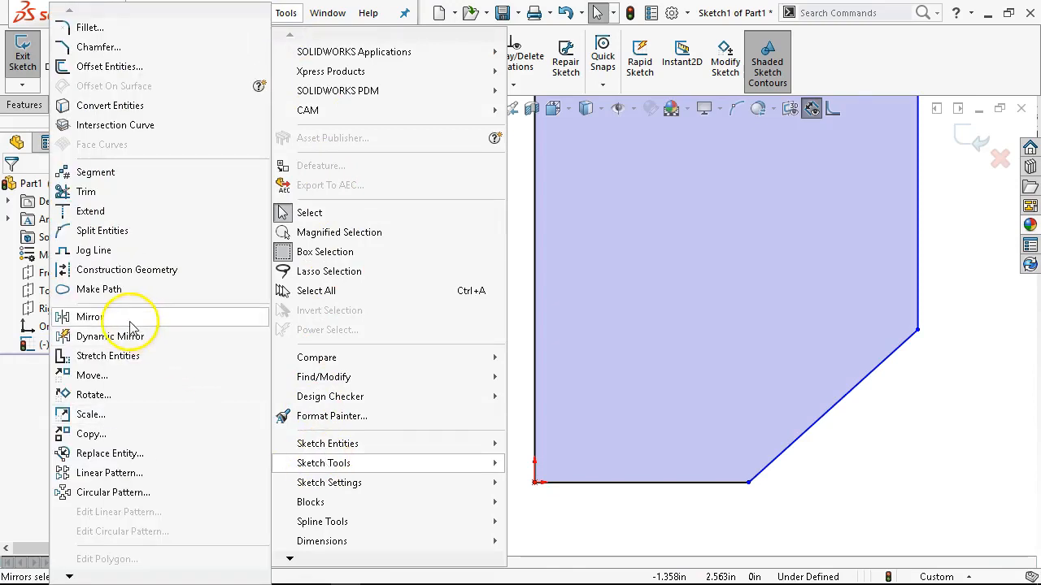
pyautogui.click(130, 252)
pyautogui.moveTo(534, 162)
pyautogui.mouseDown()
pyautogui.moveTo(615, 275)
pyautogui.moveTo(685, 301)
pyautogui.mouseUp()
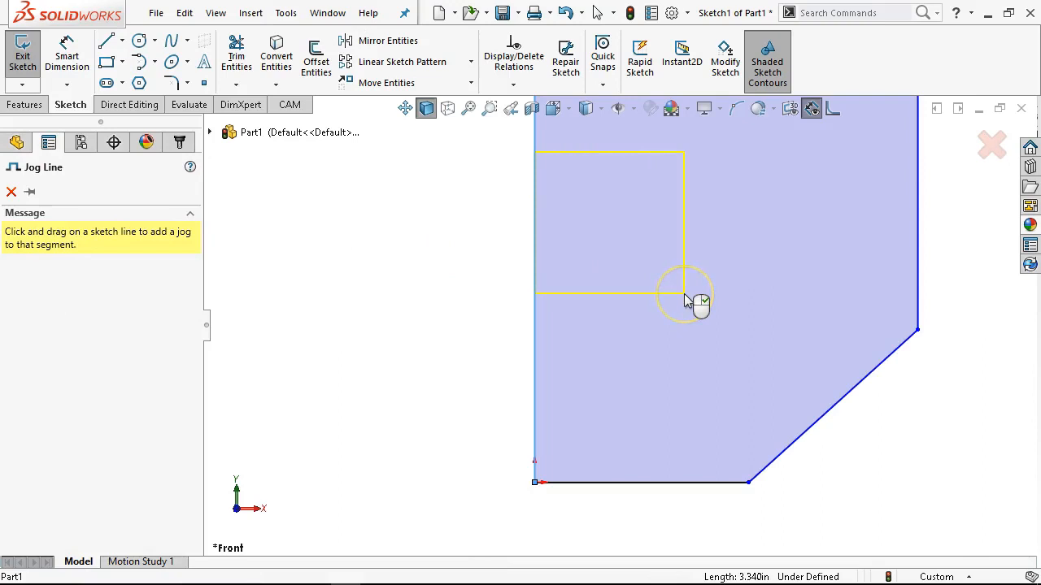
pyautogui.moveTo(684, 296)
pyautogui.mouseDown()
pyautogui.moveTo(669, 275)
pyautogui.moveTo(688, 290)
pyautogui.moveTo(676, 281)
pyautogui.mouseUp()
pyautogui.scroll(2, 500, 235)
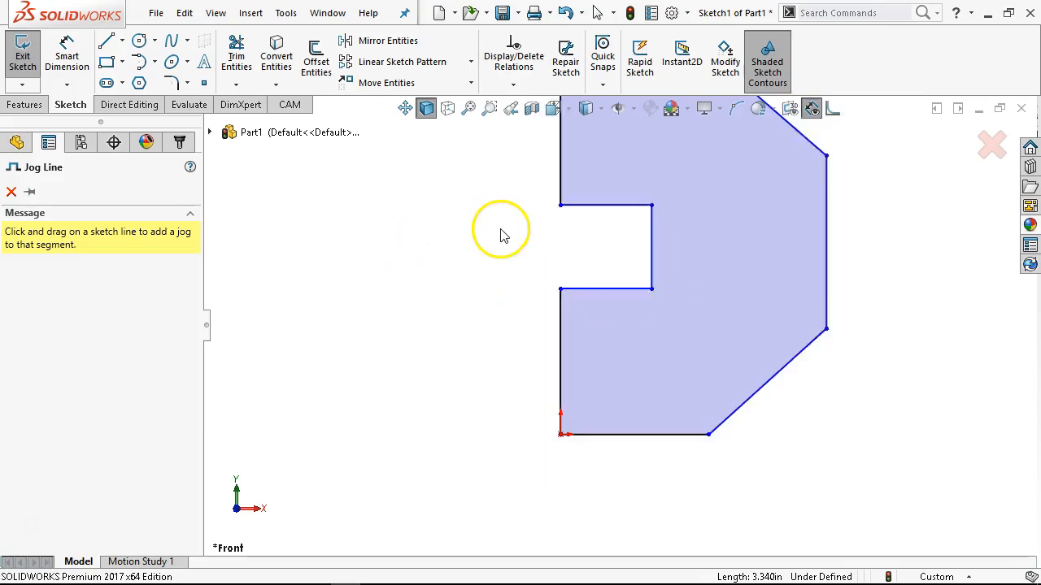
pyautogui.scroll(1, 501, 235)
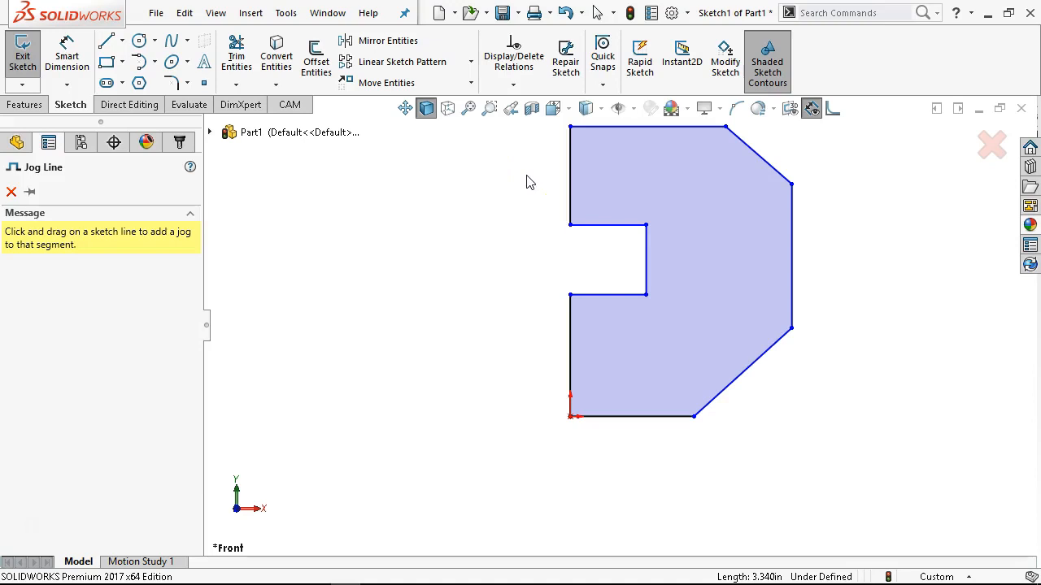
pyautogui.scroll(-1, 713, 222)
pyautogui.scroll(1, 714, 222)
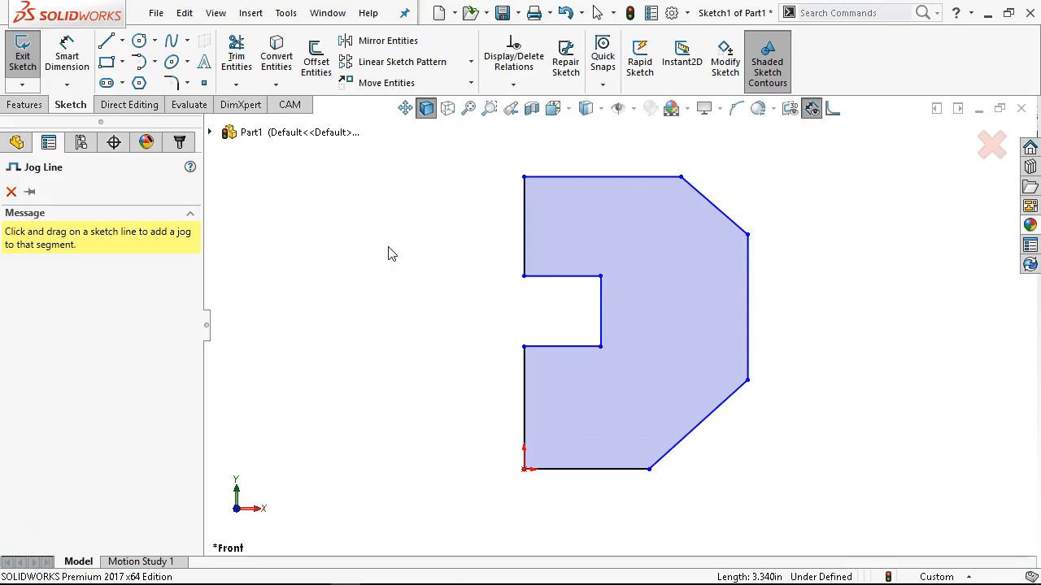
pyautogui.click(12, 193)
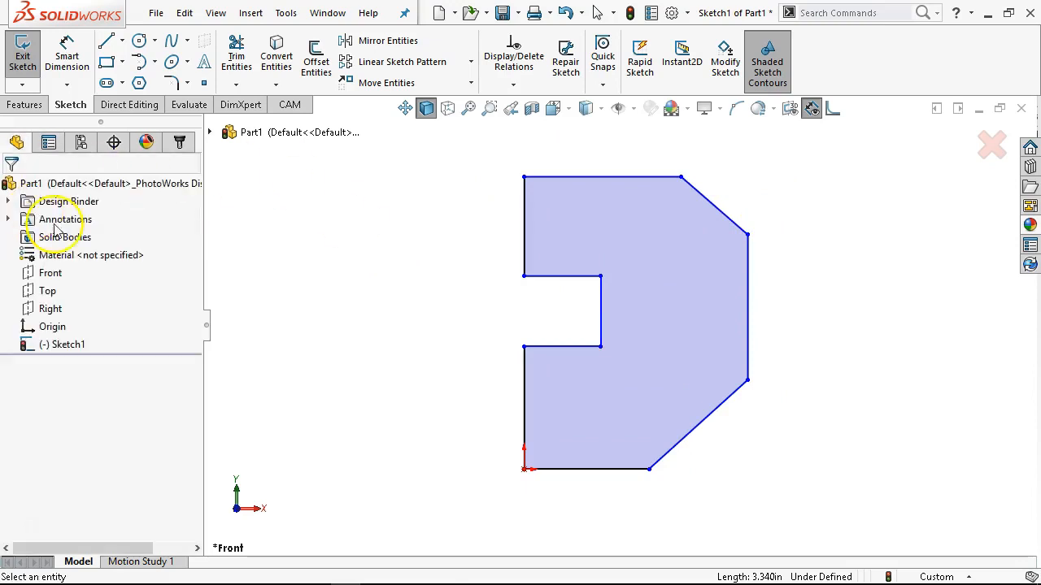
# Change the document units to MMGS (millimeter, gram, second).
pyautogui.rightClick(336, 293)
pyautogui.click(947, 350)
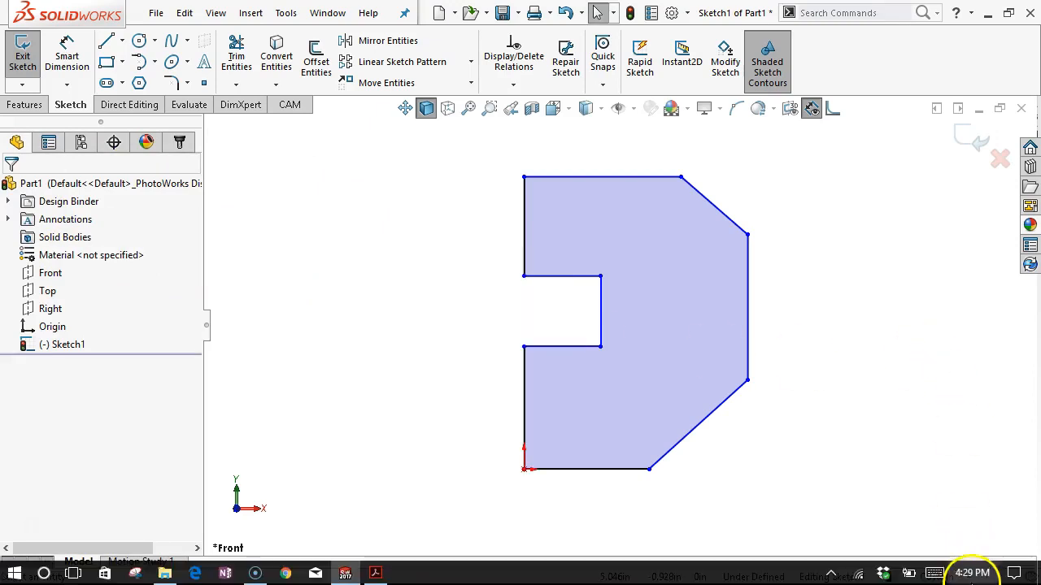
pyautogui.click(966, 577)
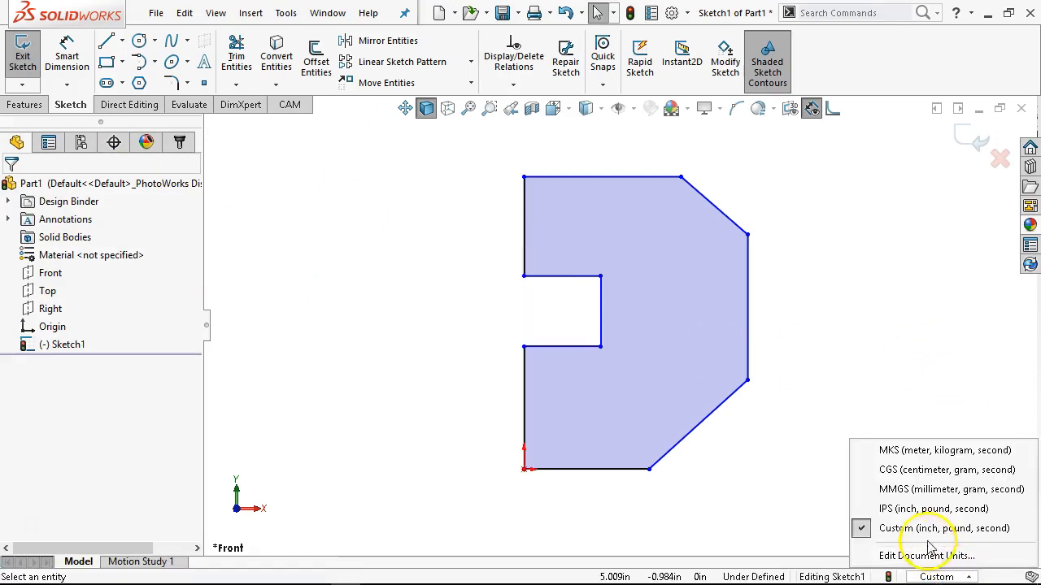
pyautogui.click(893, 490)
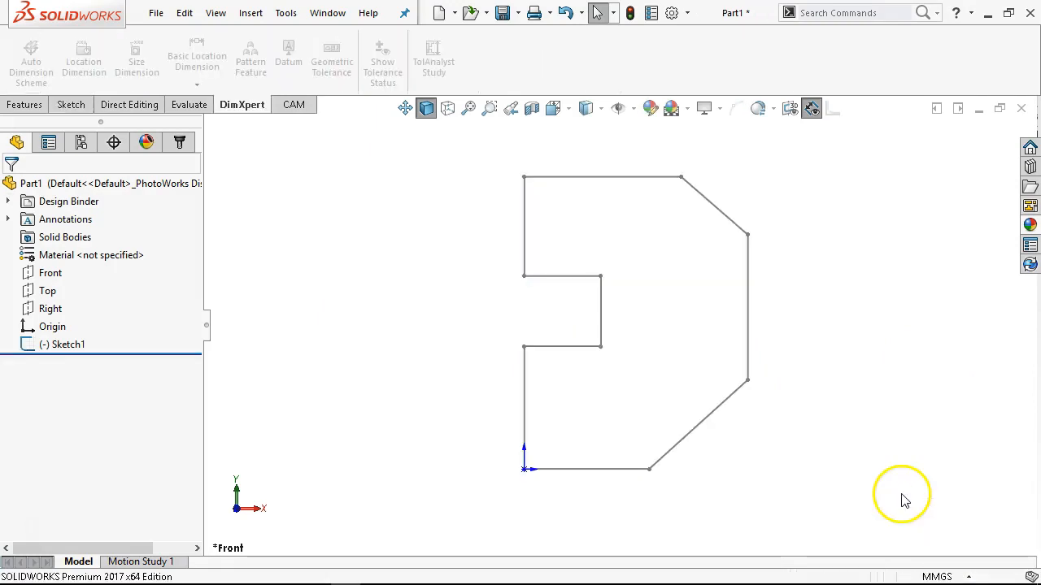
# Reopen the profile sketch for editing and dimension the left vertical edge below the notch to 40 mm.
pyautogui.rightClick(60, 345)
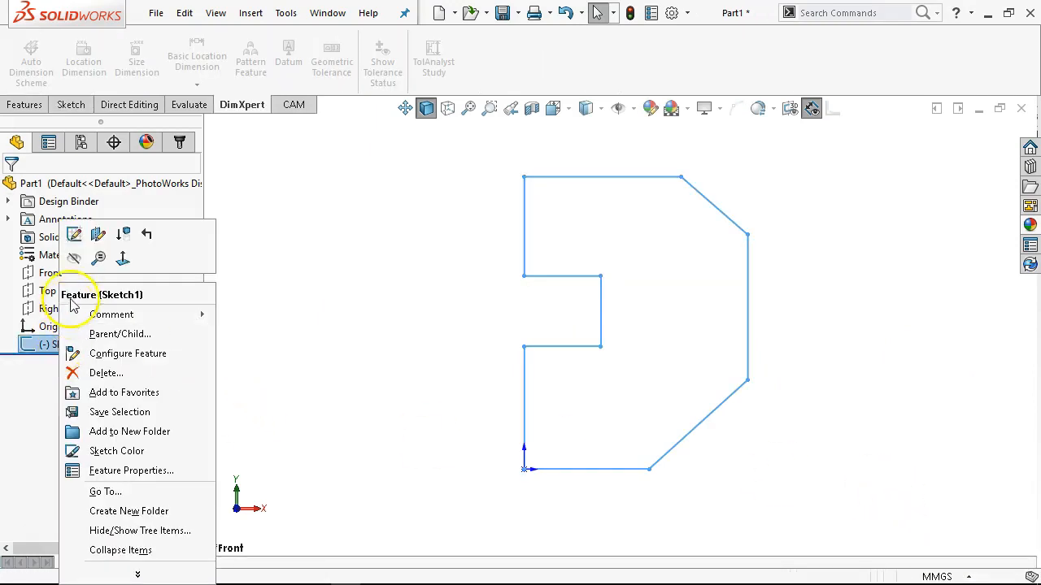
pyautogui.click(74, 234)
pyautogui.click(67, 55)
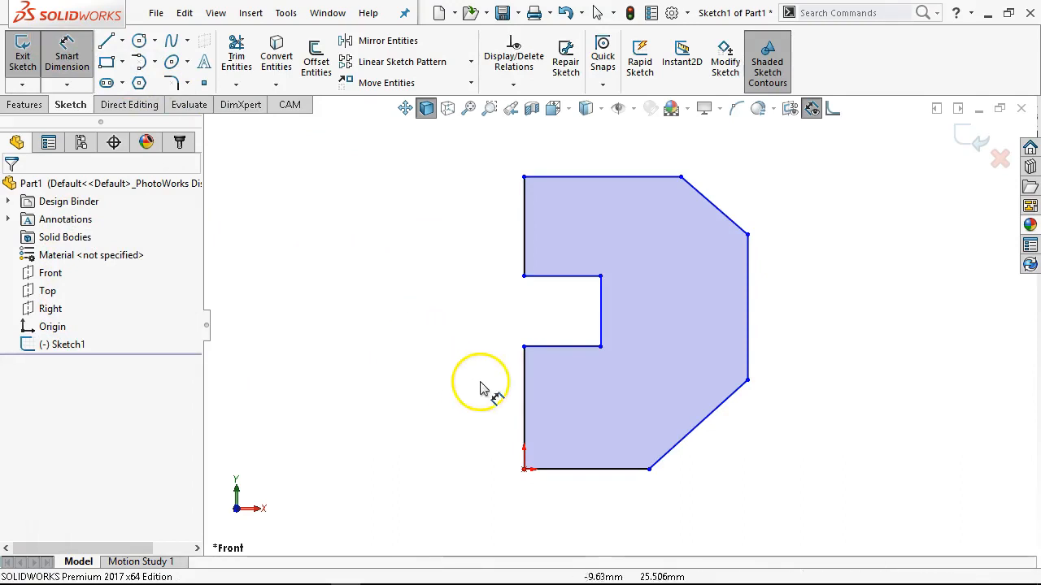
pyautogui.click(527, 384)
pyautogui.click(477, 400)
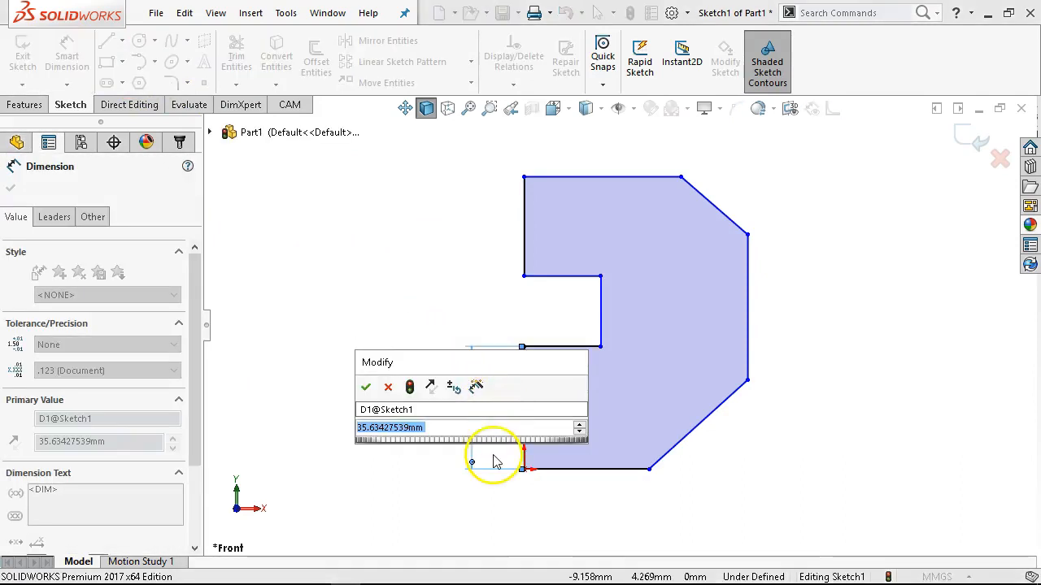
pyautogui.write('40')
pyautogui.press('Return')
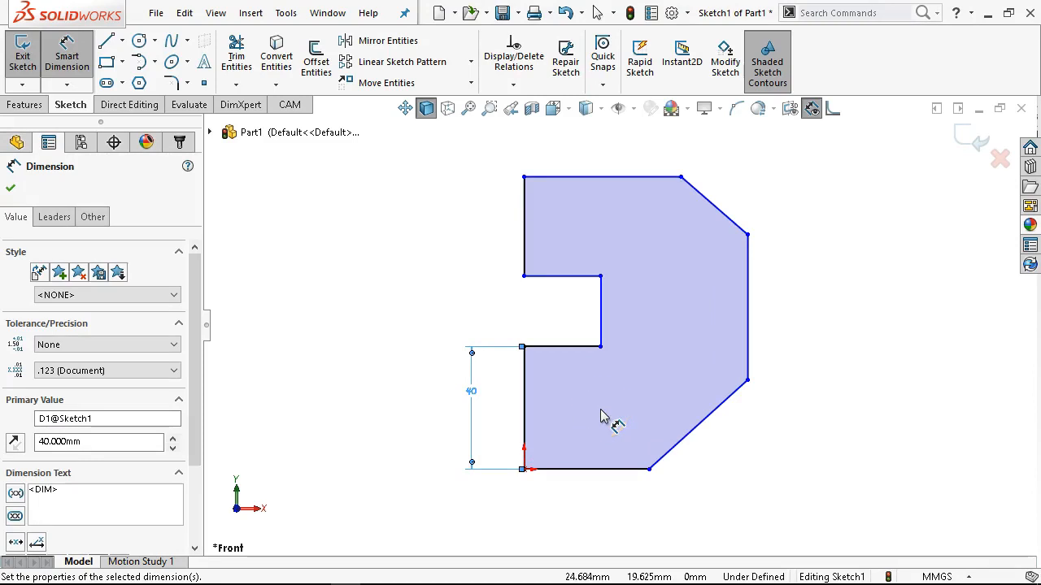
# Dimension the overall height between the profile's bottom and top edges to 120 mm and leave the Smart Dimension command.
pyautogui.click(567, 472)
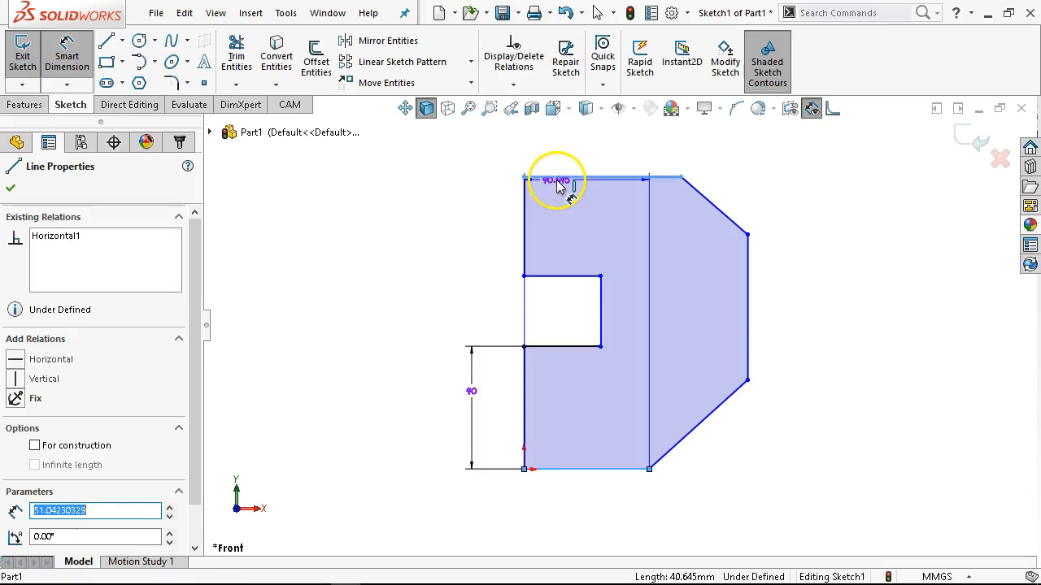
pyautogui.click(565, 181)
pyautogui.click(407, 252)
pyautogui.write('120')
pyautogui.press('Return')
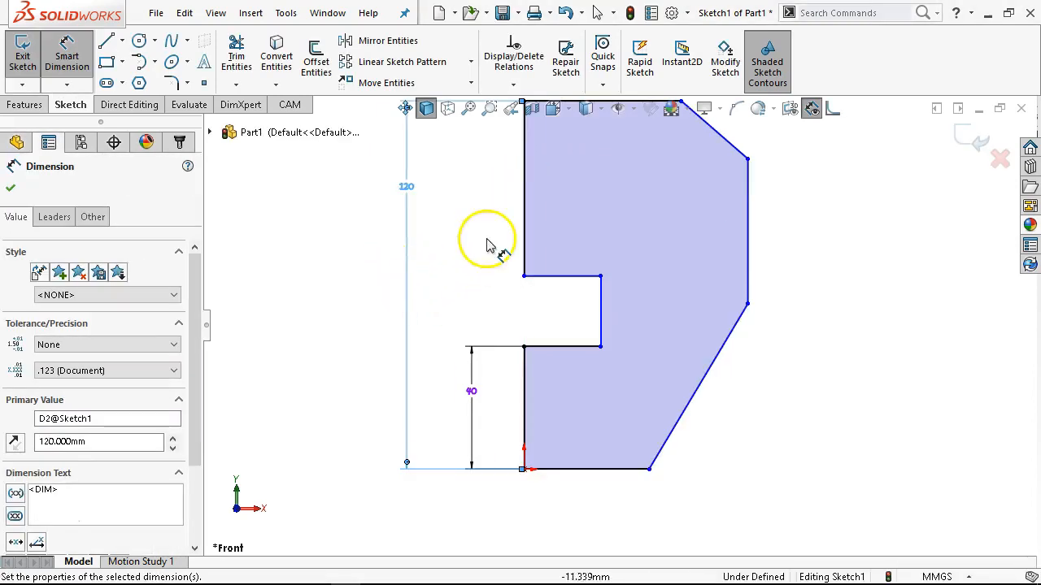
pyautogui.scroll(1, 558, 211)
pyautogui.scroll(-1, 543, 172)
pyautogui.rightClick(466, 194)
pyautogui.click(533, 247)
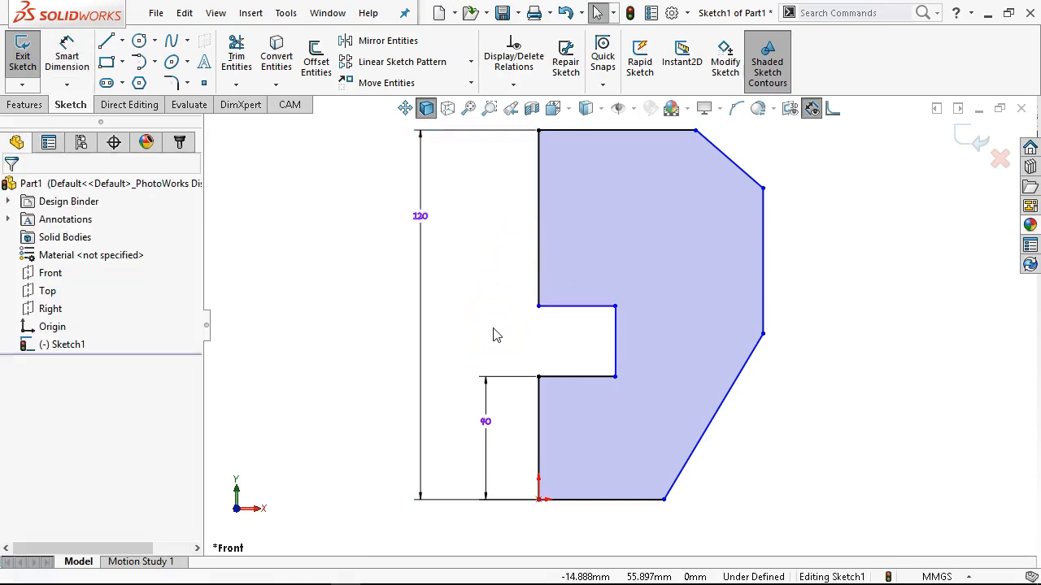
pyautogui.click(538, 243)
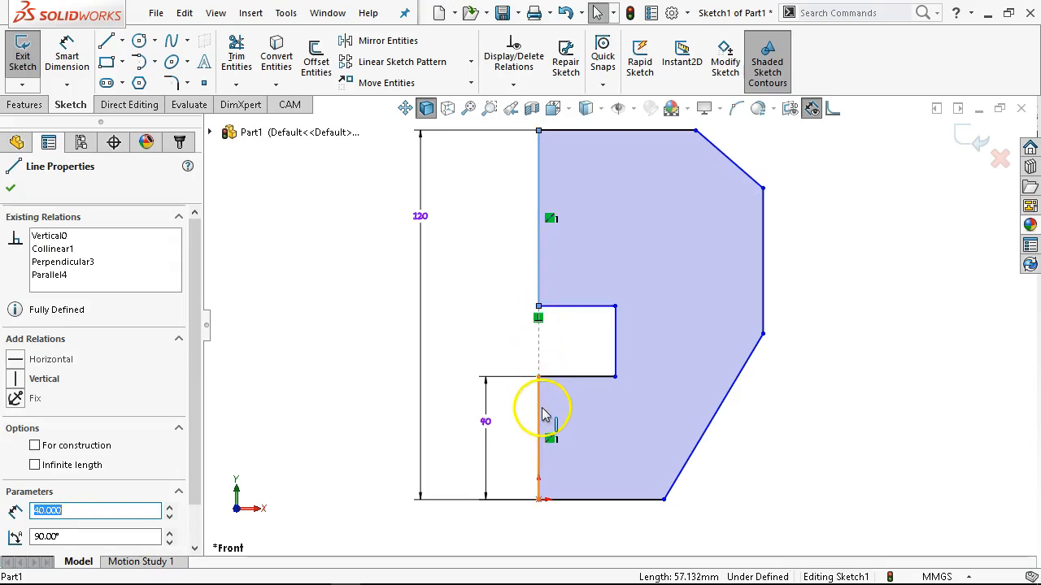
pyautogui.keyDown('ctrl'); pyautogui.click(538, 418); pyautogui.keyUp('ctrl')
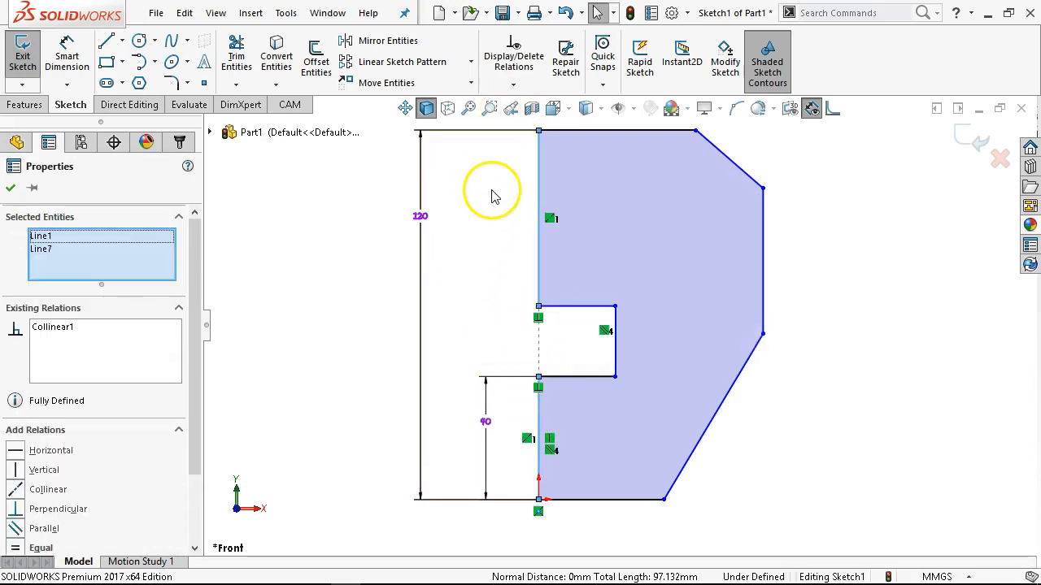
pyautogui.click(620, 356)
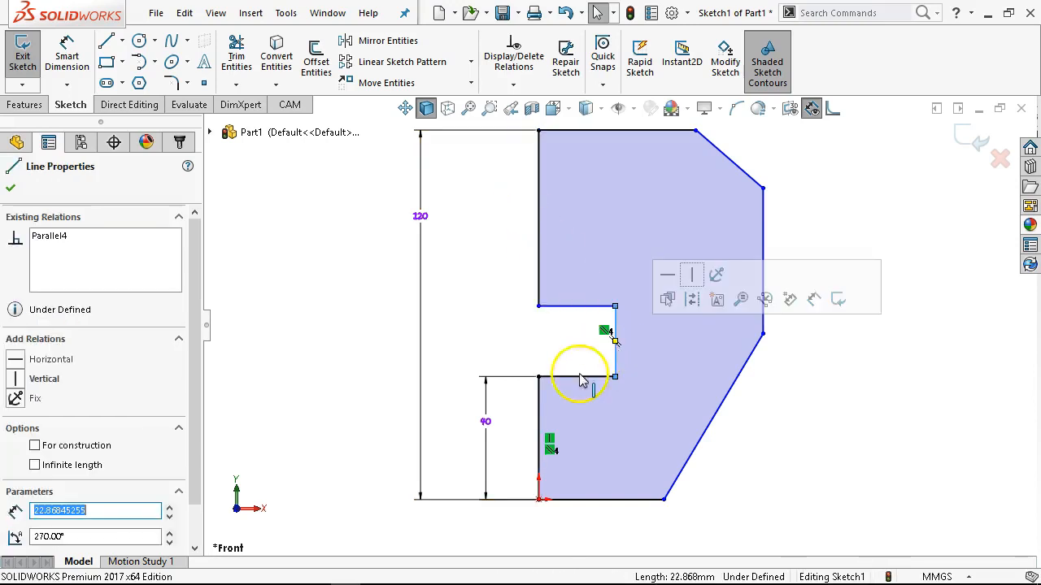
pyautogui.keyDown('ctrl'); pyautogui.click(543, 416); pyautogui.keyUp('ctrl')
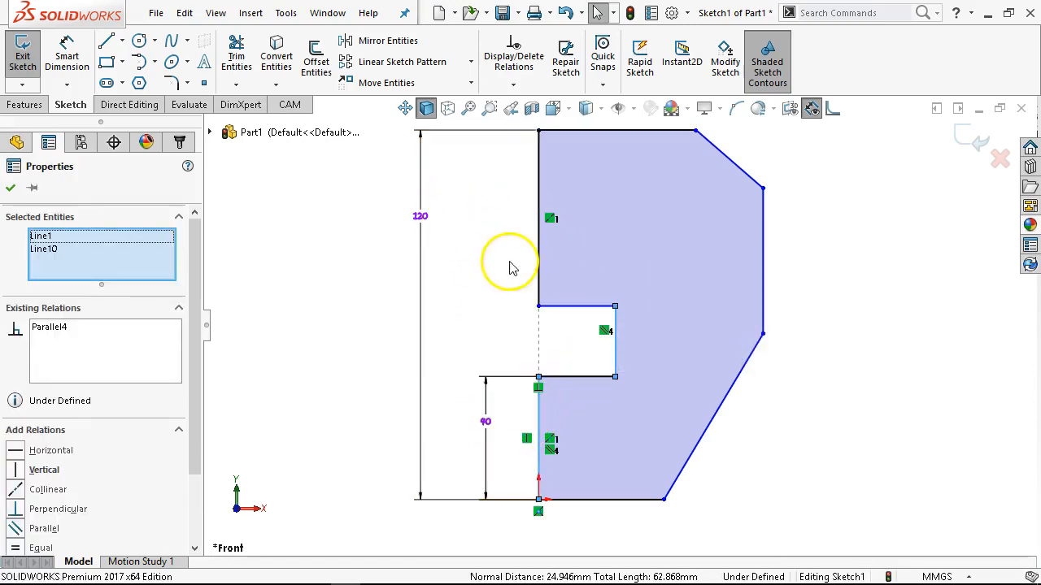
pyautogui.click(502, 307)
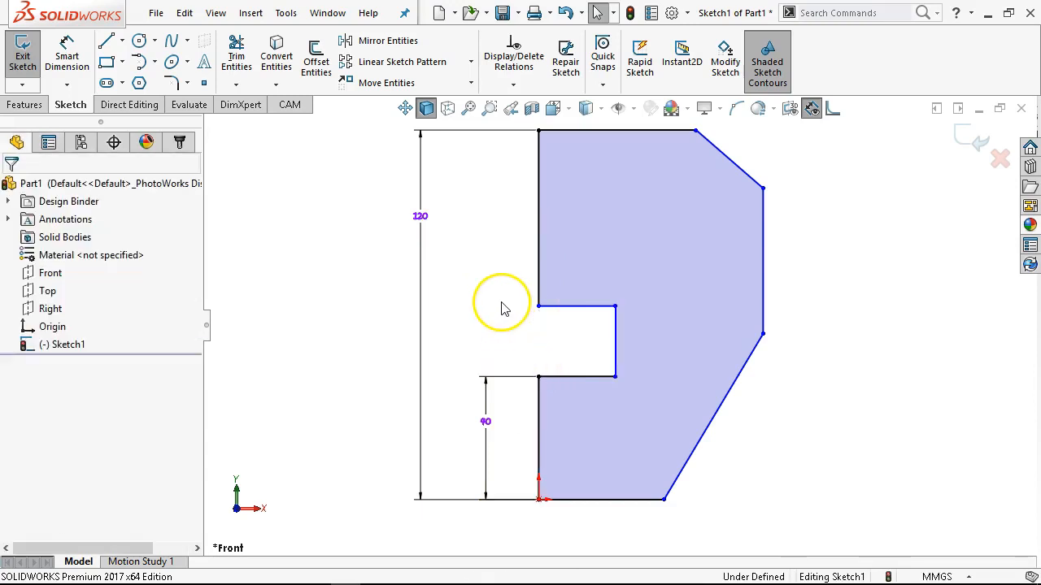
# Add an Equal relation between the left vertical edges above and below the notch.
pyautogui.click(537, 256)
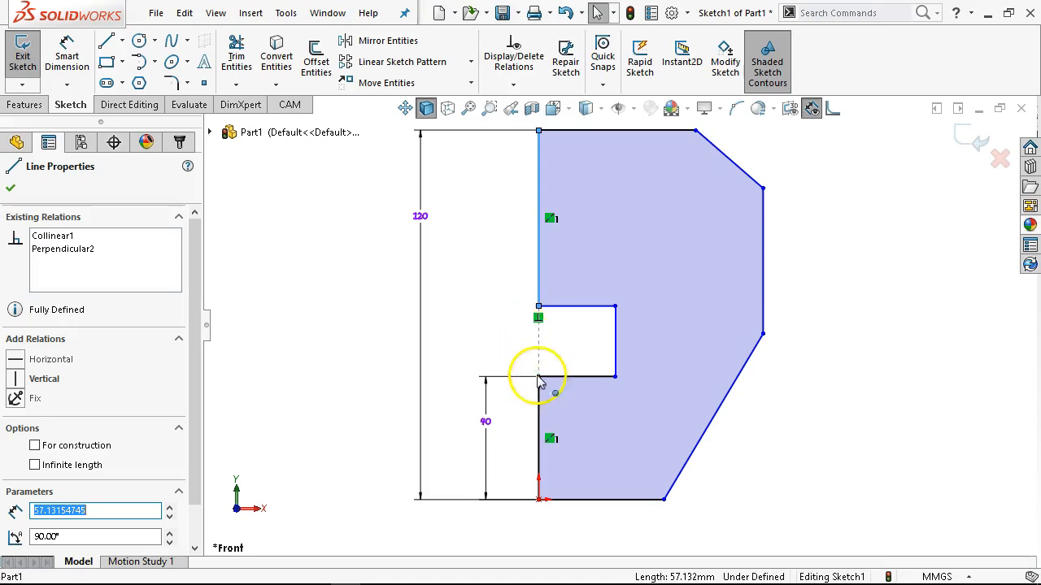
pyautogui.keyDown('ctrl'); pyautogui.click(540, 411); pyautogui.keyUp('ctrl')
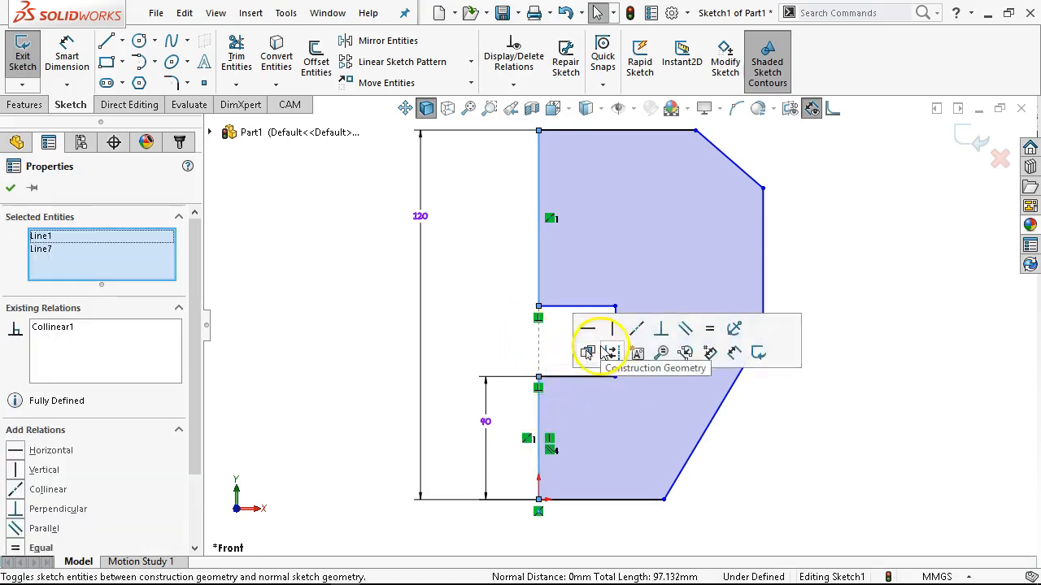
pyautogui.click(709, 328)
pyautogui.click(499, 283)
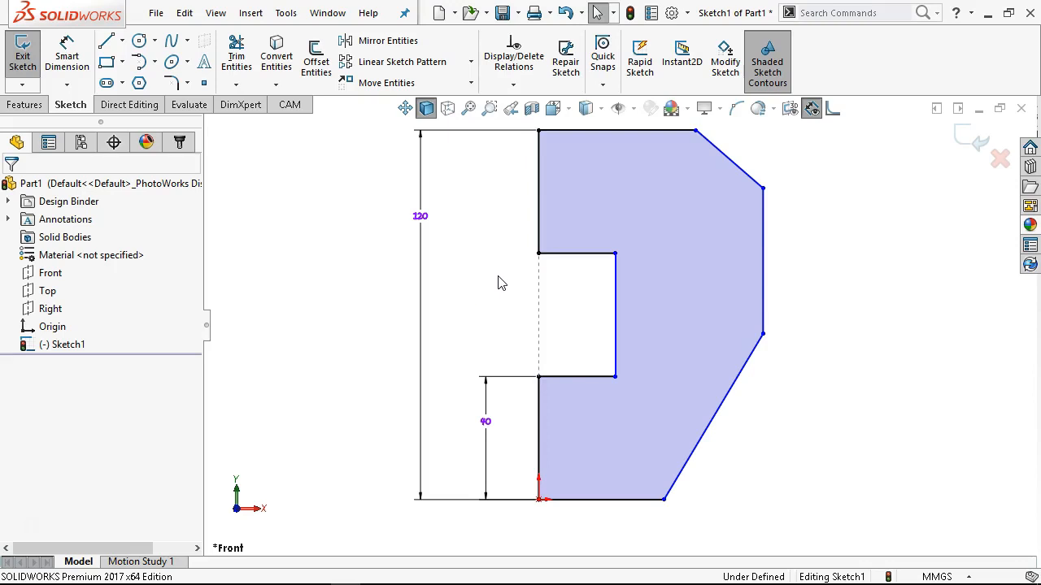
# Dimension the notch's horizontal depth to 20 mm using the notch's lower edge.
pyautogui.rightClick(500, 282)
pyautogui.click(661, 251)
pyautogui.click(577, 380)
pyautogui.click(471, 333)
pyautogui.write('20')
pyautogui.press('Return')
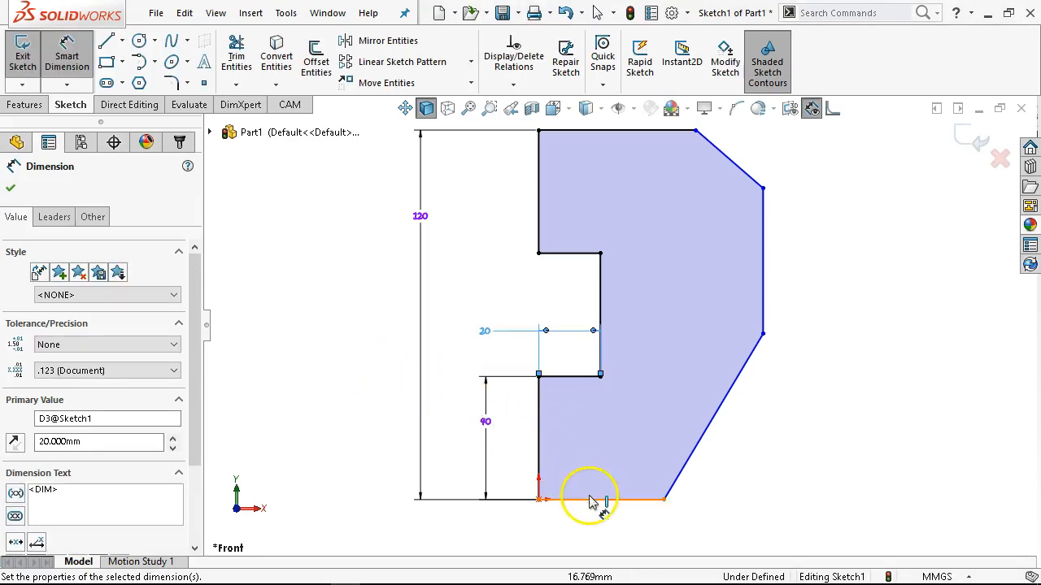
# Dimension the profile's bottom horizontal edge to 70 mm.
pyautogui.click(606, 471)
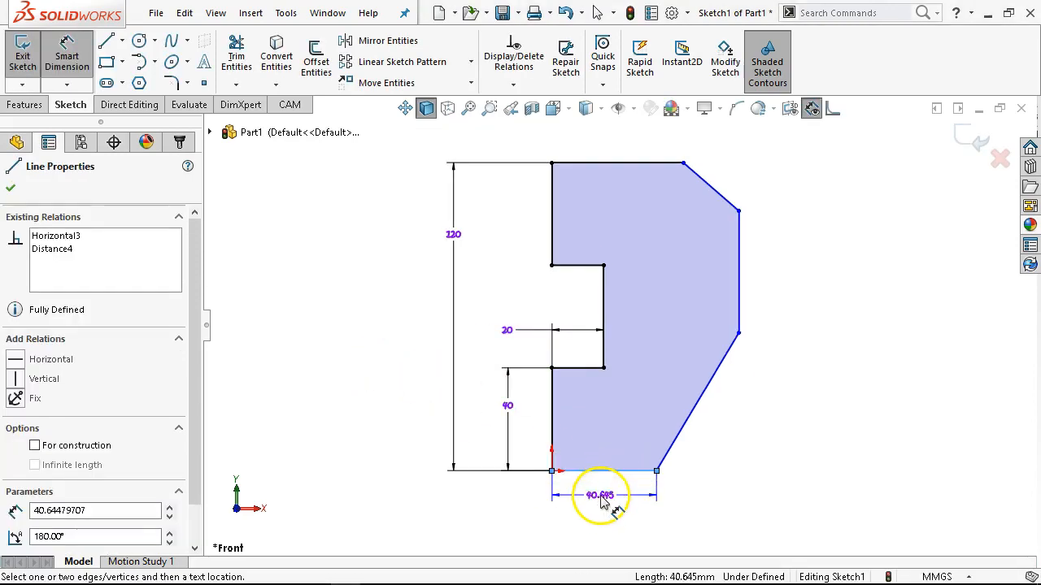
pyautogui.click(602, 502)
pyautogui.write('7-0')
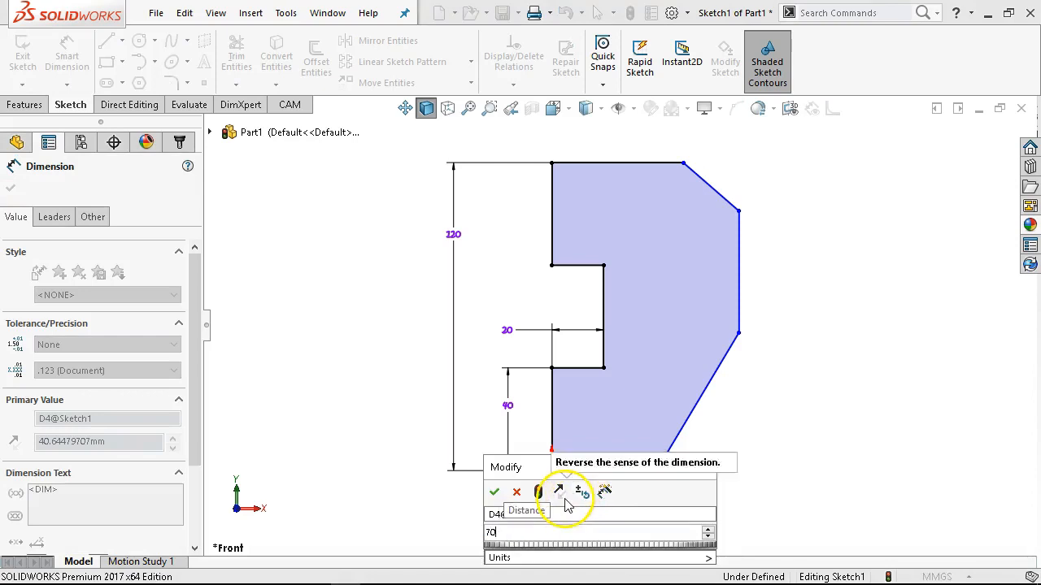
pyautogui.press('Return')
pyautogui.press('Escape')
# Dimension the overall width between the lower left vertical edge and the right vertical edge to 100 mm.
pyautogui.click(553, 429)
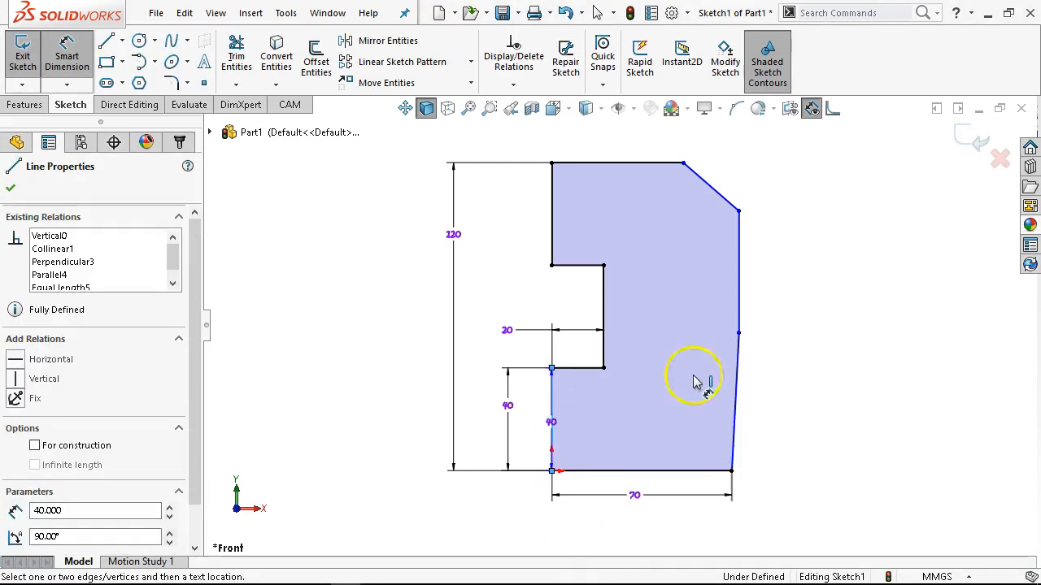
pyautogui.click(740, 292)
pyautogui.click(659, 520)
pyautogui.write('100')
pyautogui.press('Return')
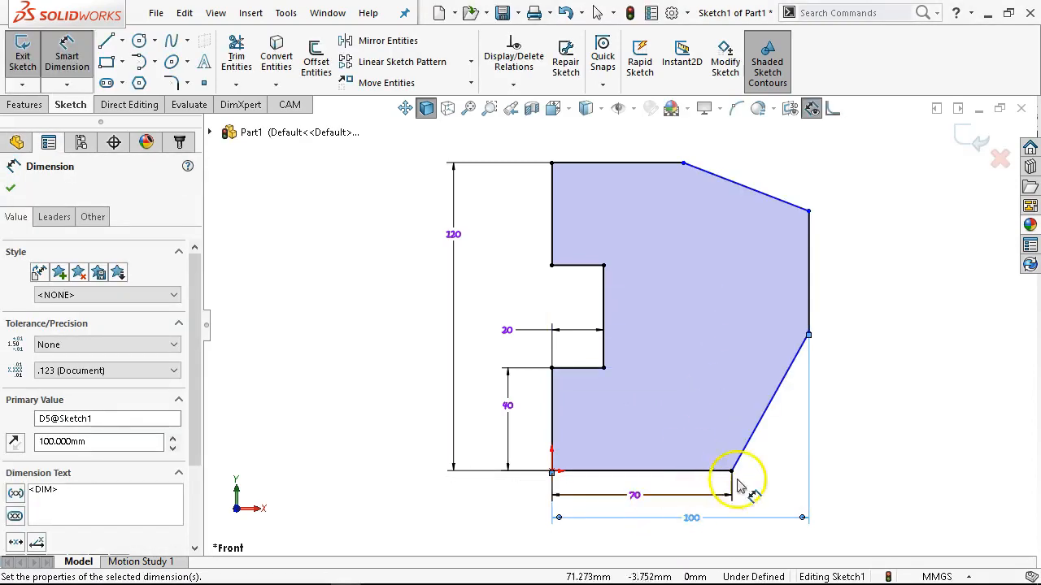
# Dimension the vertical height of the lower right sloped edge to 20 mm and leave the Smart Dimension command.
pyautogui.click(778, 420)
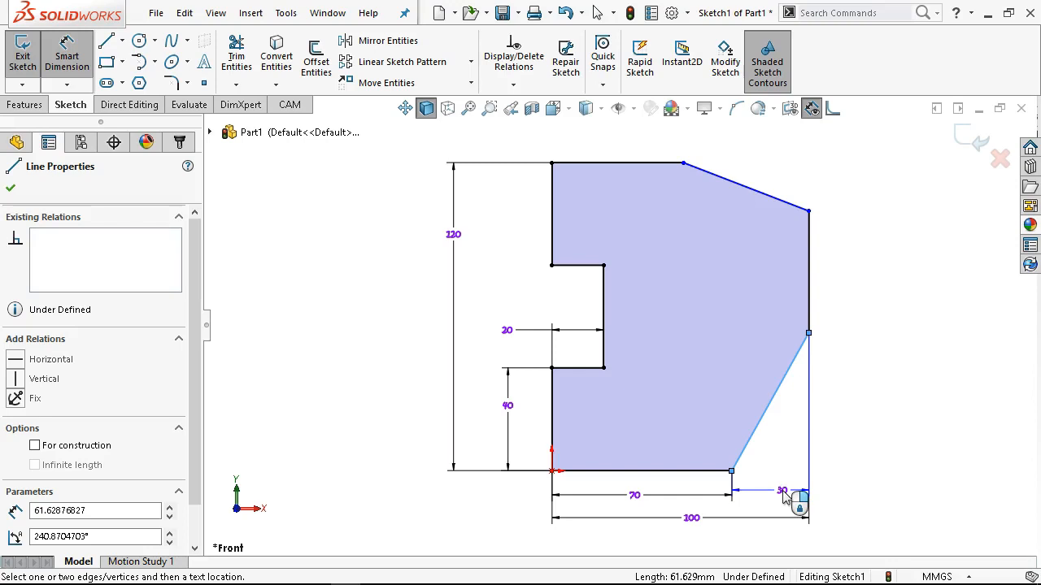
pyautogui.click(878, 423)
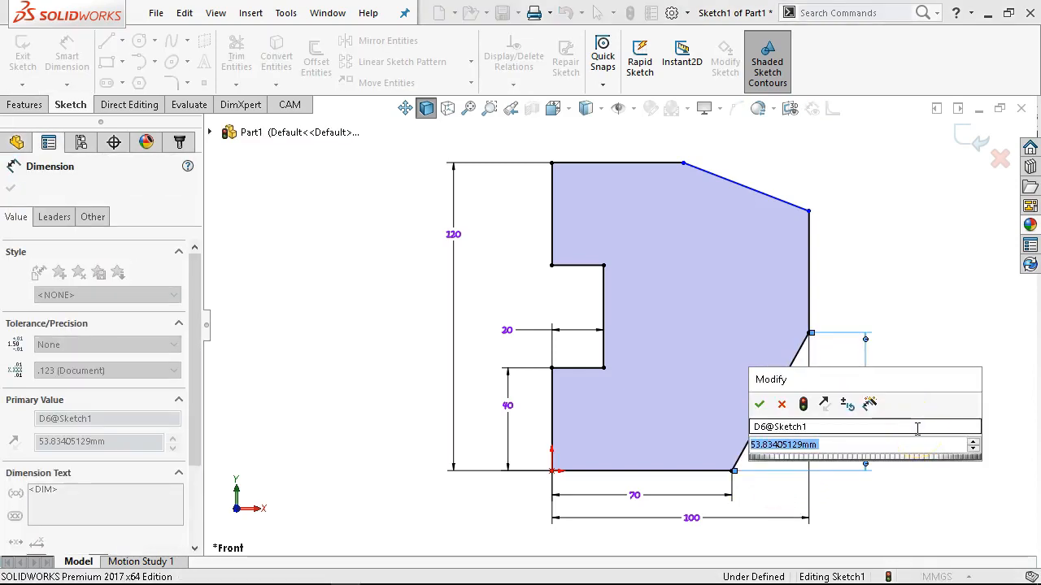
pyautogui.write('30')
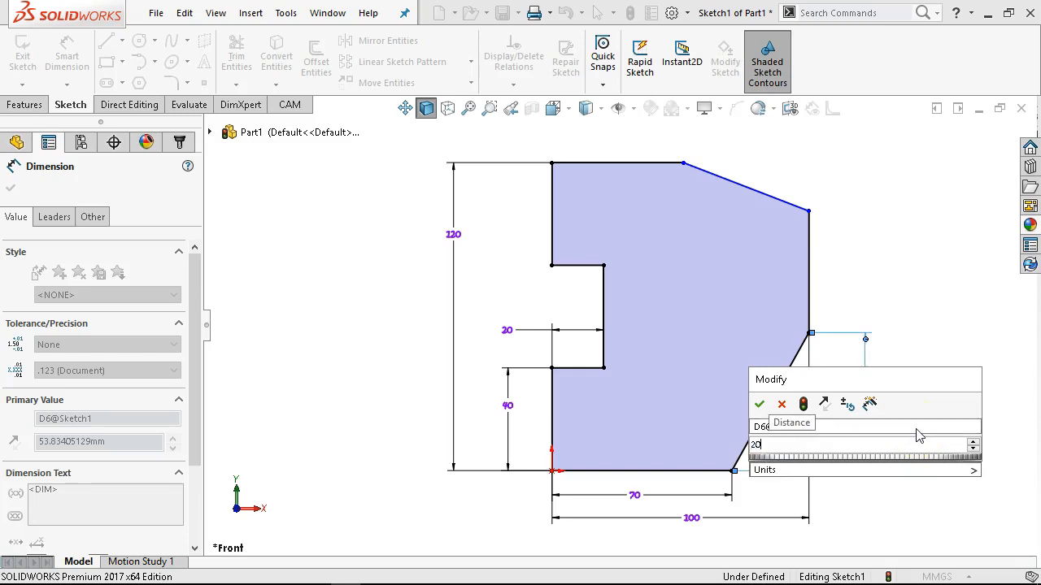
pyautogui.press('Return')
pyautogui.rightClick(853, 214)
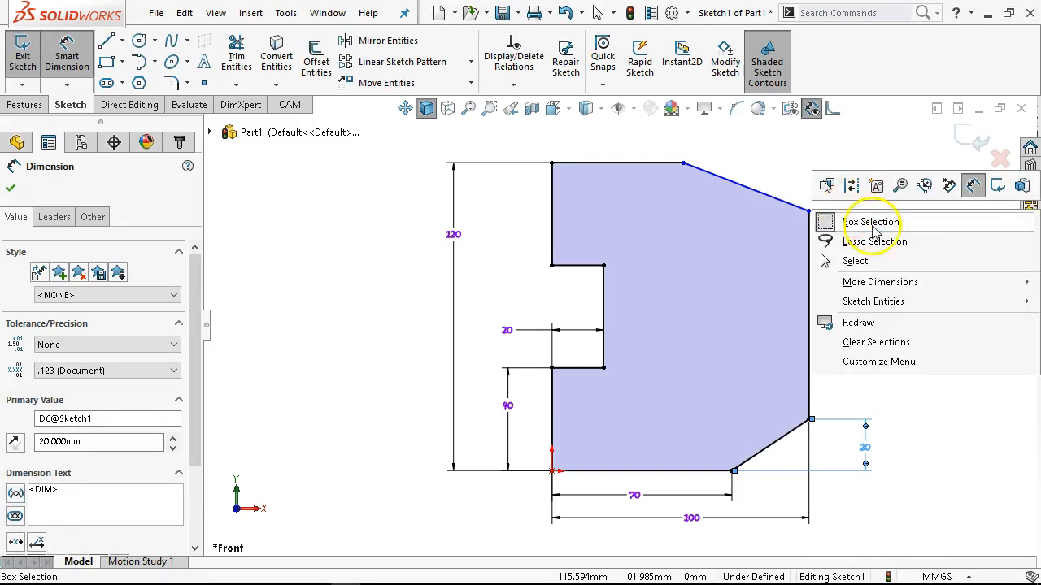
pyautogui.click(862, 261)
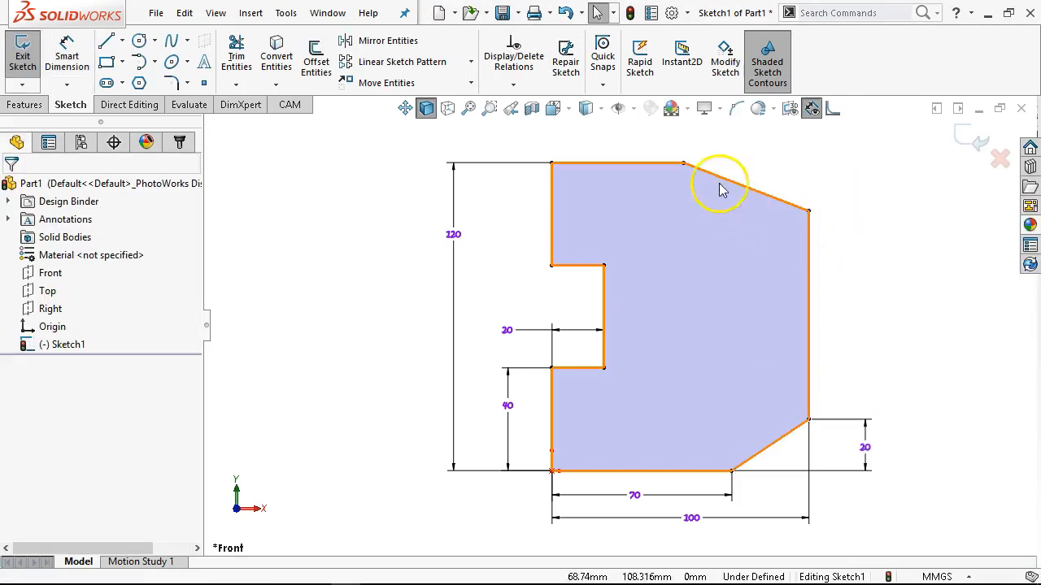
# Add a Vertical relation between the right endpoints of the profile's top and bottom edges.
pyautogui.click(683, 164)
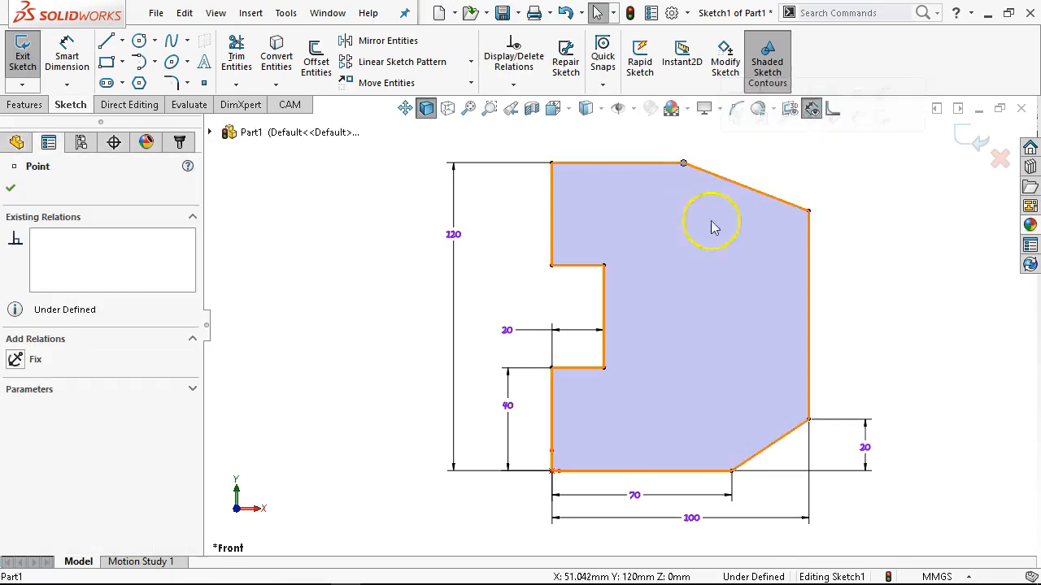
pyautogui.keyDown('ctrl'); pyautogui.click(732, 471); pyautogui.keyUp('ctrl')
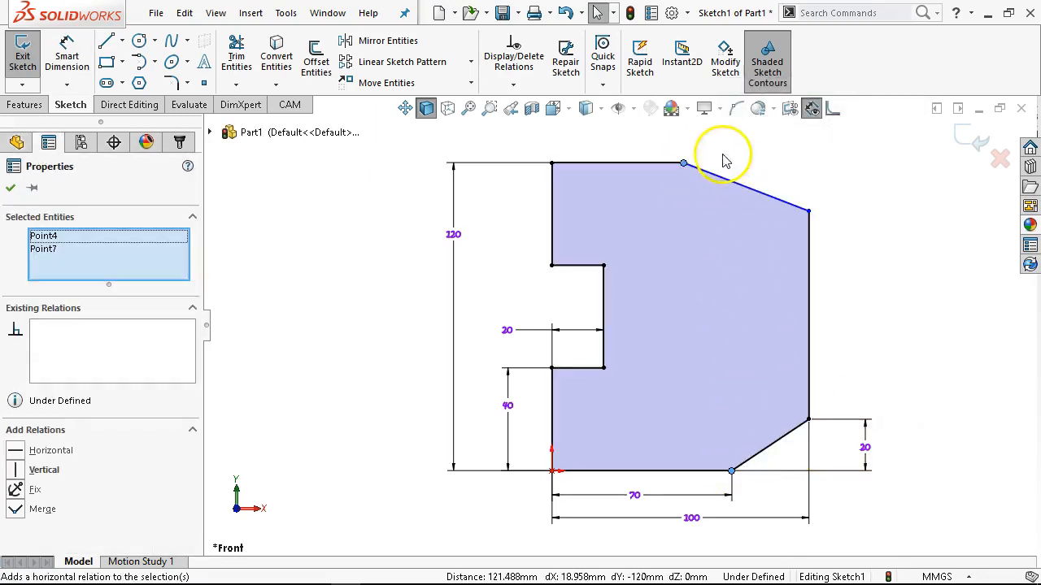
pyautogui.click(32, 470)
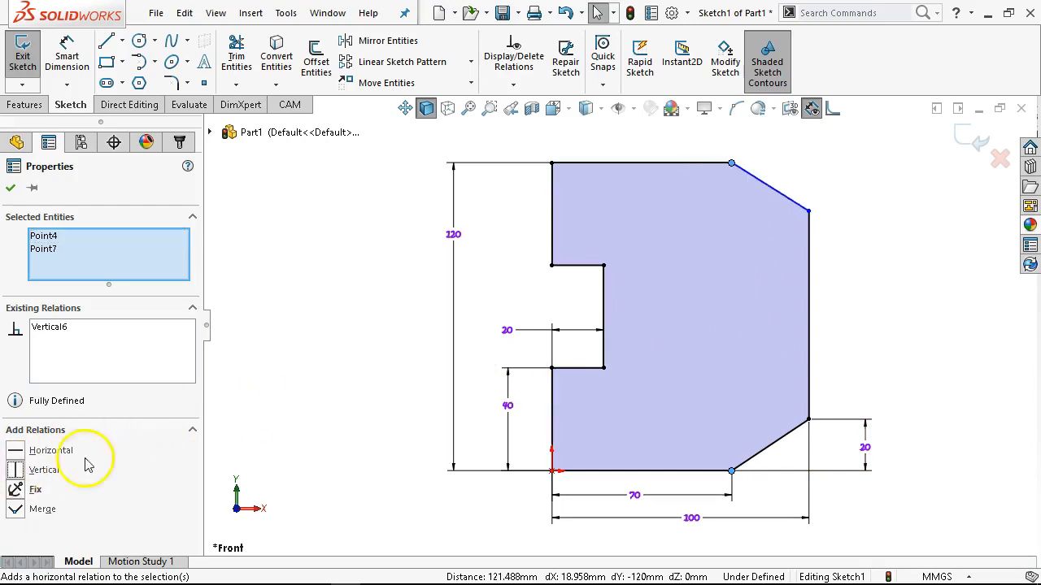
pyautogui.press('Escape')
# Make the upper and lower sloped corner edges equal in length with an Equal relation.
pyautogui.click(766, 184)
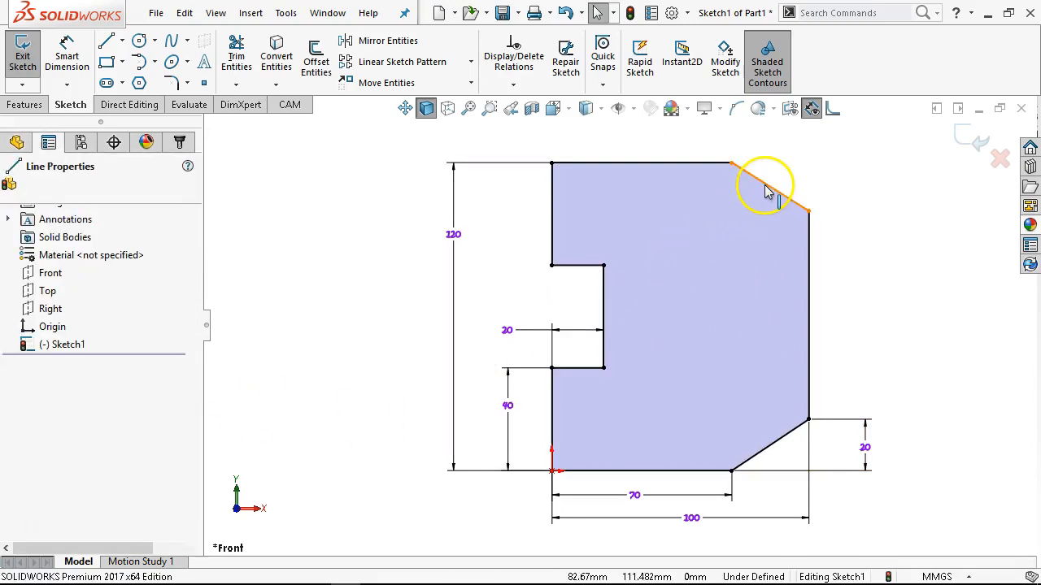
pyautogui.keyDown('ctrl'); pyautogui.click(793, 444); pyautogui.keyUp('ctrl')
pyautogui.keyDown('ctrl'); pyautogui.click(783, 437); pyautogui.keyUp('ctrl')
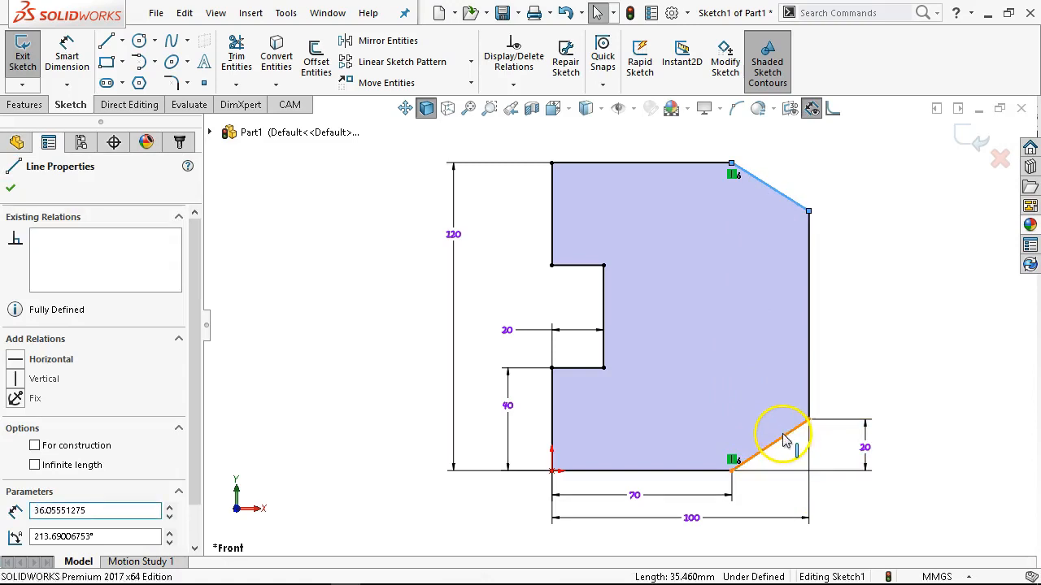
pyautogui.click(948, 360)
pyautogui.click(902, 229)
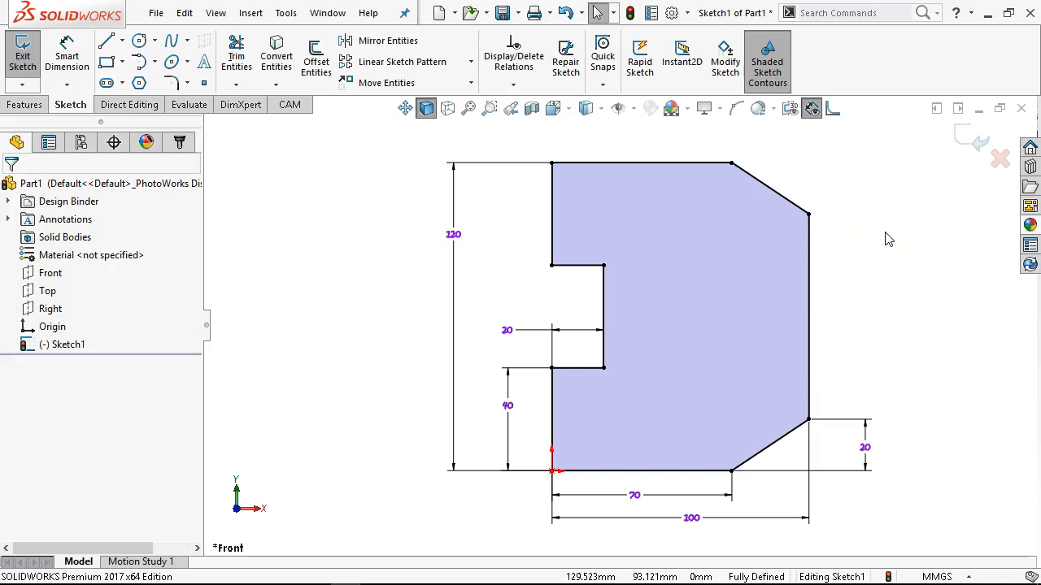
# Examine the sketch relations on the upper and lower sloped corner edges.
pyautogui.click(777, 197)
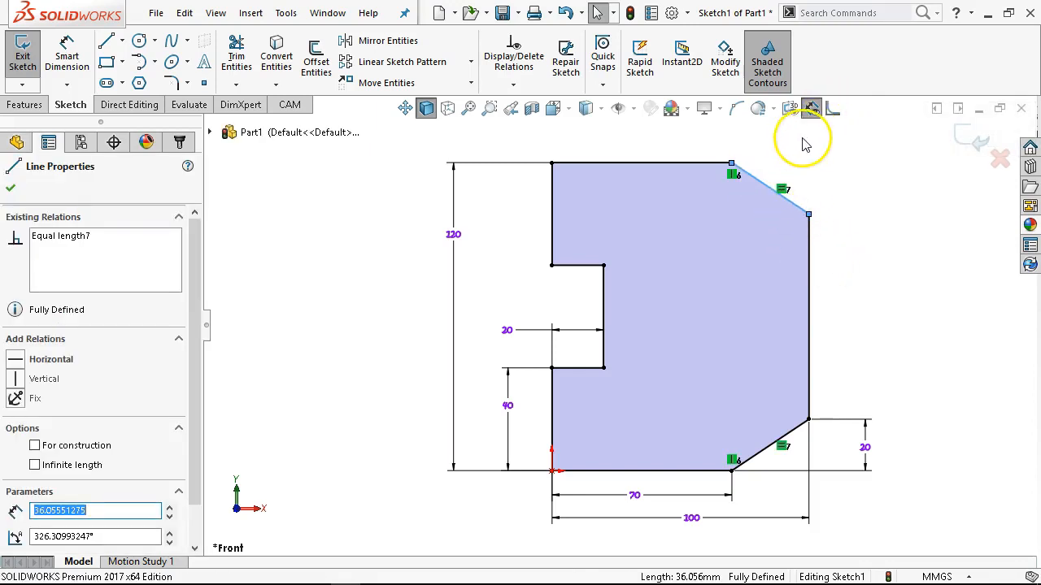
pyautogui.click(871, 236)
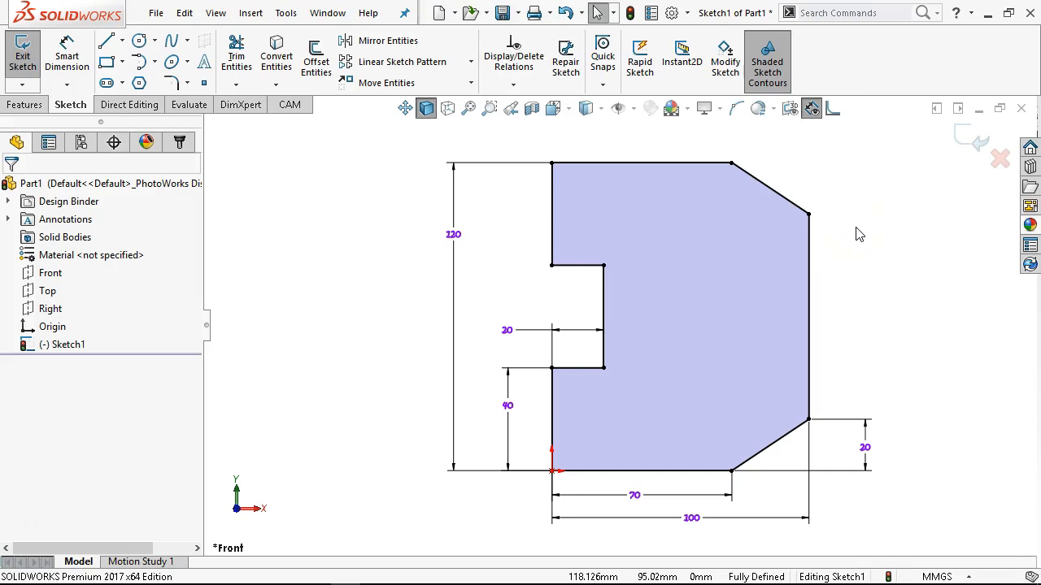
pyautogui.click(802, 209)
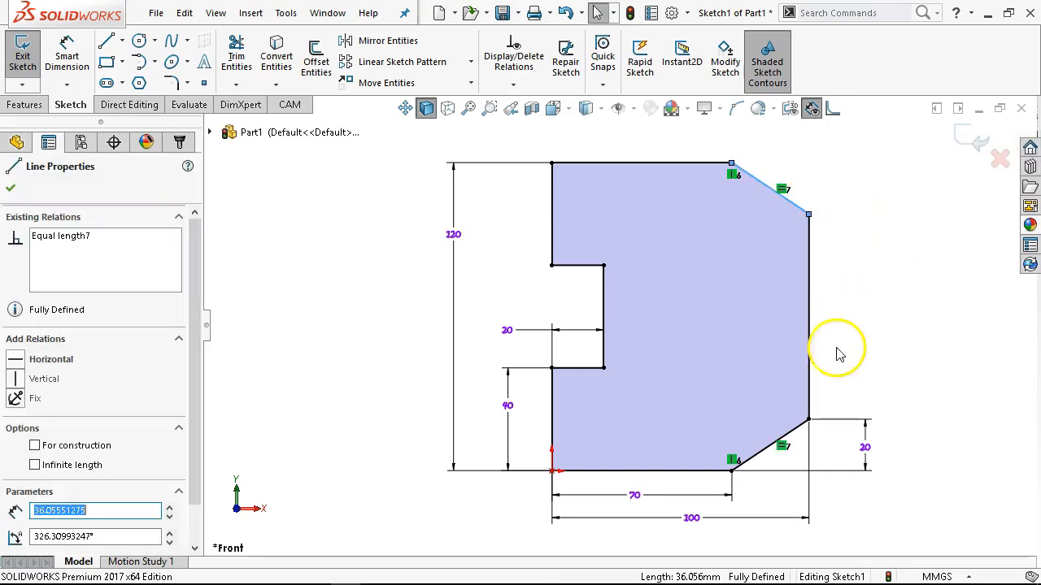
pyautogui.keyDown('ctrl'); pyautogui.click(794, 436); pyautogui.keyUp('ctrl')
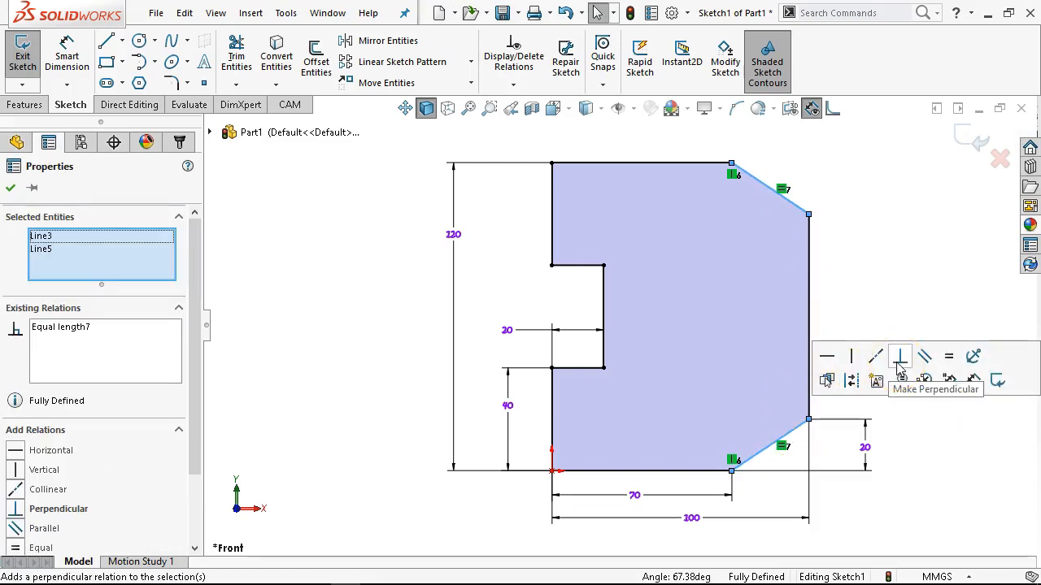
pyautogui.click(878, 214)
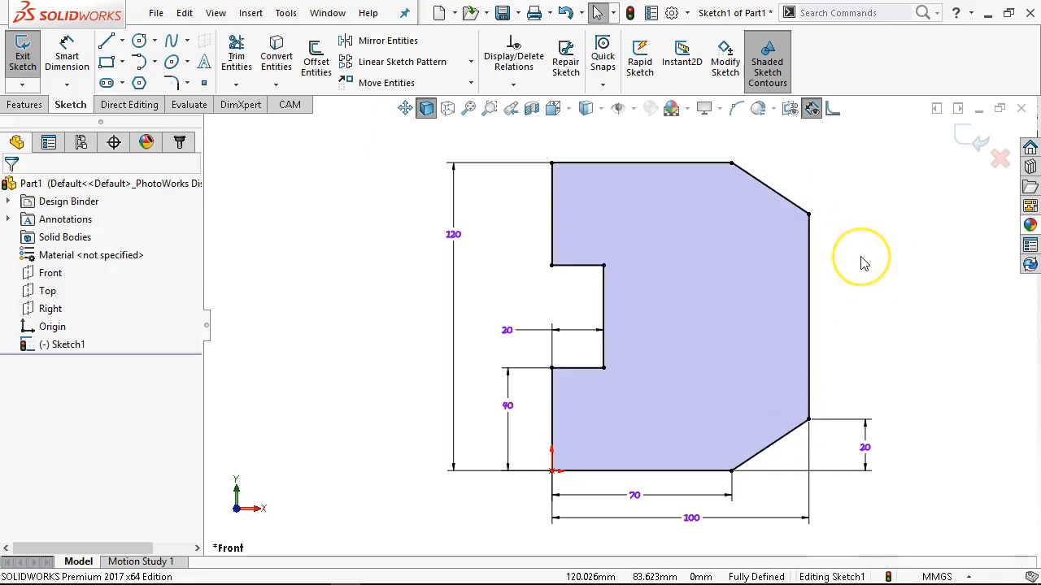
pyautogui.click(826, 389)
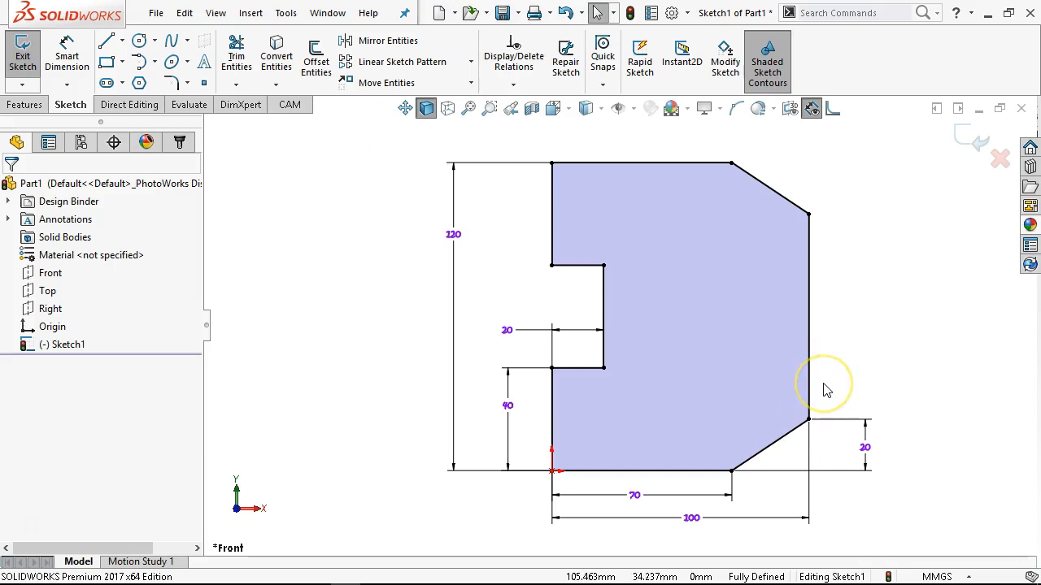
pyautogui.click(843, 358)
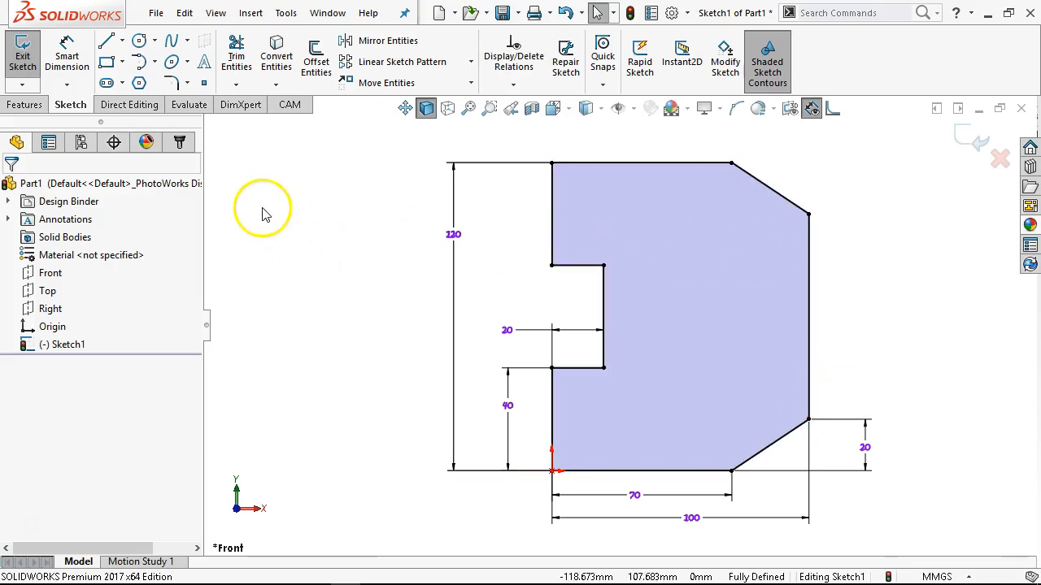
# Extrude the notched profile as a blind boss 12 mm thick from the sketch plane.
pyautogui.click(26, 105)
pyautogui.click(31, 69)
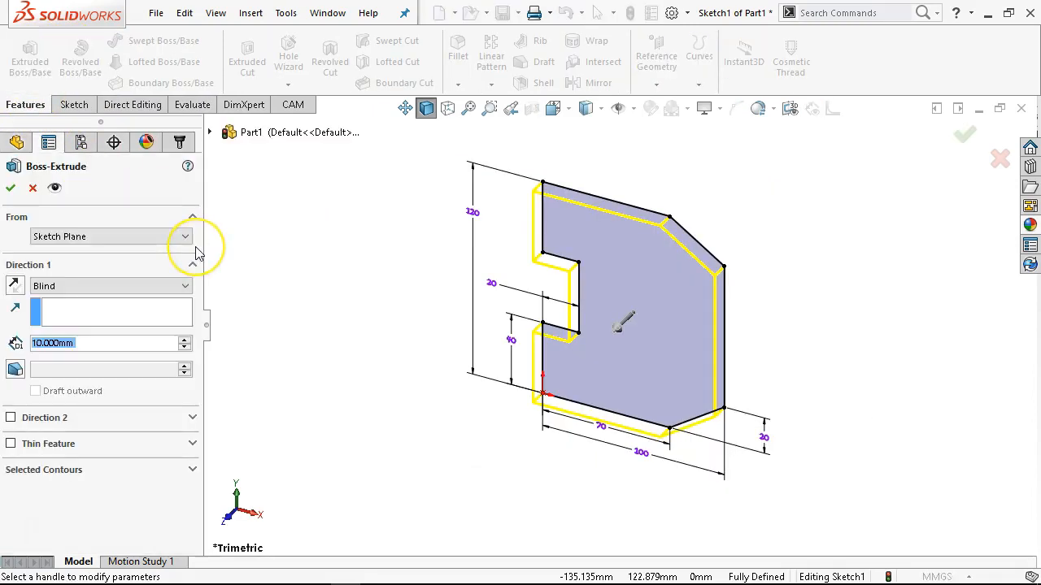
pyautogui.write('12')
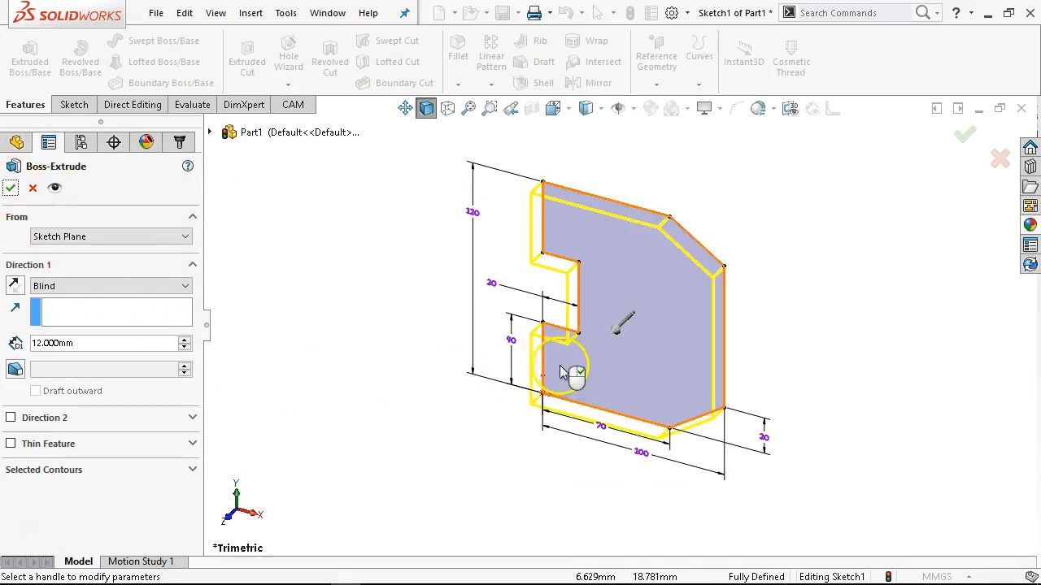
pyautogui.click(10, 188)
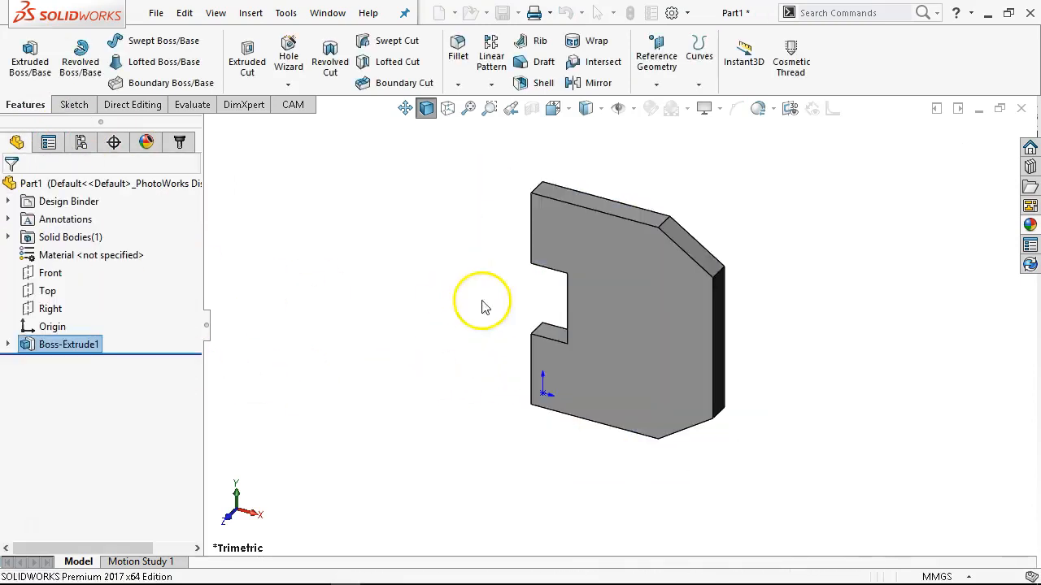
# Start a sketch on the plate's front face and draw a circle about 20.7 mm in diameter near the lower-left corner.
pyautogui.click(623, 313)
pyautogui.rightClick(577, 372)
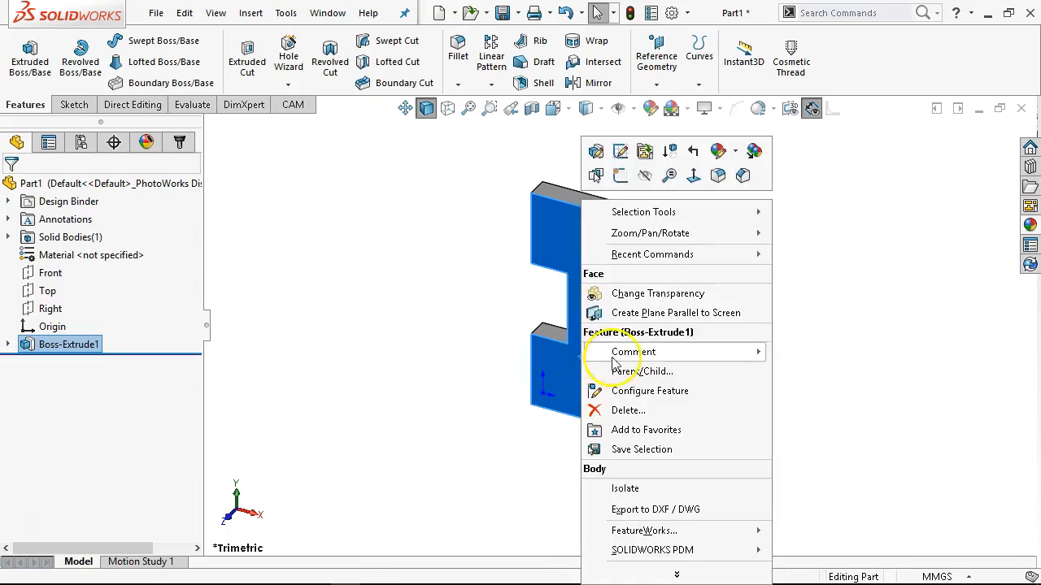
pyautogui.click(626, 184)
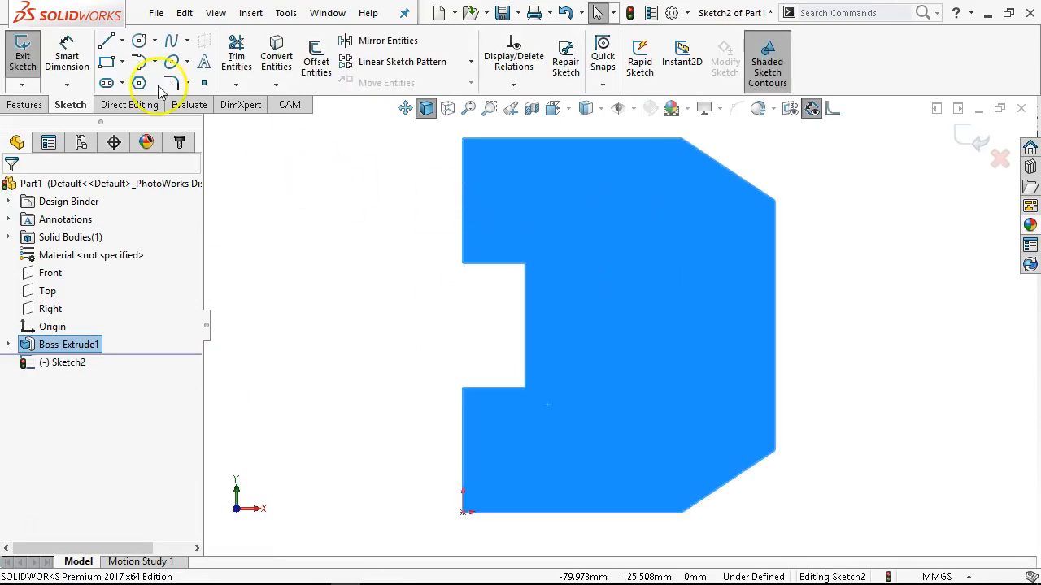
pyautogui.click(139, 40)
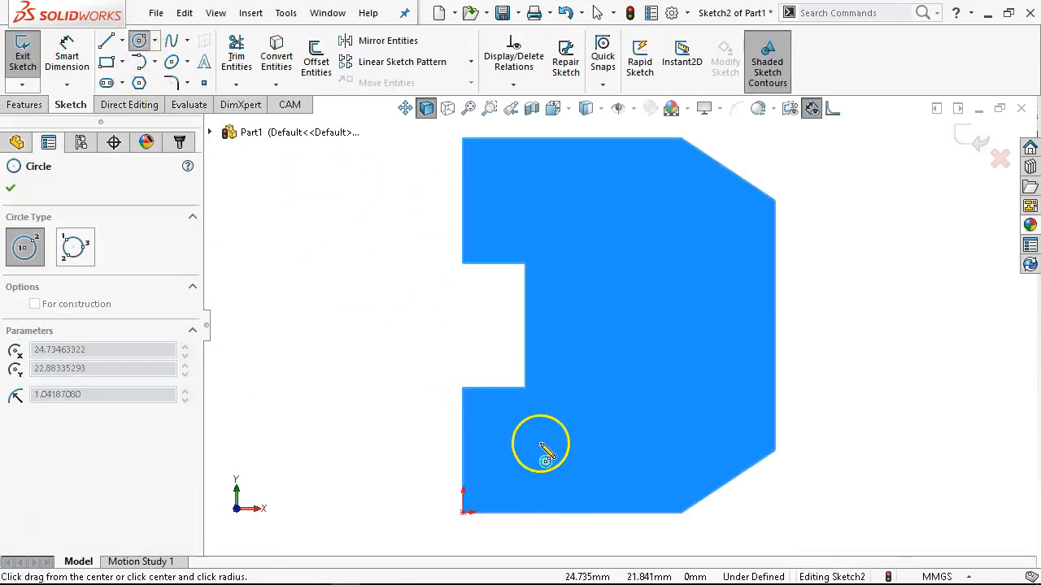
pyautogui.click(540, 440)
pyautogui.click(563, 464)
# Dimension the circle's centre 20 mm horizontally from the plate's lower-left vertical edge.
pyautogui.rightClick(355, 298)
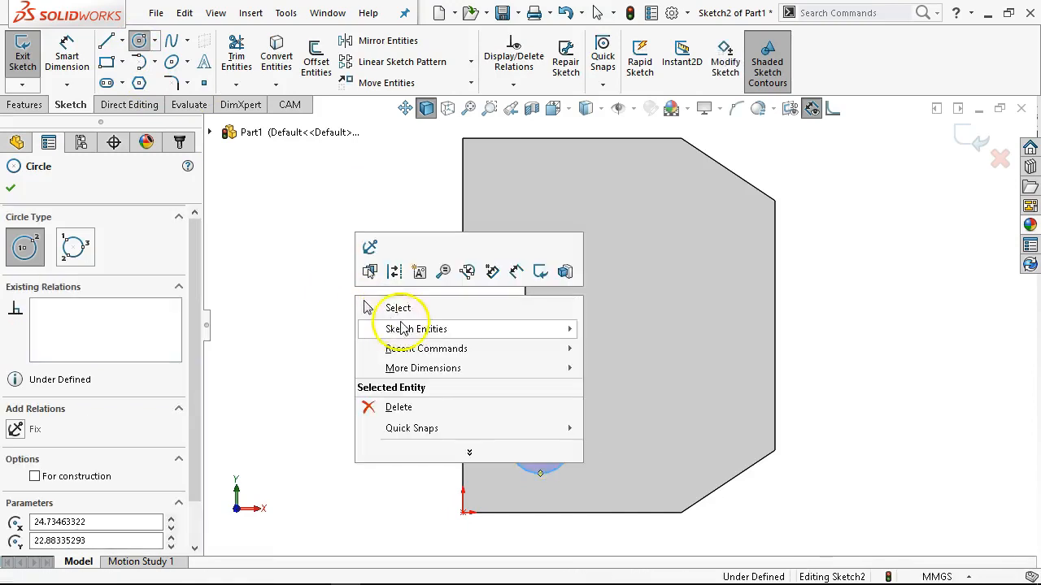
pyautogui.click(514, 274)
pyautogui.scroll(1, 527, 416)
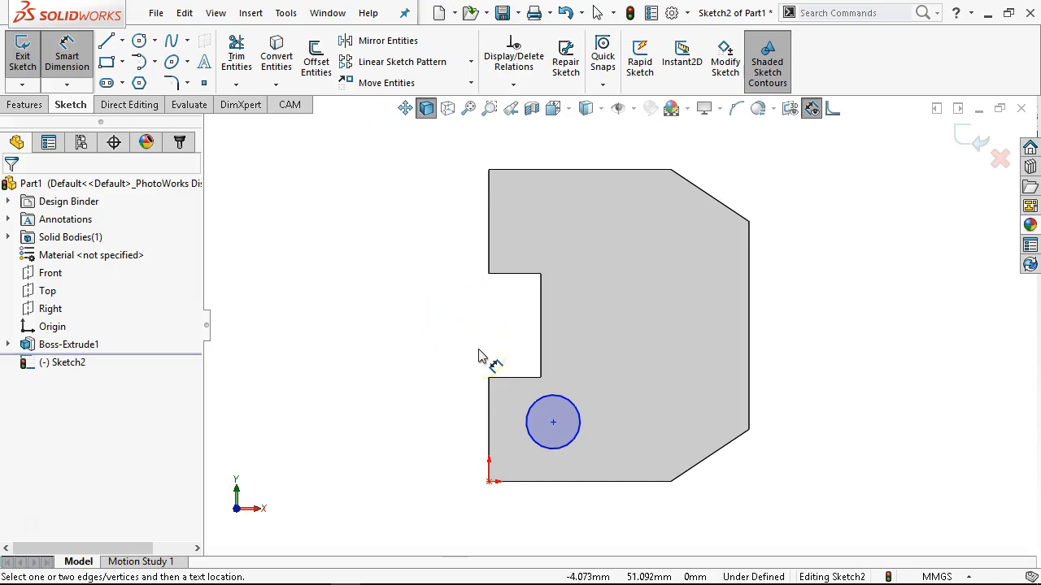
pyautogui.click(489, 429)
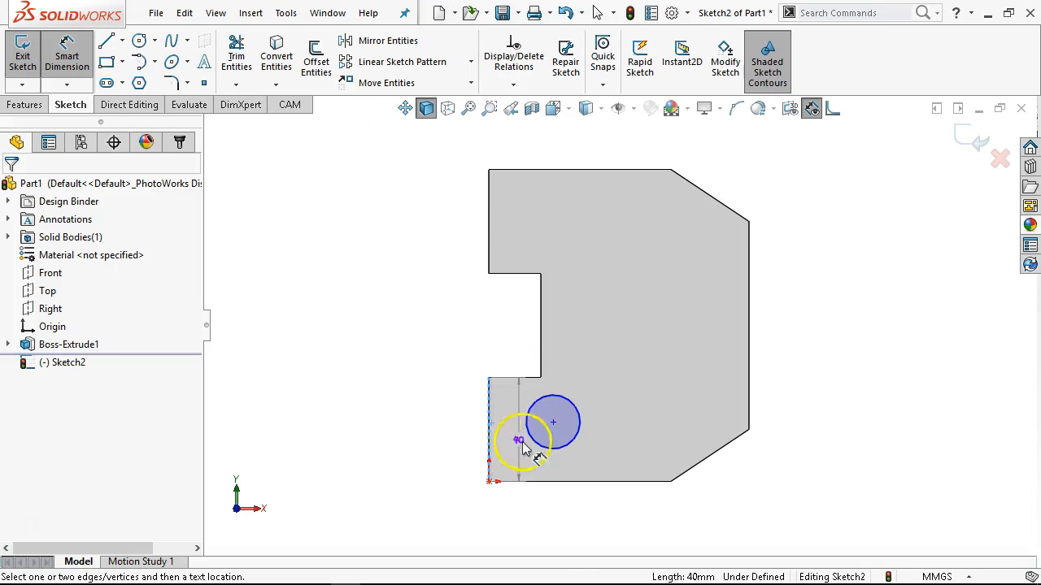
pyautogui.click(552, 447)
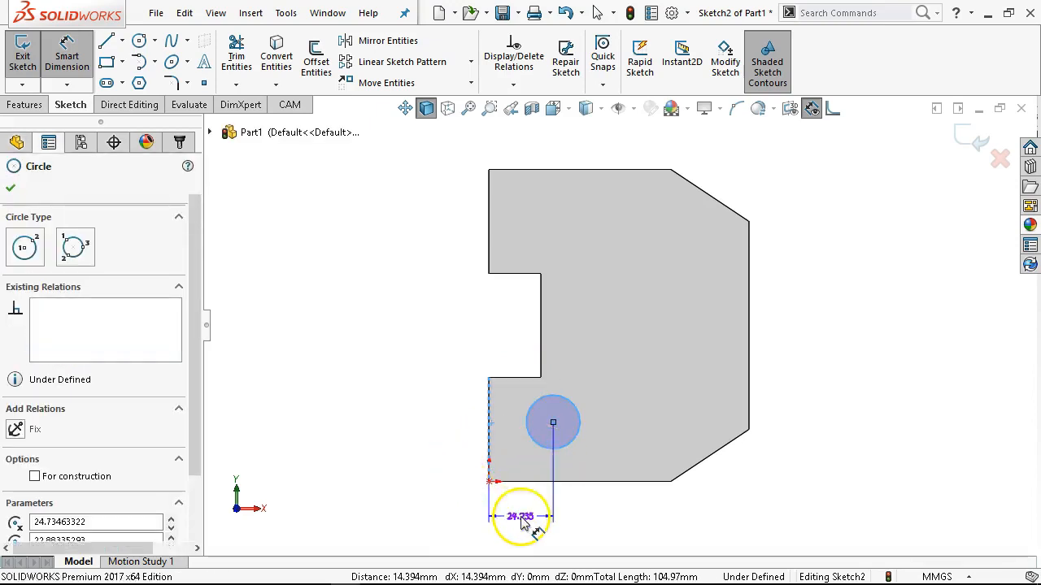
pyautogui.click(524, 524)
pyautogui.press('Return')
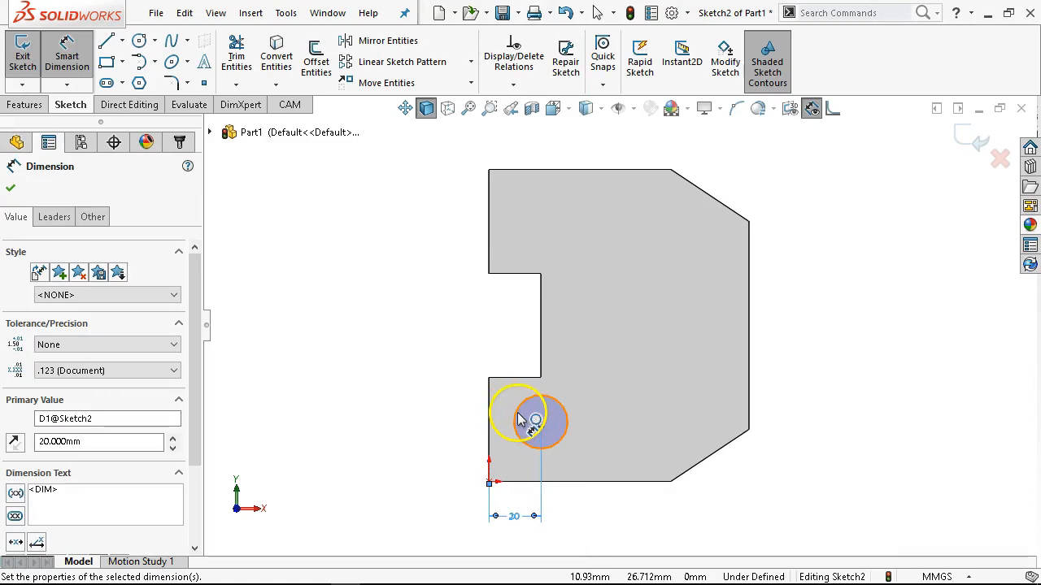
# Dimension the circle's centre 20 mm vertically from the plate's bottom edge.
pyautogui.click(521, 420)
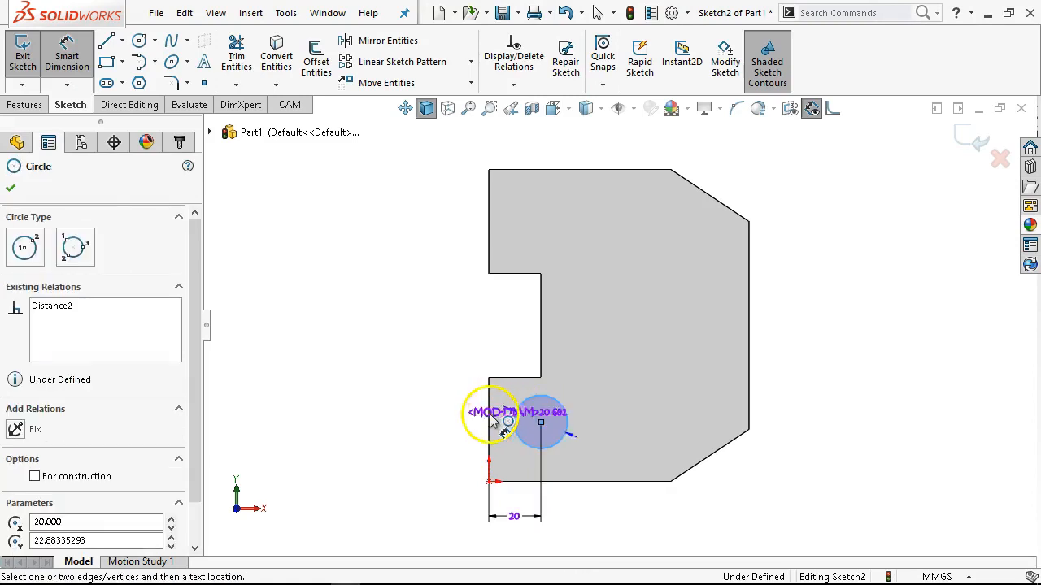
pyautogui.click(530, 482)
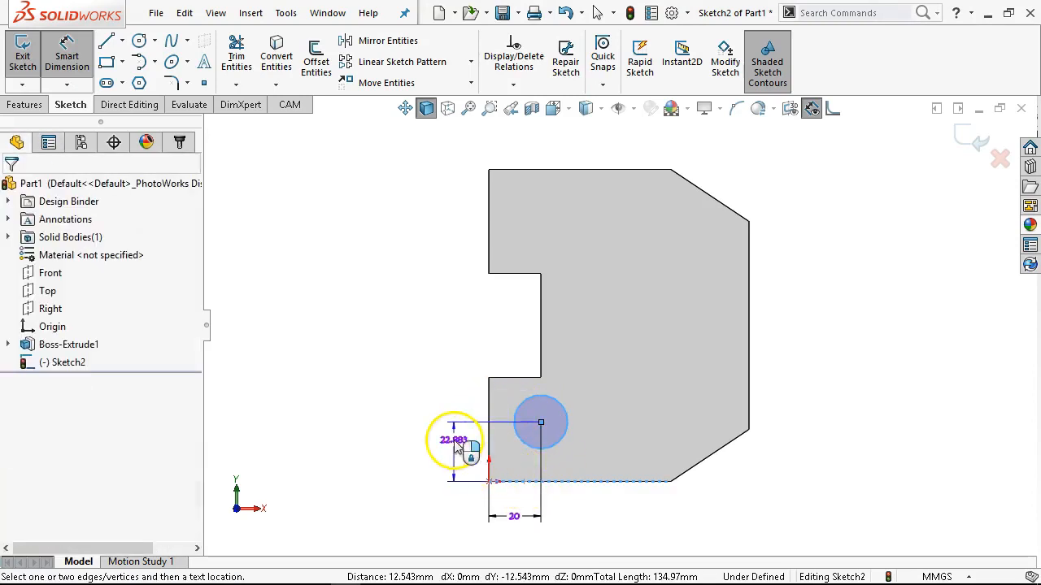
pyautogui.click(456, 446)
pyautogui.write('20')
pyautogui.press('Return')
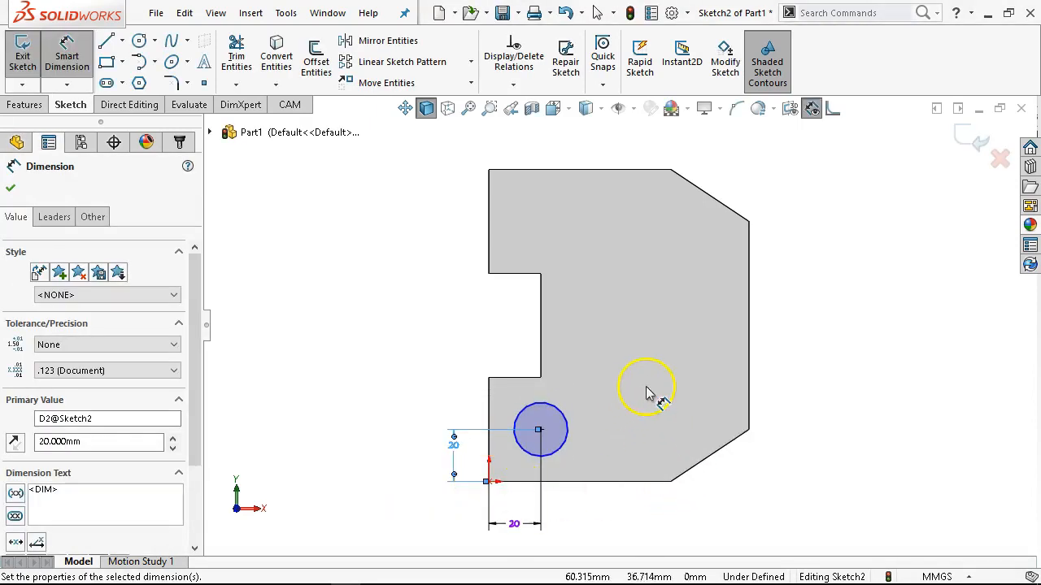
# Dimension the circle's diameter as 20 mm and end dimensioning.
pyautogui.click(567, 431)
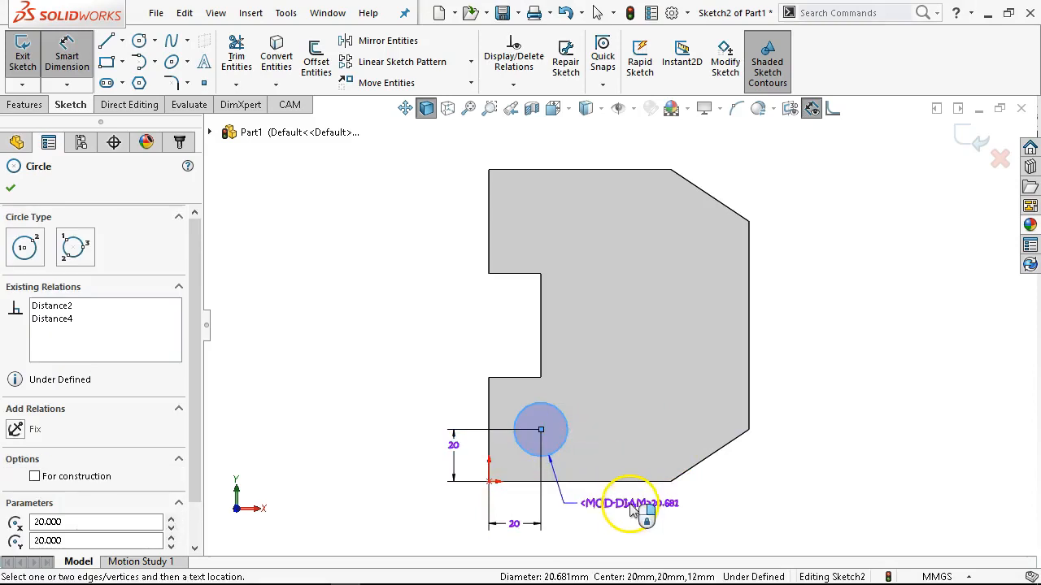
pyautogui.click(633, 510)
pyautogui.write('20')
pyautogui.press('Return')
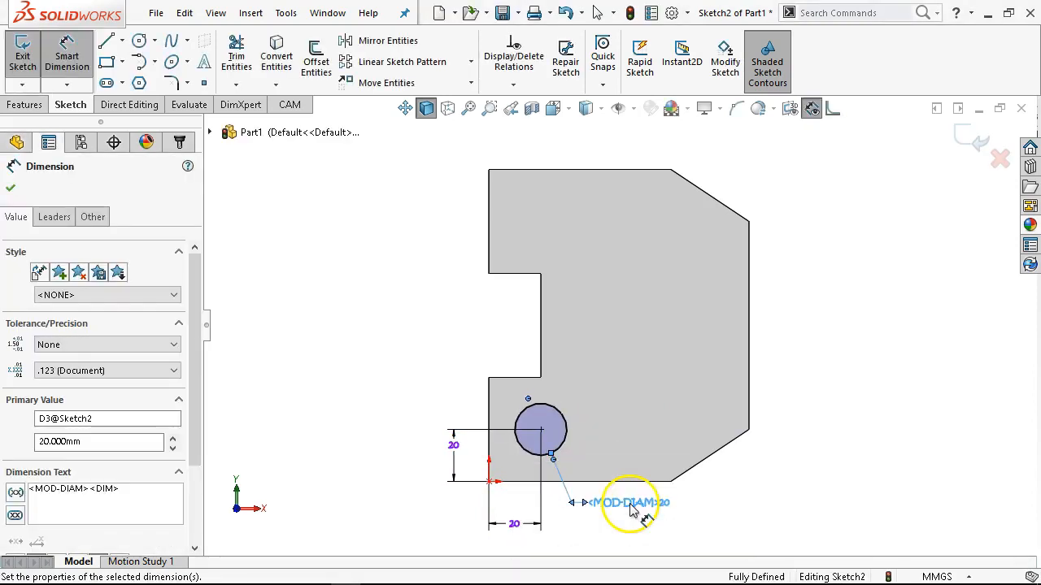
pyautogui.rightClick(383, 309)
pyautogui.click(419, 356)
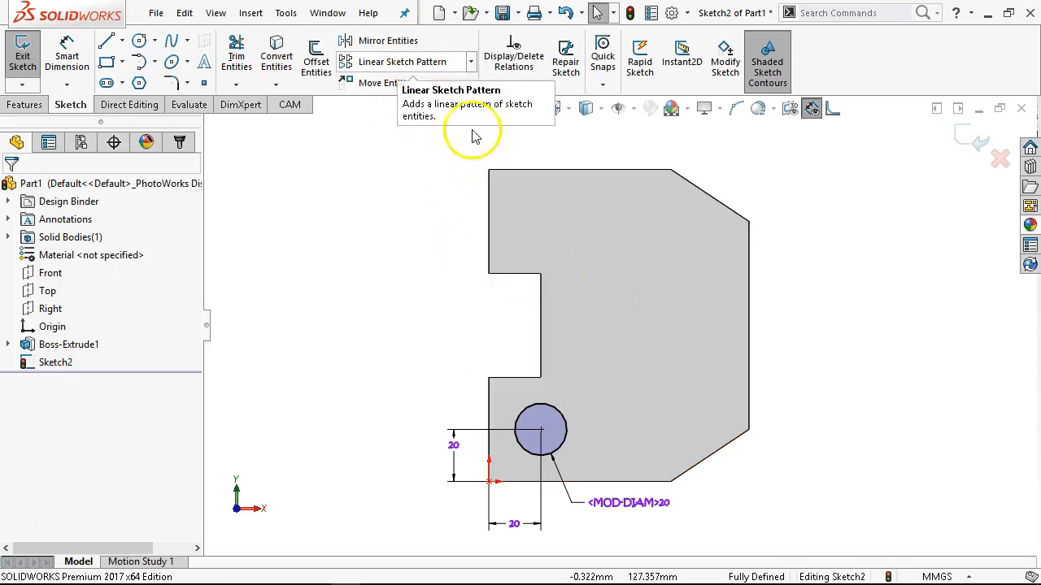
# Set up a linear sketch pattern of the circle along the X-axis with two instances, 40 mm spacing and the X spacing dimensioned.
pyautogui.click(542, 418)
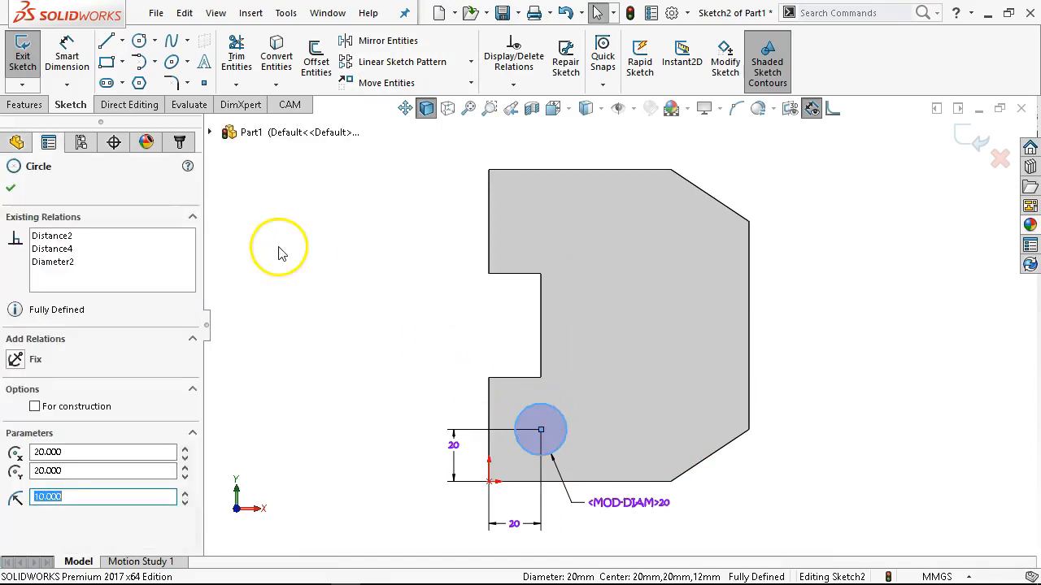
pyautogui.click(393, 71)
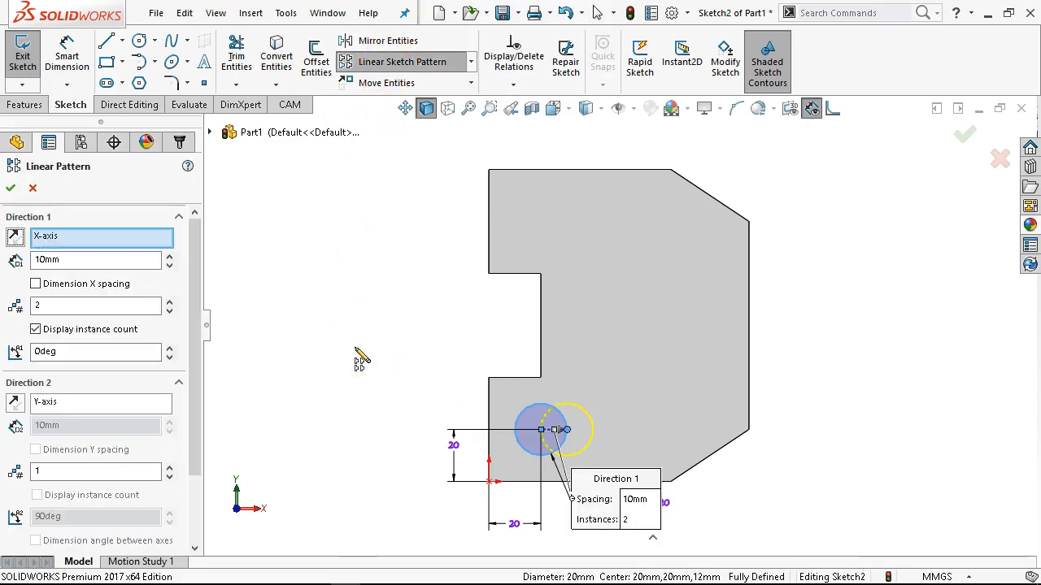
pyautogui.doubleClick(72, 260)
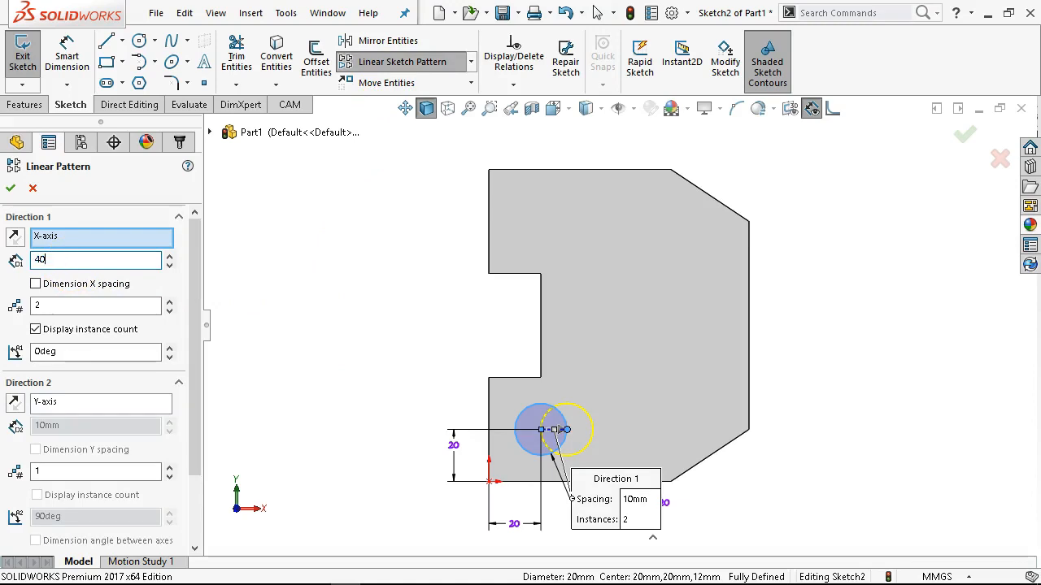
pyautogui.press('Tab')
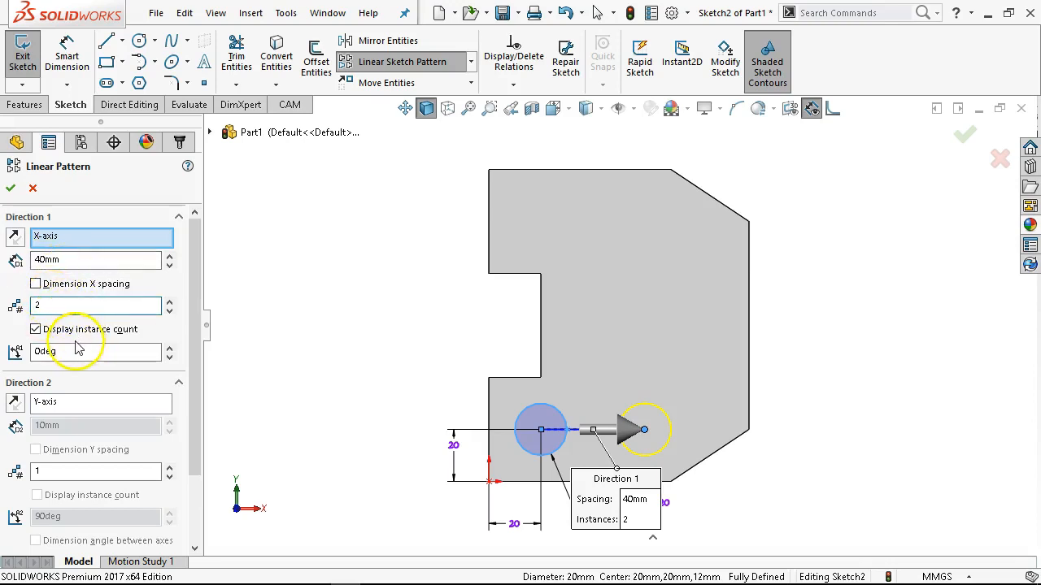
pyautogui.click(36, 284)
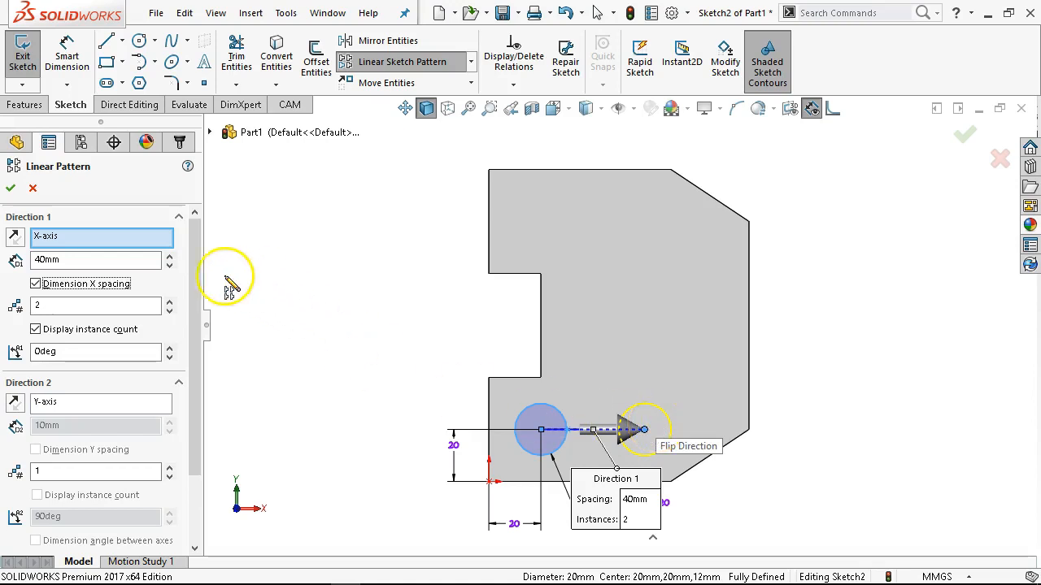
pyautogui.moveTo(199, 272); pyautogui.dragTo(199, 305)
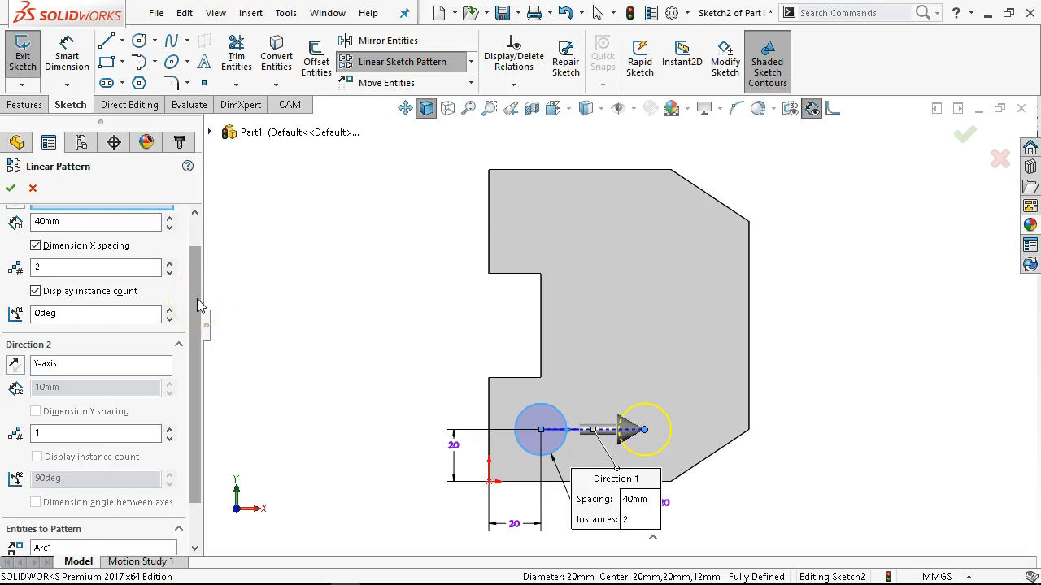
pyautogui.click(48, 317)
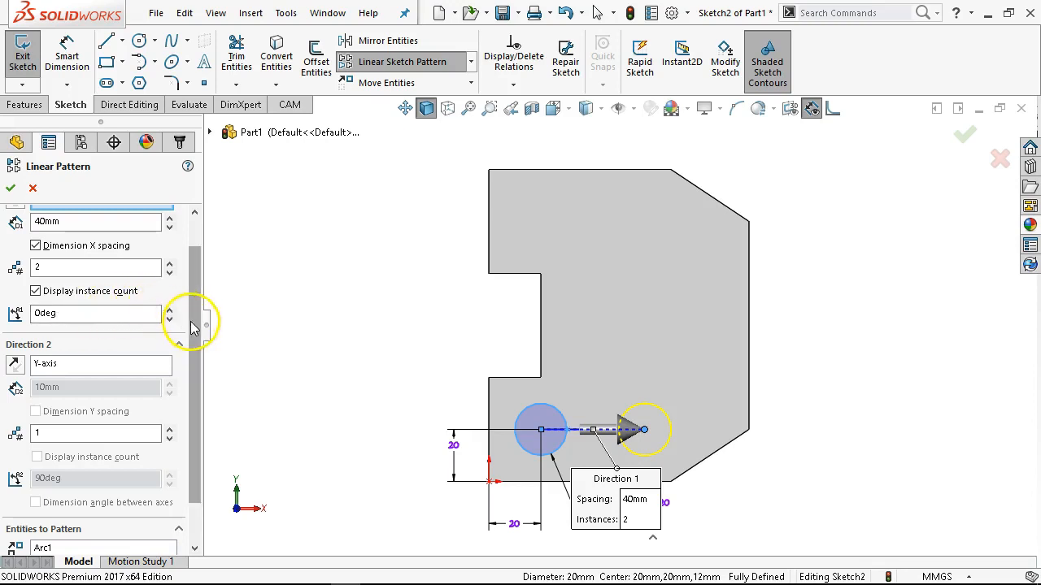
# Set the pattern's Y-axis direction to three instances at 40 mm spacing with the Y spacing dimensioned.
pyautogui.moveTo(200, 332); pyautogui.dragTo(186, 407)
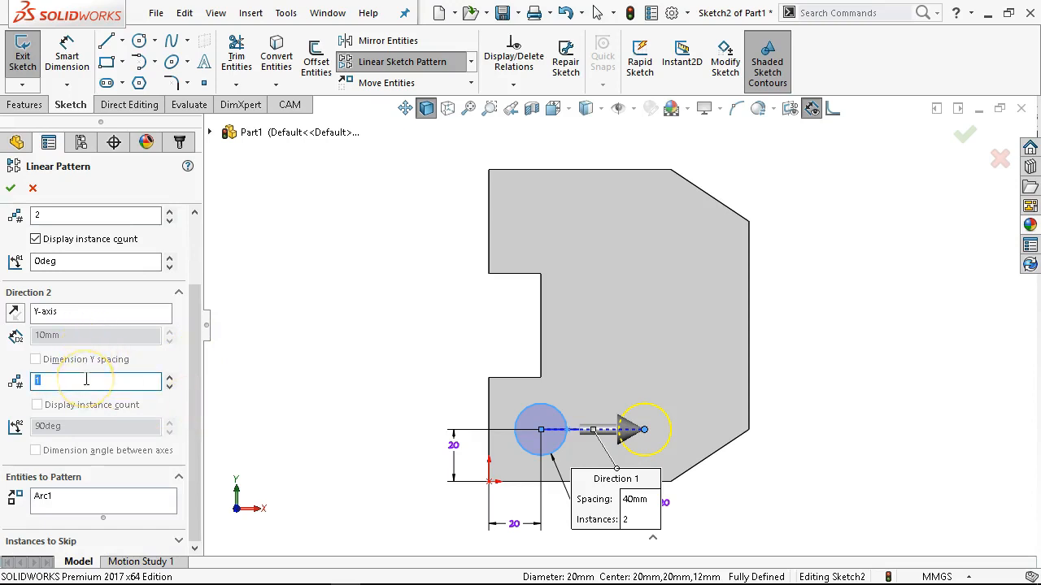
pyautogui.press('Tab')
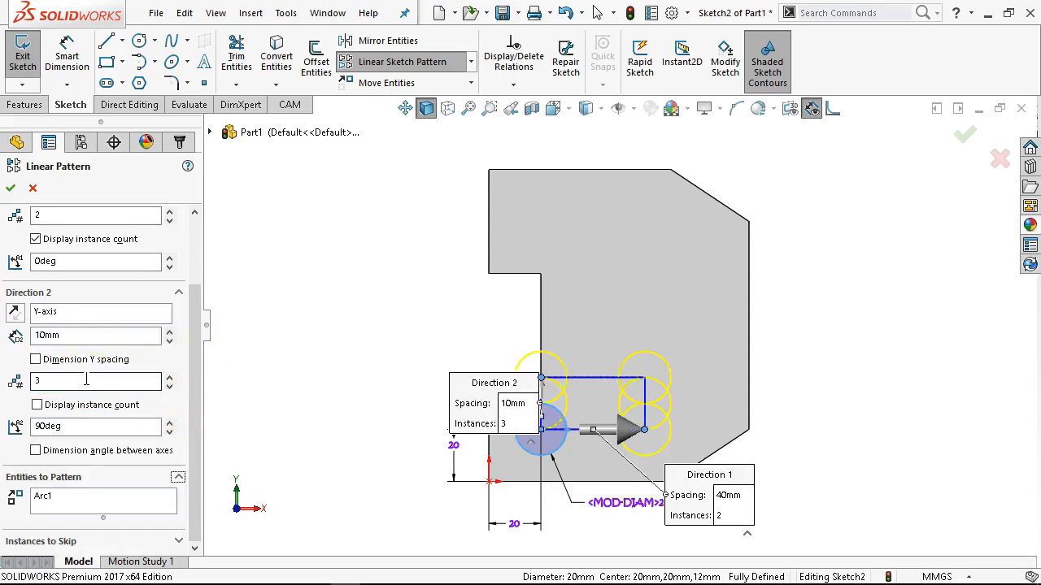
pyautogui.click(74, 340)
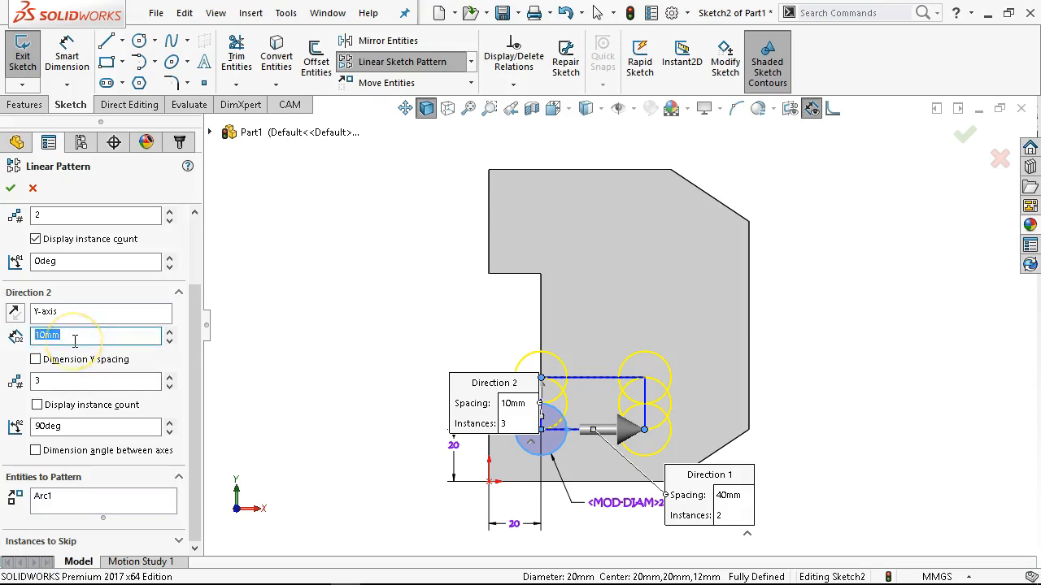
pyautogui.press('Tab')
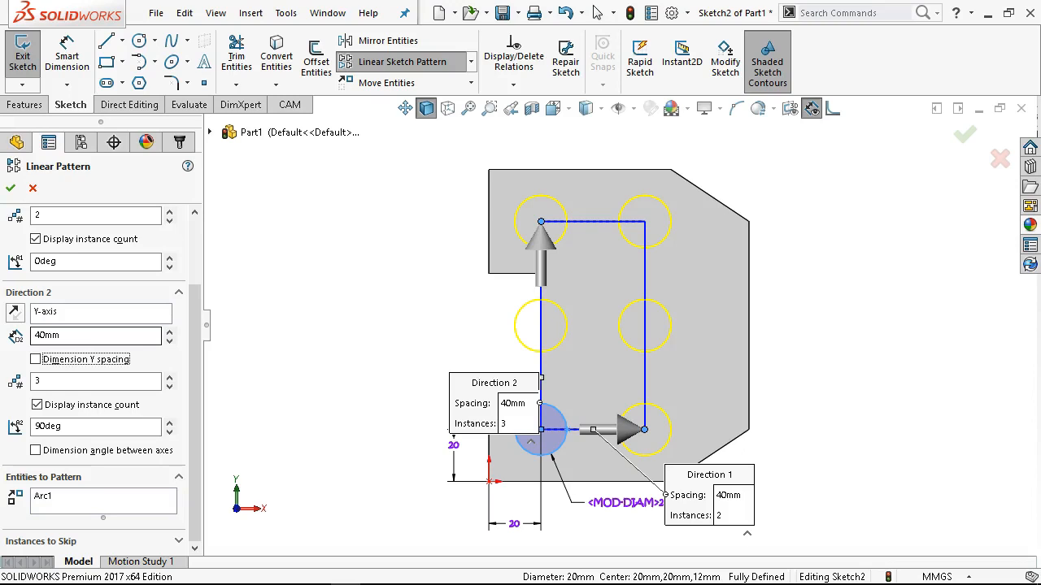
pyautogui.click(35, 360)
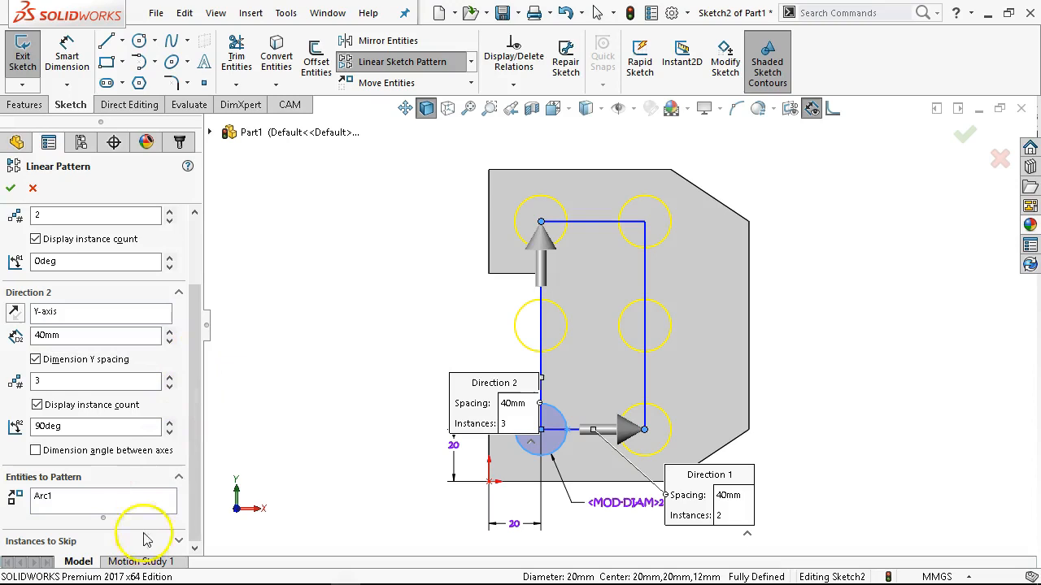
# Activate the selection of instances to skip, leave it empty and create the linear pattern of circles.
pyautogui.click(179, 541)
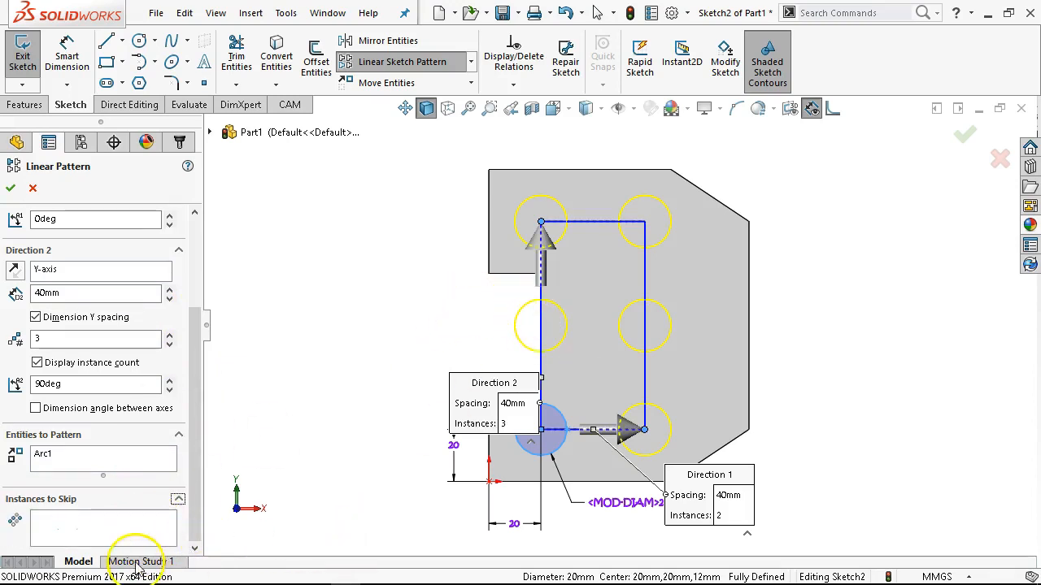
pyautogui.click(147, 527)
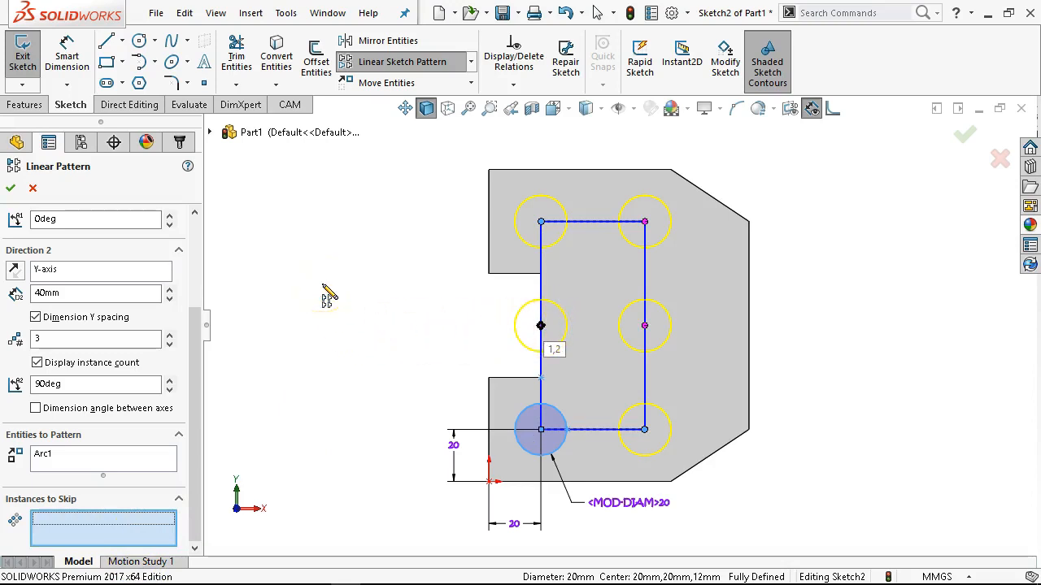
pyautogui.moveTo(198, 325); pyautogui.dragTo(196, 219)
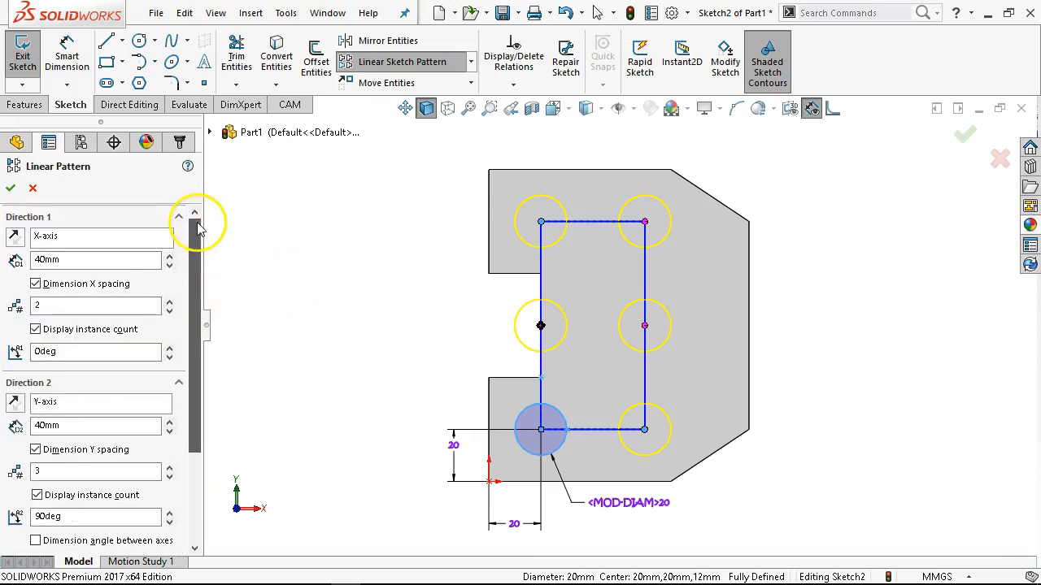
pyautogui.click(11, 189)
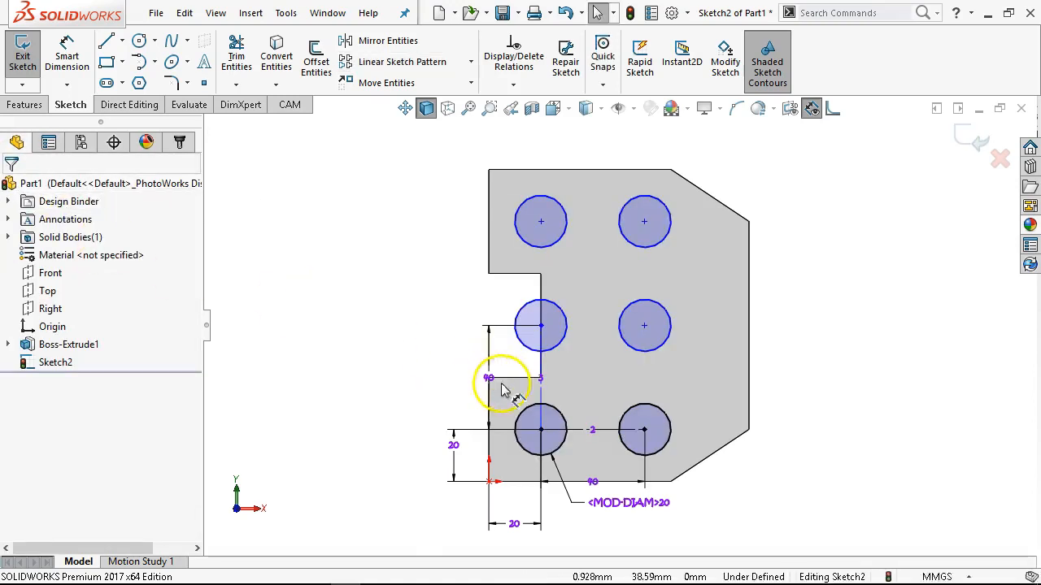
# Convert the patterned circle overlapping the notch's inner edge to construction geometry.
pyautogui.click(558, 351)
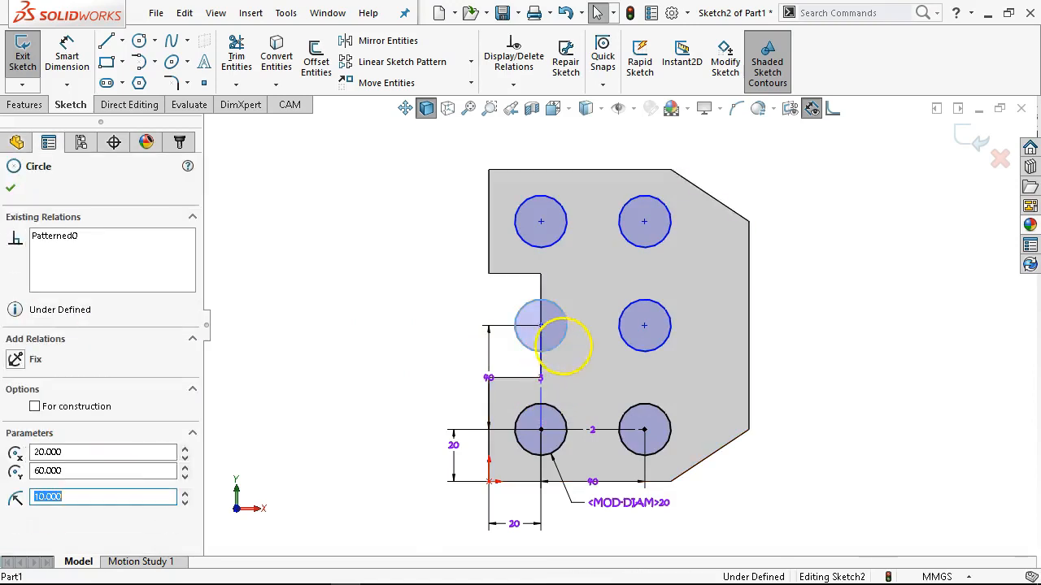
pyautogui.click(630, 299)
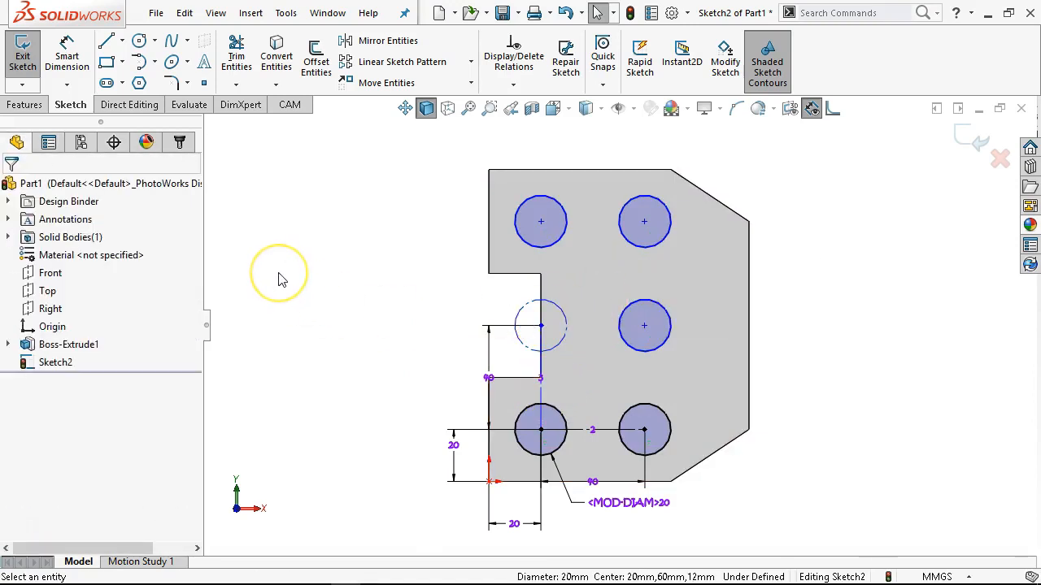
# Move the vertical direction's instance count label off the construction line into the notch.
pyautogui.click(540, 358)
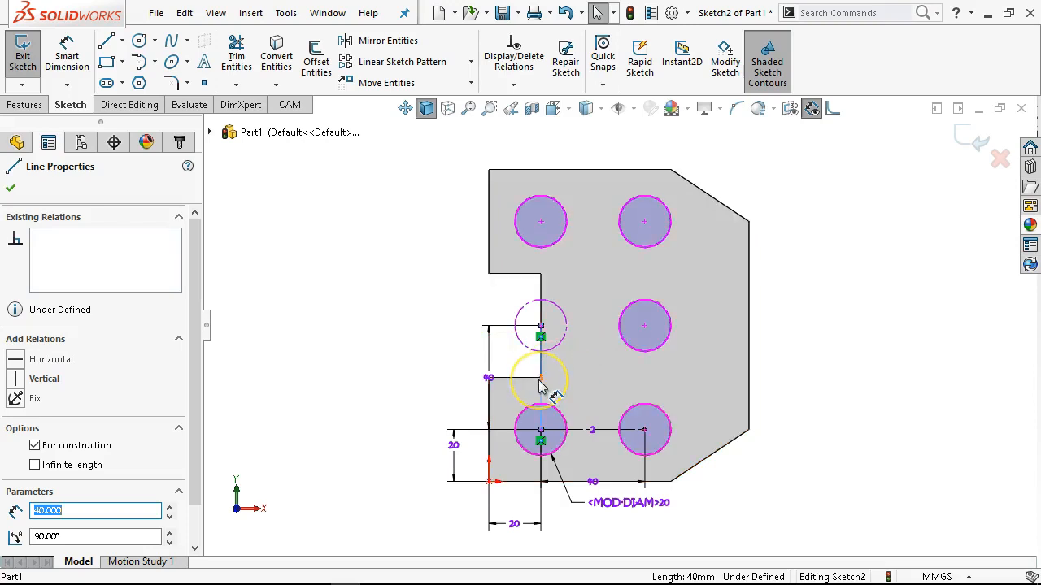
pyautogui.scroll(-4, 540, 386)
pyautogui.click(553, 354)
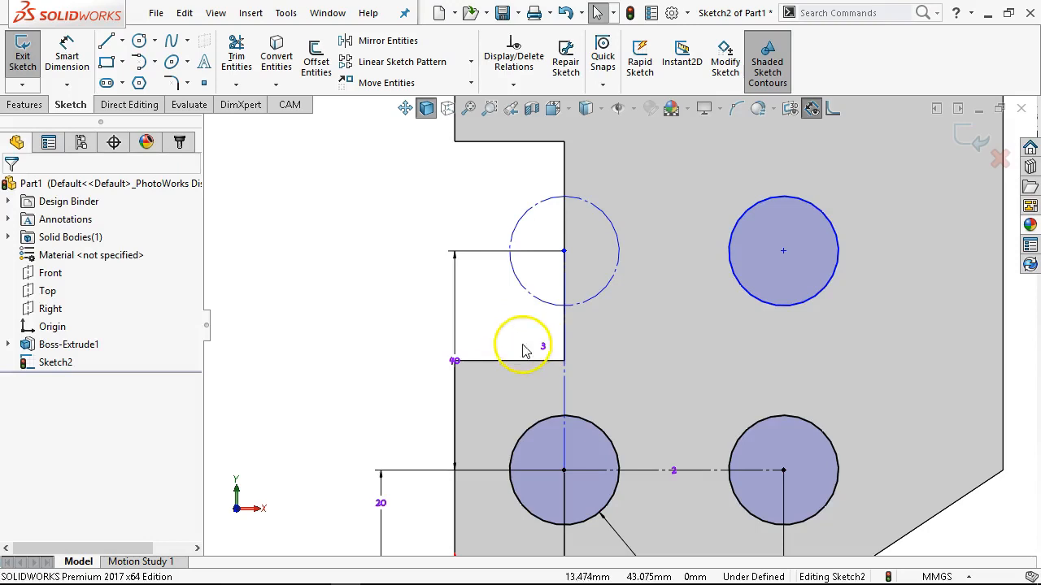
pyautogui.scroll(1, 606, 349)
pyautogui.scroll(-3, 574, 279)
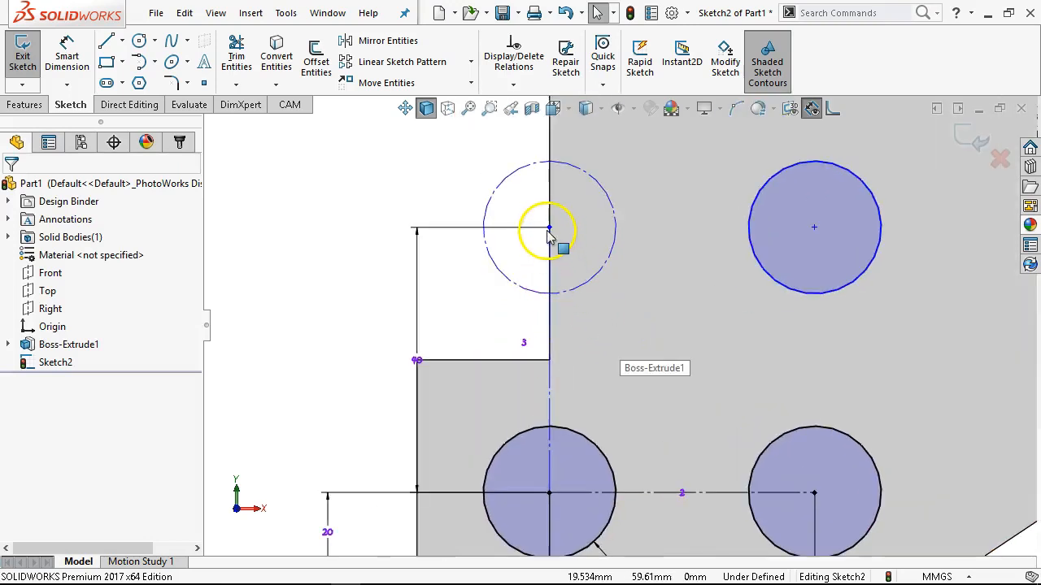
# Add a vertical relation to the pattern's vertical construction line so the sketch is fully defined.
pyautogui.moveTo(549, 232)
pyautogui.mouseDown()
pyautogui.moveTo(501, 236)
pyautogui.moveTo(584, 235)
pyautogui.moveTo(517, 218)
pyautogui.moveTo(512, 236)
pyautogui.moveTo(571, 229)
pyautogui.mouseUp()
pyautogui.click(561, 316)
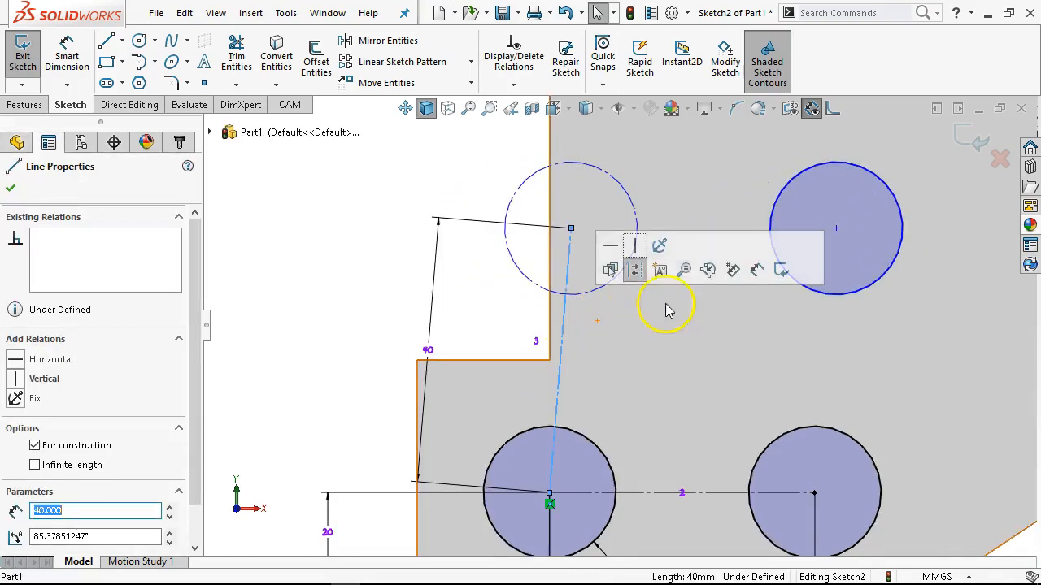
pyautogui.click(635, 246)
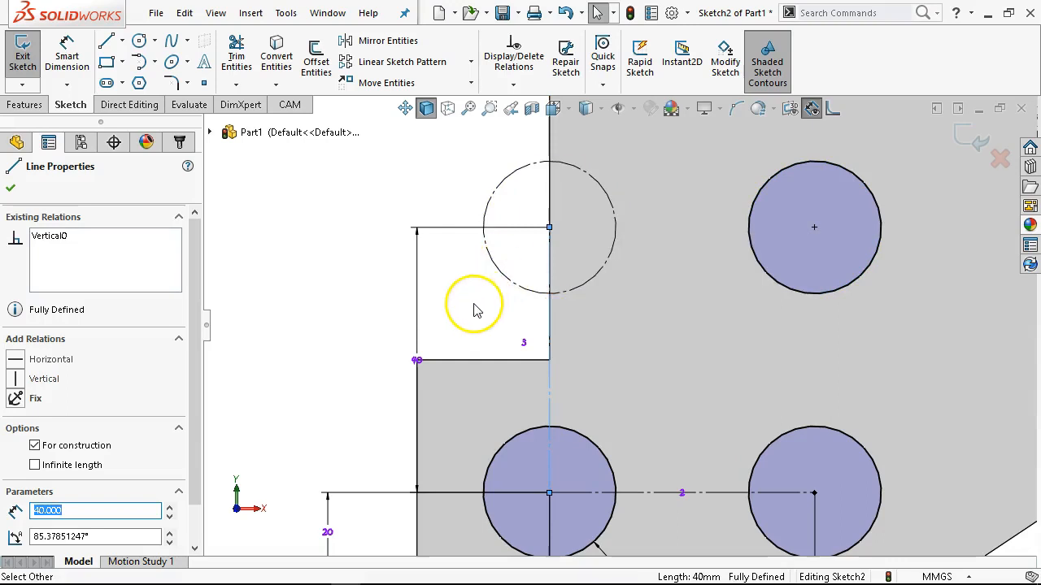
pyautogui.scroll(5, 476, 305)
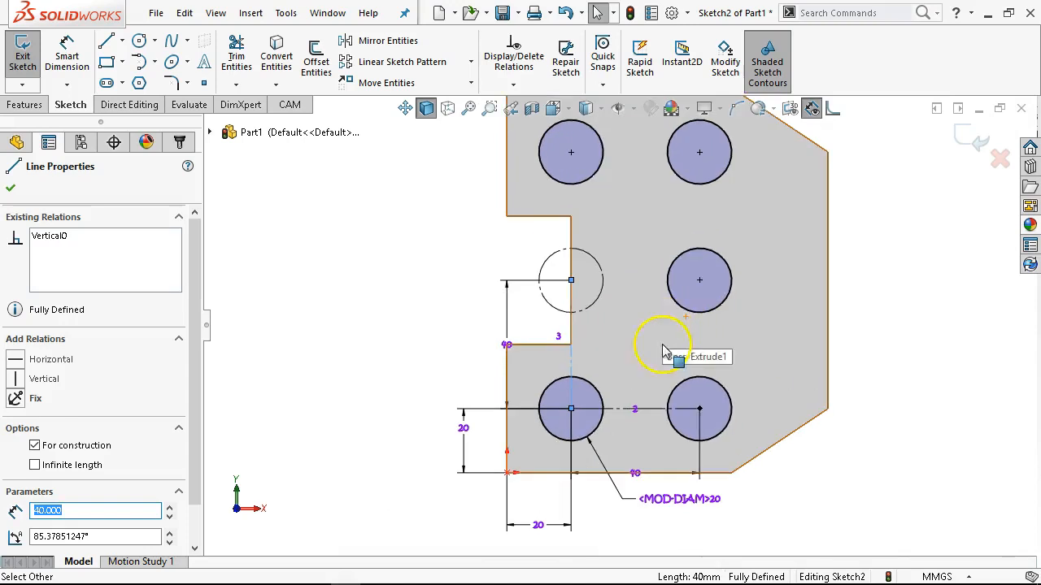
pyautogui.click(641, 409)
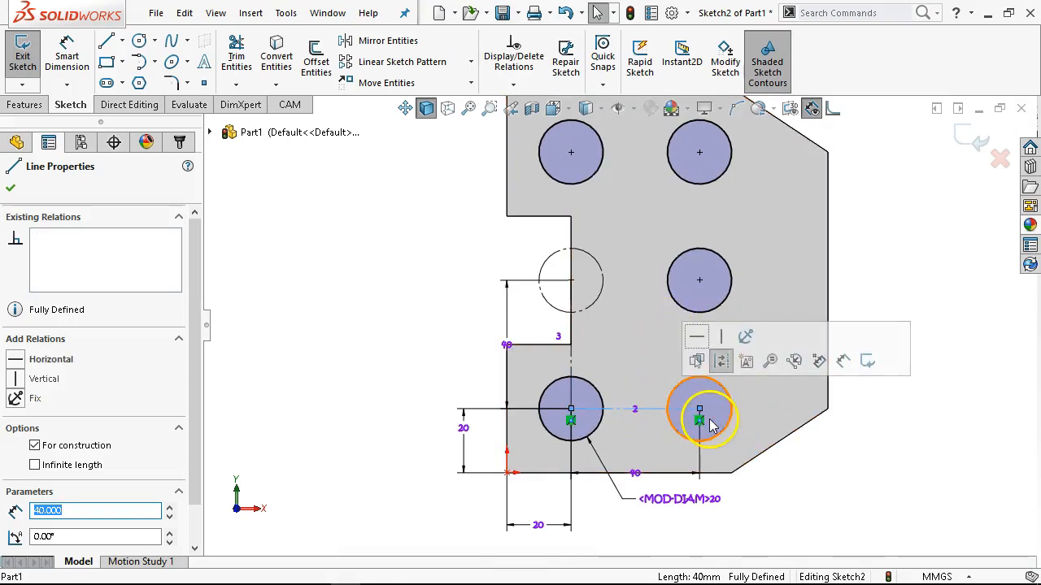
pyautogui.click(399, 304)
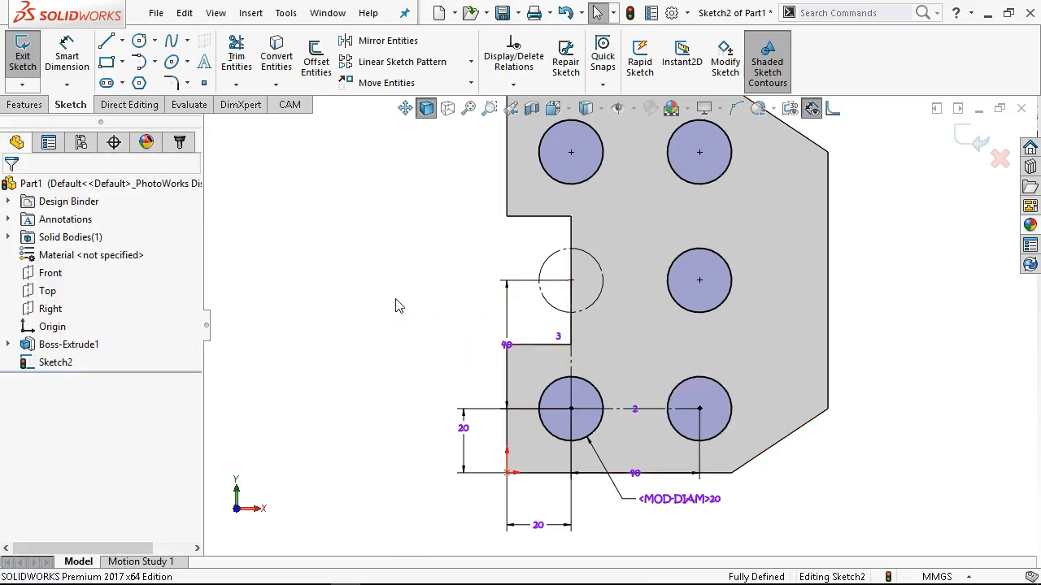
pyautogui.scroll(1, 431, 254)
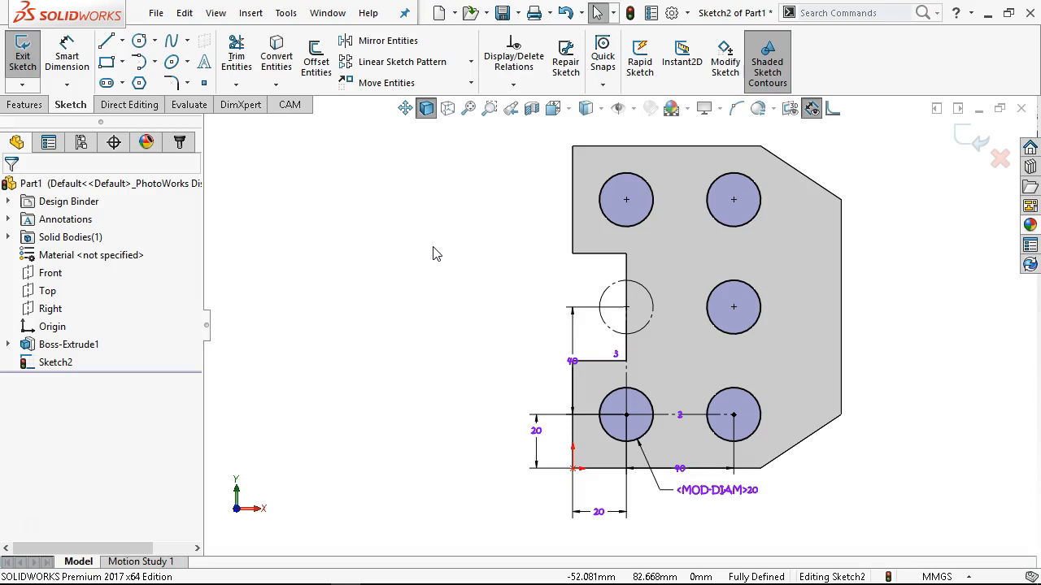
# Cut the patterned 20 mm circles through the plate with an Extruded Cut set to Through All.
pyautogui.click(31, 104)
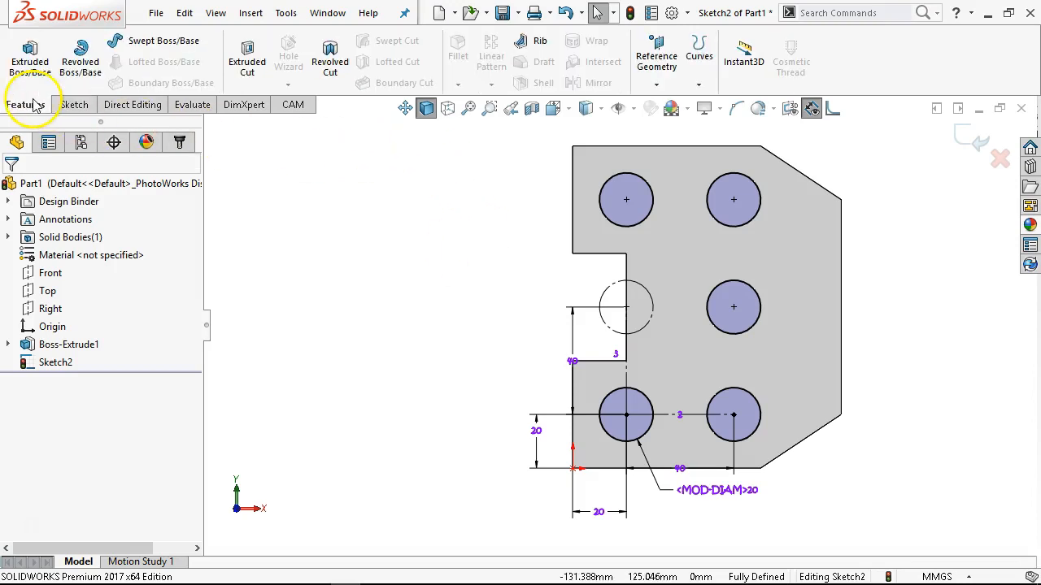
pyautogui.click(248, 62)
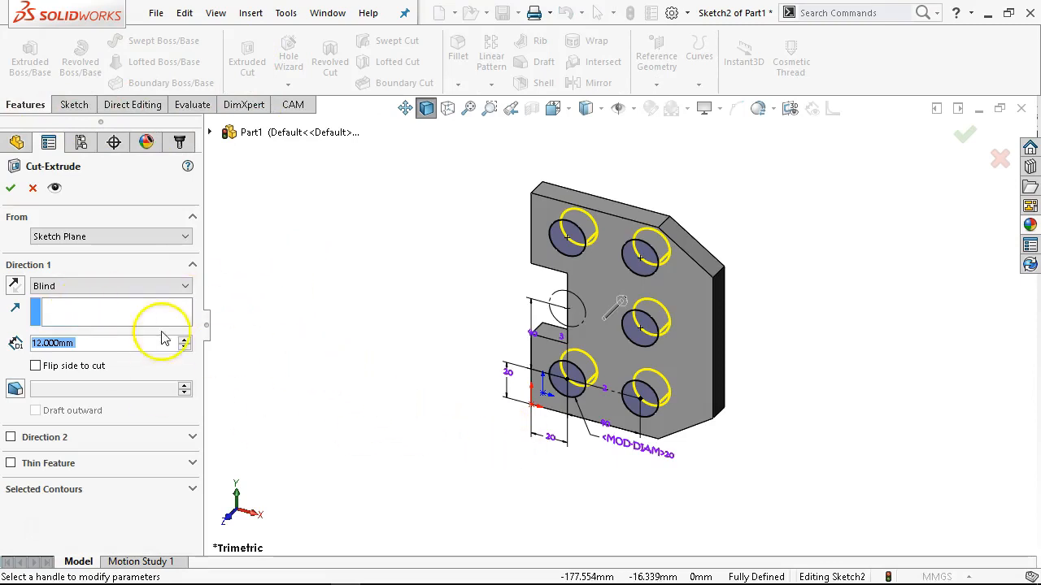
pyautogui.click(80, 285)
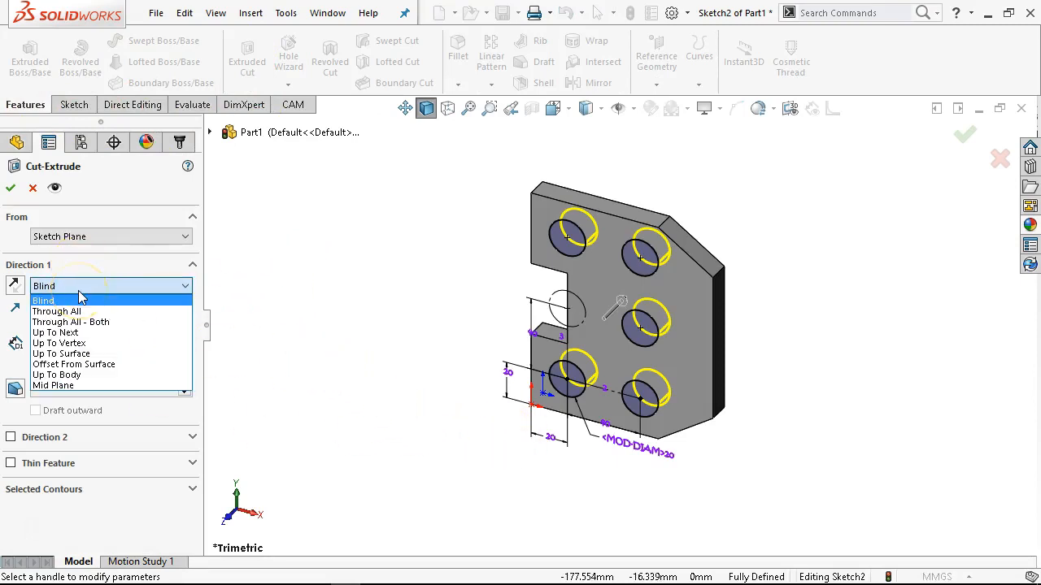
pyautogui.click(57, 312)
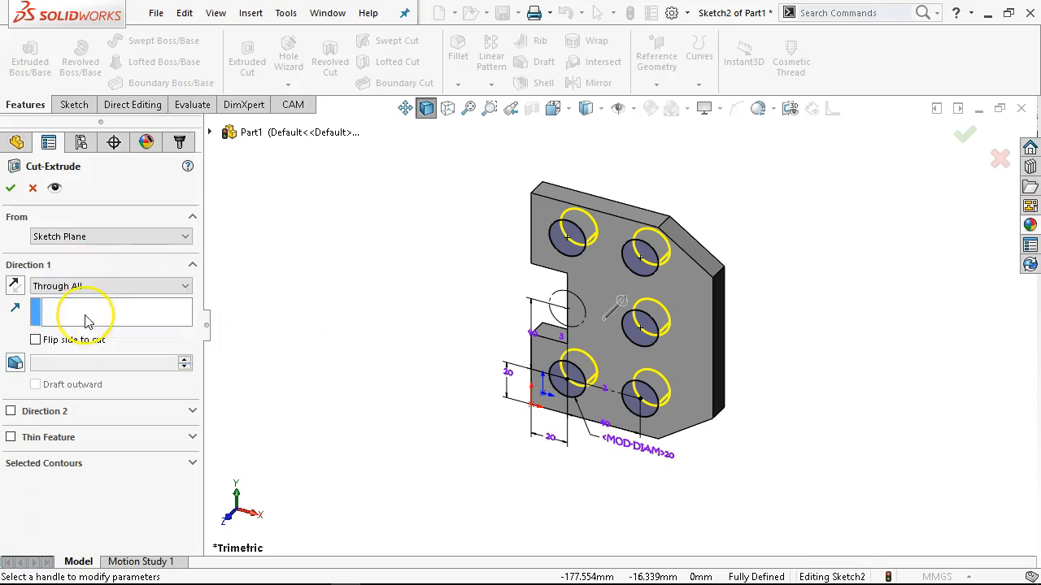
pyautogui.click(11, 188)
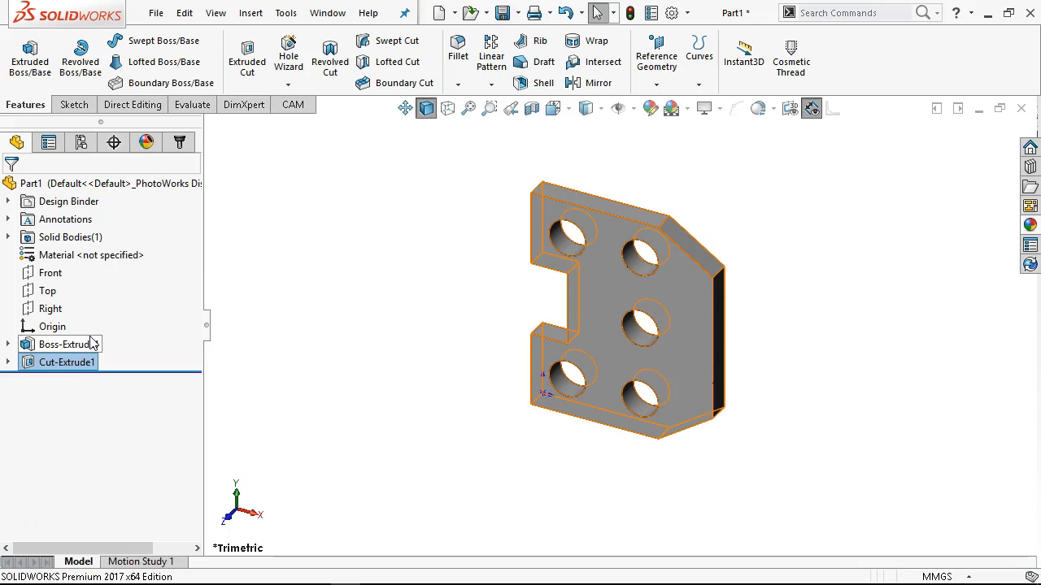
pyautogui.click(95, 380)
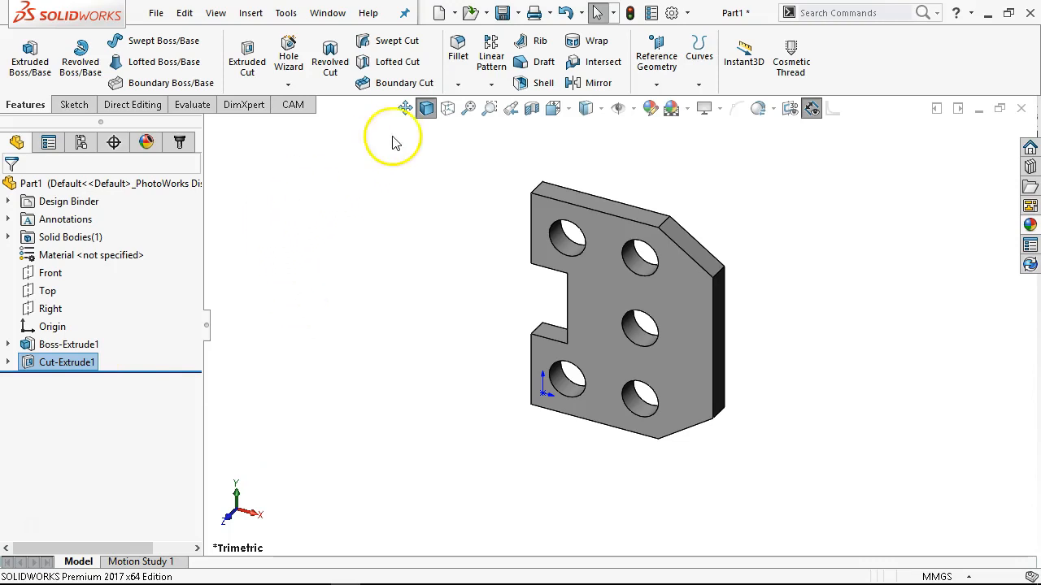
pyautogui.click(503, 13)
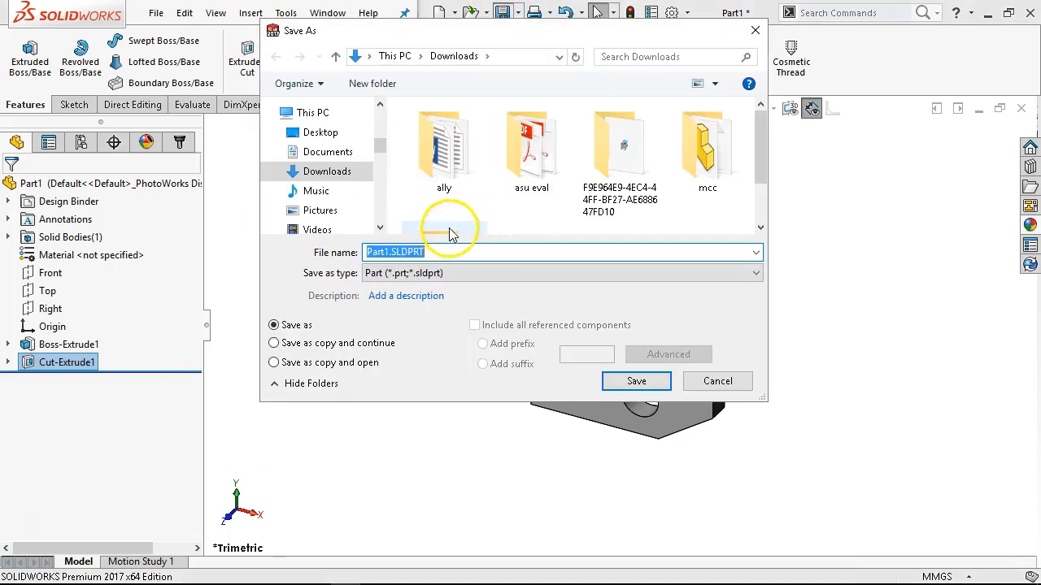
pyautogui.click(326, 152)
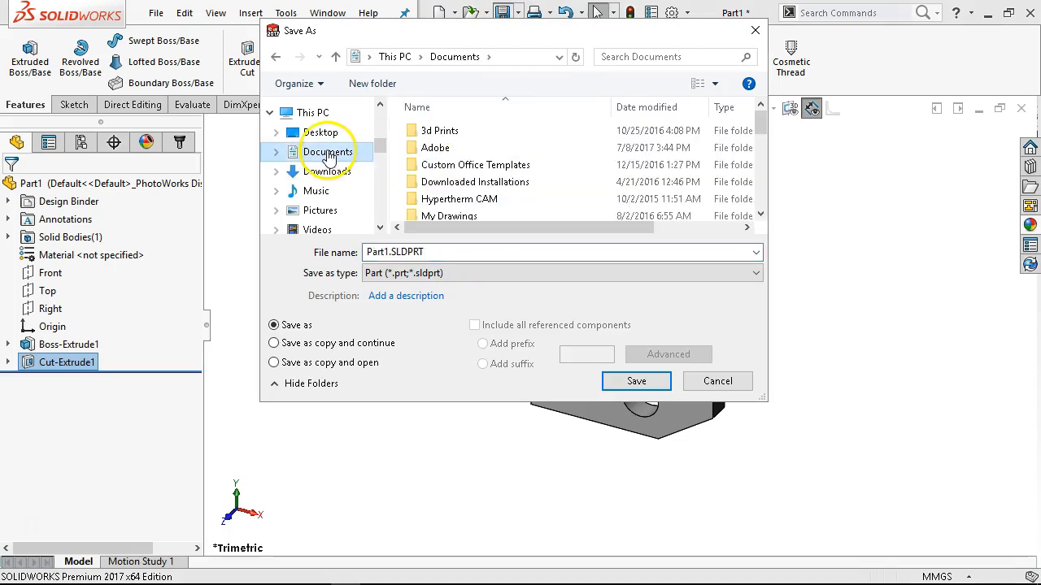
pyautogui.scroll(-2, 383, 152)
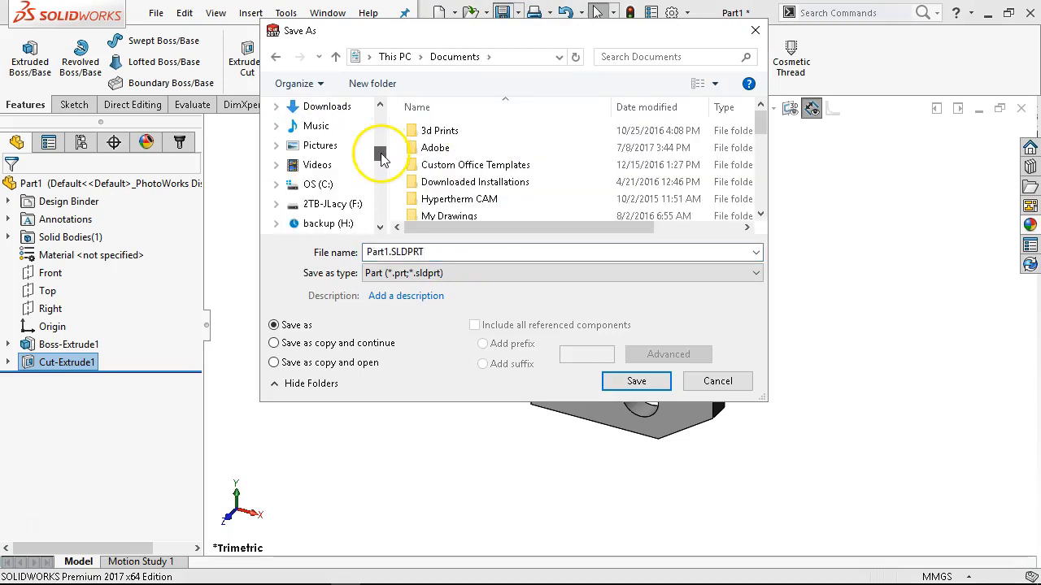
pyautogui.click(717, 382)
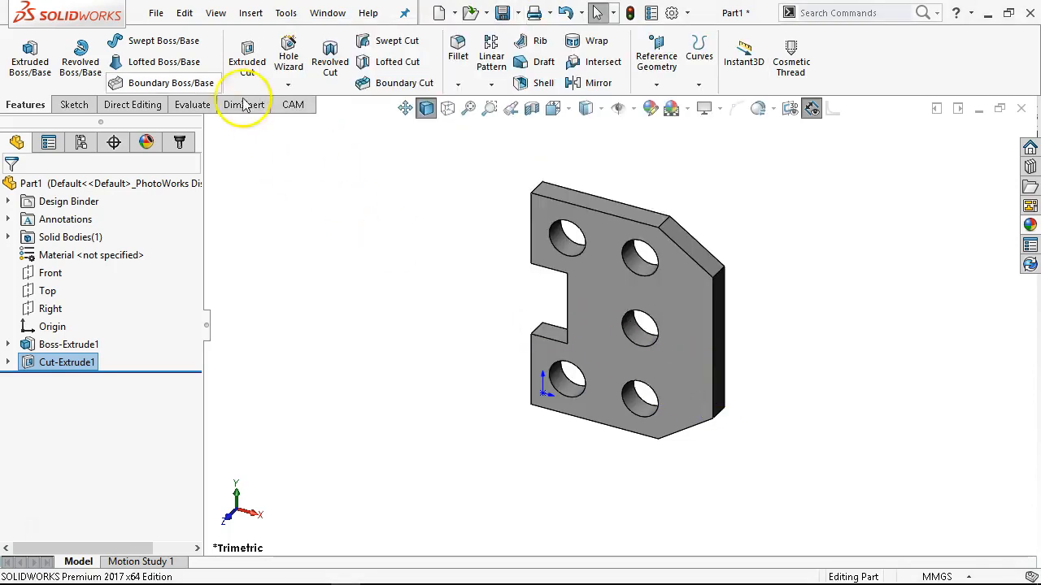
pyautogui.click(156, 13)
pyautogui.moveTo(325, 76)
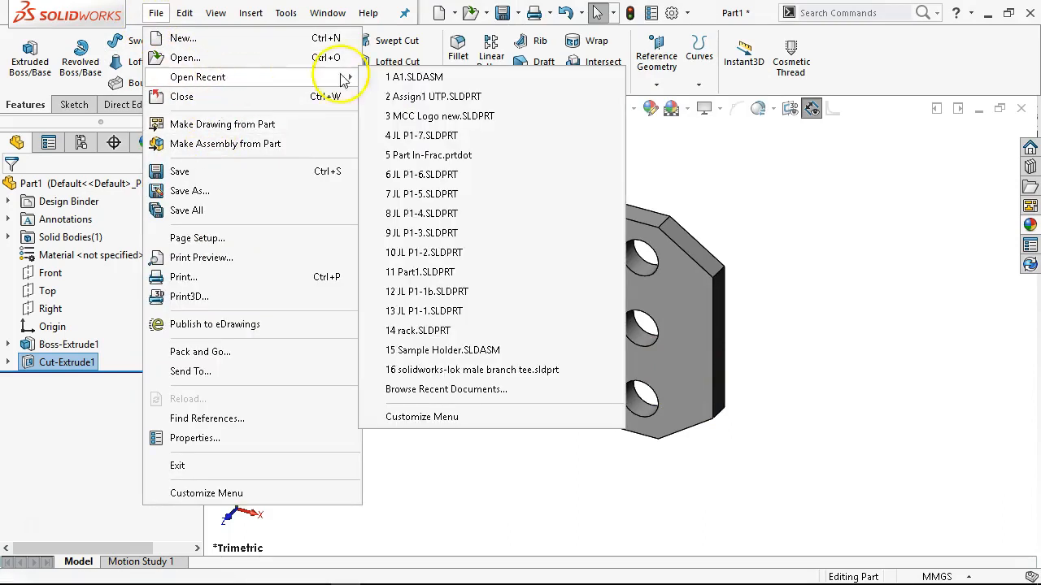
pyautogui.moveTo(415, 142)
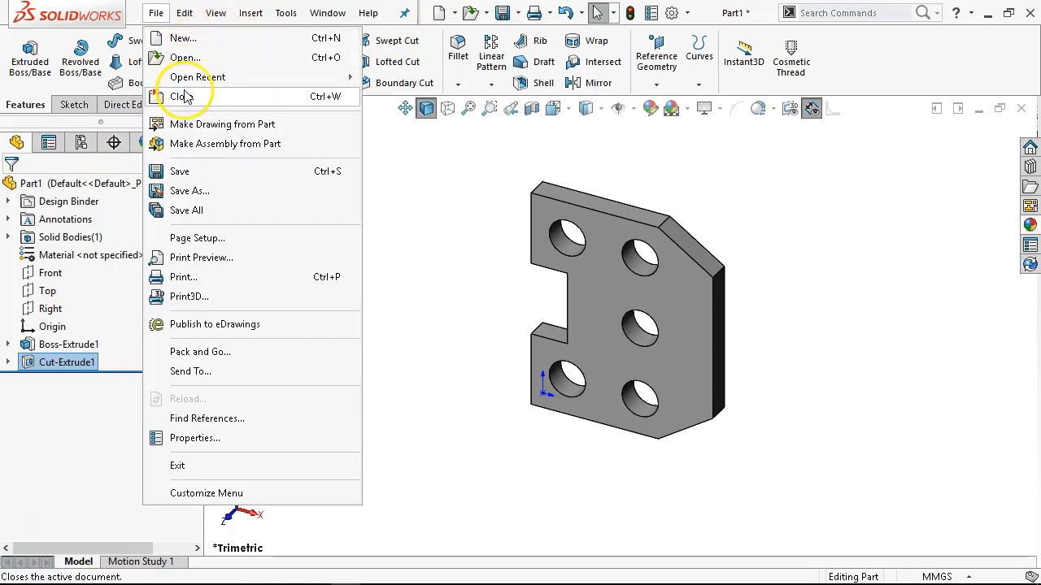
pyautogui.click(711, 186)
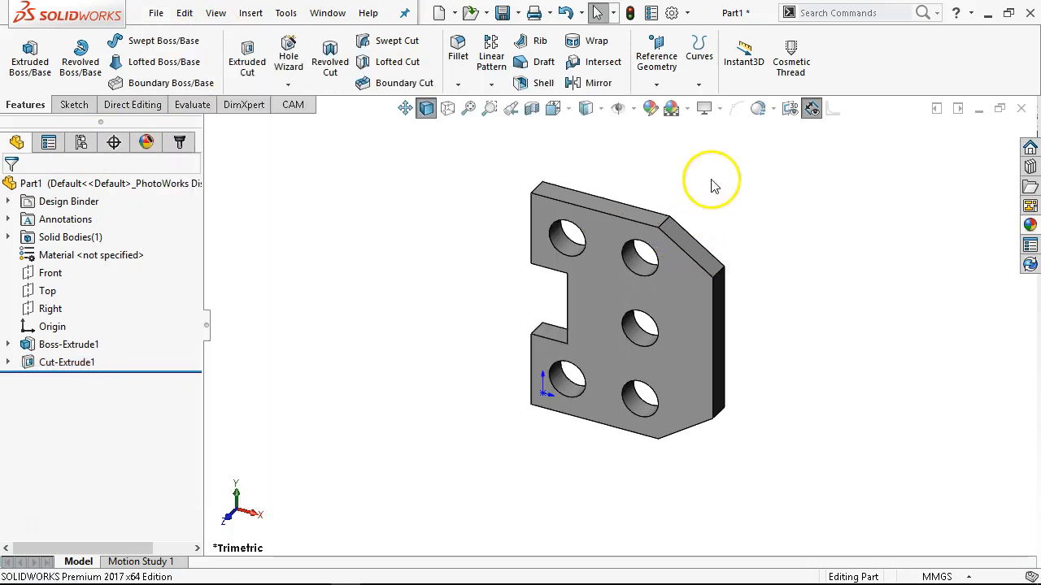
# Save the part as JL P1-8 in the MCCGTC266 folder of the personal Dropbox.
pyautogui.click(502, 13)
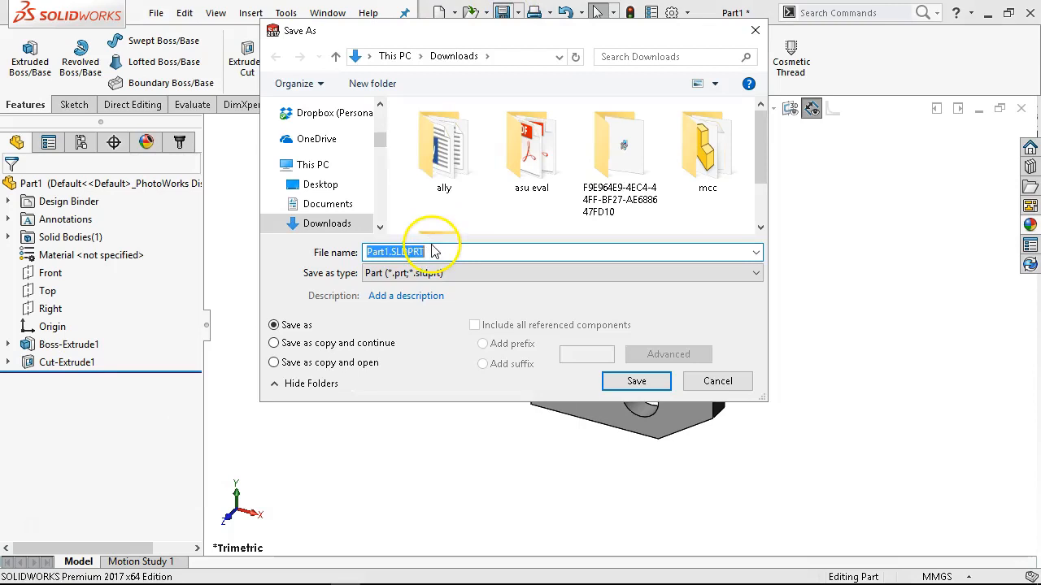
pyautogui.scroll(1, 325, 147)
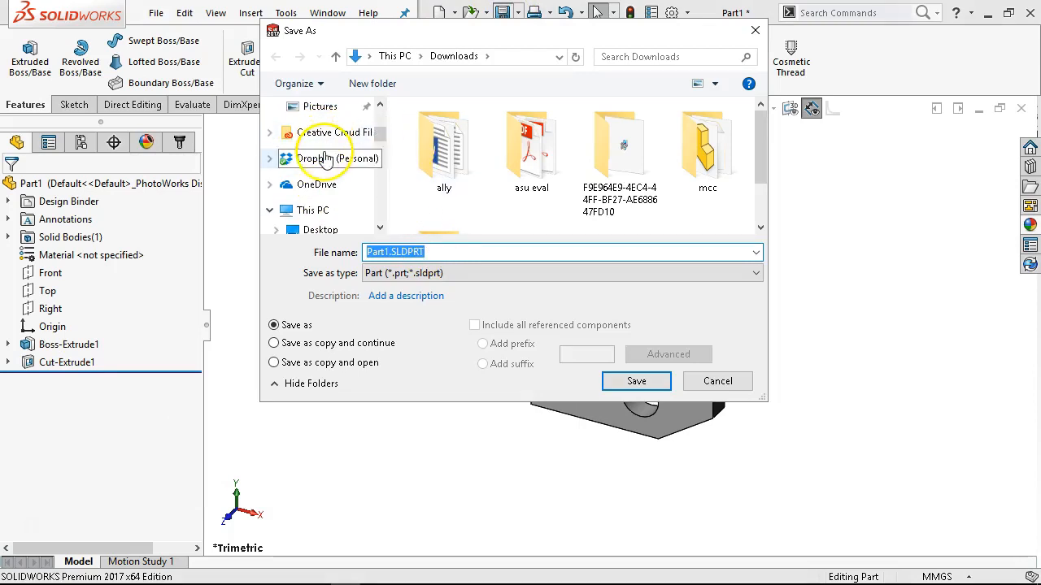
pyautogui.click(309, 158)
pyautogui.scroll(-1, 469, 165)
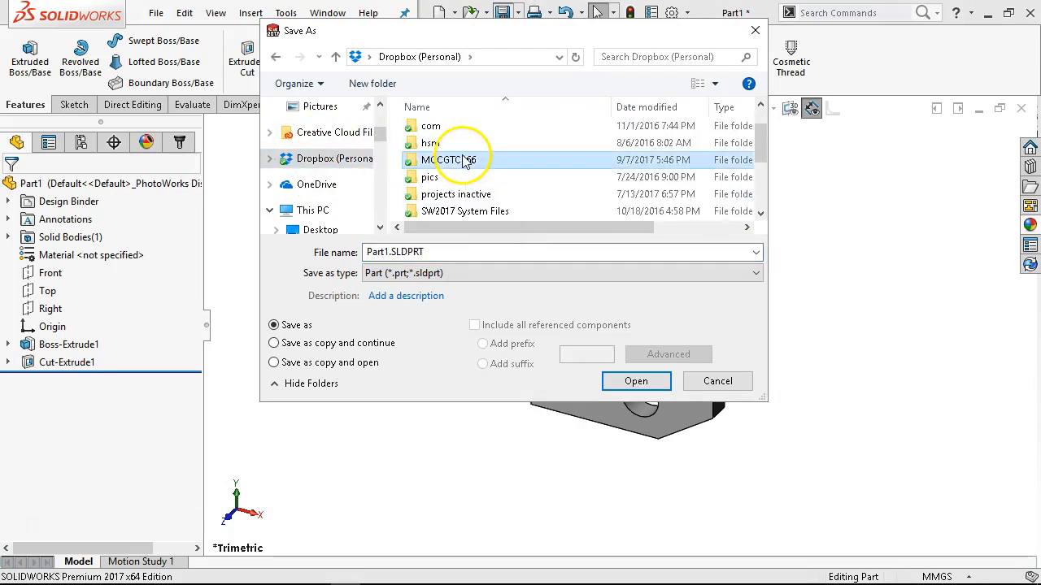
pyautogui.doubleClick(455, 159)
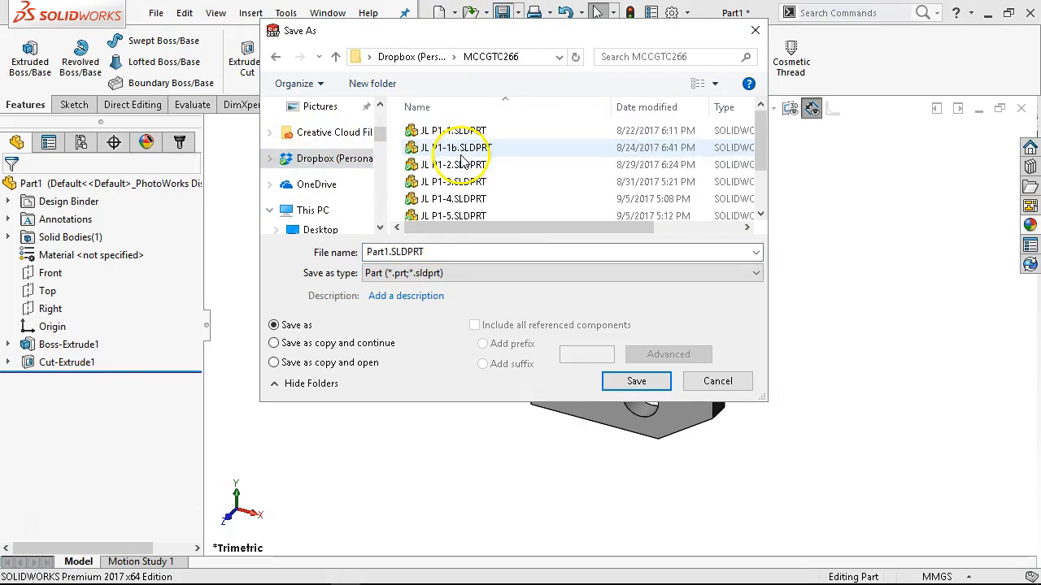
pyautogui.click(462, 213)
pyautogui.click(394, 254)
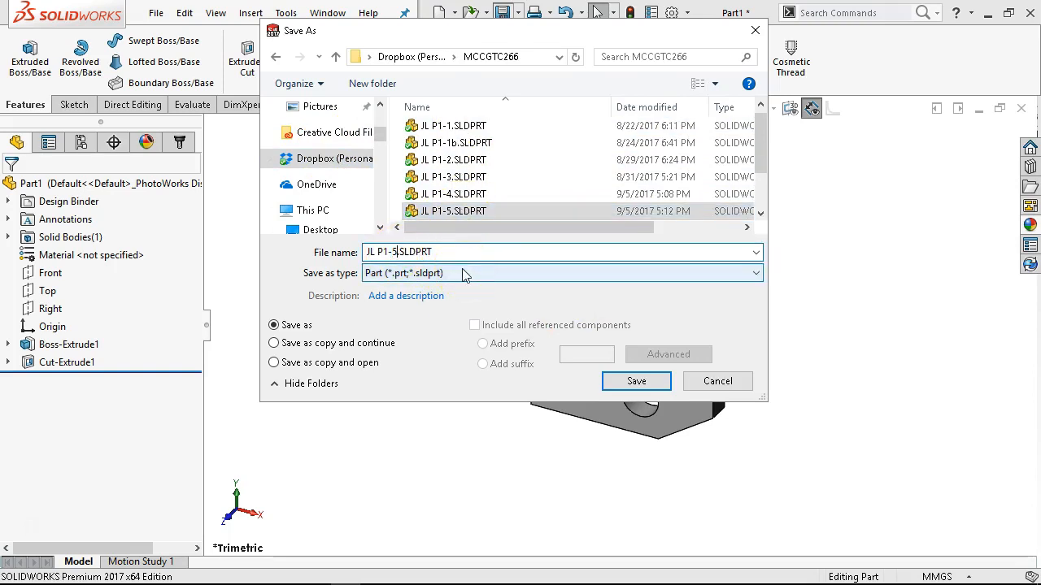
pyautogui.press('BackSpace')
pyautogui.press('Return')
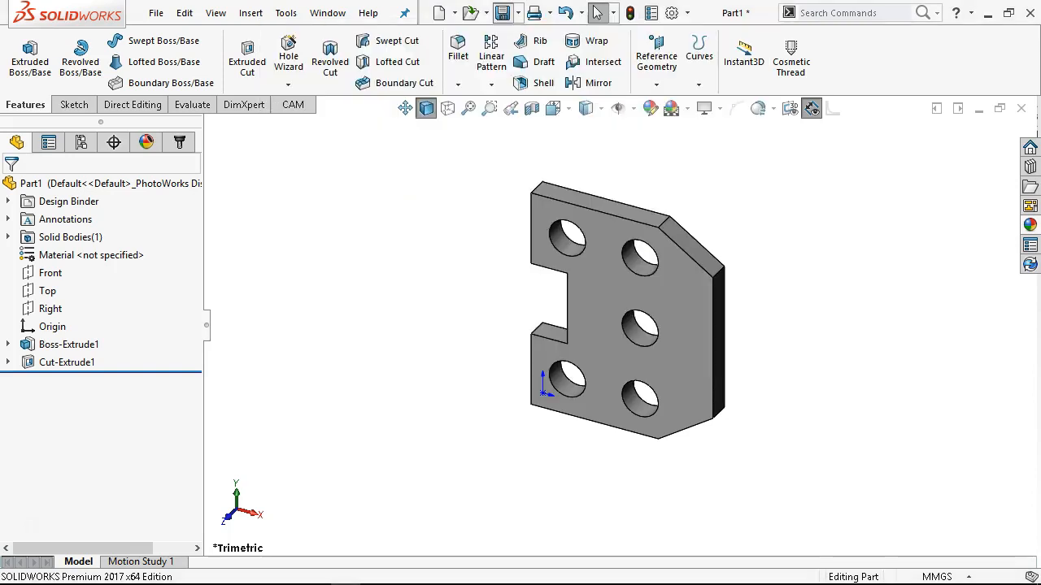
# Switch to the PDF in Adobe Acrobat, examine the Figure P1-9 and P1-10 drawings, and return to SOLIDWORKS.
pyautogui.moveTo(395, 574)
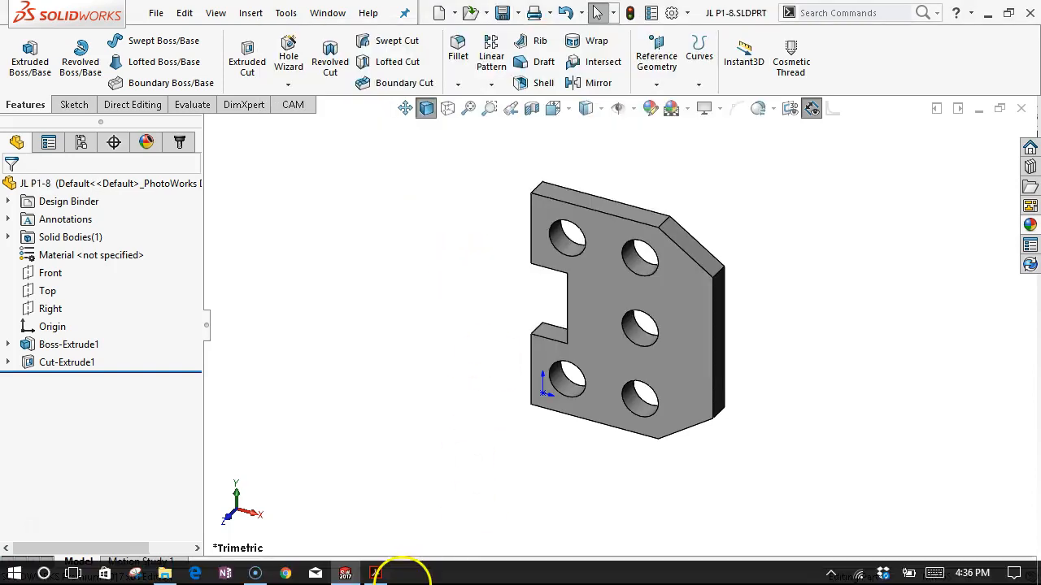
pyautogui.click(373, 573)
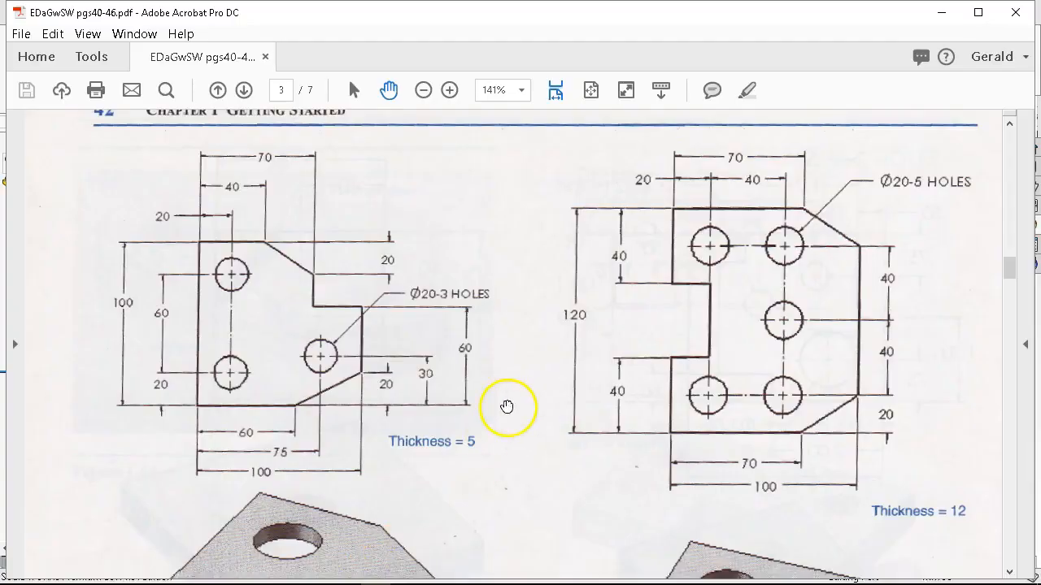
pyautogui.scroll(-10, 516, 398)
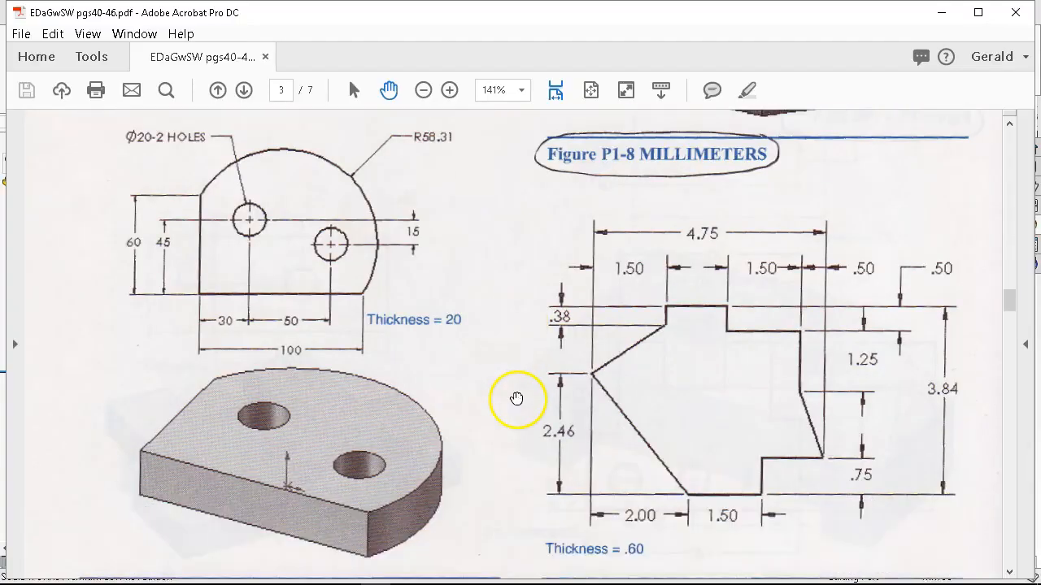
pyautogui.scroll(-2, 517, 399)
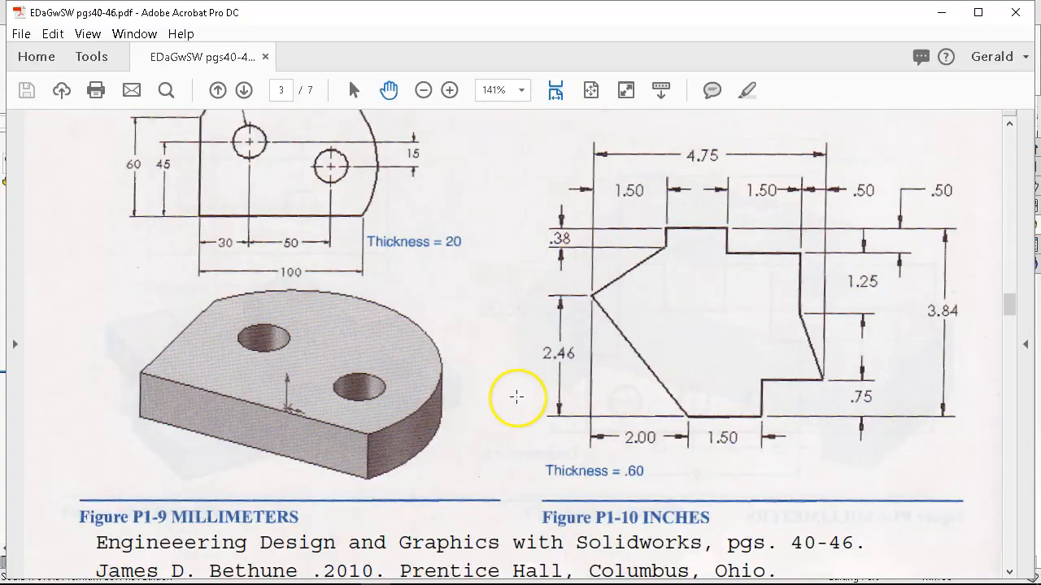
pyautogui.scroll(2, 517, 399)
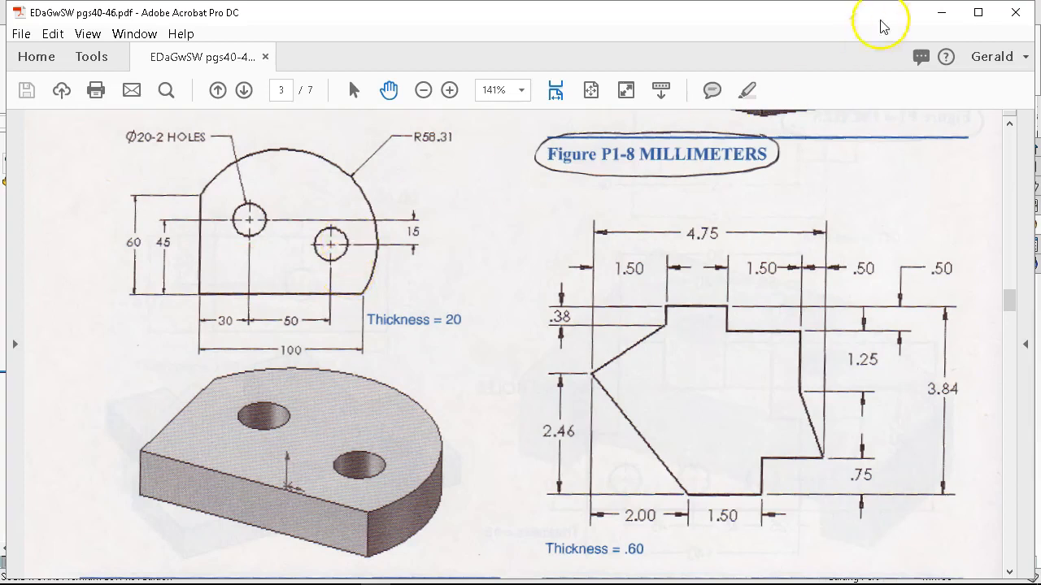
pyautogui.click(941, 13)
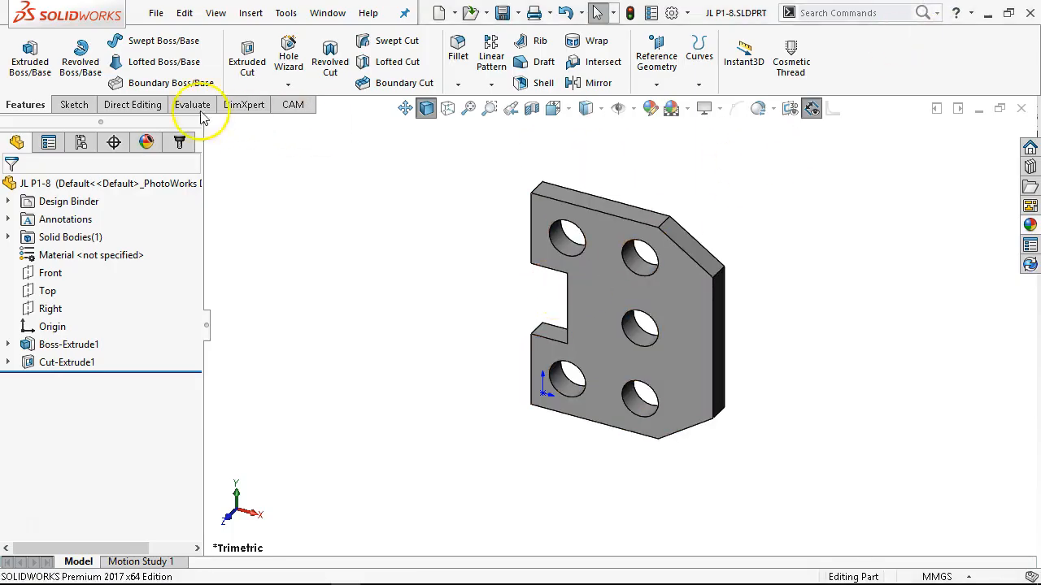
# Create a new part document for the next exercise.
pyautogui.click(155, 13)
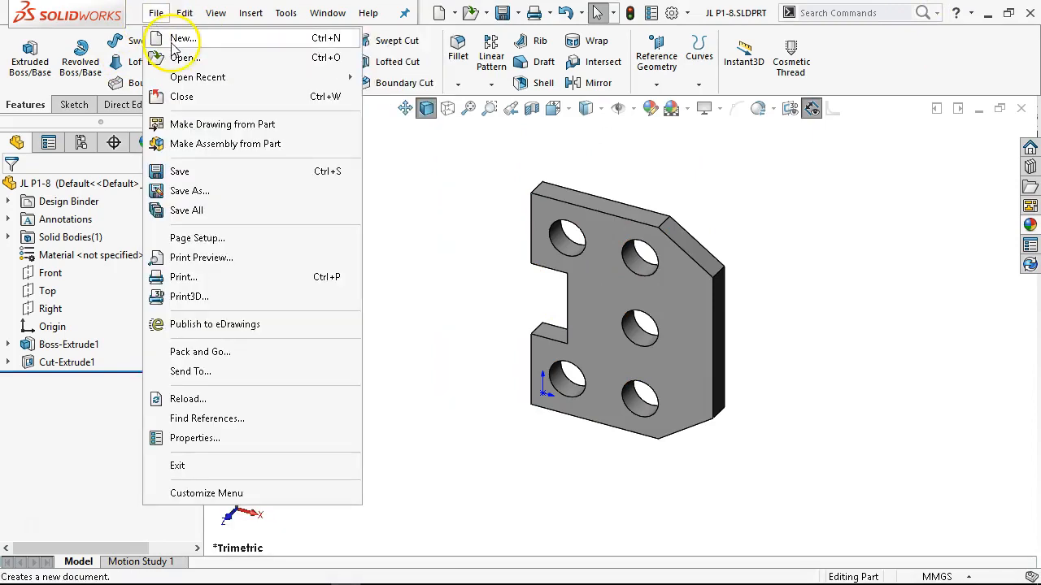
pyautogui.click(177, 37)
pyautogui.doubleClick(365, 113)
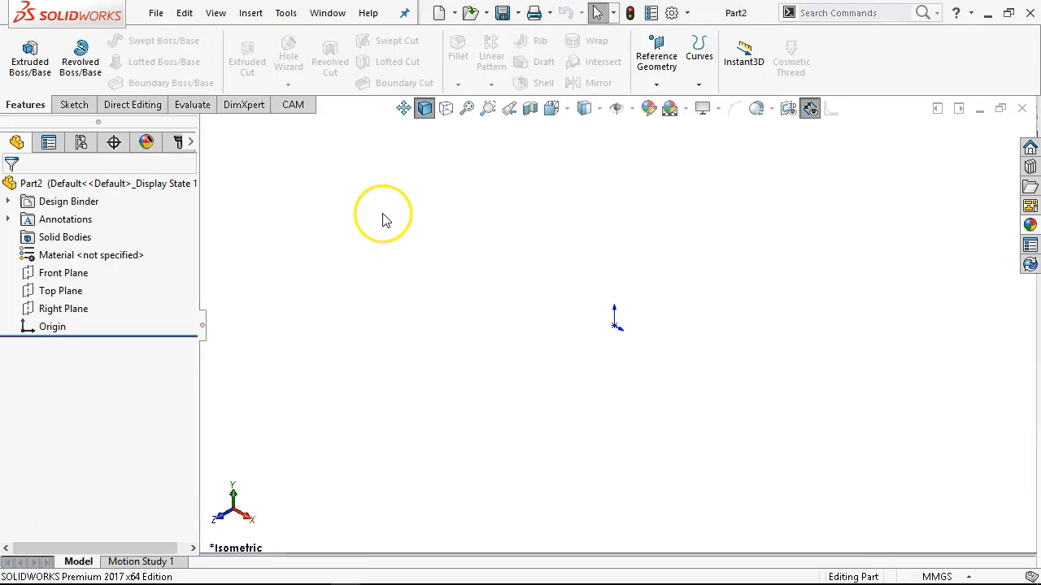
# On the Front Plane, sketch a vertical line down to the origin and a horizontal line about 61 mm long from there.
pyautogui.click(57, 273)
pyautogui.click(83, 252)
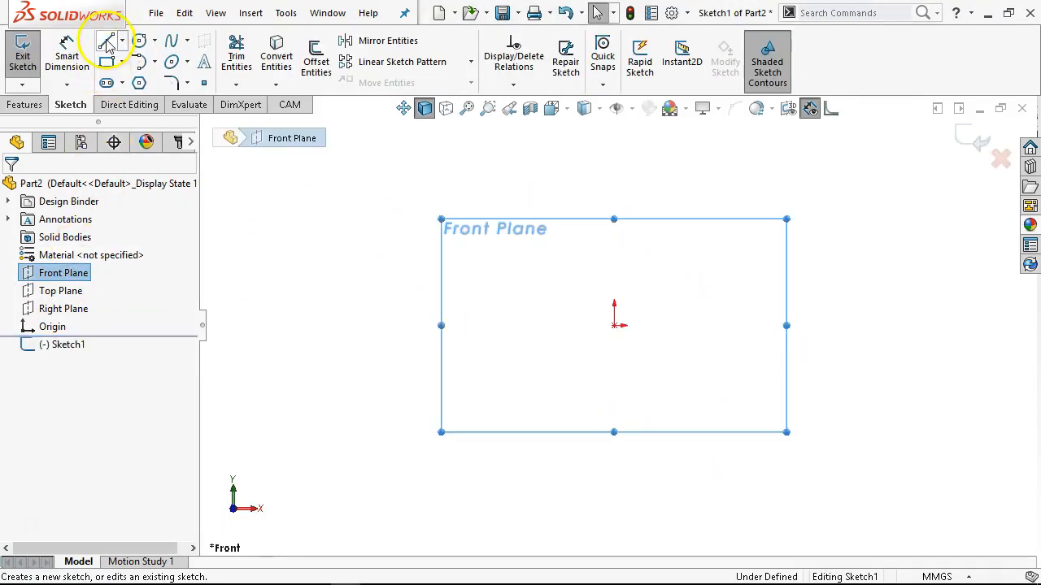
pyautogui.click(106, 41)
pyautogui.click(614, 254)
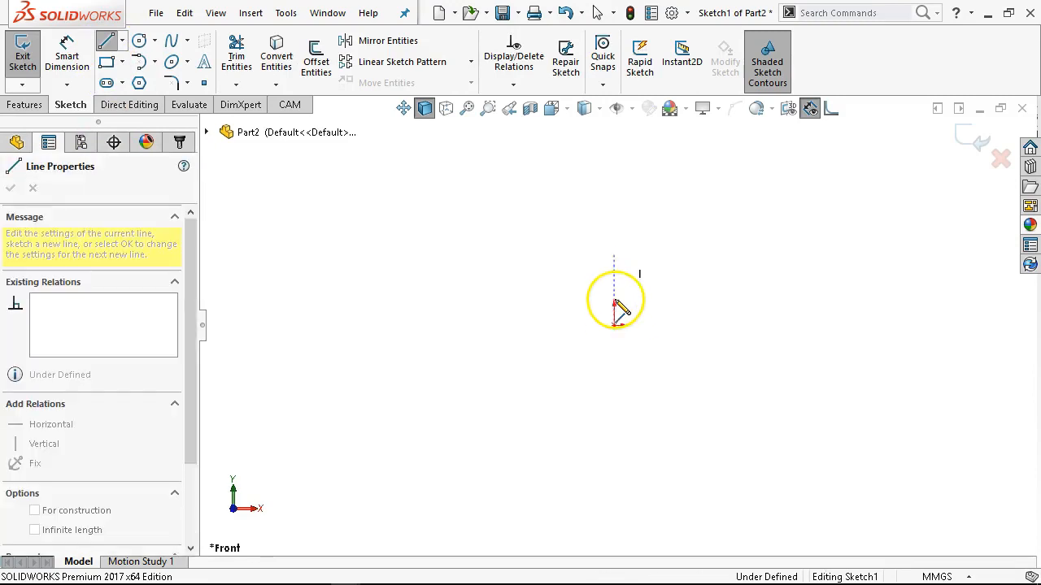
pyautogui.click(614, 325)
pyautogui.click(732, 325)
pyautogui.scroll(-2, 731, 268)
pyautogui.scroll(-3, 729, 277)
pyautogui.rightClick(706, 276)
pyautogui.click(699, 281)
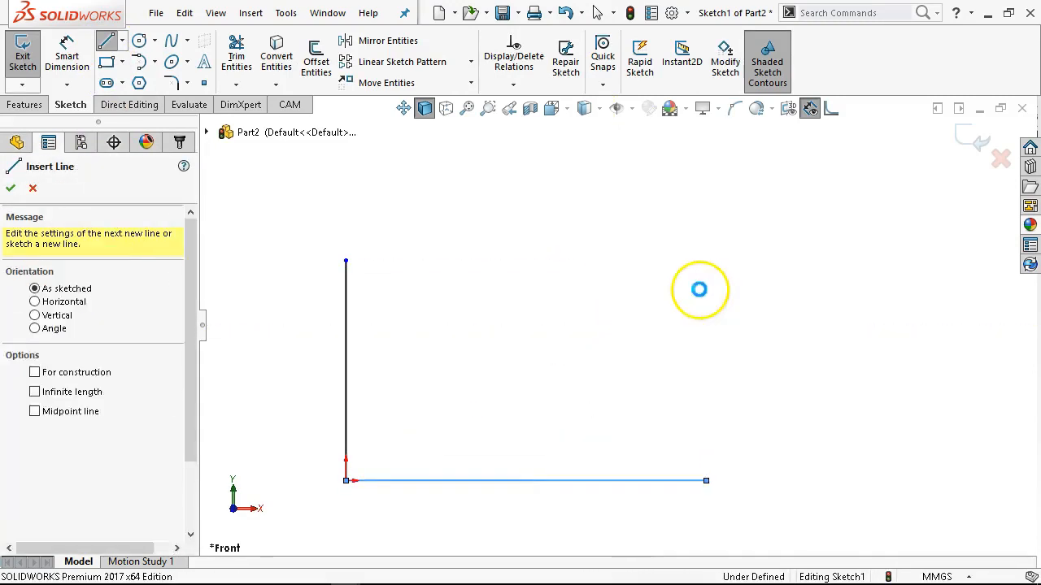
# Close the profile with a 3 Point Arc from the vertical line's upper end to the horizontal line's free end, bulging outward.
pyautogui.click(154, 62)
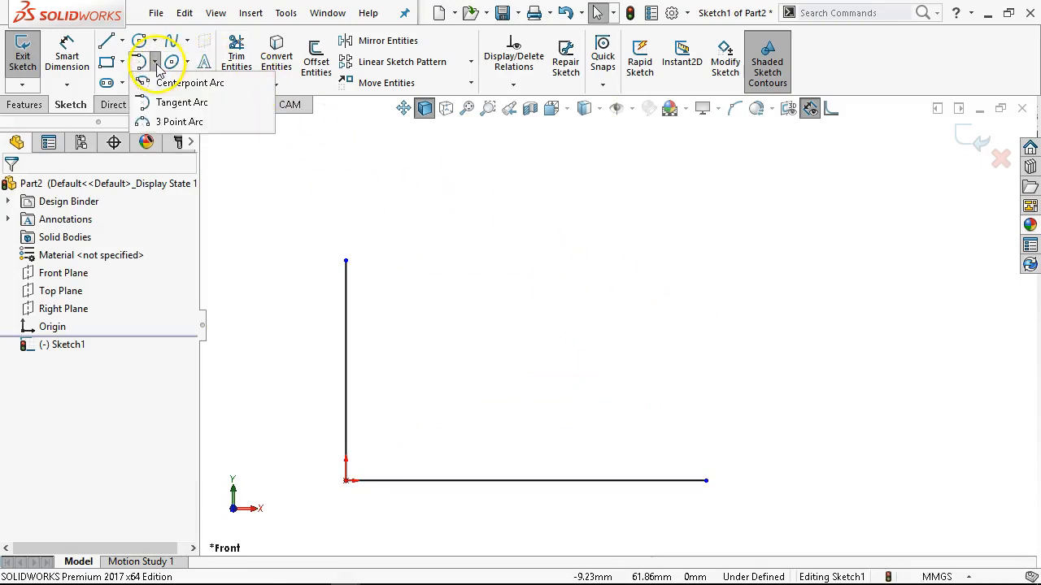
pyautogui.click(179, 122)
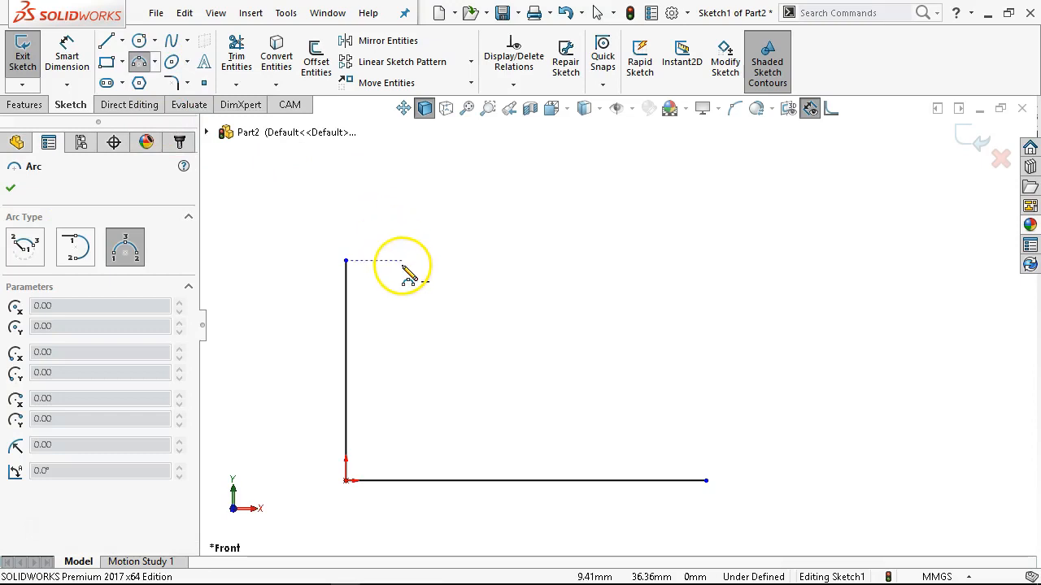
pyautogui.click(346, 261)
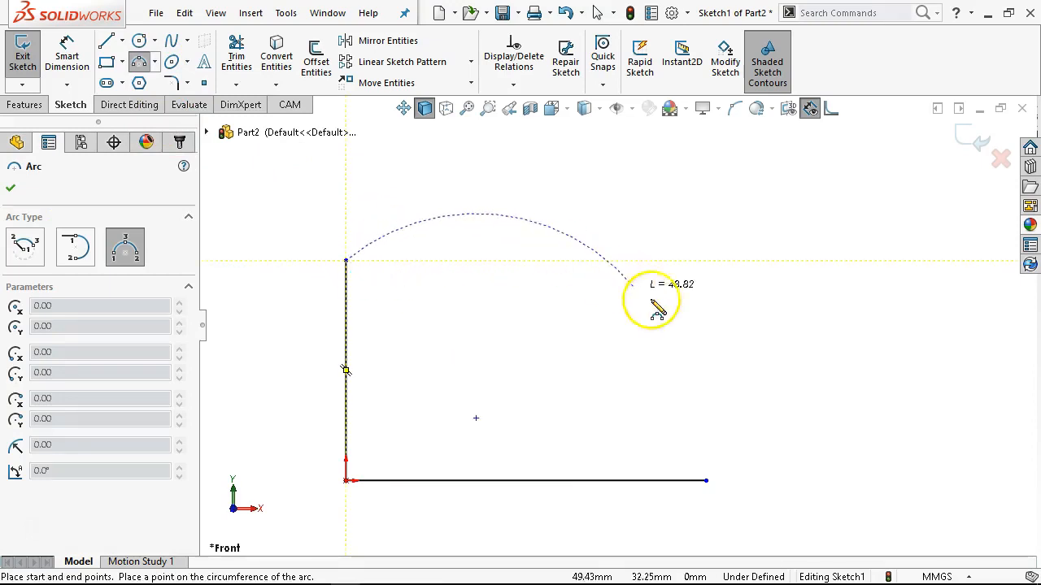
pyautogui.click(706, 481)
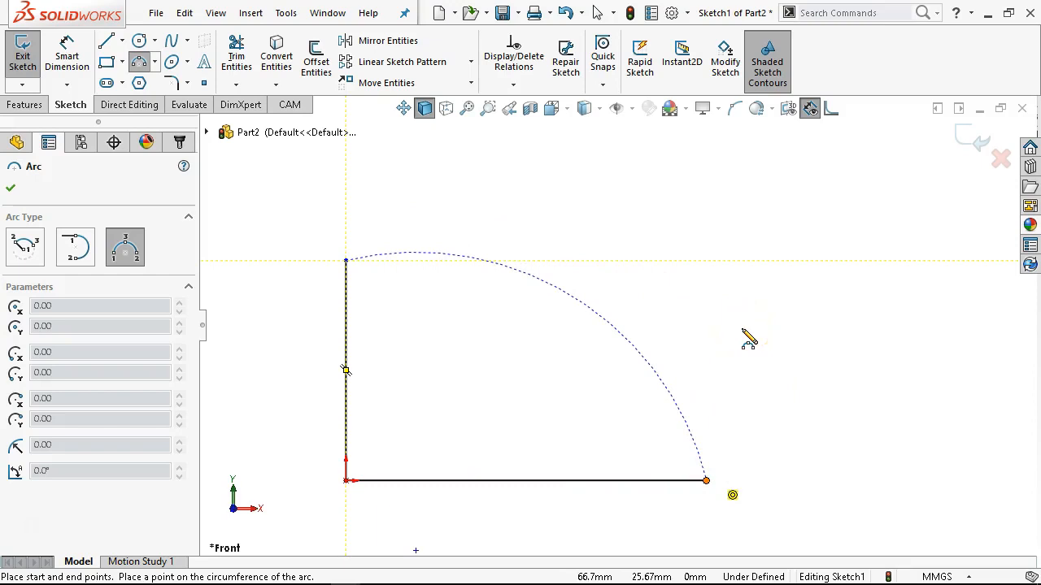
pyautogui.scroll(3, 614, 340)
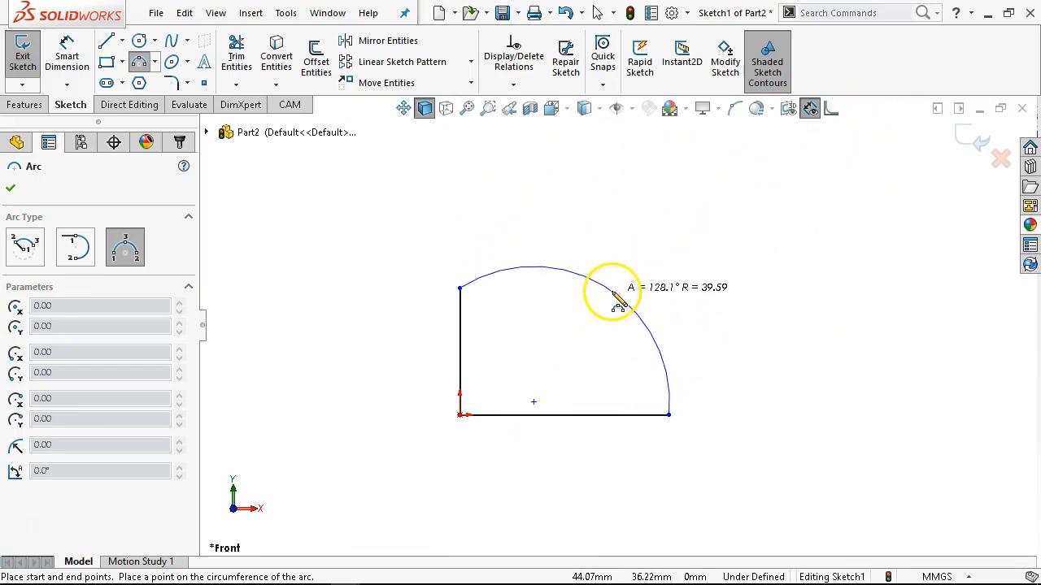
pyautogui.click(625, 294)
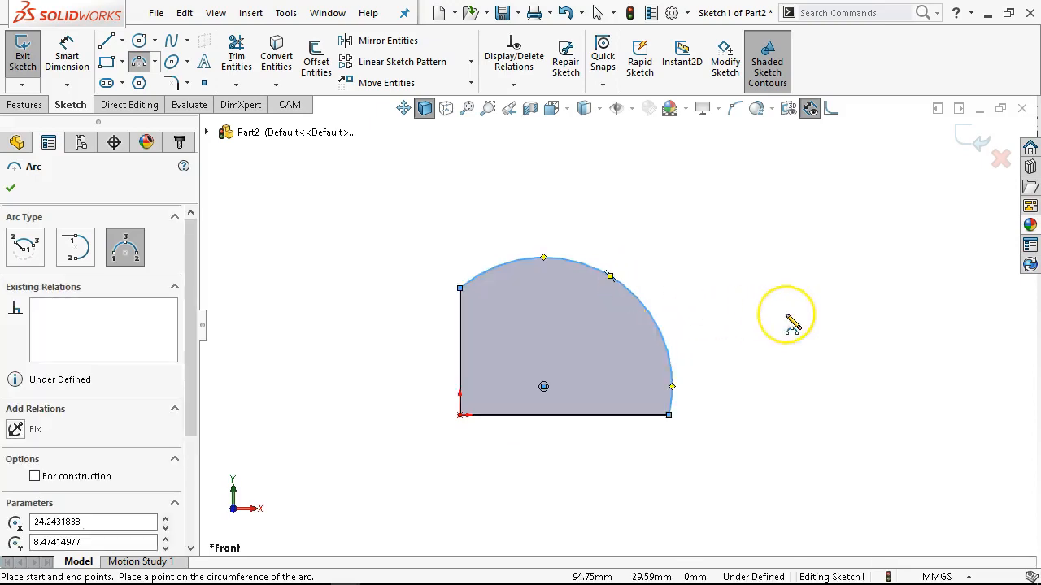
# Dimension the profile's horizontal bottom line to 100 mm and its vertical line to 60 mm.
pyautogui.rightClick(724, 241)
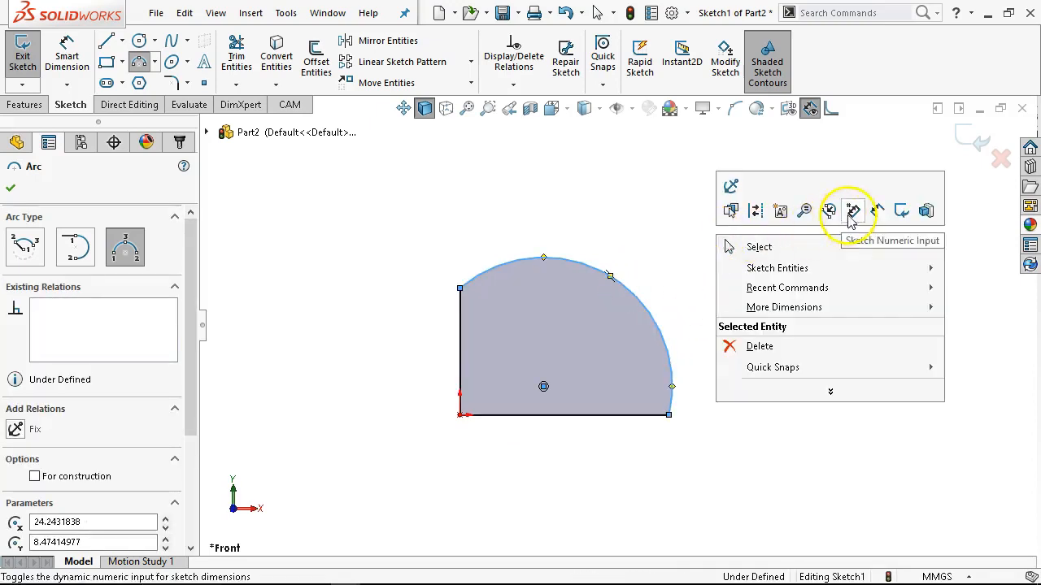
pyautogui.click(875, 212)
pyautogui.click(599, 418)
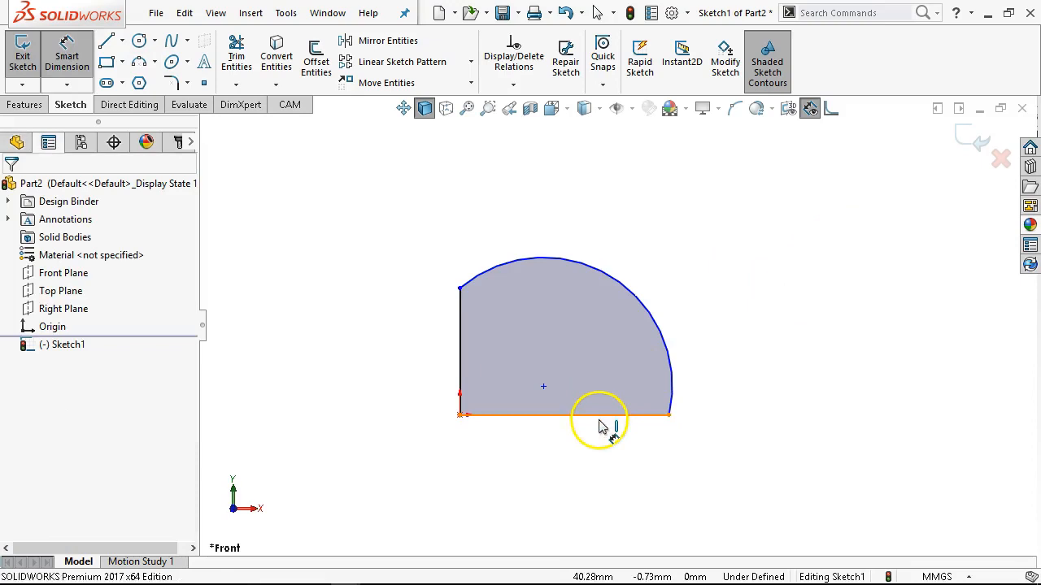
pyautogui.click(583, 461)
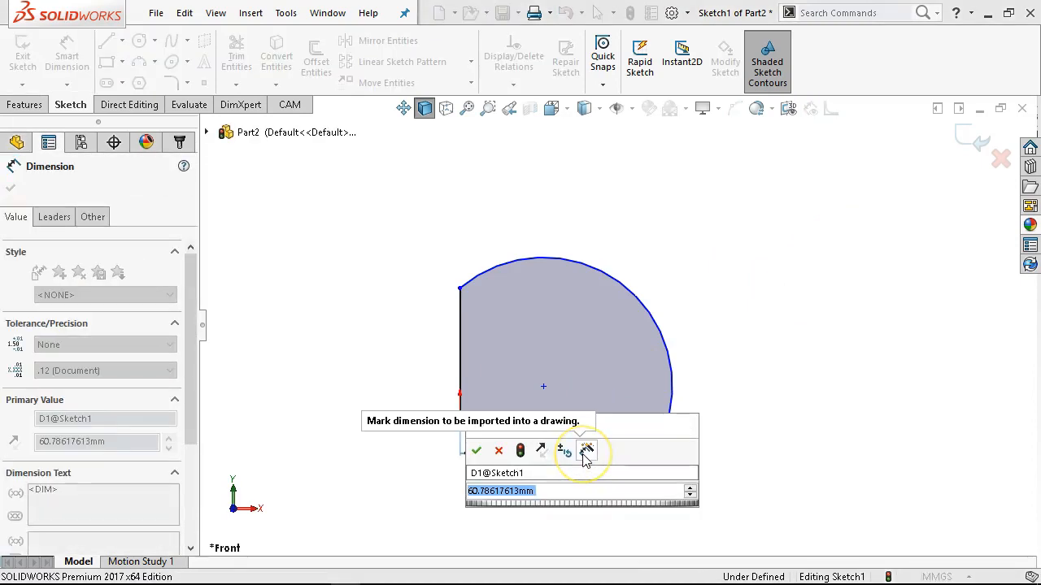
pyautogui.write('100')
pyautogui.press('Return')
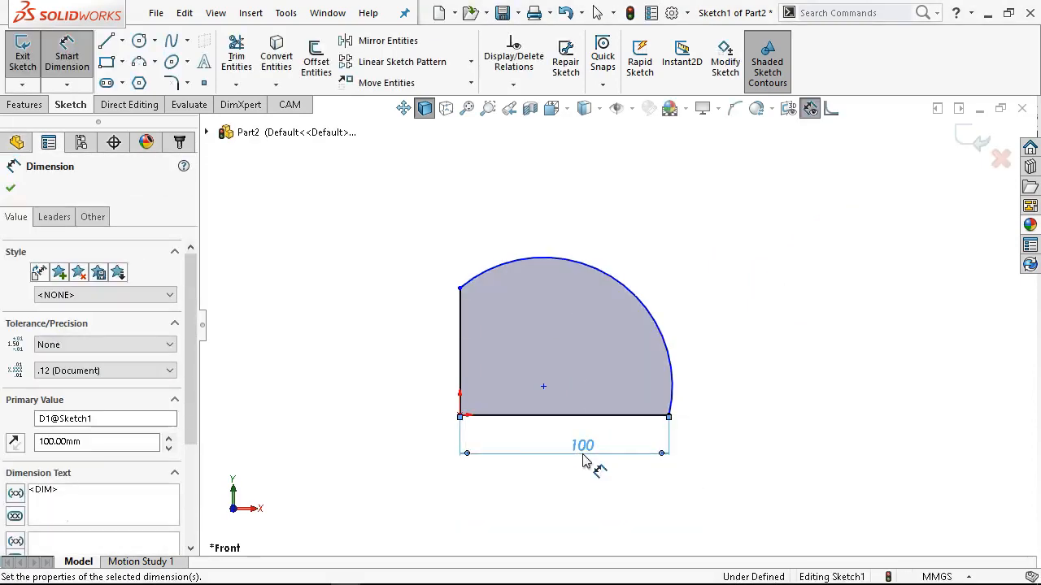
pyautogui.click(459, 366)
pyautogui.click(412, 349)
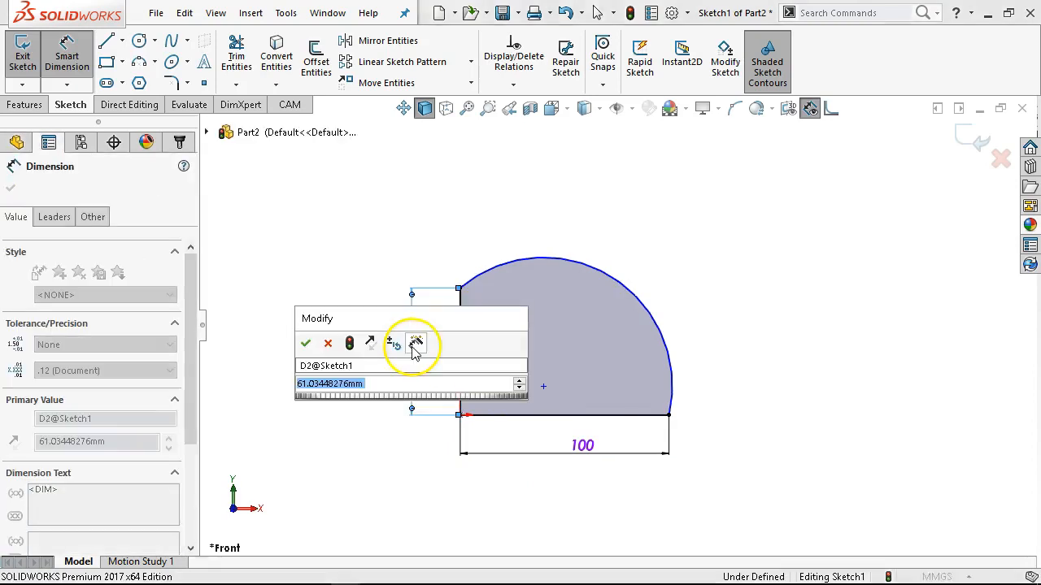
pyautogui.write('60')
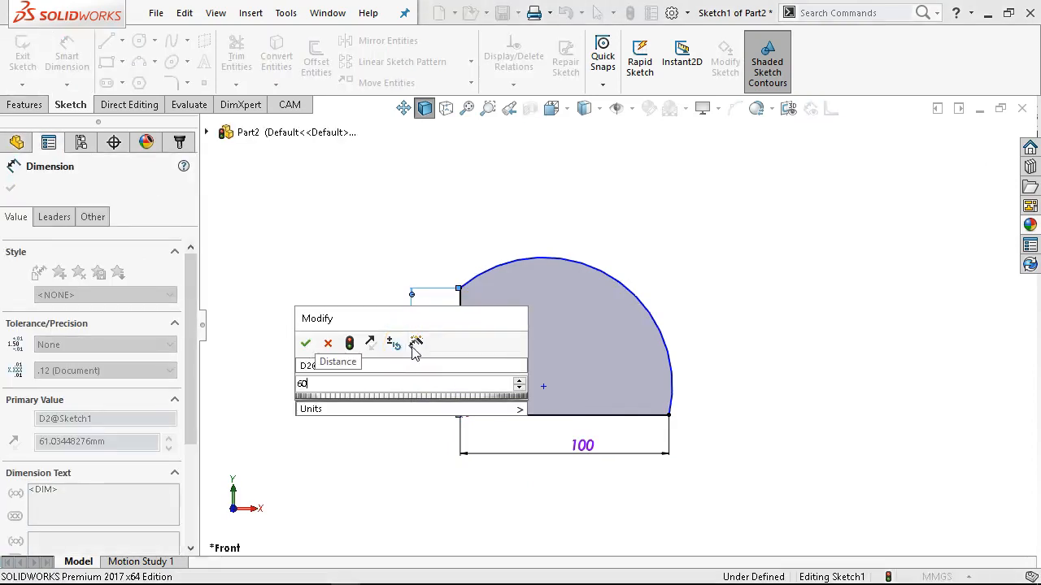
pyautogui.press('Return')
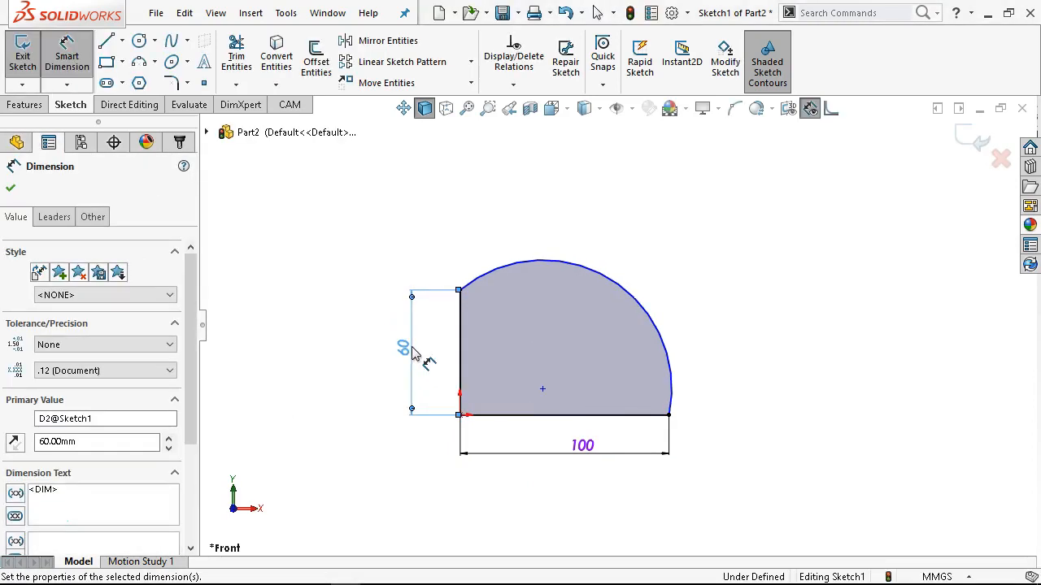
# Dimension the arc's radius to 58.31 mm.
pyautogui.click(626, 280)
pyautogui.click(732, 268)
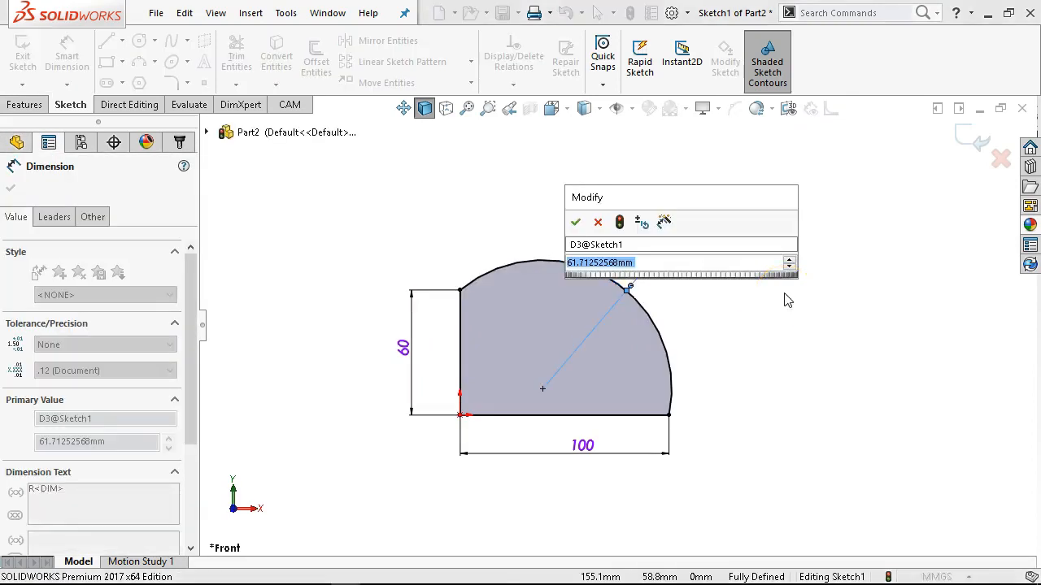
pyautogui.write('58.31')
pyautogui.press('Return')
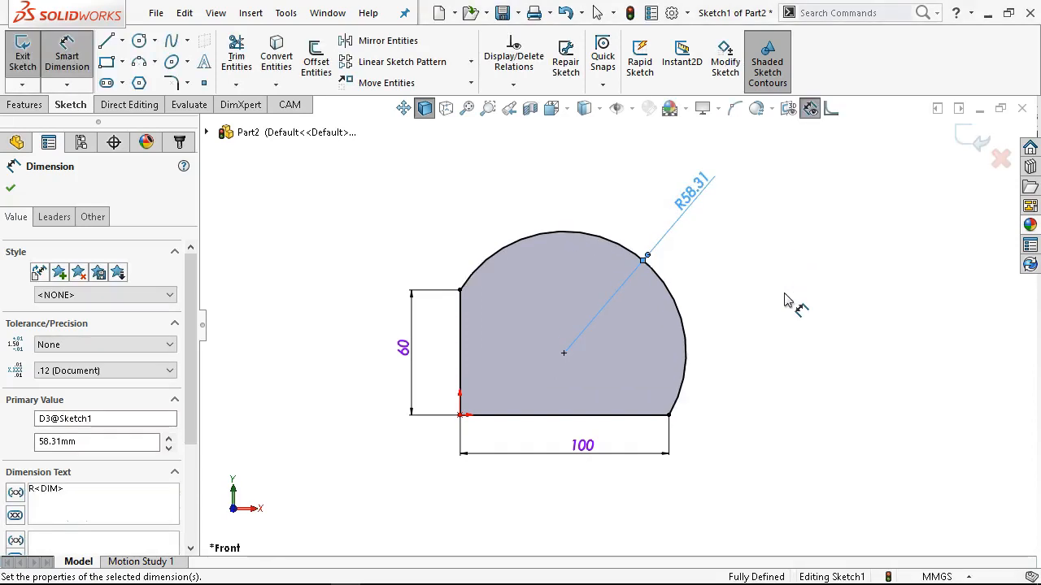
# Add driven dimensions from the vertical line and from the bottom line to the arc's center.
pyautogui.click(461, 322)
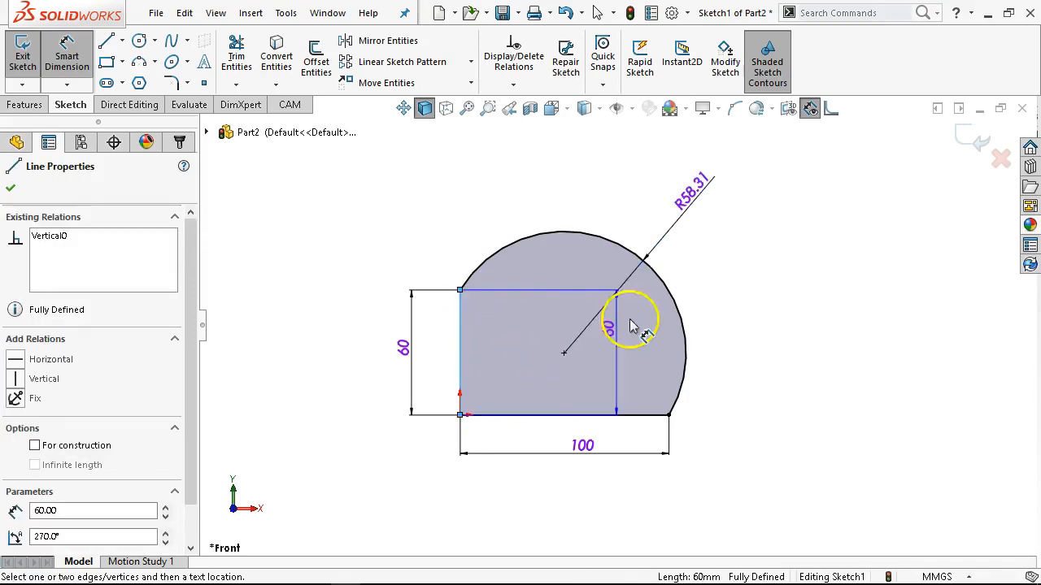
pyautogui.click(661, 277)
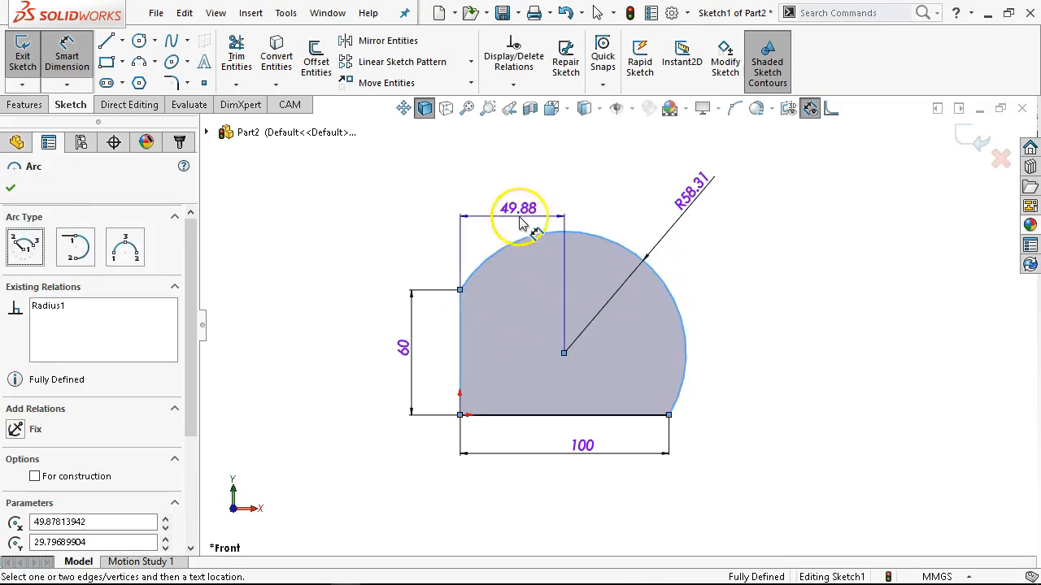
pyautogui.click(517, 181)
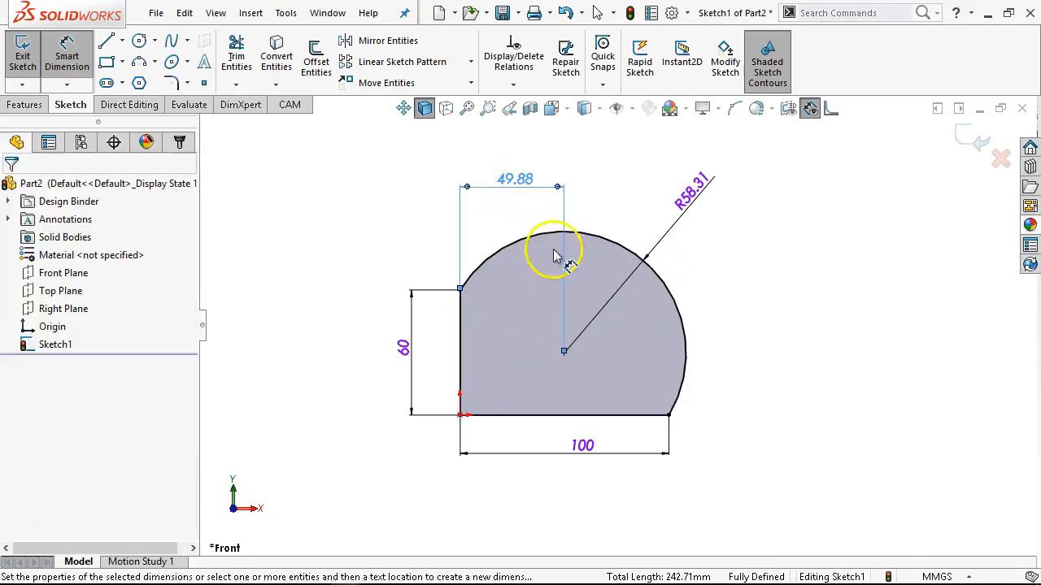
pyautogui.click(543, 416)
pyautogui.click(682, 326)
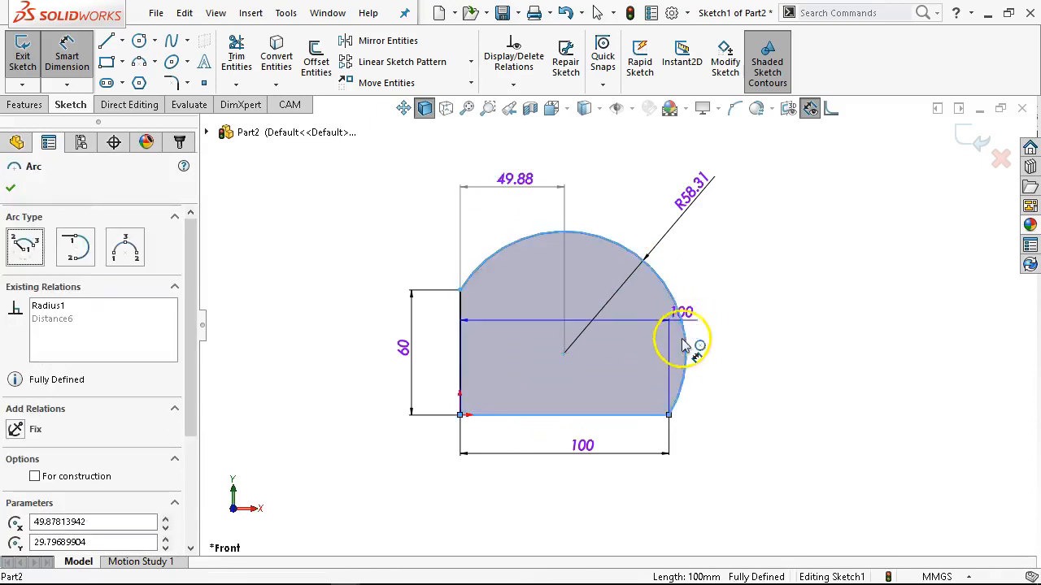
pyautogui.click(734, 387)
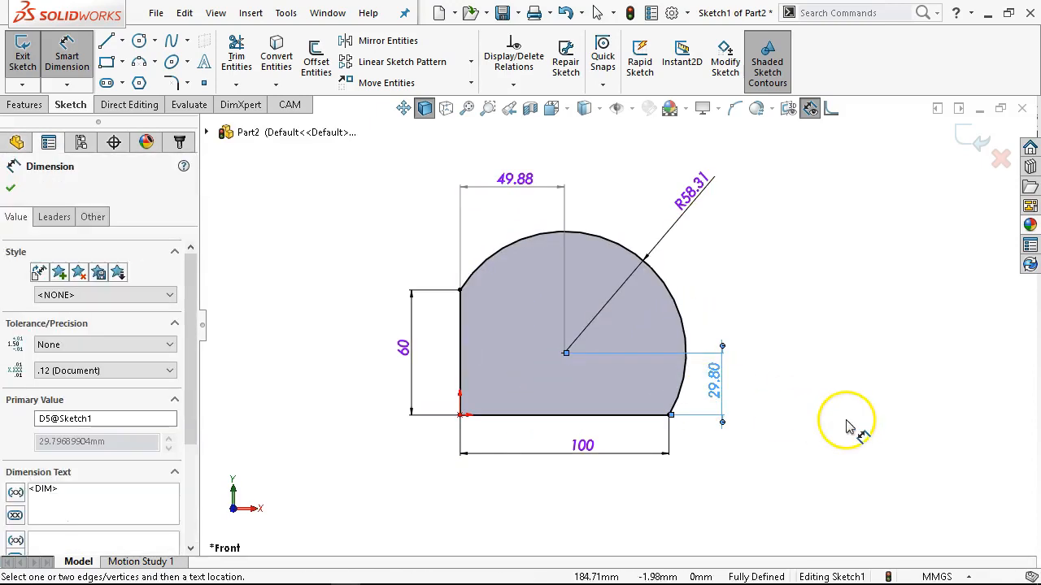
pyautogui.rightClick(801, 359)
pyautogui.click(805, 410)
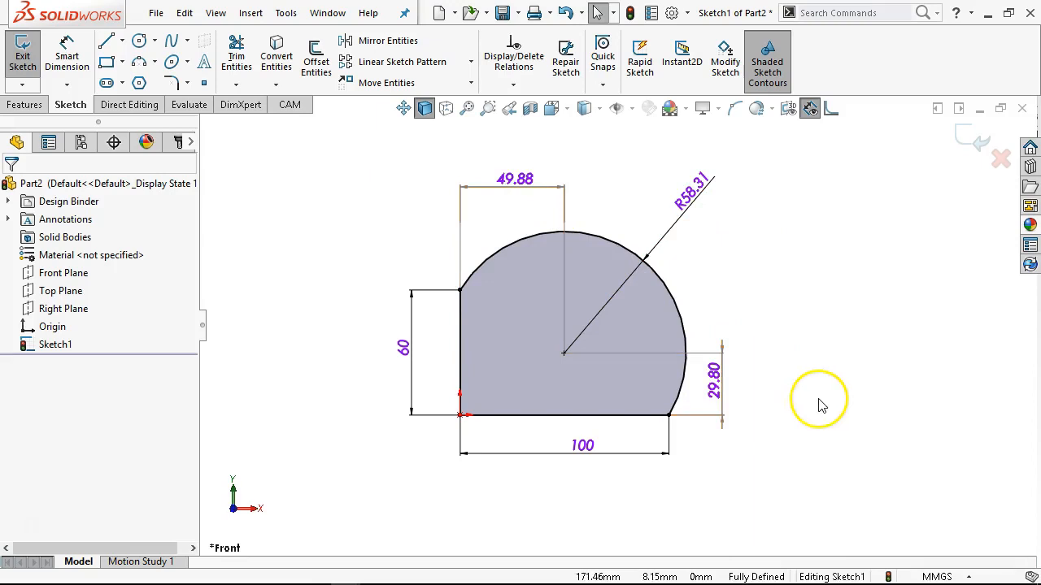
# Reposition the two driven arc-center dimensions, placing the horizontal one beside the vertical line's upper end and the vertical one slightly farther out.
pyautogui.moveTo(511, 181); pyautogui.dragTo(400, 267)
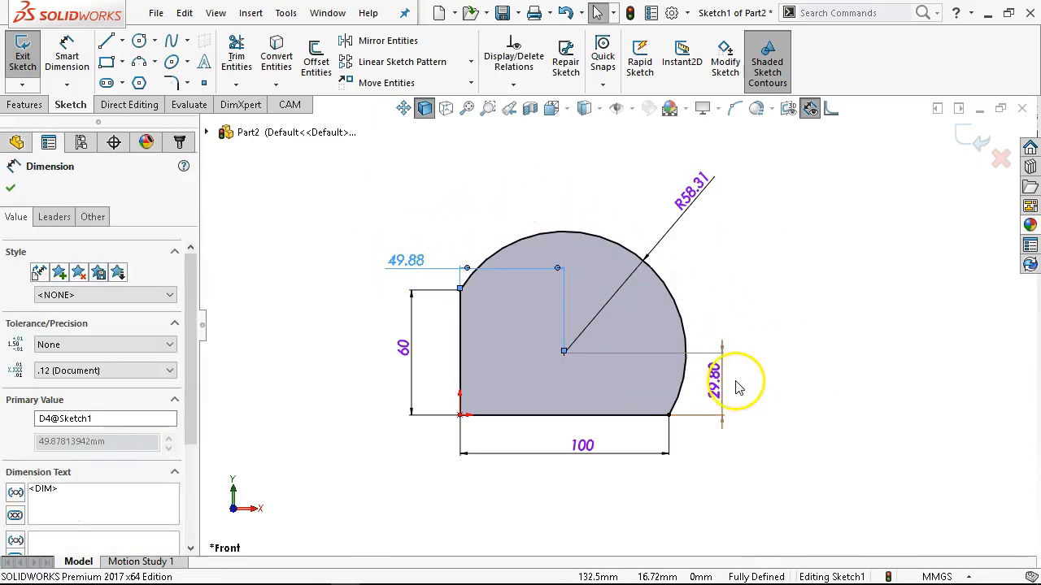
pyautogui.moveTo(724, 396); pyautogui.dragTo(738, 385)
pyautogui.click(697, 470)
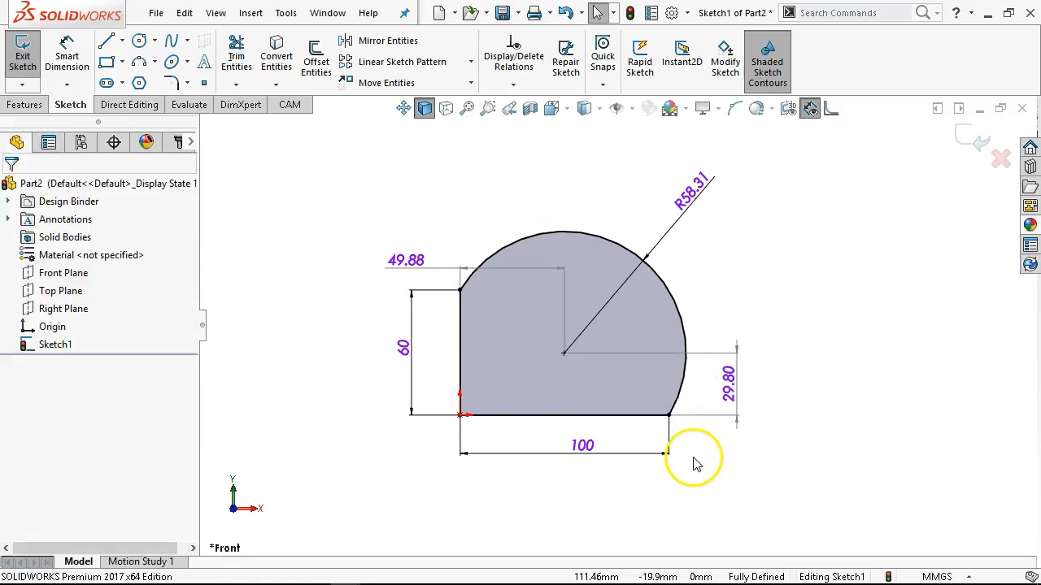
# Extrude the closed profile as a Blind boss 20 mm deep.
pyautogui.click(24, 105)
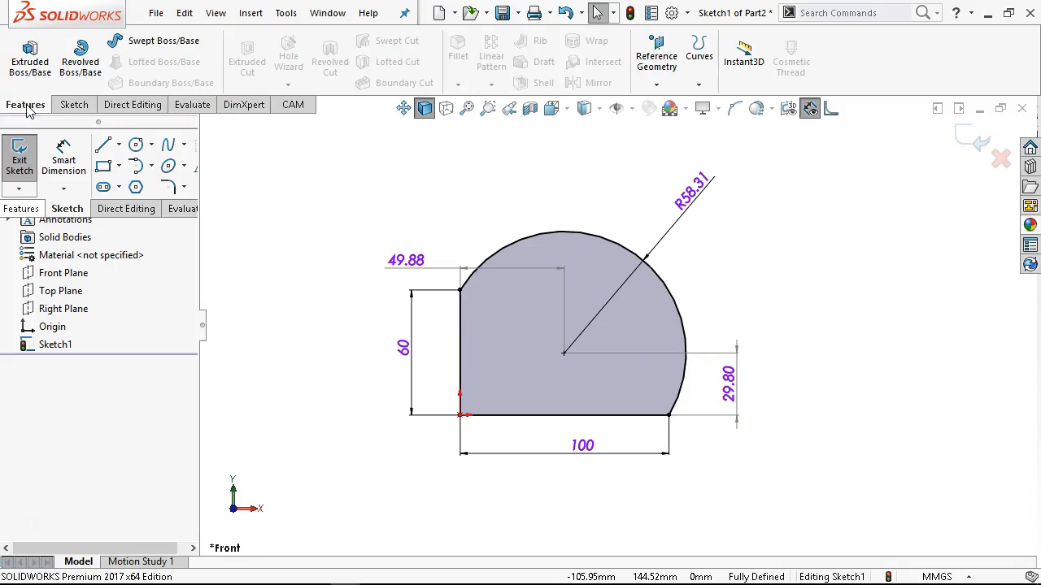
pyautogui.click(30, 61)
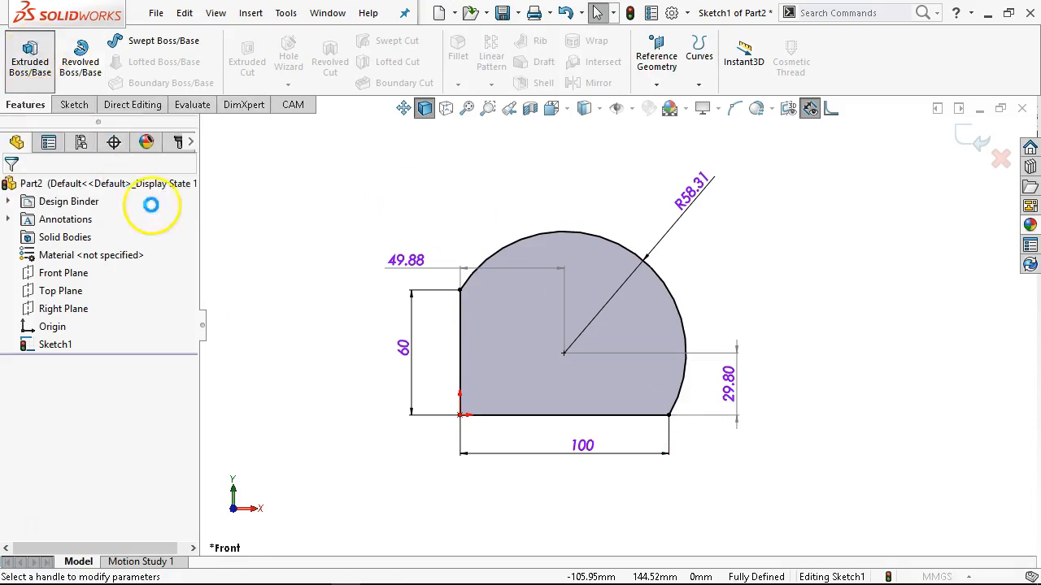
pyautogui.write('20')
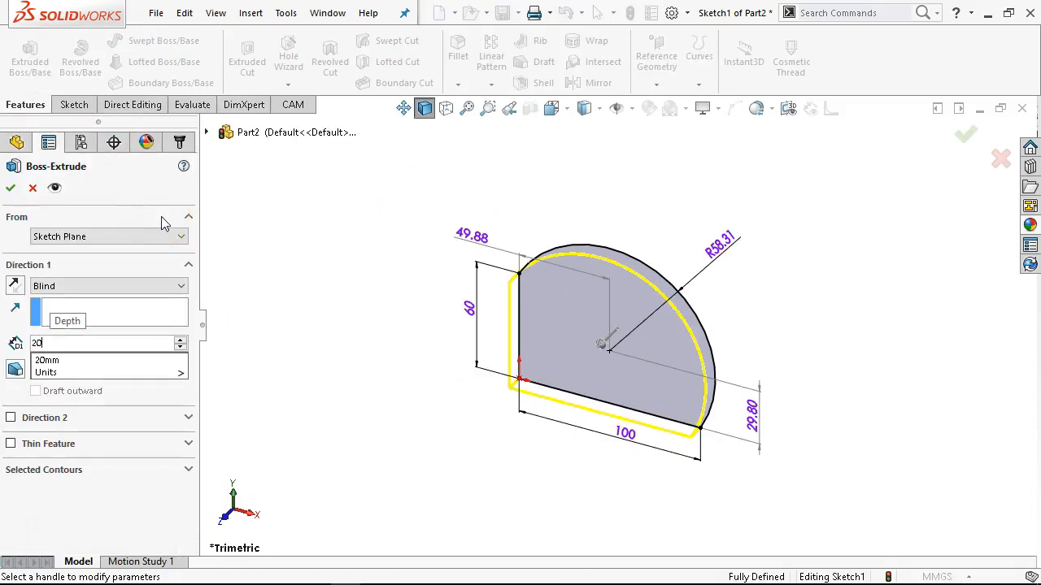
pyautogui.press('Return')
pyautogui.click(11, 188)
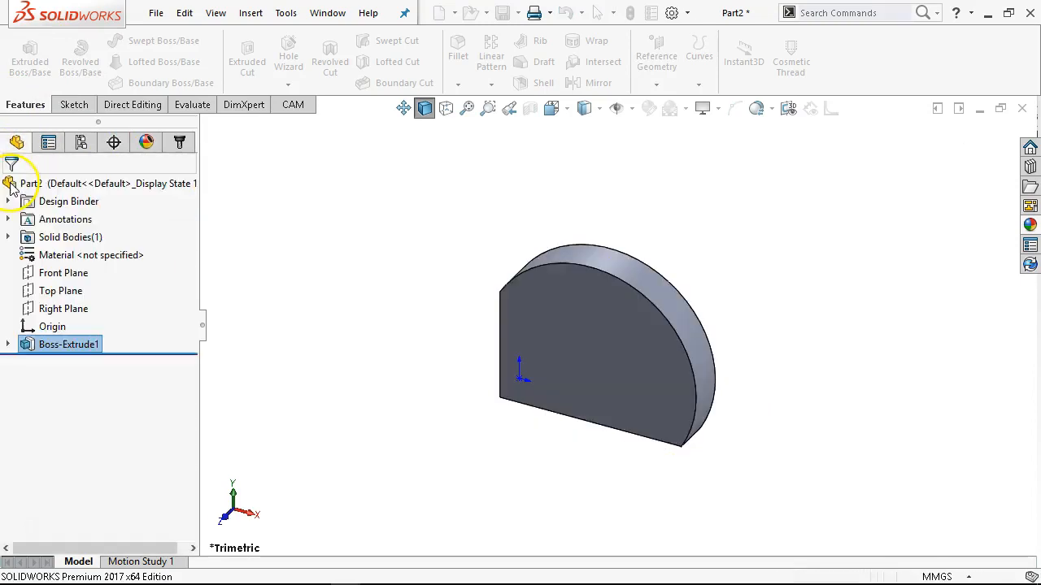
# Sketch two circles on the plate's front face, one toward the upper left and one about 22 mm in diameter toward the lower right.
pyautogui.click(603, 291)
pyautogui.click(613, 274)
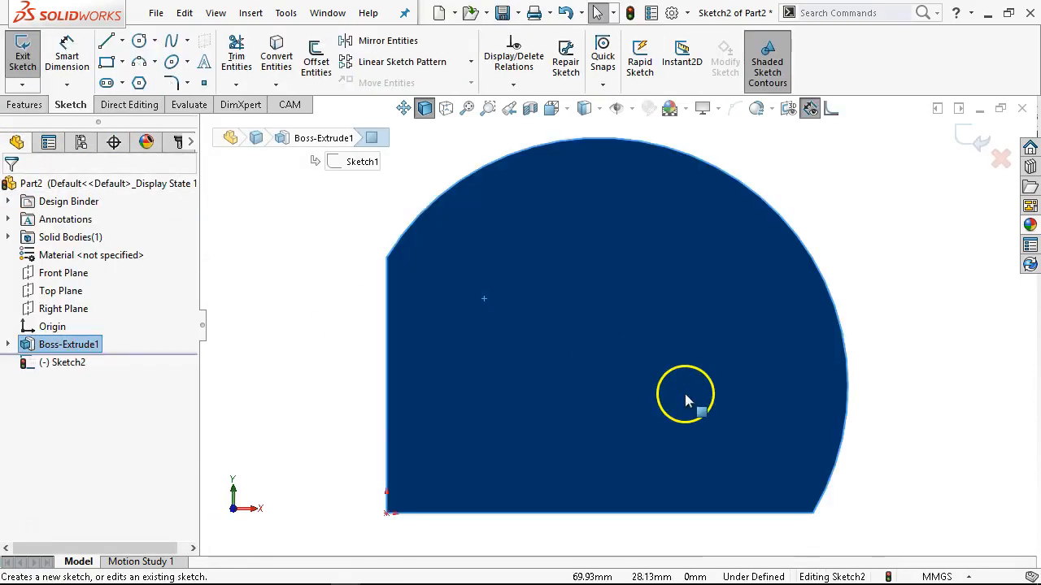
pyautogui.click(140, 40)
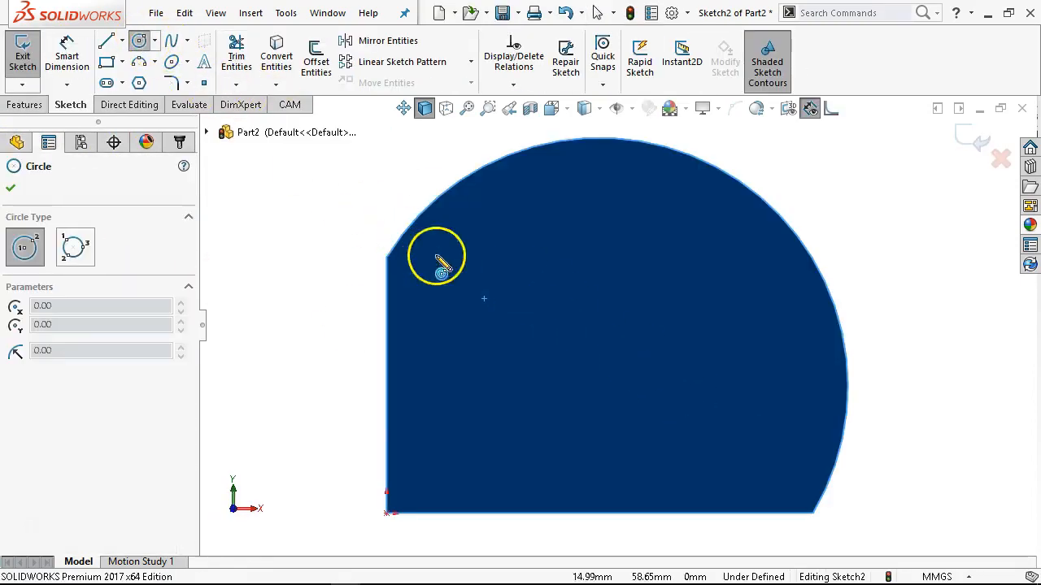
pyautogui.click(517, 306)
pyautogui.click(558, 338)
pyautogui.click(730, 399)
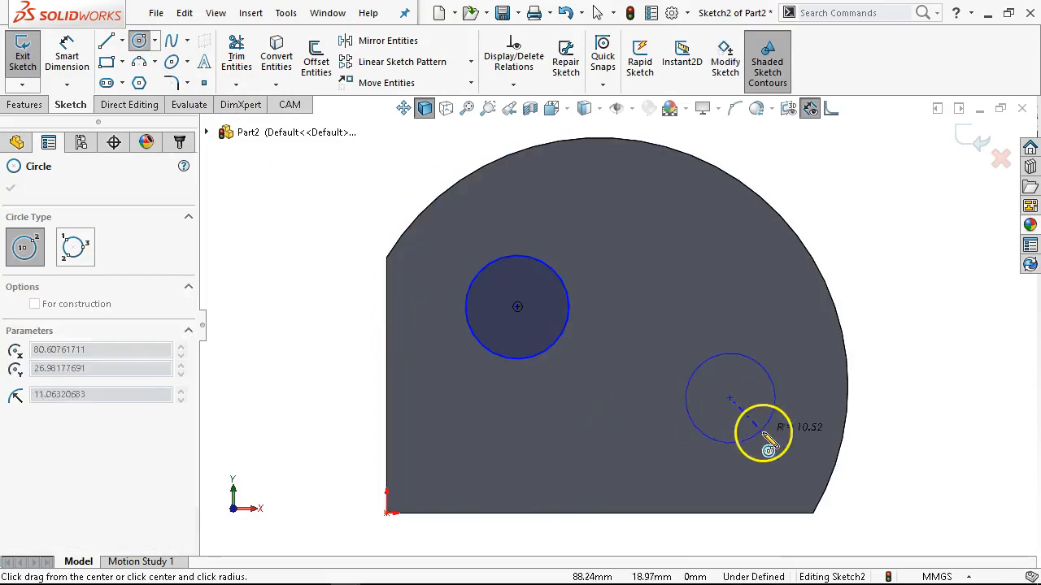
pyautogui.click(764, 430)
pyautogui.rightClick(766, 430)
pyautogui.click(803, 429)
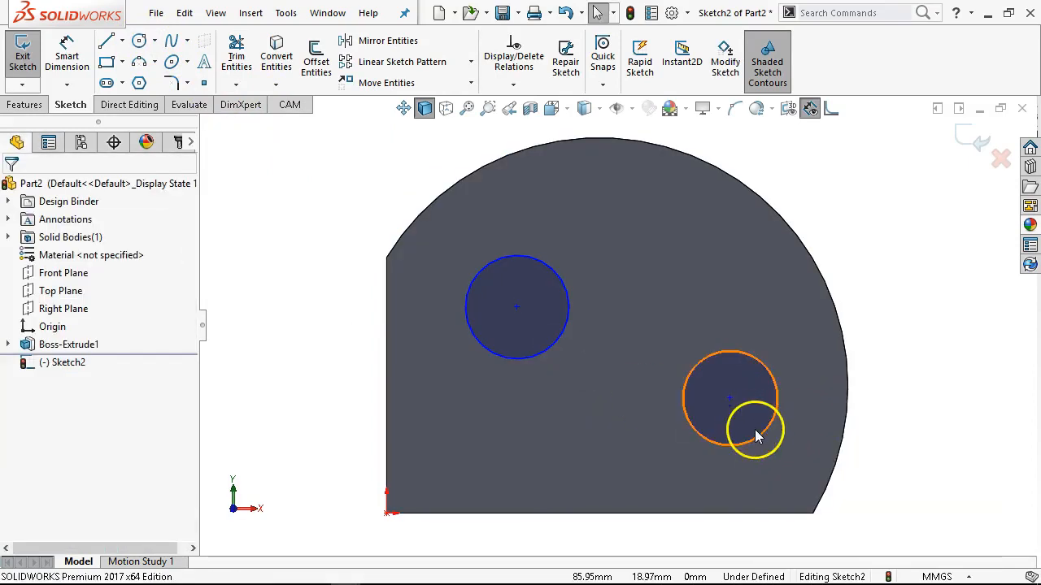
pyautogui.click(692, 434)
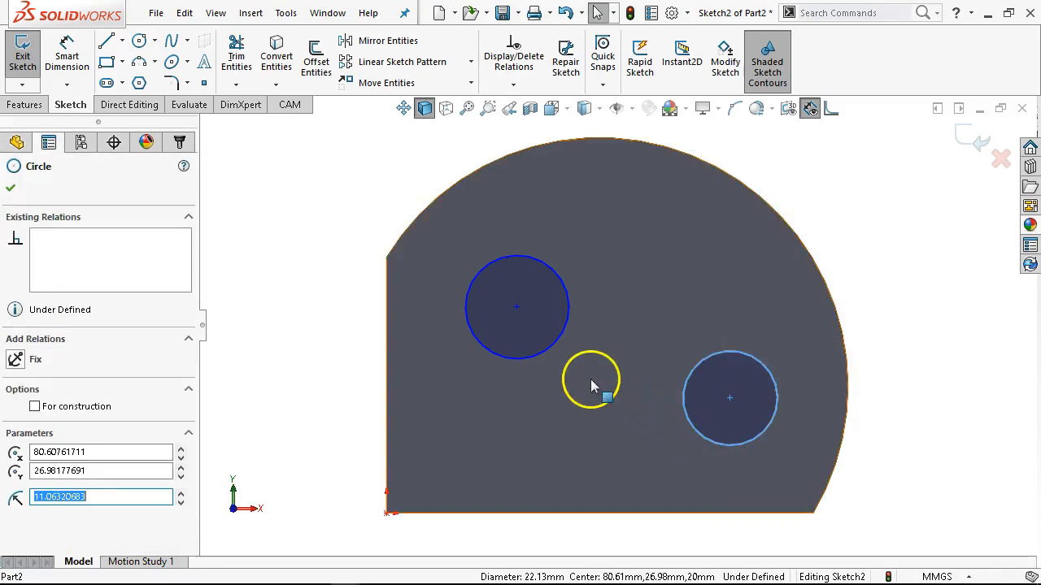
# Add an Equal relation between the two hole circles on the plate's front face.
pyautogui.keyDown('ctrl'); pyautogui.click(547, 363); pyautogui.keyUp('ctrl')
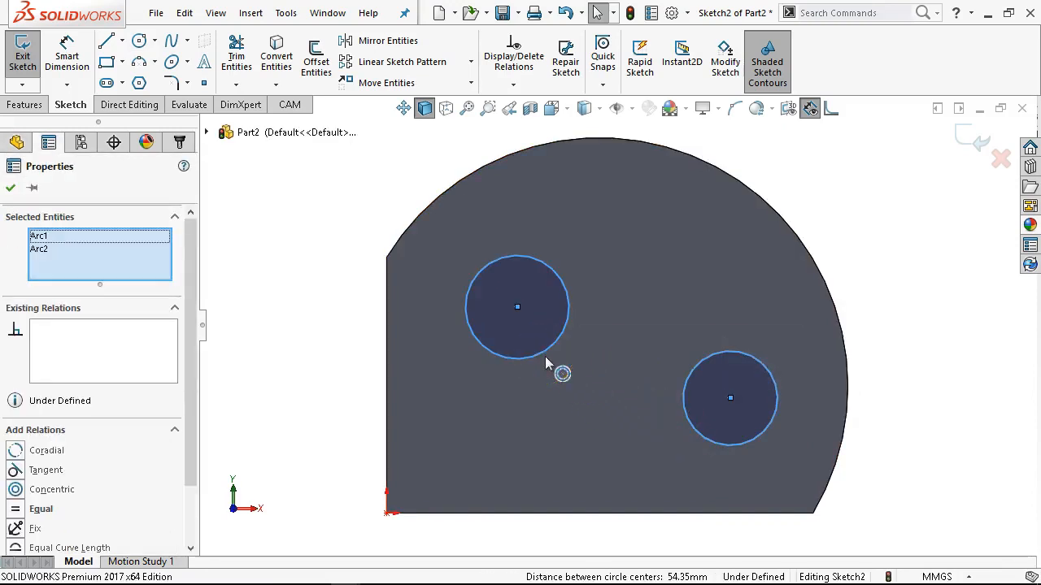
pyautogui.click(665, 294)
pyautogui.rightClick(662, 280)
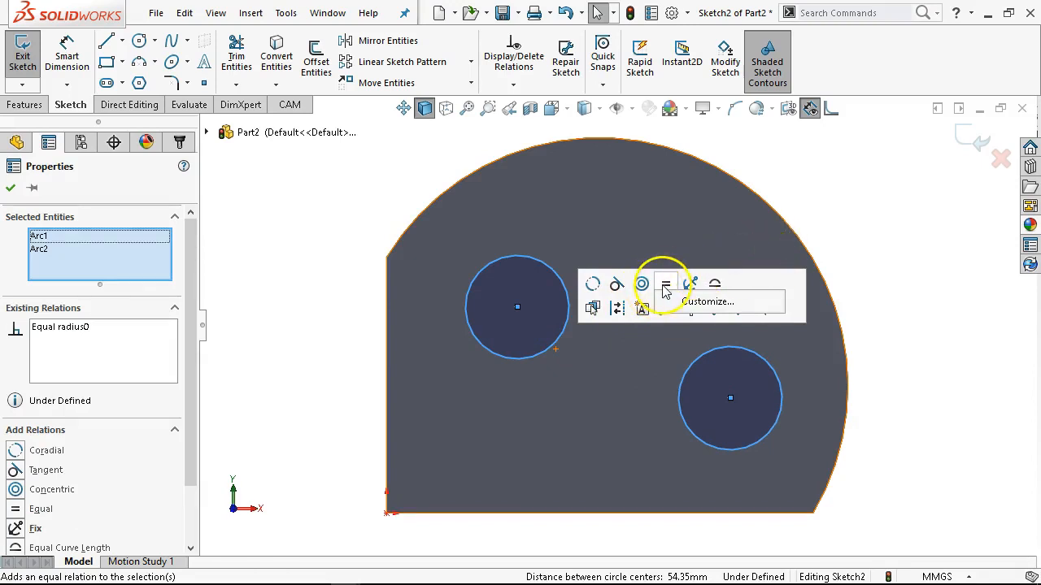
pyautogui.click(861, 274)
# Dimension the vertical spacing between the two circle centers as 15 mm, placing it beyond the plate's arc side.
pyautogui.rightClick(836, 195)
pyautogui.click(950, 173)
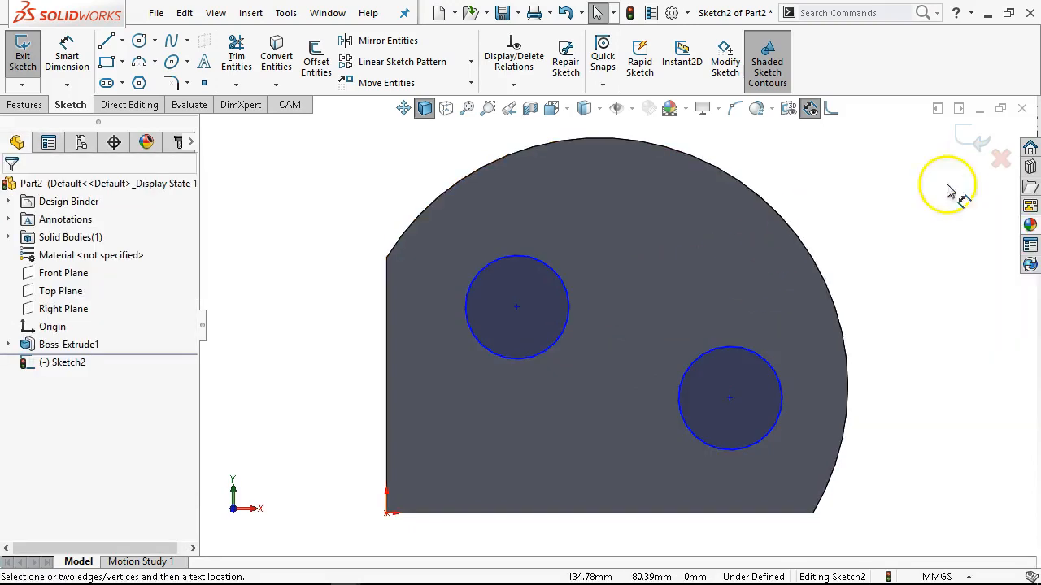
pyautogui.click(741, 345)
pyautogui.click(572, 307)
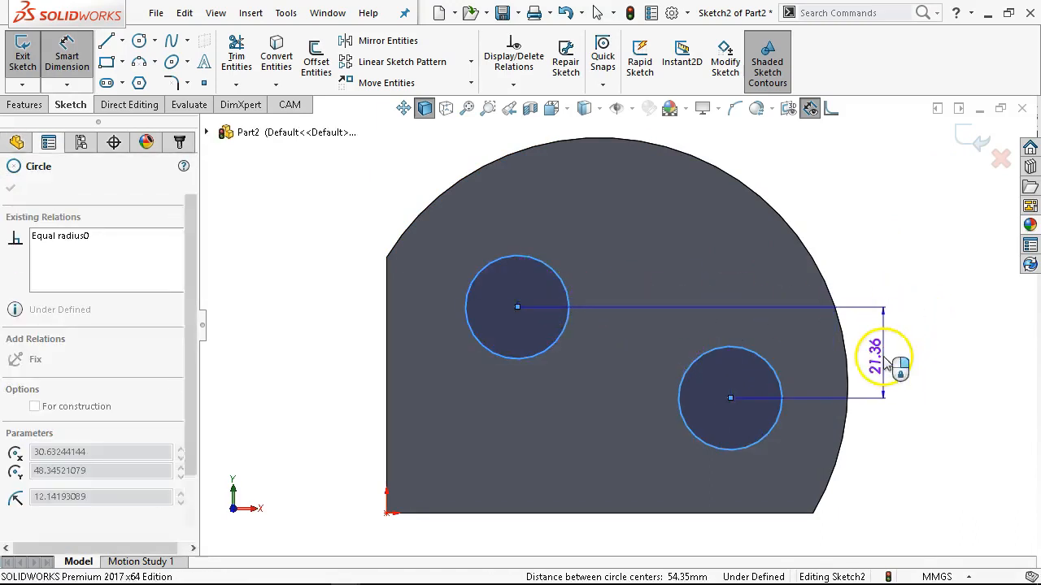
pyautogui.click(886, 360)
pyautogui.write('15')
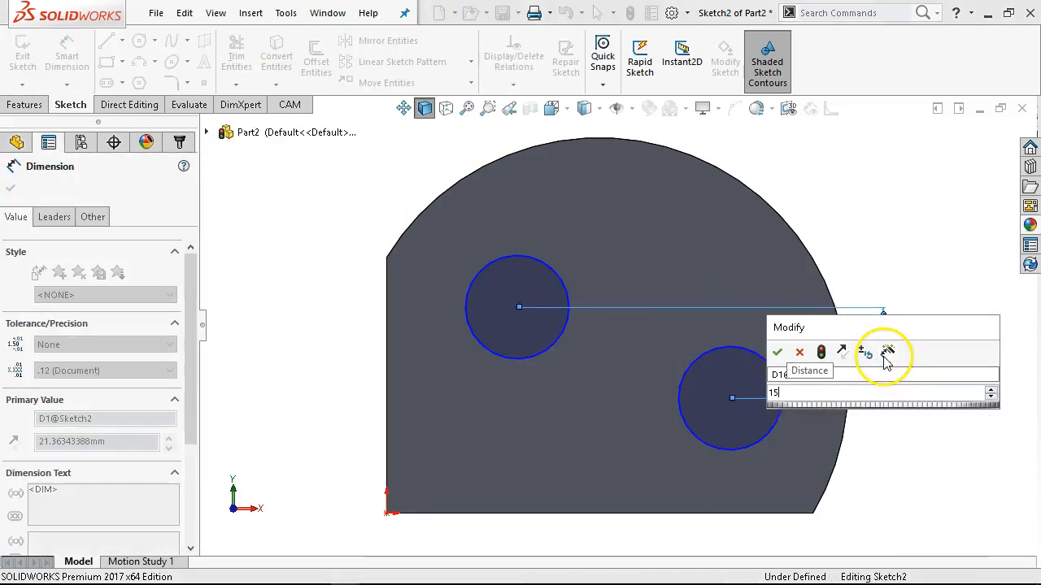
pyautogui.press('Return')
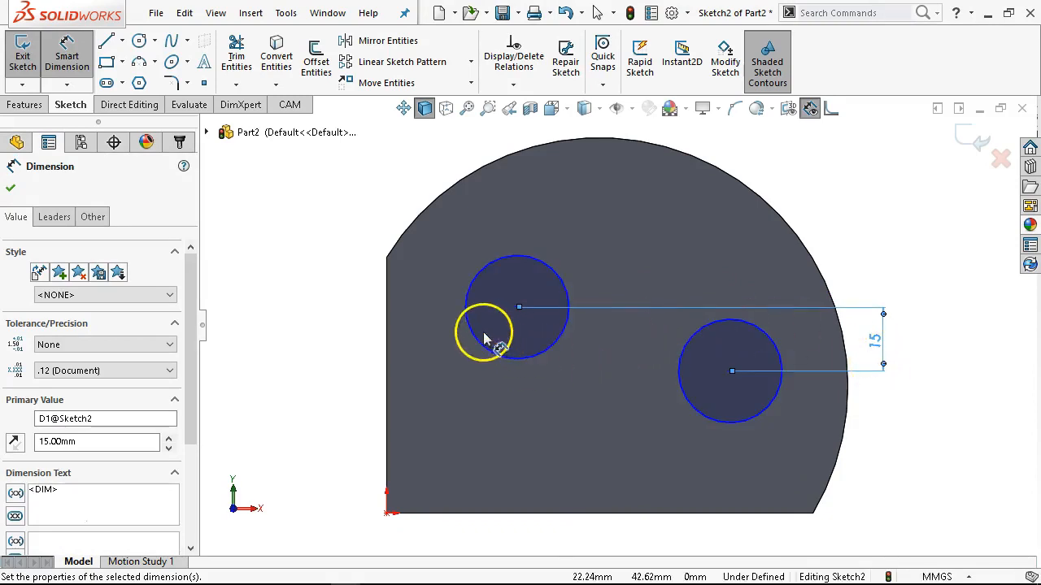
# Dimension the horizontal spacing between the two circle centers as 50 mm, placing it below the circles.
pyautogui.click(512, 364)
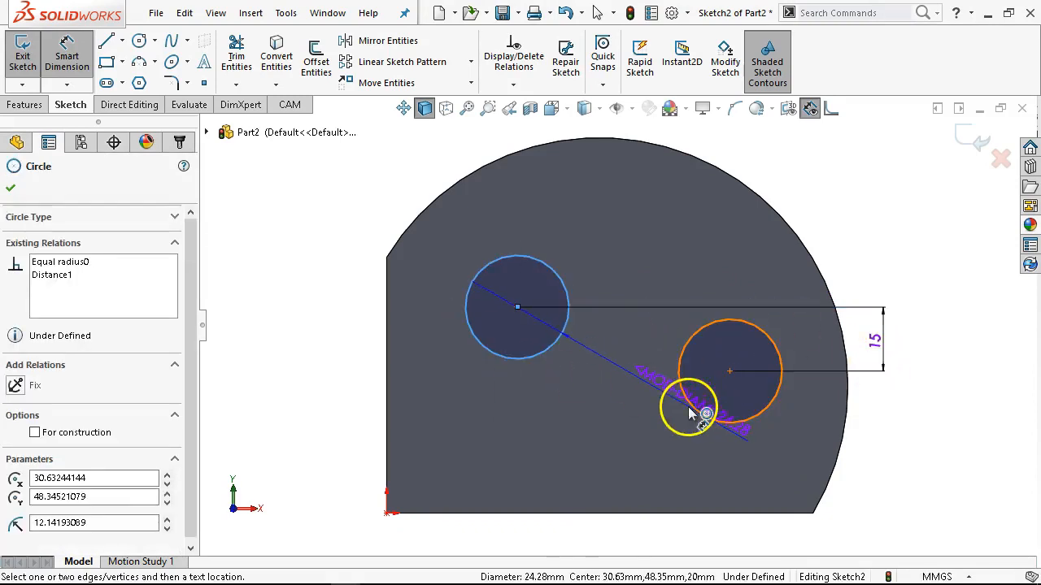
pyautogui.click(685, 398)
pyautogui.click(615, 460)
pyautogui.write('50')
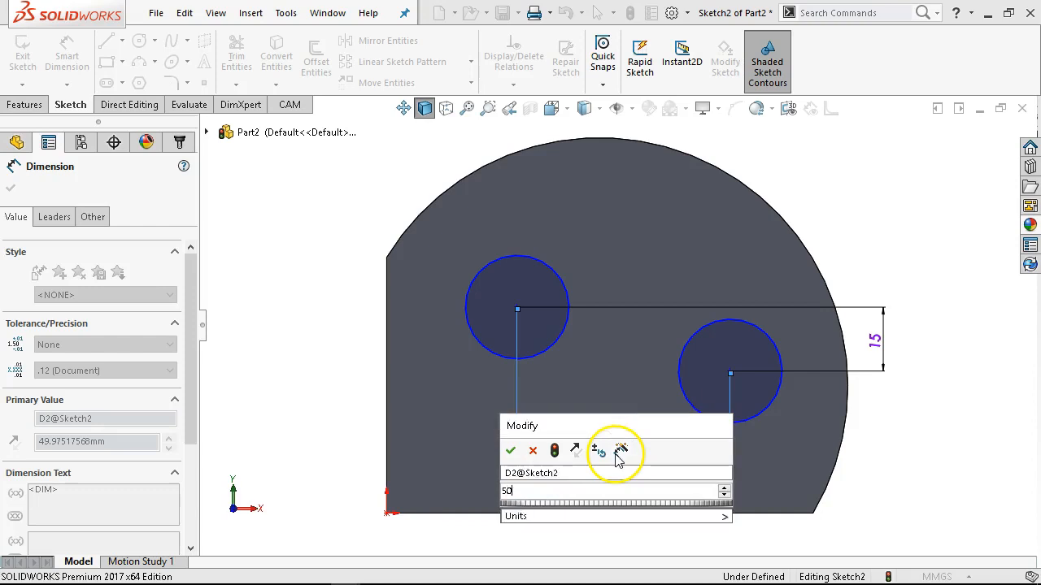
pyautogui.press('Return')
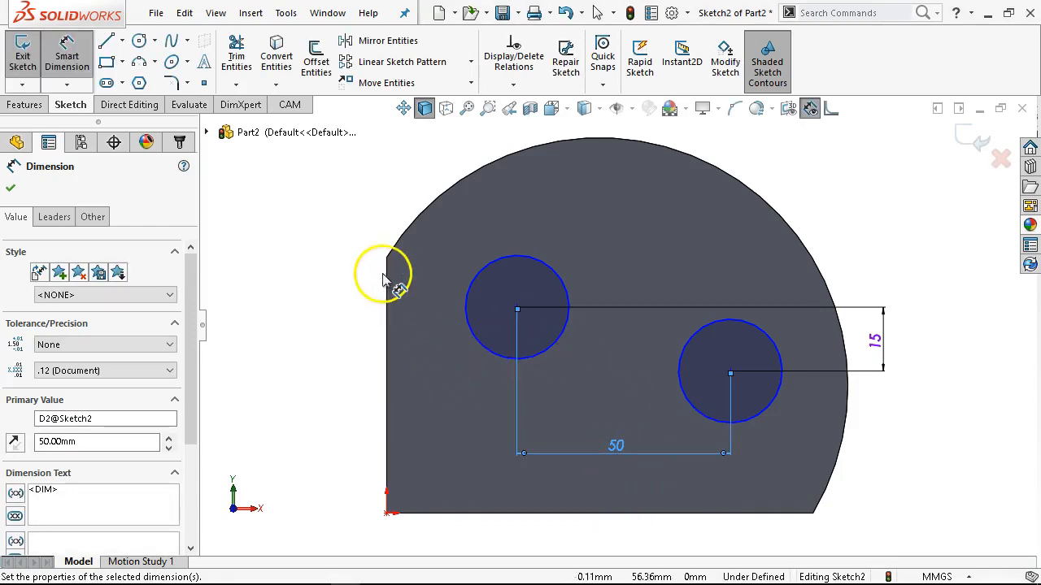
# Dimension the upper-left circle's diameter as 20 mm.
pyautogui.click(480, 276)
pyautogui.click(370, 183)
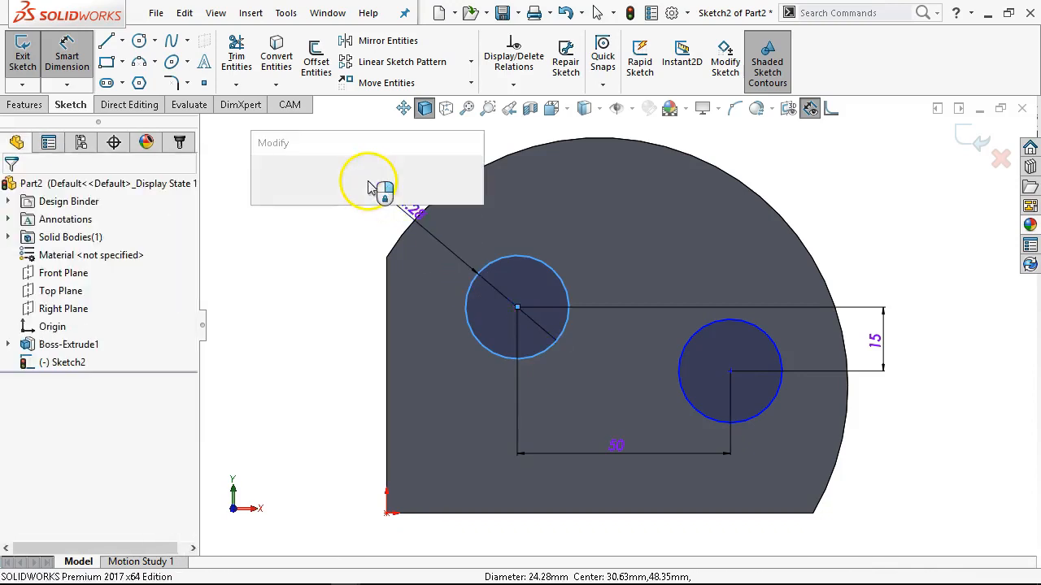
pyautogui.write('20')
pyautogui.press('Return')
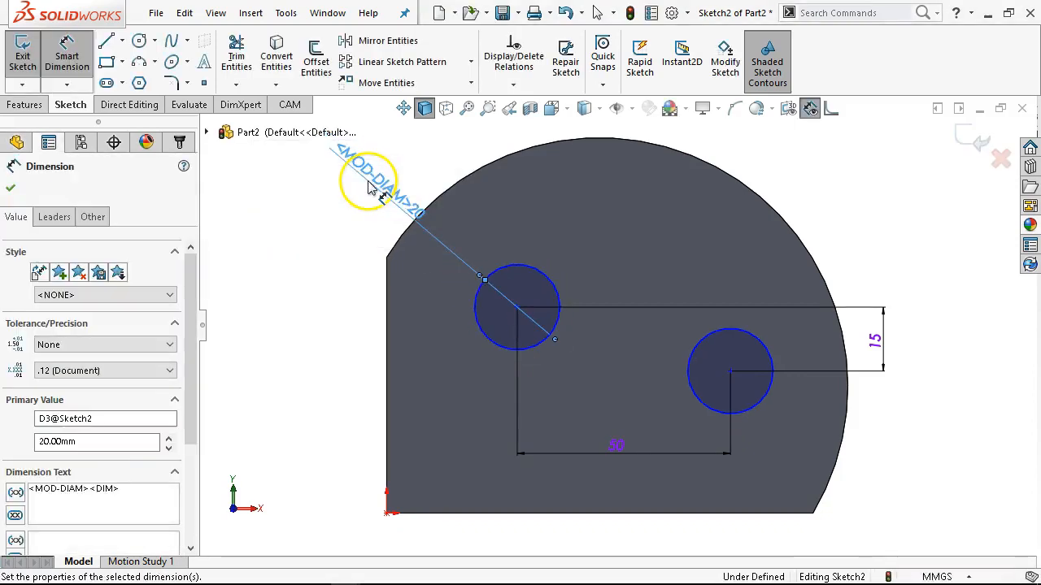
# Dimension the upper-left circle's center 45 mm above the plate's bottom edge.
pyautogui.click(477, 513)
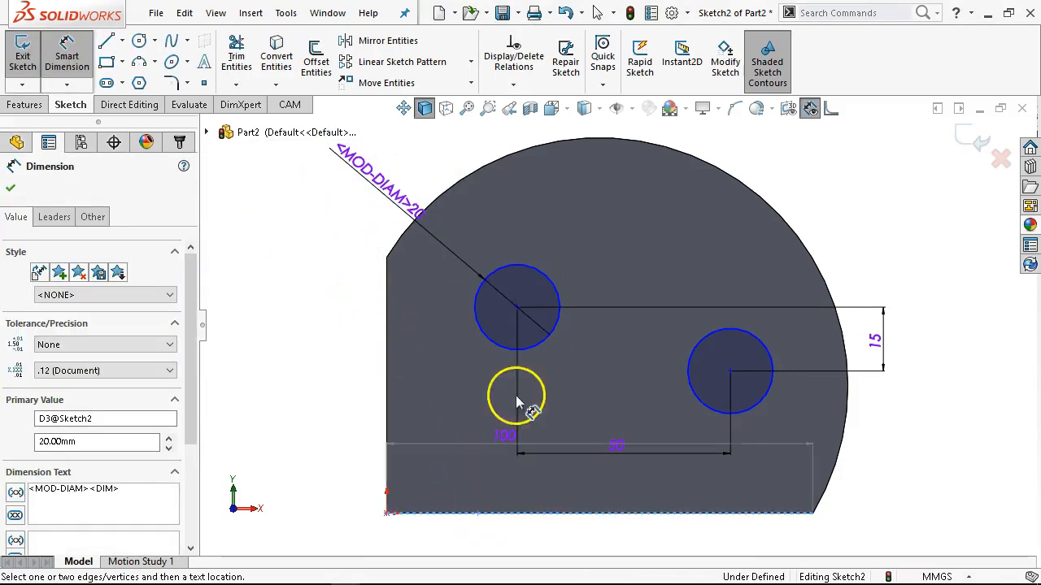
pyautogui.click(497, 352)
pyautogui.click(327, 372)
pyautogui.write('45')
pyautogui.press('Return')
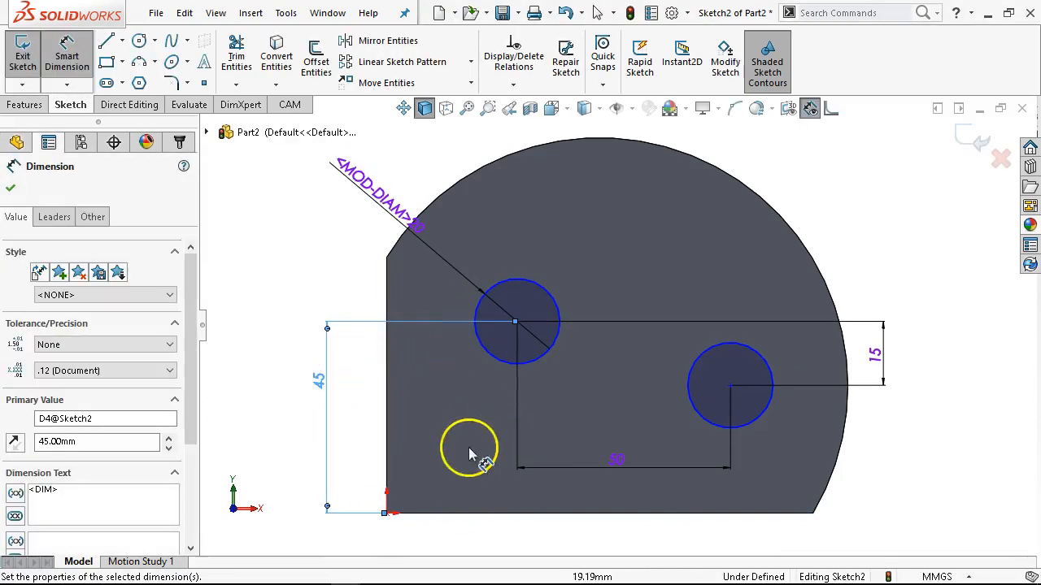
# Dimension the upper-left circle's center 30 mm from the plate's straight vertical edge.
pyautogui.click(388, 407)
pyautogui.click(509, 362)
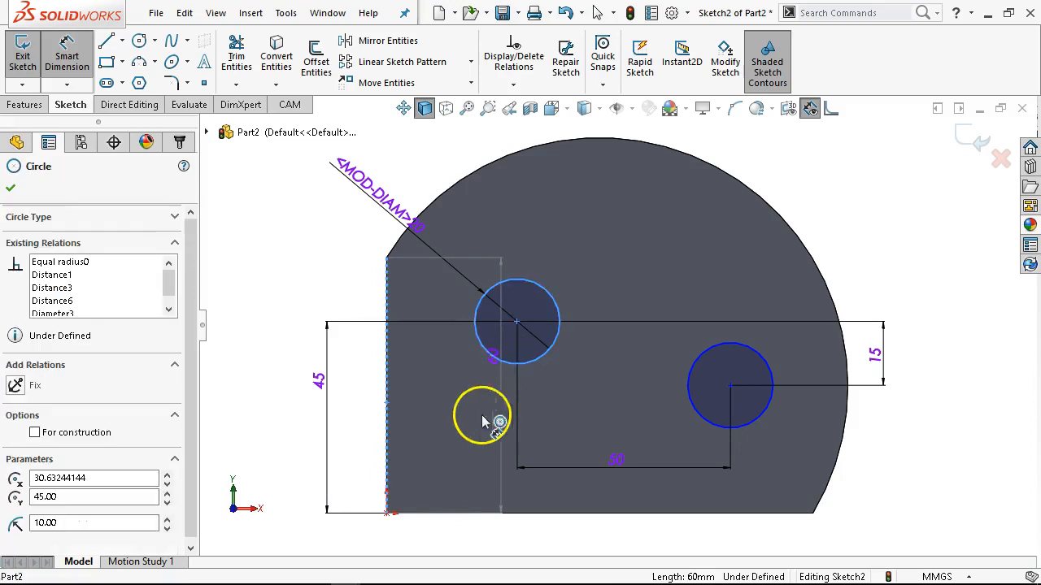
pyautogui.click(475, 505)
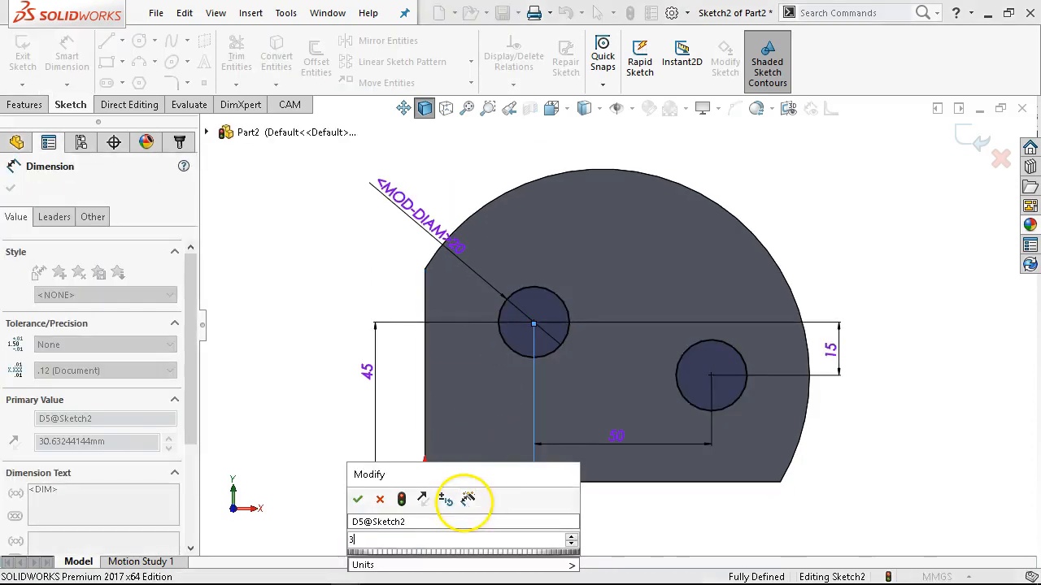
pyautogui.write('30')
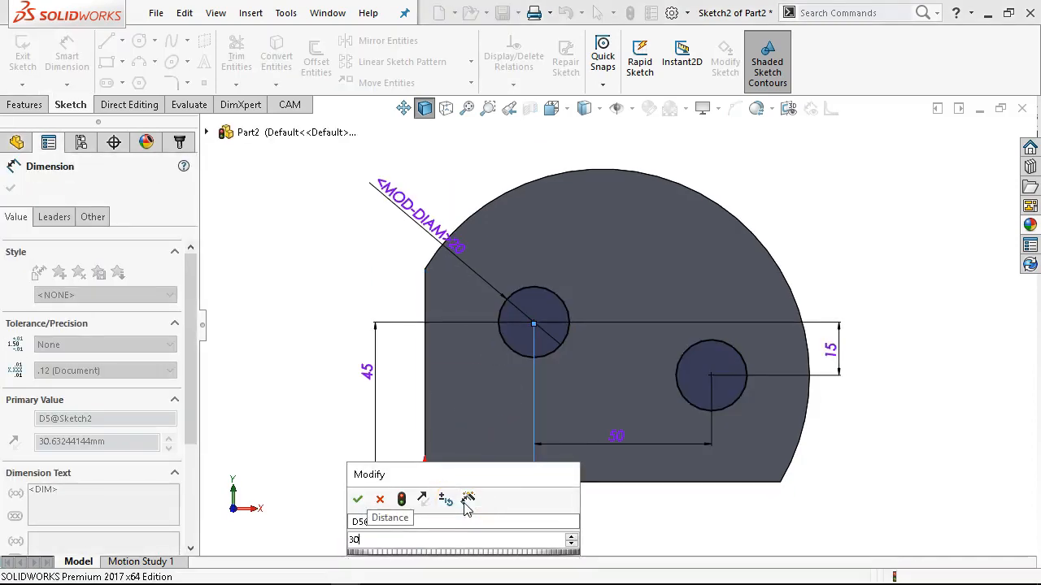
pyautogui.press('Return')
# Cut both circles through the plate with an Extruded Cut set to Through All.
pyautogui.click(24, 104)
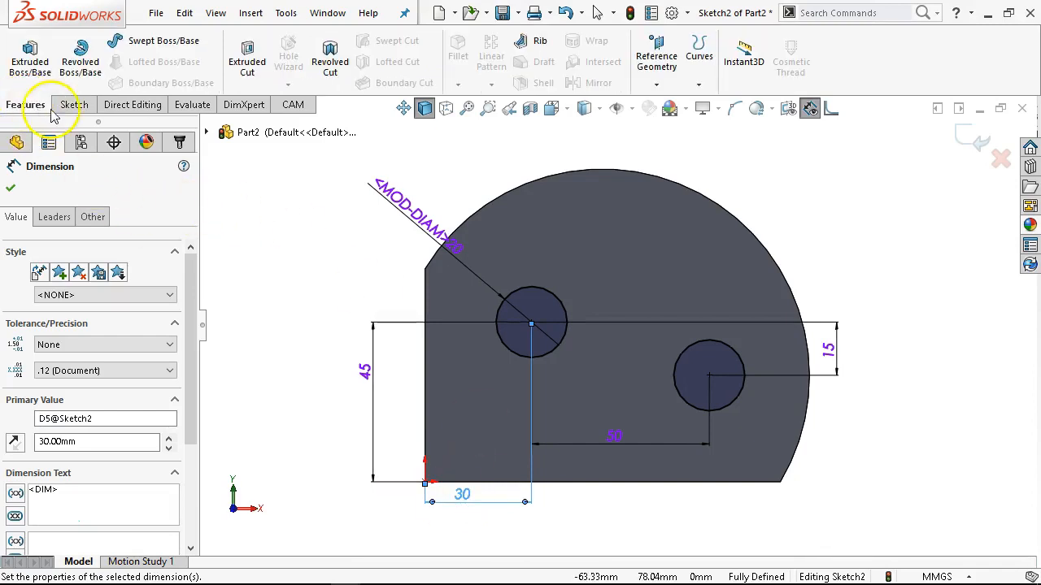
pyautogui.click(246, 69)
pyautogui.click(66, 289)
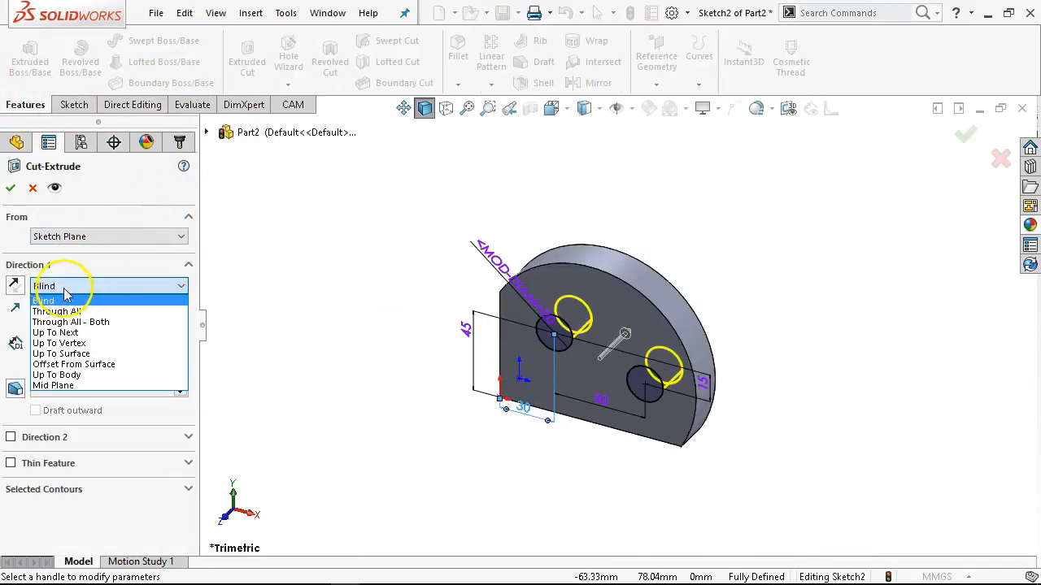
pyautogui.click(59, 311)
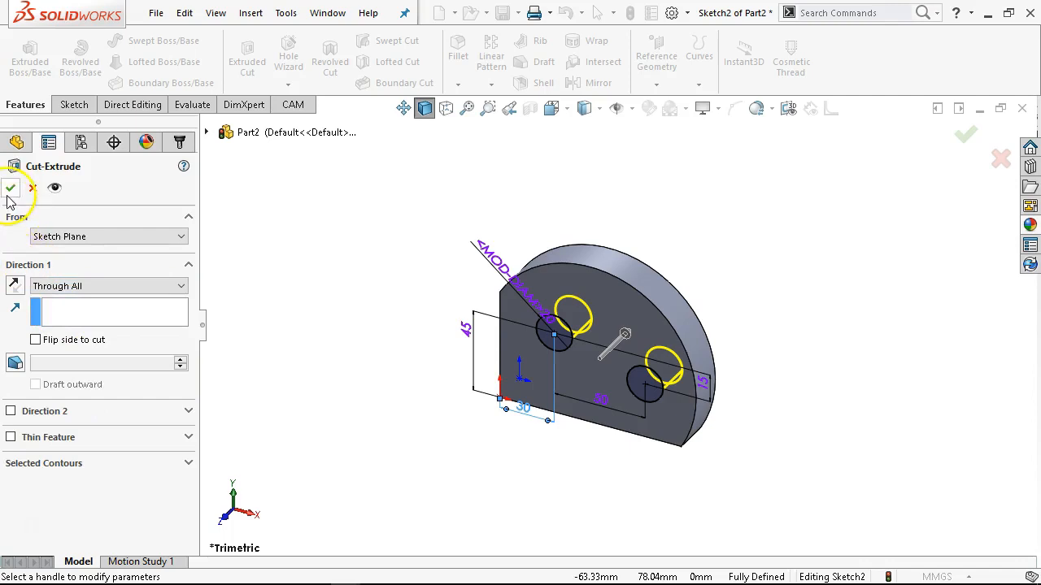
pyautogui.click(10, 190)
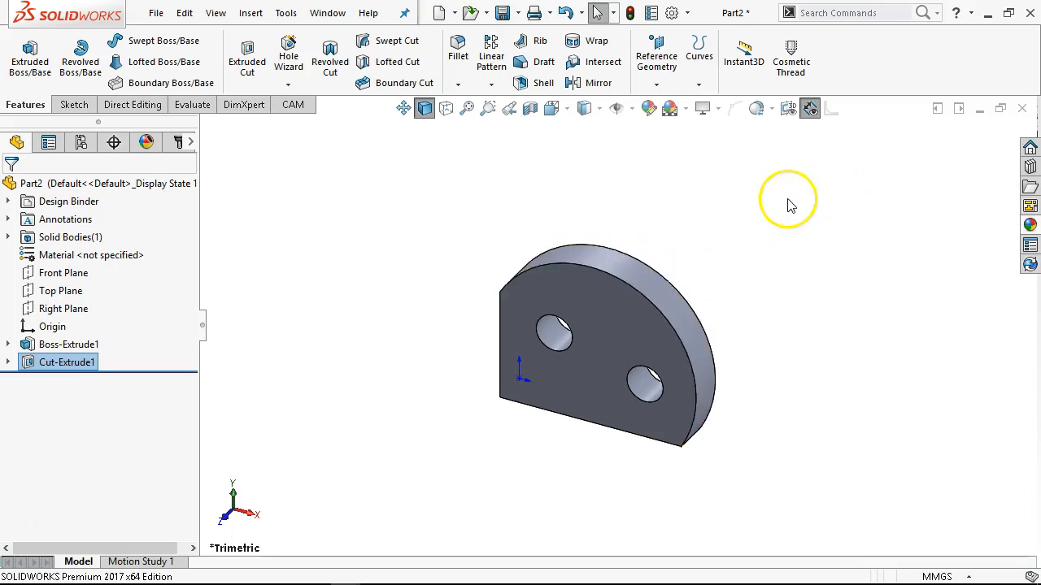
# Reopen the hole cut for editing and review its available end conditions for Direction 1.
pyautogui.rightClick(81, 364)
pyautogui.click(94, 199)
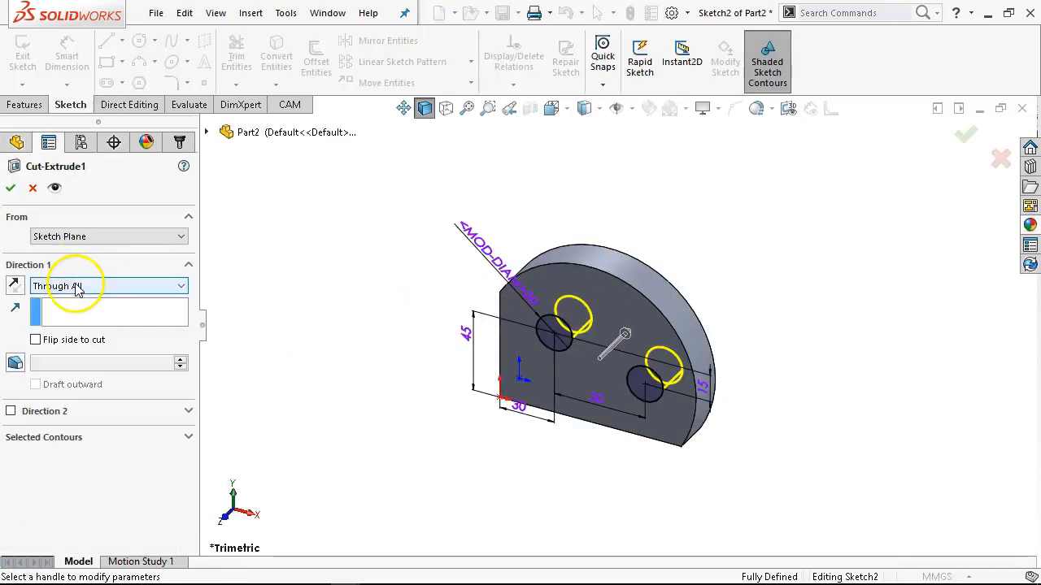
pyautogui.click(77, 288)
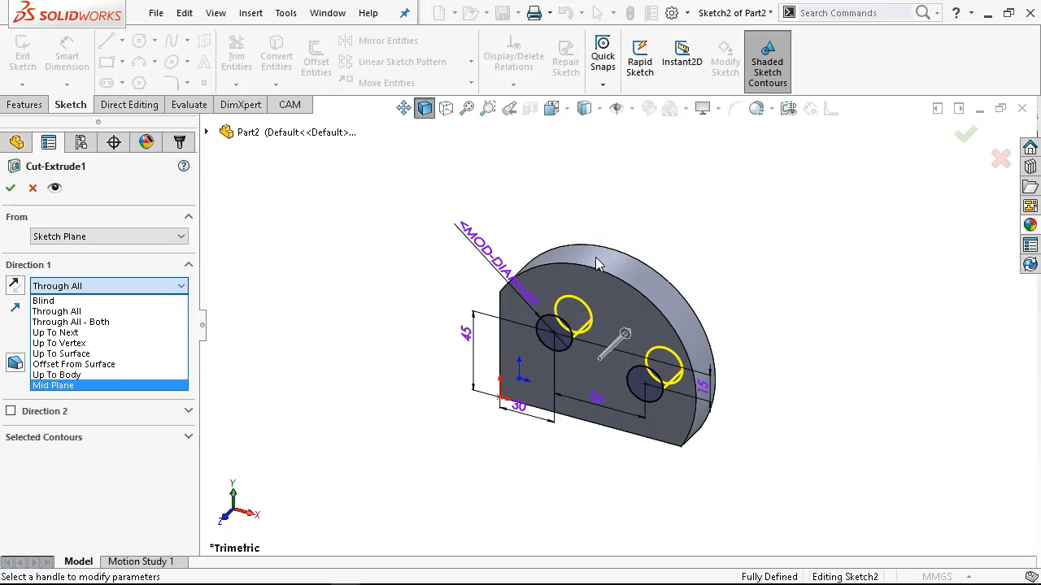
pyautogui.click(627, 235)
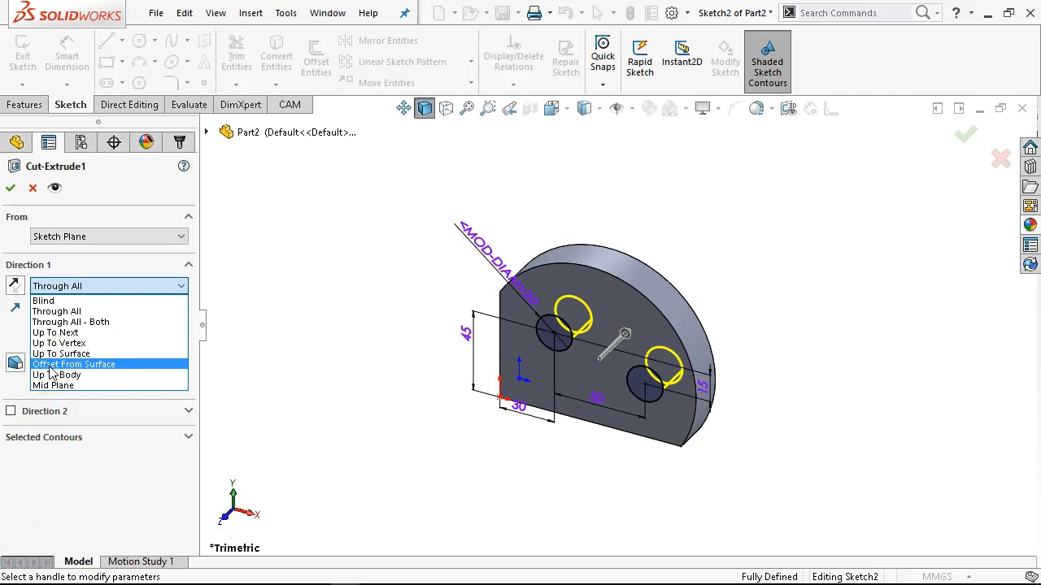
pyautogui.click(76, 377)
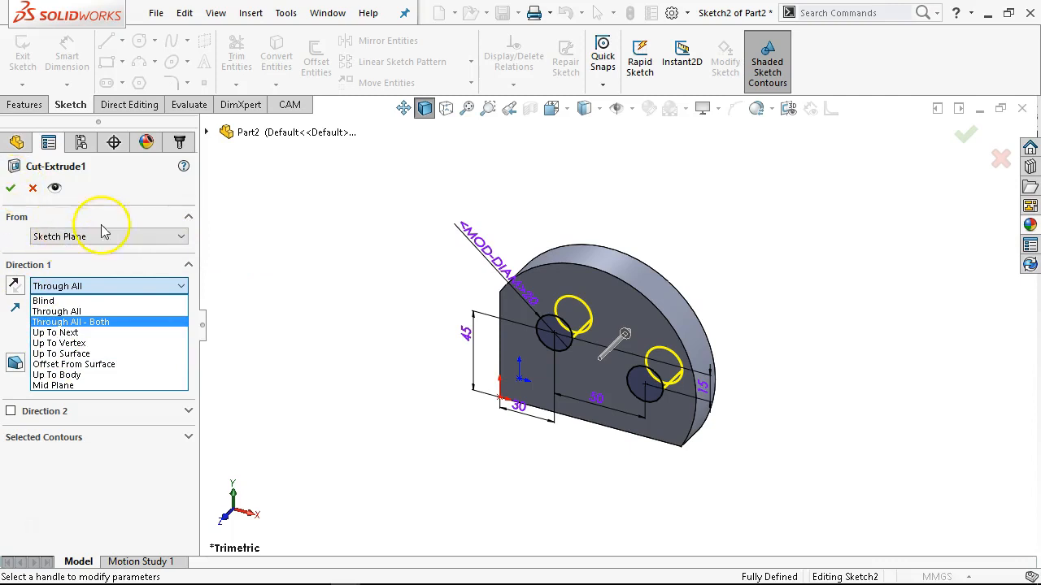
pyautogui.click(186, 218)
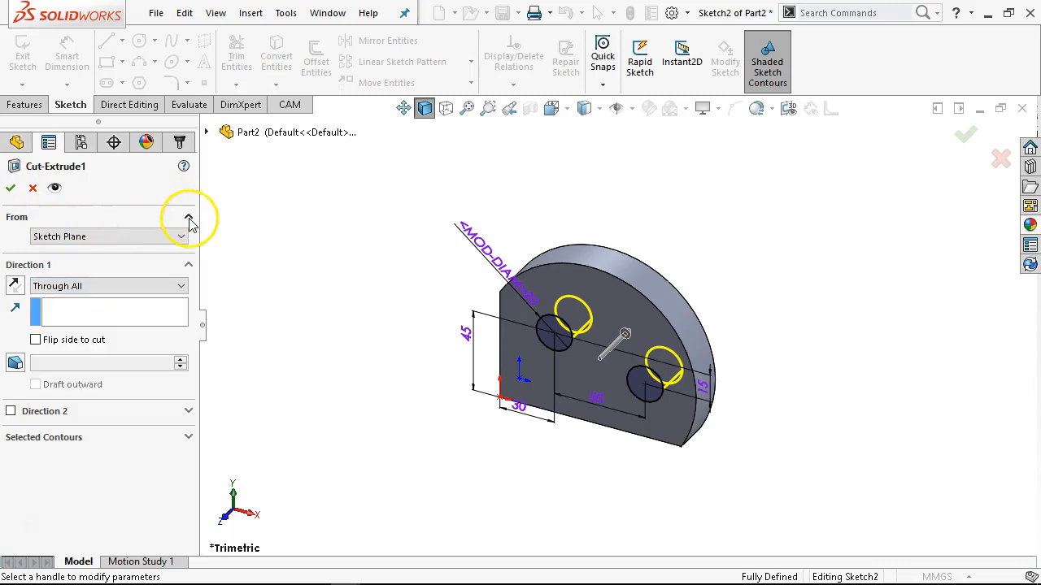
# Review the cut's available start conditions, keep Sketch Plane, and close the feature edit.
pyautogui.click(187, 217)
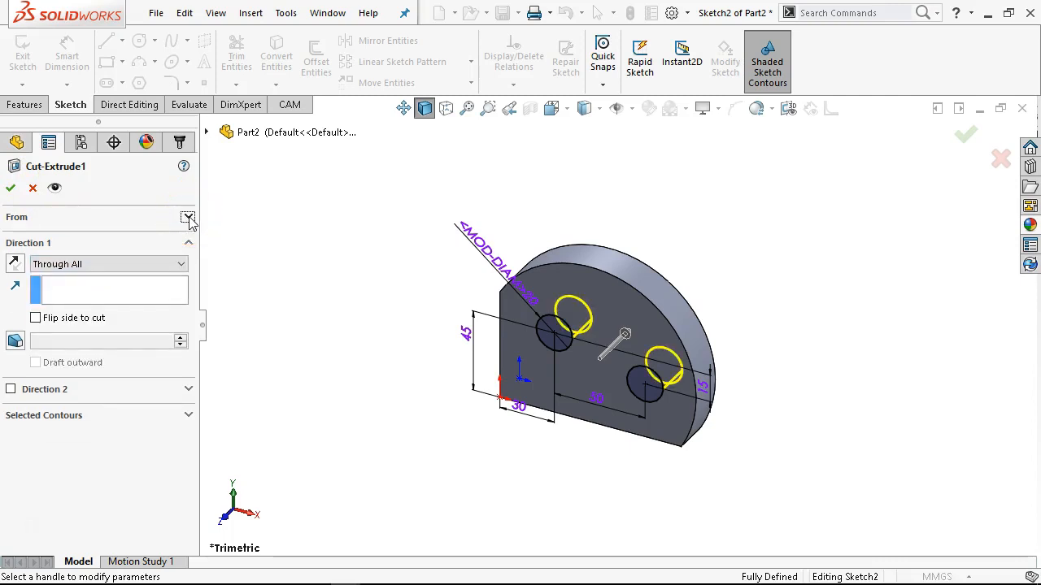
pyautogui.click(188, 218)
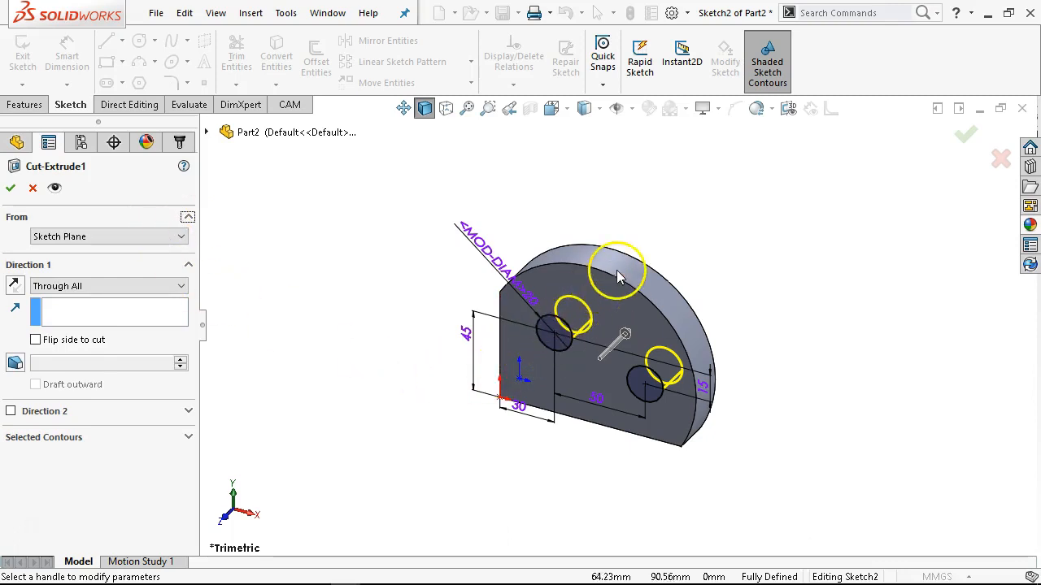
pyautogui.click(104, 236)
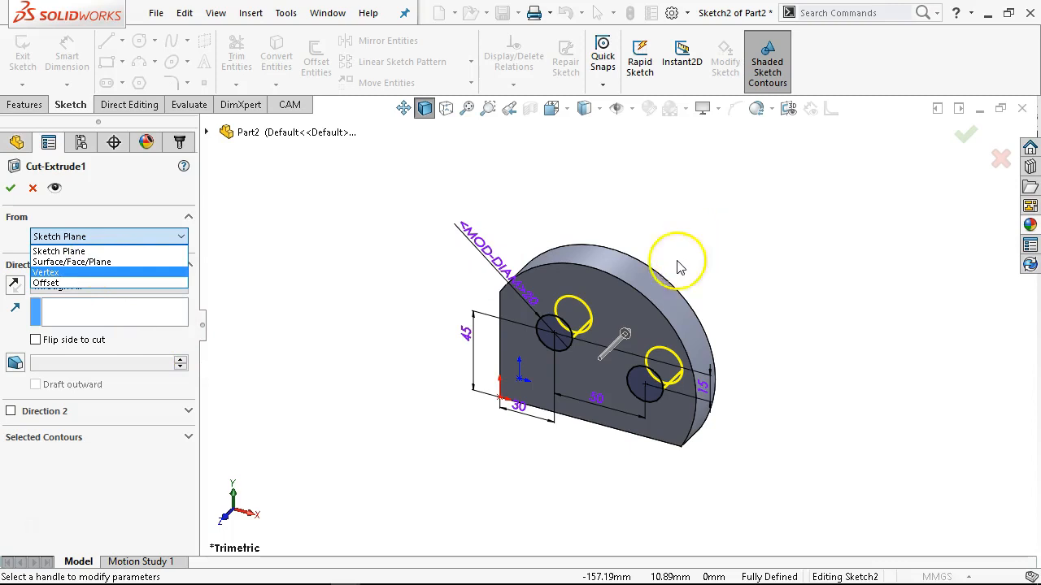
pyautogui.click(360, 263)
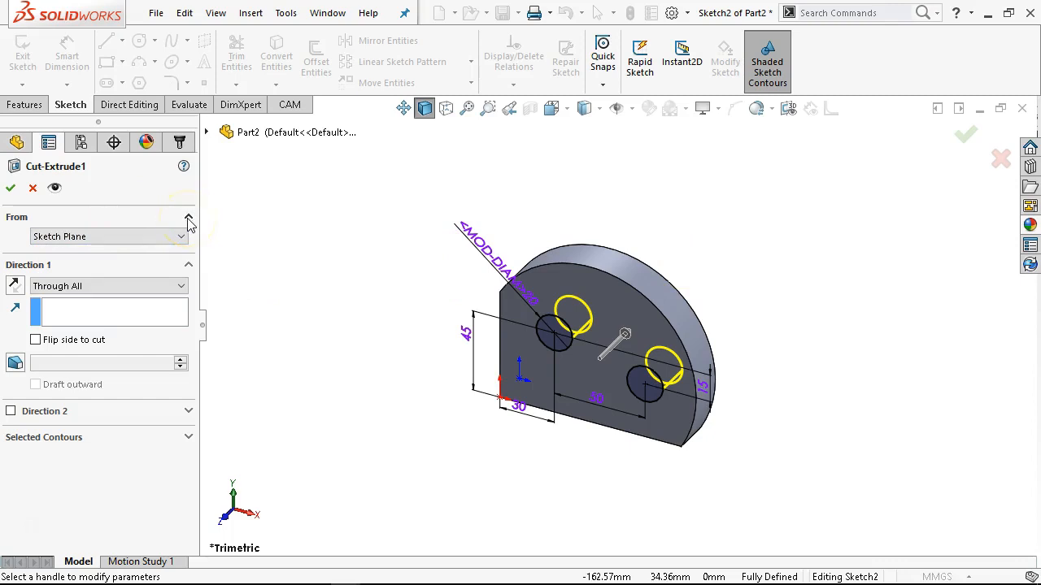
pyautogui.click(136, 239)
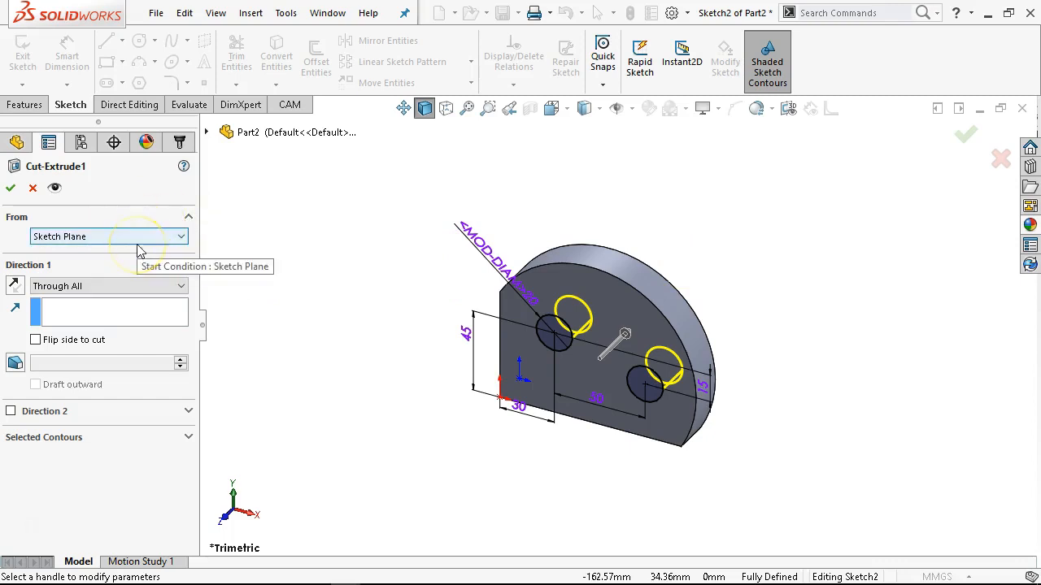
pyautogui.click(188, 217)
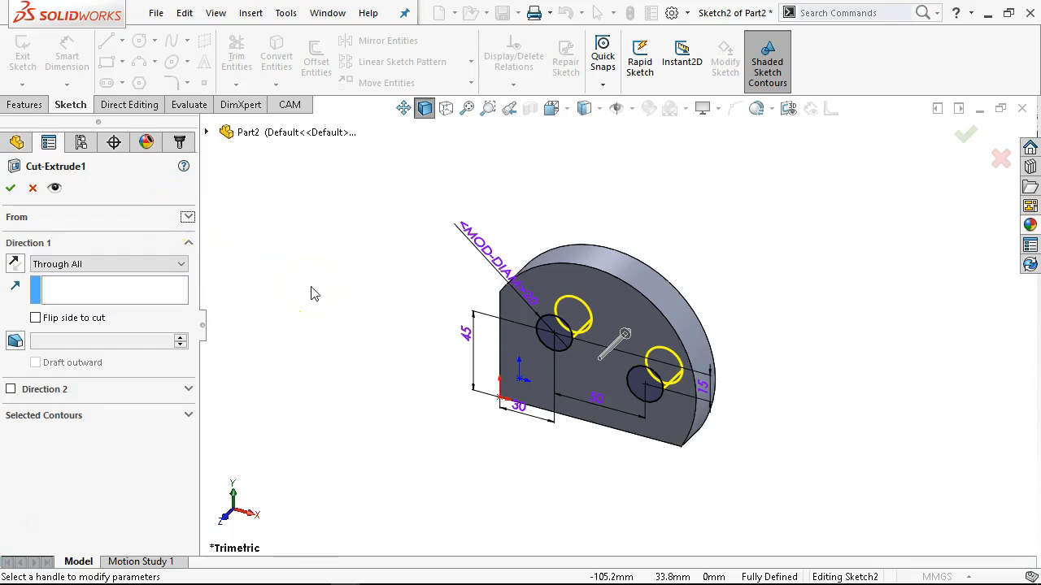
pyautogui.click(10, 187)
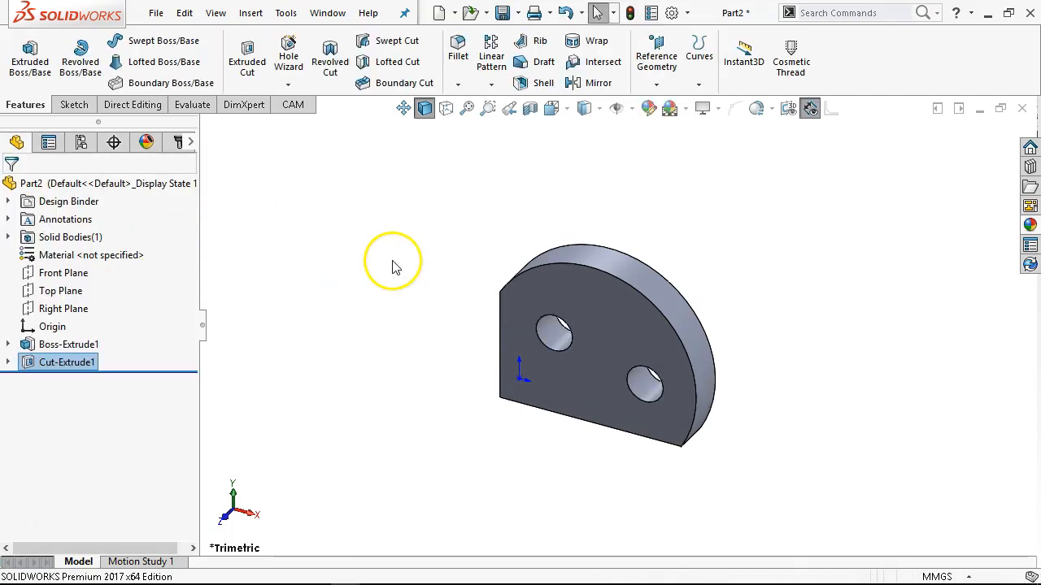
# Save the finished plate as JL P1-9.SLDPRT and close both it and the open P1-8 part.
pyautogui.click(501, 12)
pyautogui.click(482, 204)
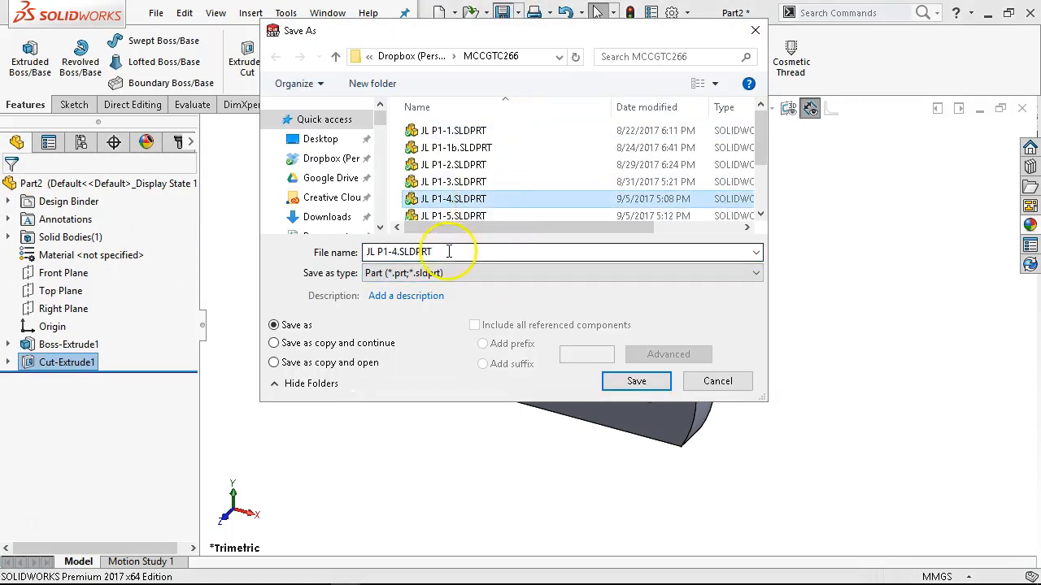
pyautogui.click(396, 249)
pyautogui.click(401, 254)
pyautogui.press('BackSpace')
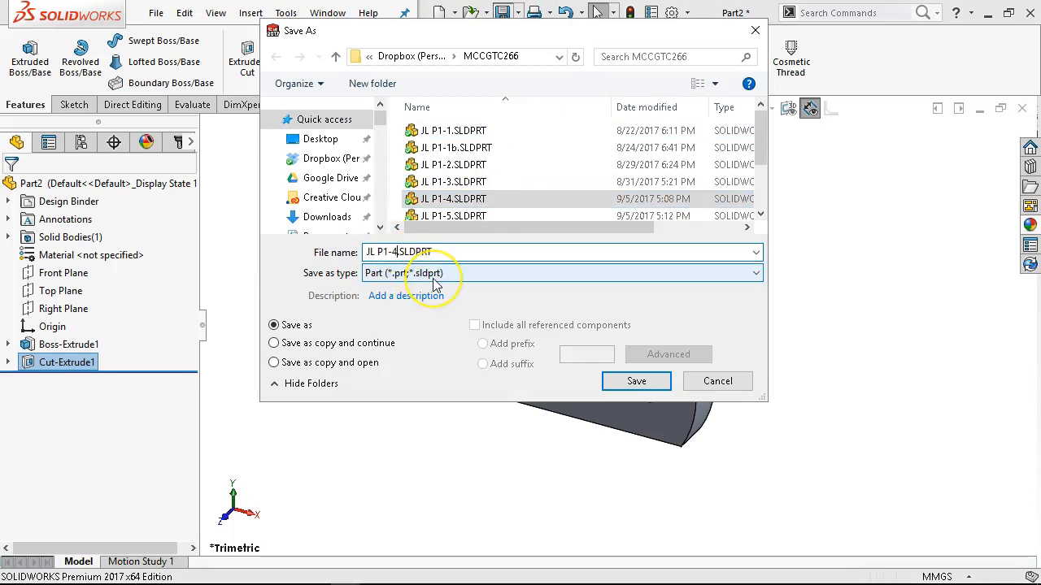
pyautogui.write('9')
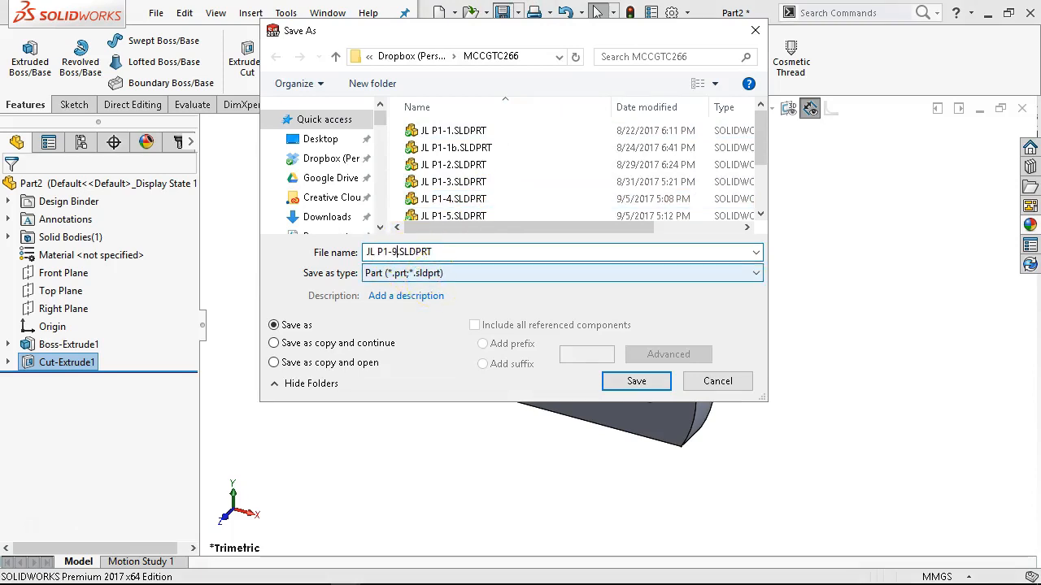
pyautogui.click(633, 382)
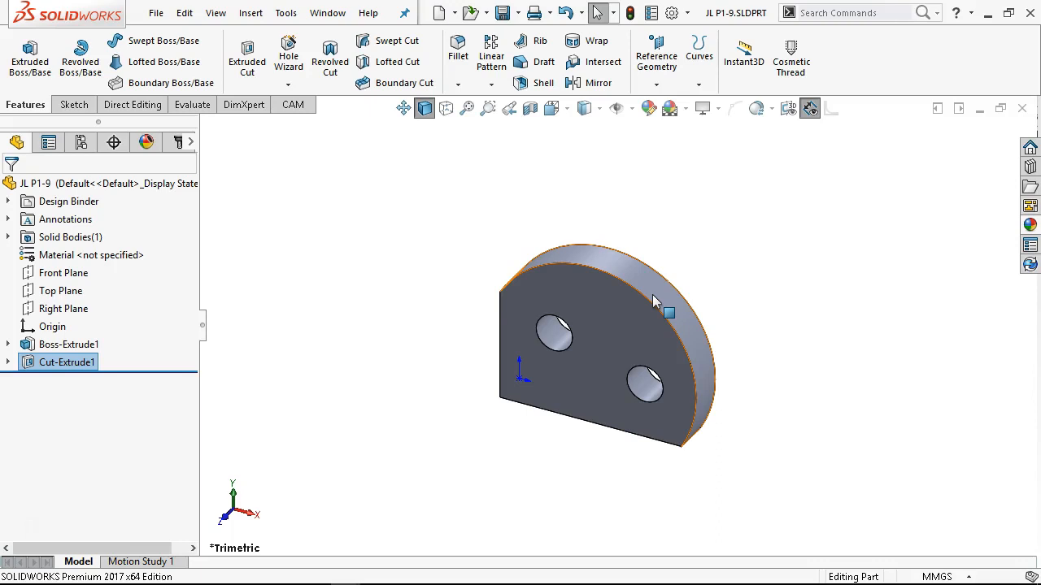
pyautogui.click(1021, 111)
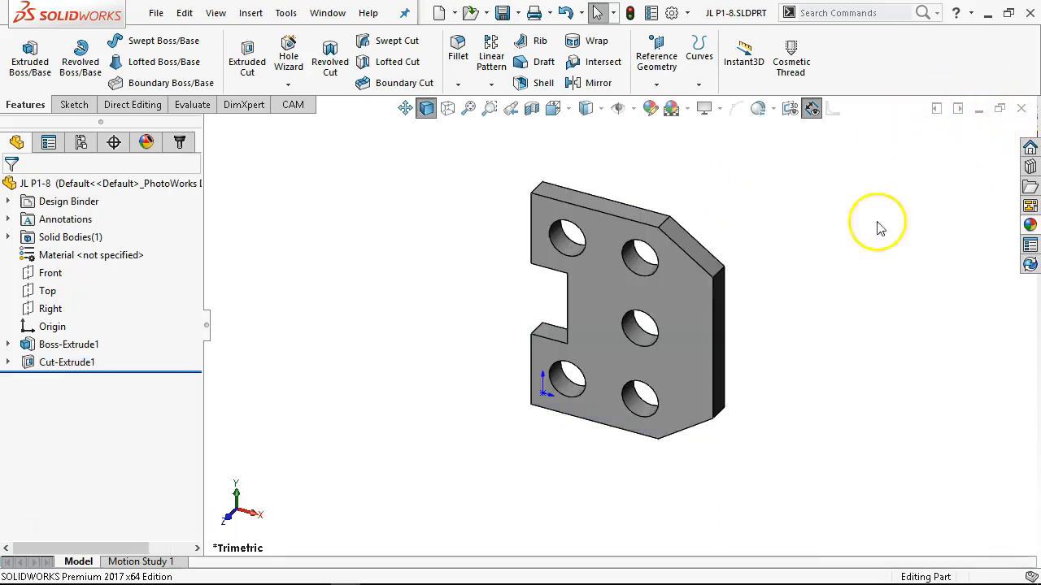
pyautogui.click(1023, 109)
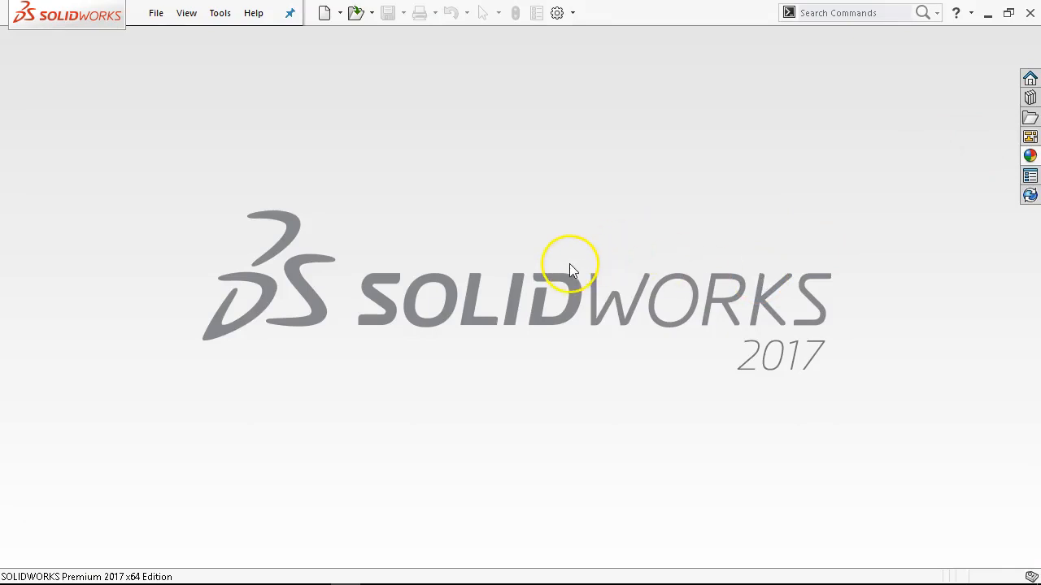
# Check the Figure P1-10 drawing in the PDF and create a new part from the Part In-Frac template.
pyautogui.click(323, 13)
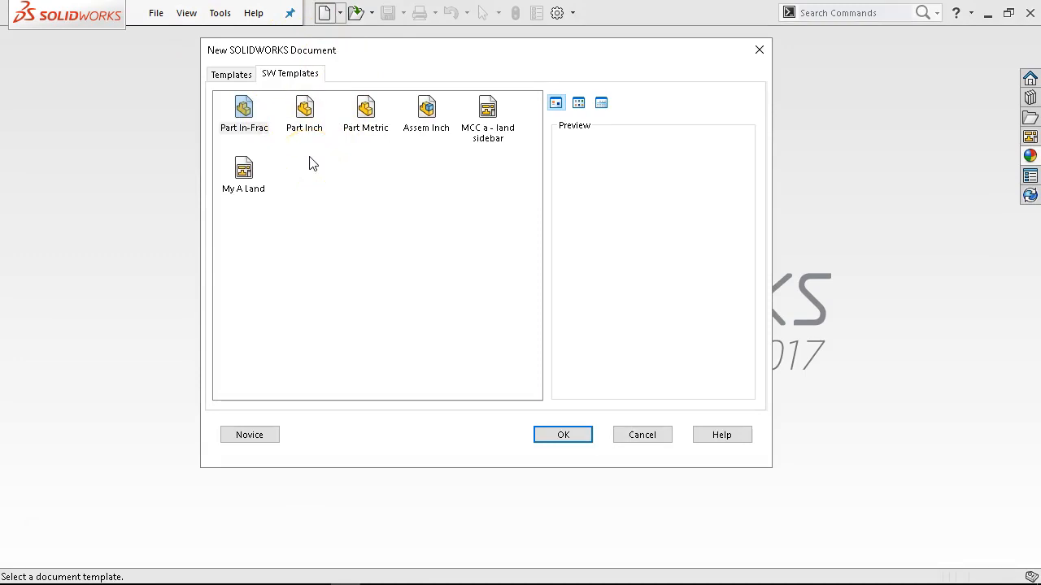
pyautogui.moveTo(414, 579)
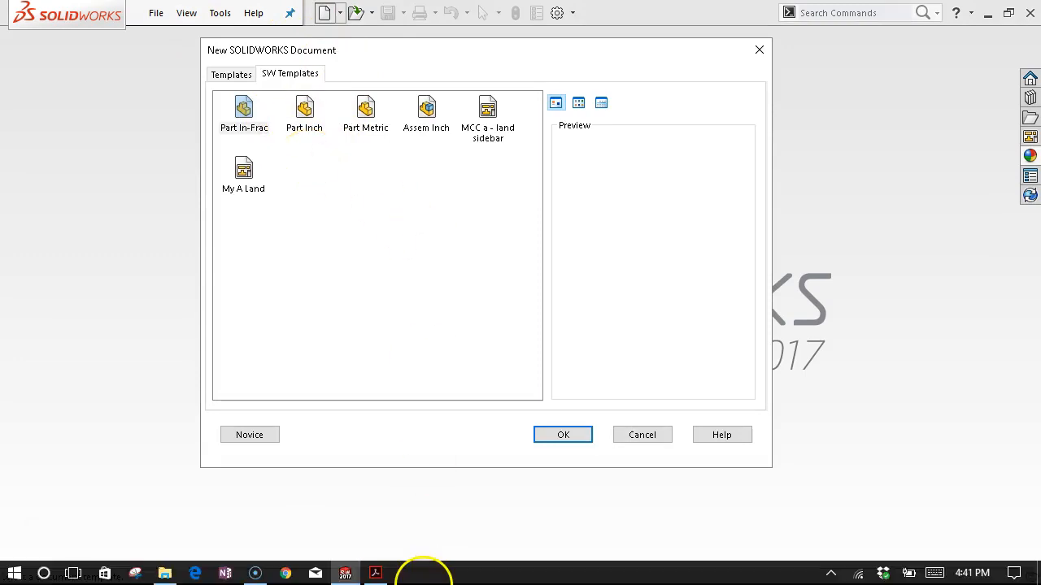
pyautogui.click(375, 574)
pyautogui.scroll(-2, 539, 344)
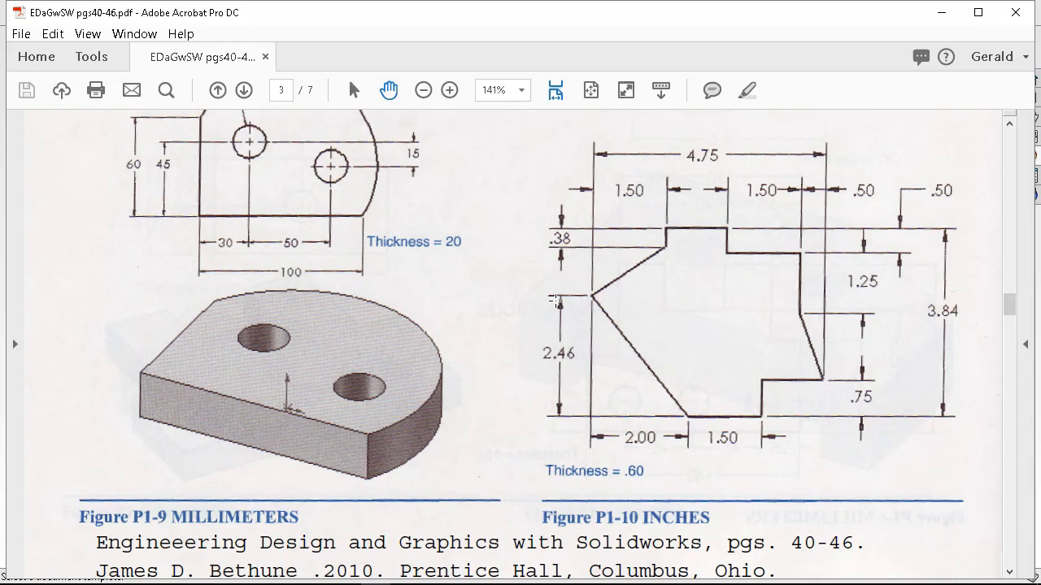
pyautogui.click(475, 552)
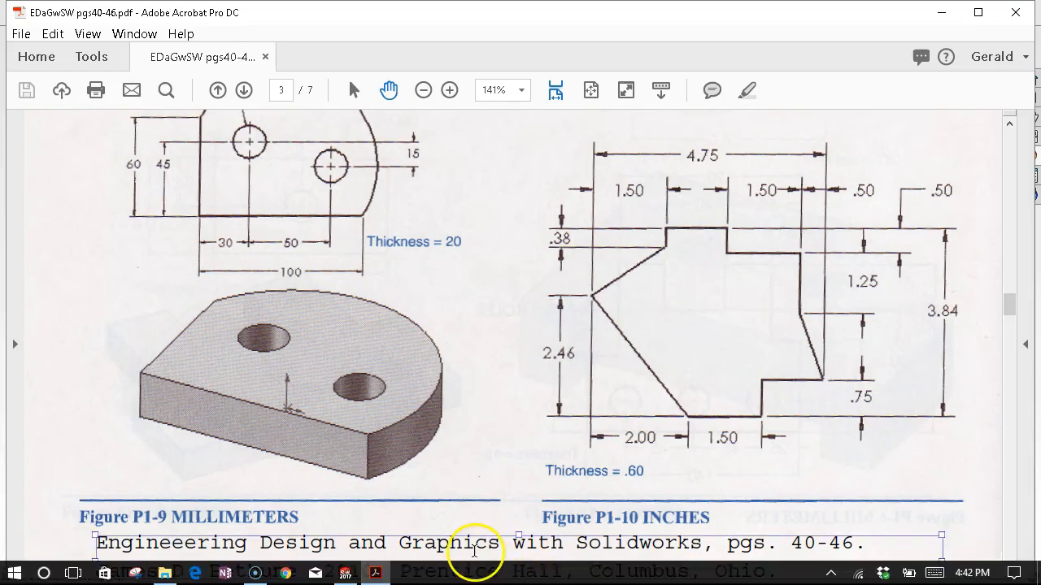
pyautogui.click(344, 571)
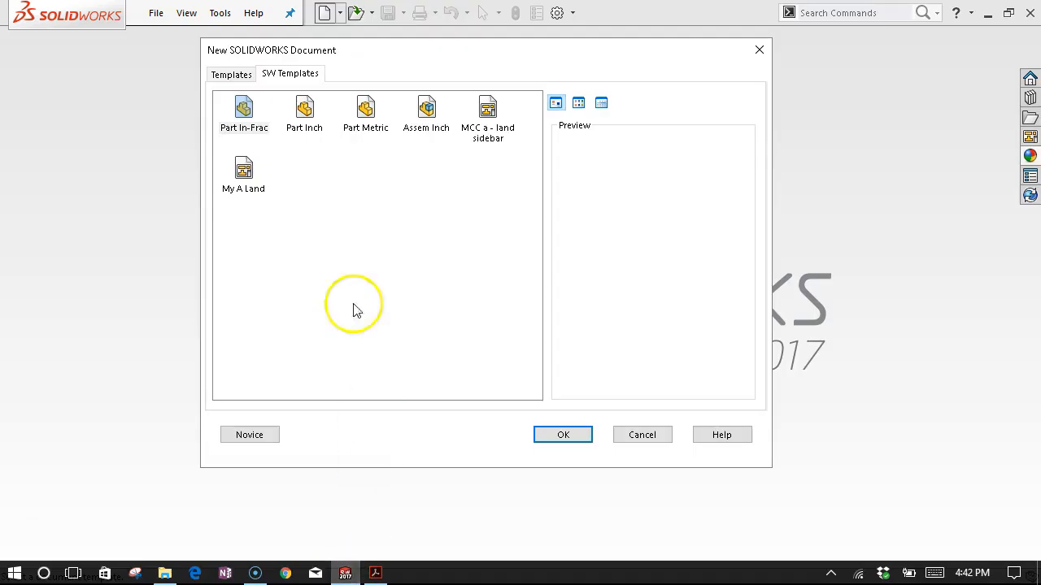
pyautogui.doubleClick(245, 108)
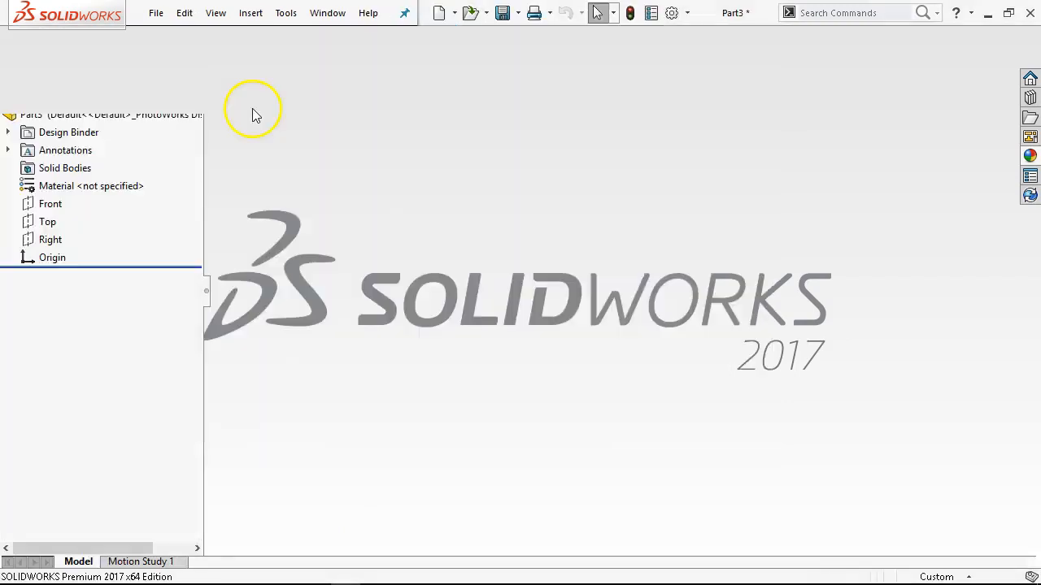
# Start a sketch on the Front plane and review the P1-10 outline in the PDF.
pyautogui.click(61, 273)
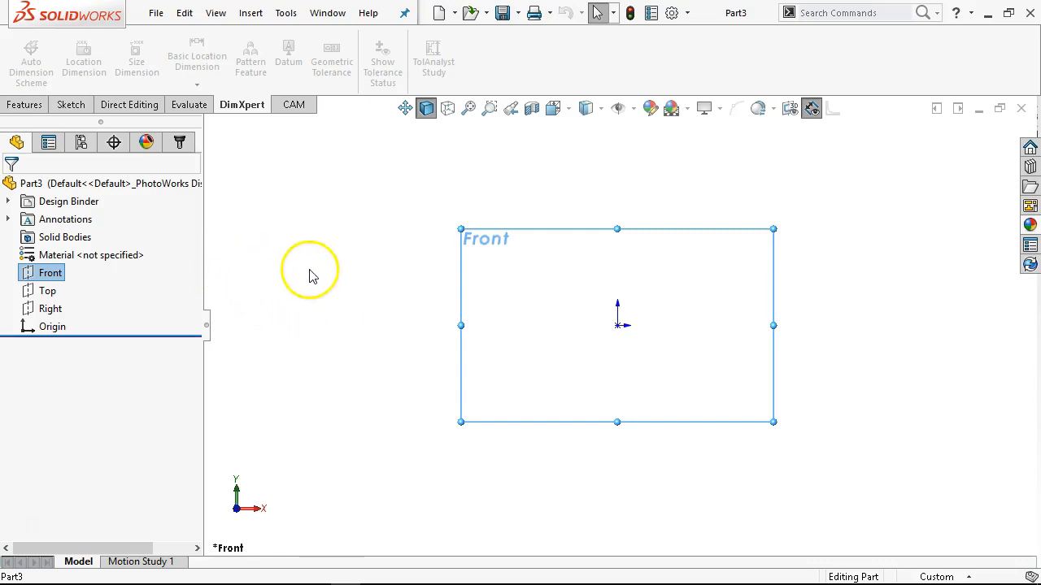
pyautogui.rightClick(59, 272)
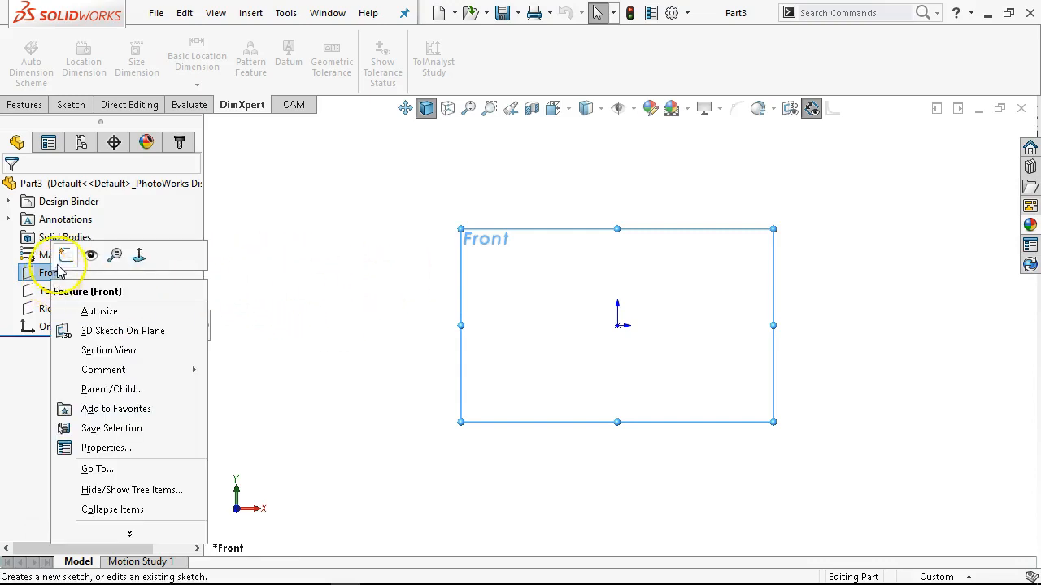
pyautogui.click(64, 256)
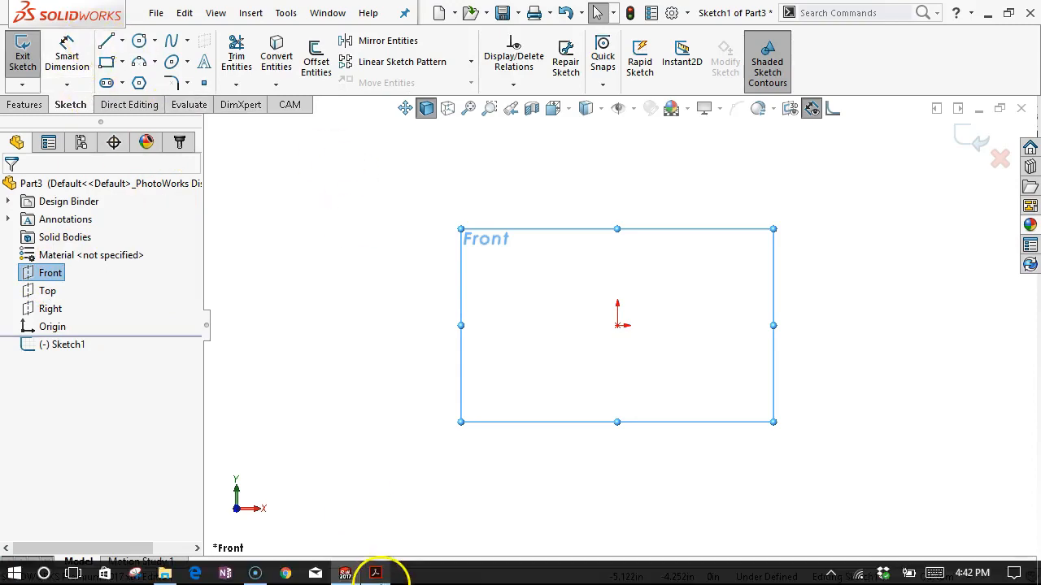
pyautogui.click(376, 573)
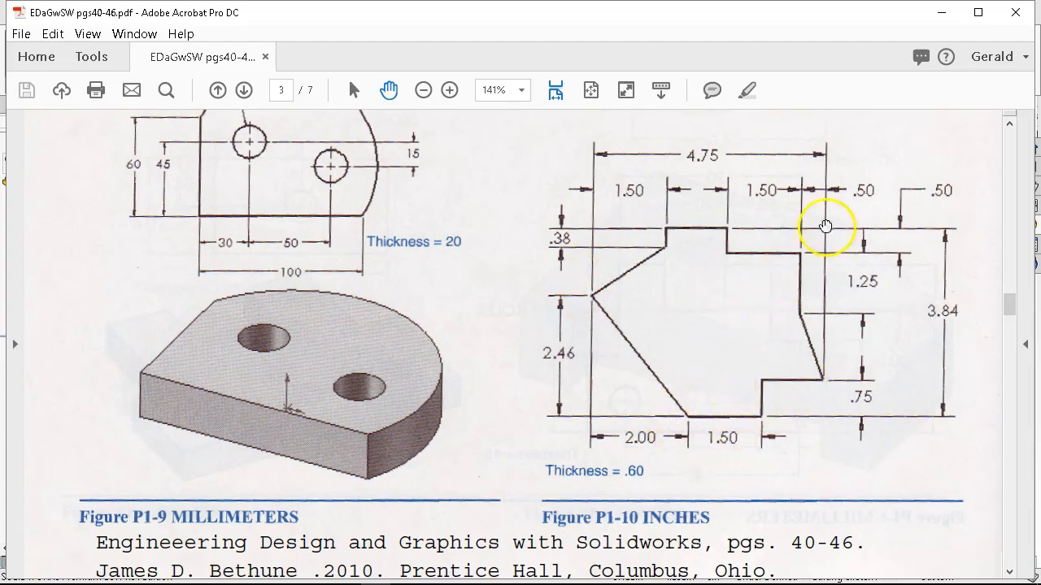
pyautogui.click(941, 12)
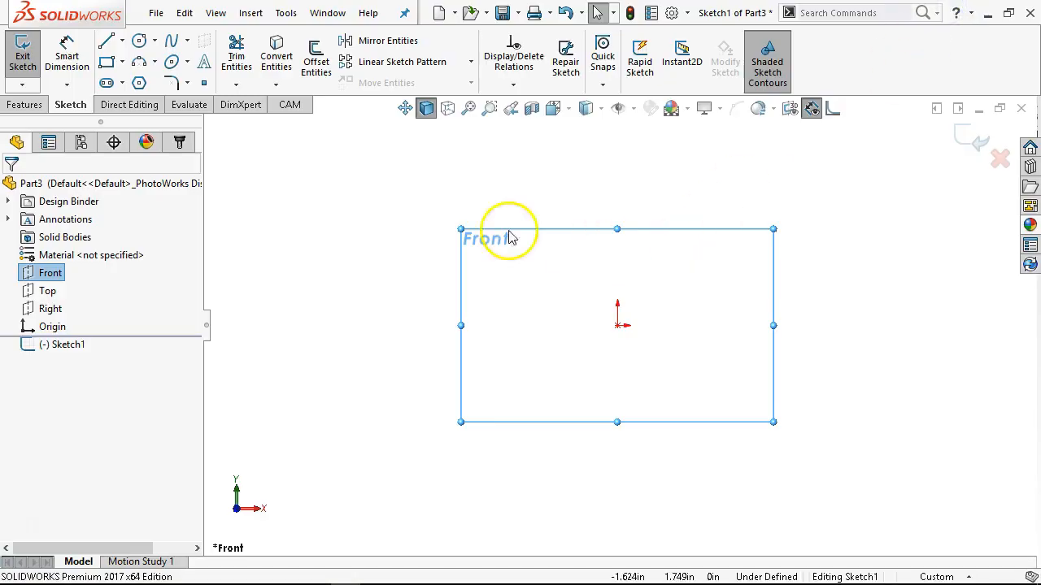
# Sketch connected lines from the origin: sloped up, vertical, horizontal, slanted down about 1.59 in, horizontal about 1.82 in, and slanted down about 0.93 in.
pyautogui.click(106, 41)
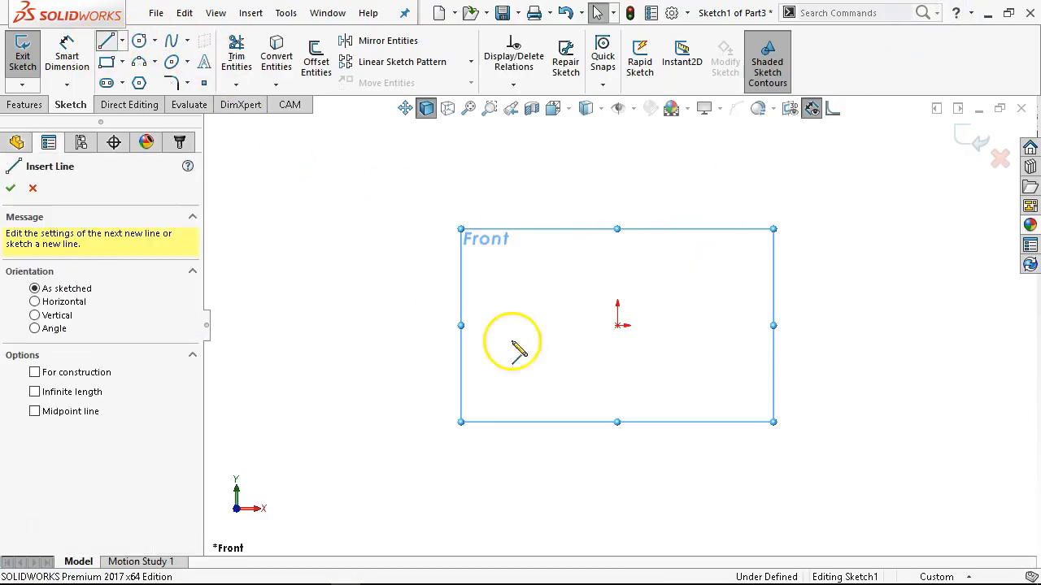
pyautogui.click(619, 326)
pyautogui.click(741, 279)
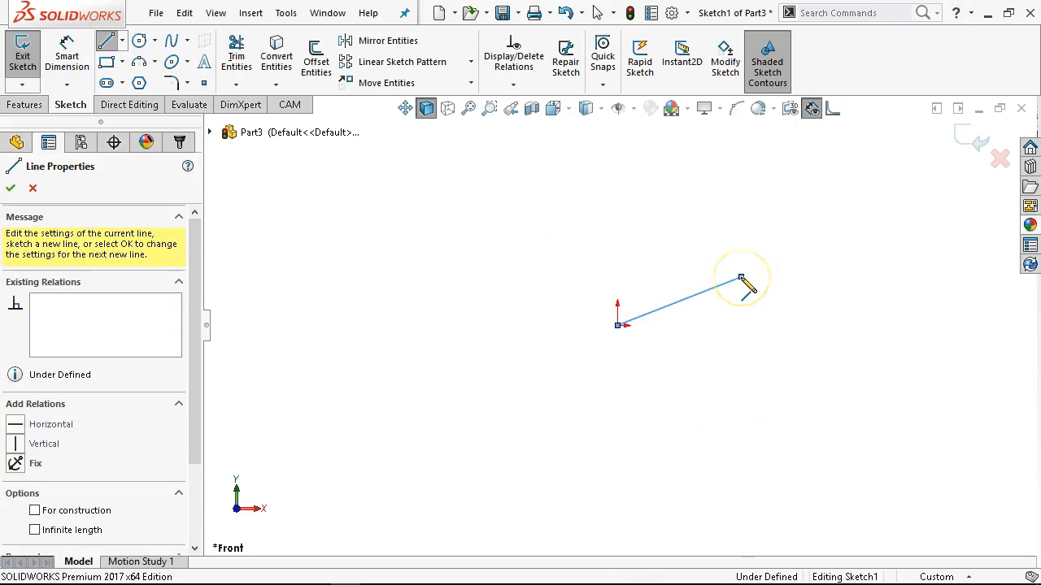
pyautogui.click(741, 235)
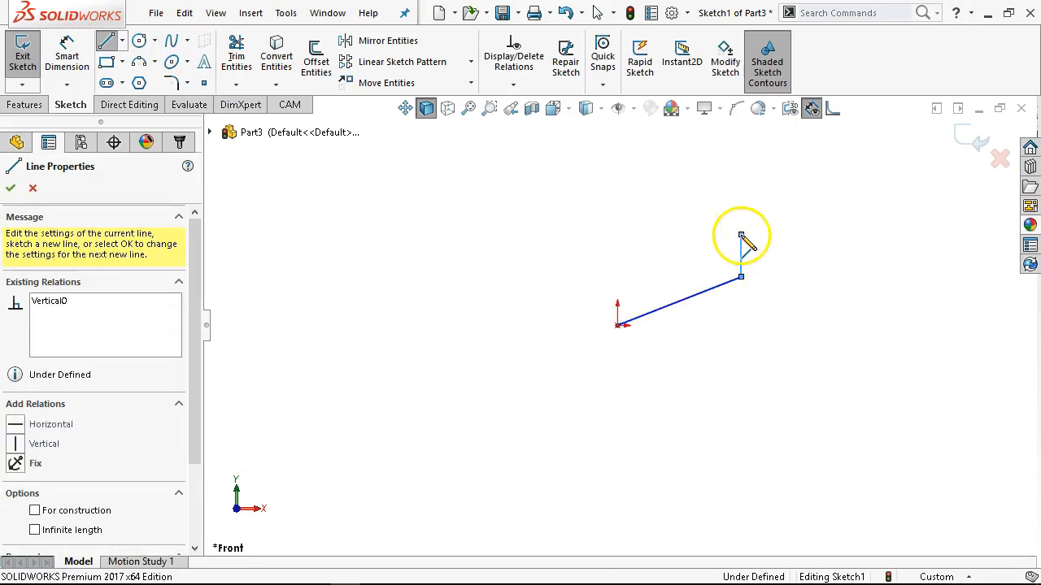
pyautogui.click(829, 235)
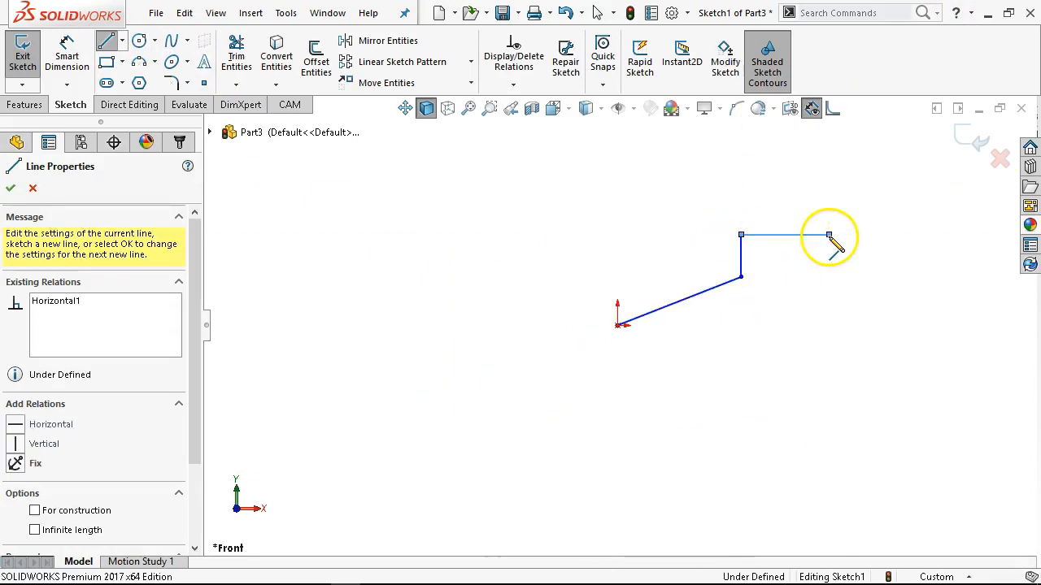
pyautogui.click(812, 310)
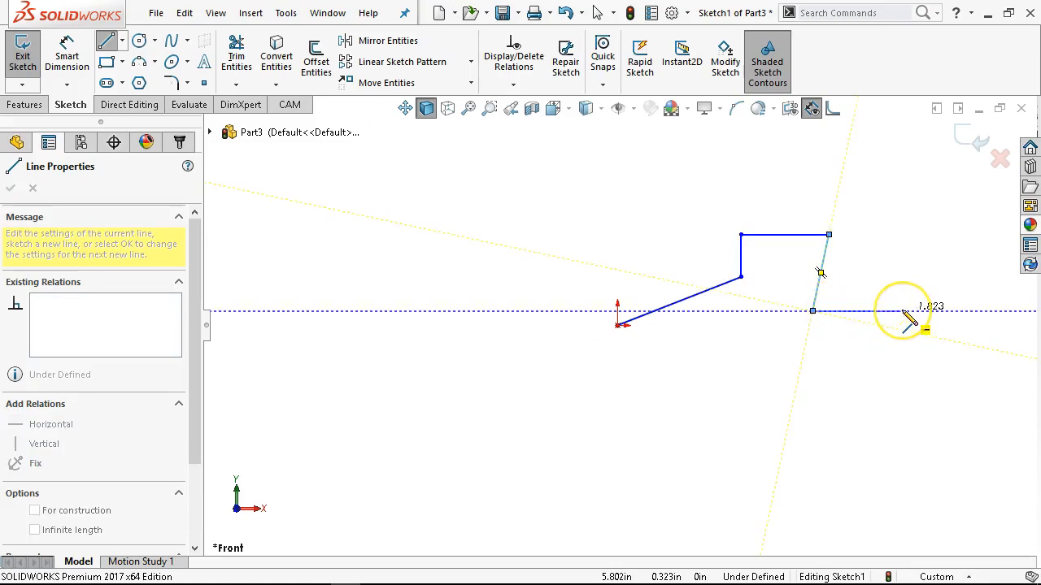
pyautogui.click(902, 311)
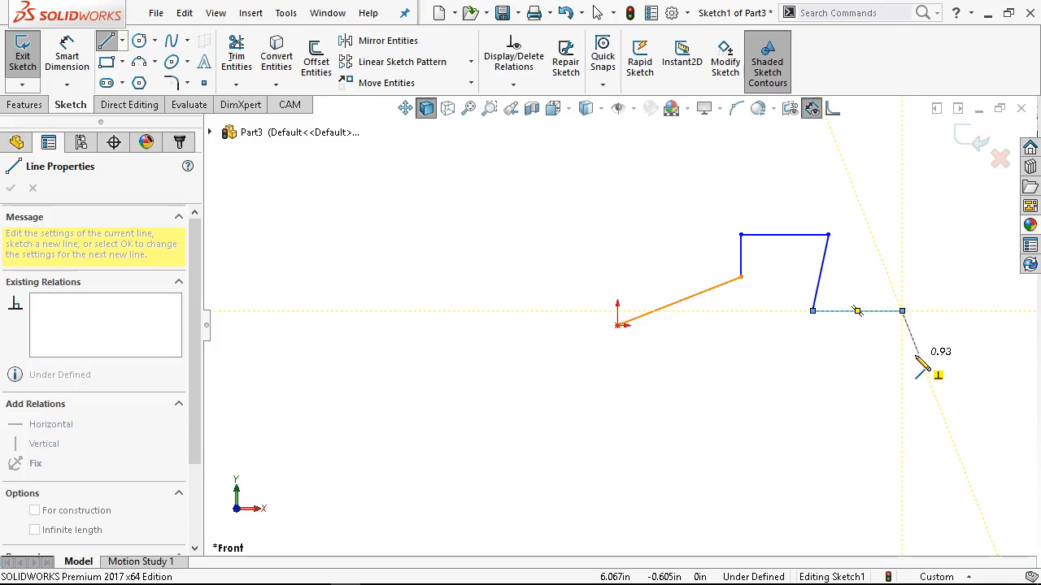
pyautogui.doubleClick(917, 355)
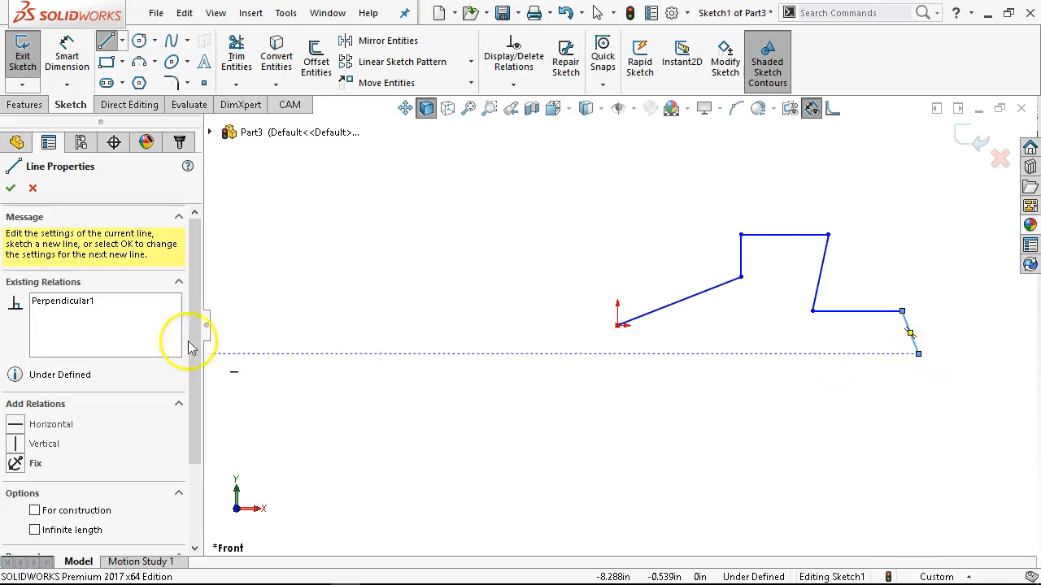
# Delete the perpendicular relation between the short slanted end segment and the sloped line from the origin.
pyautogui.rightClick(55, 304)
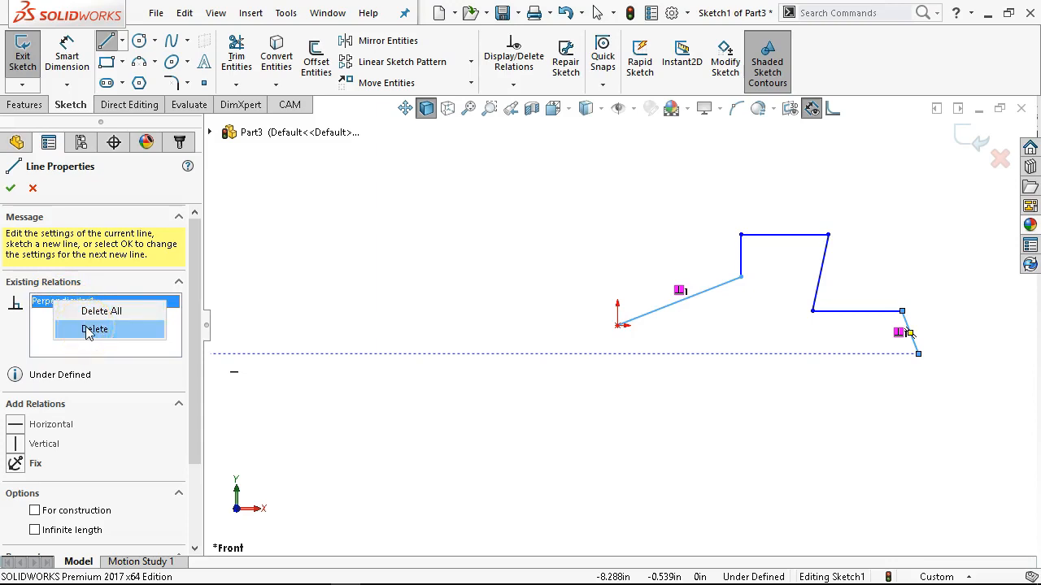
pyautogui.click(808, 411)
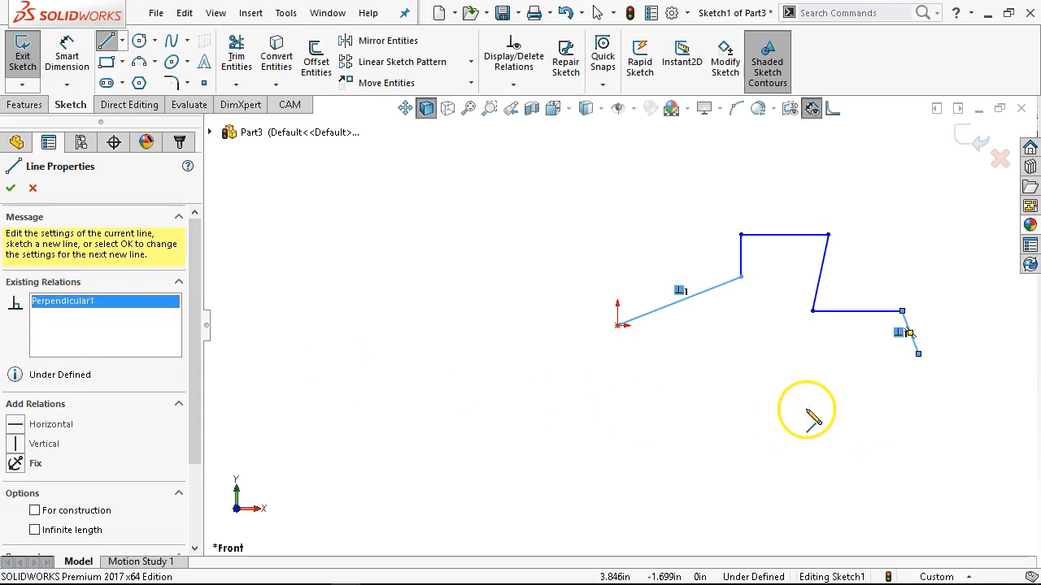
pyautogui.press('Escape')
pyautogui.click(916, 343)
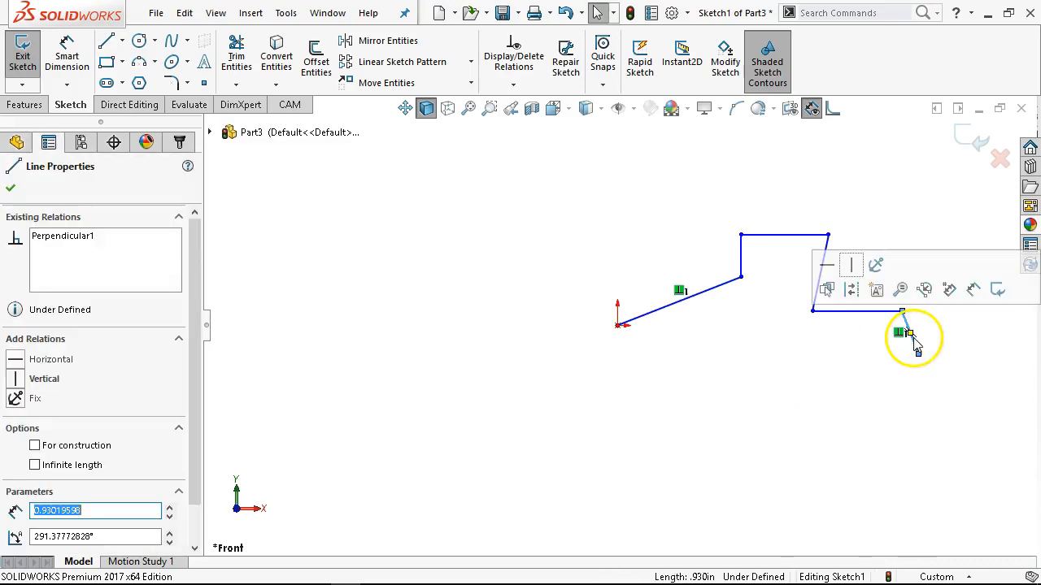
pyautogui.click(878, 379)
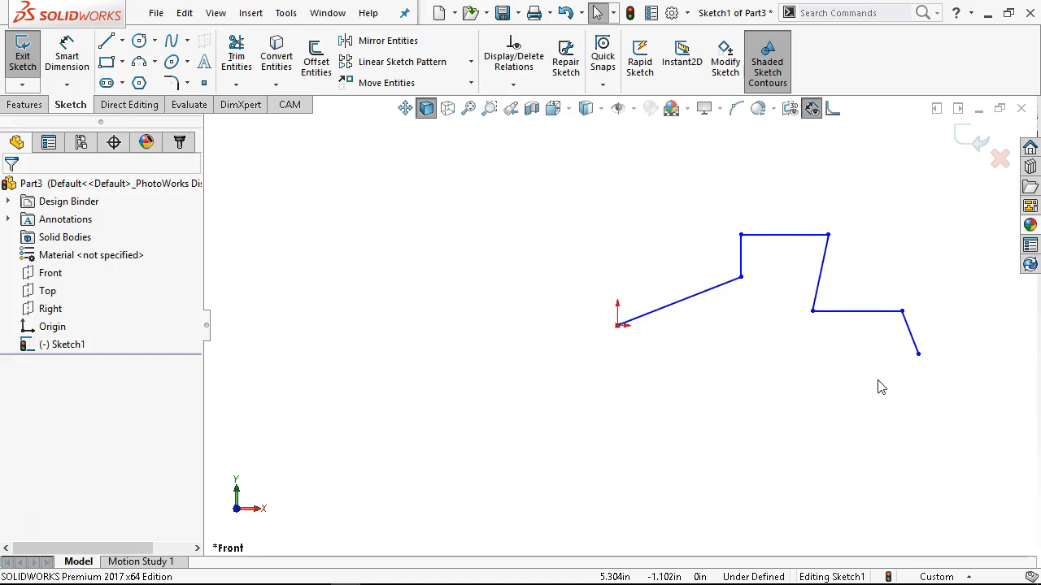
# Make the short end segment and the slanted segment below the top horizontal line vertical.
pyautogui.click(912, 343)
pyautogui.click(851, 263)
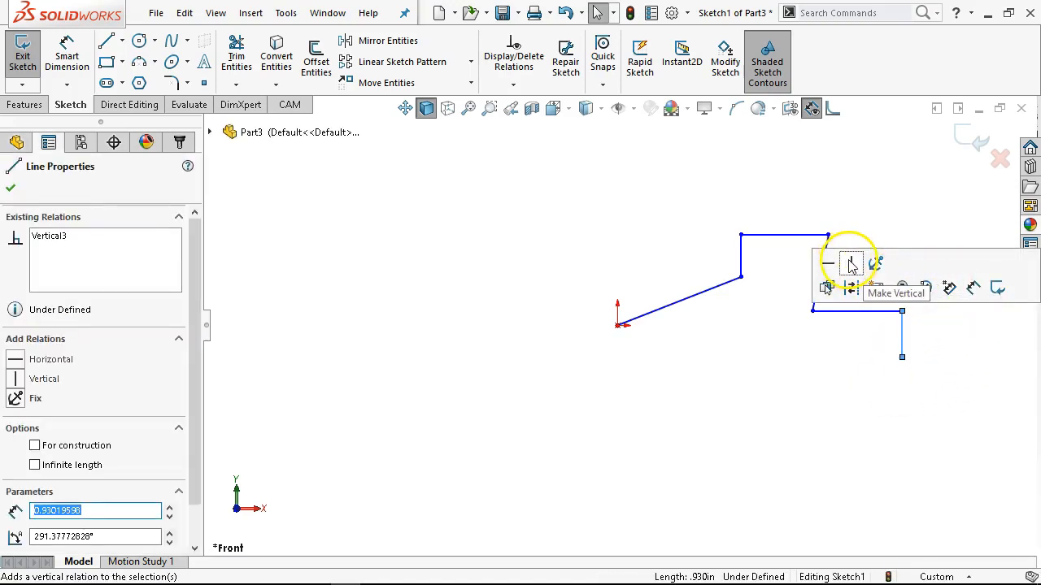
pyautogui.click(827, 246)
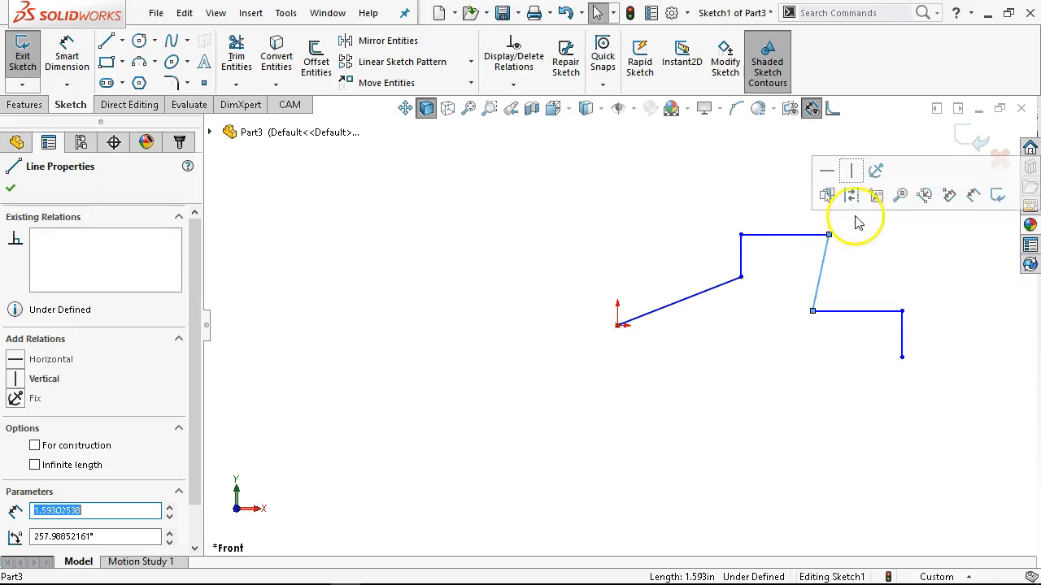
pyautogui.click(853, 171)
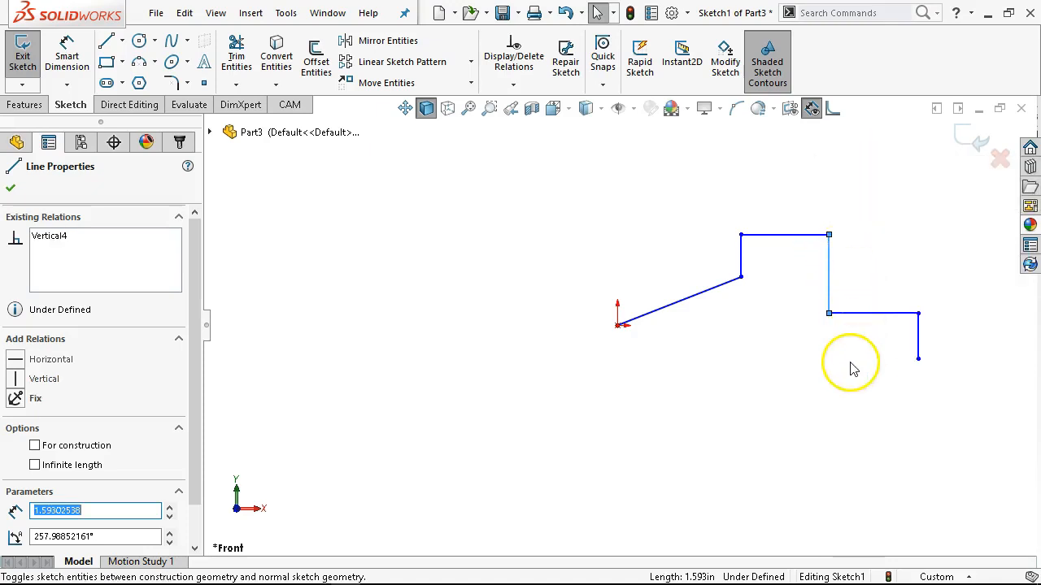
# Continue the outline from the open lower end with a line slanting down-right about 1.64 in and a horizontal line leftward about 1.3 in.
pyautogui.click(106, 41)
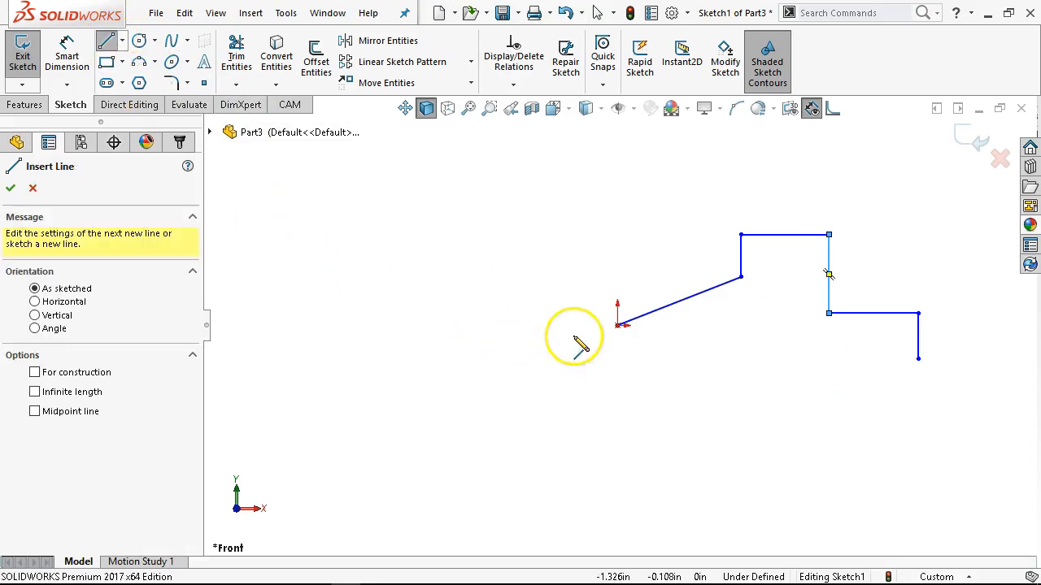
pyautogui.scroll(1, 935, 373)
pyautogui.scroll(-2, 941, 383)
pyautogui.click(832, 334)
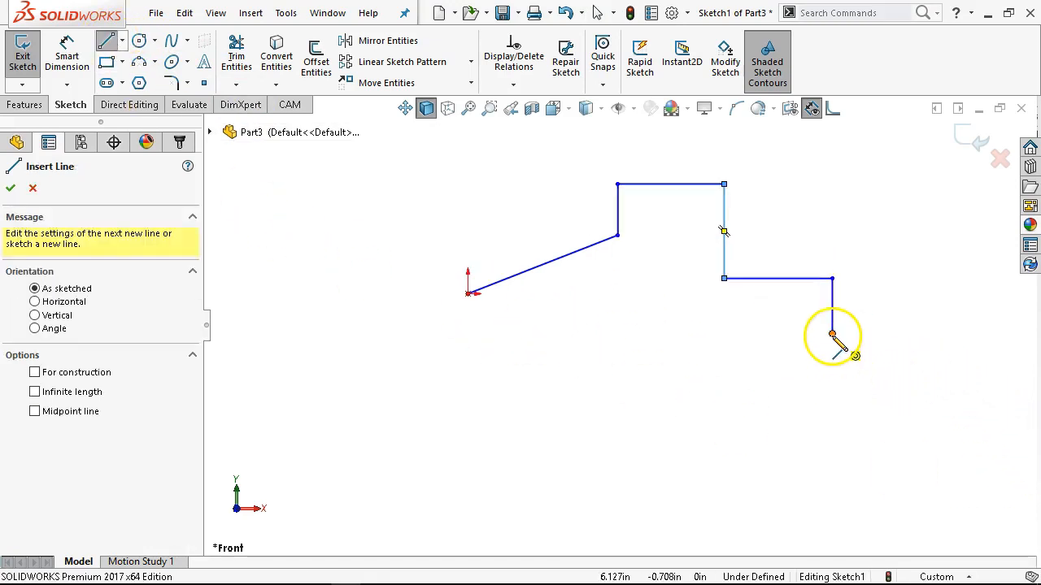
pyautogui.click(867, 425)
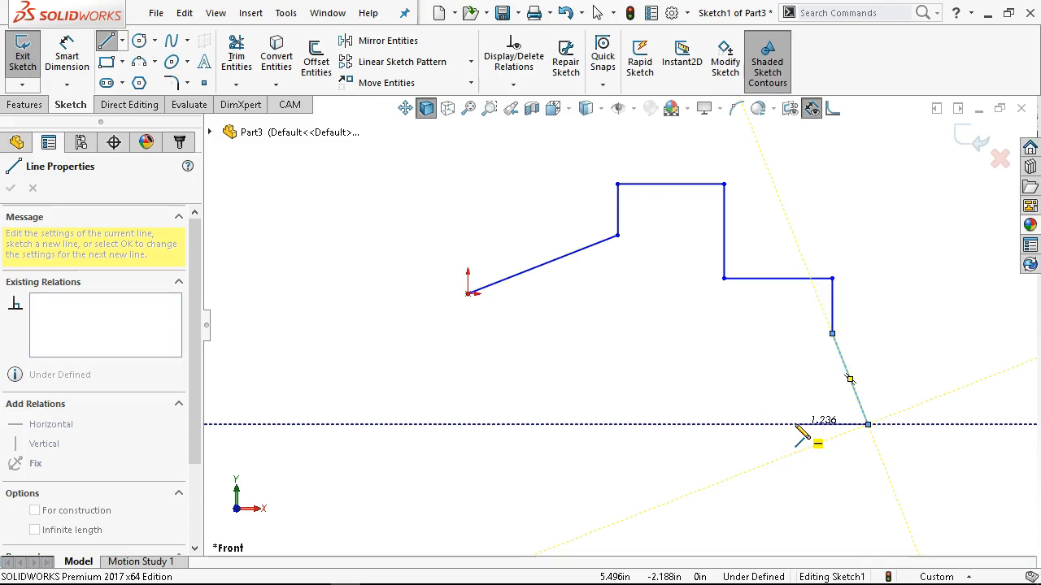
pyautogui.click(790, 424)
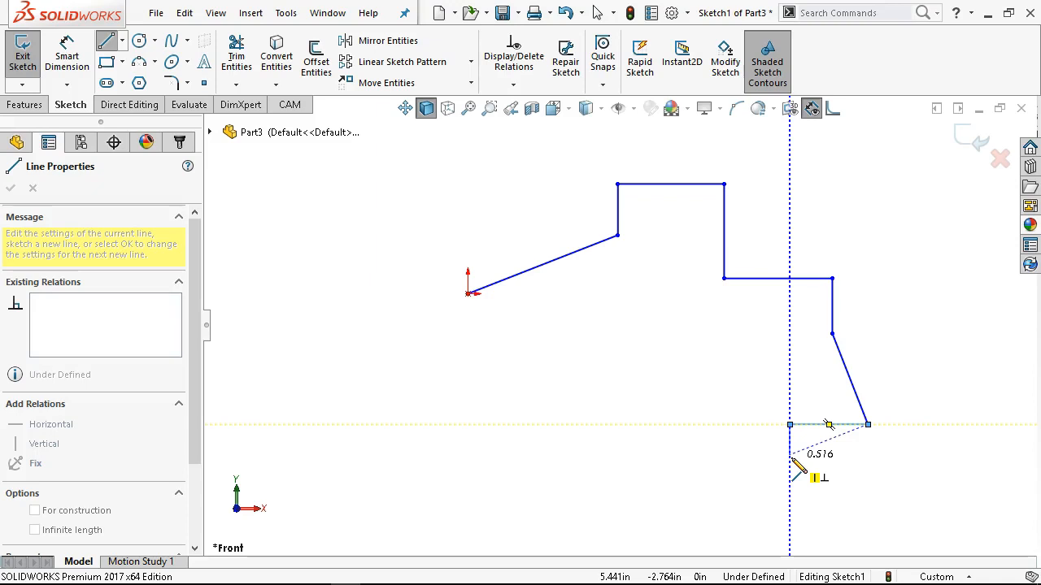
# Add a vertical line down about 0.52 in and a horizontal line leftward about 3.37 in, and close the outline with a slanted line to the origin.
pyautogui.click(789, 453)
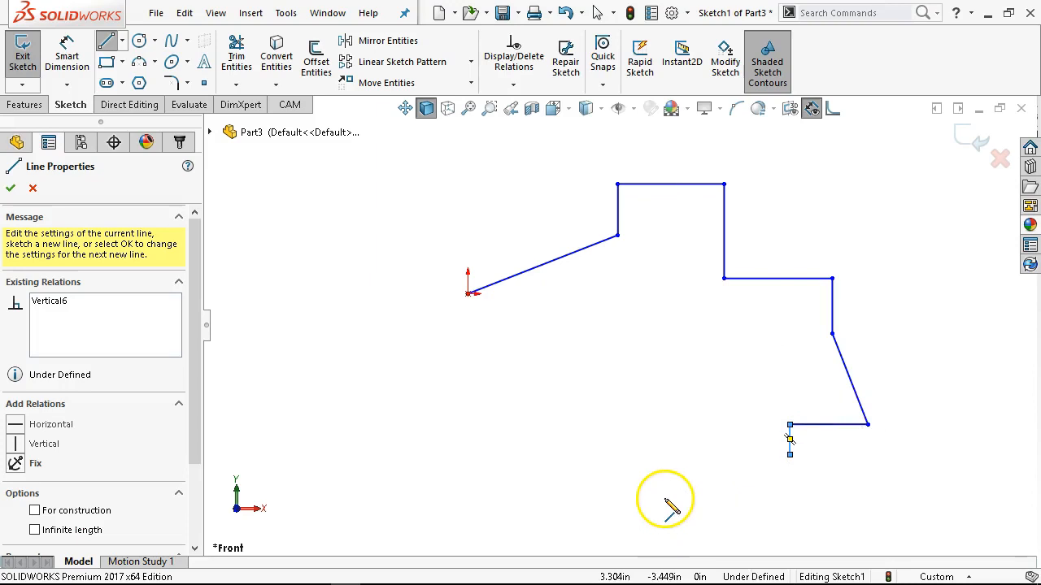
pyautogui.click(790, 454)
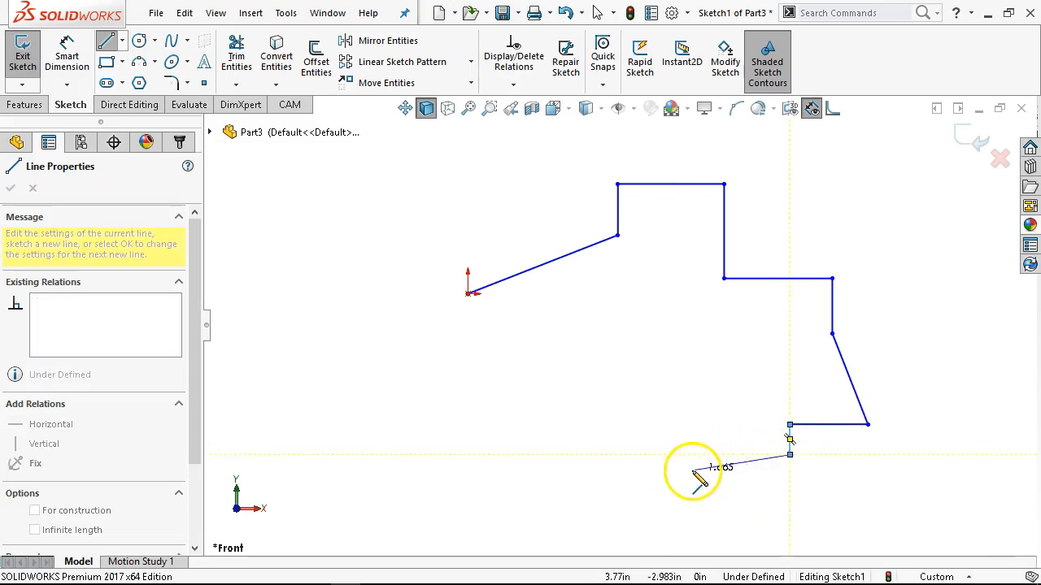
pyautogui.click(591, 453)
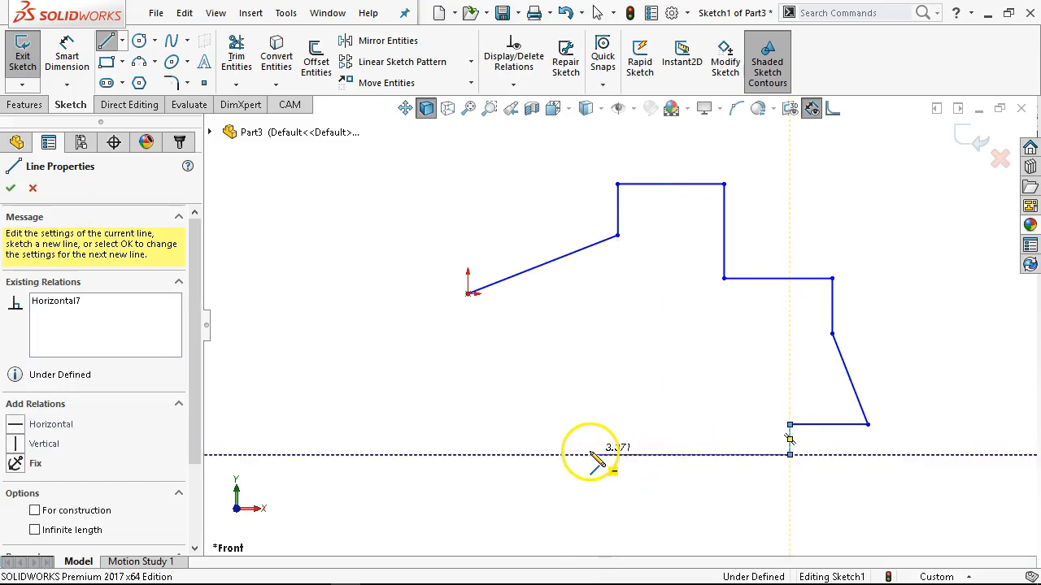
pyautogui.click(468, 293)
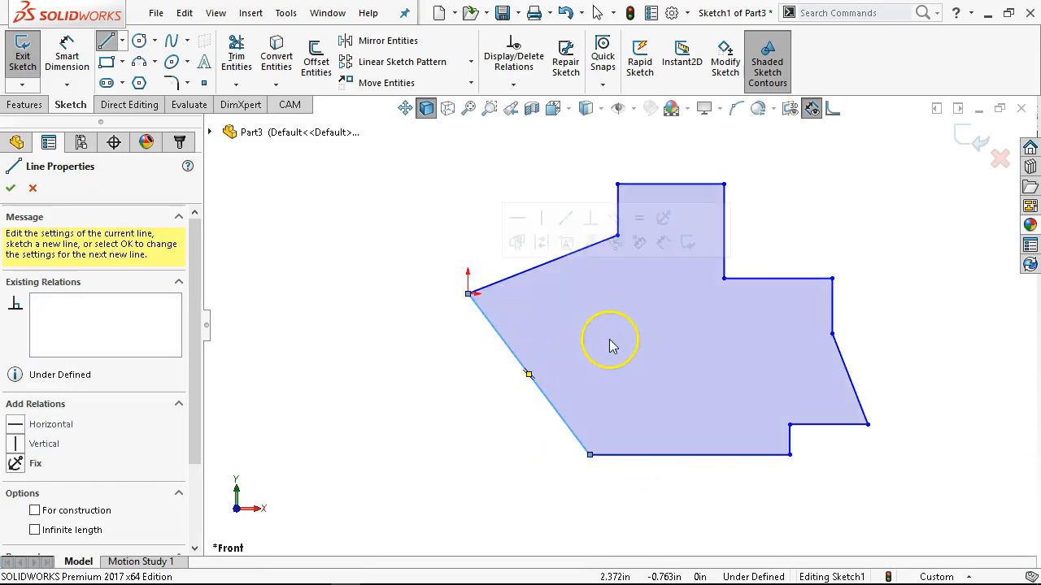
pyautogui.rightClick(411, 228)
pyautogui.click(436, 235)
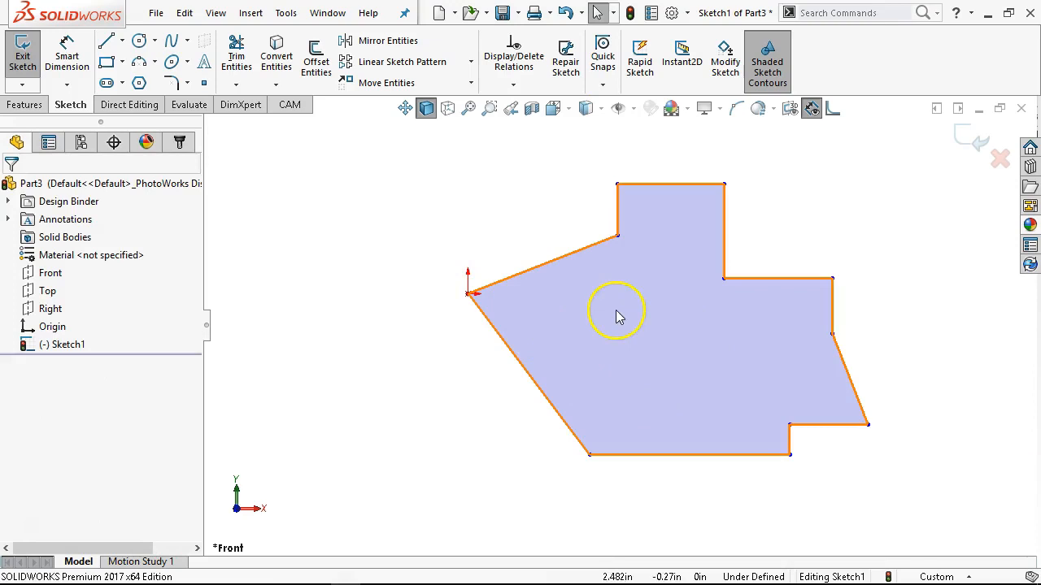
# Turn off shaded sketch contours and dimension the vertical height of the slanted line below the origin as 2.46 in.
pyautogui.click(767, 61)
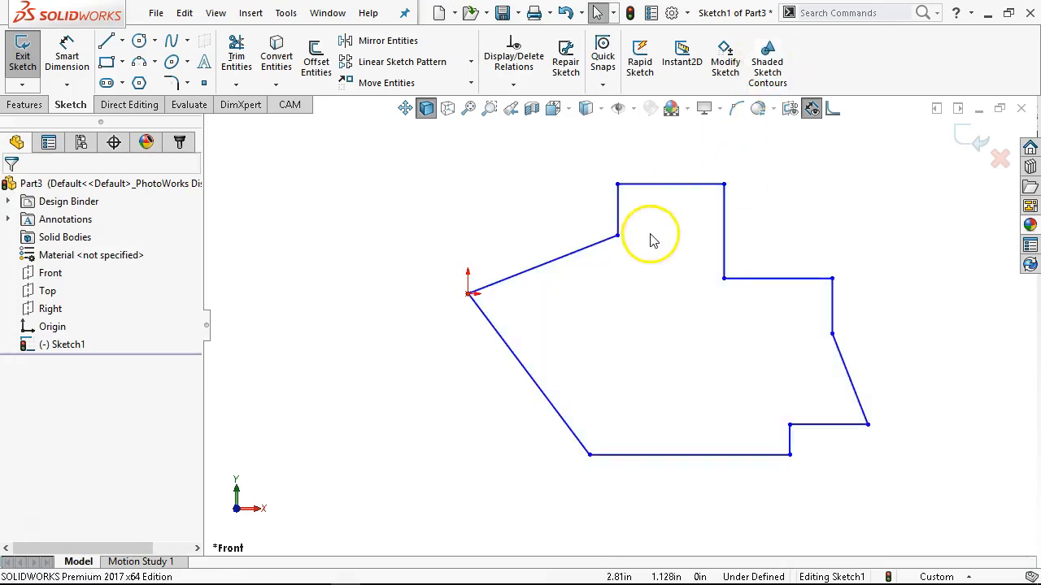
pyautogui.click(66, 57)
pyautogui.click(512, 364)
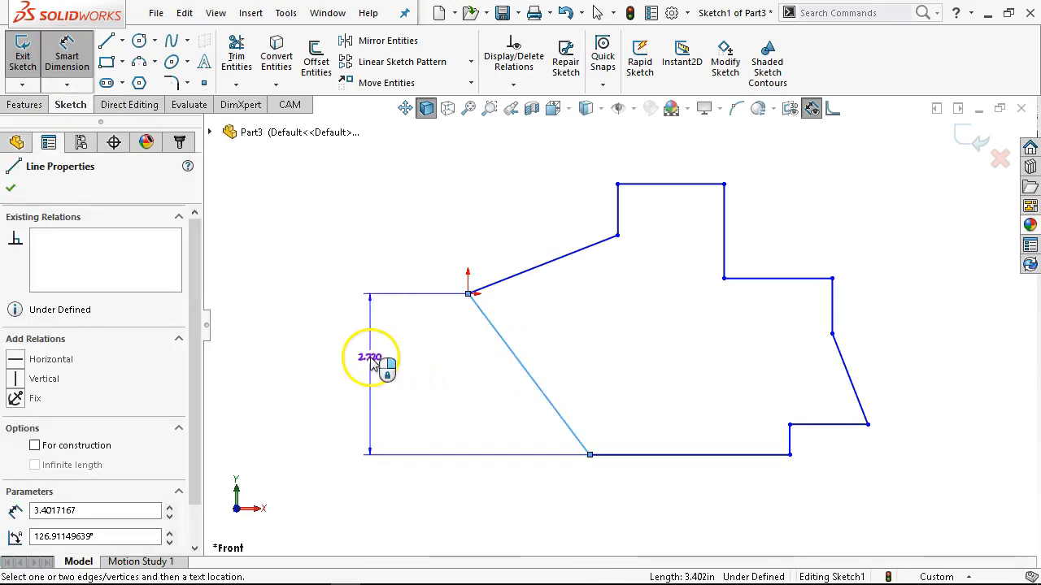
pyautogui.click(368, 367)
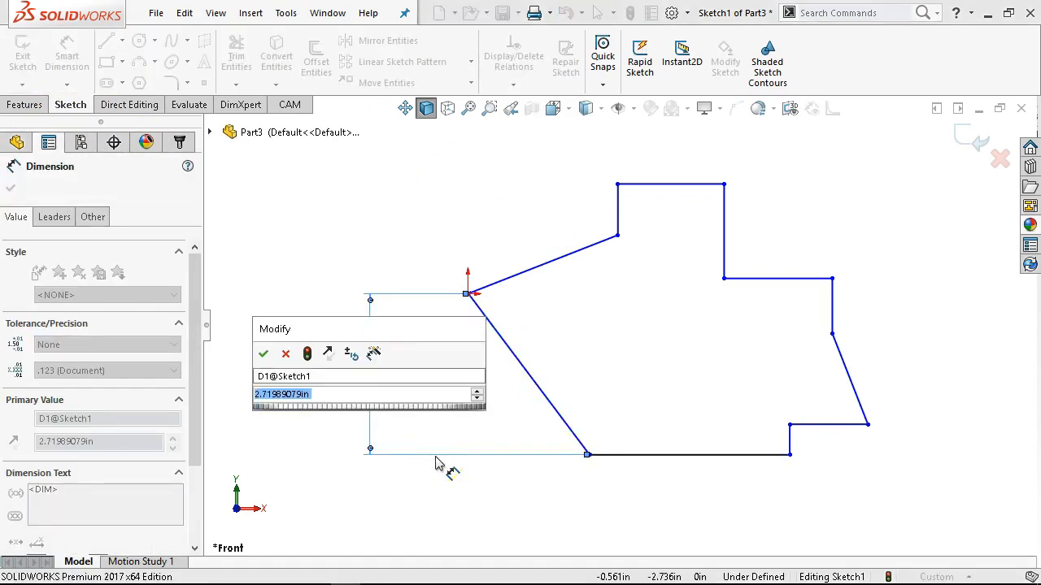
pyautogui.write('2.46')
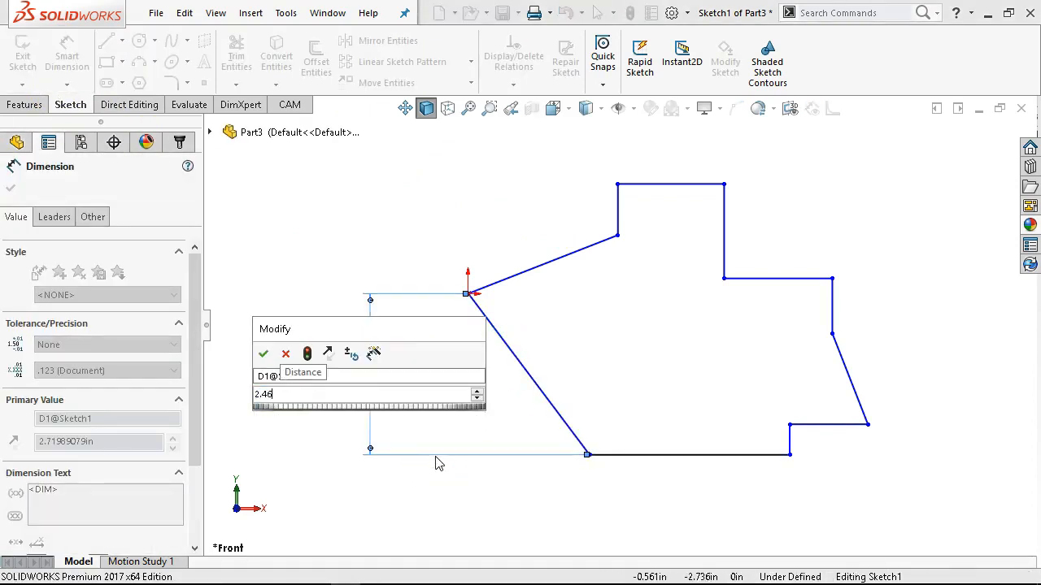
pyautogui.press('Return')
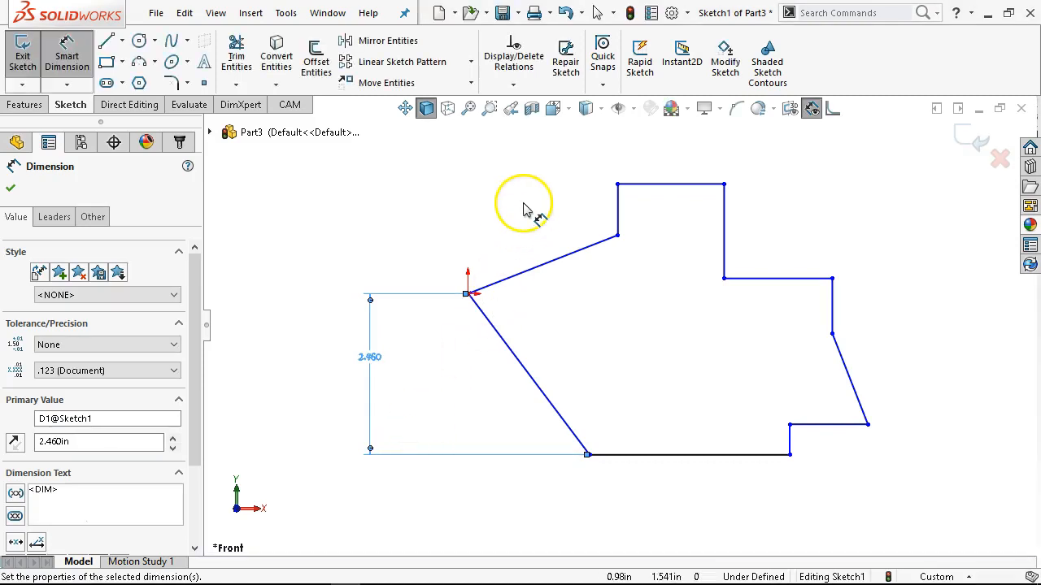
# Dimension the short vertical line above the sloped line from the origin as 0.38 in.
pyautogui.click(620, 208)
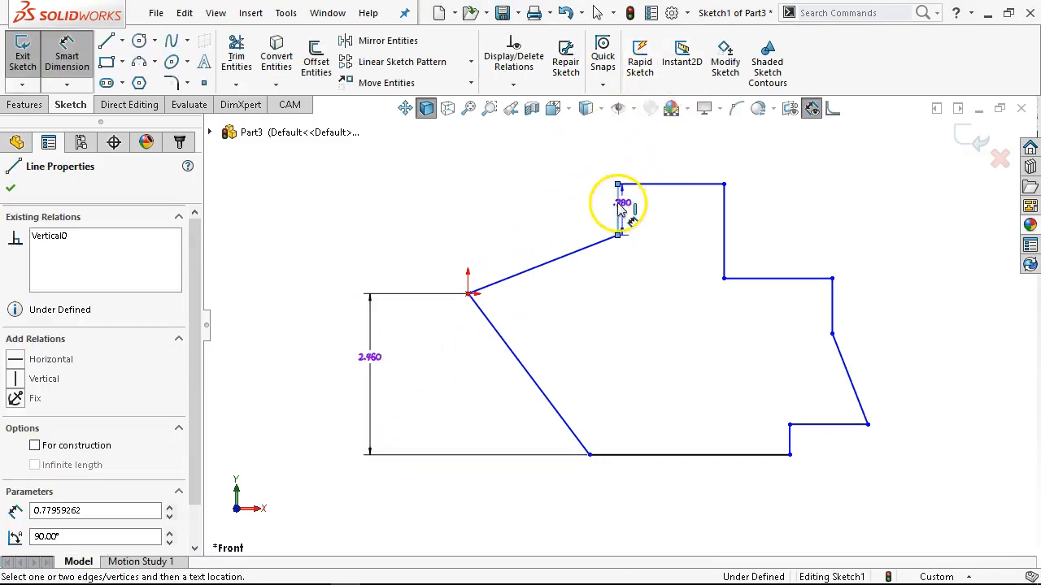
pyautogui.click(379, 222)
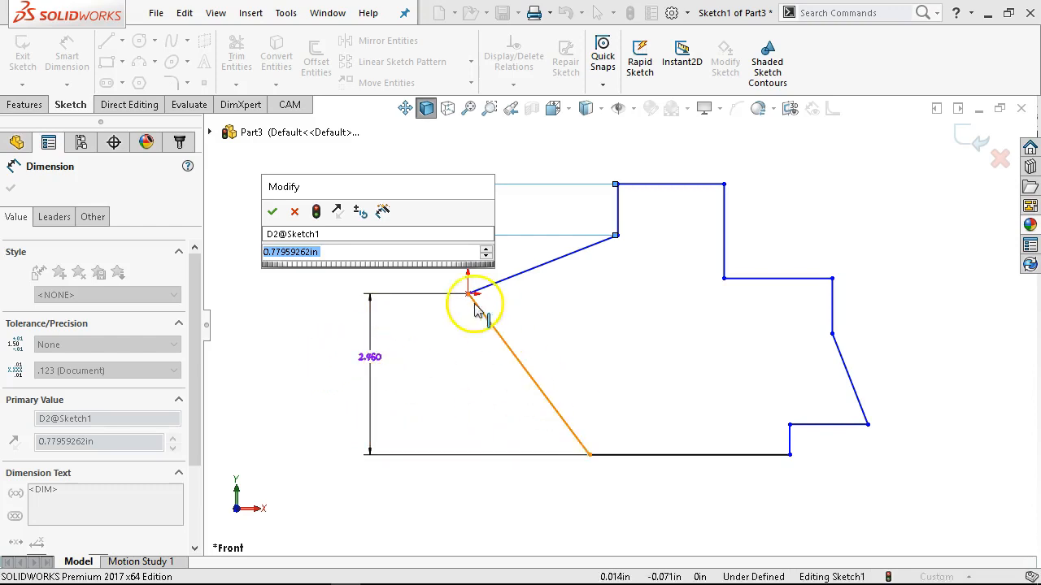
pyautogui.write('.')
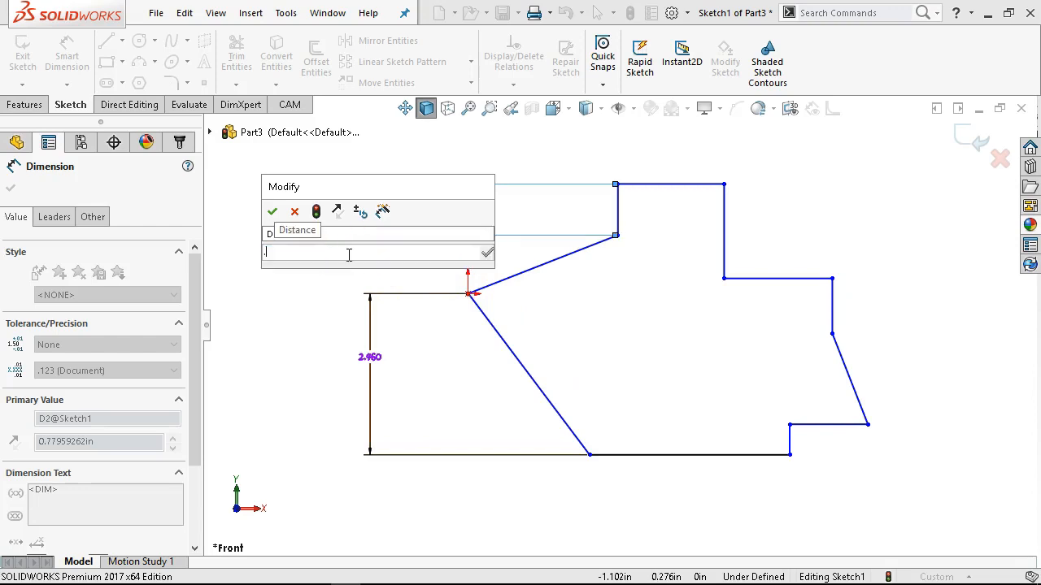
pyautogui.write('38')
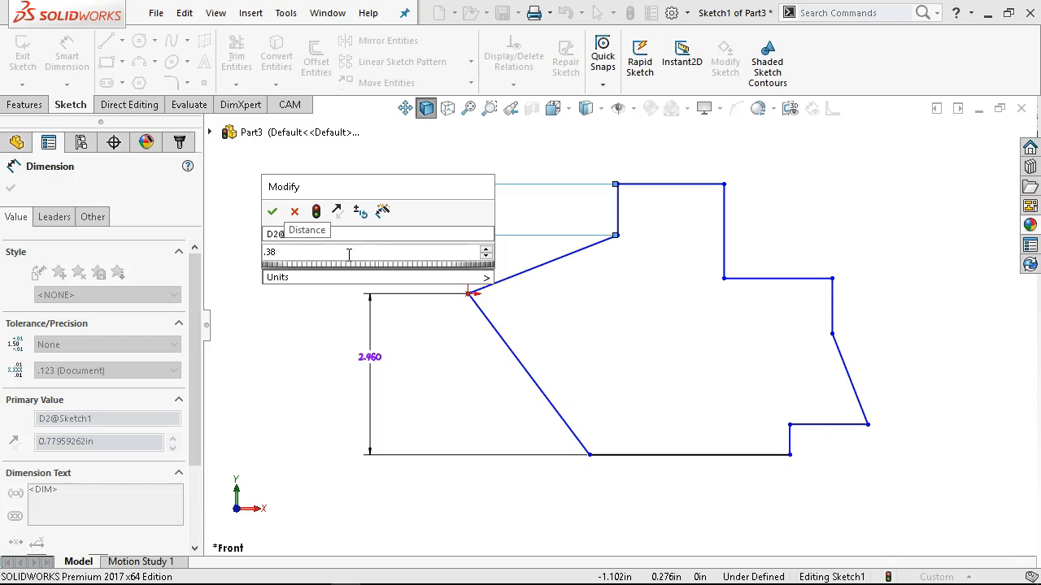
# Accept the 0.38 in dimension and dimension the horizontal extent of the slanted line below the origin as 2 in.
pyautogui.press('Return')
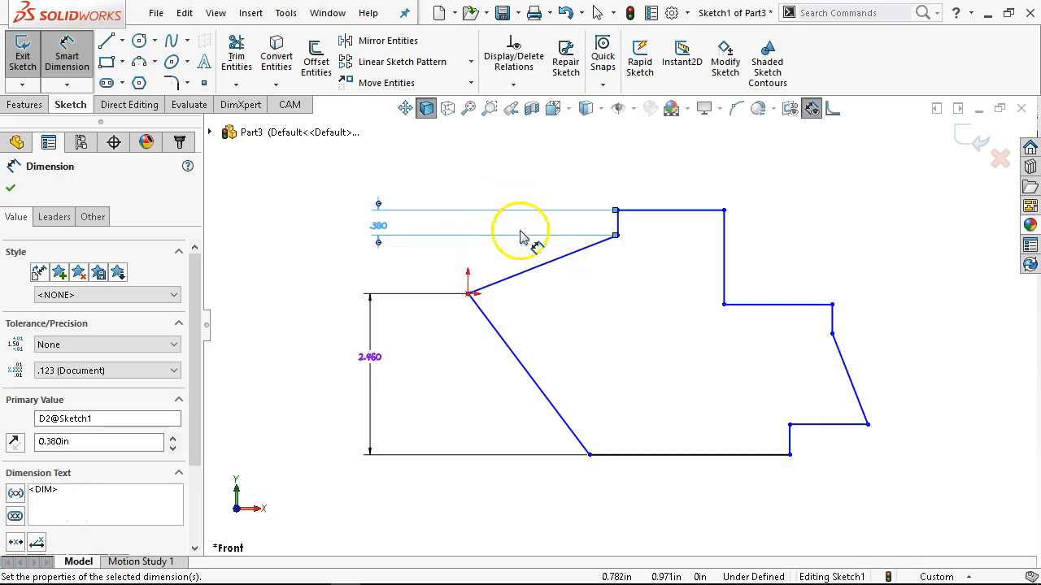
pyautogui.click(527, 367)
pyautogui.click(504, 524)
pyautogui.write('2')
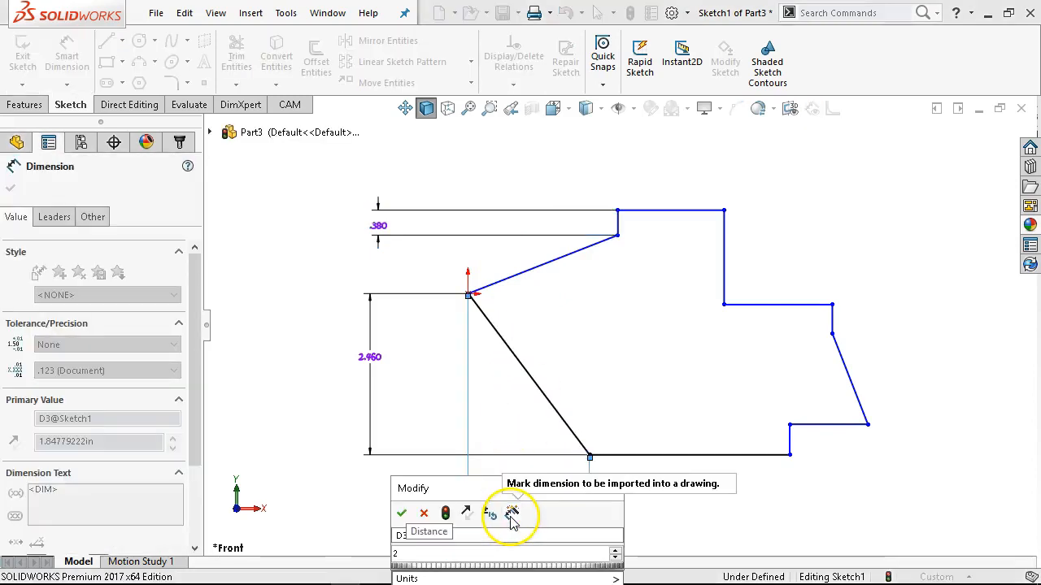
pyautogui.press('Return')
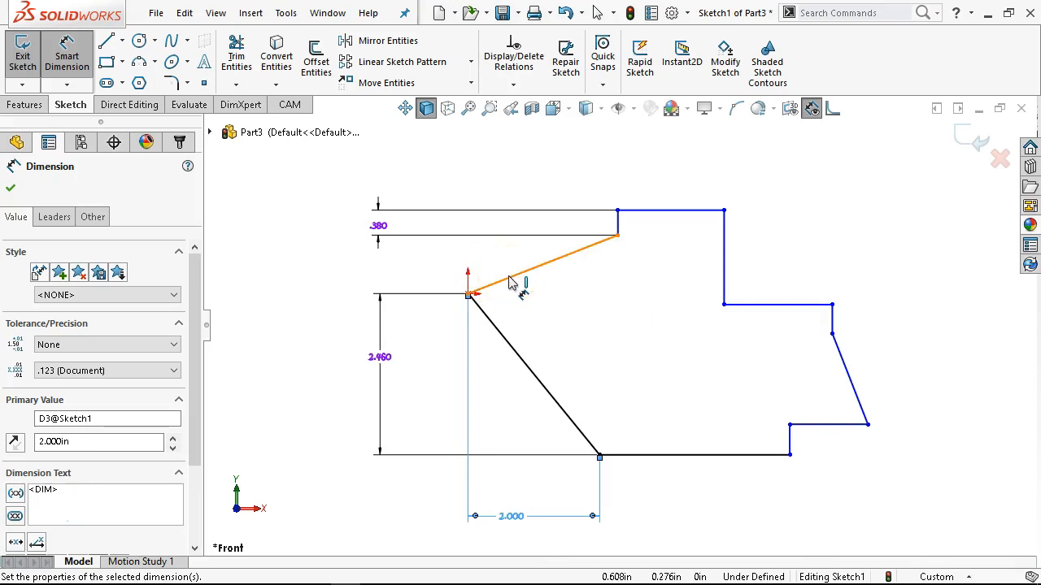
# Dimension the horizontal extent of the slanted line rising from the origin as 1.5 in.
pyautogui.click(517, 274)
pyautogui.click(520, 183)
pyautogui.write('15')
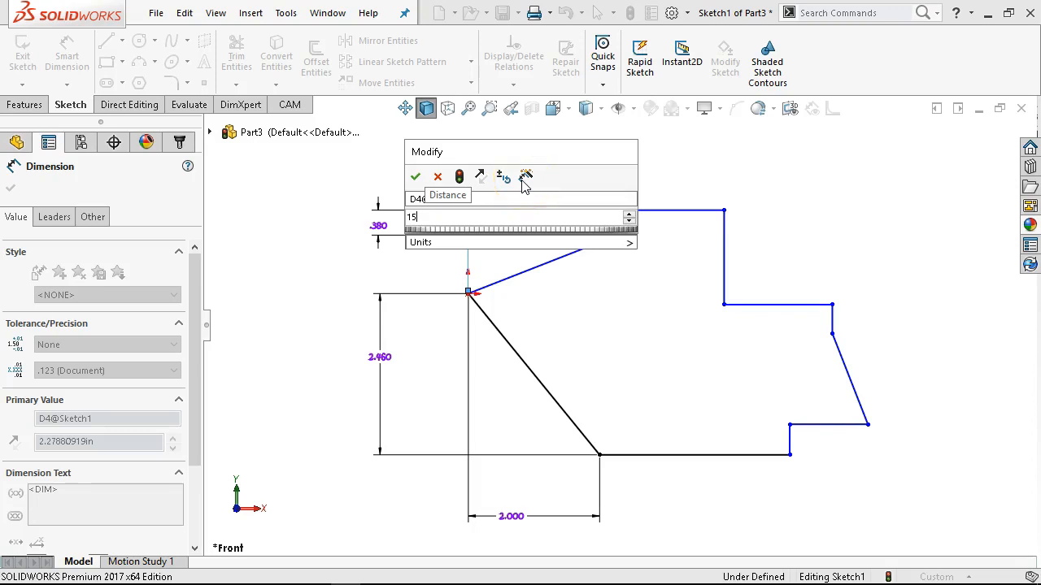
pyautogui.write('.')
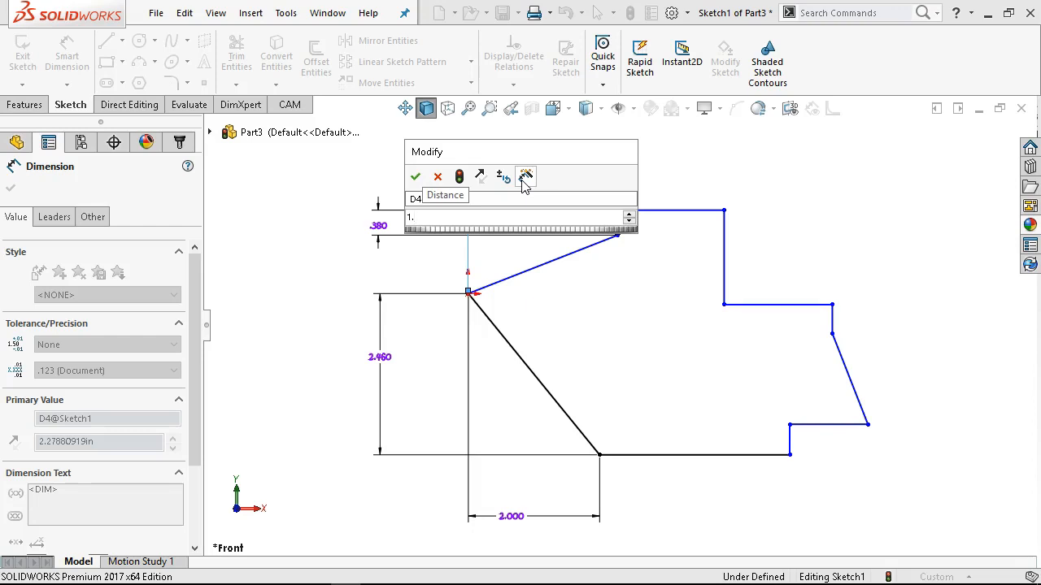
pyautogui.write('5')
pyautogui.press('Return')
pyautogui.click(478, 162)
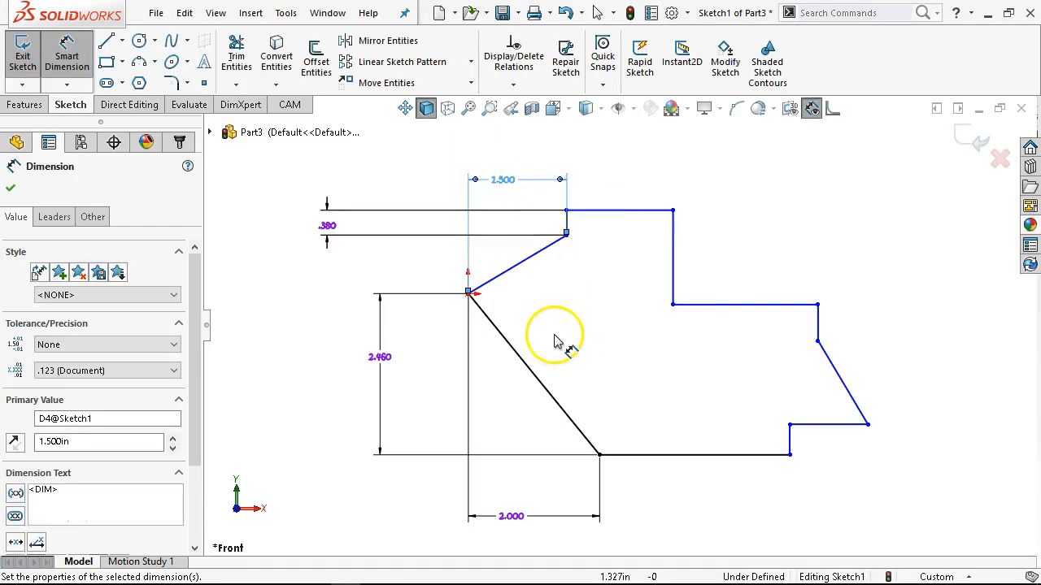
# Dimension the overall height between the outline's bottom and top horizontal lines as 3.84 in.
pyautogui.click(648, 456)
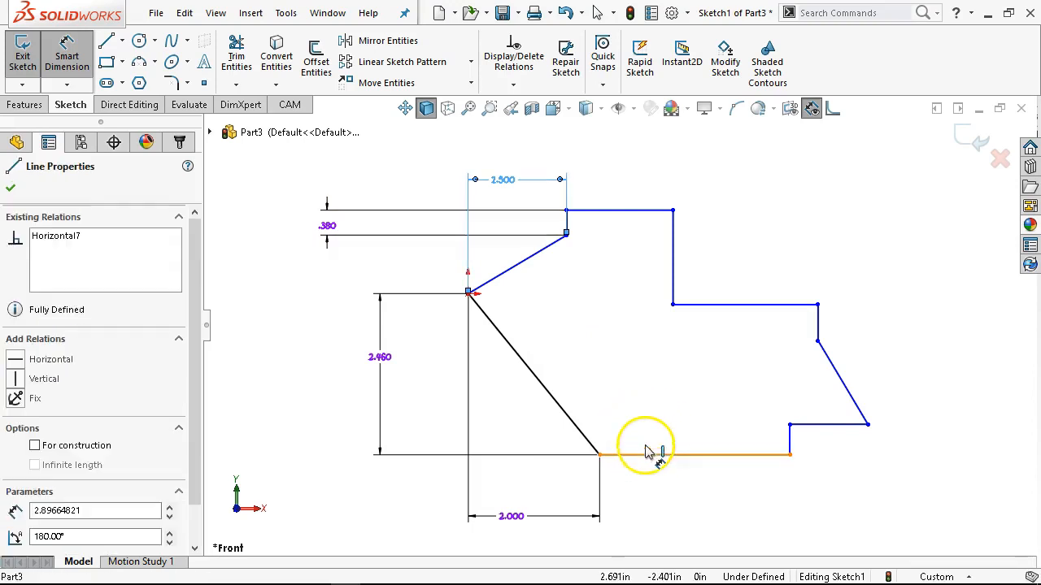
pyautogui.click(625, 214)
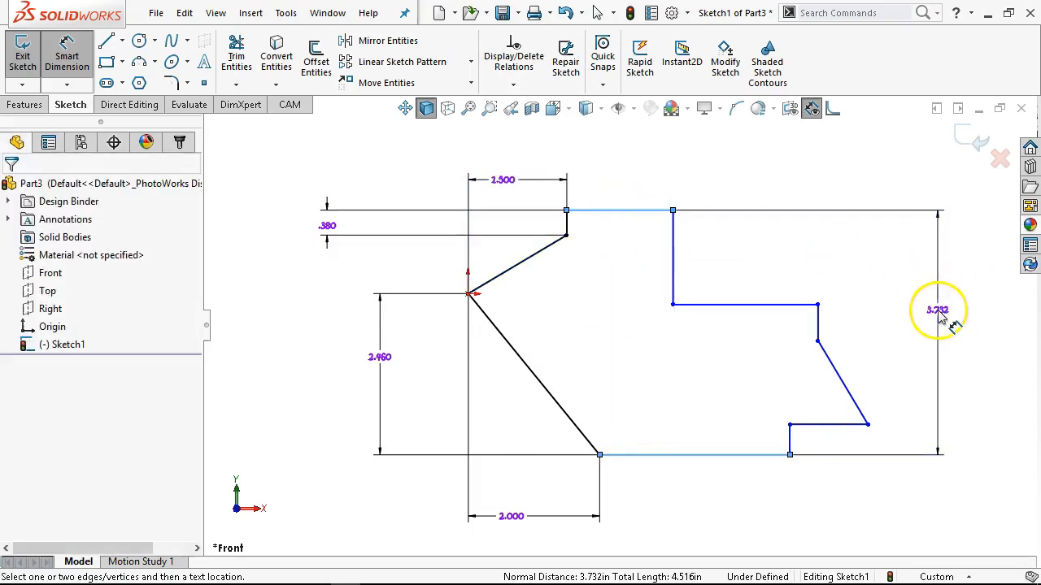
pyautogui.click(935, 312)
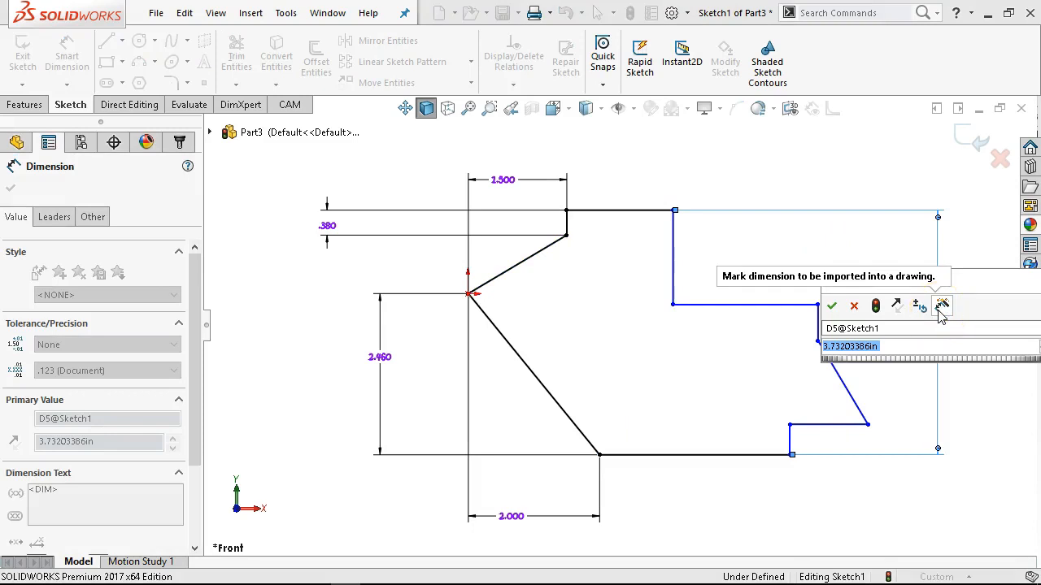
pyautogui.write('3.8')
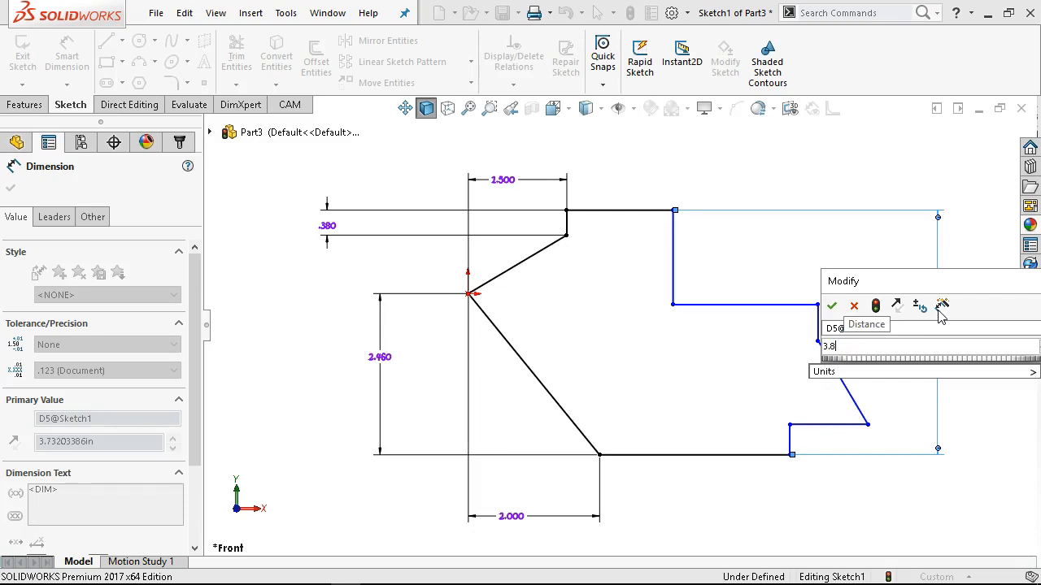
pyautogui.write('4')
pyautogui.press('Return')
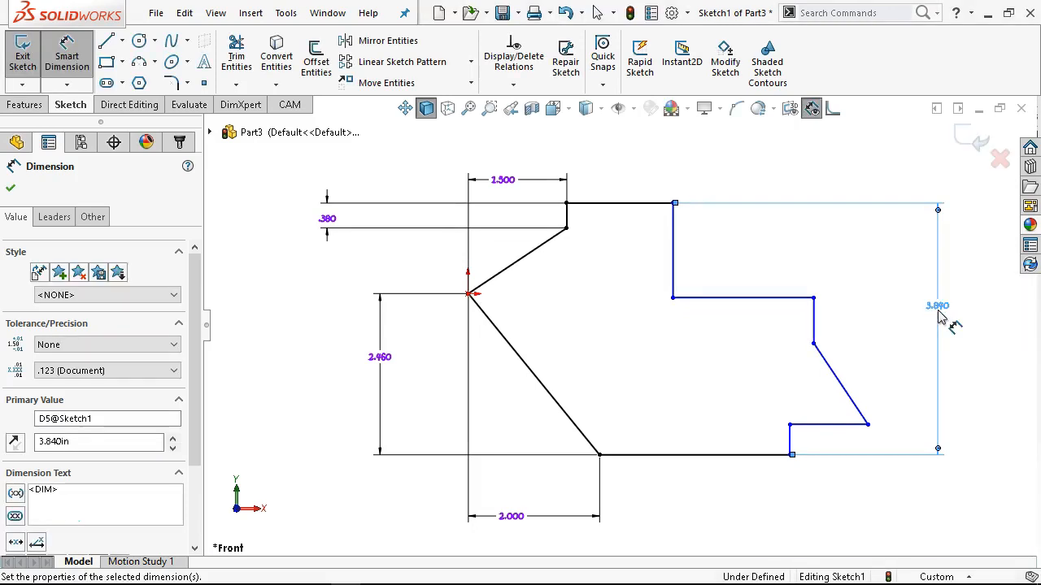
pyautogui.click(893, 329)
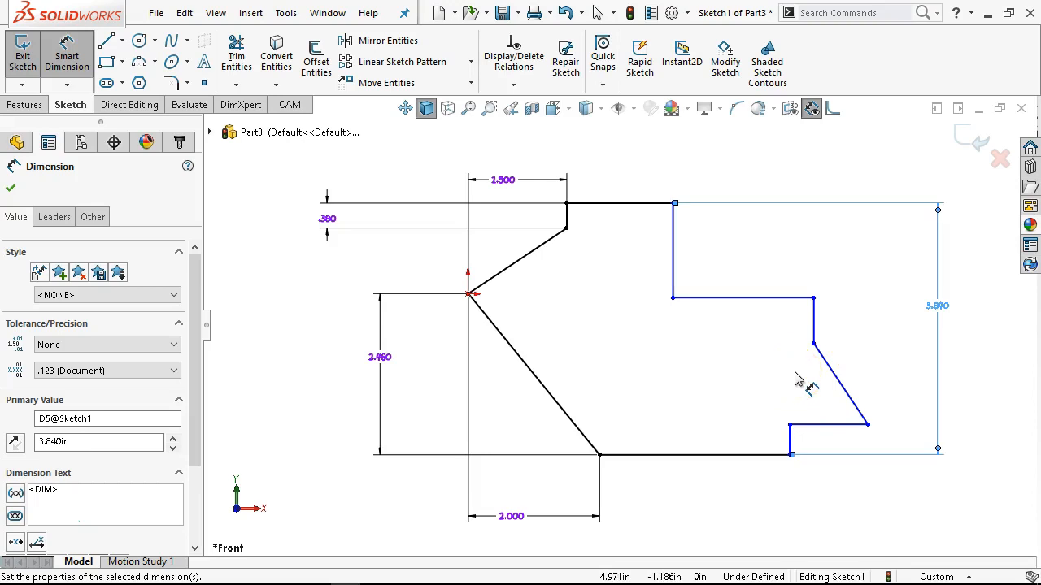
# Dimension the length of the horizontal ledge at the outline's upper right as 1.5 in.
pyautogui.click(738, 298)
pyautogui.click(729, 163)
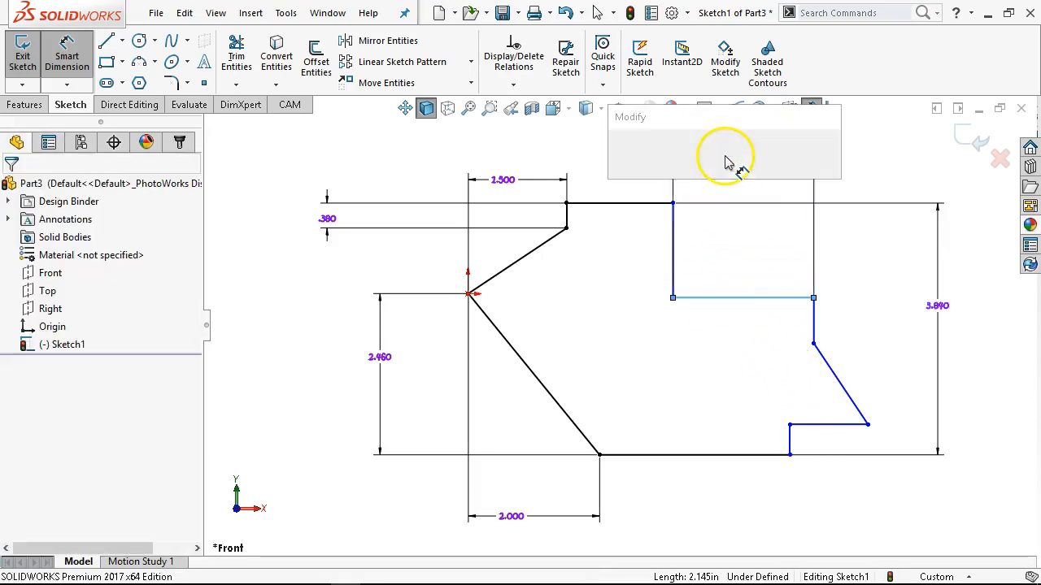
pyautogui.write('15')
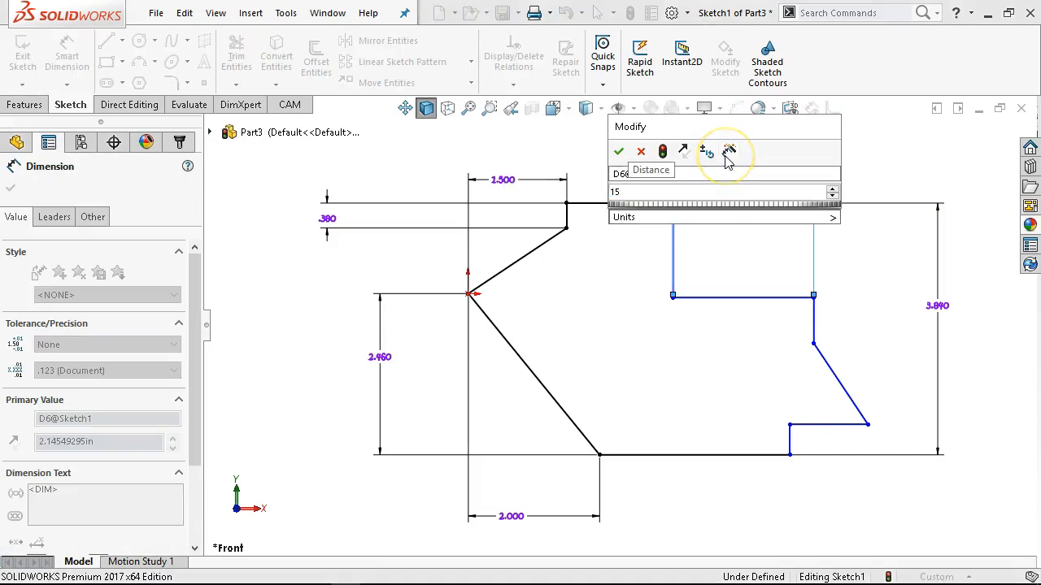
pyautogui.press('Return')
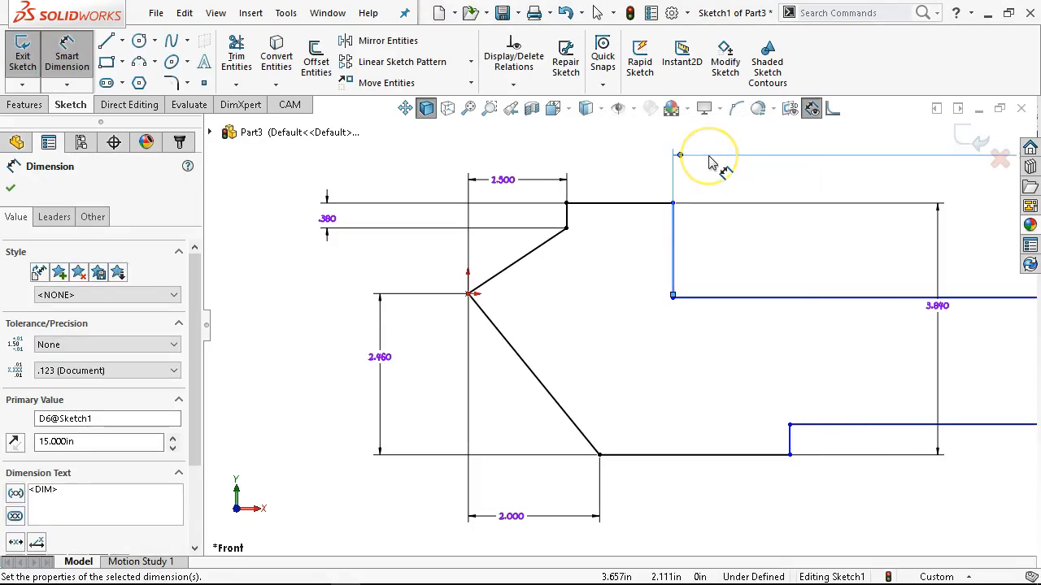
pyautogui.hotkey('ctrl', 'z')
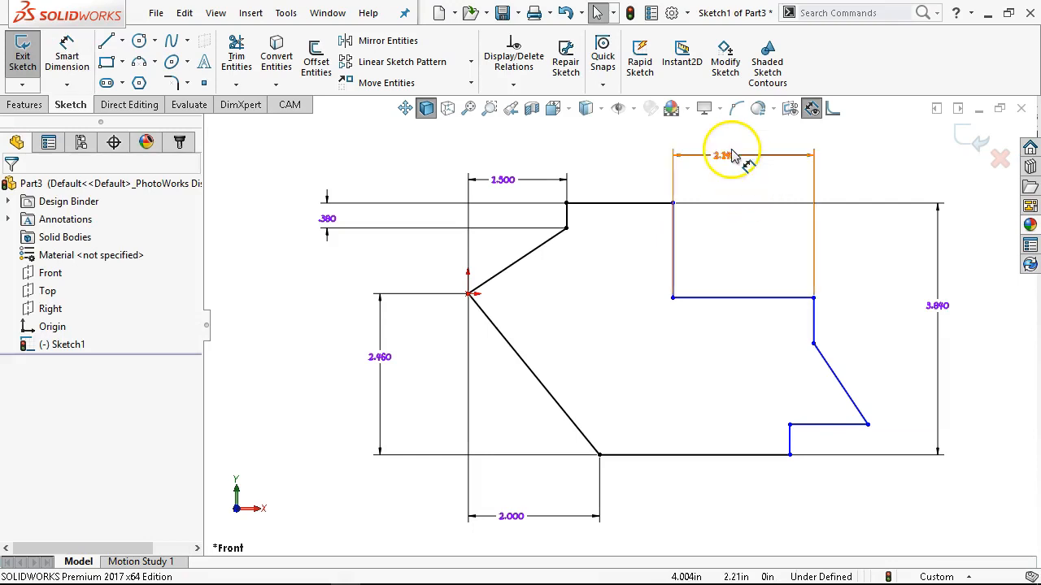
pyautogui.click(755, 160)
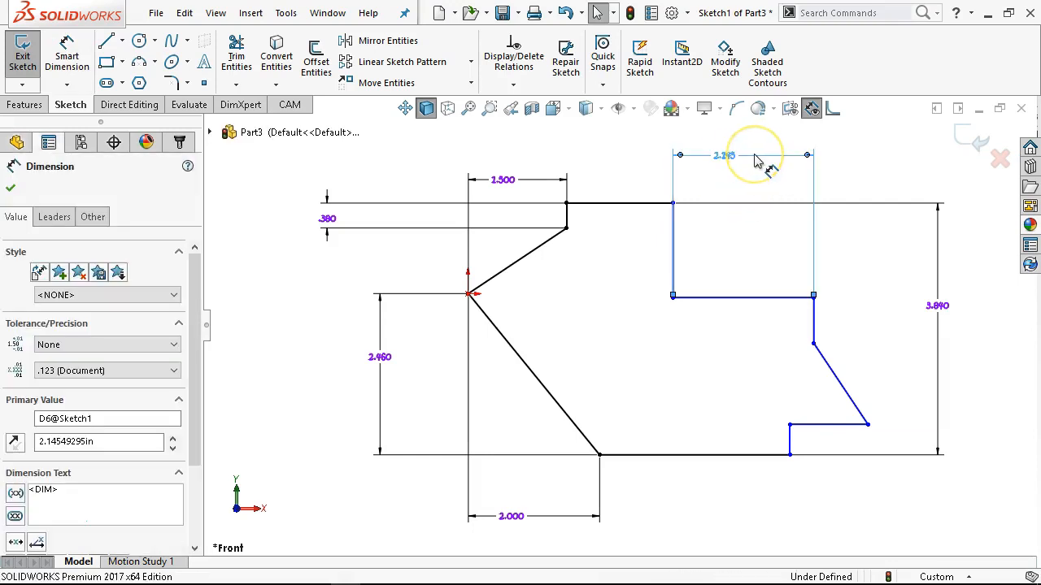
pyautogui.doubleClick(724, 159)
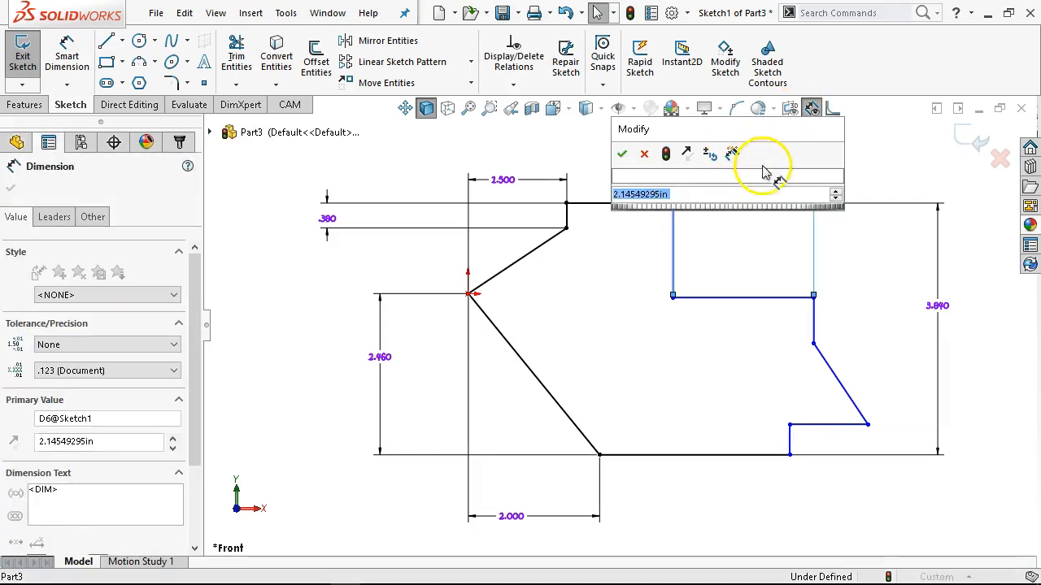
pyautogui.write('1.5')
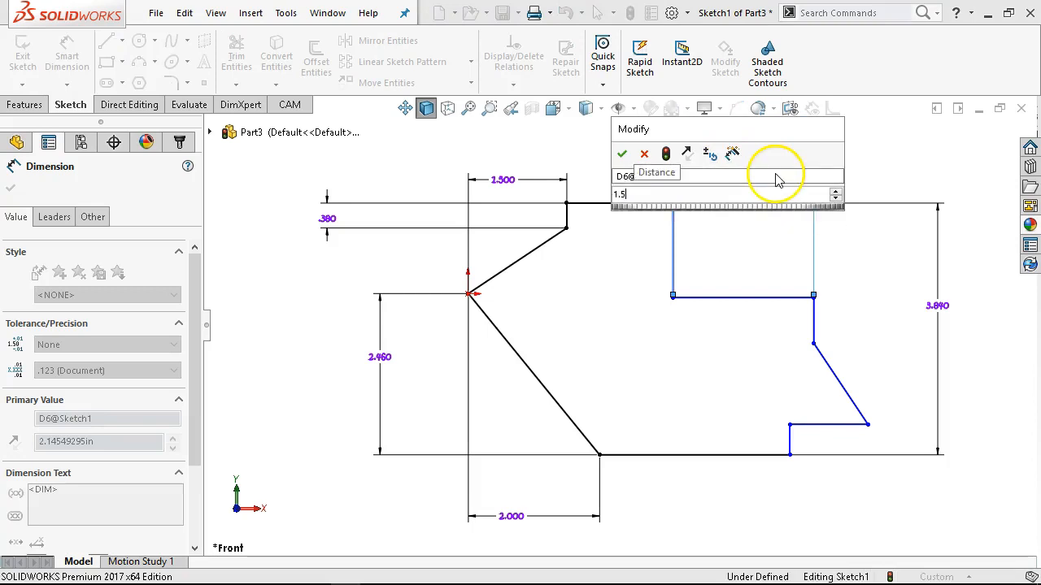
pyautogui.press('Return')
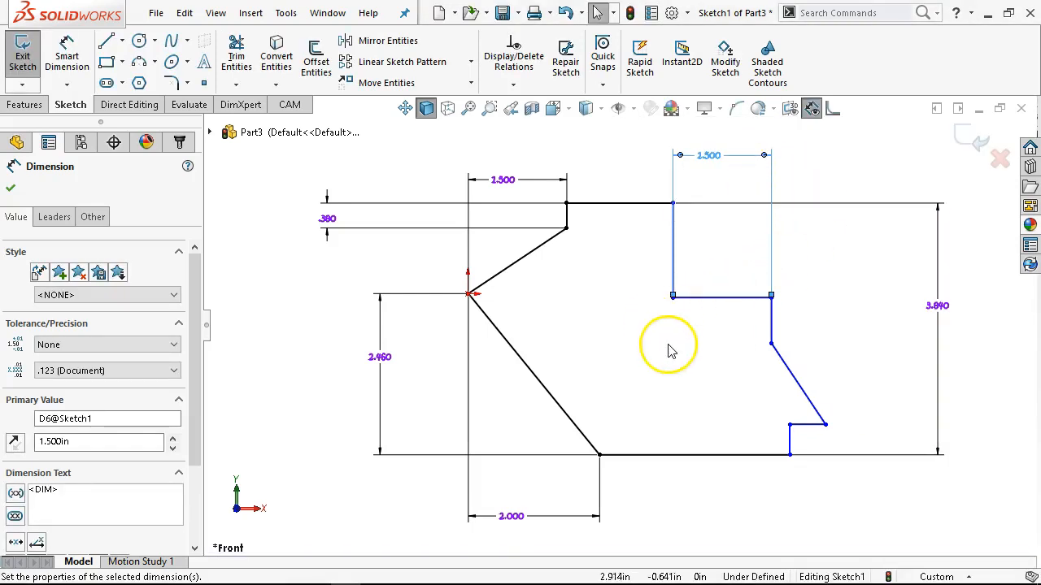
# Dimension the vertical line between the top edge and the upper-right ledge as 0.5 in.
pyautogui.click(672, 271)
pyautogui.click(735, 258)
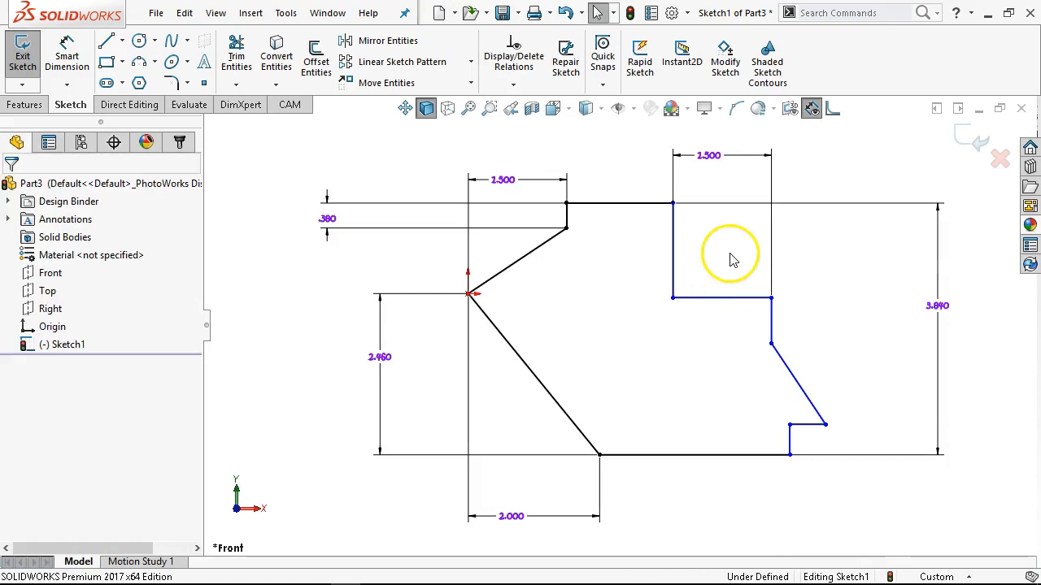
pyautogui.rightClick(735, 258)
pyautogui.click(892, 230)
pyautogui.click(672, 252)
pyautogui.click(616, 243)
pyautogui.write('.5')
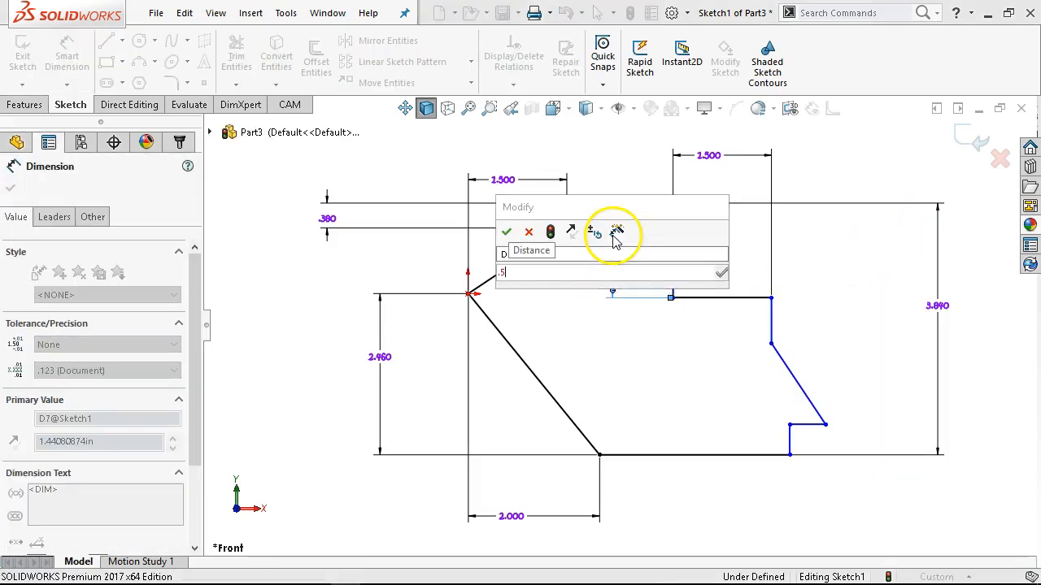
pyautogui.press('Return')
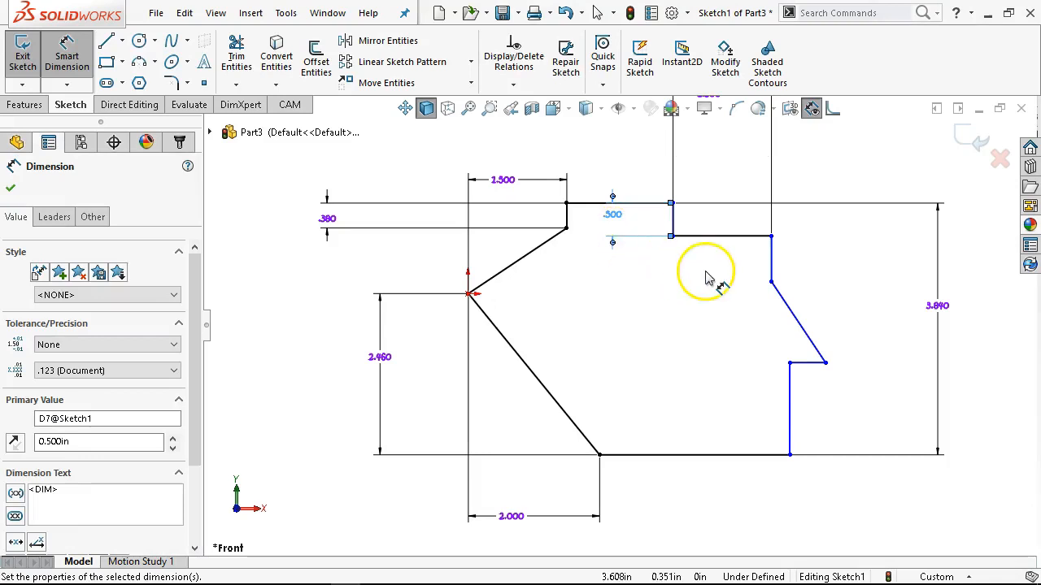
# Dimension the vertical line below the outer end of the upper-right ledge as 1.25 in.
pyautogui.click(774, 263)
pyautogui.click(804, 255)
pyautogui.write('1.3')
pyautogui.press('BackSpace')
pyautogui.write('25')
pyautogui.press('Return')
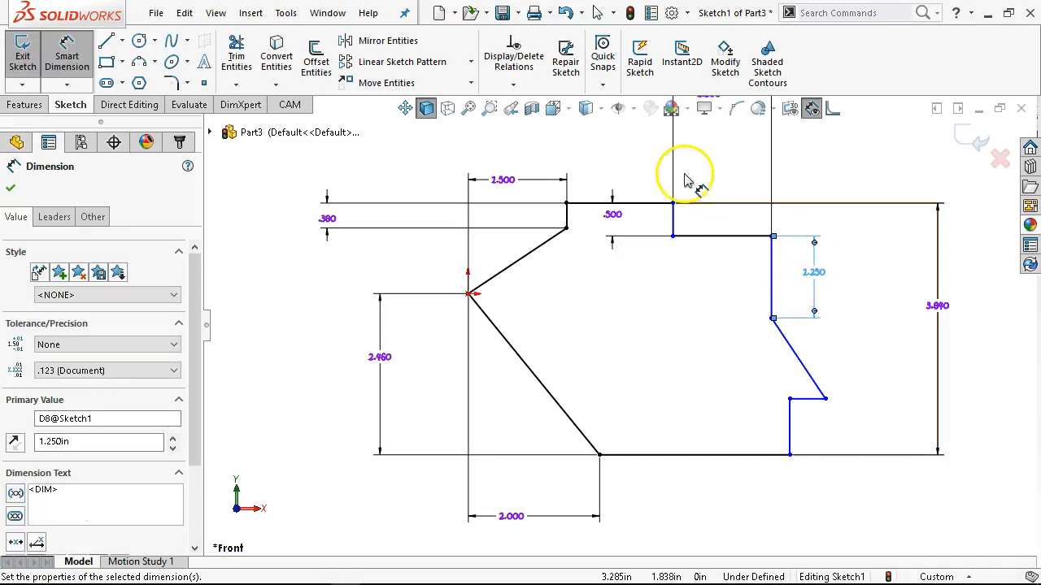
# Dimension the short vertical line rising from the right end of the bottom edge as 0.75 in.
pyautogui.click(789, 439)
pyautogui.click(820, 432)
pyautogui.write('.75')
pyautogui.press('Return')
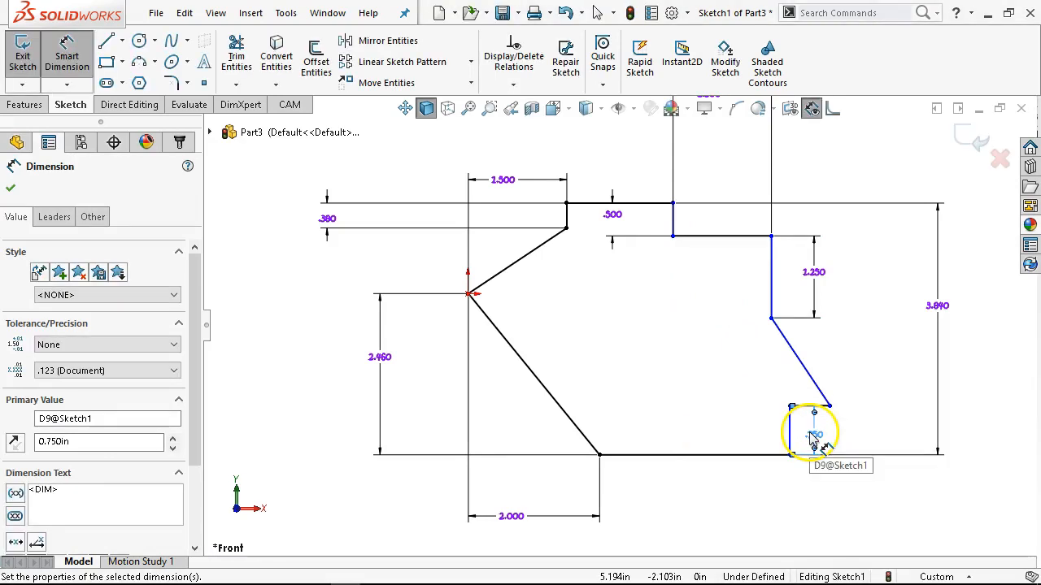
# Dimension the length of the outline's bottom horizontal line as 1.5 in.
pyautogui.click(730, 455)
pyautogui.click(704, 494)
pyautogui.write('1.5')
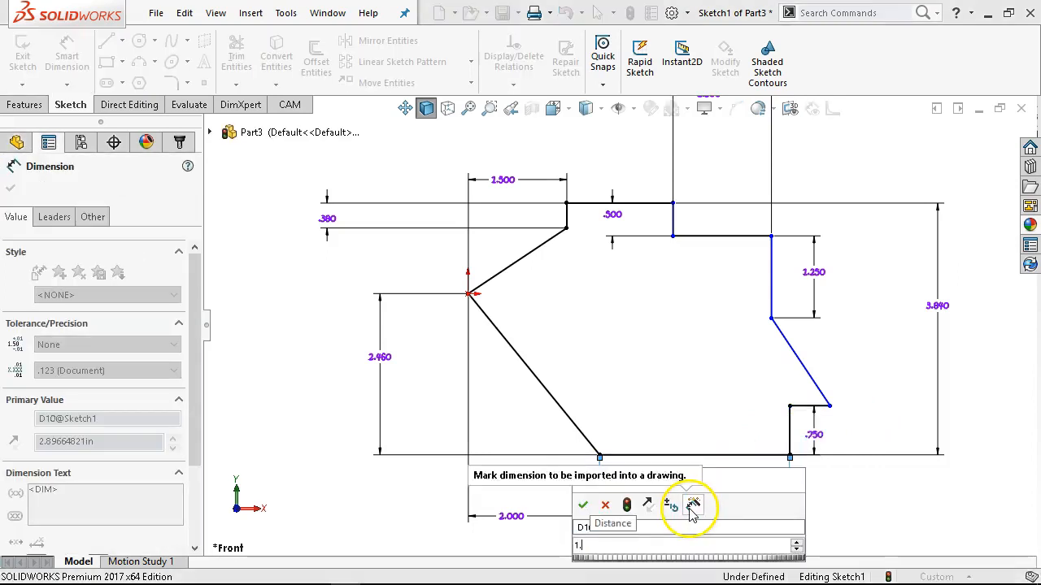
pyautogui.press('Return')
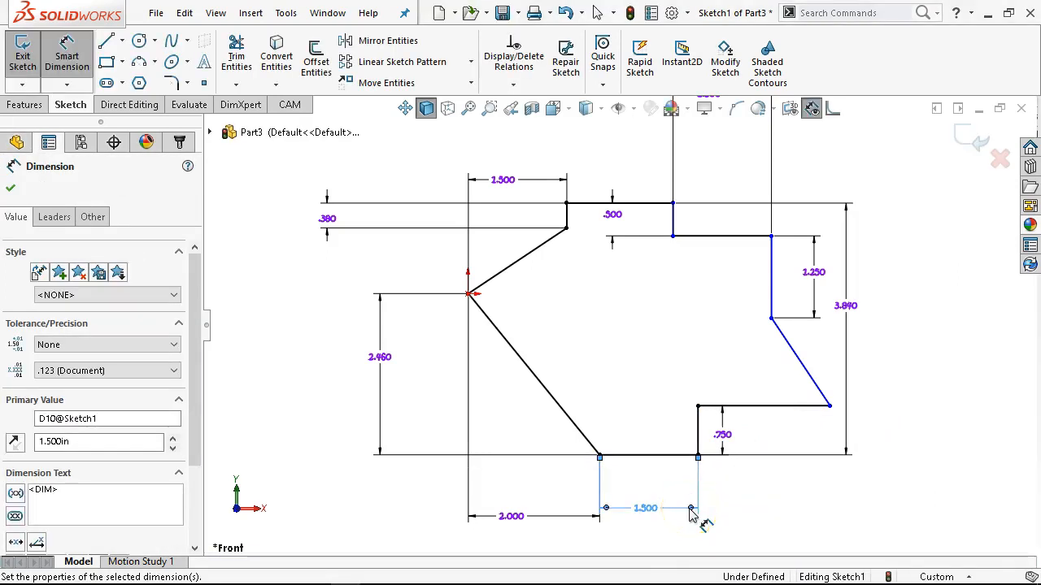
pyautogui.click(707, 508)
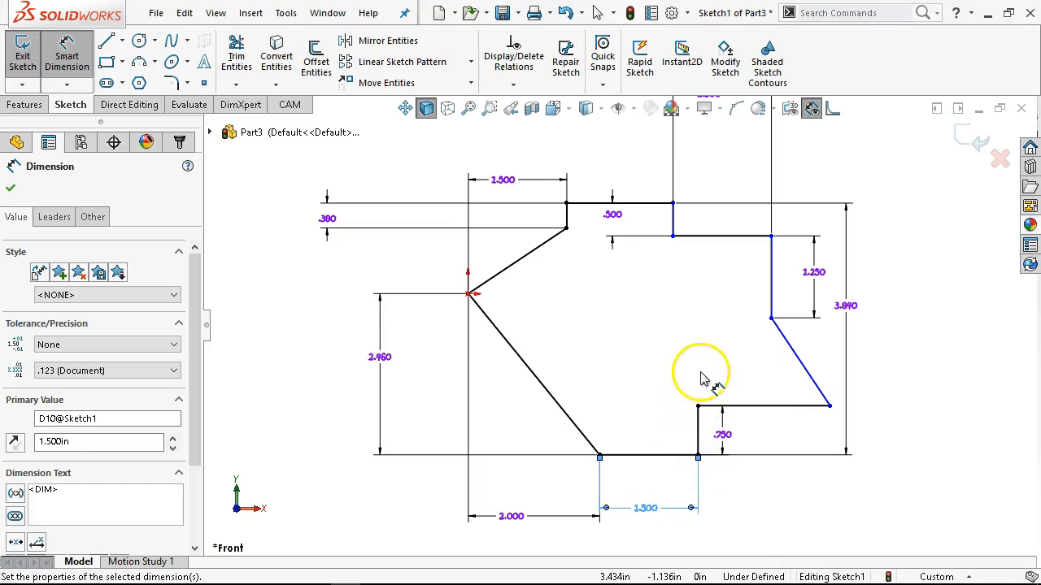
# Dimension the overall horizontal distance from the origin to the outline's far-right corner as 4.75 in, placing it above the sketch.
pyautogui.click(829, 408)
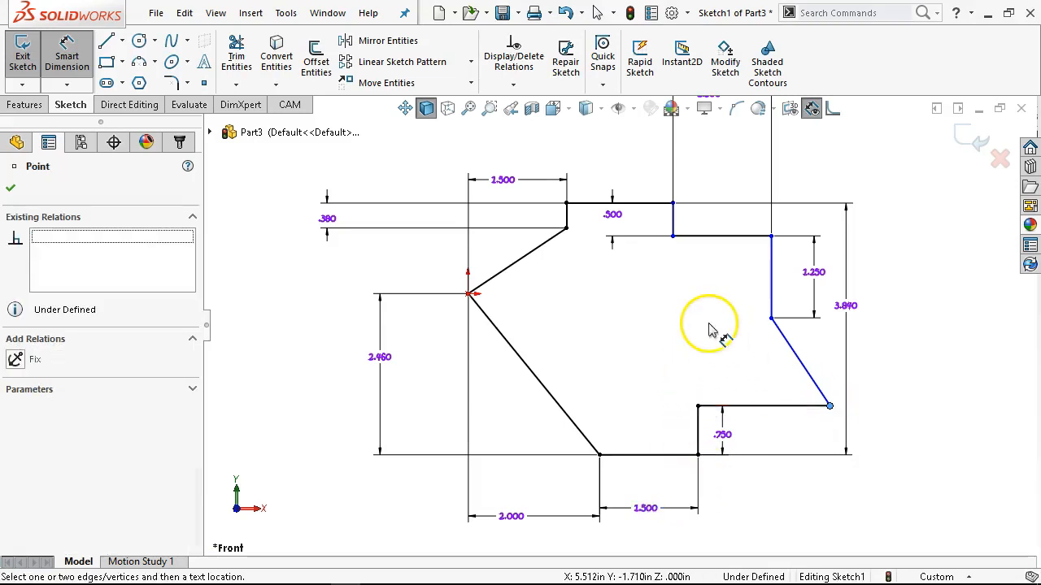
pyautogui.click(468, 294)
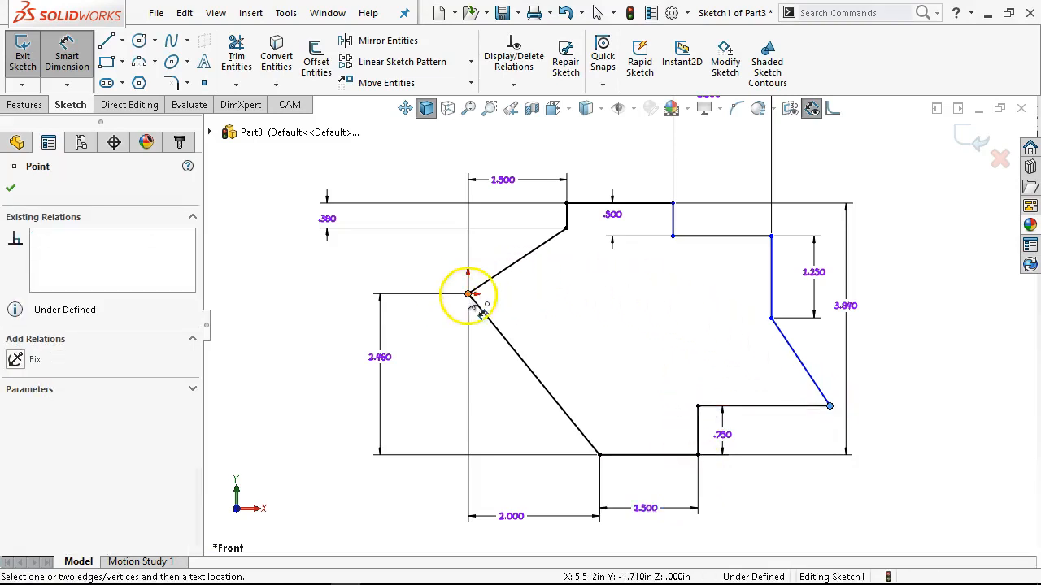
pyautogui.scroll(1, 600, 335)
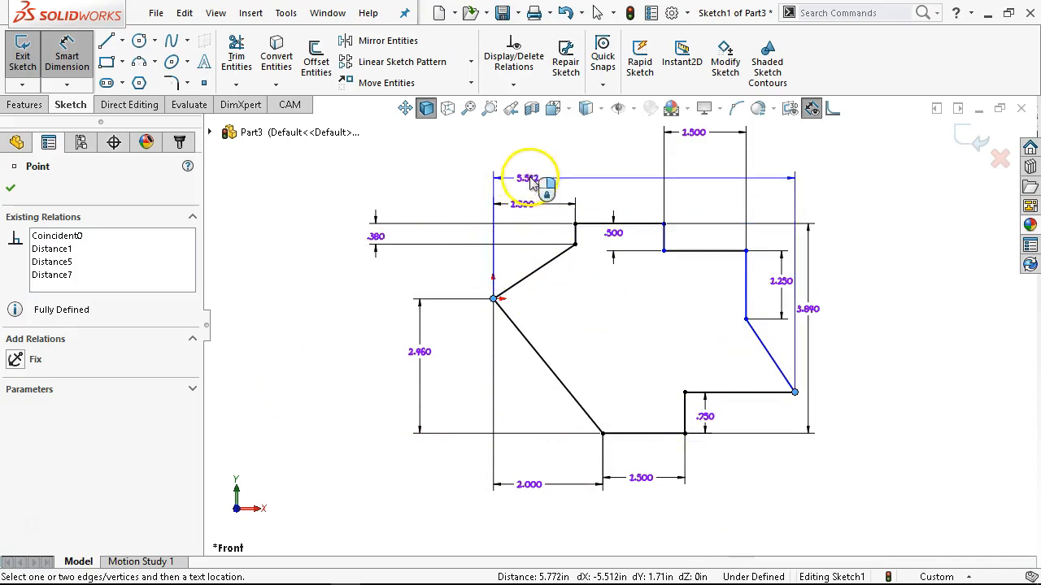
pyautogui.scroll(1, 600, 163)
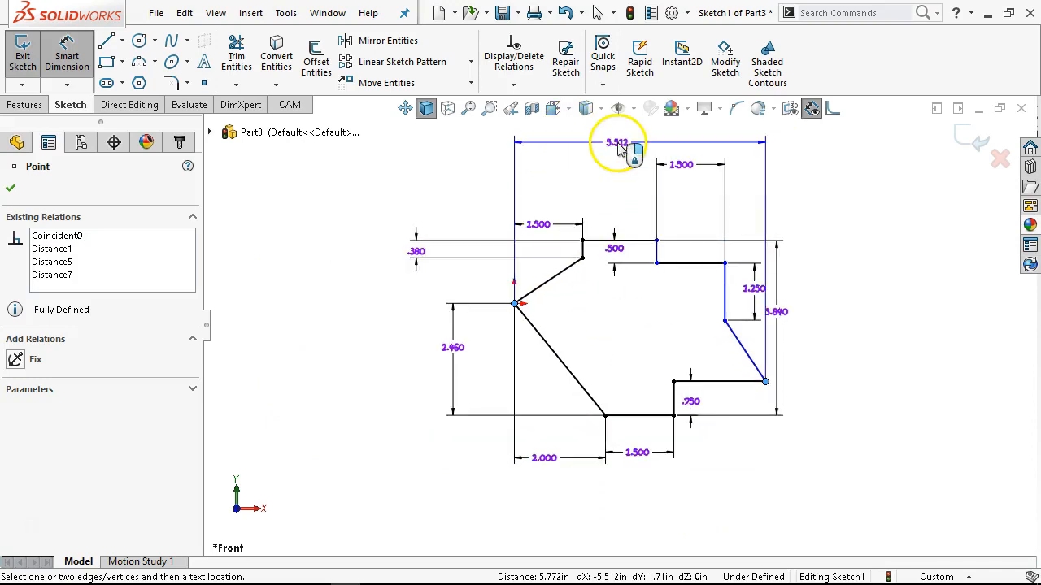
pyautogui.click(632, 157)
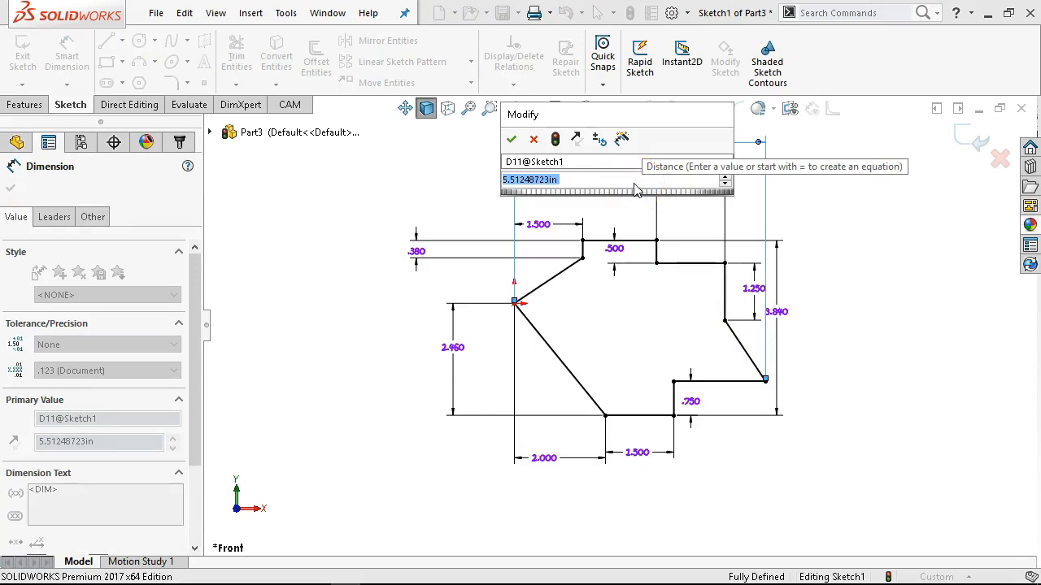
pyautogui.write('4.75')
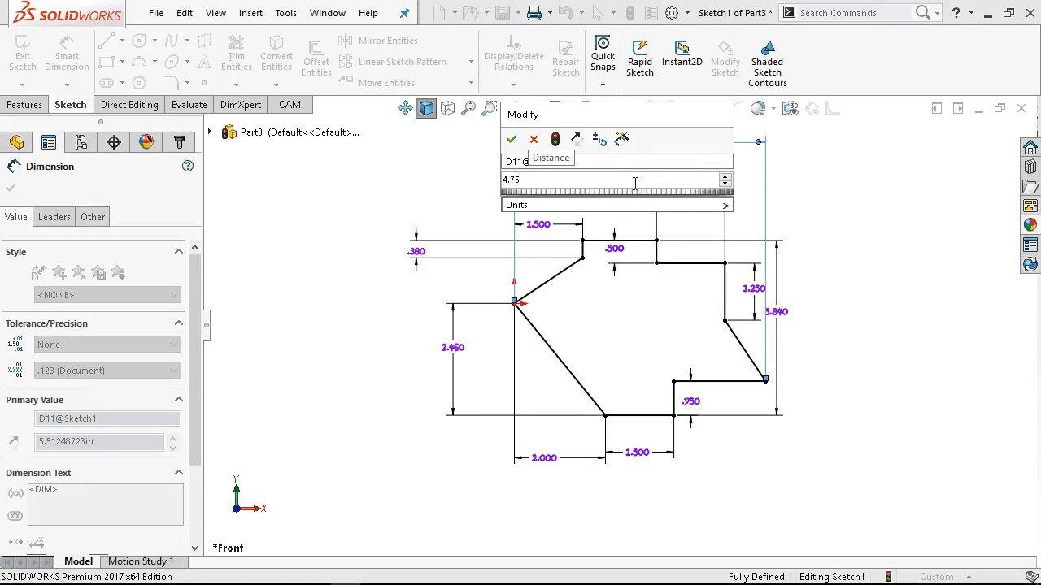
pyautogui.press('Return')
pyautogui.rightClick(897, 316)
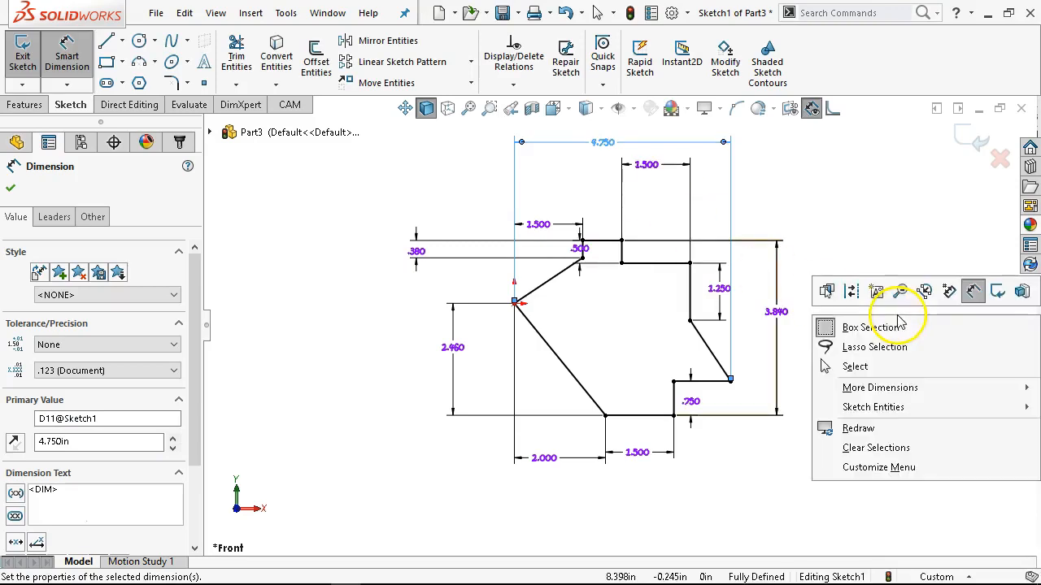
# Reposition the 1.5 in upper-right ledge, 4.75 in overall width and 0.5 in step dimensions so they are spaced clearly around the outline.
pyautogui.click(854, 366)
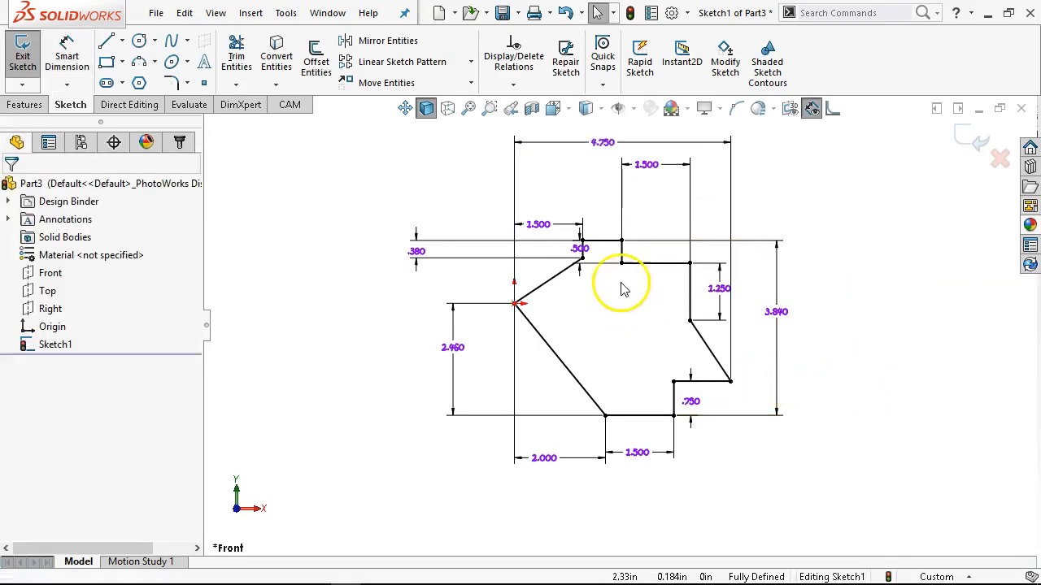
pyautogui.moveTo(660, 167); pyautogui.dragTo(657, 214)
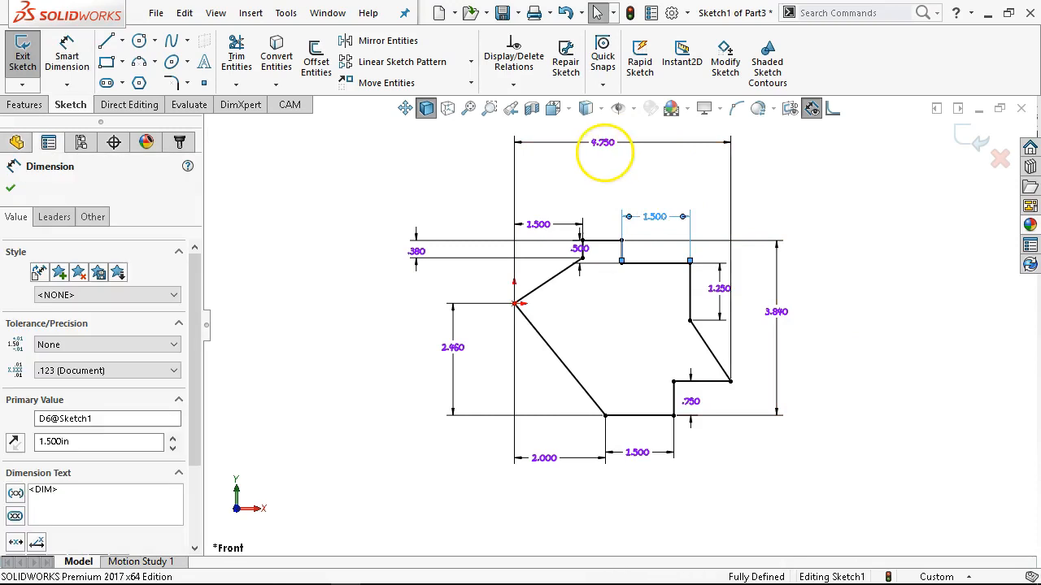
pyautogui.moveTo(582, 150); pyautogui.dragTo(691, 186)
pyautogui.scroll(-1, 687, 370)
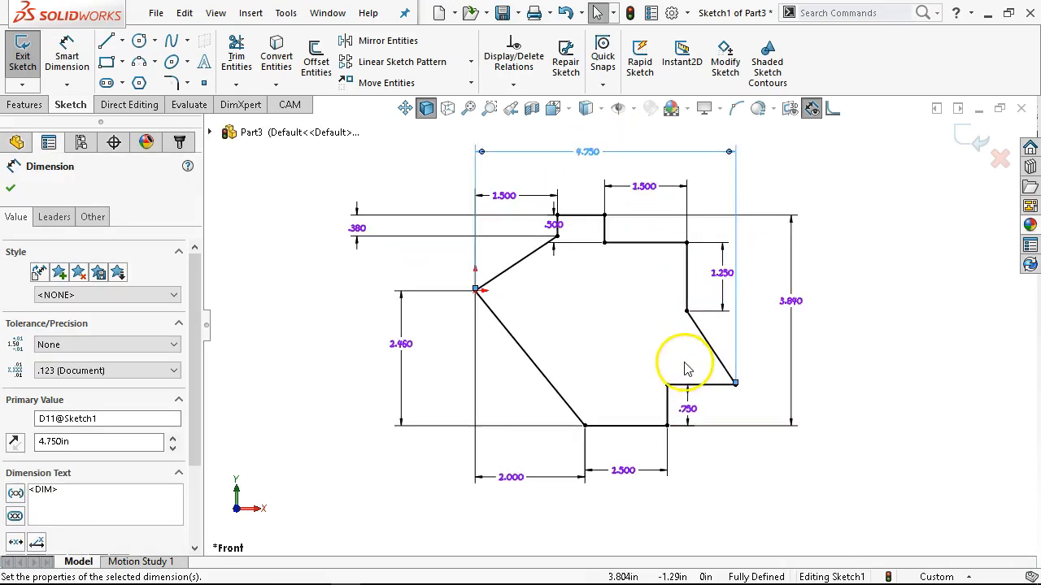
pyautogui.scroll(-1, 687, 369)
pyautogui.moveTo(537, 193); pyautogui.dragTo(628, 204)
pyautogui.click(894, 366)
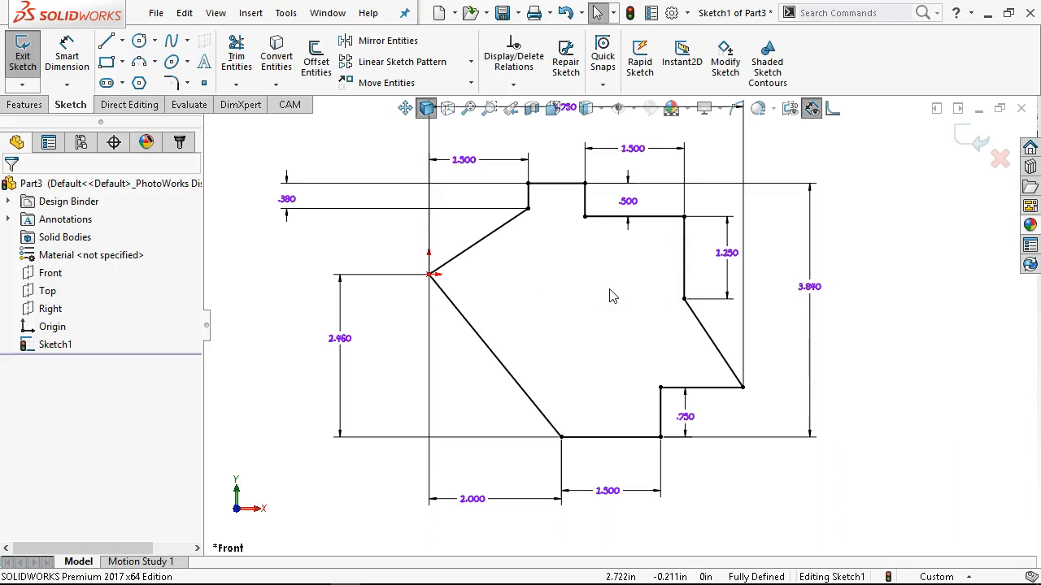
# Extrude the outline sketch as a blind boss with a depth of 0.6 in.
pyautogui.click(32, 106)
pyautogui.click(29, 59)
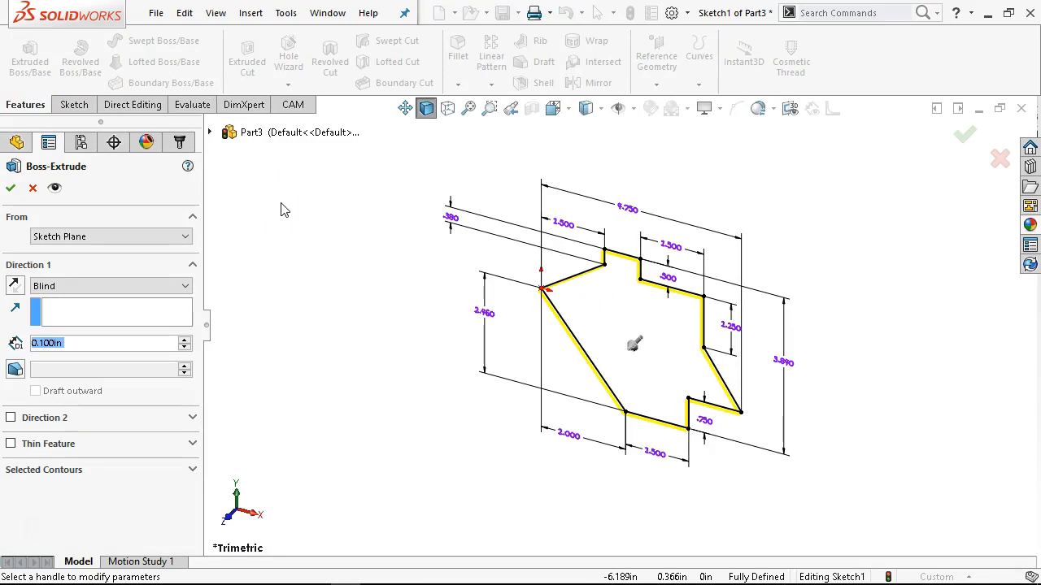
pyautogui.write('.')
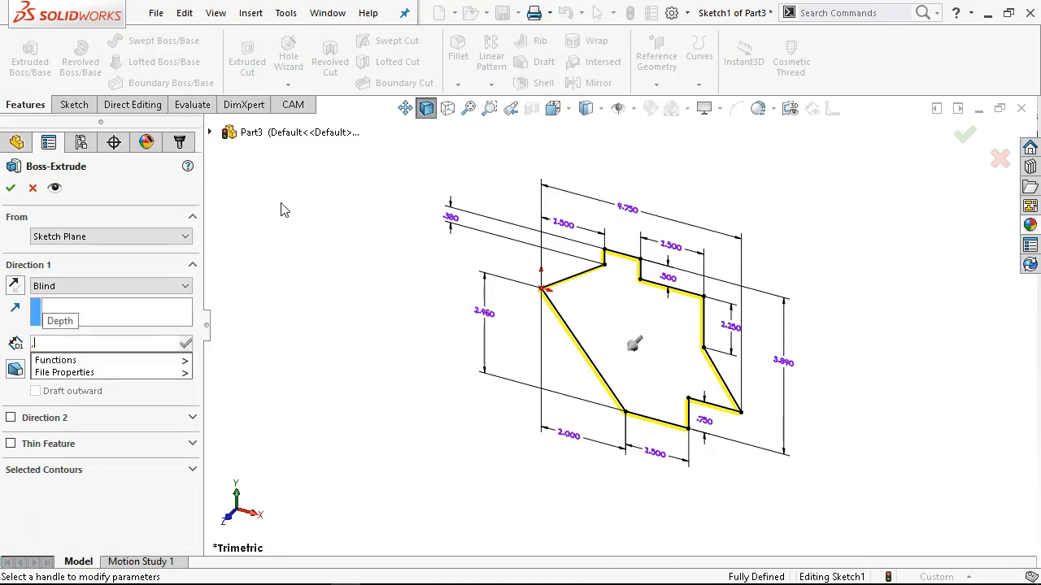
pyautogui.write('6')
pyautogui.press('Return')
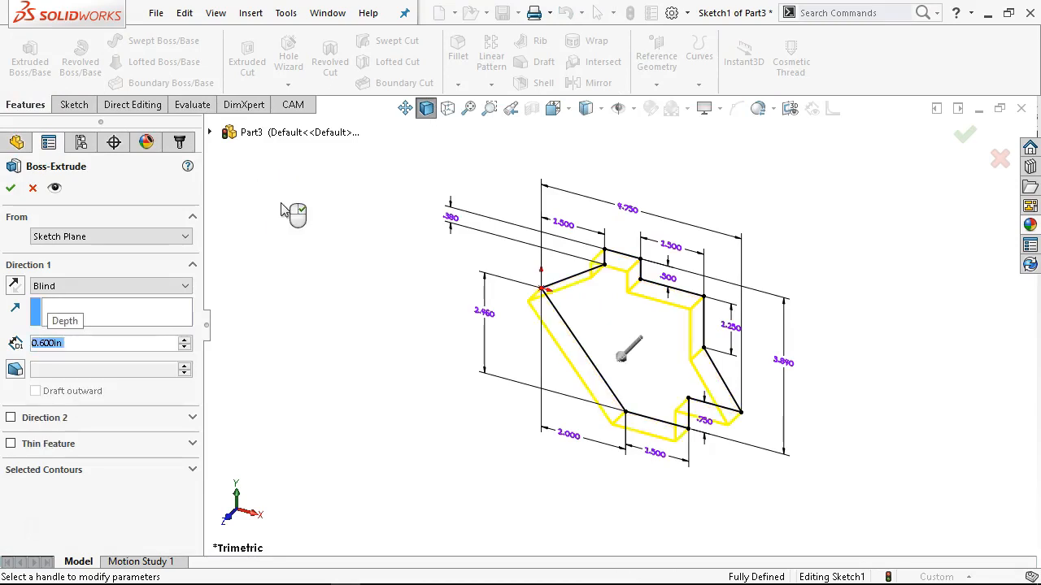
pyautogui.click(10, 188)
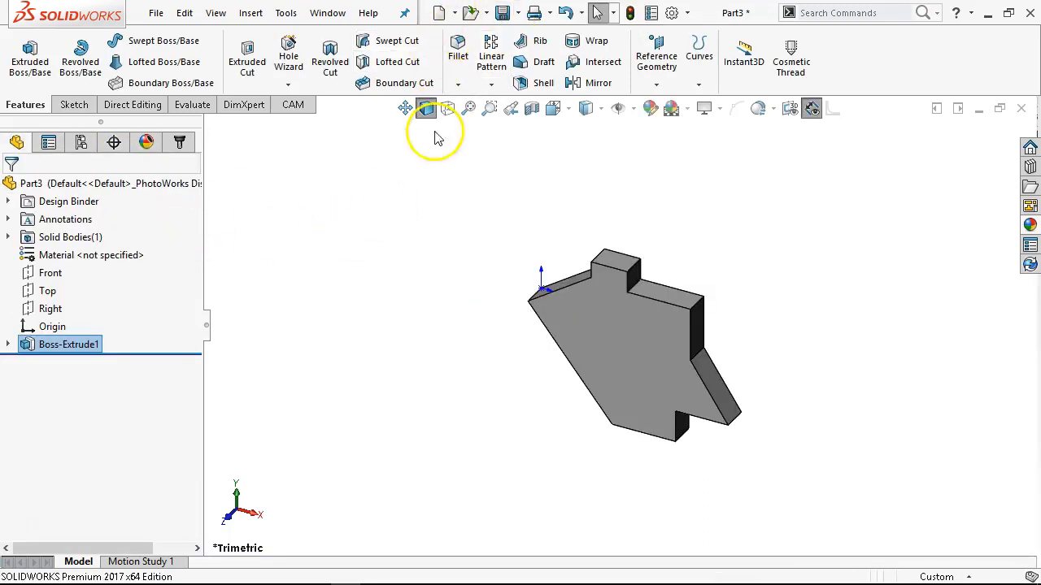
# Reopen the boss extrusion's sketch to review its dimensions, and exit it without changes.
pyautogui.click(8, 345)
pyautogui.rightClick(62, 363)
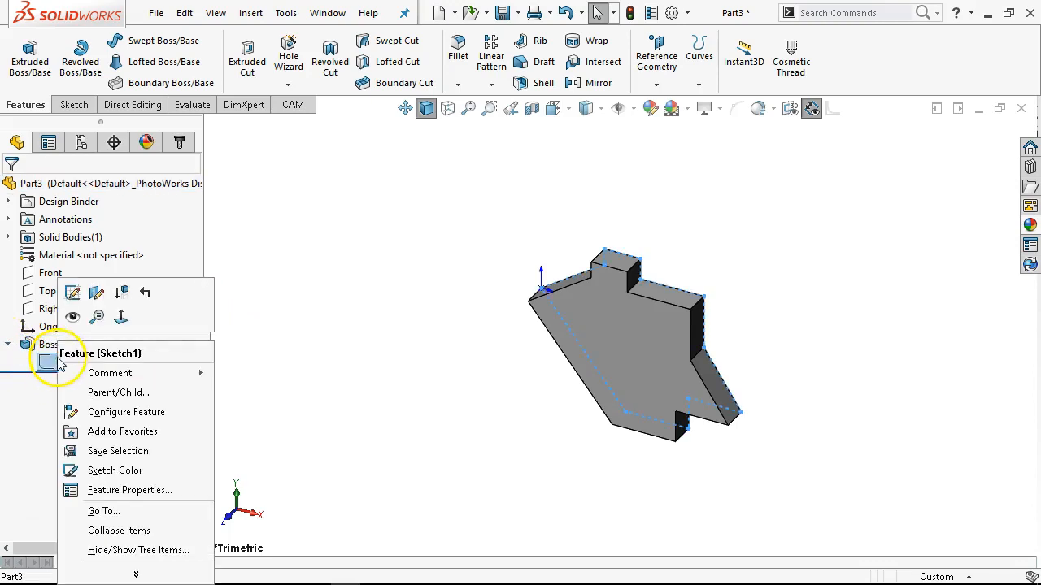
pyautogui.click(72, 290)
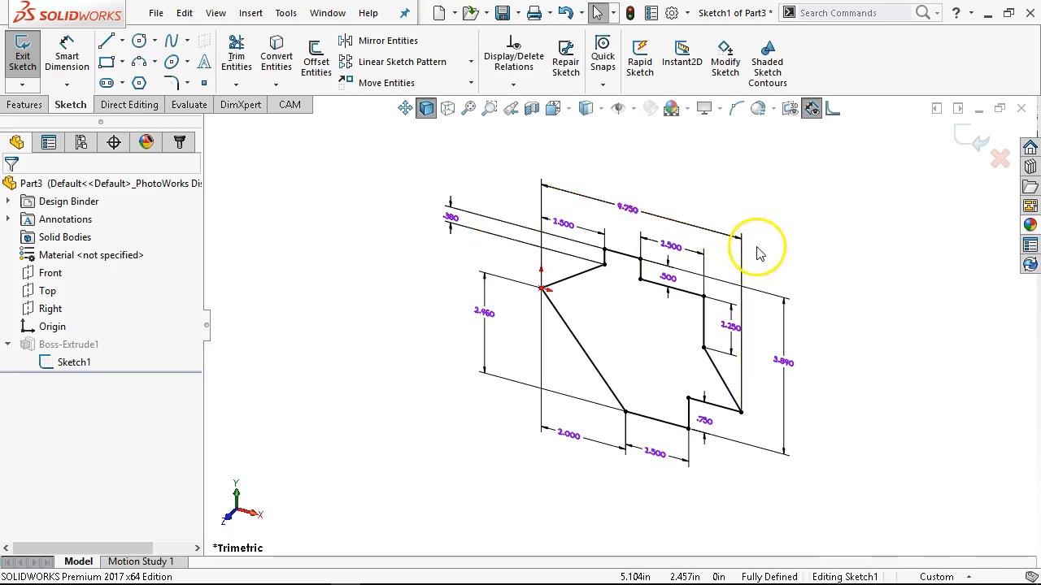
pyautogui.click(964, 139)
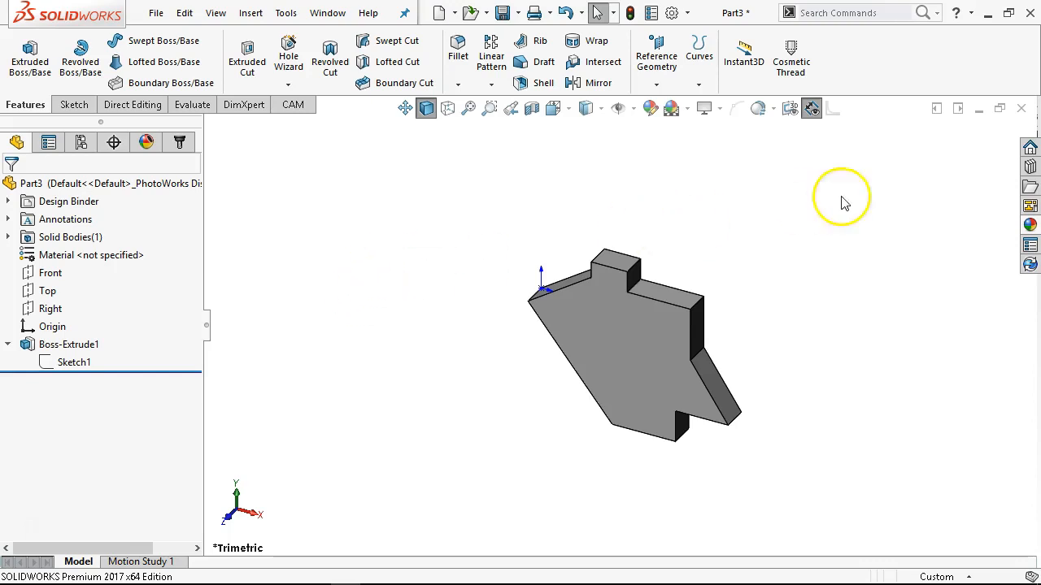
# Close the part and save it in the MCCGTC266 folder as JL P1-10.SLDPRT.
pyautogui.click(1022, 108)
pyautogui.click(468, 270)
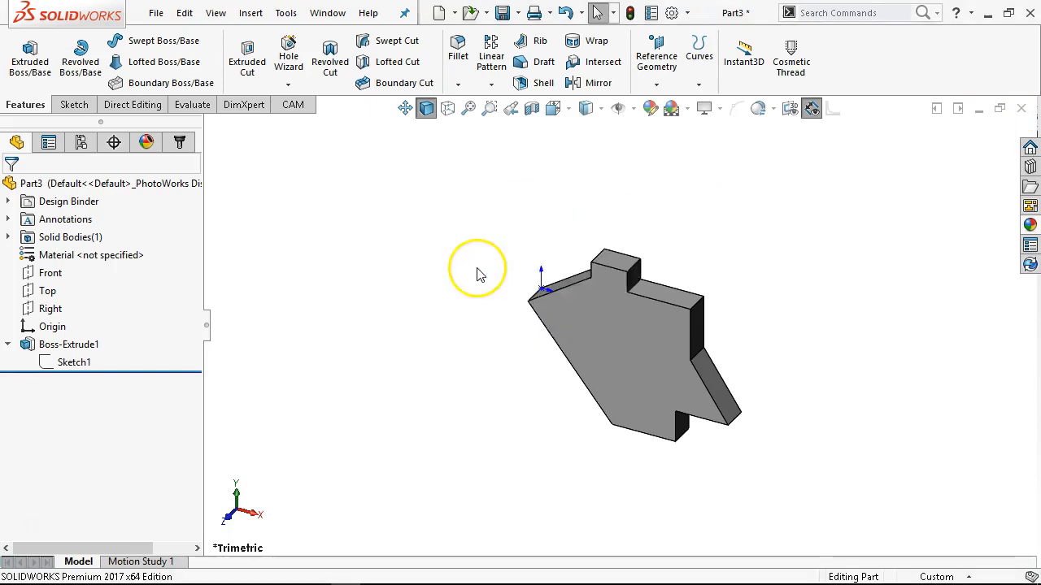
pyautogui.scroll(-2, 468, 204)
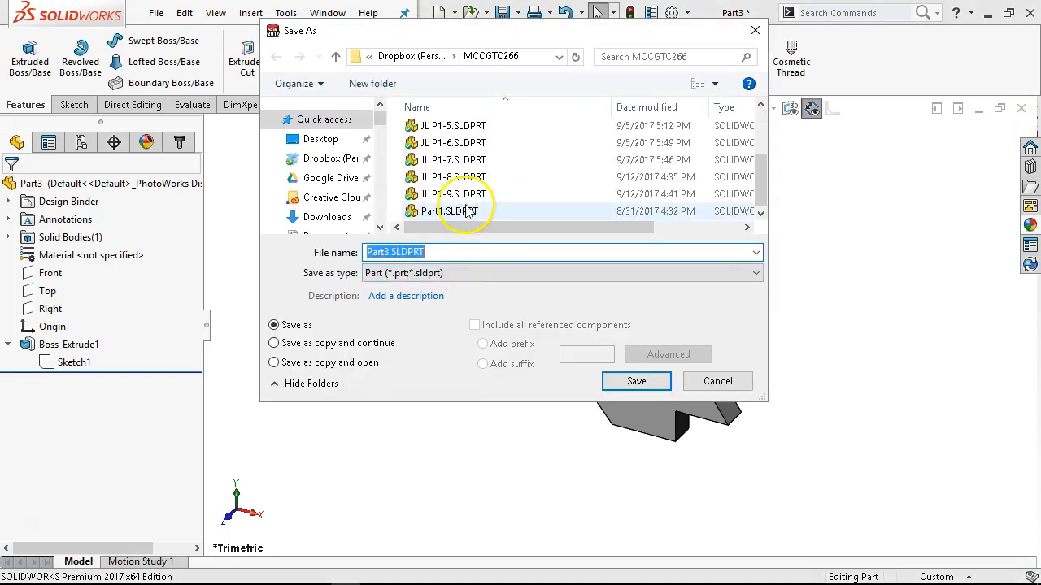
pyautogui.click(456, 195)
pyautogui.click(393, 251)
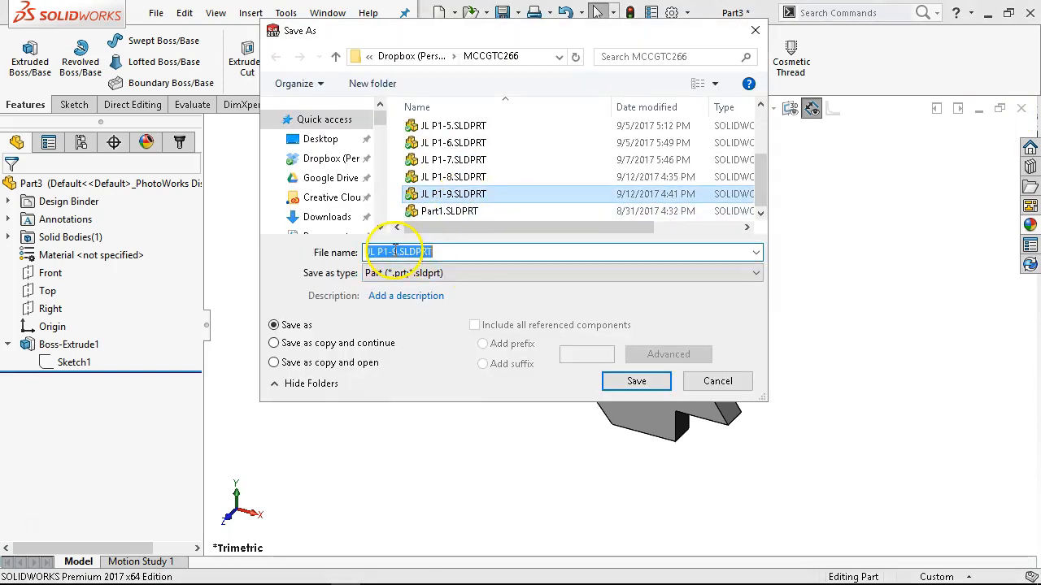
pyautogui.click(400, 252)
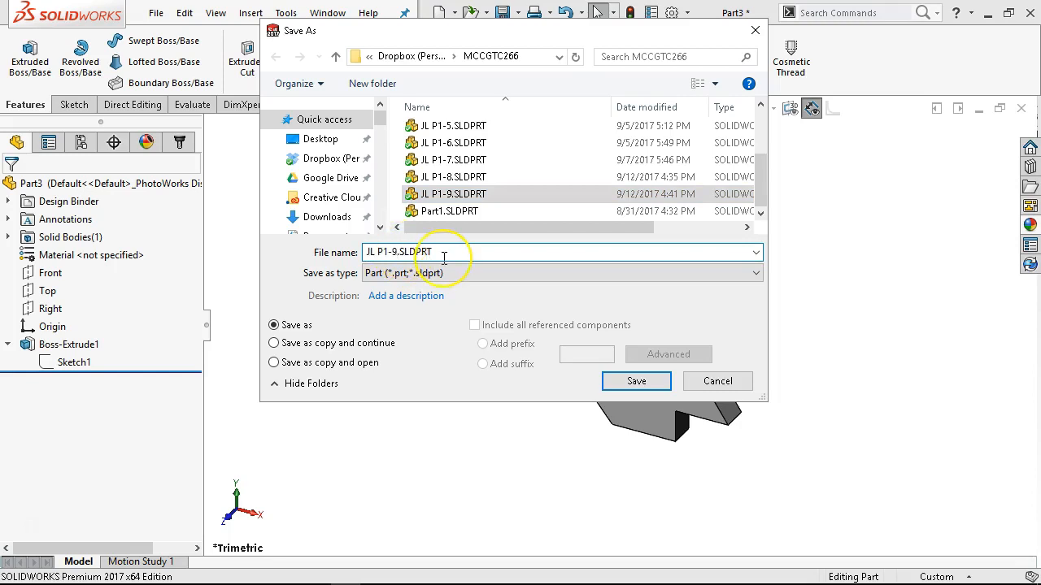
pyautogui.press('BackSpace')
pyautogui.write('10')
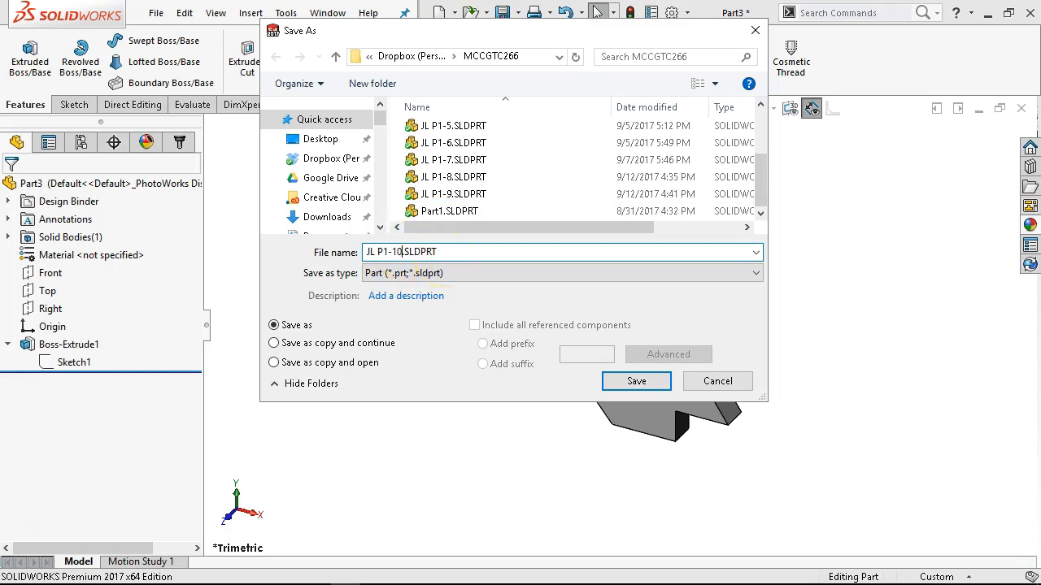
pyautogui.click(636, 379)
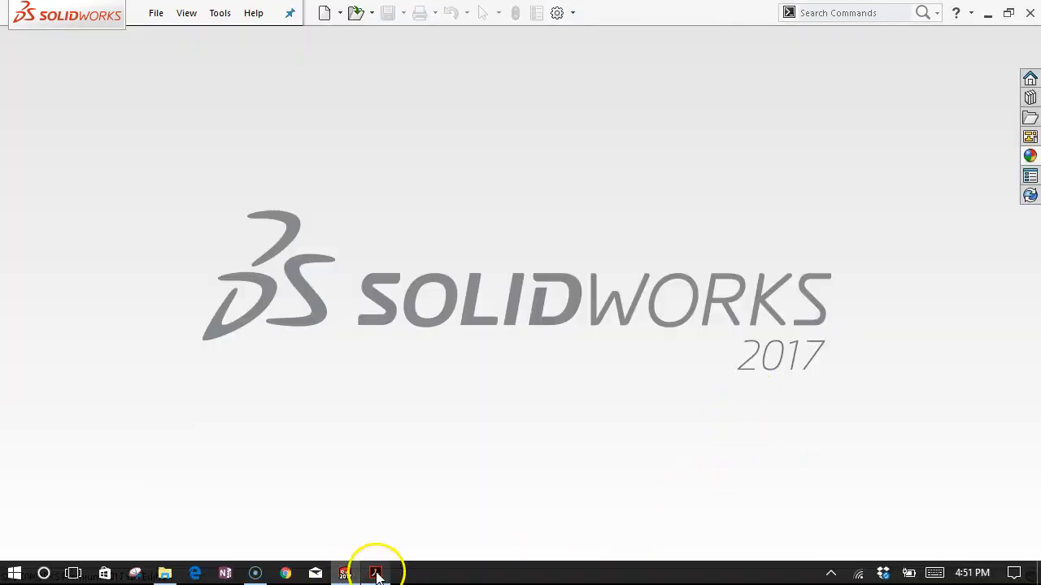
# Switch to the exercise PDF in Adobe Acrobat and examine the dimensions, units and thickness of Figure P1-11.
pyautogui.click(375, 574)
pyautogui.scroll(-6, 520, 338)
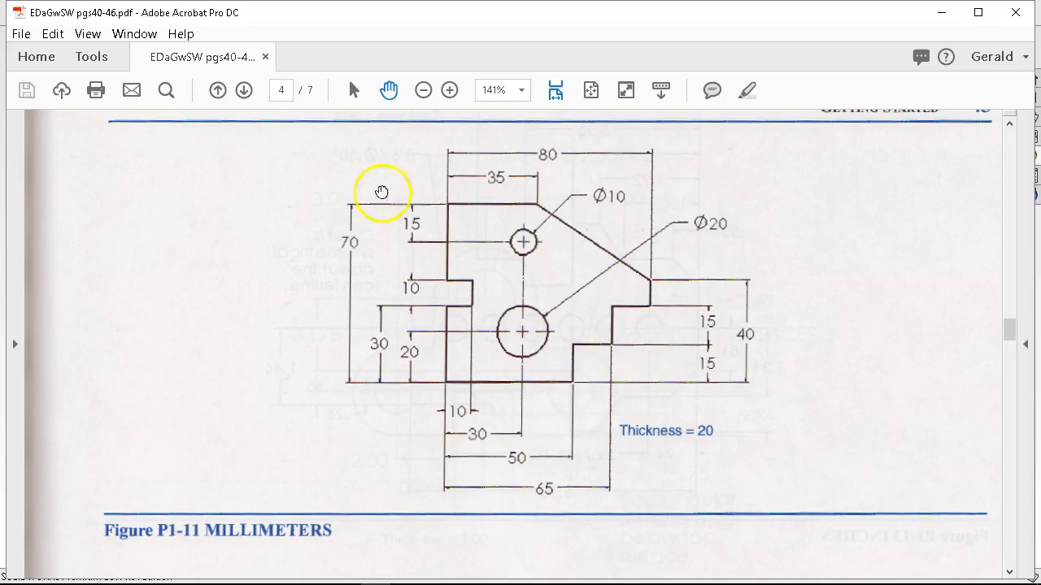
pyautogui.scroll(5, 477, 188)
pyautogui.scroll(2, 477, 191)
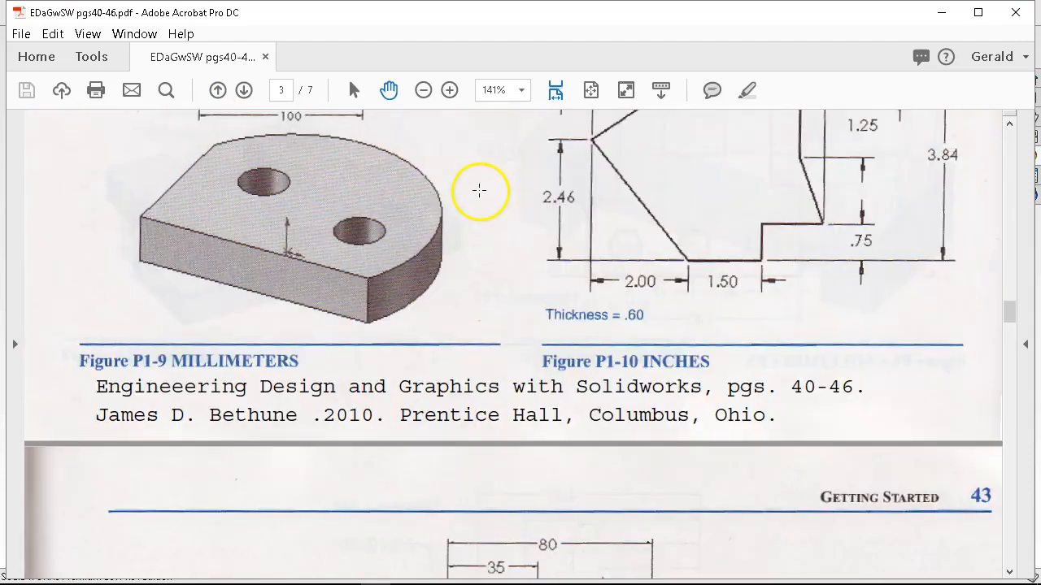
pyautogui.click(216, 456)
pyautogui.click(209, 443)
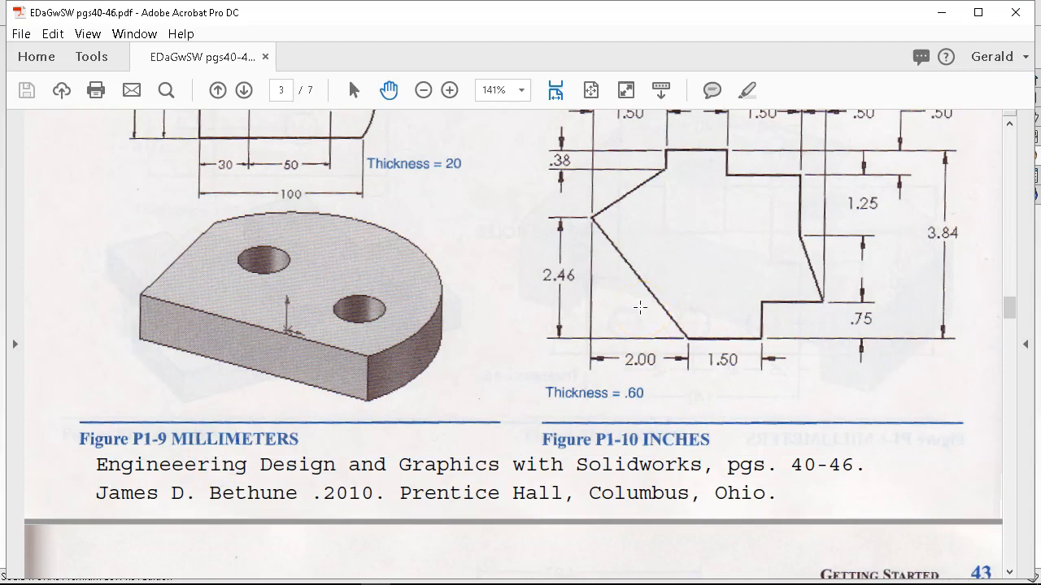
pyautogui.scroll(-10, 640, 307)
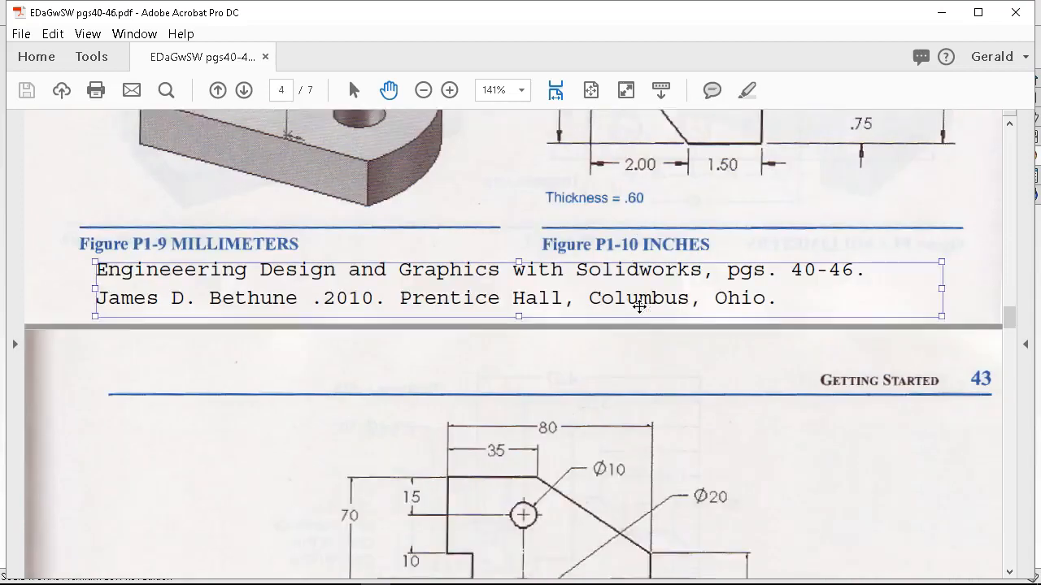
pyautogui.scroll(-1, 628, 300)
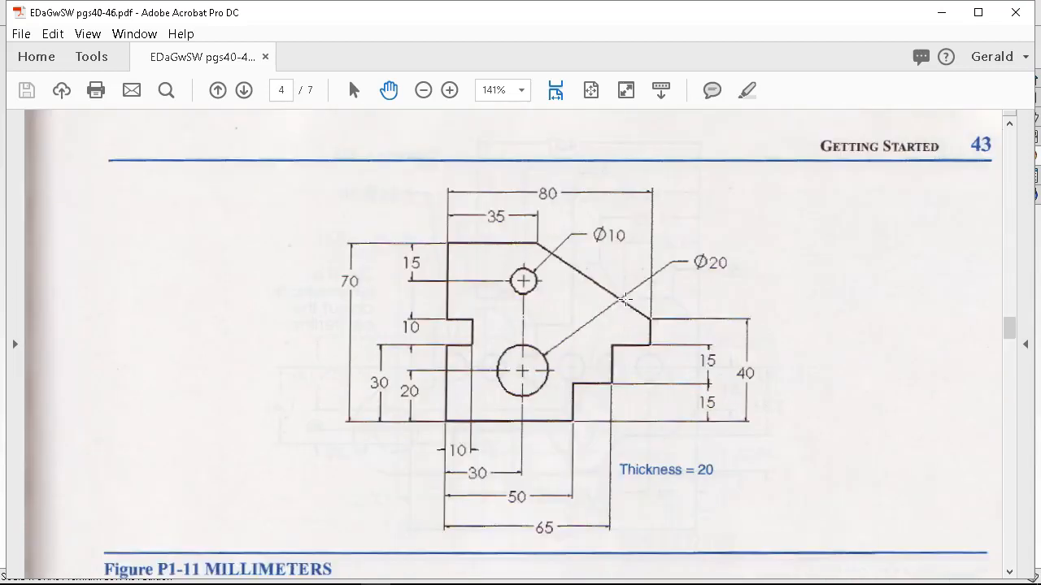
pyautogui.scroll(-1, 625, 300)
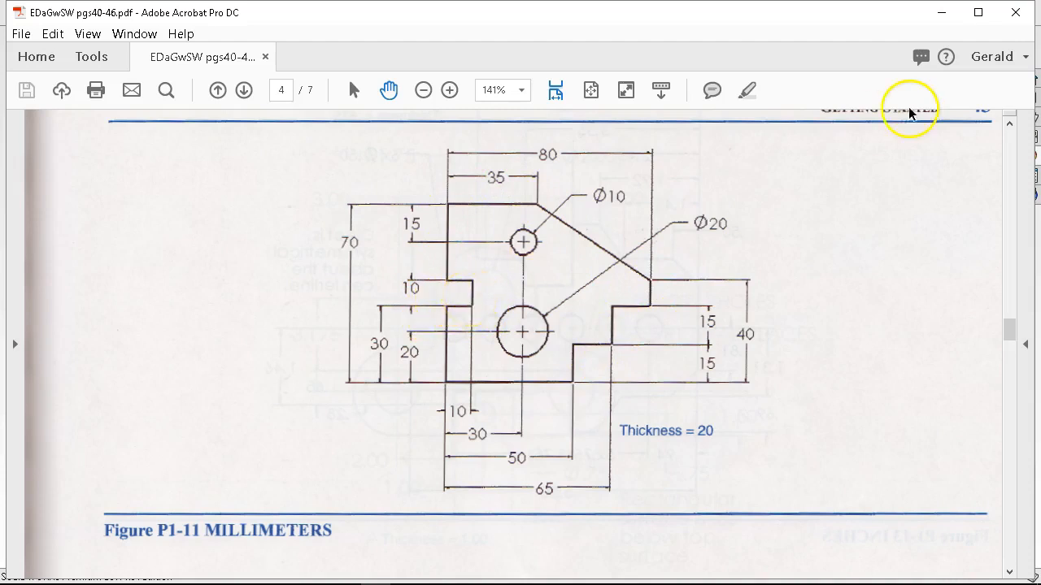
# Return to SOLIDWORKS and create a new part from the Part Metric template.
pyautogui.click(942, 16)
pyautogui.click(157, 14)
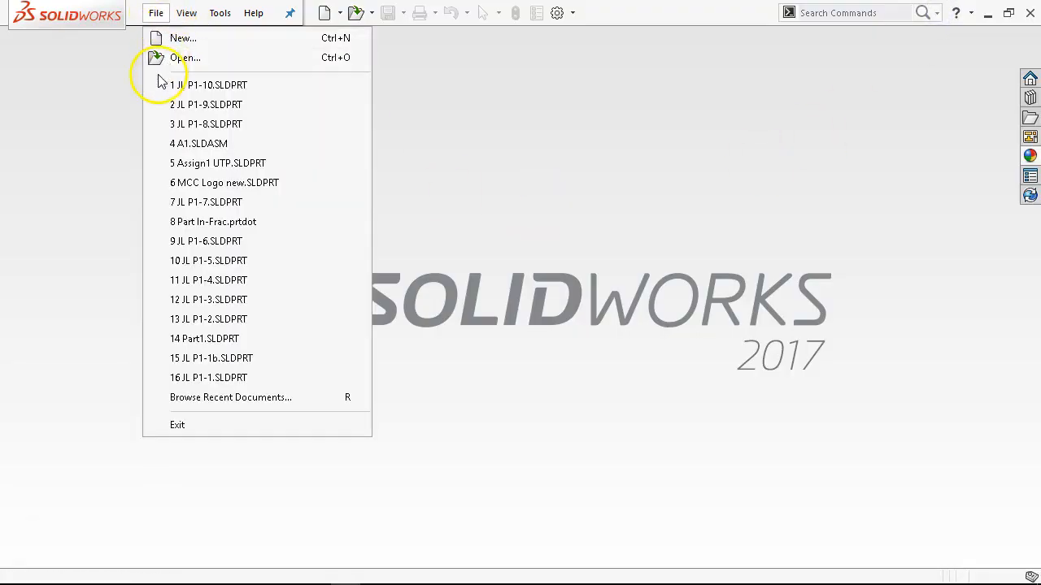
pyautogui.click(213, 39)
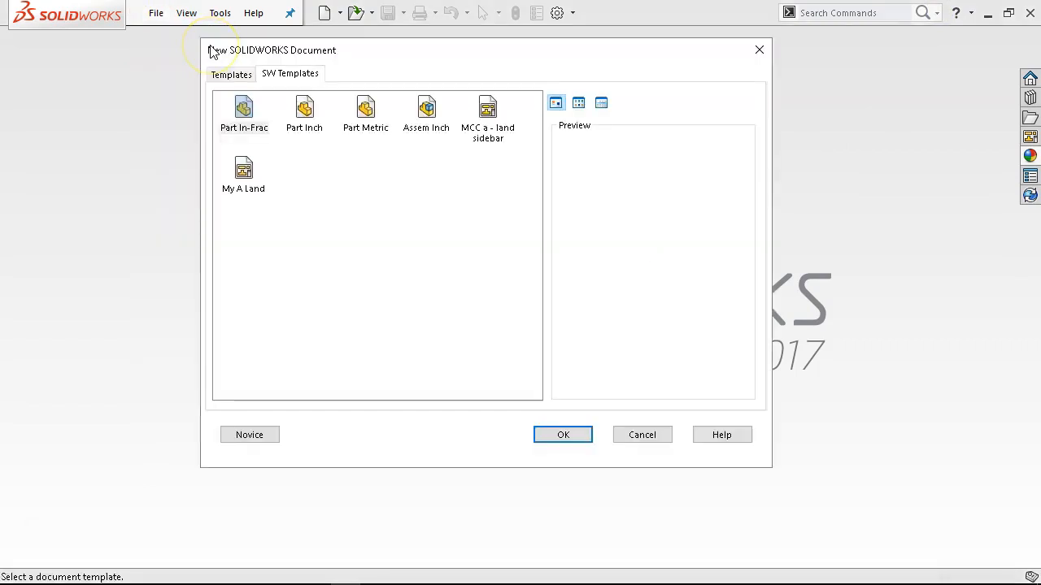
pyautogui.click(365, 118)
pyautogui.click(560, 434)
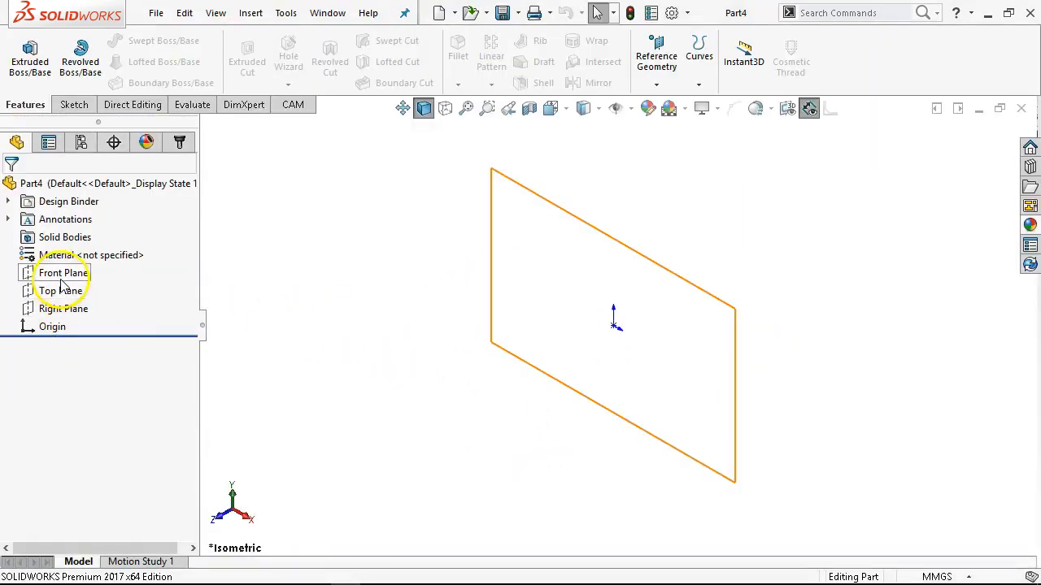
# Start a new sketch on the Front Plane.
pyautogui.click(63, 274)
pyautogui.click(74, 257)
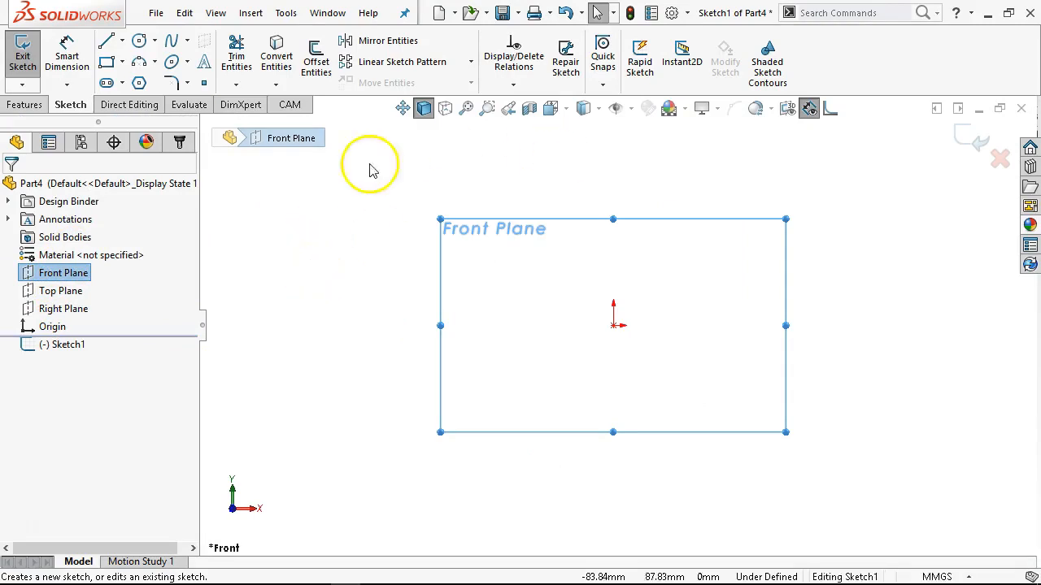
pyautogui.click(22, 61)
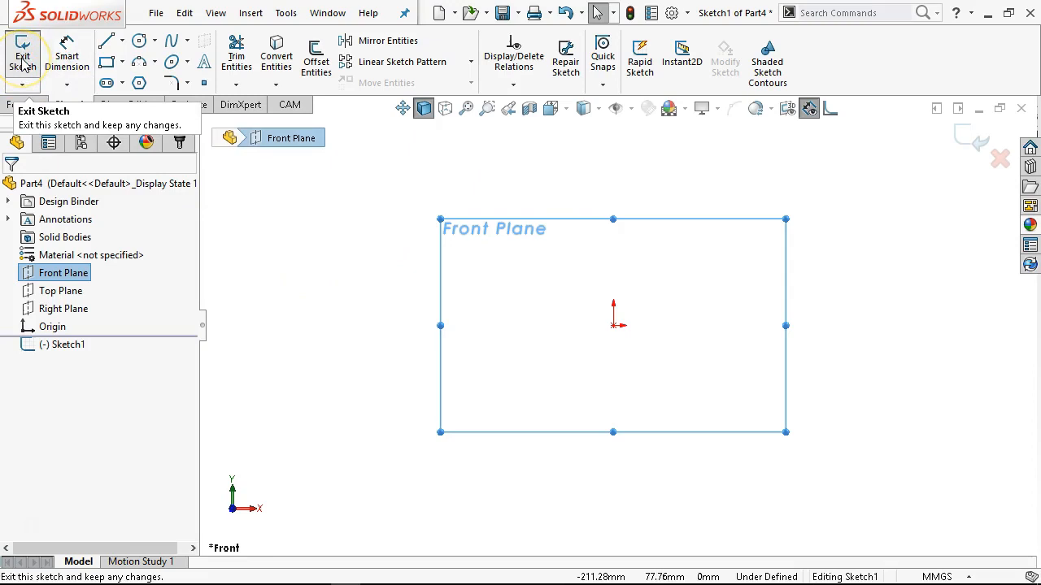
pyautogui.click(401, 168)
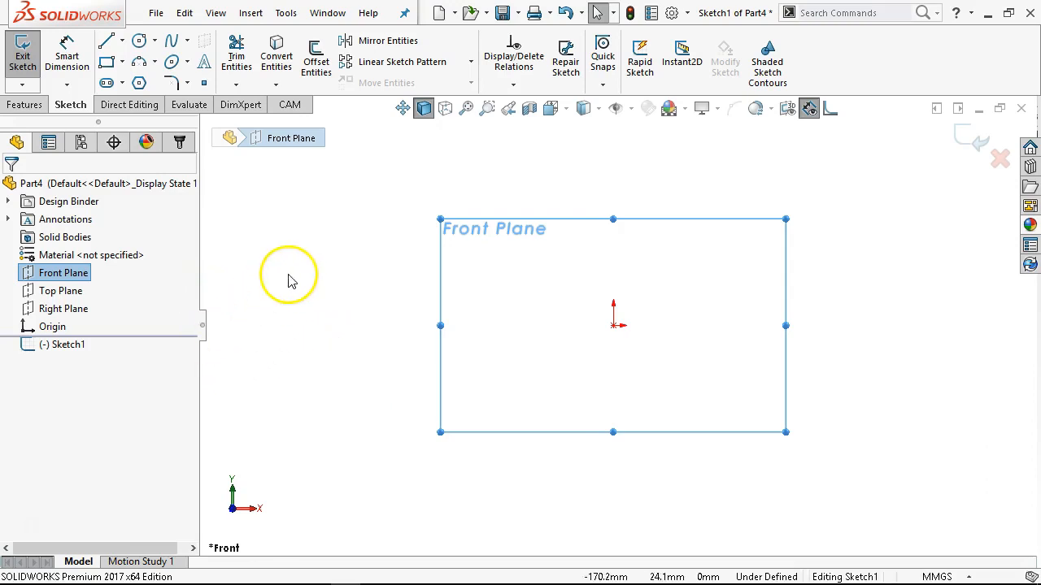
# Sketch the bottom edge from the origin and continue it into a stepped right side with three vertical and two horizontal lines.
pyautogui.click(105, 40)
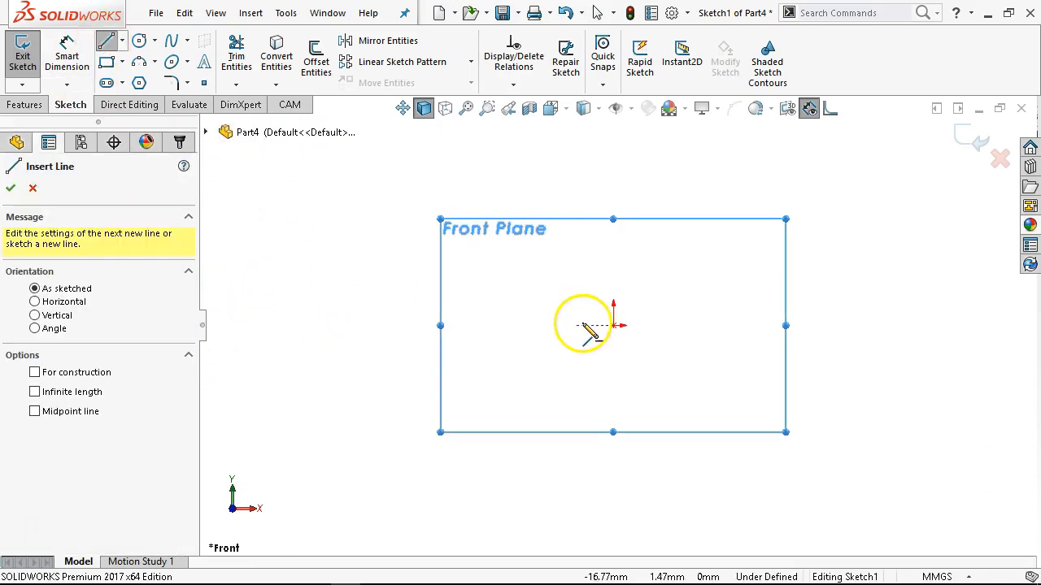
pyautogui.moveTo(613, 326); pyautogui.dragTo(735, 325)
pyautogui.click(735, 325)
pyautogui.click(735, 277)
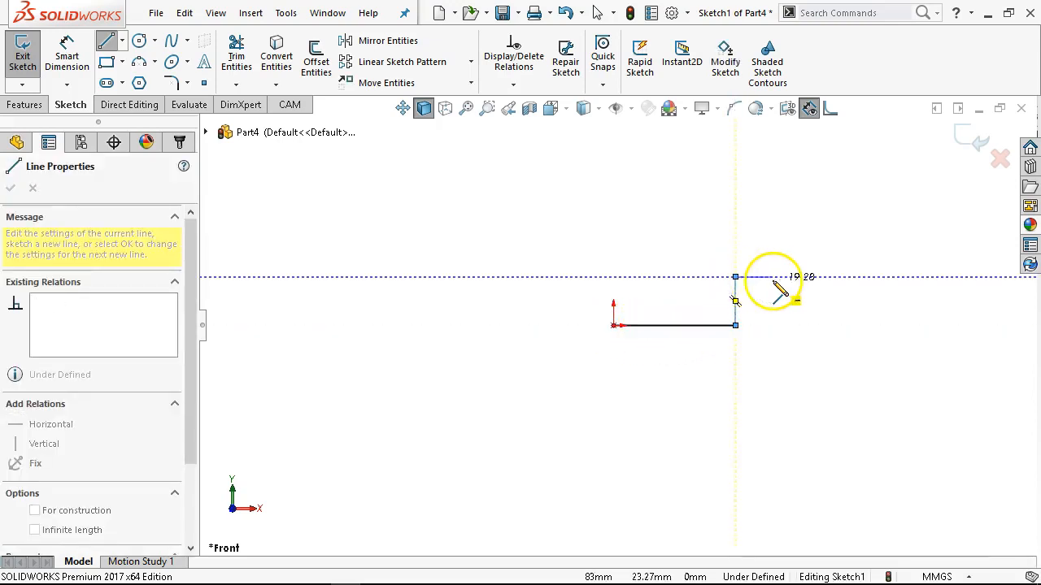
pyautogui.click(776, 278)
pyautogui.click(776, 218)
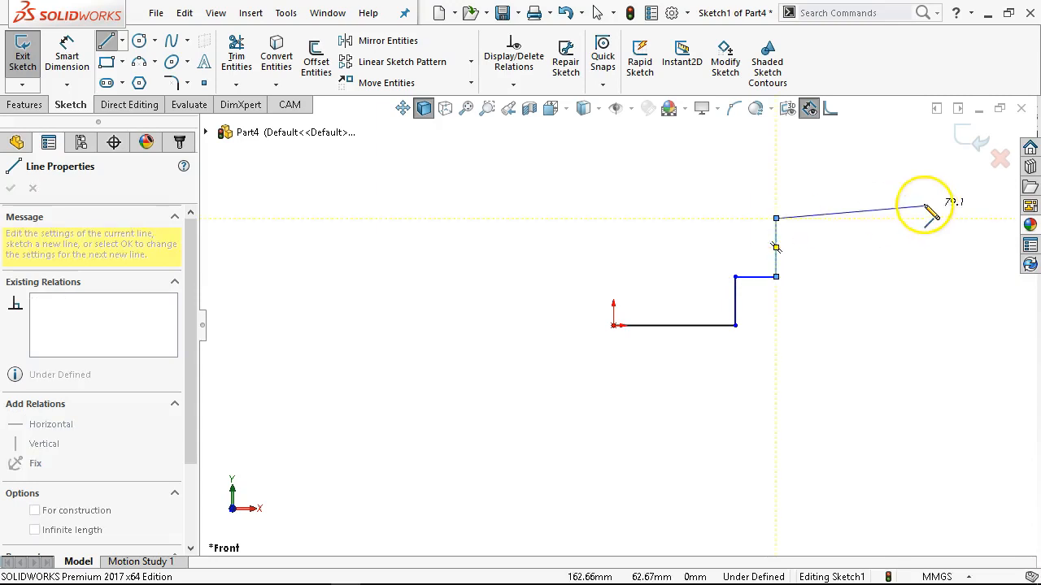
pyautogui.click(830, 218)
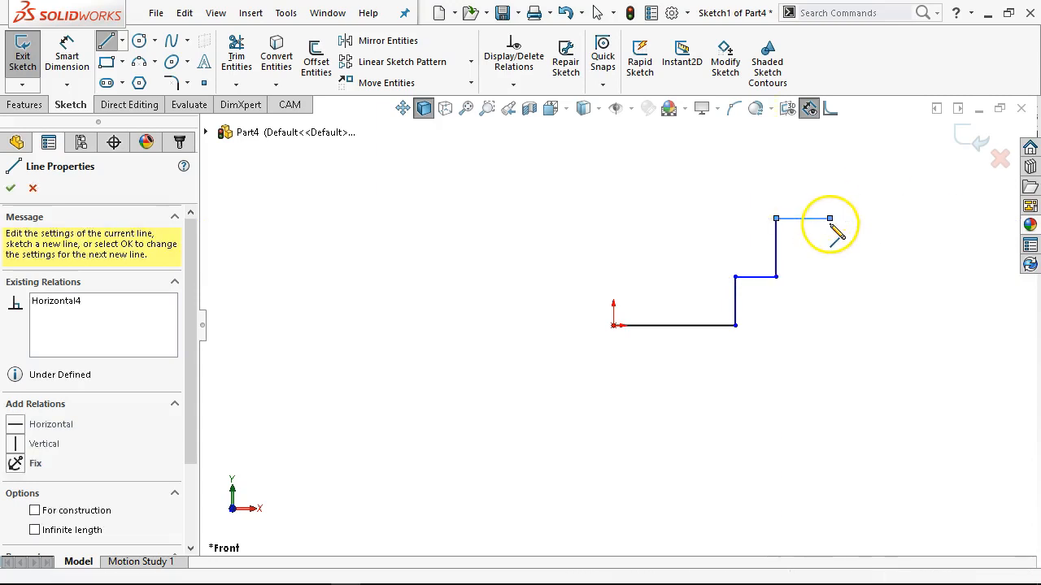
pyautogui.click(830, 156)
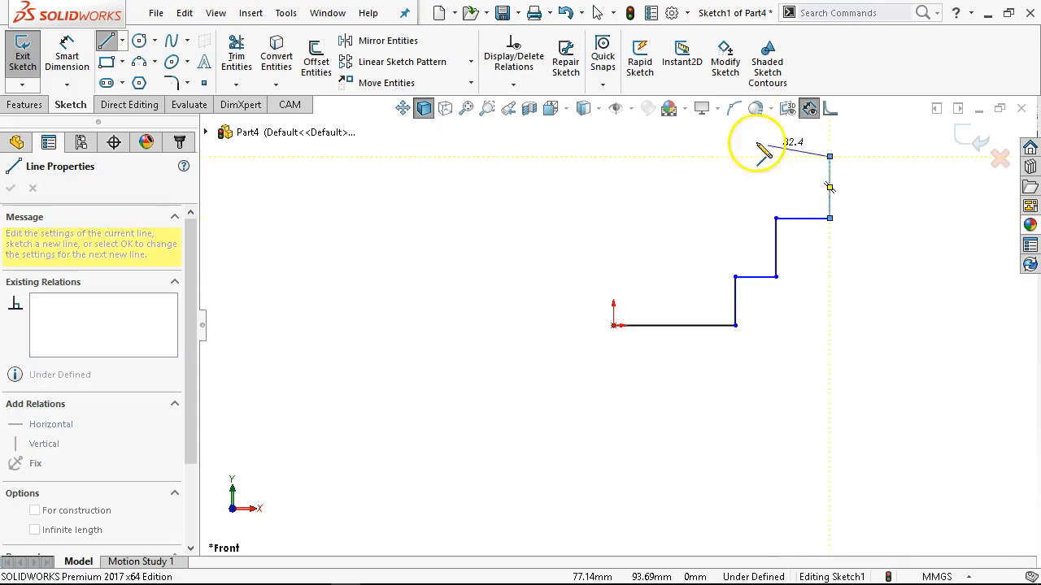
# Close the outline at the origin with a sloped edge about 76 mm long, a 36 mm top edge and a left side notched about 23 mm deep.
pyautogui.click(683, 136)
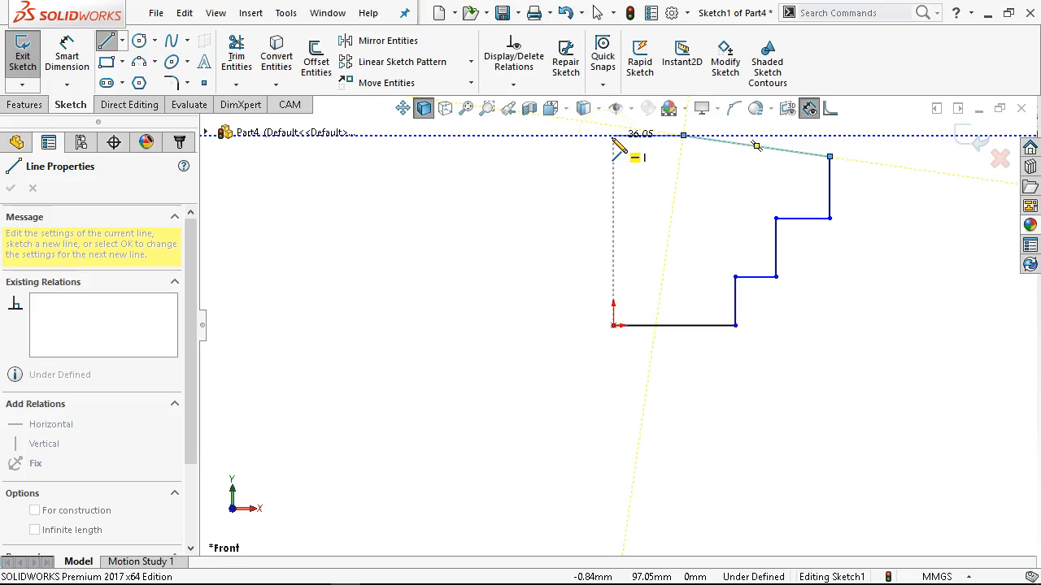
pyautogui.click(613, 135)
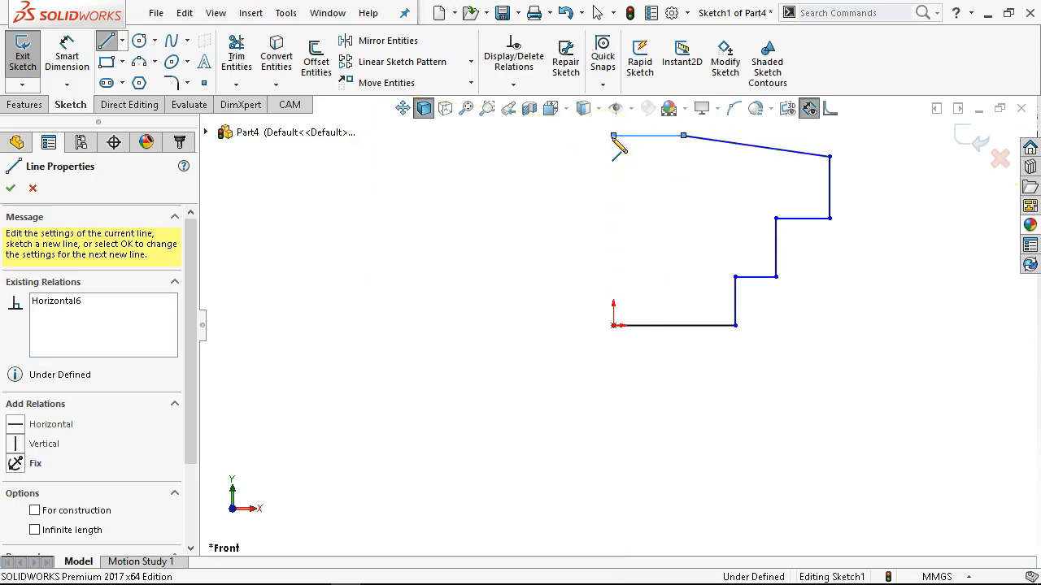
pyautogui.click(613, 204)
pyautogui.click(658, 205)
pyautogui.click(659, 236)
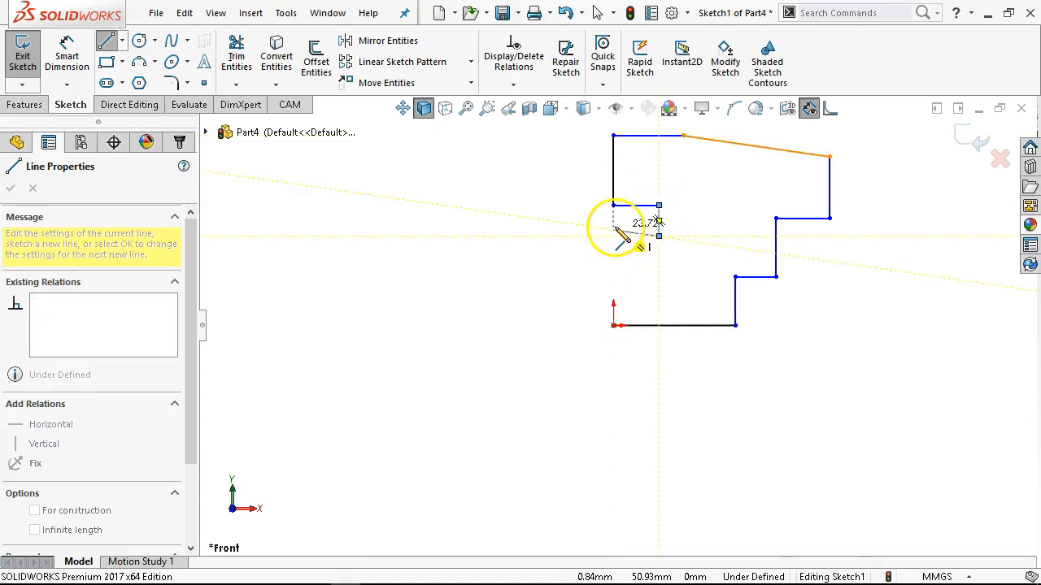
pyautogui.click(613, 236)
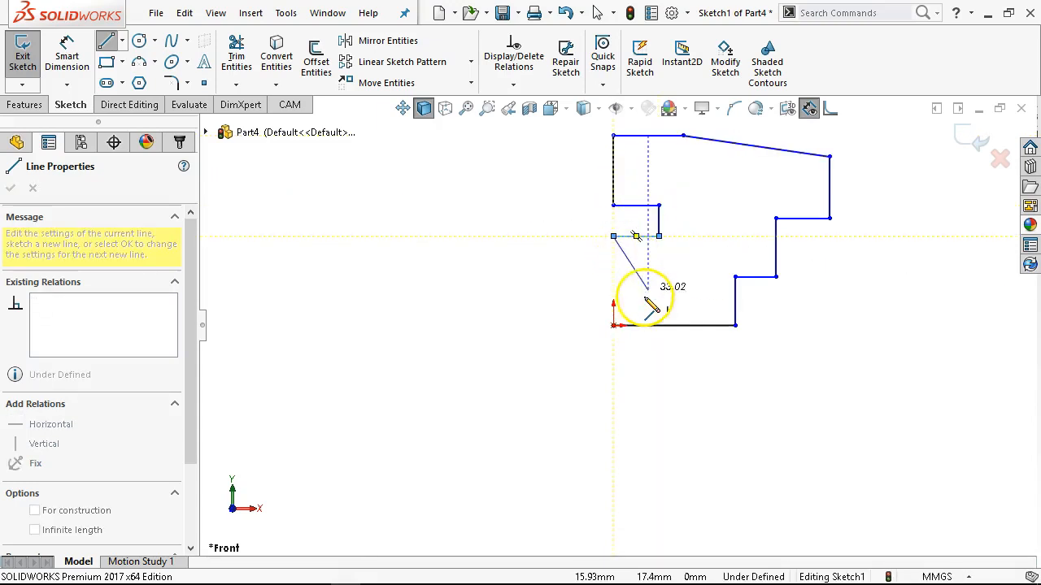
pyautogui.click(613, 325)
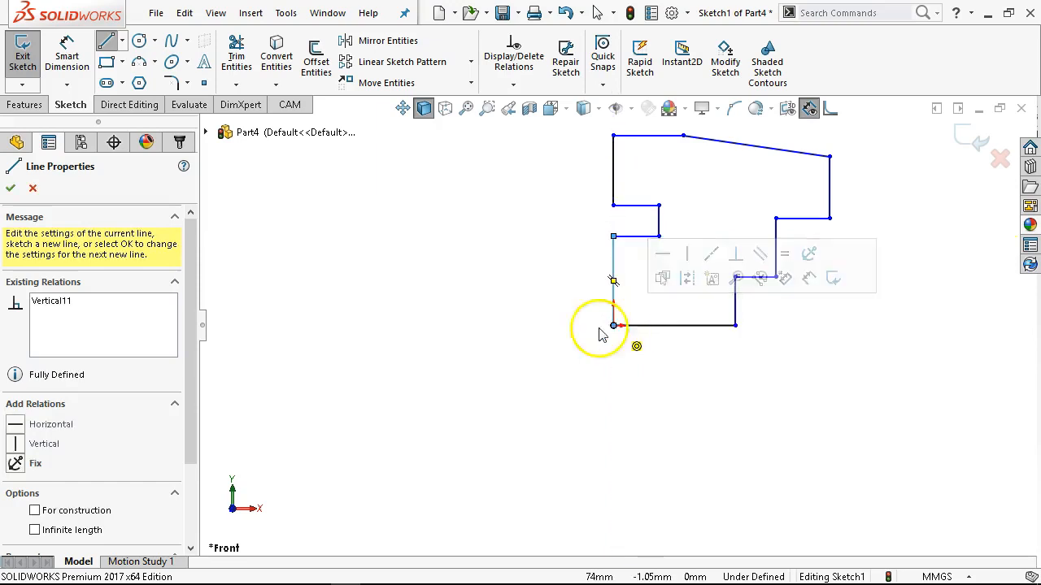
pyautogui.rightClick(532, 320)
pyautogui.click(634, 284)
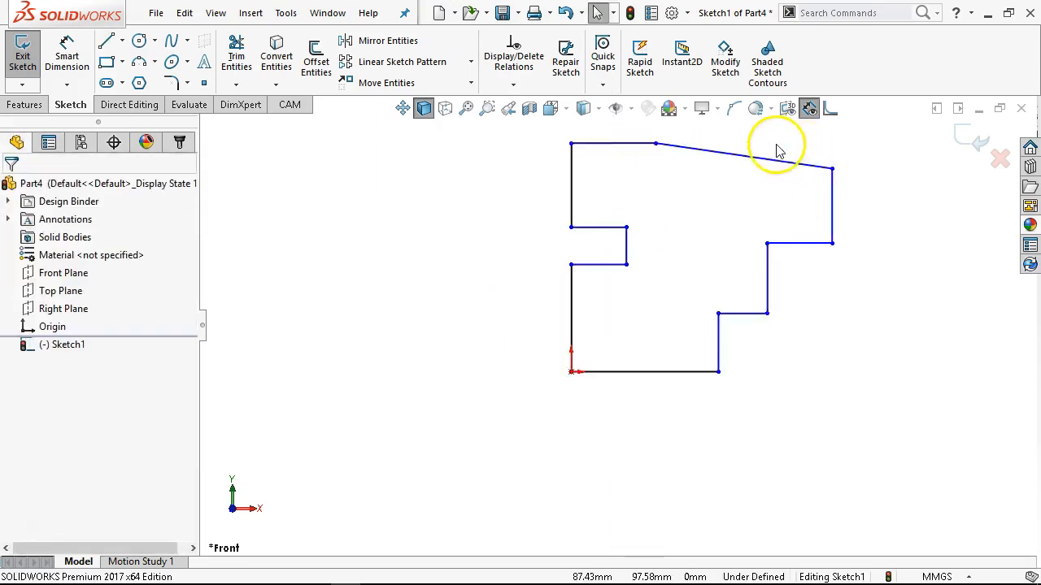
pyautogui.click(700, 179)
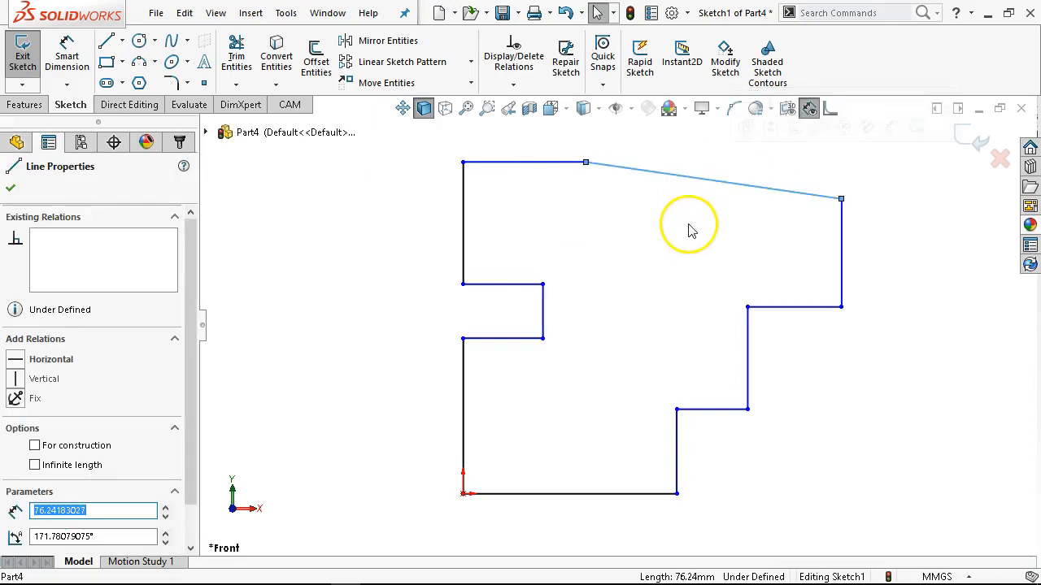
pyautogui.scroll(2, 691, 248)
pyautogui.click(554, 213)
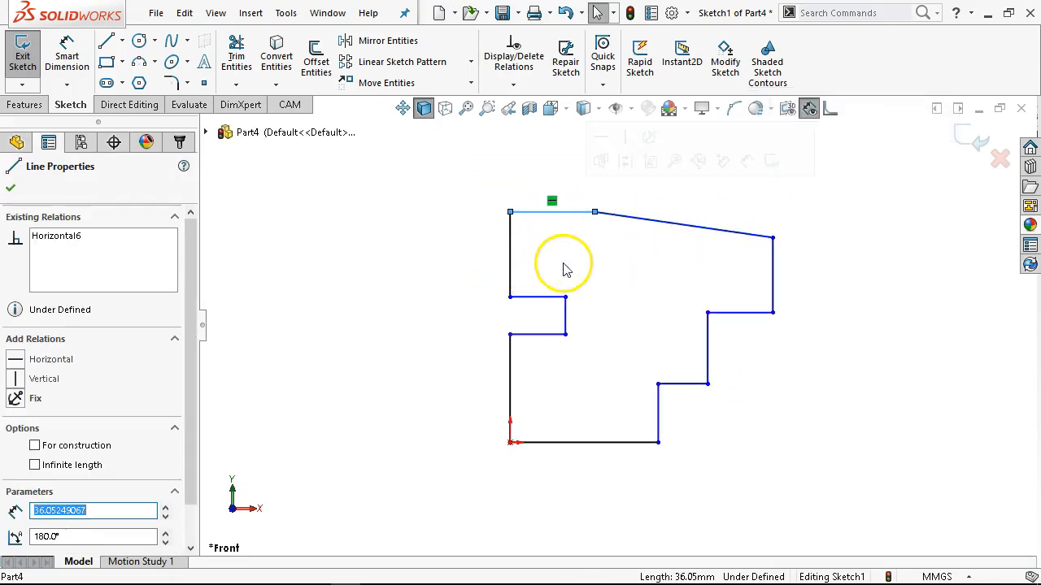
pyautogui.click(544, 299)
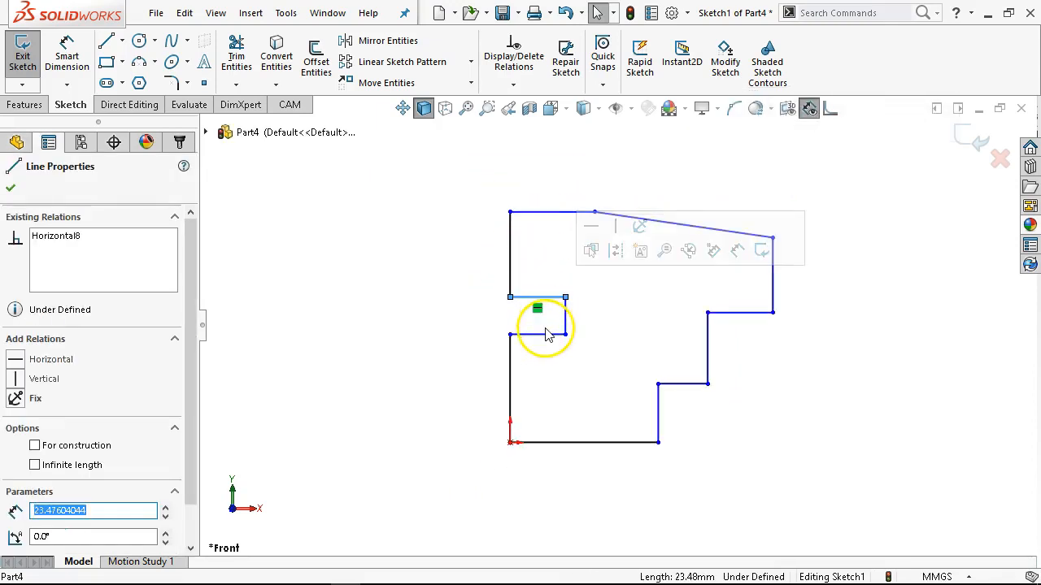
pyautogui.click(510, 371)
pyautogui.click(823, 248)
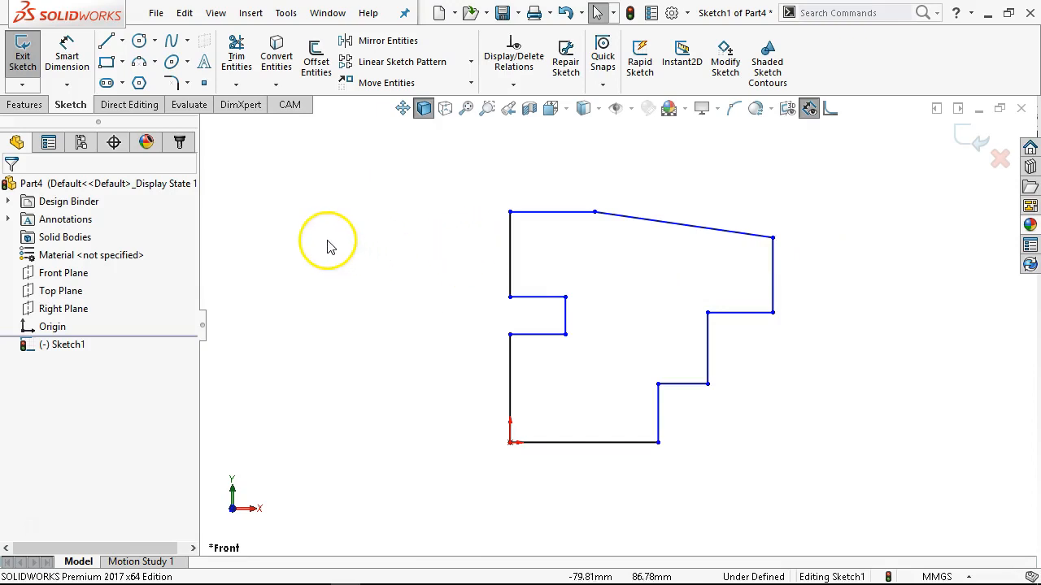
# Dimension the left vertical edge below the notch to 30 mm with Smart Dimension.
pyautogui.rightClick(263, 270)
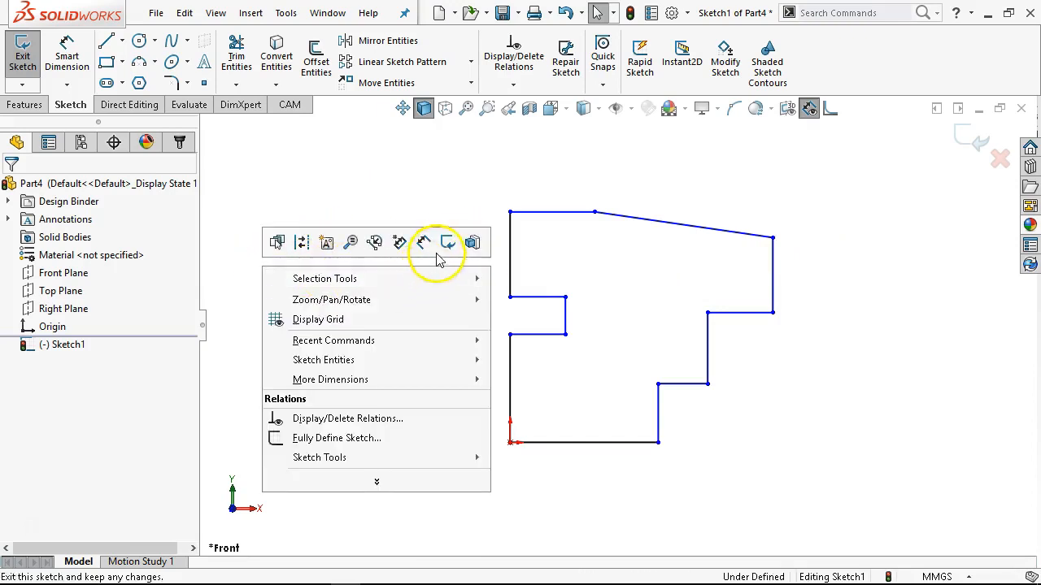
pyautogui.click(425, 242)
pyautogui.click(495, 383)
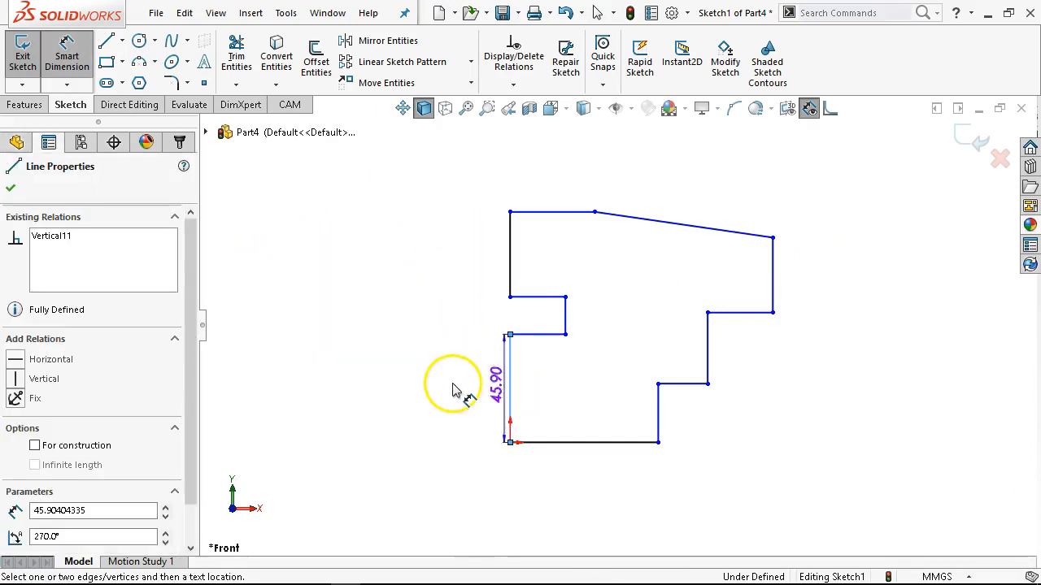
pyautogui.click(453, 395)
pyautogui.write('30')
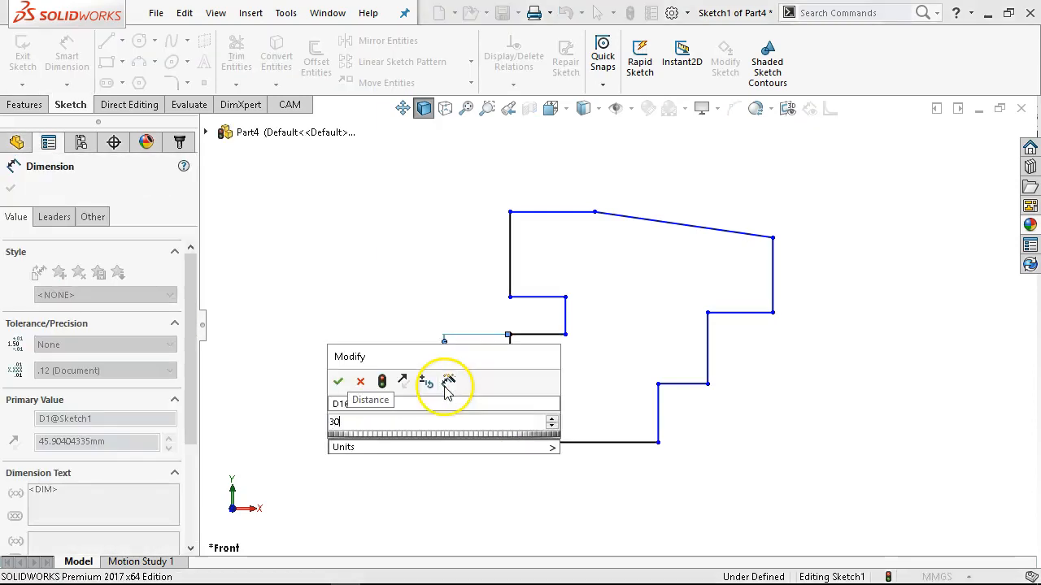
pyautogui.press('Return')
# Dimension the outline's overall height between the bottom and top edges to 70 mm.
pyautogui.click(541, 442)
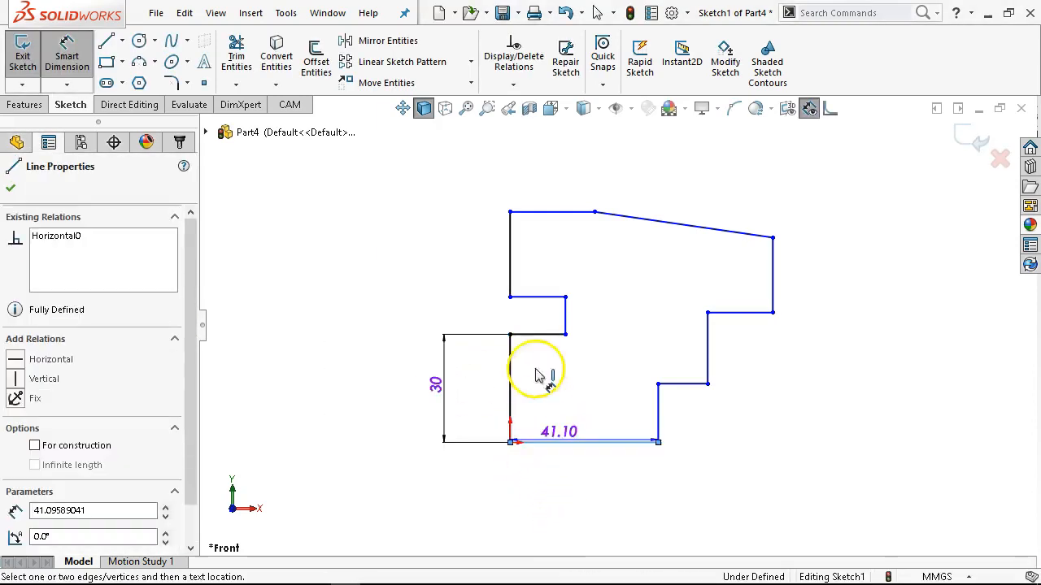
pyautogui.click(537, 212)
pyautogui.click(360, 259)
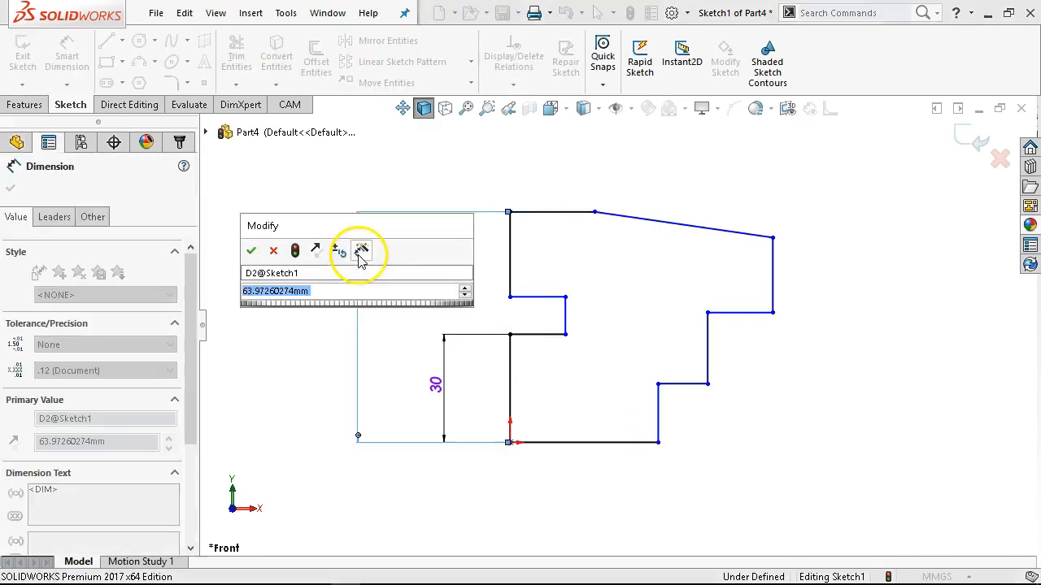
pyautogui.write('70')
pyautogui.press('Return')
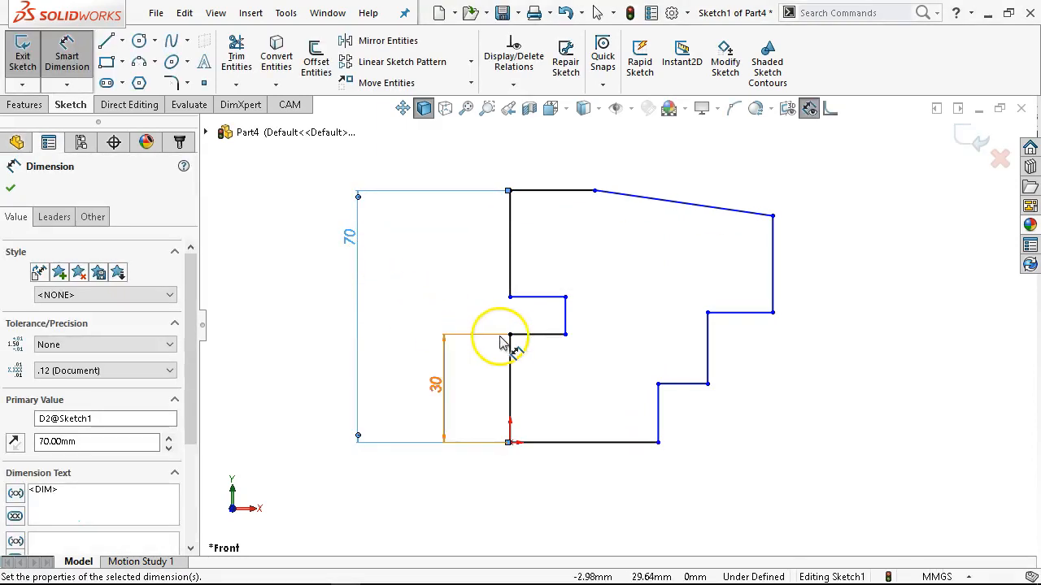
# Dimension the notch on the left side to 10 mm high and 10 mm deep.
pyautogui.click(565, 313)
pyautogui.click(586, 322)
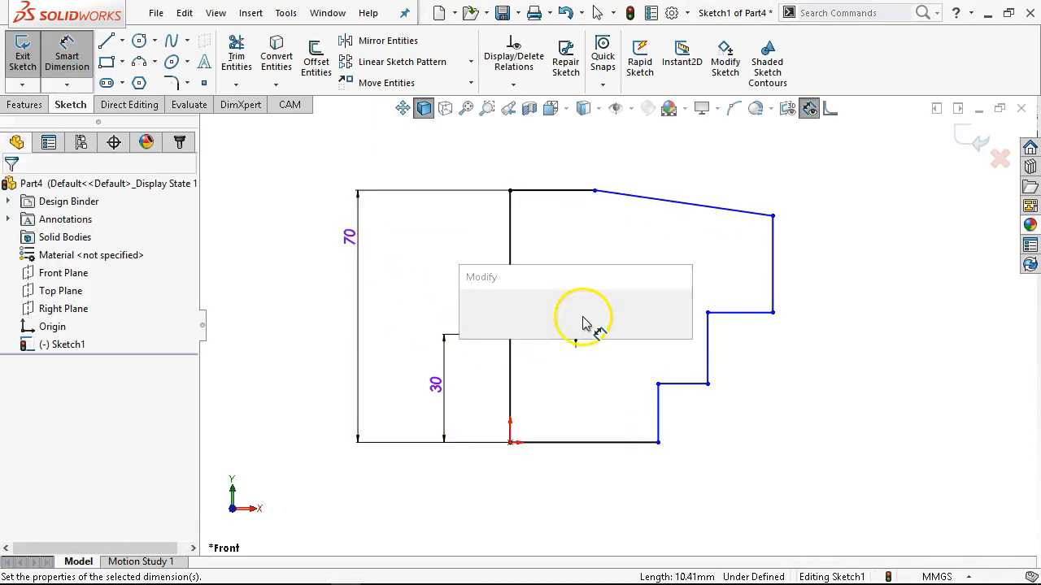
pyautogui.write('10')
pyautogui.press('Return')
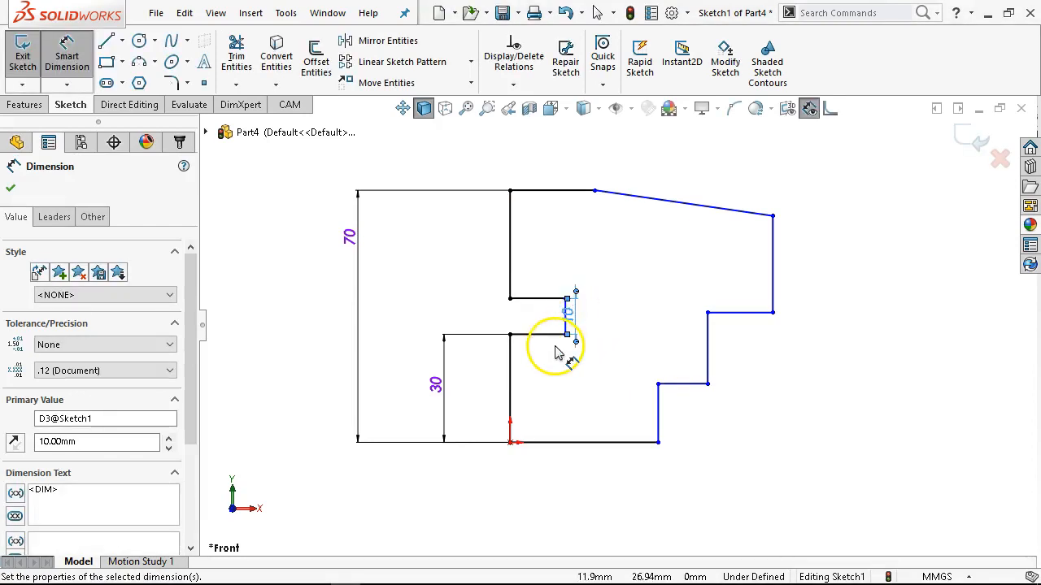
pyautogui.click(537, 299)
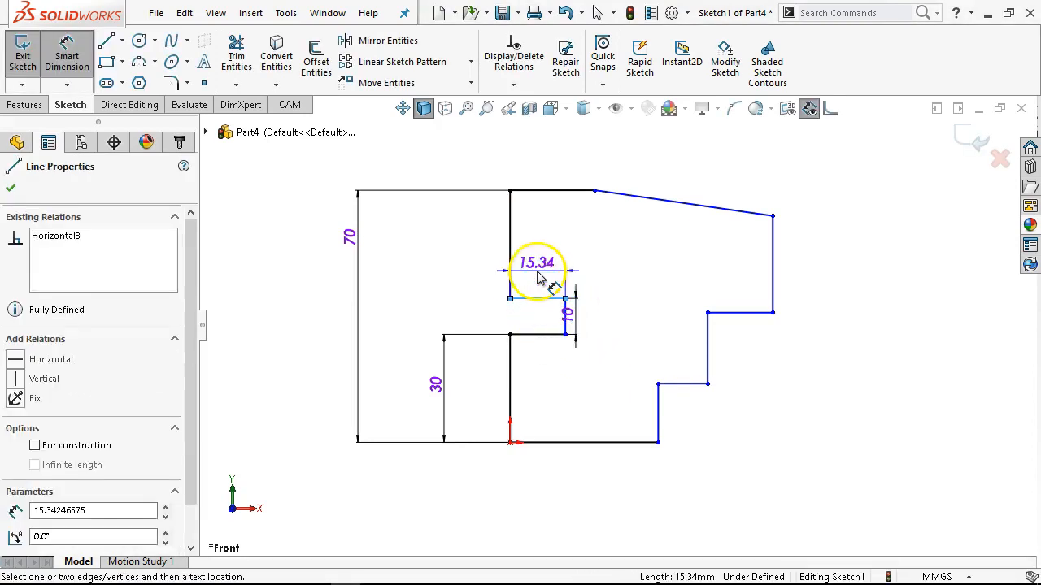
pyautogui.click(545, 276)
pyautogui.write('10')
pyautogui.press('Return')
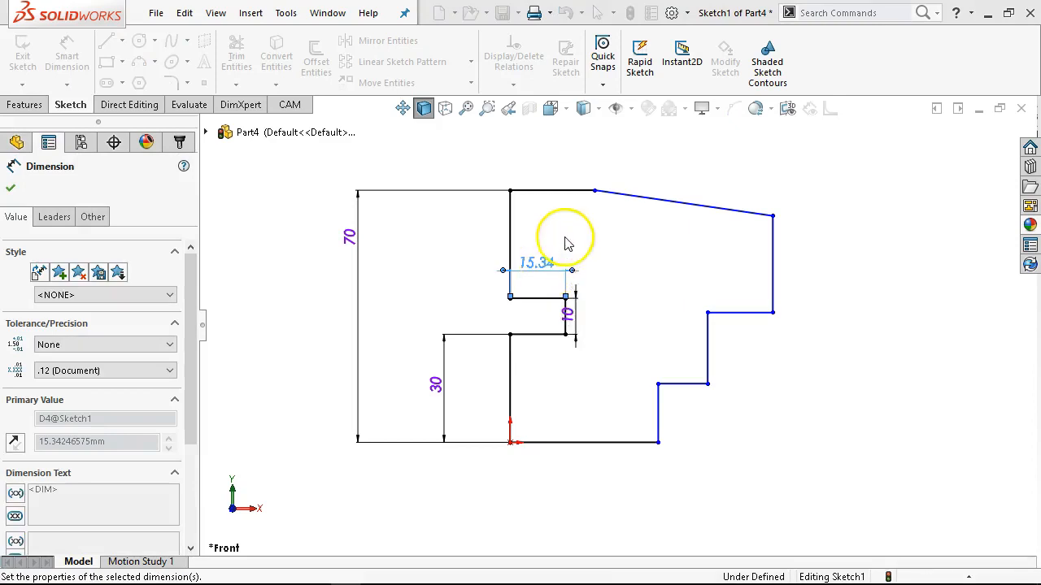
# Dimension the overall width between the outermost left and right vertical edges to 80 mm.
pyautogui.click(773, 273)
pyautogui.click(513, 224)
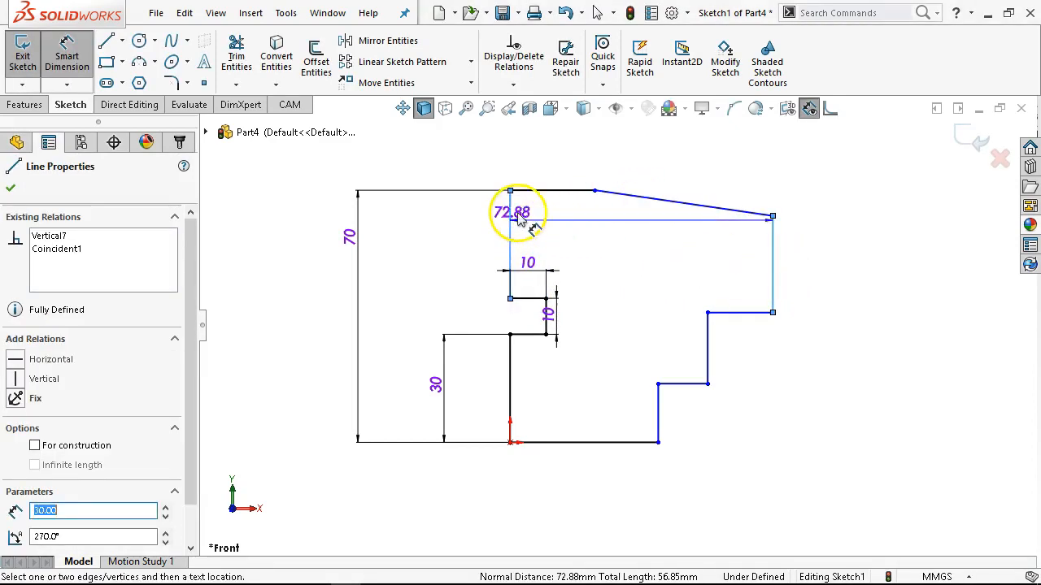
pyautogui.click(566, 165)
pyautogui.write('80')
pyautogui.press('Return')
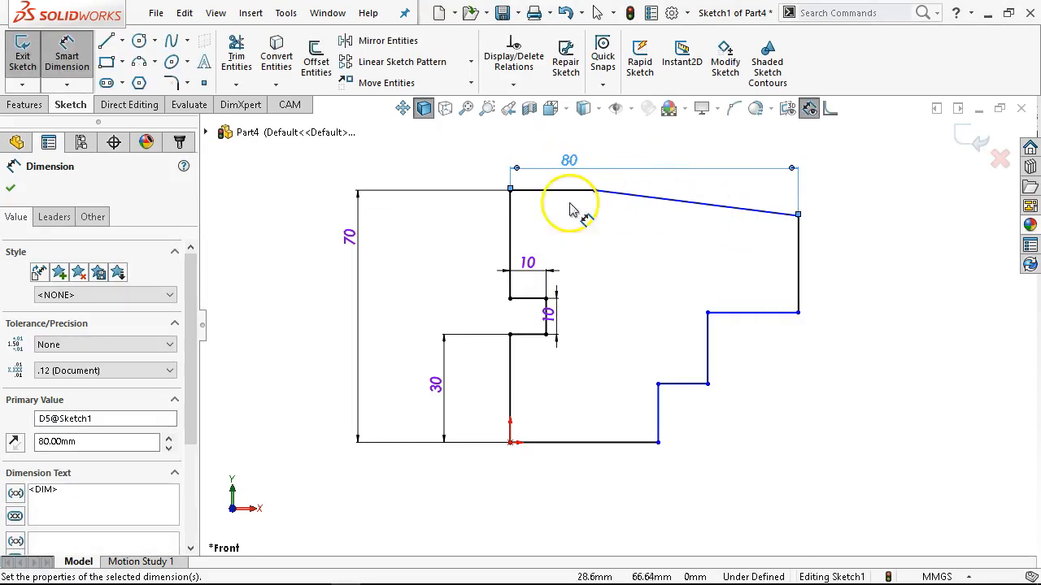
# Dimension the horizontal top edge to 35 mm.
pyautogui.click(541, 191)
pyautogui.click(542, 187)
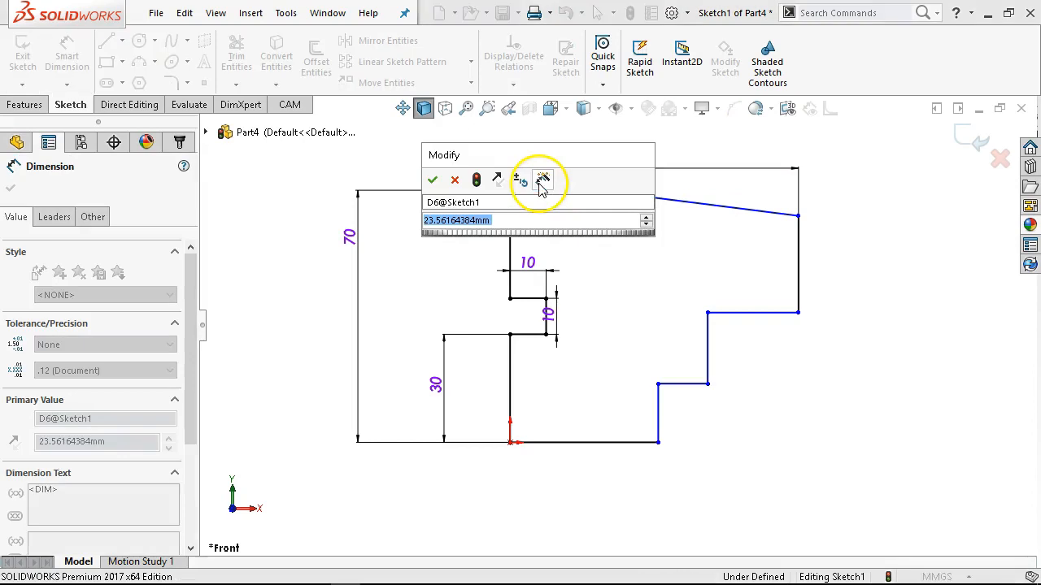
pyautogui.write('35')
pyautogui.press('Return')
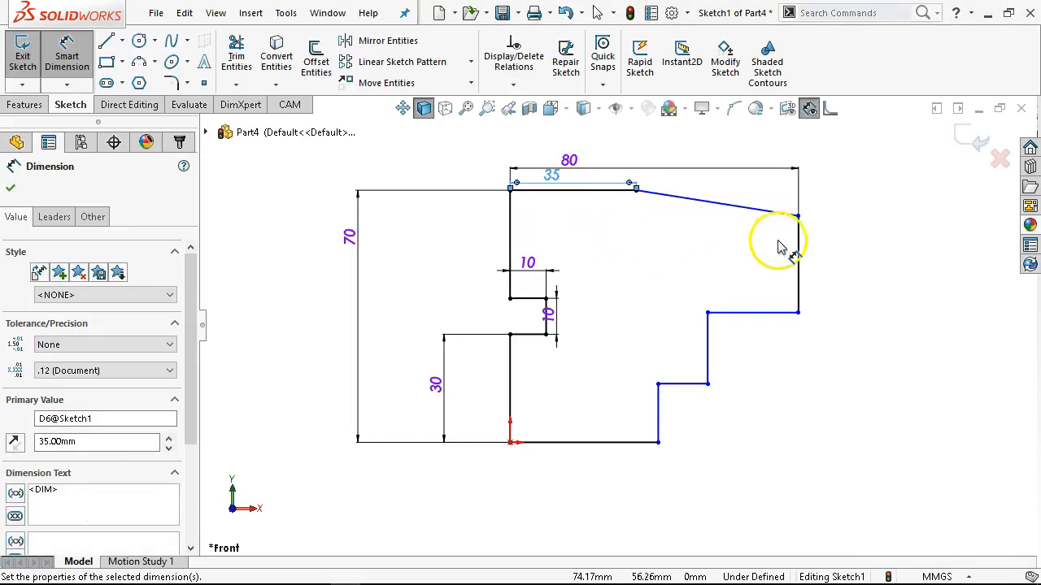
# Dimension the height from the bottom edge to the lower end of the sloped edge to 40 mm.
pyautogui.click(618, 445)
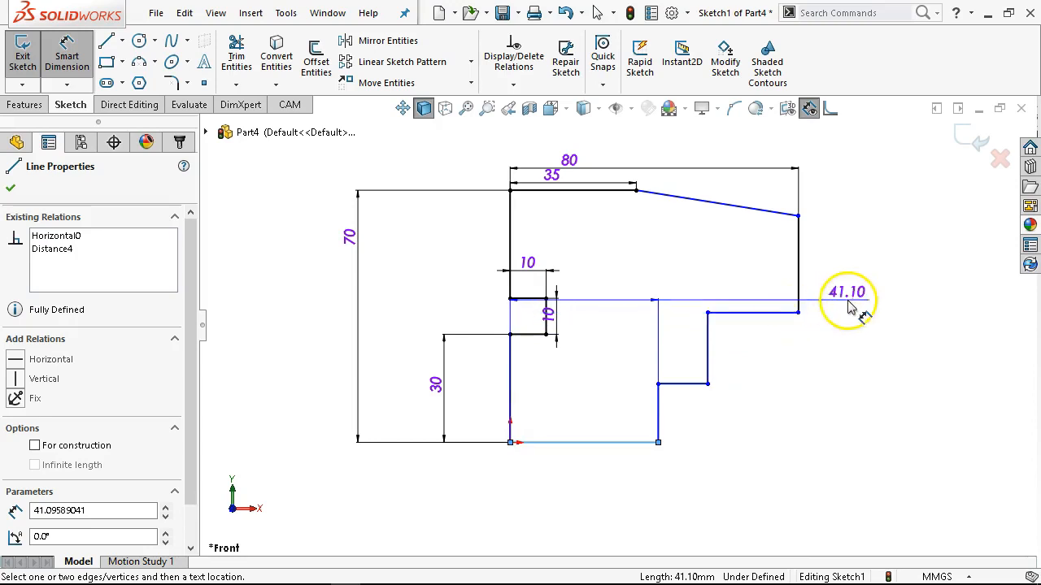
pyautogui.click(799, 216)
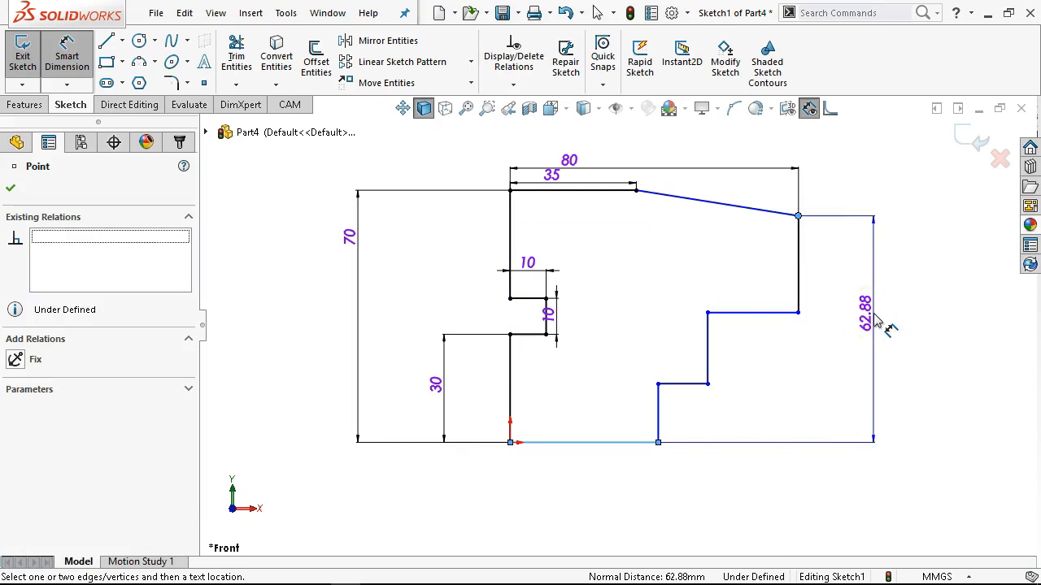
pyautogui.click(888, 332)
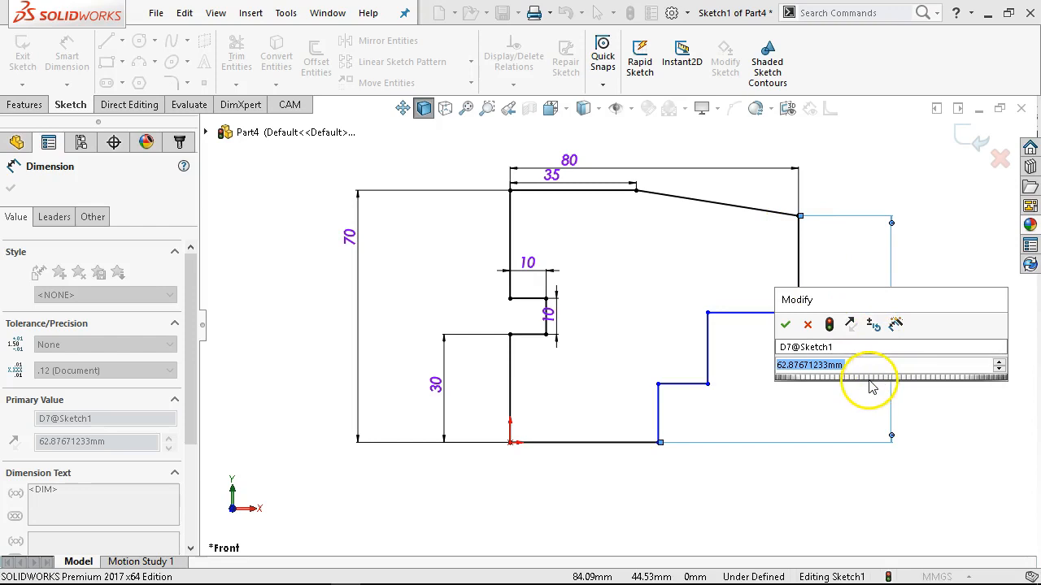
pyautogui.write('40')
pyautogui.press('Return')
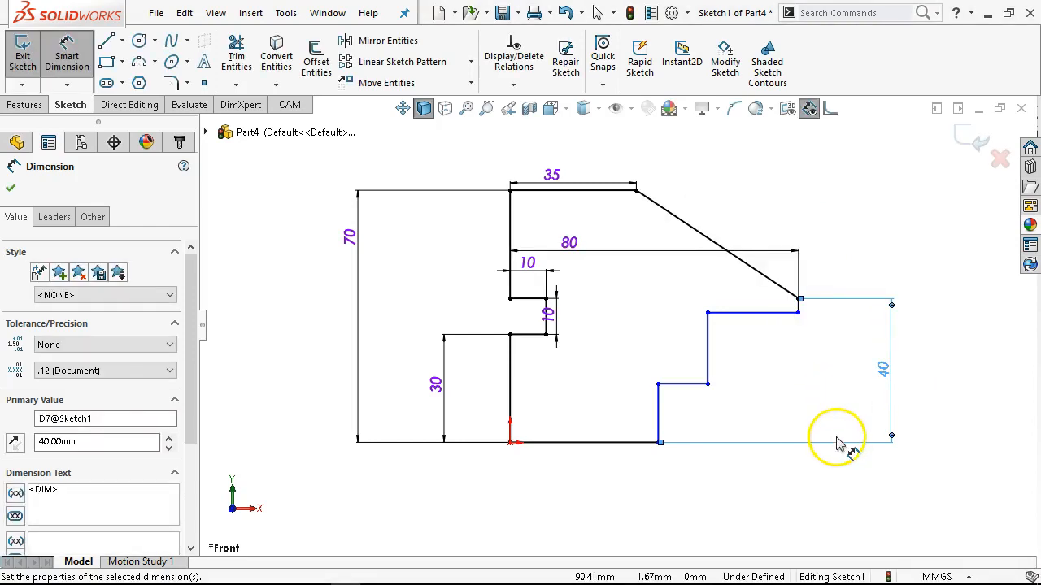
# Make the four horizontal and vertical step lines at the outline's lower right corner equal in length.
pyautogui.rightClick(749, 365)
pyautogui.click(818, 413)
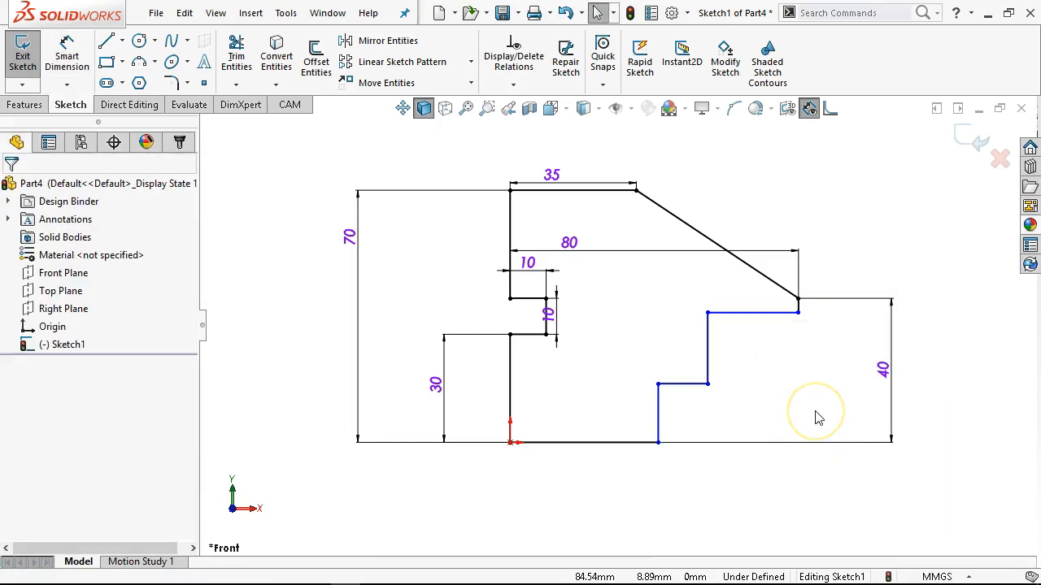
pyautogui.click(659, 415)
pyautogui.keyDown('ctrl'); pyautogui.click(695, 383); pyautogui.keyUp('ctrl')
pyautogui.keyDown('ctrl'); pyautogui.click(709, 370); pyautogui.keyUp('ctrl')
pyautogui.keyDown('ctrl'); pyautogui.click(746, 314); pyautogui.keyUp('ctrl')
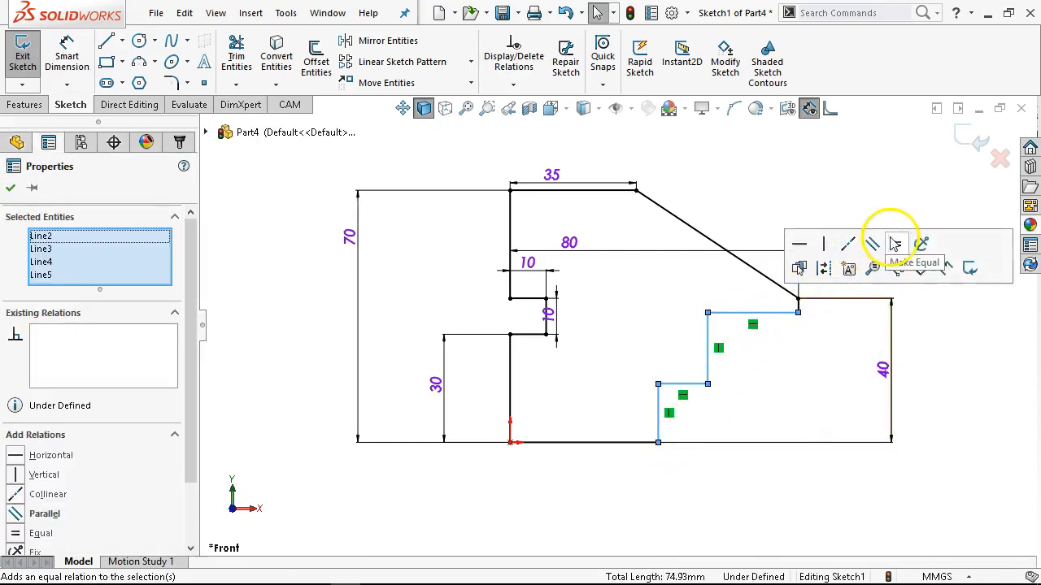
pyautogui.click(898, 245)
pyautogui.click(825, 170)
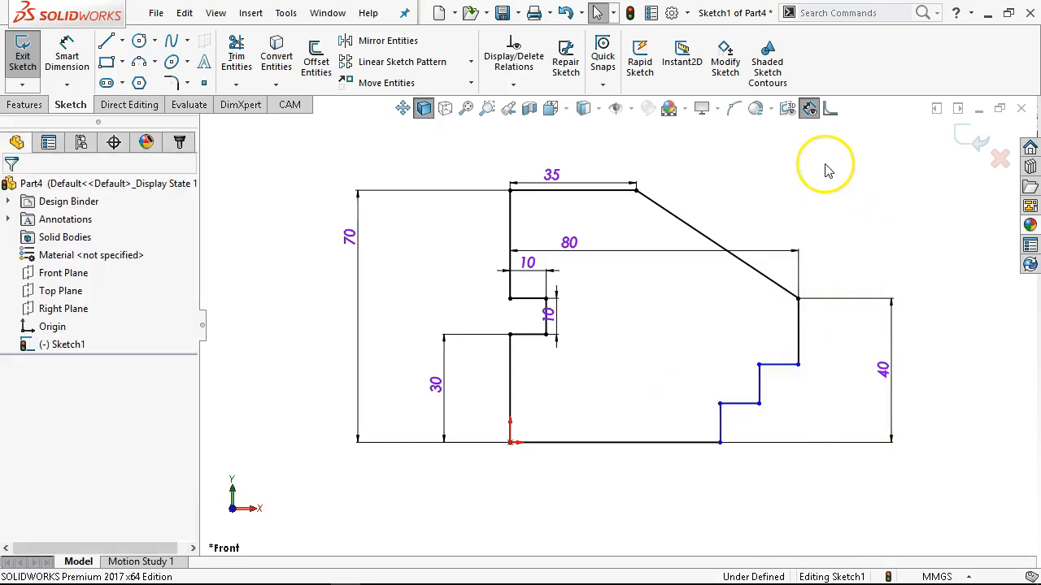
# Dimension the lowest vertical line of the steps to 15 mm.
pyautogui.rightClick(831, 183)
pyautogui.click(960, 138)
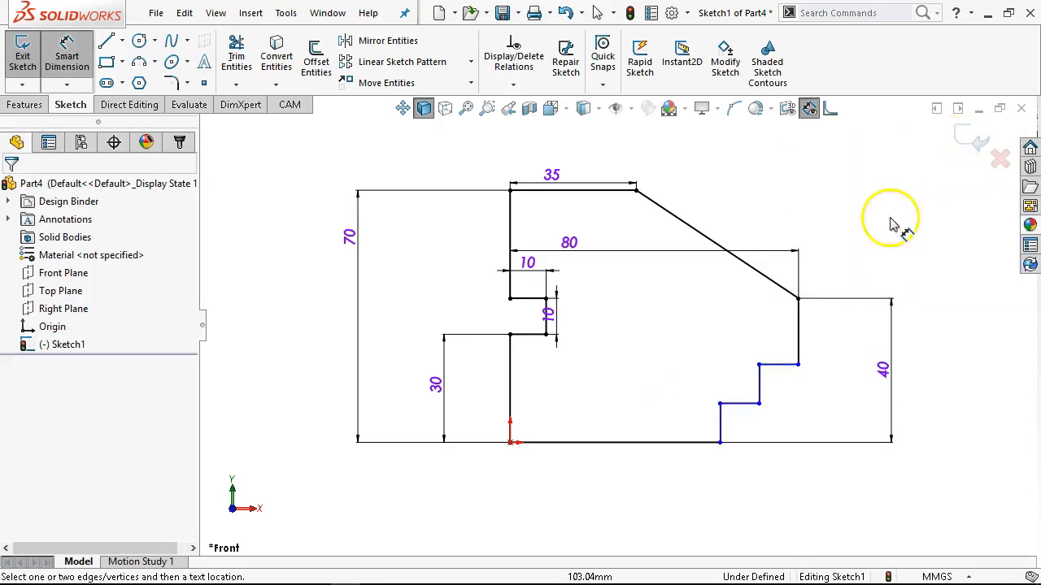
pyautogui.click(718, 426)
pyautogui.click(683, 425)
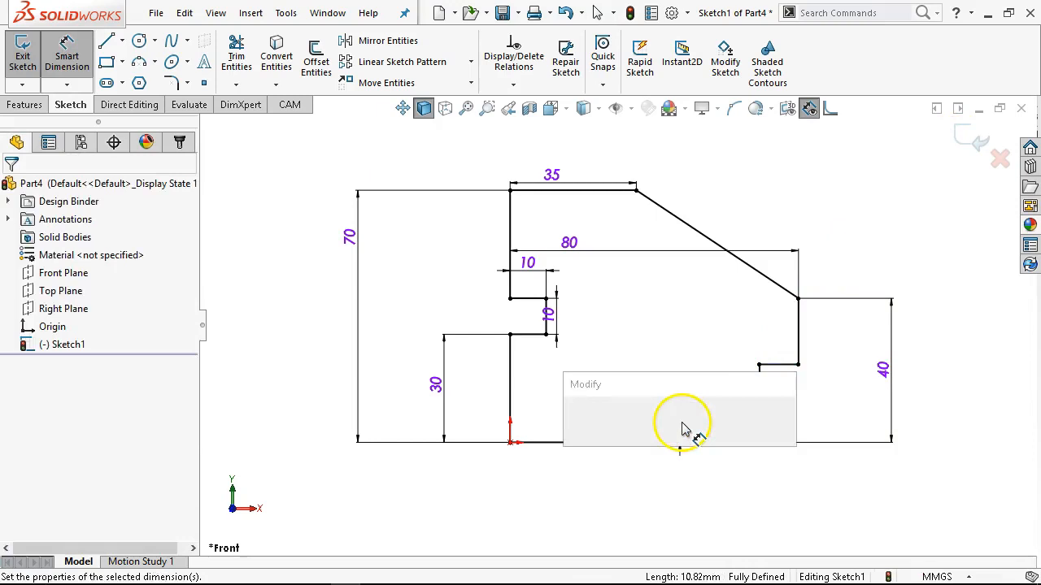
pyautogui.write('15')
pyautogui.press('Return')
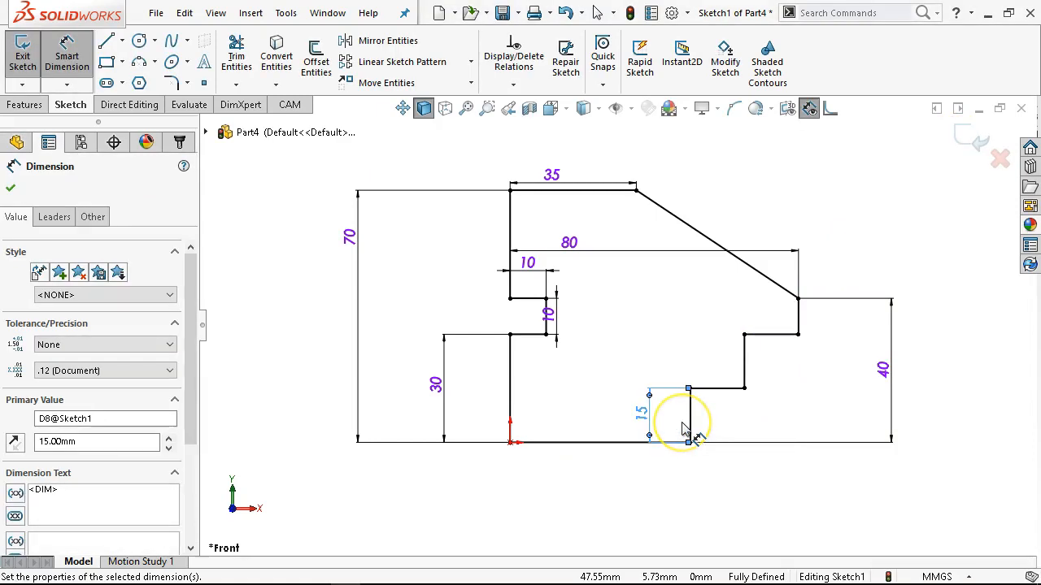
pyautogui.rightClick(817, 136)
pyautogui.click(826, 184)
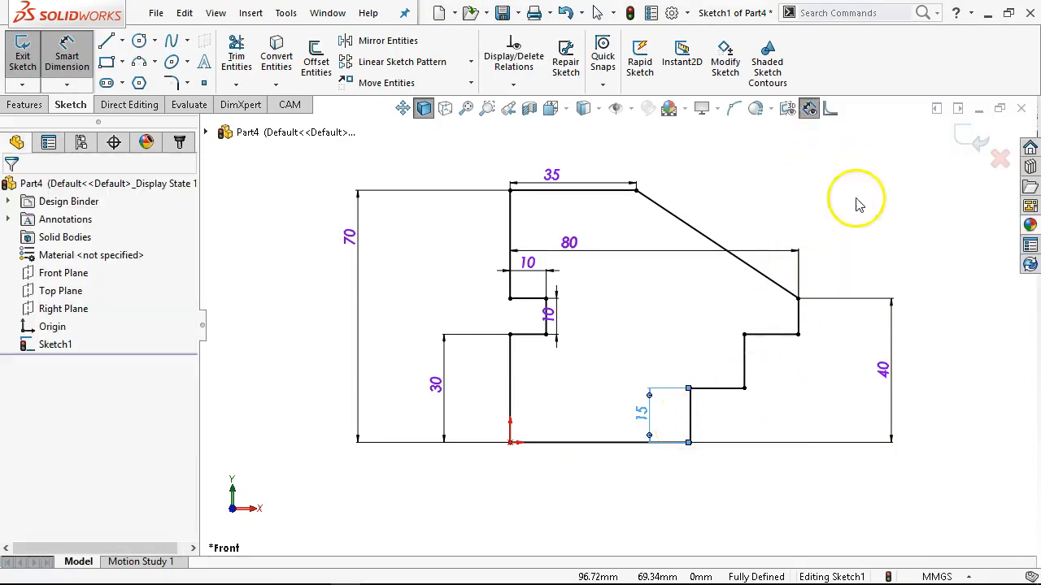
# Check the length and relations of each of the four step lines.
pyautogui.click(744, 360)
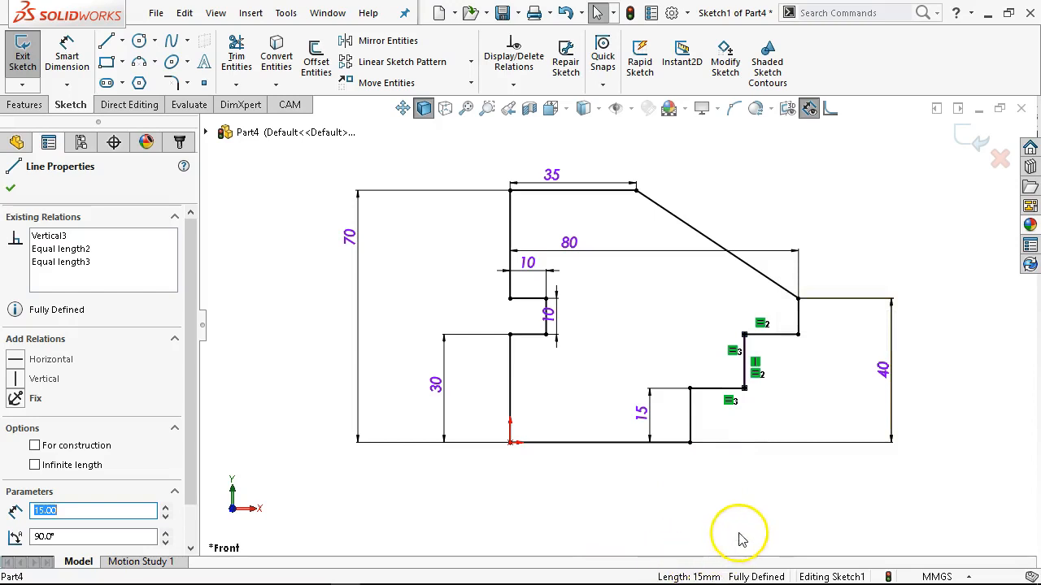
pyautogui.click(779, 334)
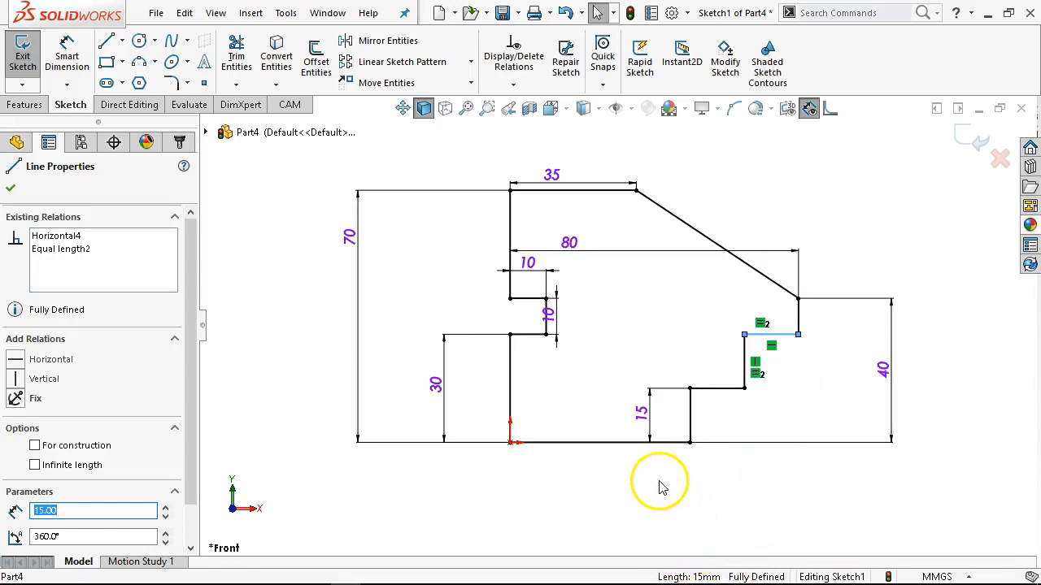
pyautogui.click(713, 390)
pyautogui.click(690, 416)
pyautogui.click(683, 467)
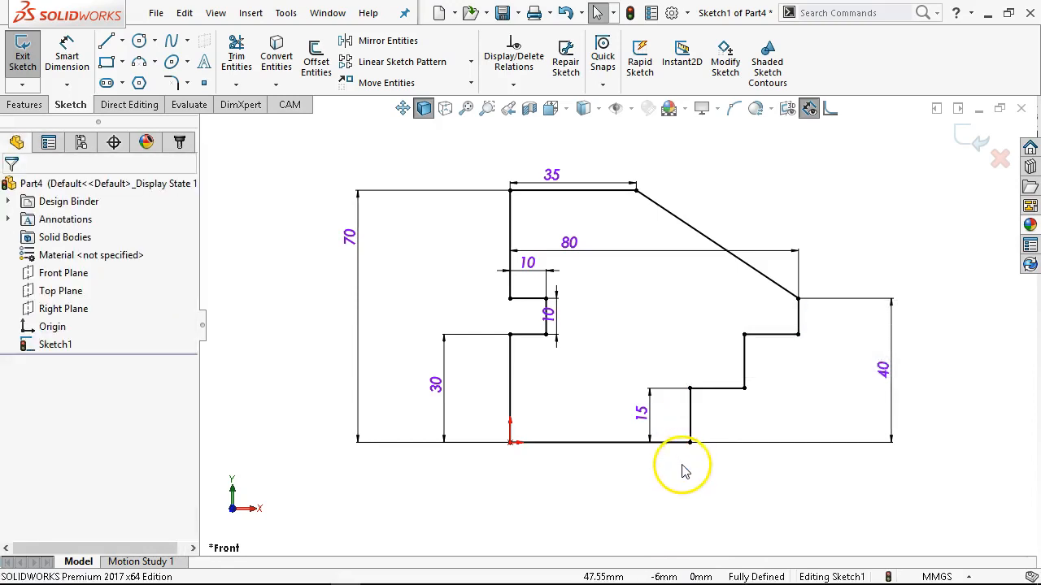
# Reposition the notch's 10 mm height dimension farther away from the notch's vertical line.
pyautogui.moveTo(550, 316); pyautogui.dragTo(581, 324)
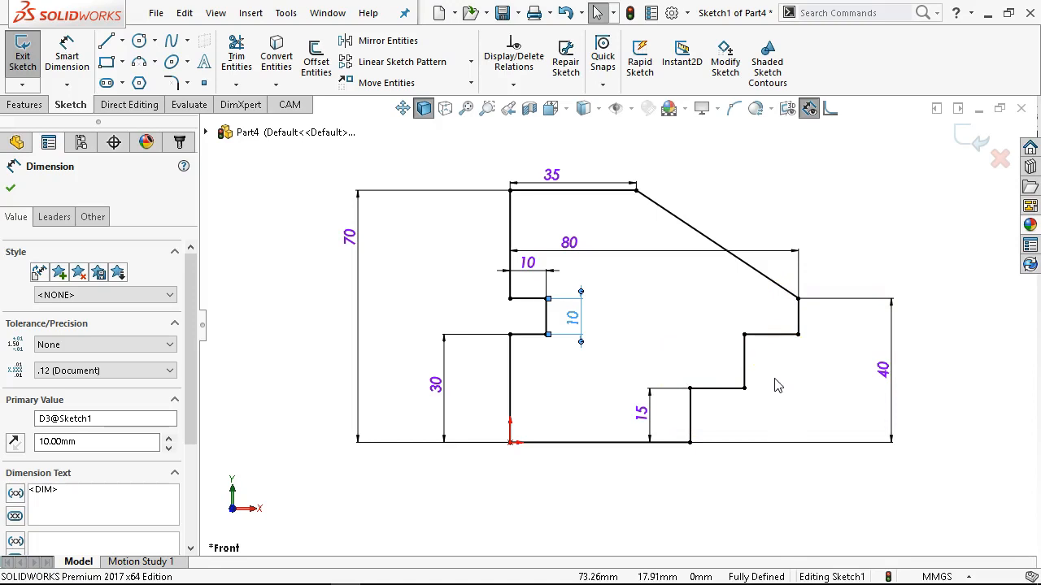
pyautogui.press('f')
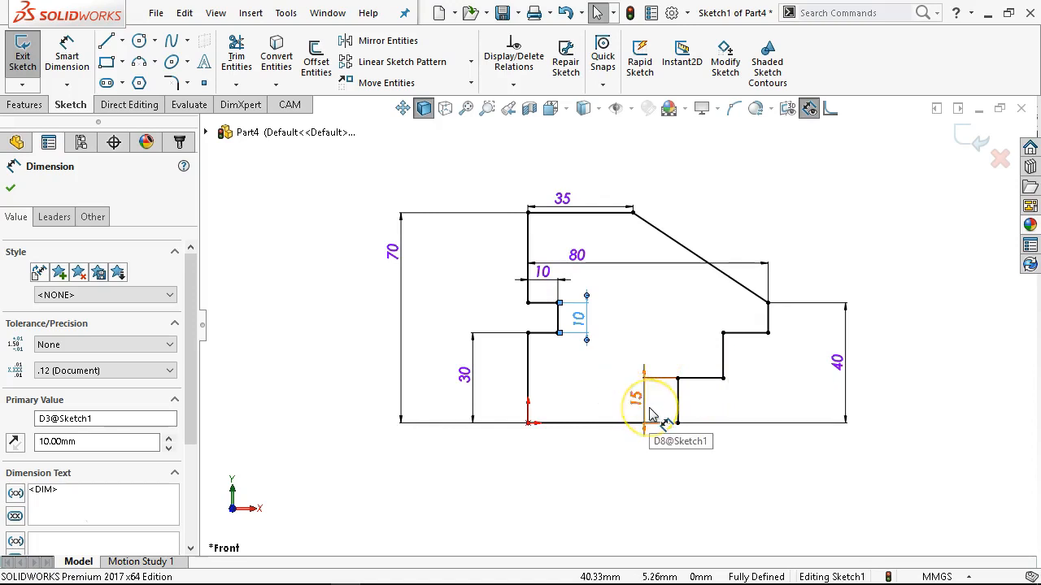
# Check the lengths of the bottom edge and lower left edge, and the distance from that edge to the upper vertical step line.
pyautogui.click(608, 425)
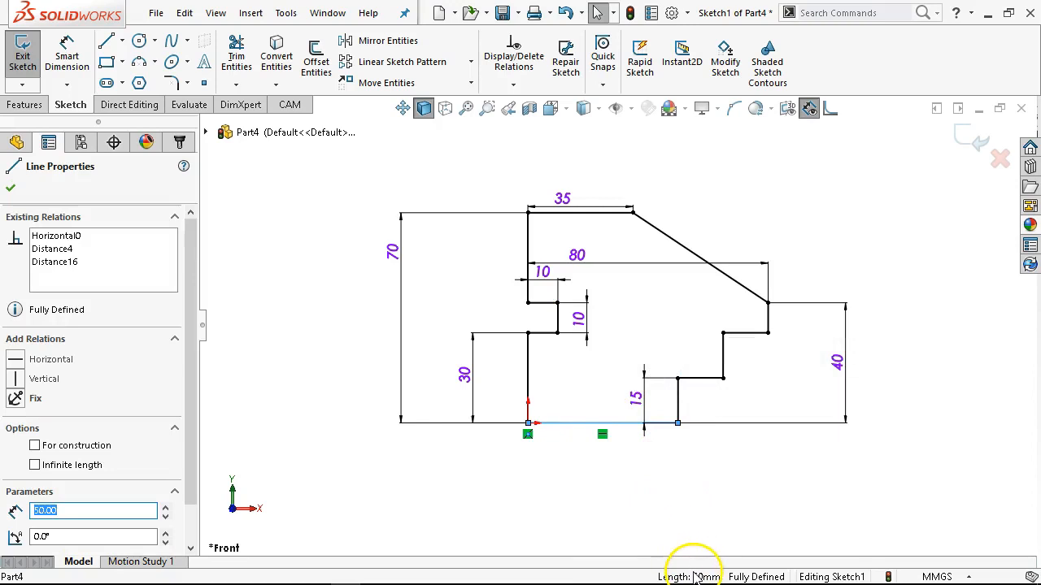
pyautogui.click(530, 377)
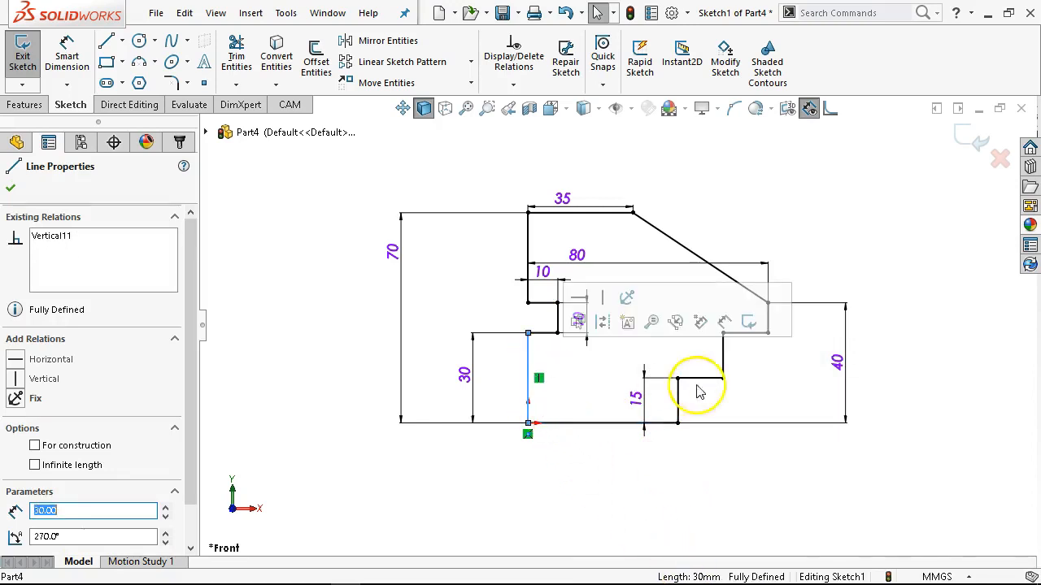
pyautogui.keyDown('ctrl'); pyautogui.click(722, 361); pyautogui.keyUp('ctrl')
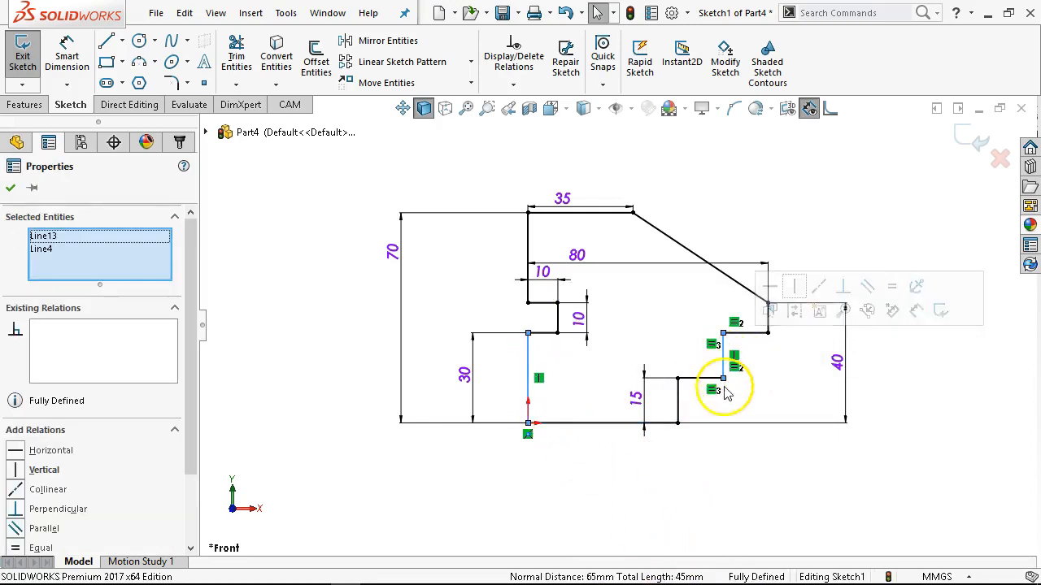
pyautogui.click(633, 483)
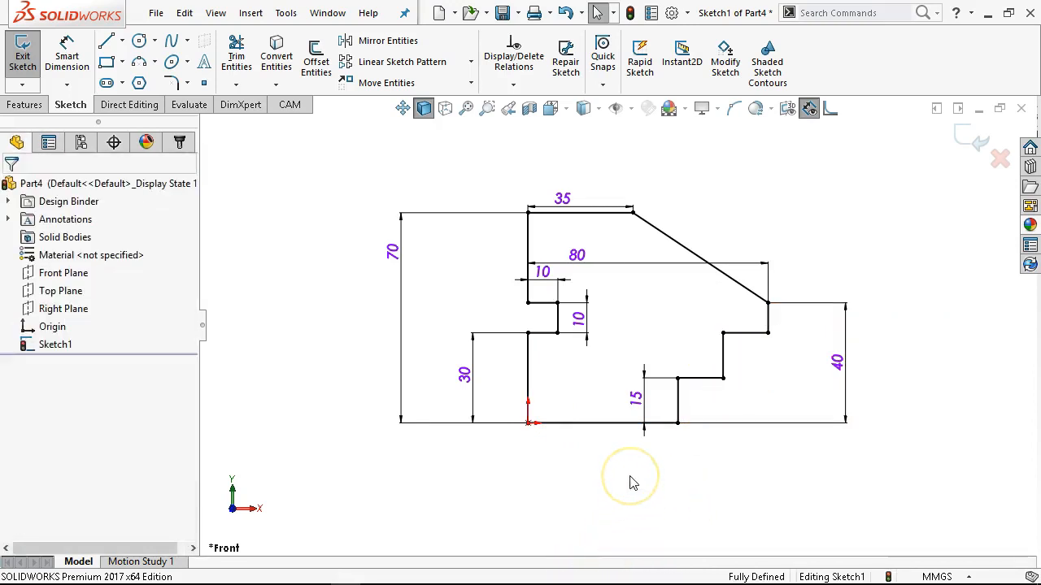
# Reposition the 80 mm overall width dimension above the outline's 35 mm top edge dimension.
pyautogui.scroll(-4, 658, 353)
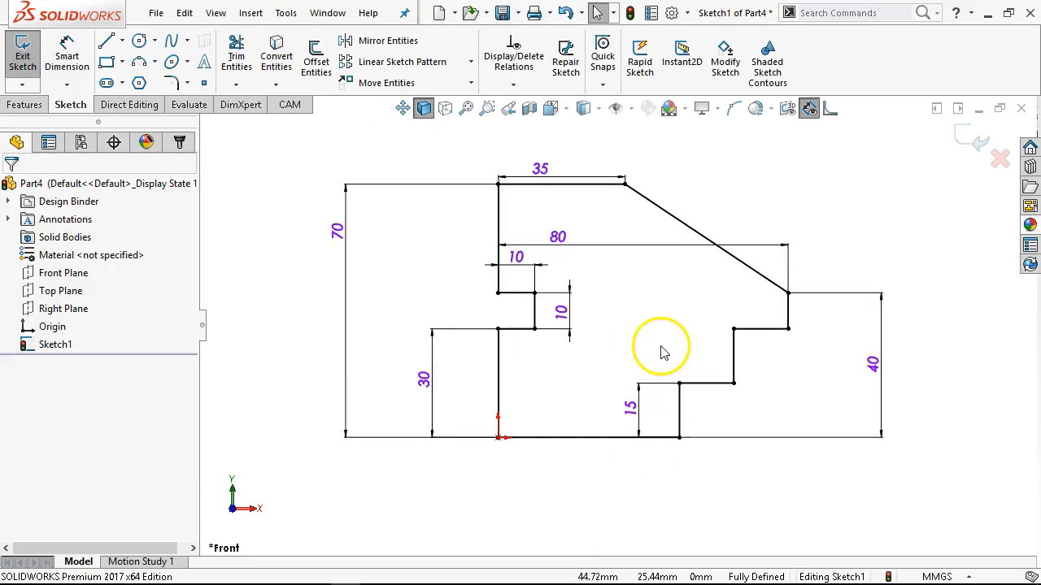
pyautogui.moveTo(561, 221)
pyautogui.mouseDown()
pyautogui.moveTo(546, 198)
pyautogui.moveTo(551, 122)
pyautogui.mouseUp()
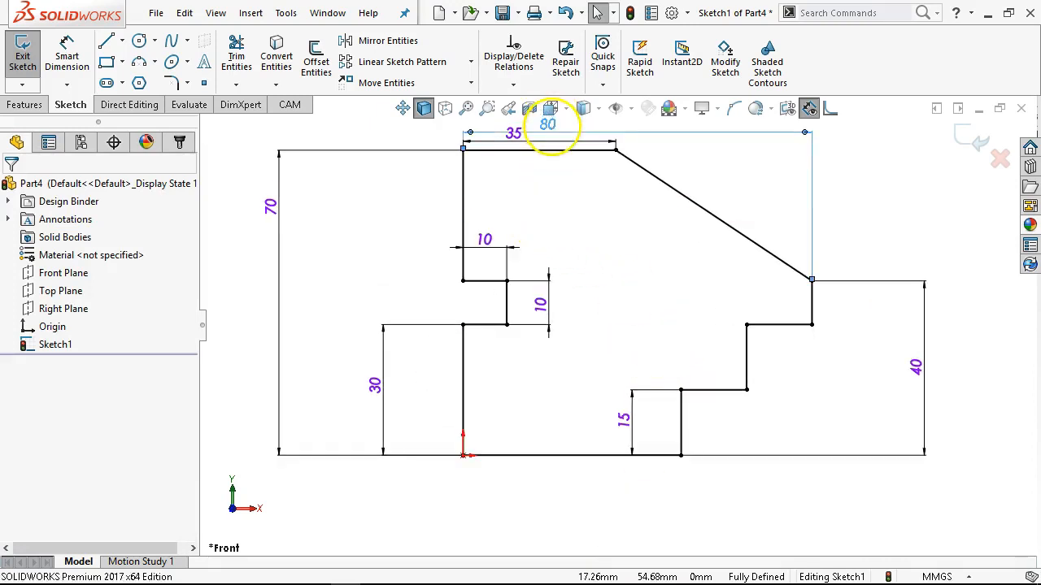
# Sketch two circles inside the outline: one about 20 mm in diameter level with the lower step, another about 14 mm above it.
pyautogui.click(139, 42)
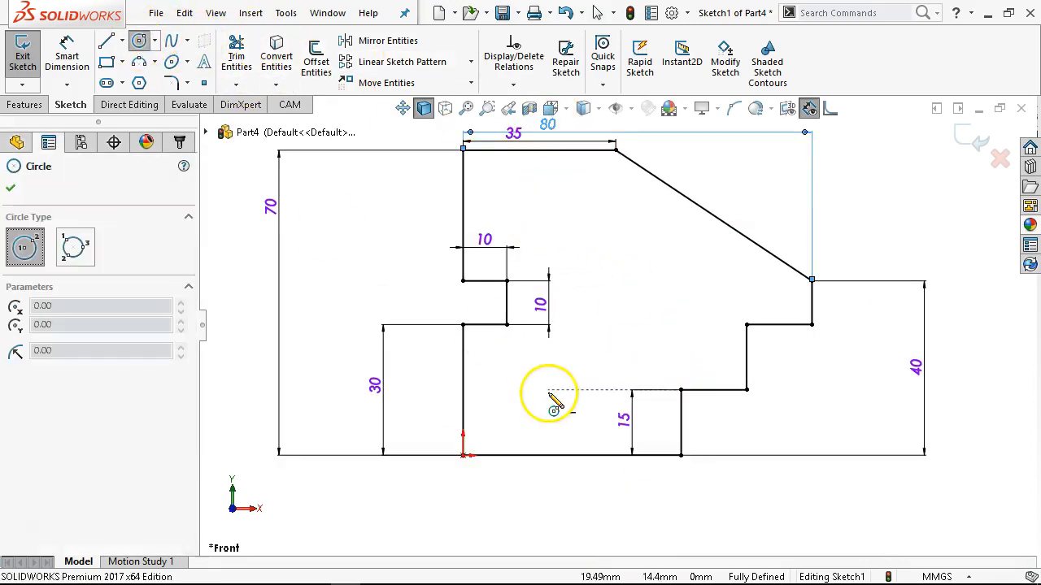
pyautogui.click(603, 390)
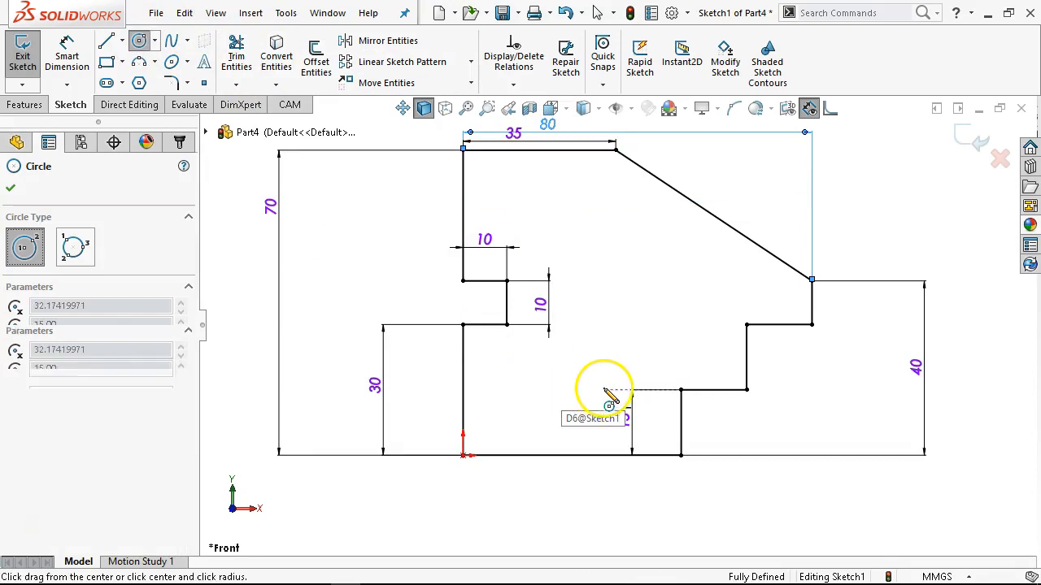
pyautogui.click(647, 391)
pyautogui.click(604, 226)
pyautogui.click(632, 239)
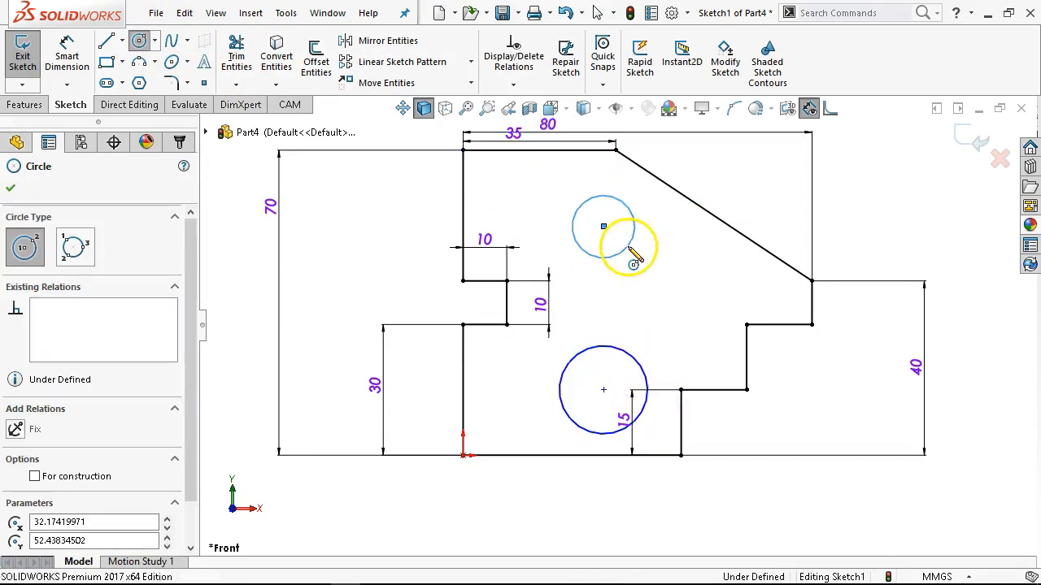
# Dimension the upper circle's diameter to 10 mm, with the text beyond the sloped edge.
pyautogui.rightClick(631, 239)
pyautogui.click(790, 224)
pyautogui.click(634, 235)
pyautogui.click(738, 189)
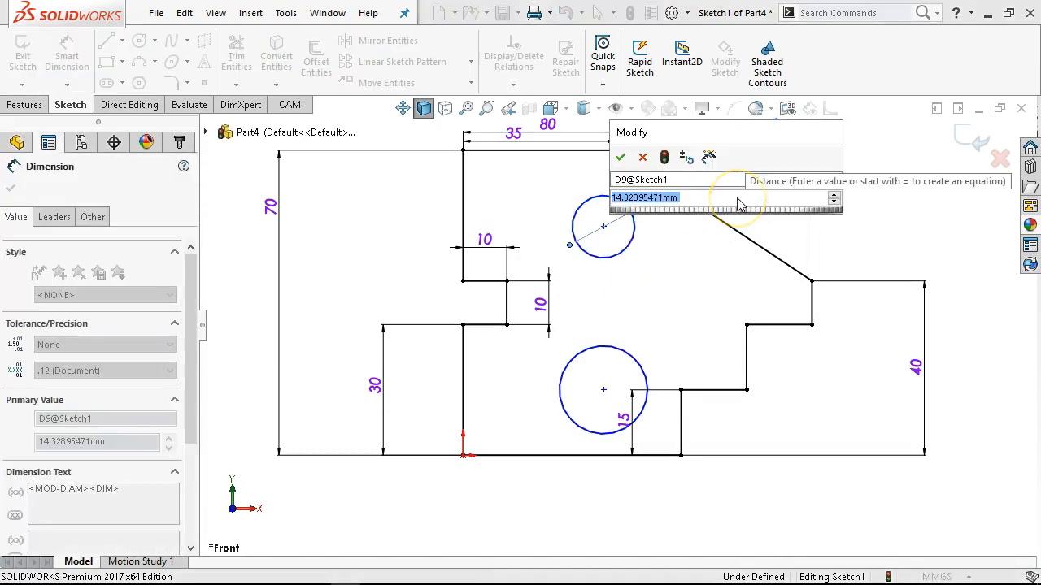
pyautogui.write('10')
pyautogui.press('Return')
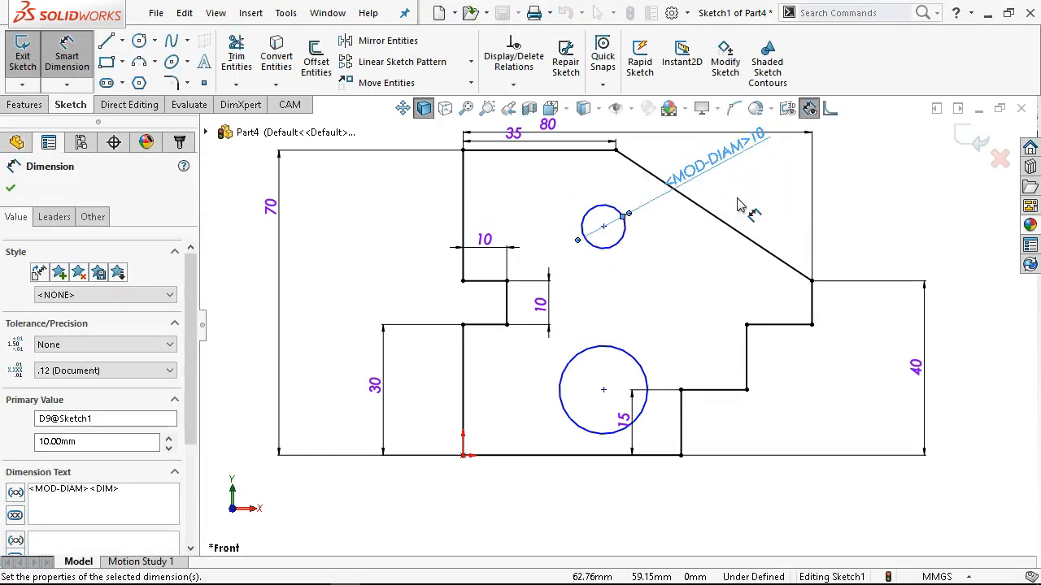
# Dimension the lower circle's diameter to 20 mm.
pyautogui.click(597, 347)
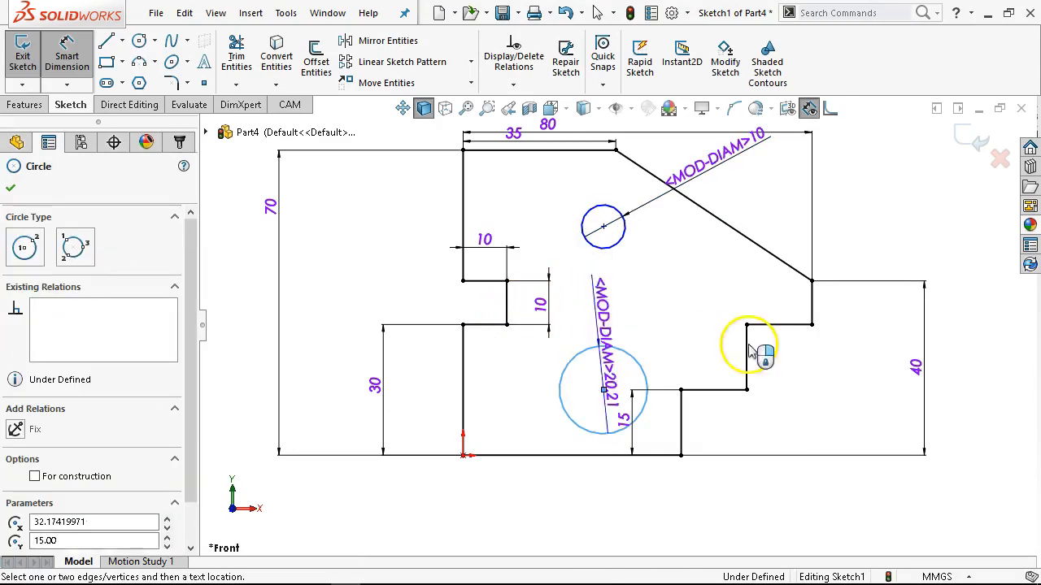
pyautogui.click(831, 378)
pyautogui.write('20')
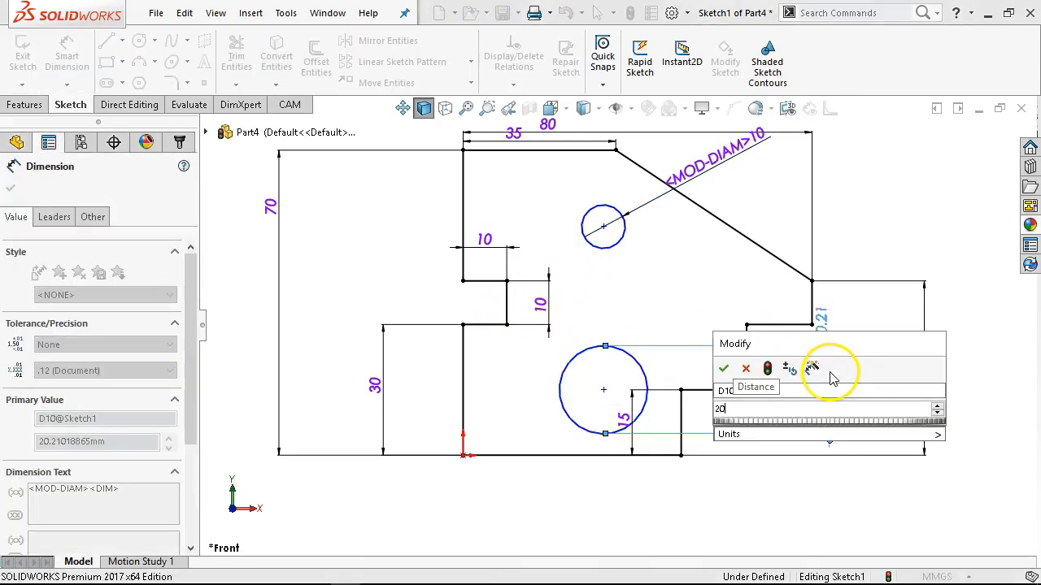
pyautogui.press('Return')
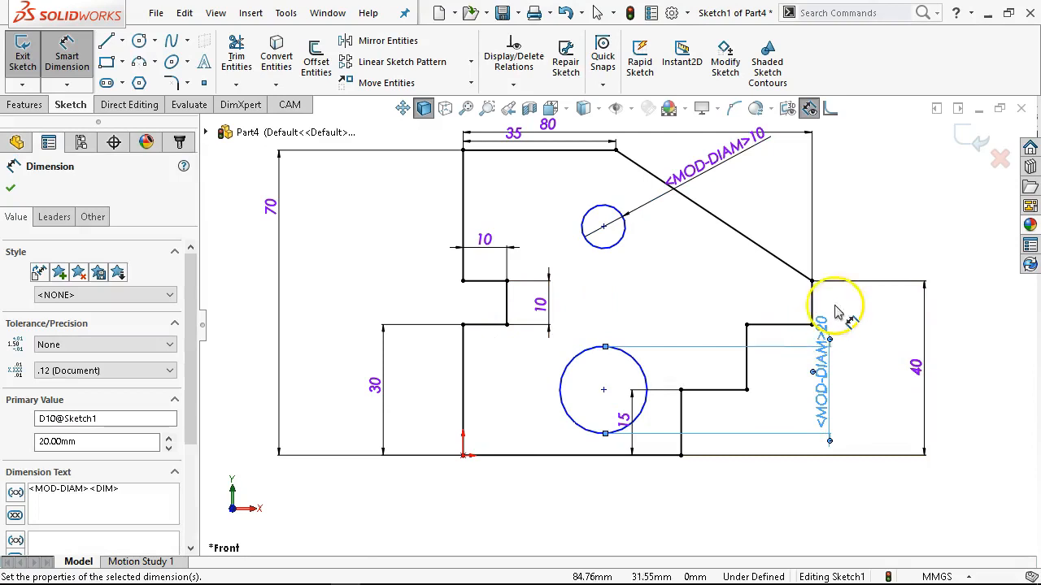
pyautogui.rightClick(856, 195)
pyautogui.click(898, 236)
# Try different positions for the lower circle's 20 mm dimension and switch its display between diameter, radius and linear.
pyautogui.moveTo(815, 391); pyautogui.dragTo(704, 305)
pyautogui.click(865, 411)
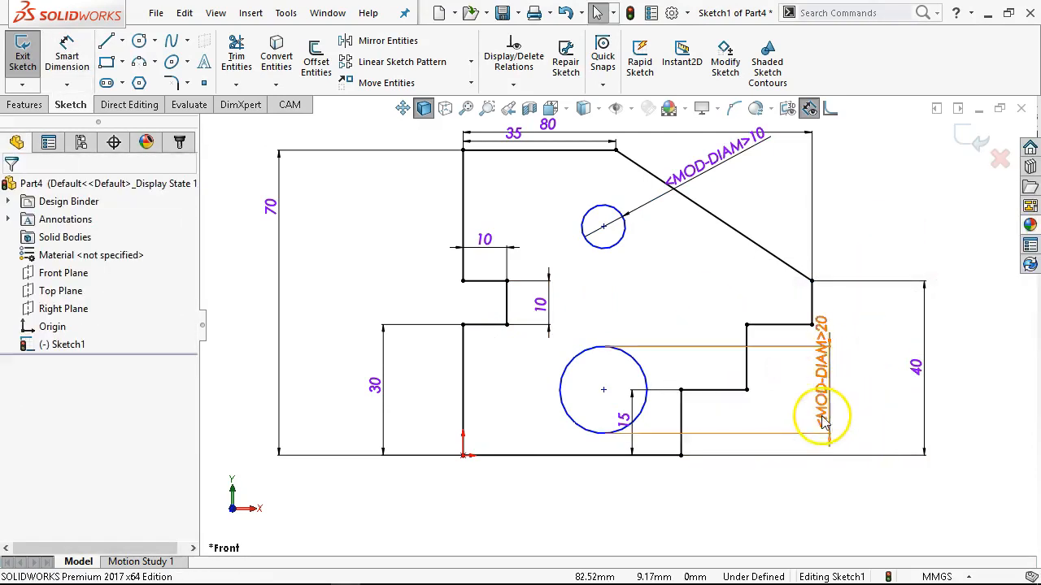
pyautogui.moveTo(836, 395); pyautogui.dragTo(850, 221)
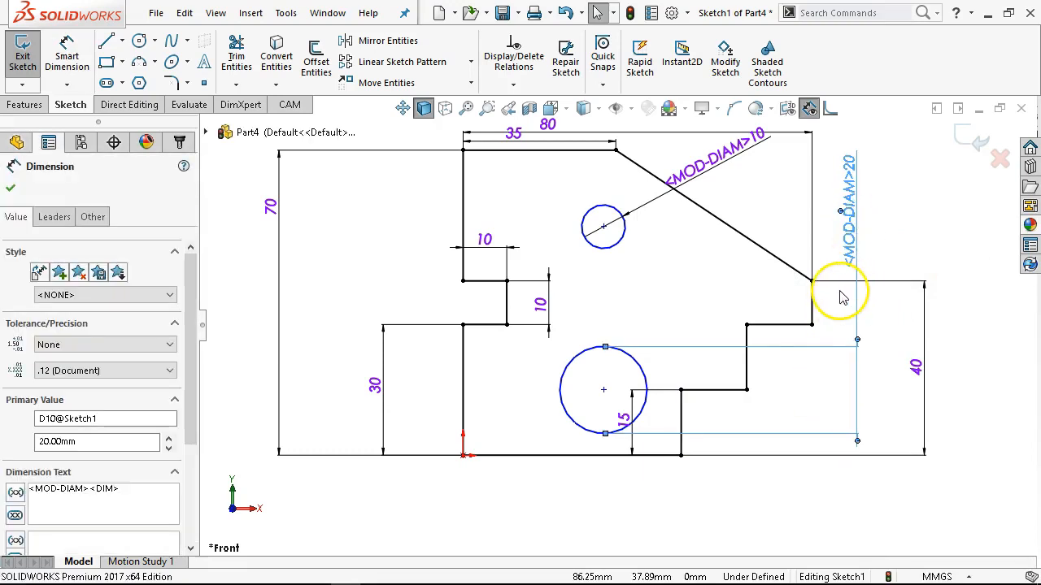
pyautogui.click(52, 219)
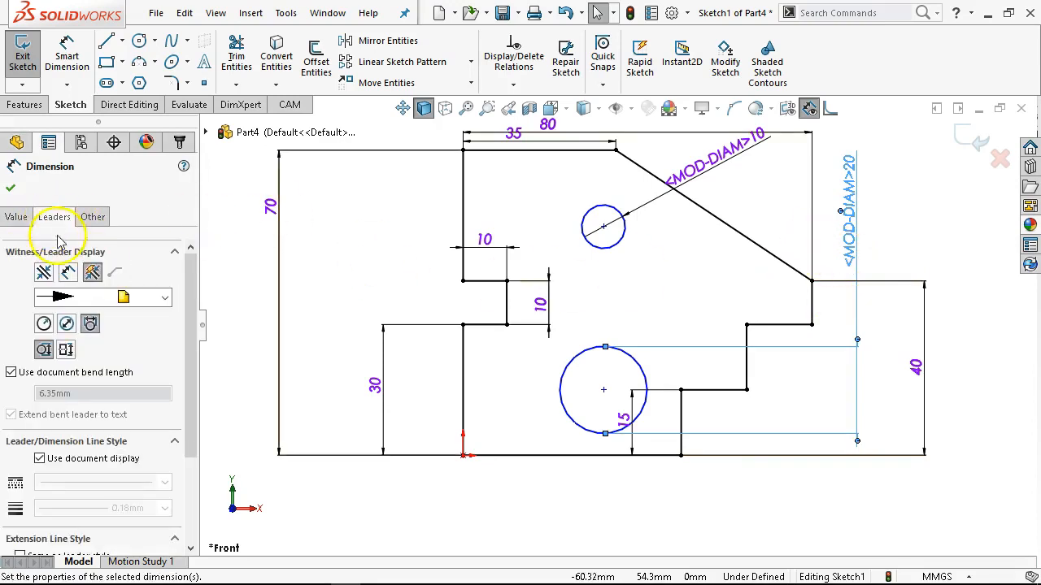
pyautogui.click(67, 325)
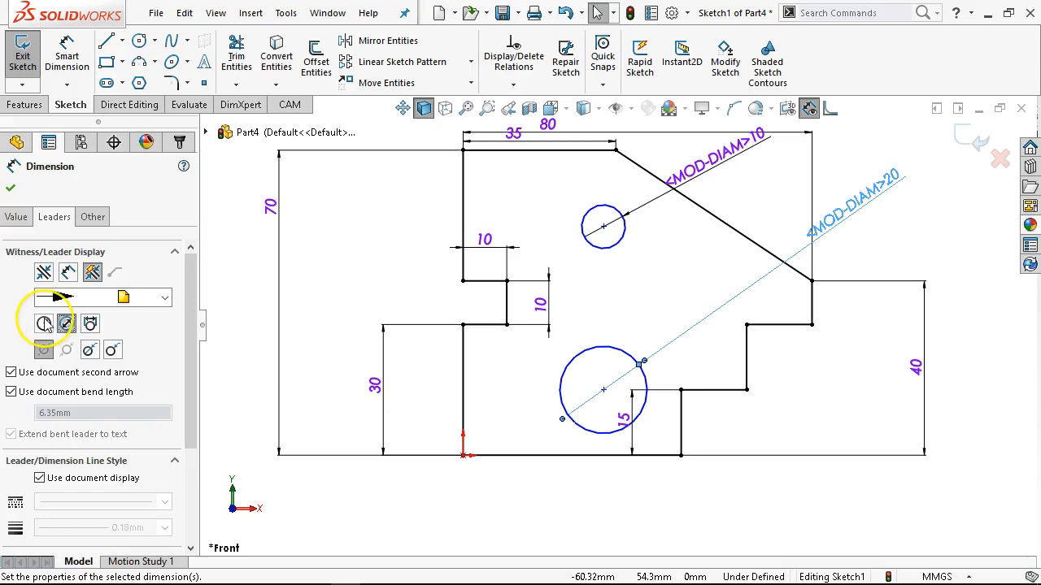
pyautogui.click(44, 323)
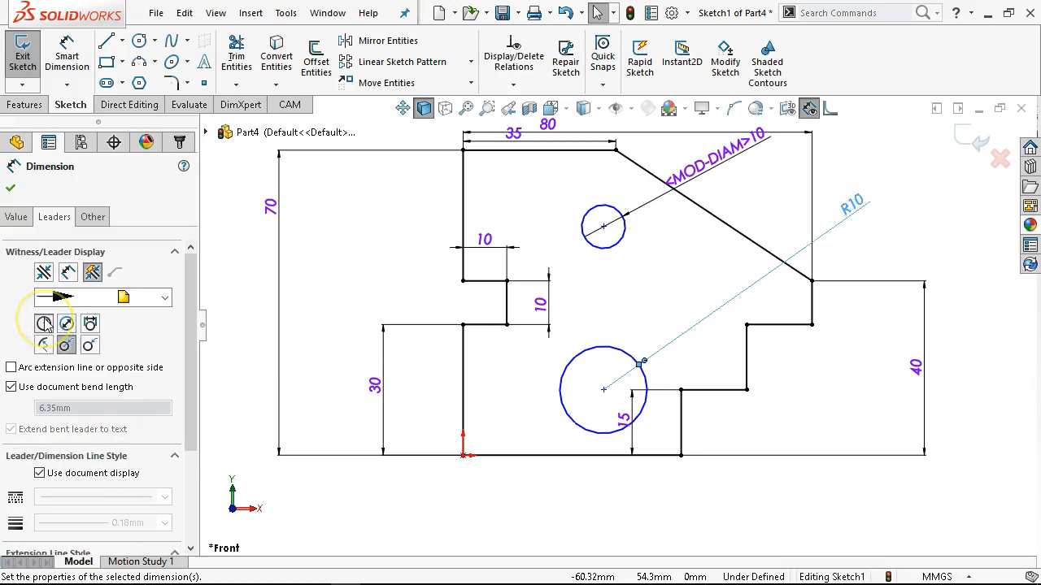
pyautogui.click(90, 324)
pyautogui.moveTo(813, 233); pyautogui.dragTo(636, 506)
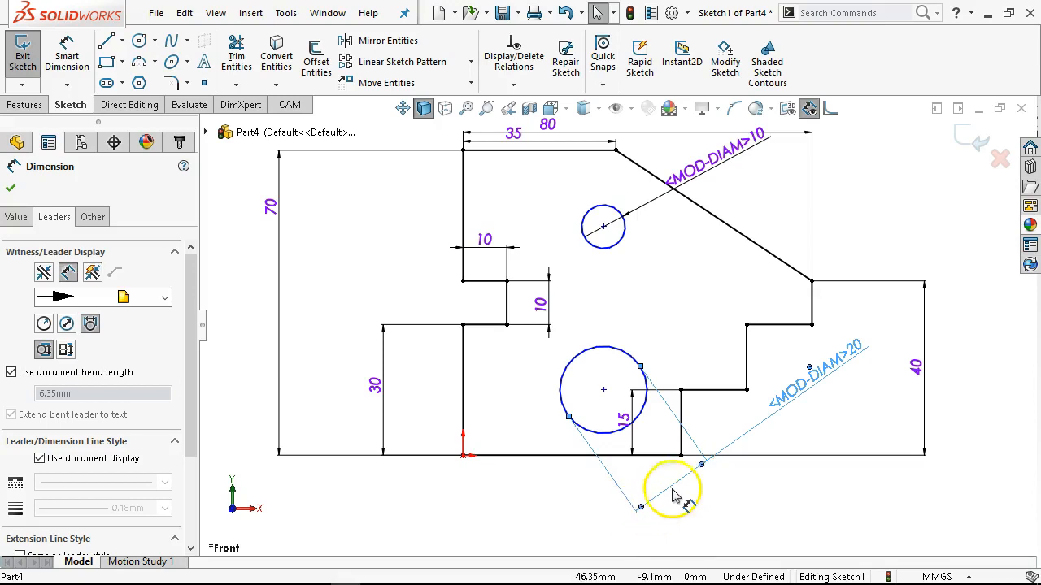
# Display the lower circle's 20 mm dimension as a diameter and place its text outside the outline beyond the sloped edge.
pyautogui.click(67, 324)
pyautogui.moveTo(840, 372); pyautogui.dragTo(894, 203)
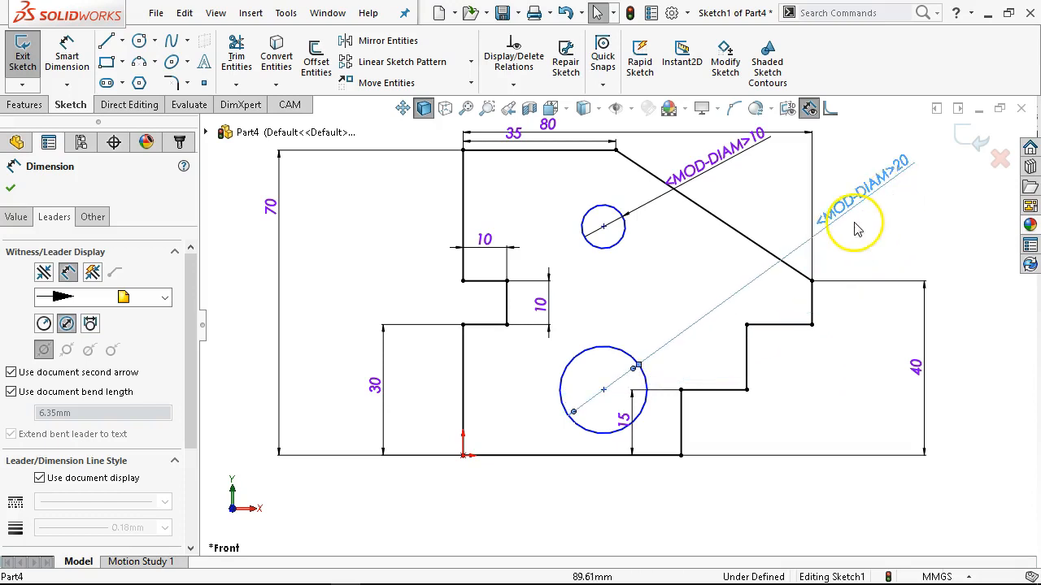
pyautogui.click(870, 231)
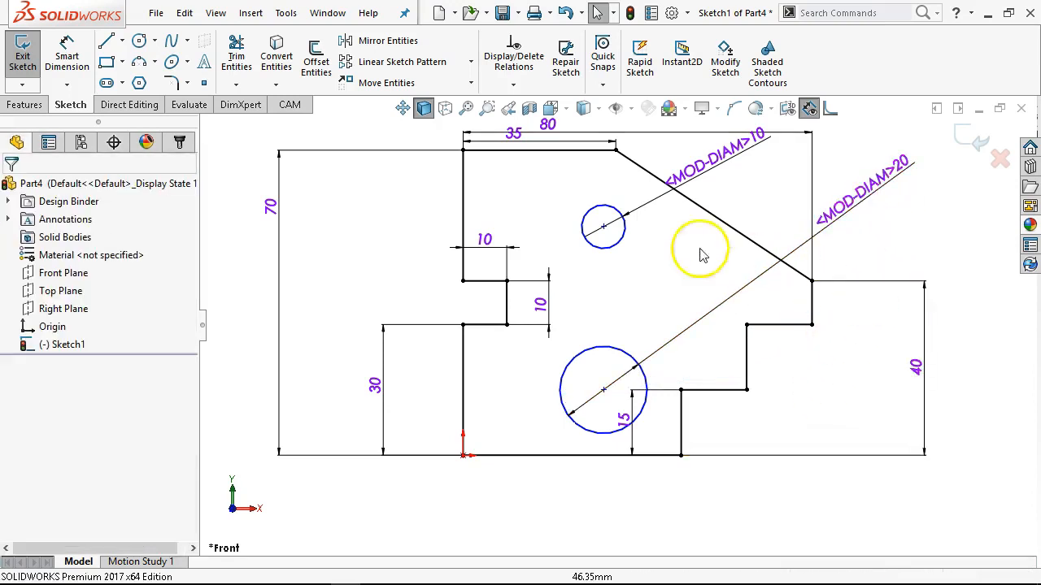
# Align the centres of the upper and lower circles with a Vertical relation.
pyautogui.click(602, 226)
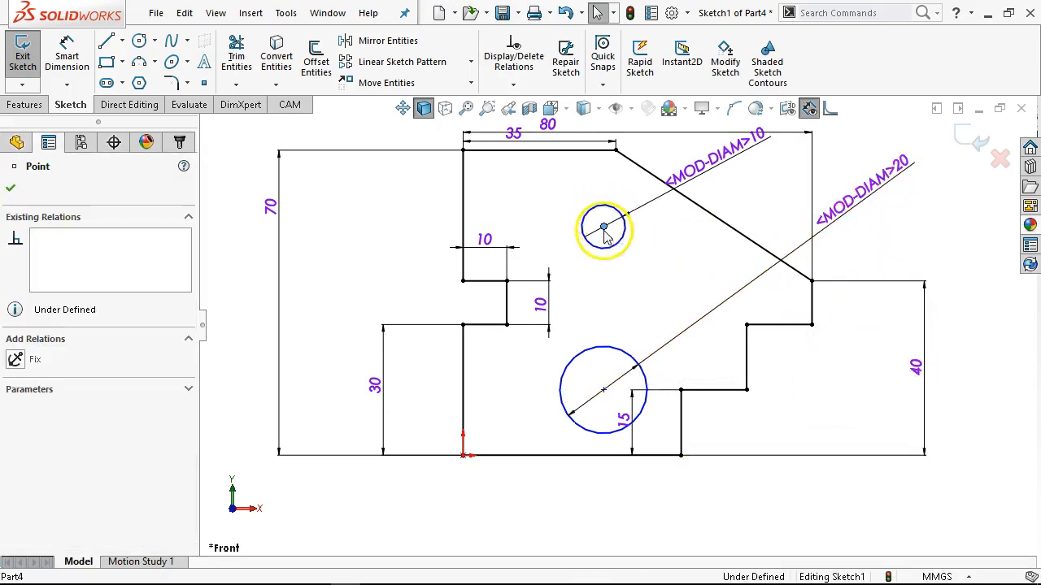
pyautogui.keyDown('ctrl'); pyautogui.click(603, 392); pyautogui.keyUp('ctrl')
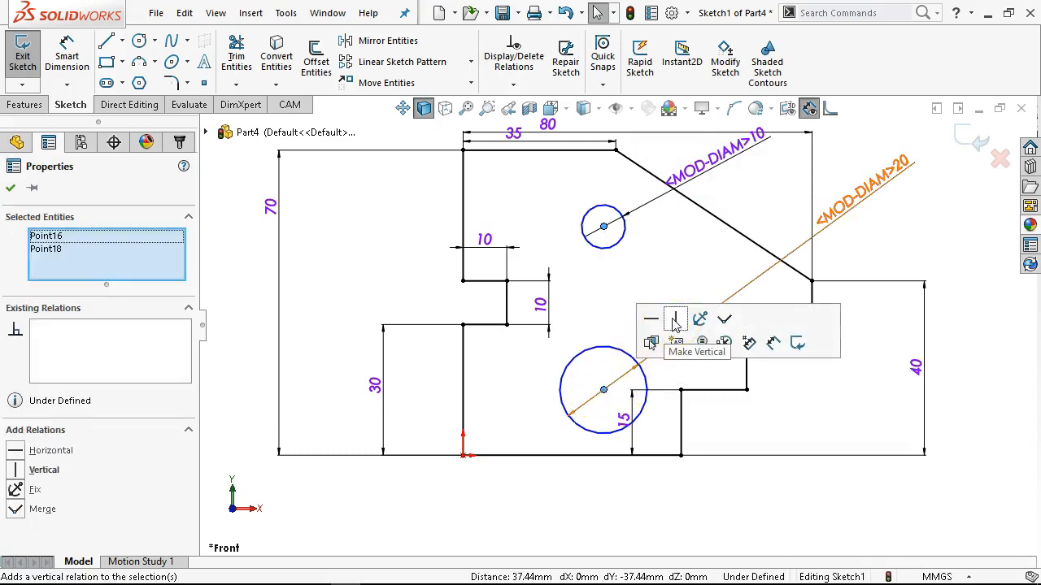
pyautogui.click(557, 486)
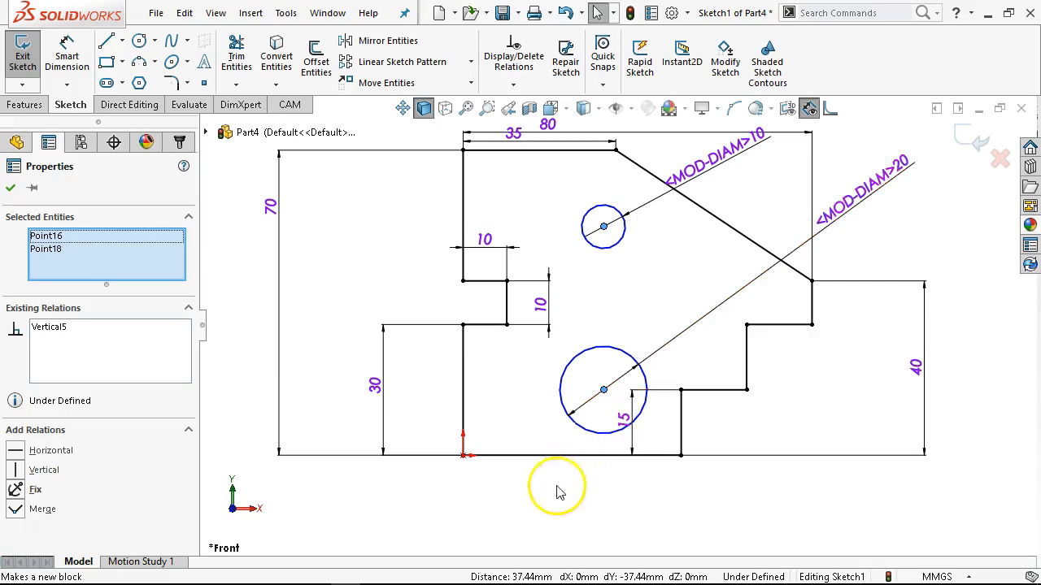
# Try dimensioning the vertical distance between the two circles beside the outline's left edge, and undo it.
pyautogui.click(73, 65)
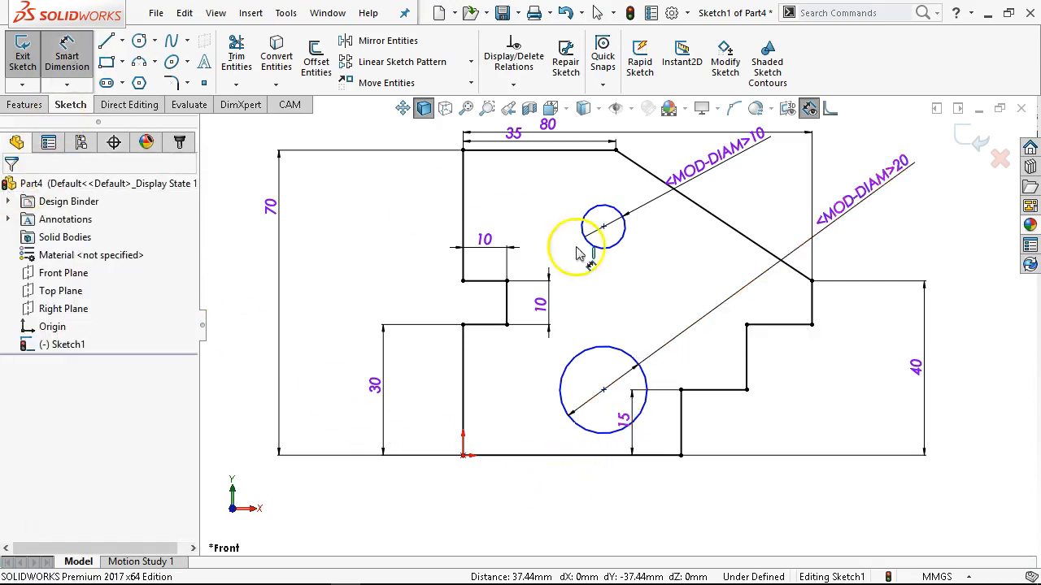
pyautogui.click(595, 348)
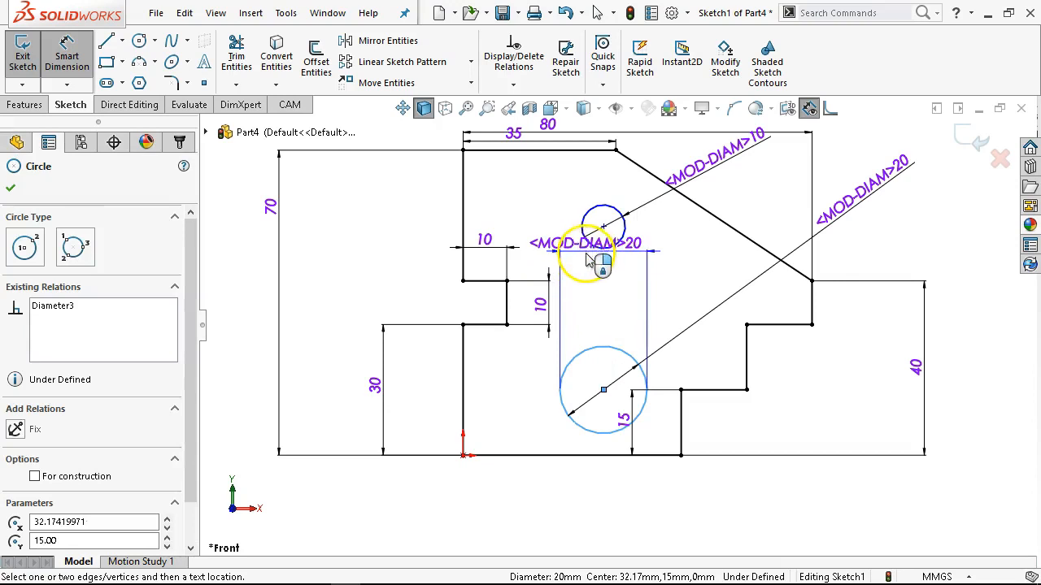
pyautogui.click(598, 245)
pyautogui.click(334, 274)
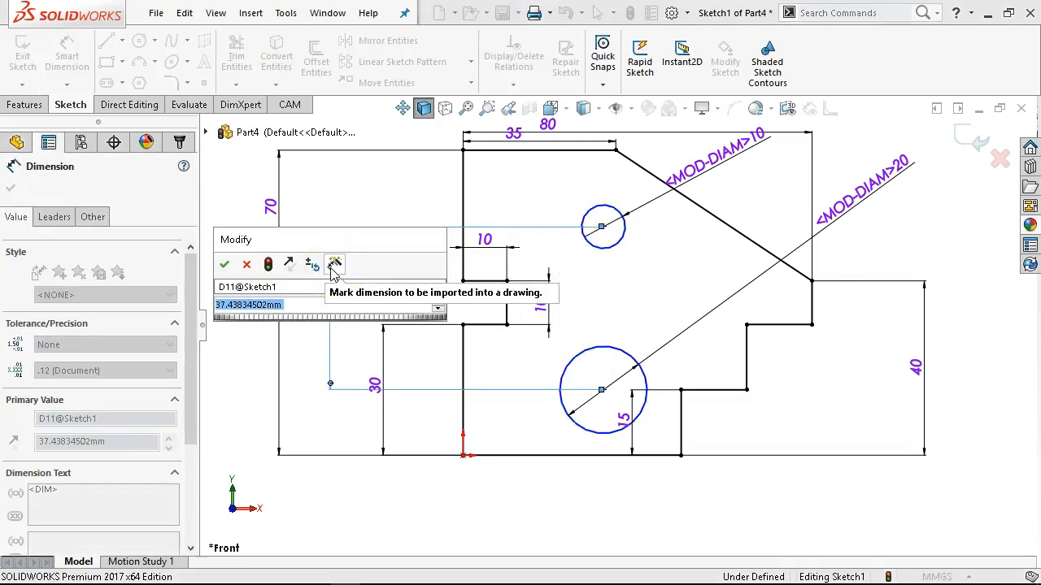
pyautogui.press('Return')
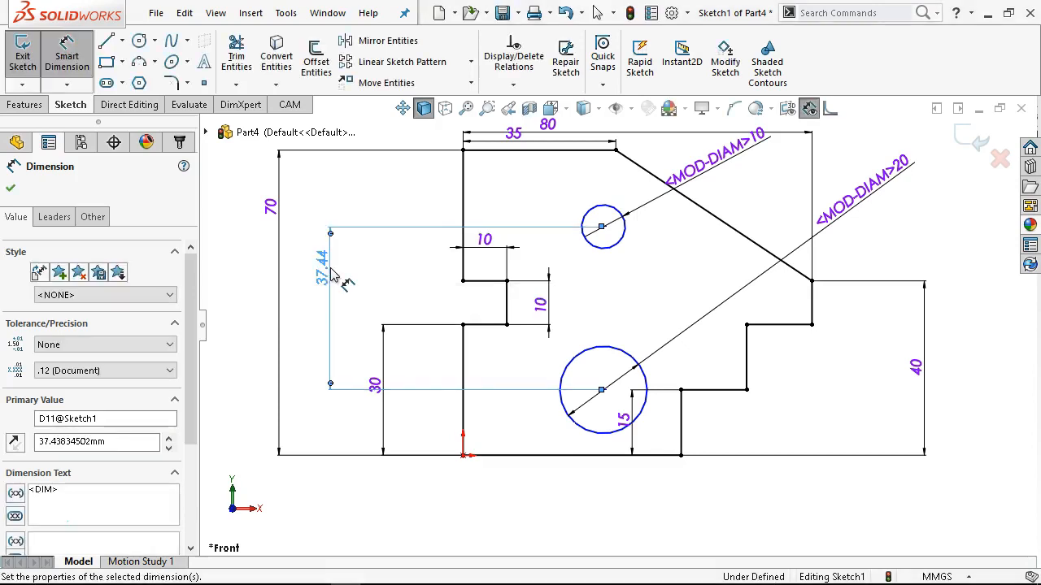
pyautogui.press('Escape')
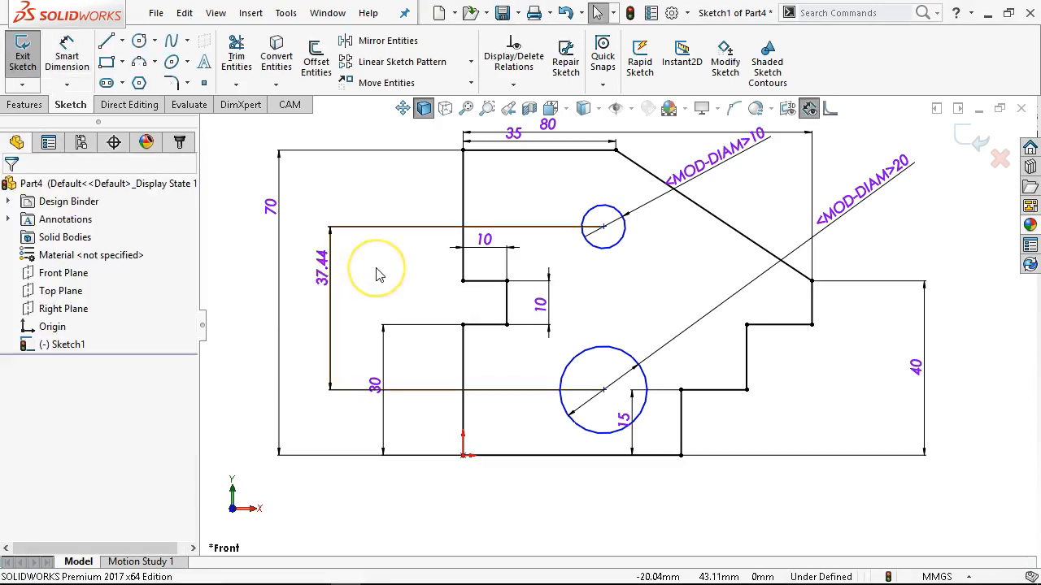
pyautogui.hotkey('ctrl', 'z')
# Dimension the upper circle's centre 15 mm below the outline's top edge.
pyautogui.click(67, 50)
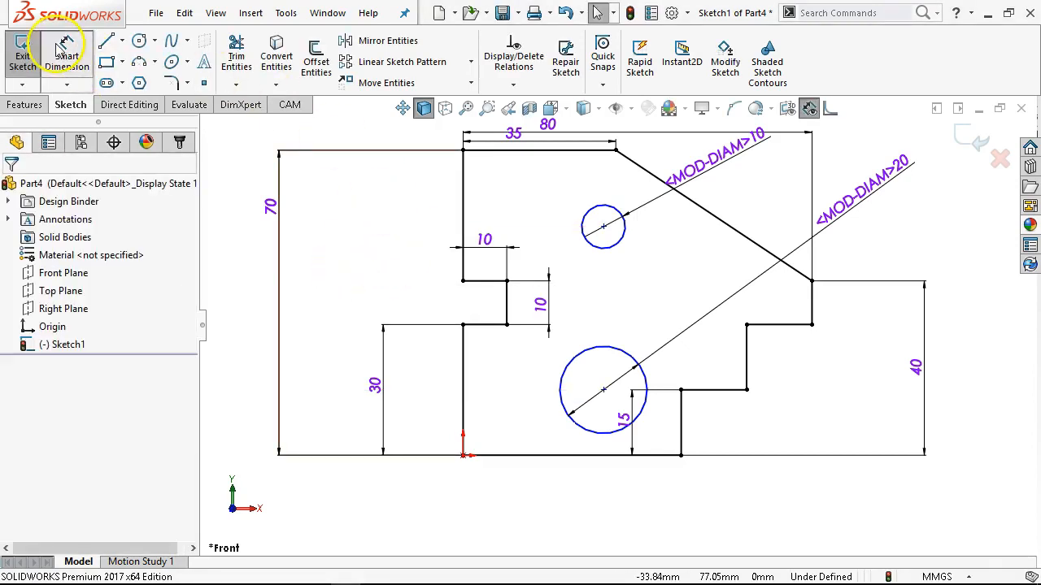
pyautogui.click(588, 220)
pyautogui.click(569, 149)
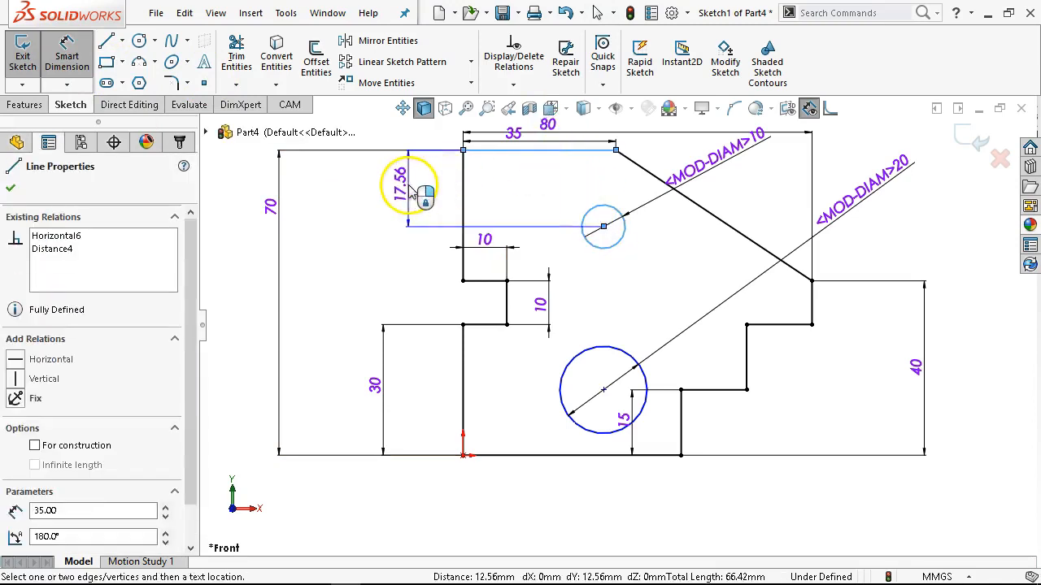
pyautogui.click(409, 191)
pyautogui.write('15')
pyautogui.press('Return')
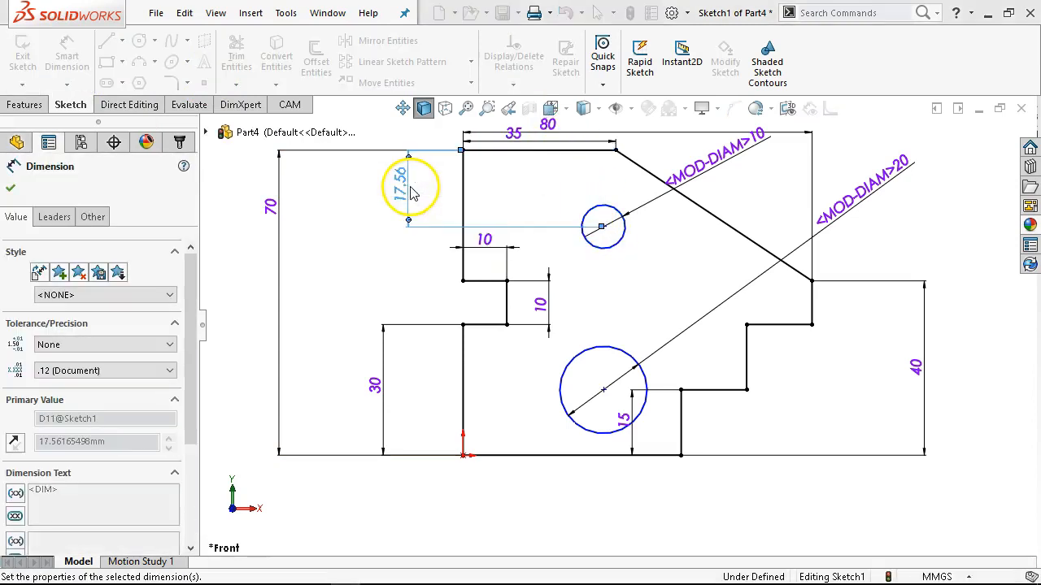
# Dimension the lower circle's centre 20 mm above the outline's bottom edge.
pyautogui.click(558, 455)
pyautogui.click(574, 413)
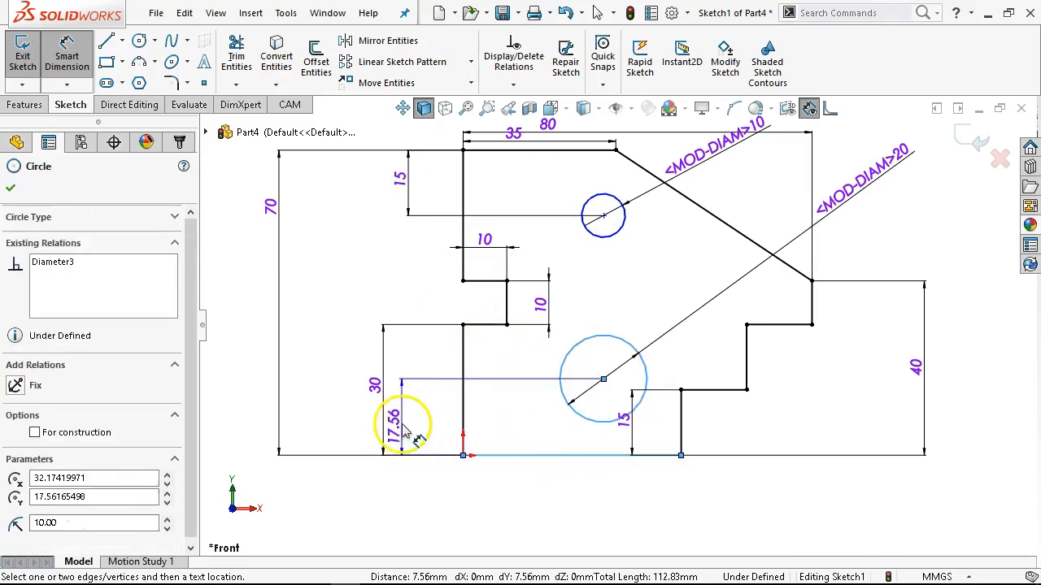
pyautogui.click(407, 419)
pyautogui.write('2-0')
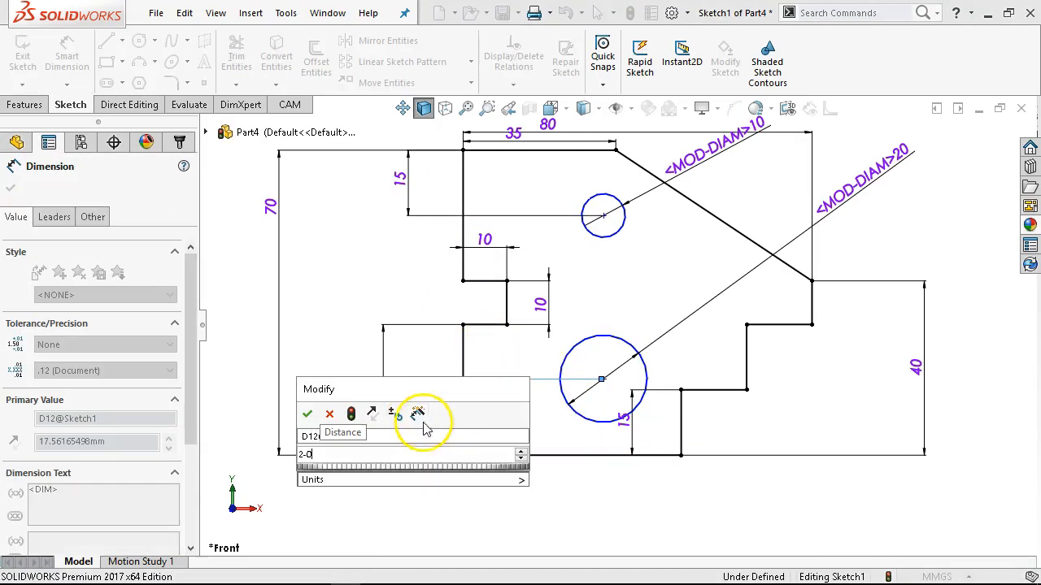
pyautogui.press('BackSpace')
pyautogui.press('BackSpace')
pyautogui.write('0')
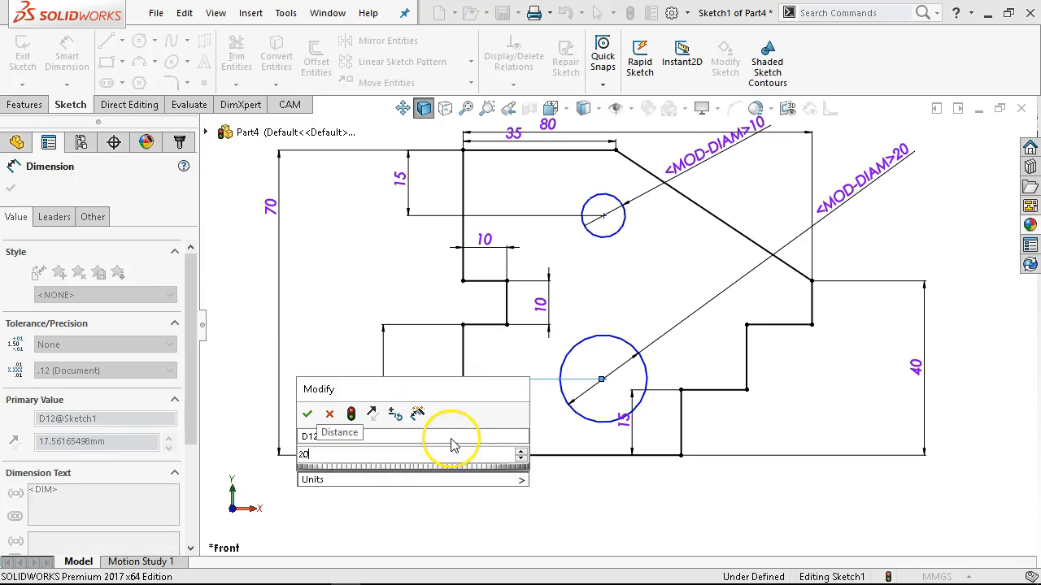
pyautogui.press('Return')
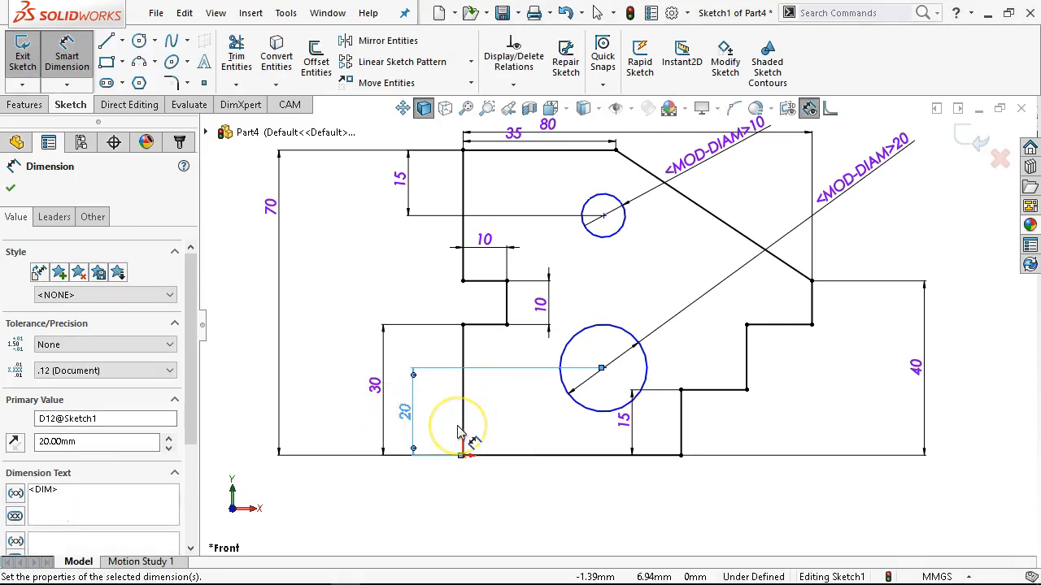
# Dimension the lower circle's centre 30 mm horizontally from the outline's lower-left vertical edge, with the text below the outline.
pyautogui.click(469, 421)
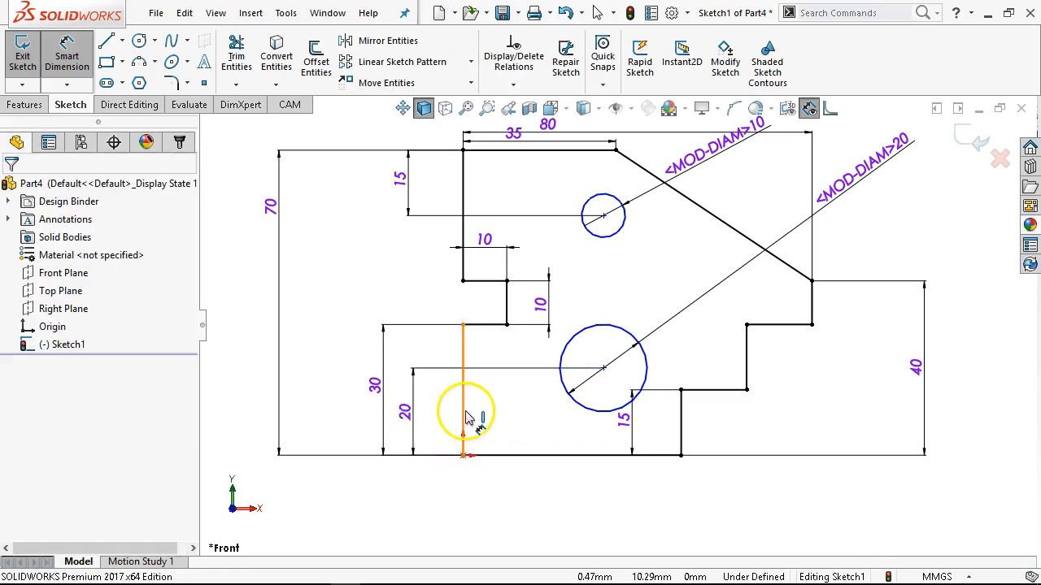
pyautogui.click(467, 419)
pyautogui.click(576, 413)
pyautogui.click(527, 507)
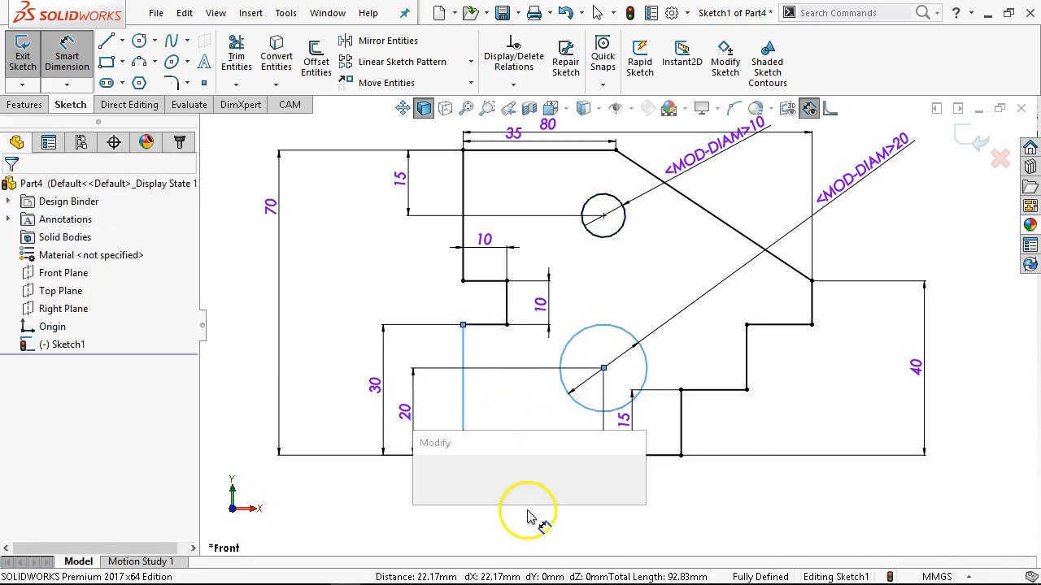
pyautogui.write('30')
pyautogui.press('Return')
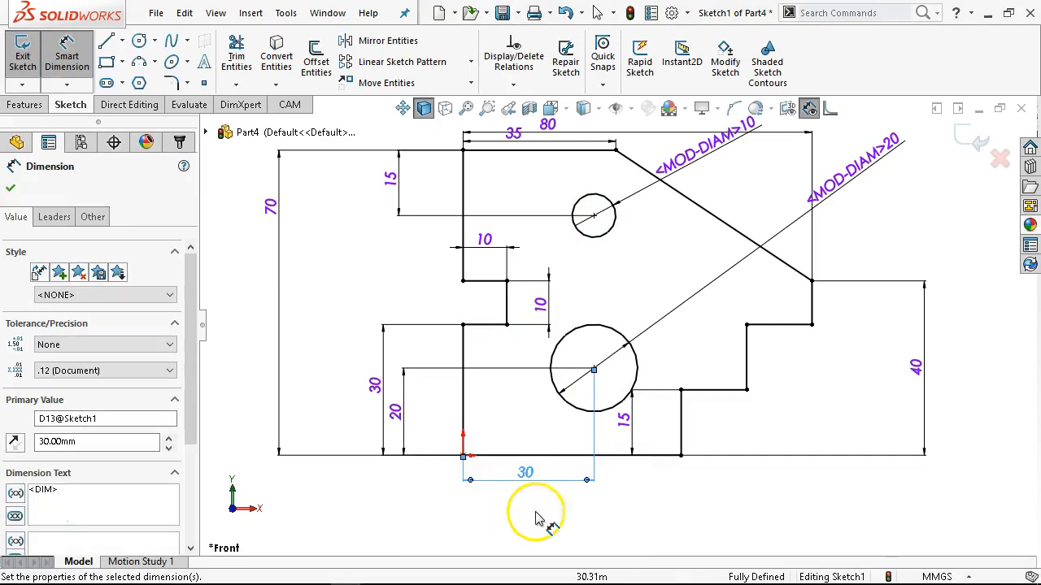
pyautogui.rightClick(719, 504)
pyautogui.click(762, 471)
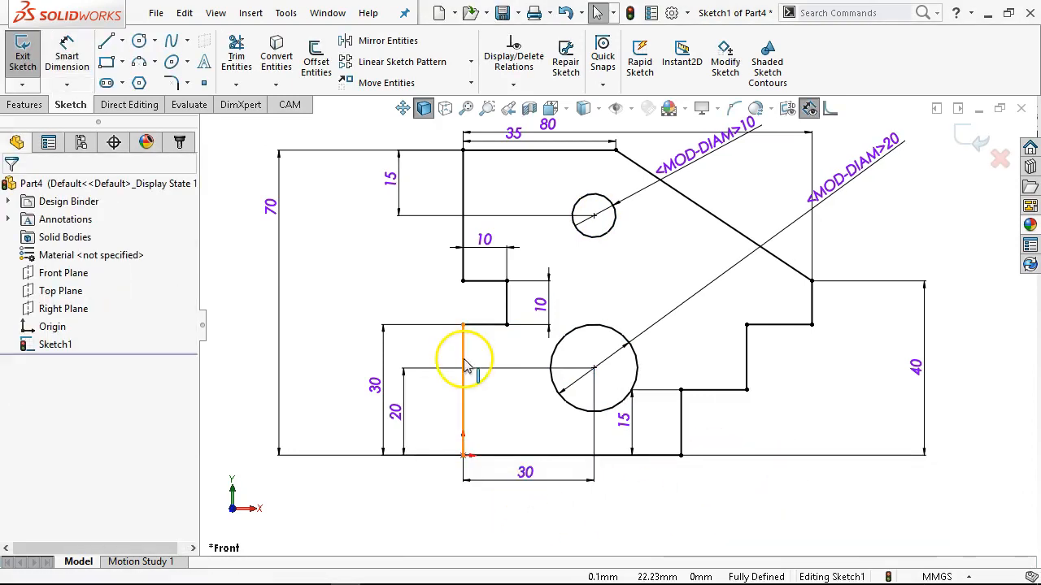
pyautogui.press('f')
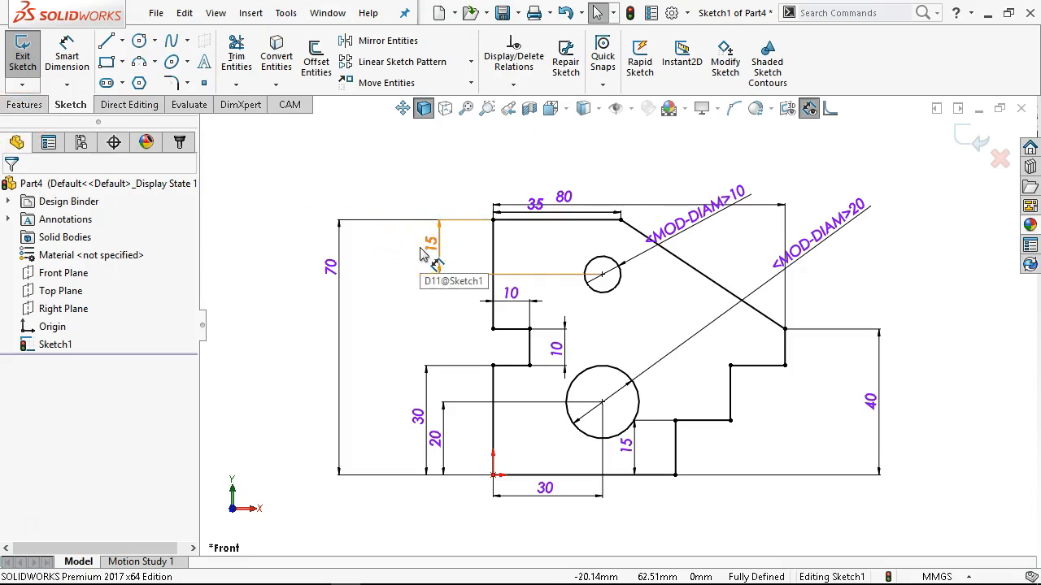
# Undo the lower circle's 30 mm horizontal dimension and the 20 mm value of its vertical dimension.
pyautogui.click(545, 489)
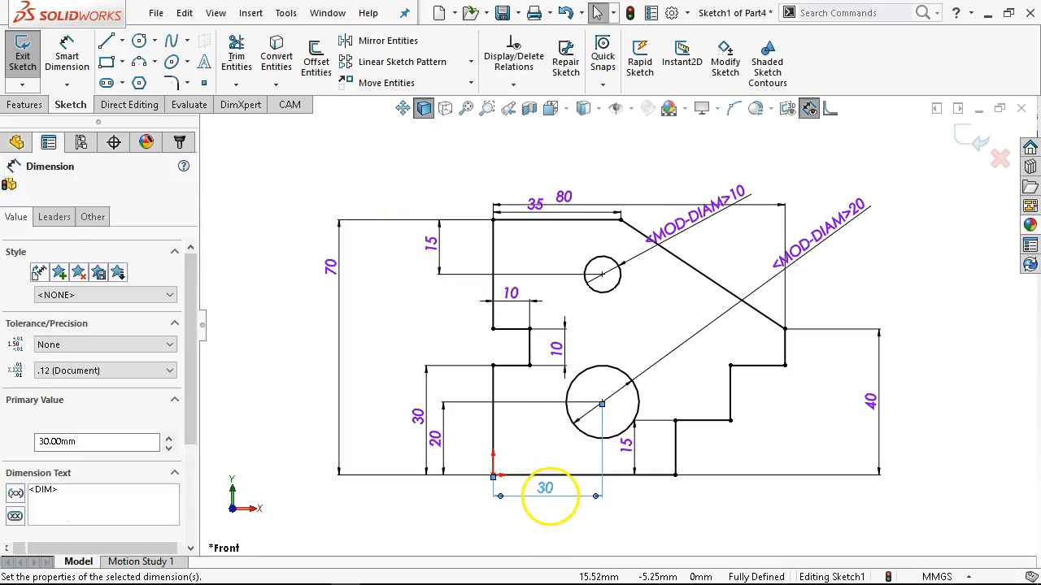
pyautogui.click(636, 509)
pyautogui.hotkey('ctrl', 'z')
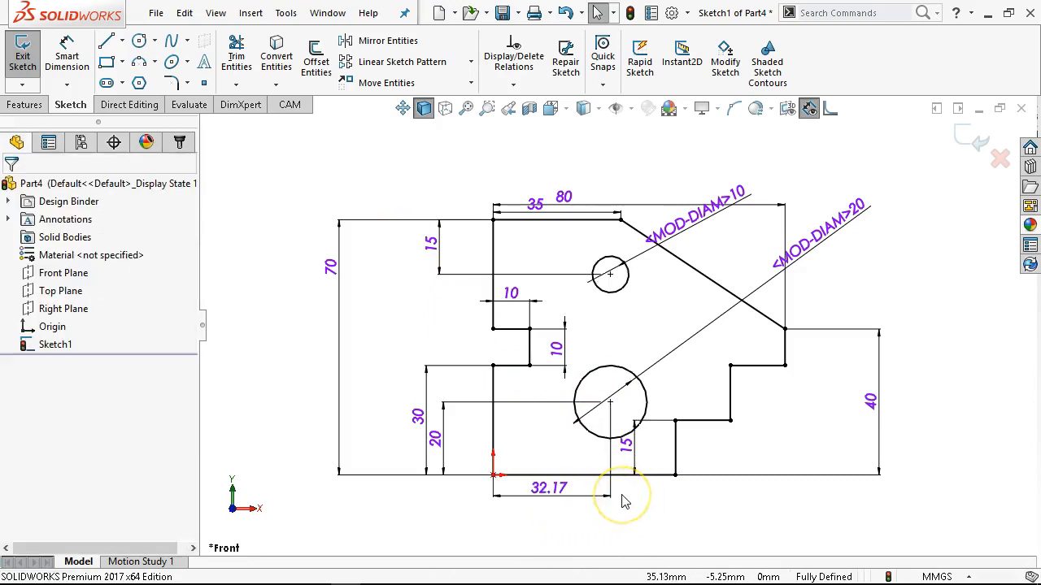
pyautogui.hotkey('ctrl', 'z')
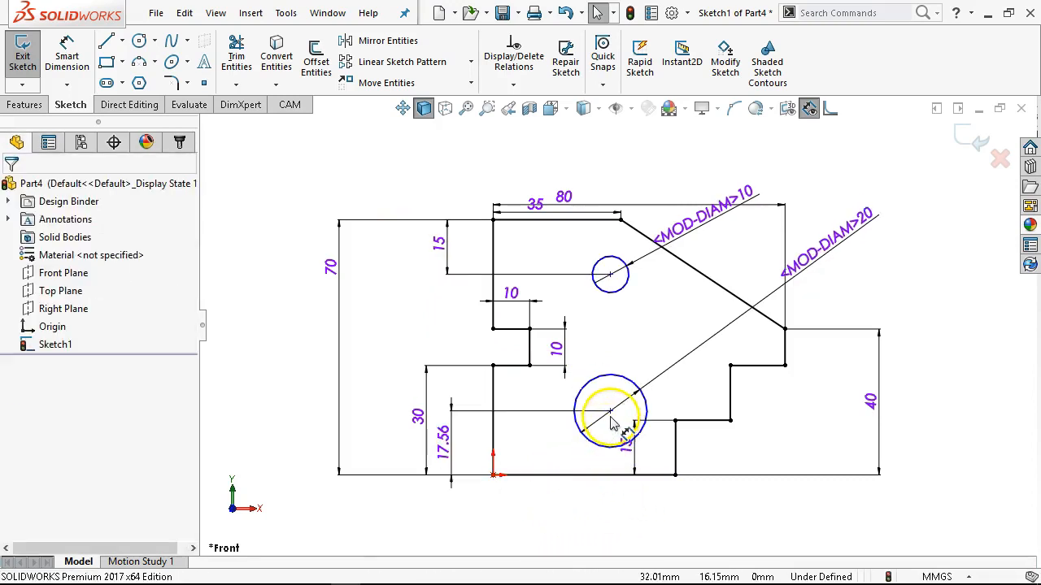
# Move the lower circle's centre to about 18 mm from the outline's left edge and select the circle.
pyautogui.moveTo(613, 424); pyautogui.dragTo(564, 429)
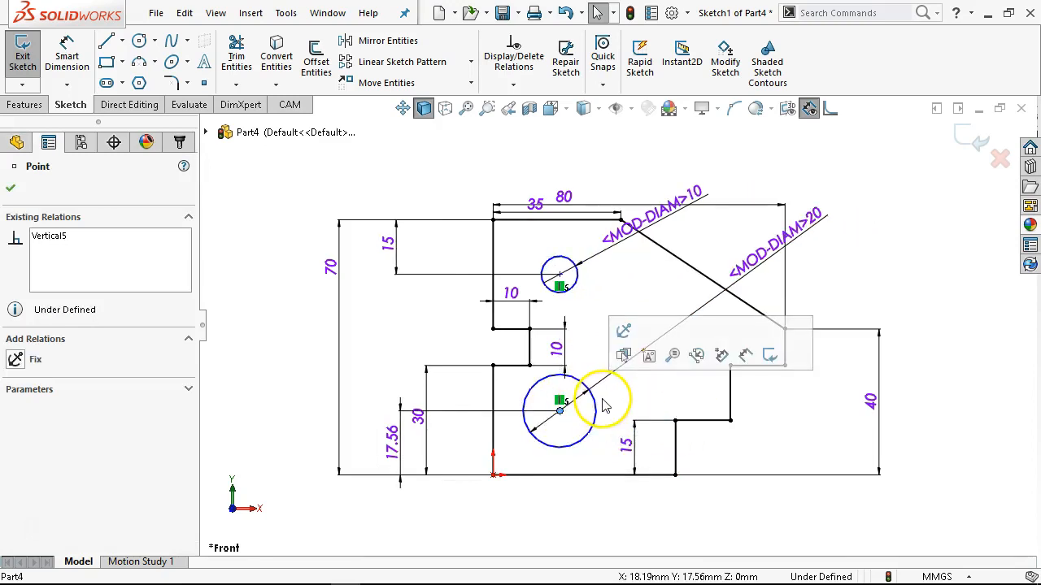
pyautogui.click(594, 397)
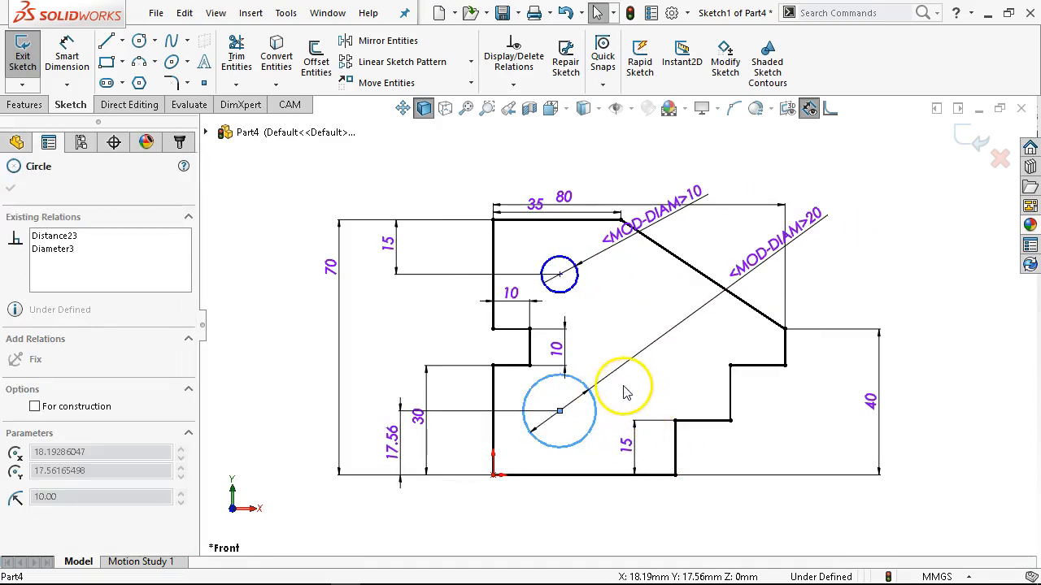
pyautogui.click(558, 391)
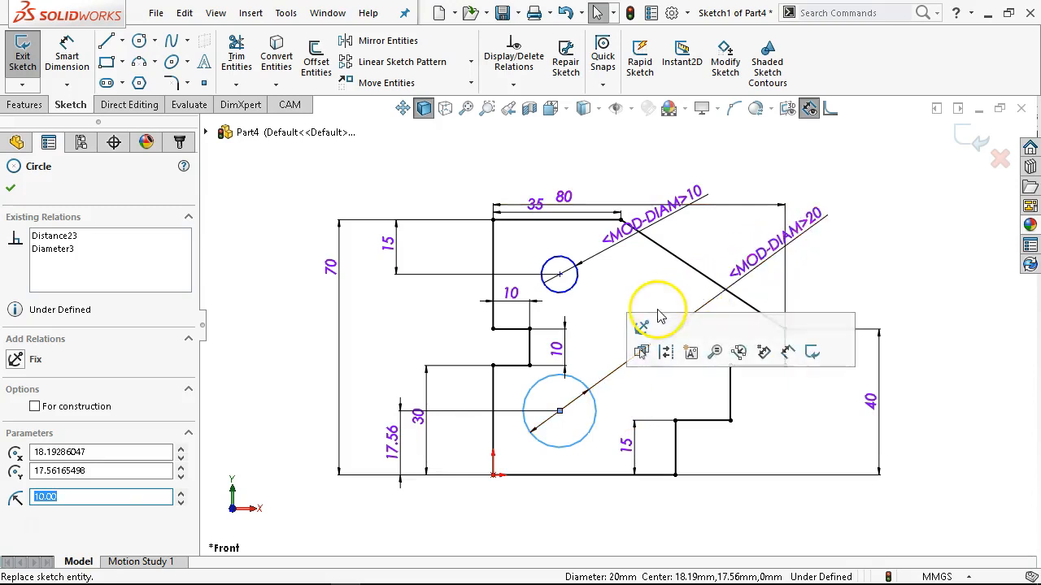
# Delete the lower circle's diameter dimension and freely resize the circle to about 30 mm diameter, centred about 30 mm from the left edge.
pyautogui.click(726, 293)
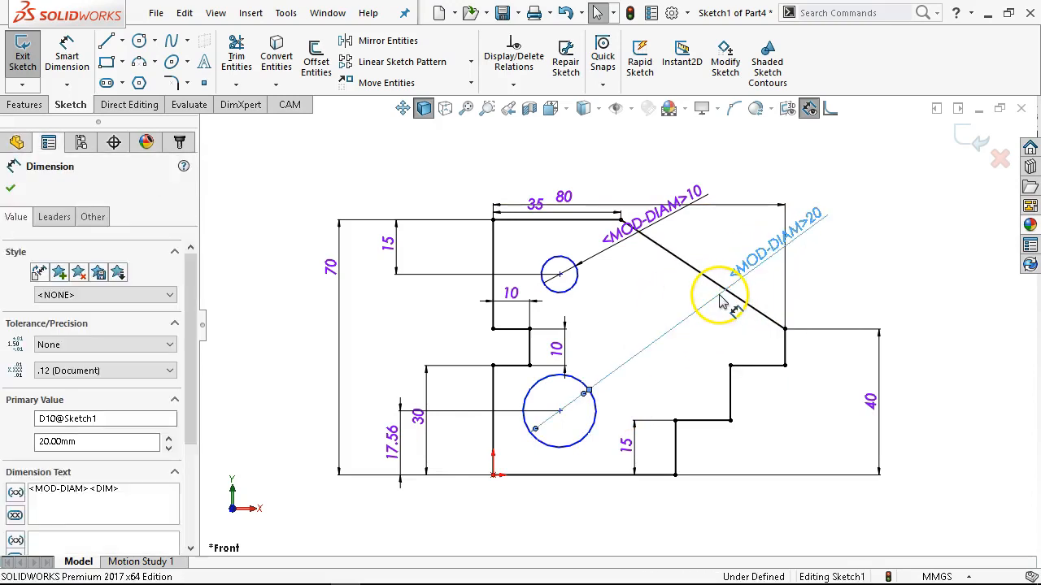
pyautogui.press('Delete')
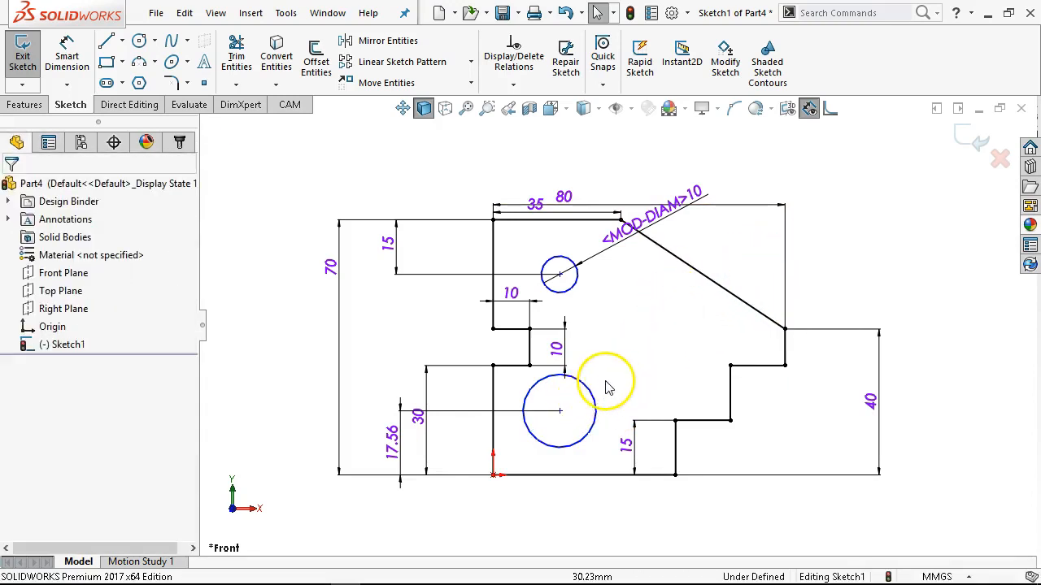
pyautogui.moveTo(593, 399)
pyautogui.mouseDown()
pyautogui.moveTo(669, 359)
pyautogui.moveTo(623, 372)
pyautogui.moveTo(614, 397)
pyautogui.moveTo(659, 416)
pyautogui.moveTo(583, 415)
pyautogui.moveTo(603, 411)
pyautogui.mouseUp()
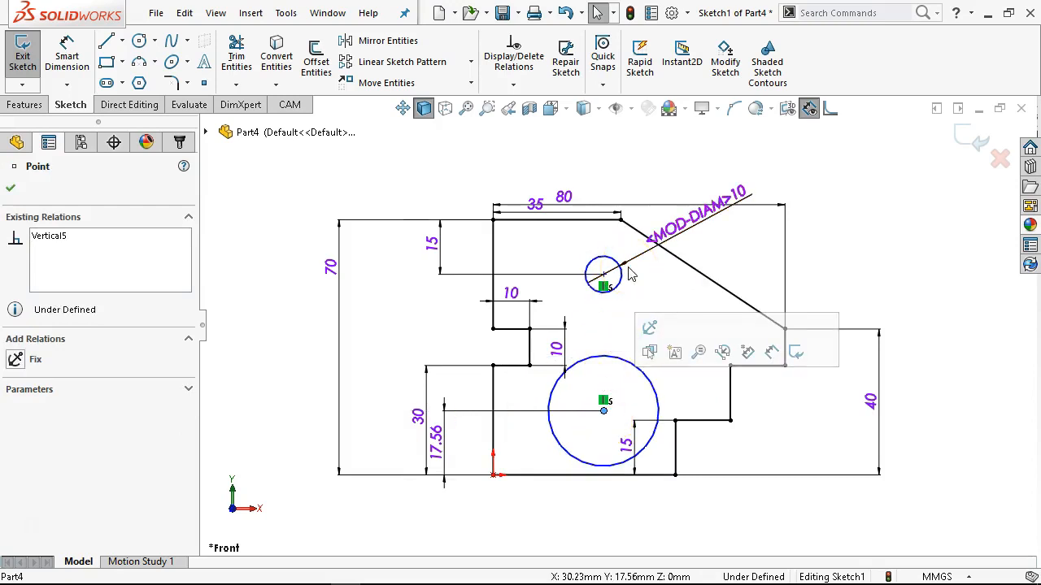
# Dimension the lower circle's diameter to 20 mm, with the text outside the outline beyond the sloped edge.
pyautogui.click(68, 50)
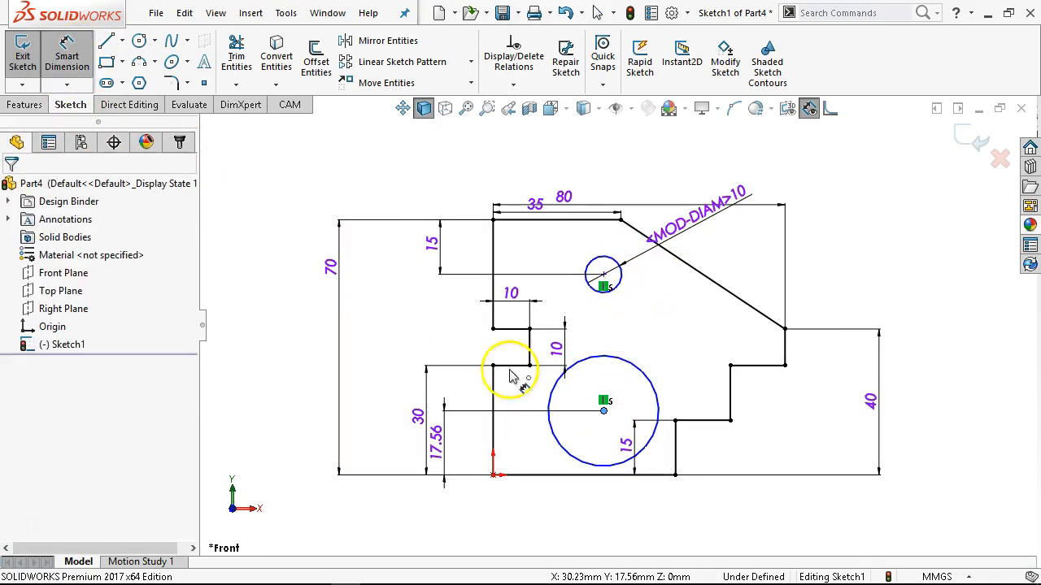
pyautogui.click(622, 359)
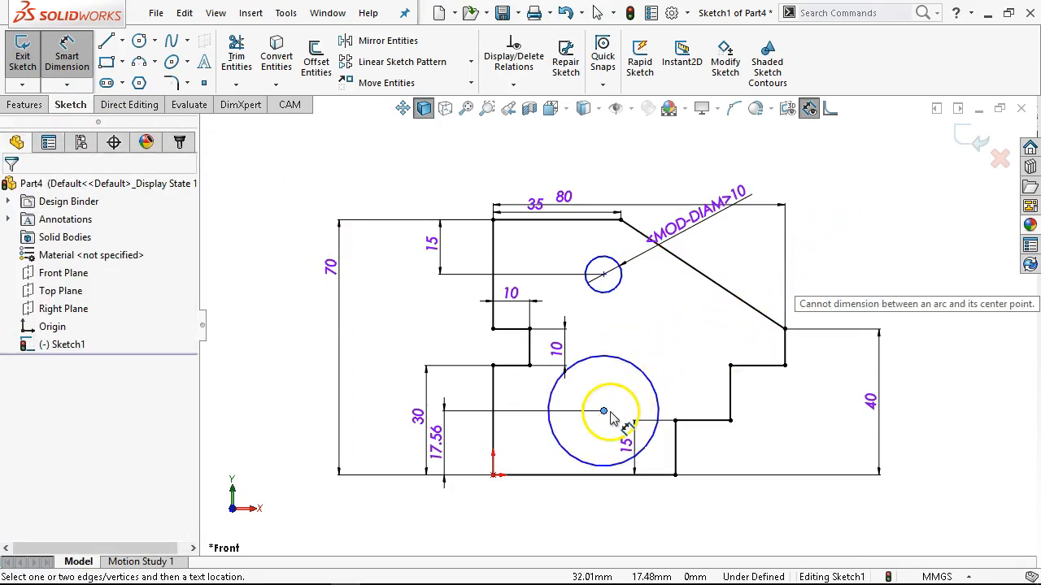
pyautogui.click(648, 383)
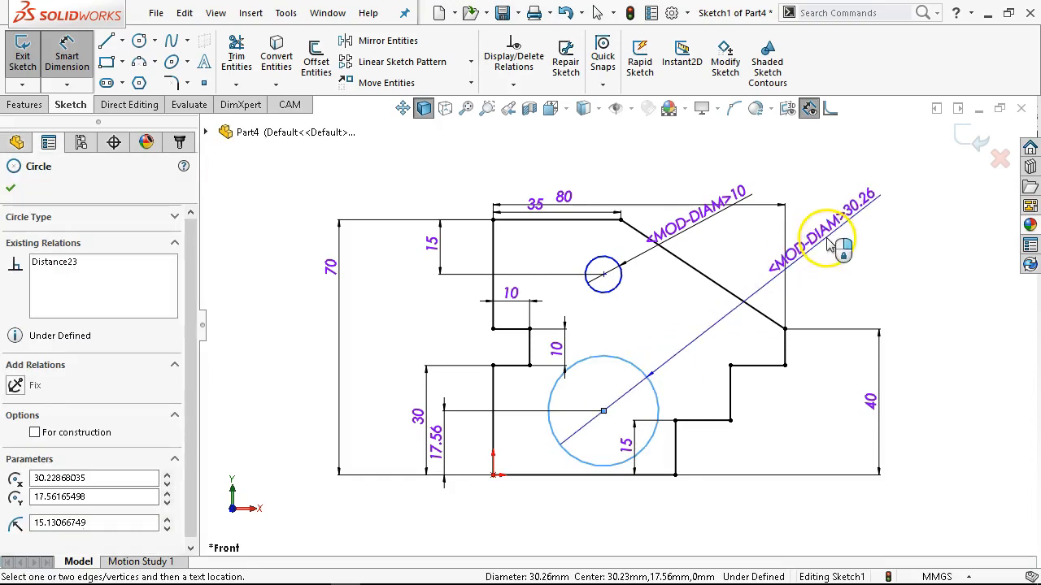
pyautogui.click(823, 235)
pyautogui.write('20')
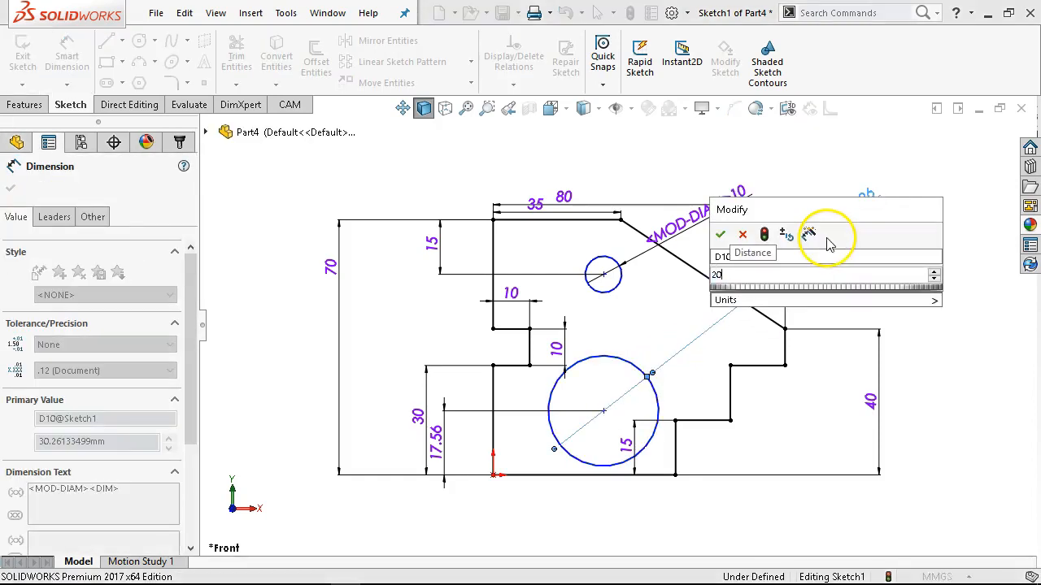
pyautogui.press('Return')
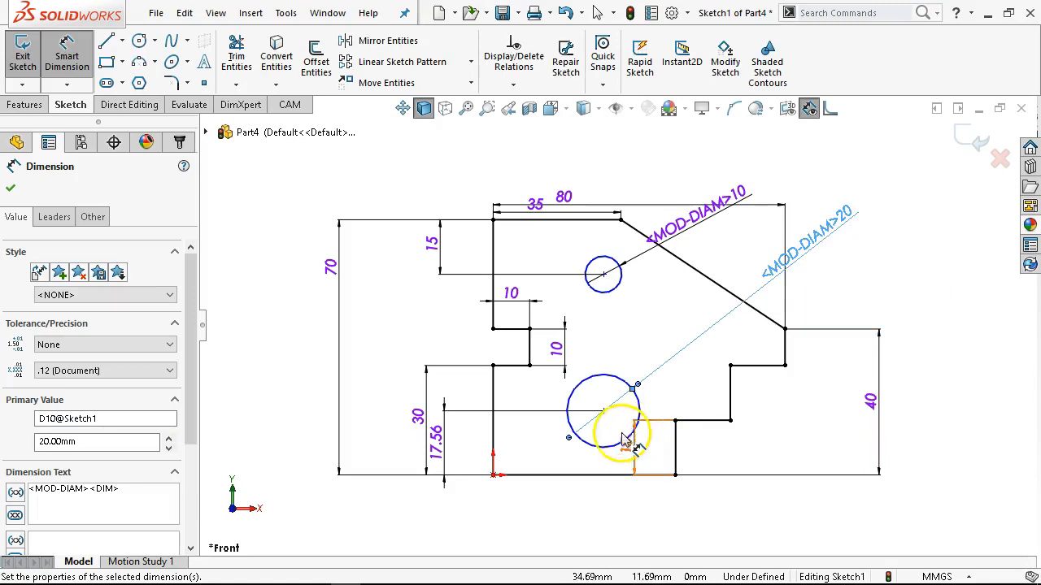
# Dimension the lower circle's horizontal distance from the outline's lower left edge to 30 mm, with the text below the outline.
pyautogui.click(575, 435)
pyautogui.click(498, 459)
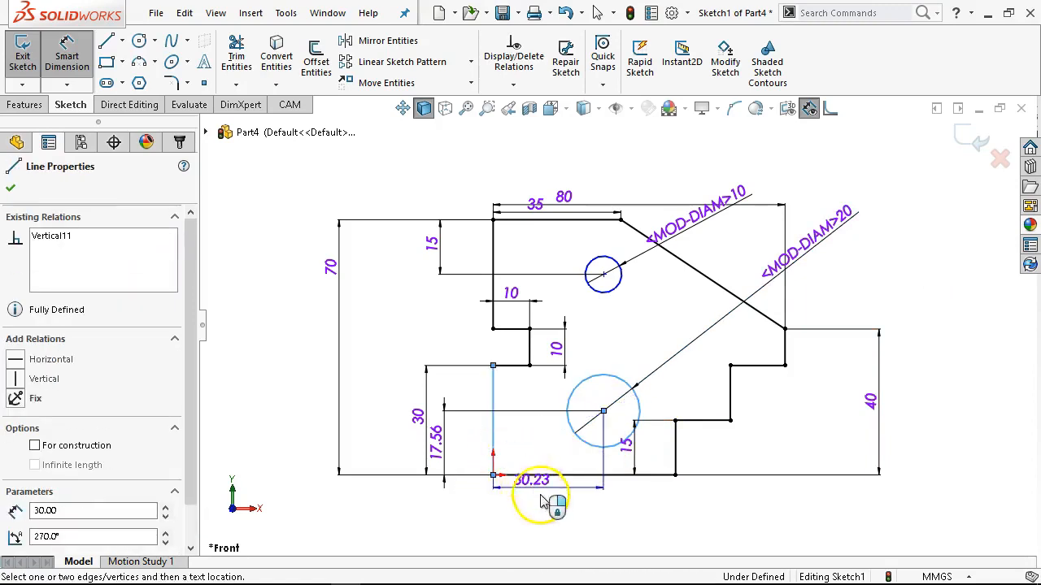
pyautogui.click(549, 494)
pyautogui.write('30')
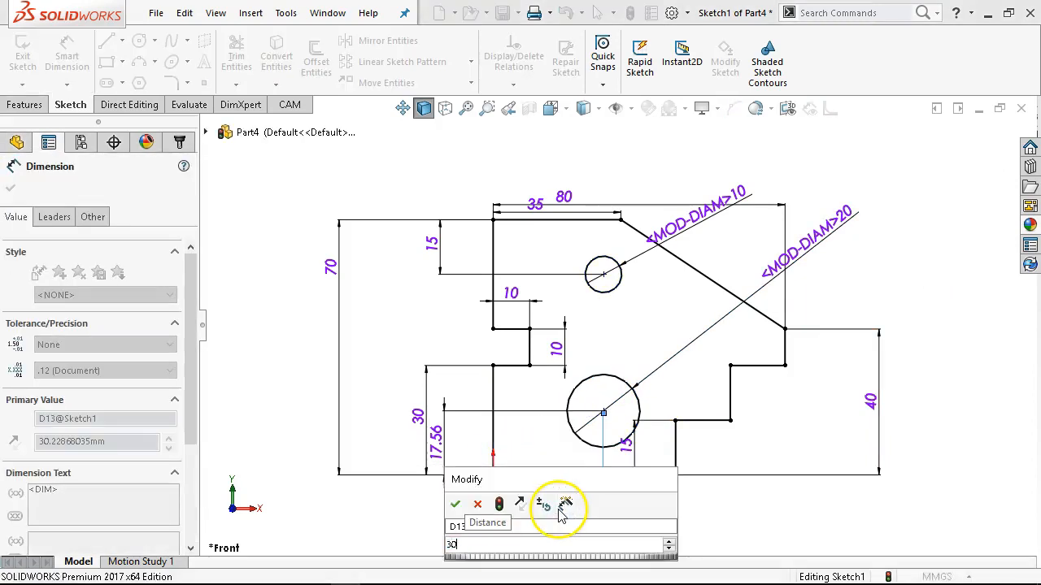
pyautogui.press('Return')
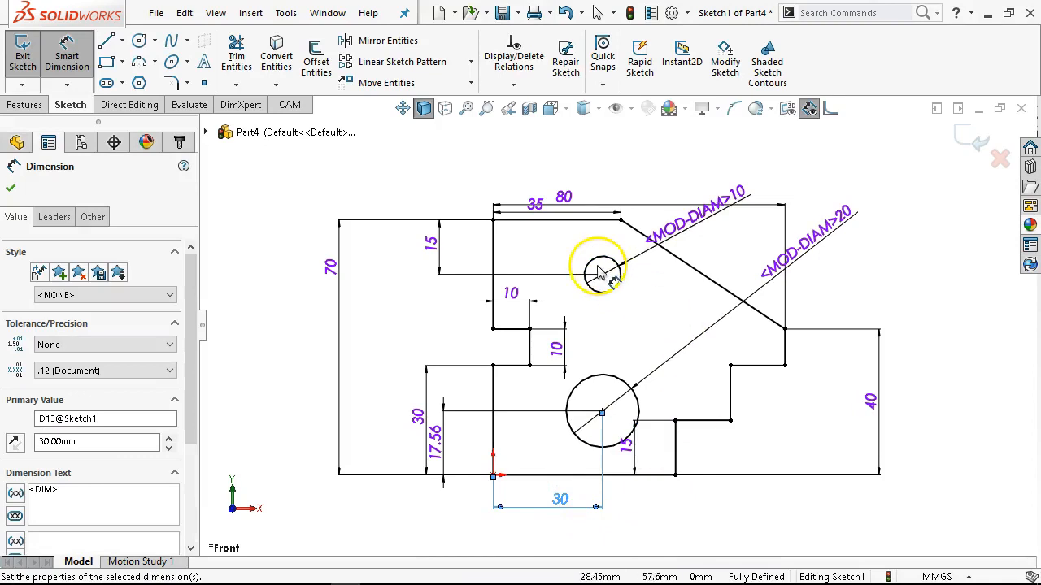
# Extrude the P1-11 sketch as a blind boss from the sketch plane with a depth of 20 mm.
pyautogui.click(25, 104)
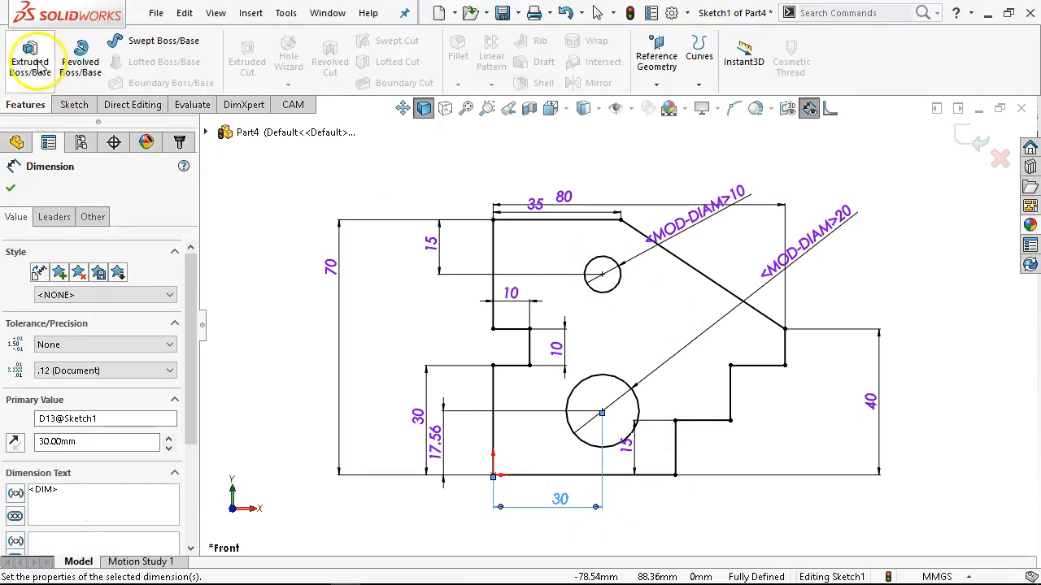
pyautogui.click(38, 68)
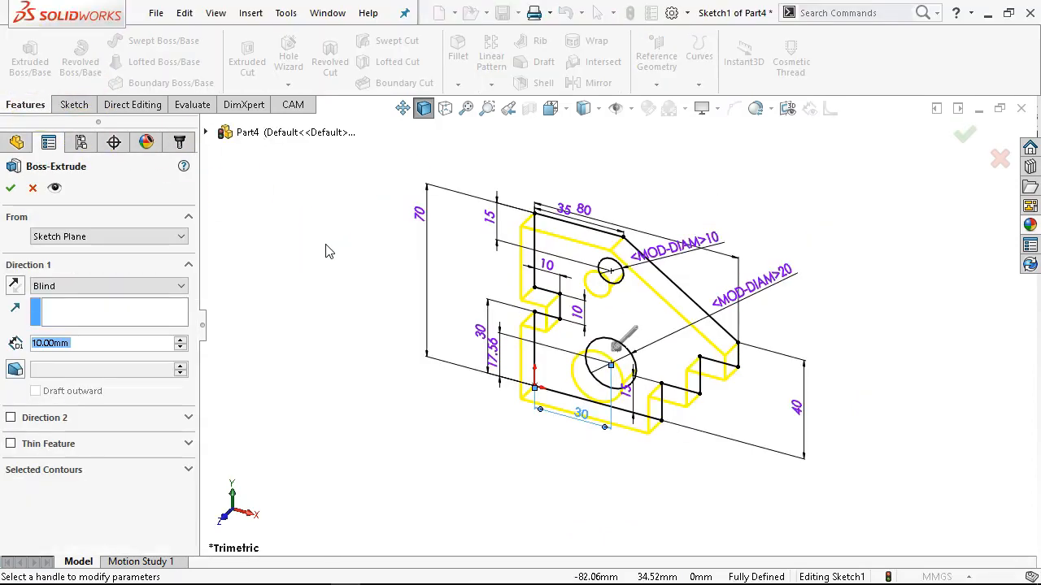
pyautogui.write('20')
pyautogui.press('Return')
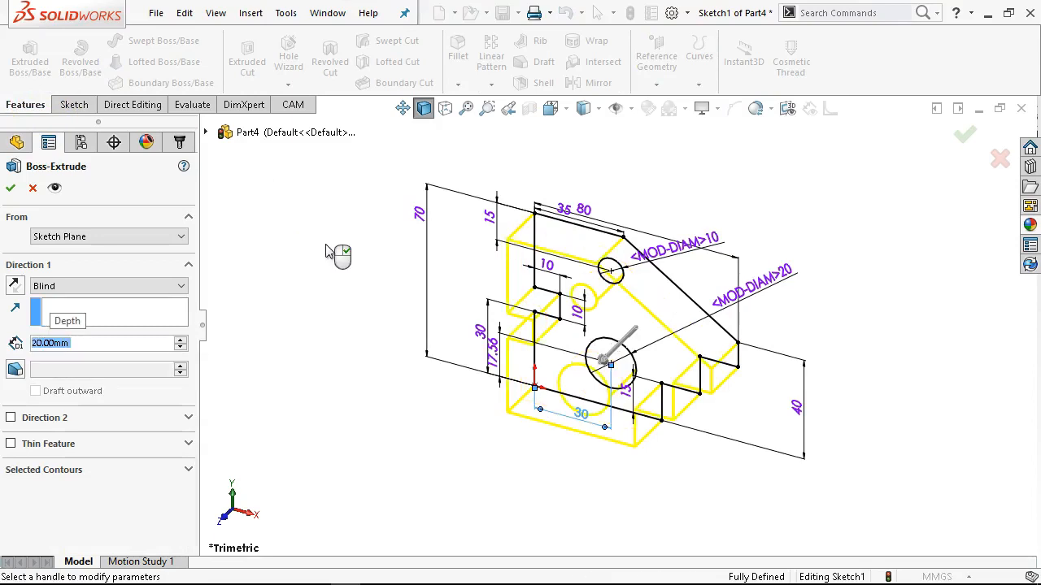
pyautogui.click(11, 188)
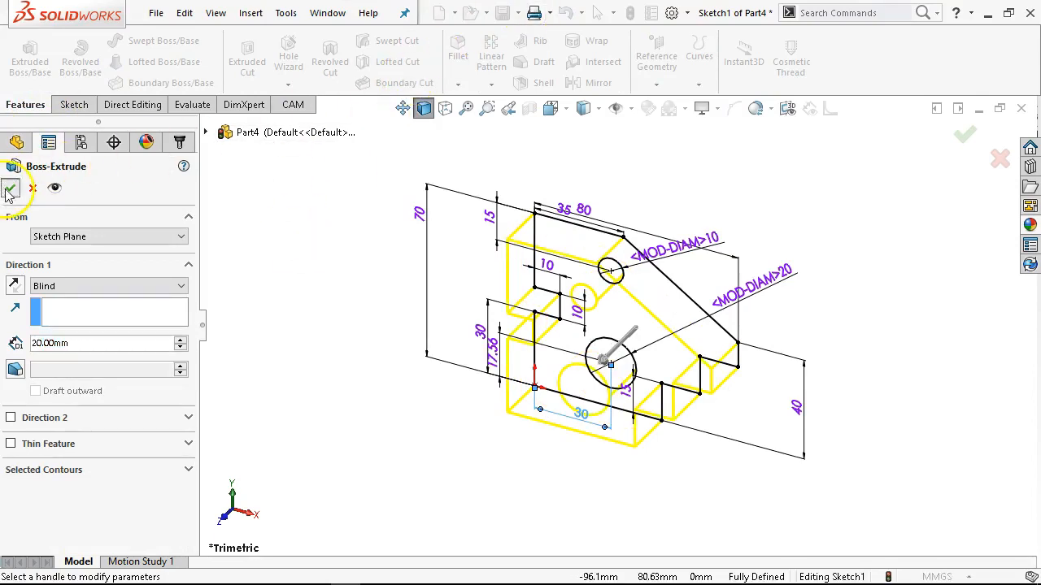
# Save the part as JL P1-11.SLDPRT in the MCCGTC266 folder and close it.
pyautogui.click(503, 13)
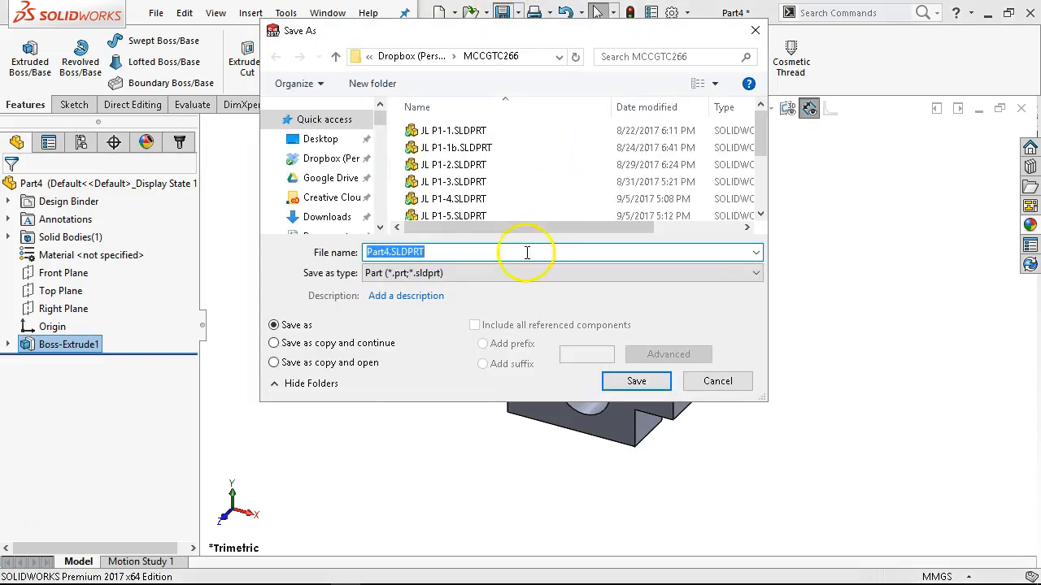
pyautogui.click(439, 211)
pyautogui.click(386, 255)
pyautogui.click(399, 252)
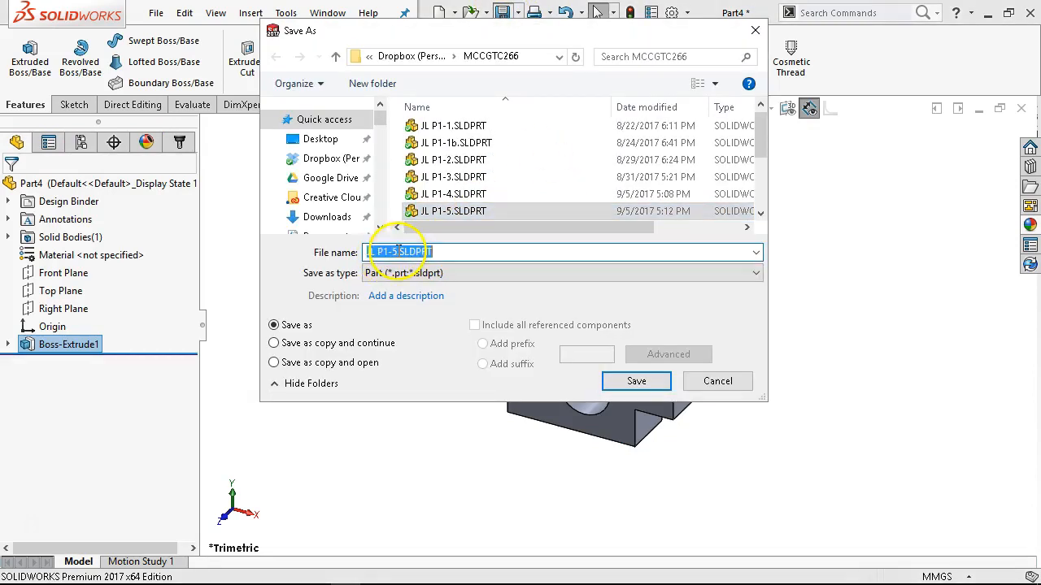
pyautogui.click(398, 251)
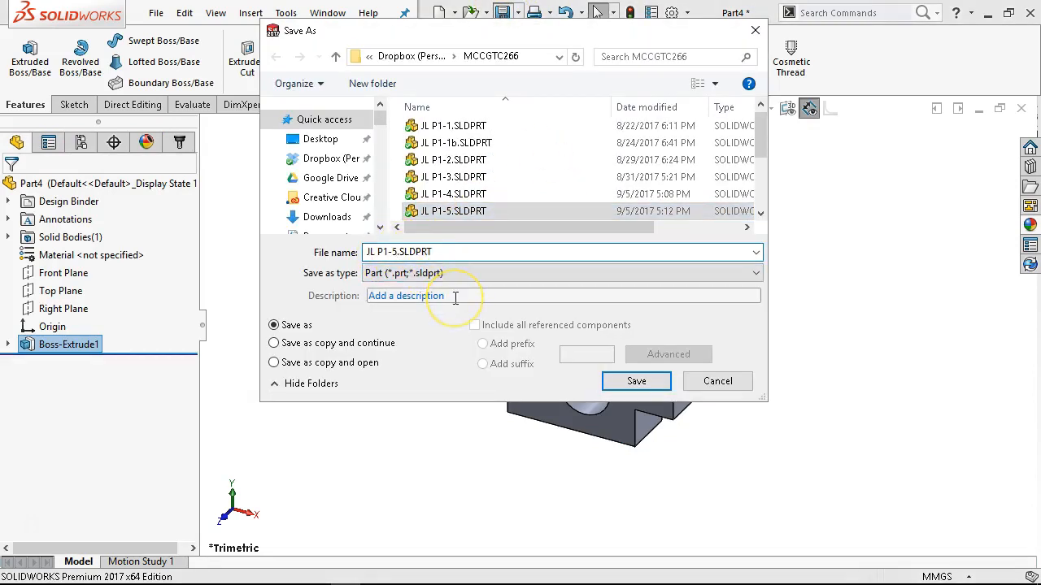
pyautogui.press('BackSpace')
pyautogui.write('11')
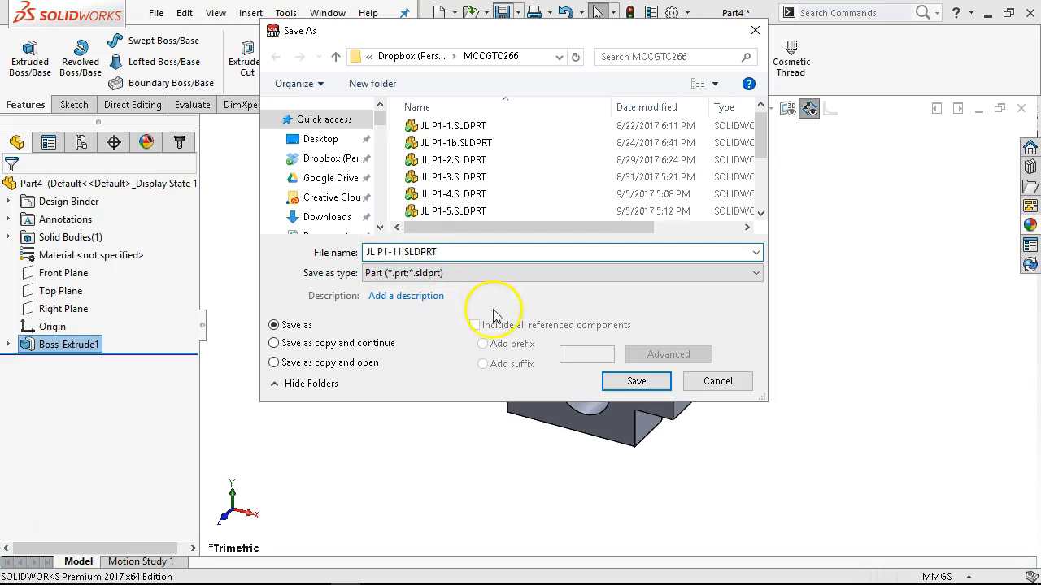
pyautogui.click(637, 381)
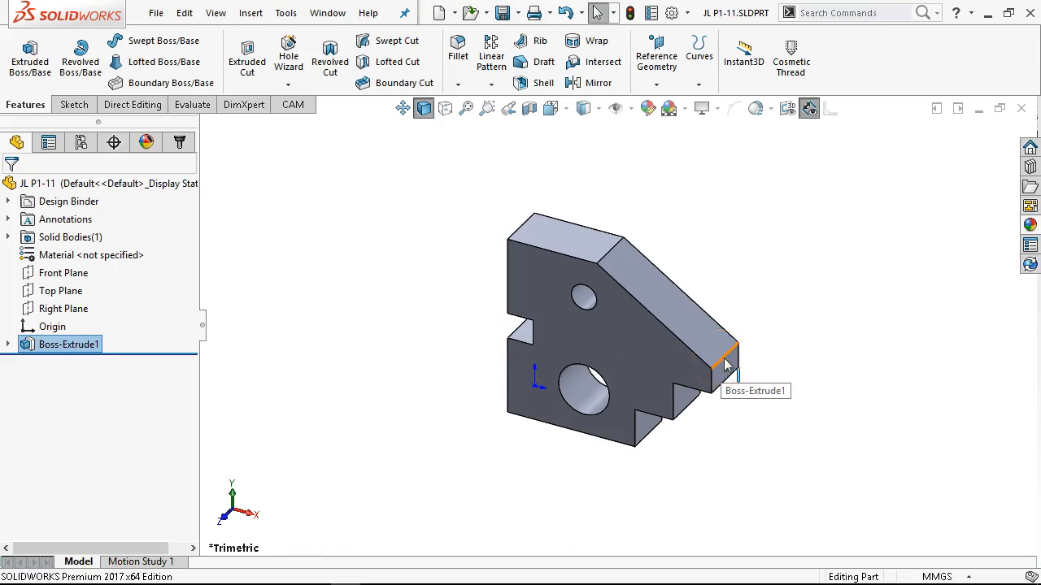
pyautogui.click(1022, 111)
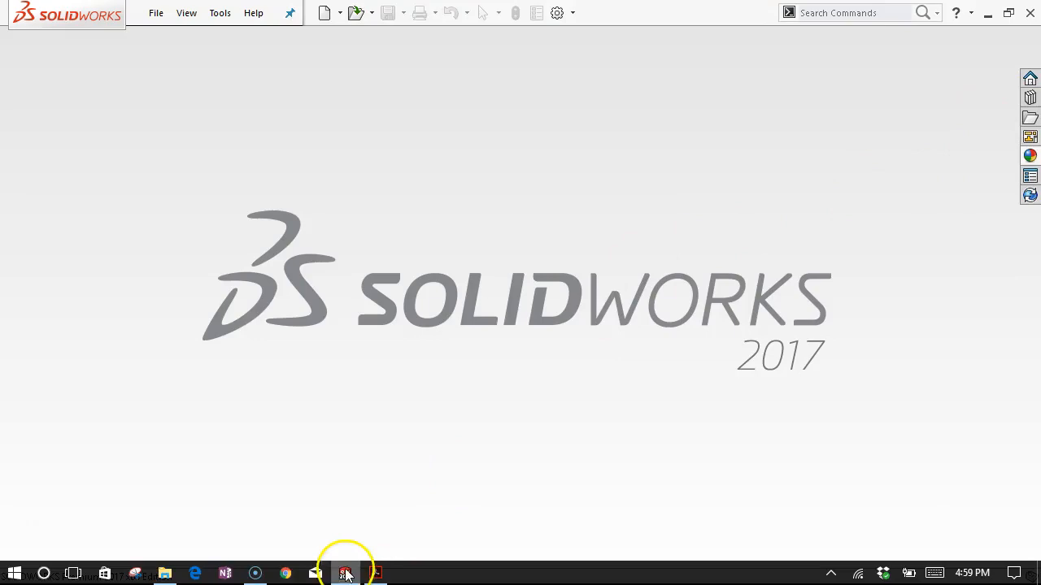
# Switch to File Explorer and open the MCCGTC266 folder inside Dropbox (Personal).
pyautogui.click(167, 569)
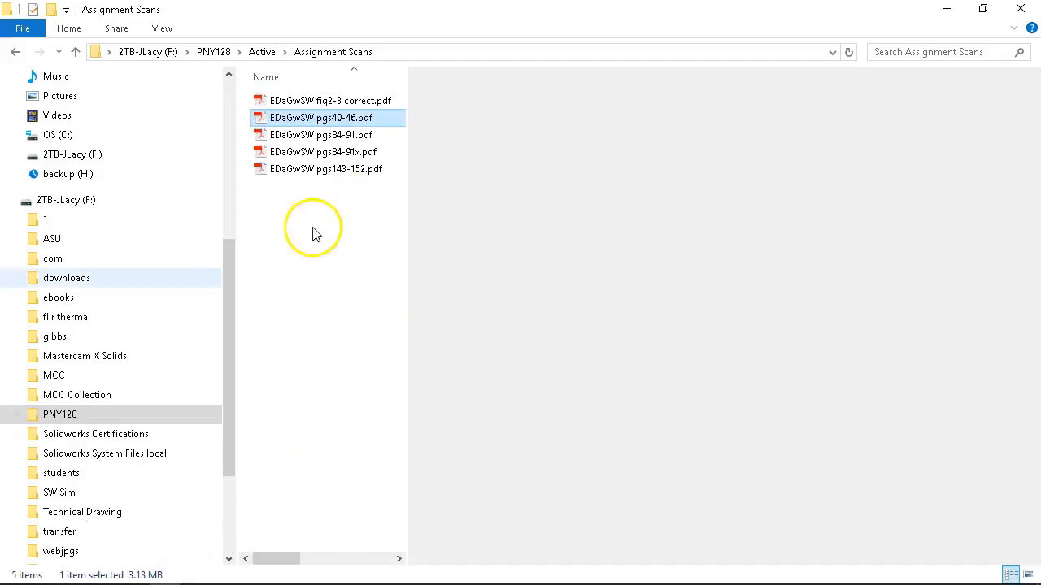
pyautogui.scroll(2, 81, 109)
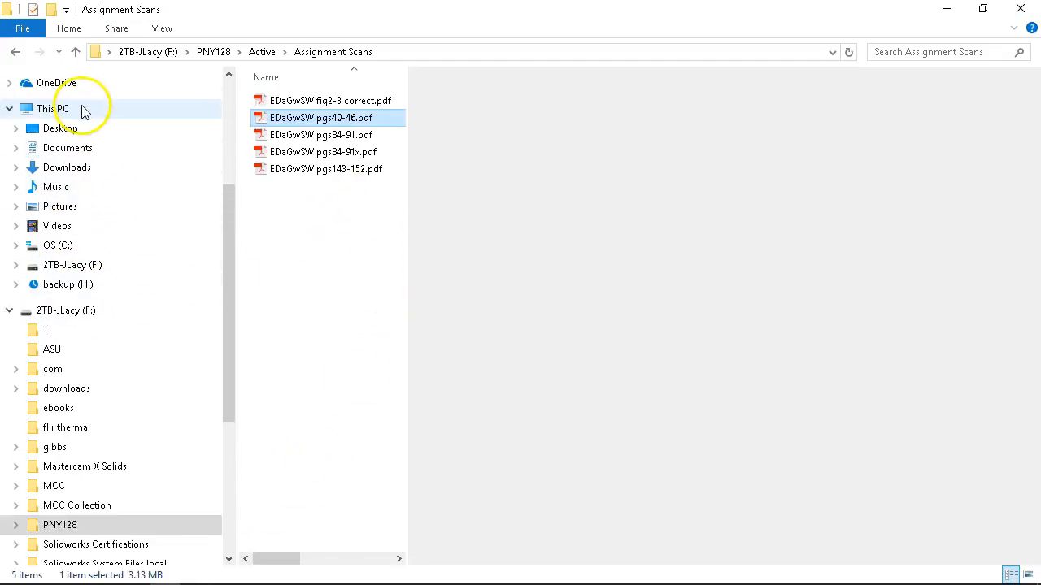
pyautogui.click(65, 169)
pyautogui.click(62, 208)
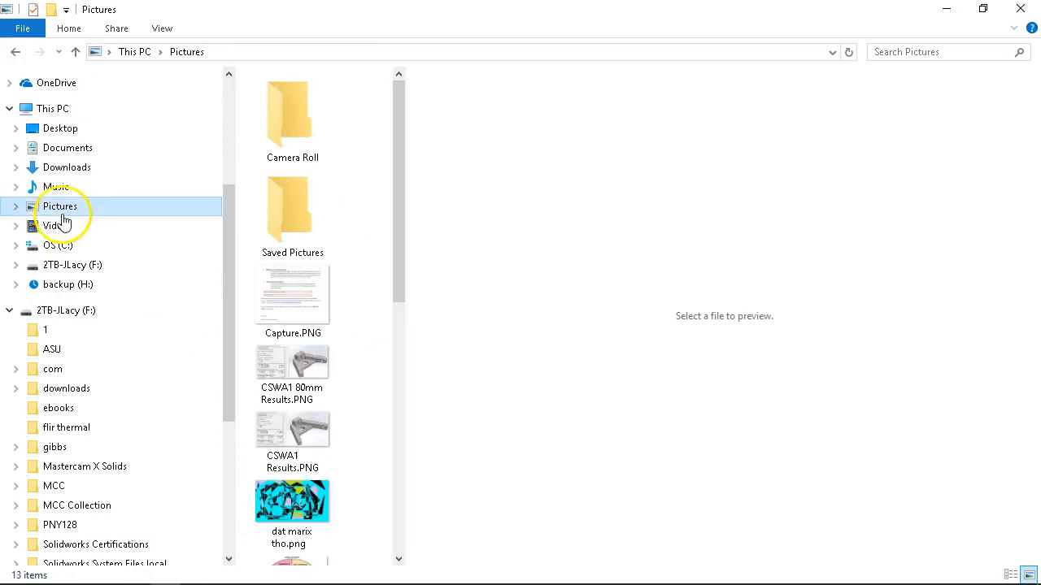
pyautogui.click(63, 266)
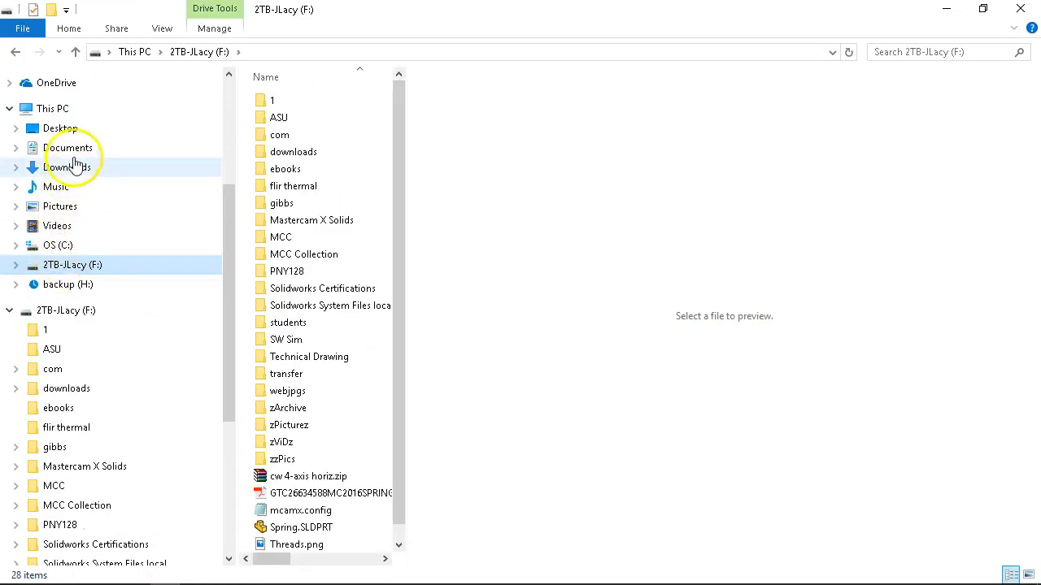
pyautogui.scroll(2, 84, 198)
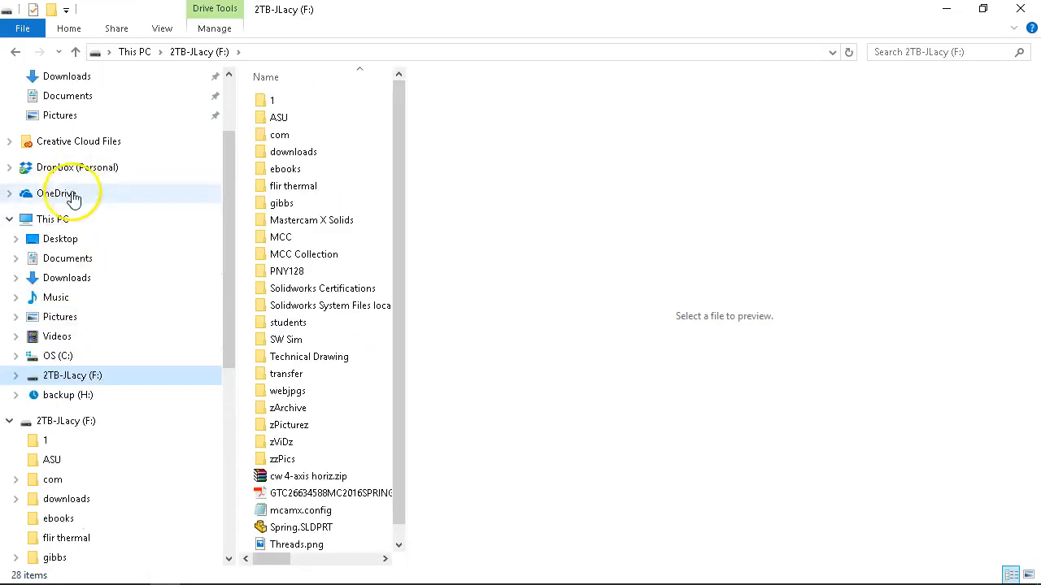
pyautogui.click(69, 170)
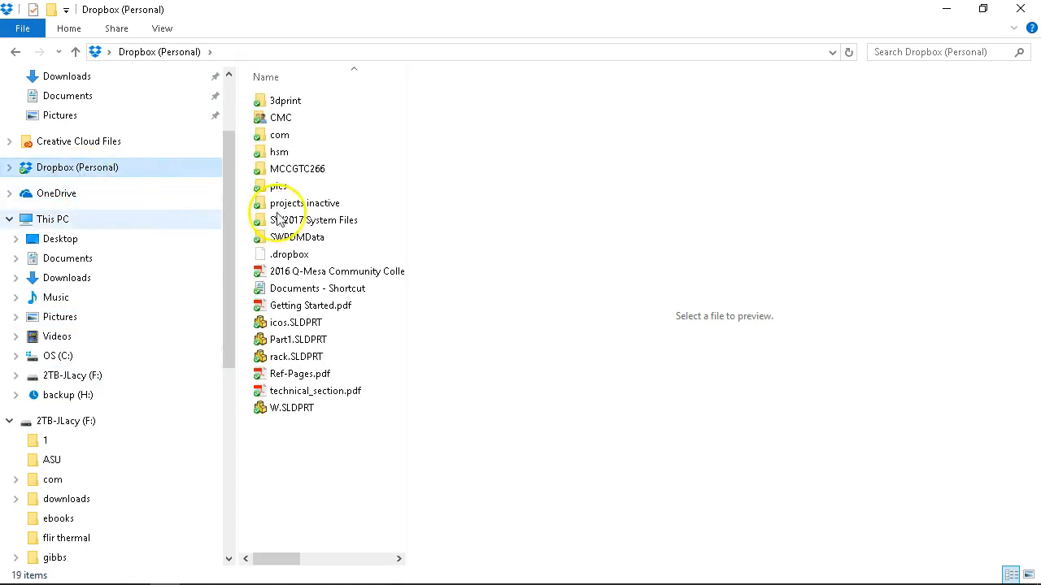
pyautogui.doubleClick(298, 169)
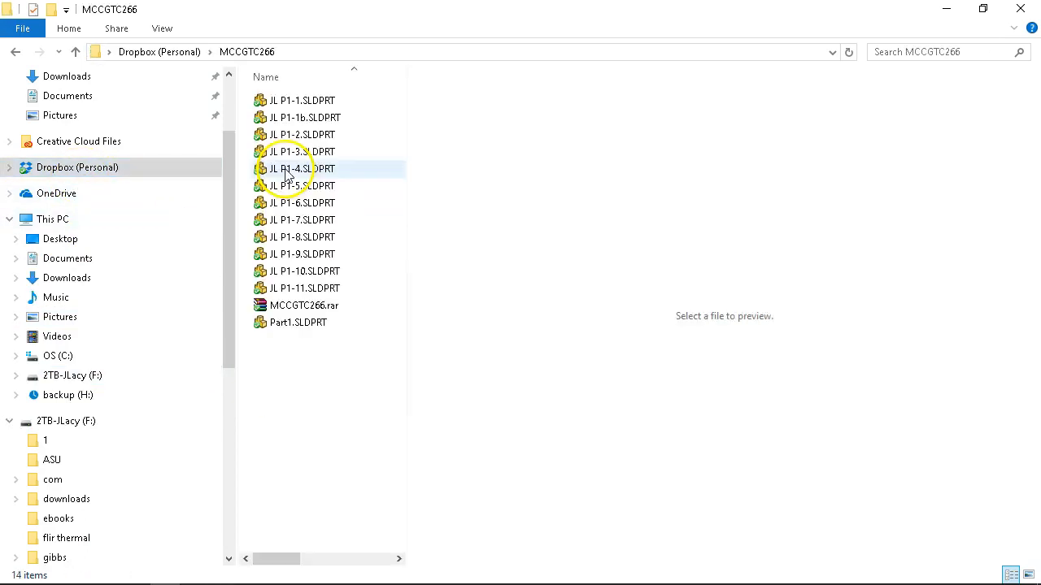
# Select the part files JL P1-1 through JL P1-10 and review the archive and send-to options without applying any.
pyautogui.click(320, 272)
pyautogui.keyDown('shift'); pyautogui.click(309, 101); pyautogui.keyUp('shift')
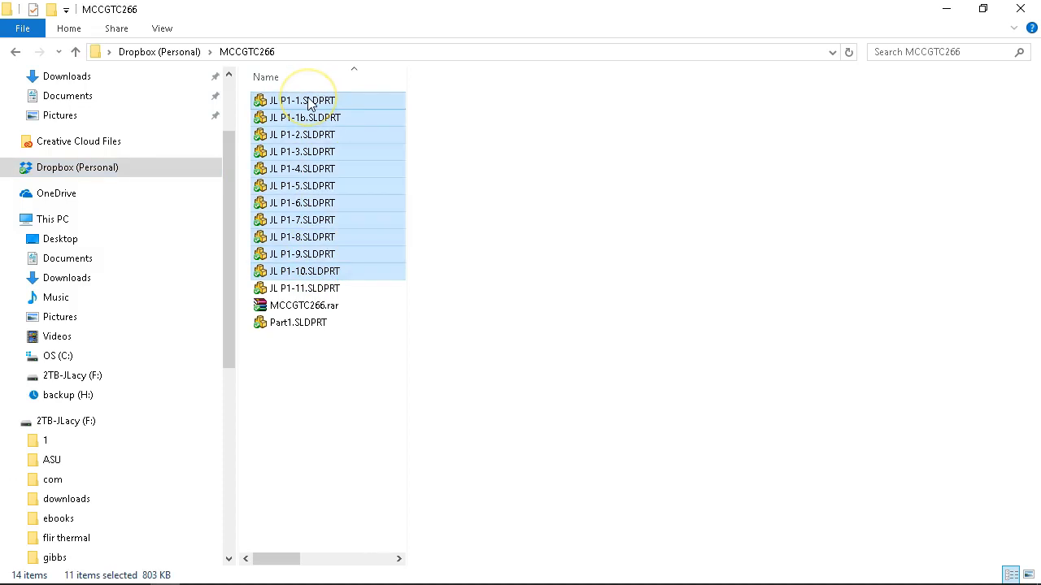
pyautogui.rightClick(309, 102)
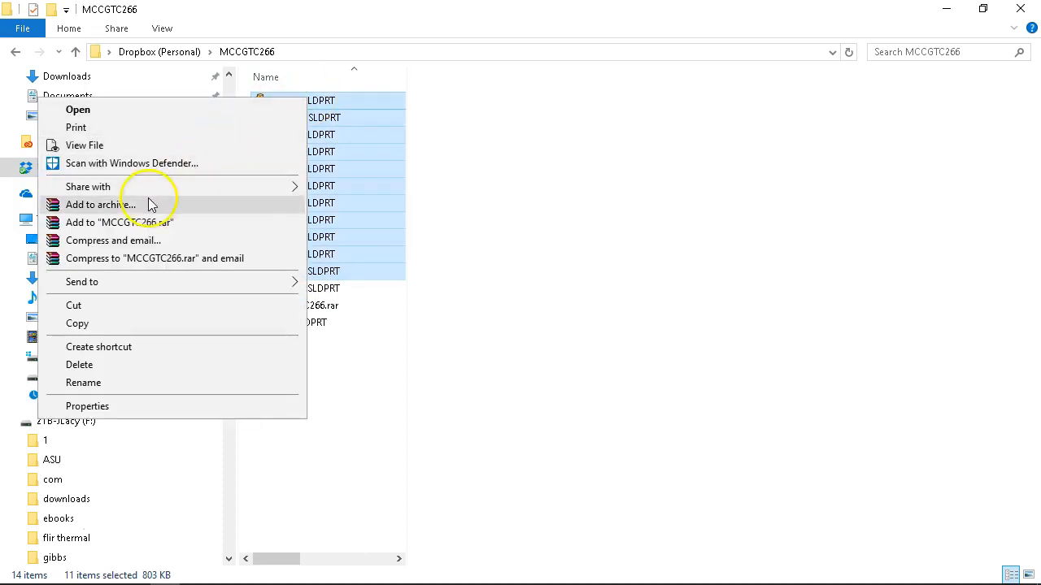
pyautogui.moveTo(234, 283)
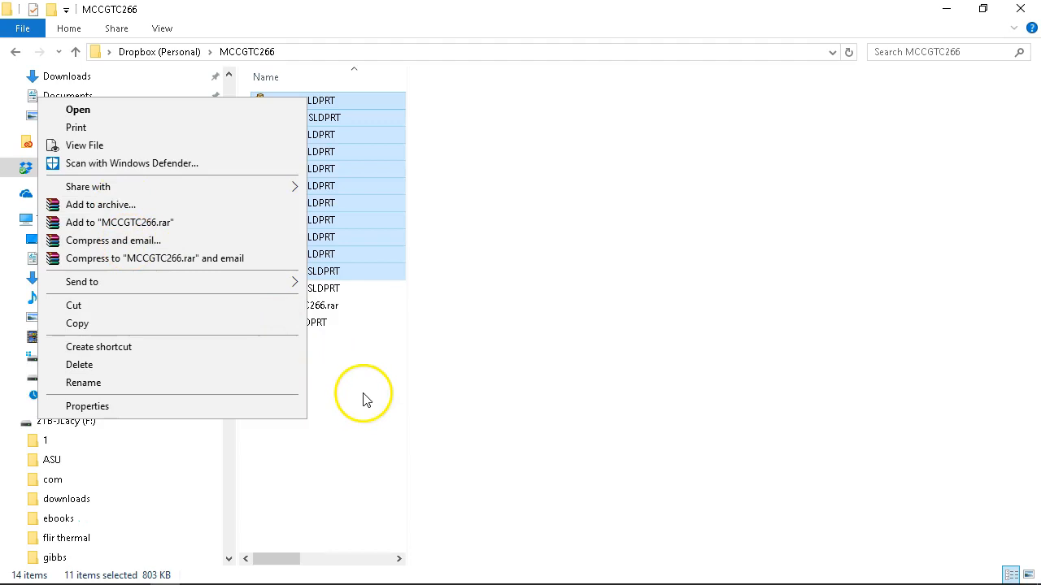
pyautogui.click(348, 351)
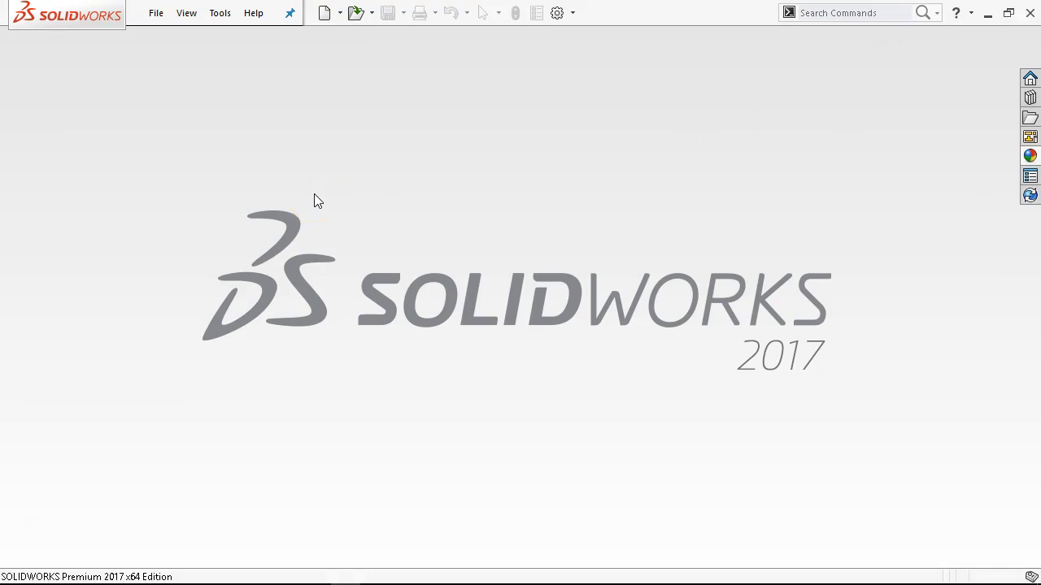
# Switch to the EDaGwSW pgs40-46 PDF in Acrobat, examine the Figure P1-12 millimetre drawing, and return to SOLIDWORKS.
pyautogui.moveTo(244, 582)
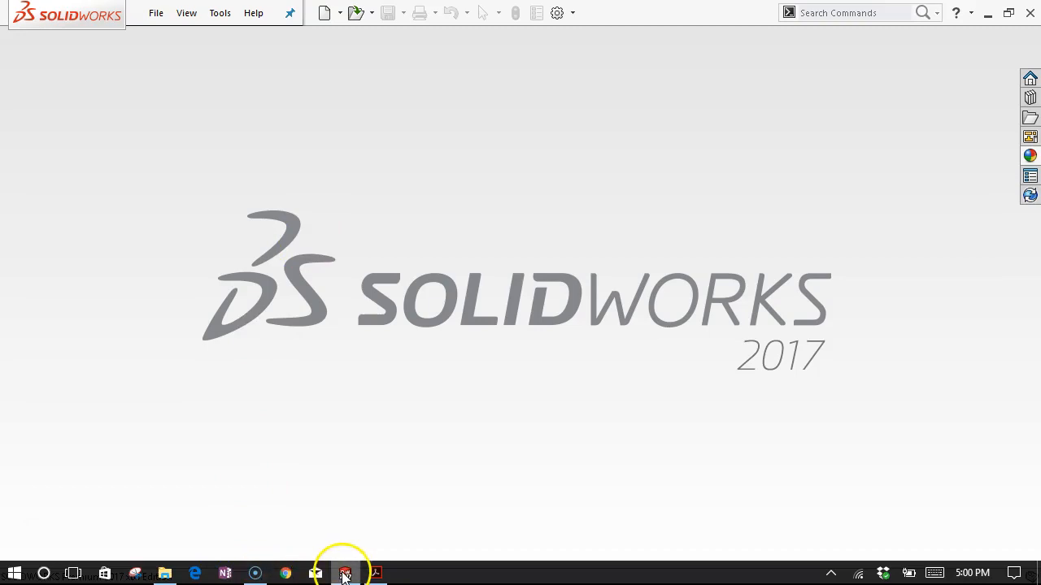
pyautogui.click(370, 571)
pyautogui.scroll(-3, 392, 355)
pyautogui.scroll(-10, 391, 354)
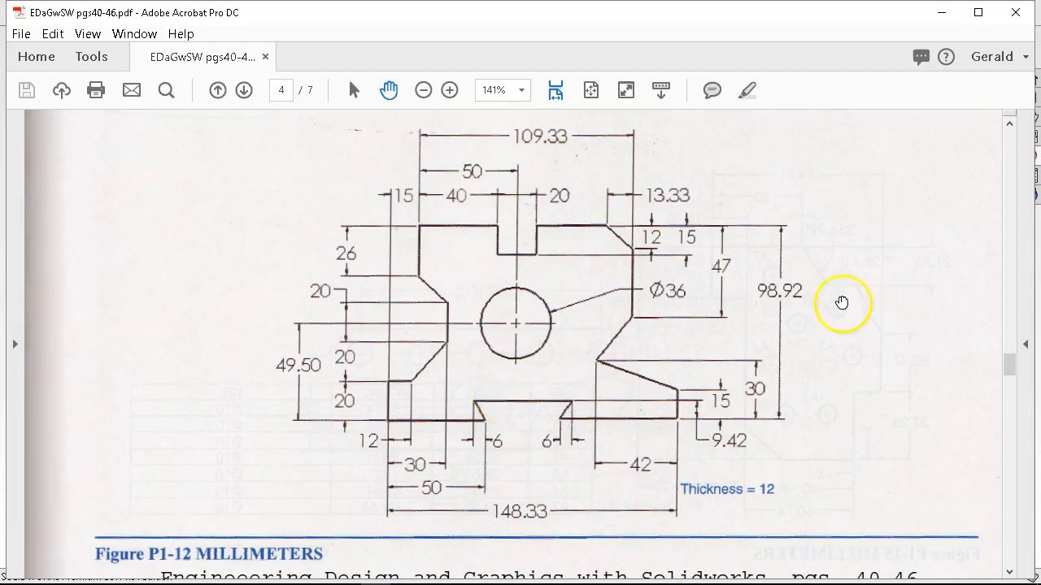
pyautogui.click(942, 13)
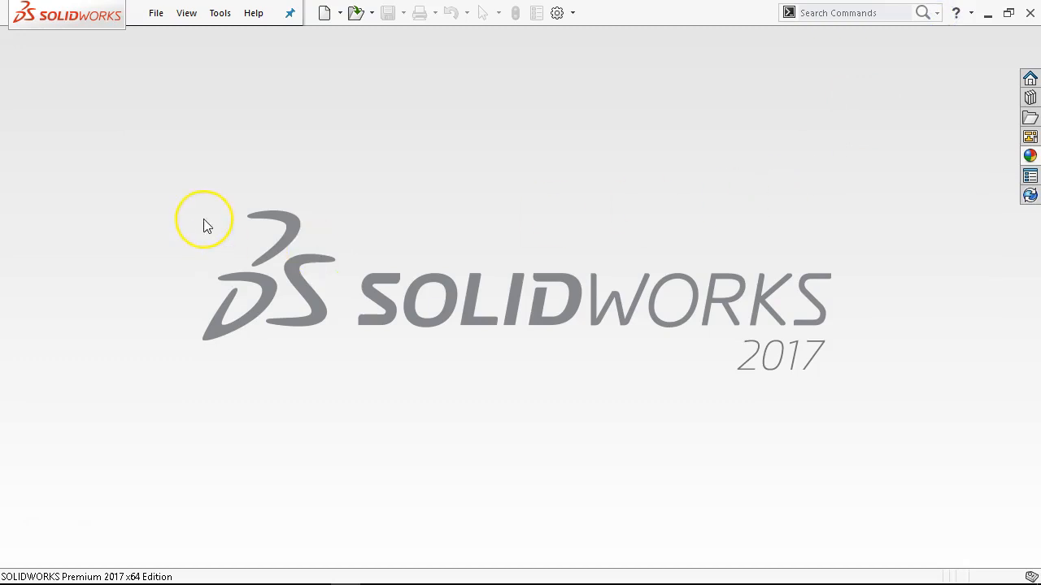
# Create a new part from the Part Metric template and start a sketch on the Front Plane.
pyautogui.click(157, 14)
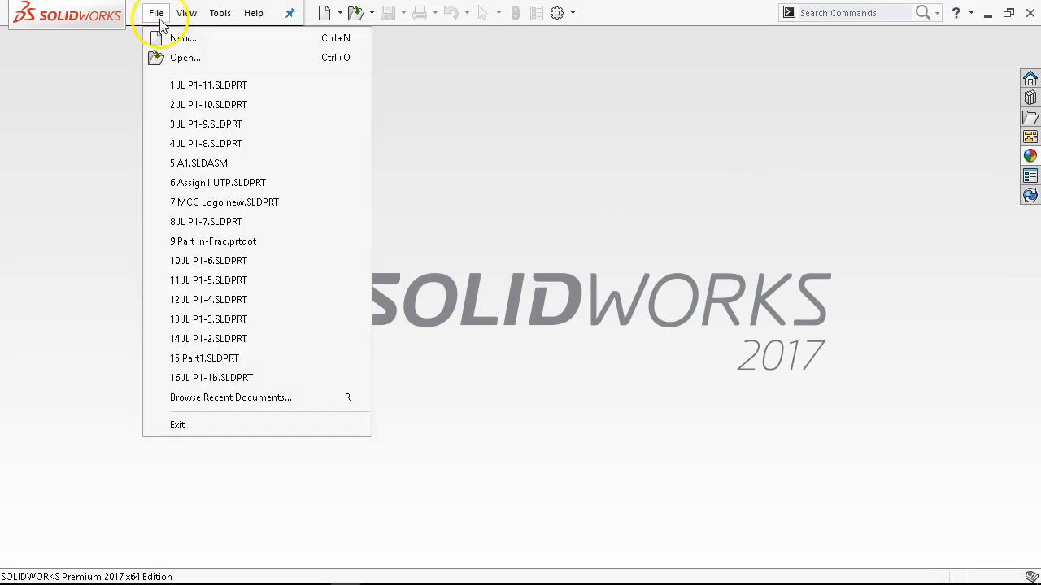
pyautogui.click(190, 37)
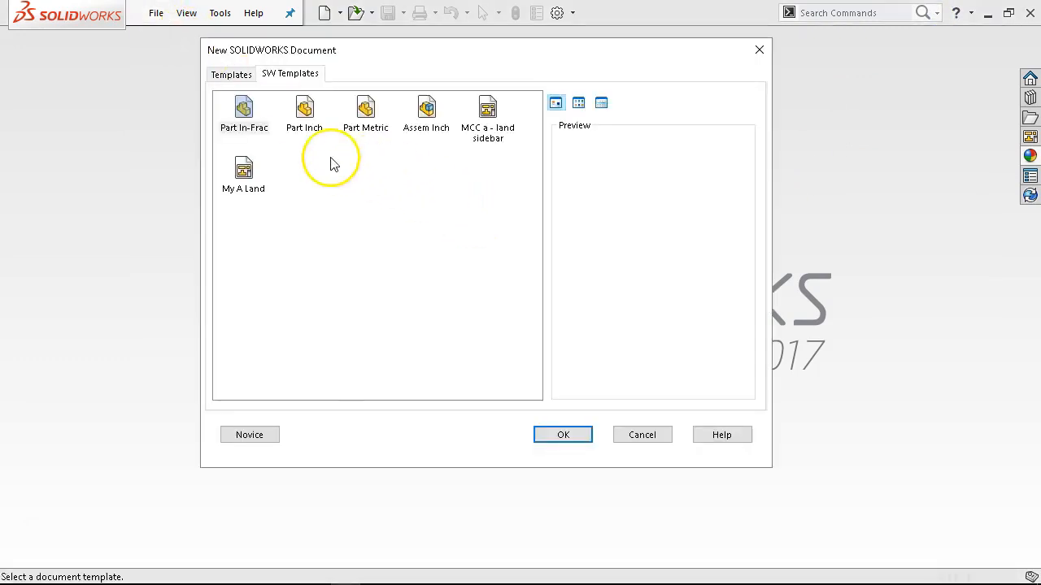
pyautogui.doubleClick(363, 118)
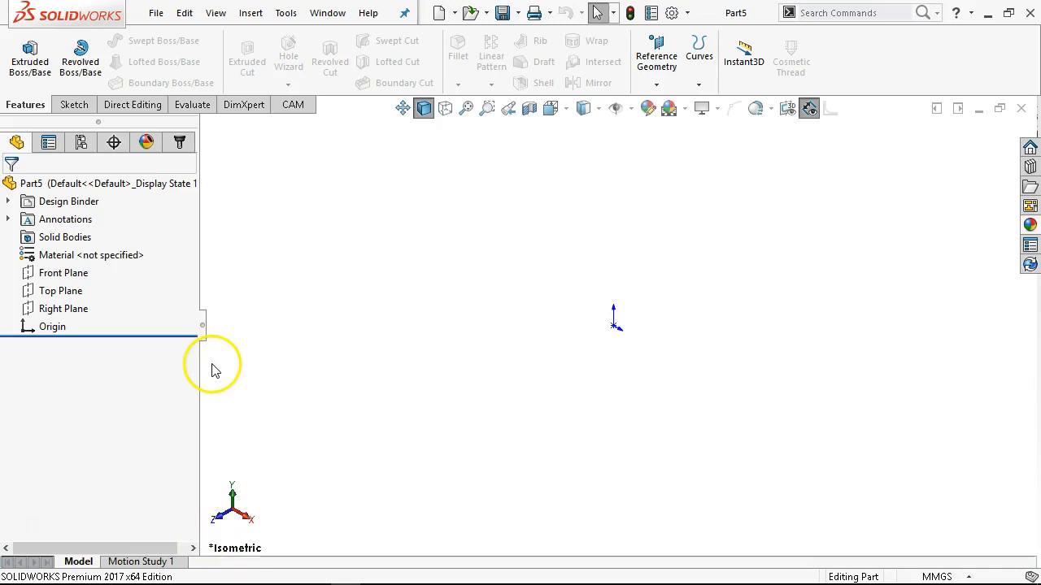
pyautogui.click(43, 276)
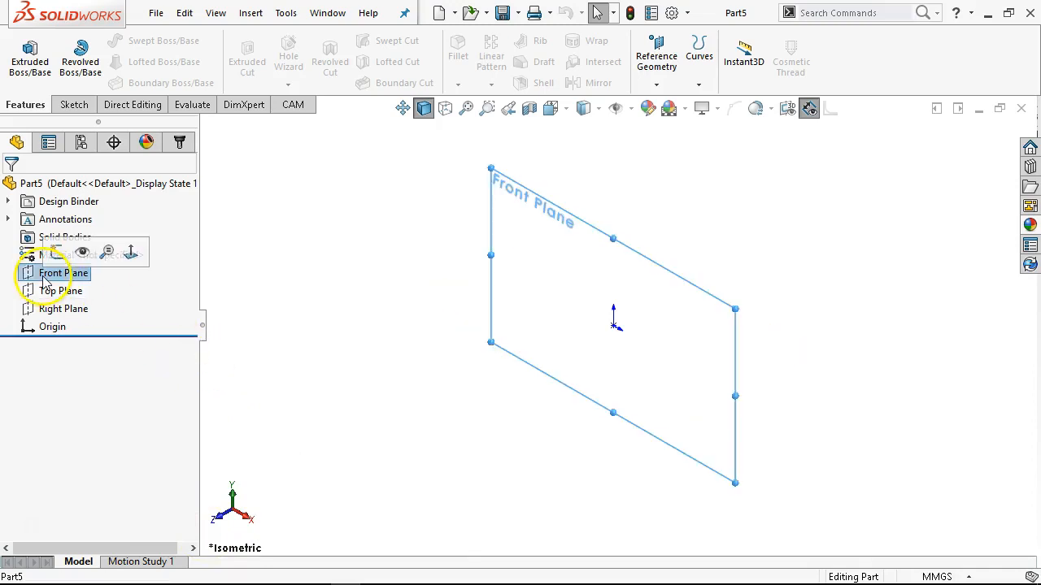
pyautogui.click(55, 252)
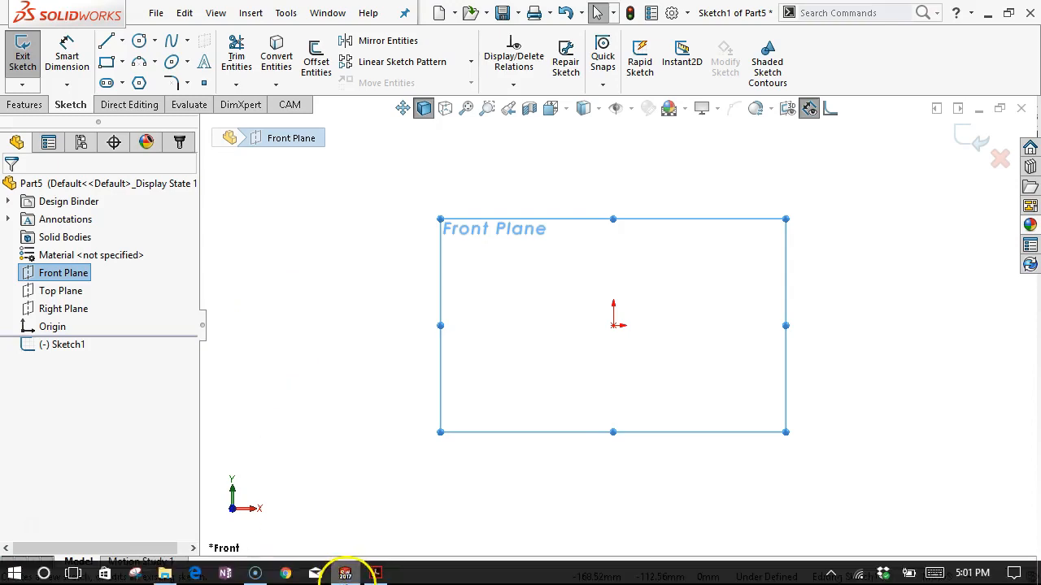
# Check Figure P1-12 in the PDF, then sketch the outline's angular left side from the origin up to about 86 mm high.
pyautogui.click(379, 570)
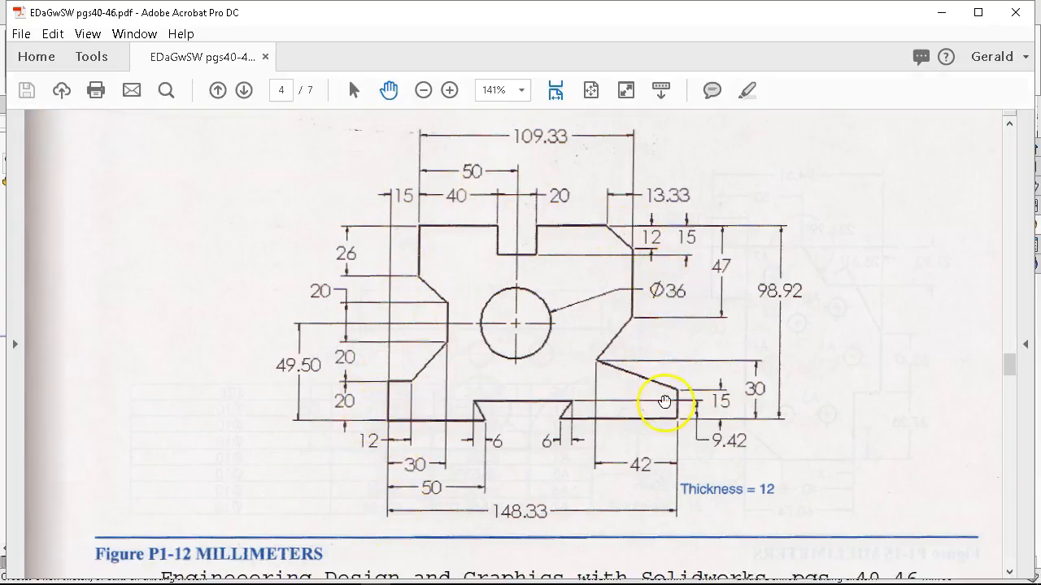
pyautogui.click(941, 13)
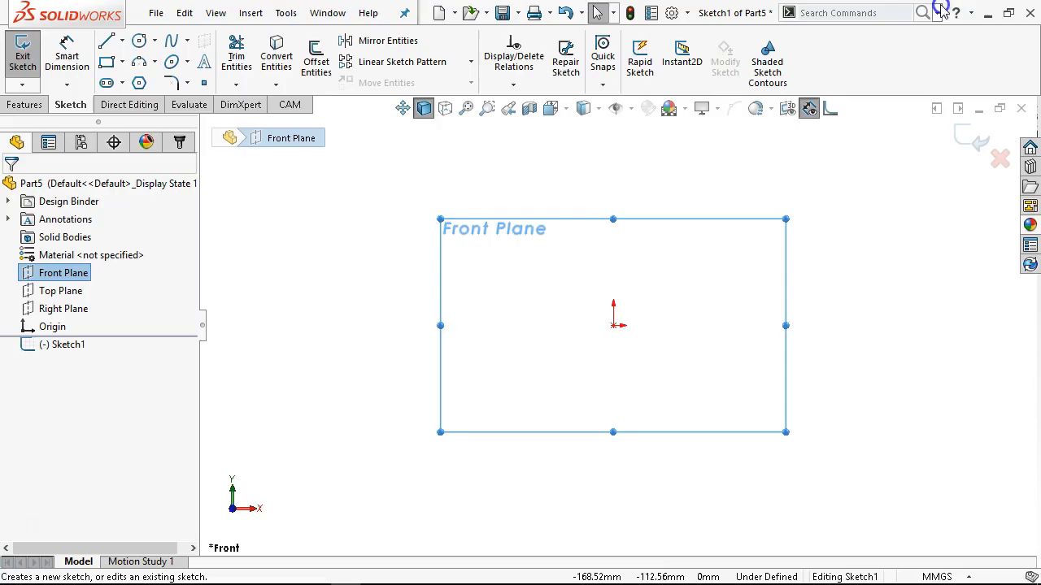
pyautogui.click(105, 41)
pyautogui.scroll(2, 742, 273)
pyautogui.scroll(-4, 742, 273)
pyautogui.click(493, 374)
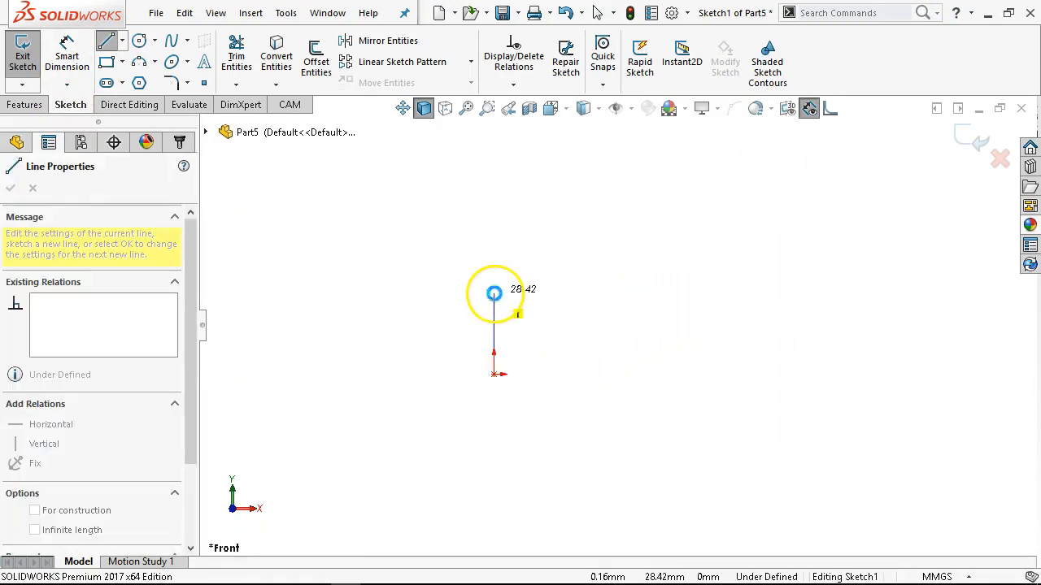
pyautogui.click(494, 313)
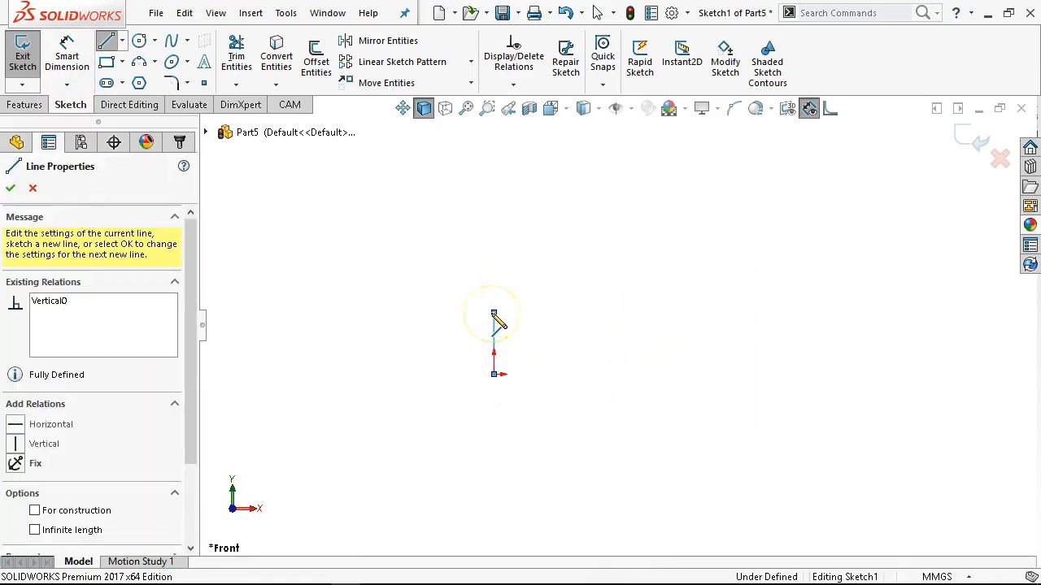
pyautogui.click(539, 322)
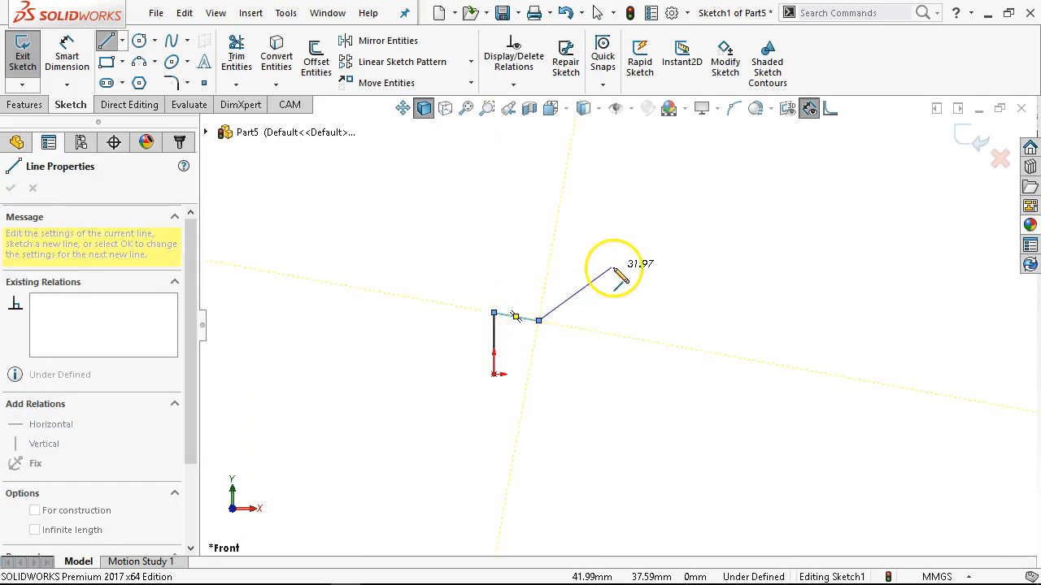
pyautogui.click(613, 267)
pyautogui.click(613, 184)
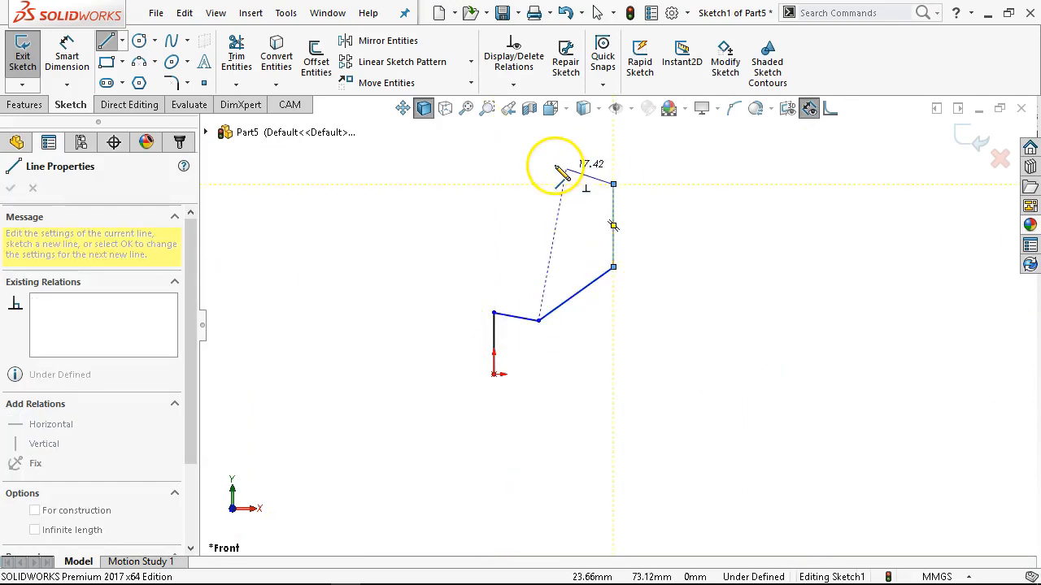
pyautogui.click(545, 158)
pyautogui.click(545, 128)
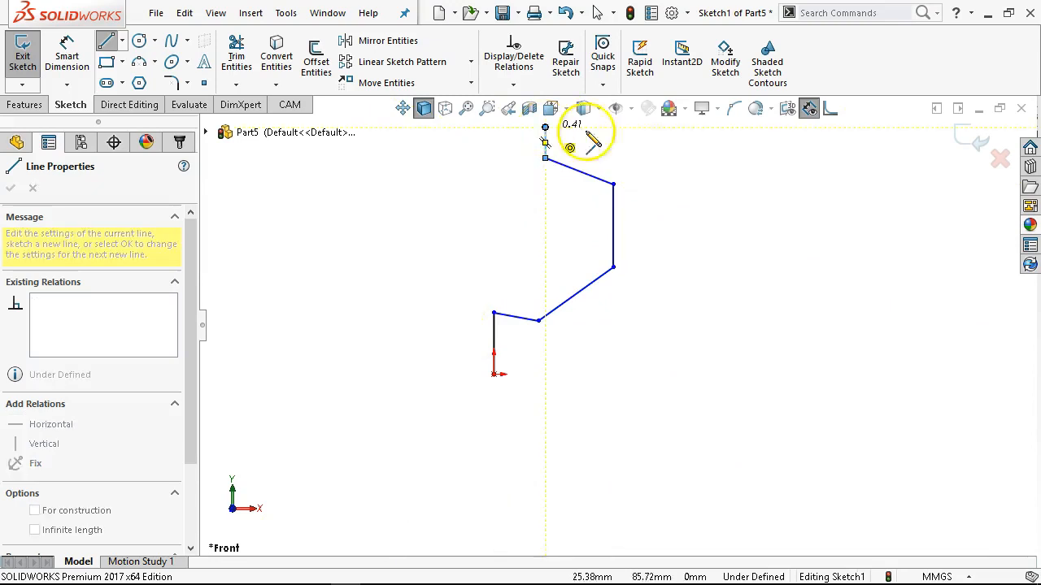
# Continue the outline along the top edge with a rectangular notch about 22 mm wide and a slanted right corner.
pyautogui.click(664, 127)
pyautogui.click(663, 163)
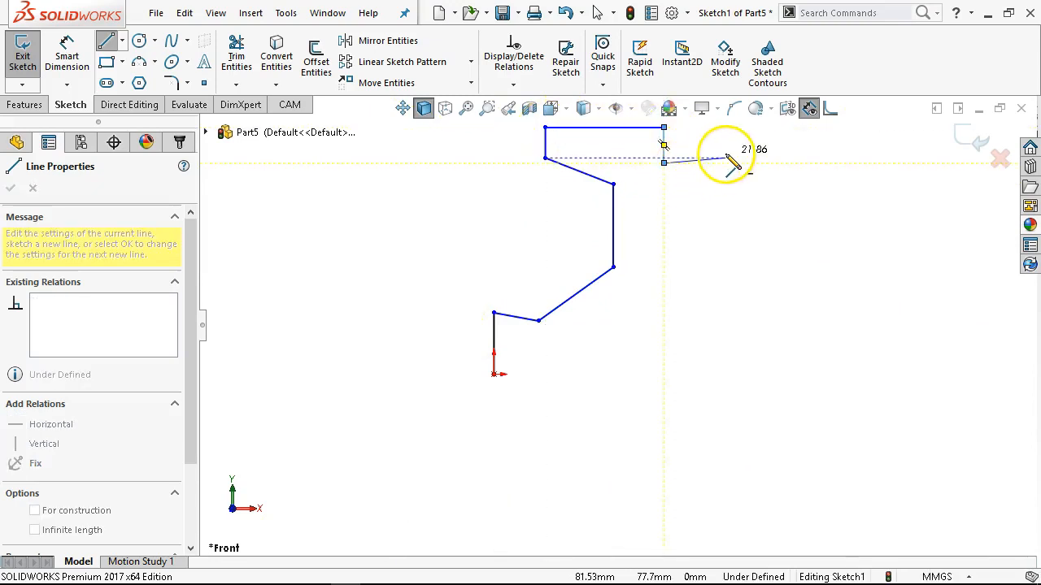
pyautogui.click(726, 163)
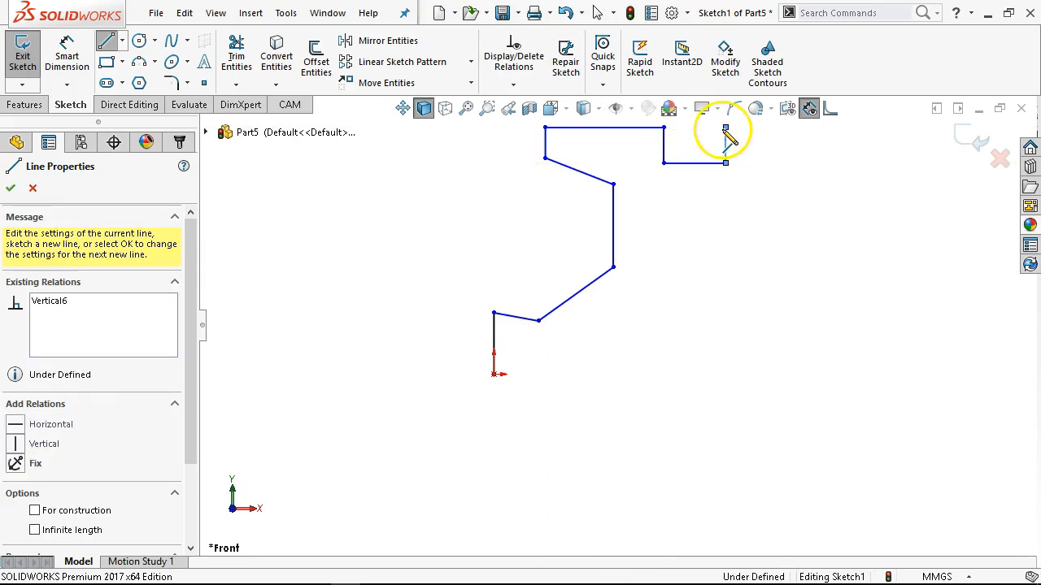
pyautogui.click(726, 128)
pyautogui.click(778, 127)
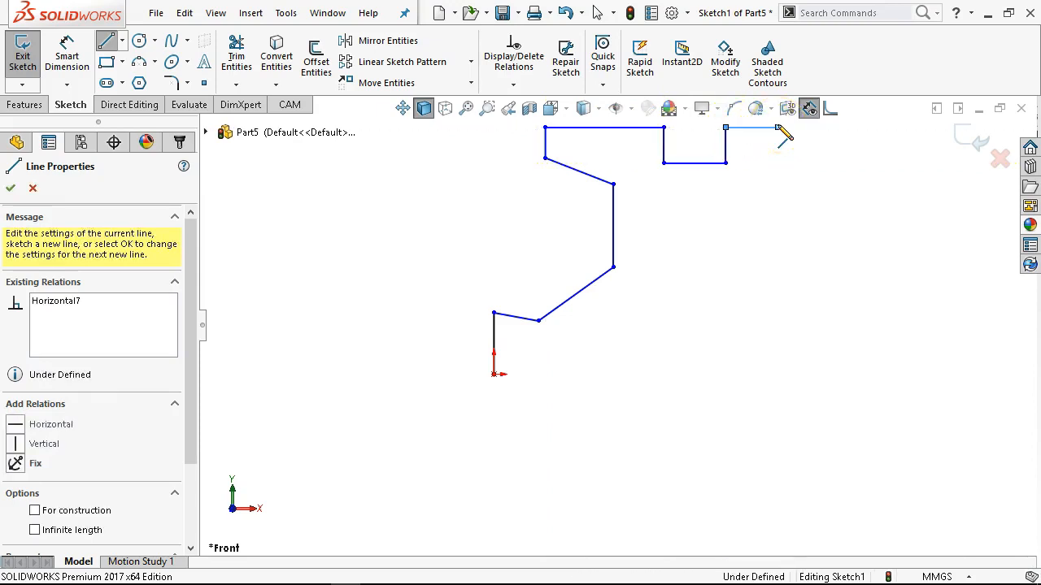
pyautogui.click(834, 171)
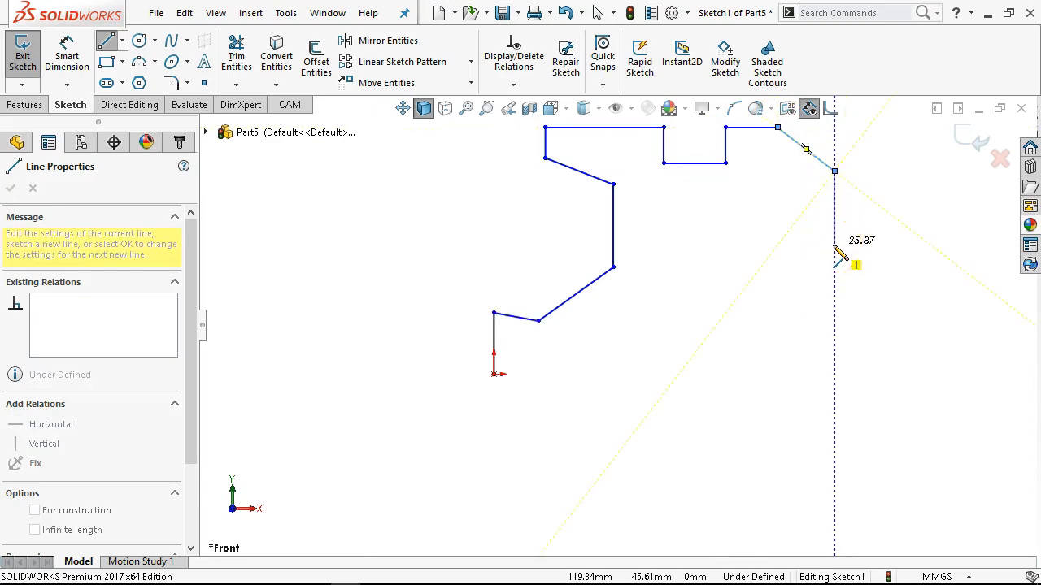
# Sketch the outline's right side with its V-shaped indent, ending level with the origin about 126 mm away.
pyautogui.click(834, 244)
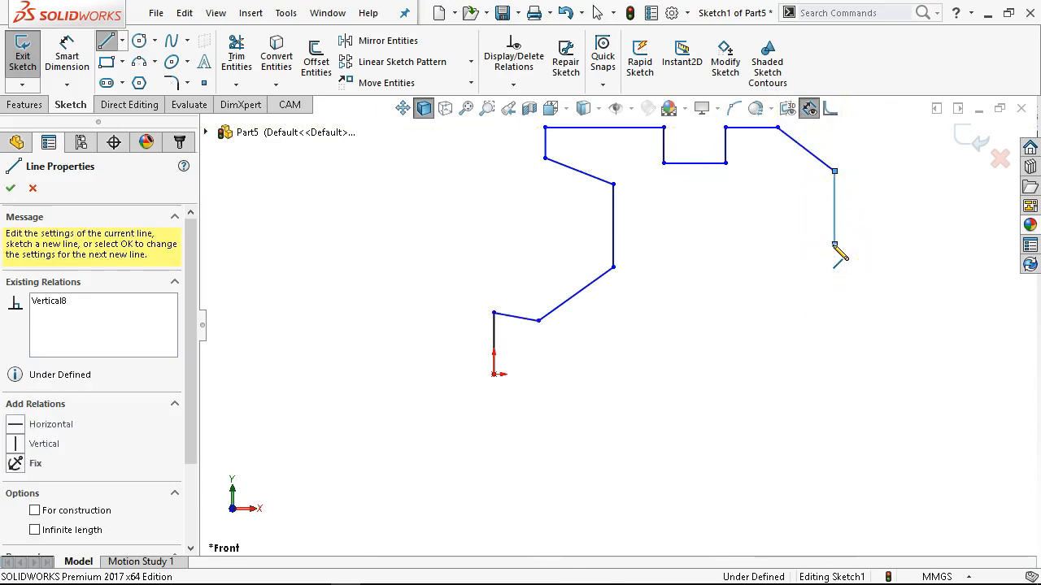
pyautogui.click(771, 304)
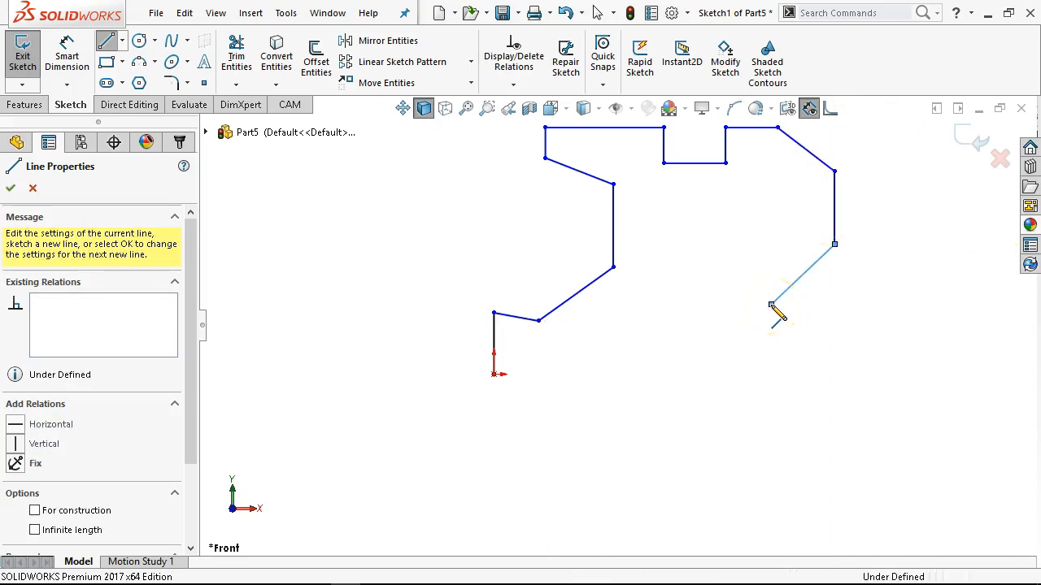
pyautogui.click(851, 336)
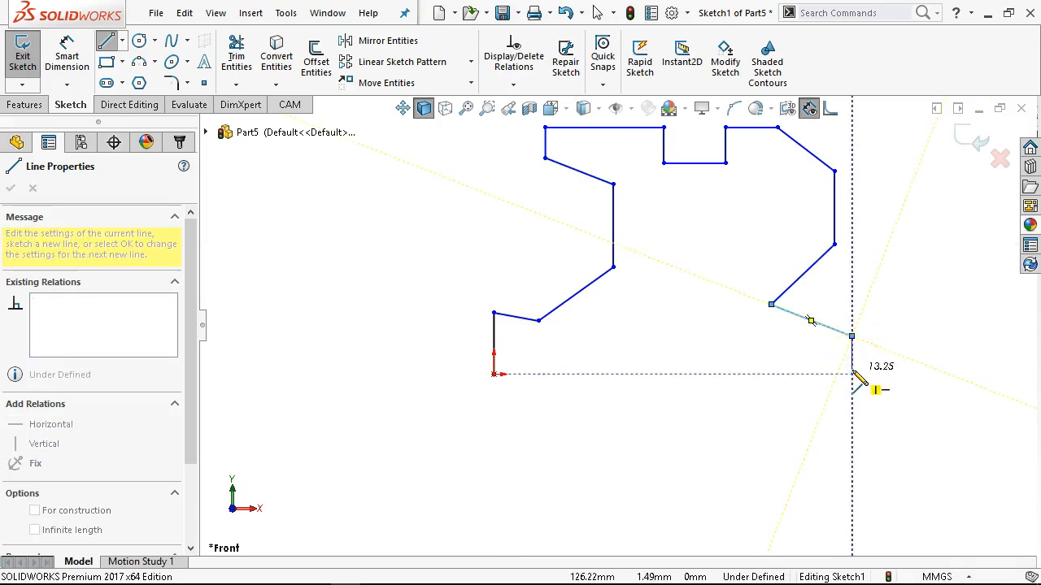
pyautogui.click(852, 374)
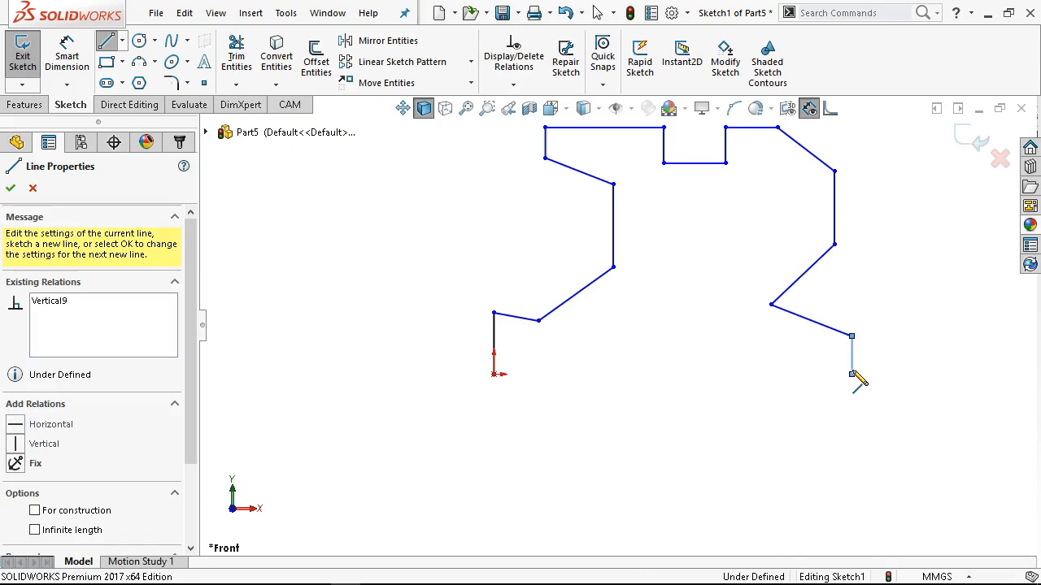
# Close the outline at the origin along the bottom edge with a dovetail cutout about 51 mm wide, and end the Line command.
pyautogui.moveTo(852, 374); pyautogui.dragTo(678, 358)
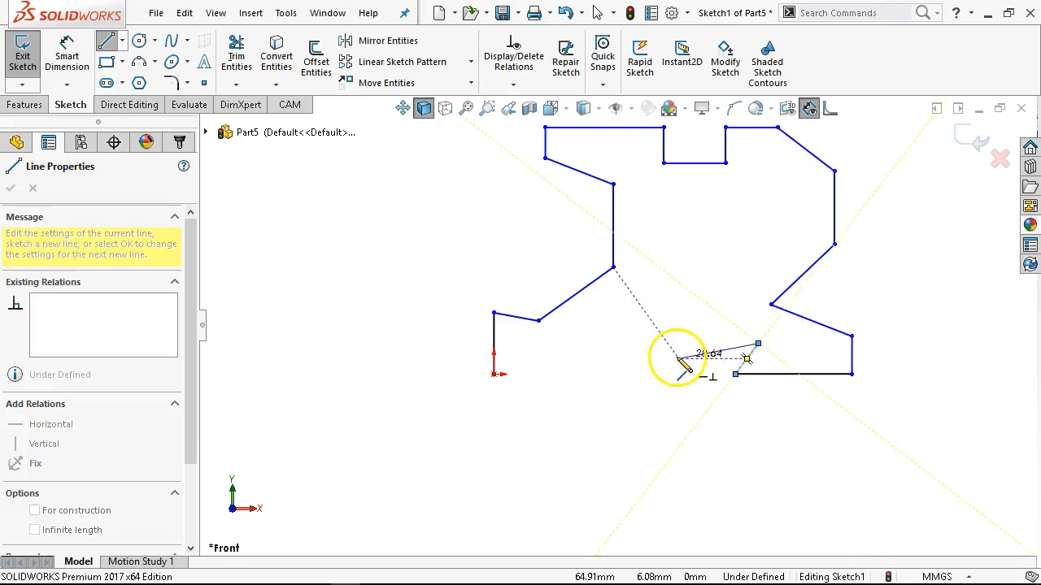
pyautogui.click(613, 344)
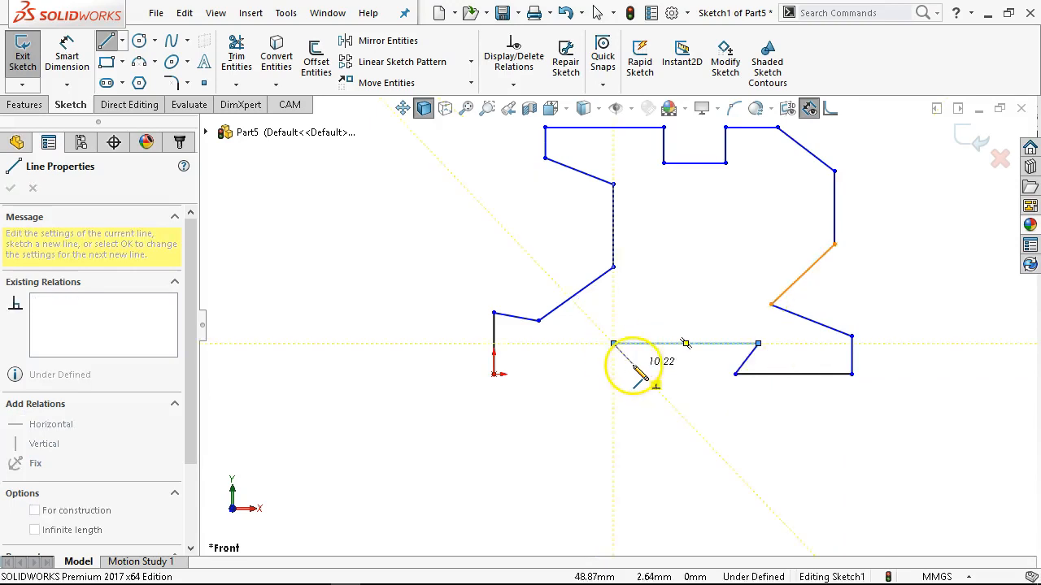
pyautogui.click(637, 370)
pyautogui.click(494, 374)
pyautogui.scroll(2, 748, 187)
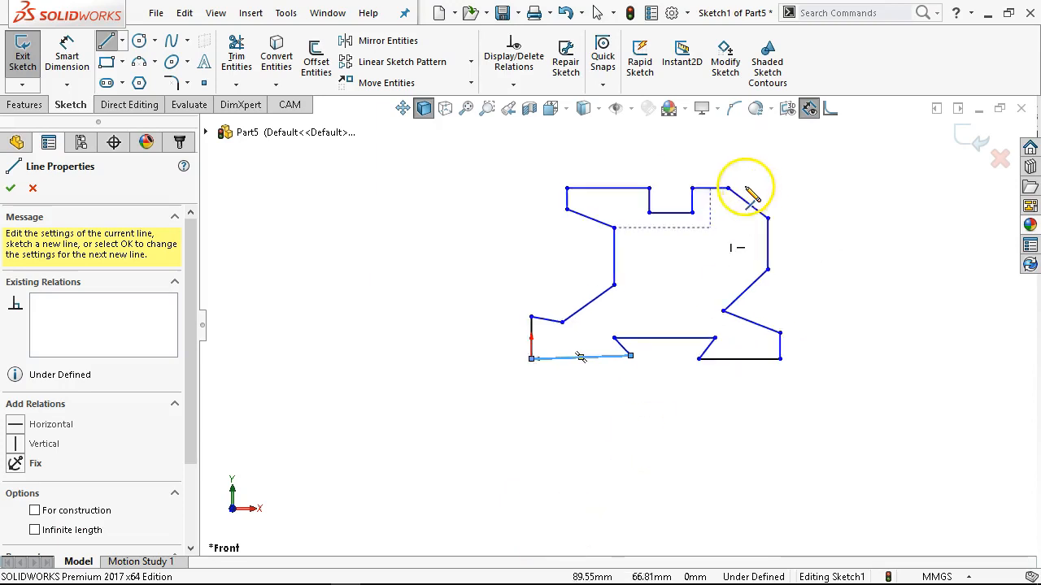
pyautogui.scroll(-2, 743, 187)
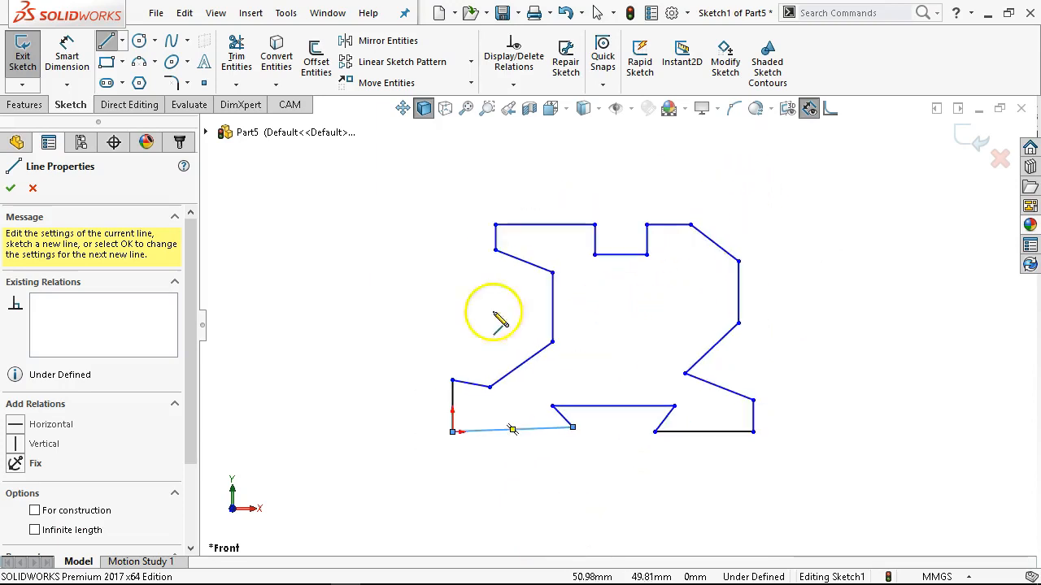
pyautogui.rightClick(387, 224)
pyautogui.click(423, 233)
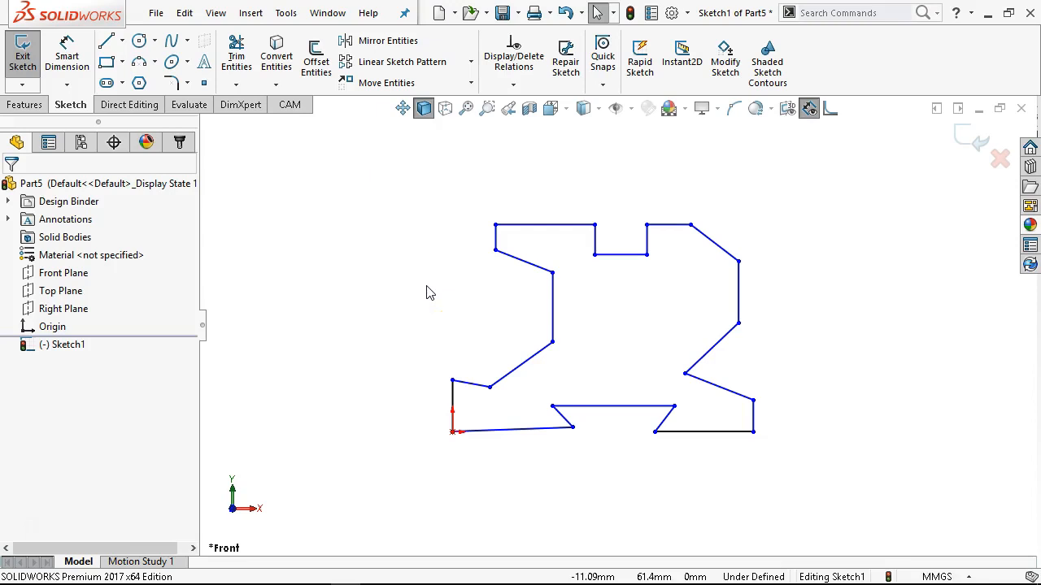
# Make the bottom line from the origin horizontal and check the relations on the two slanted dovetail lines.
pyautogui.click(511, 429)
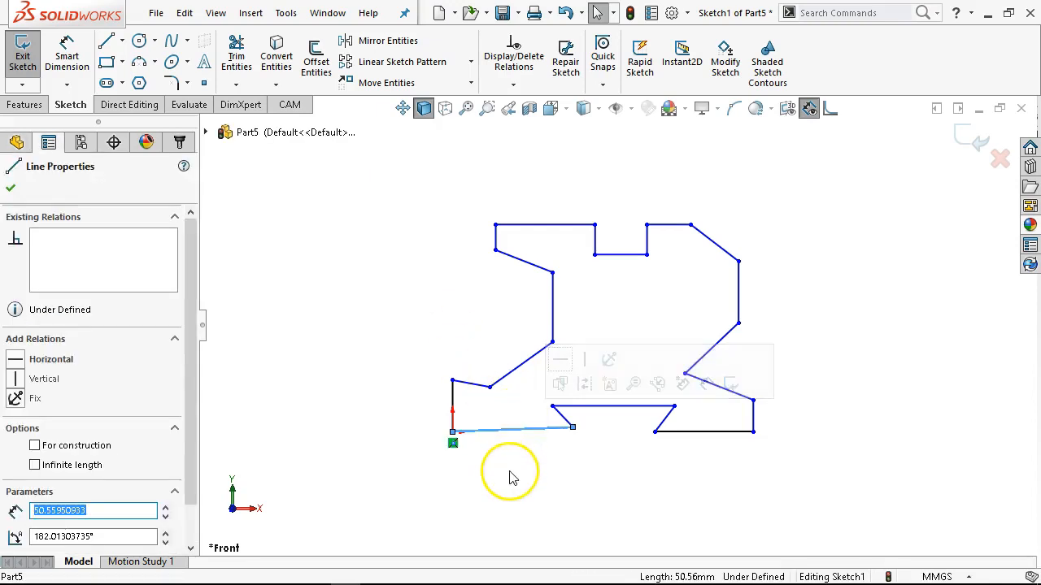
pyautogui.click(15, 361)
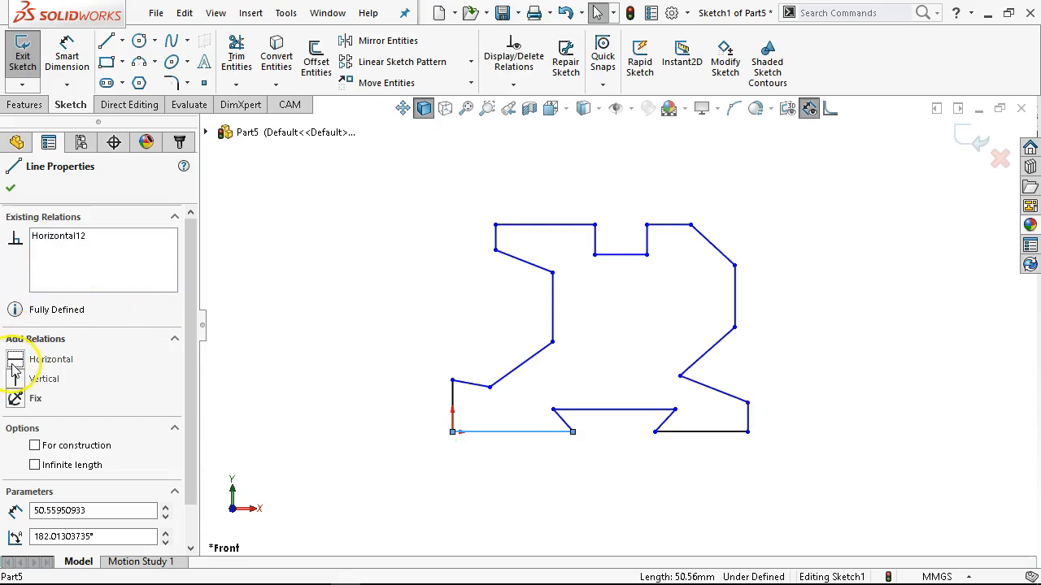
pyautogui.click(562, 420)
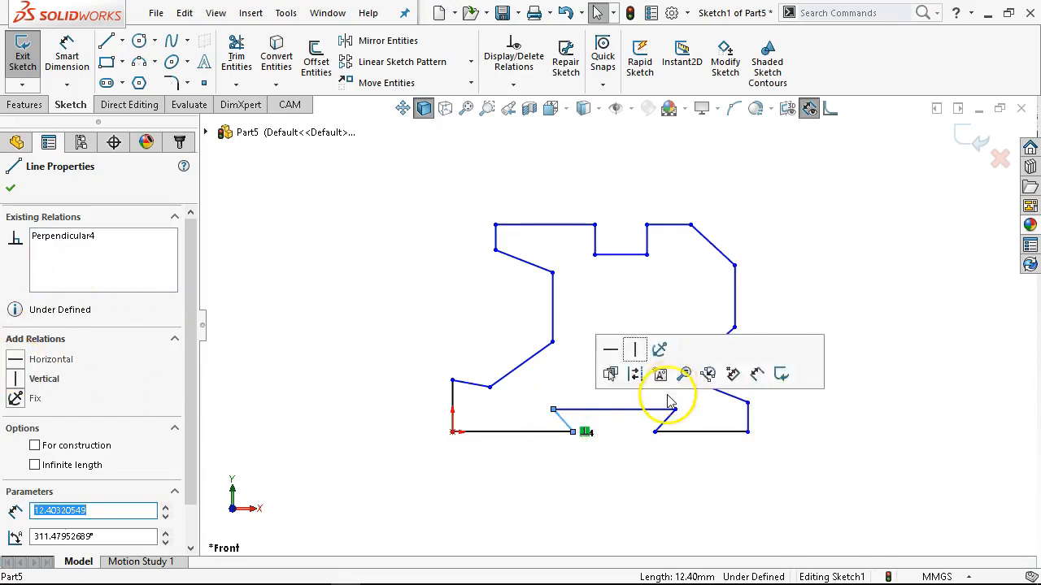
pyautogui.scroll(-2, 675, 406)
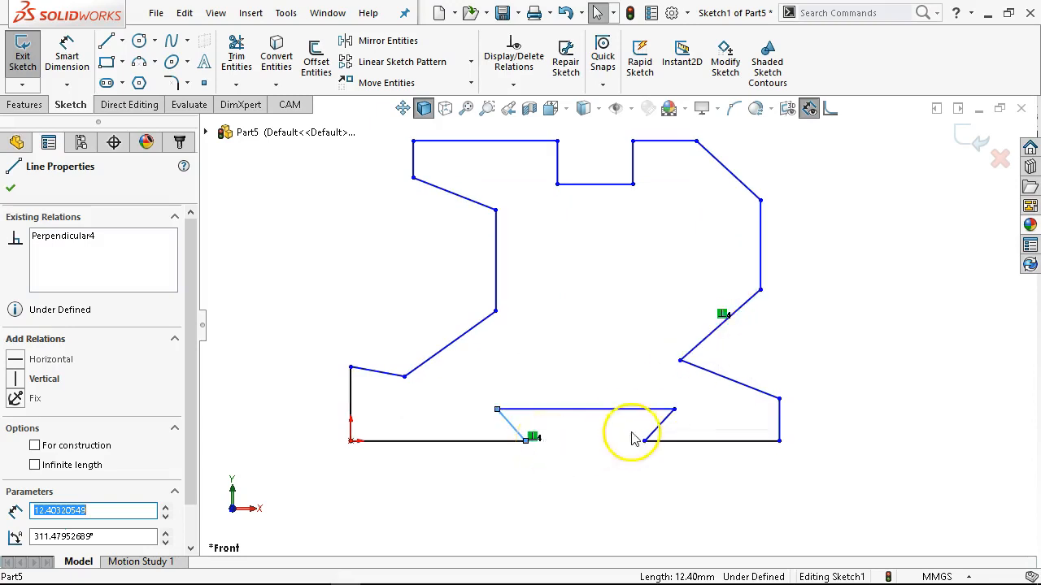
pyautogui.click(664, 429)
pyautogui.click(662, 432)
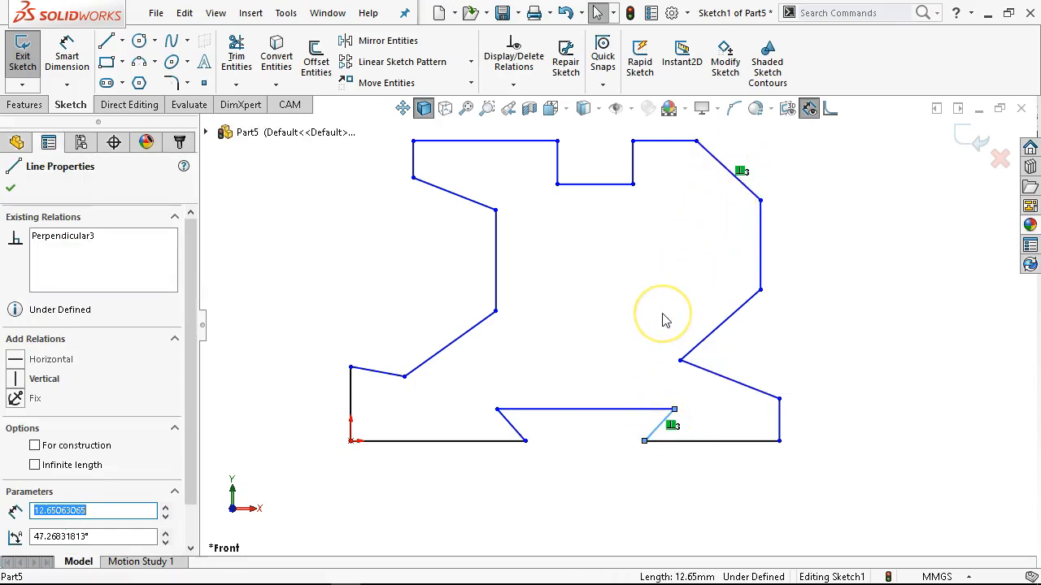
# Make the short ledge line above the outline's lower-left corner horizontal.
pyautogui.scroll(1, 762, 366)
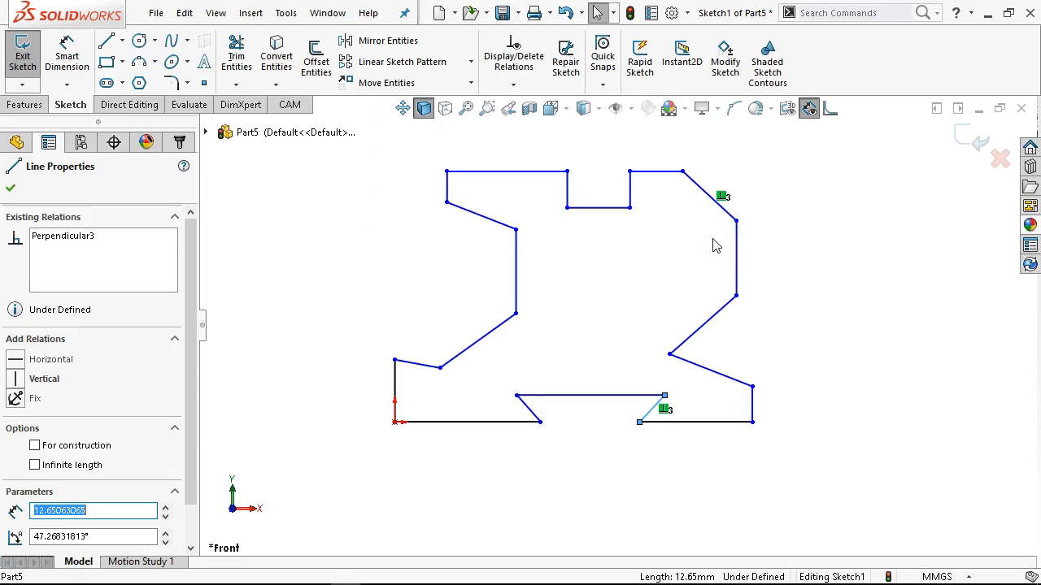
pyautogui.scroll(-2, 469, 270)
pyautogui.click(418, 389)
pyautogui.click(462, 322)
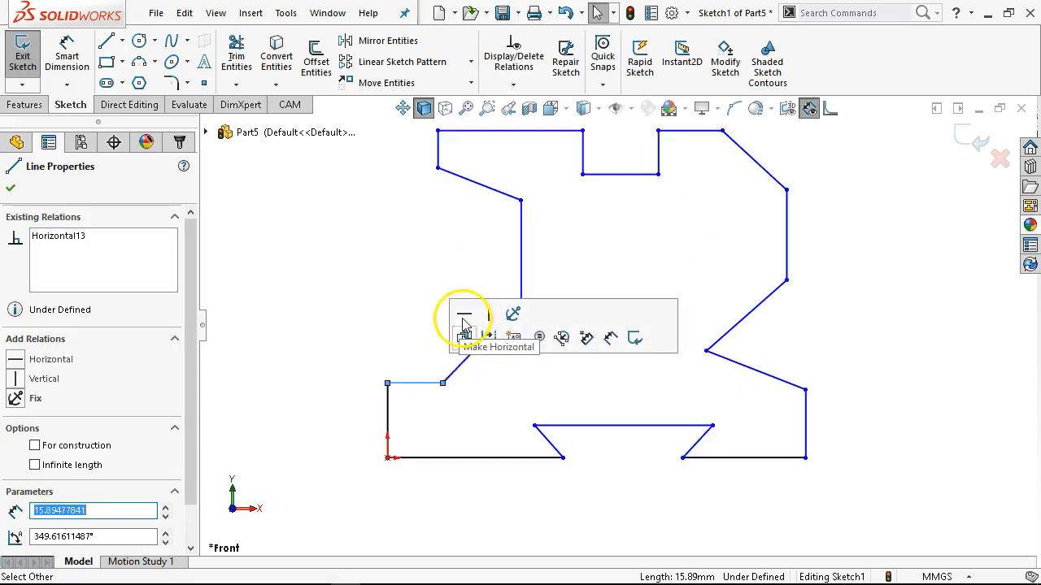
pyautogui.click(445, 418)
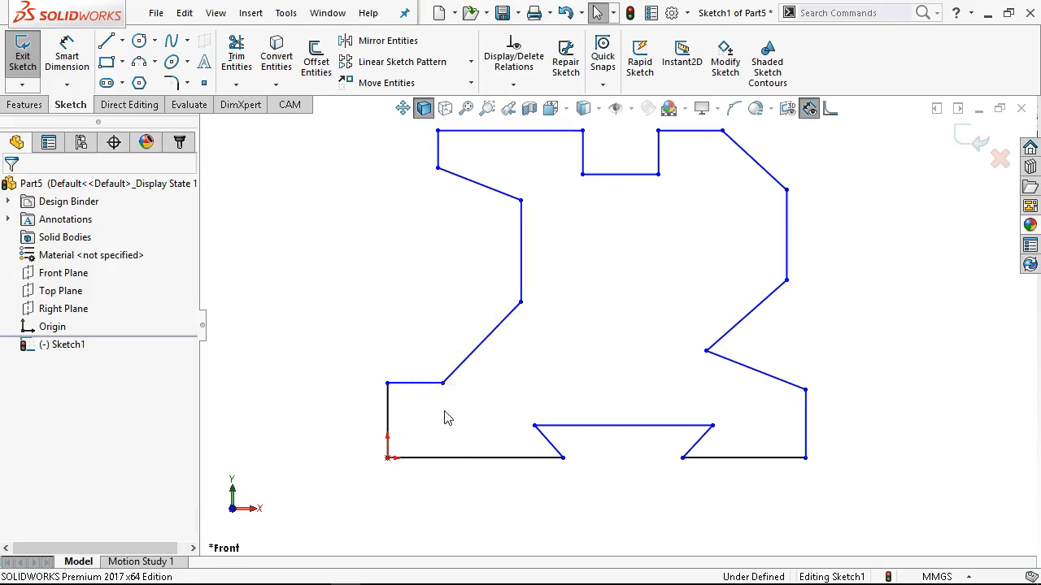
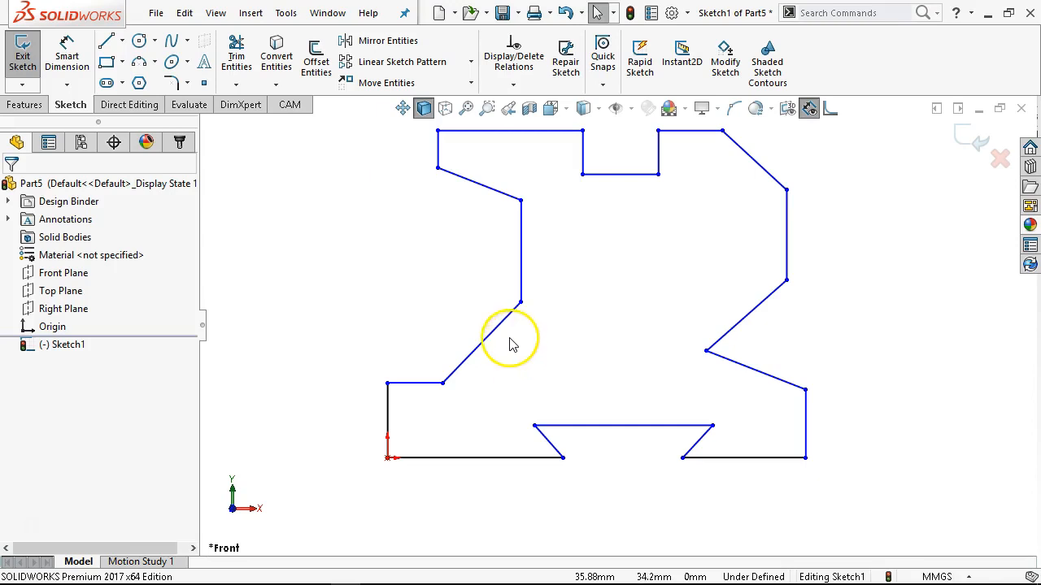
# Check the relations on the slanted line rising from the short ledge at the outline's lower left.
pyautogui.click(482, 344)
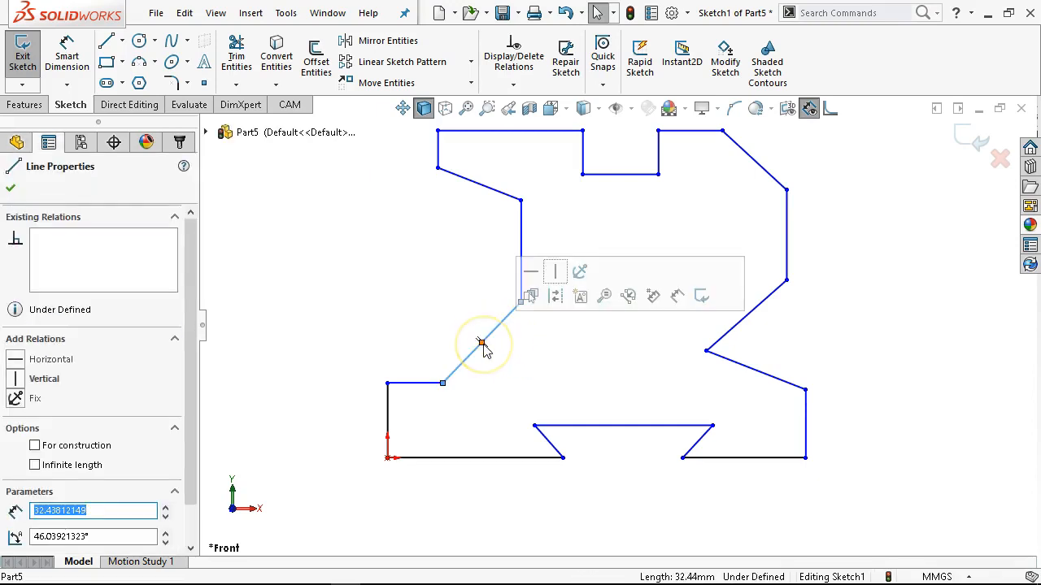
pyautogui.click(465, 294)
pyautogui.scroll(1, 475, 278)
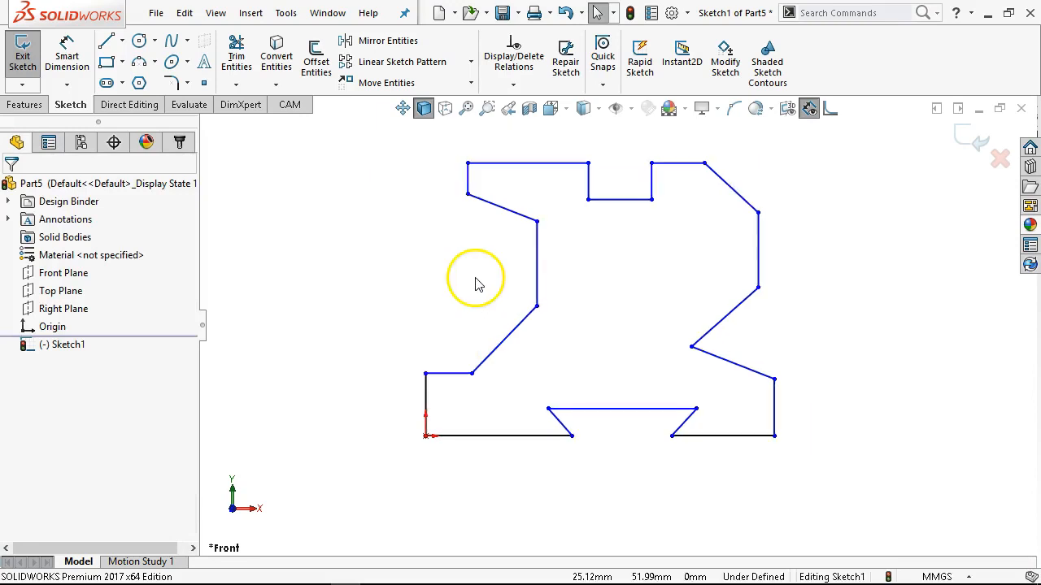
# Dimension the vertical line at the origin to 20 mm and the bottom line starting at the origin to 50 mm.
pyautogui.click(67, 54)
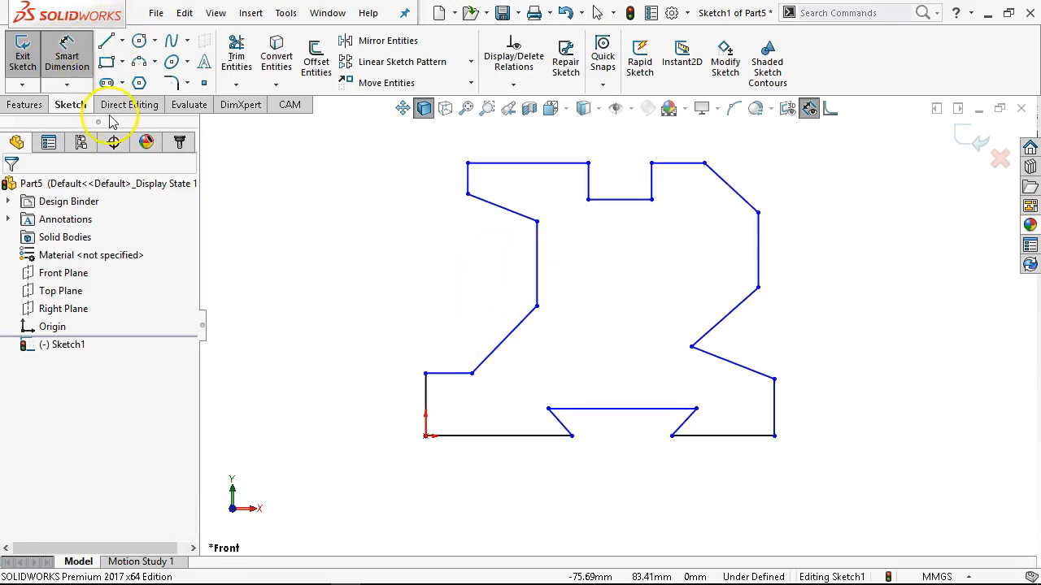
pyautogui.click(422, 409)
pyautogui.click(348, 395)
pyautogui.write('20')
pyautogui.press('Return')
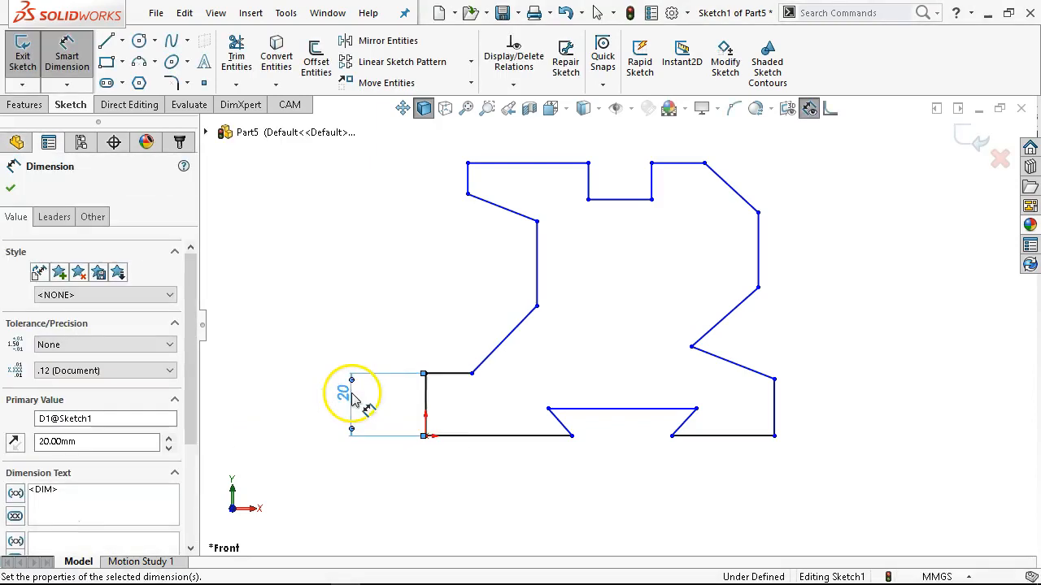
pyautogui.click(480, 445)
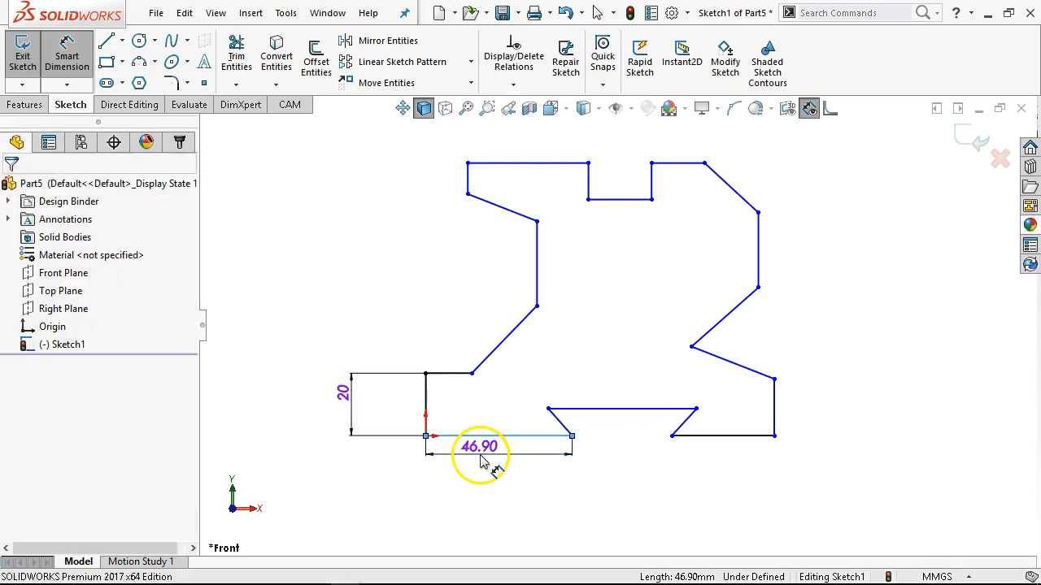
pyautogui.click(480, 460)
pyautogui.write('50')
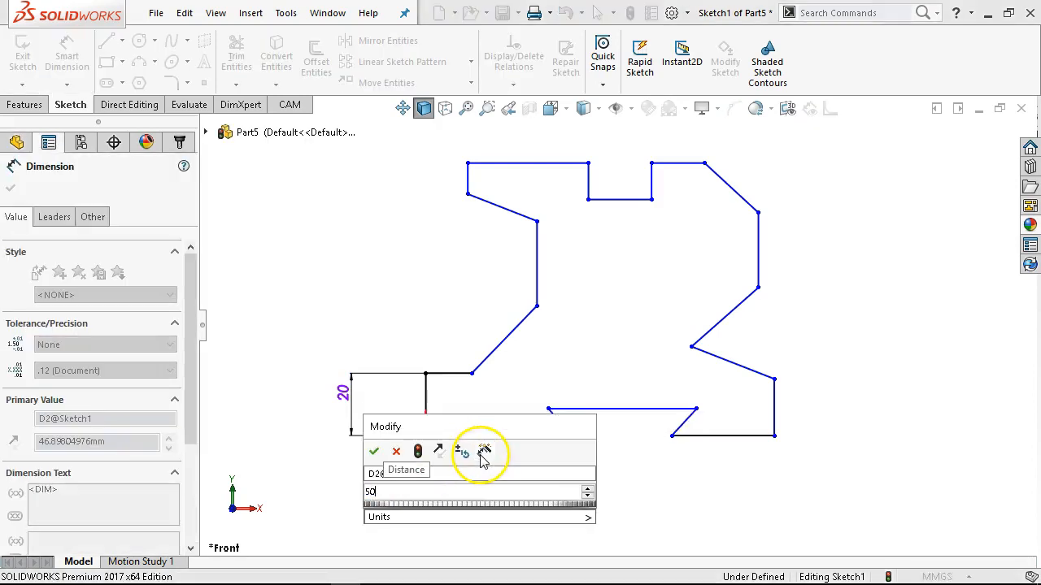
pyautogui.press('Return')
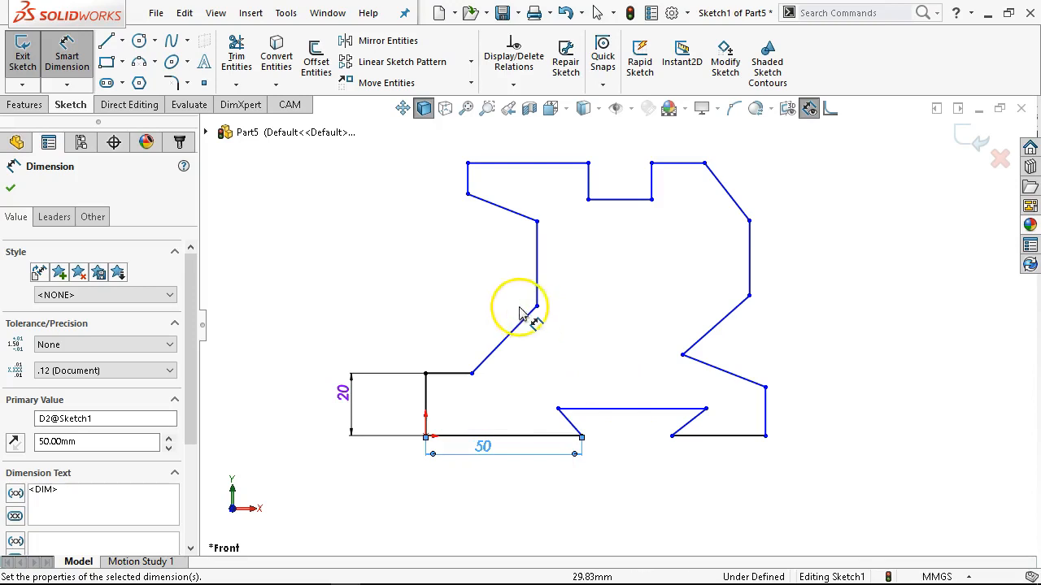
# Dimension the lower-left slanted line's vertical height to 20 mm and the vertical line above it to 20 mm.
pyautogui.click(515, 332)
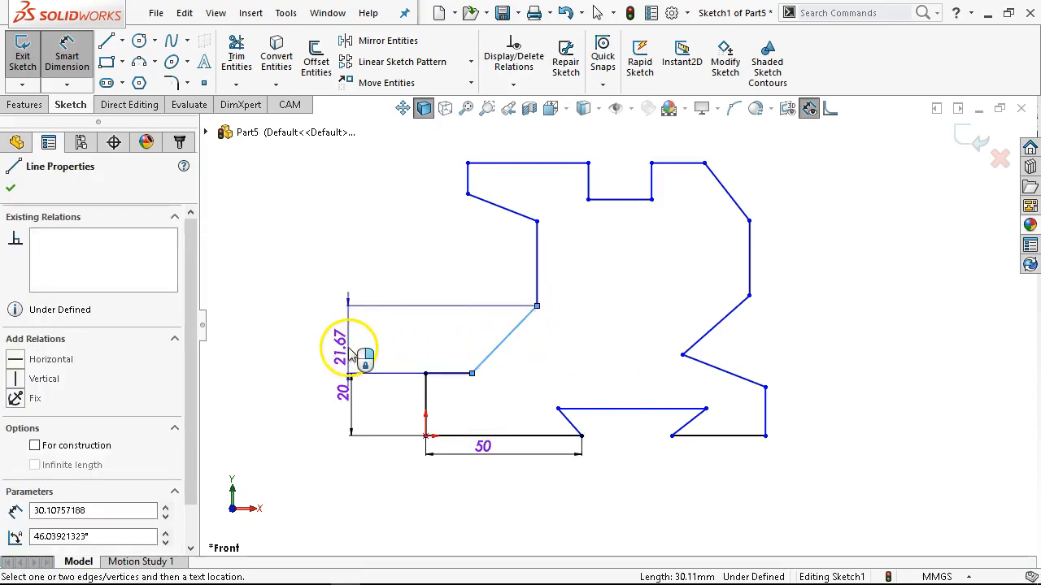
pyautogui.click(351, 348)
pyautogui.write('20')
pyautogui.press('Return')
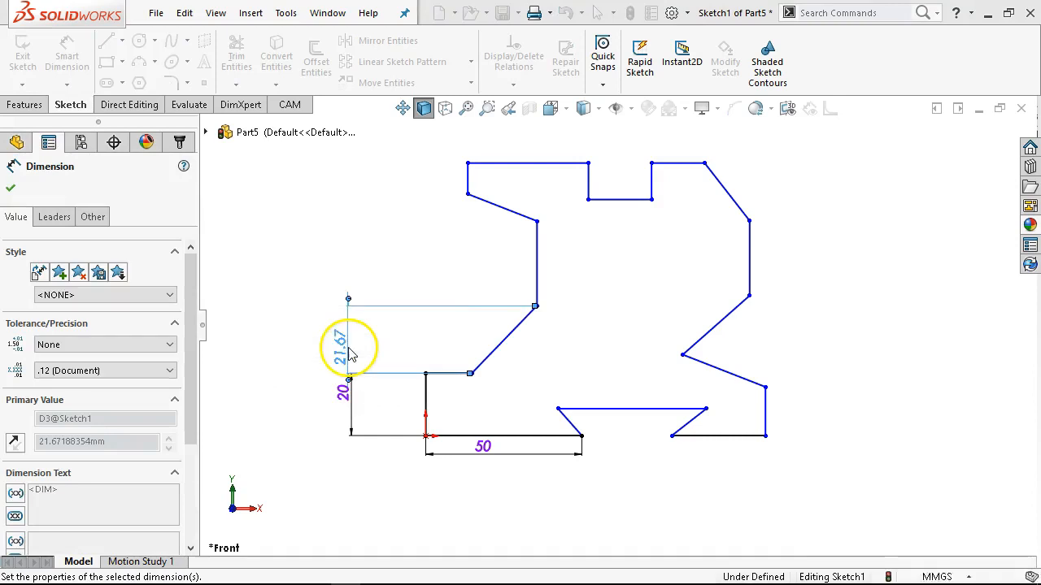
pyautogui.click(537, 265)
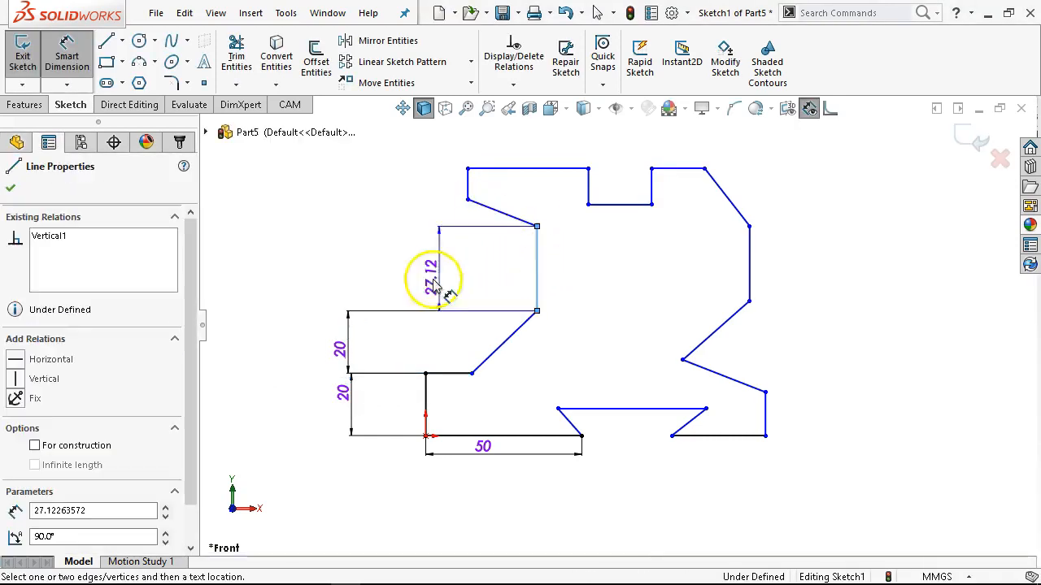
pyautogui.click(364, 280)
pyautogui.write('20')
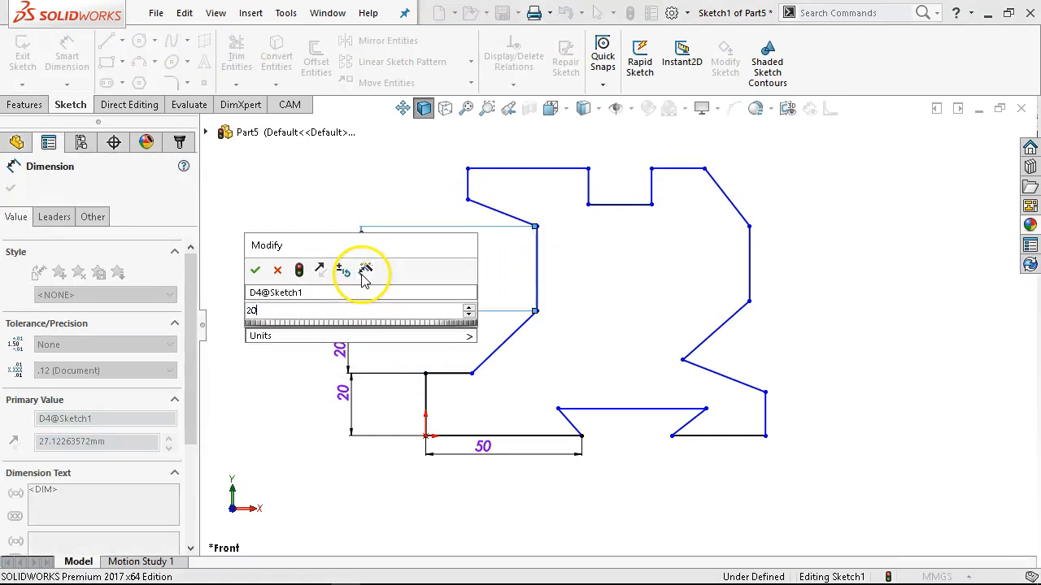
pyautogui.press('Return')
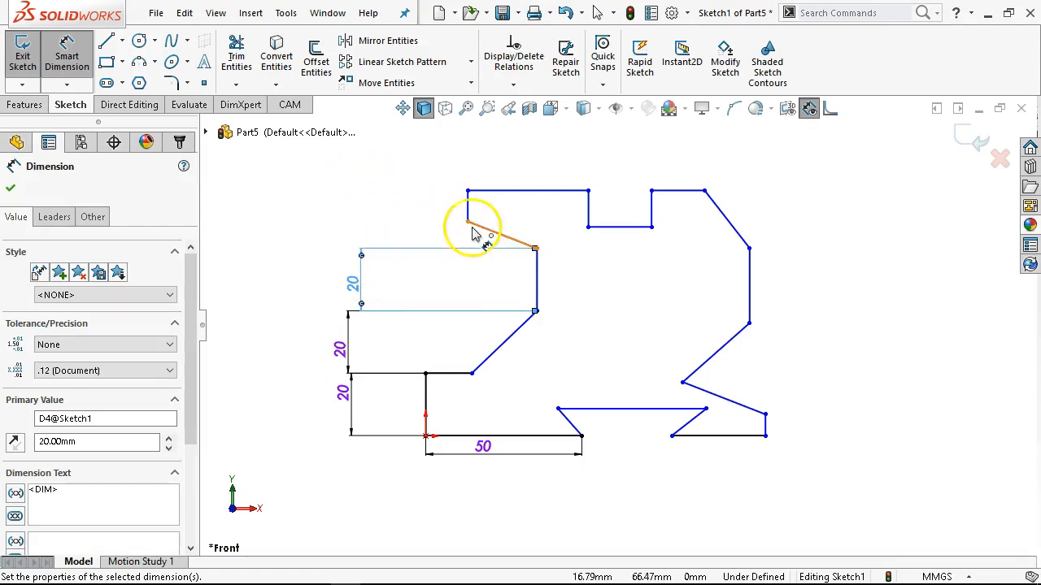
# Dimension the upper-left vertical line to 26 mm and the height from the bottom line to the upper-left top line to 98.92 mm.
pyautogui.click(470, 213)
pyautogui.click(353, 204)
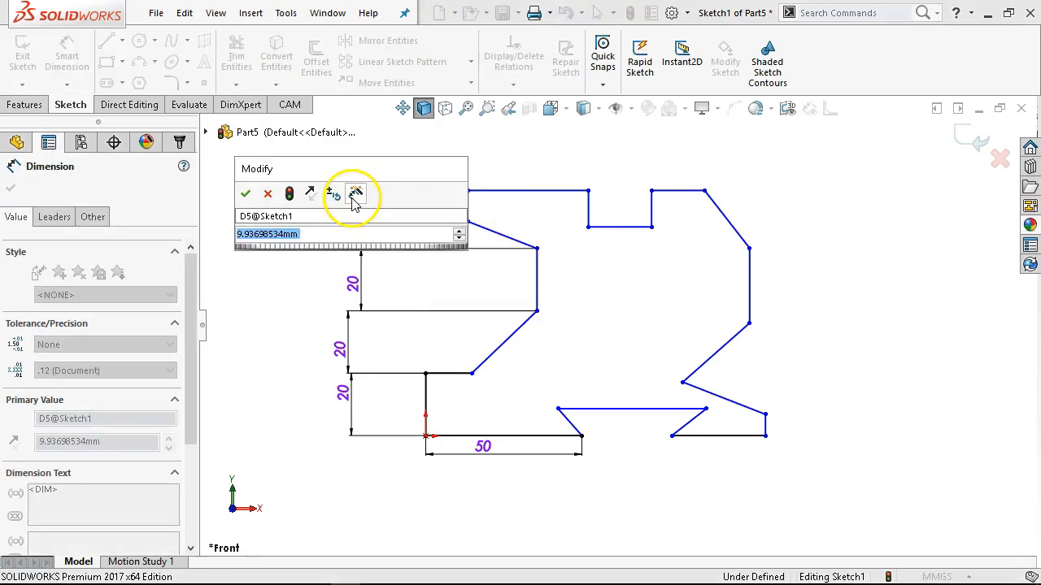
pyautogui.write('26')
pyautogui.press('Return')
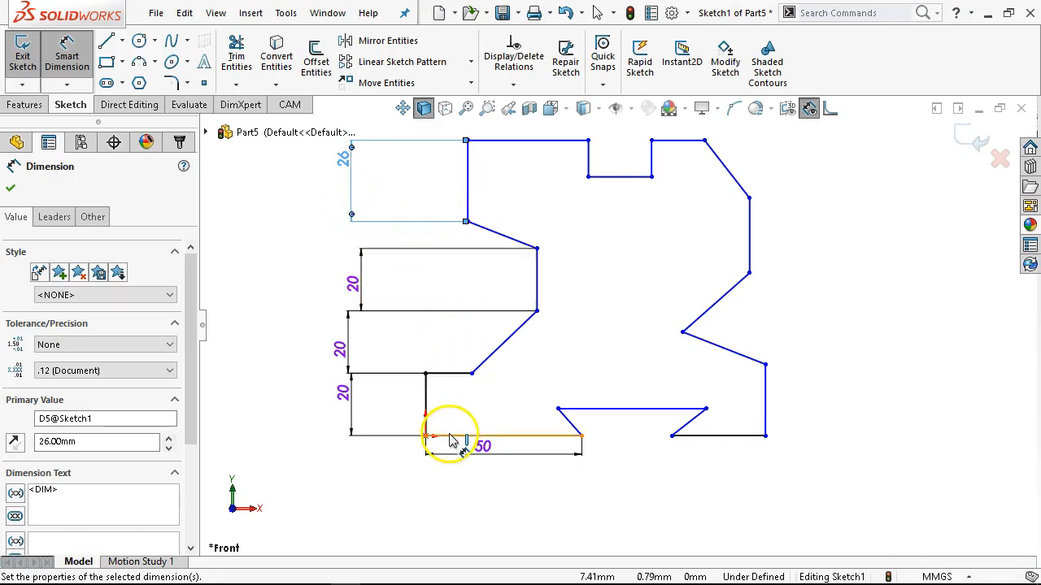
pyautogui.click(431, 436)
pyautogui.click(504, 142)
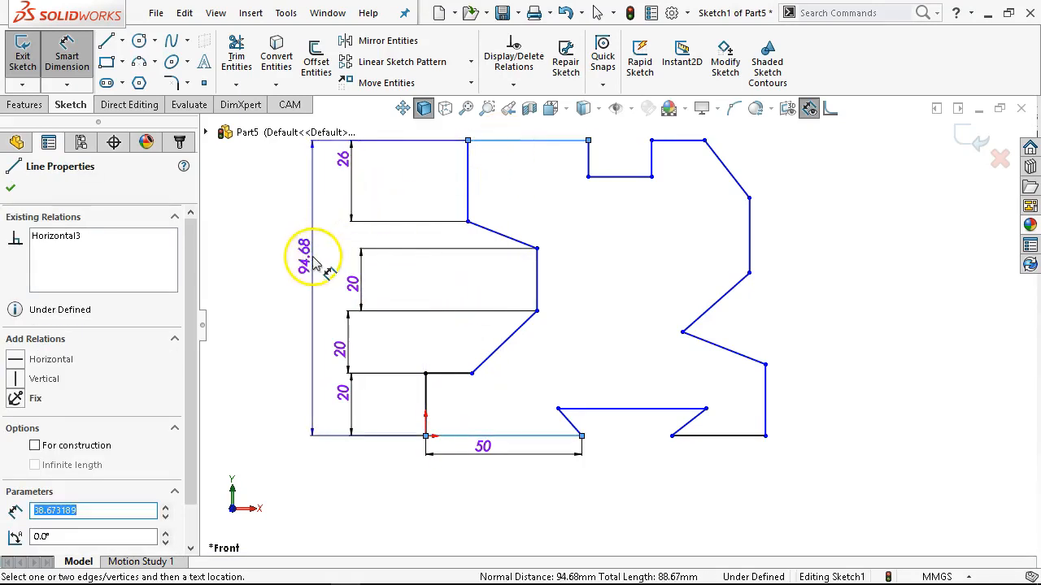
pyautogui.click(318, 260)
pyautogui.write('98.92')
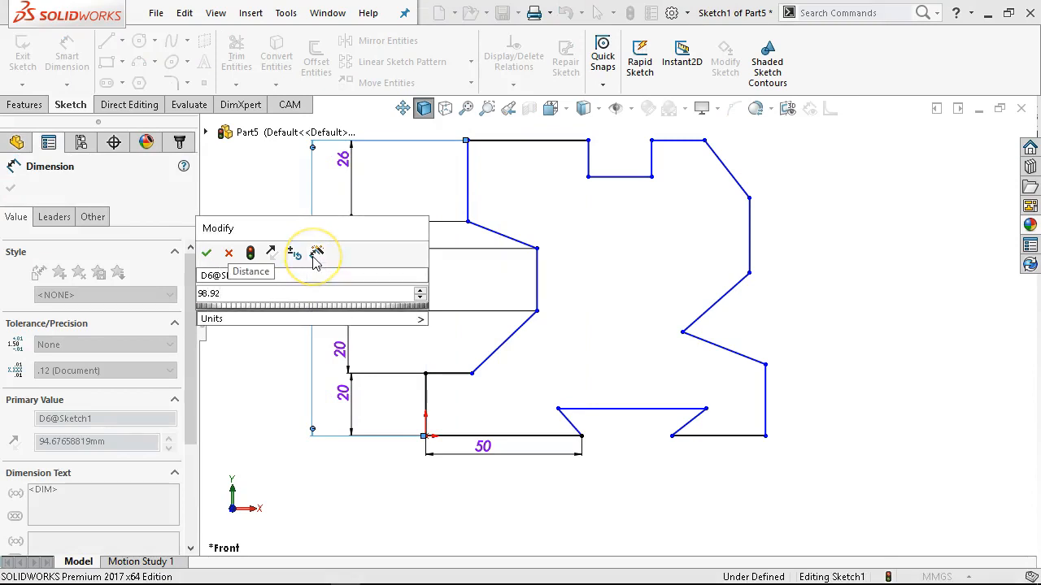
pyautogui.press('Return')
# Dimension the overall width between the vertical line at the origin and the lower-right vertical line to 148.33 mm.
pyautogui.scroll(2, 525, 225)
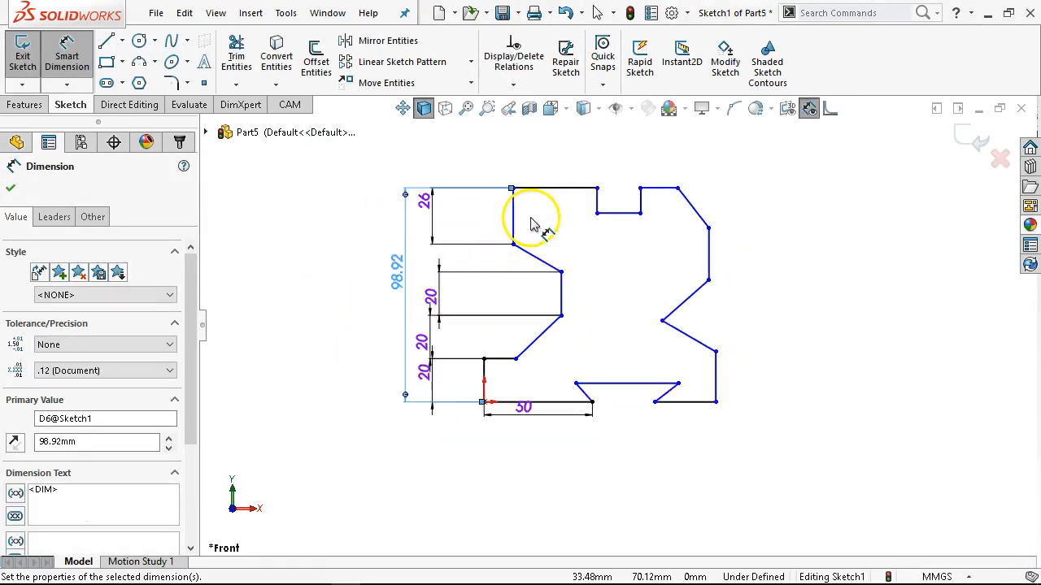
pyautogui.scroll(-1, 530, 225)
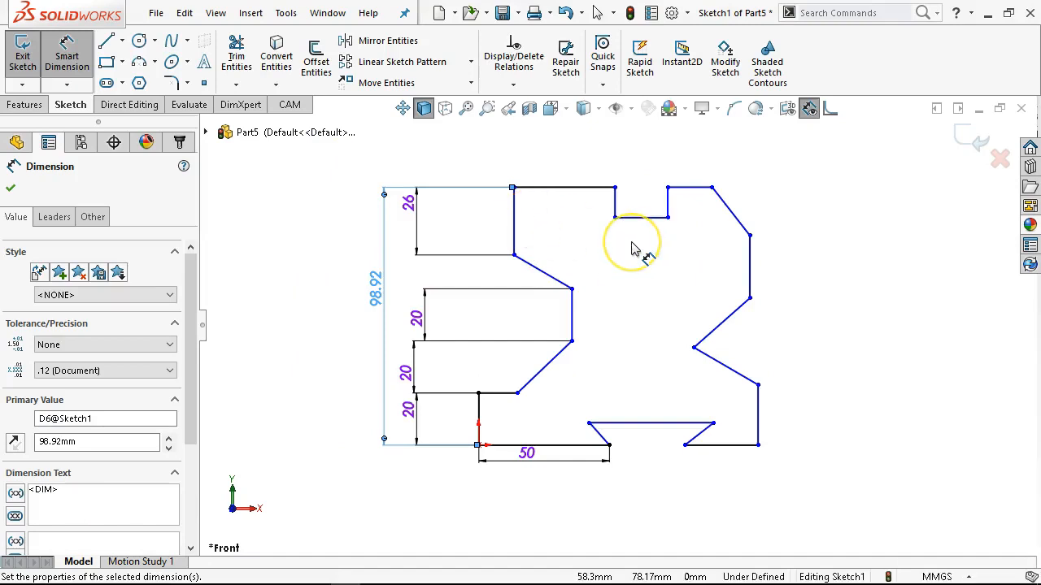
pyautogui.click(478, 421)
pyautogui.click(758, 419)
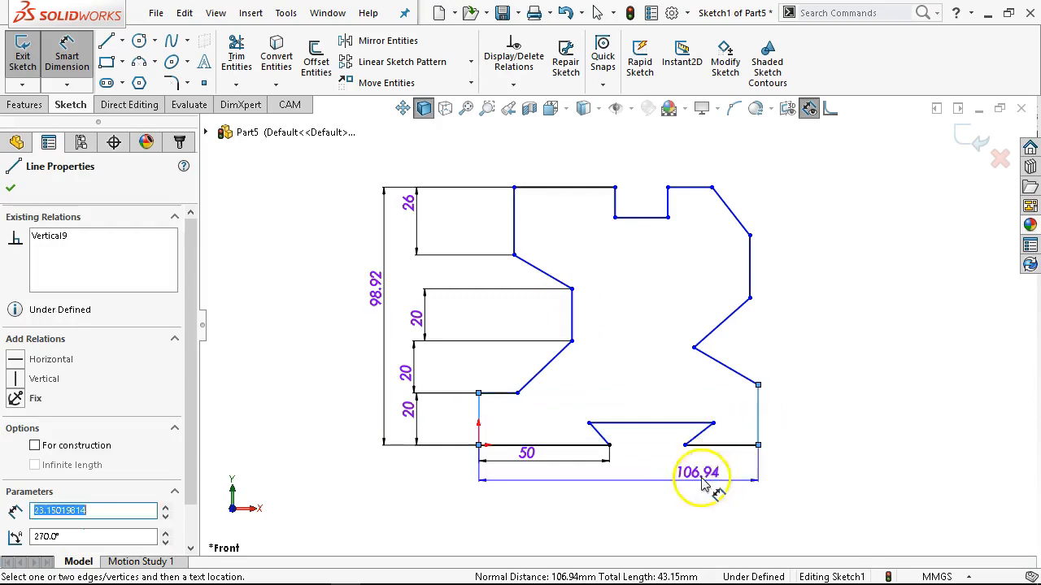
pyautogui.click(651, 524)
pyautogui.write('1')
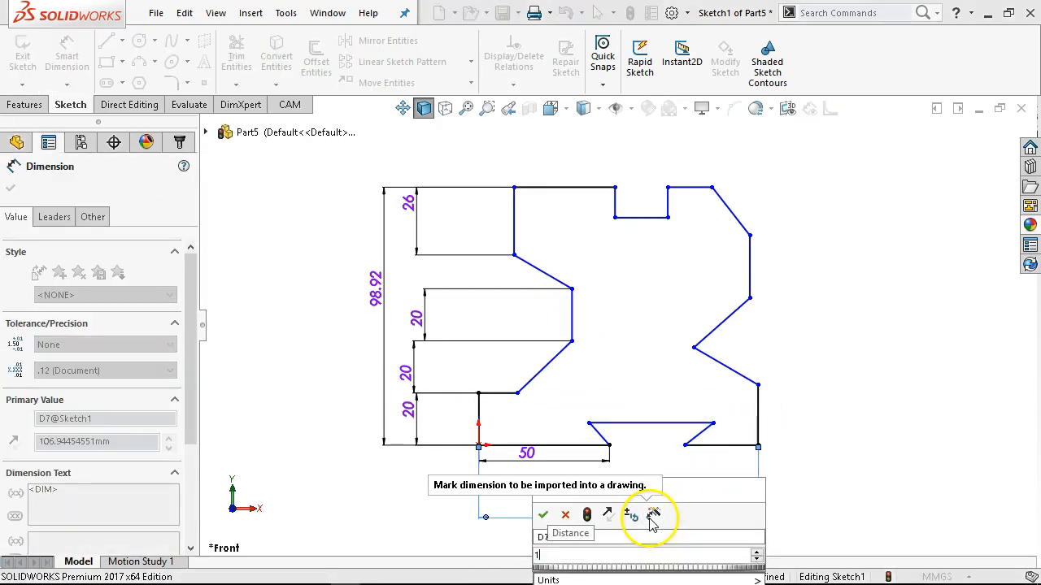
pyautogui.write('48.33')
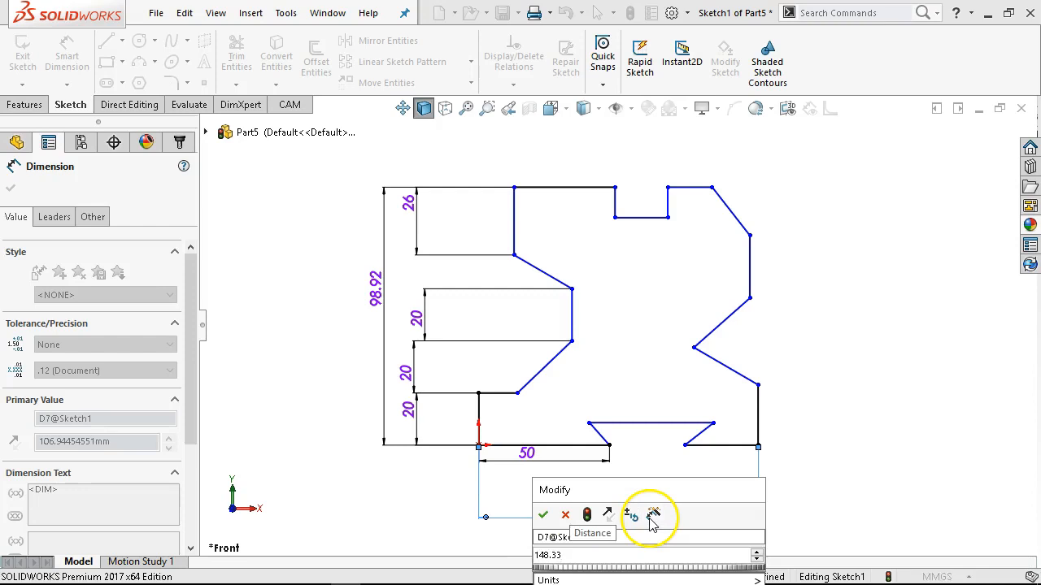
pyautogui.press('Return')
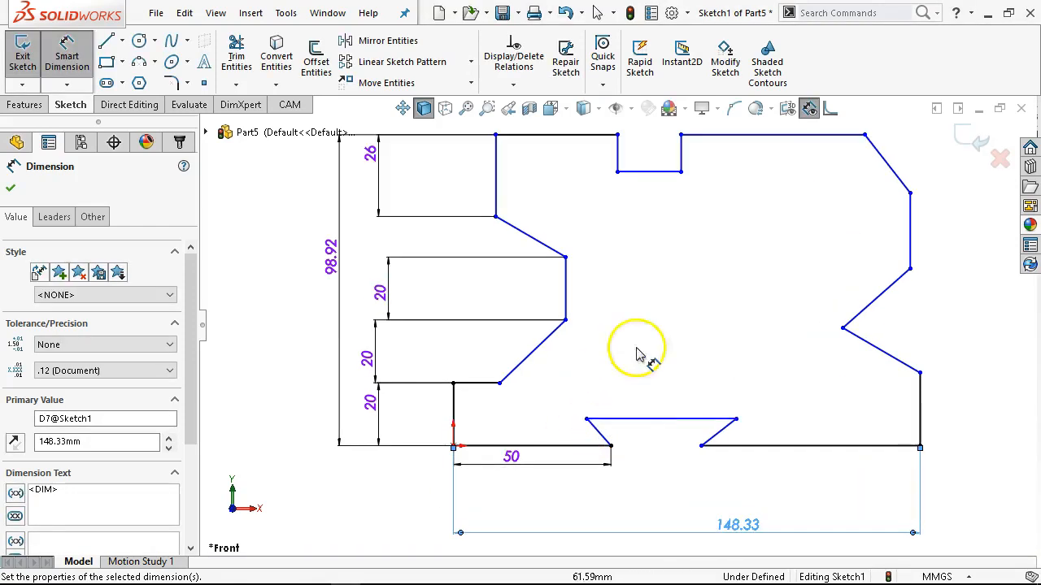
# Dimension the horizontal distance from the V-indent's vertex to the outline's lower-right side to 42 mm.
pyautogui.click(843, 328)
pyautogui.click(920, 374)
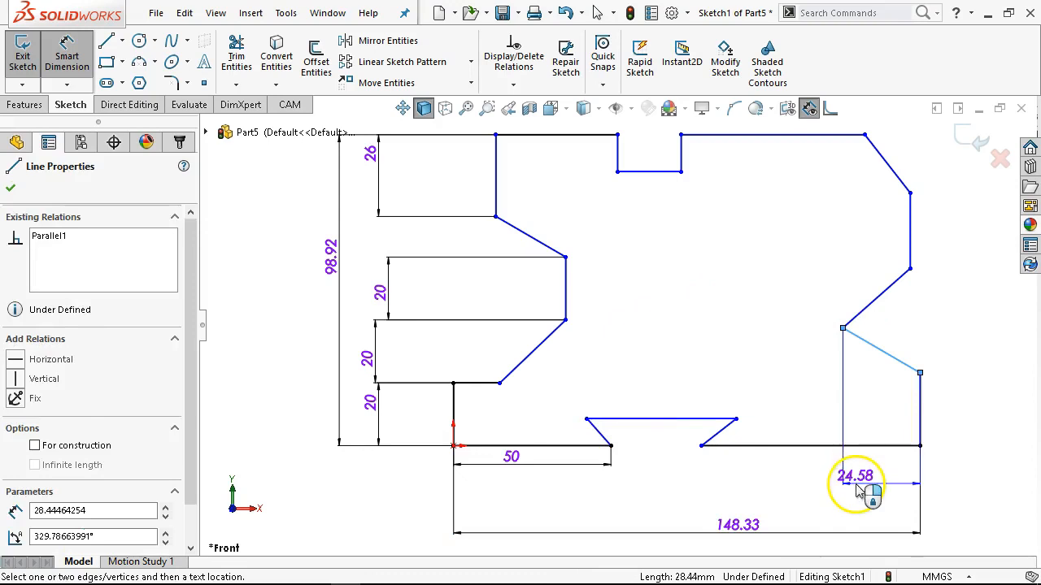
pyautogui.click(839, 482)
pyautogui.write('42')
pyautogui.press('Return')
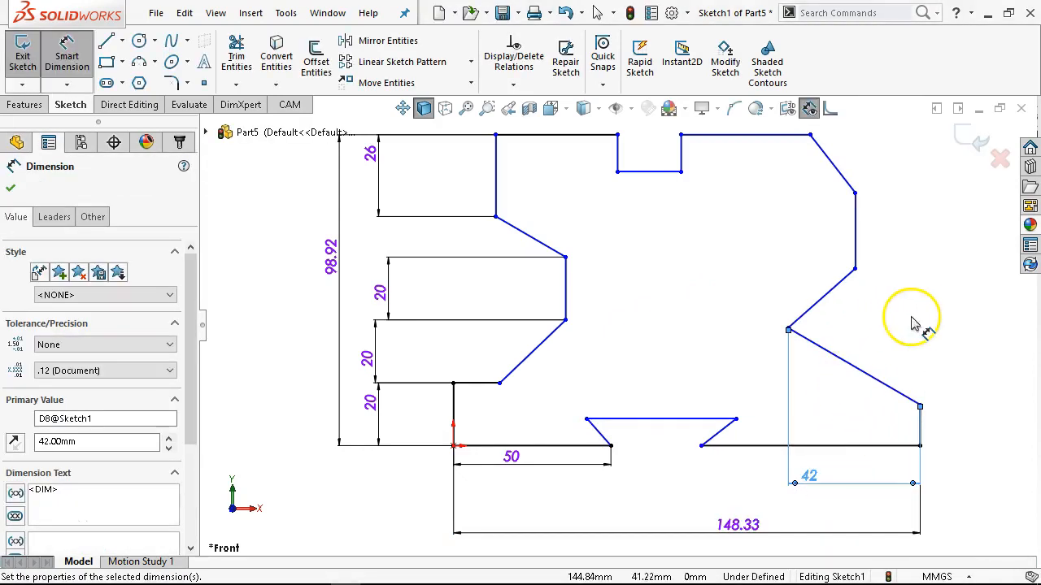
# Dimension the height of the vertical line at the outline's lower-right corner and set it to 15 mm.
pyautogui.click(920, 422)
pyautogui.click(929, 431)
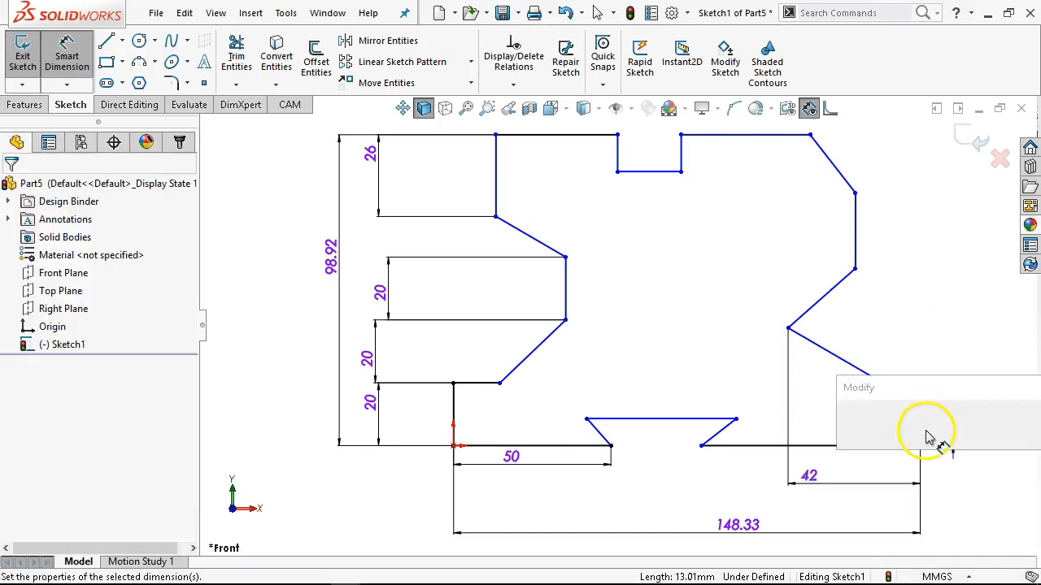
pyautogui.write('5')
pyautogui.press('Return')
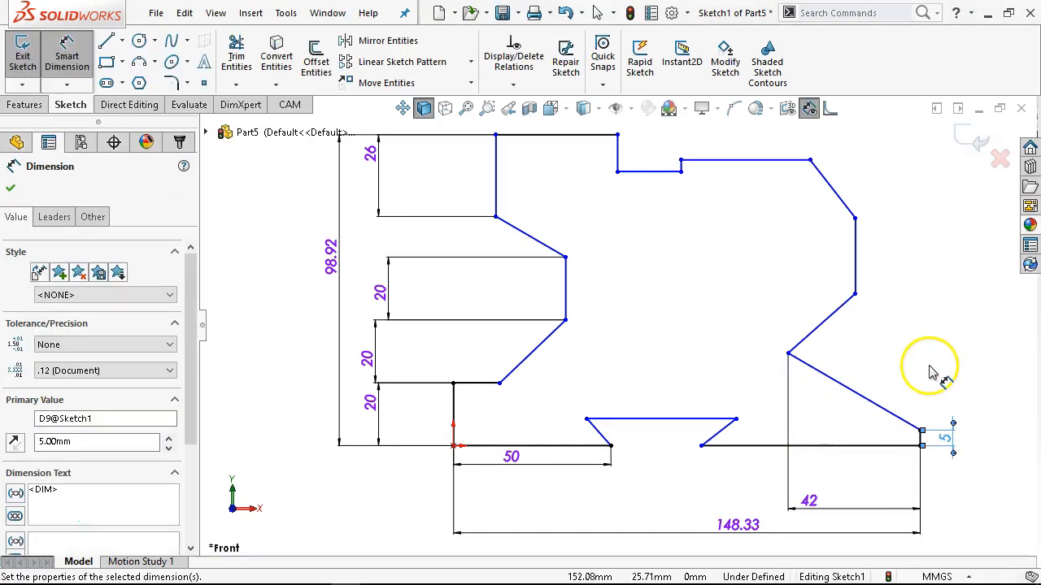
pyautogui.doubleClick(942, 440)
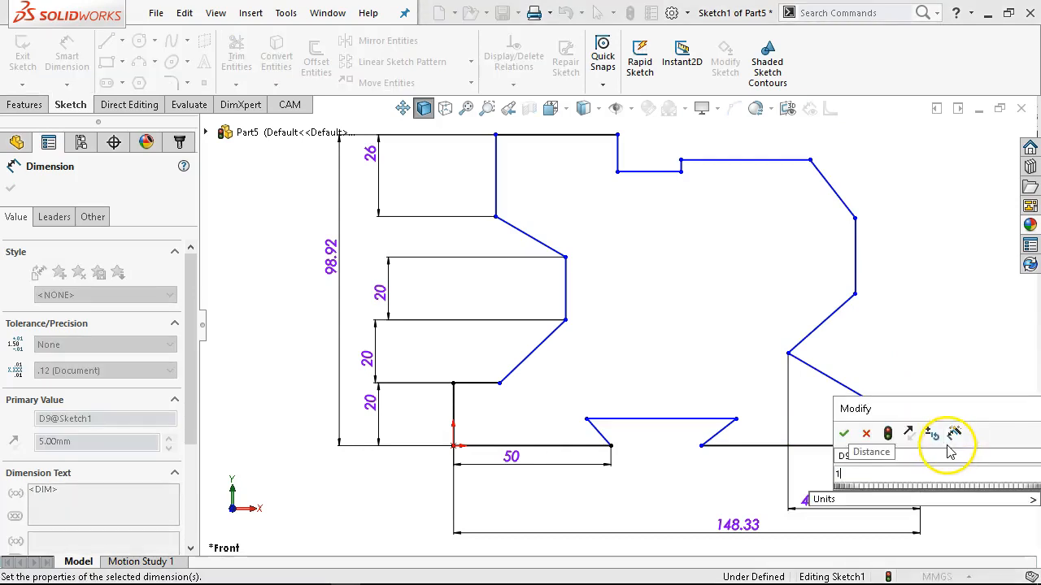
pyautogui.press('Return')
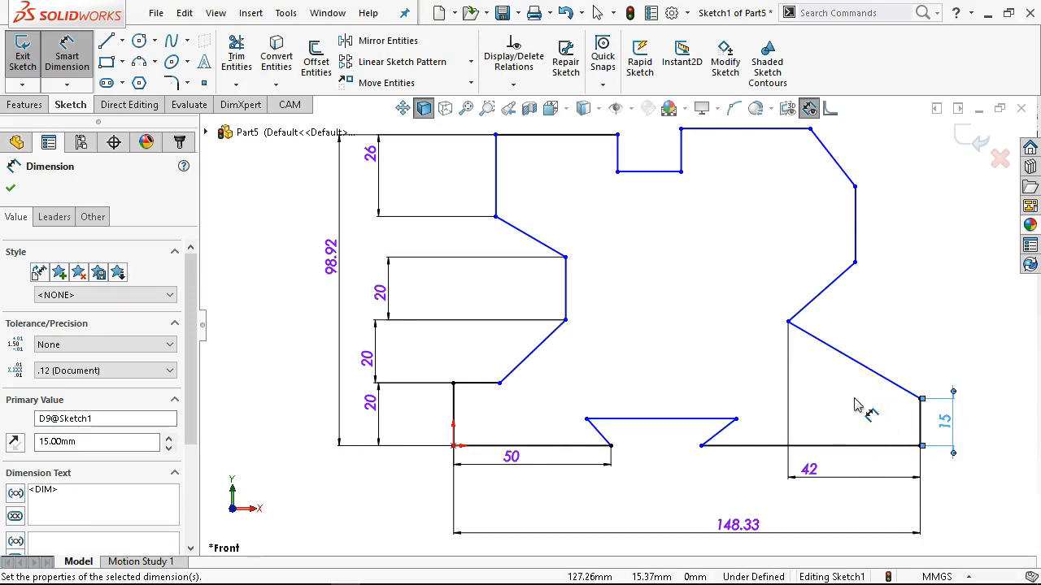
# Dimension the top line on the left of the rectangular notch to 40 mm.
pyautogui.scroll(1, 577, 228)
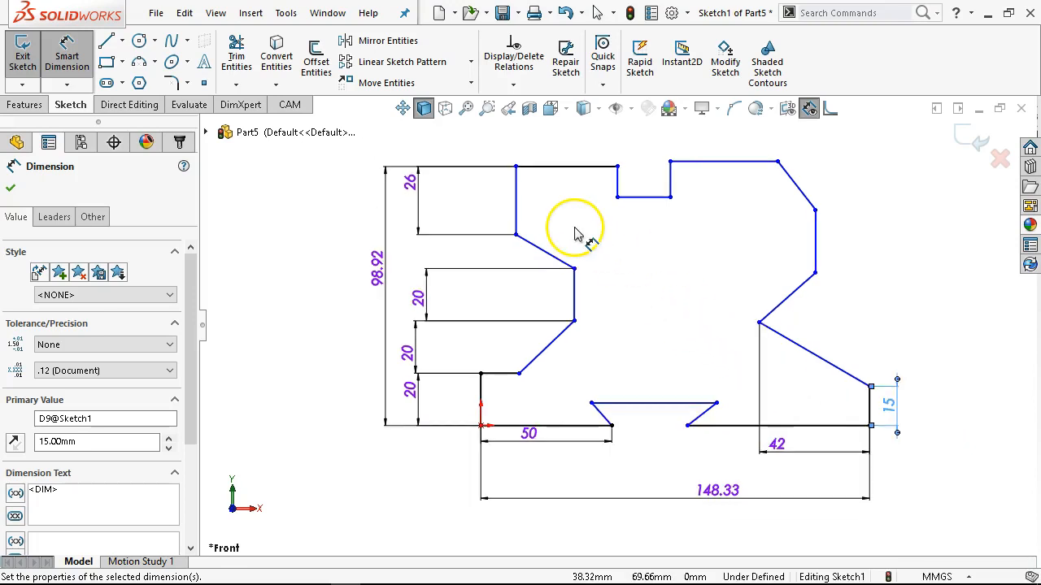
pyautogui.scroll(1, 575, 191)
pyautogui.scroll(-1, 575, 195)
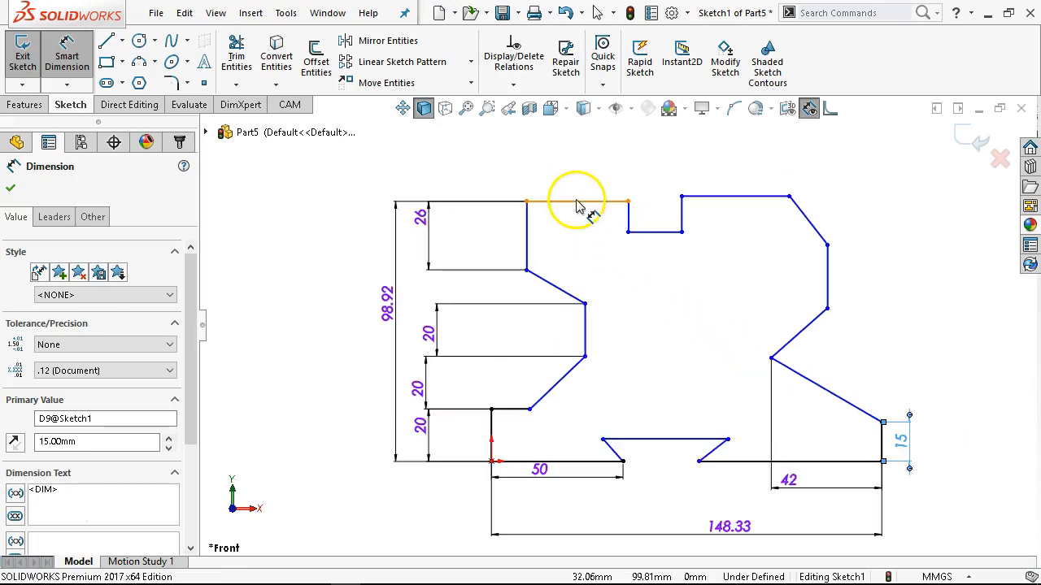
pyautogui.click(576, 203)
pyautogui.click(587, 187)
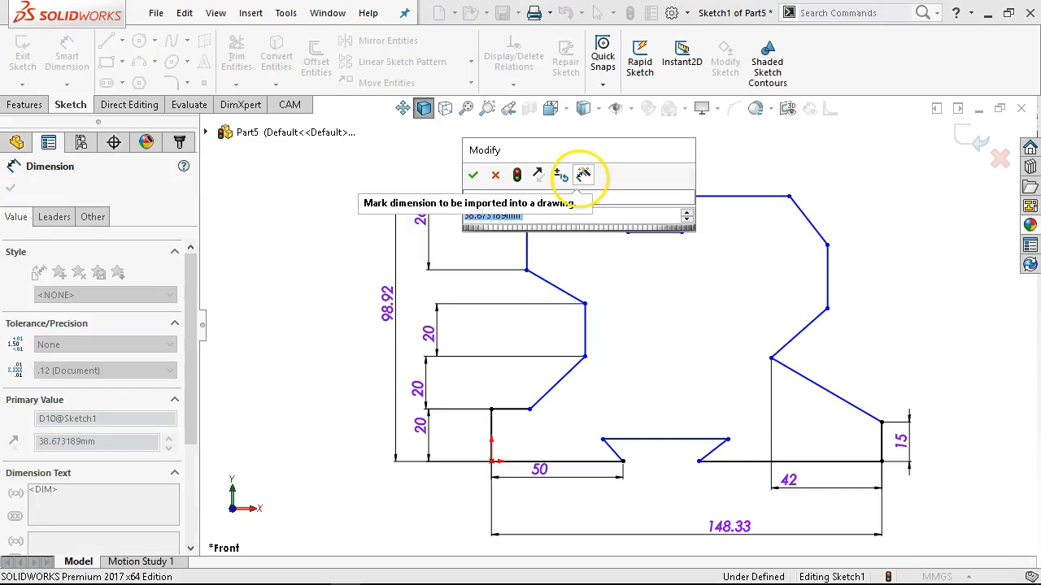
pyautogui.write('40')
pyautogui.press('Return')
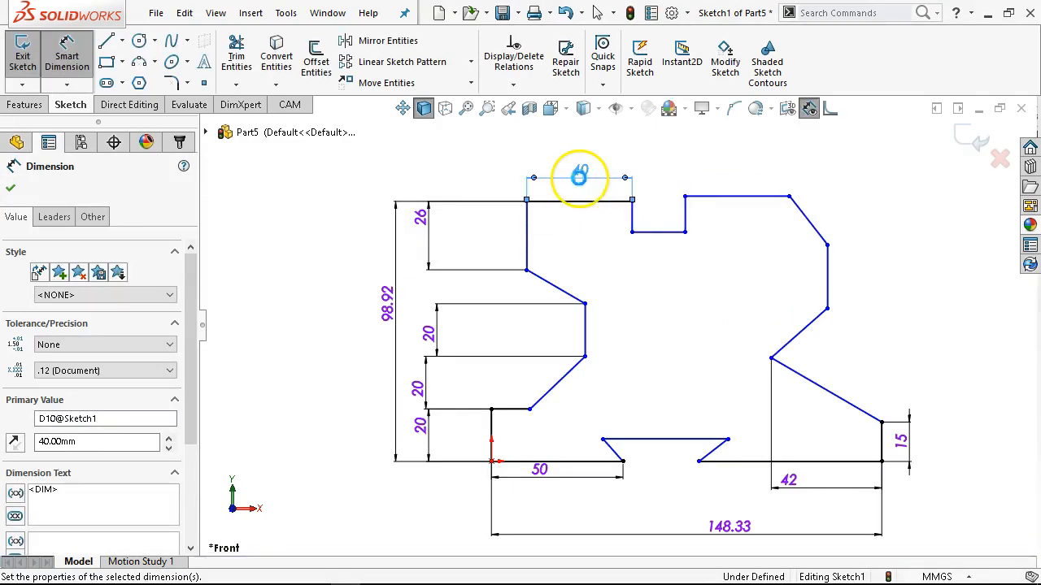
# Dimension the bottom width of the rectangular notch in the top edge to 20 mm.
pyautogui.click(662, 233)
pyautogui.click(660, 275)
pyautogui.write('2')
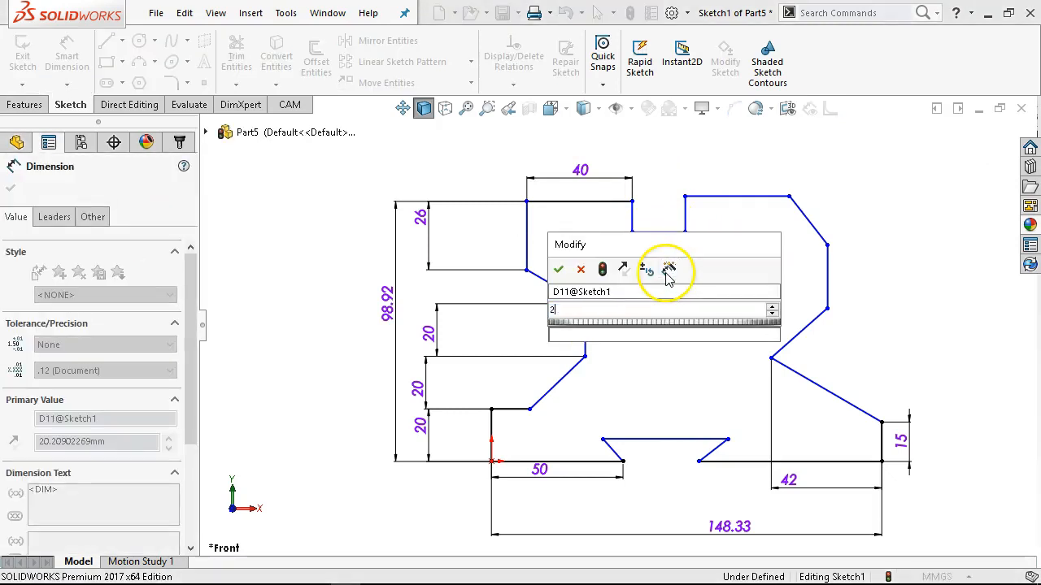
pyautogui.write('0')
pyautogui.press('Return')
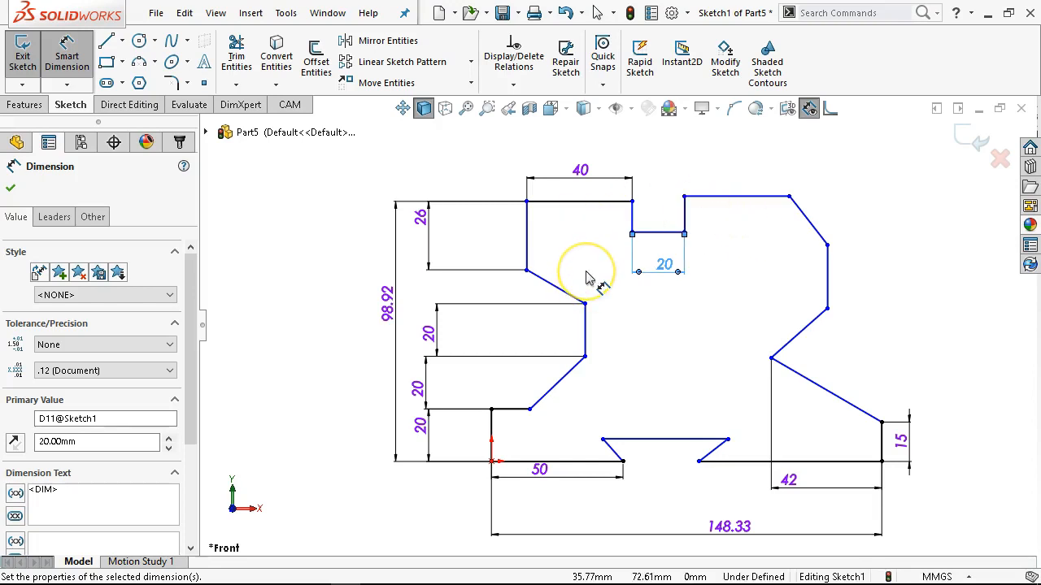
pyautogui.click(622, 255)
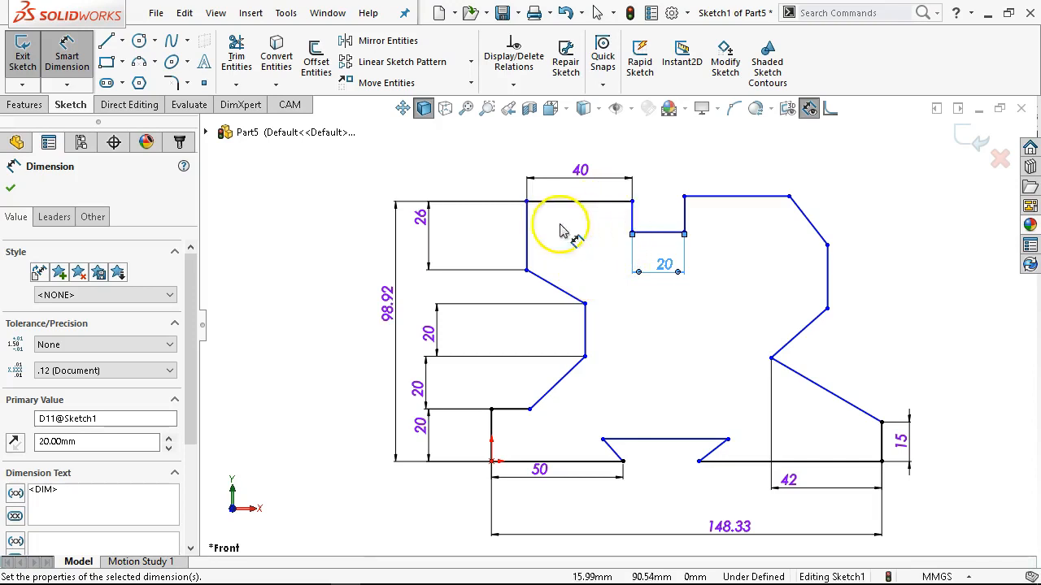
# Dimension the horizontal distance between the upper-left vertical line and the right-hand vertical line to 109.33 mm.
pyautogui.click(530, 230)
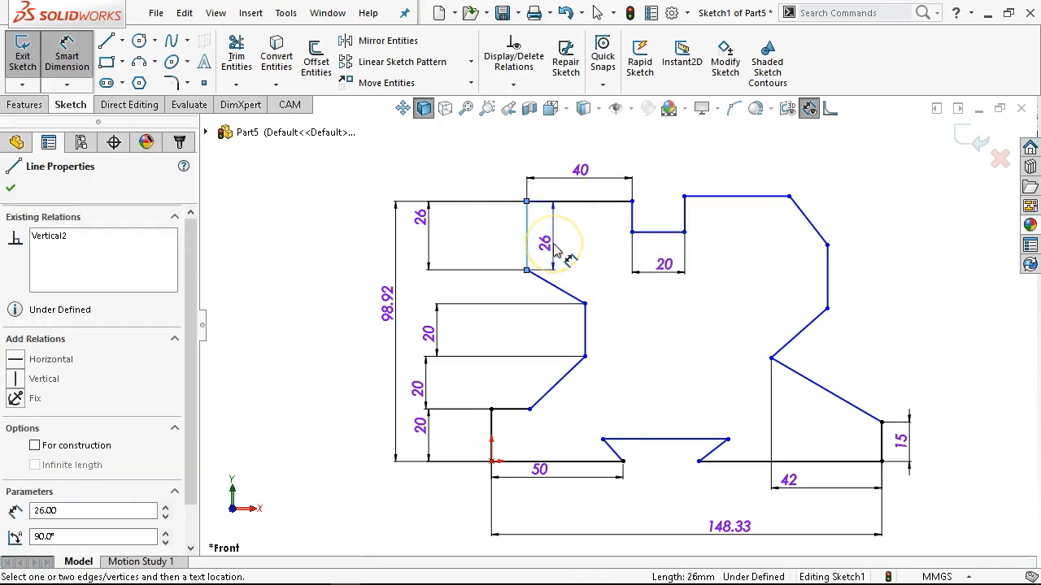
pyautogui.click(827, 272)
pyautogui.click(669, 148)
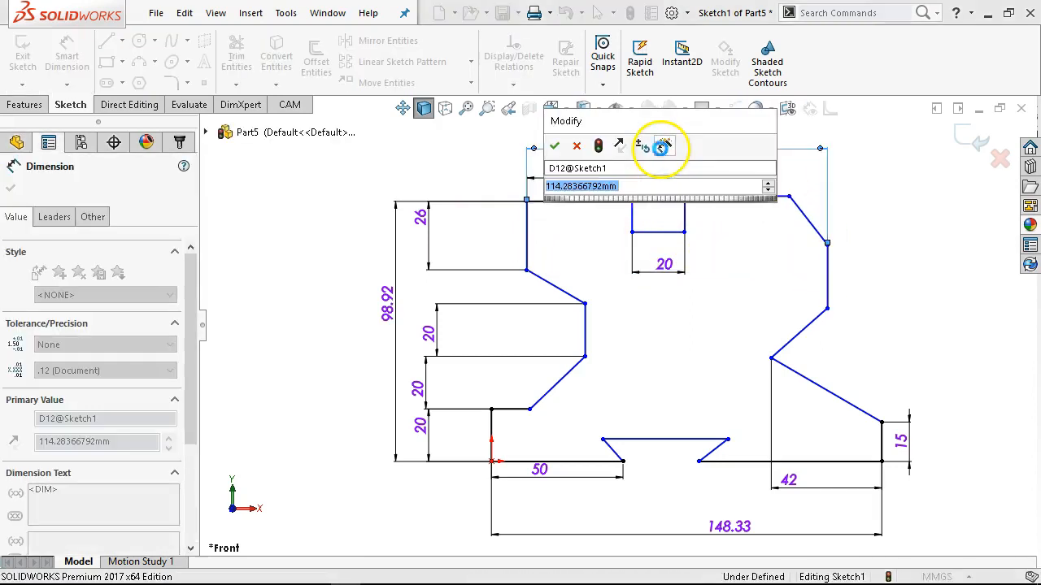
pyautogui.write('109.33')
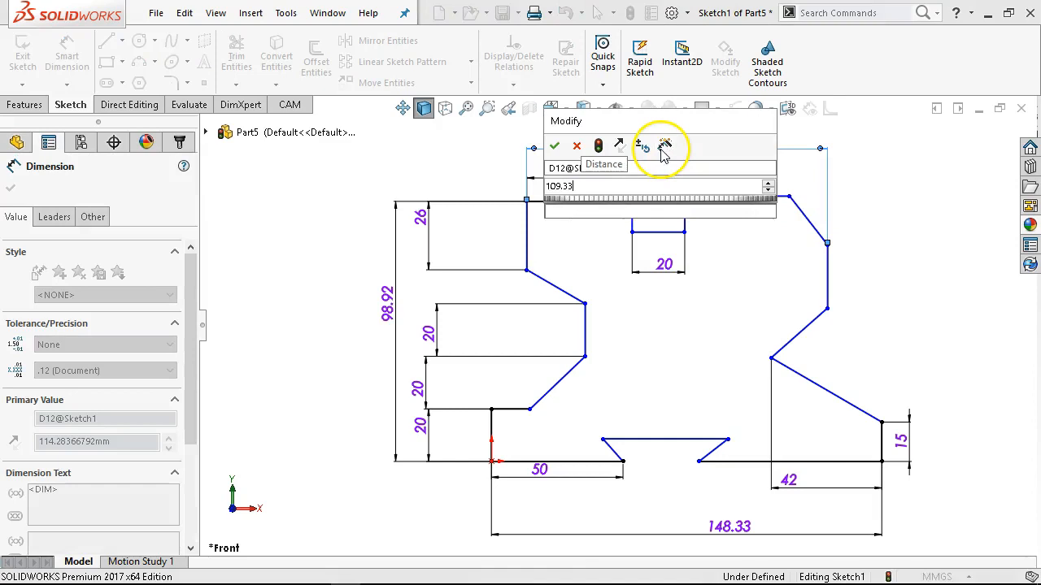
pyautogui.press('Return')
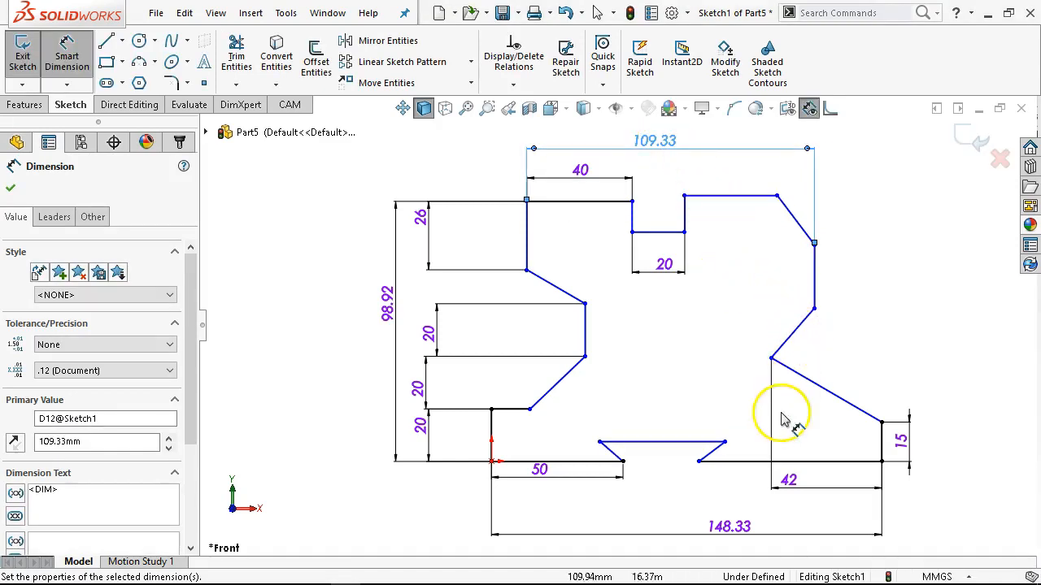
# Dimension the height of the dovetail notch's upper line above the bottom edge to 9.42 mm.
pyautogui.click(727, 461)
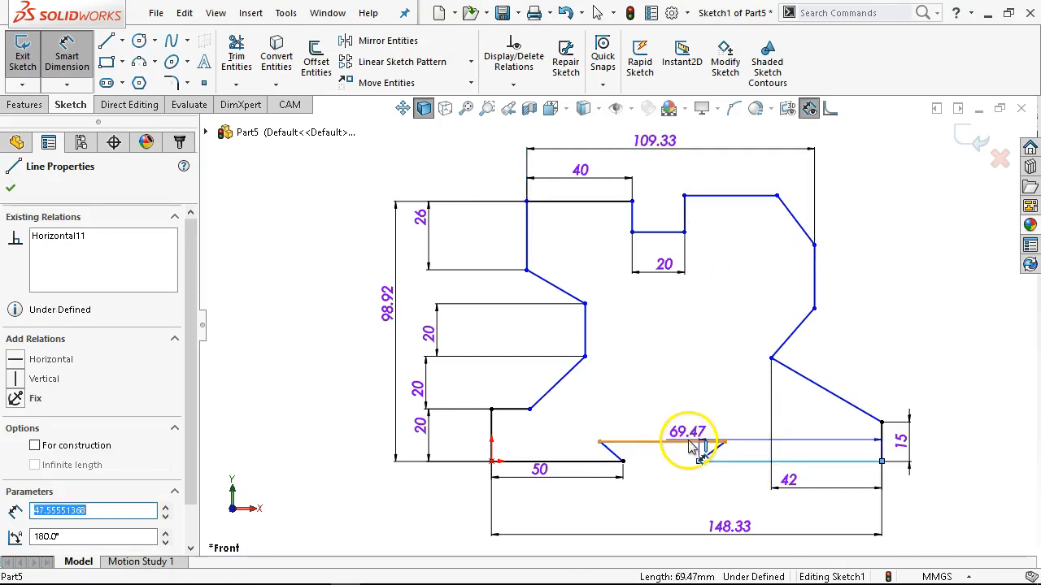
pyautogui.click(706, 461)
pyautogui.click(955, 457)
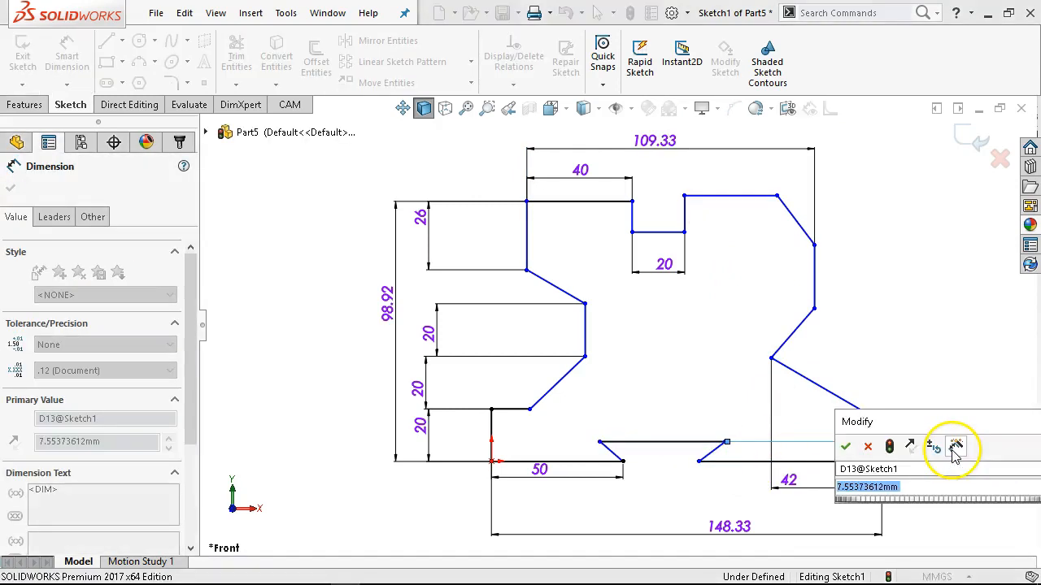
pyautogui.write('9.4')
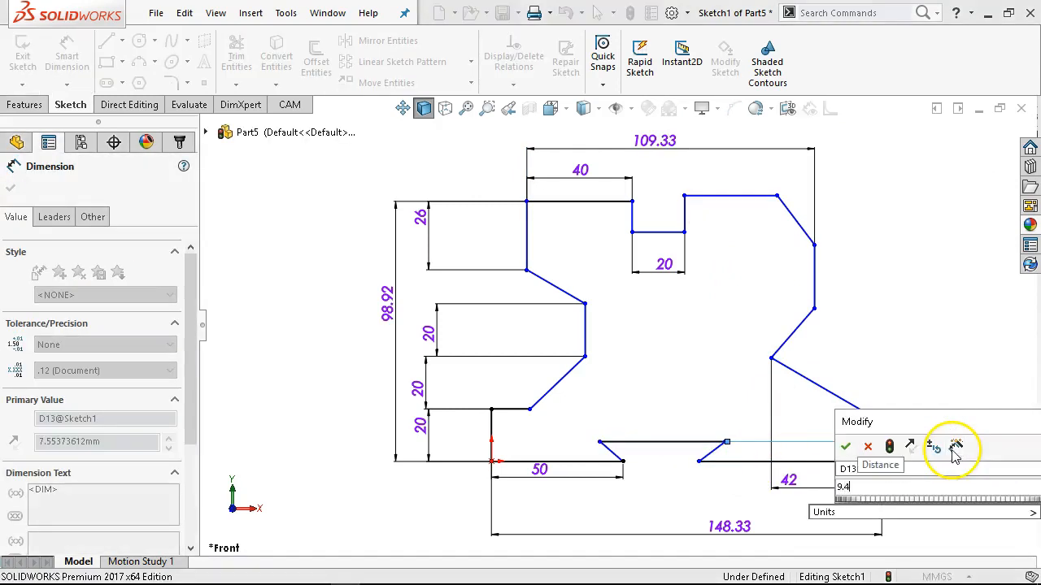
pyautogui.write('2')
pyautogui.press('Return')
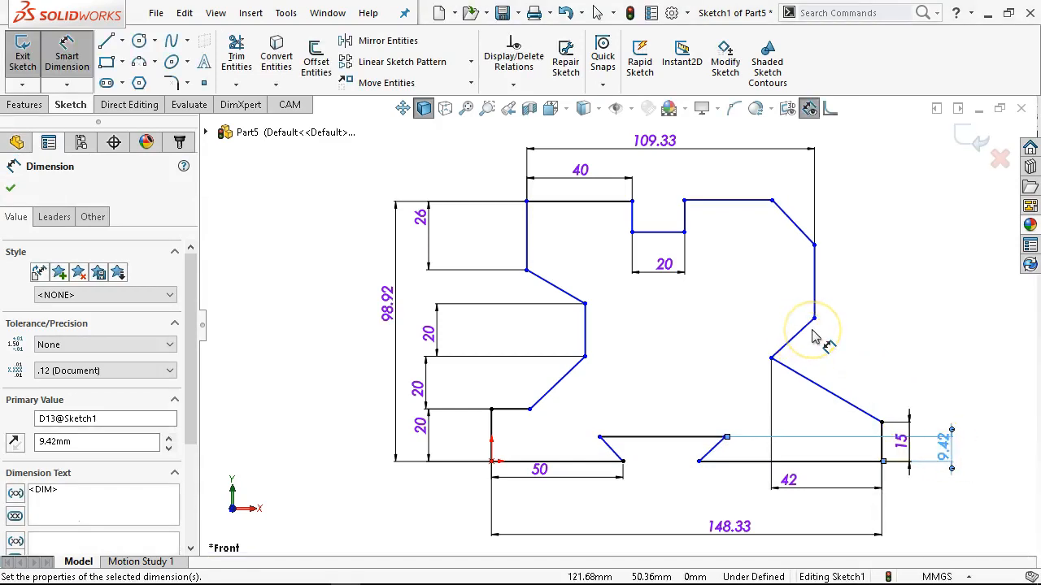
# Dimension the vertical distance from the top line right of the notch to the right-hand vertical line's lower endpoint to 47 mm.
pyautogui.click(732, 203)
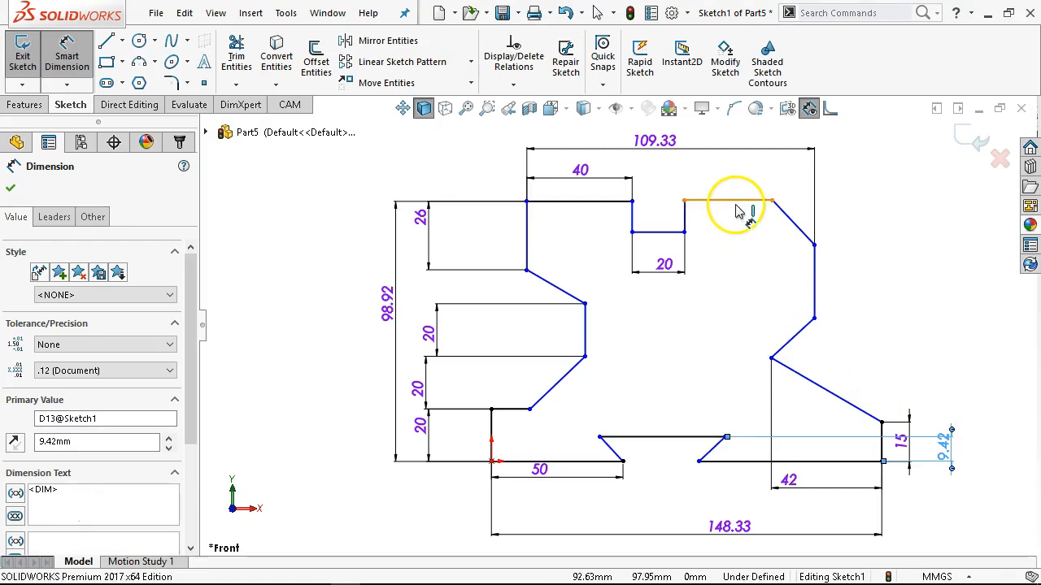
pyautogui.click(814, 318)
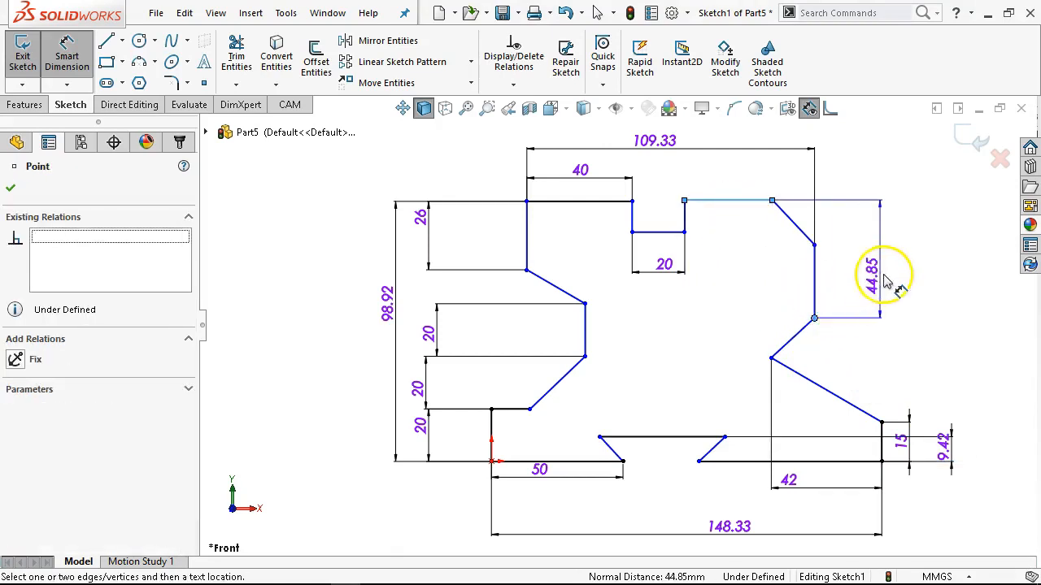
pyautogui.click(892, 273)
pyautogui.write('47')
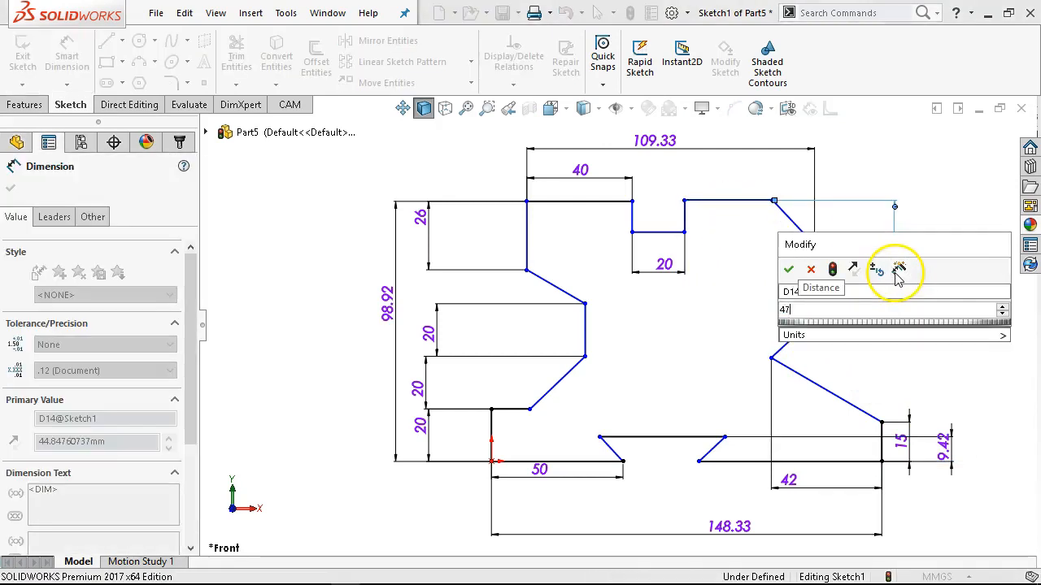
pyautogui.press('Return')
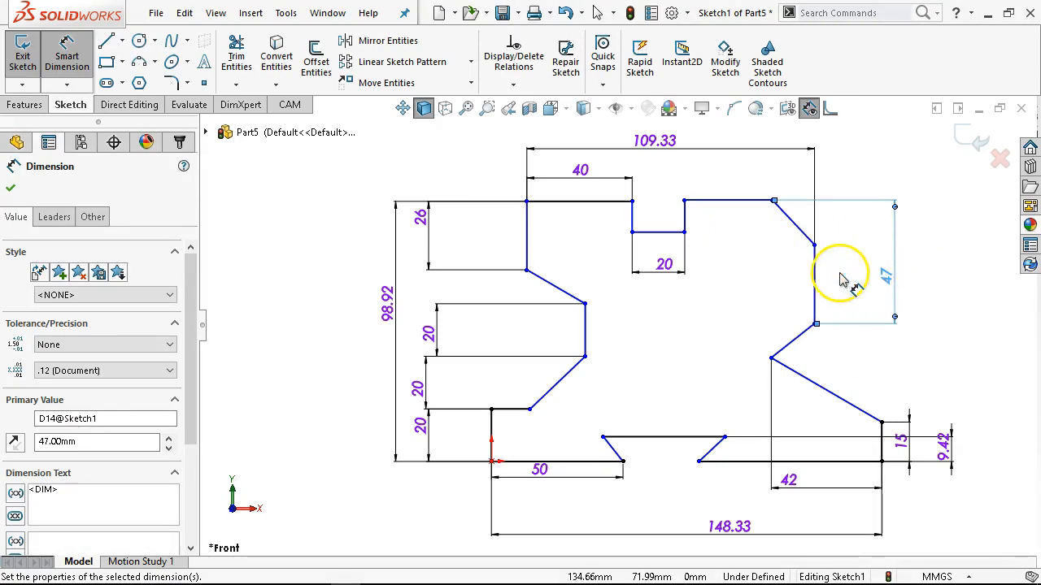
# Dimension the horizontal offset between the lower-left and upper-left vertical lines to 15 mm.
pyautogui.click(490, 426)
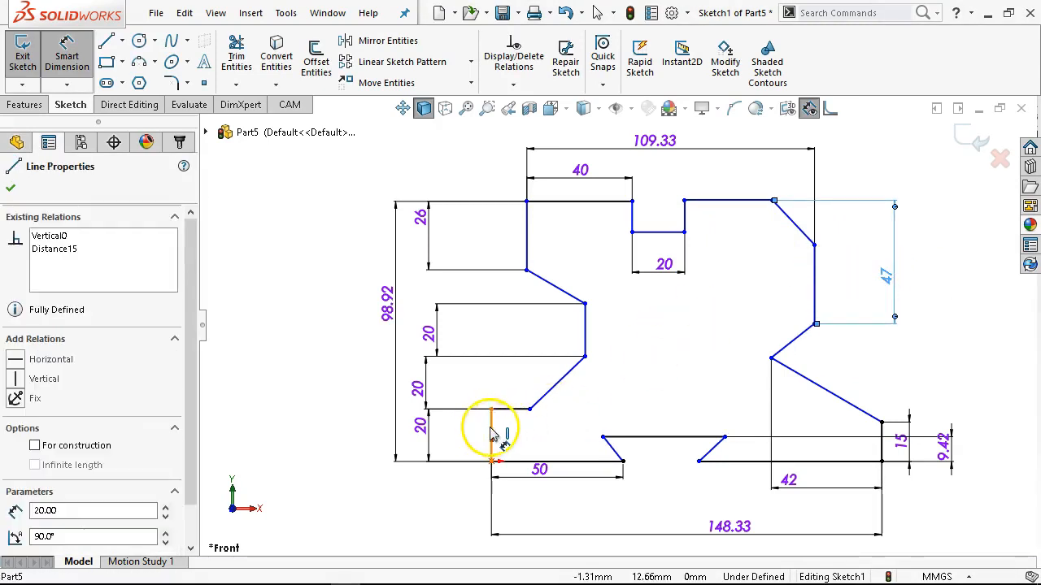
pyautogui.click(527, 203)
pyautogui.click(463, 173)
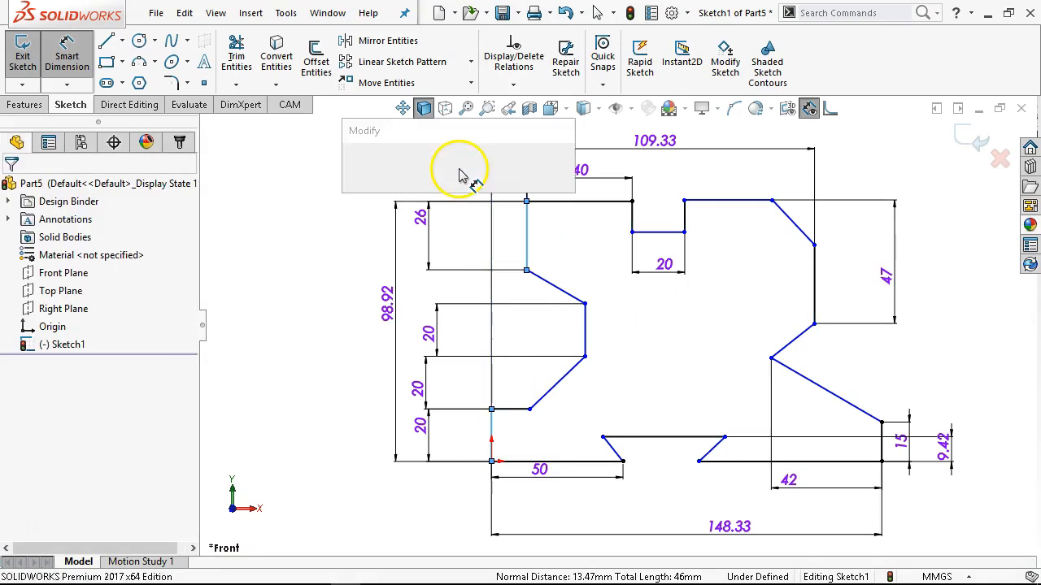
pyautogui.write('15')
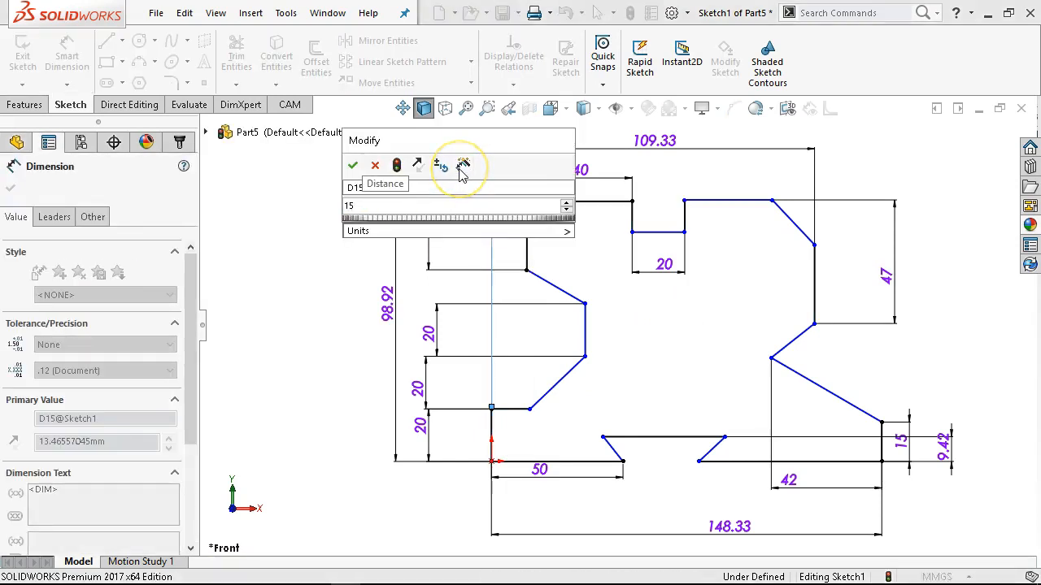
pyautogui.press('Return')
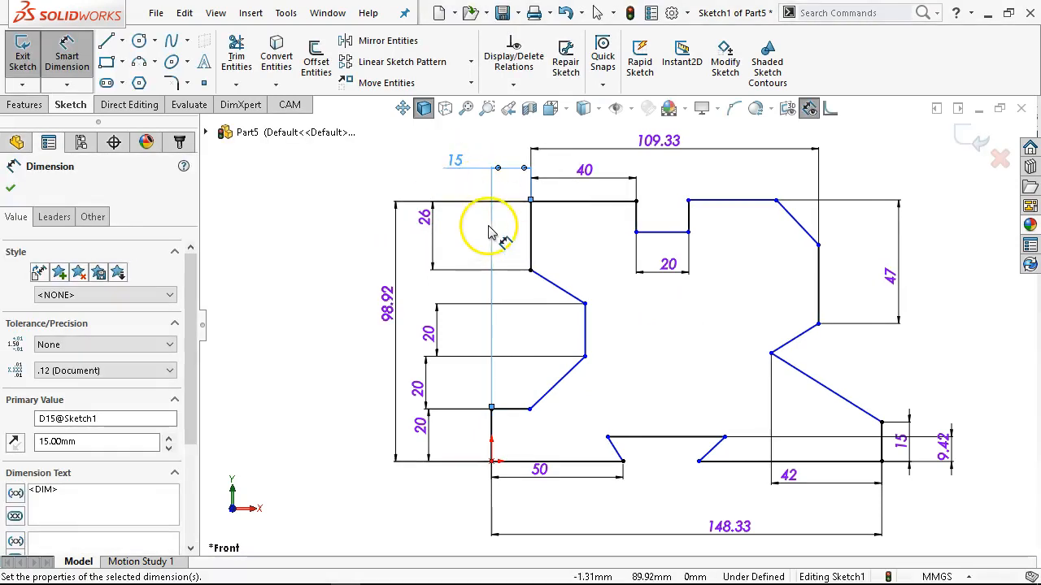
# Dimension the short horizontal line at the top of the lower-left step to 12 mm.
pyautogui.click(503, 409)
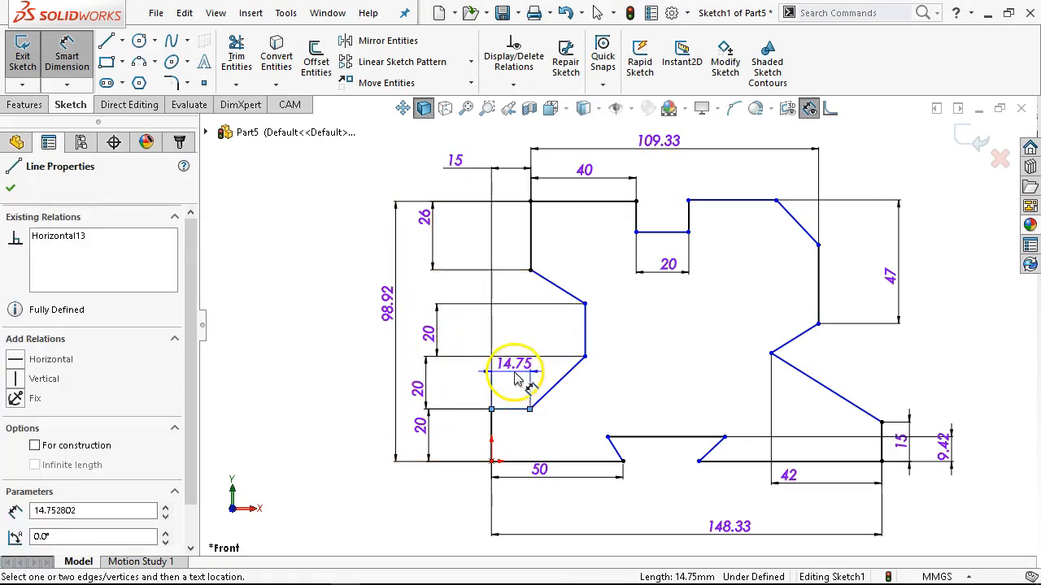
pyautogui.click(503, 390)
pyautogui.write('12')
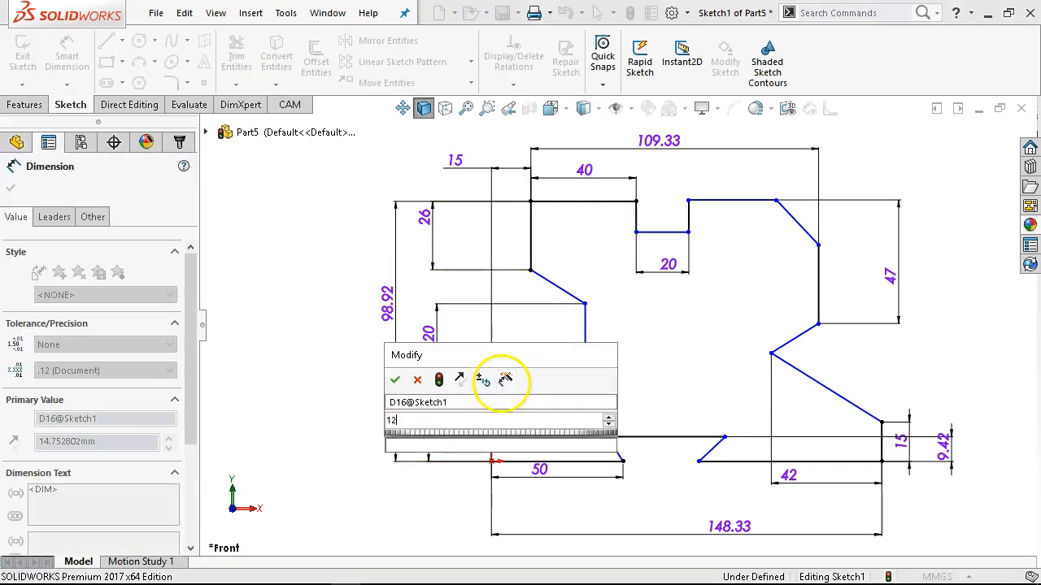
pyautogui.press('Return')
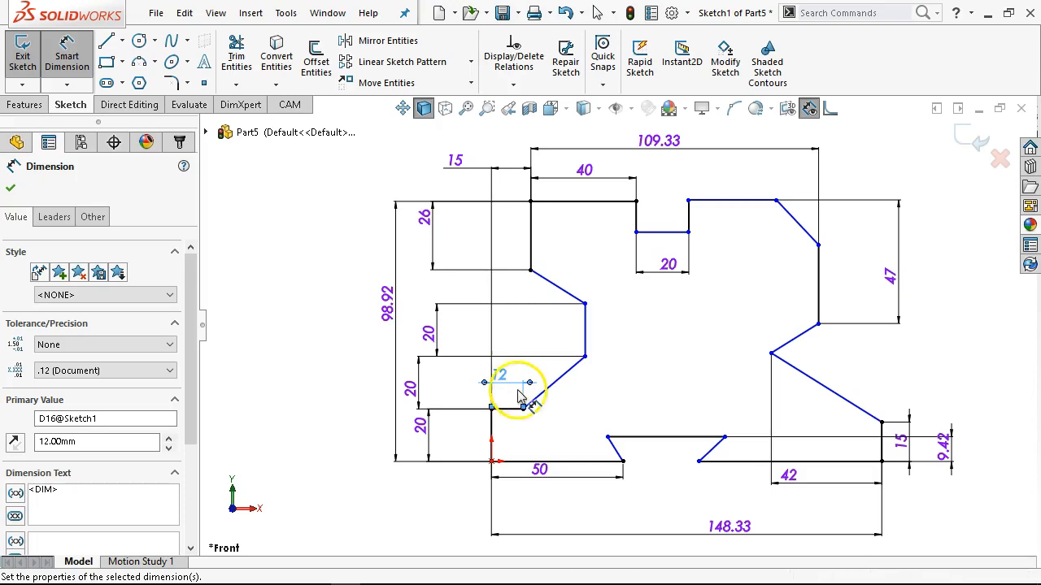
# Dimension the horizontal distance from the lower-left vertical line to the vertical line of the left-side recess to 30 mm.
pyautogui.click(584, 346)
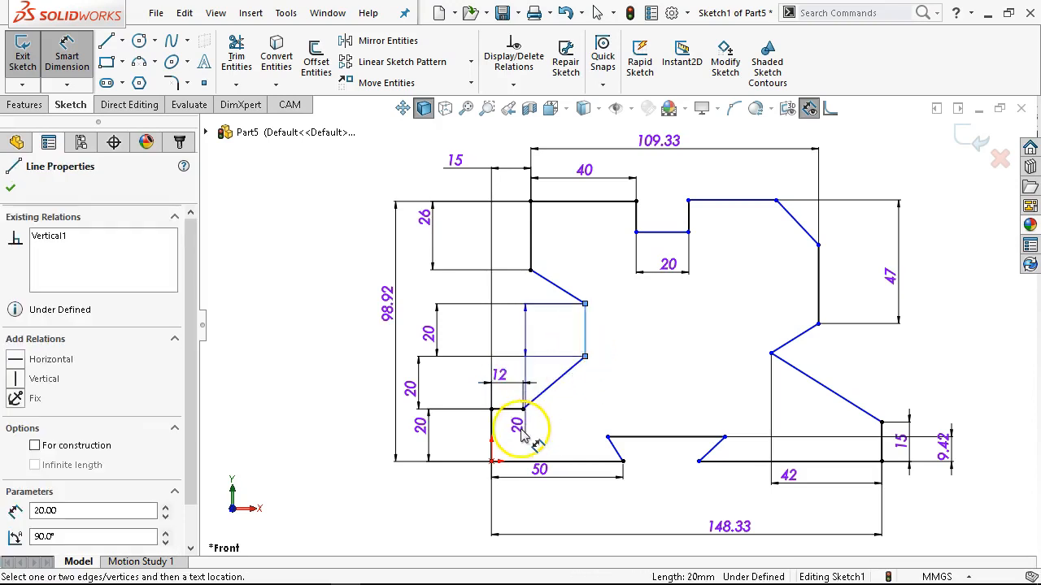
pyautogui.click(492, 439)
pyautogui.click(523, 511)
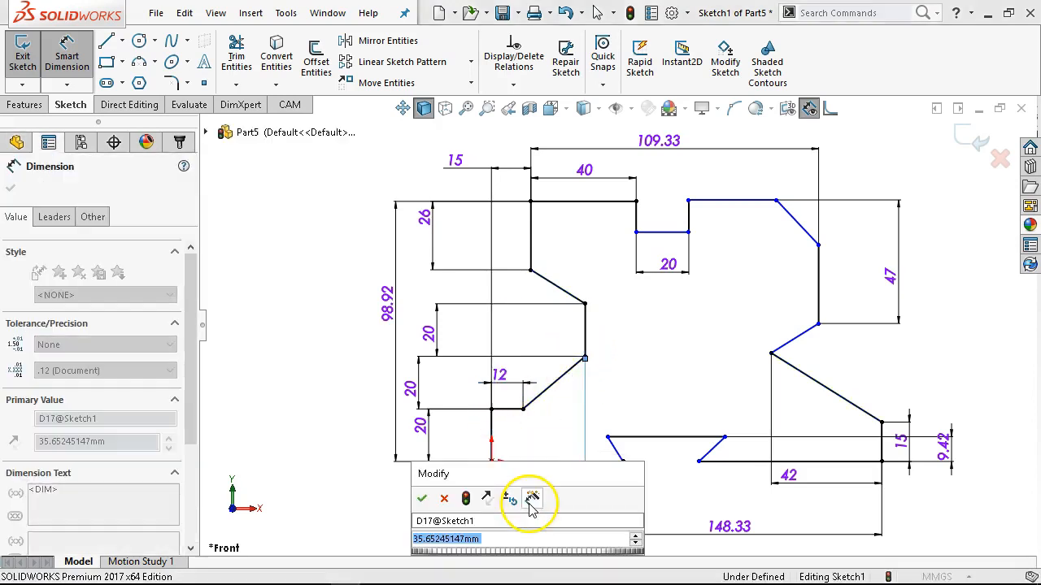
pyautogui.write('30')
pyautogui.press('Return')
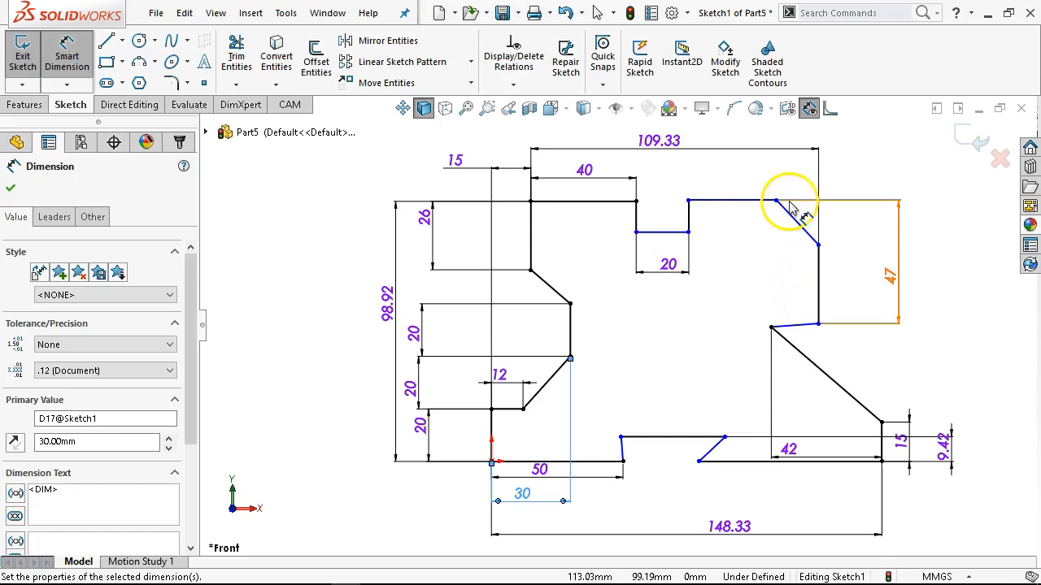
# Dimension the slanted line at the outline's upper-right corner to 12 mm vertically and 13.33 mm horizontally.
pyautogui.click(801, 224)
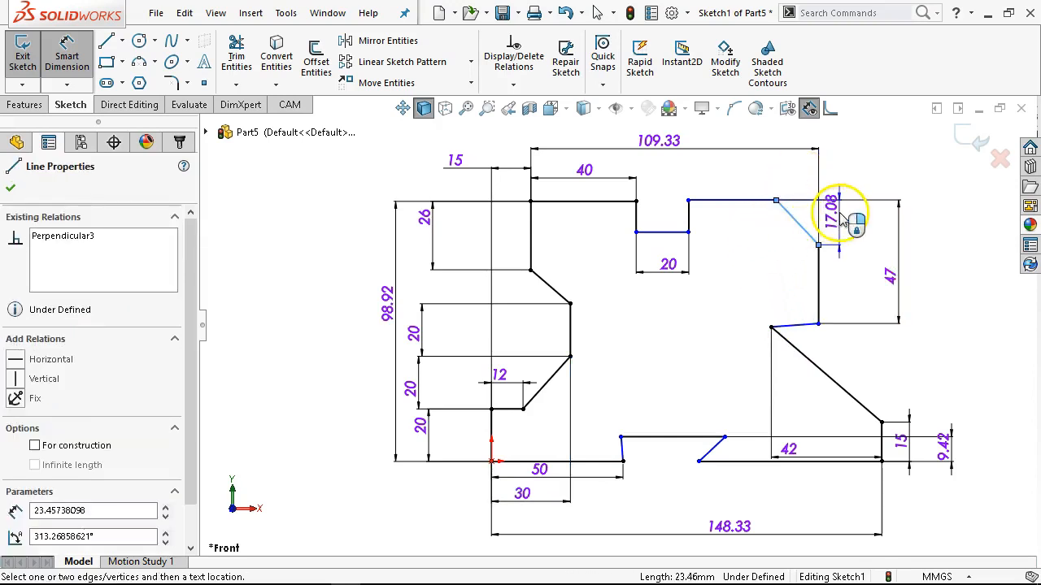
pyautogui.click(837, 214)
pyautogui.write('12')
pyautogui.press('Return')
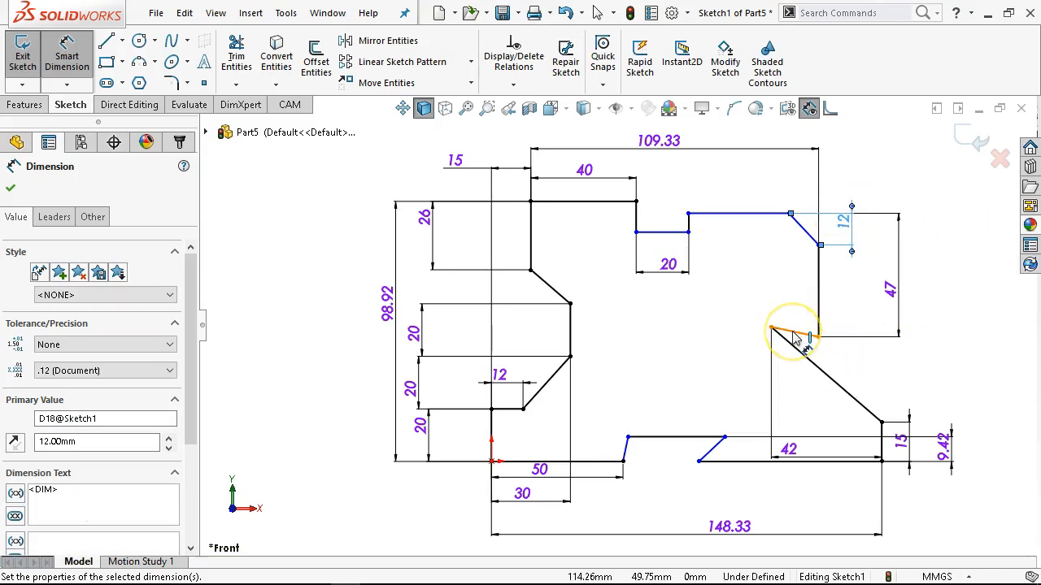
pyautogui.click(809, 232)
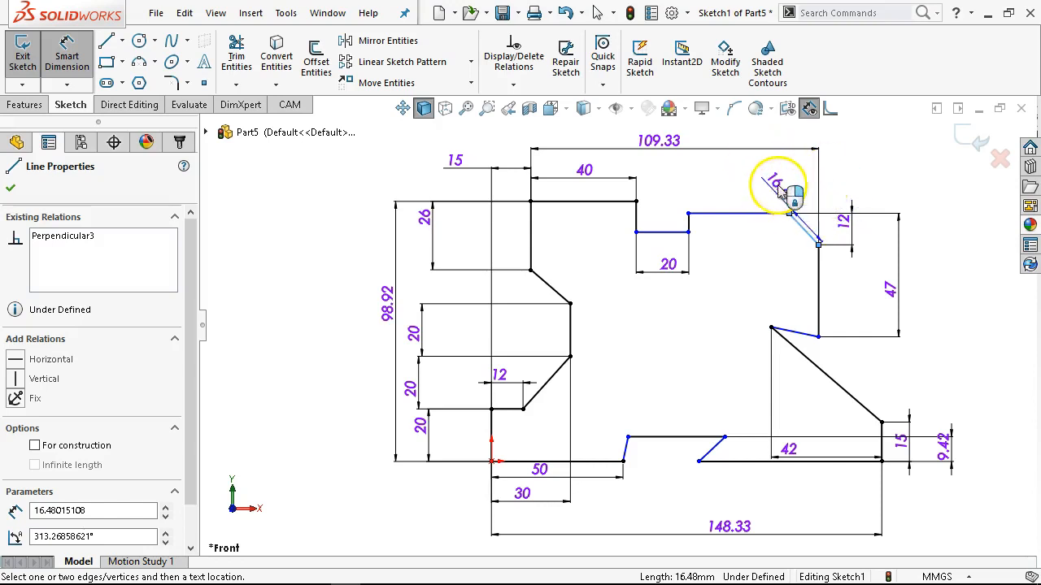
pyautogui.click(804, 185)
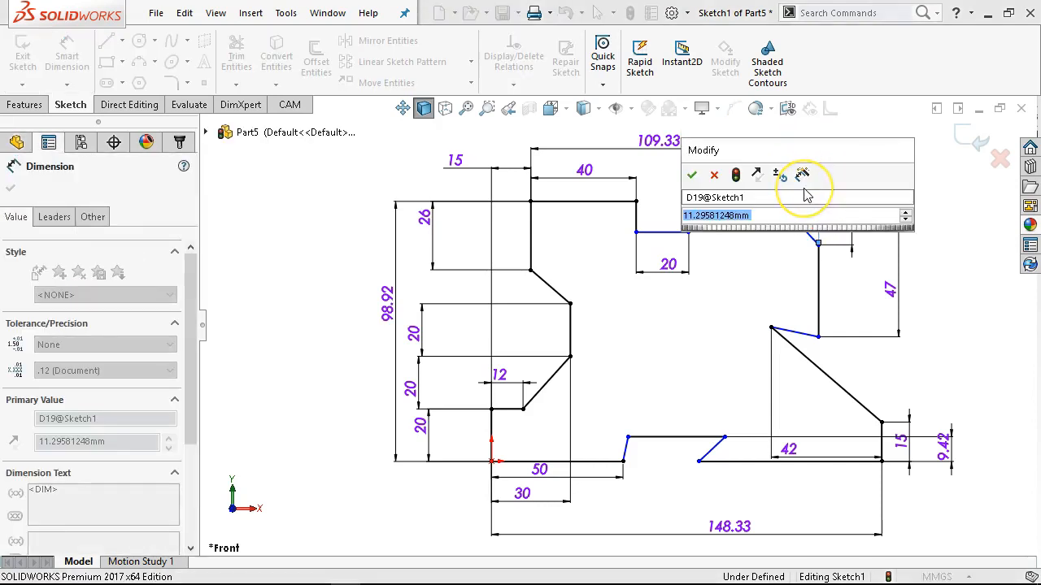
pyautogui.write('13')
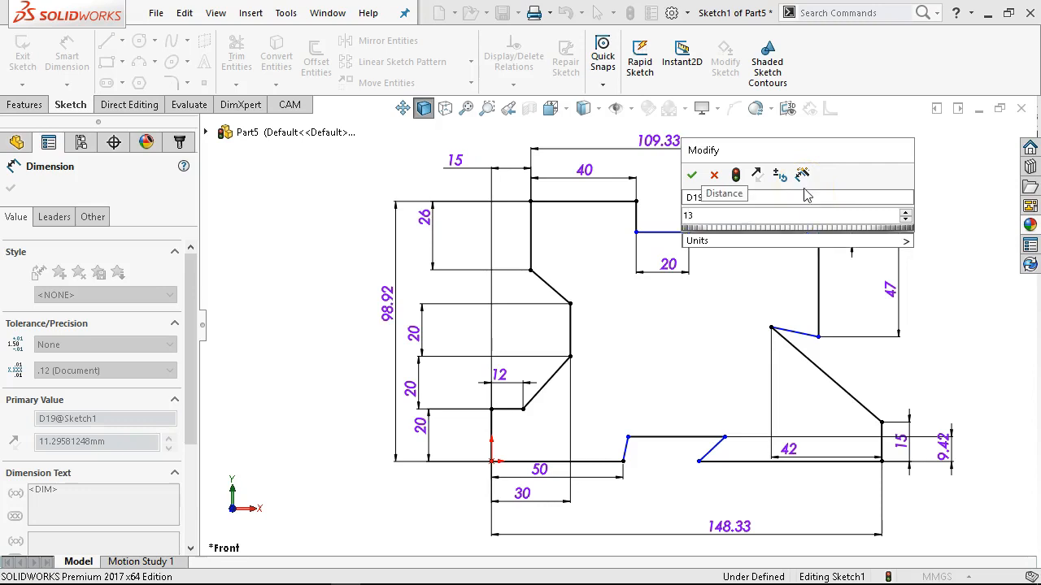
pyautogui.press('Return')
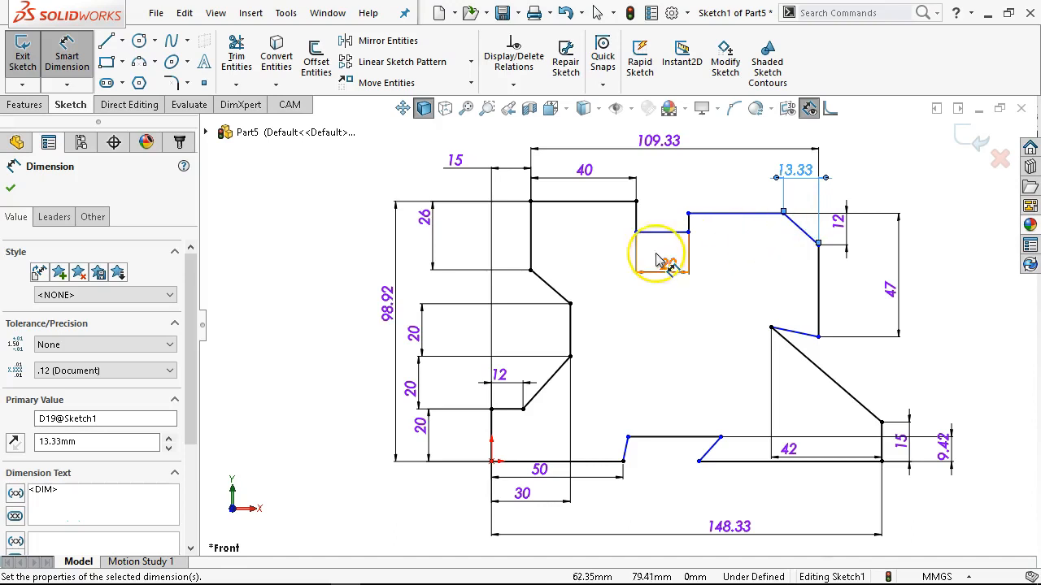
# Dimension the left side of the rectangular notch in the top edge to a depth of 15 mm.
pyautogui.scroll(-2, 659, 259)
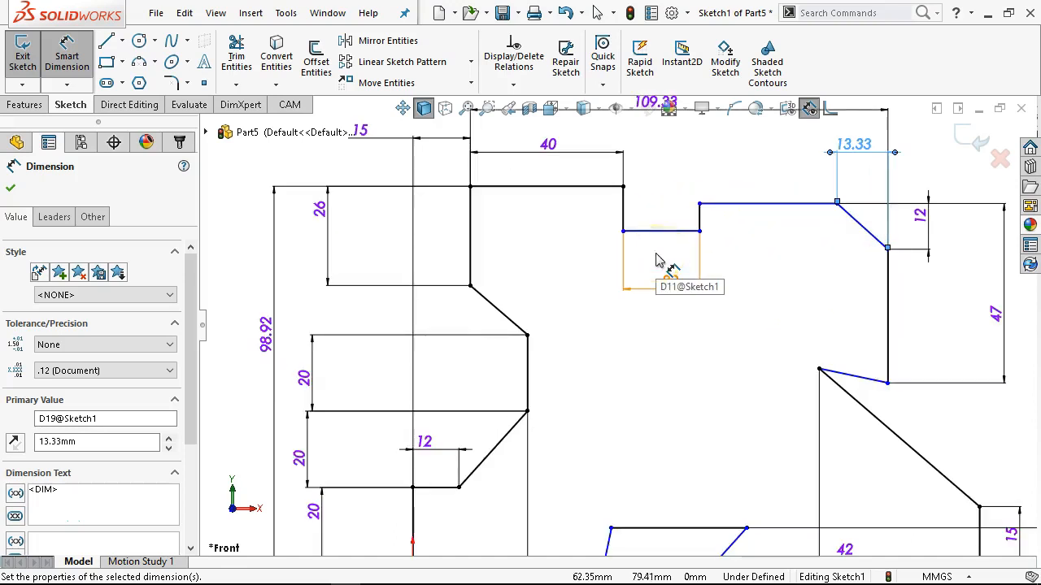
pyautogui.click(620, 204)
pyautogui.click(584, 254)
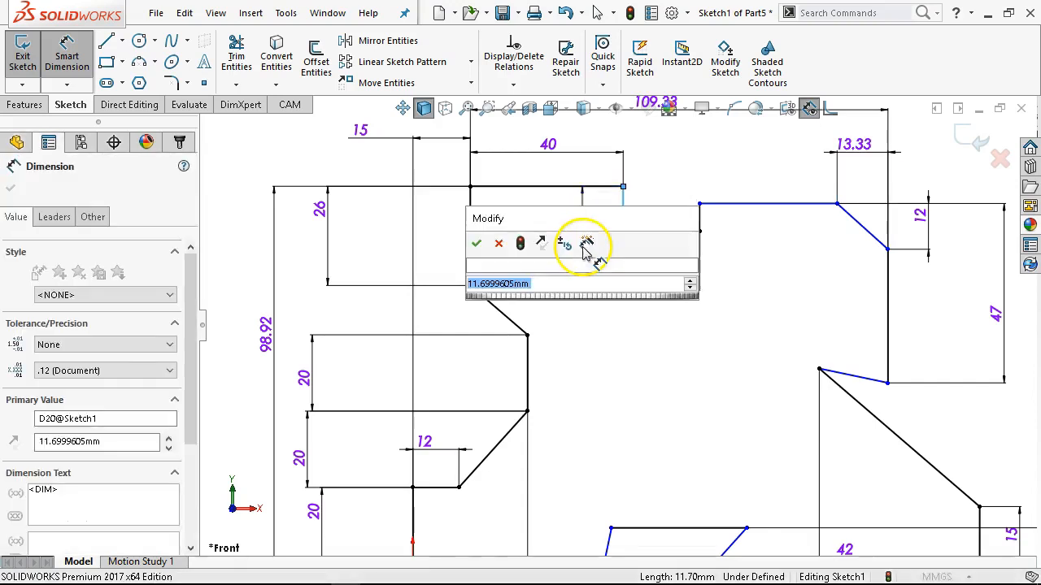
pyautogui.write('15')
pyautogui.press('Return')
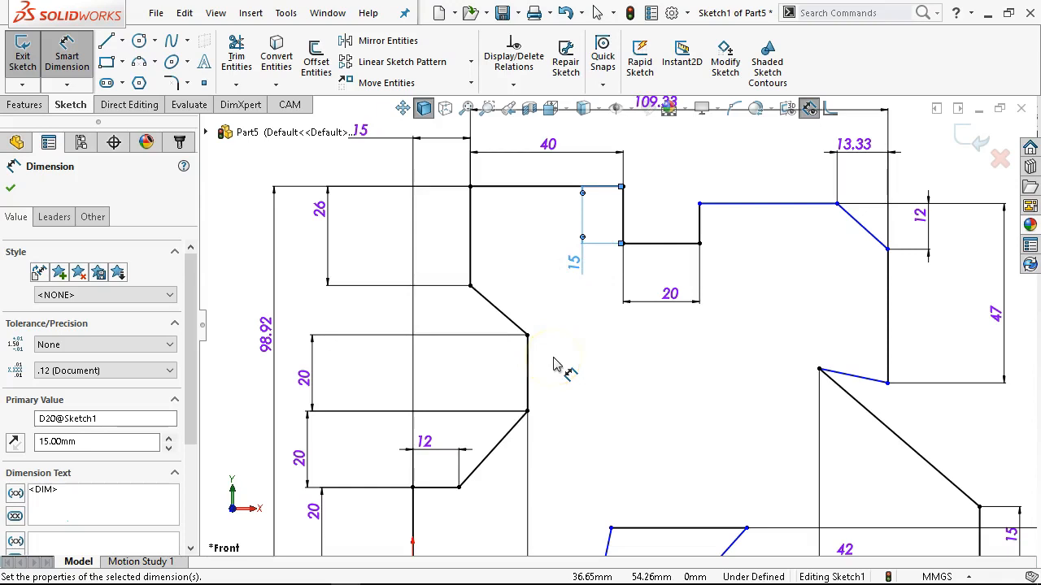
# Make the top lines on either side of the rectangular notch collinear.
pyautogui.rightClick(704, 204)
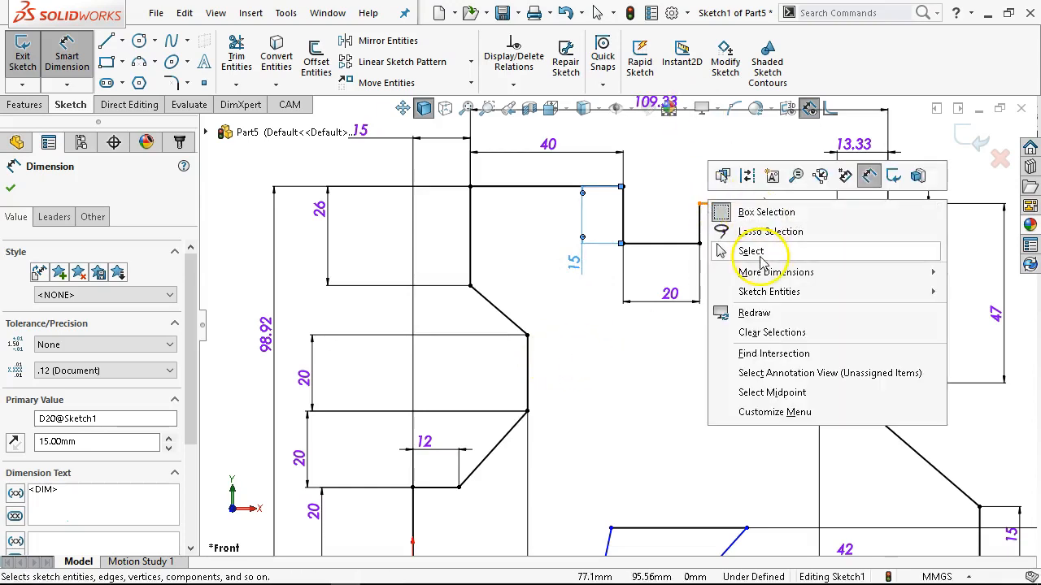
pyautogui.click(763, 260)
pyautogui.scroll(2, 736, 277)
pyautogui.click(738, 242)
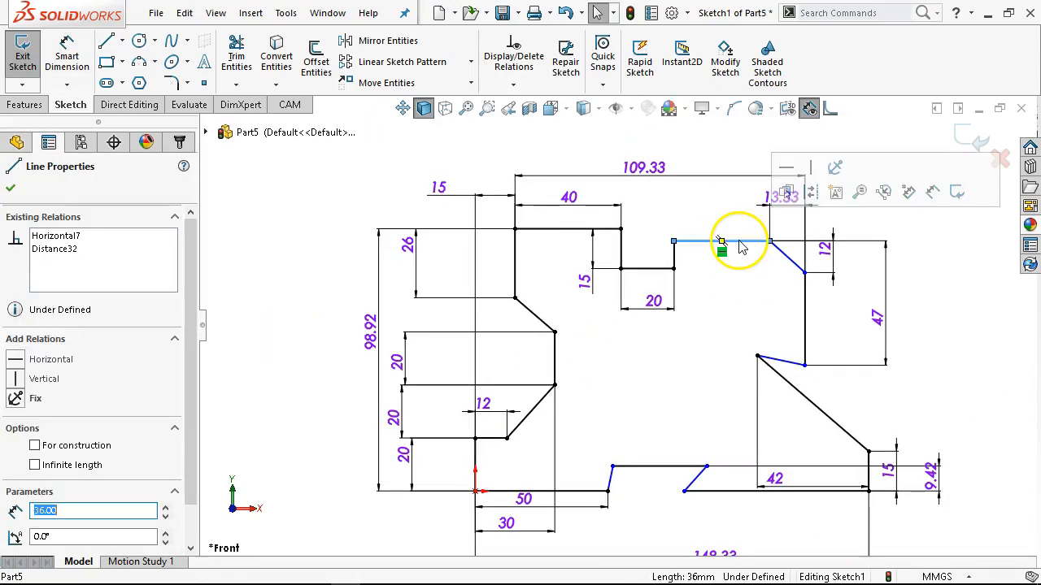
pyautogui.keyDown('ctrl'); pyautogui.click(567, 229); pyautogui.keyUp('ctrl')
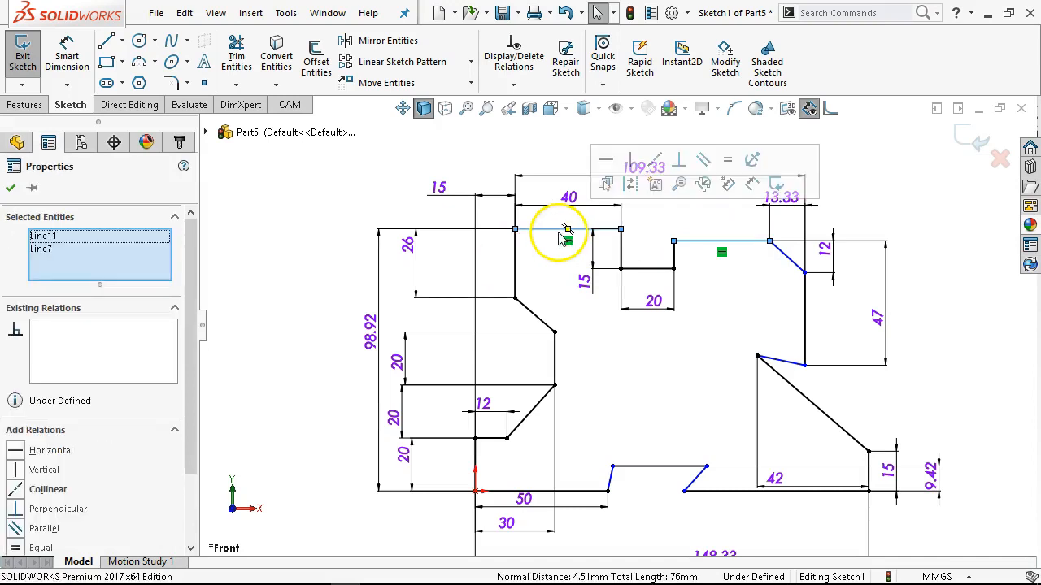
pyautogui.click(654, 161)
pyautogui.click(734, 295)
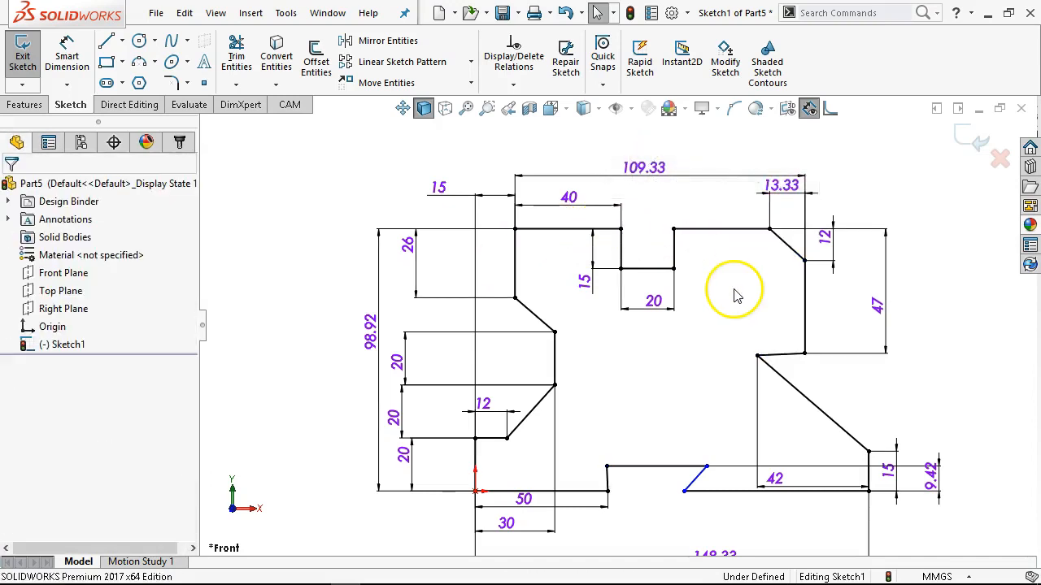
# Add a driven vertical dimension between the inner vertex of the outline's right-side recess and the bottom line.
pyautogui.scroll(1, 732, 301)
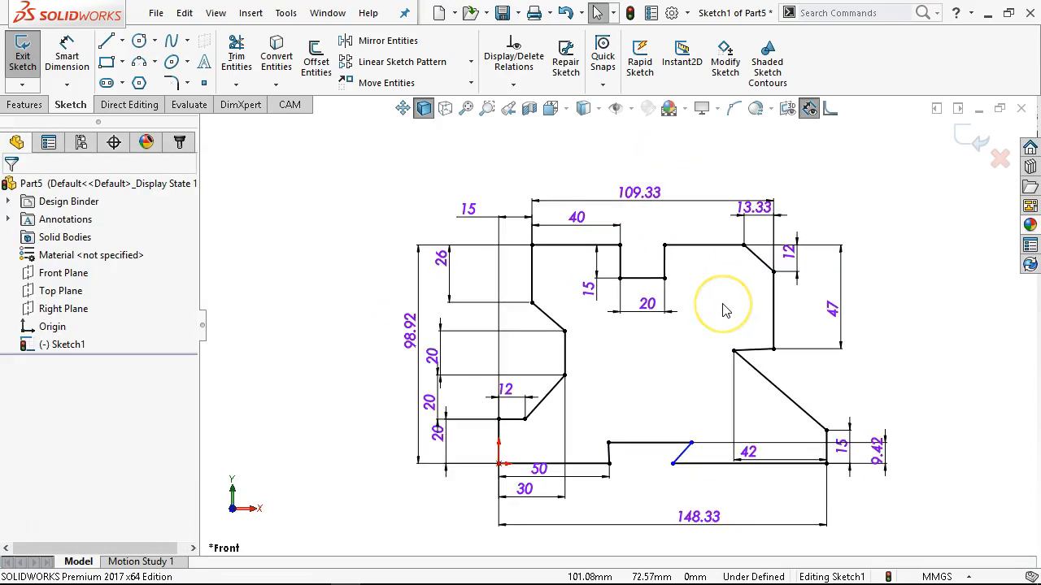
pyautogui.scroll(-1, 732, 345)
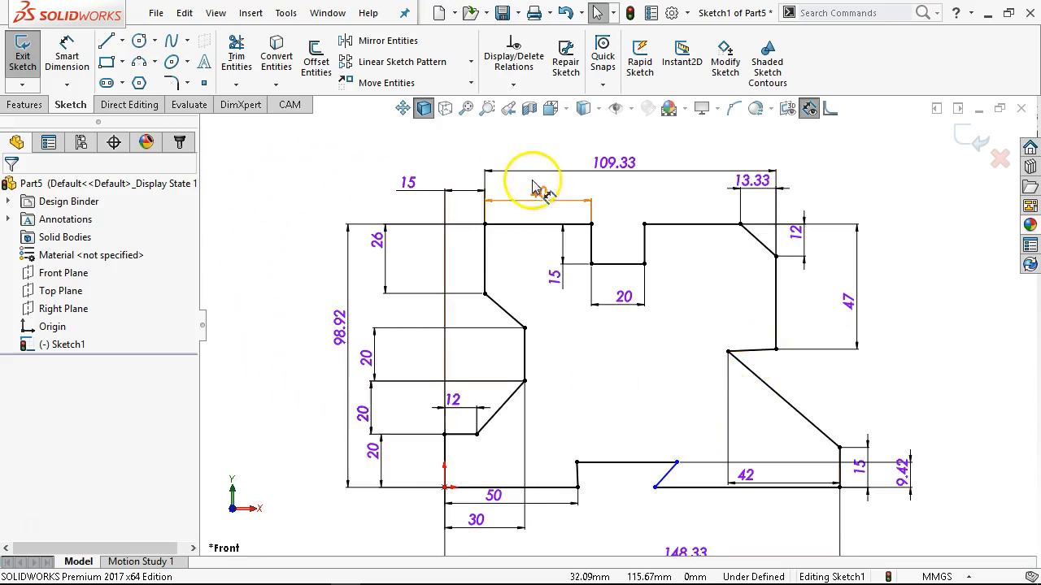
pyautogui.click(69, 51)
pyautogui.click(729, 352)
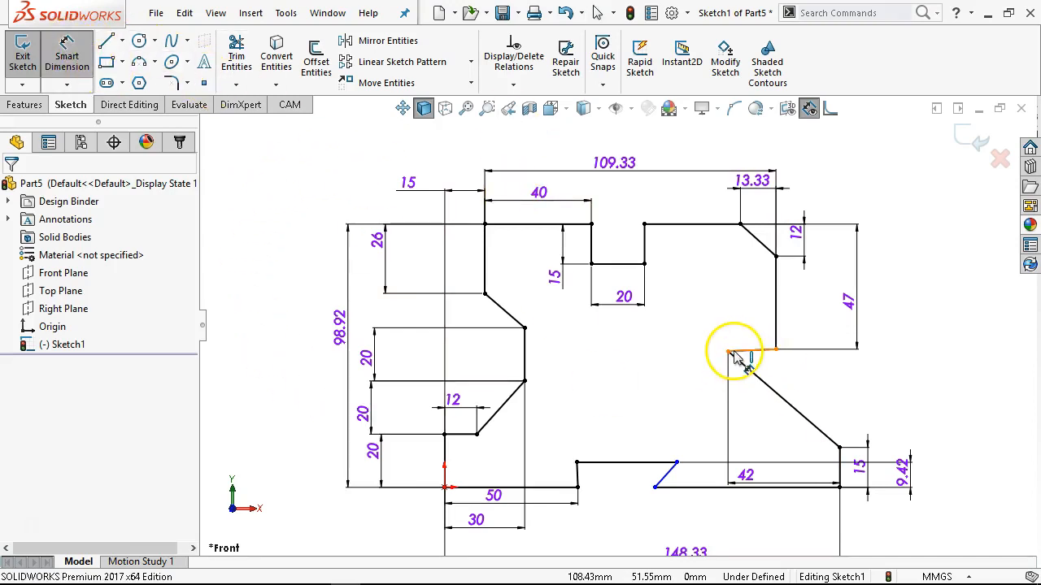
pyautogui.click(795, 488)
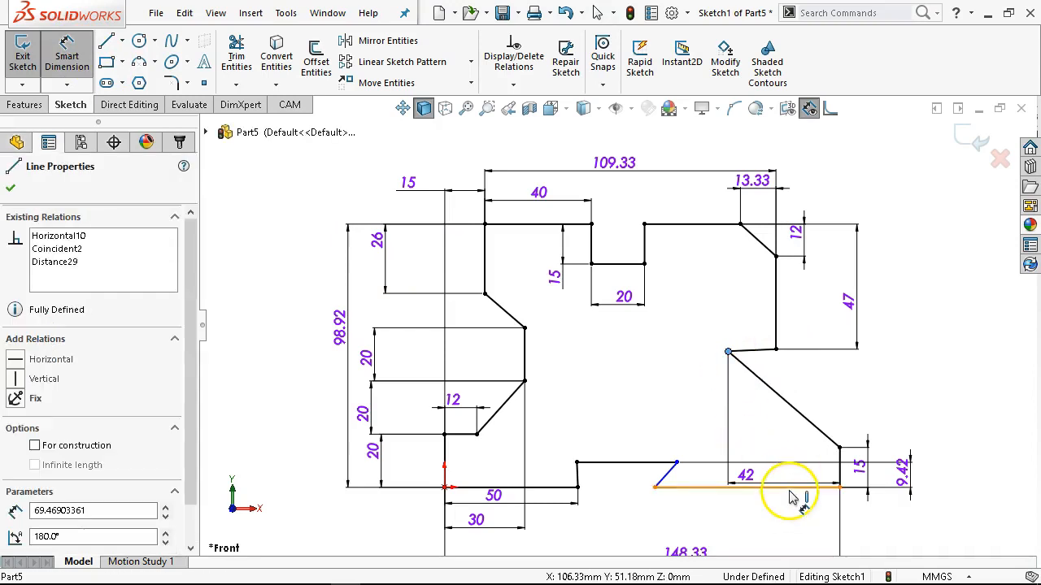
pyautogui.click(964, 432)
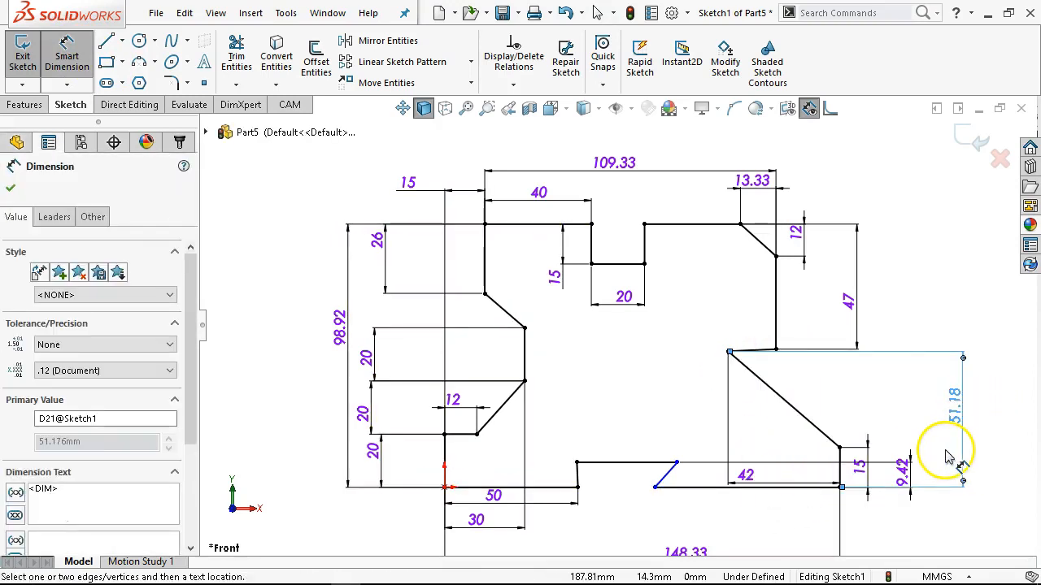
pyautogui.click(894, 446)
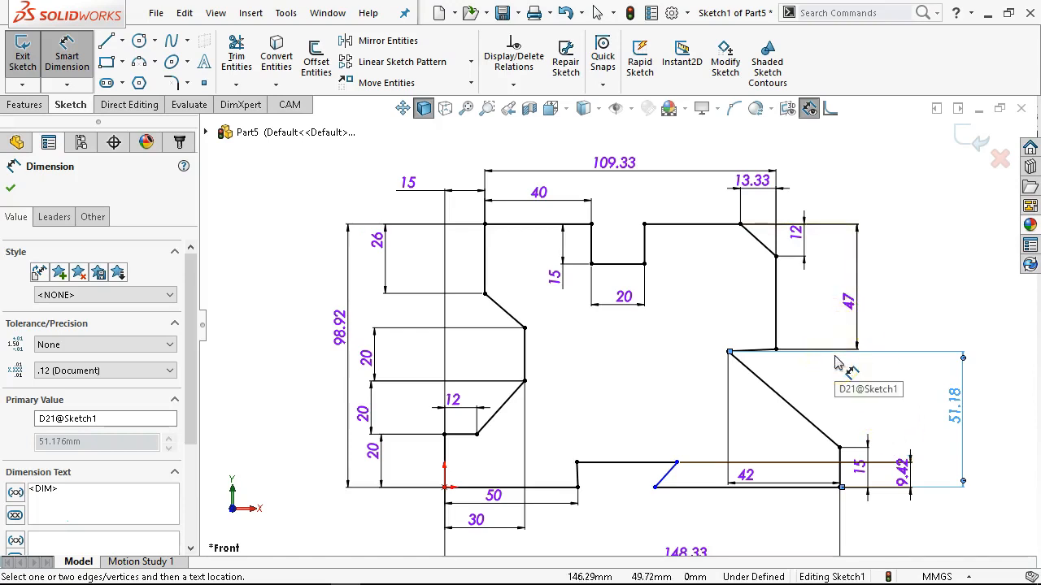
pyautogui.rightClick(922, 295)
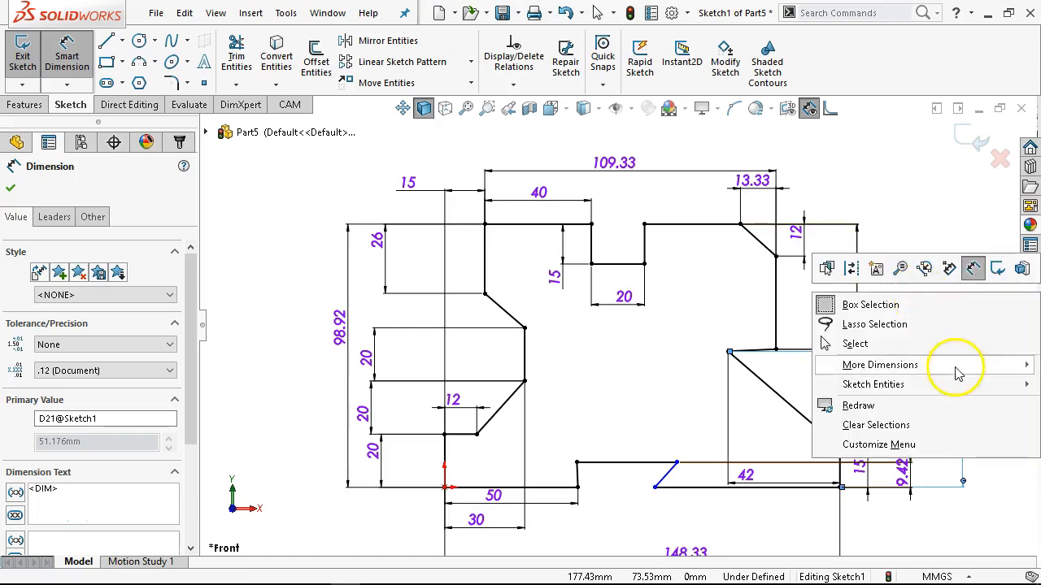
pyautogui.click(901, 343)
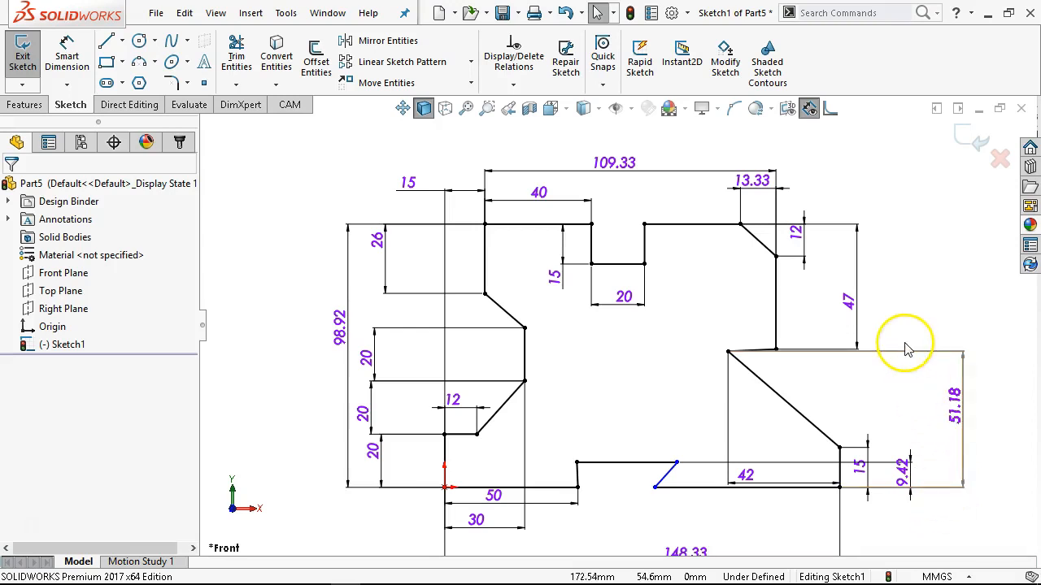
# Delete the perpendicular relation from the short, slightly tilted line of the right-side recess.
pyautogui.scroll(-3, 783, 346)
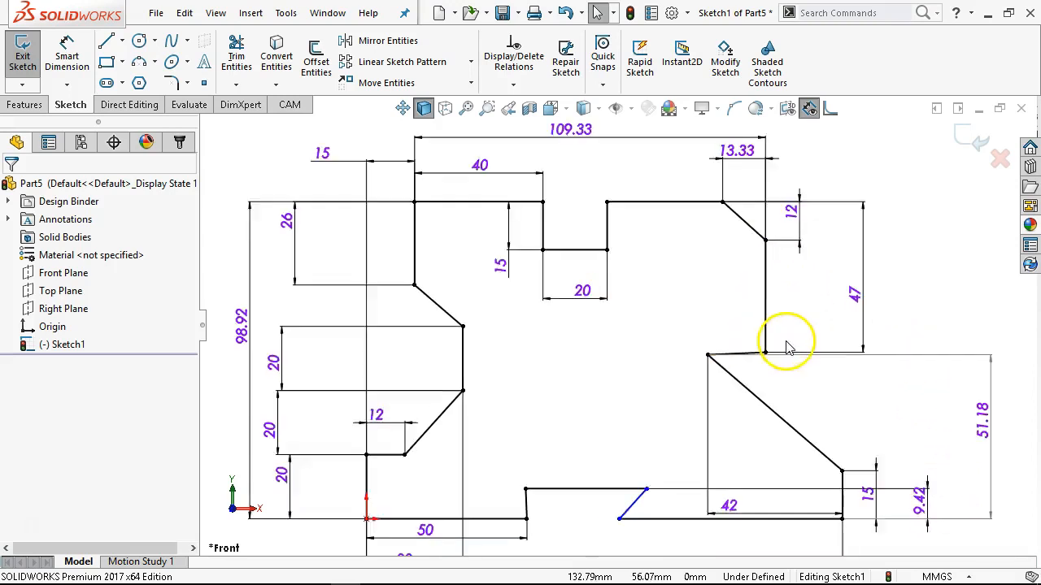
pyautogui.click(730, 361)
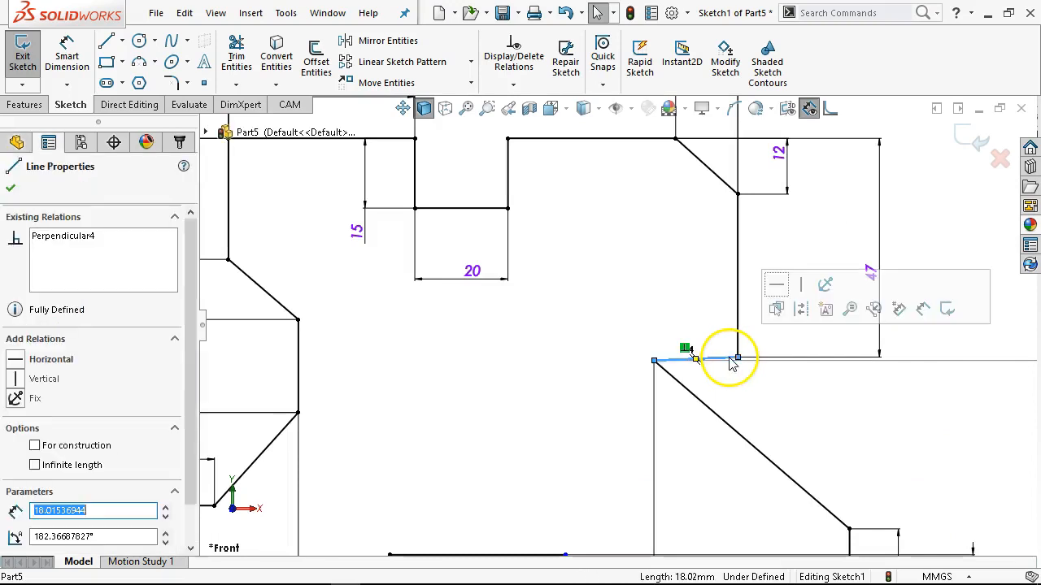
pyautogui.click(686, 349)
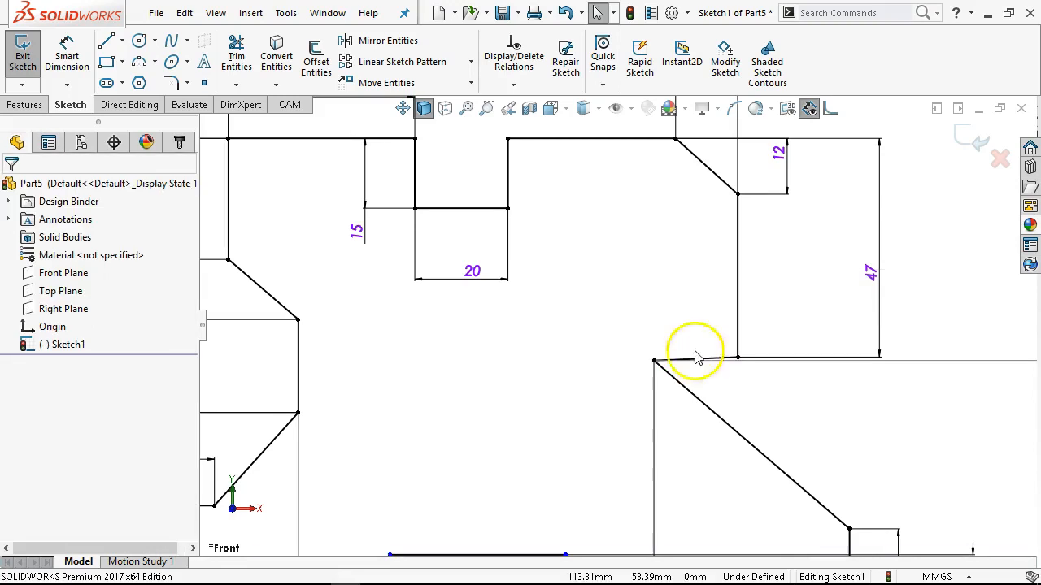
pyautogui.scroll(3, 859, 377)
pyautogui.click(675, 244)
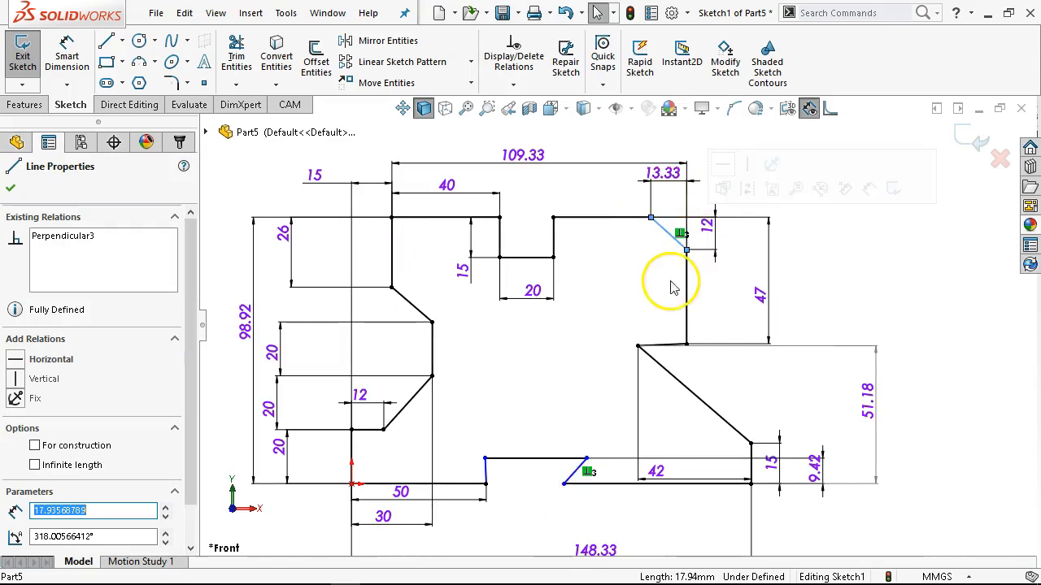
pyautogui.click(11, 187)
pyautogui.press('f')
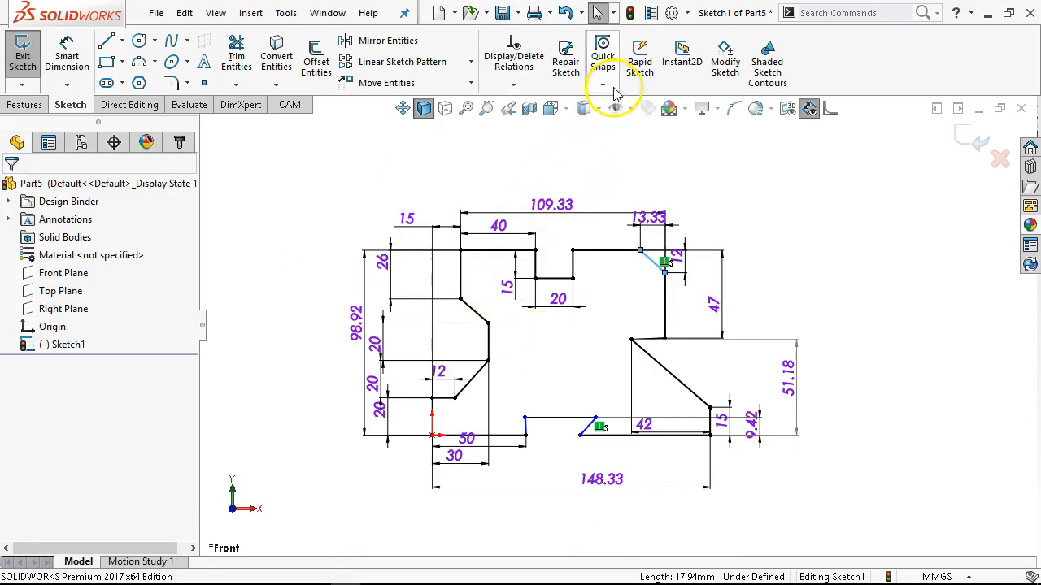
pyautogui.click(512, 64)
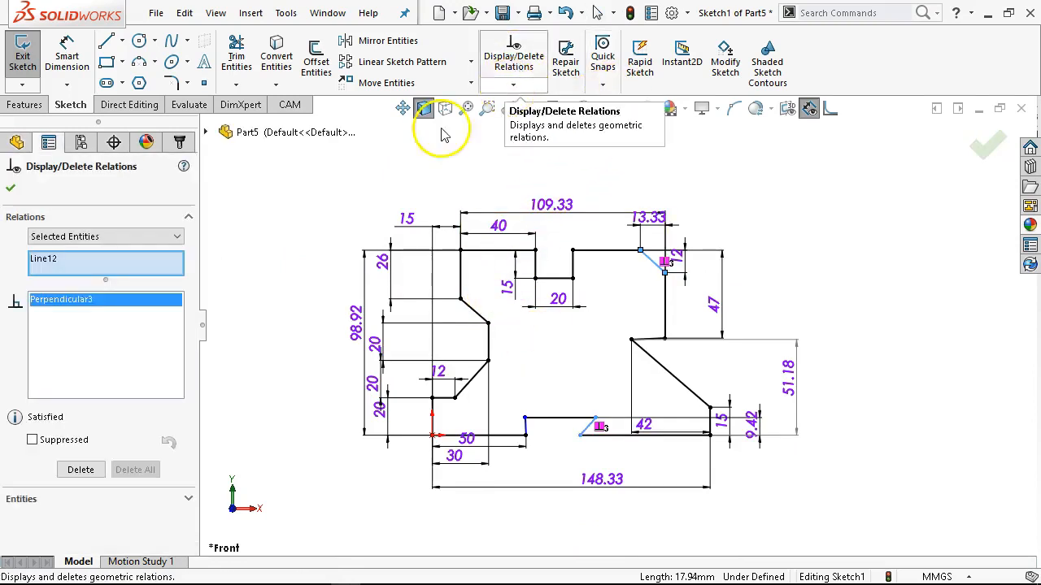
pyautogui.click(75, 237)
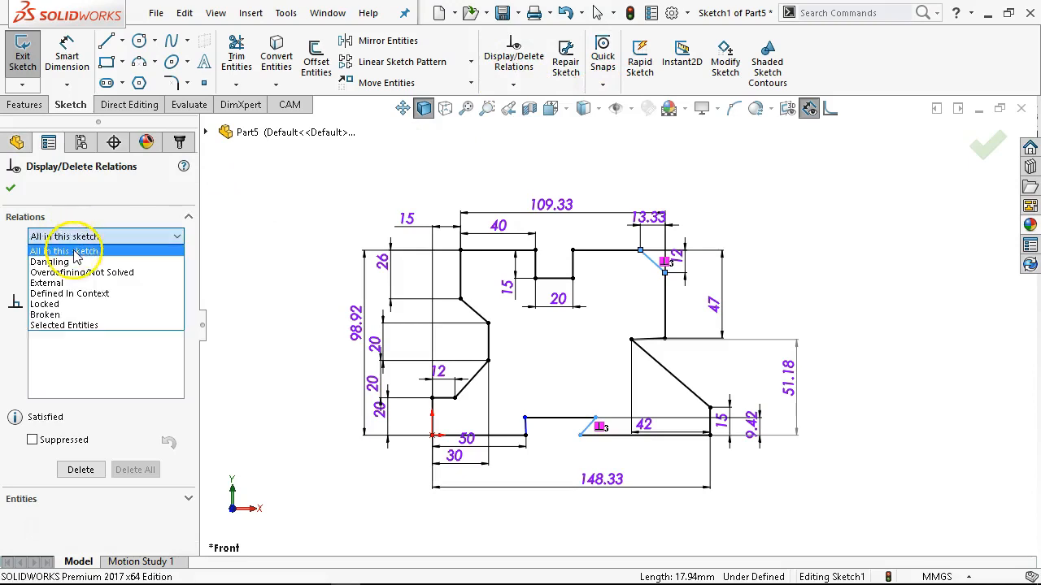
pyautogui.click(65, 247)
pyautogui.moveTo(173, 299); pyautogui.dragTo(147, 335)
pyautogui.rightClick(77, 325)
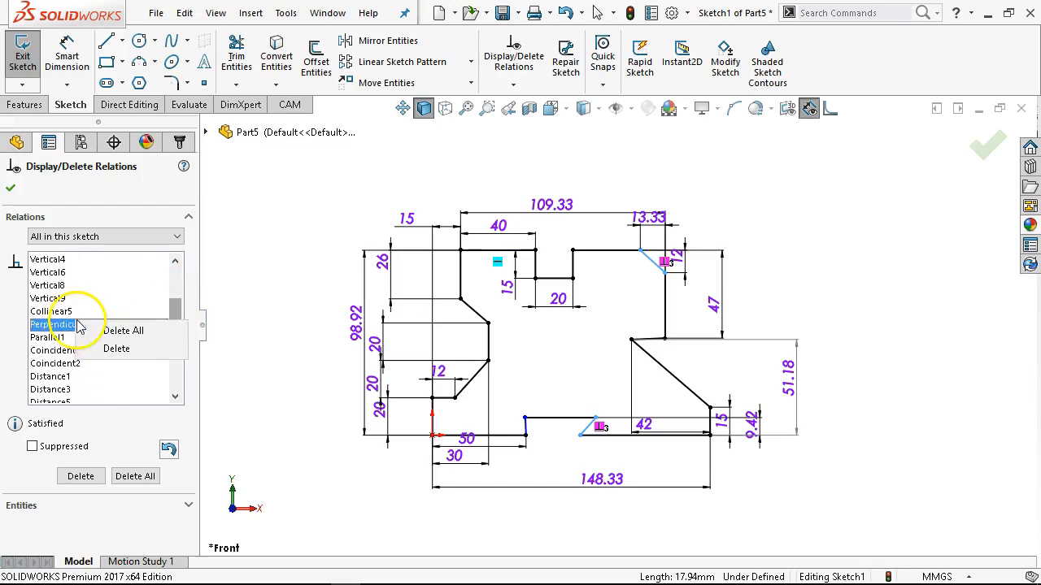
pyautogui.click(122, 331)
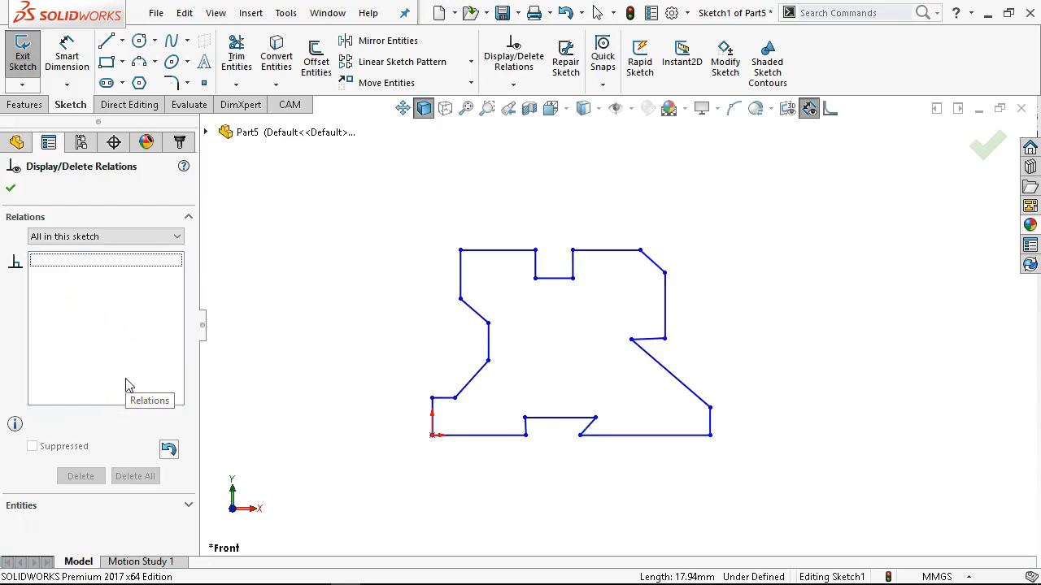
pyautogui.hotkey('ctrl', 'z')
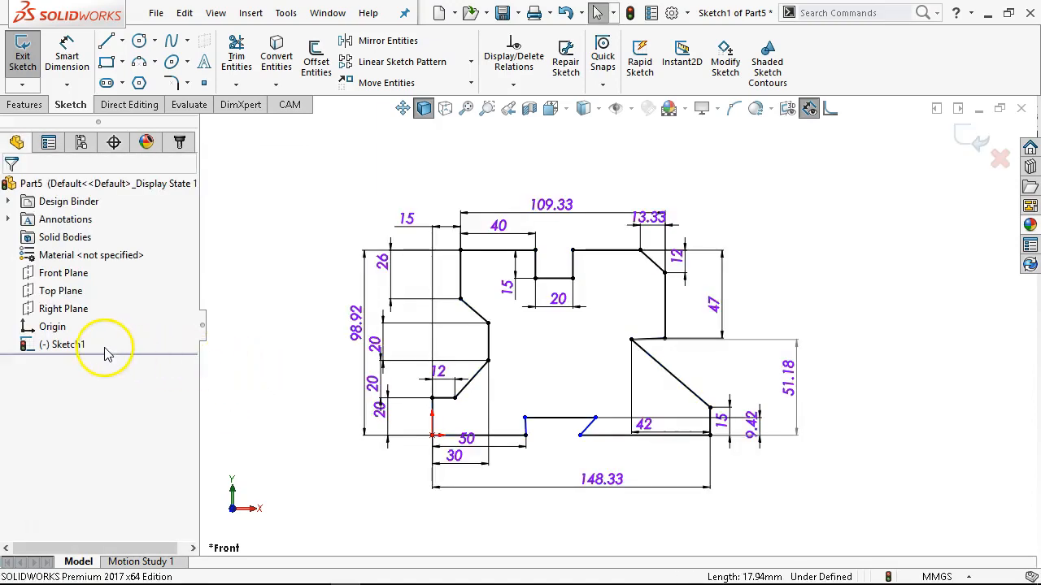
# Delete only the Perpendicular3 relation between the upper-right slanted line and the bottom notch's slanted line.
pyautogui.click(488, 53)
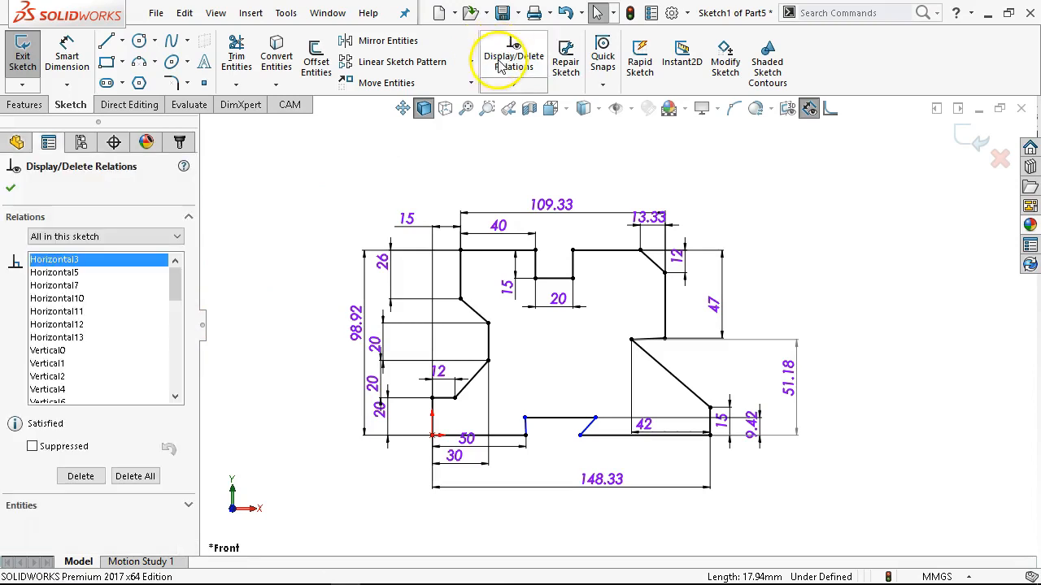
pyautogui.moveTo(178, 291); pyautogui.dragTo(169, 320)
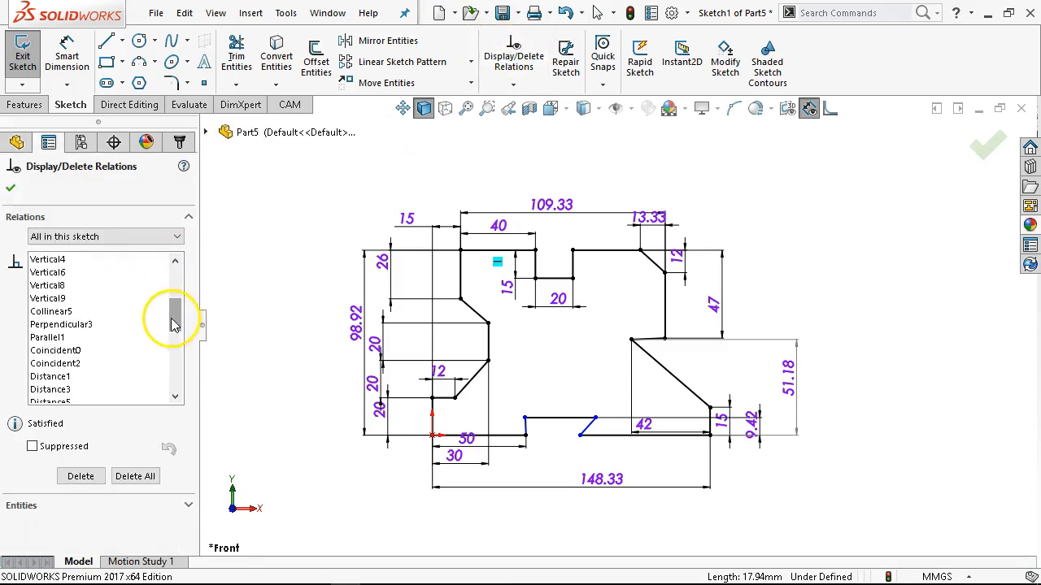
pyautogui.rightClick(100, 326)
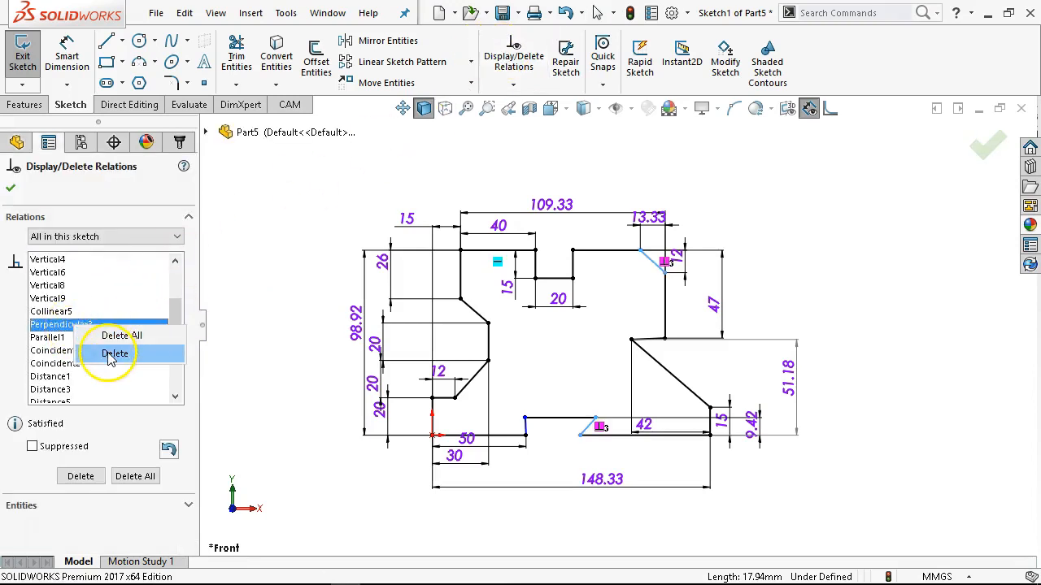
pyautogui.click(114, 353)
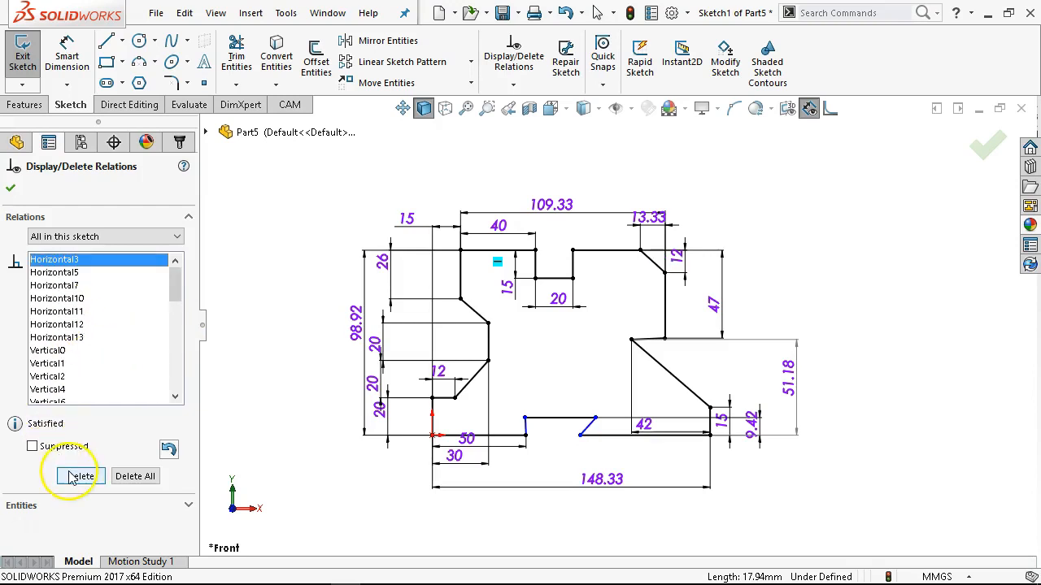
# Delete the Parallel1 relation between the upper-left slanted line and the long slanted line on the right side.
pyautogui.moveTo(178, 288); pyautogui.dragTo(177, 316)
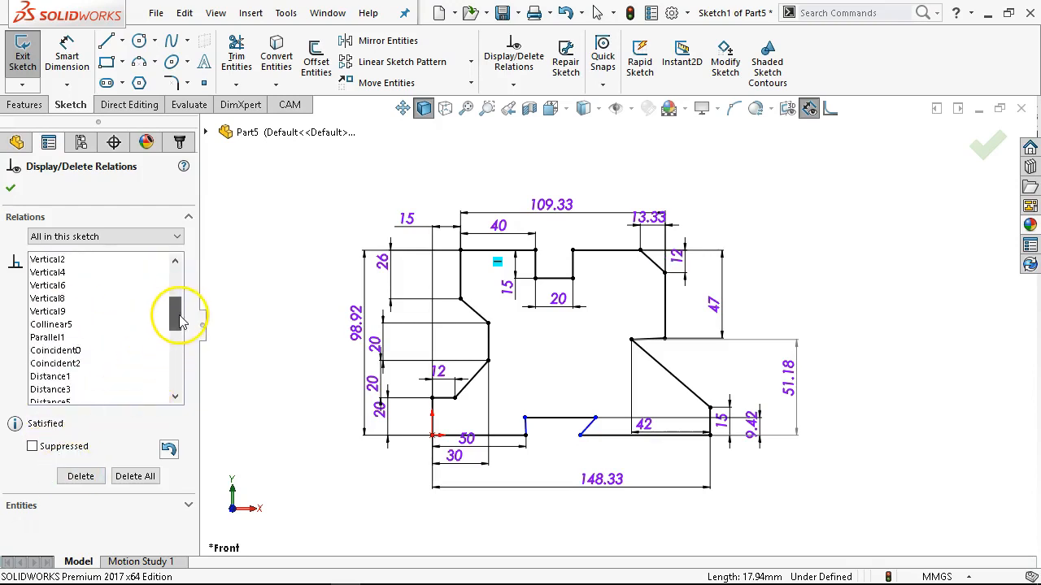
pyautogui.click(46, 340)
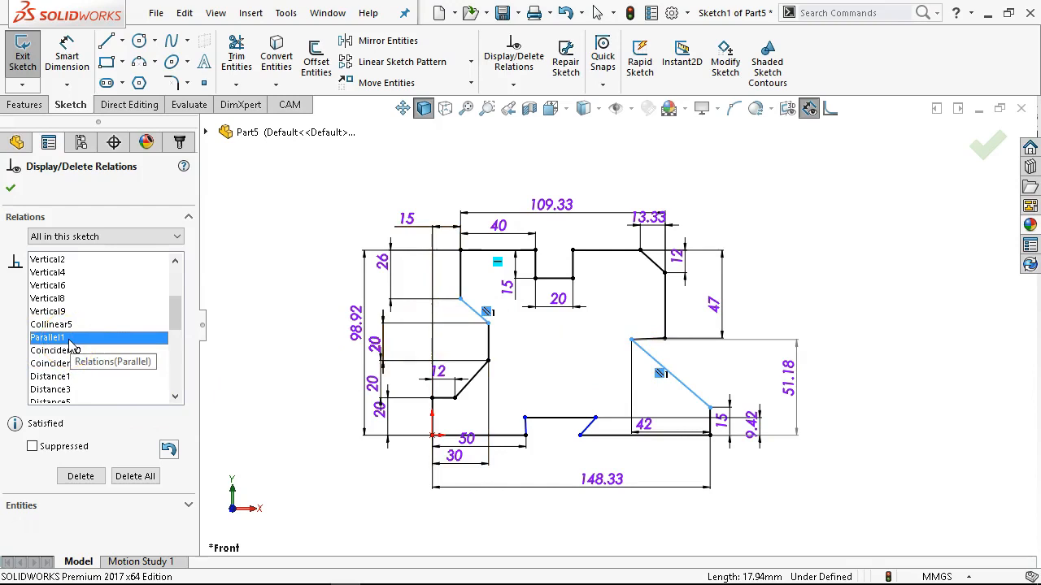
pyautogui.press('Home')
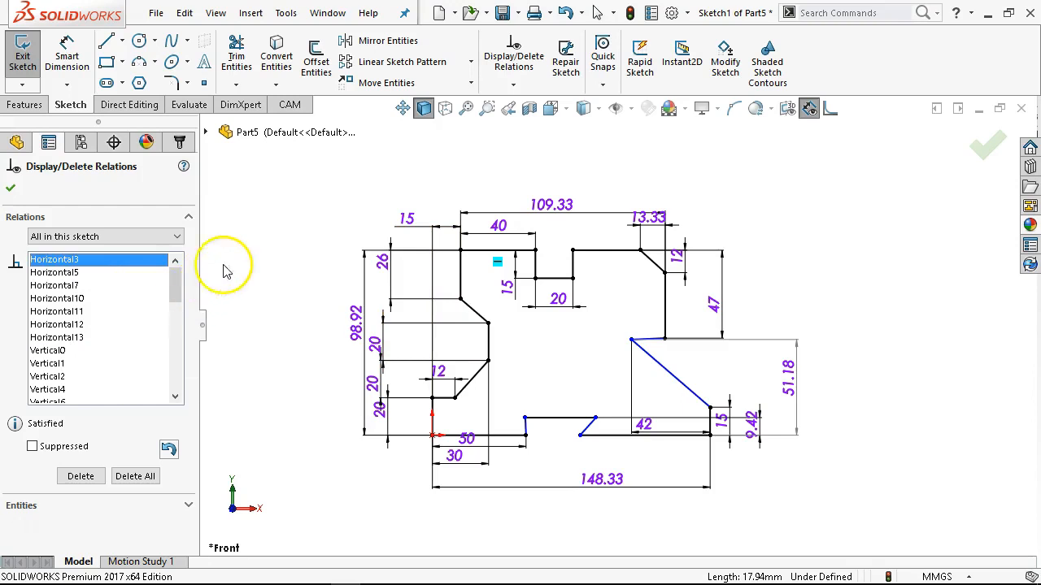
# Unsuppress the Distance48 relation so that the right-side recess's vertical dimension to the bottom line drives the sketch.
pyautogui.moveTo(179, 278); pyautogui.dragTo(163, 380)
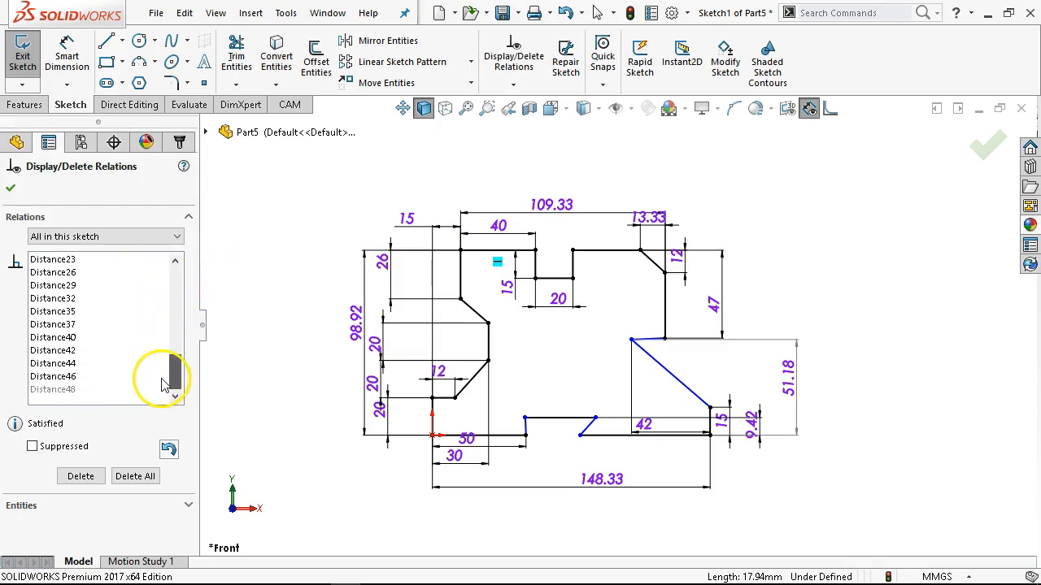
pyautogui.click(85, 389)
pyautogui.click(95, 367)
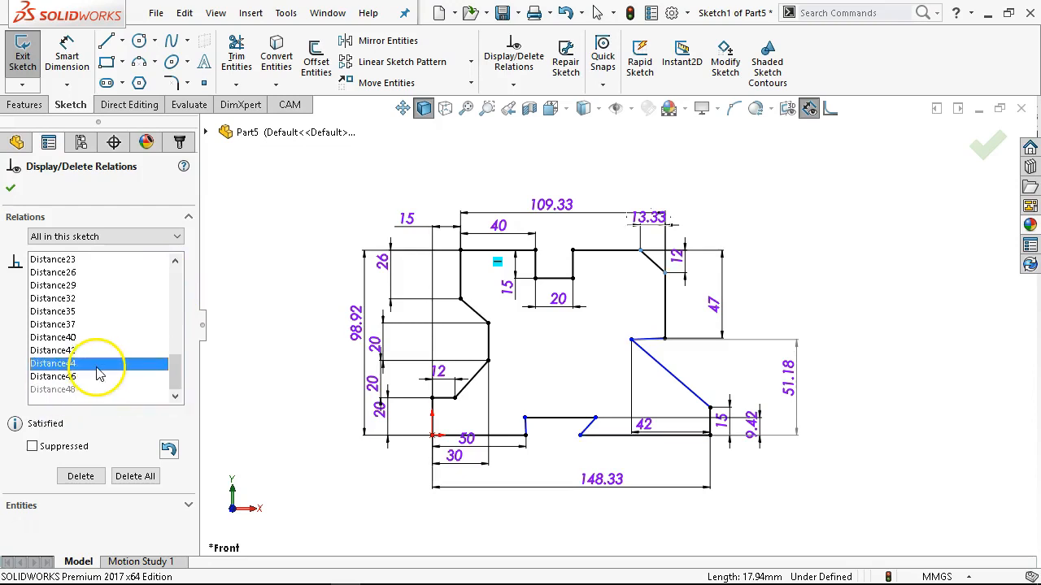
pyautogui.click(53, 389)
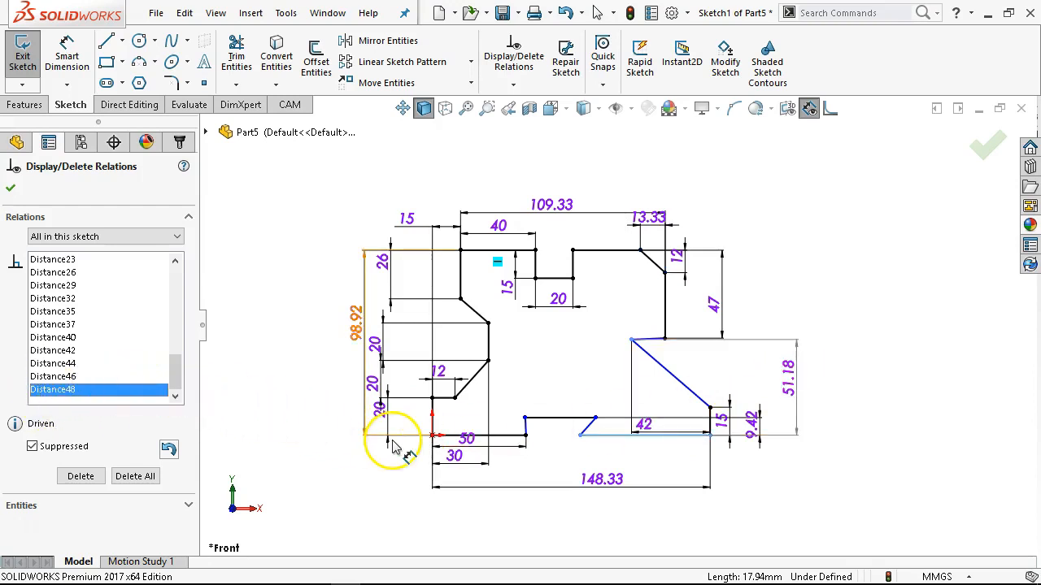
pyautogui.click(32, 447)
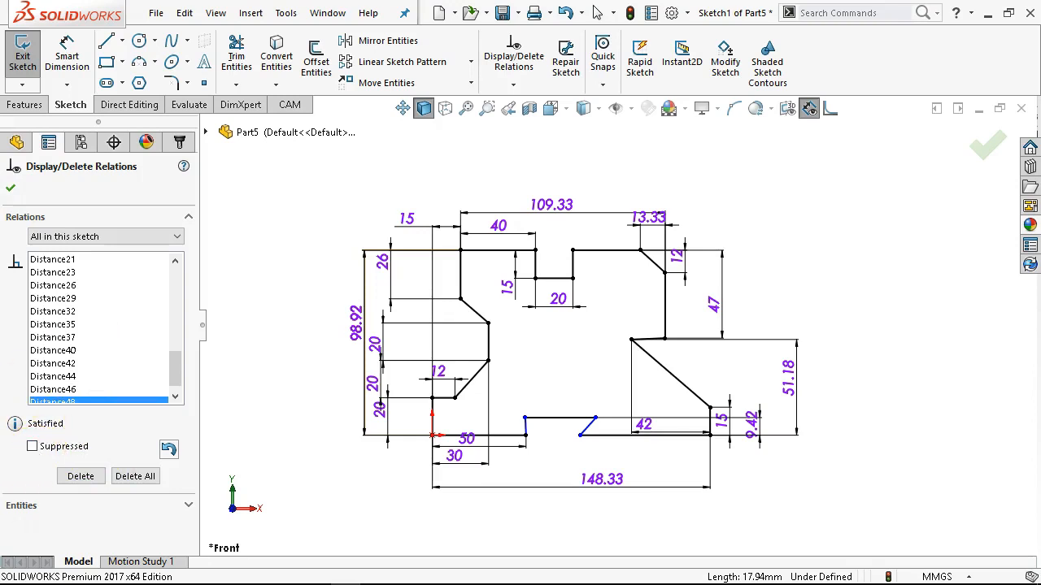
pyautogui.click(11, 188)
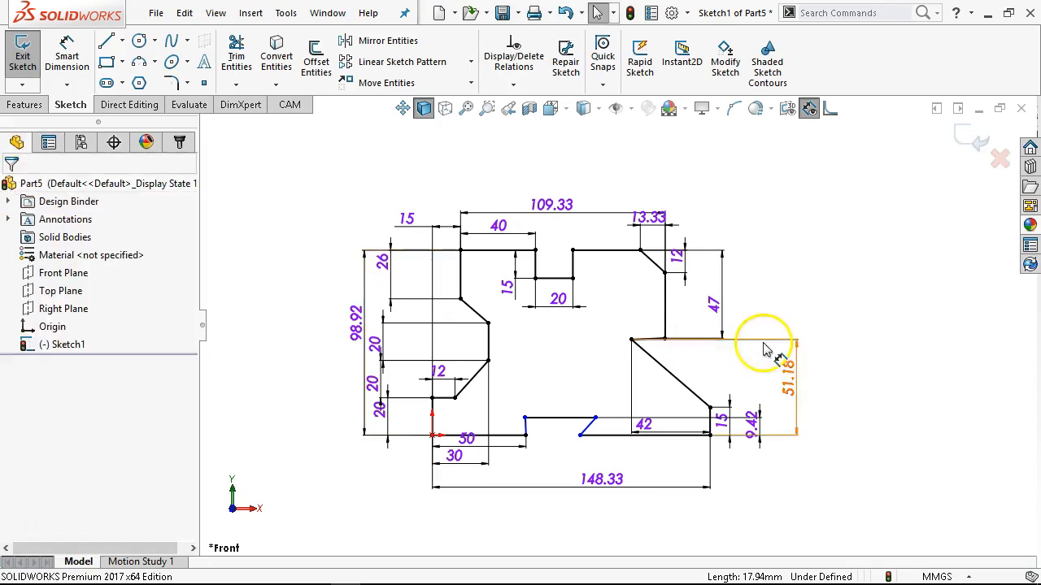
# Set the vertical dimension from the right-side recess vertex to the bottom line as driven.
pyautogui.rightClick(799, 394)
pyautogui.click(92, 217)
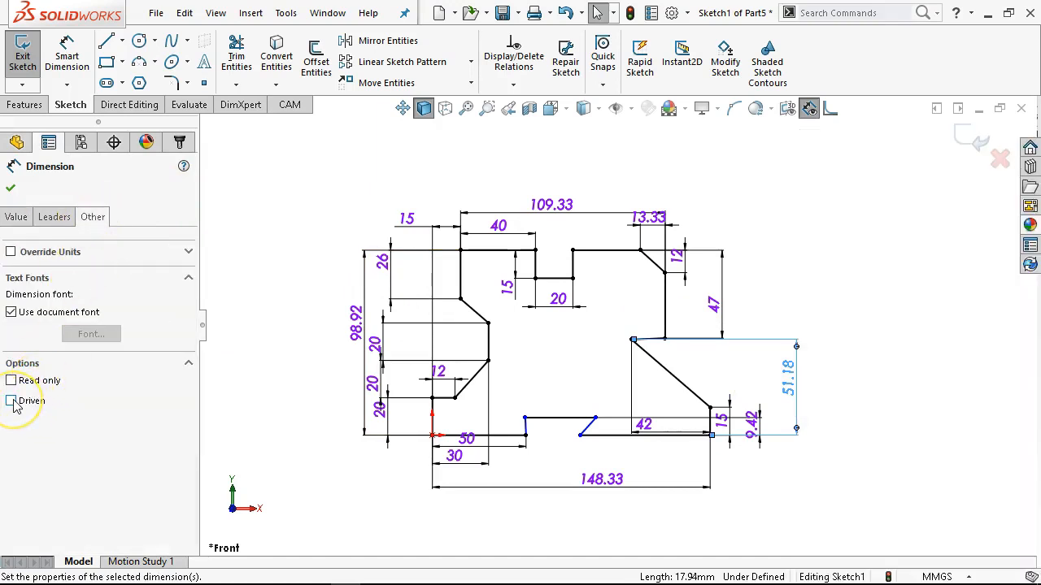
pyautogui.click(781, 299)
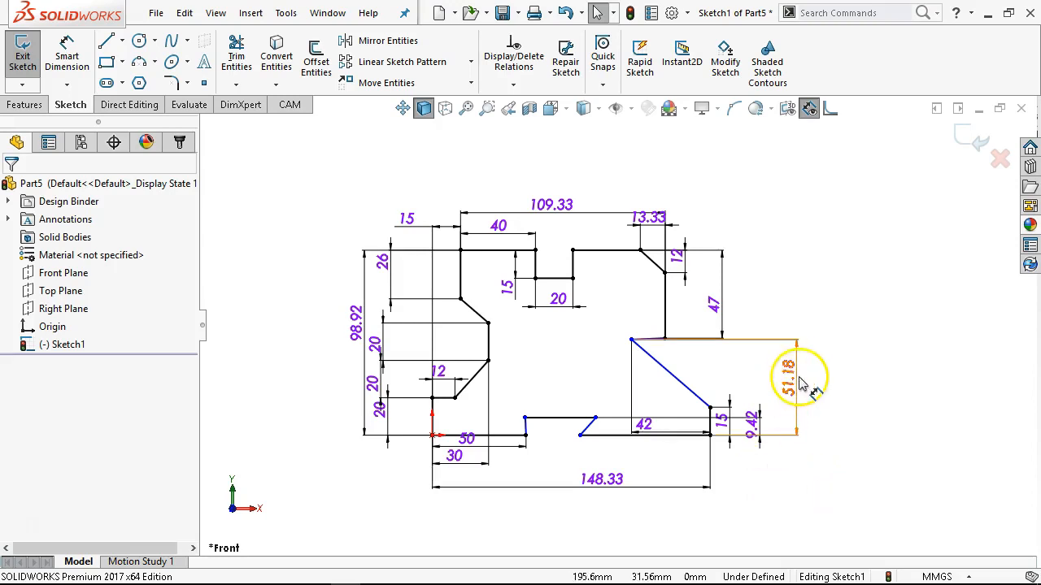
# Turn off the Driven option of the recess vertex's vertical dimension and accept its properties.
pyautogui.click(784, 337)
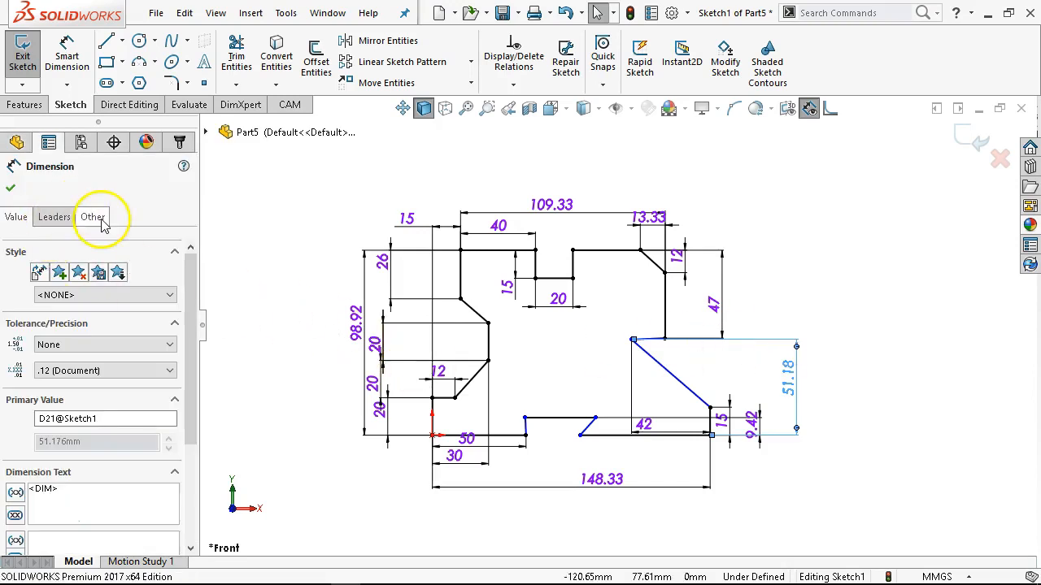
pyautogui.click(92, 217)
pyautogui.click(26, 402)
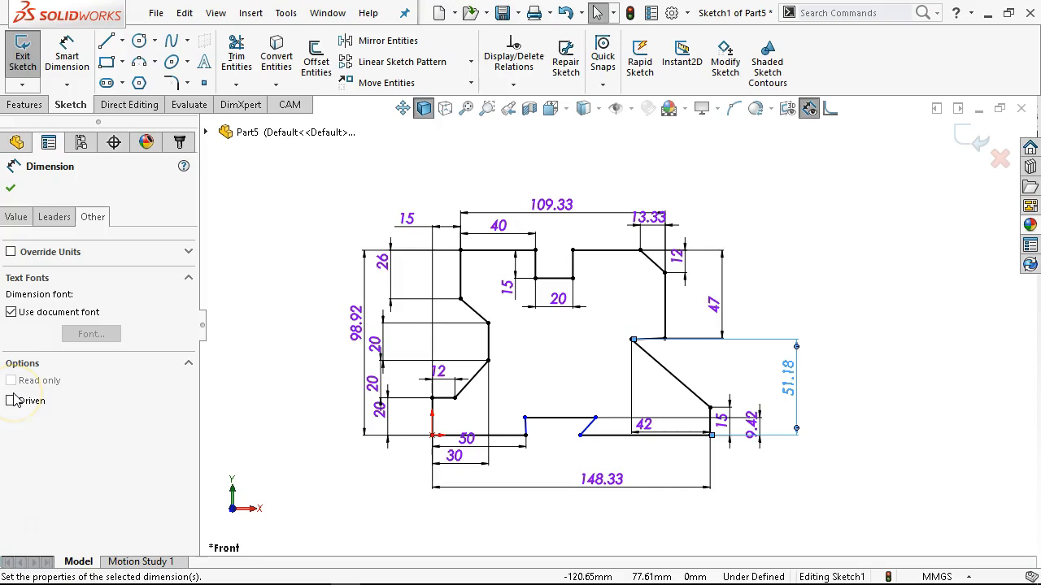
pyautogui.click(11, 191)
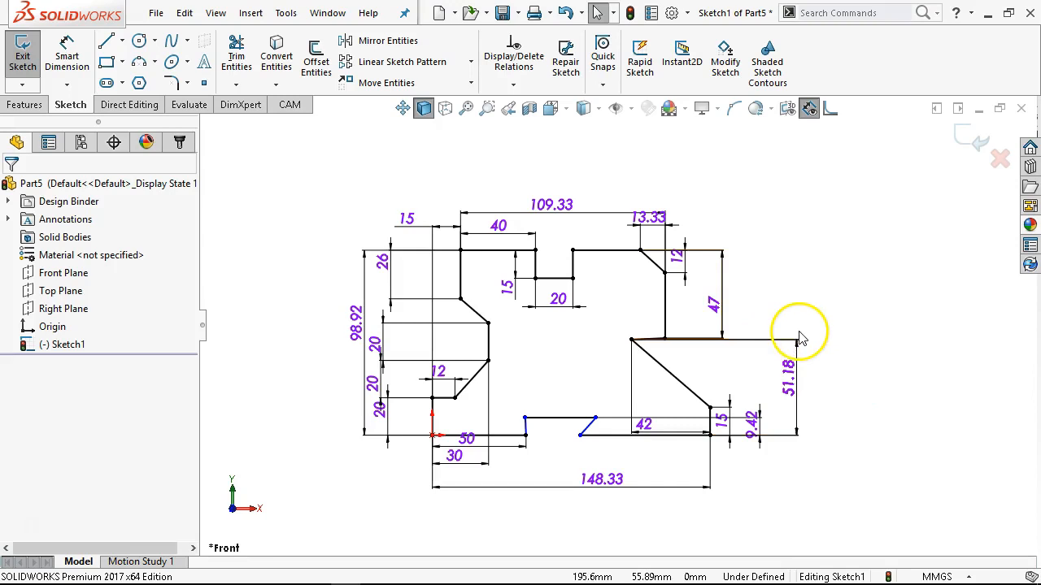
# Set the vertical dimension from the right-side recess vertex to the bottom line to 30 mm.
pyautogui.click(786, 414)
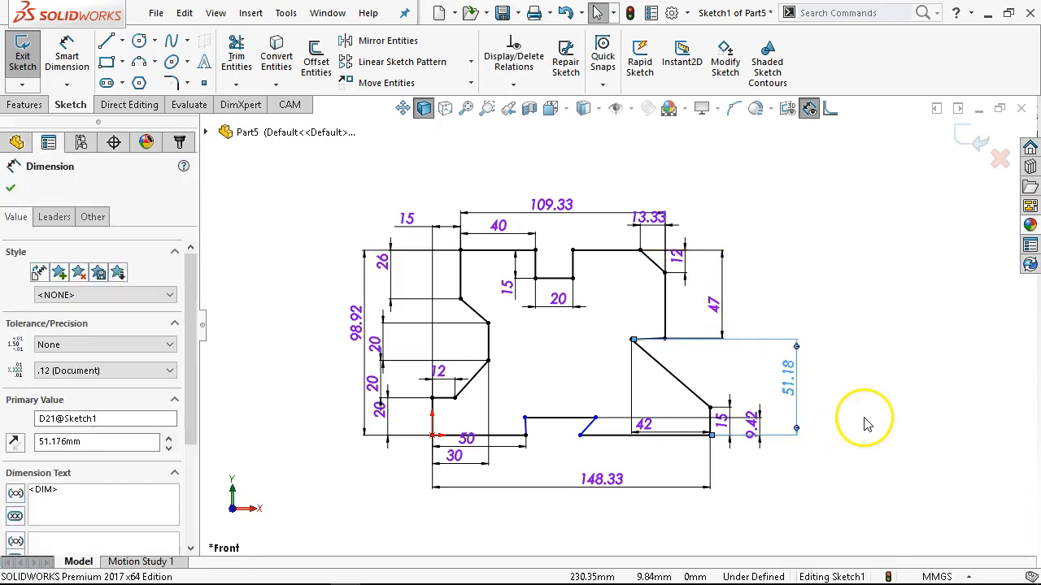
pyautogui.doubleClick(787, 375)
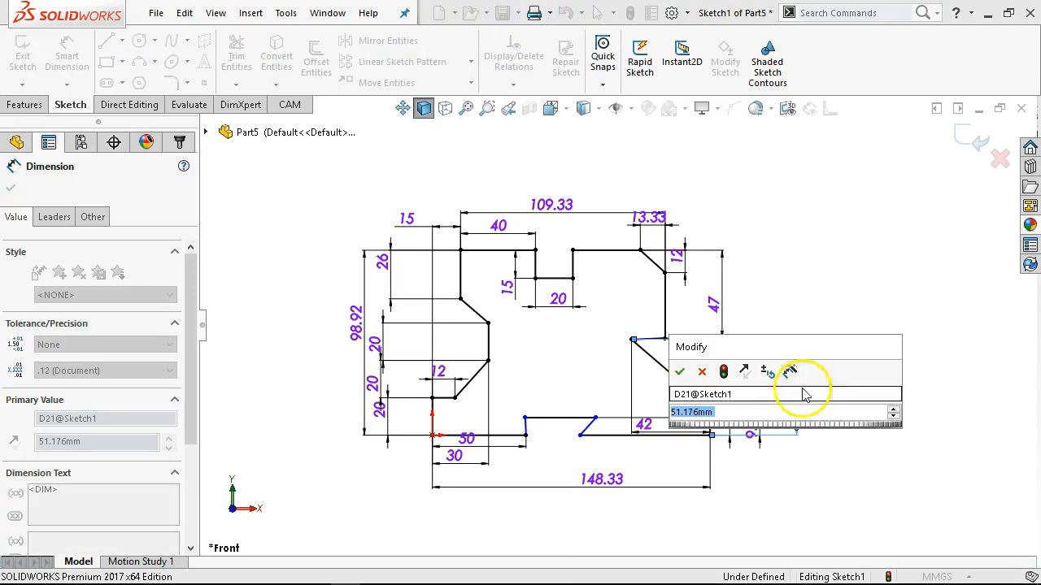
pyautogui.write('3')
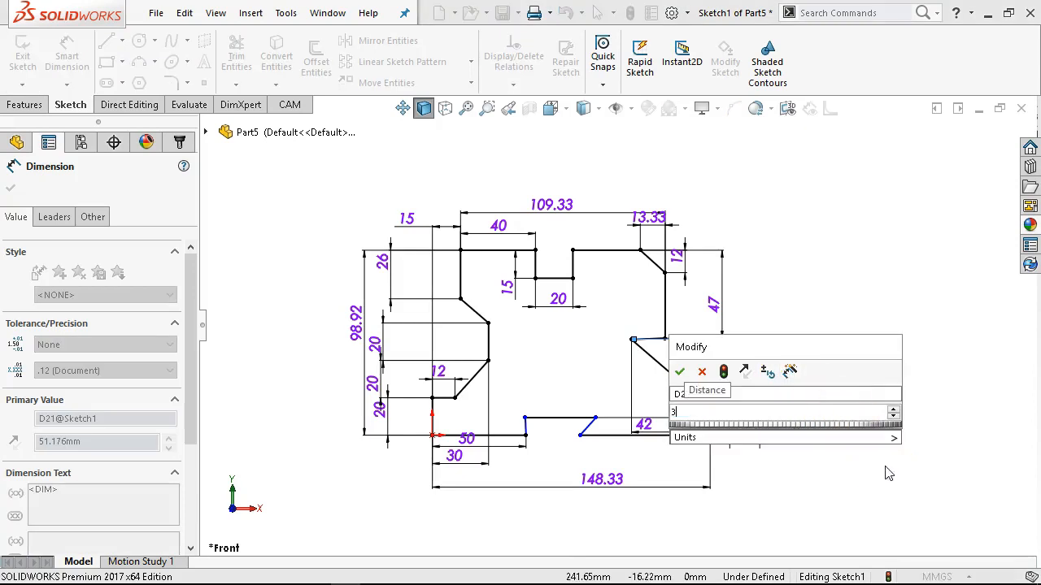
pyautogui.write('0')
pyautogui.press('Return')
pyautogui.click(894, 307)
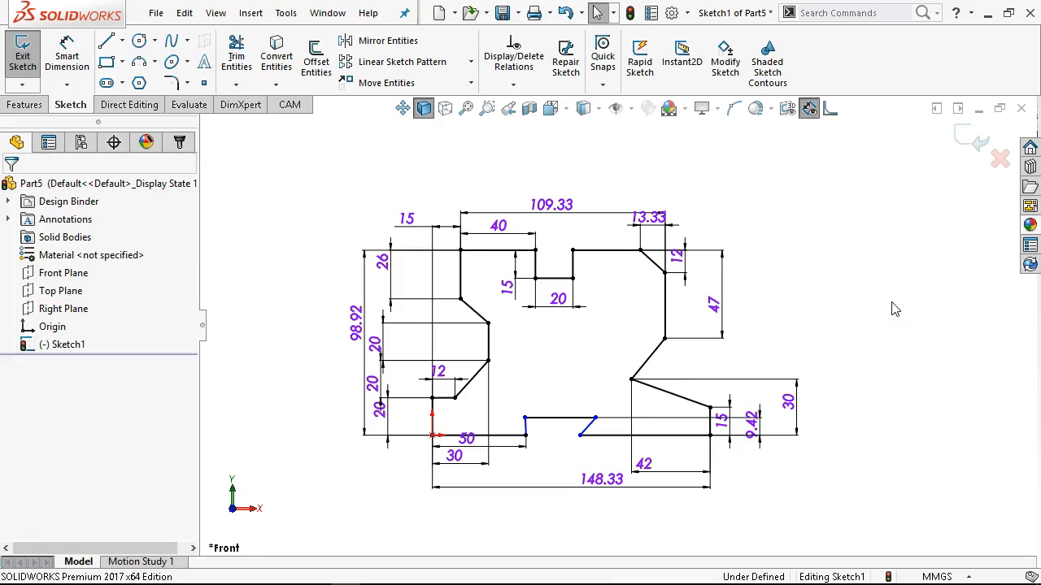
pyautogui.click(896, 360)
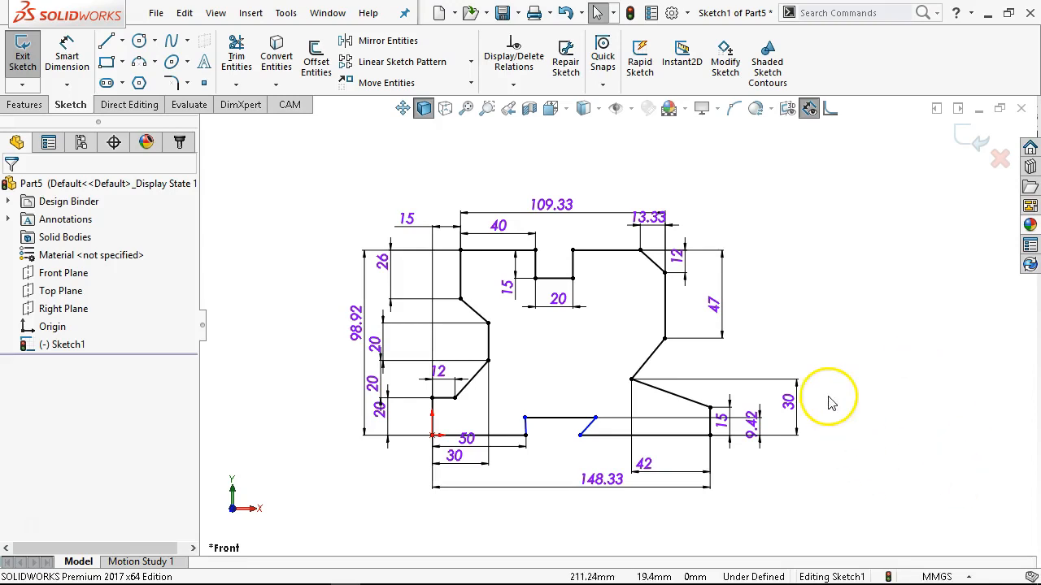
# Dimension the horizontal offset of the bottom notch's right slanted line as 6 mm.
pyautogui.scroll(-5, 522, 470)
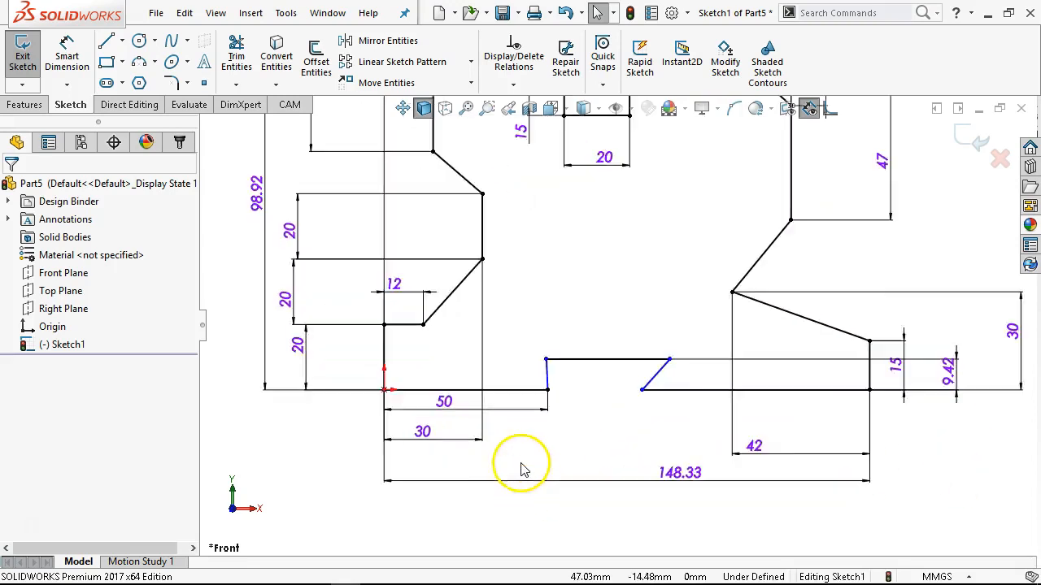
pyautogui.click(558, 369)
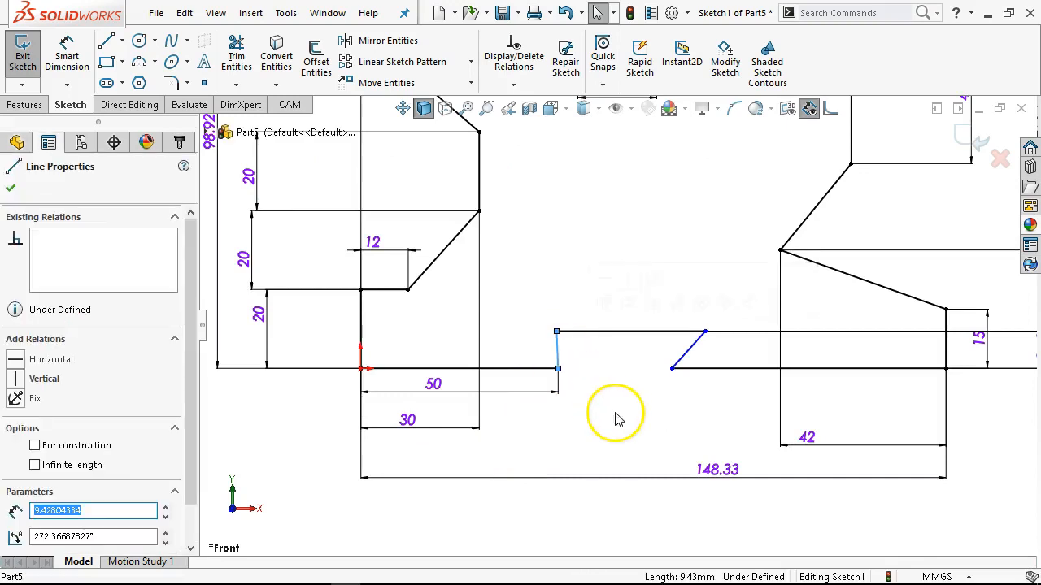
pyautogui.click(687, 348)
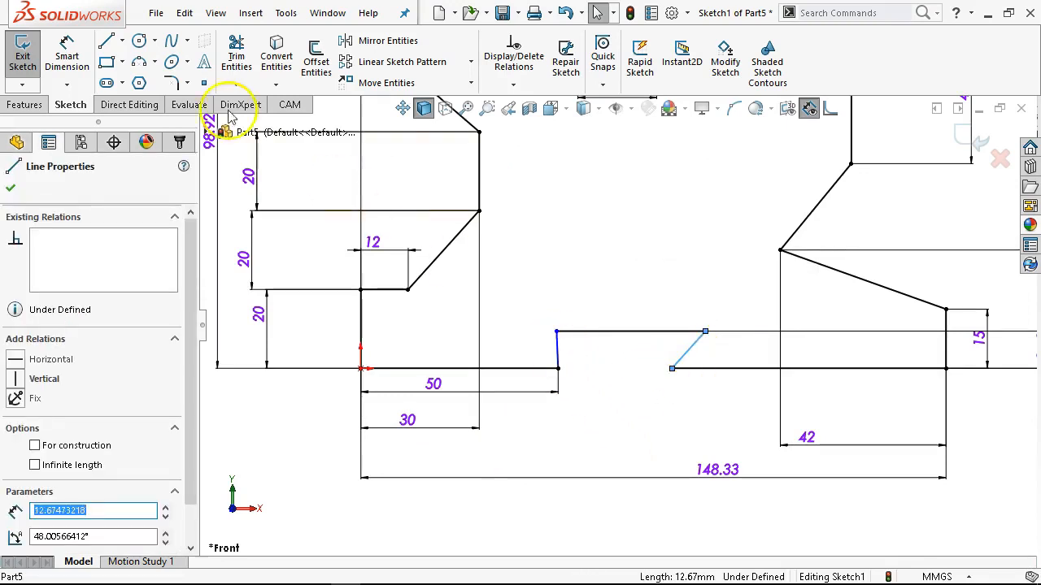
pyautogui.click(70, 49)
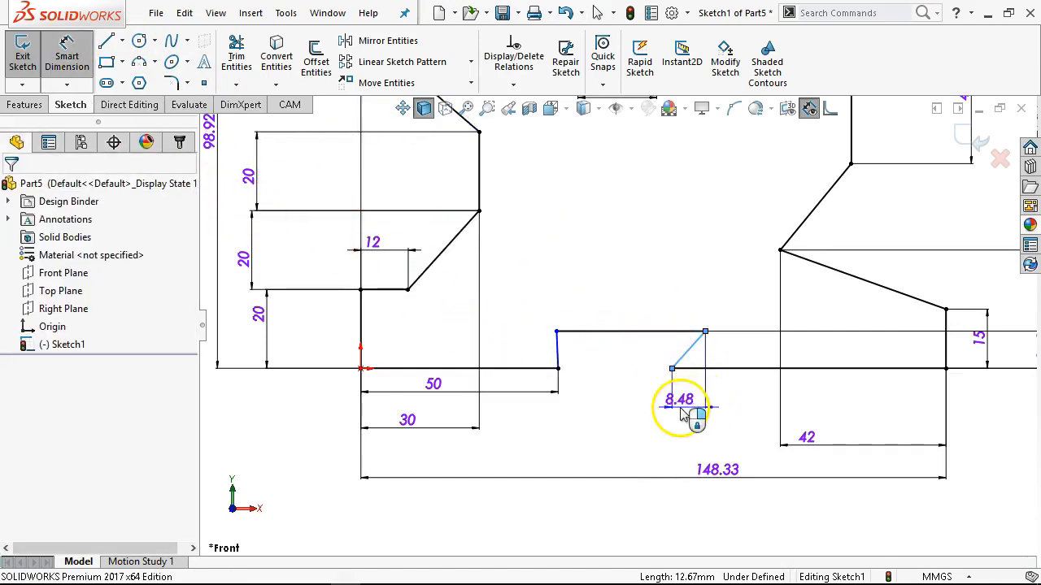
pyautogui.click(682, 413)
pyautogui.write('6')
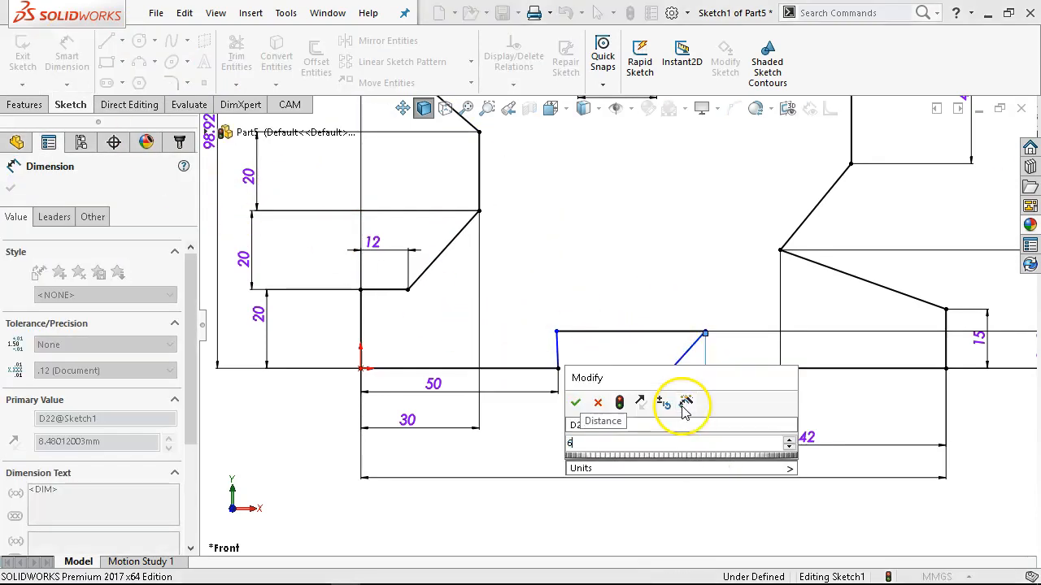
pyautogui.press('Return')
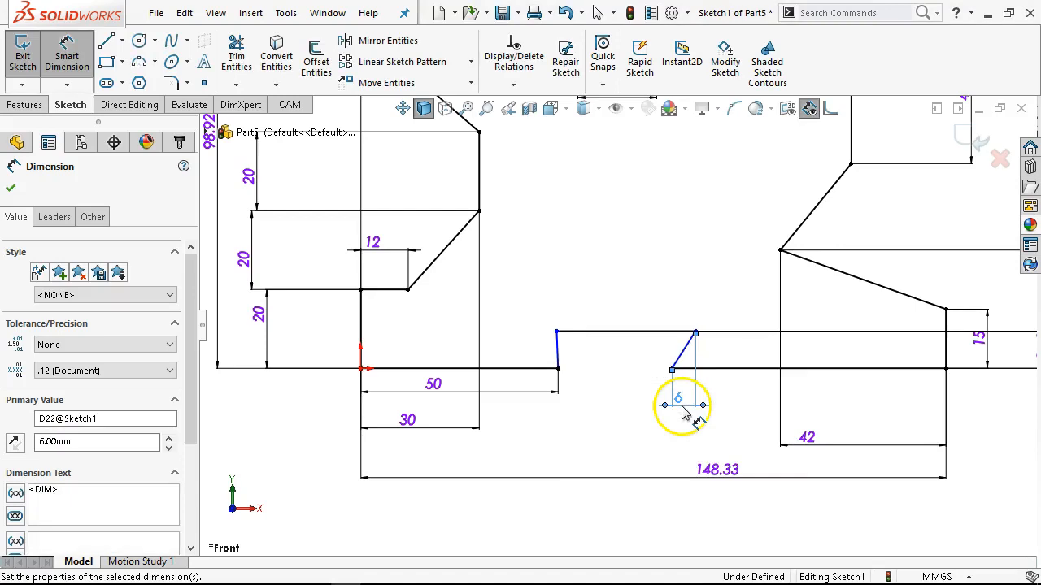
# Dimension the horizontal offset between the endpoints of the bottom notch's left side line as 6 mm and end dimensioning.
pyautogui.click(555, 366)
pyautogui.scroll(5, 552, 376)
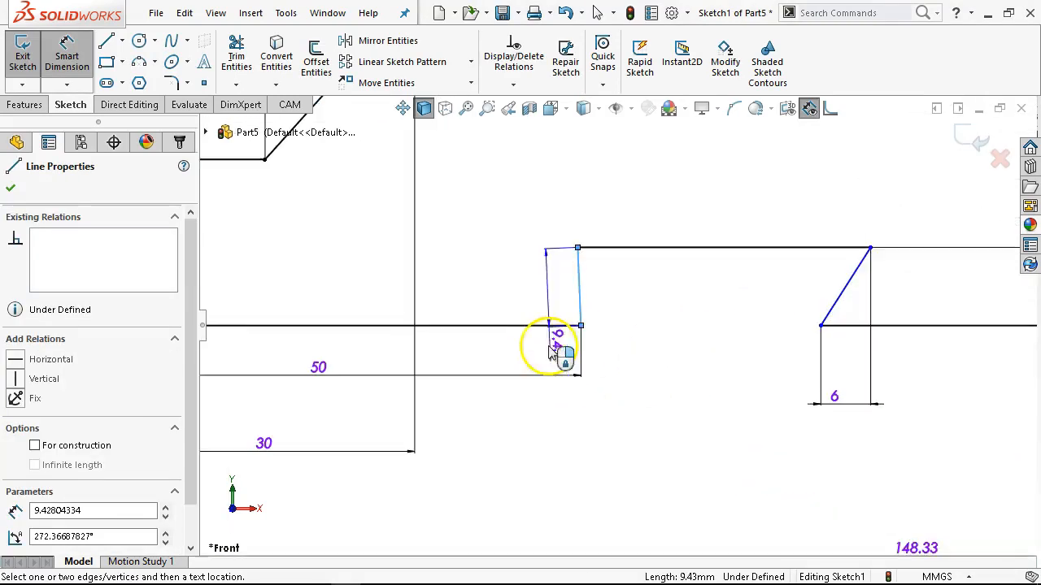
pyautogui.scroll(4, 610, 321)
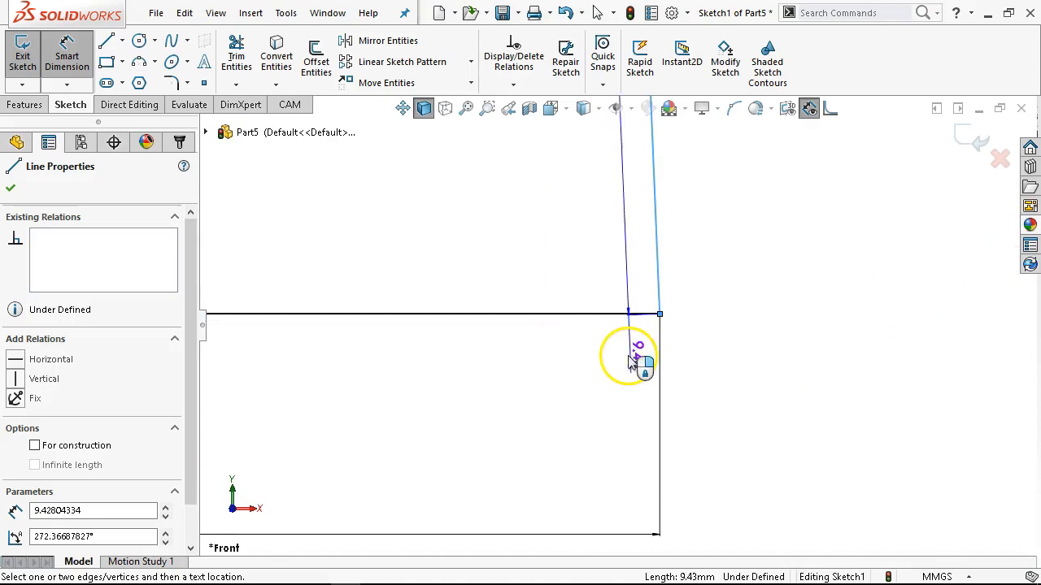
pyautogui.scroll(2, 650, 338)
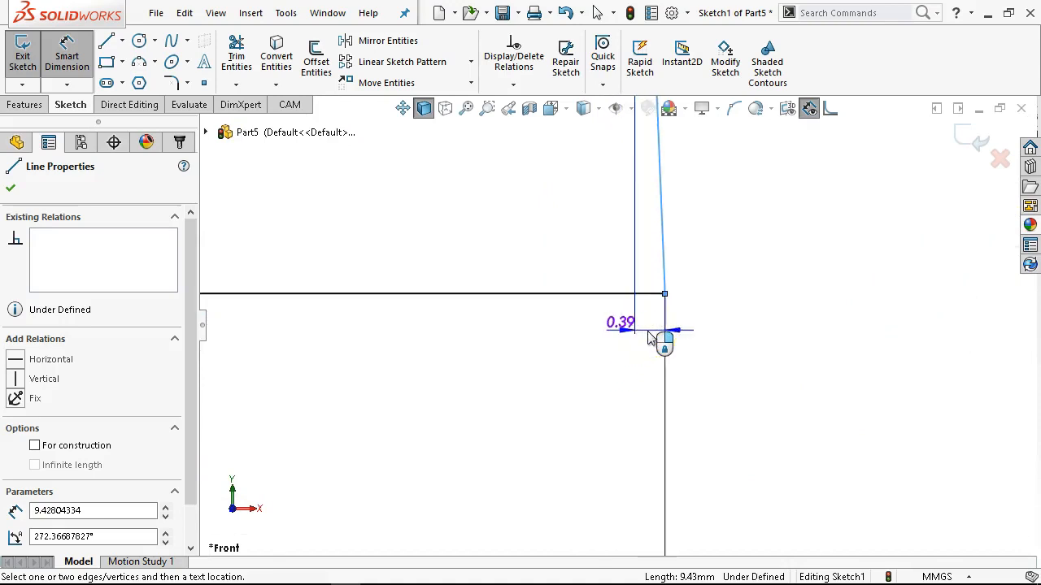
pyautogui.click(647, 334)
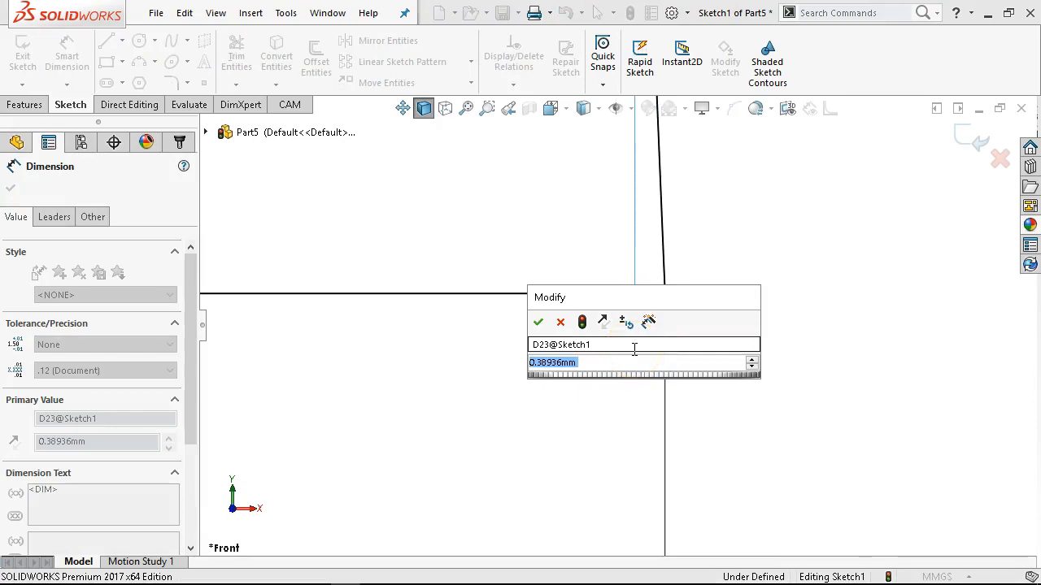
pyautogui.write('6')
pyautogui.press('Return')
pyautogui.scroll(-5, 778, 399)
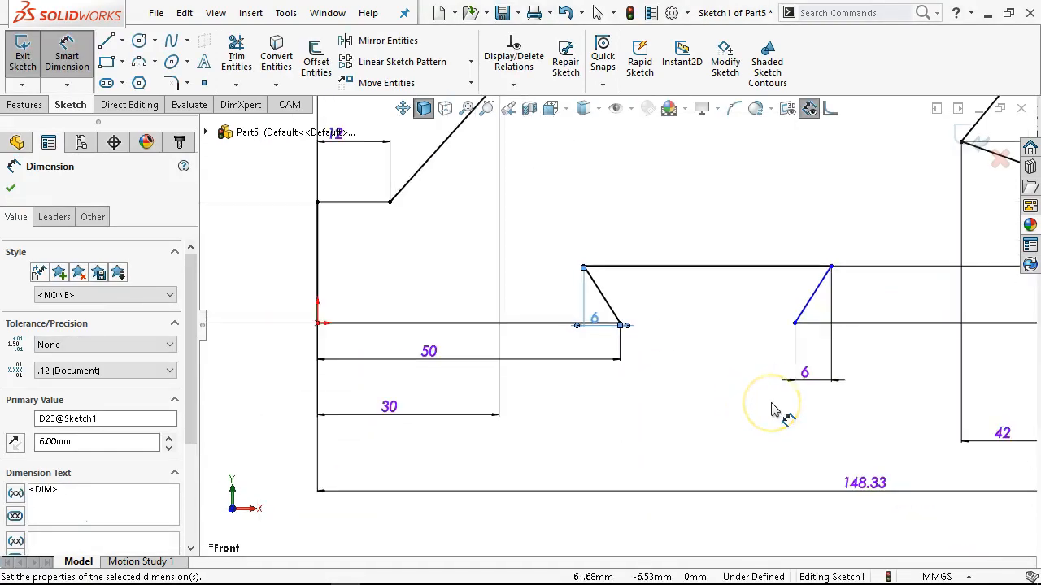
pyautogui.rightClick(775, 410)
pyautogui.click(802, 454)
pyautogui.scroll(-3, 845, 422)
pyautogui.scroll(-6, 827, 309)
pyautogui.scroll(1, 693, 510)
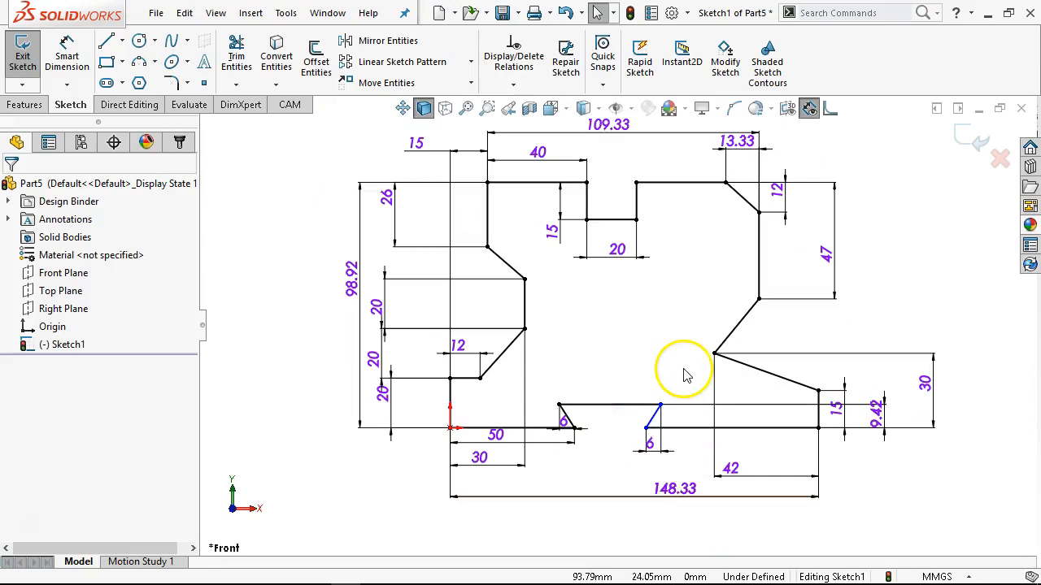
# Sketch a circle about 32 mm in diameter inside the outline, above the bottom notch.
pyautogui.click(139, 41)
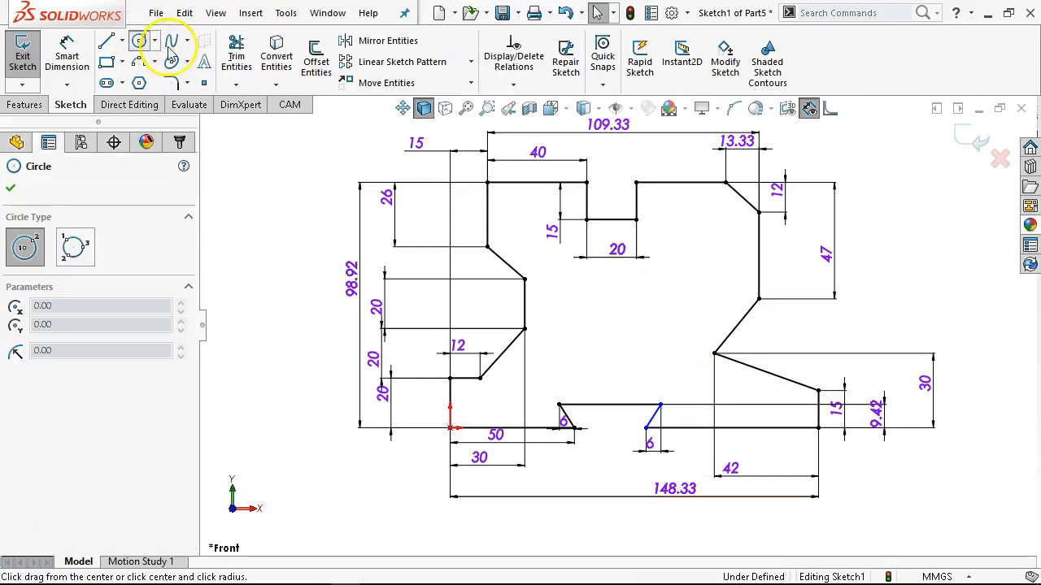
pyautogui.click(613, 321)
pyautogui.click(643, 348)
# Dimension the circle's diameter as 36 mm.
pyautogui.rightClick(648, 348)
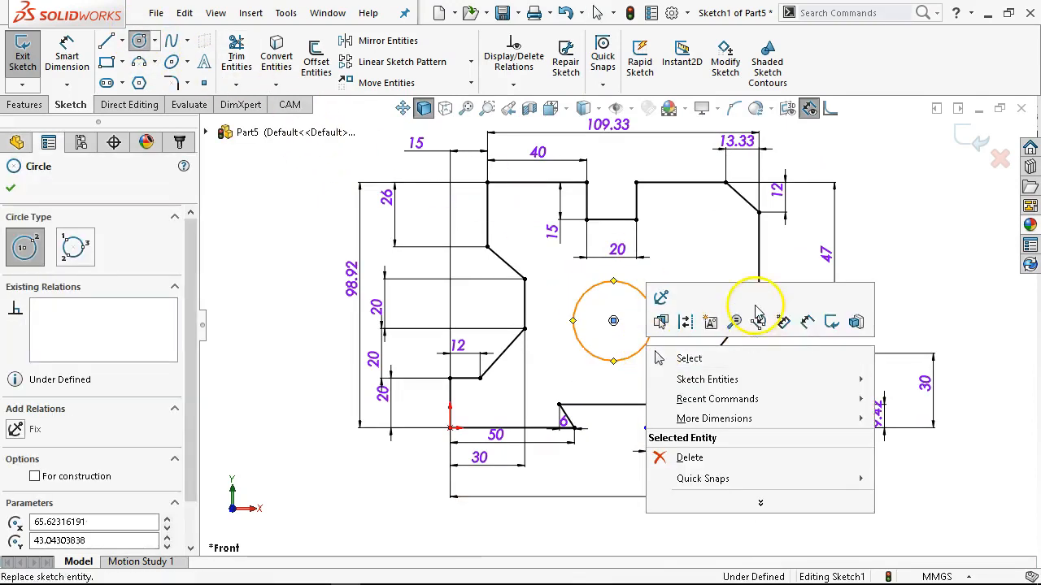
pyautogui.click(758, 320)
pyautogui.click(652, 327)
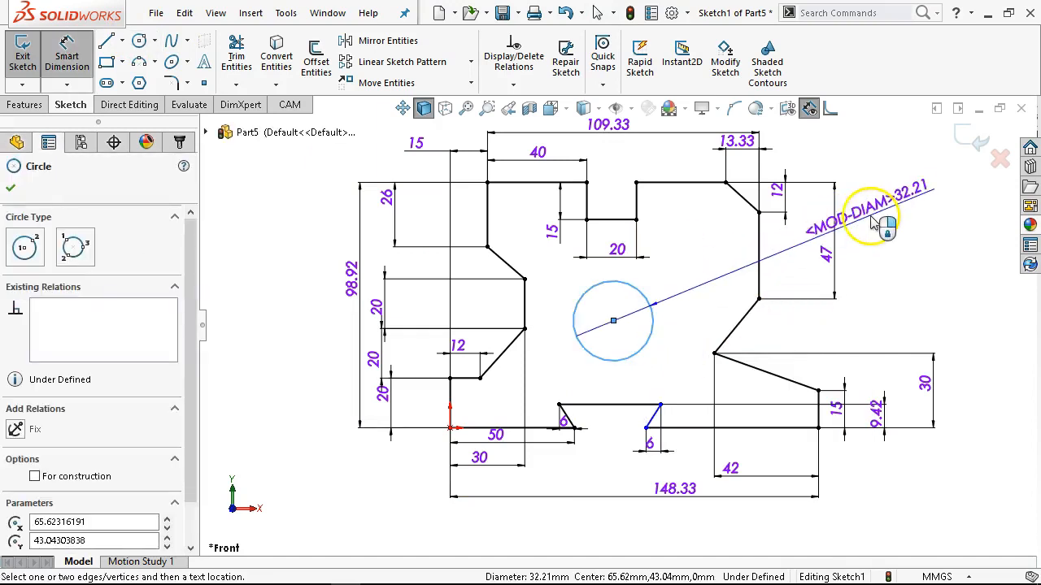
pyautogui.click(876, 222)
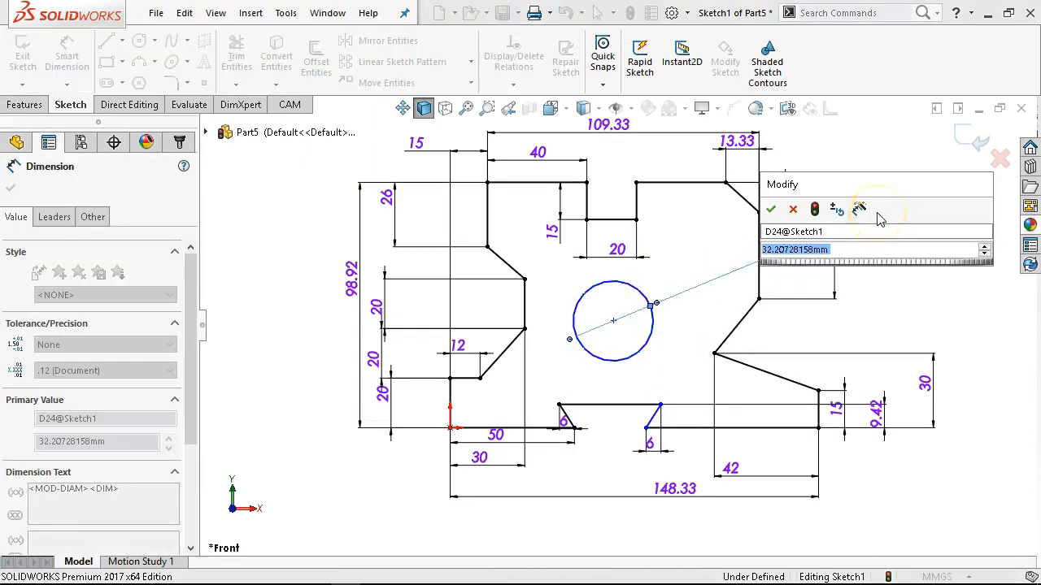
pyautogui.write('36')
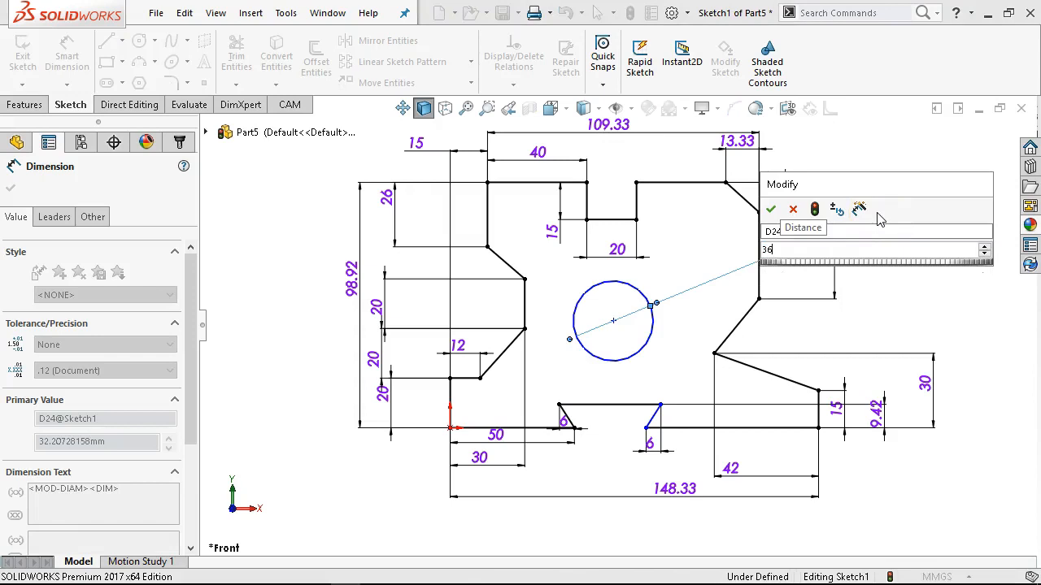
pyautogui.press('Return')
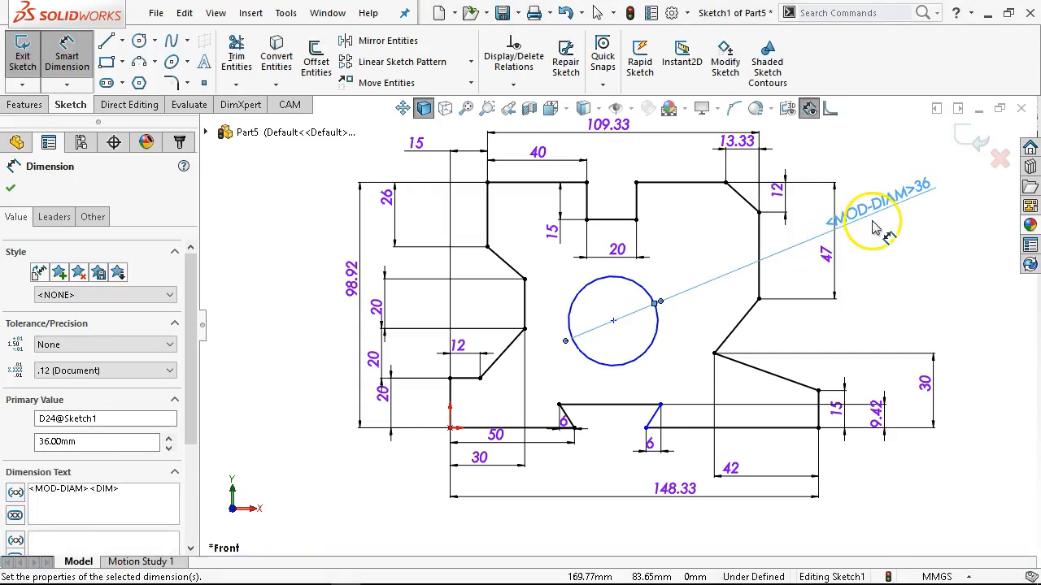
# Dimension the circle's horizontal distance from the upper-left vertical line as 50 mm.
pyautogui.click(486, 228)
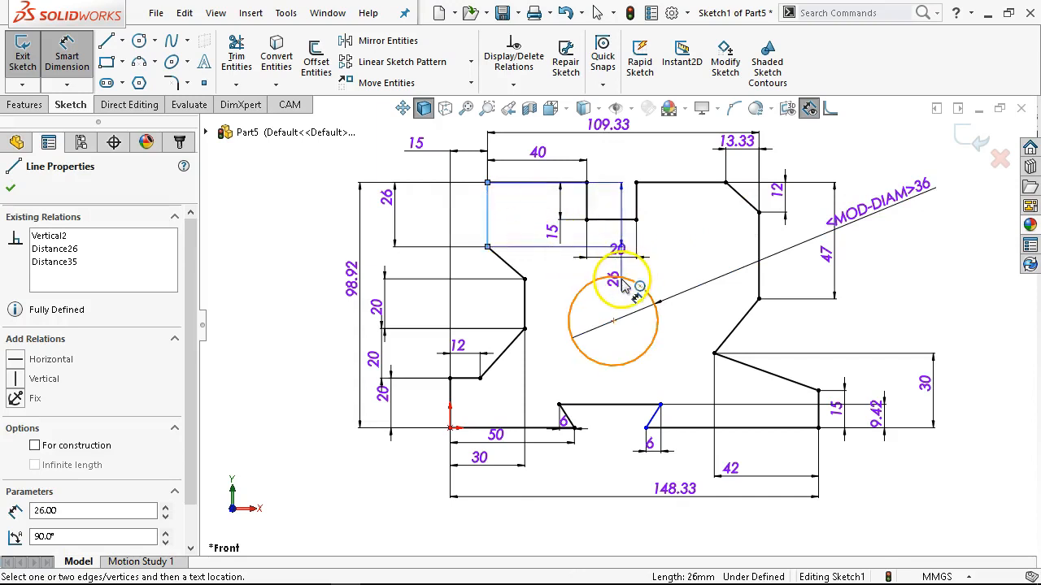
pyautogui.click(625, 283)
pyautogui.click(598, 302)
pyautogui.write('5')
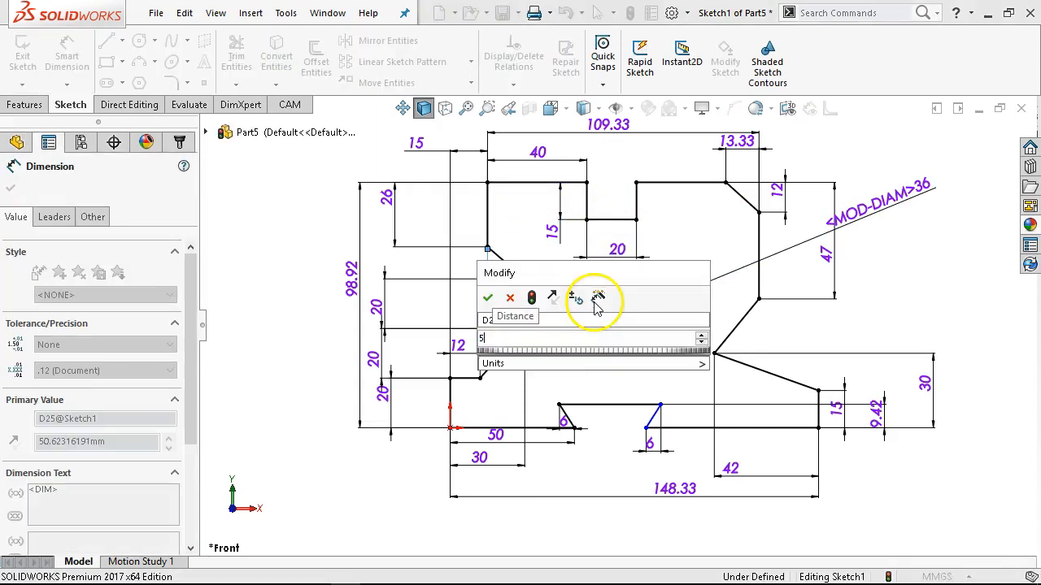
pyautogui.write('0')
pyautogui.press('Return')
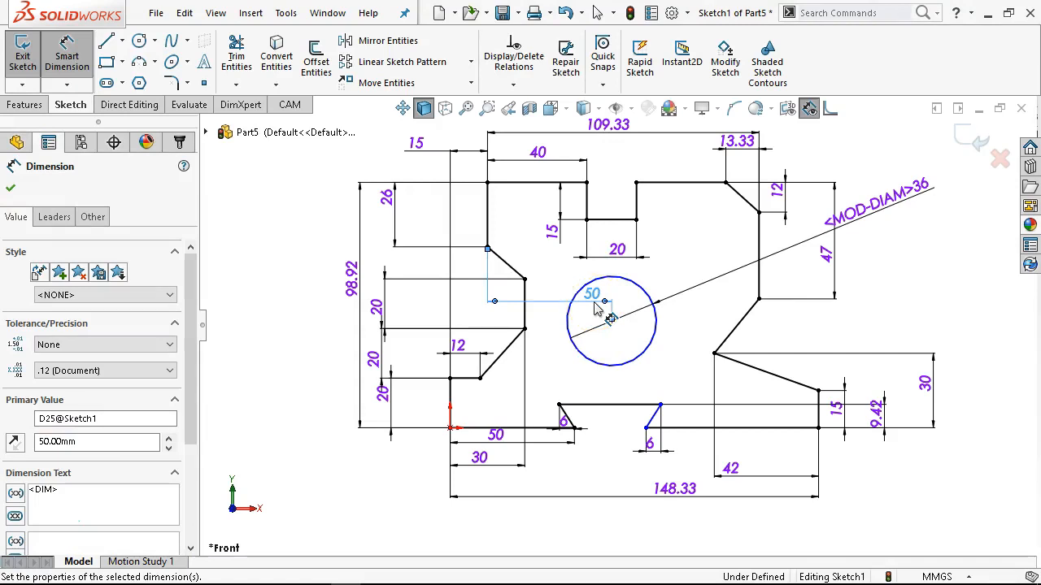
# Dimension the circle centre's height above the bottom line as 49.5 mm and end dimensioning.
pyautogui.click(522, 434)
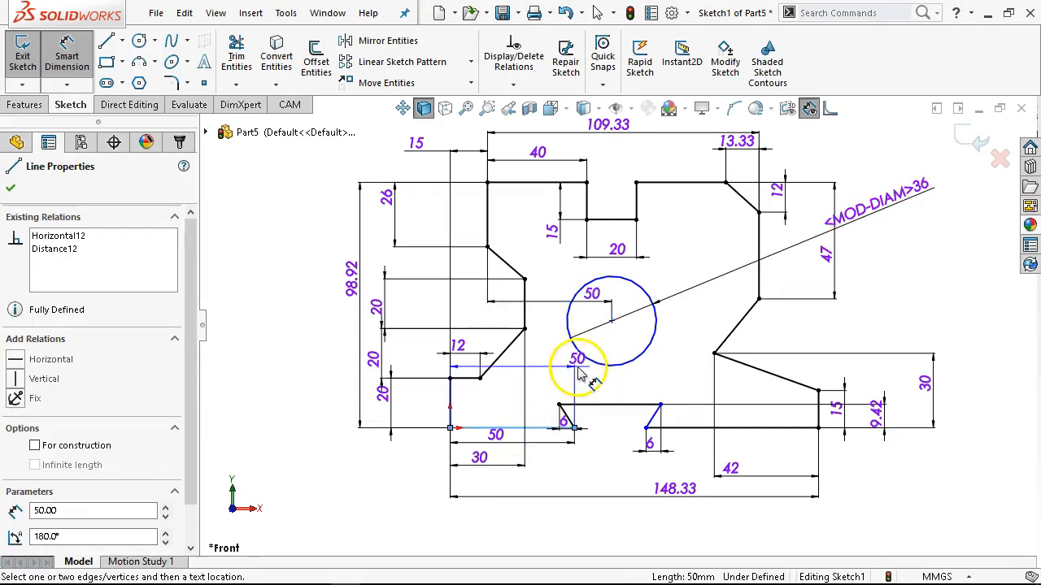
pyautogui.click(572, 348)
pyautogui.click(549, 346)
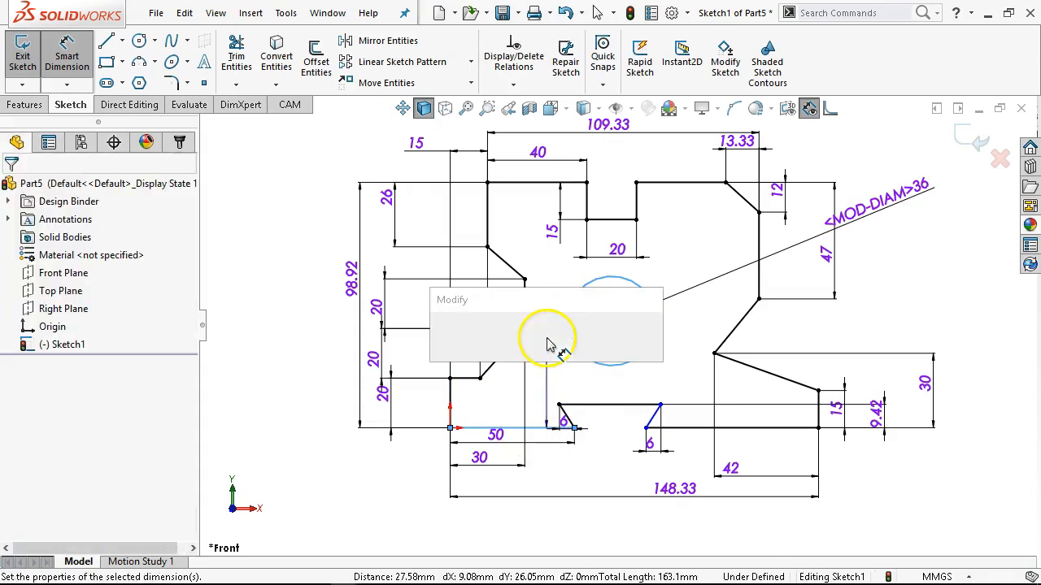
pyautogui.write('40.')
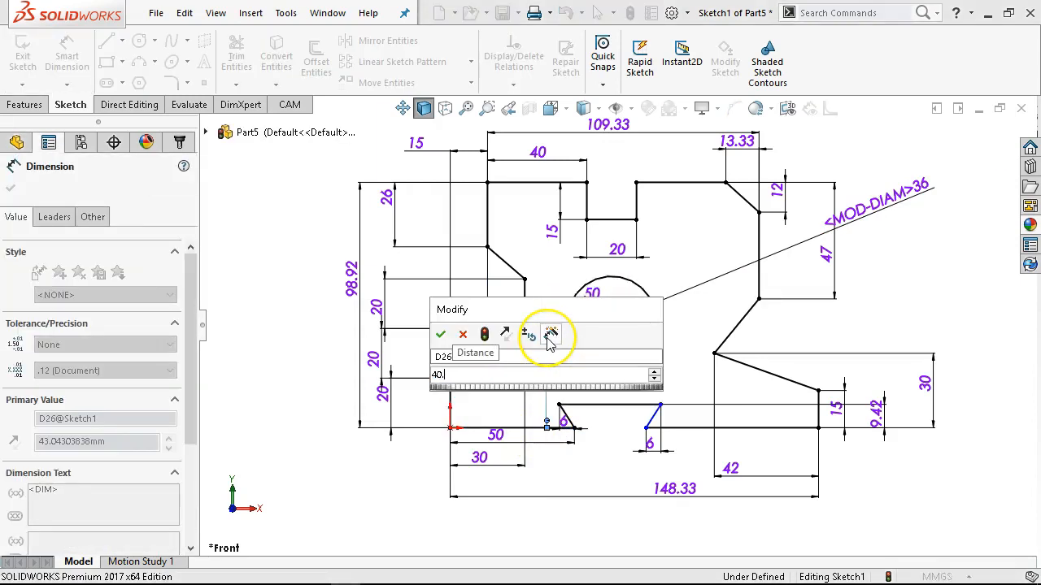
pyautogui.press('BackSpace')
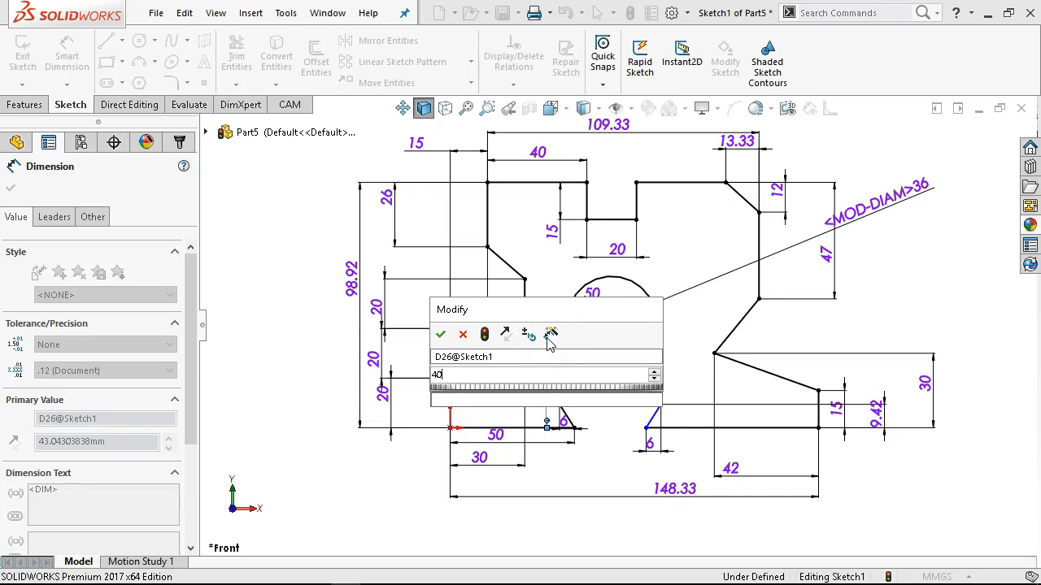
pyautogui.write('.')
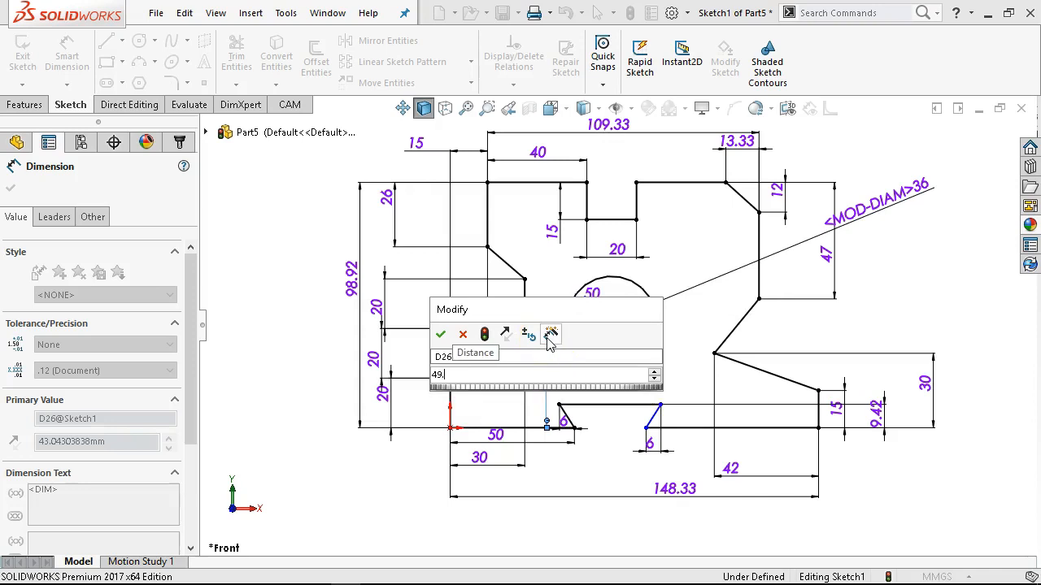
pyautogui.write('5')
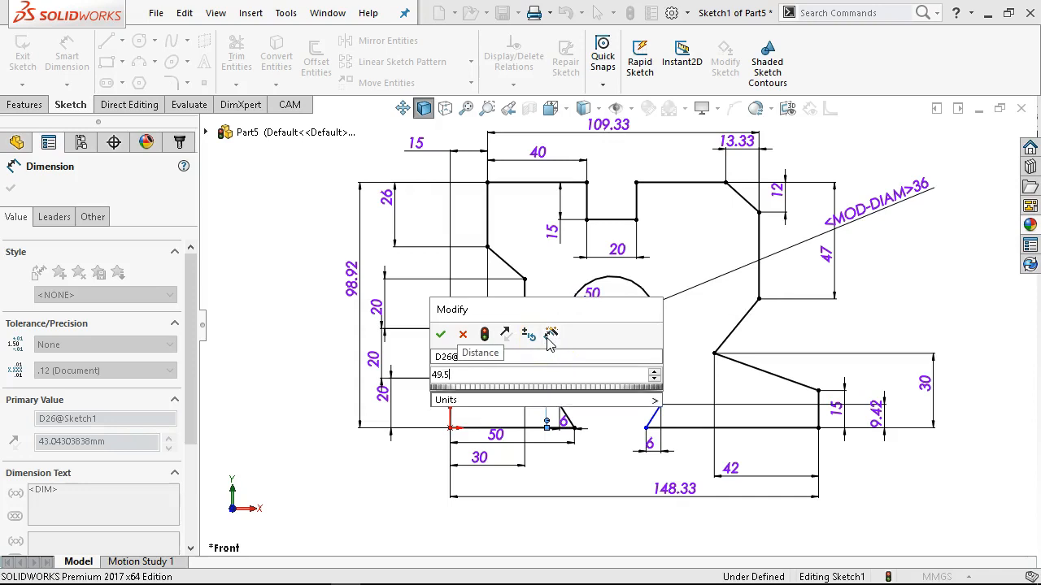
pyautogui.press('Return')
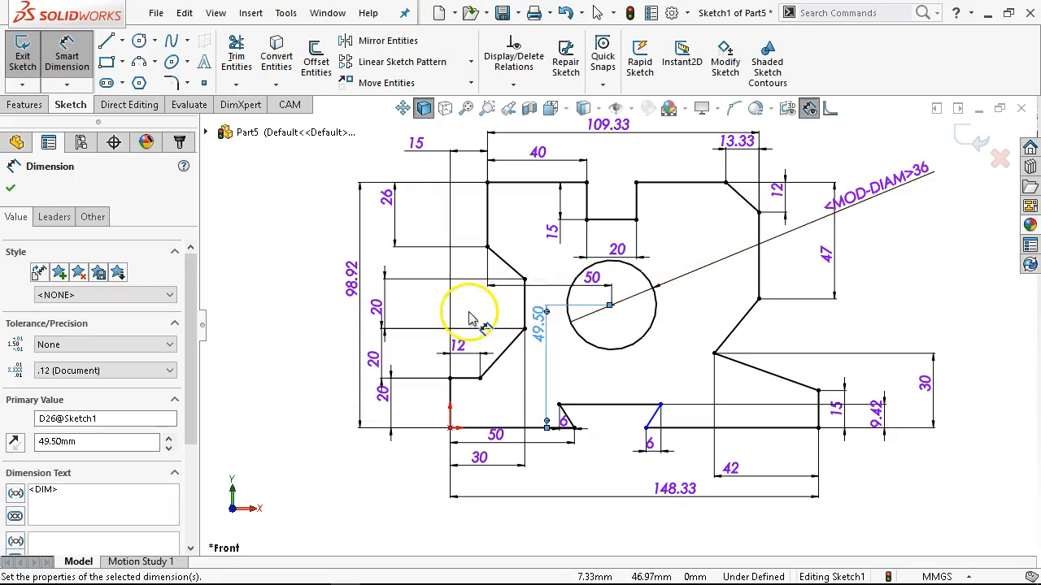
pyautogui.rightClick(691, 319)
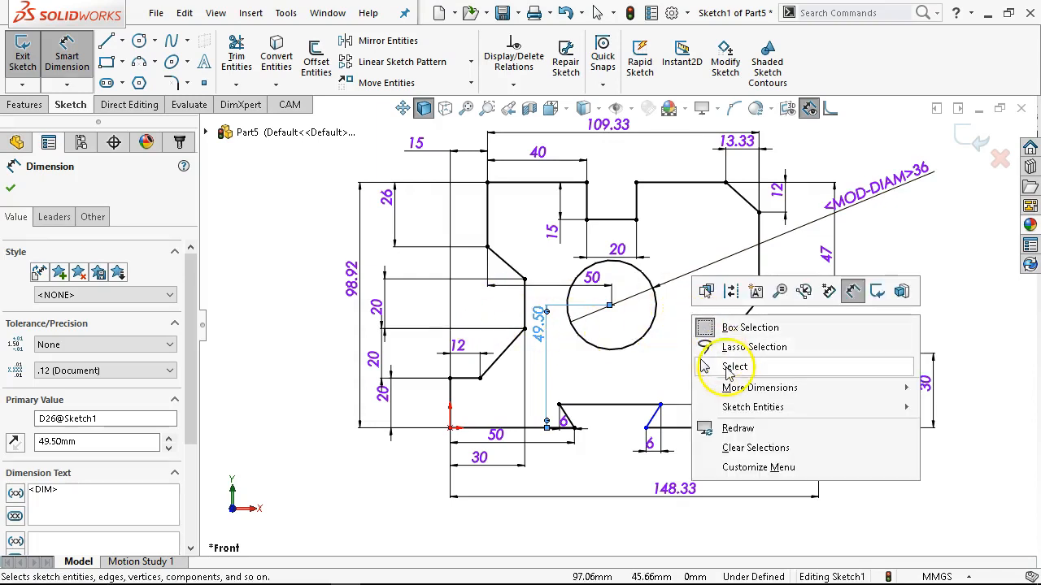
pyautogui.click(732, 366)
pyautogui.scroll(-4, 627, 430)
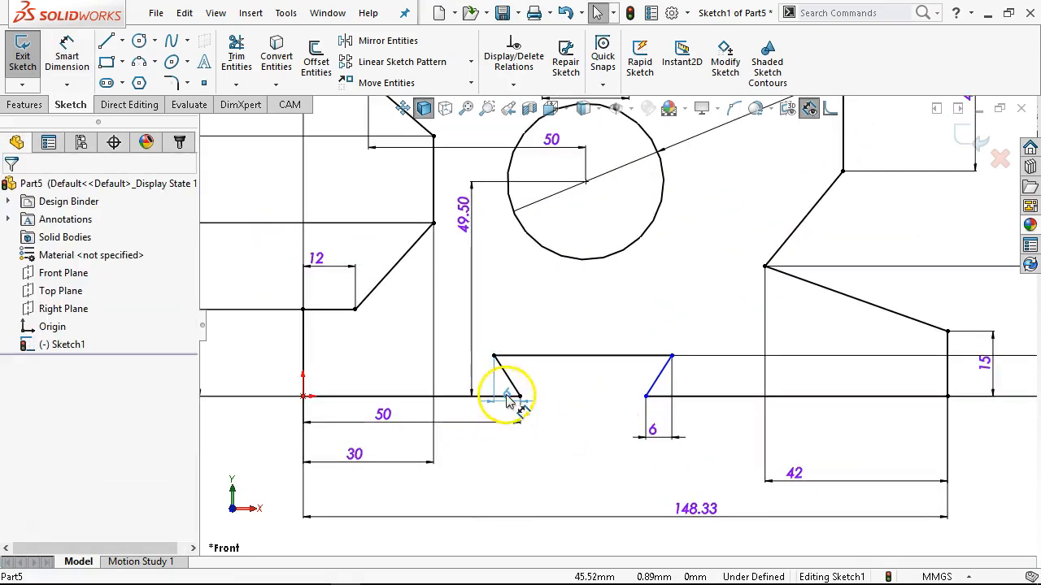
# Place the 6 mm dimension of the notch's left slanted side below the bottom line and deselect it.
pyautogui.click(515, 443)
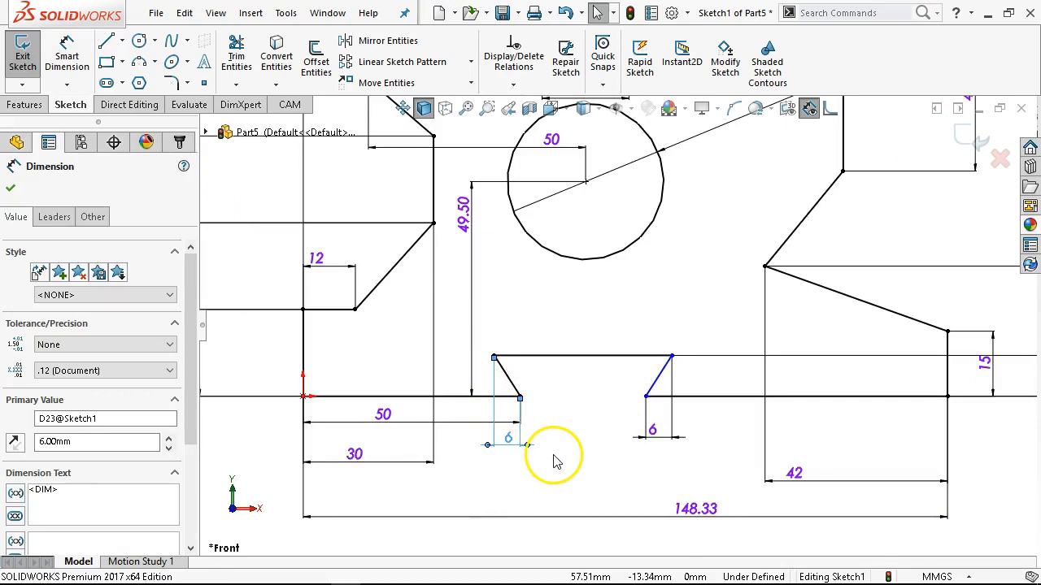
pyautogui.scroll(3, 688, 209)
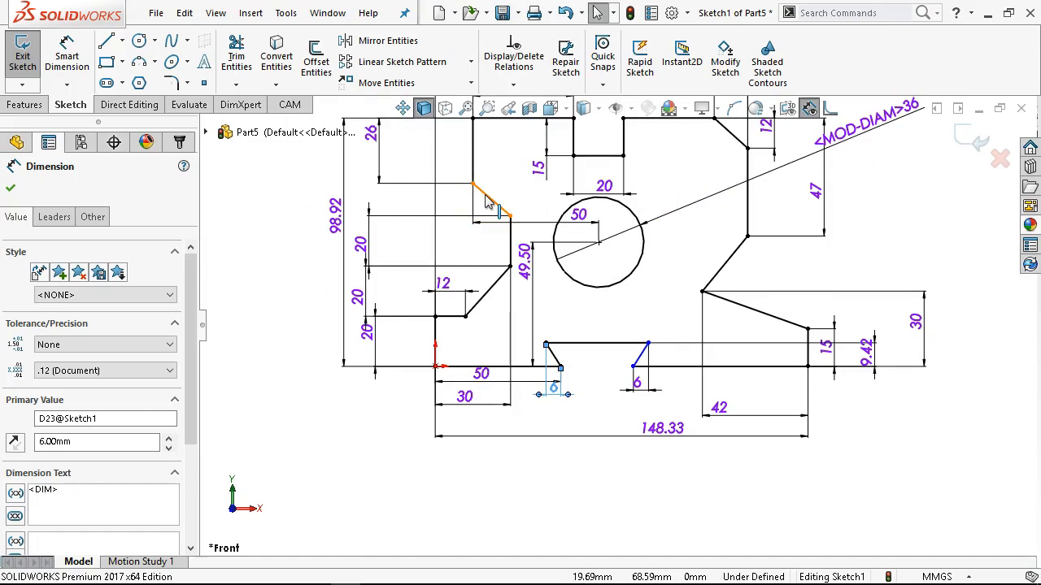
pyautogui.scroll(3, 657, 186)
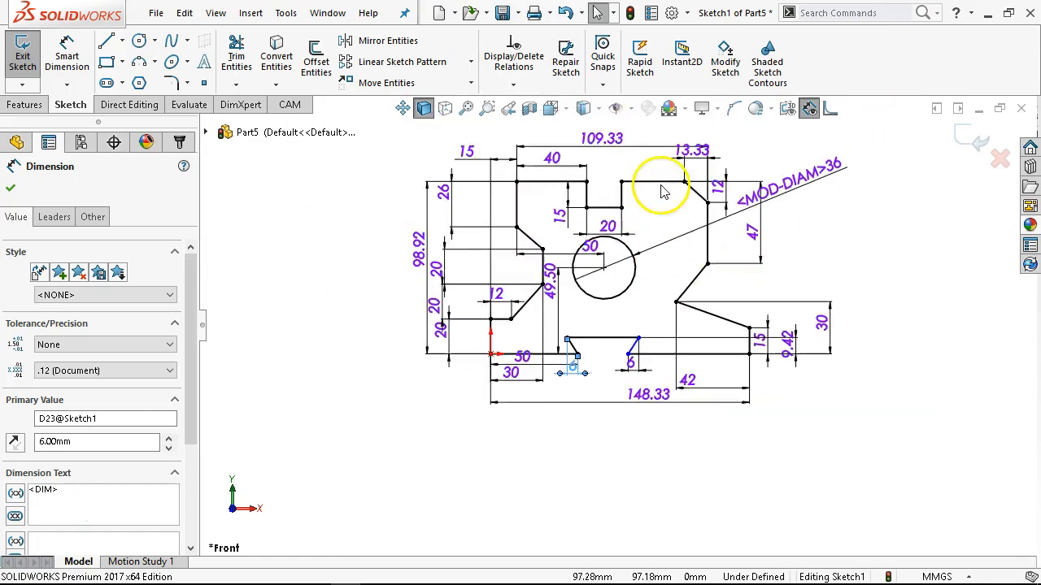
pyautogui.scroll(-1, 754, 337)
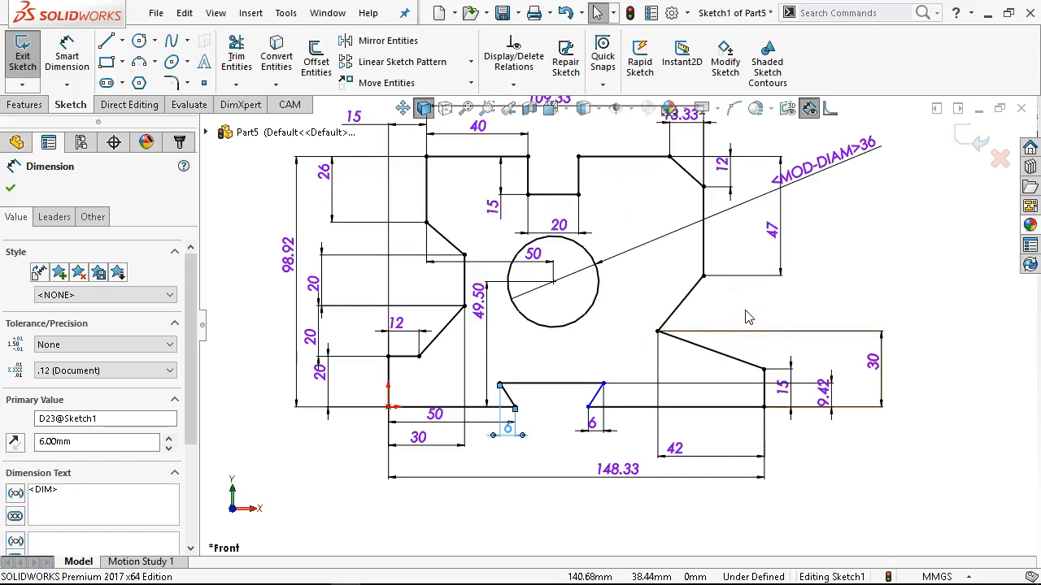
pyautogui.click(704, 345)
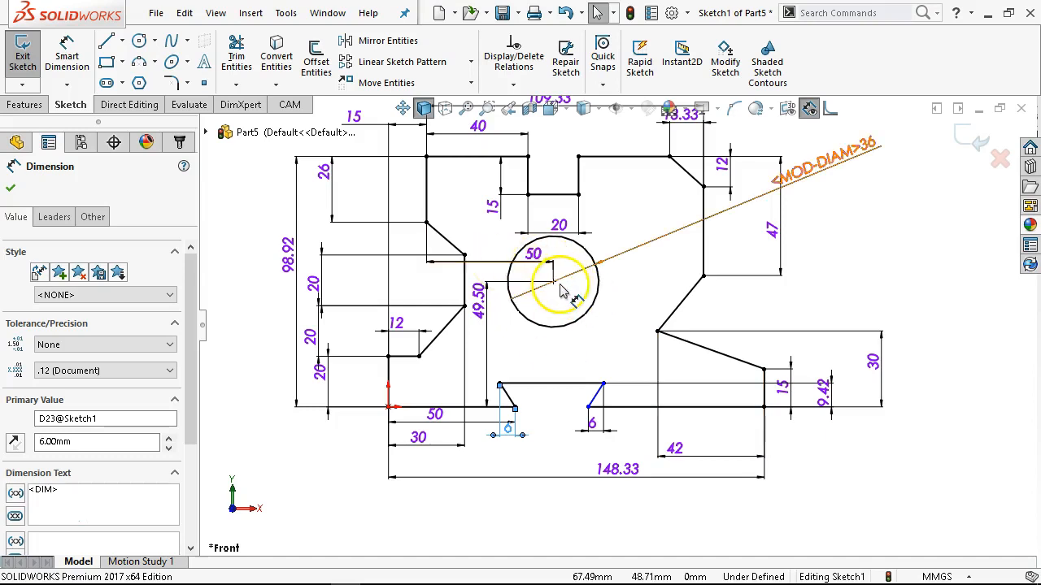
# Pull the notch's loose upper-right corner outward, then examine the notch dimensions on the P1-12 drawing in Adobe Acrobat.
pyautogui.moveTo(591, 409)
pyautogui.mouseDown()
pyautogui.moveTo(662, 415)
pyautogui.moveTo(662, 404)
pyautogui.moveTo(630, 404)
pyautogui.moveTo(620, 363)
pyautogui.moveTo(611, 405)
pyautogui.moveTo(645, 386)
pyautogui.moveTo(509, 396)
pyautogui.moveTo(657, 376)
pyautogui.moveTo(618, 382)
pyautogui.mouseUp()
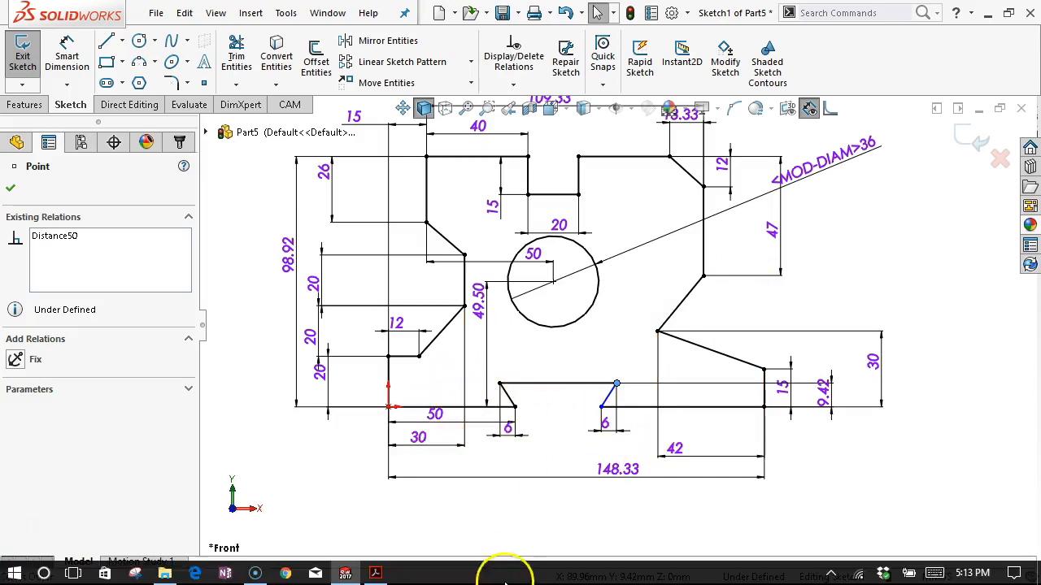
pyautogui.click(375, 573)
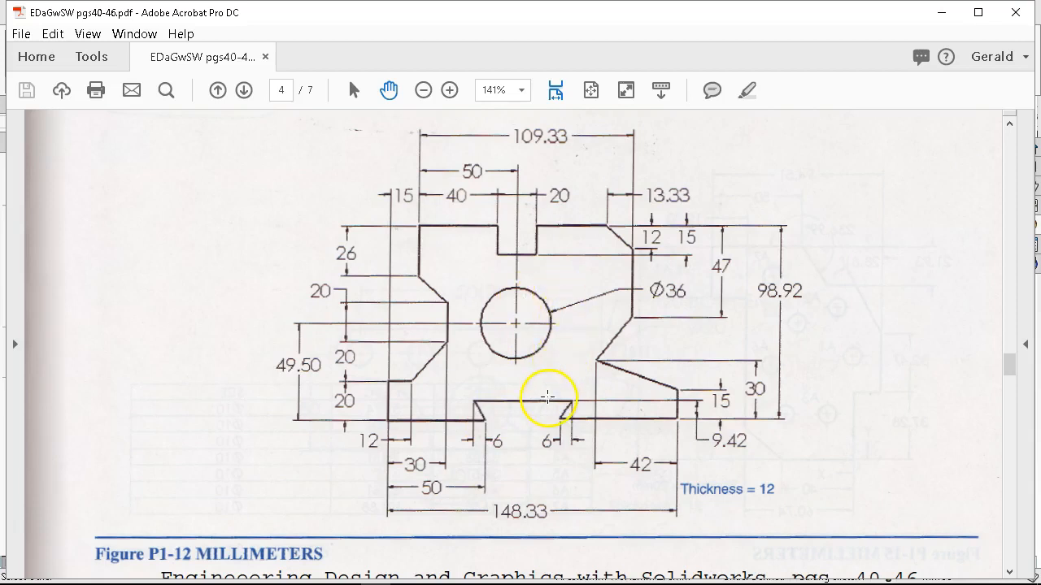
pyautogui.click(941, 12)
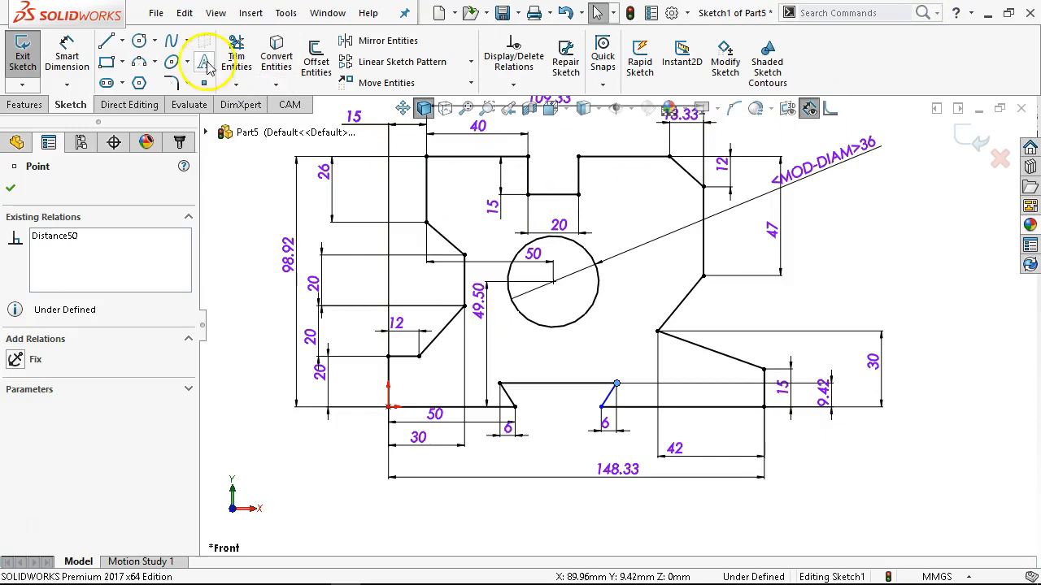
# Dimension the length of the bottom line to the right of the notch as 60 mm and end dimensioning.
pyautogui.click(68, 50)
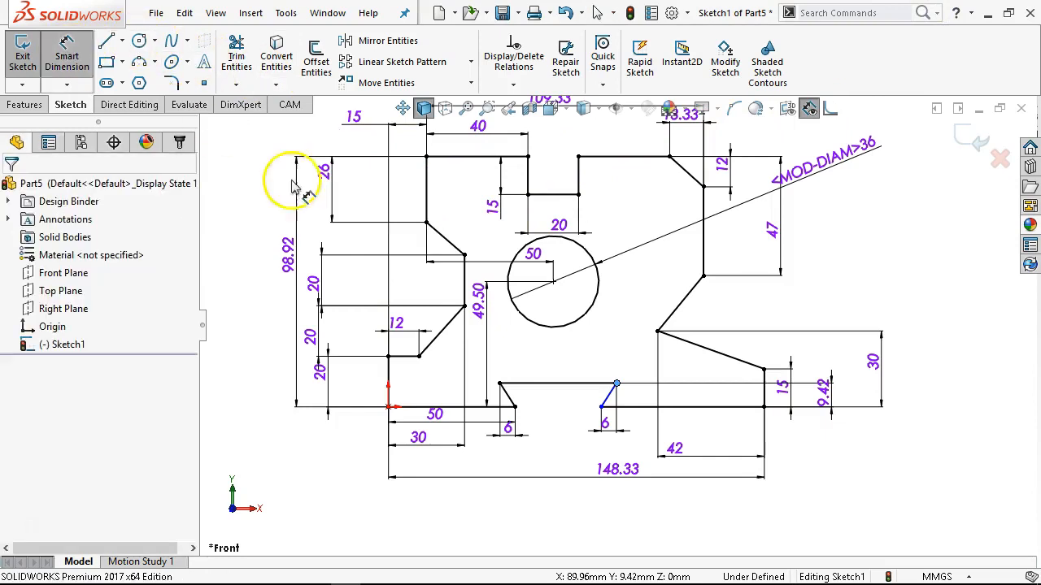
pyautogui.click(670, 406)
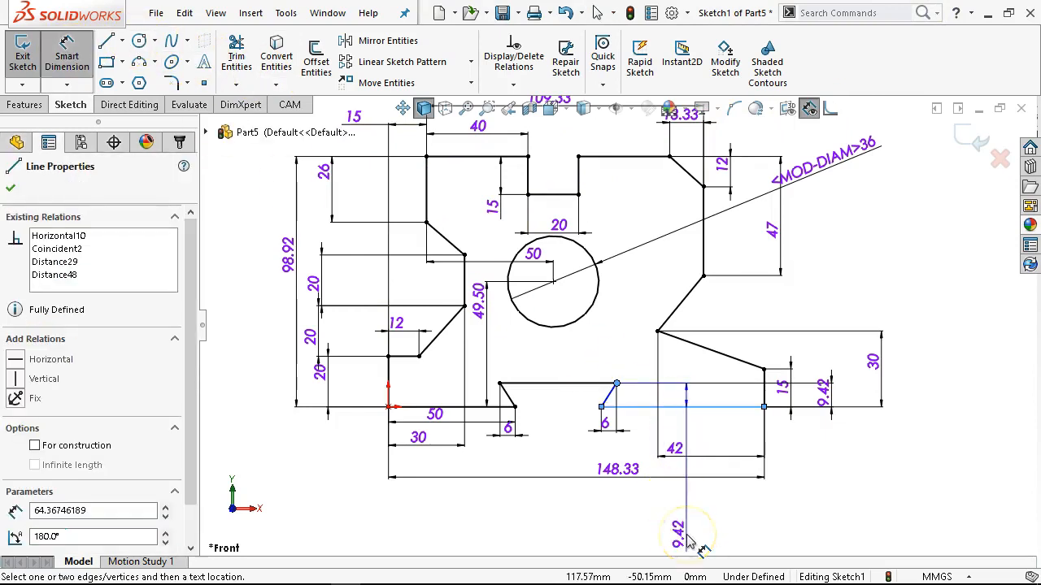
pyautogui.press('Escape')
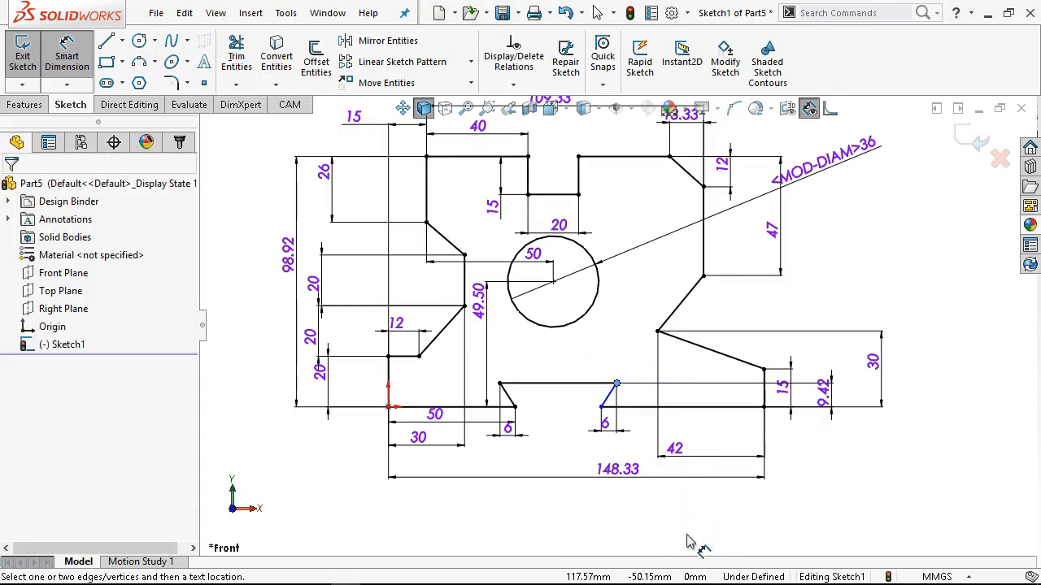
pyautogui.click(696, 418)
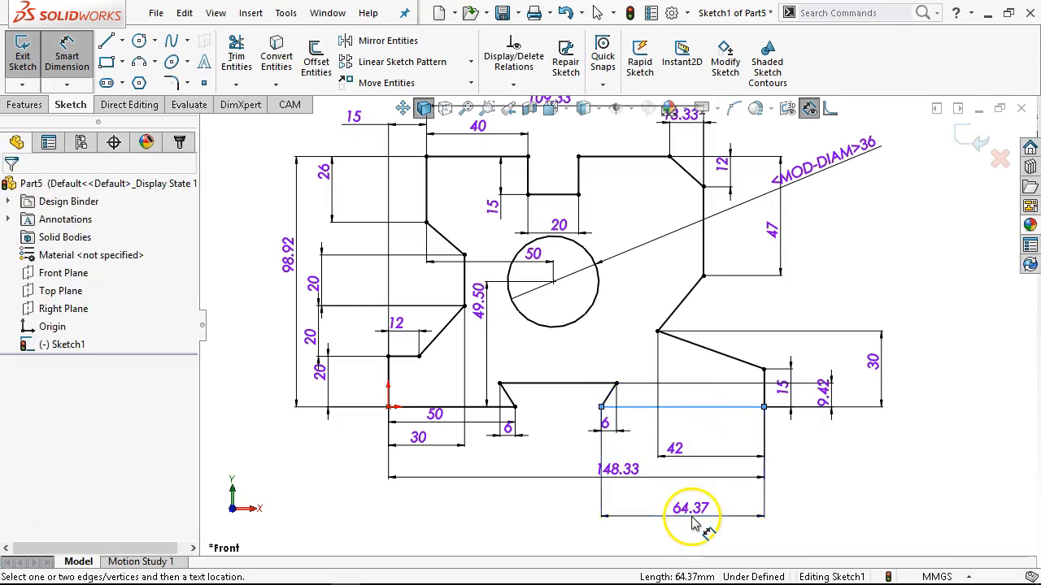
pyautogui.click(691, 512)
pyautogui.write('6')
pyautogui.press('Return')
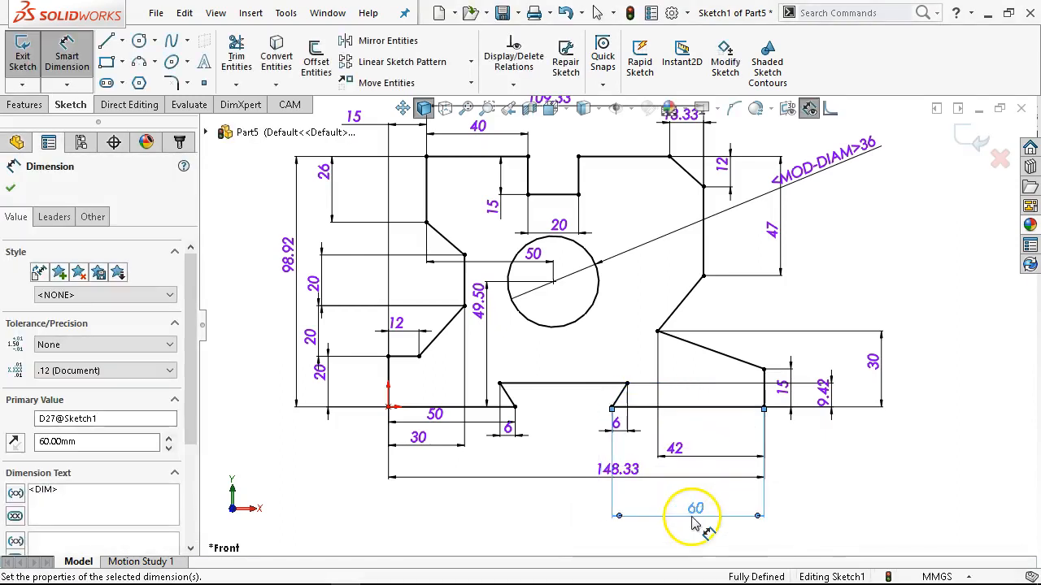
pyautogui.rightClick(855, 480)
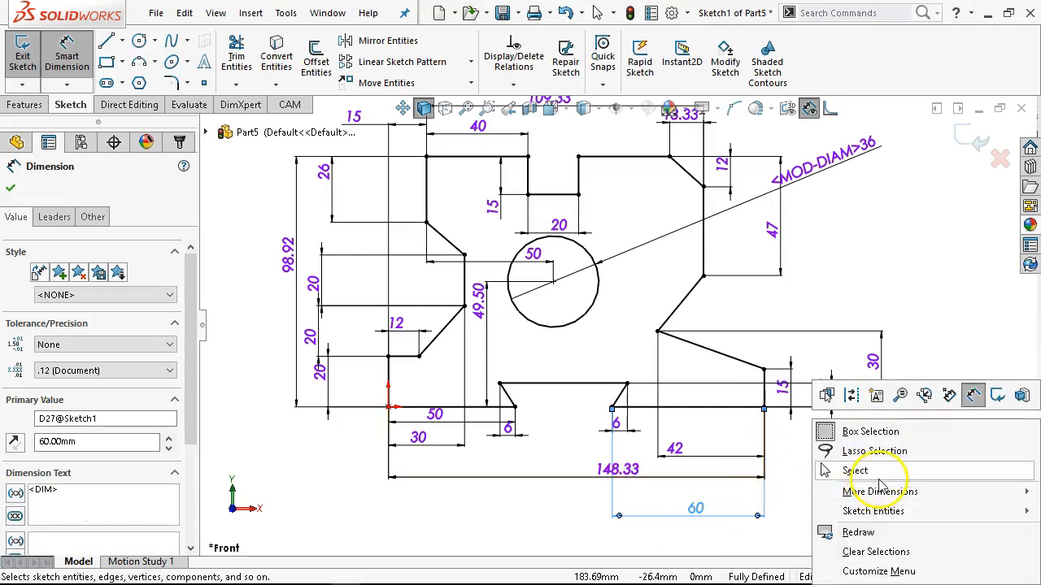
pyautogui.click(878, 482)
# Move the 60 mm dimension to the right of the outline and add the text VERIFY IN ASSEMBLY below its value.
pyautogui.moveTo(713, 512); pyautogui.dragTo(837, 286)
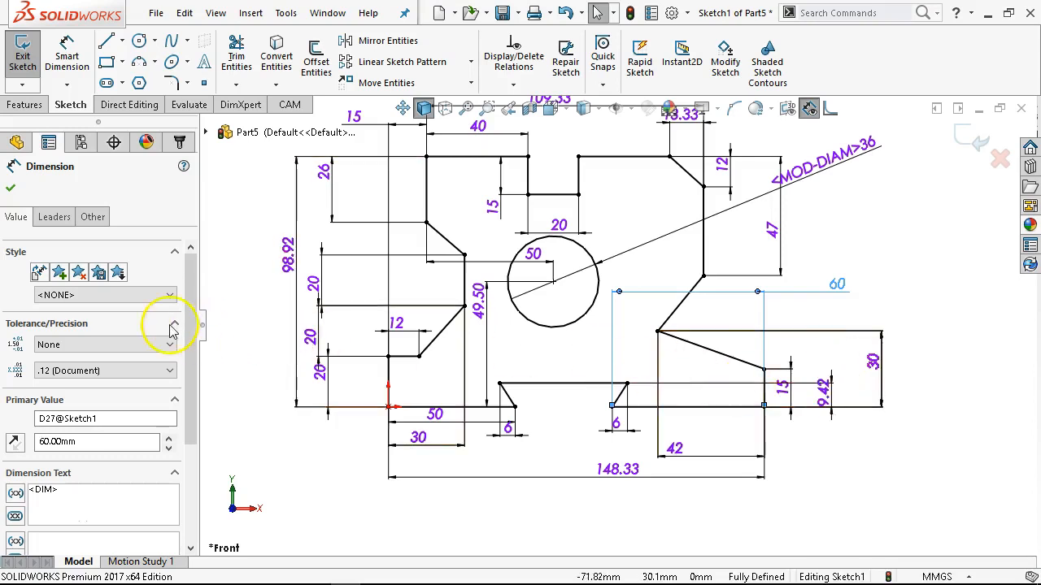
pyautogui.moveTo(193, 295); pyautogui.dragTo(209, 415)
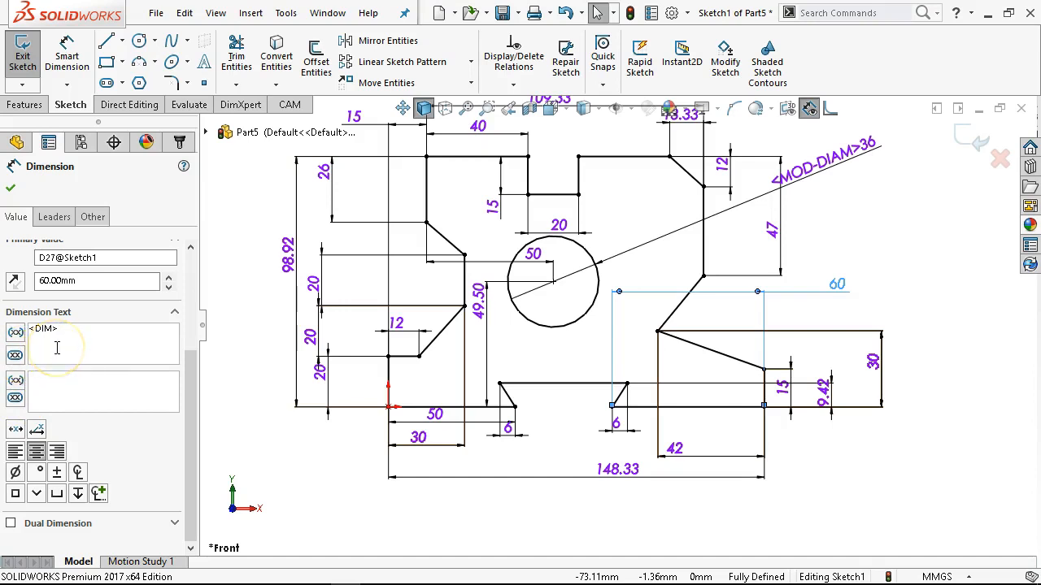
pyautogui.click(57, 376)
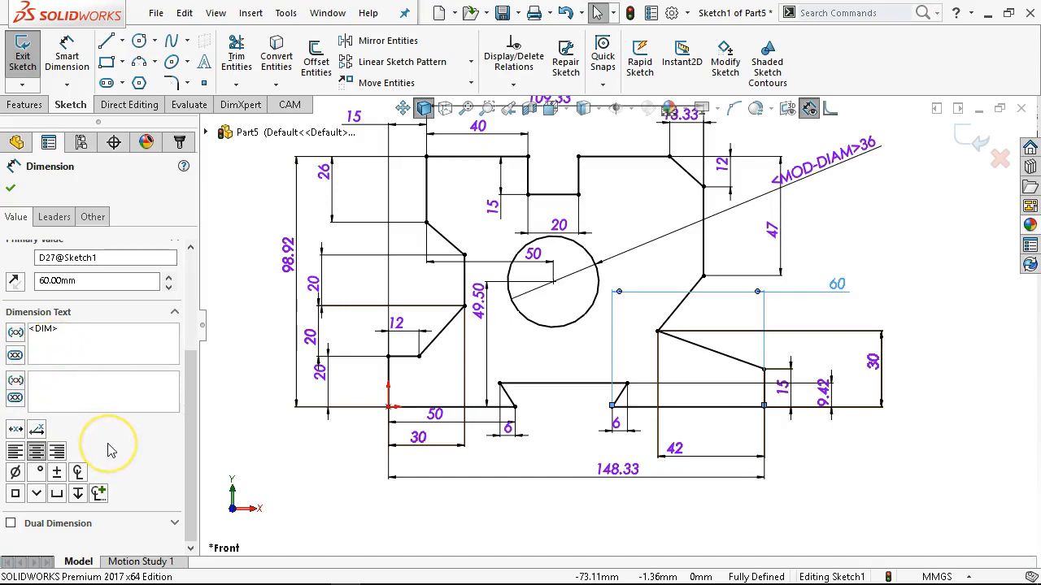
pyautogui.write('VERIFAY')
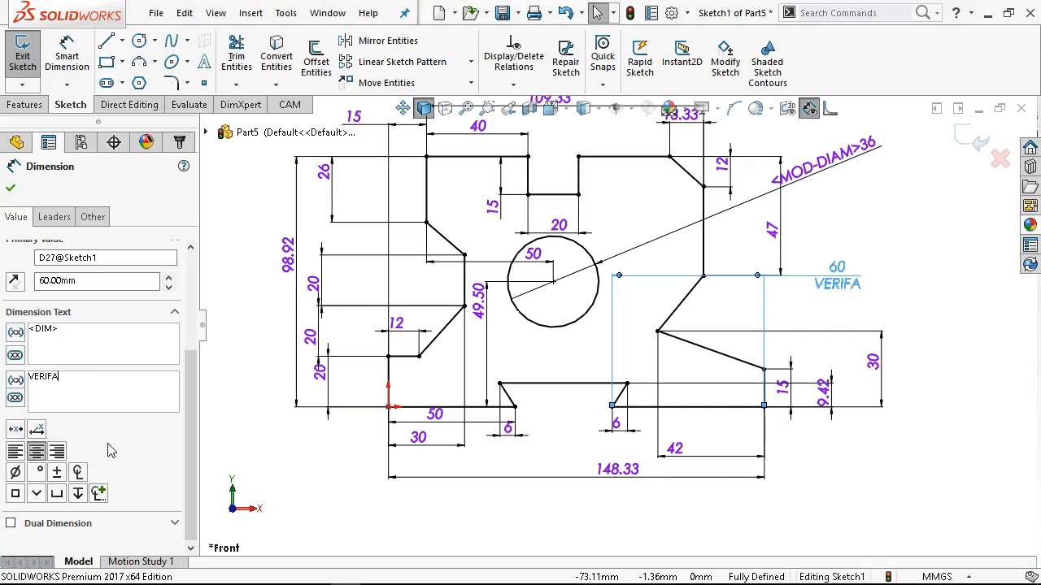
pyautogui.press('BackSpace')
pyautogui.press('BackSpace')
pyautogui.write('Y IN ')
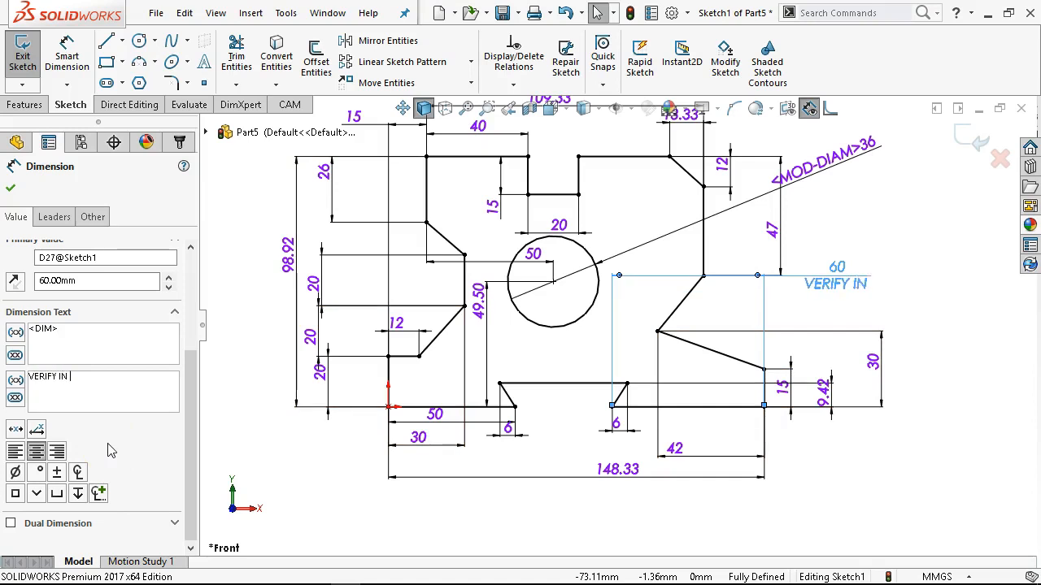
pyautogui.write('ASSEMBLY')
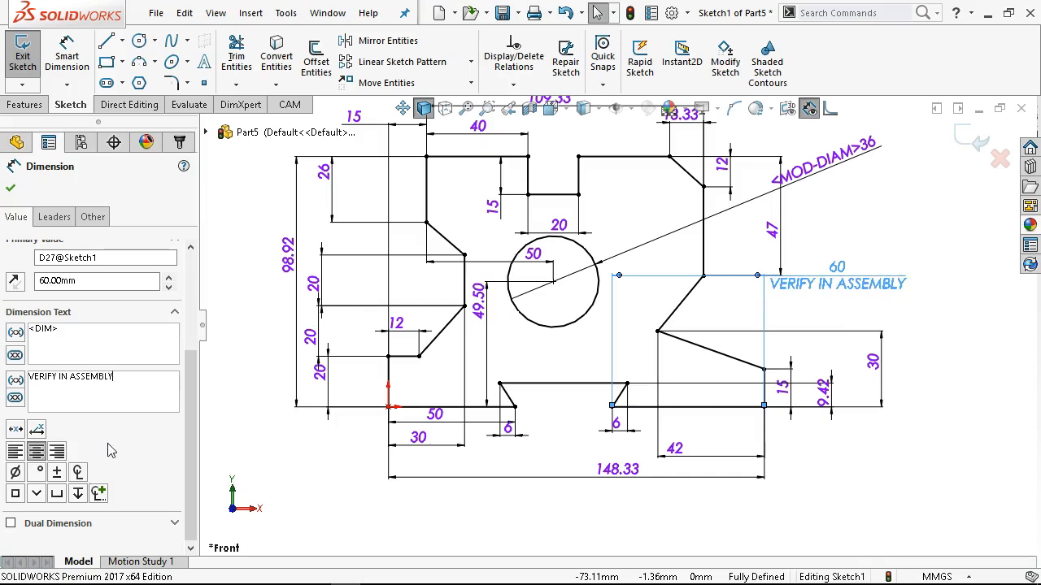
pyautogui.click(94, 444)
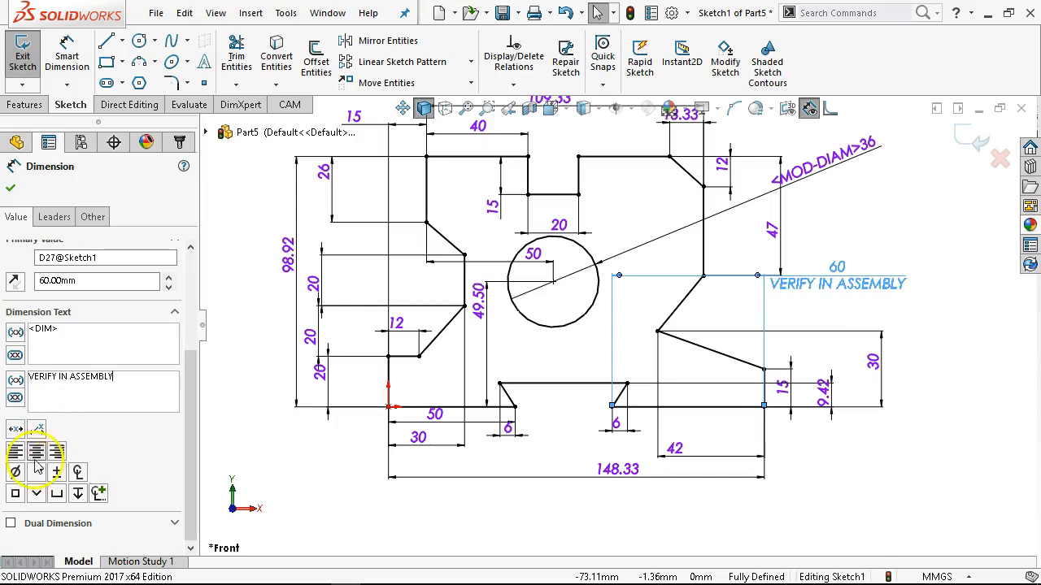
# Enclose the VERIFY IN ASSEMBLY text in an inspection oval and shift the dimension farther right.
pyautogui.click(15, 397)
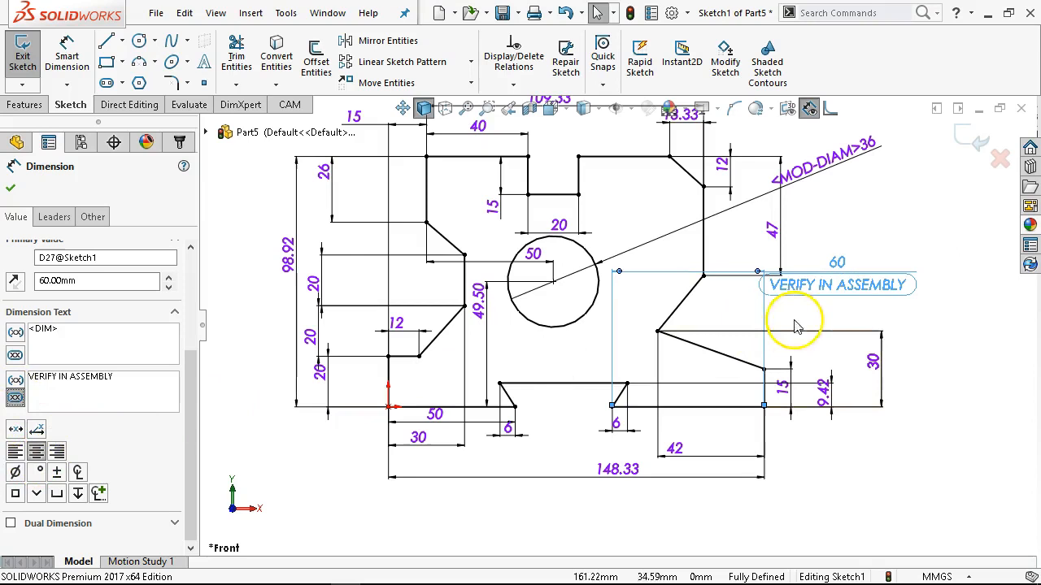
pyautogui.click(907, 314)
pyautogui.moveTo(909, 304); pyautogui.dragTo(948, 305)
pyautogui.click(941, 342)
# Open the 60 mm dimension for editing, check its option for marking it for drawing import, and accept it.
pyautogui.doubleClick(904, 301)
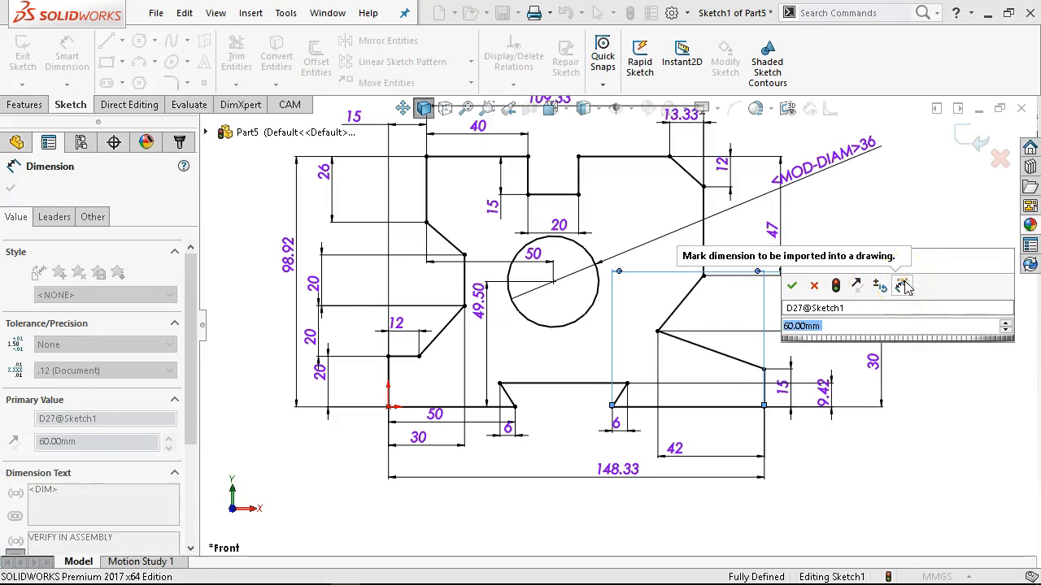
pyautogui.click(903, 285)
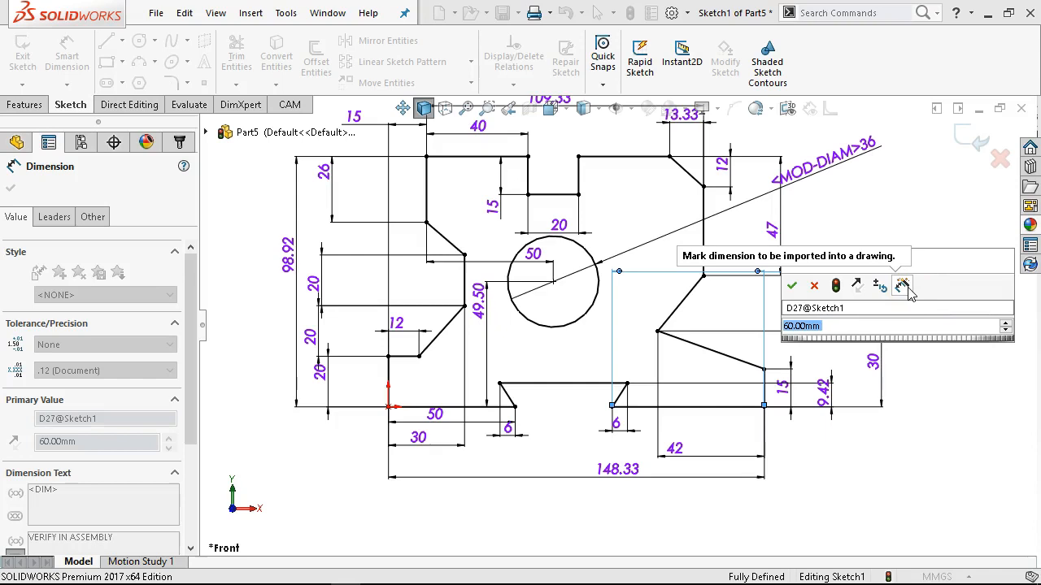
pyautogui.click(791, 285)
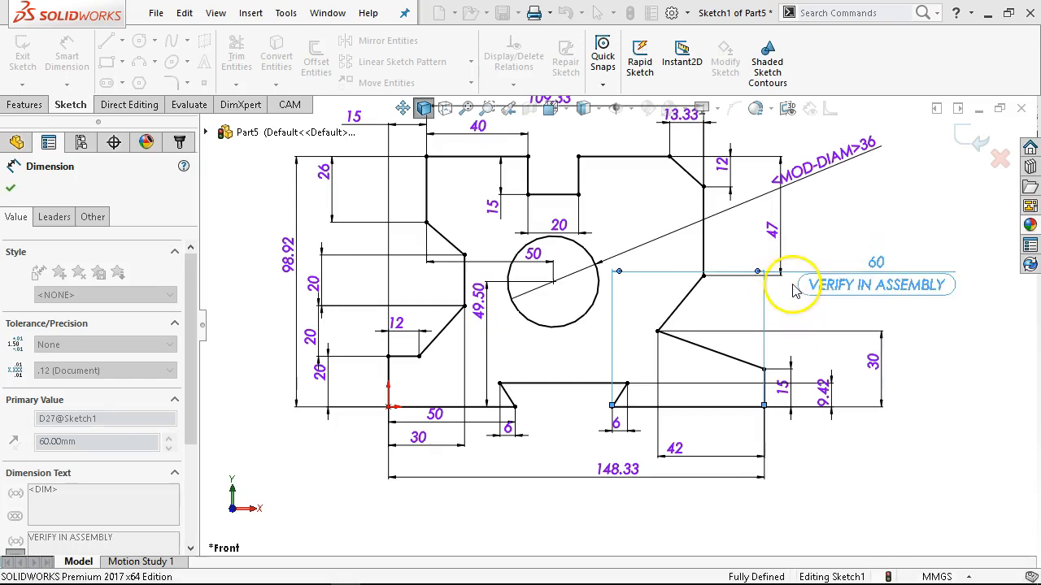
# Examine the Drawings system options for the default marking of part dimensions for import, then close them.
pyautogui.click(864, 216)
pyautogui.click(672, 13)
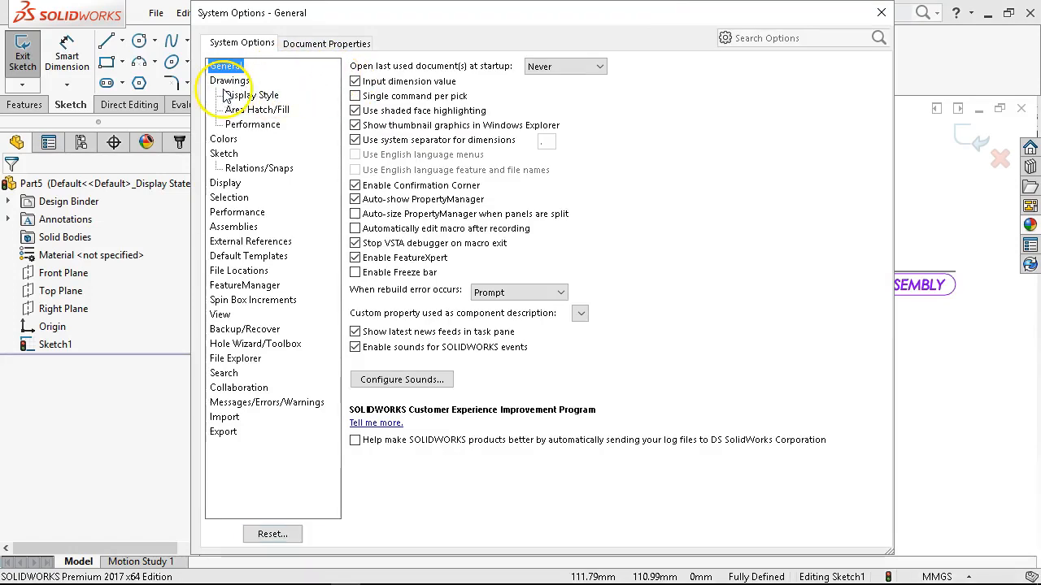
pyautogui.click(229, 81)
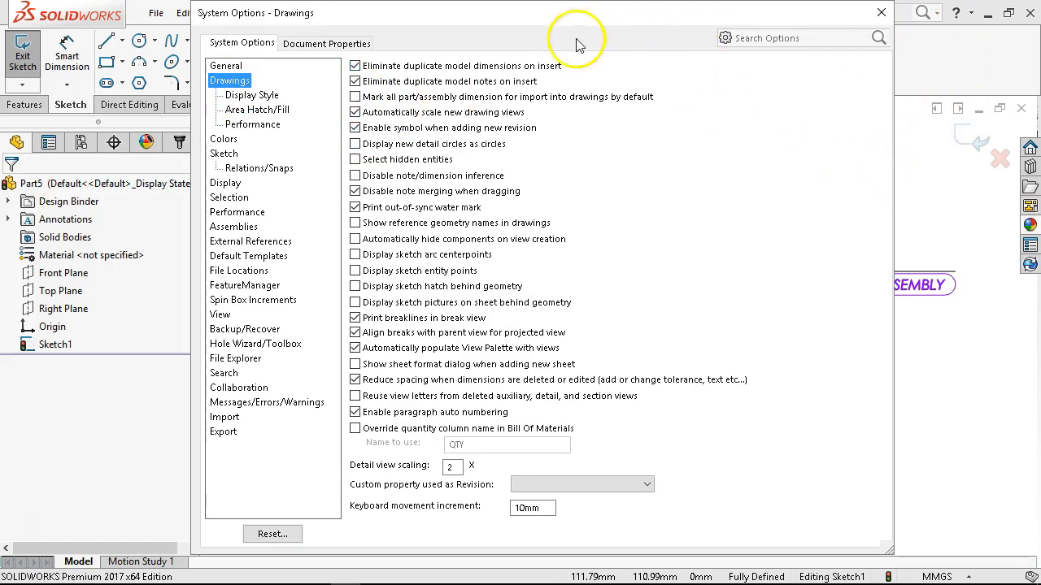
pyautogui.press('Escape')
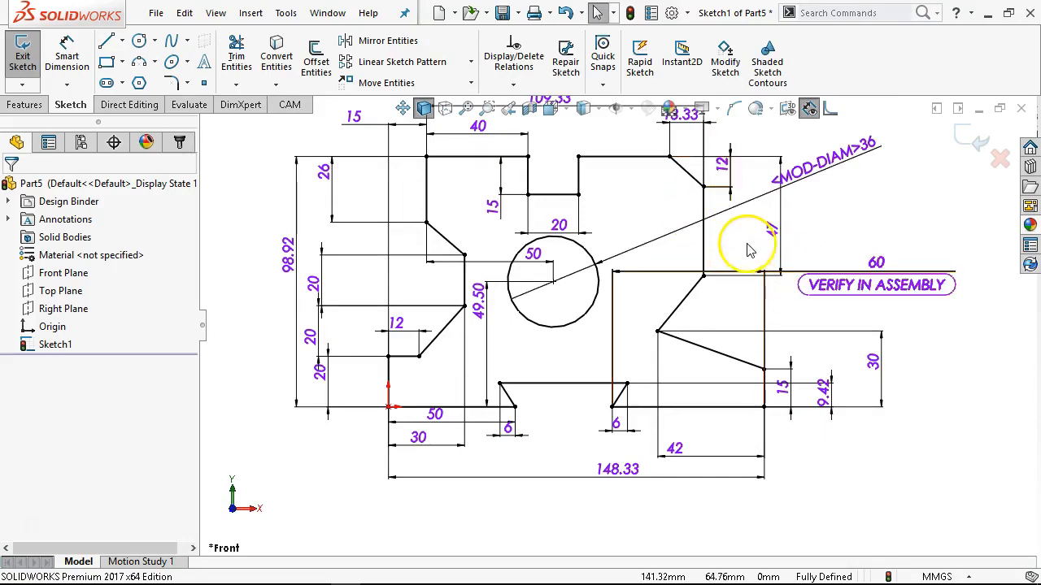
# Clear the Mark For Drawing setting of the 60 mm VERIFY IN ASSEMBLY dimension and deselect it.
pyautogui.click(809, 280)
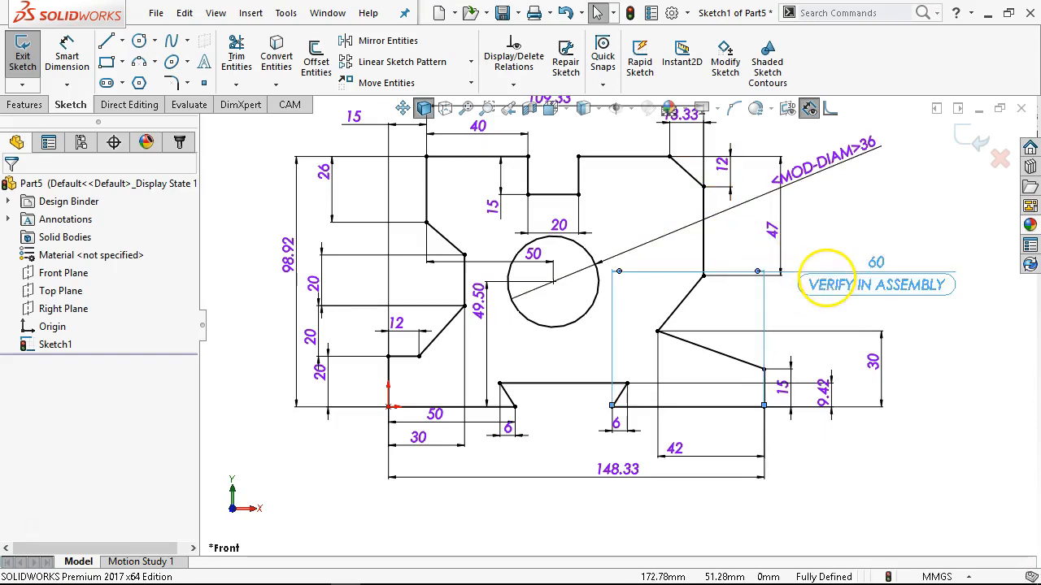
pyautogui.moveTo(193, 361); pyautogui.dragTo(193, 483)
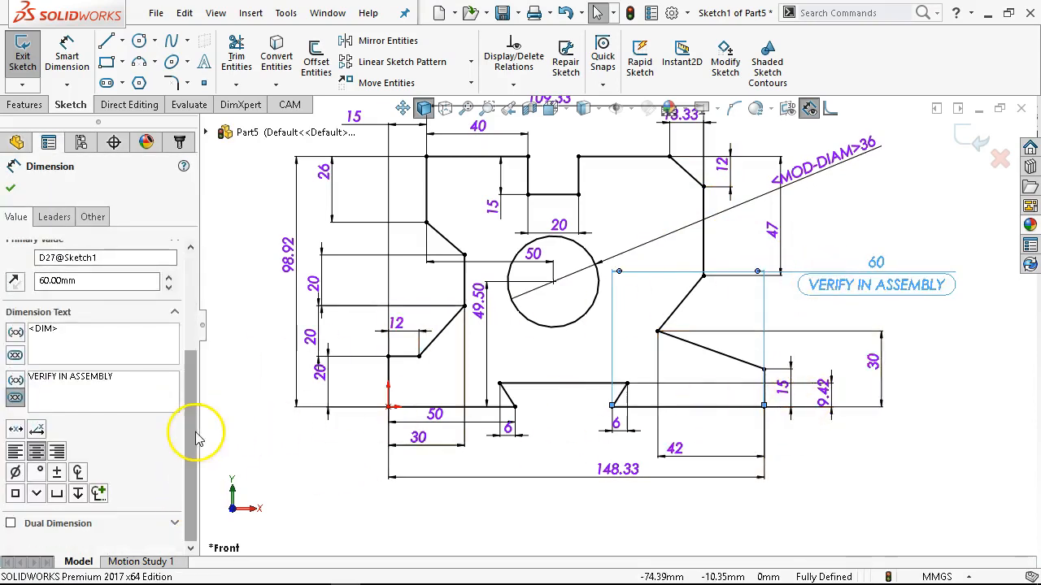
pyautogui.rightClick(872, 274)
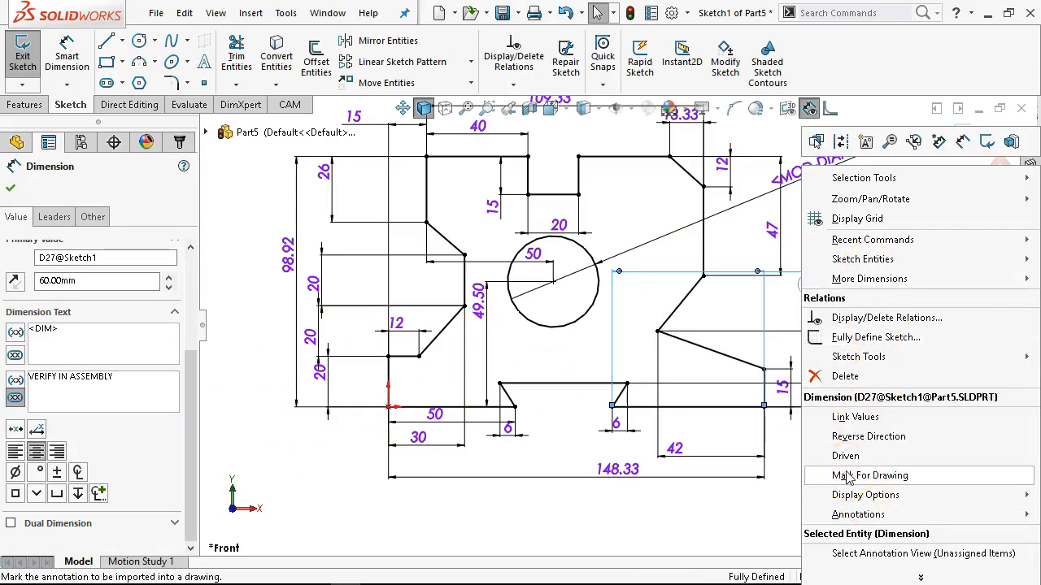
pyautogui.click(848, 476)
pyautogui.click(866, 223)
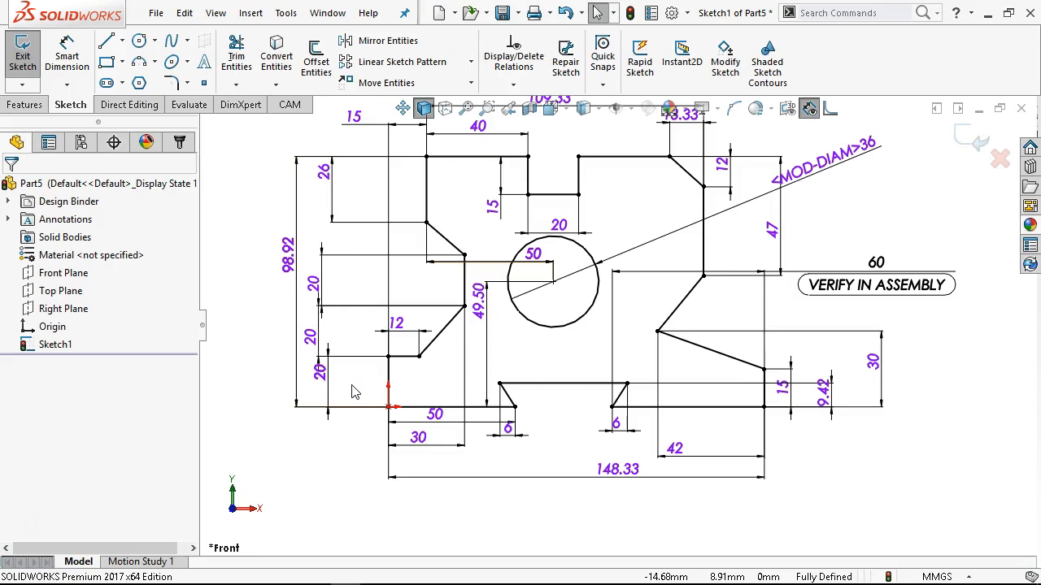
# Move the 60 mm VERIFY IN ASSEMBLY dimension slightly higher beside the outline.
pyautogui.click(384, 378)
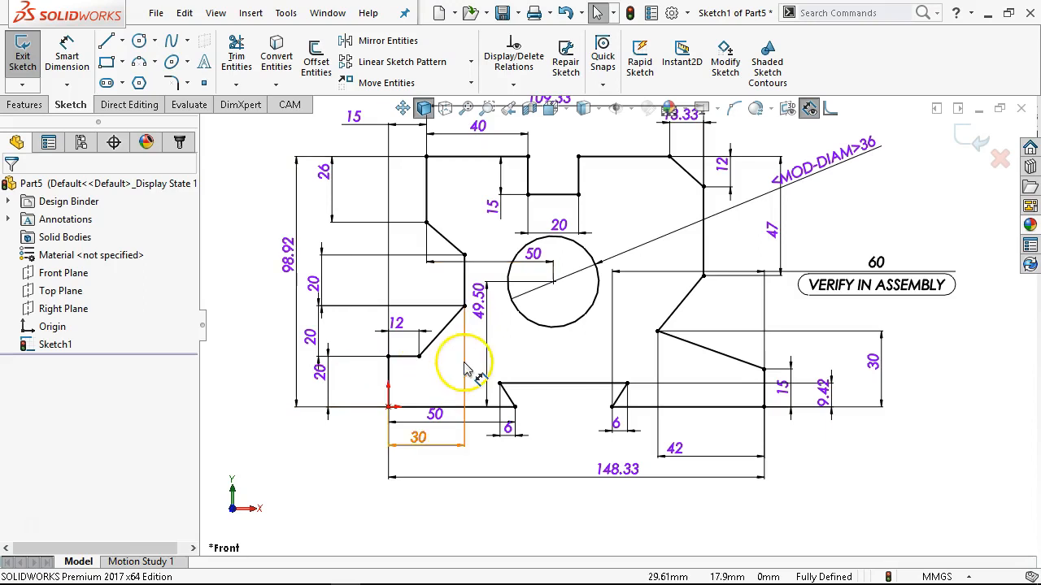
pyautogui.click(858, 263)
pyautogui.moveTo(858, 263); pyautogui.dragTo(856, 253)
pyautogui.click(816, 302)
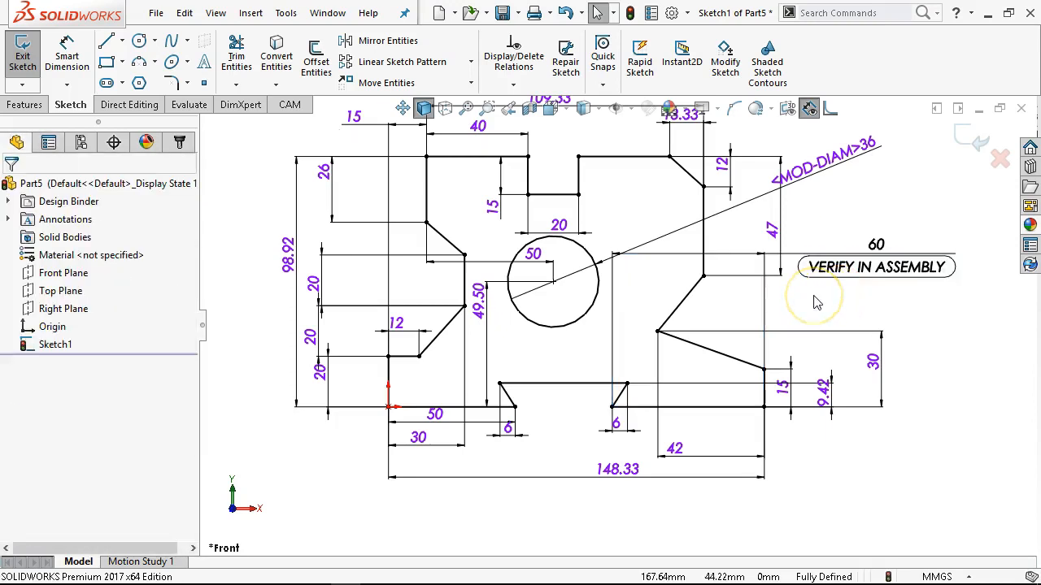
pyautogui.click(864, 273)
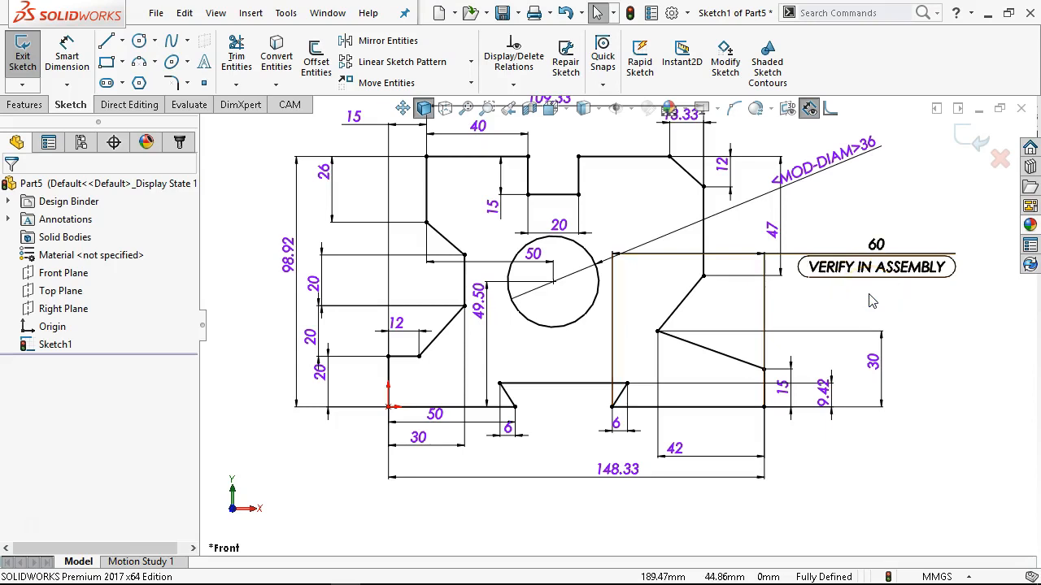
# Extrude the fully defined outline sketch as a blind boss 12 mm deep.
pyautogui.scroll(1, 853, 246)
pyautogui.scroll(-1, 864, 195)
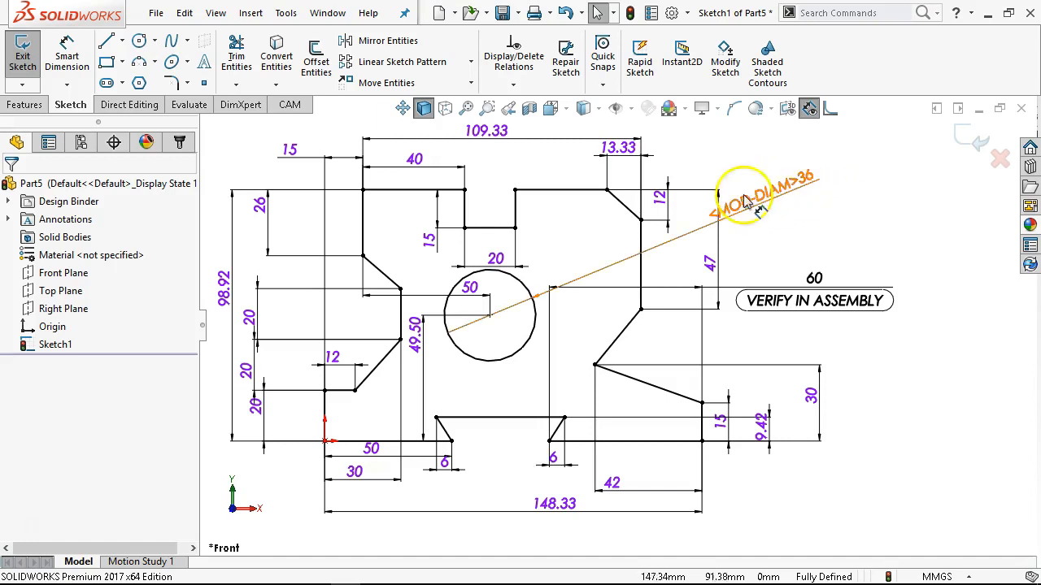
pyautogui.click(24, 104)
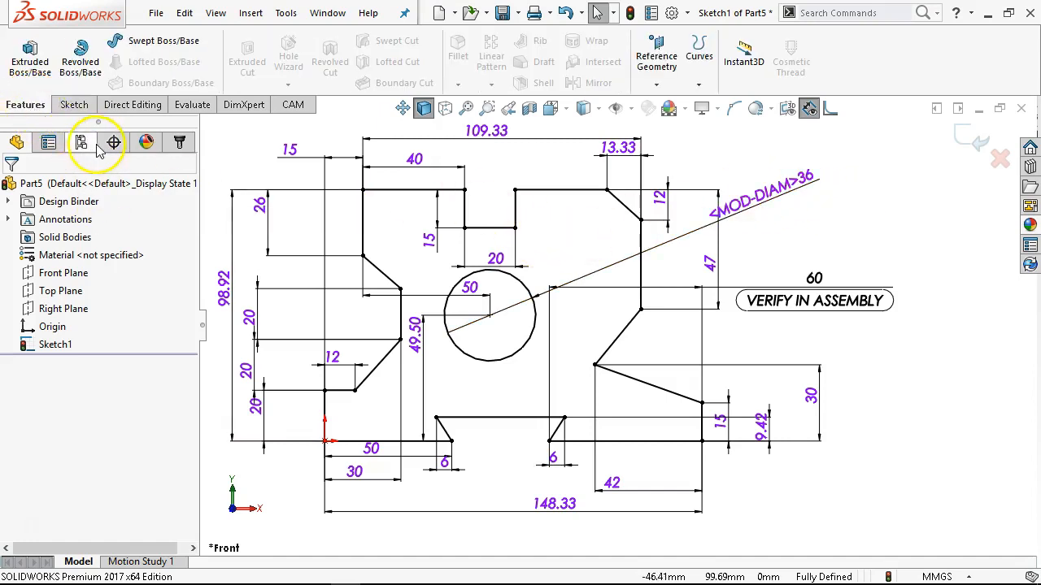
pyautogui.click(30, 61)
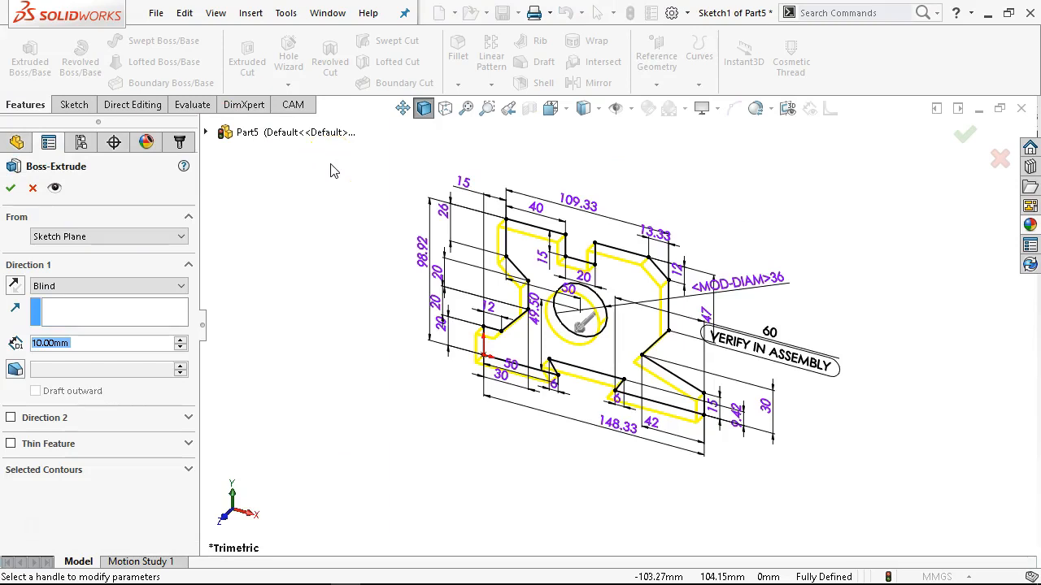
pyautogui.write('12')
pyautogui.press('Return')
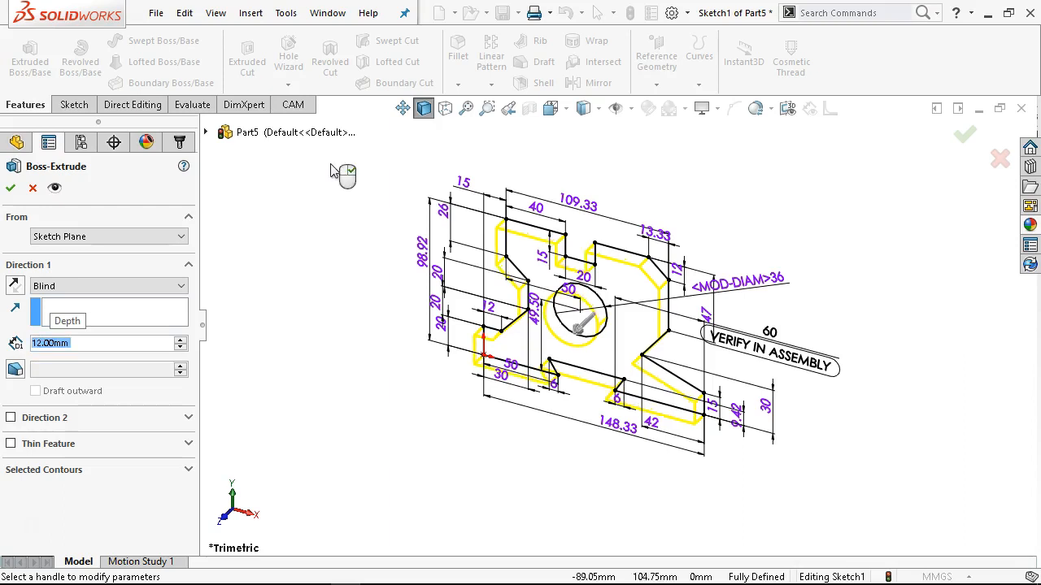
pyautogui.click(11, 187)
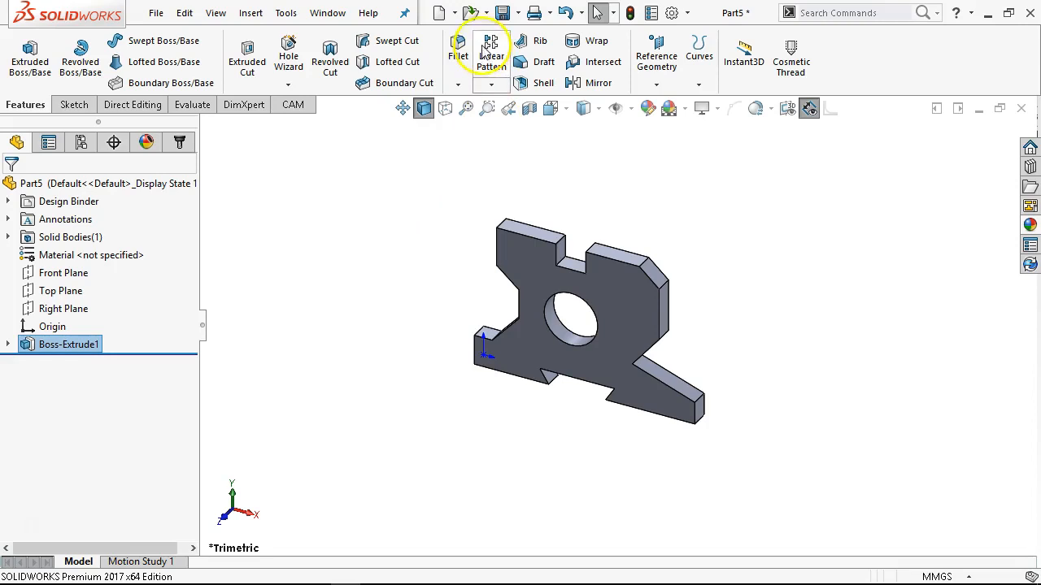
# Save the part as JL P1-12 in the MCCGTC266 folder.
pyautogui.click(502, 13)
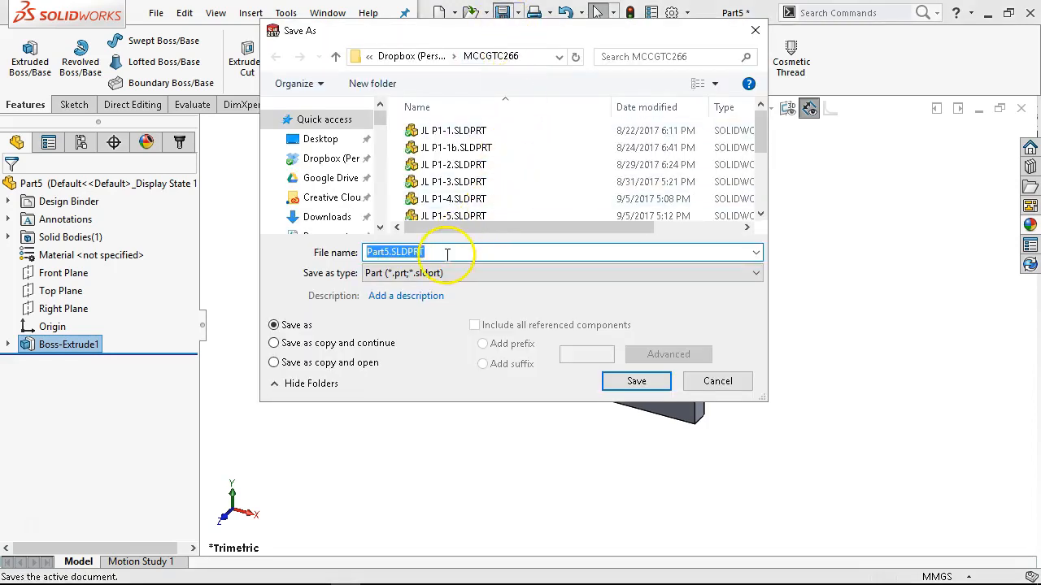
pyautogui.click(443, 215)
pyautogui.click(395, 251)
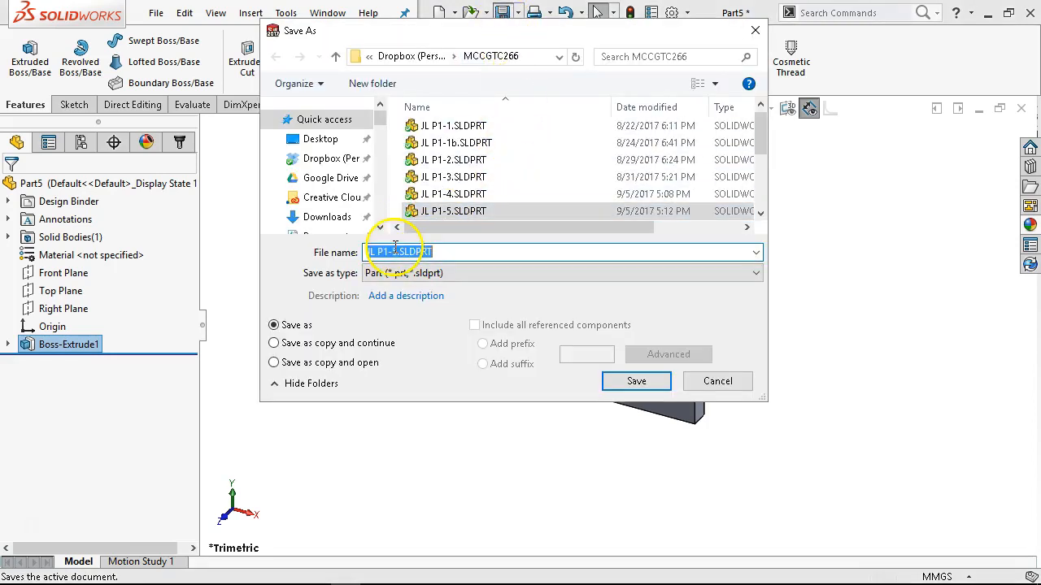
pyautogui.click(473, 253)
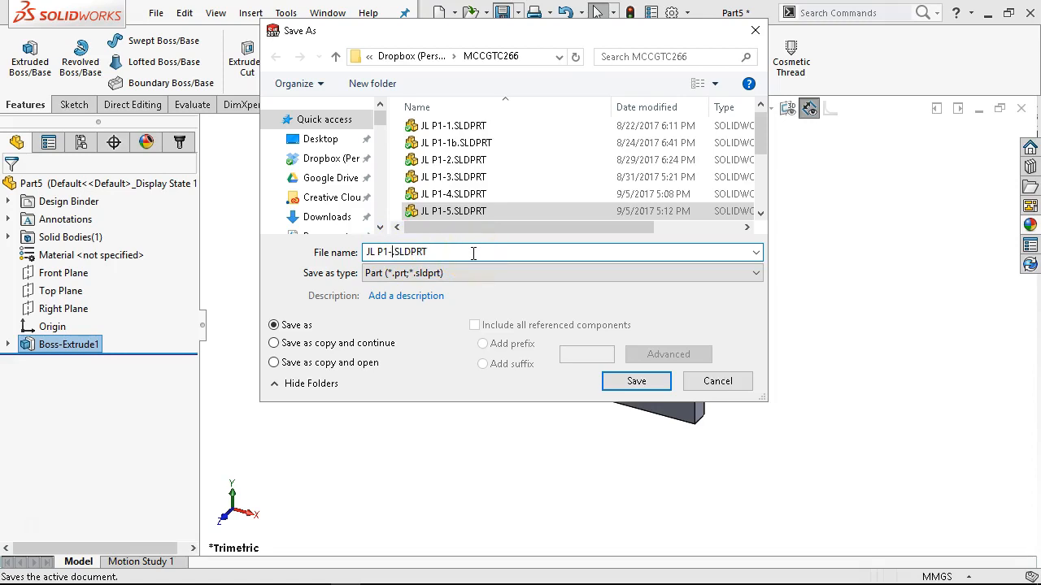
pyautogui.click(637, 380)
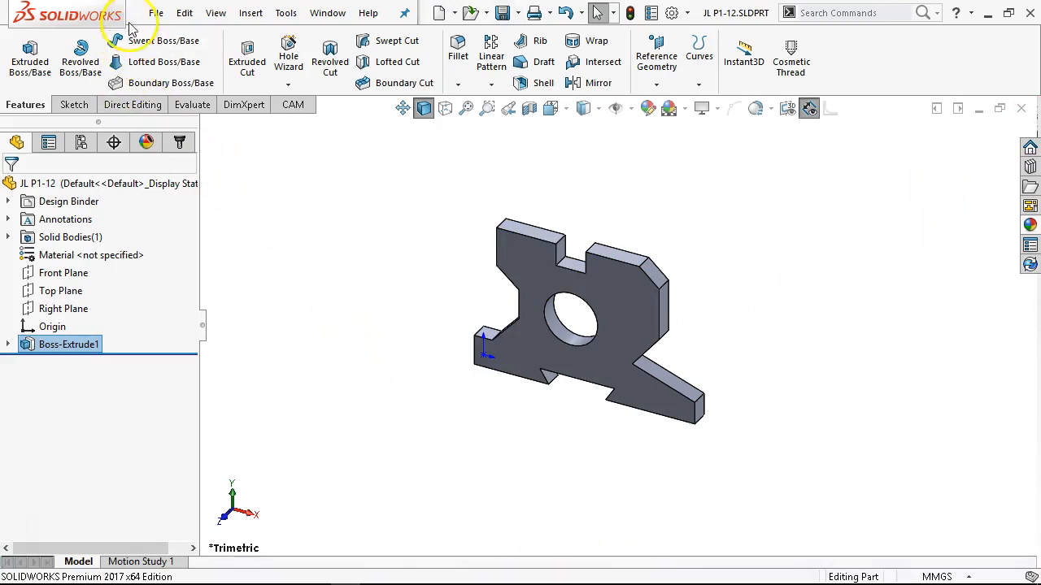
pyautogui.click(156, 12)
pyautogui.click(195, 37)
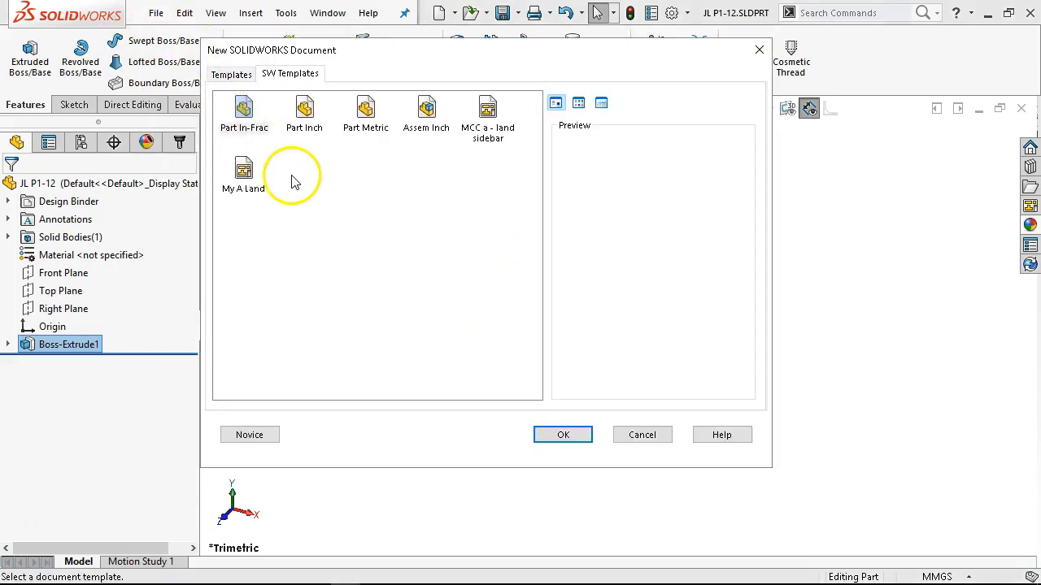
pyautogui.click(648, 439)
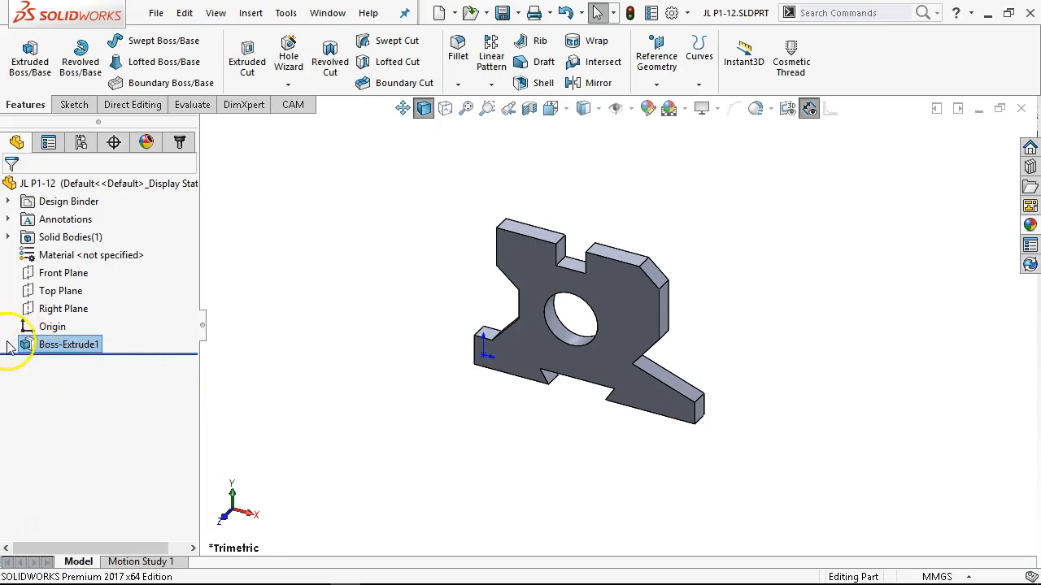
# Set the VERIFY IN ASSEMBLY dimension of the extrusion's sketch to 55 mm and rebuild the part.
pyautogui.click(8, 346)
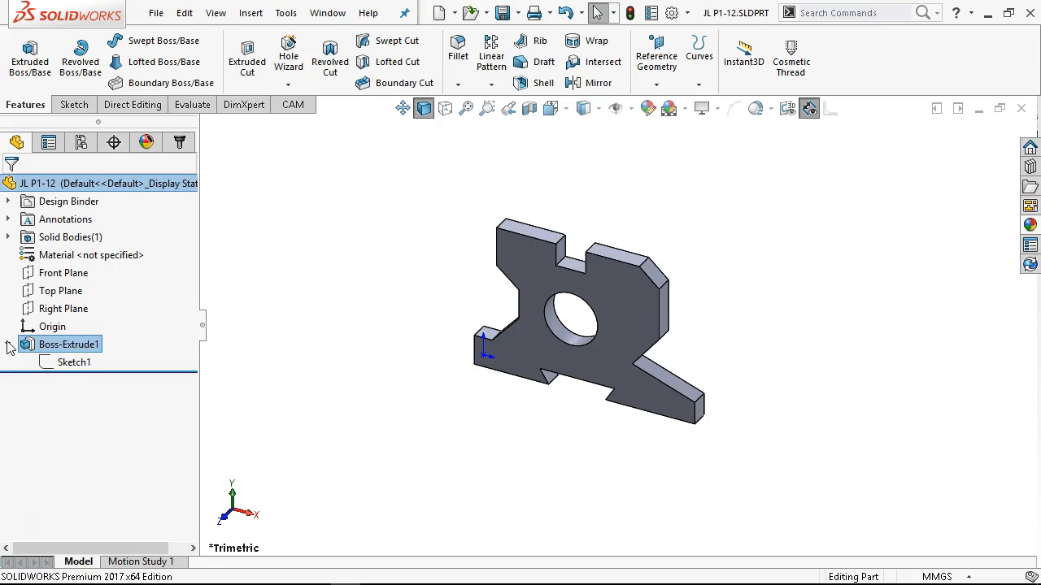
pyautogui.click(69, 363)
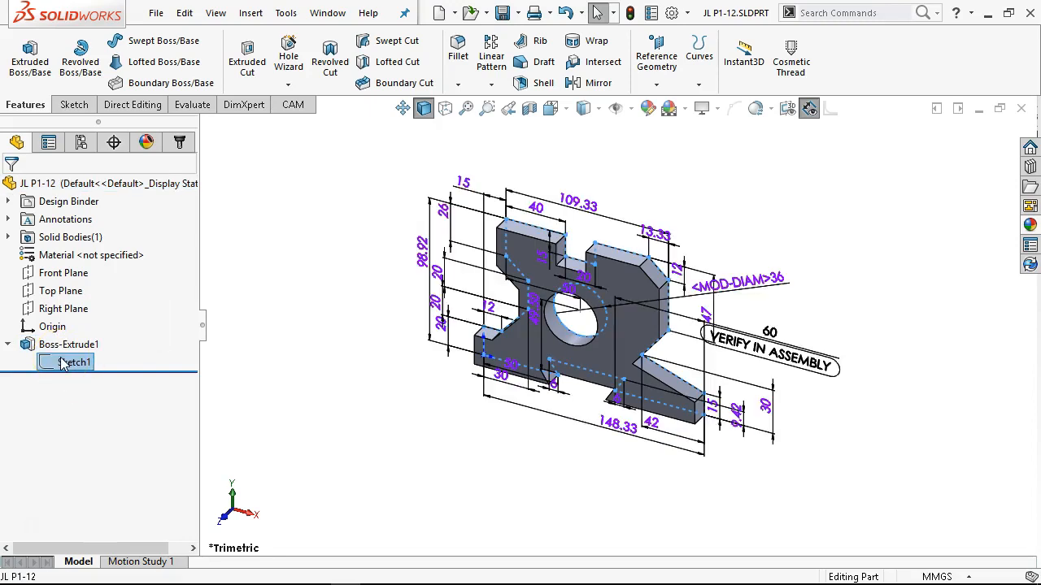
pyautogui.doubleClick(779, 358)
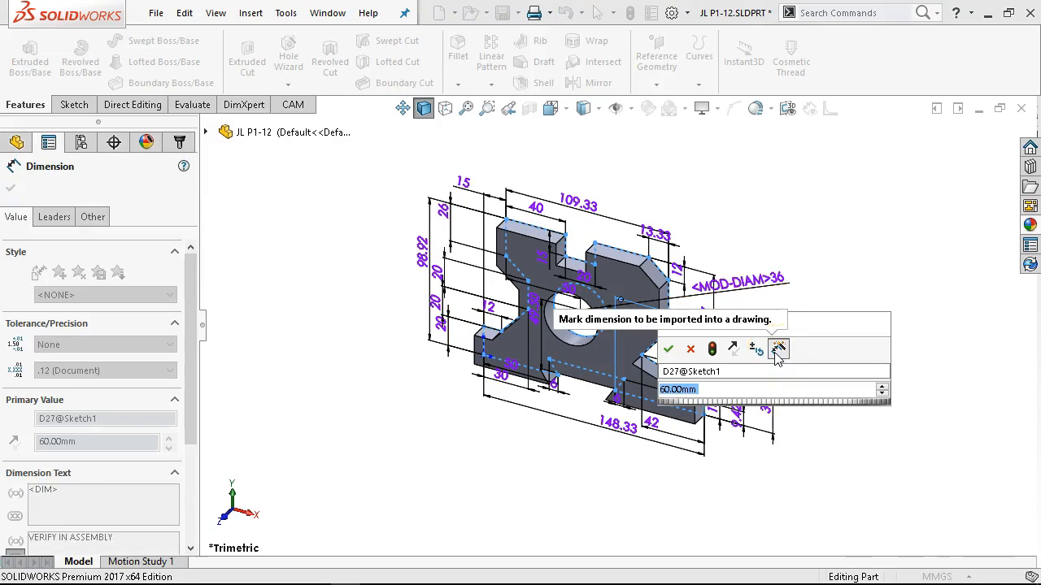
pyautogui.write('55')
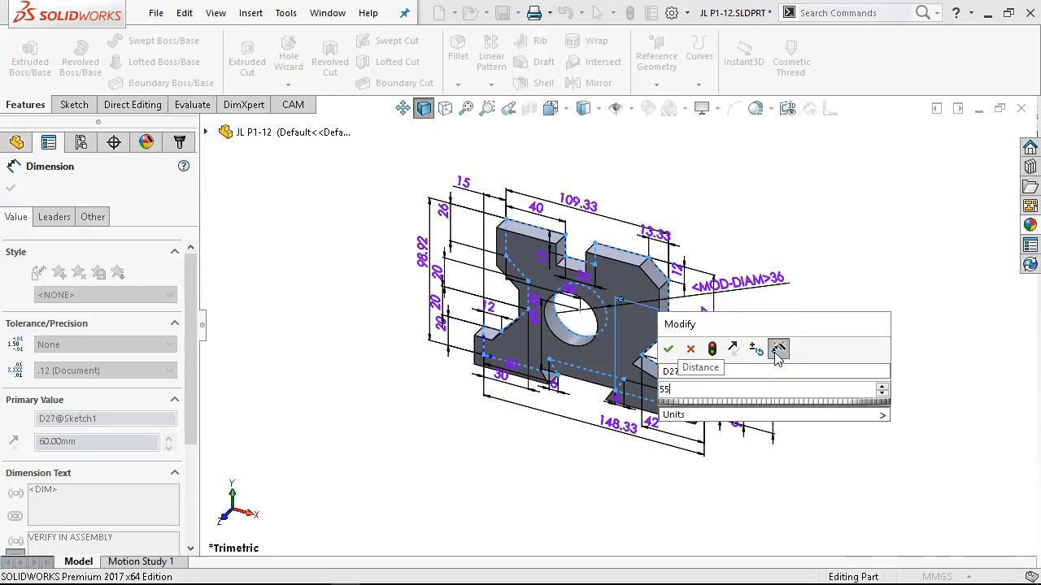
pyautogui.click(672, 350)
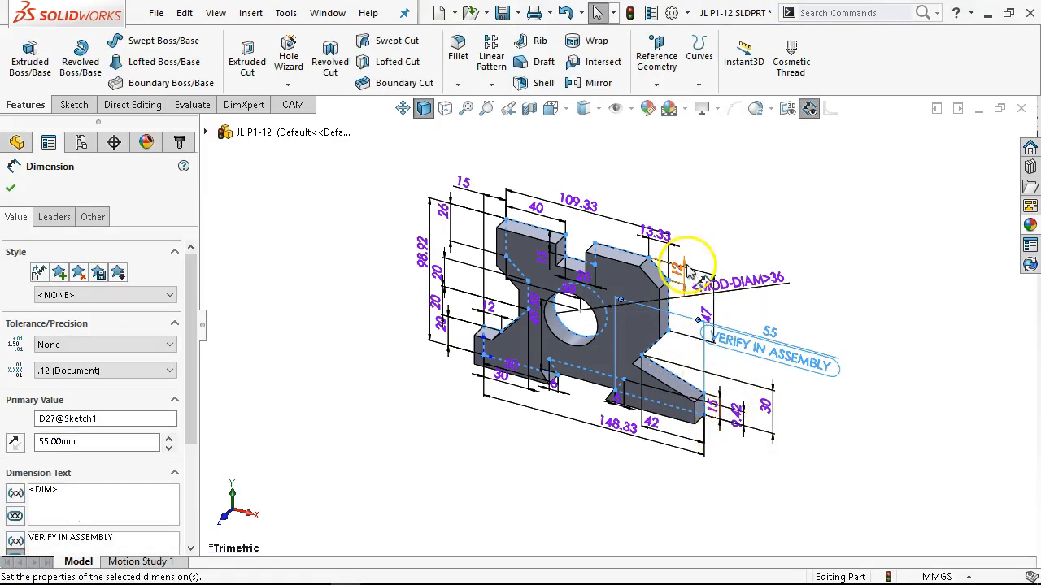
pyautogui.click(630, 11)
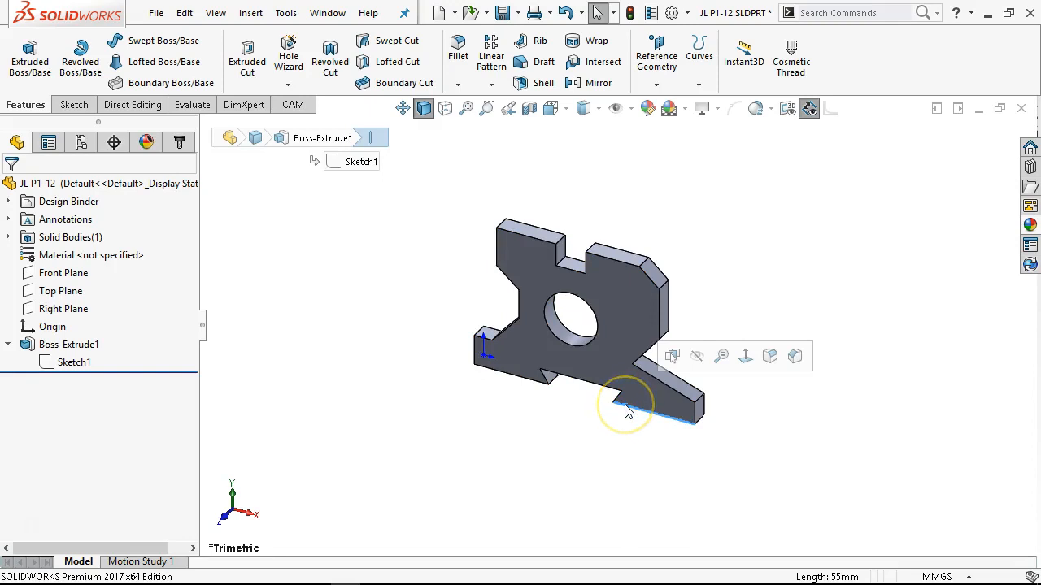
# Show the extrusion's dimensions, move its depth dimension clear of the others, set it to 20 mm, and rebuild the part.
pyautogui.doubleClick(65, 345)
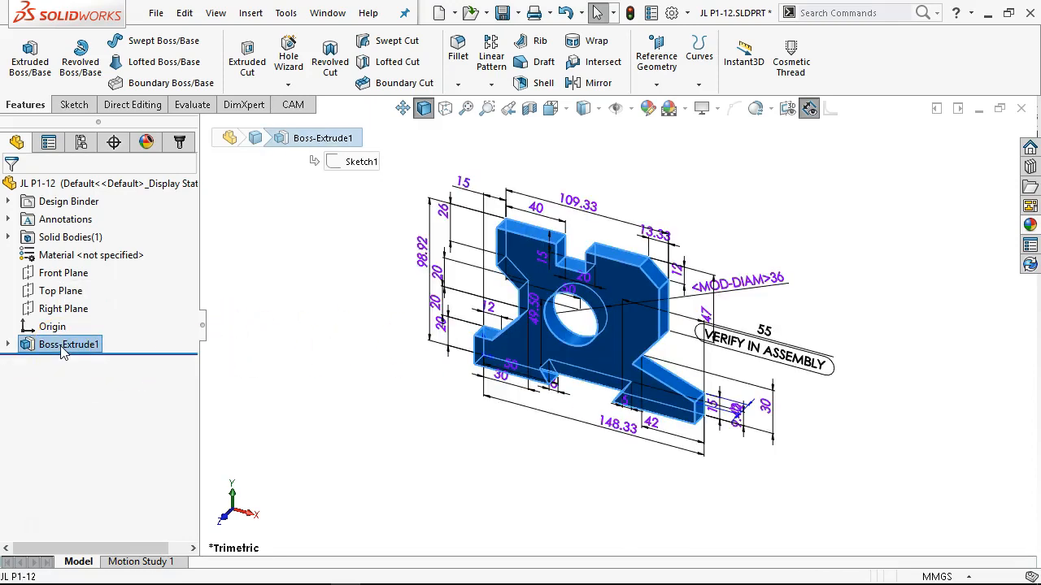
pyautogui.click(7, 345)
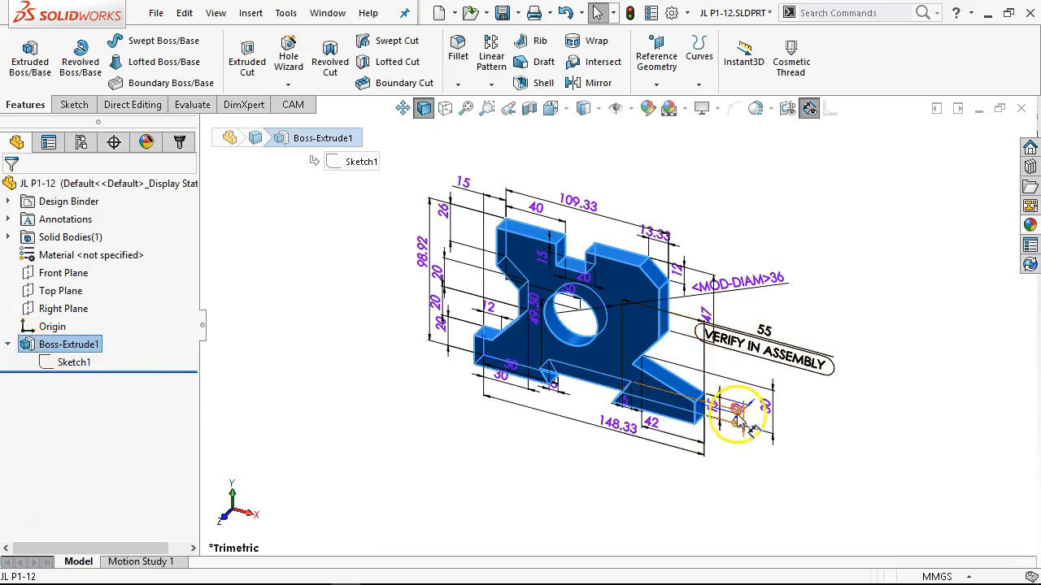
pyautogui.scroll(-3, 732, 415)
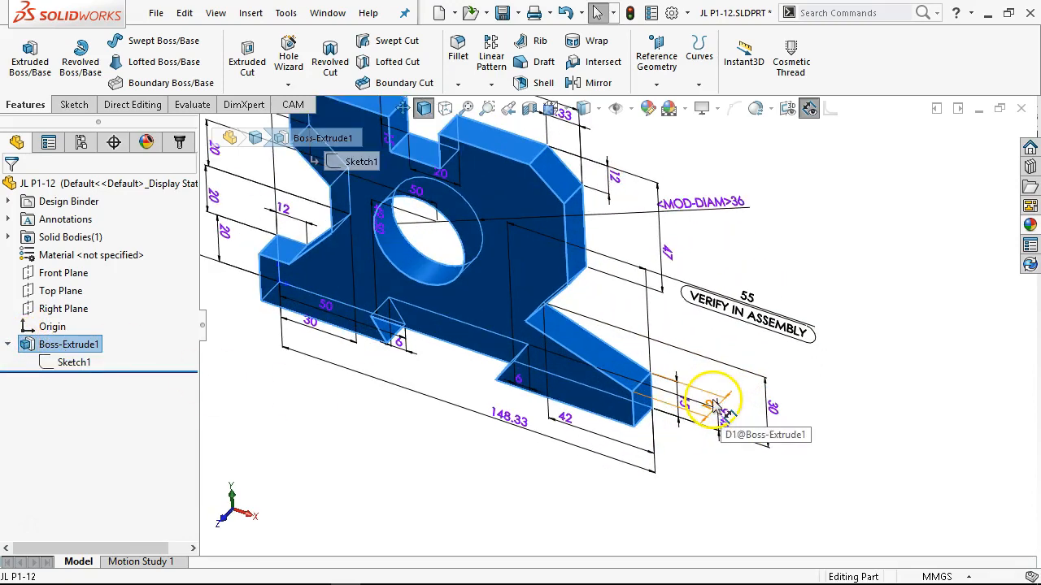
pyautogui.click(709, 380)
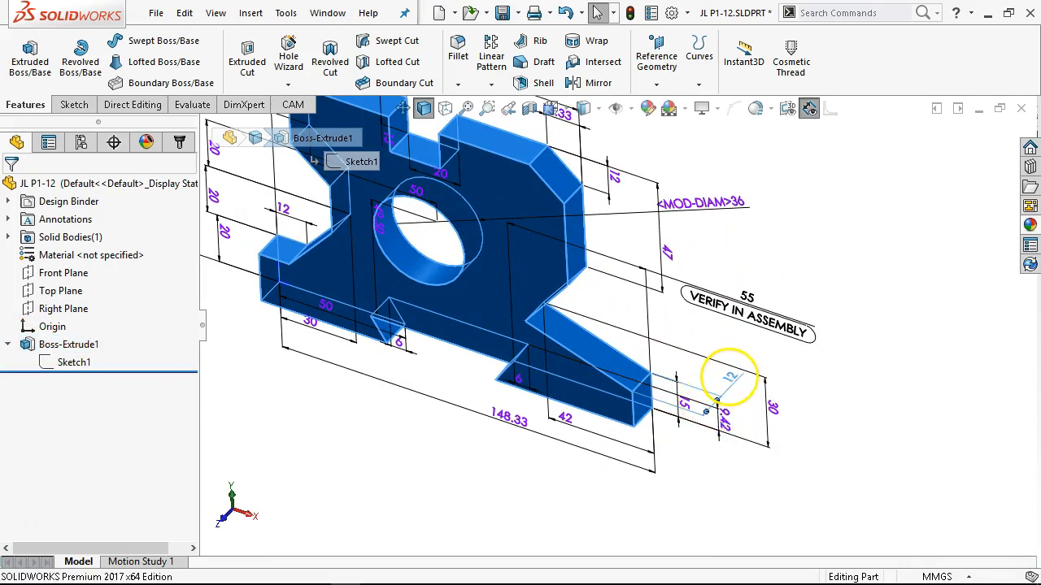
pyautogui.doubleClick(728, 375)
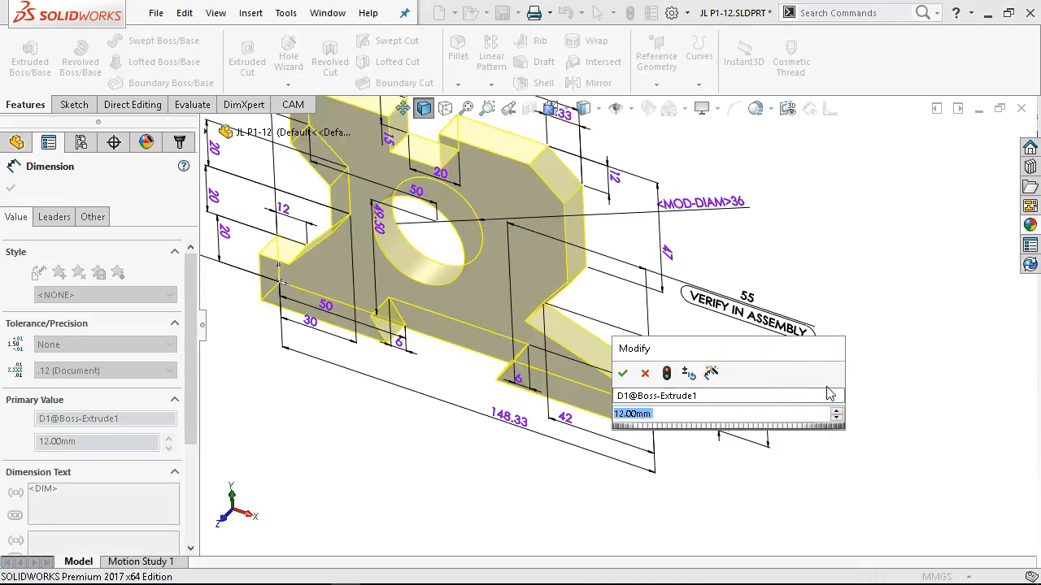
pyautogui.write('20')
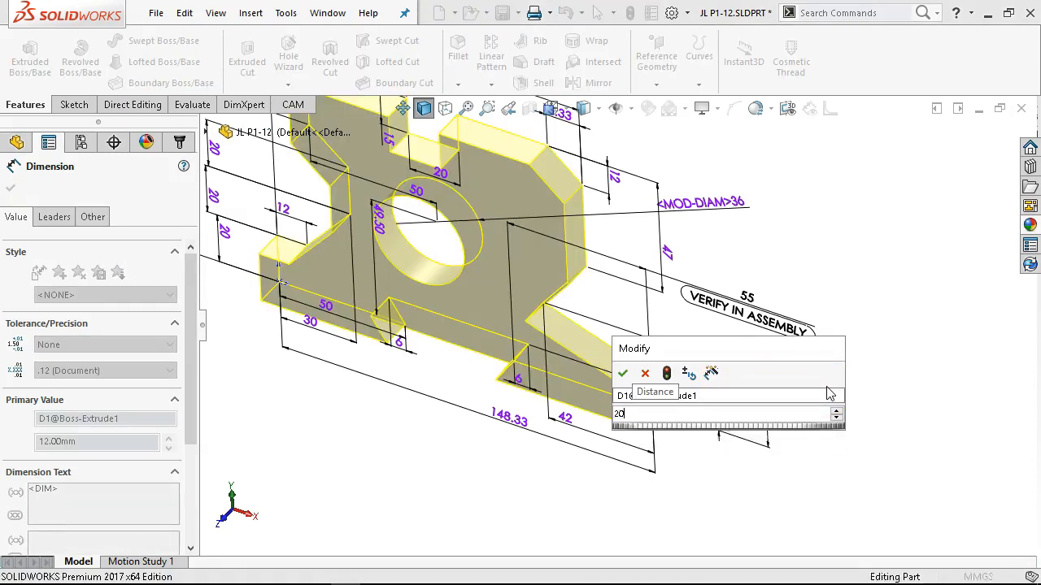
pyautogui.press('Return')
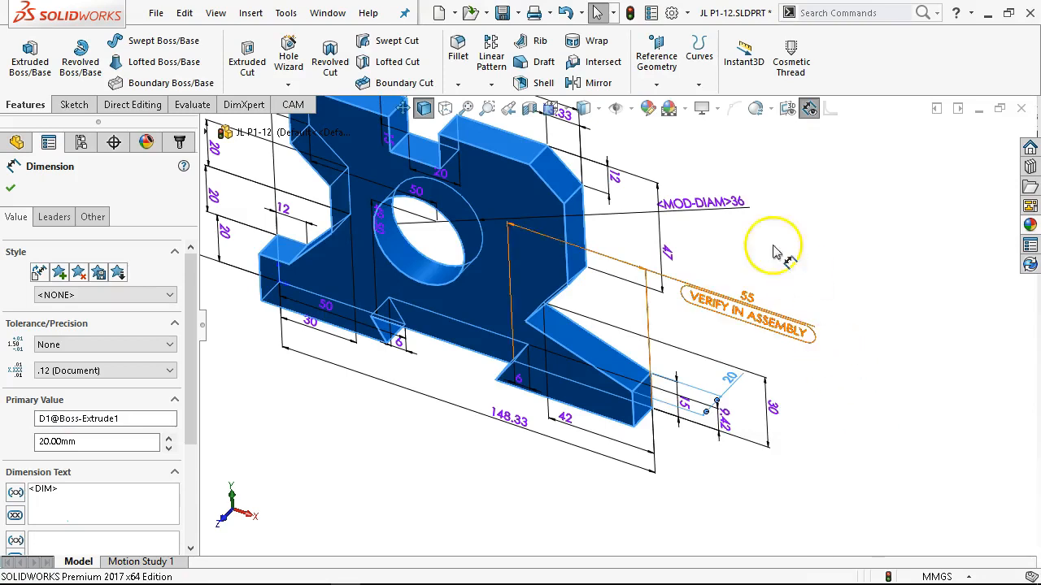
pyautogui.click(599, 12)
pyautogui.click(864, 326)
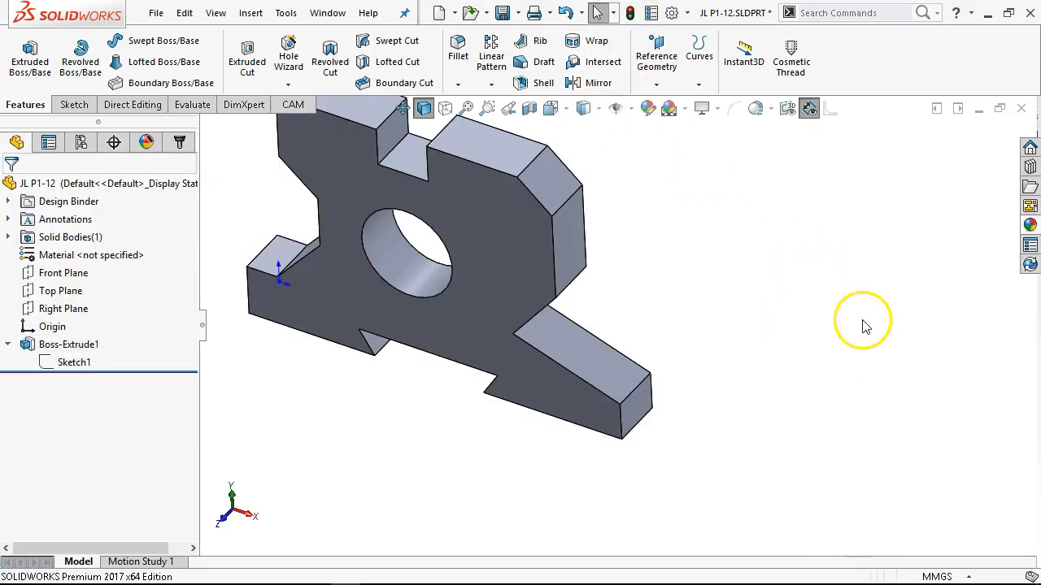
# Dismiss the incoming mail notification.
pyautogui.scroll(3, 454, 293)
pyautogui.scroll(-2, 464, 218)
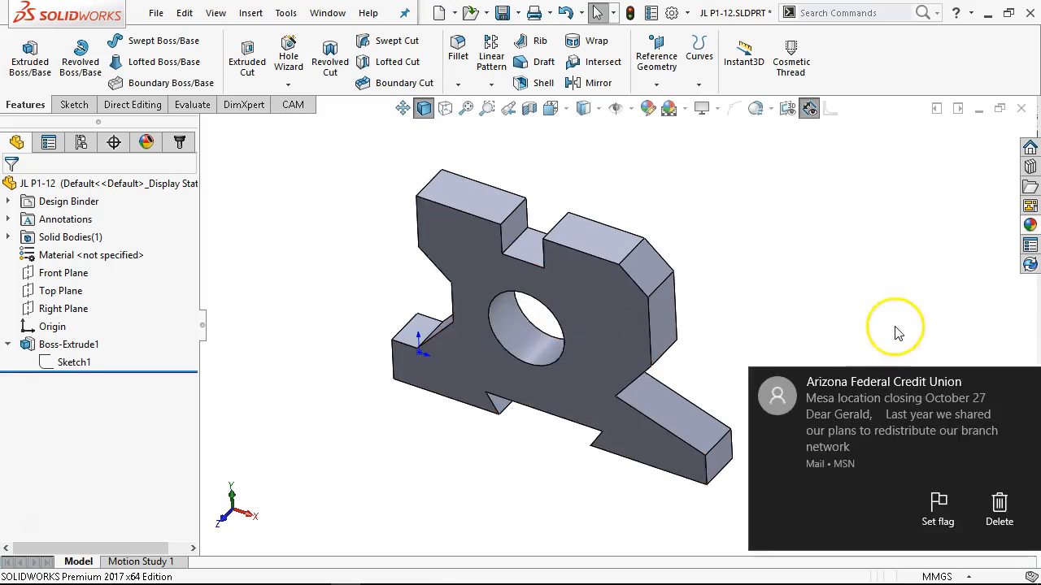
pyautogui.click(1024, 382)
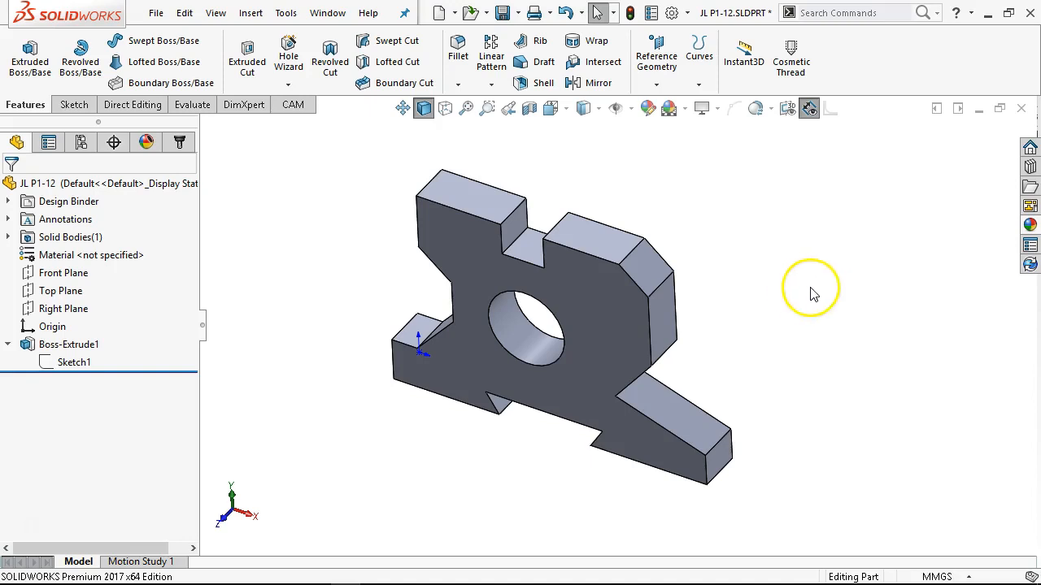
# Open Sketch1 for editing from the feature tree, view it face-on, and exit the sketch.
pyautogui.rightClick(76, 364)
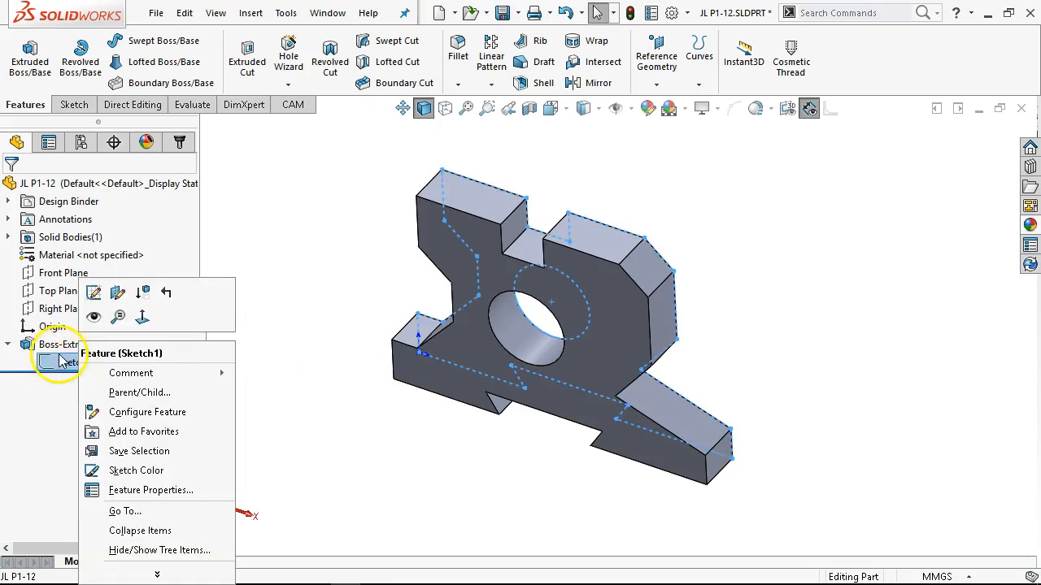
pyautogui.click(93, 294)
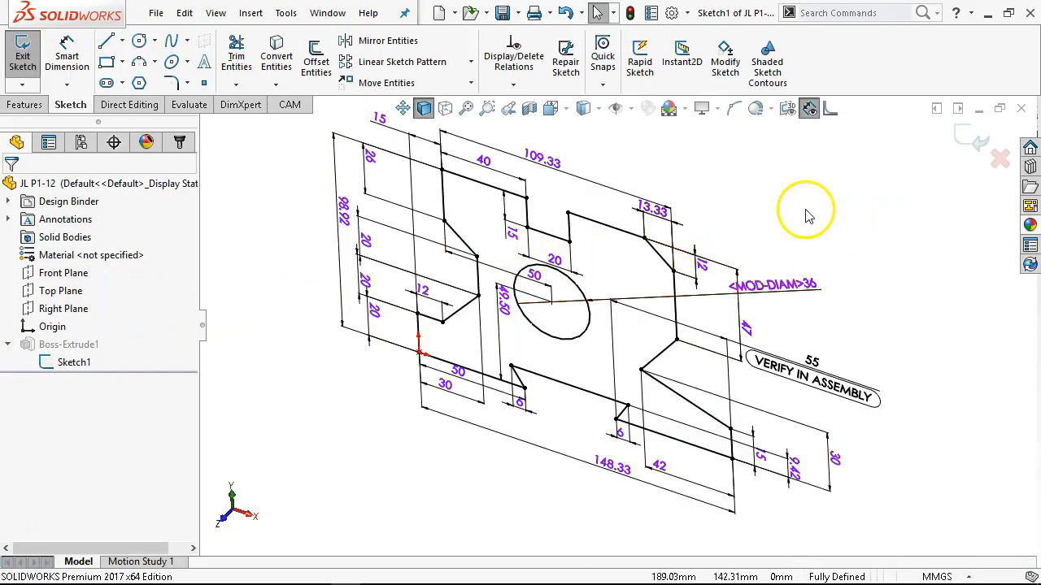
pyautogui.hotkey('ctrl', '8')
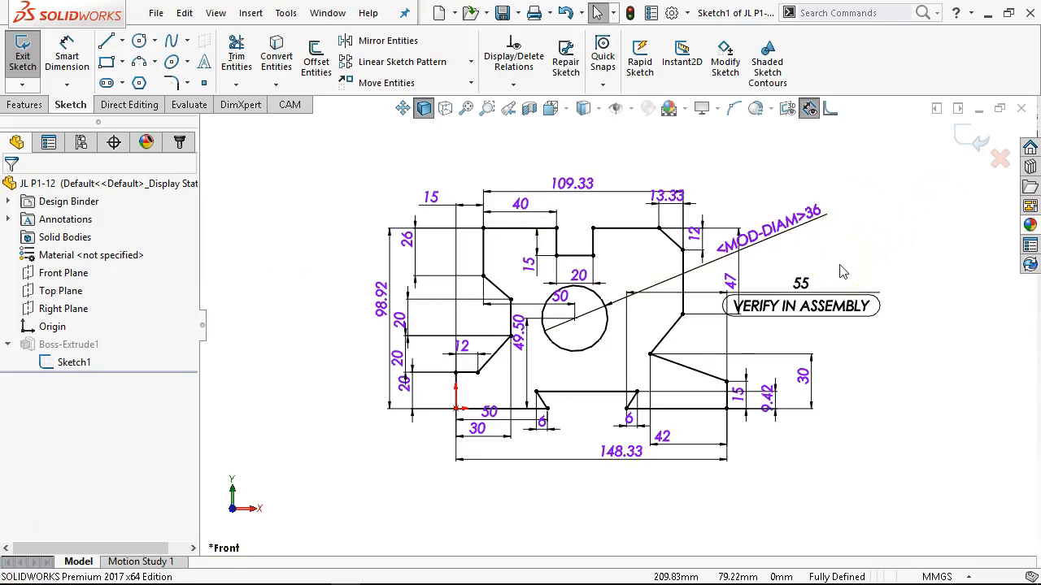
pyautogui.click(971, 137)
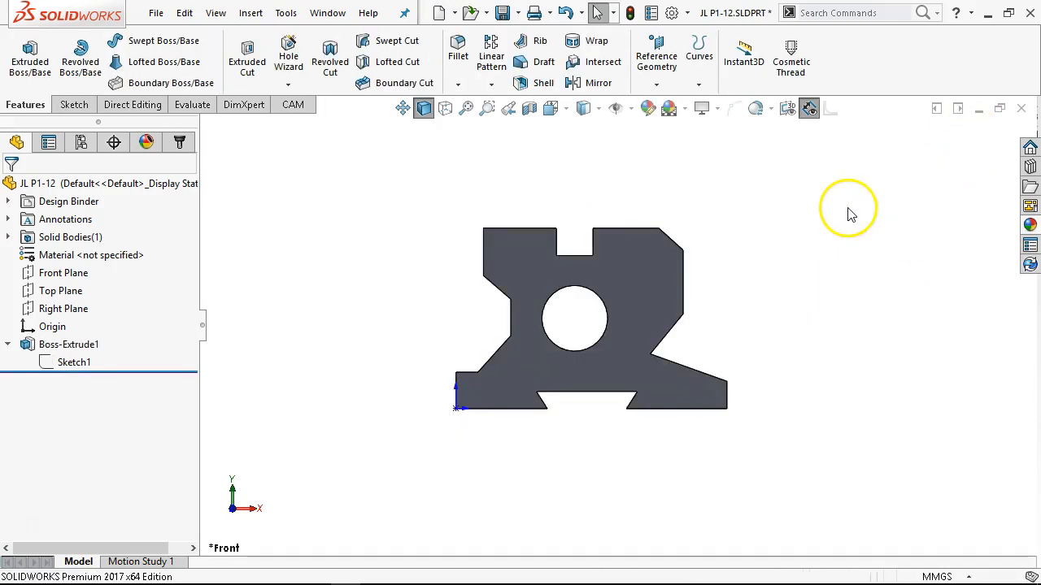
# Open the extrusion's sketch for editing directly from the front face of the model.
pyautogui.rightClick(55, 345)
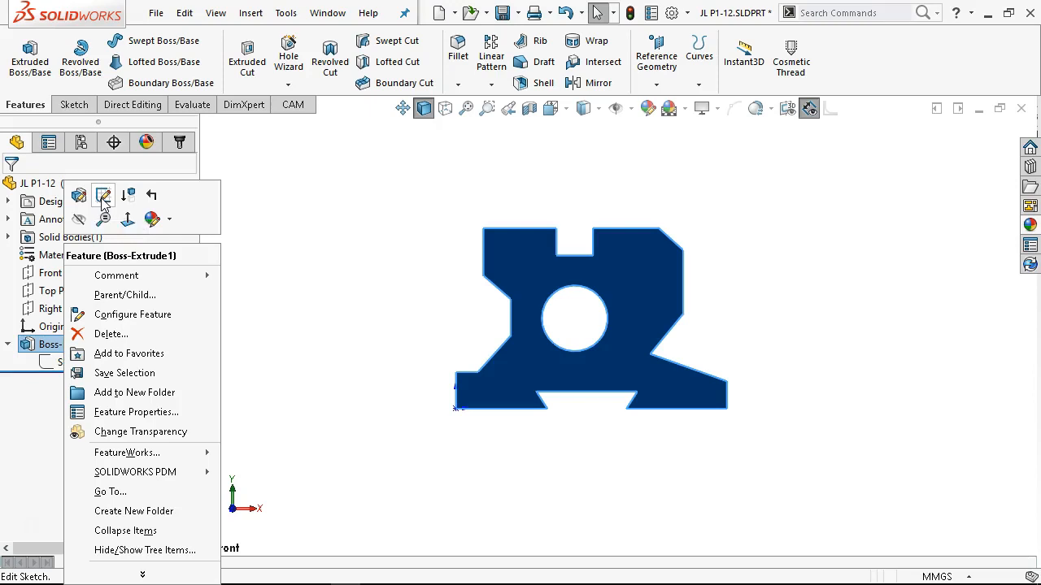
pyautogui.click(328, 214)
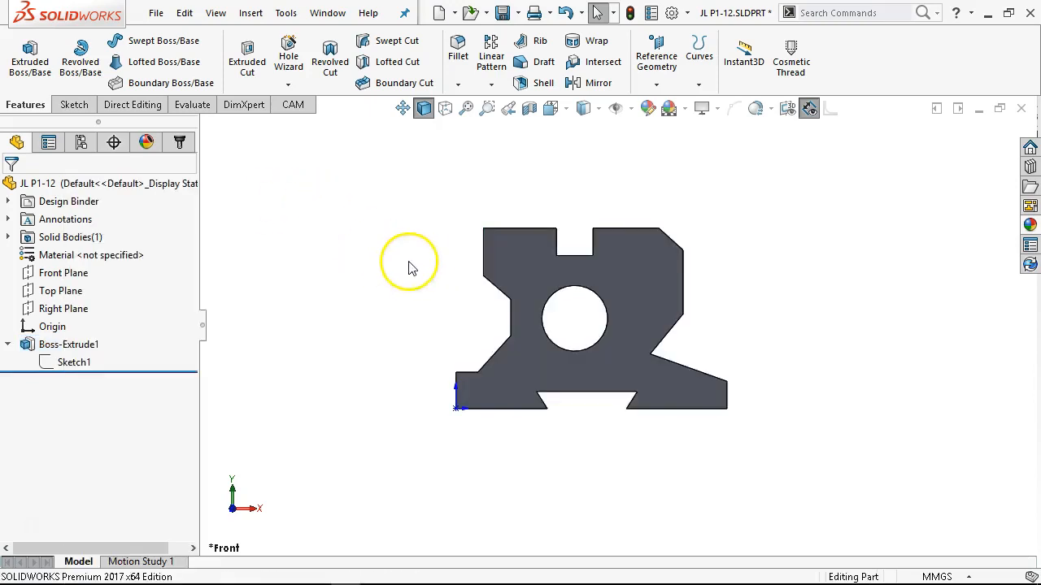
pyautogui.moveTo(409, 267); pyautogui.dragTo(365, 379, button='middle')
pyautogui.scroll(-5, 537, 336)
pyautogui.rightClick(534, 307)
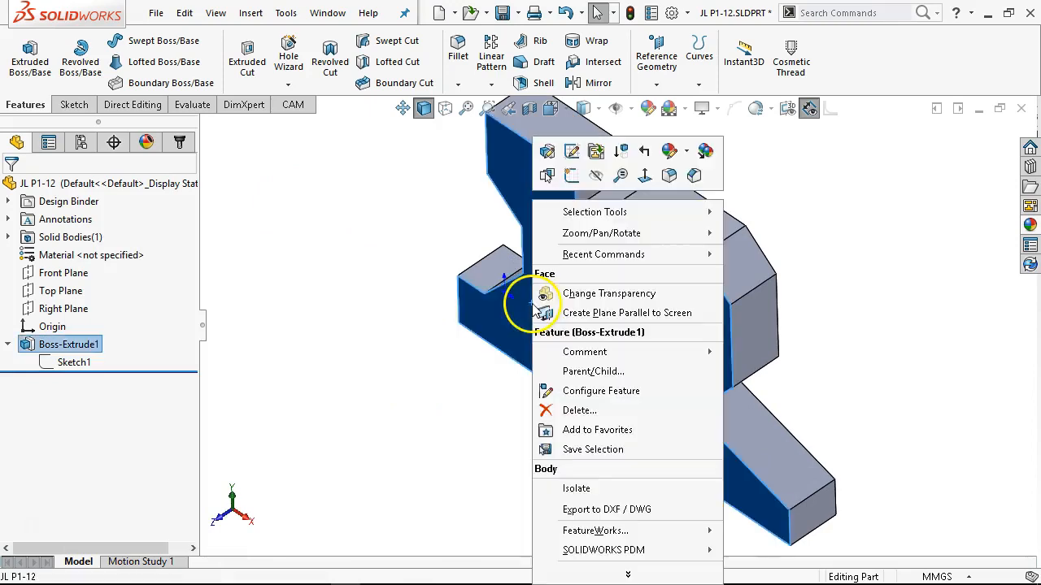
pyautogui.click(573, 152)
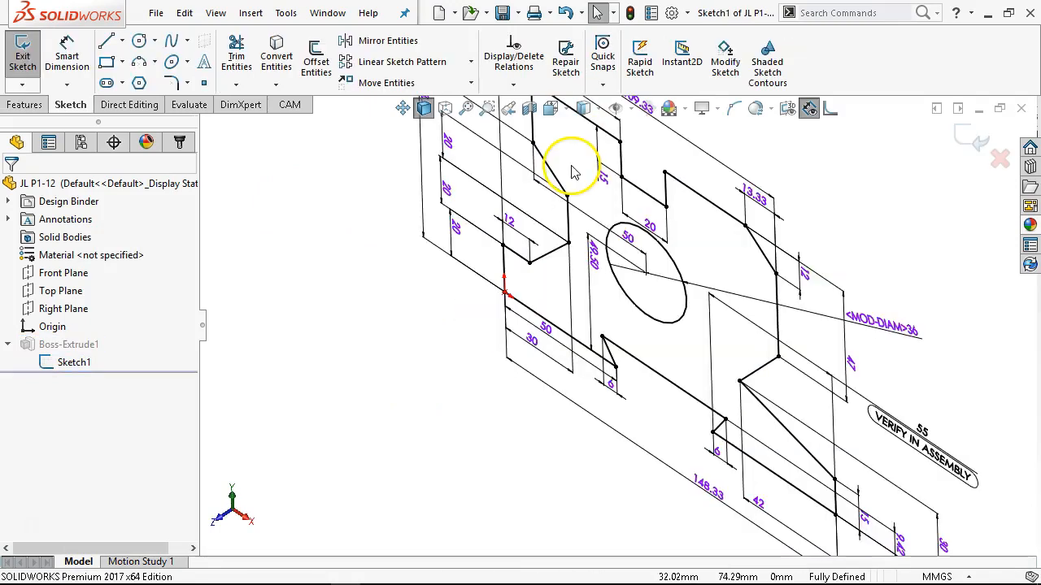
# View the sketch face-on, move the 55 VERIFY IN ASSEMBLY dimension slightly farther out from the profile, and exit the sketch.
pyautogui.scroll(3, 506, 253)
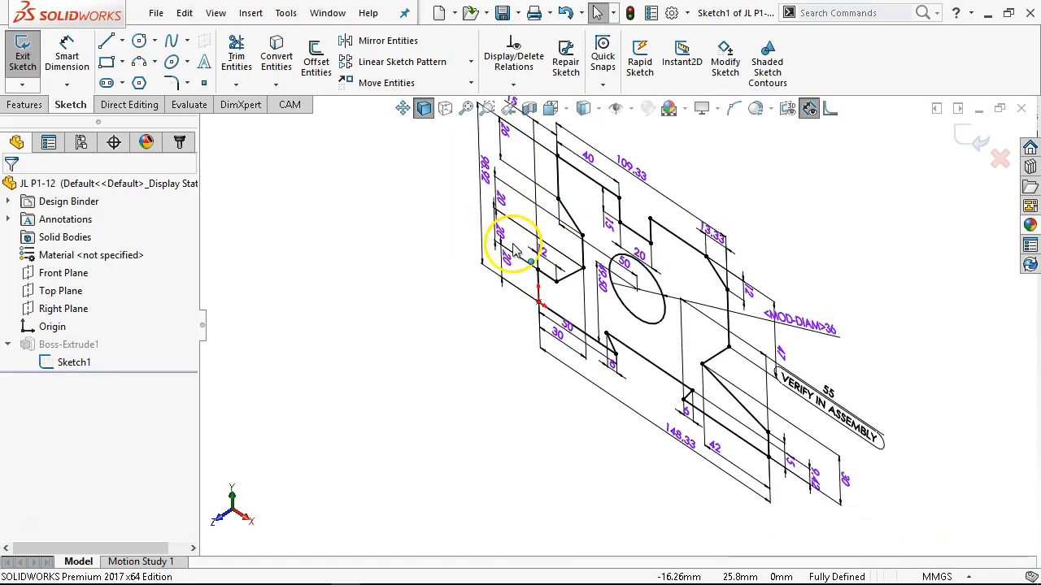
pyautogui.hotkey('ctrl', '8')
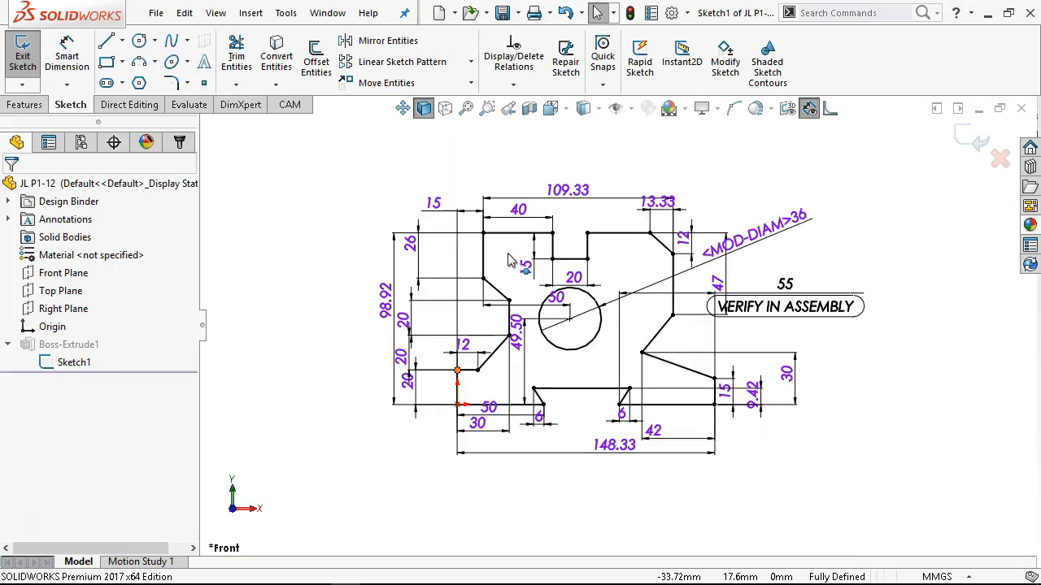
pyautogui.moveTo(811, 291); pyautogui.dragTo(840, 291)
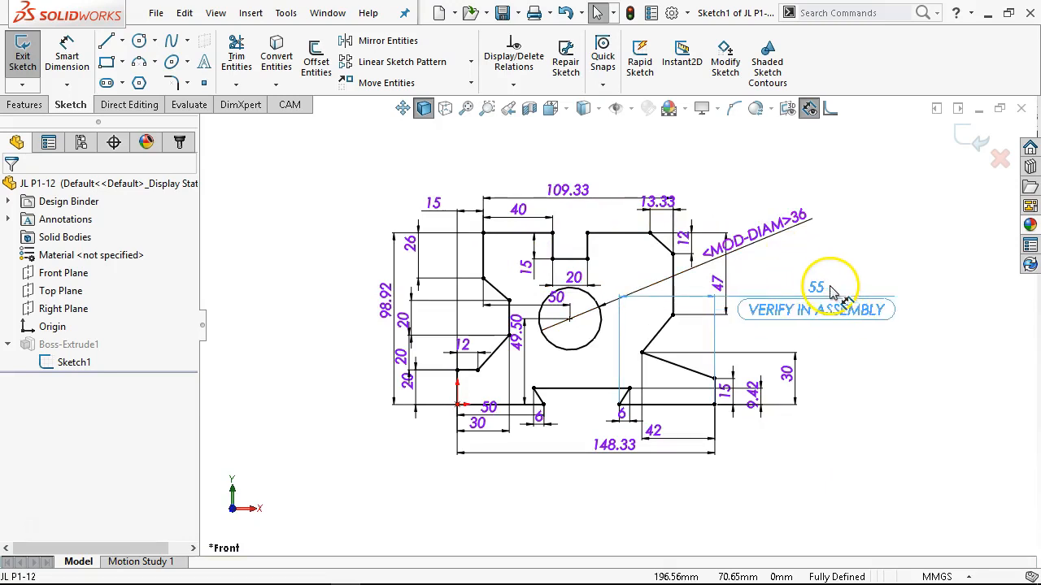
pyautogui.click(966, 135)
# Display Sketch1's dimensions on the solid model and clear the selection again.
pyautogui.click(94, 362)
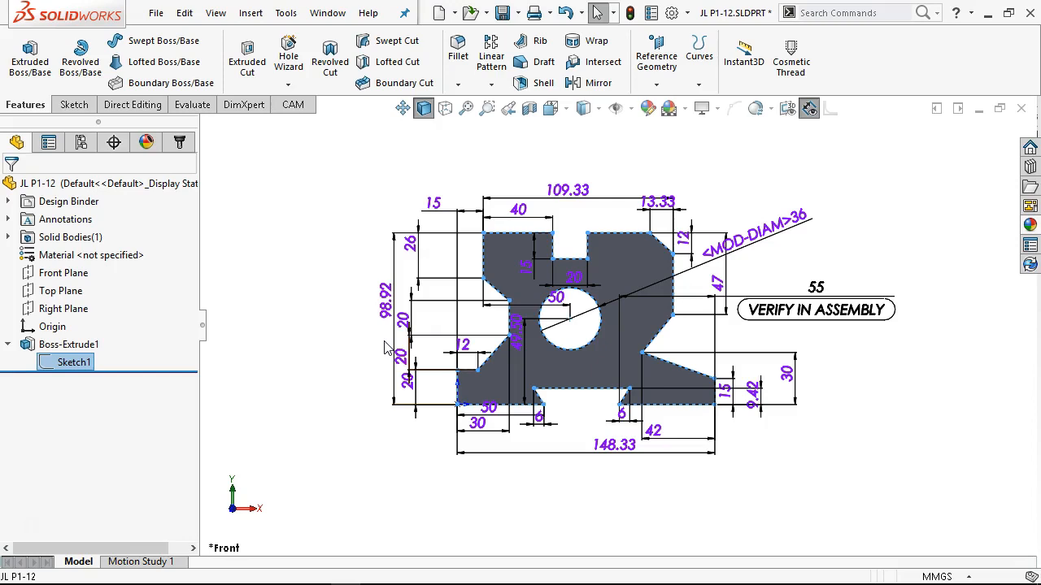
pyautogui.click(697, 252)
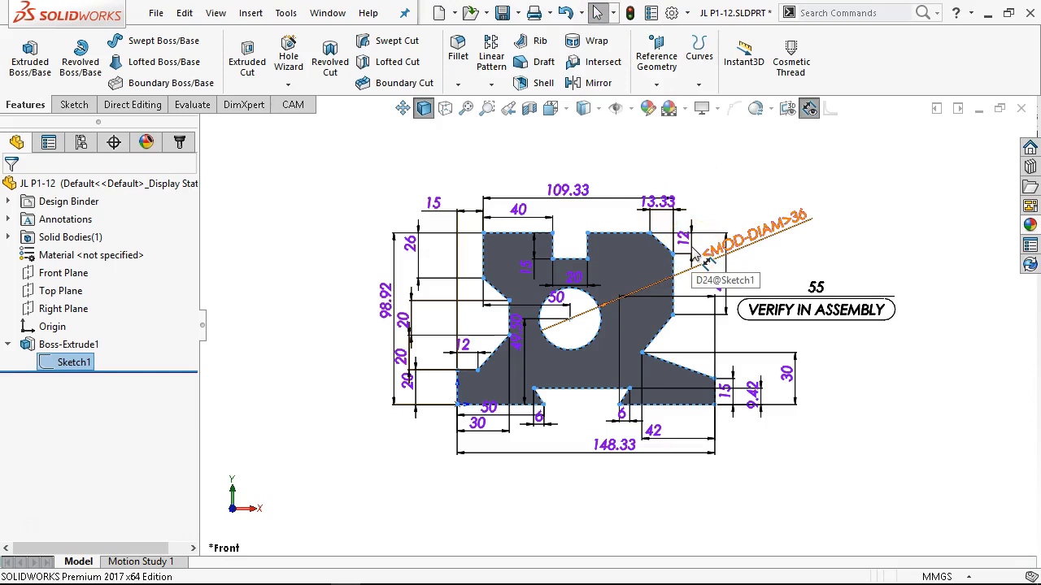
pyautogui.click(859, 208)
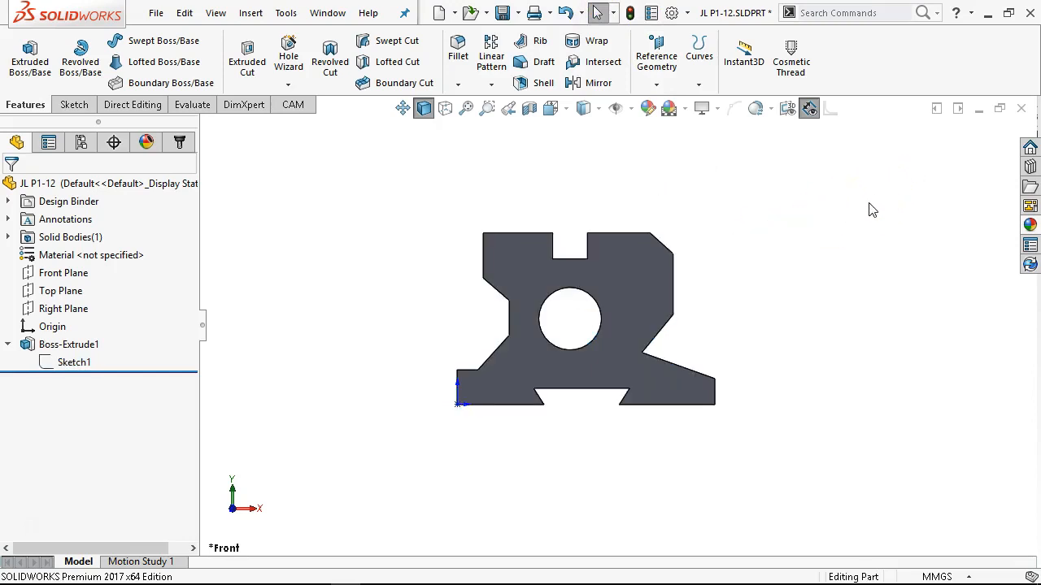
# Rebuild the part and look at the editing options available for the boss extrusion.
pyautogui.click(630, 12)
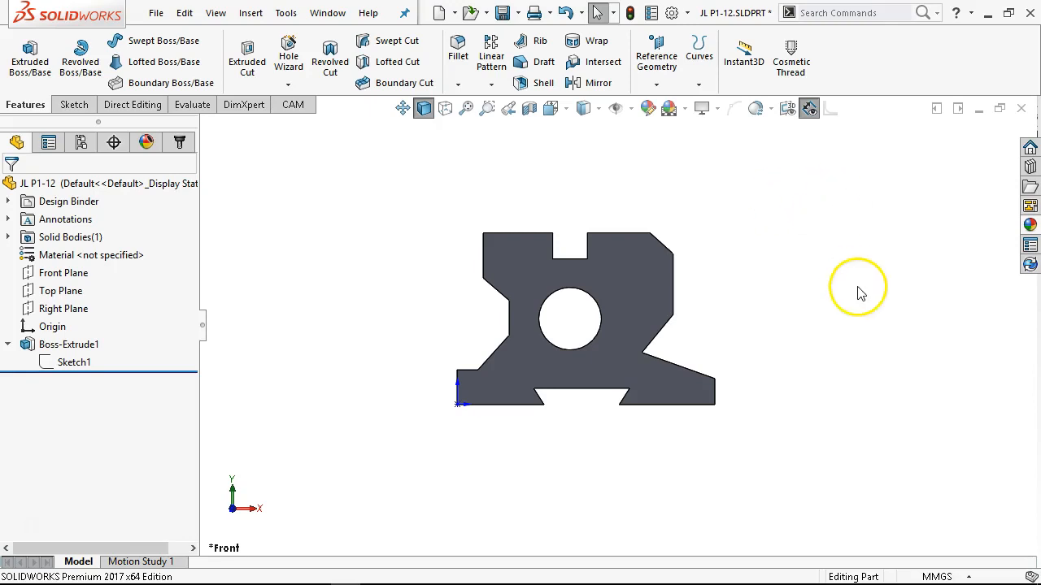
pyautogui.moveTo(813, 248); pyautogui.dragTo(743, 344, button='middle')
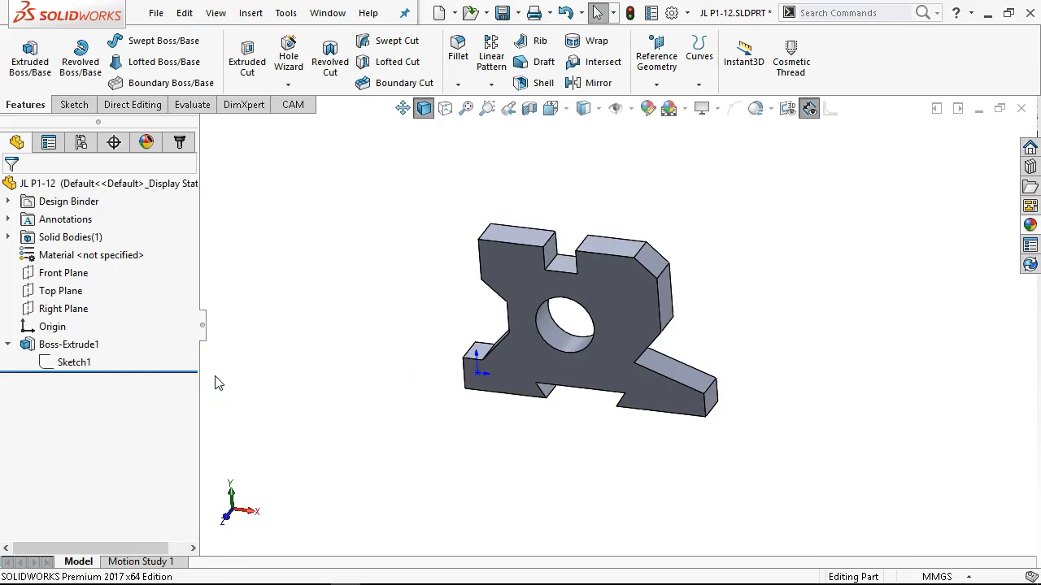
pyautogui.rightClick(85, 345)
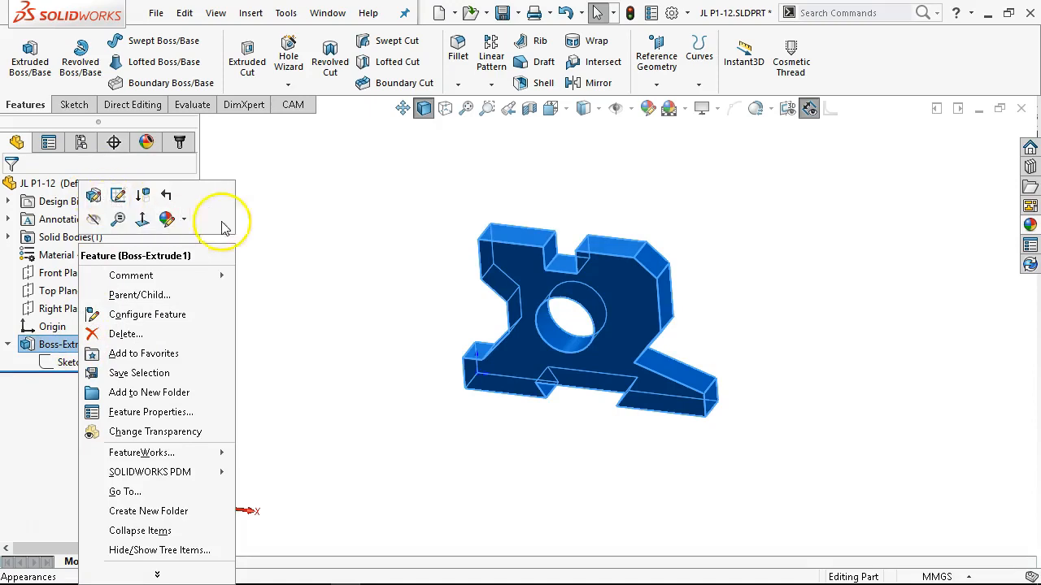
pyautogui.click(326, 244)
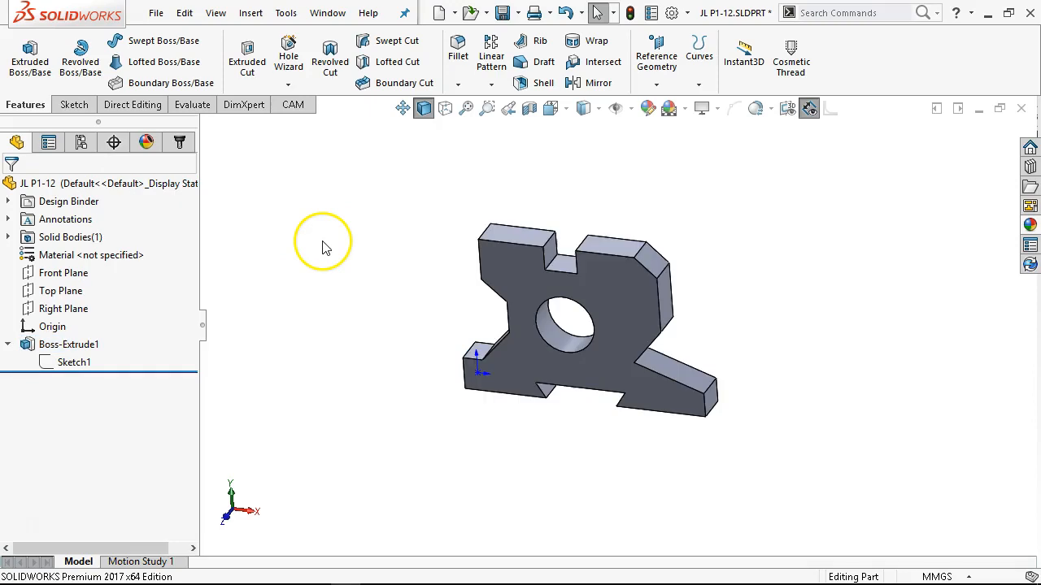
# Collapse the extrusion in the feature tree and save the part in its front view.
pyautogui.click(7, 344)
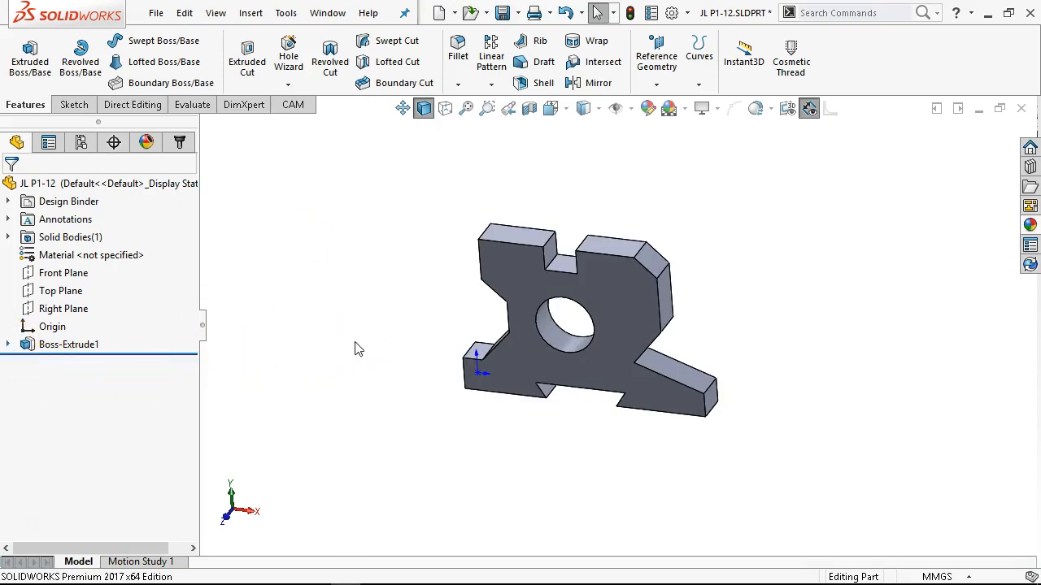
pyautogui.hotkey('ctrl', '1')
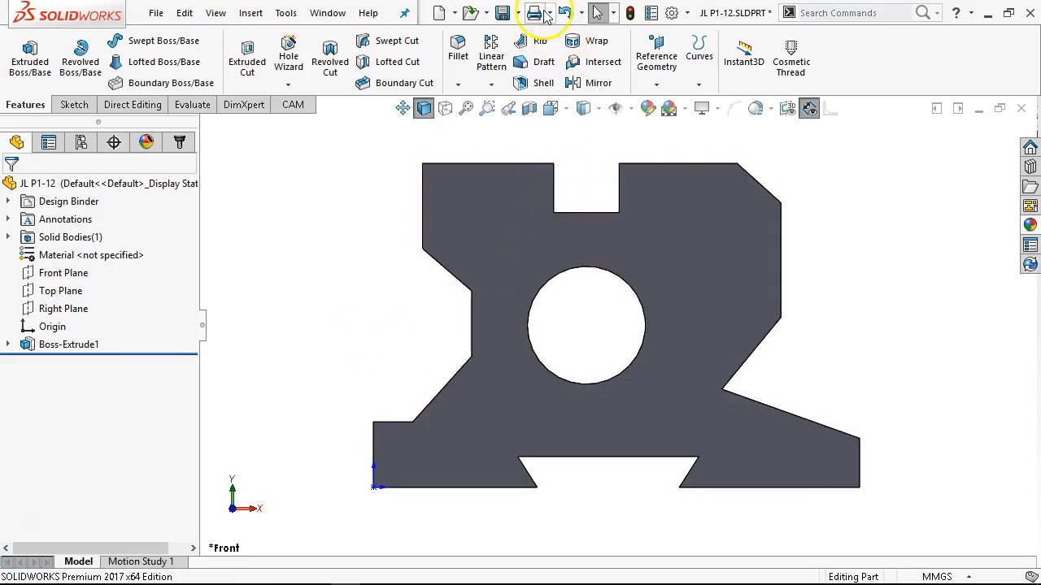
pyautogui.click(502, 12)
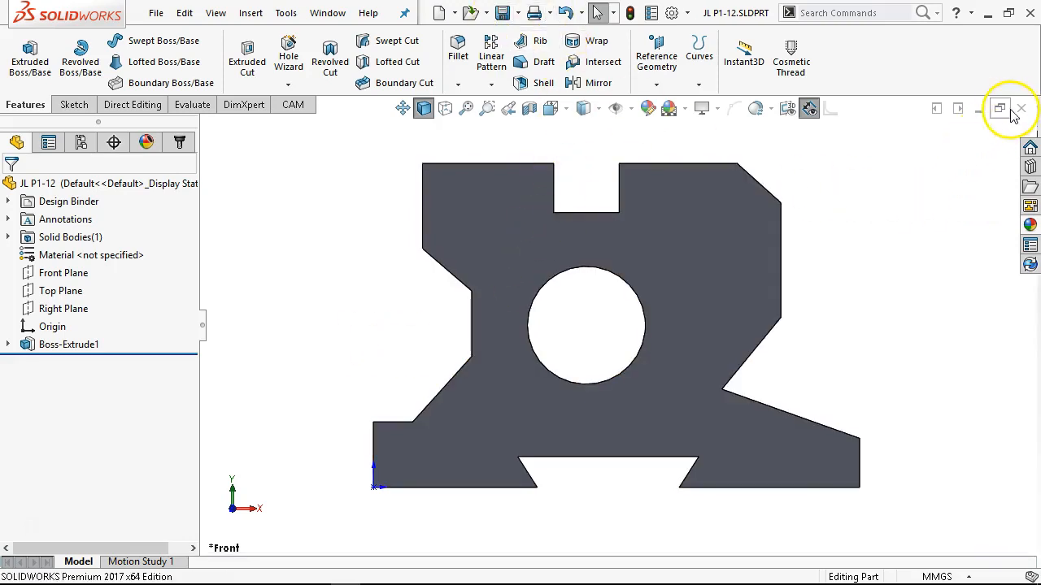
# Create a new drawing from the MCC a - land sidebar template.
pyautogui.click(156, 12)
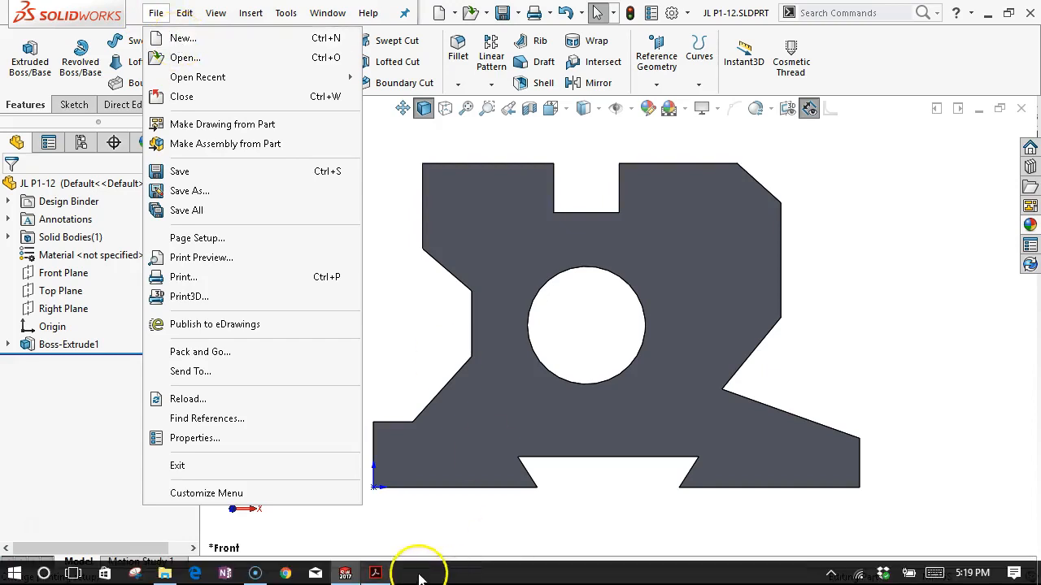
pyautogui.moveTo(353, 576)
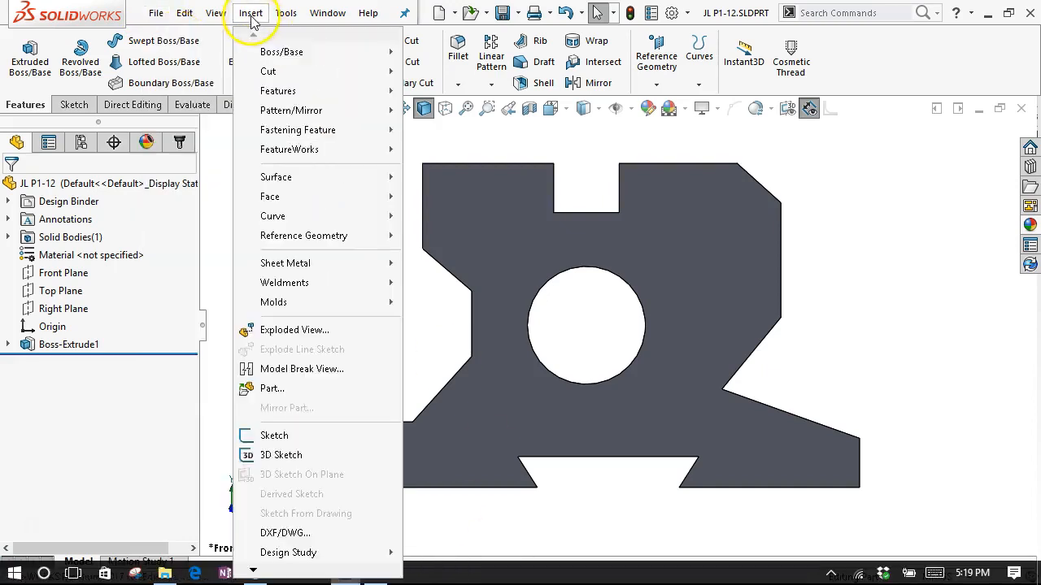
pyautogui.click(180, 39)
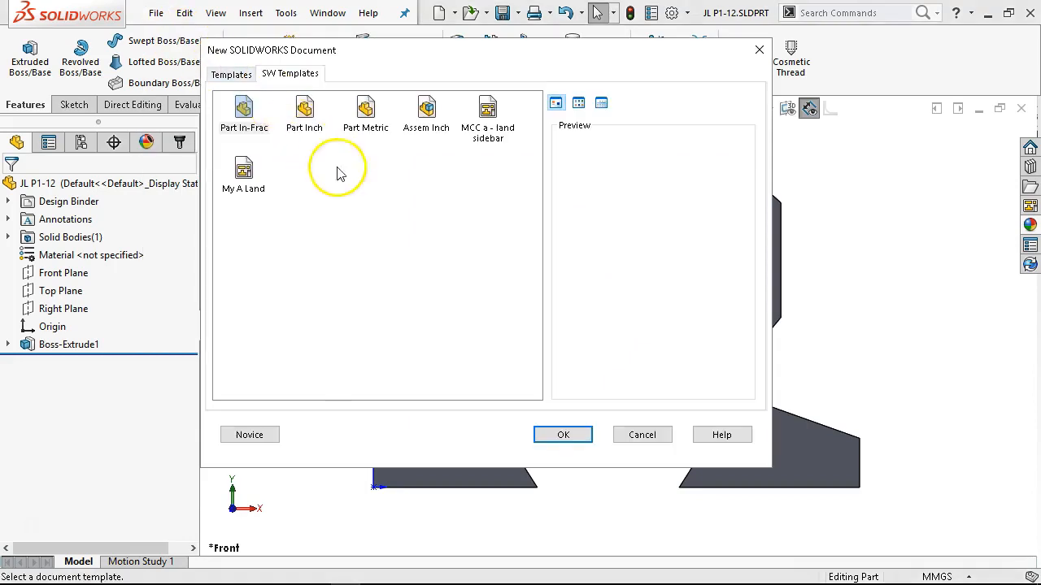
pyautogui.doubleClick(488, 116)
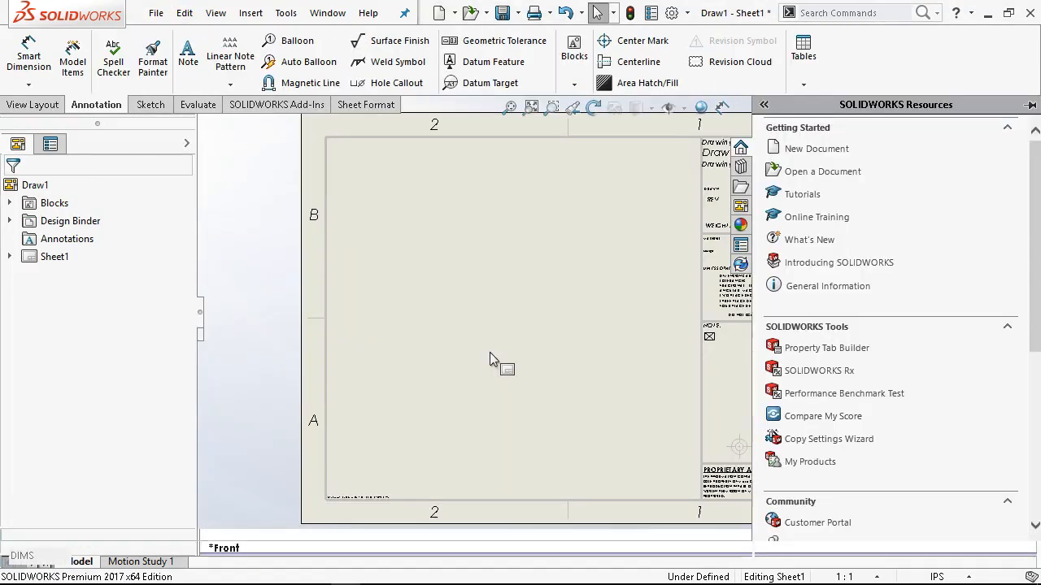
pyautogui.click(286, 237)
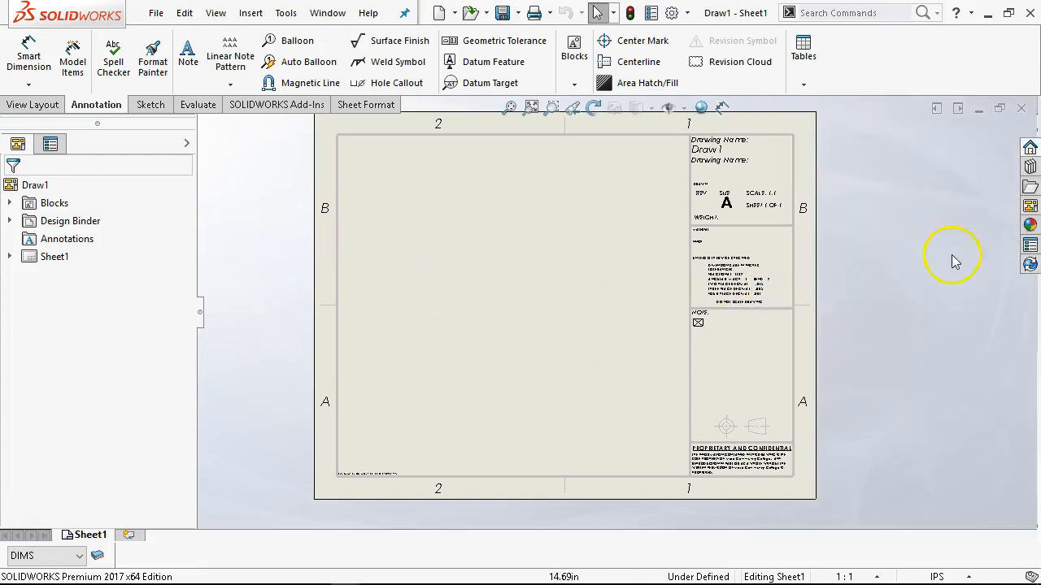
# Load the views of JL P1-12.SLDPRT and place its front view in the lower-left area of the sheet.
pyautogui.click(1030, 208)
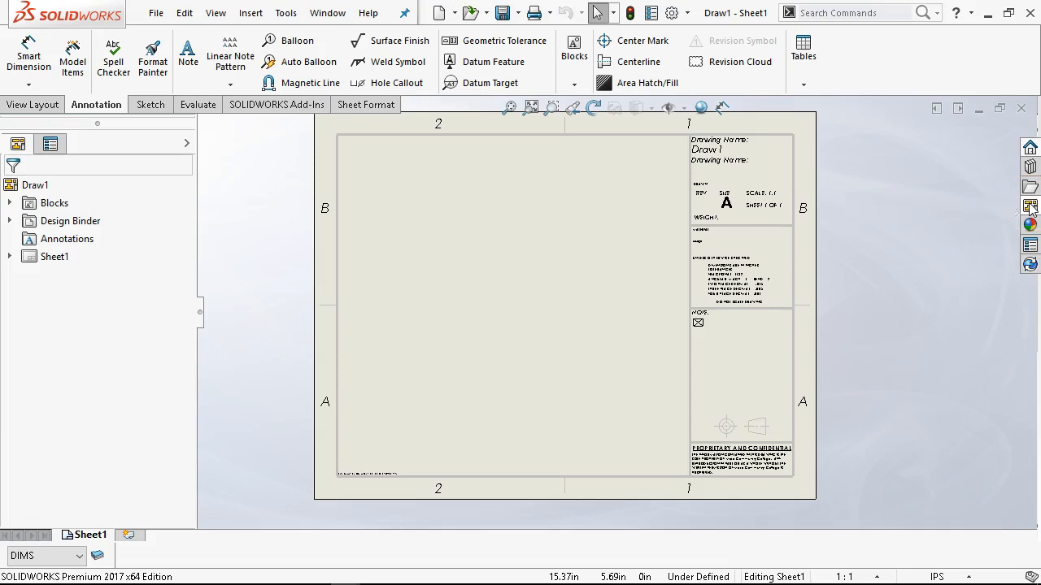
pyautogui.click(854, 129)
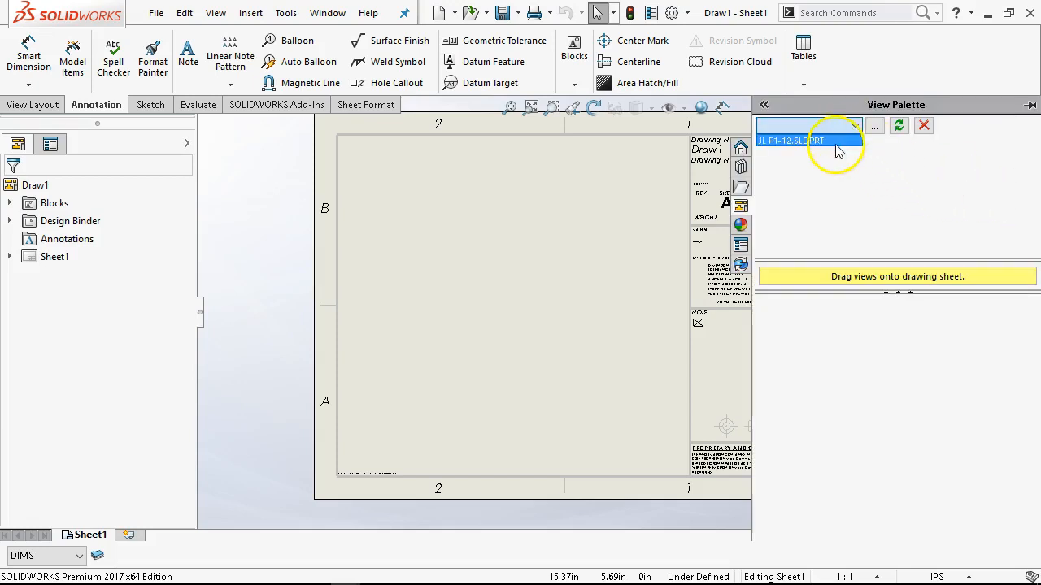
pyautogui.click(833, 141)
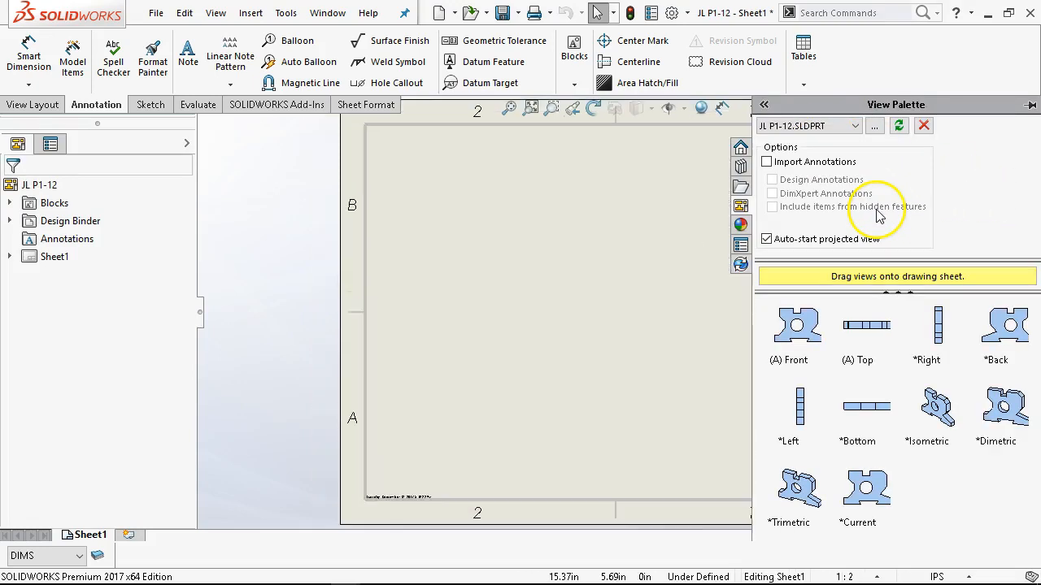
pyautogui.moveTo(802, 329); pyautogui.dragTo(479, 361)
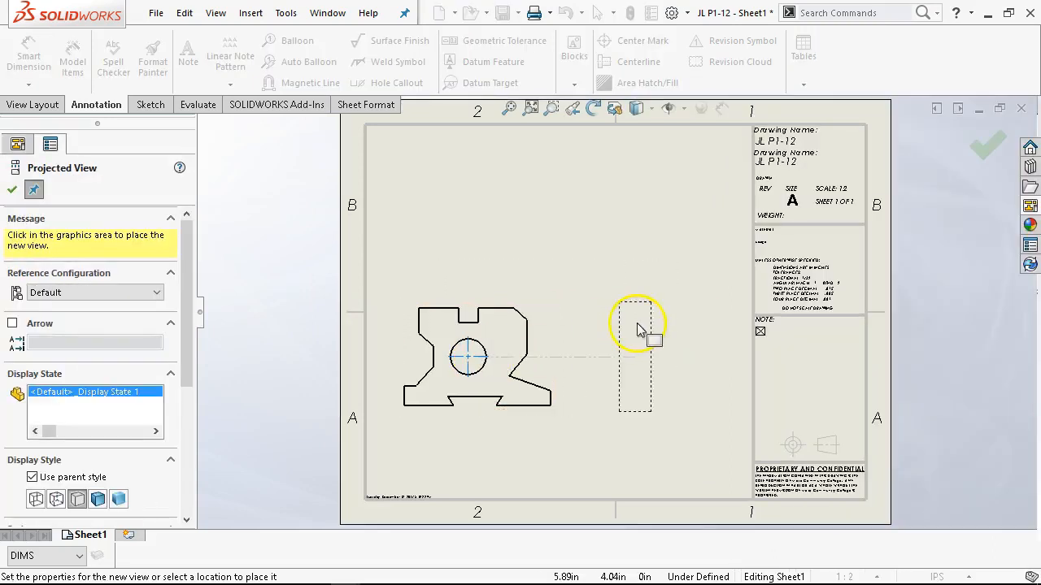
# Project a right, a top and an isometric view from the front view and finish placing views.
pyautogui.click(662, 326)
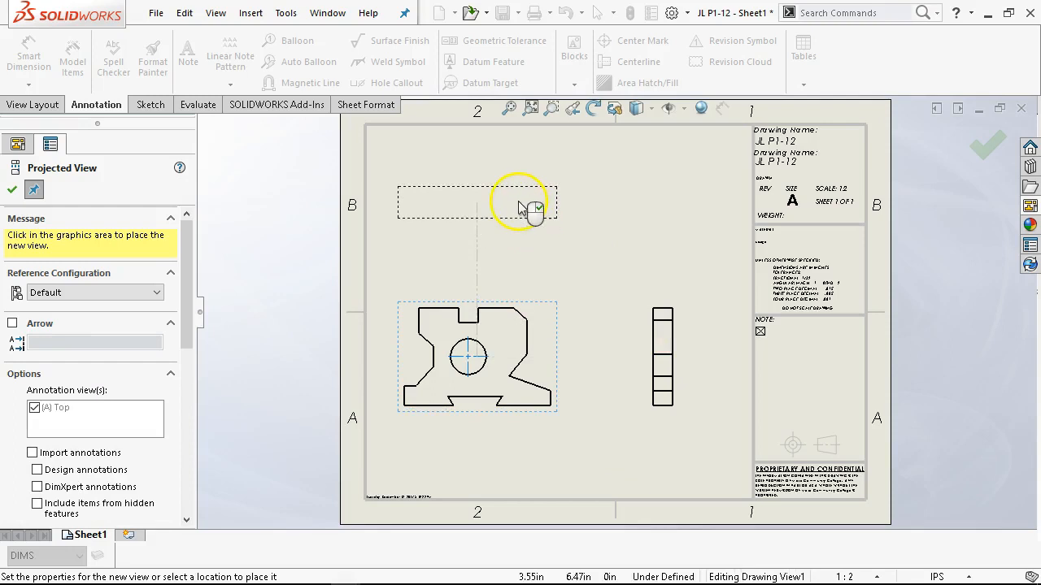
pyautogui.click(541, 203)
pyautogui.click(679, 236)
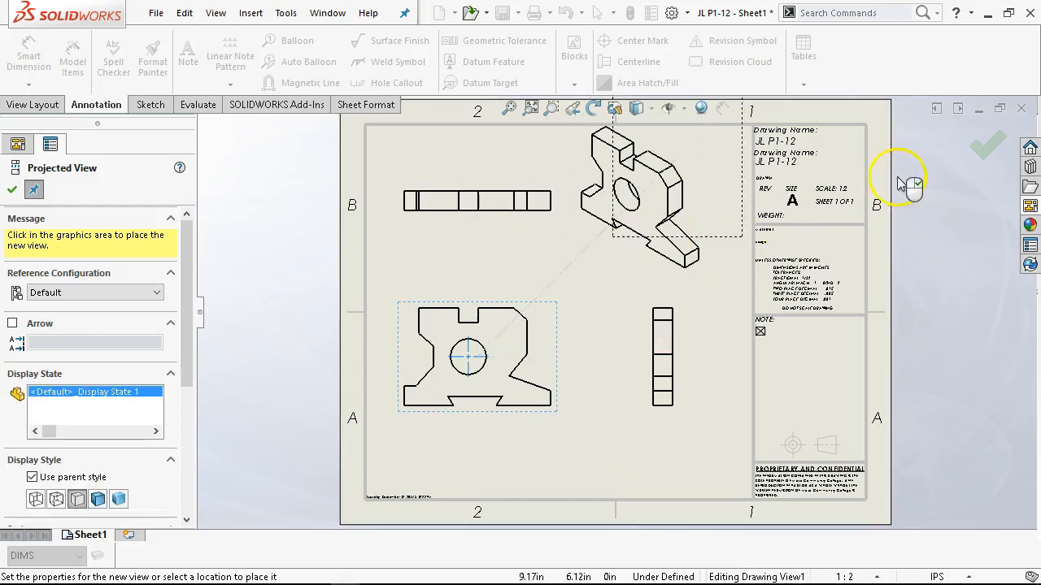
pyautogui.click(987, 145)
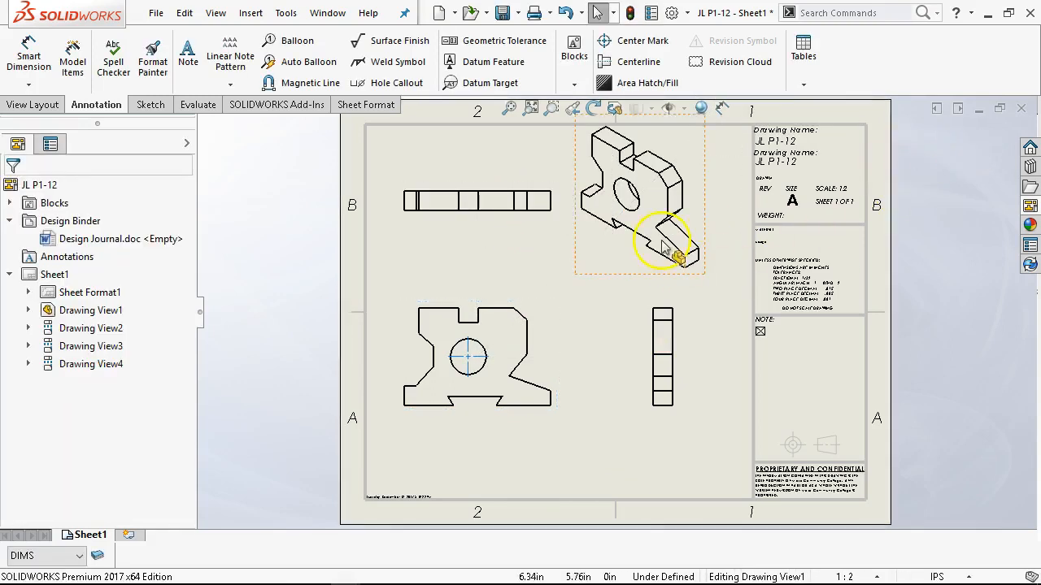
pyautogui.click(509, 108)
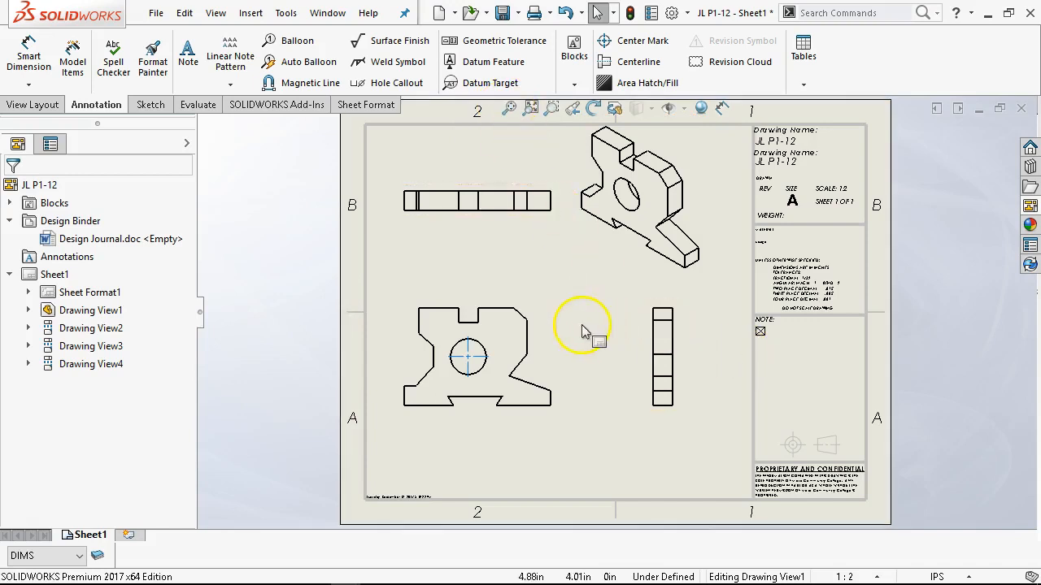
# Import the dimensions marked for drawing into the front view, using the entire model as the source.
pyautogui.click(532, 315)
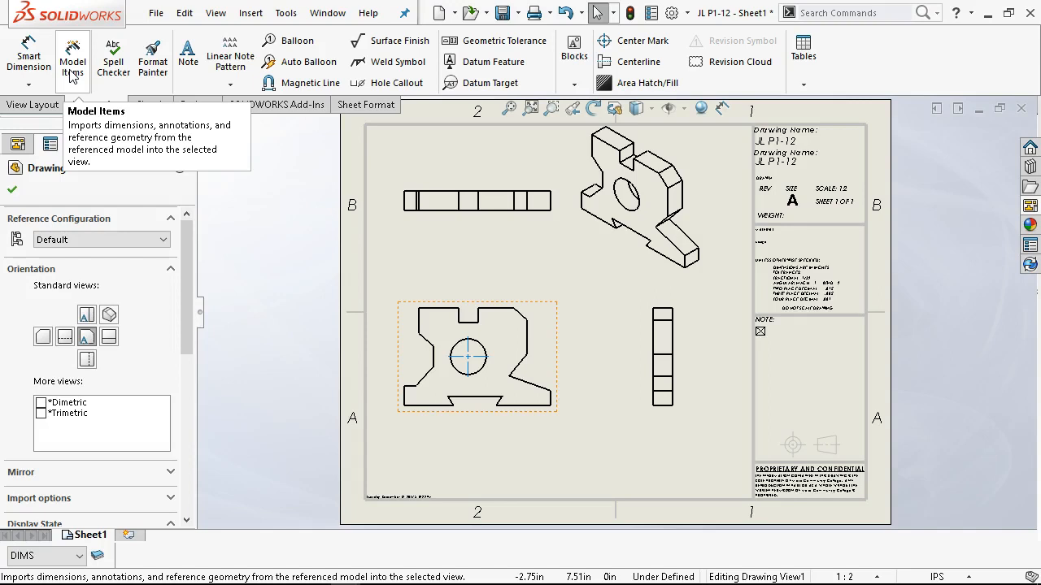
pyautogui.click(73, 74)
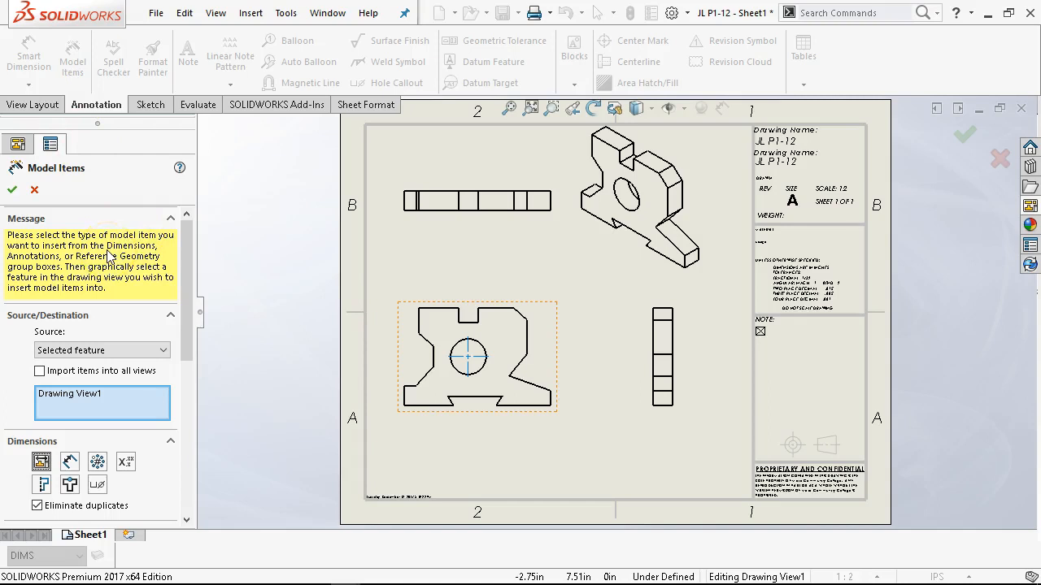
pyautogui.moveTo(192, 288); pyautogui.dragTo(191, 358)
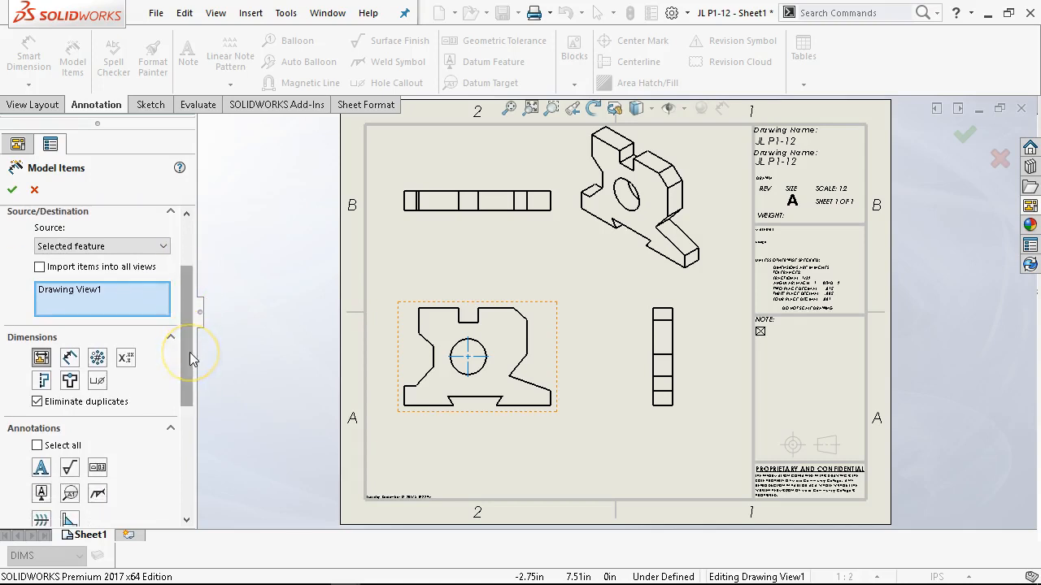
pyautogui.click(41, 361)
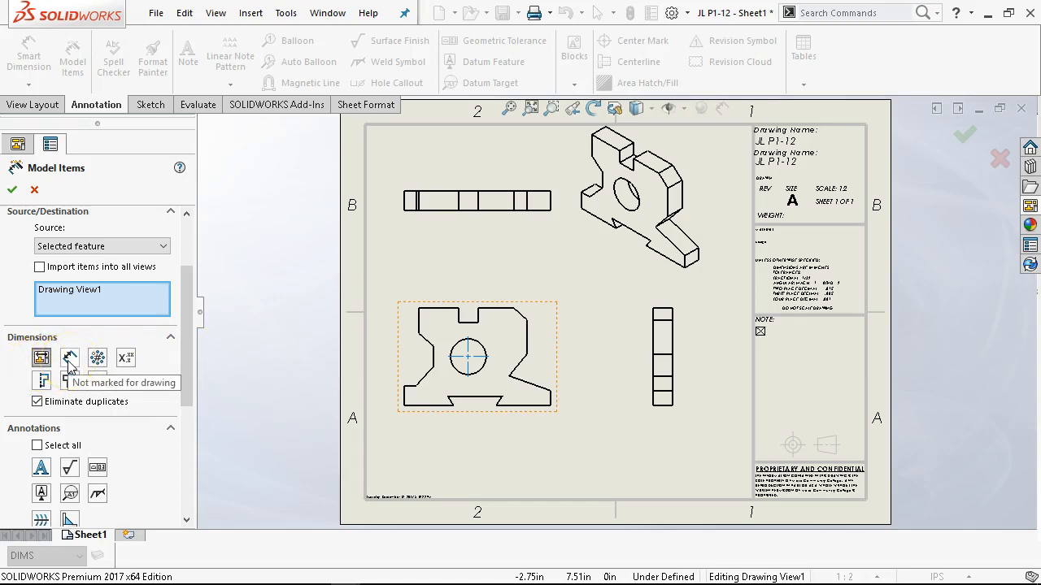
pyautogui.click(13, 189)
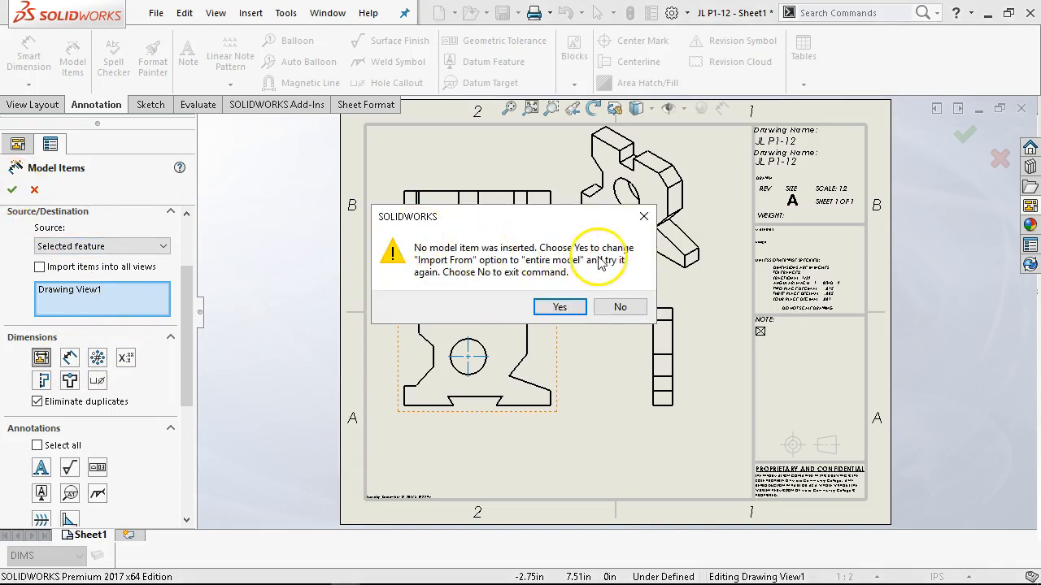
pyautogui.click(561, 307)
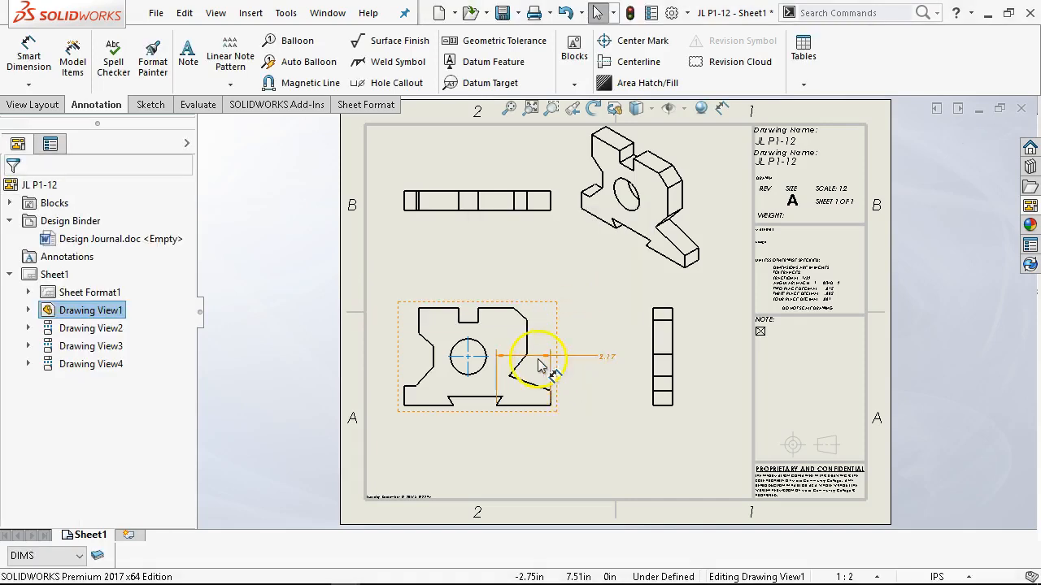
# In the JL P1-12 part, show Boss-Extrude1's dimensions and move the "VERIFY IN ASSEMBLY" dimension below the overall width dimension.
pyautogui.scroll(-3, 534, 360)
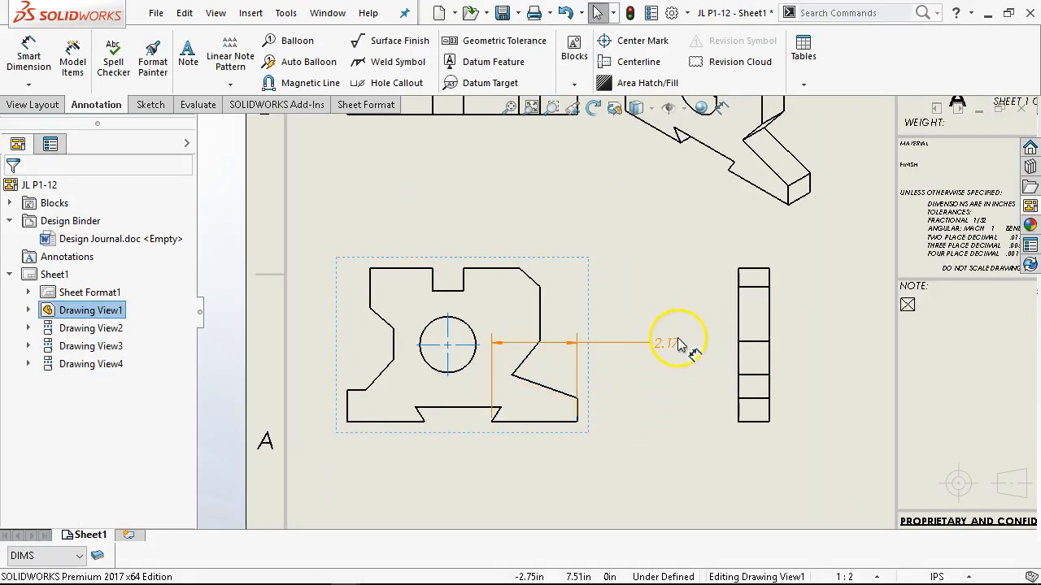
pyautogui.scroll(2, 617, 269)
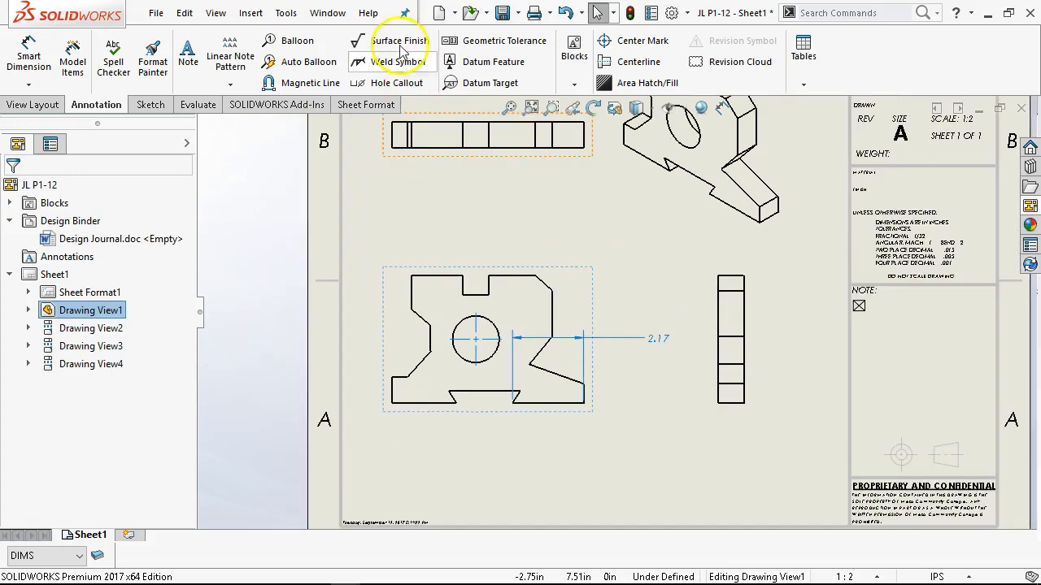
pyautogui.click(328, 14)
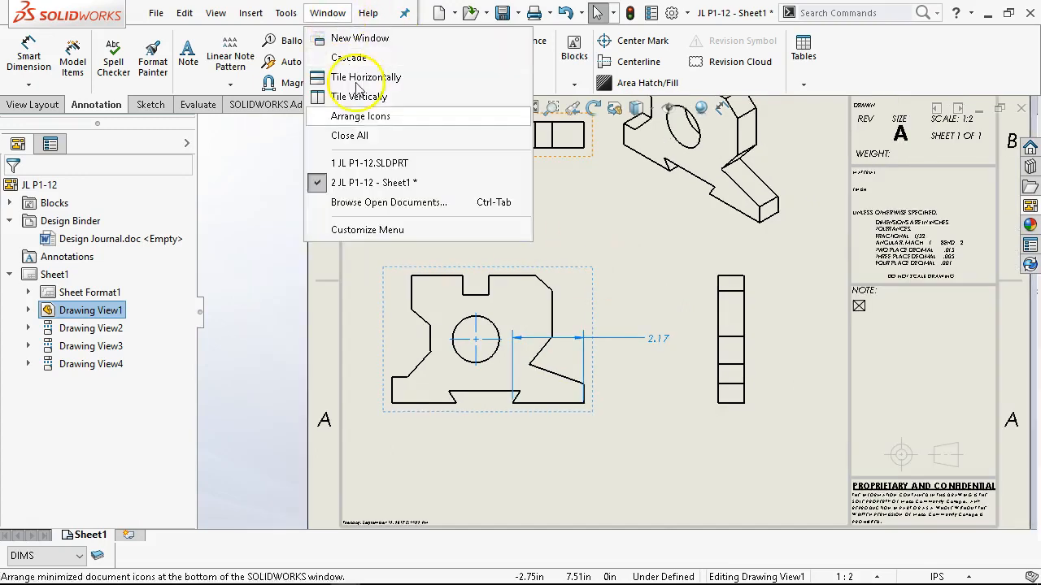
pyautogui.click(389, 161)
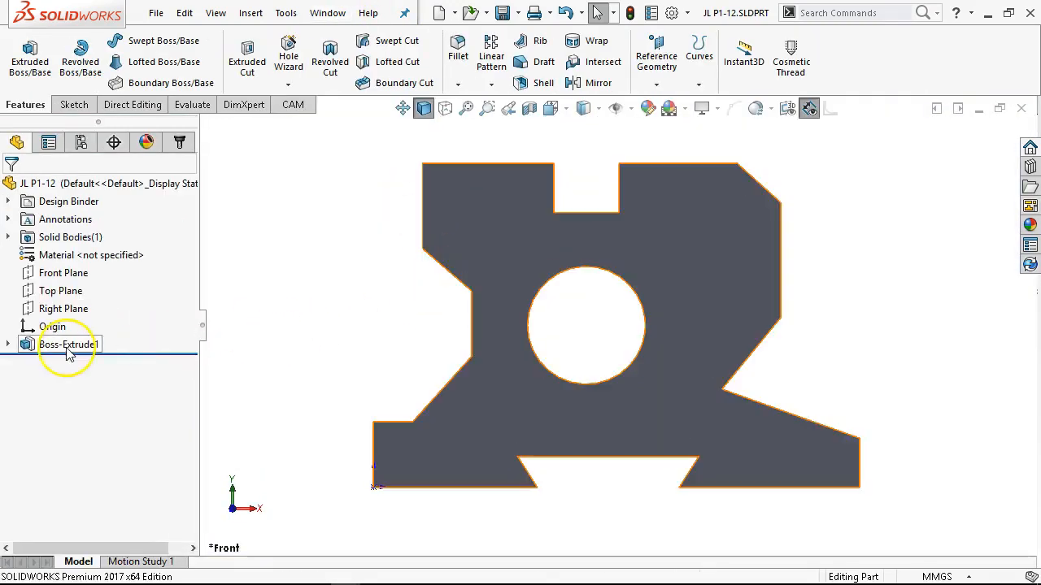
pyautogui.doubleClick(68, 345)
pyautogui.scroll(3, 686, 413)
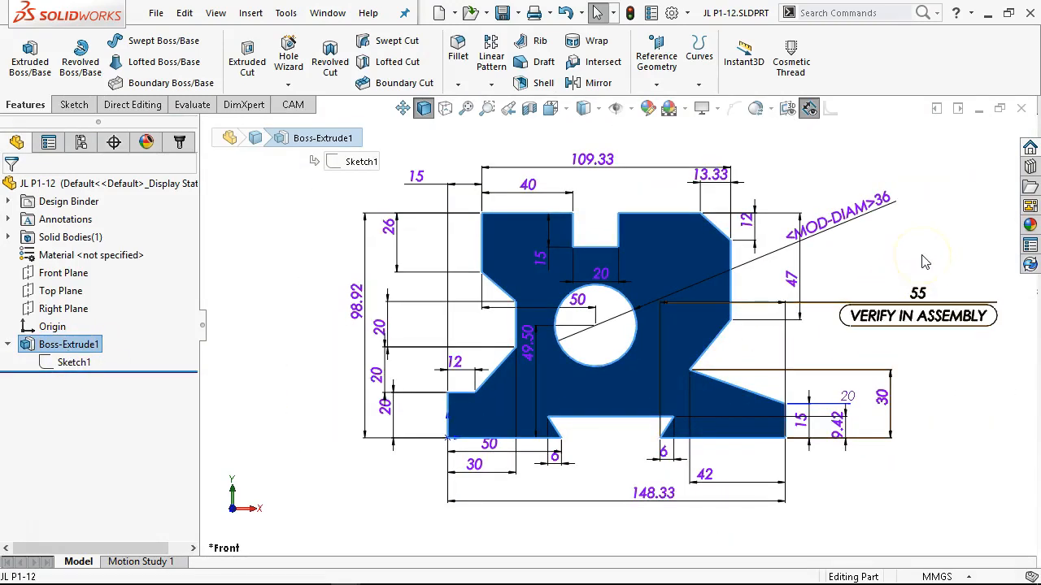
pyautogui.moveTo(933, 295); pyautogui.dragTo(893, 511)
# Return to the JL P1-12 drawing and enable dual dimension display for the imported dimension in the front view.
pyautogui.click(328, 13)
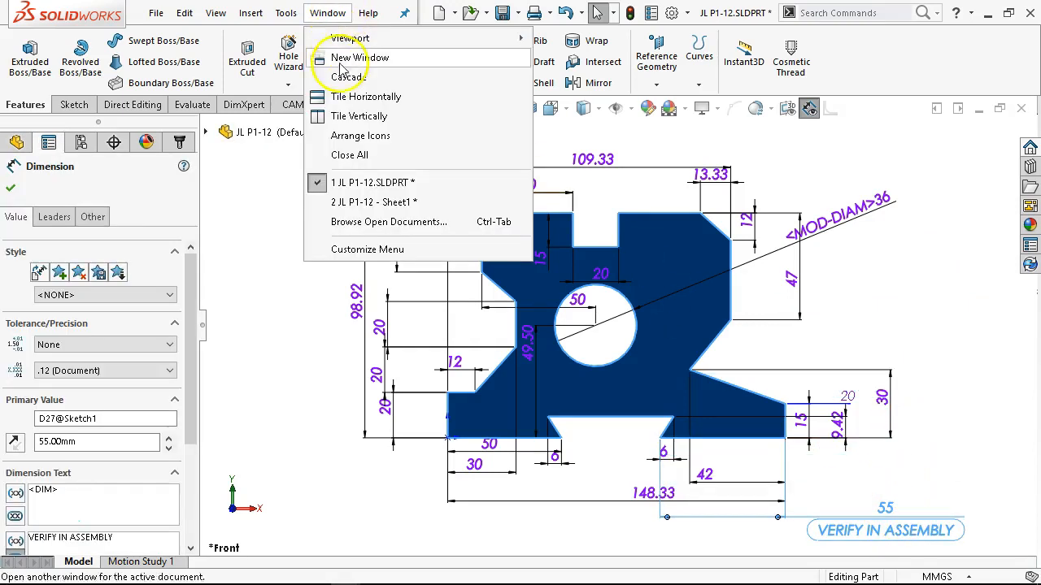
pyautogui.click(363, 207)
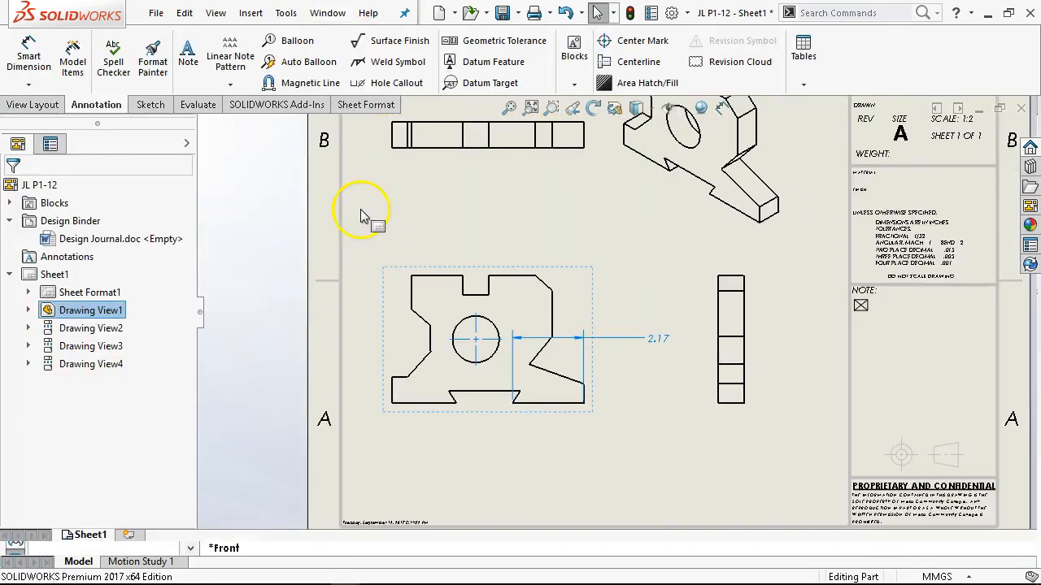
pyautogui.click(628, 340)
pyautogui.moveTo(186, 381); pyautogui.dragTo(206, 530)
pyautogui.click(12, 496)
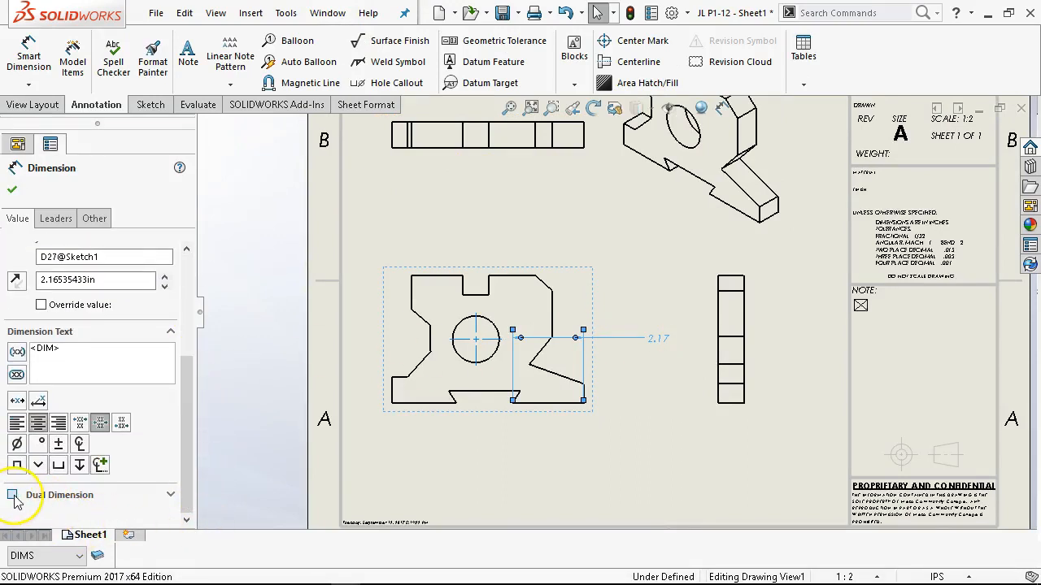
pyautogui.click(170, 494)
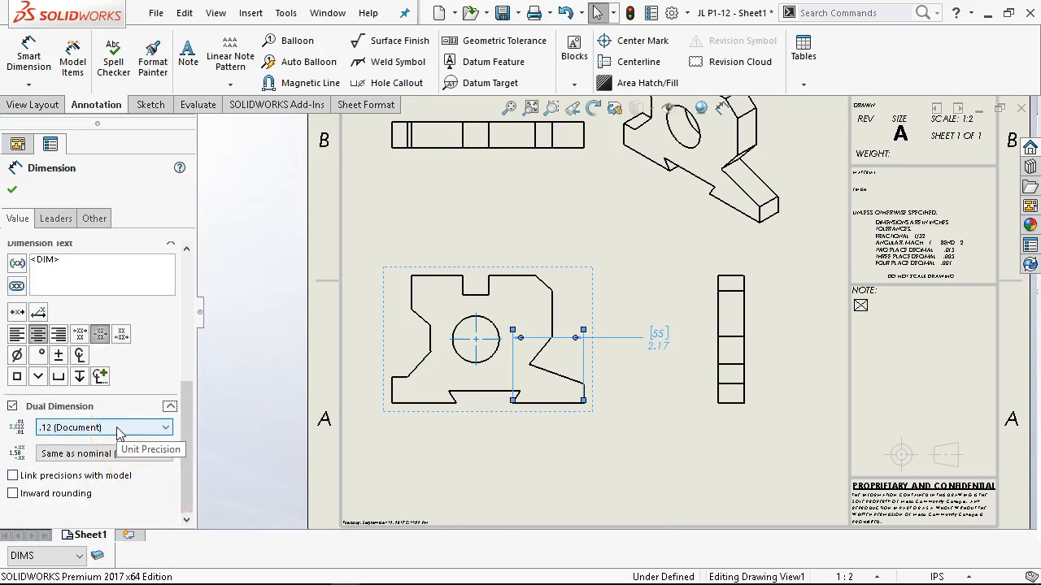
pyautogui.click(112, 455)
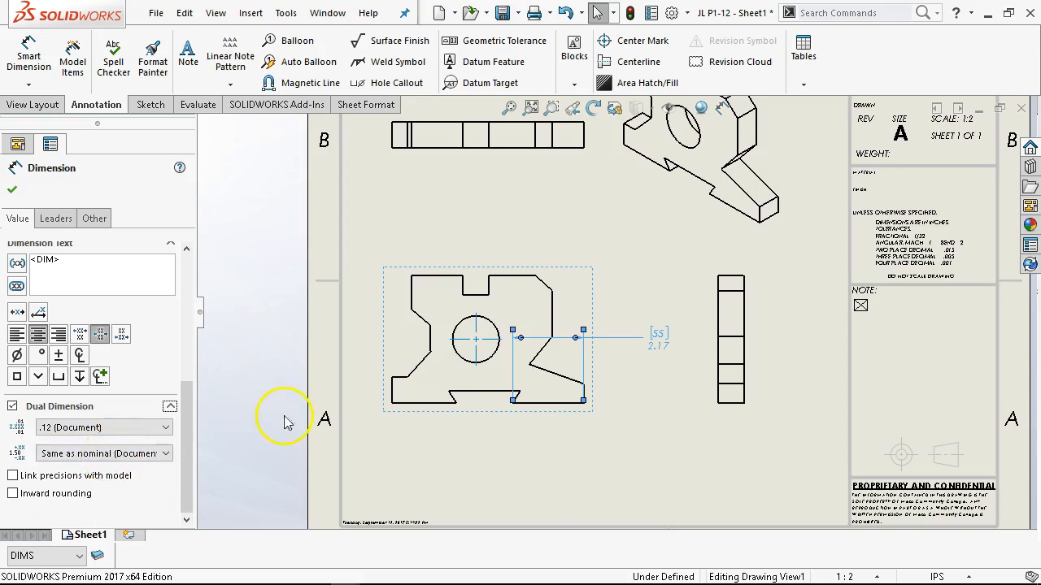
pyautogui.click(10, 191)
# Move the dual dimension directly below the front view, centred between its extension lines.
pyautogui.moveTo(651, 335); pyautogui.dragTo(553, 428)
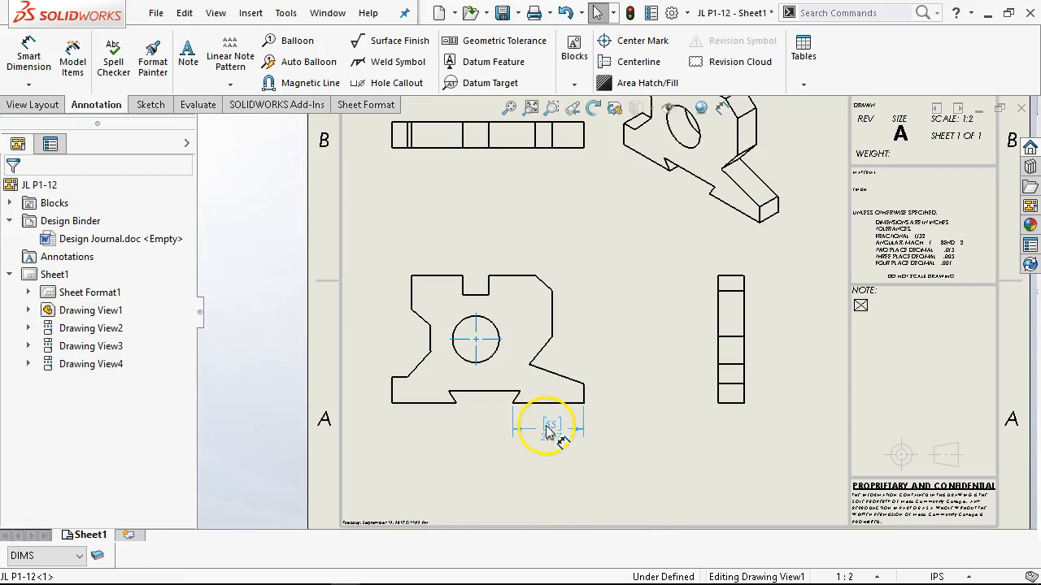
pyautogui.click(552, 427)
pyautogui.scroll(-3, 561, 431)
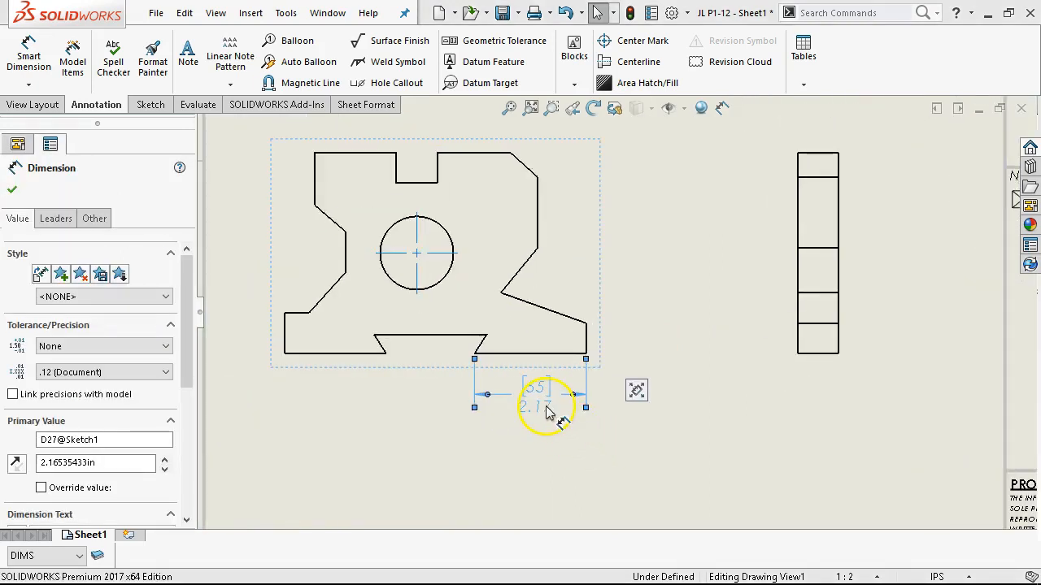
pyautogui.click(616, 415)
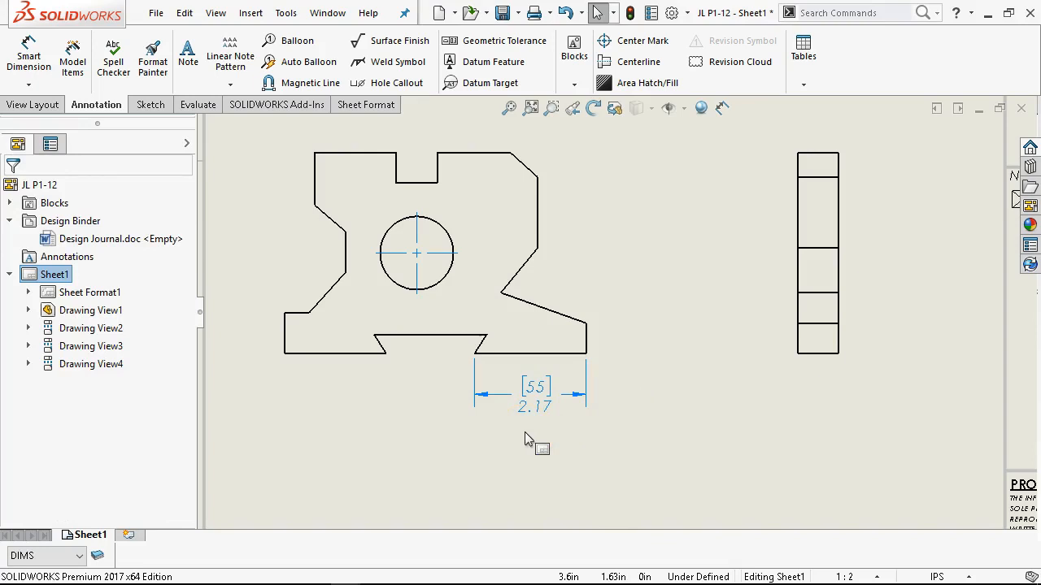
# In the JL P1-12 part, move the 55 mm dimension's "VERIFY IN ASSEMBLY" text into its main dimension text, on a line beneath <DIM>.
pyautogui.scroll(3, 579, 302)
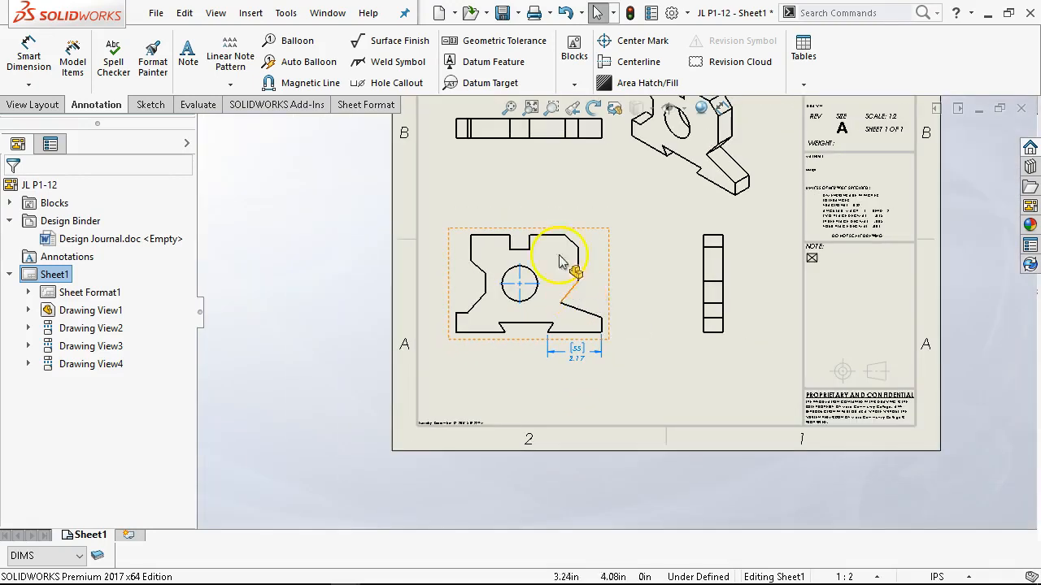
pyautogui.click(328, 13)
pyautogui.click(387, 164)
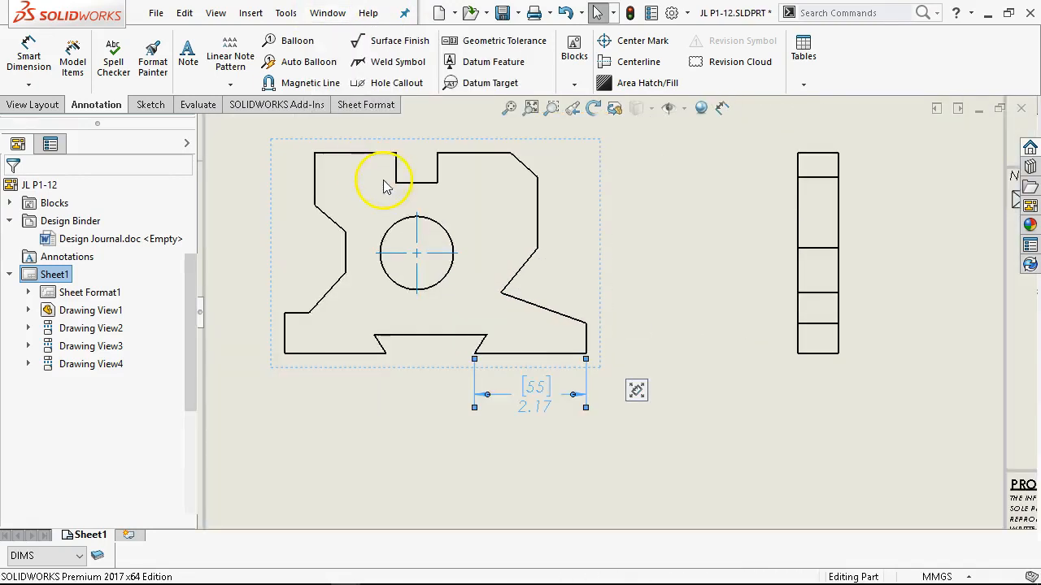
pyautogui.scroll(-1, 192, 416)
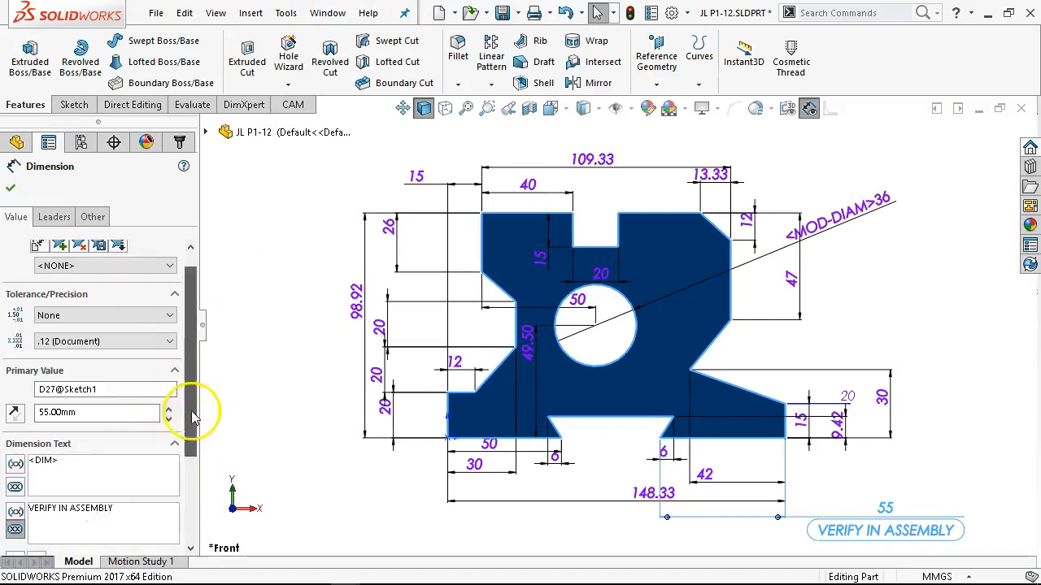
pyautogui.scroll(-4, 192, 417)
pyautogui.moveTo(135, 383); pyautogui.dragTo(28, 379)
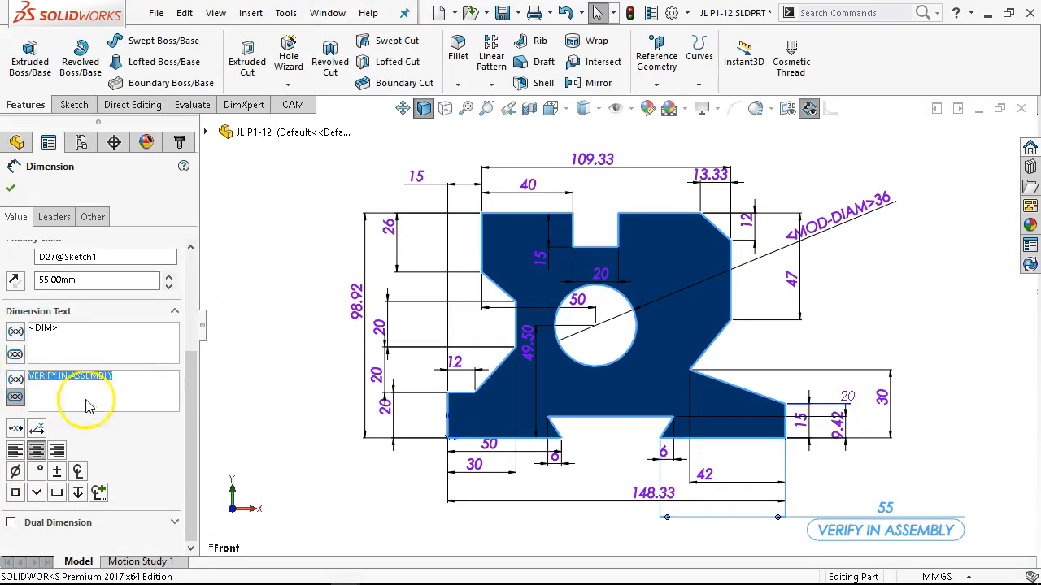
pyautogui.hotkey('ctrl', 'x')
pyautogui.click(99, 332)
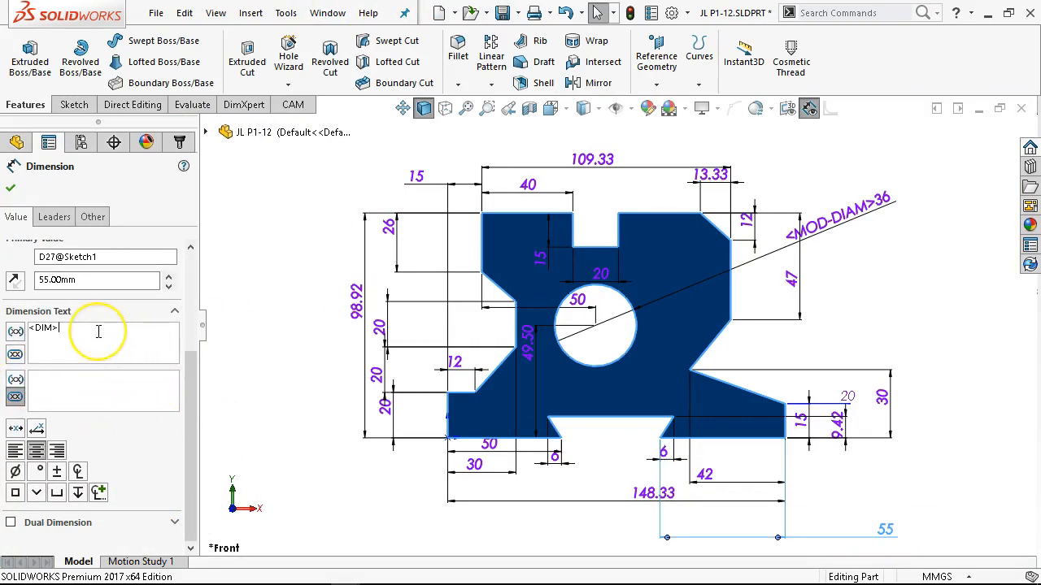
pyautogui.press('Return')
pyautogui.hotkey('ctrl', 'v')
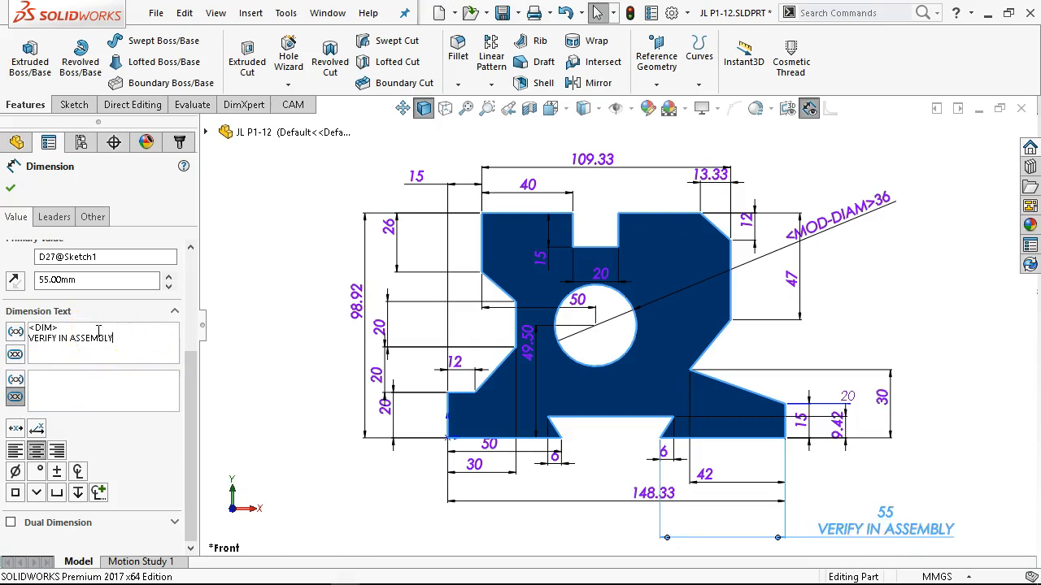
# Enclose the 55 mm dimension value in an inspection oval, accept the dimension and save the part.
pyautogui.click(14, 356)
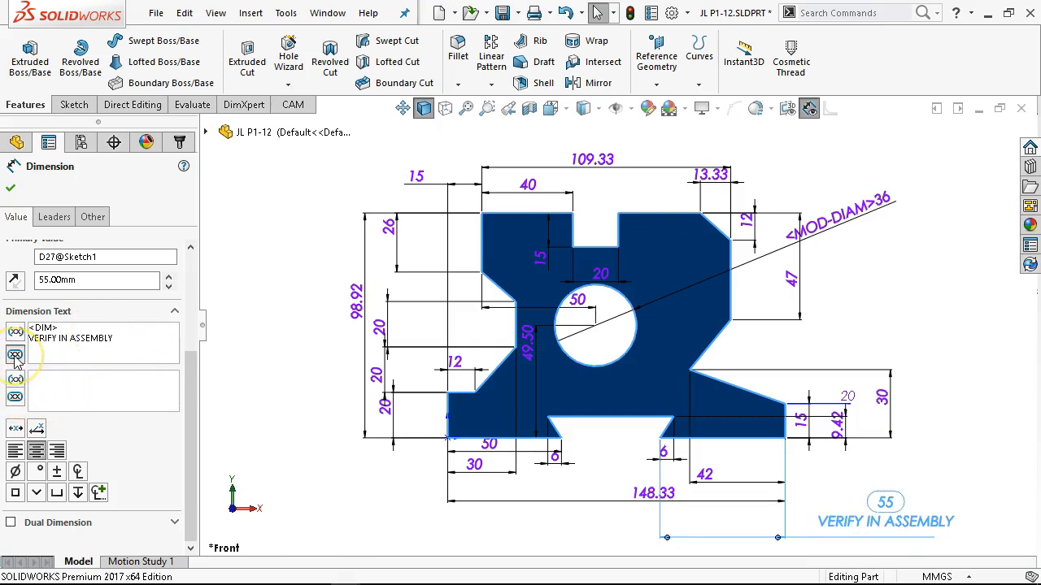
pyautogui.click(10, 188)
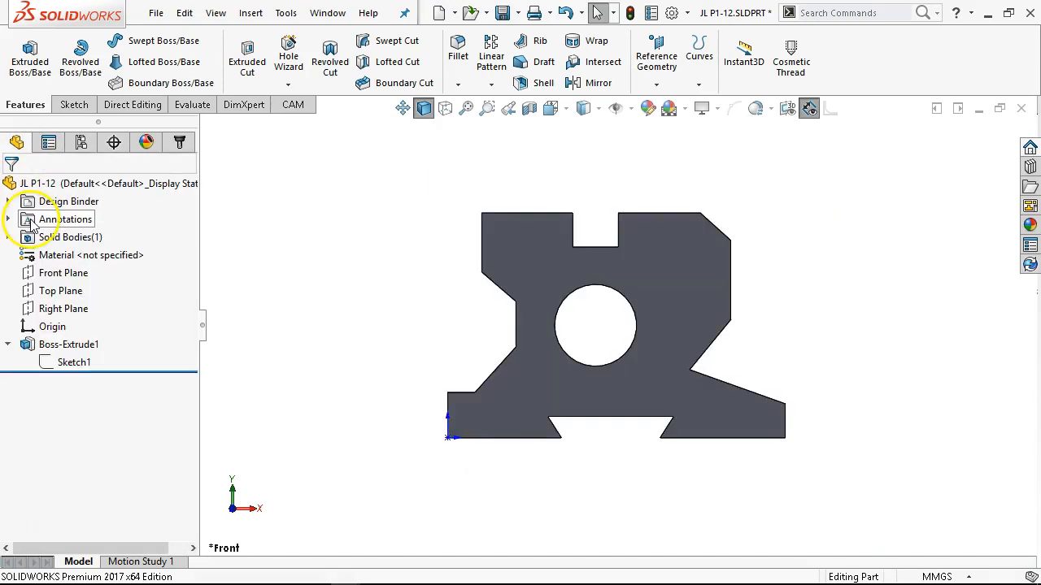
pyautogui.click(503, 15)
# Return to the JL P1-12 drawing and examine the inspection dimension below the front view and the whole sheet.
pyautogui.click(329, 14)
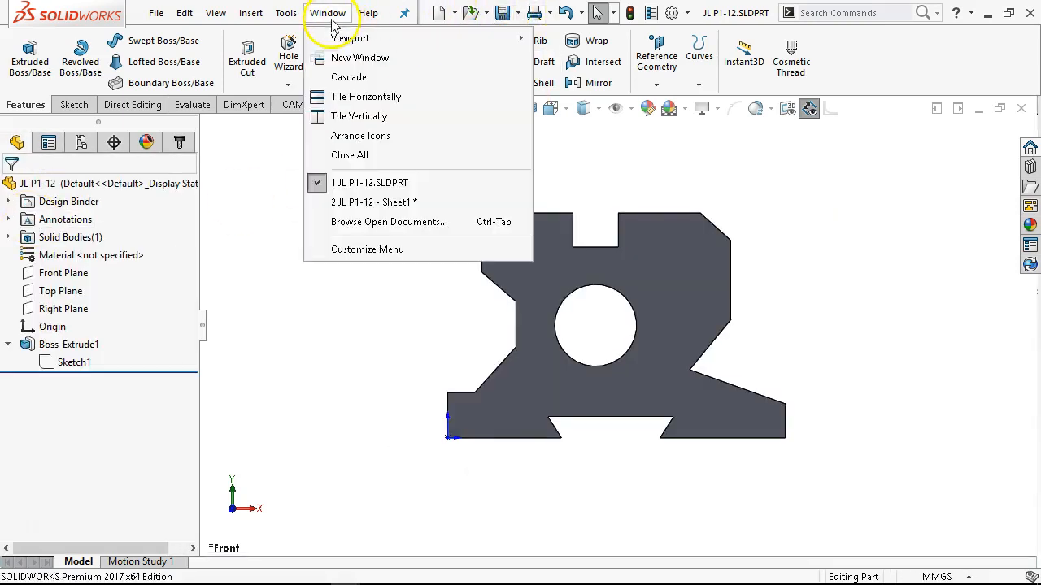
pyautogui.click(364, 202)
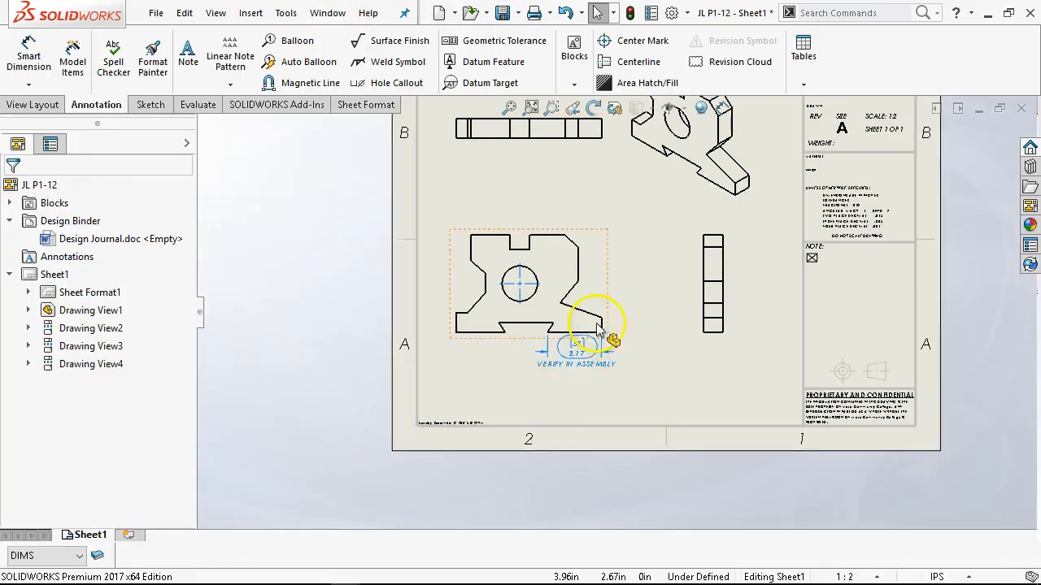
pyautogui.scroll(-3, 585, 325)
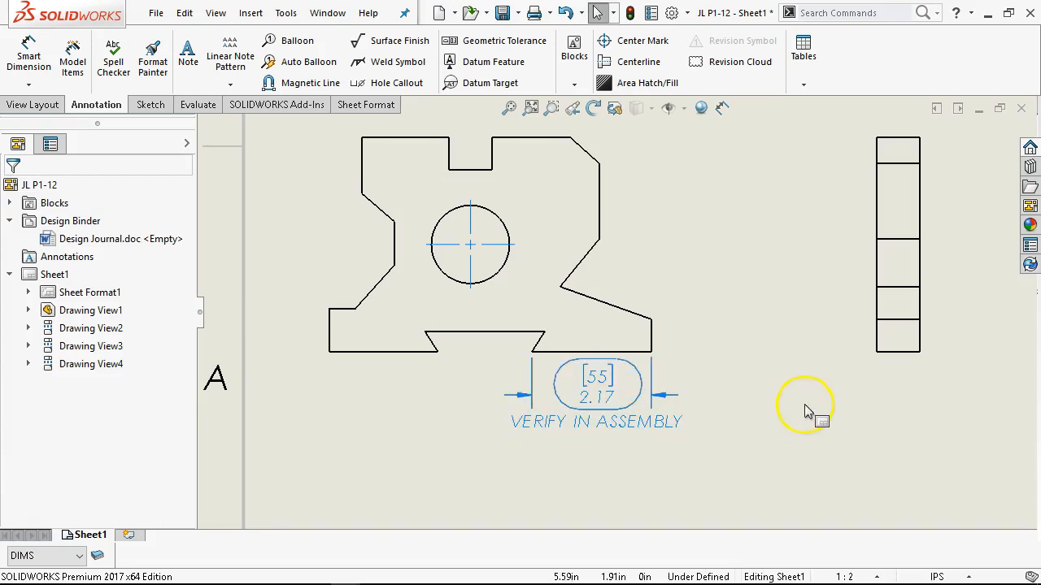
pyautogui.scroll(2, 759, 313)
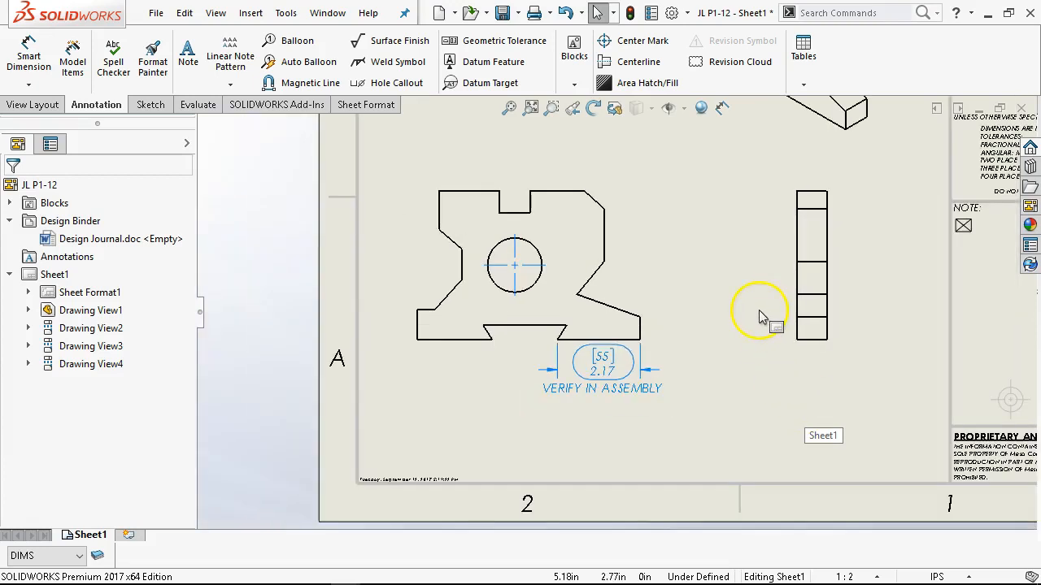
pyautogui.click(512, 104)
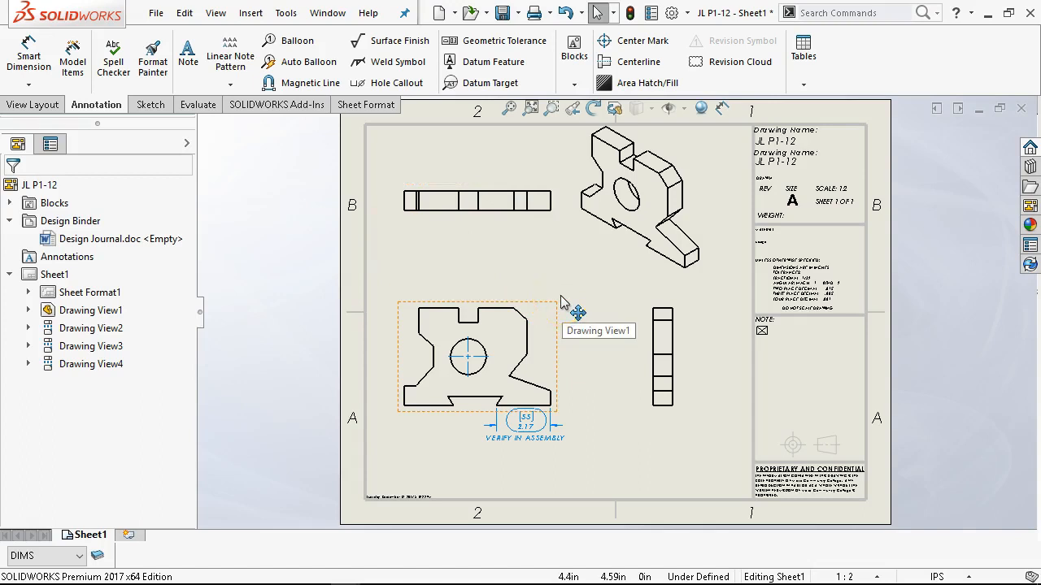
# Save the drawing as JL P1-12.SLDDRW in the MCCGTC266 folder while closing it, and close the part.
pyautogui.click(1021, 108)
pyautogui.click(483, 261)
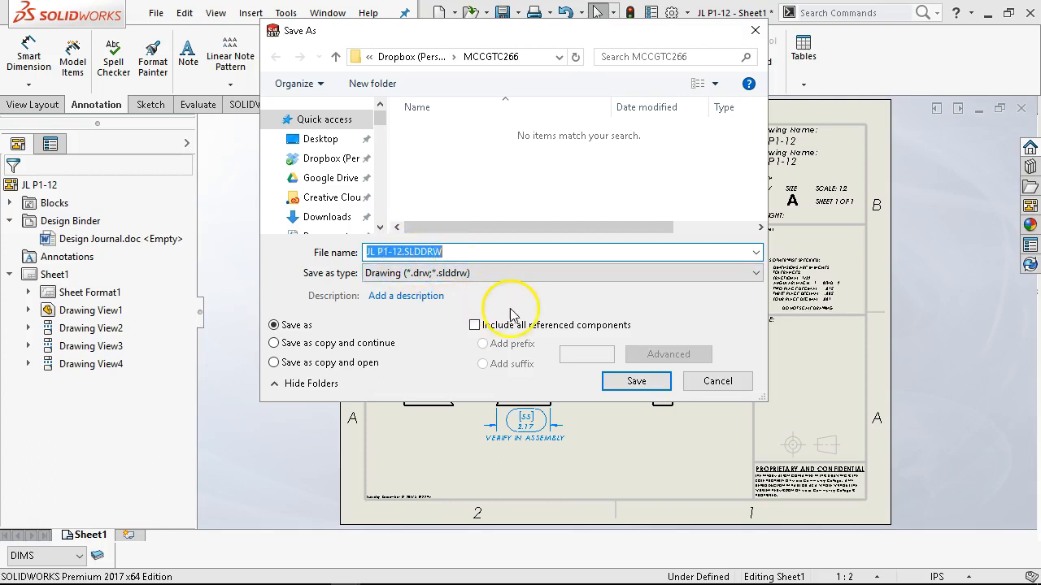
pyautogui.click(616, 388)
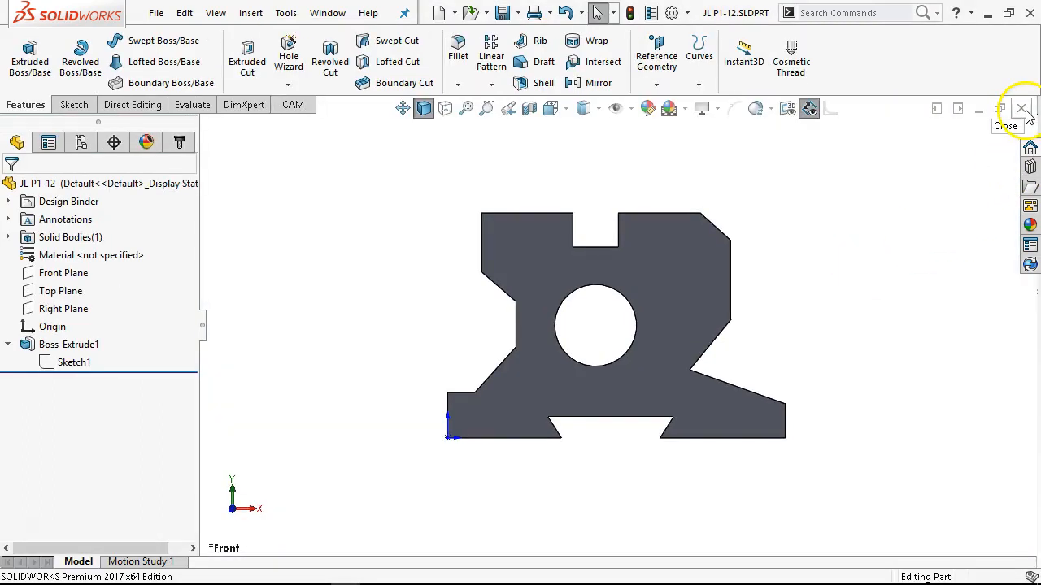
pyautogui.click(1021, 109)
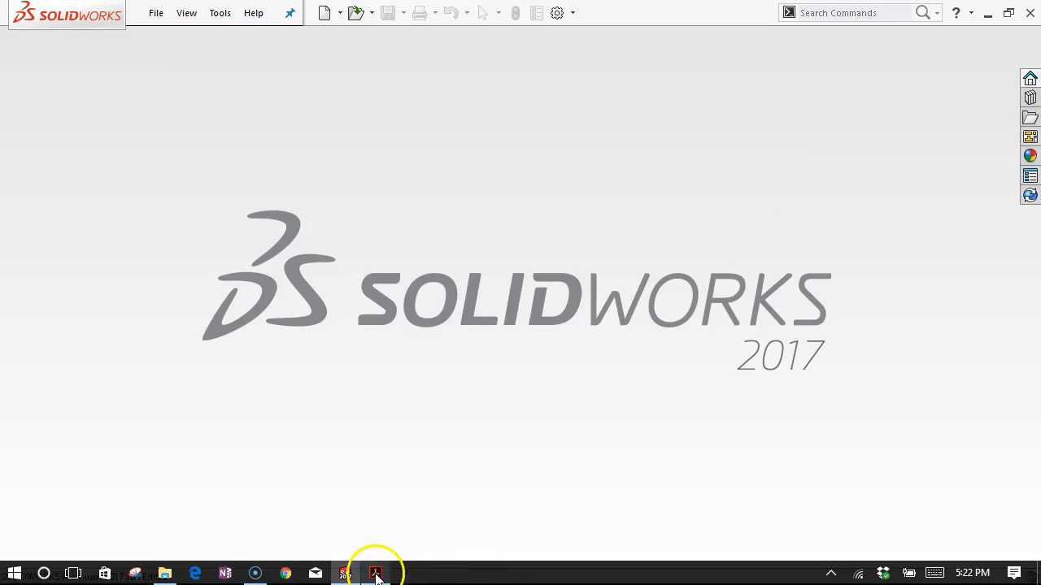
# Switch to the EDaGwSW pgs40-46.pdf in Adobe Acrobat and examine Figure P1-13 INCHES on page 5.
pyautogui.click(376, 573)
pyautogui.scroll(-1, 505, 350)
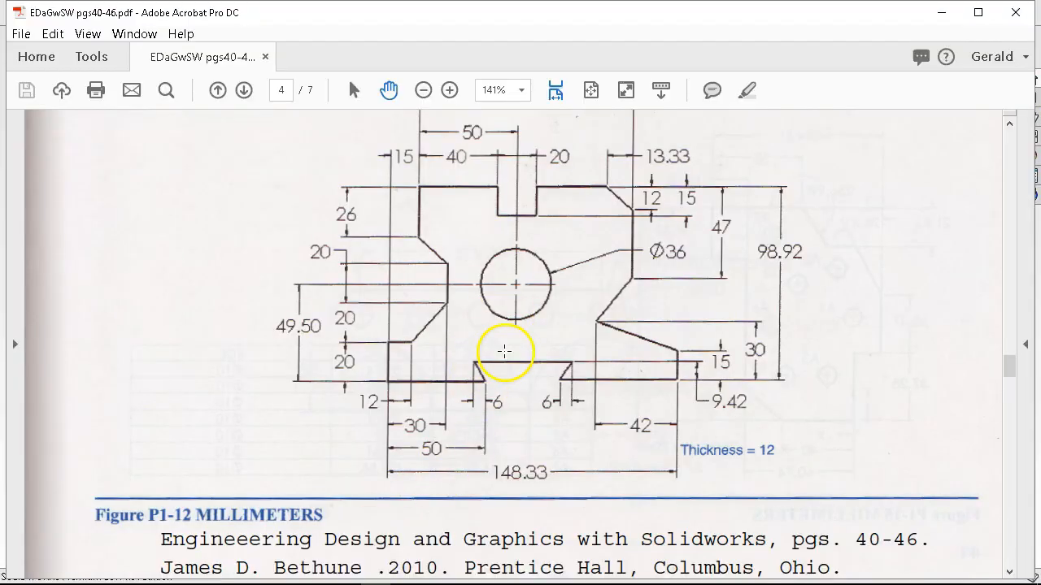
pyautogui.scroll(-12, 504, 351)
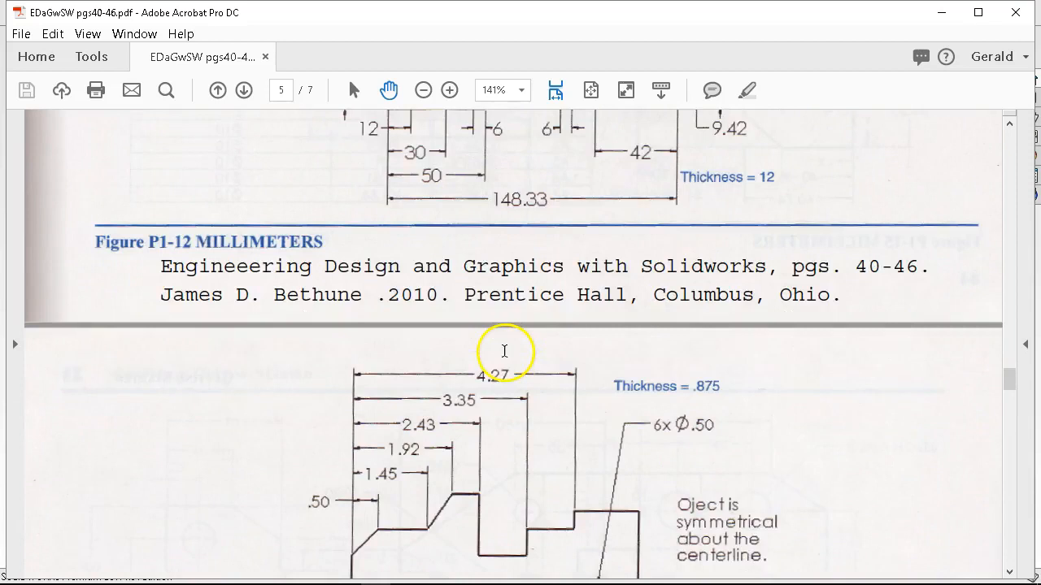
pyautogui.scroll(-1, 504, 351)
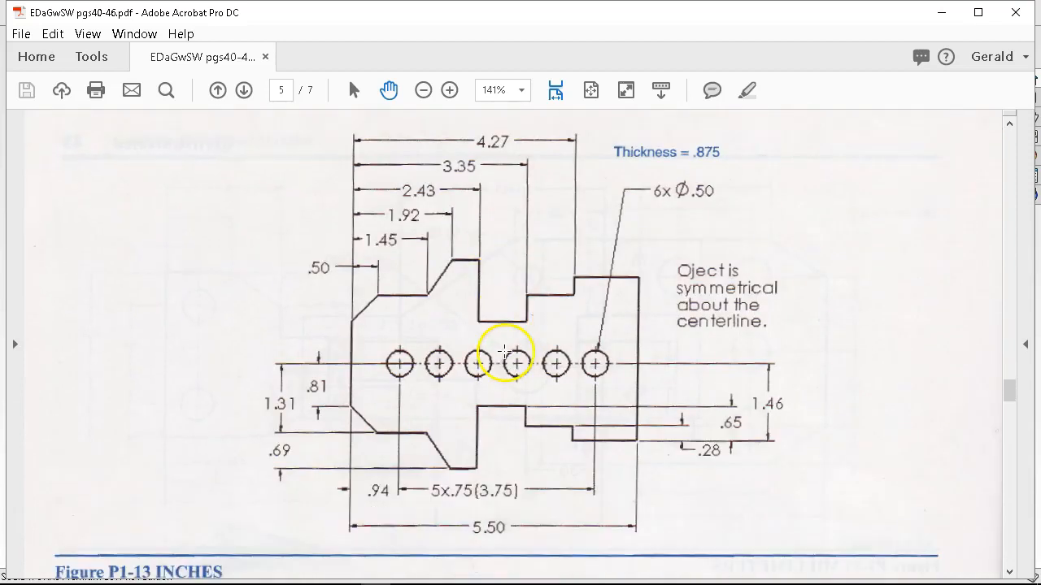
pyautogui.scroll(-1, 504, 351)
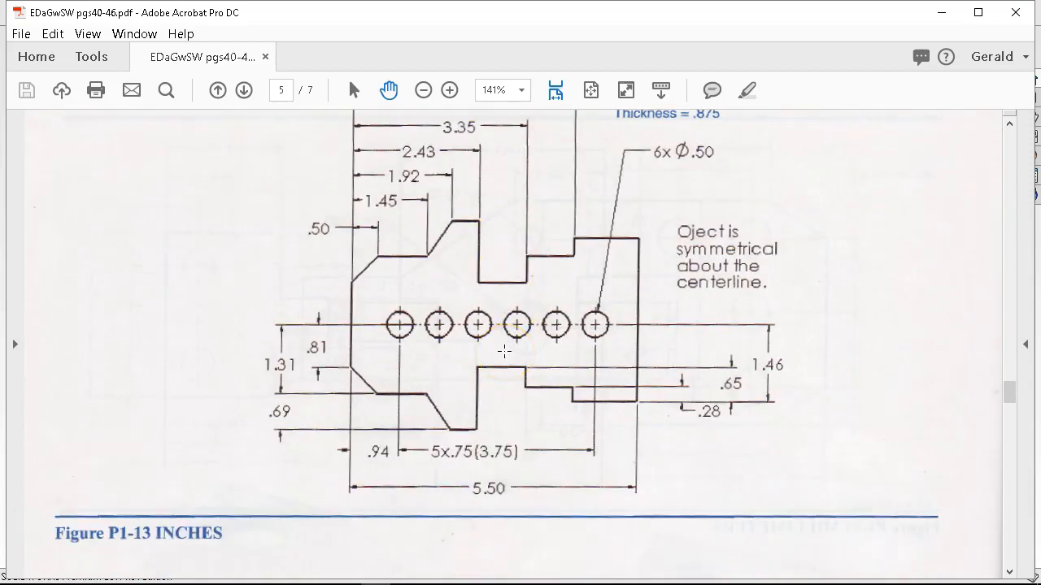
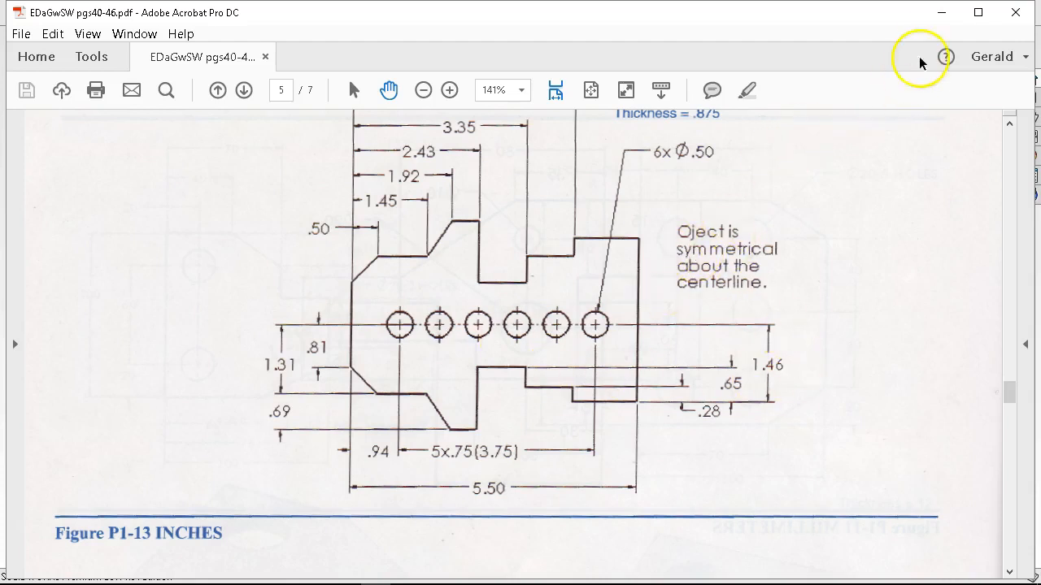
# In SOLIDWORKS, create a new part and start a sketch on its Front plane.
pyautogui.click(941, 13)
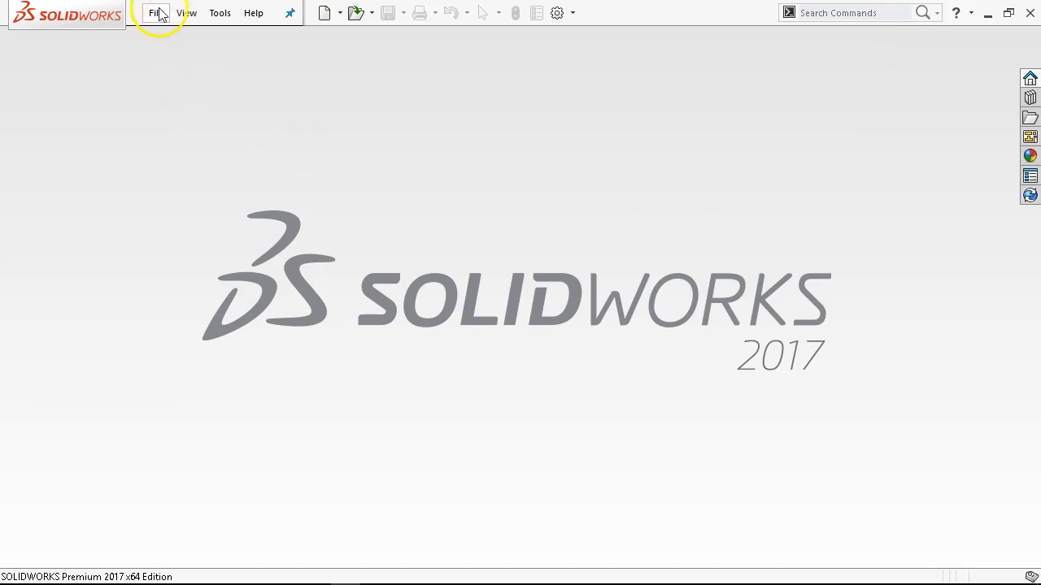
pyautogui.click(186, 13)
pyautogui.moveTo(156, 13)
pyautogui.click(174, 40)
pyautogui.click(240, 111)
pyautogui.doubleClick(241, 120)
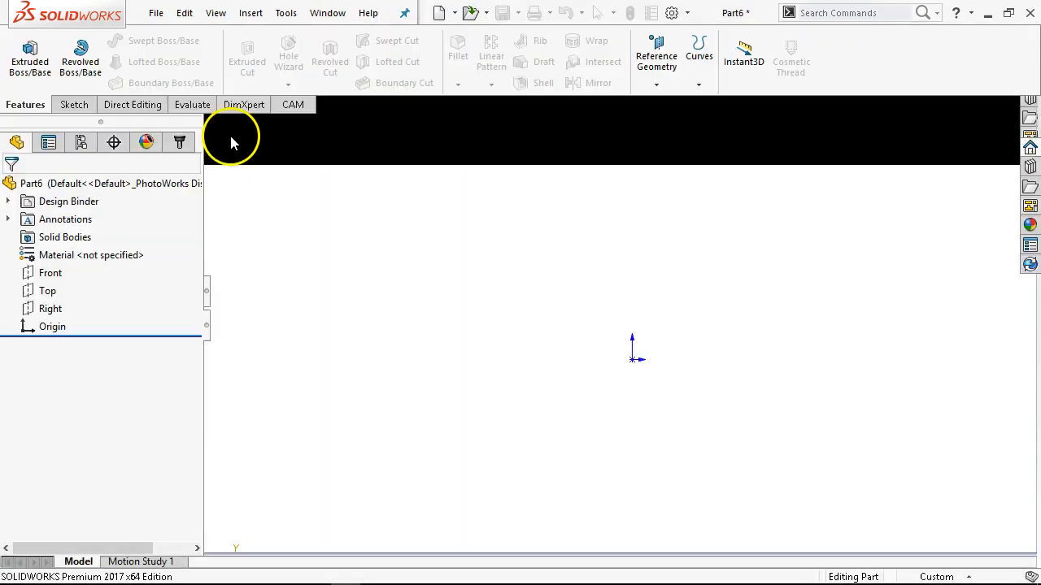
pyautogui.click(50, 274)
pyautogui.click(65, 240)
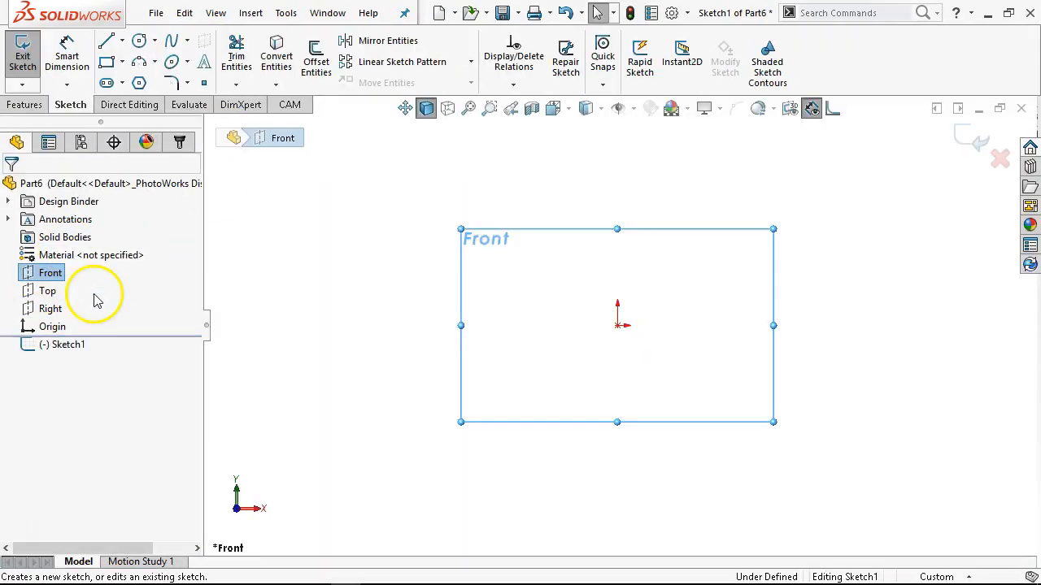
# Draw an infinite-length horizontal construction centerline through the origin.
pyautogui.click(122, 42)
pyautogui.click(134, 81)
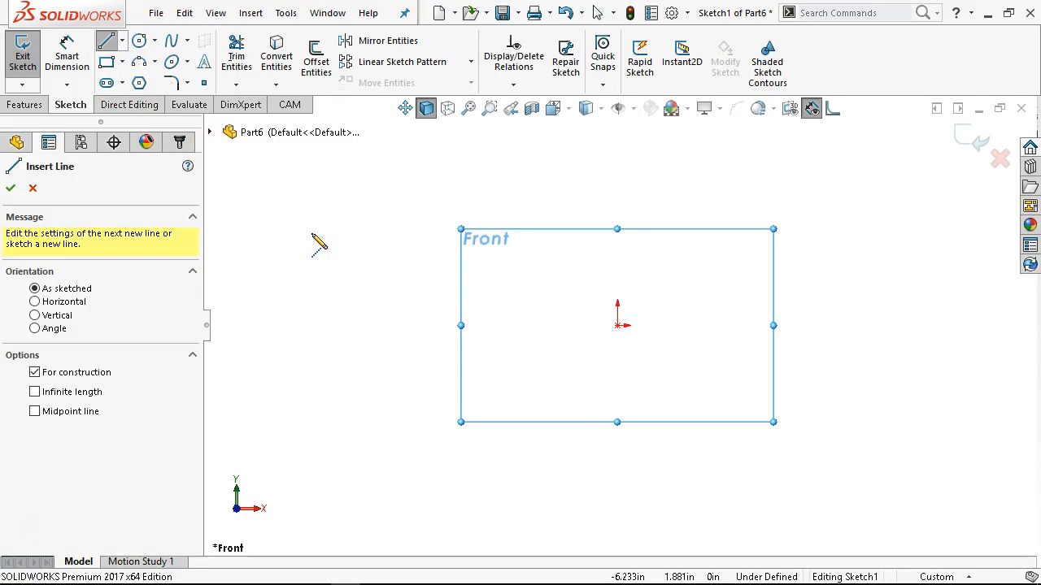
pyautogui.click(35, 392)
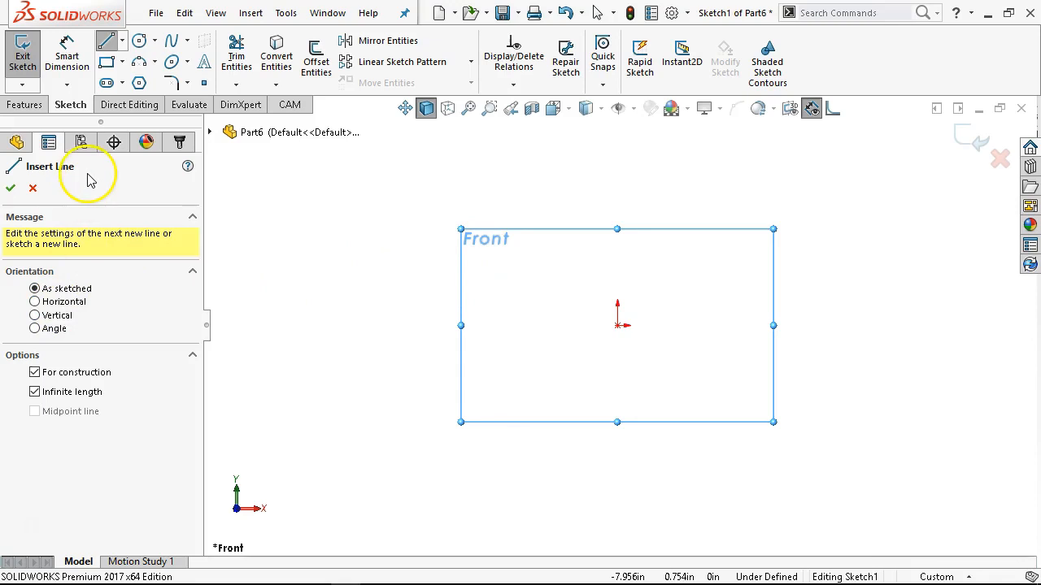
pyautogui.click(72, 301)
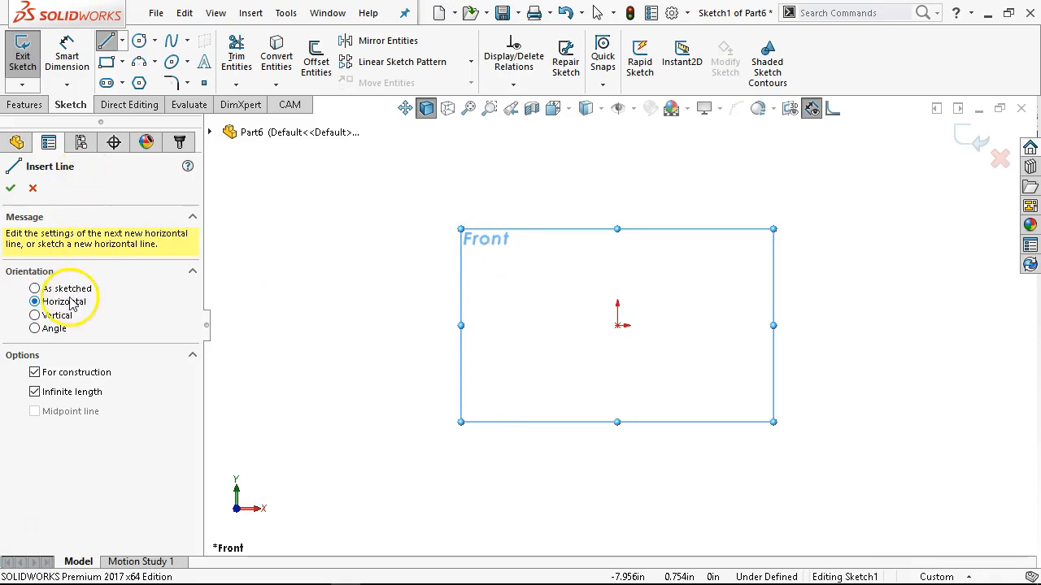
pyautogui.click(618, 325)
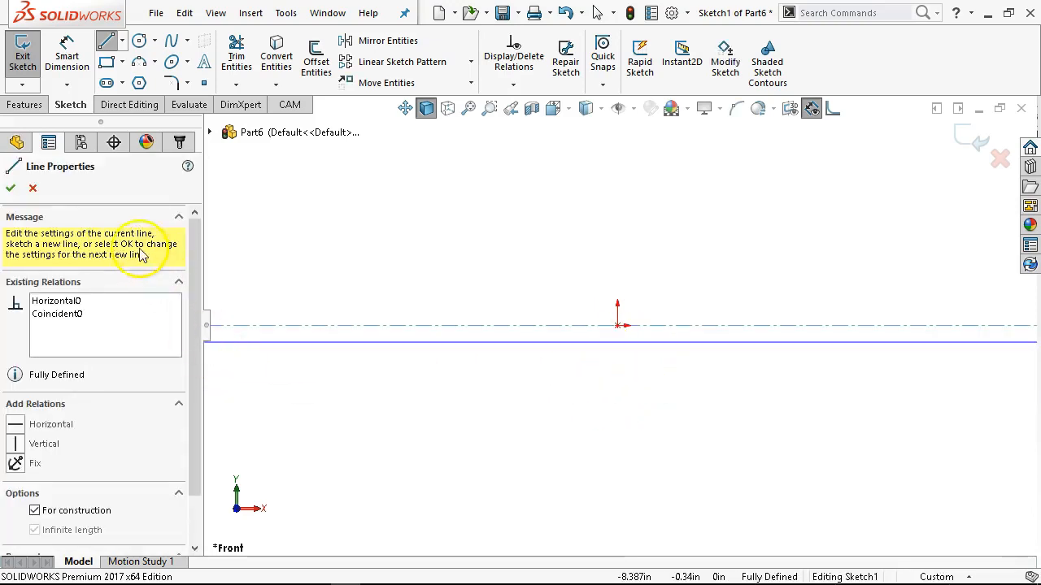
pyautogui.rightClick(615, 274)
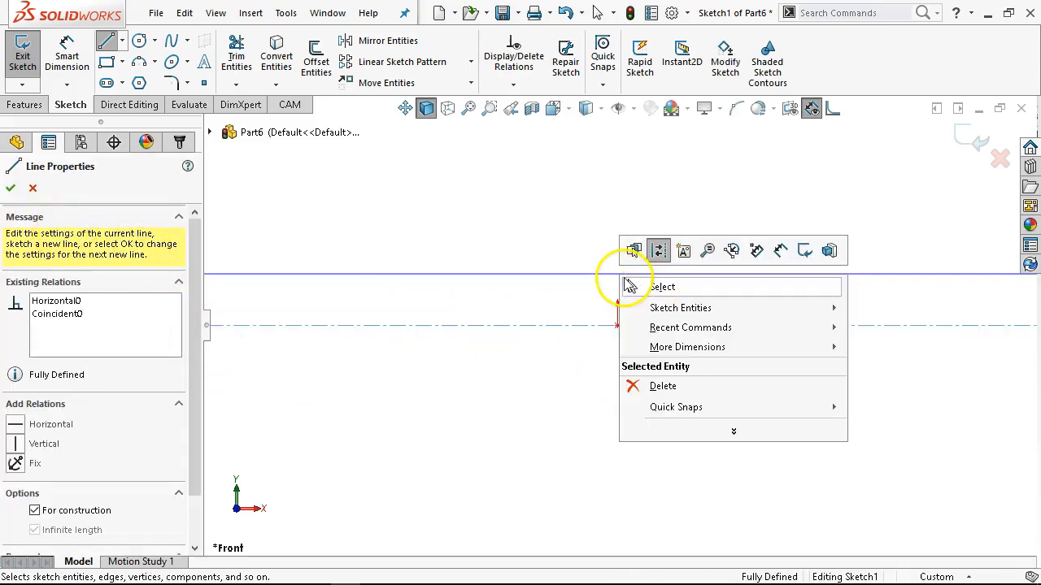
pyautogui.click(656, 284)
# Sketch the outline from the origin with a vertical line about 1.4 in long, a chamfer, a horizontal line and a steep slope to a short flat peak.
pyautogui.scroll(-1, 784, 281)
pyautogui.scroll(-3, 826, 286)
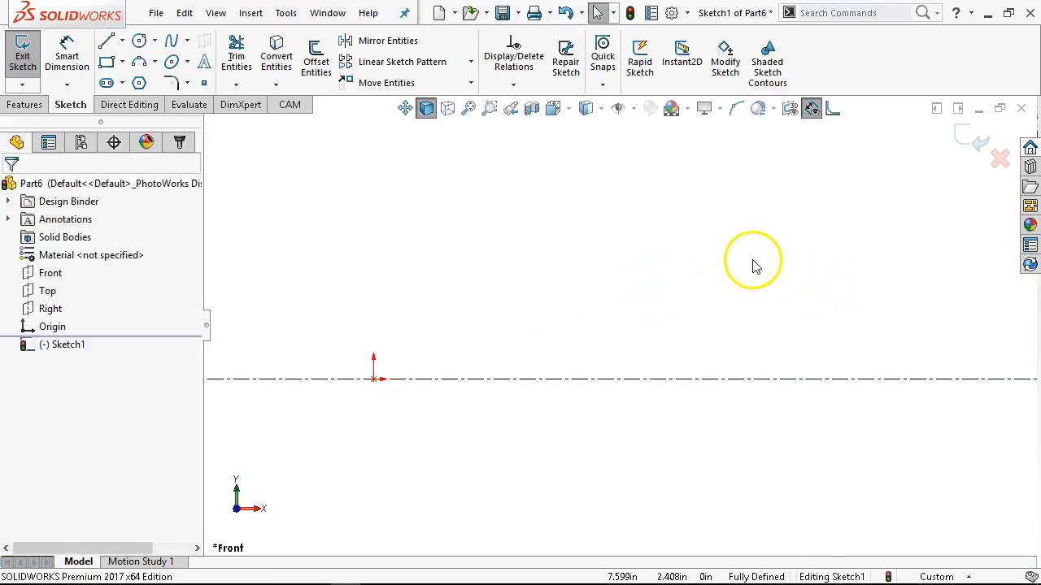
pyautogui.click(109, 42)
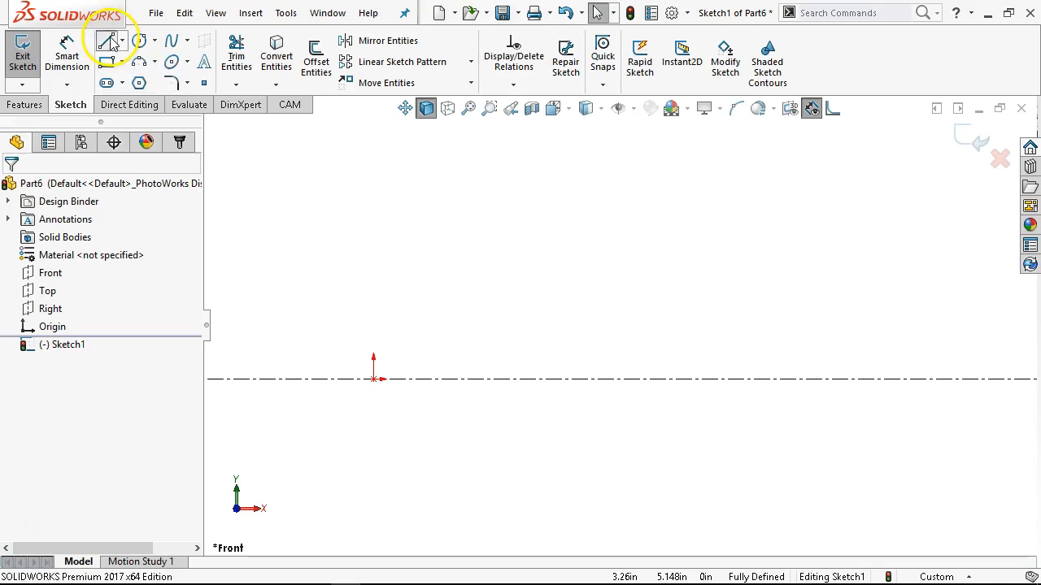
pyautogui.click(373, 379)
pyautogui.click(373, 309)
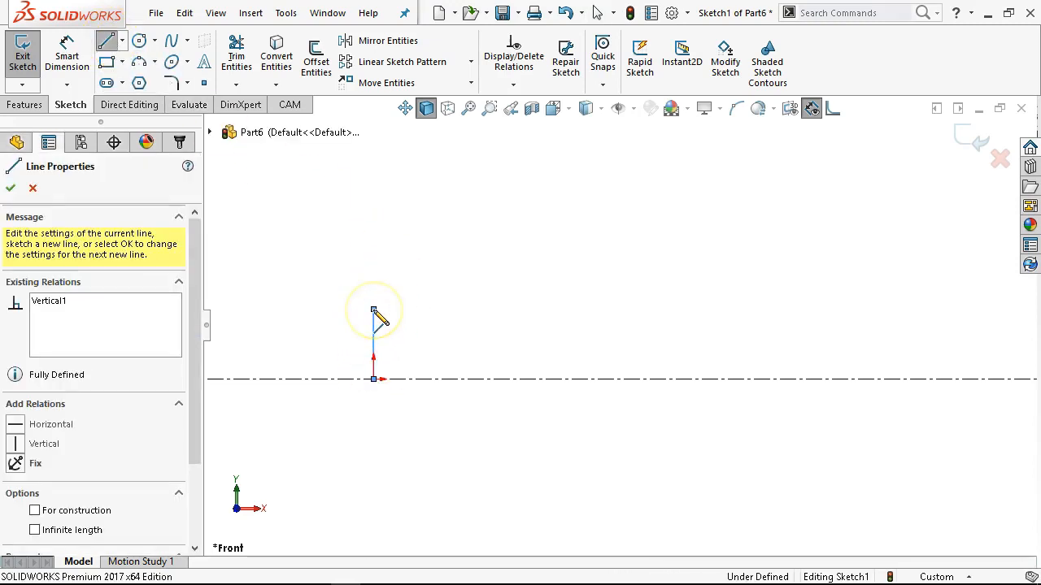
pyautogui.click(411, 279)
pyautogui.click(478, 279)
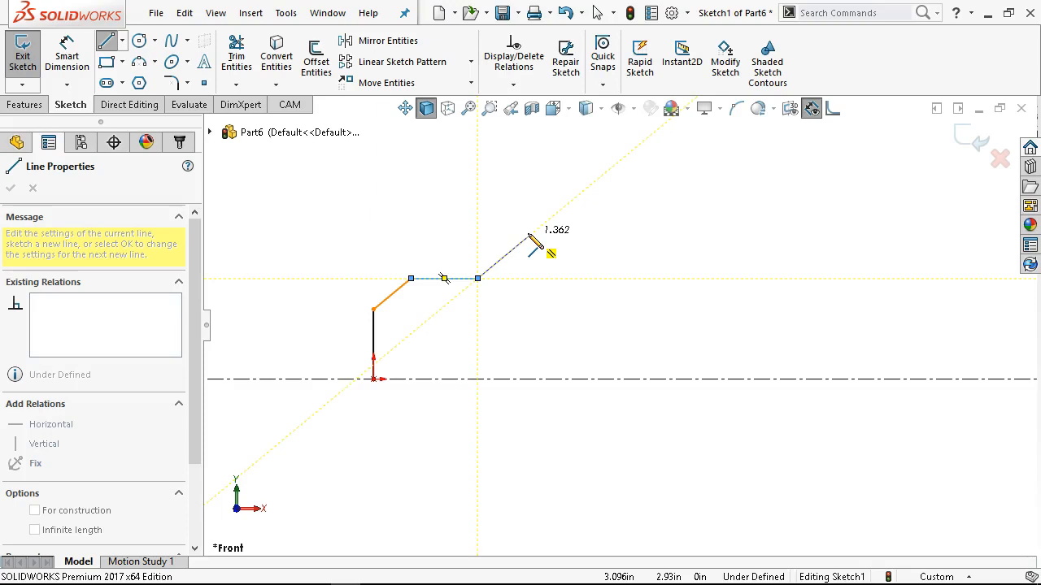
pyautogui.moveTo(528, 237)
pyautogui.mouseDown()
pyautogui.moveTo(478, 205)
pyautogui.moveTo(523, 193)
pyautogui.moveTo(563, 236)
pyautogui.moveTo(558, 303)
pyautogui.moveTo(479, 335)
pyautogui.moveTo(551, 325)
pyautogui.moveTo(506, 297)
pyautogui.moveTo(524, 307)
pyautogui.moveTo(515, 322)
pyautogui.mouseUp()
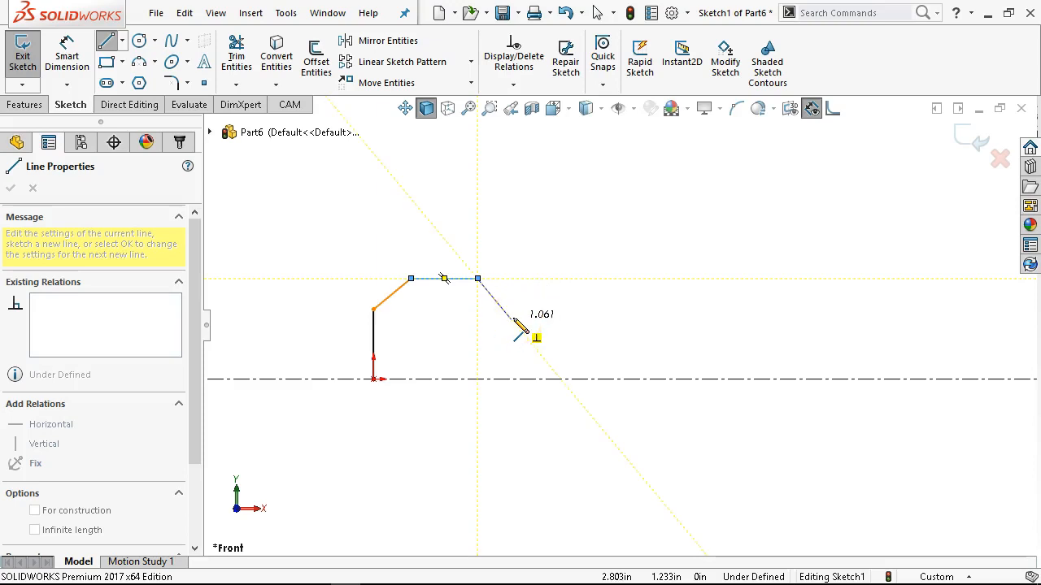
pyautogui.moveTo(514, 322)
pyautogui.mouseDown()
pyautogui.moveTo(494, 284)
pyautogui.moveTo(498, 220)
pyautogui.moveTo(535, 265)
pyautogui.moveTo(531, 279)
pyautogui.mouseUp()
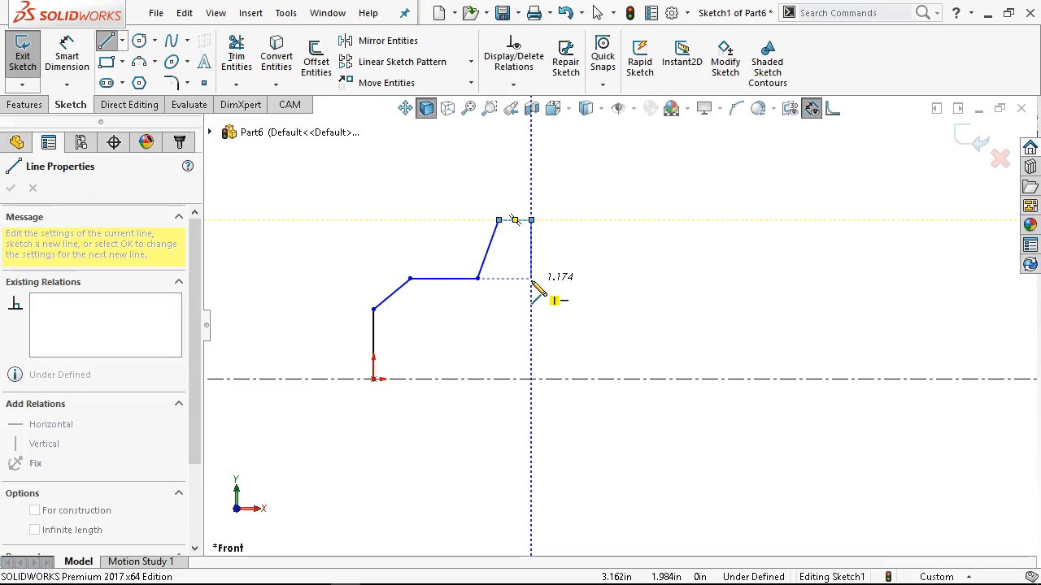
# Continue the outline with a rectangular notch and two rising steps, ending in a vertical line about 2.9 in long down to the centerline.
pyautogui.moveTo(531, 282); pyautogui.dragTo(623, 266)
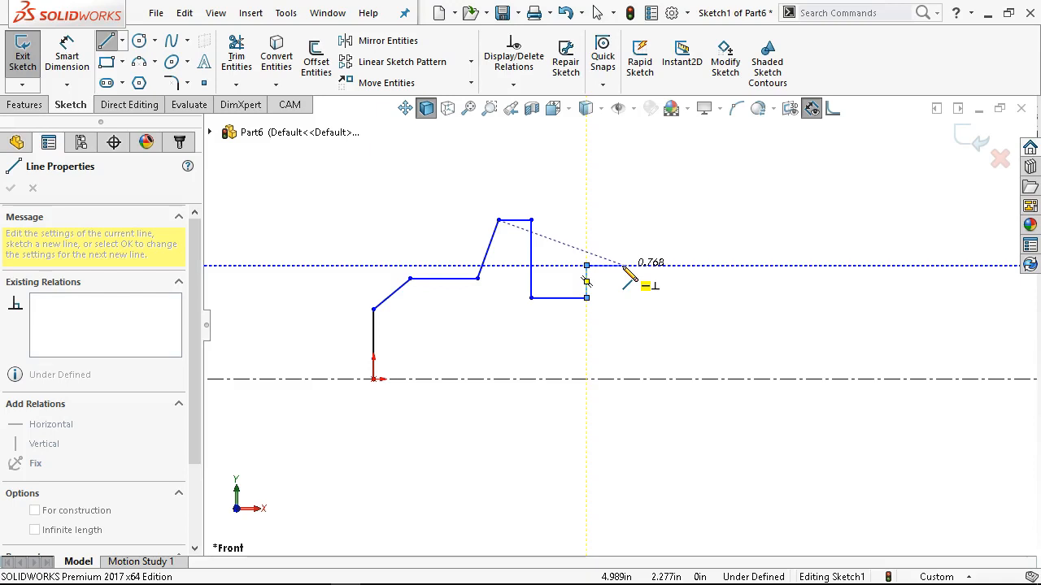
pyautogui.moveTo(624, 266); pyautogui.dragTo(704, 236)
pyautogui.click(704, 235)
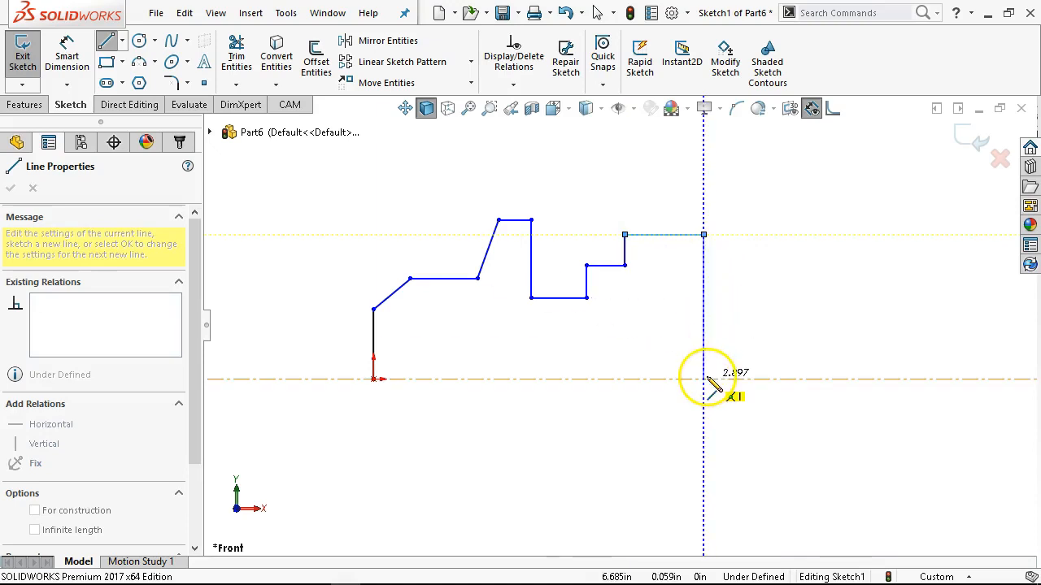
pyautogui.click(704, 379)
pyautogui.rightClick(755, 239)
pyautogui.click(803, 251)
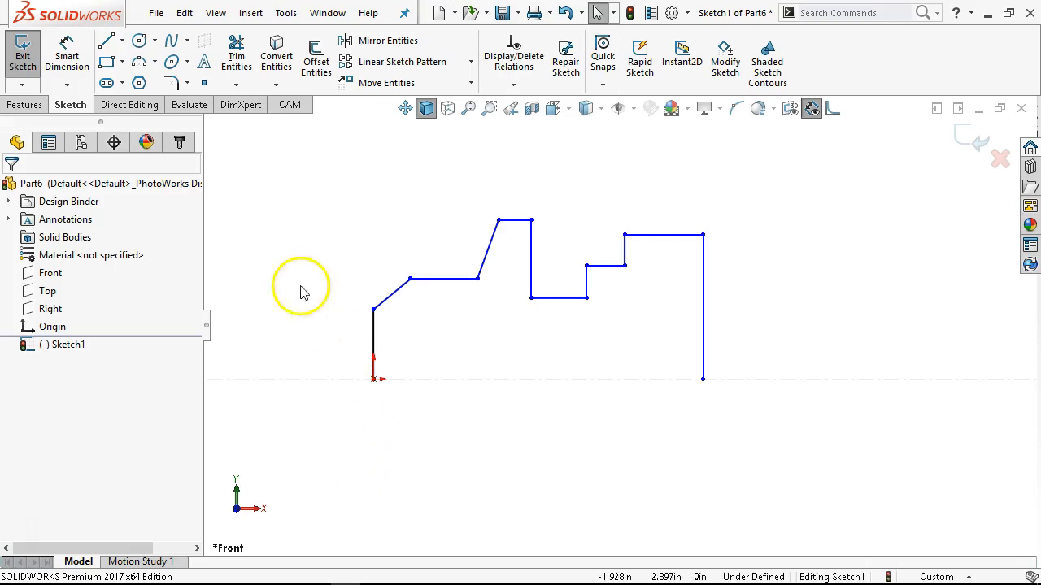
# Dimension the height from the centerline to the upper end of the vertical line at the origin as 0.81 in.
pyautogui.click(67, 53)
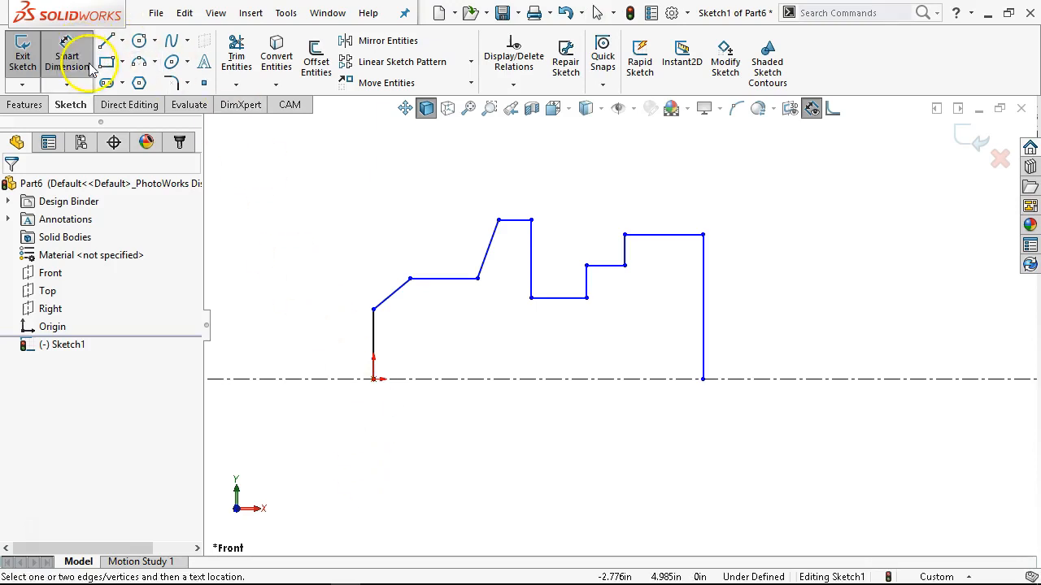
pyautogui.click(375, 355)
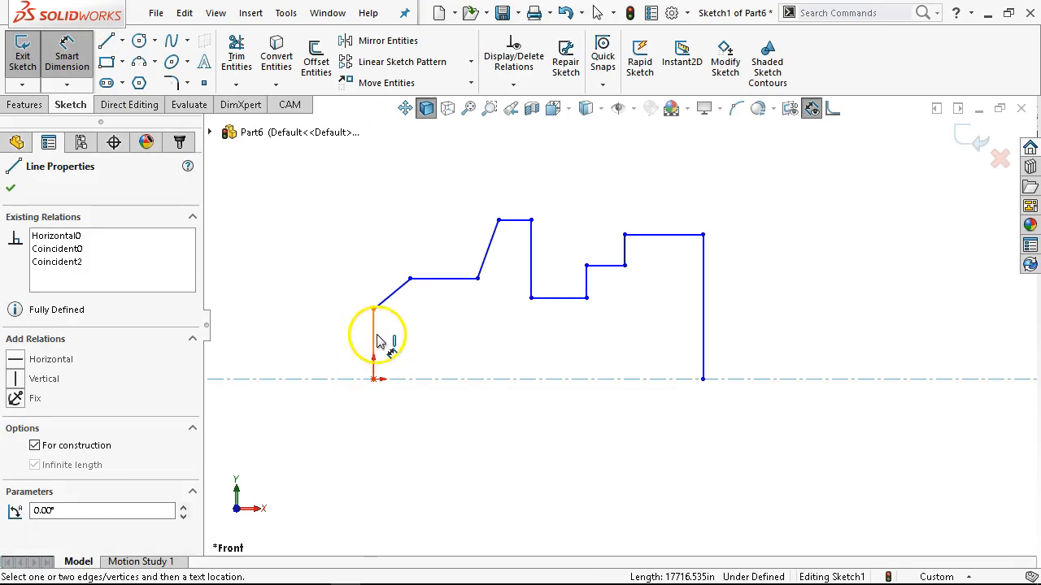
pyautogui.click(373, 310)
pyautogui.click(340, 370)
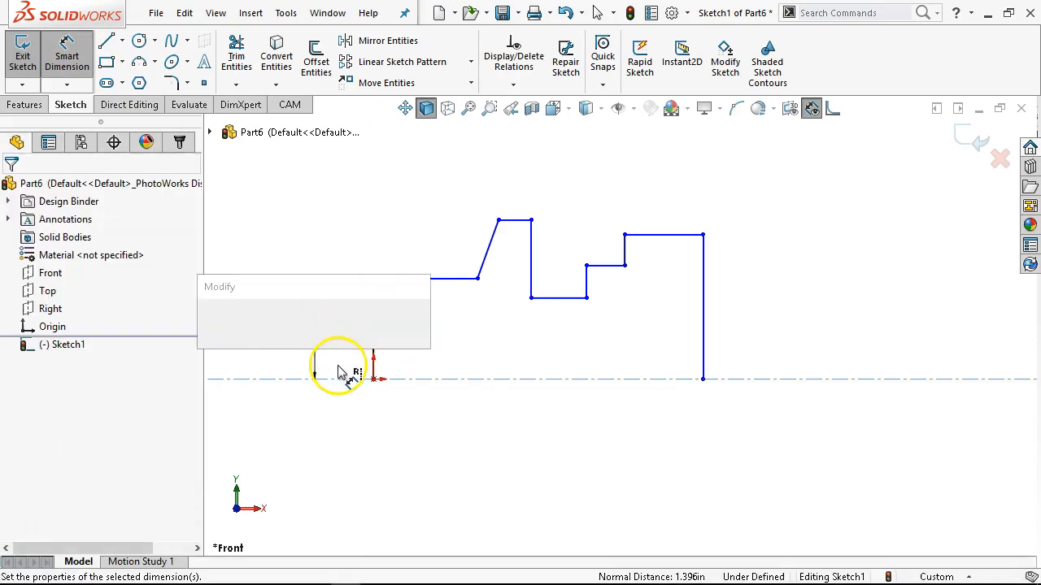
pyautogui.write('.81')
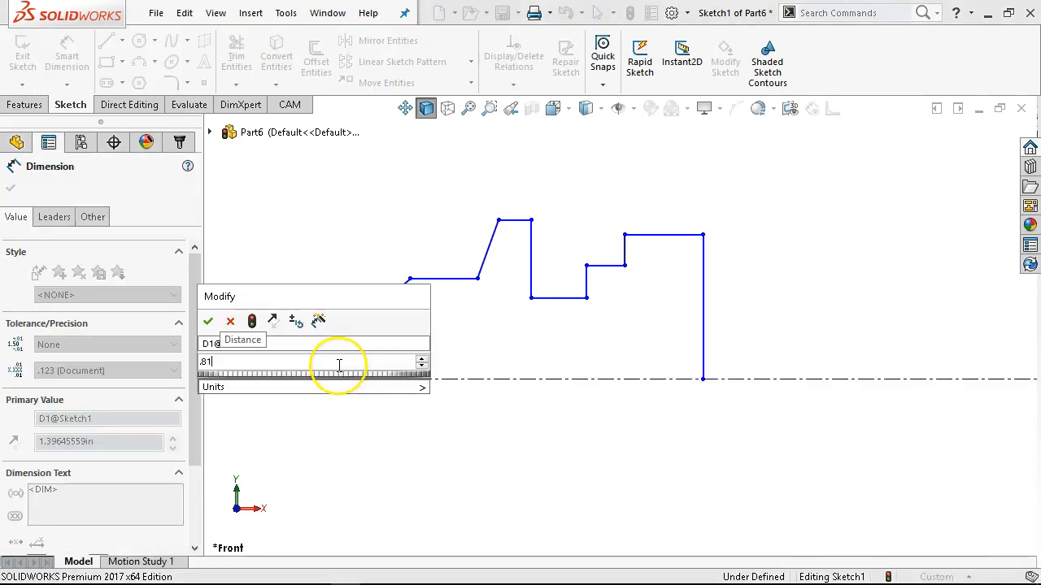
pyautogui.press('Return')
pyautogui.click(327, 335)
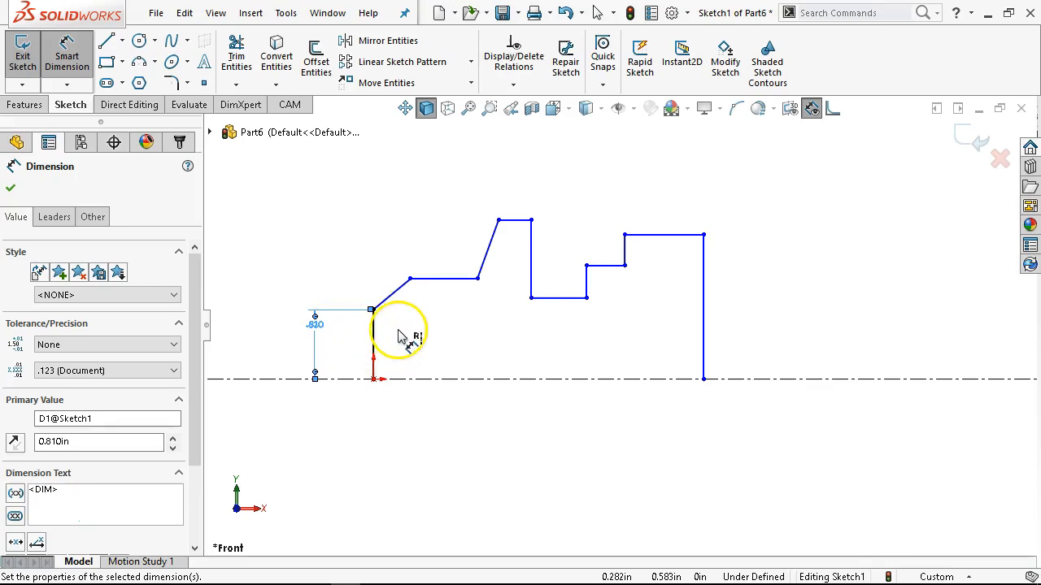
pyautogui.press('Escape')
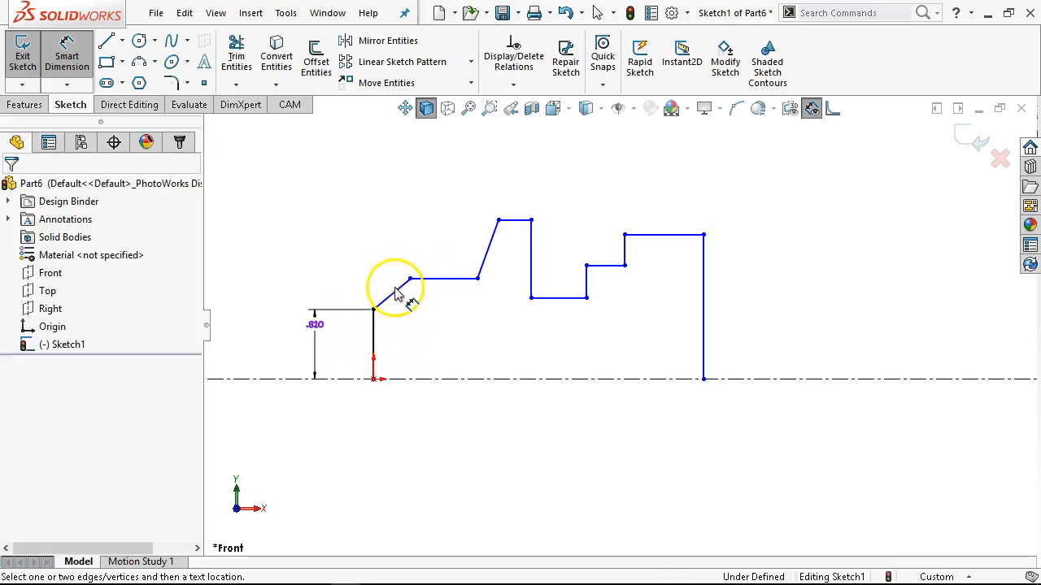
# Dimension the horizontal width of the chamfer line beside the origin and set it to 0.5 in.
pyautogui.click(396, 293)
pyautogui.click(396, 243)
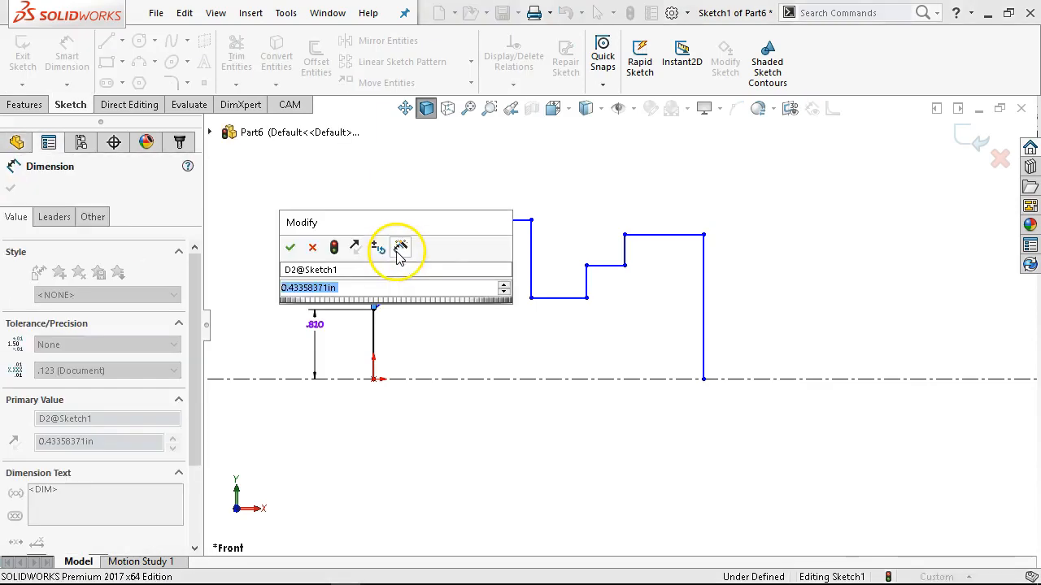
pyautogui.write('50')
pyautogui.press('Return')
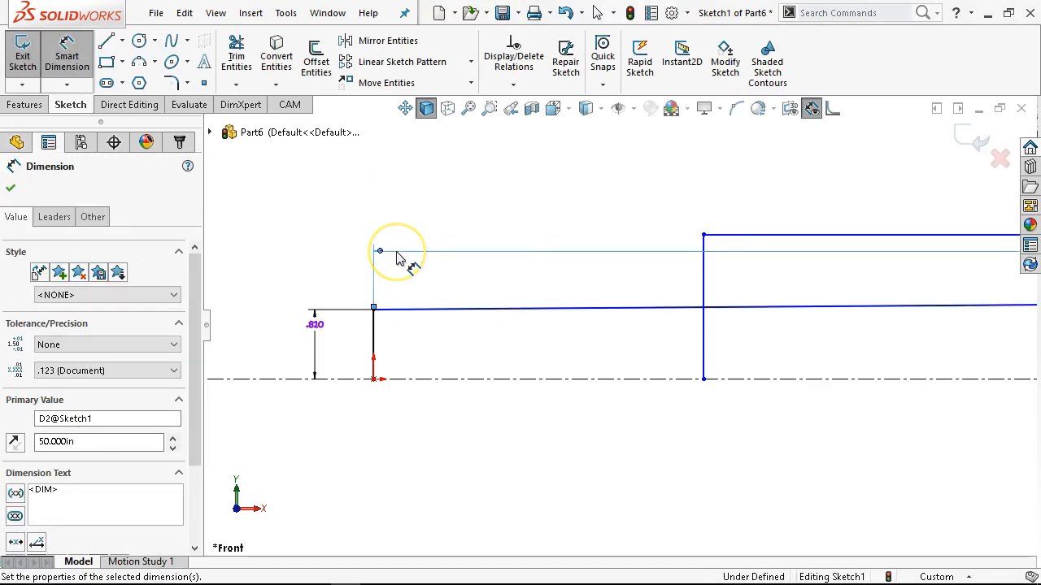
pyautogui.hotkey('ctrl', 'z')
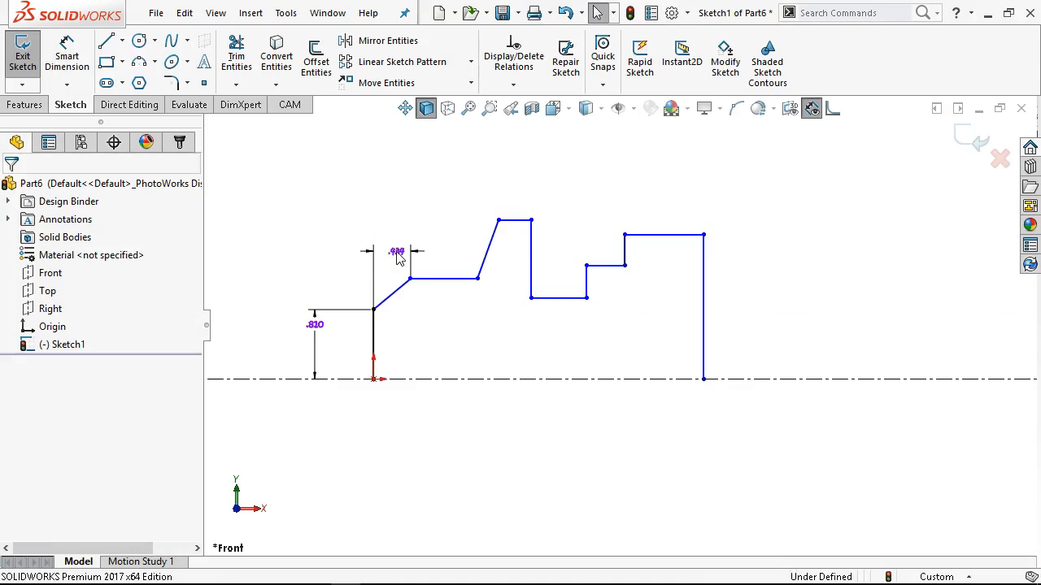
pyautogui.doubleClick(396, 251)
pyautogui.write('.5')
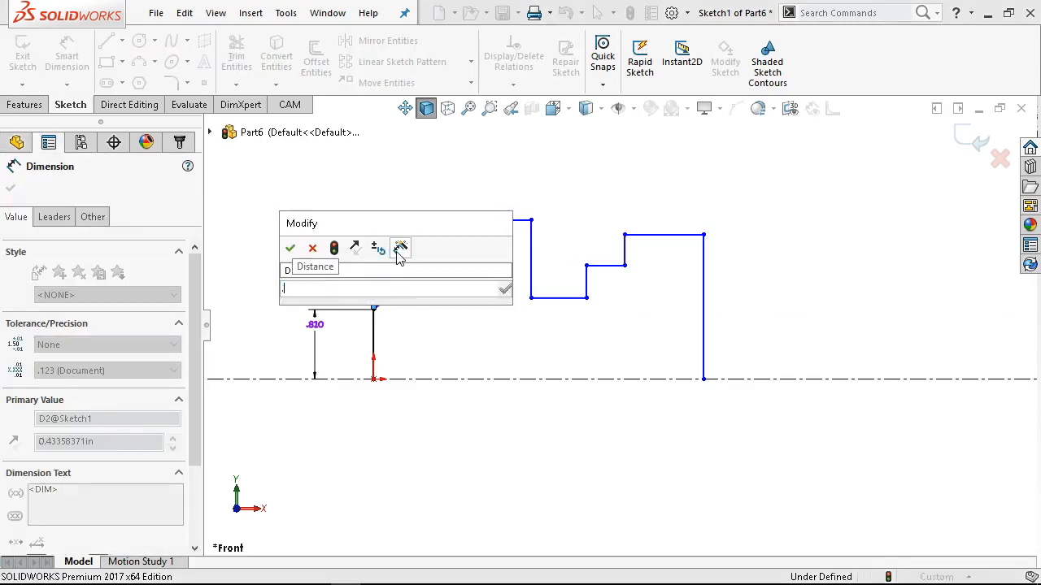
pyautogui.press('Return')
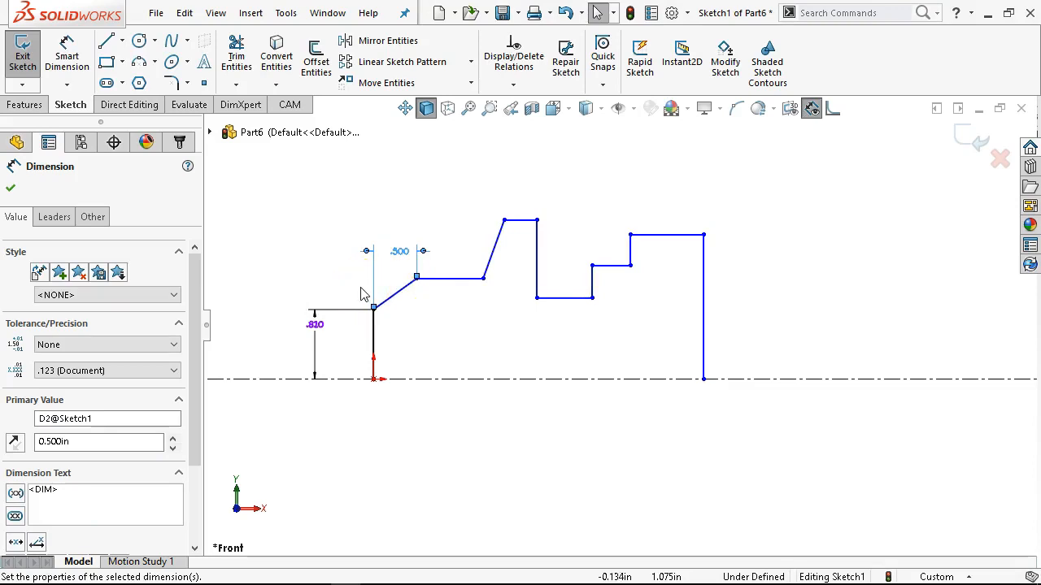
# Dimension the height of the horizontal line next to the chamfer above the centerline as 1.31 in.
pyautogui.click(443, 279)
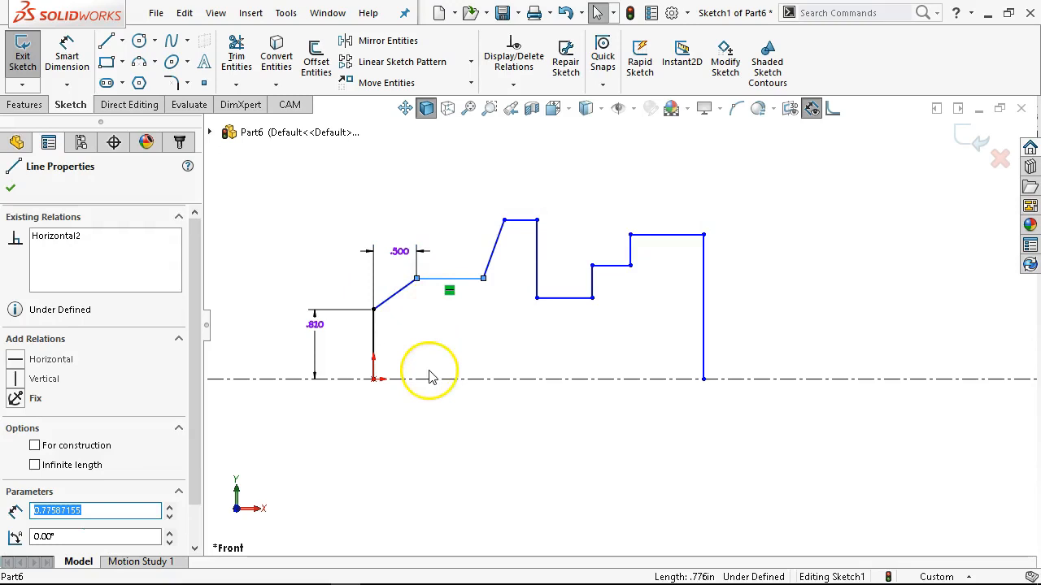
pyautogui.click(67, 55)
pyautogui.click(447, 279)
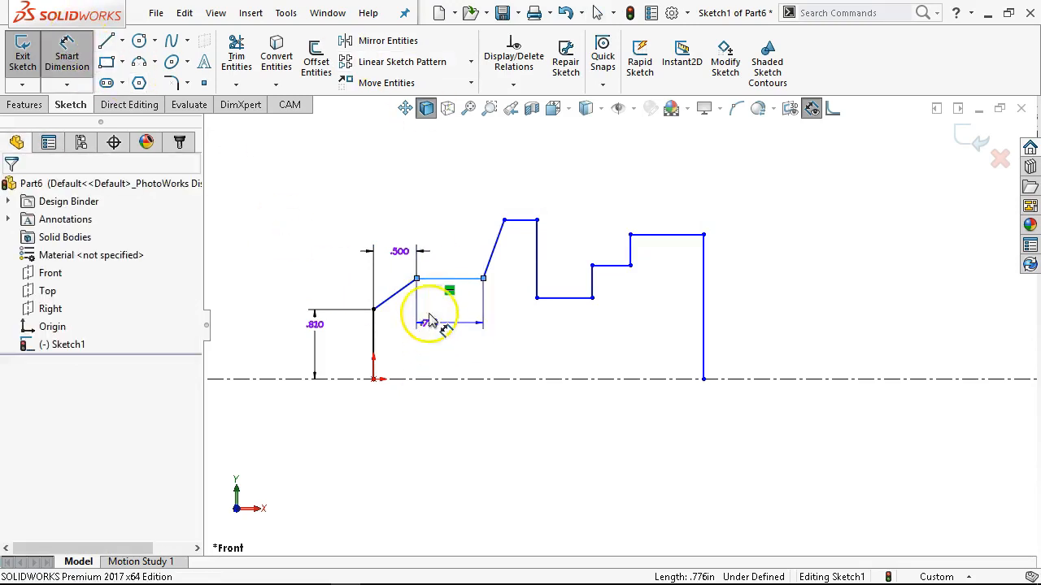
pyautogui.click(392, 380)
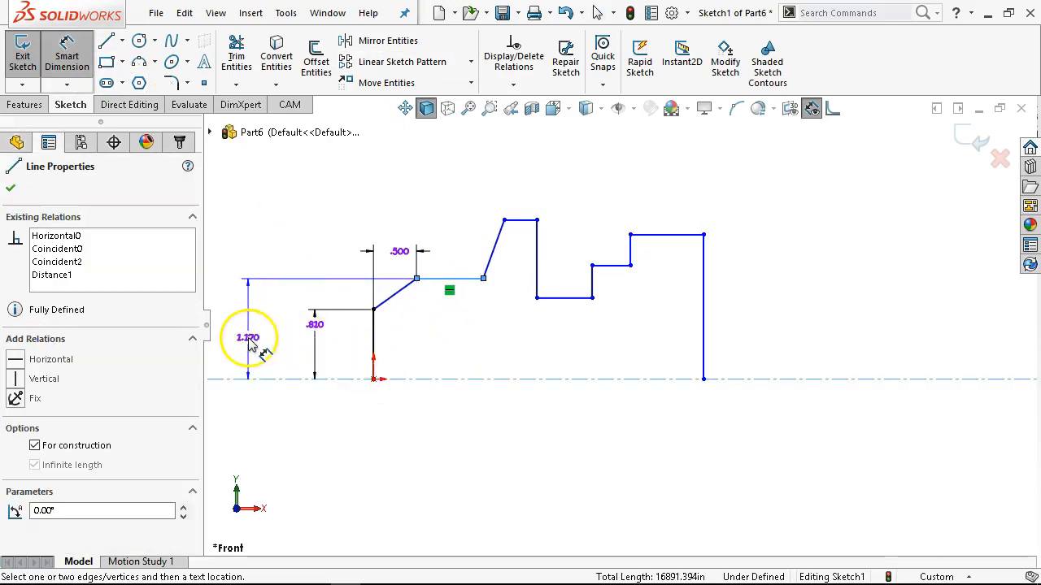
pyautogui.click(250, 344)
pyautogui.write('13')
pyautogui.press('BackSpace')
pyautogui.write('.31')
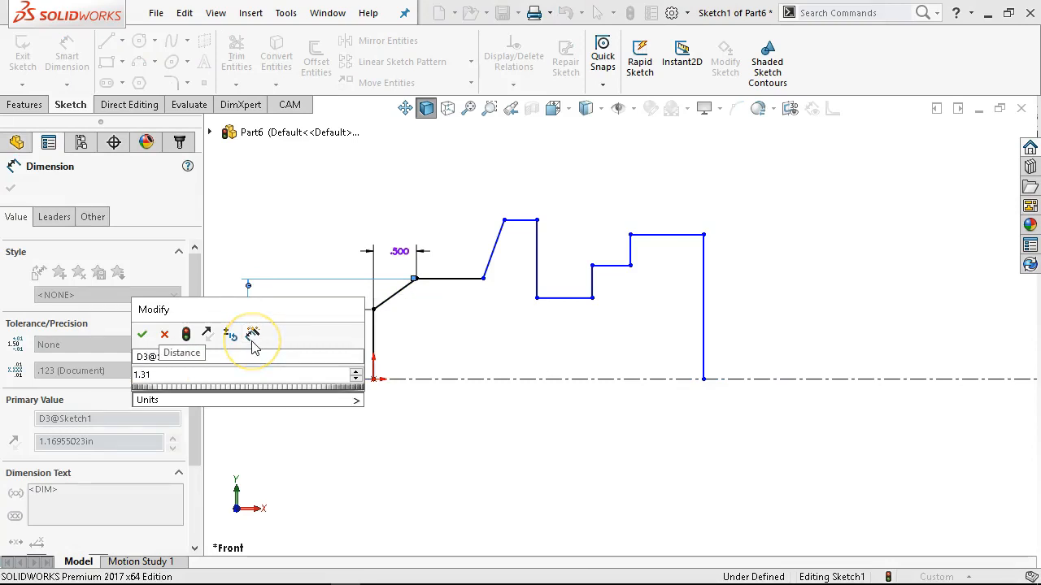
pyautogui.press('Return')
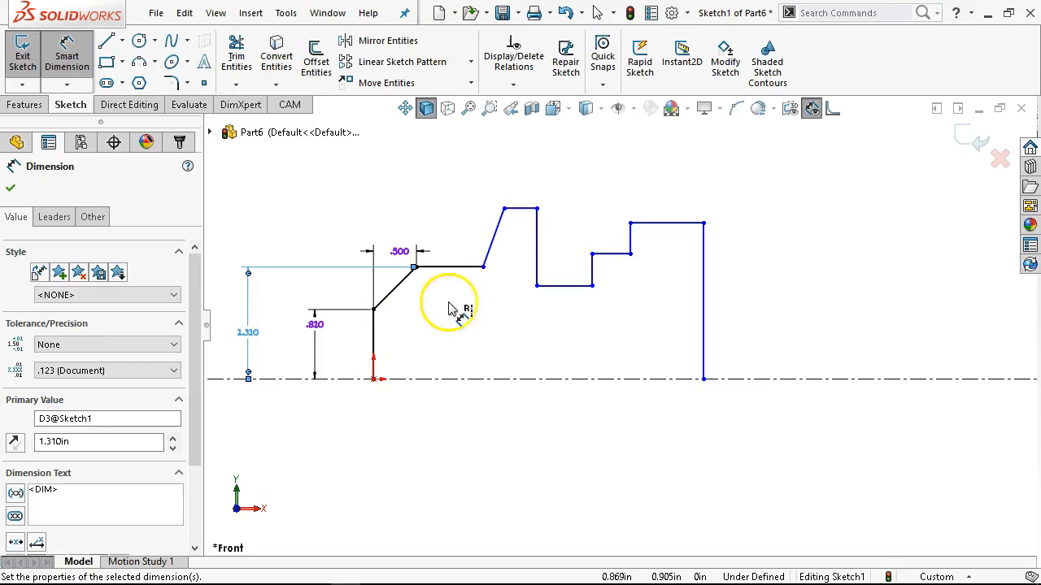
pyautogui.click(493, 239)
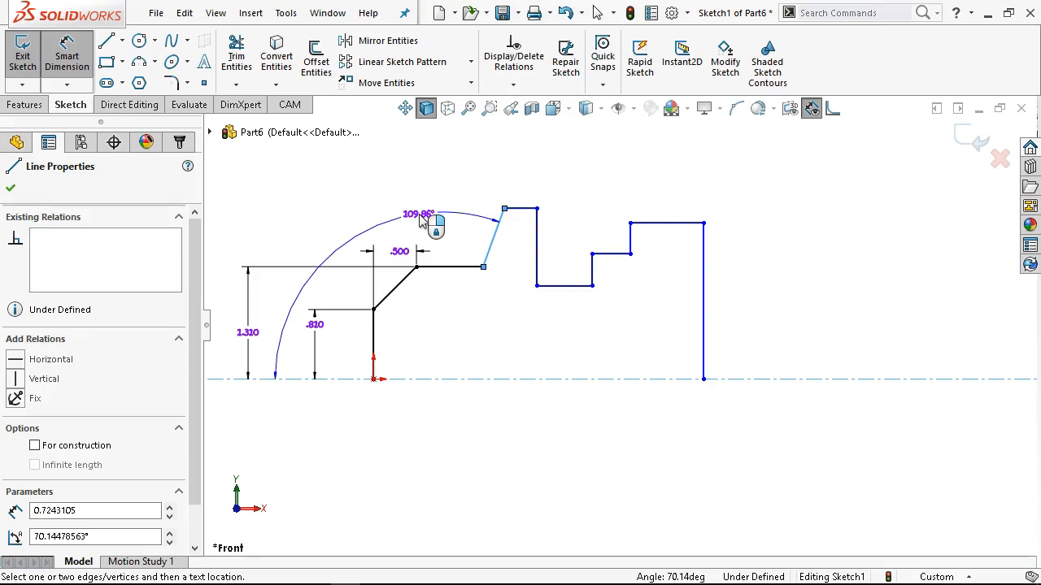
pyautogui.click(419, 215)
pyautogui.press('Escape')
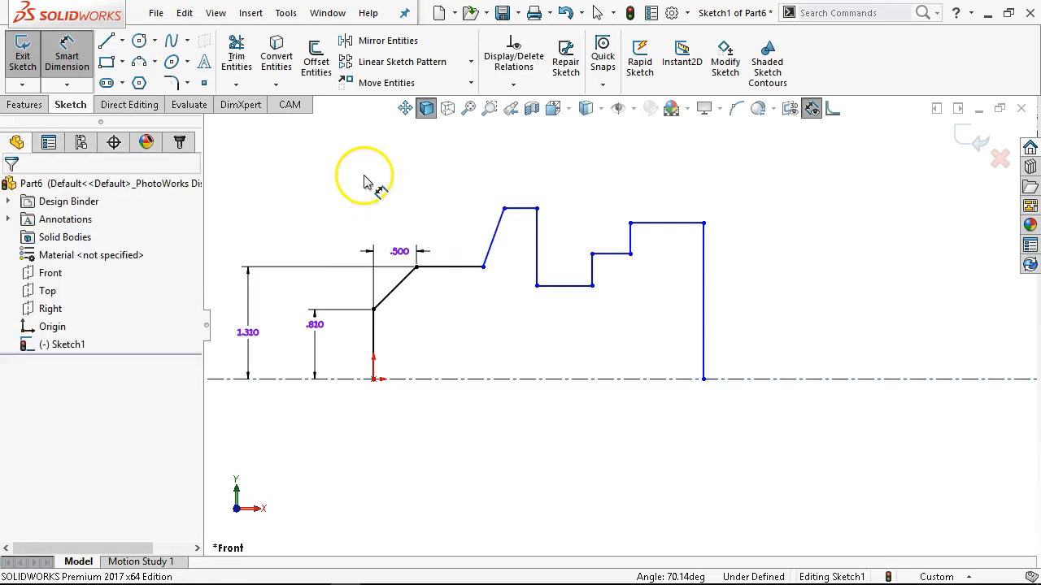
# Dimension the vertical rise of the slanted line up to the highest horizontal line as 0.69 in.
pyautogui.click(497, 243)
pyautogui.click(288, 248)
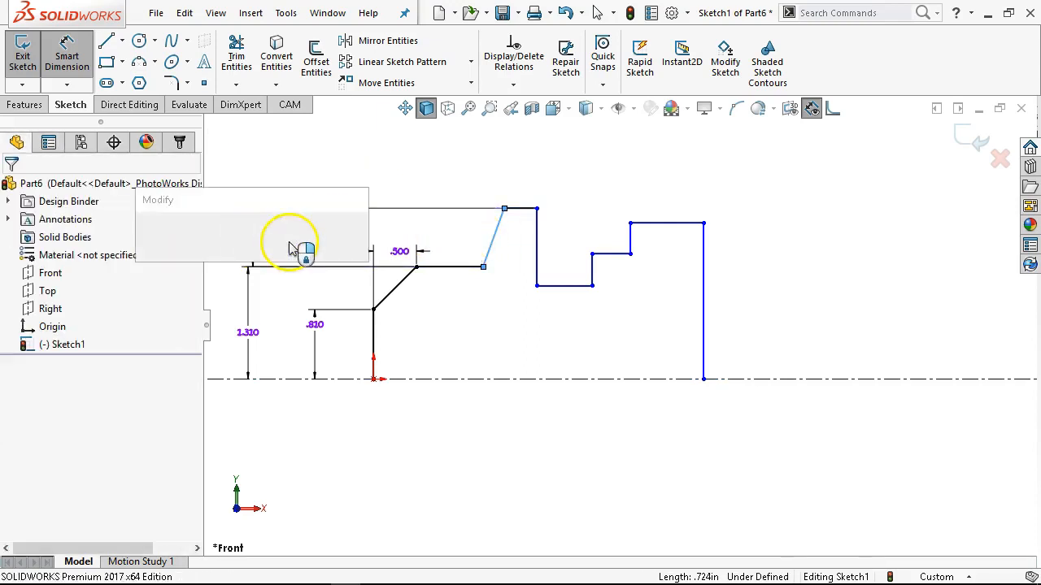
pyautogui.write('.')
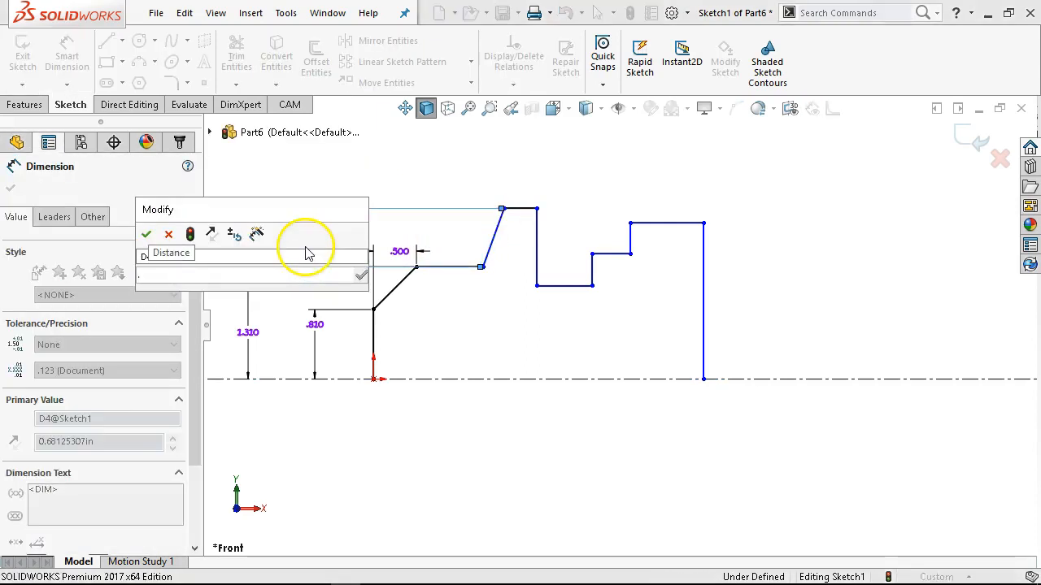
pyautogui.write('69')
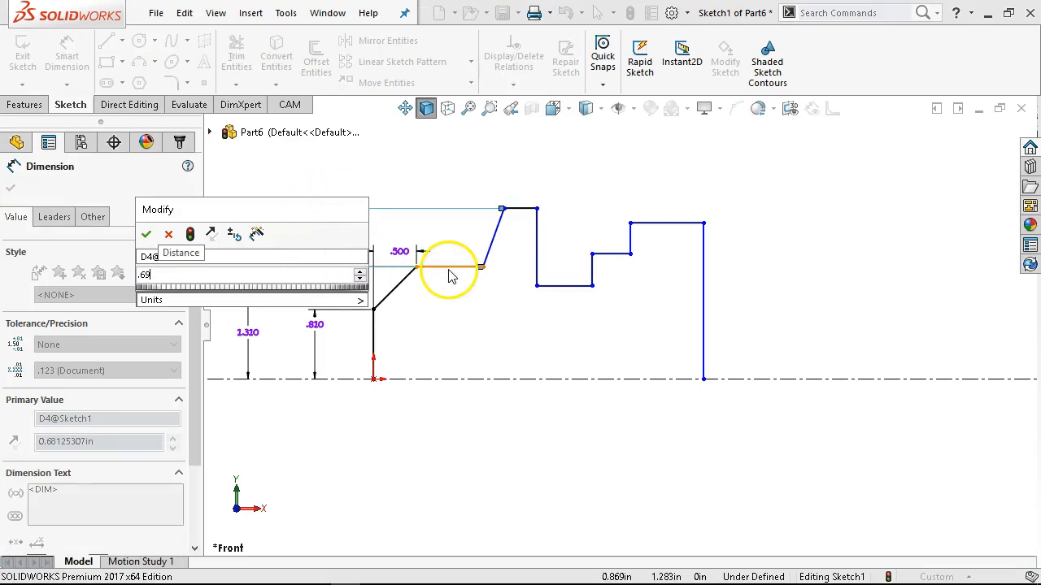
pyautogui.click(144, 235)
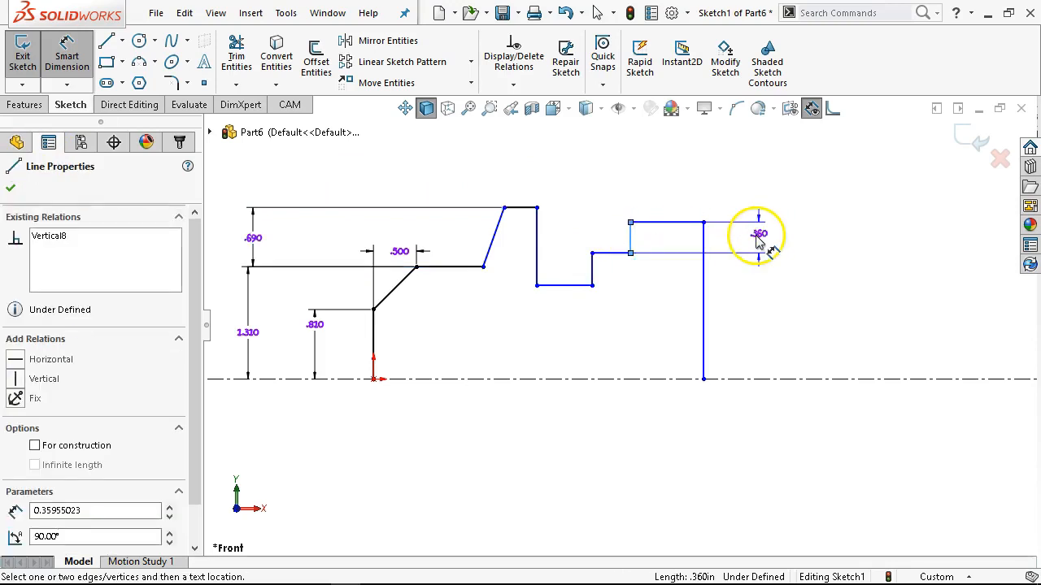
# Dimension the short vertical line of the upper step beside the end section as 0.28 in.
pyautogui.click(761, 240)
pyautogui.write('.2')
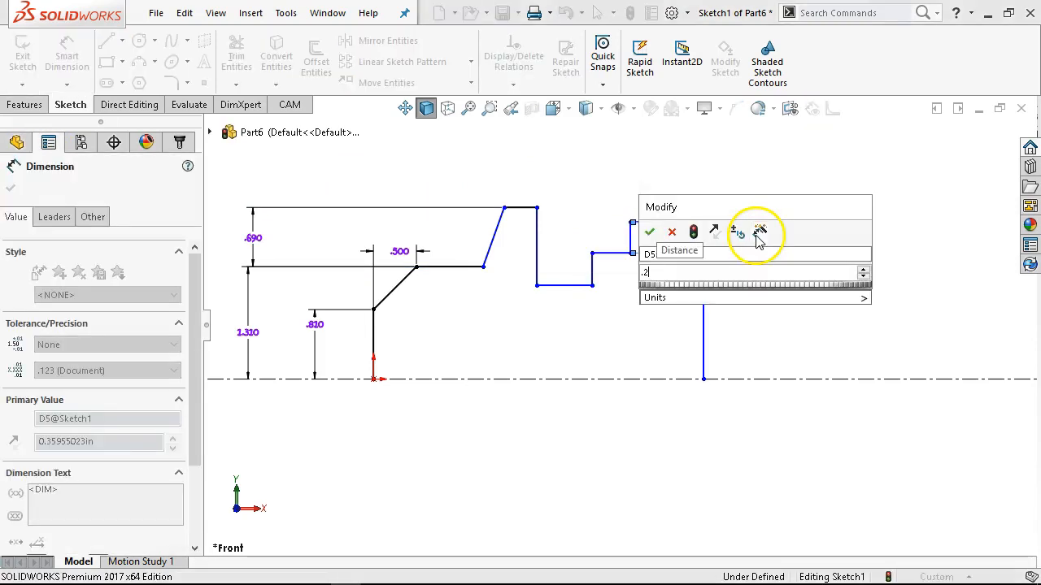
pyautogui.write('8')
pyautogui.press('Return')
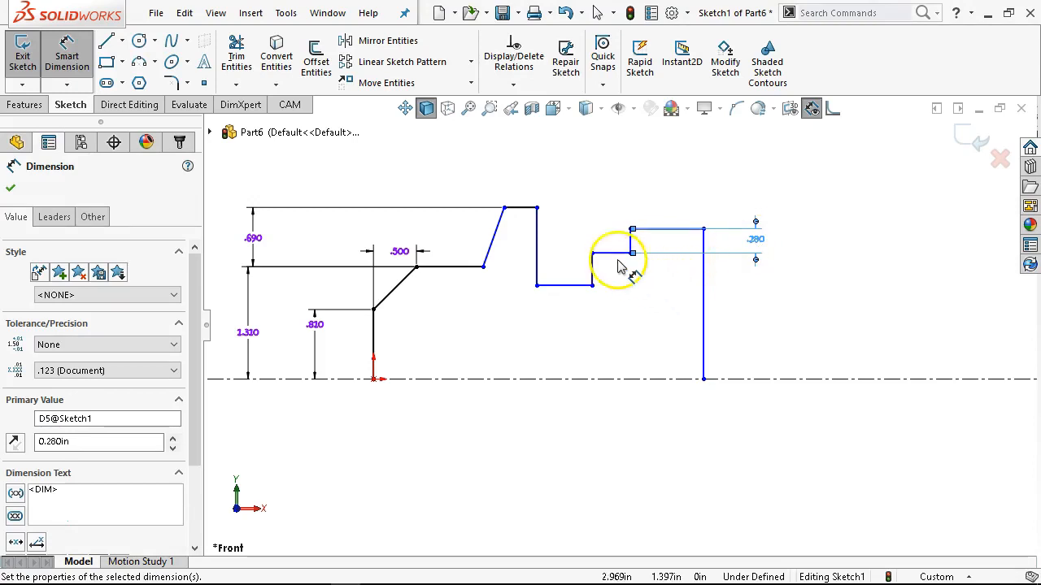
# Dimension the vertical distance from the notch floor to the horizontal line of the end section as 0.65 in.
pyautogui.click(655, 231)
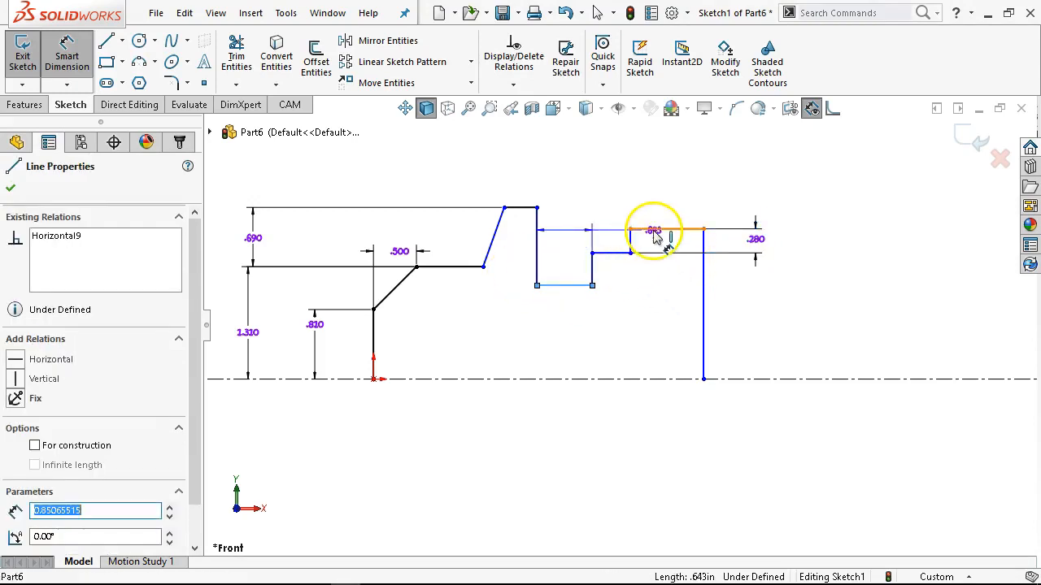
pyautogui.click(824, 247)
pyautogui.write('.65')
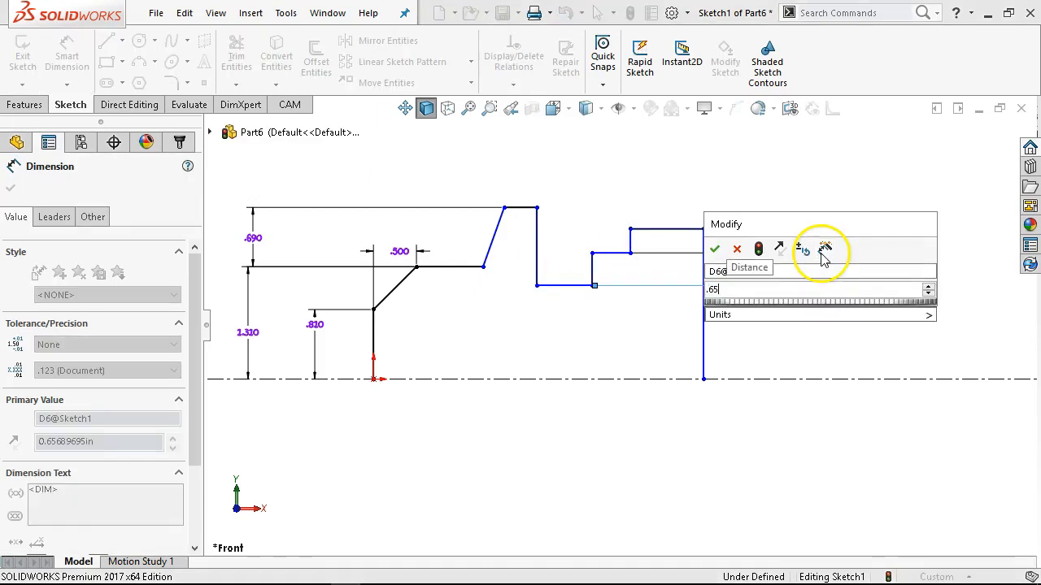
pyautogui.press('Return')
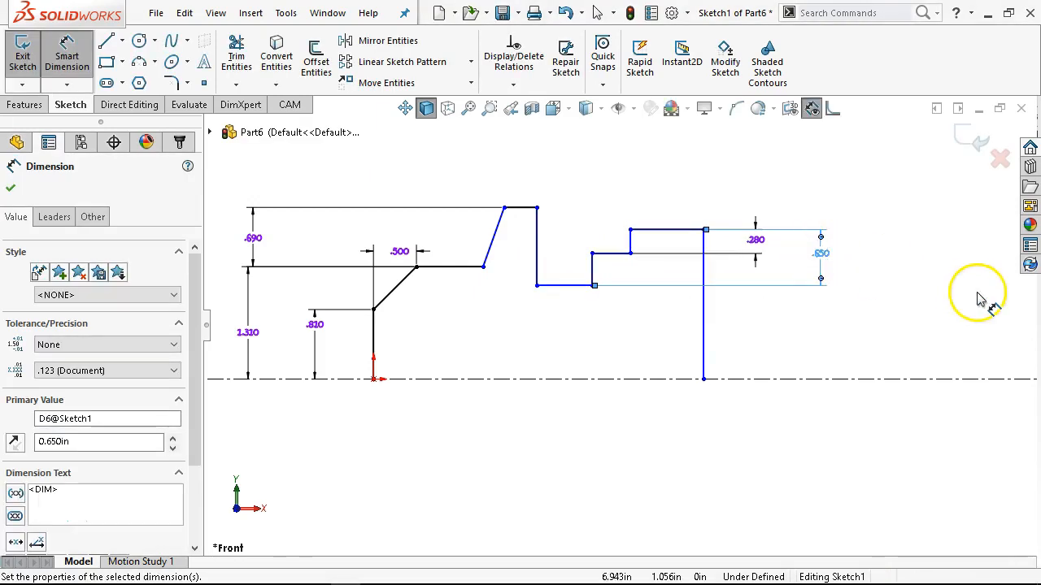
# Dimension the length of the end vertical line farthest from the origin as 1.46 in.
pyautogui.click(705, 317)
pyautogui.click(899, 303)
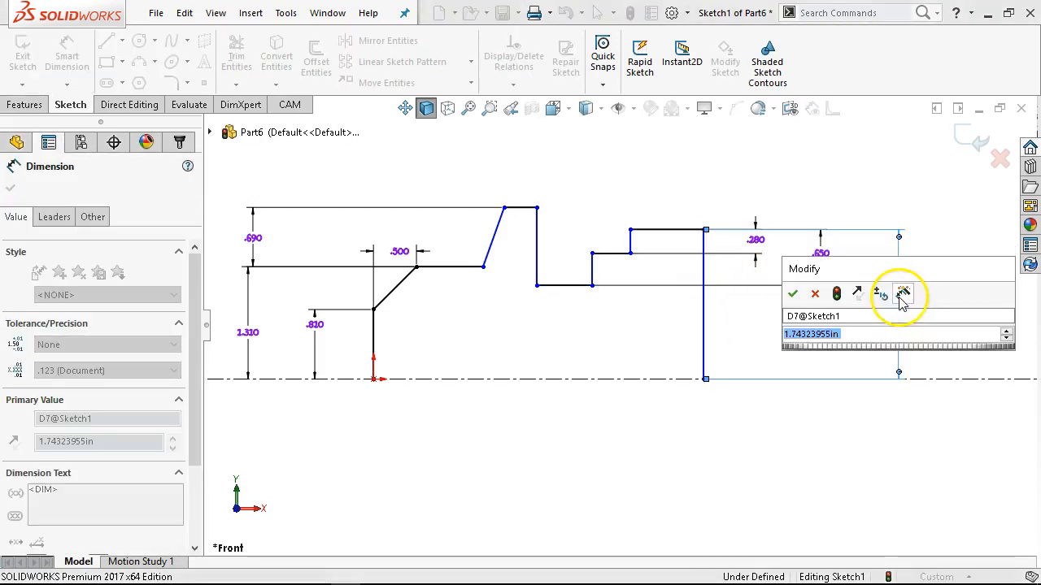
pyautogui.write('1.46')
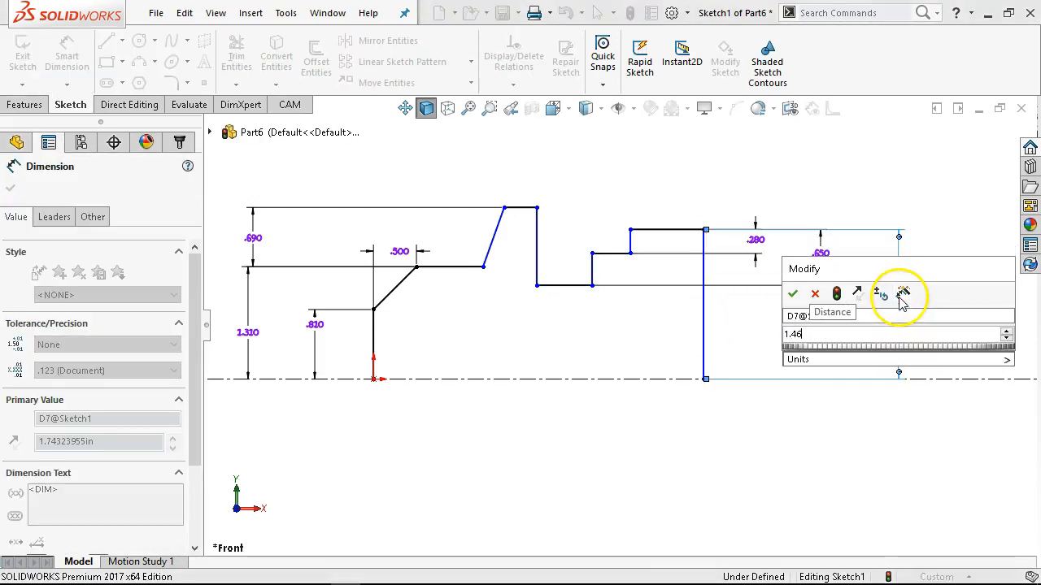
pyautogui.press('Return')
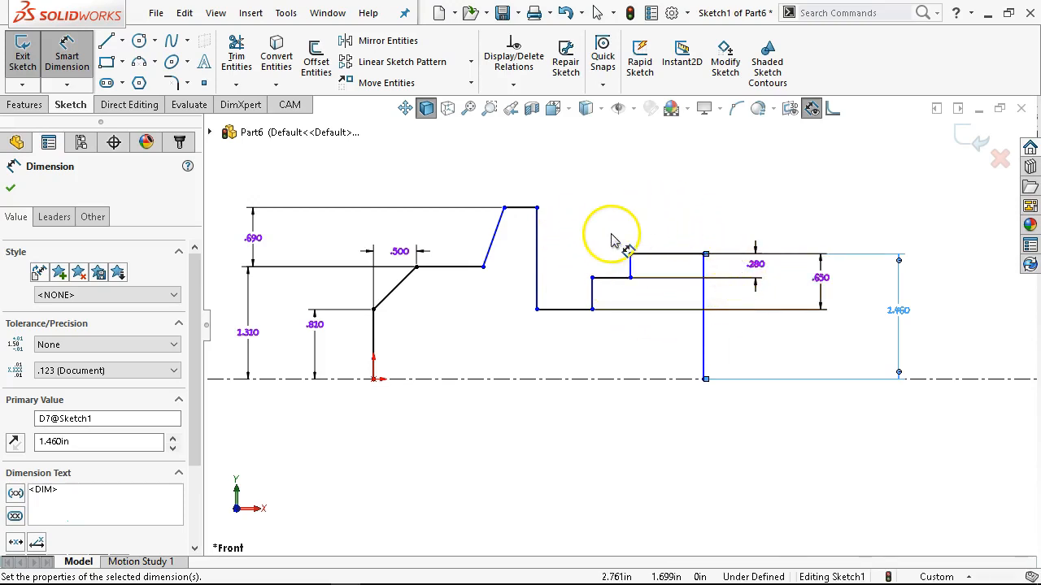
# Dimension the horizontal distance from the vertical line at the origin to the slanted line's lower end as 1.45 in.
pyautogui.click(484, 267)
pyautogui.click(376, 340)
pyautogui.click(411, 238)
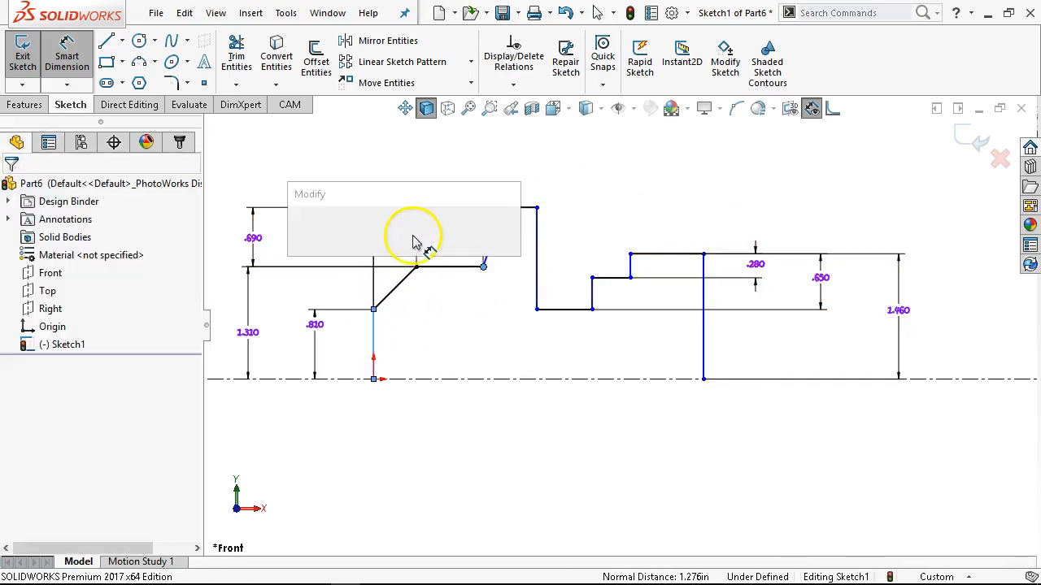
pyautogui.write('1.45')
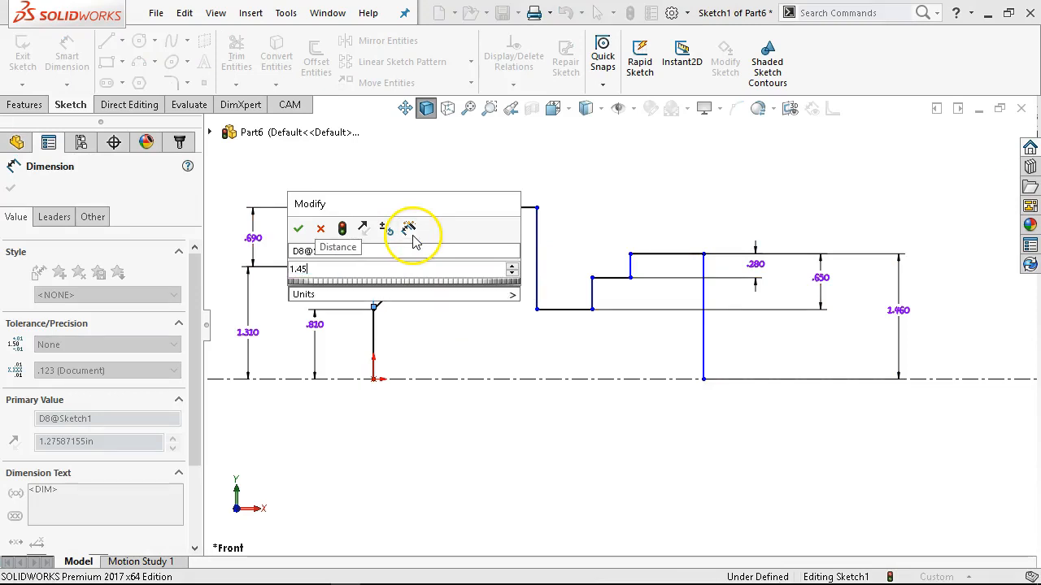
pyautogui.press('Return')
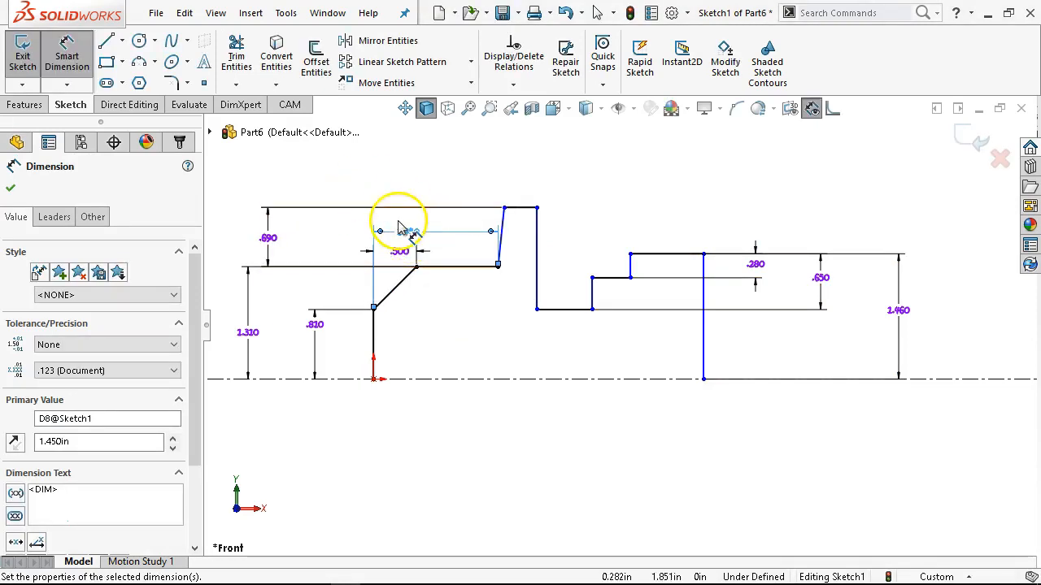
# Dimension the horizontal distance from the vertical line at the origin to the slanted line's upper end as 1.92 in.
pyautogui.click(372, 328)
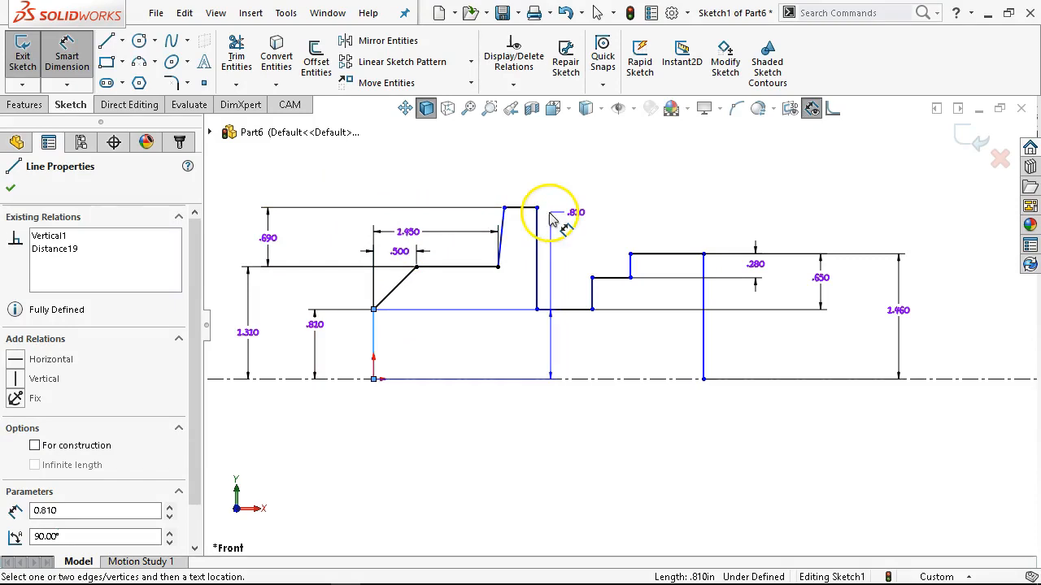
pyautogui.click(505, 208)
pyautogui.click(441, 179)
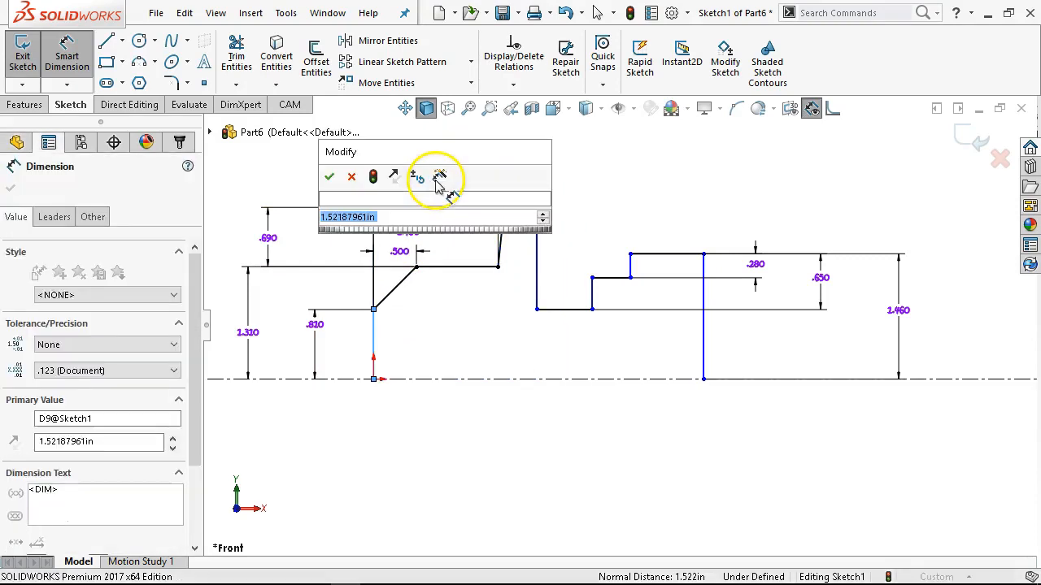
pyautogui.write('1.92')
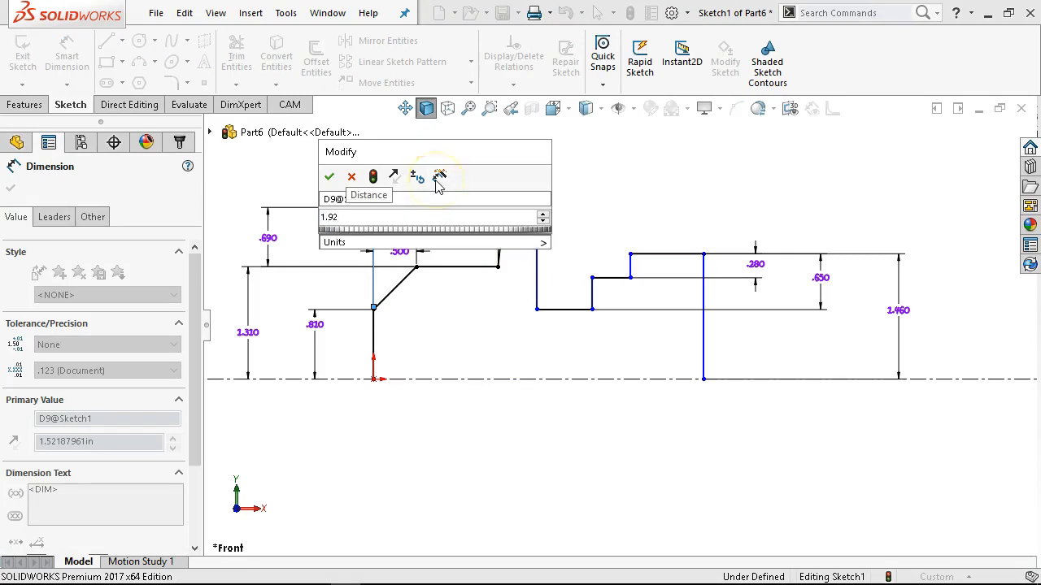
pyautogui.press('Return')
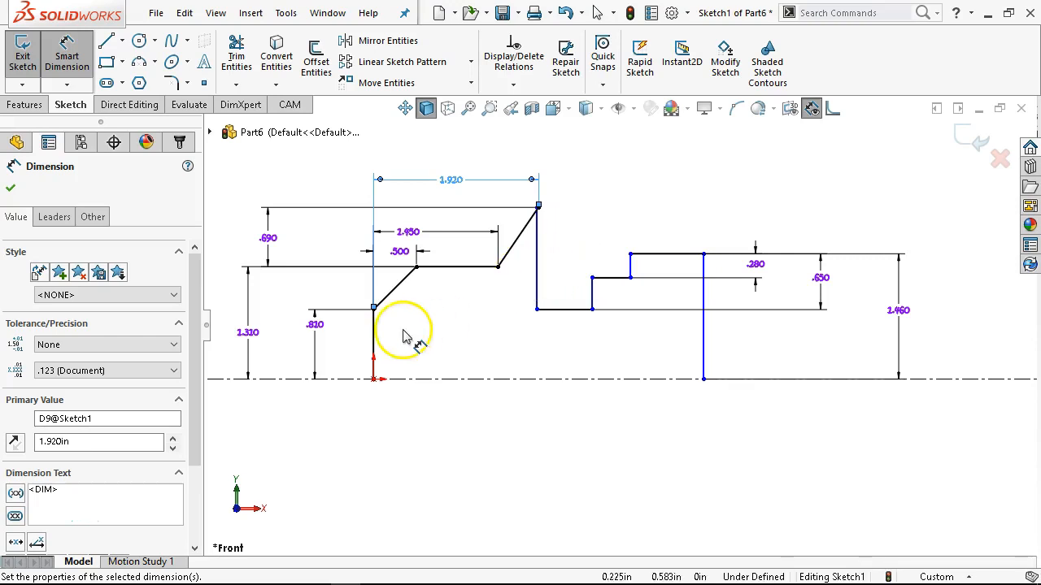
# Dimension the distance from the vertical line at the origin to the tall vertical line that drops into the notch as 2.43 in.
pyautogui.click(375, 331)
pyautogui.click(538, 283)
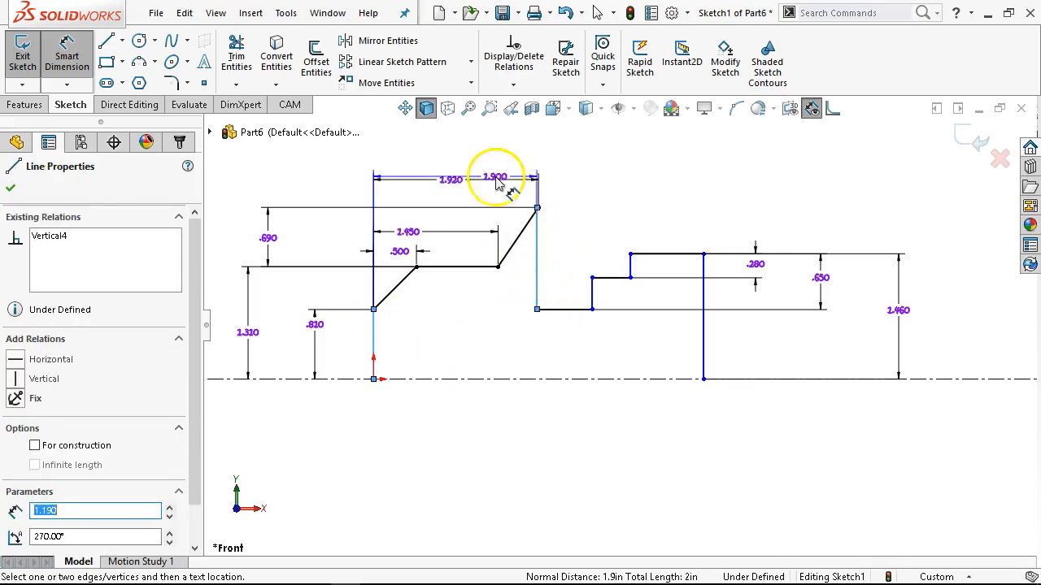
pyautogui.click(461, 168)
pyautogui.write('2')
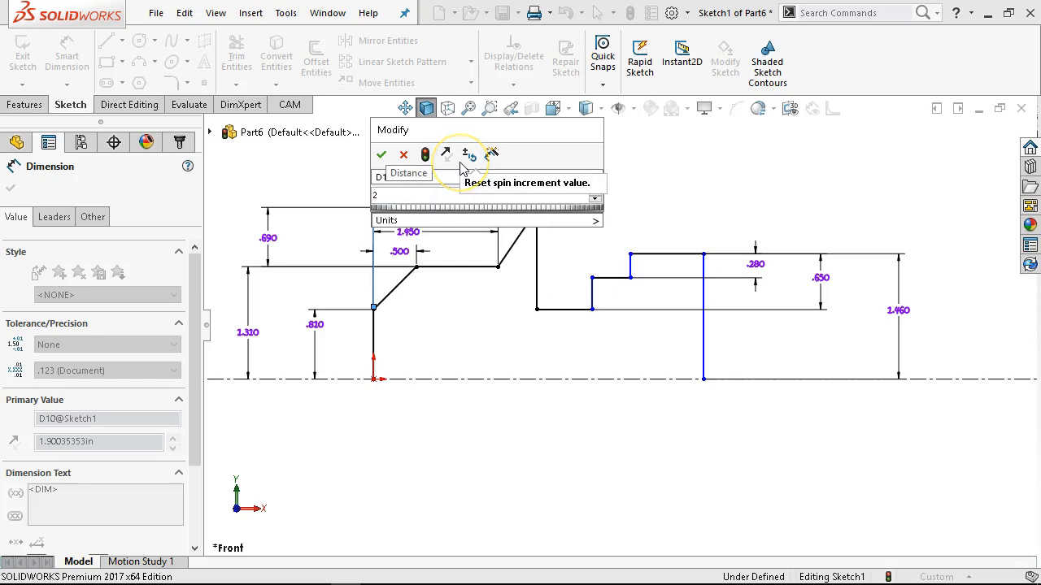
pyautogui.write('.43')
pyautogui.press('Return')
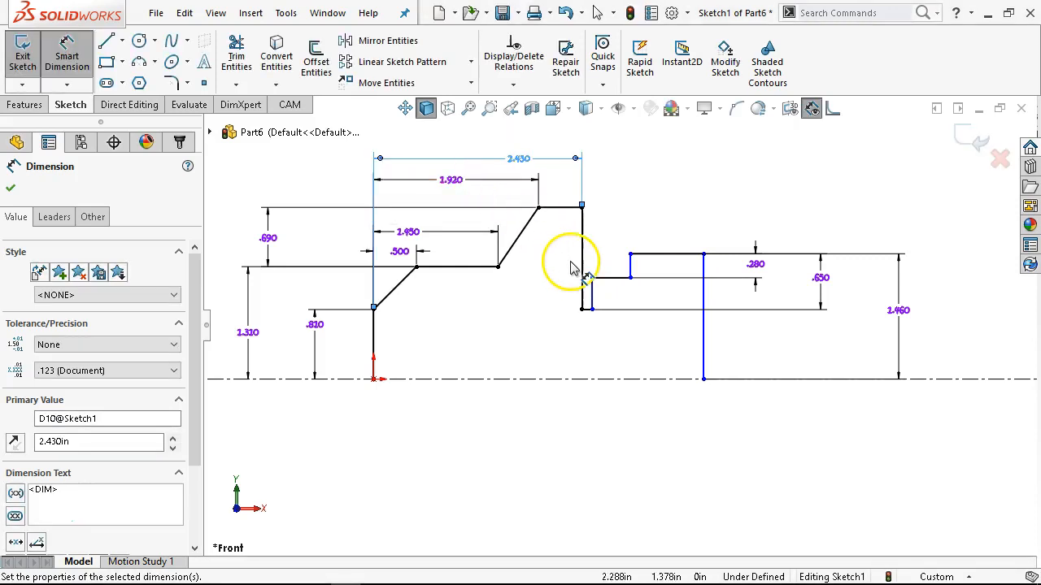
# Dimension the overall length from the vertical line at the origin to the far end line as 5.5 in.
pyautogui.click(704, 333)
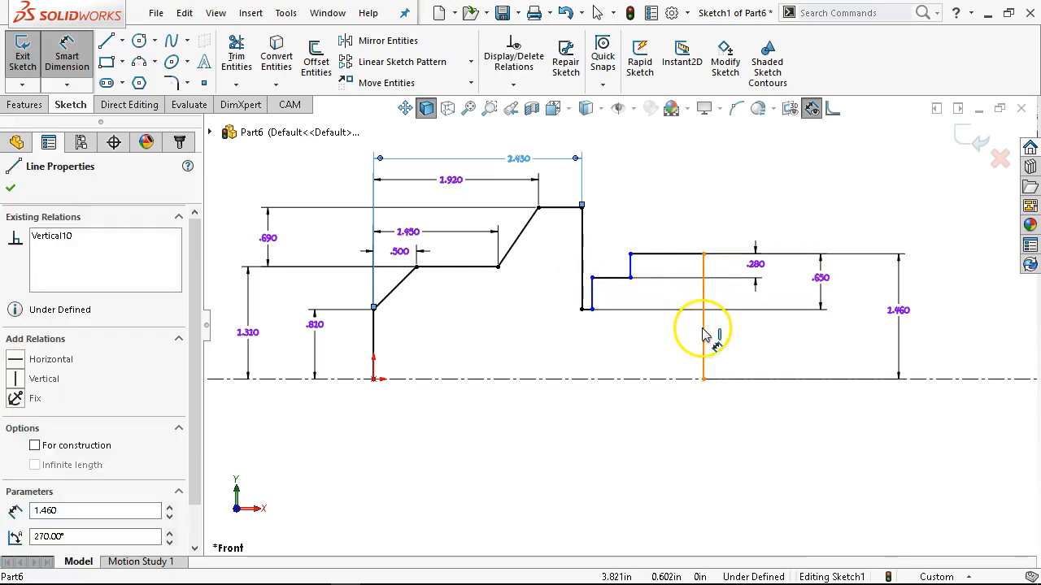
pyautogui.click(376, 340)
pyautogui.click(496, 157)
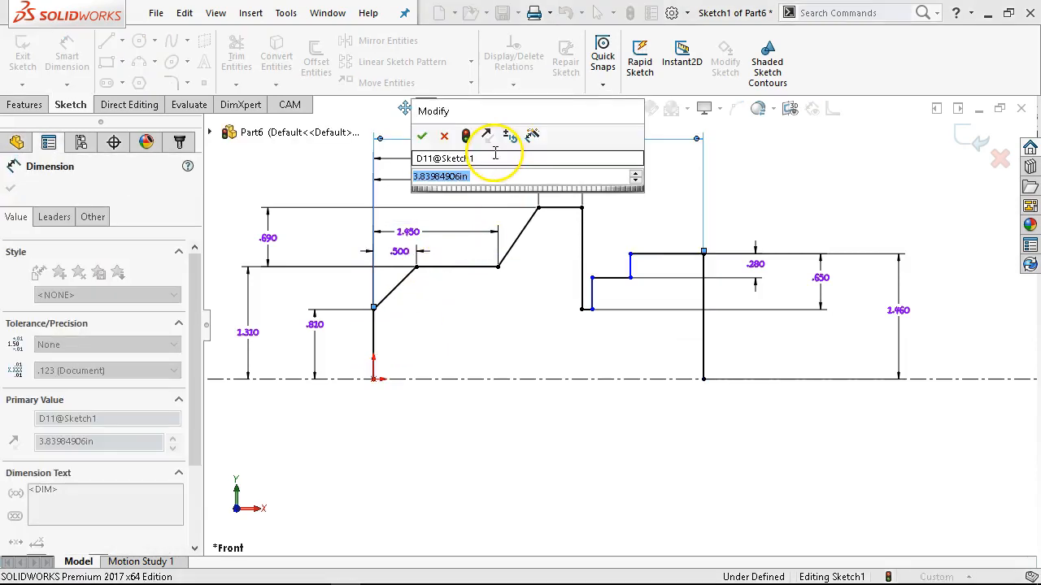
pyautogui.write('5.5')
pyautogui.press('Return')
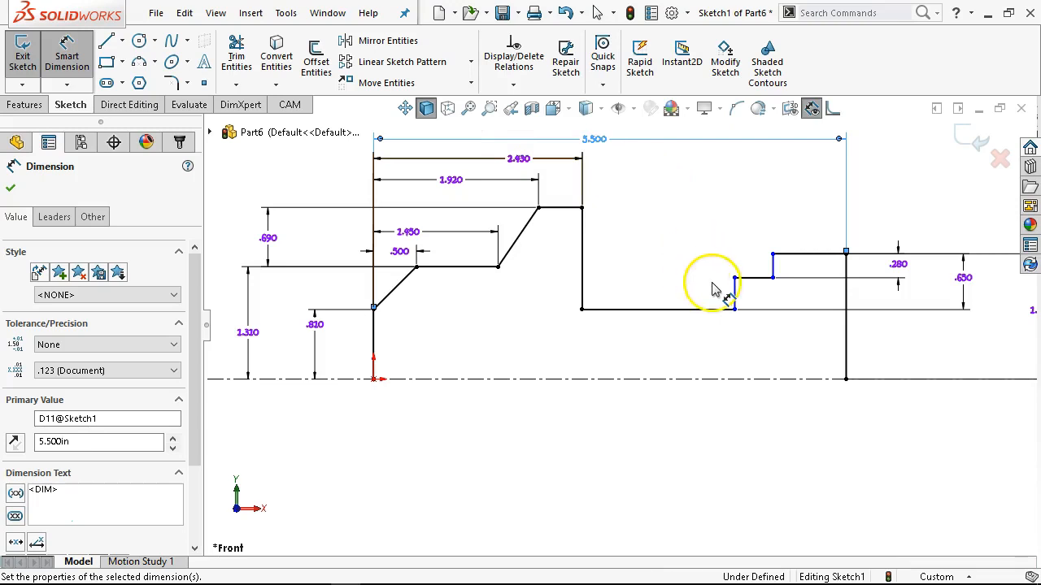
# Dimension the distance from the vertical line at the origin to the notch's far wall as 3.35 in.
pyautogui.click(735, 294)
pyautogui.click(379, 350)
pyautogui.click(543, 351)
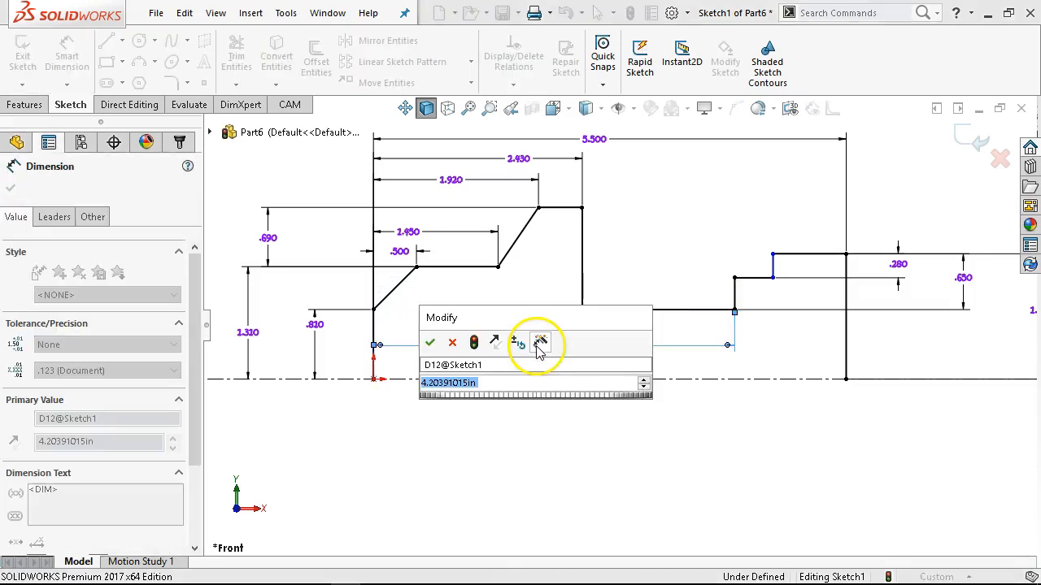
pyautogui.write('3.35')
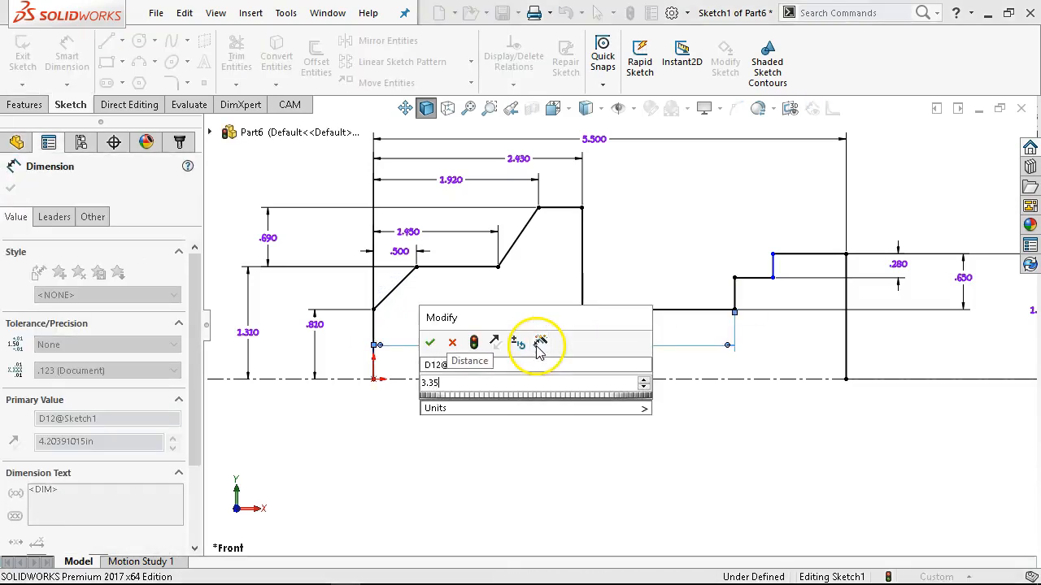
pyautogui.press('Return')
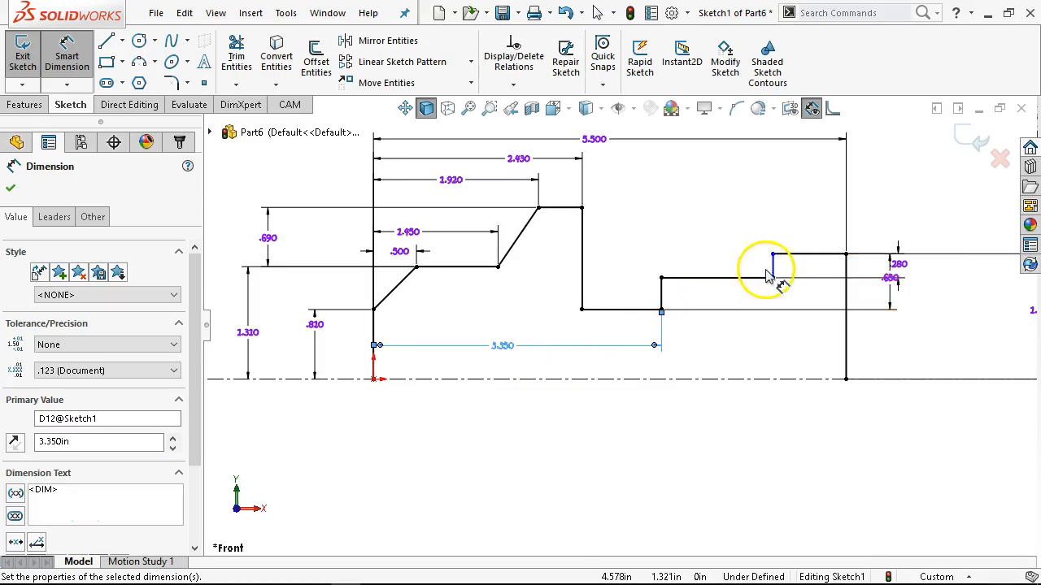
# Dimension the distance from the vertical line at the origin to the upper step's vertical line as 4.27 in and finish dimensioning.
pyautogui.click(772, 269)
pyautogui.click(376, 327)
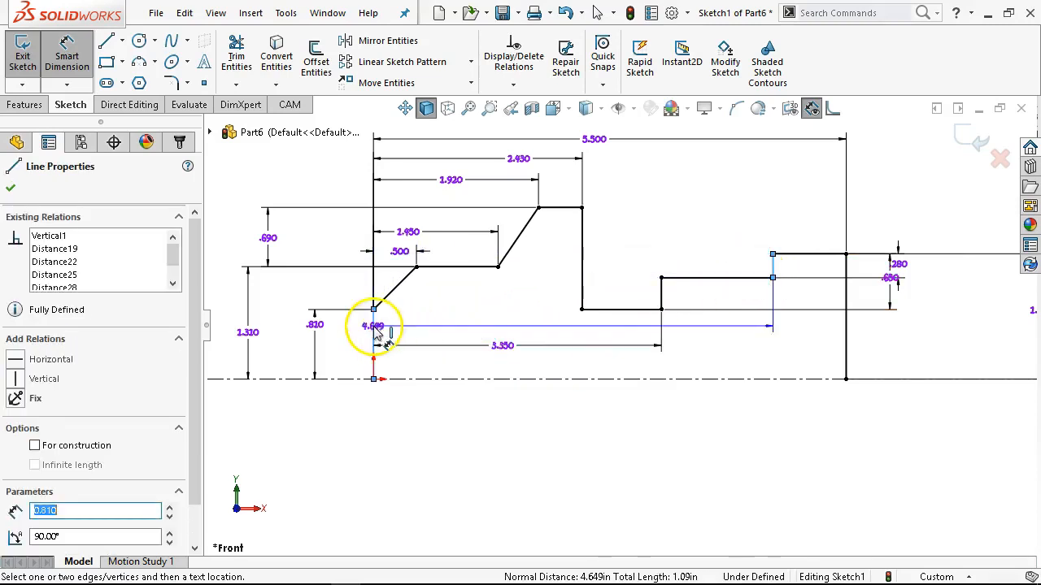
pyautogui.click(718, 373)
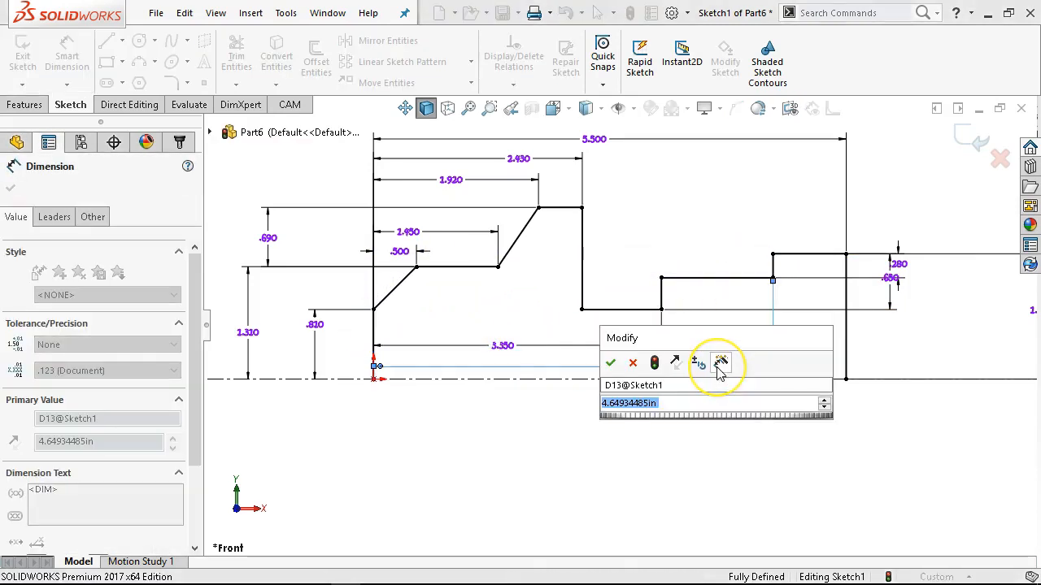
pyautogui.write('4')
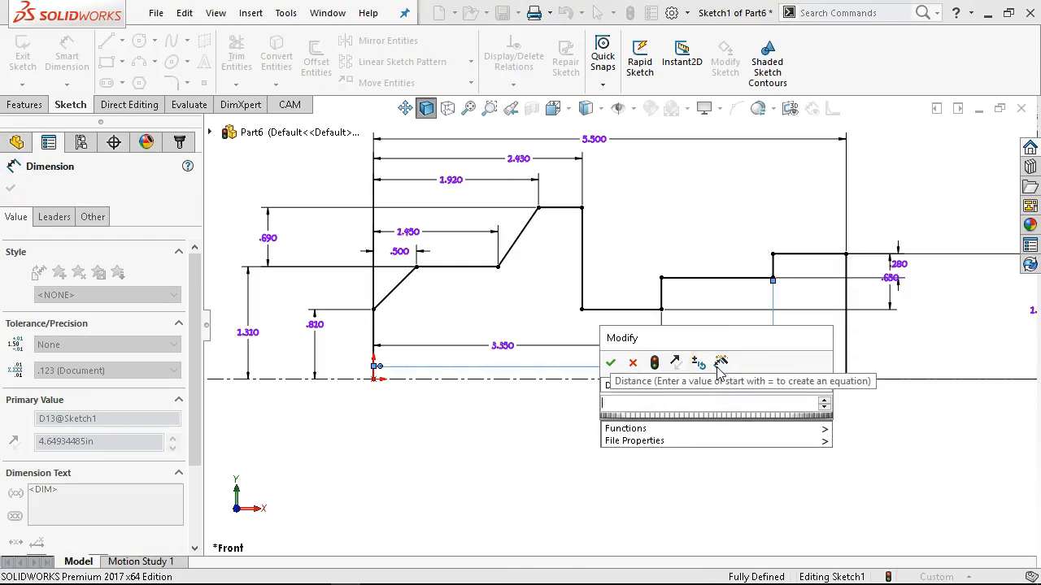
pyautogui.write('.27')
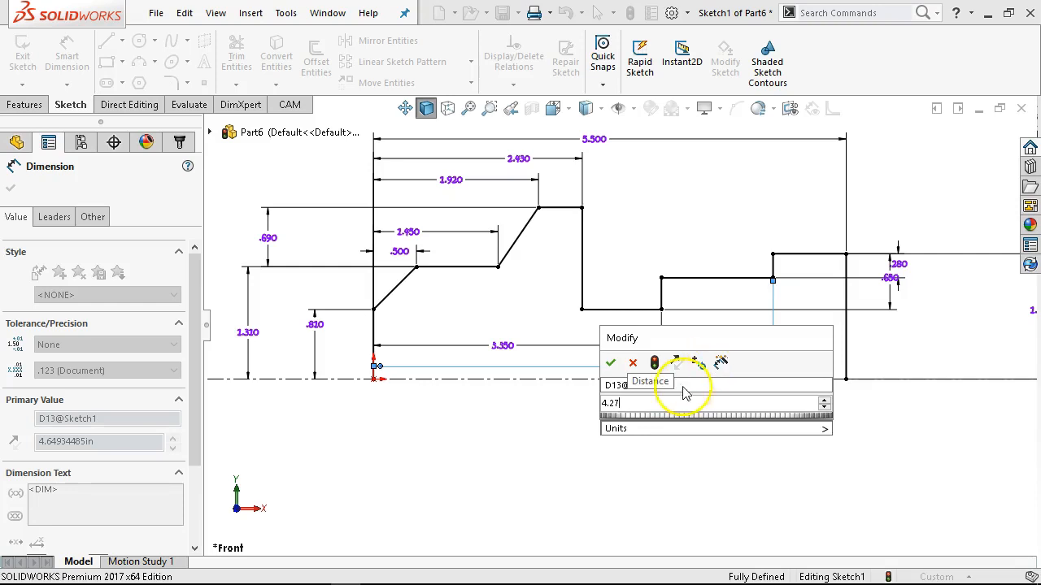
pyautogui.click(611, 362)
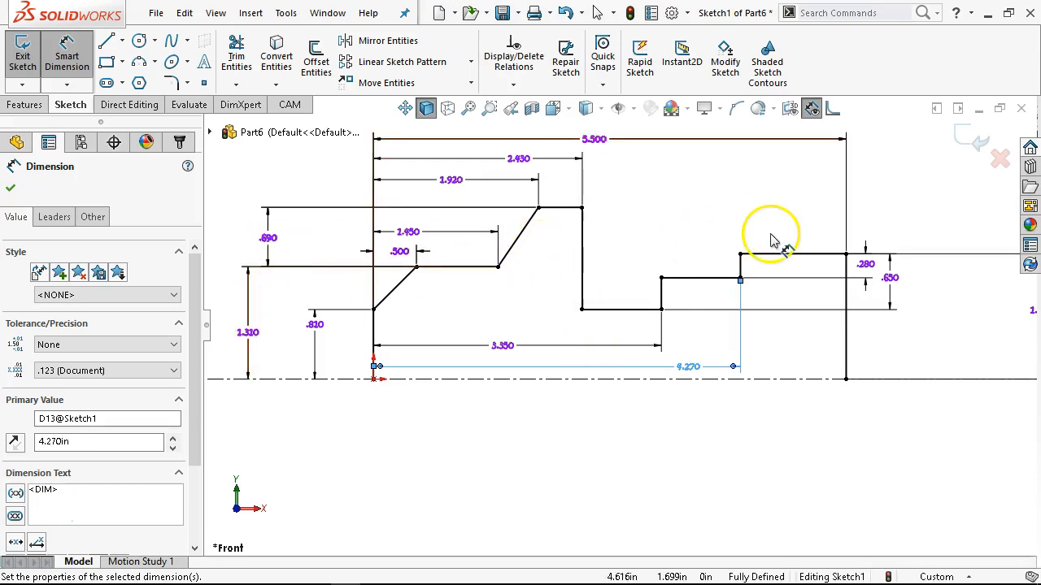
pyautogui.rightClick(694, 213)
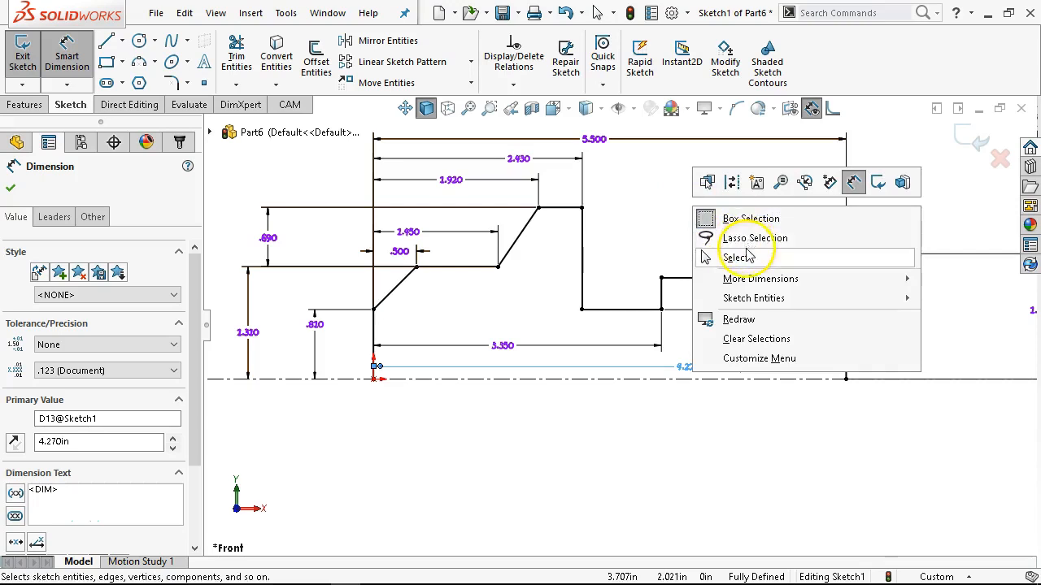
pyautogui.click(718, 215)
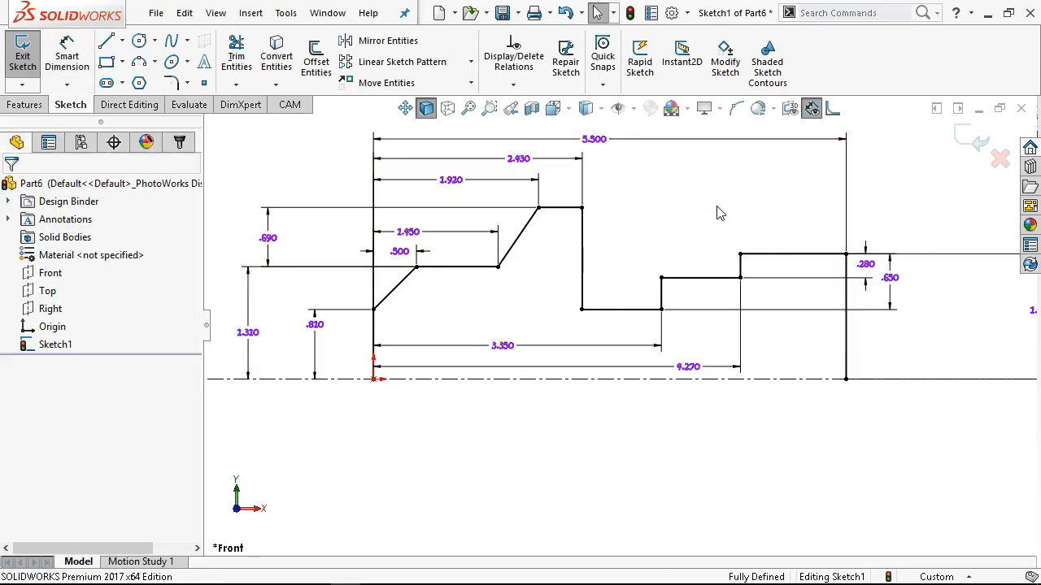
# Move the 1.46 in and .65 in height dimensions closer to the profile's far end line.
pyautogui.scroll(1, 686, 268)
pyautogui.scroll(1, 709, 202)
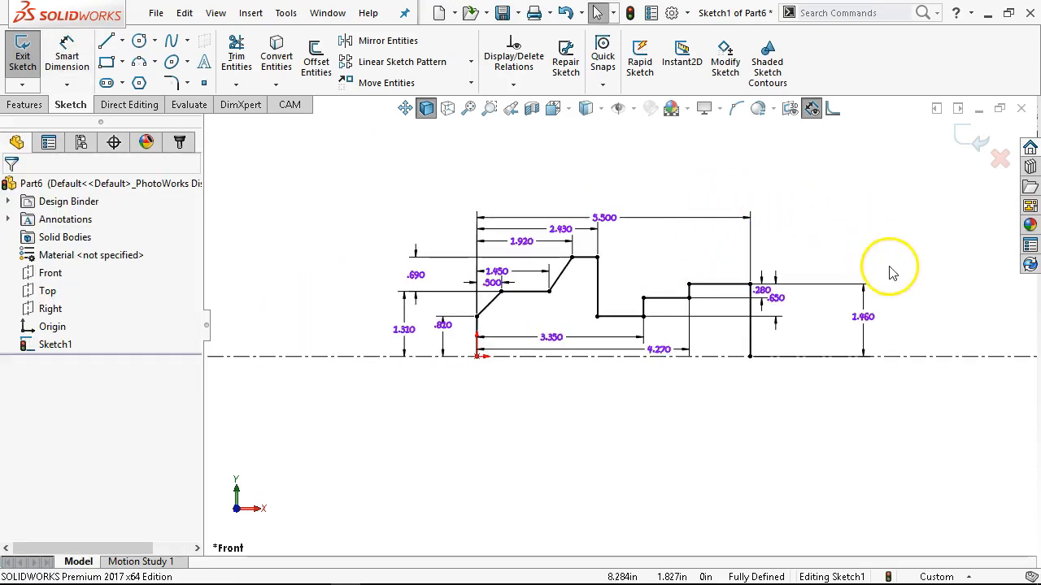
pyautogui.keyDown('ctrl'); pyautogui.moveTo(871, 334); pyautogui.dragTo(815, 342, button='middle'); pyautogui.keyUp('ctrl')
pyautogui.moveTo(811, 318); pyautogui.dragTo(747, 322)
pyautogui.scroll(-1, 537, 383)
# Try mirroring the box-selected half profile about its centerline, undo the mirror and clear the selection.
pyautogui.moveTo(852, 163)
pyautogui.mouseDown()
pyautogui.moveTo(558, 318)
pyautogui.moveTo(252, 431)
pyautogui.mouseUp()
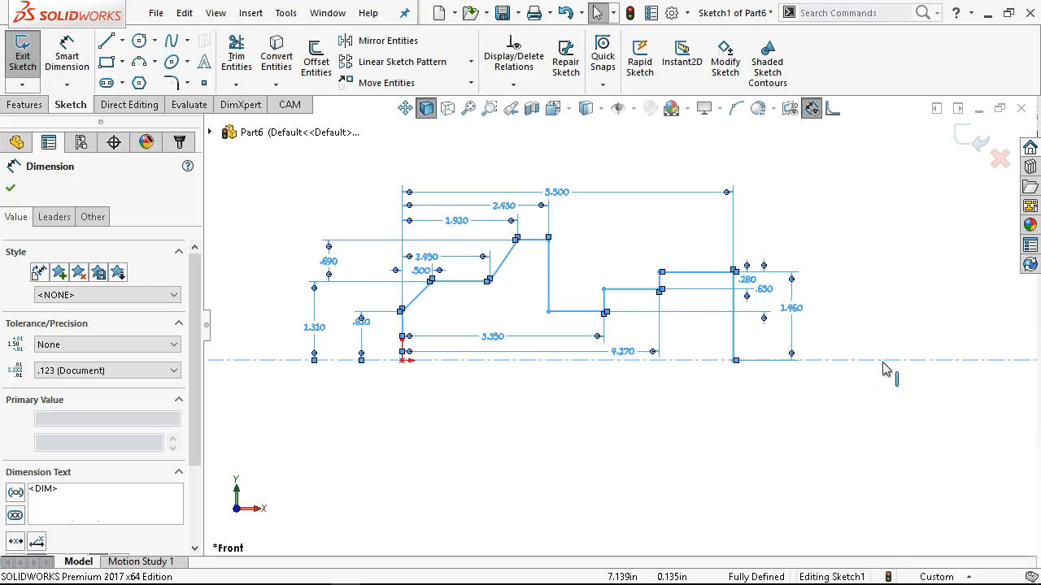
pyautogui.press('Escape')
pyautogui.click(361, 49)
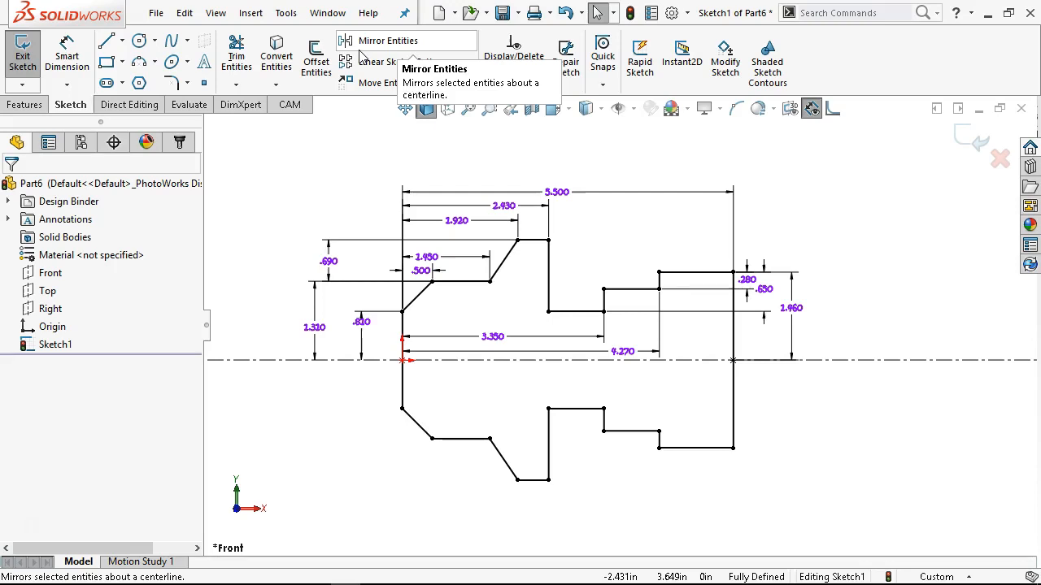
pyautogui.hotkey('ctrl', 'z')
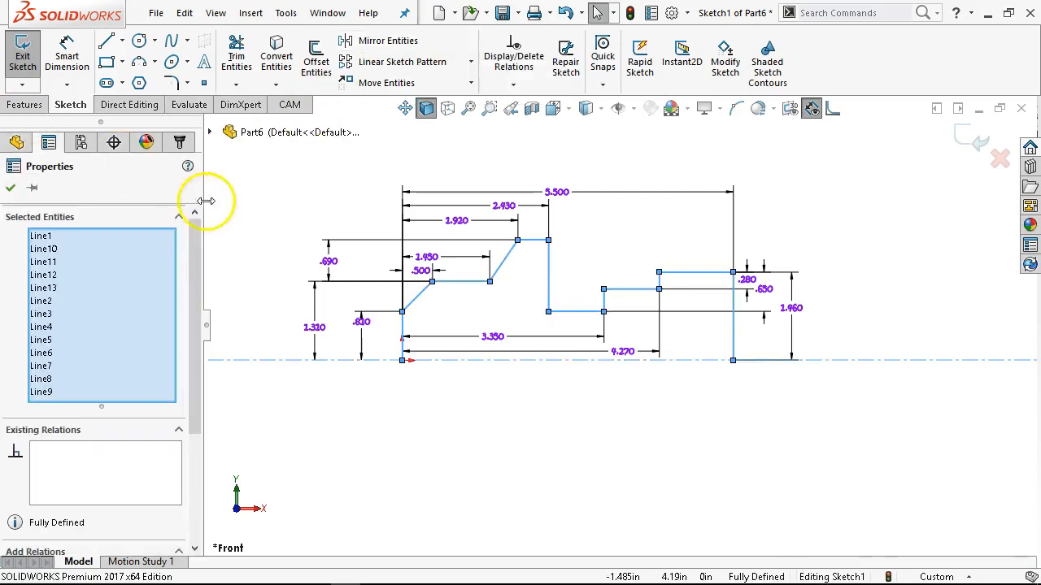
pyautogui.click(274, 192)
pyautogui.moveTo(300, 167); pyautogui.dragTo(822, 408)
pyautogui.click(418, 423)
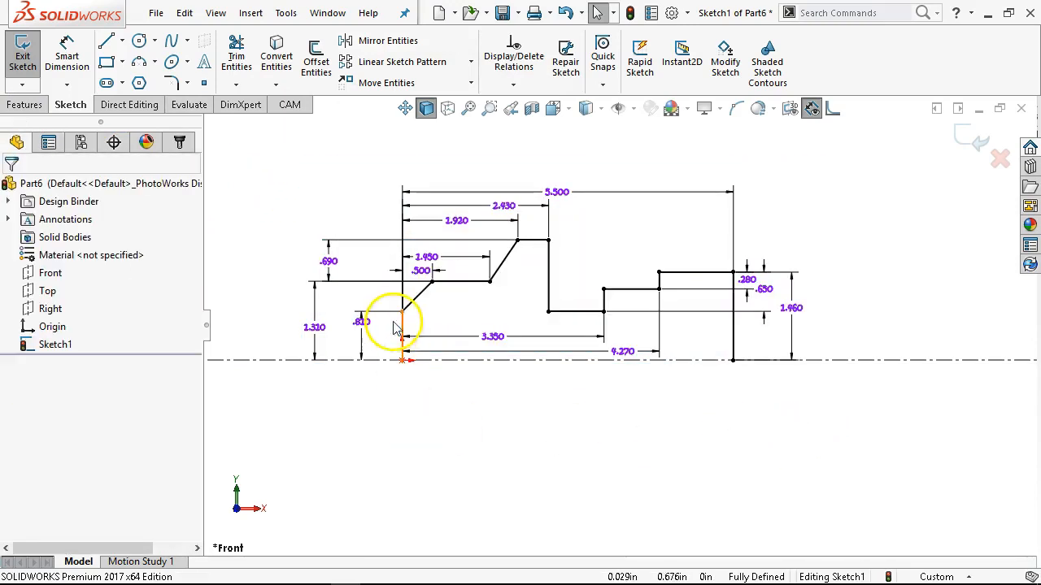
# Mirror the connected chain of profile lines about the horizontal centerline, keeping the original lines.
pyautogui.rightClick(402, 326)
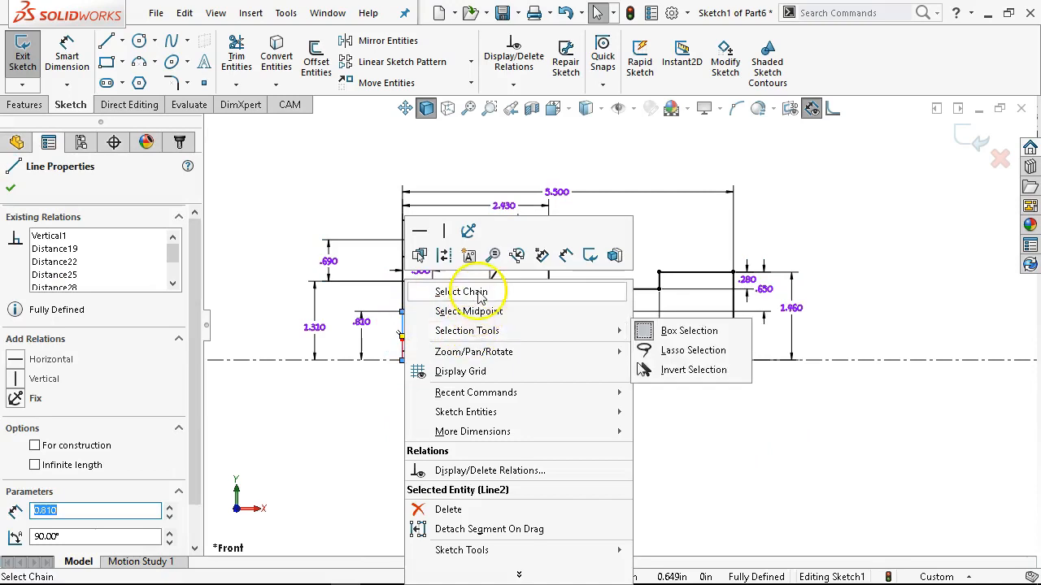
pyautogui.click(461, 291)
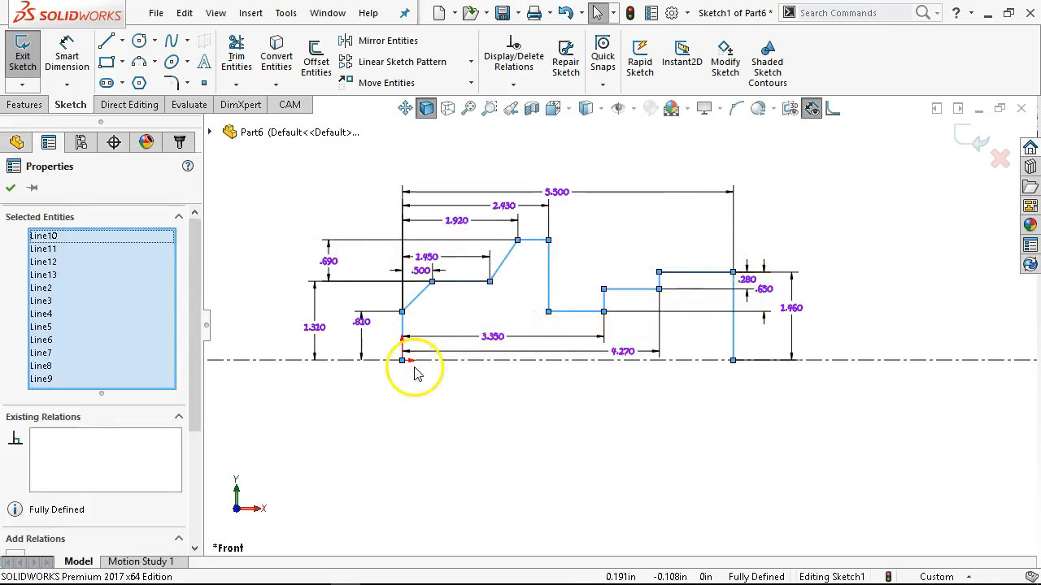
pyautogui.click(374, 37)
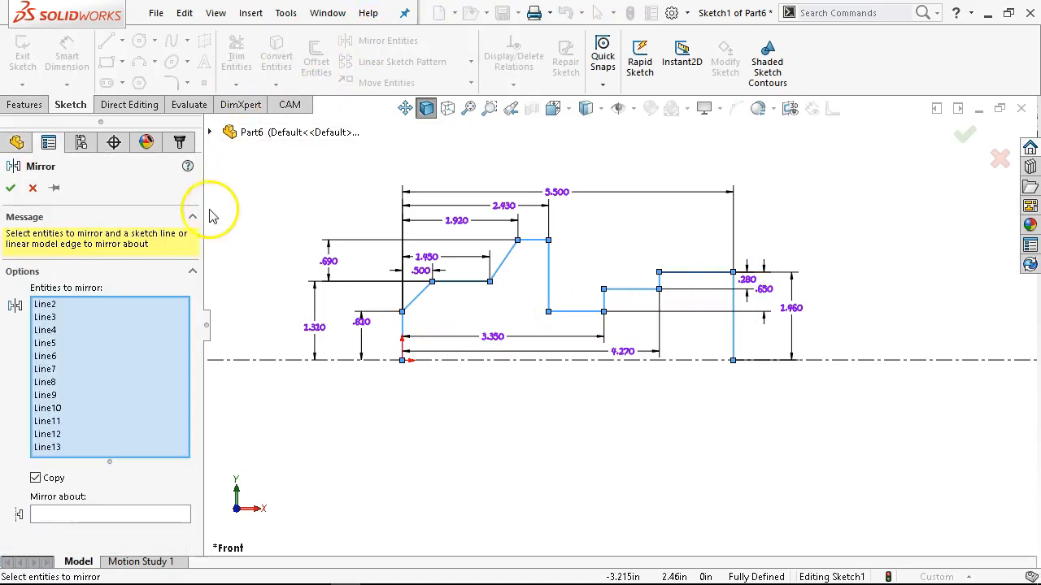
pyautogui.click(163, 514)
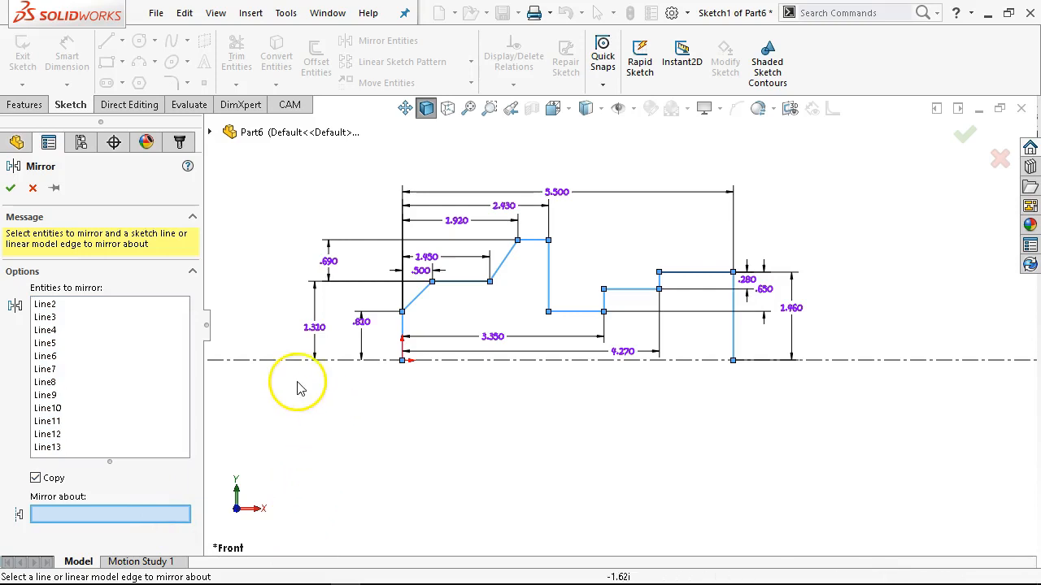
pyautogui.click(275, 366)
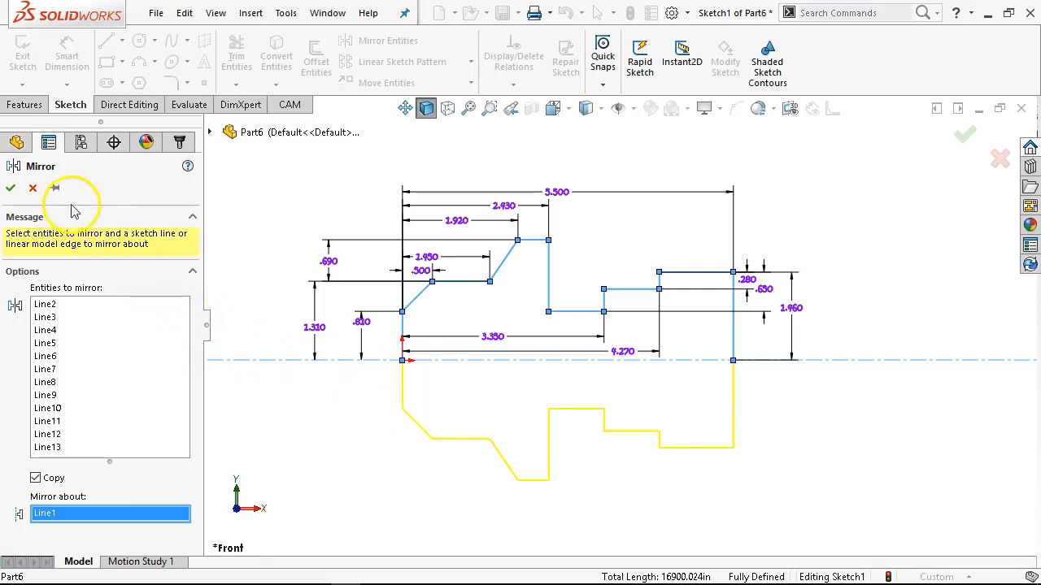
pyautogui.click(10, 187)
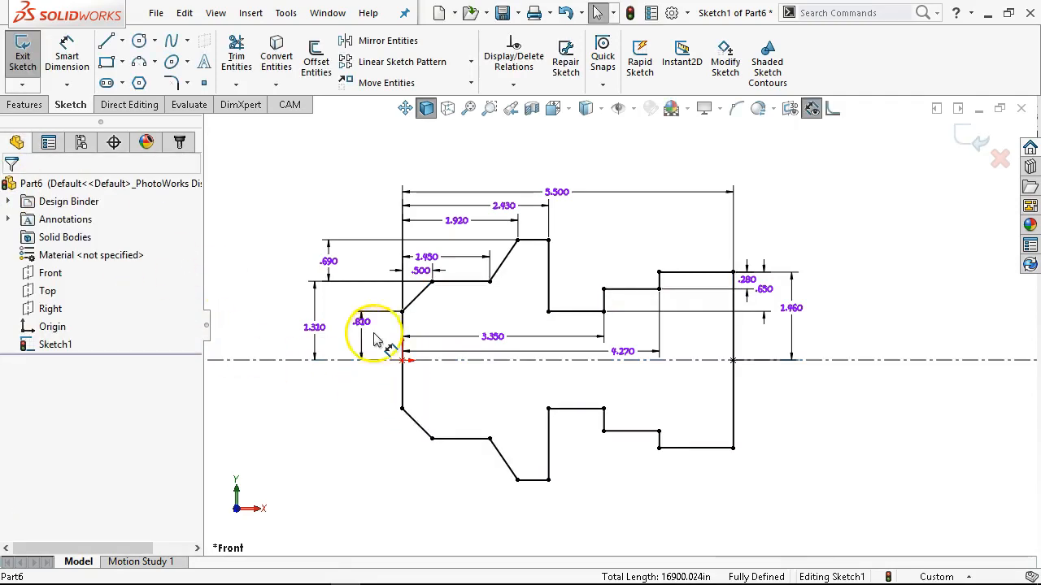
# Extrude the closed profile as a blind boss 0.875 in deep.
pyautogui.click(24, 105)
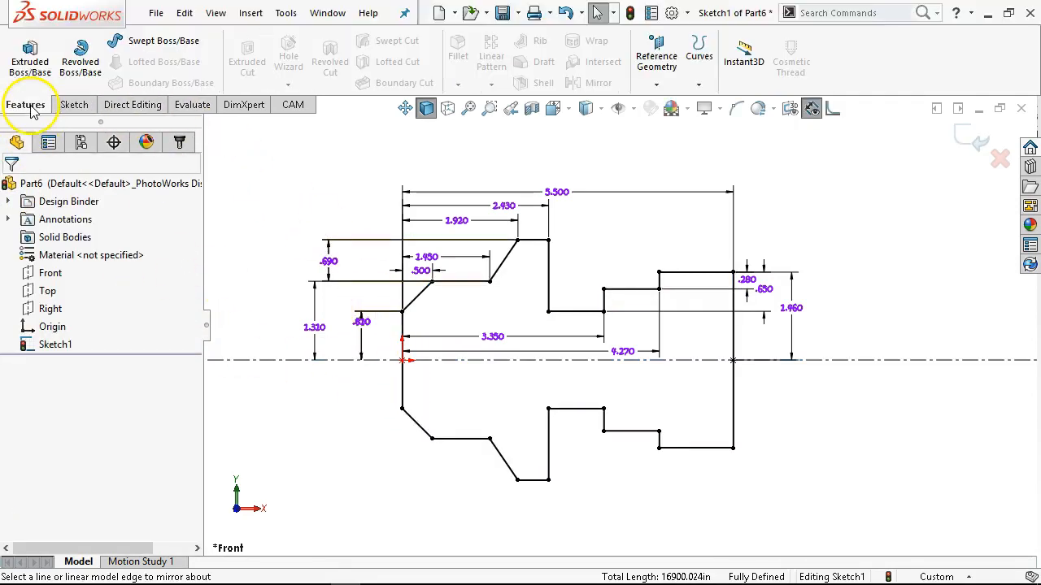
pyautogui.click(32, 41)
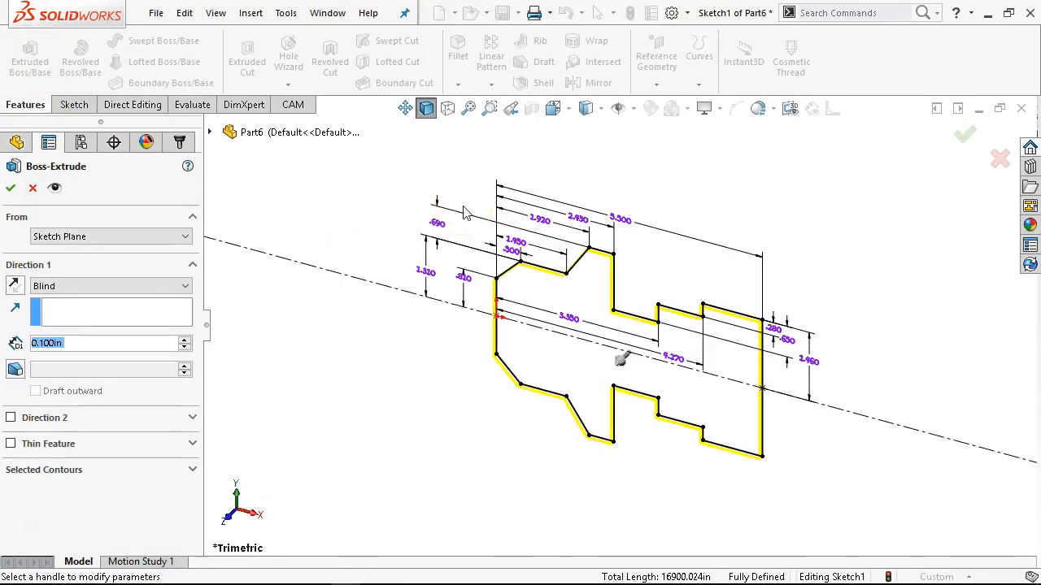
pyautogui.write('.875')
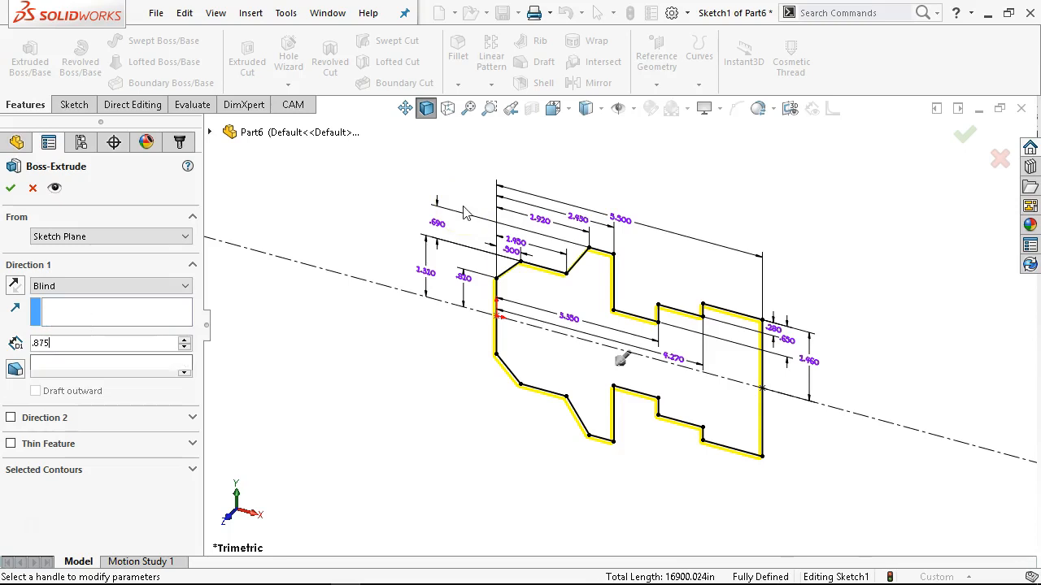
pyautogui.press('Return')
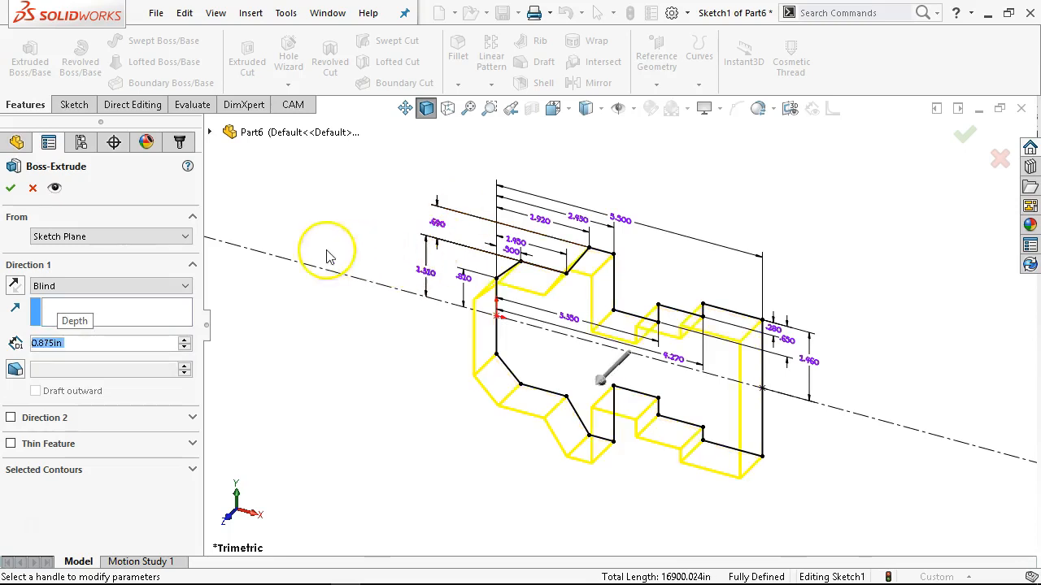
pyautogui.click(11, 188)
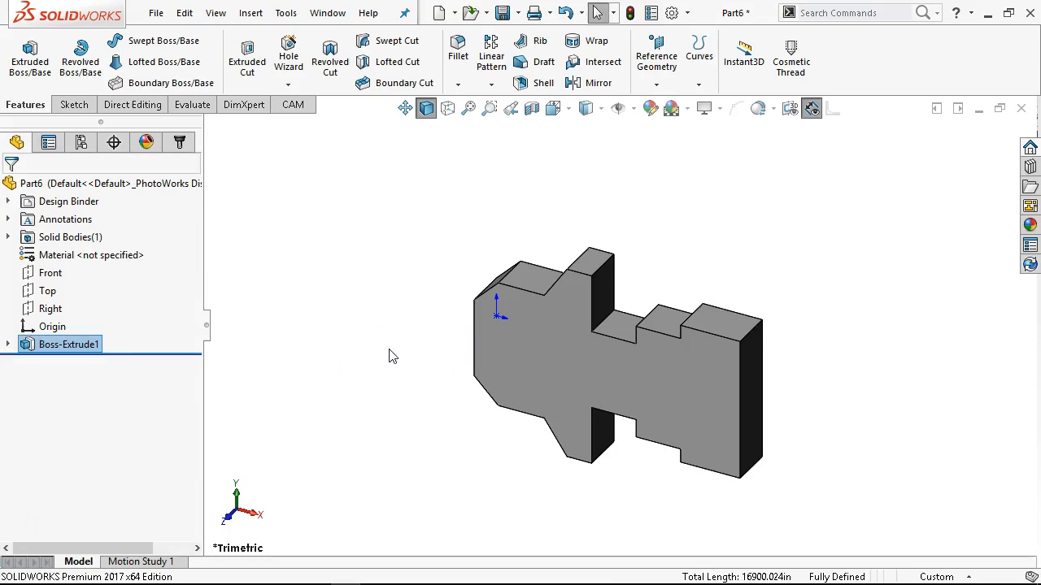
# Reopen the extrusion's sketch in front view and move the 3.35 in and 4.27 in dimensions up, away from the centerline.
pyautogui.hotkey('ctrl', '1')
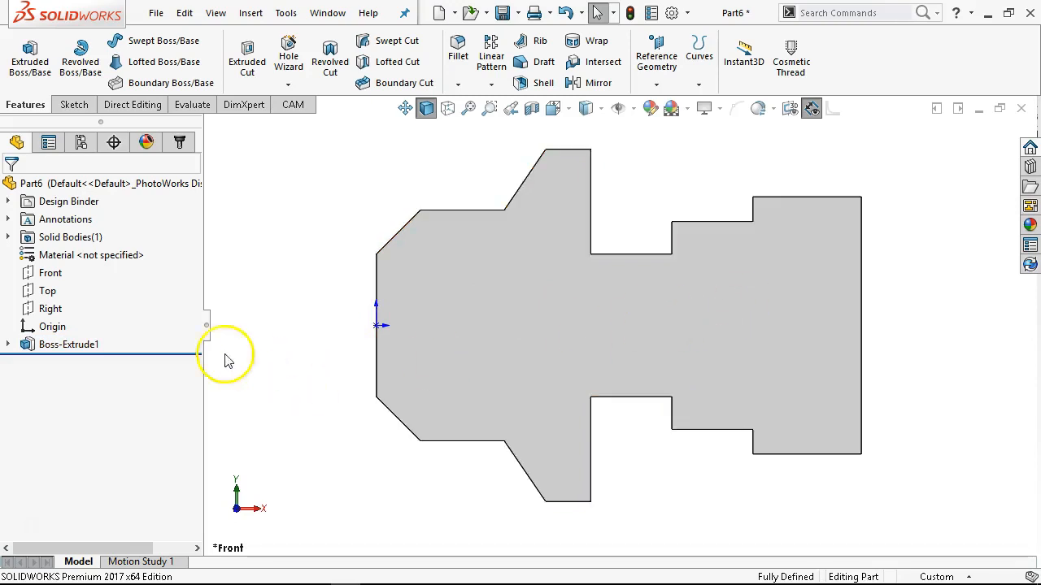
pyautogui.click(8, 345)
pyautogui.rightClick(67, 362)
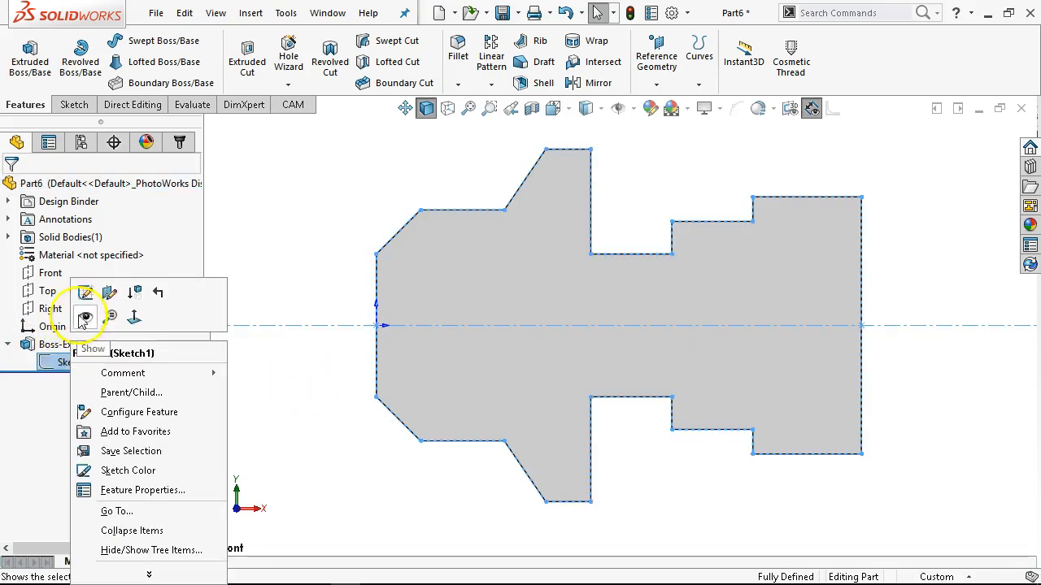
pyautogui.click(86, 293)
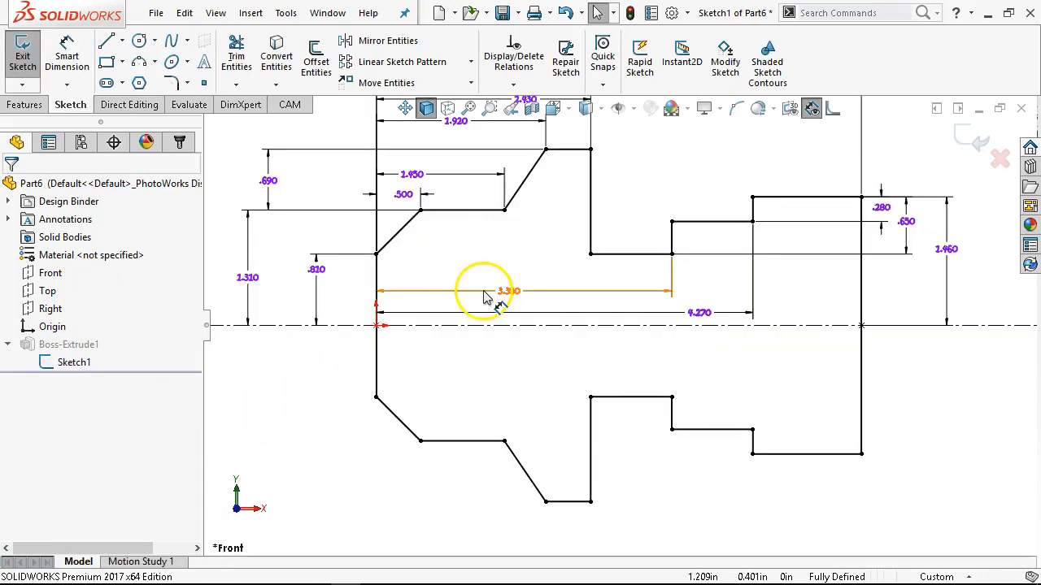
pyautogui.moveTo(521, 291); pyautogui.dragTo(516, 229)
pyautogui.moveTo(712, 318); pyautogui.dragTo(674, 186)
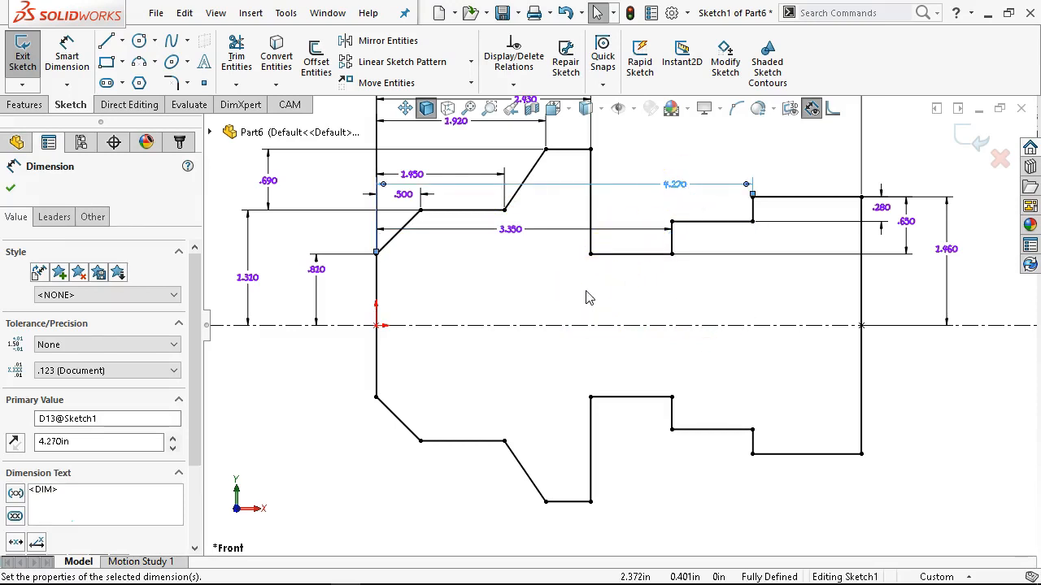
# Sketch a circle about 0.84 in in diameter on the centerline, centered about 0.88 in from the origin.
pyautogui.click(139, 39)
pyautogui.click(454, 326)
pyautogui.click(481, 356)
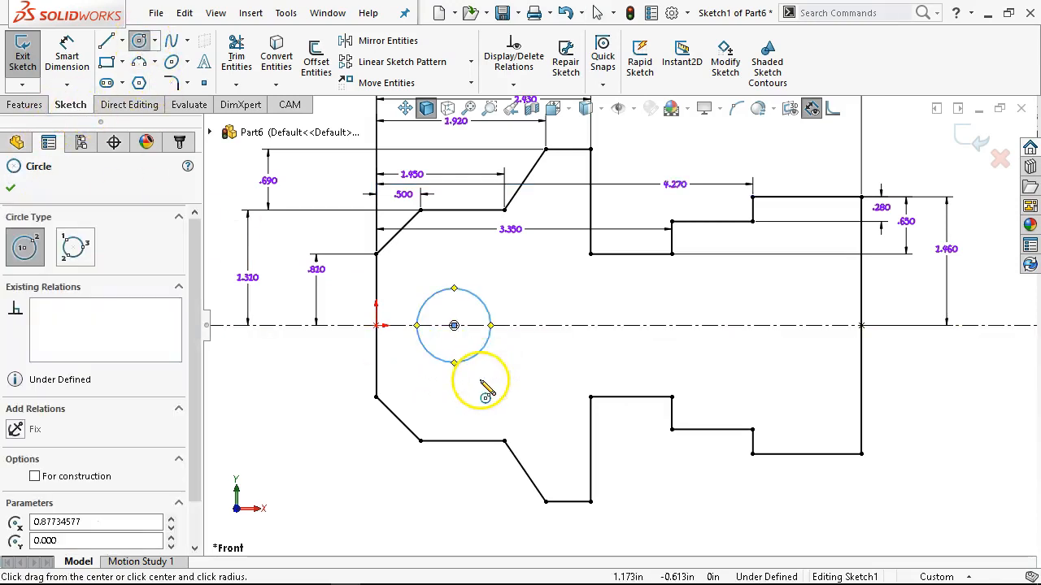
# Dimension the circle's diameter as 0.5 in.
pyautogui.rightClick(551, 238)
pyautogui.click(710, 272)
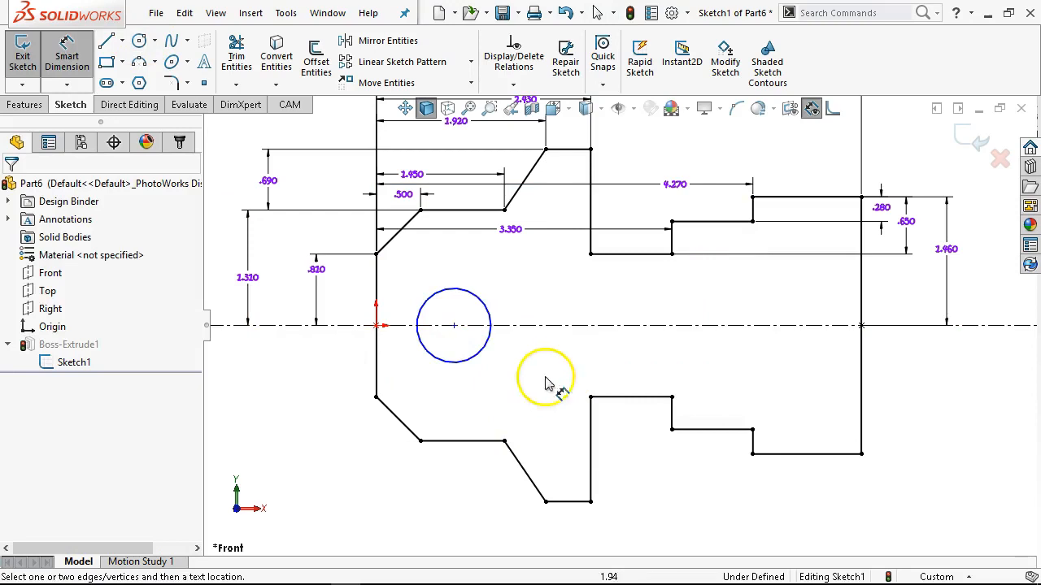
pyautogui.click(483, 354)
pyautogui.click(661, 478)
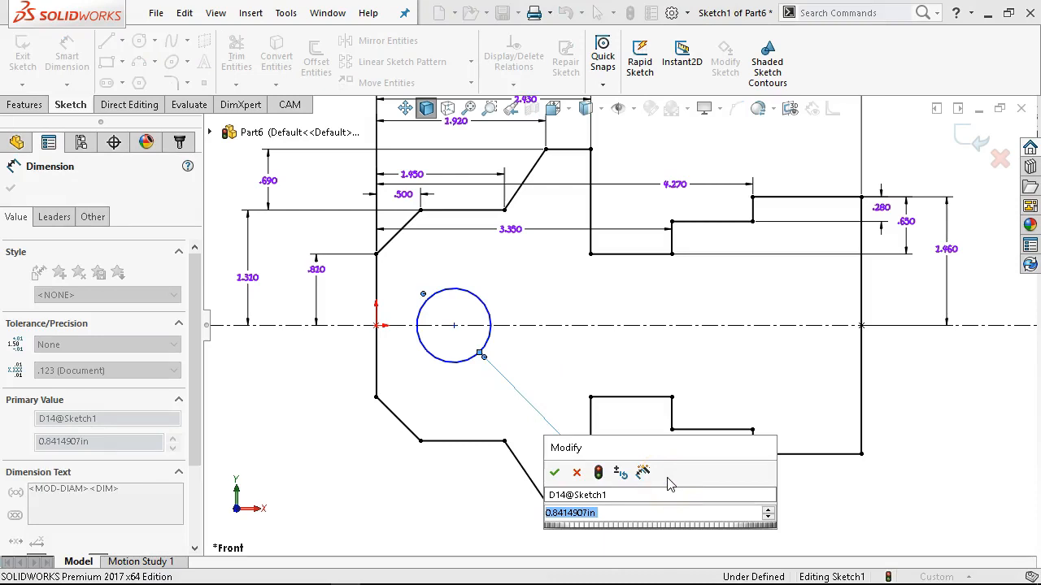
pyautogui.press('BackSpace')
pyautogui.write('.5')
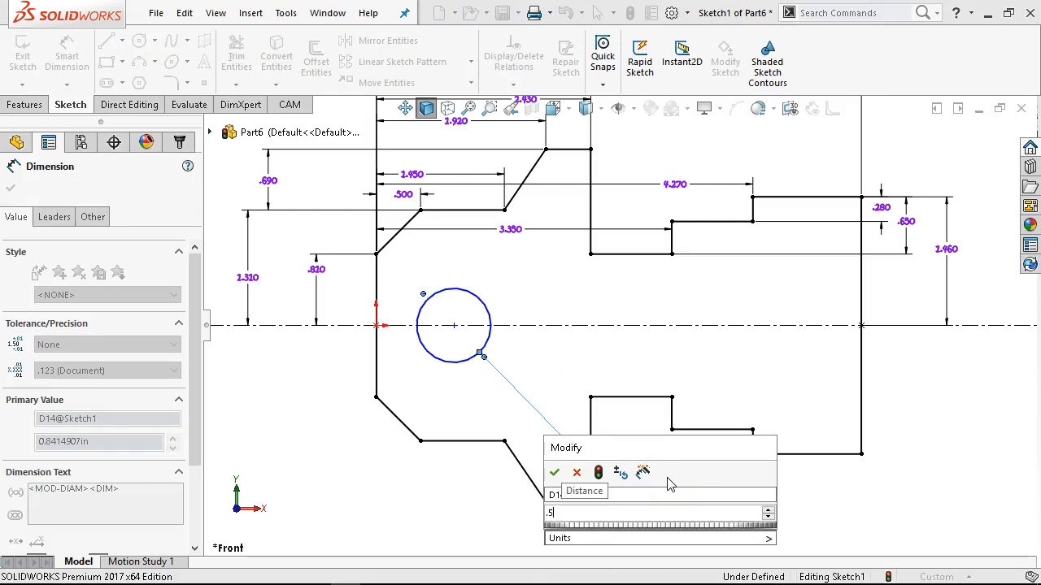
pyautogui.press('Return')
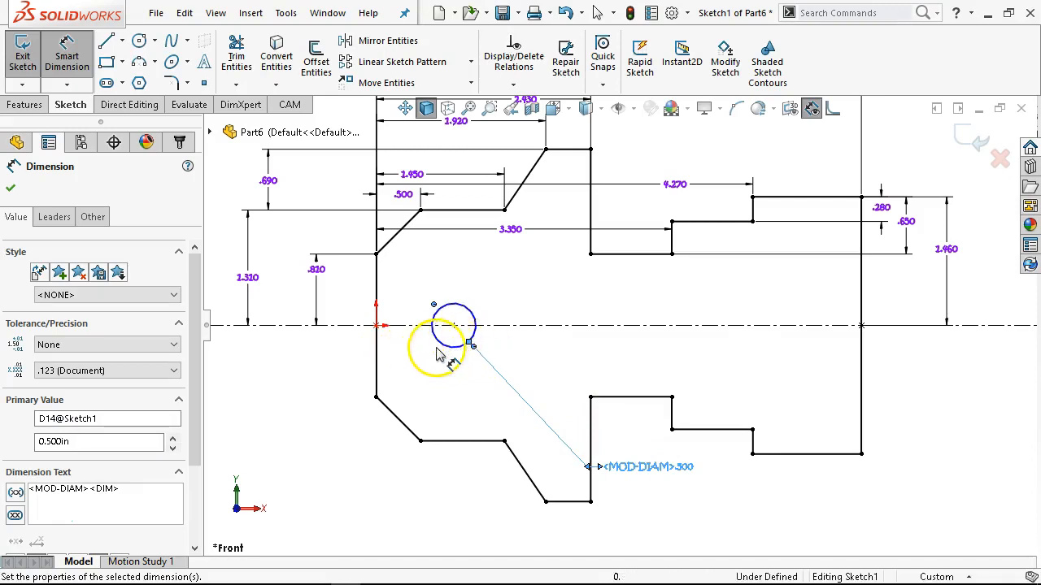
# Dimension the distance from the vertical line at the origin to the circle's center as 0.94 in and finish dimensioning.
pyautogui.click(468, 345)
pyautogui.click(377, 389)
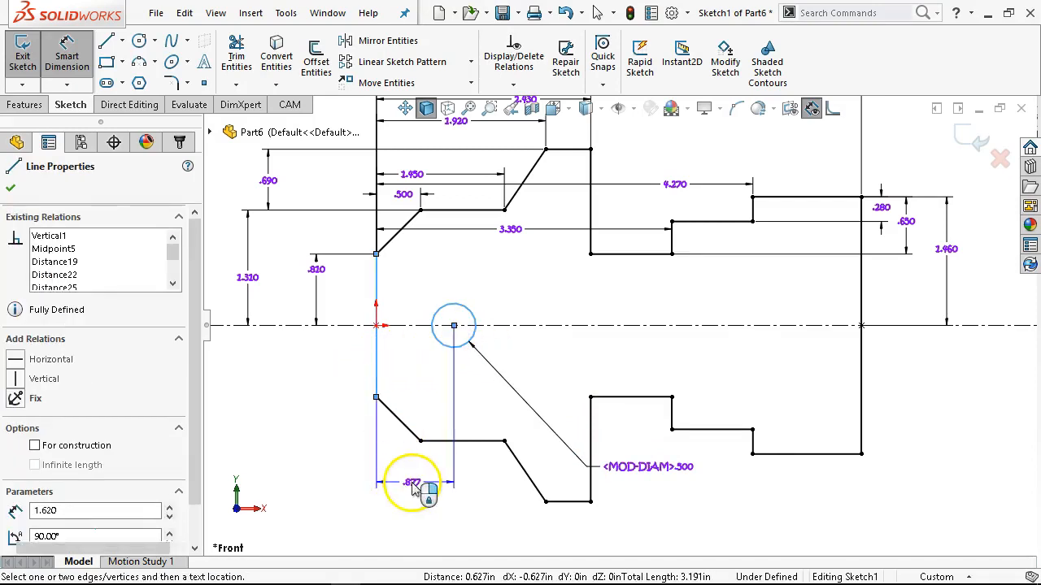
pyautogui.click(411, 480)
pyautogui.write('.')
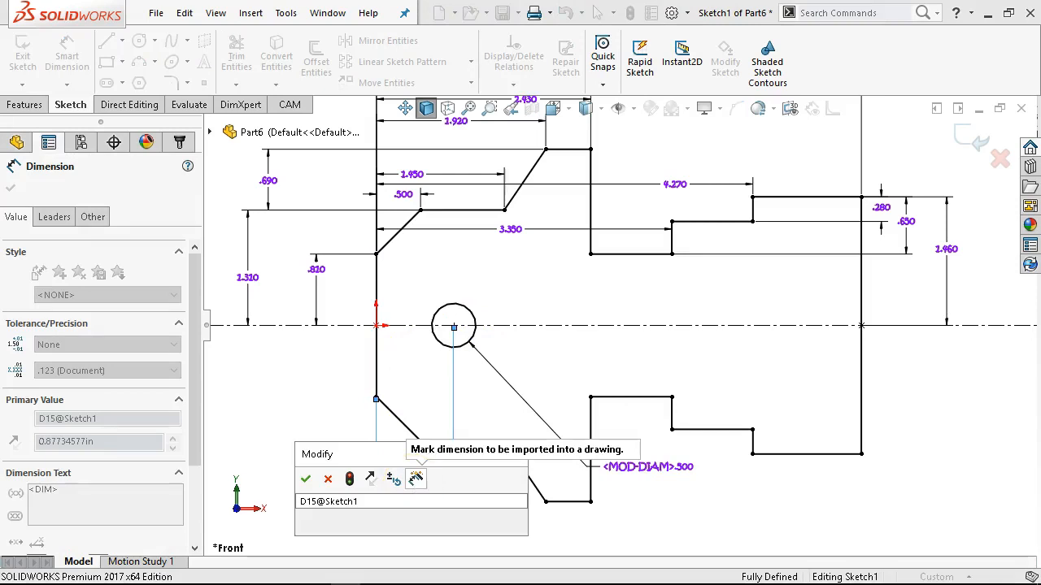
pyautogui.write('94')
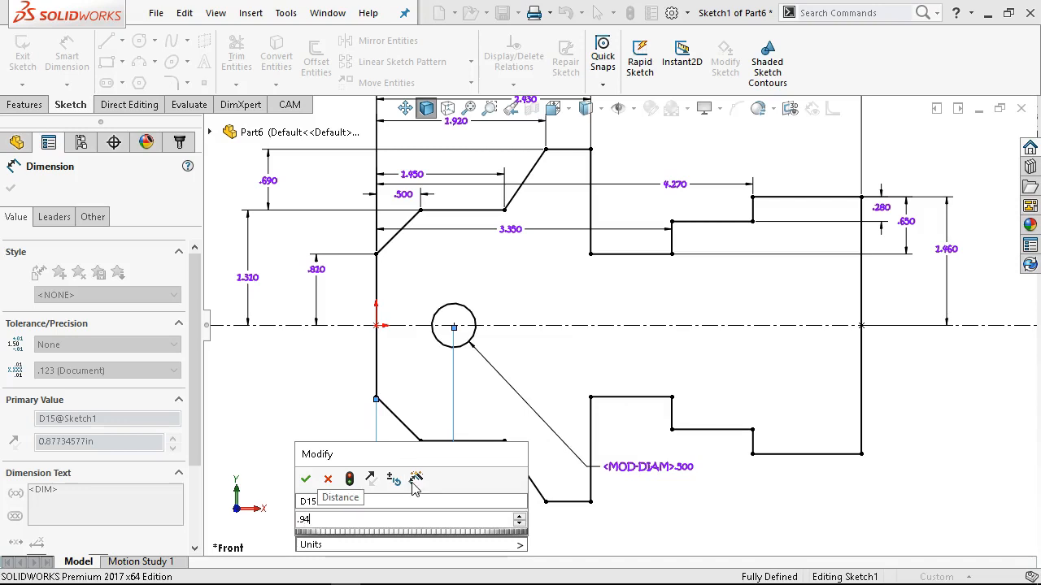
pyautogui.press('Return')
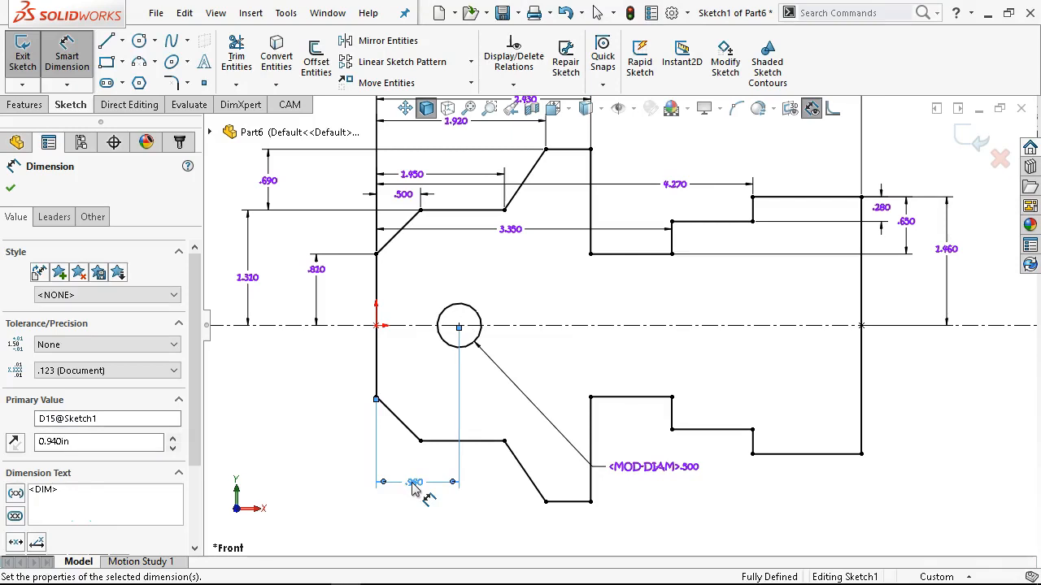
pyautogui.rightClick(374, 398)
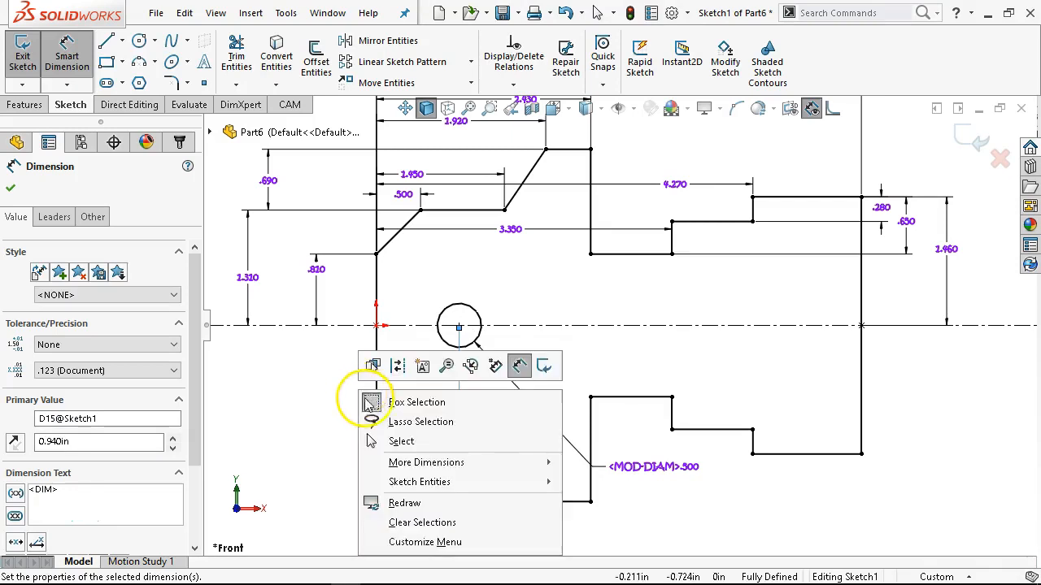
pyautogui.click(432, 442)
# Pattern the 0.5 in circle linearly along the X-axis with 6 instances spaced 0.75 in, checking the spacing against the PDF drawing.
pyautogui.click(470, 304)
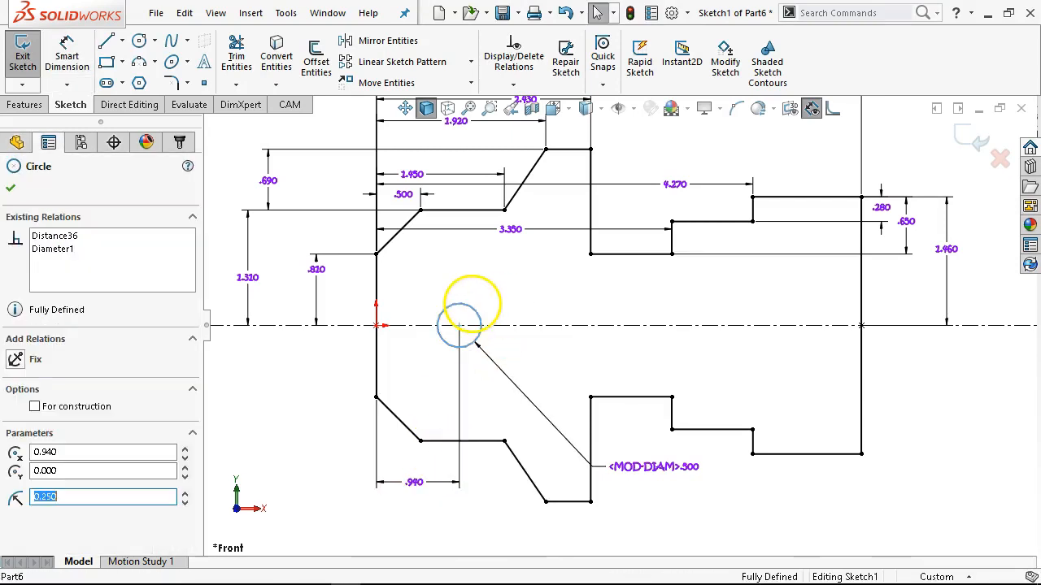
pyautogui.click(362, 62)
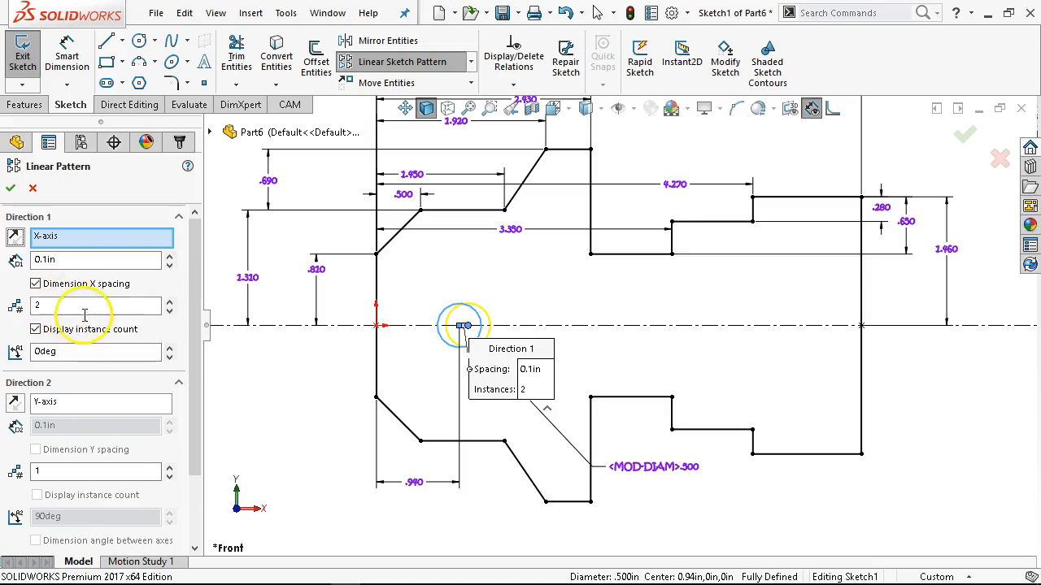
pyautogui.write('6')
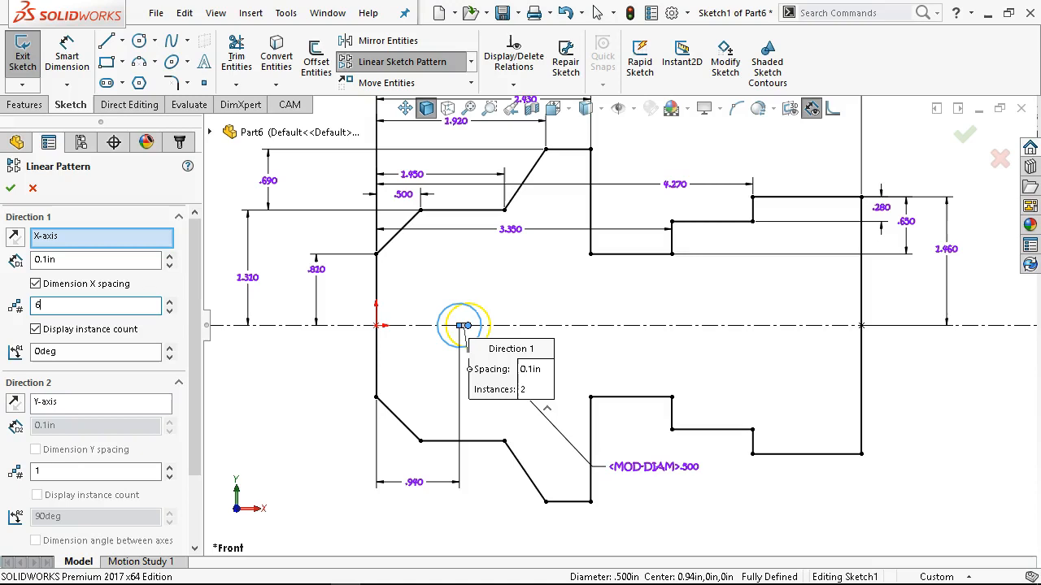
pyautogui.press('Tab')
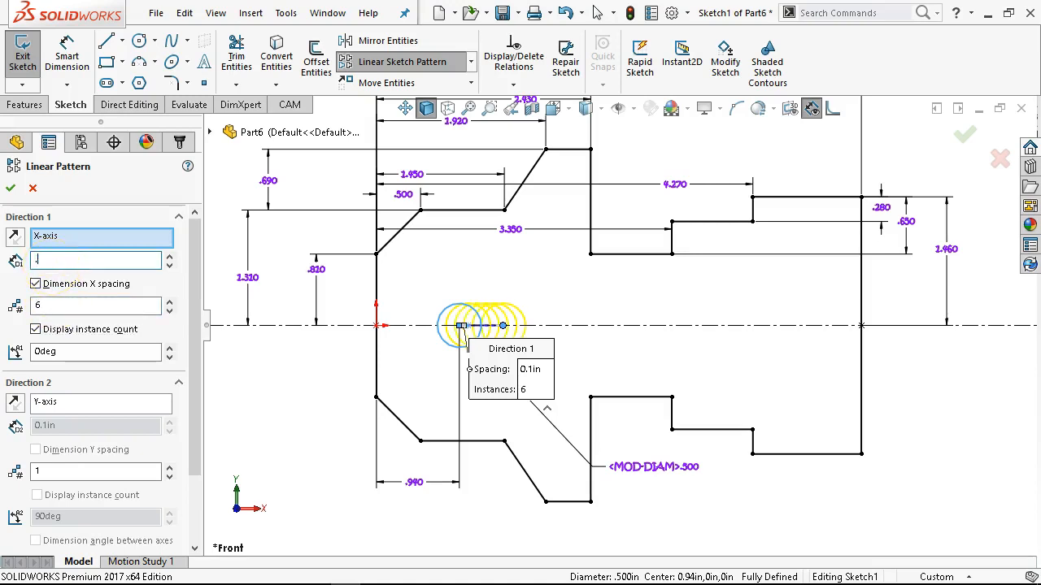
pyautogui.write('.75')
pyautogui.press('Tab')
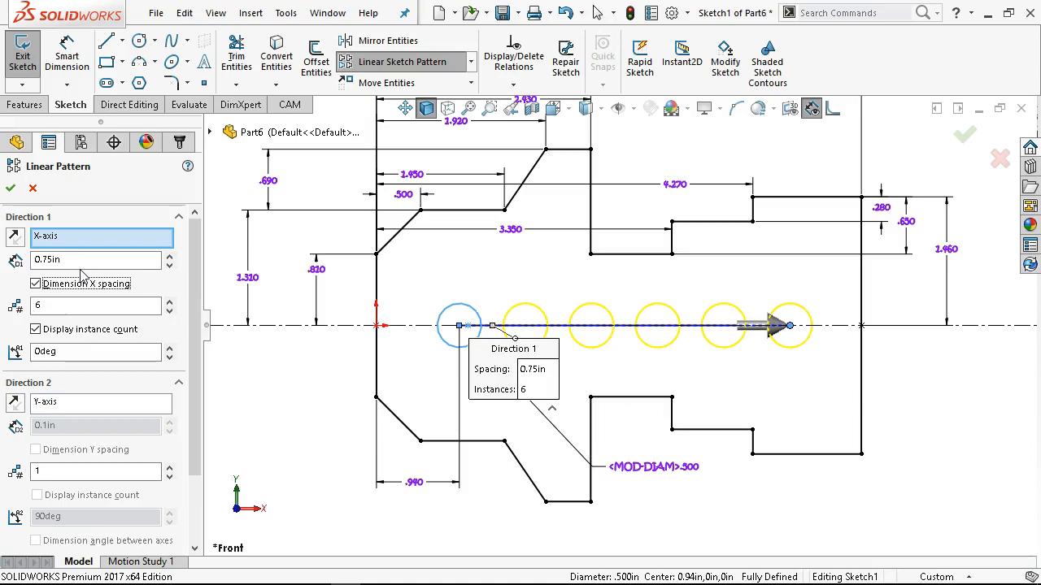
pyautogui.click(372, 571)
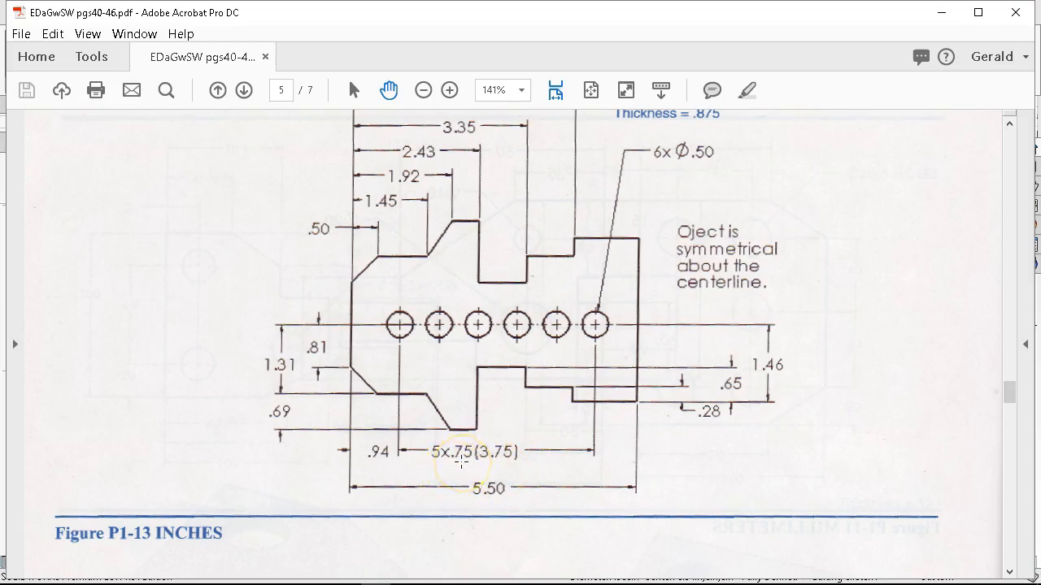
pyautogui.click(941, 13)
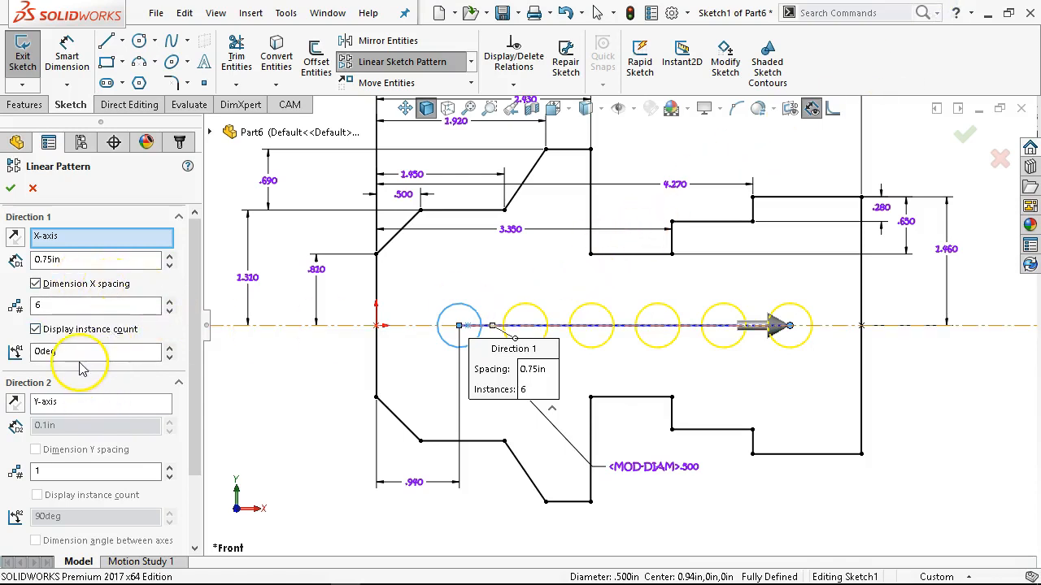
pyautogui.click(11, 188)
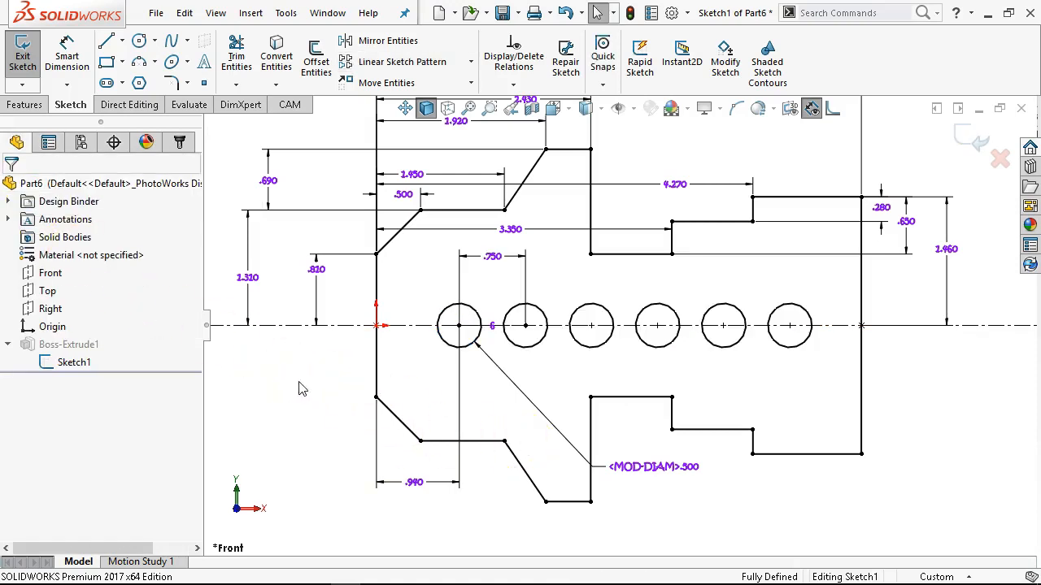
# Delete the coincident relation at the second circle's center and drop the freed center point back on the centerline.
pyautogui.scroll(-1, 534, 364)
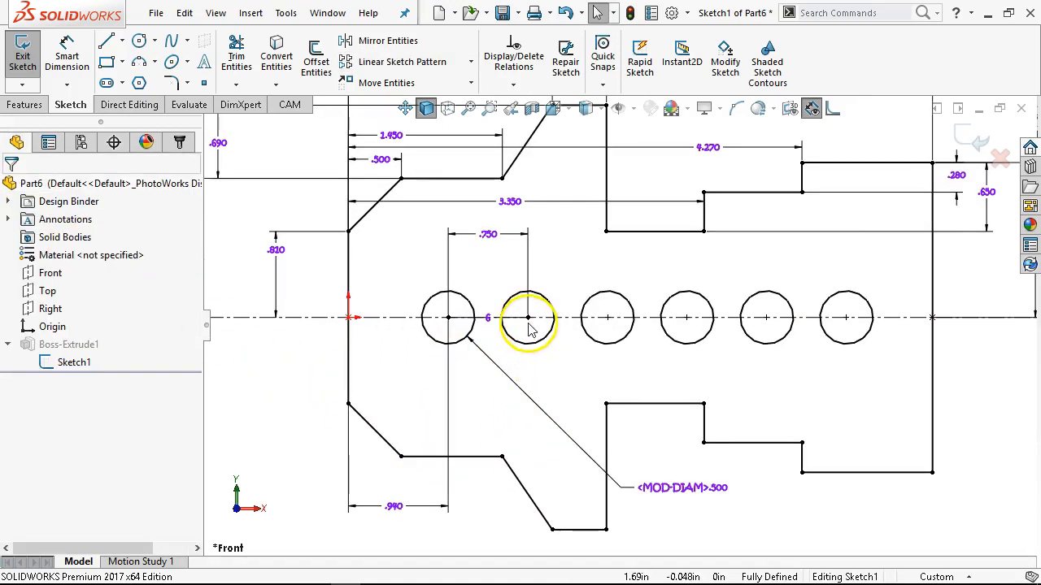
pyautogui.click(528, 319)
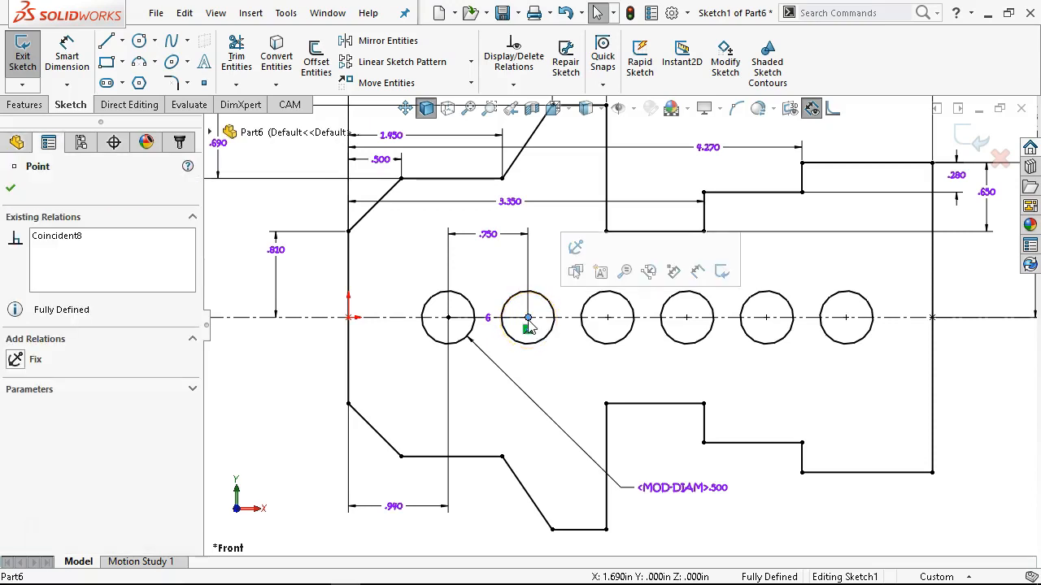
pyautogui.scroll(-1, 528, 325)
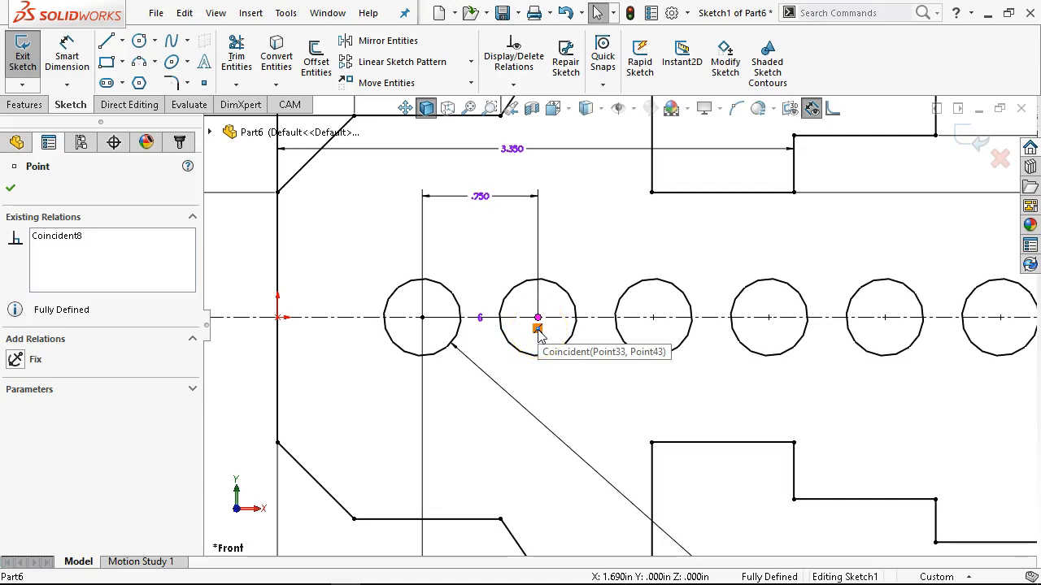
pyautogui.click(537, 329)
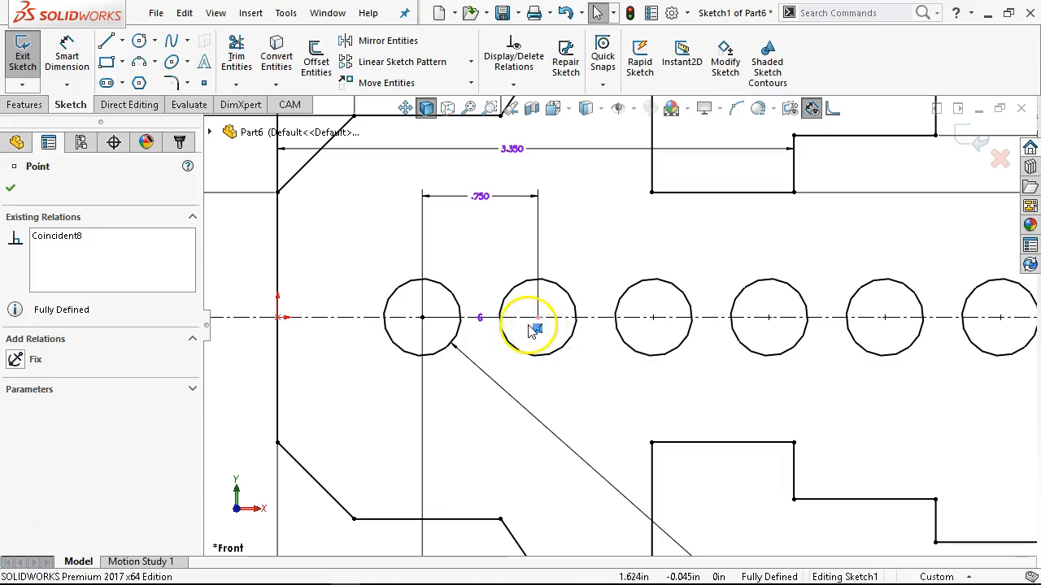
pyautogui.press('Delete')
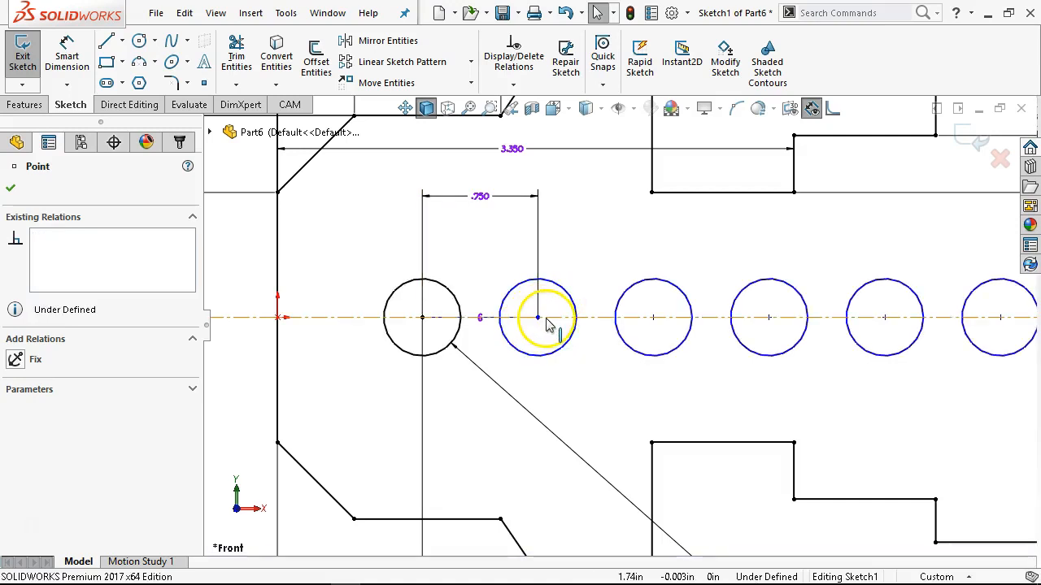
pyautogui.moveTo(537, 319)
pyautogui.mouseDown()
pyautogui.moveTo(541, 249)
pyautogui.moveTo(558, 252)
pyautogui.moveTo(517, 259)
pyautogui.moveTo(579, 277)
pyautogui.moveTo(551, 298)
pyautogui.moveTo(543, 338)
pyautogui.mouseUp()
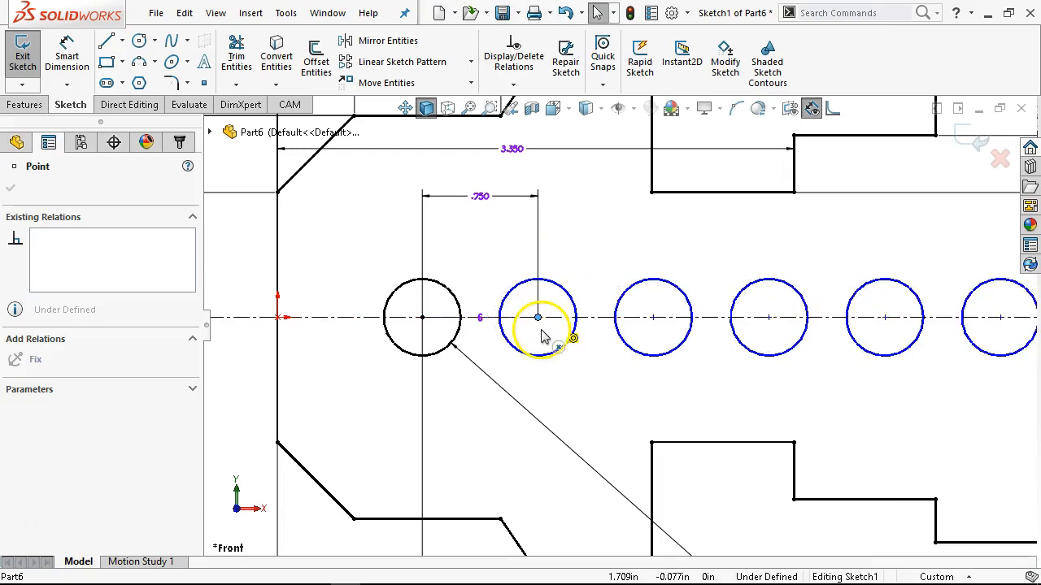
pyautogui.click(541, 338)
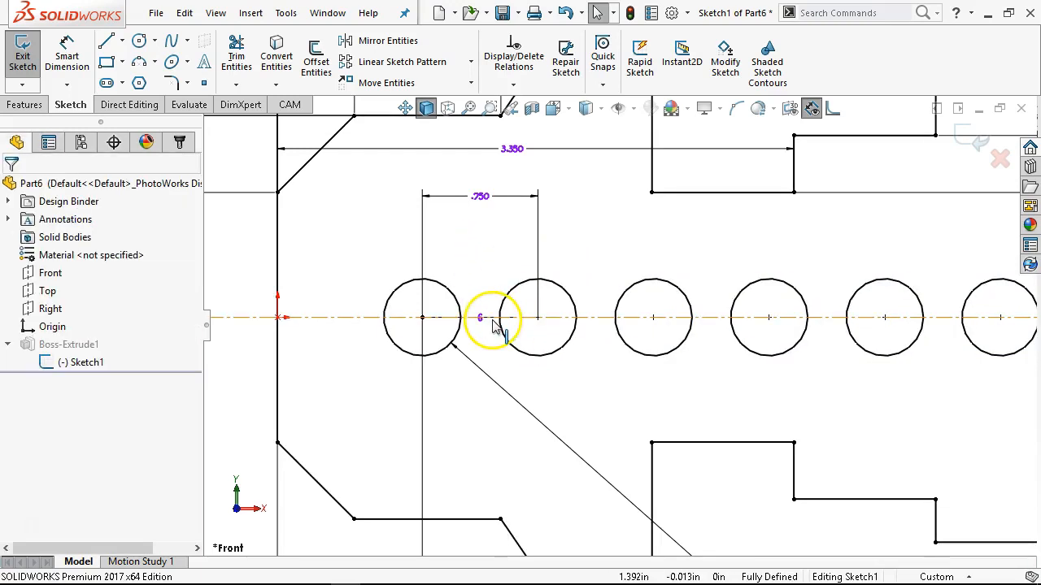
# Examine the overlapping lines and the instance-count dimension between the first two circles on the centerline.
pyautogui.click(491, 318)
pyautogui.click(410, 303)
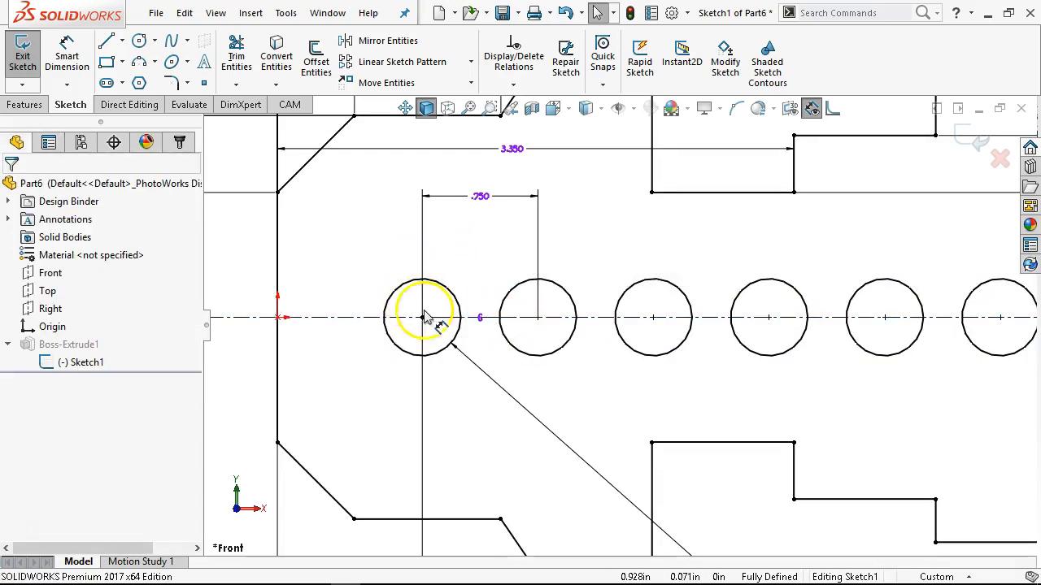
pyautogui.moveTo(414, 295); pyautogui.dragTo(561, 339)
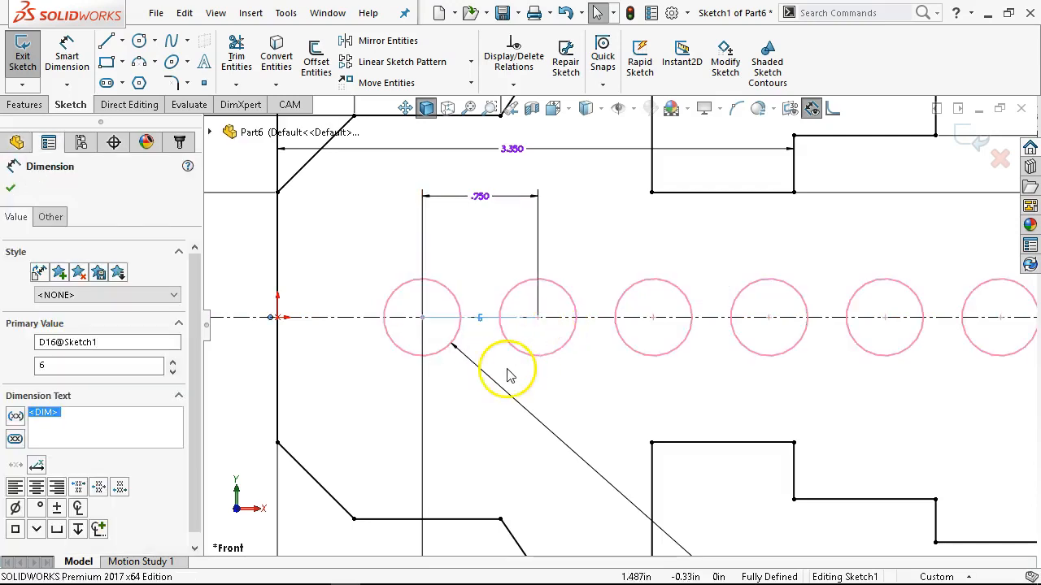
pyautogui.click(610, 409)
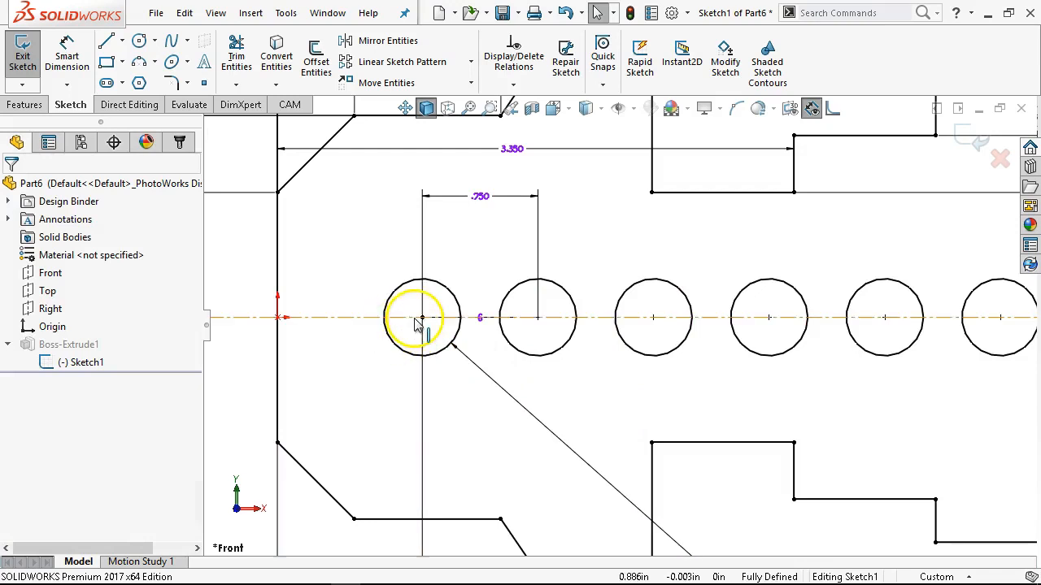
pyautogui.moveTo(411, 306); pyautogui.dragTo(546, 327)
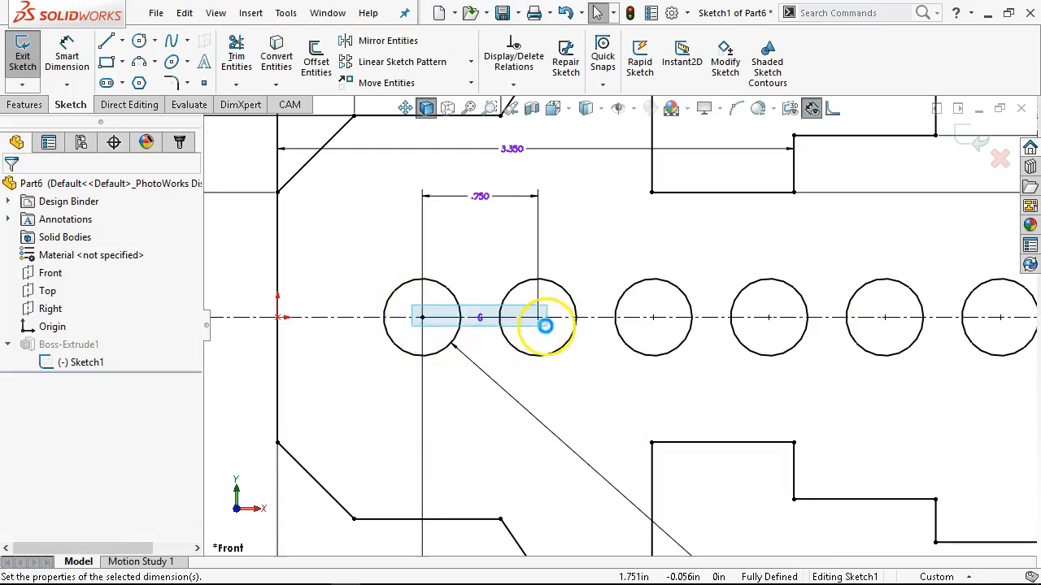
pyautogui.click(314, 374)
pyautogui.scroll(2, 558, 348)
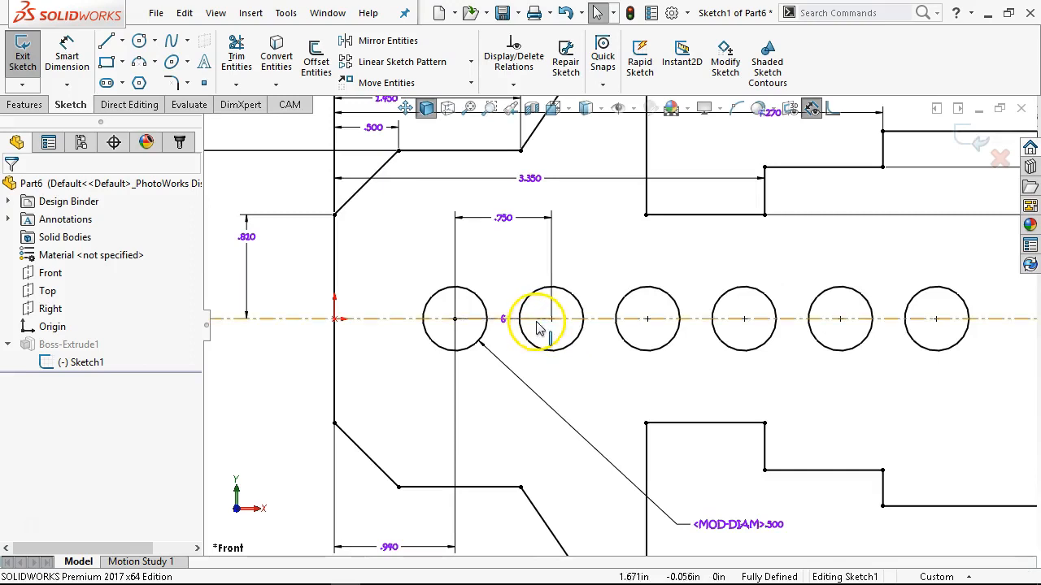
pyautogui.scroll(-2, 537, 328)
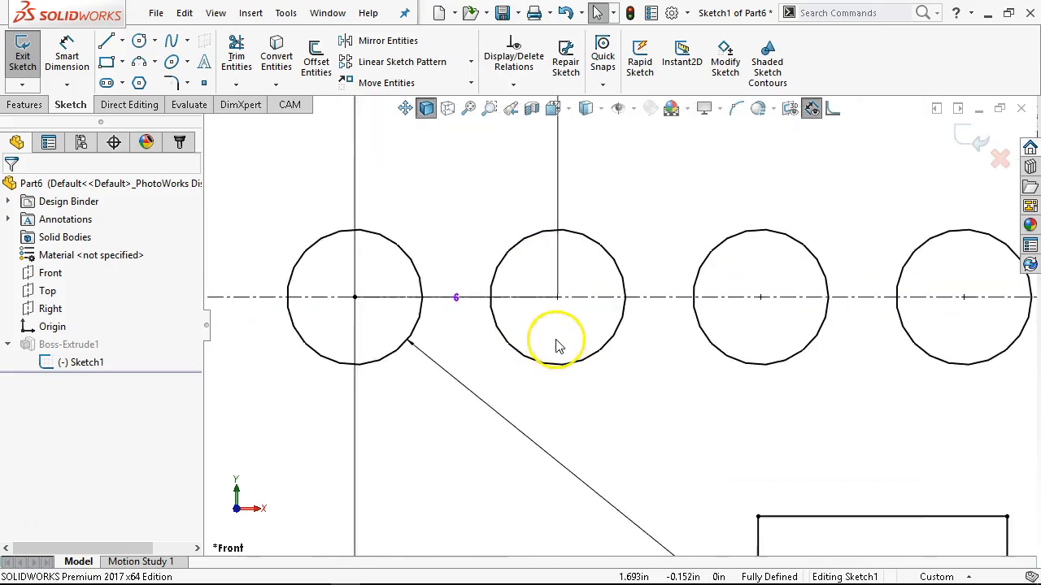
pyautogui.click(398, 298)
pyautogui.click(458, 346)
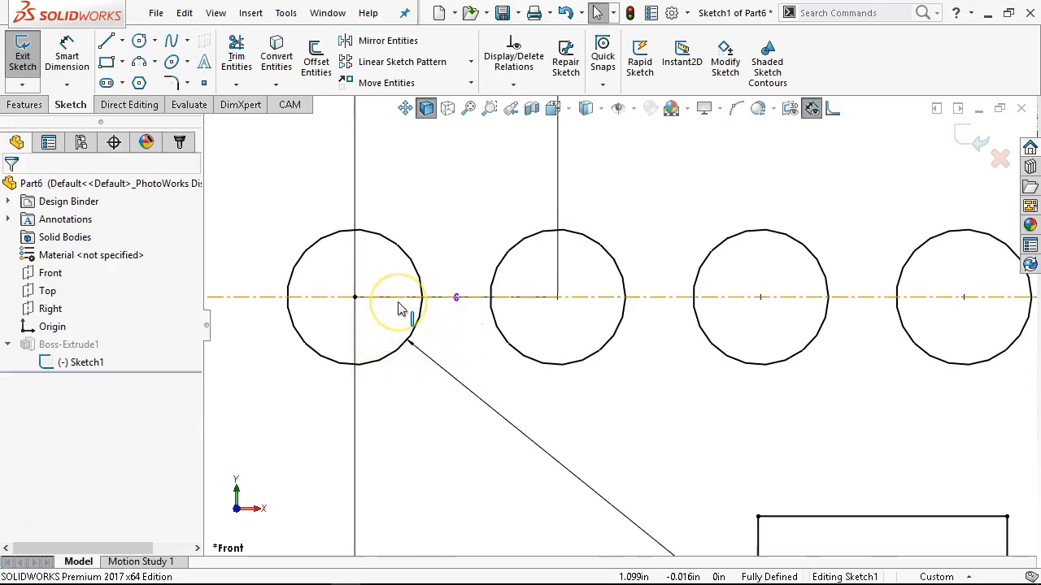
pyautogui.click(399, 304)
pyautogui.click(442, 320)
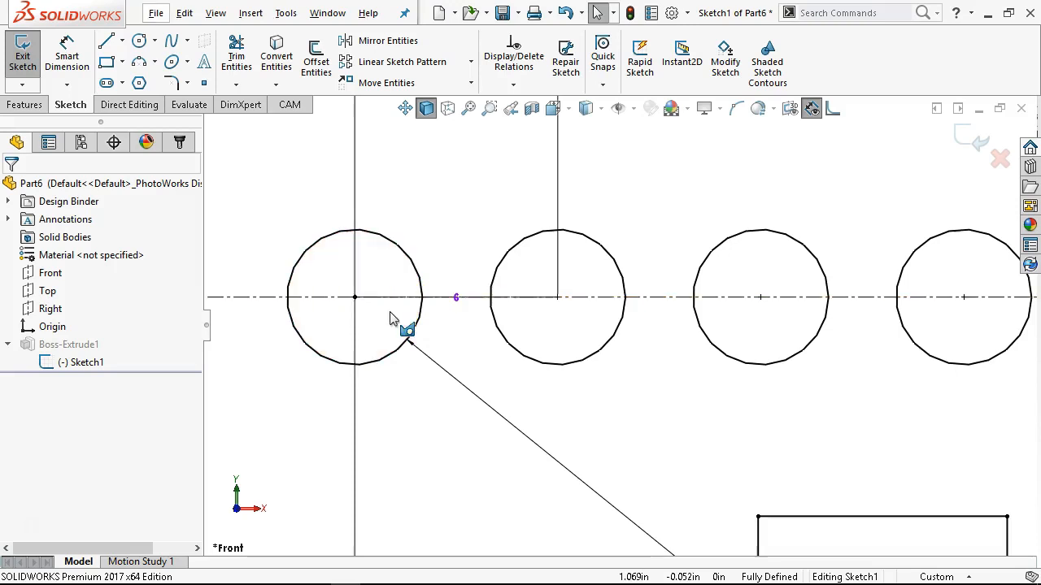
pyautogui.scroll(3, 589, 382)
pyautogui.scroll(5, 732, 400)
pyautogui.scroll(-2, 808, 411)
pyautogui.scroll(2, 706, 302)
pyautogui.scroll(-2, 608, 200)
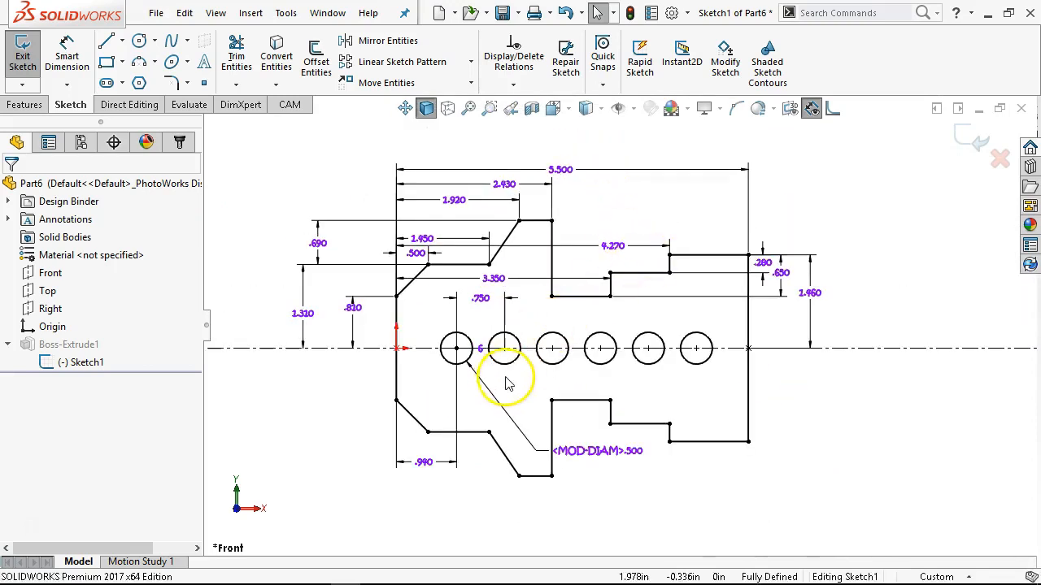
# Turn on shaded sketch contours and inspect the overlapping lines between the first two circles with Select Other.
pyautogui.click(765, 70)
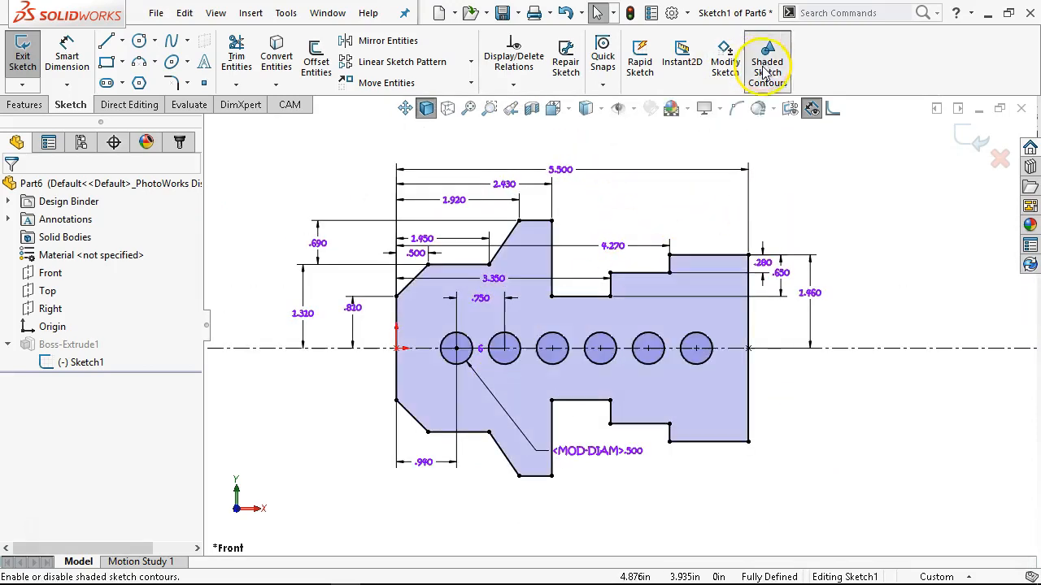
pyautogui.scroll(-5, 475, 390)
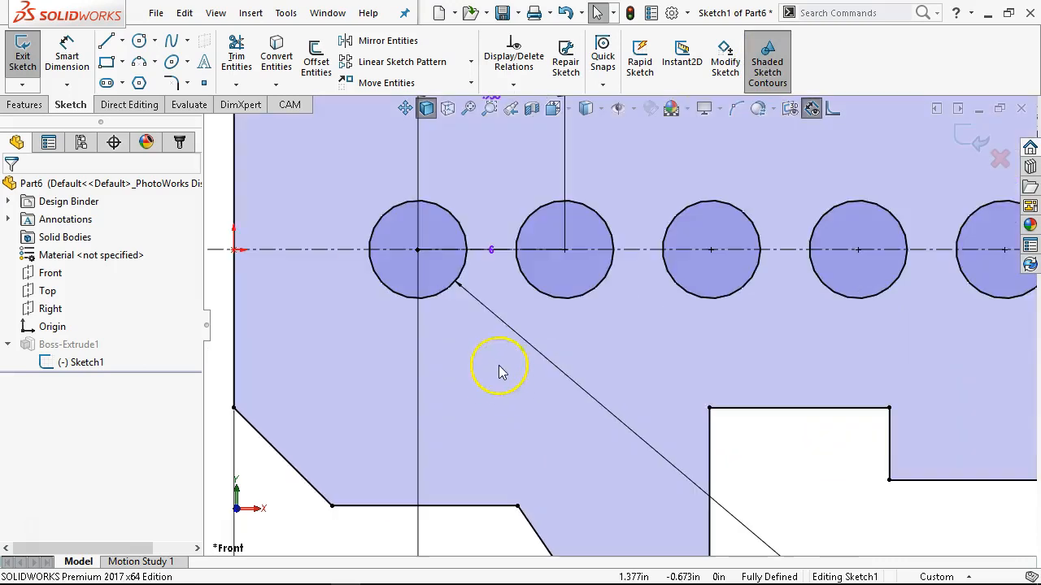
pyautogui.rightClick(499, 249)
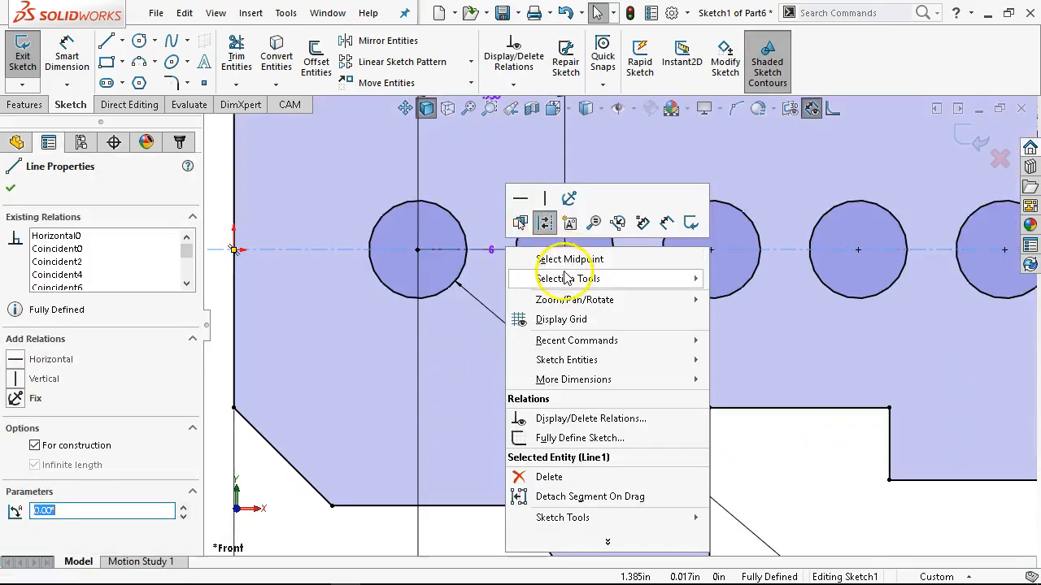
pyautogui.moveTo(567, 280)
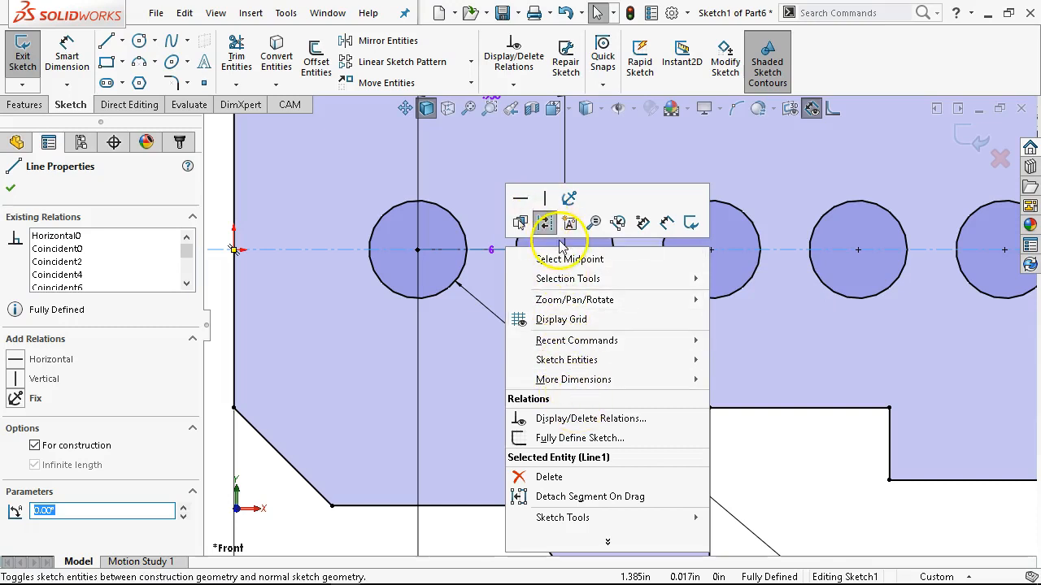
pyautogui.click(521, 224)
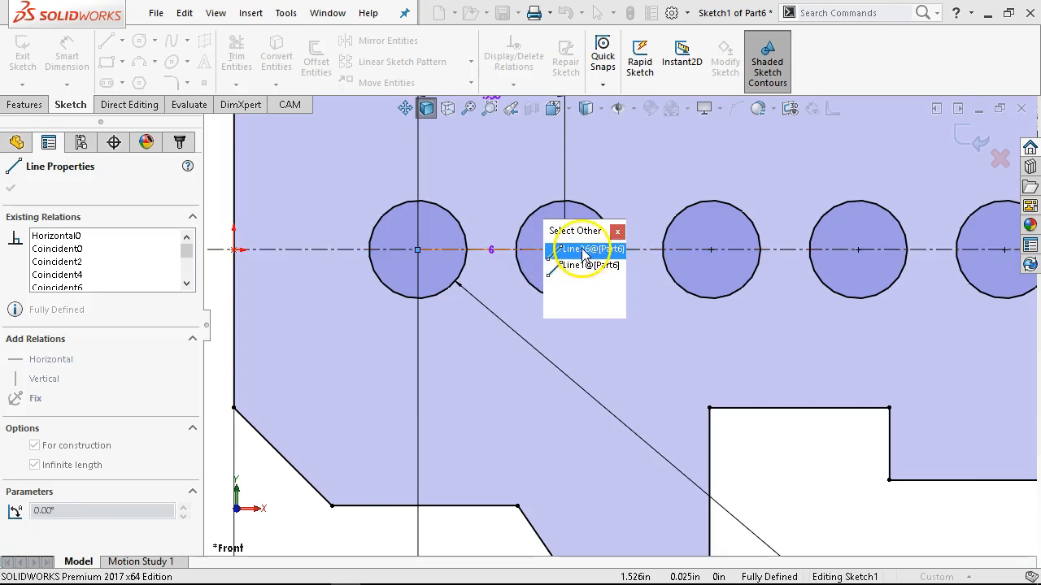
pyautogui.click(617, 232)
pyautogui.press('f')
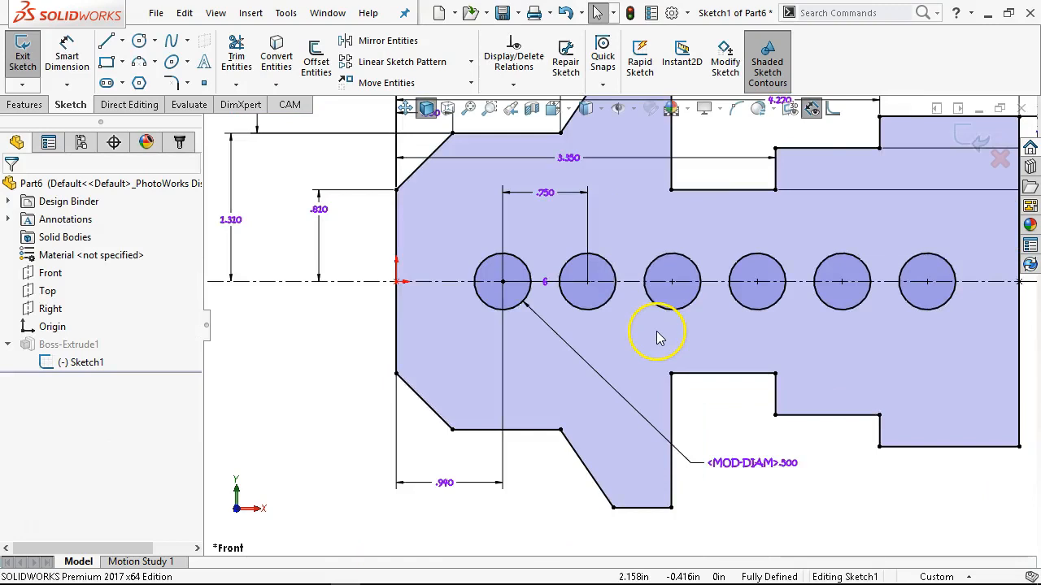
# Exit the sketch to rebuild the extrusion with the six patterned holes.
pyautogui.scroll(2, 787, 327)
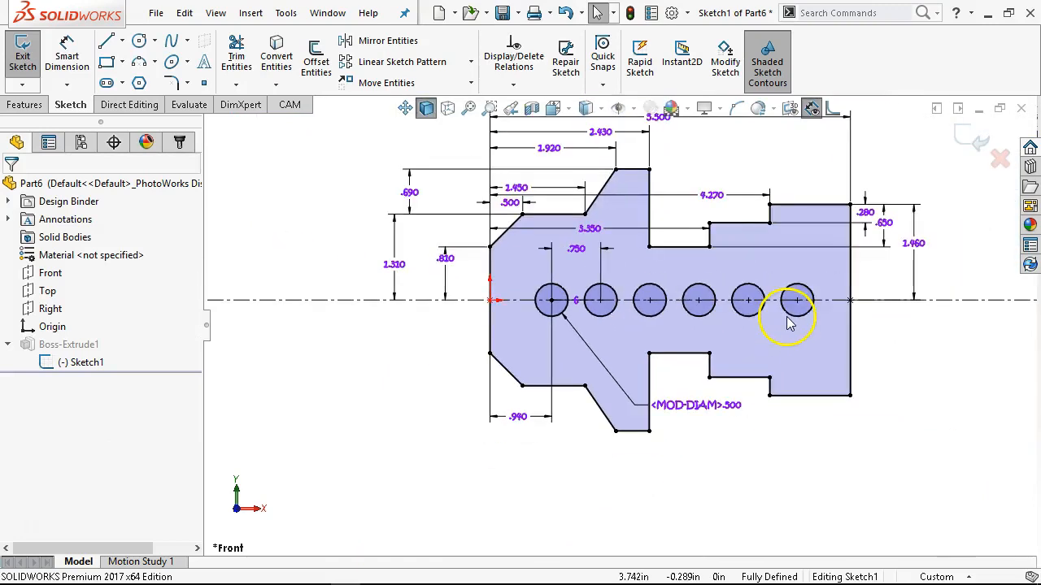
pyautogui.scroll(-2, 750, 289)
pyautogui.scroll(2, 749, 290)
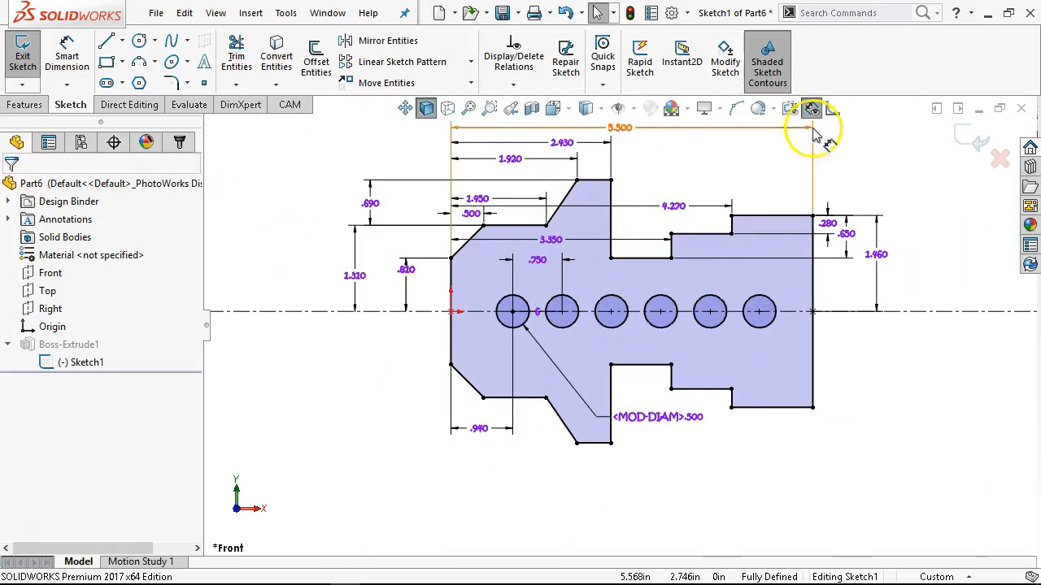
pyautogui.click(976, 140)
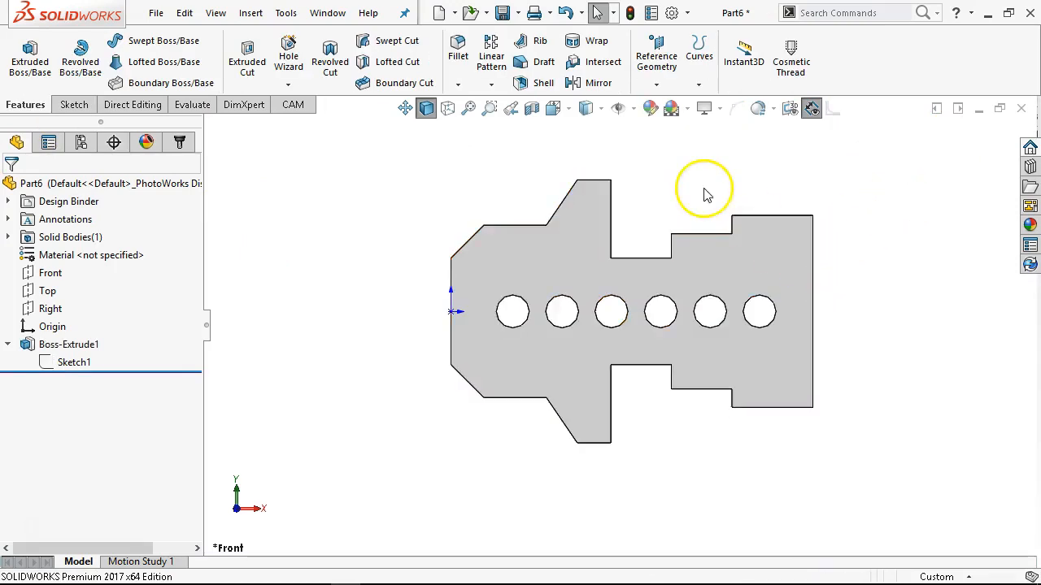
# Save the finished part as JL P1-13.SLDPRT in the MCCGTC266 folder and close it.
pyautogui.scroll(-2, 707, 204)
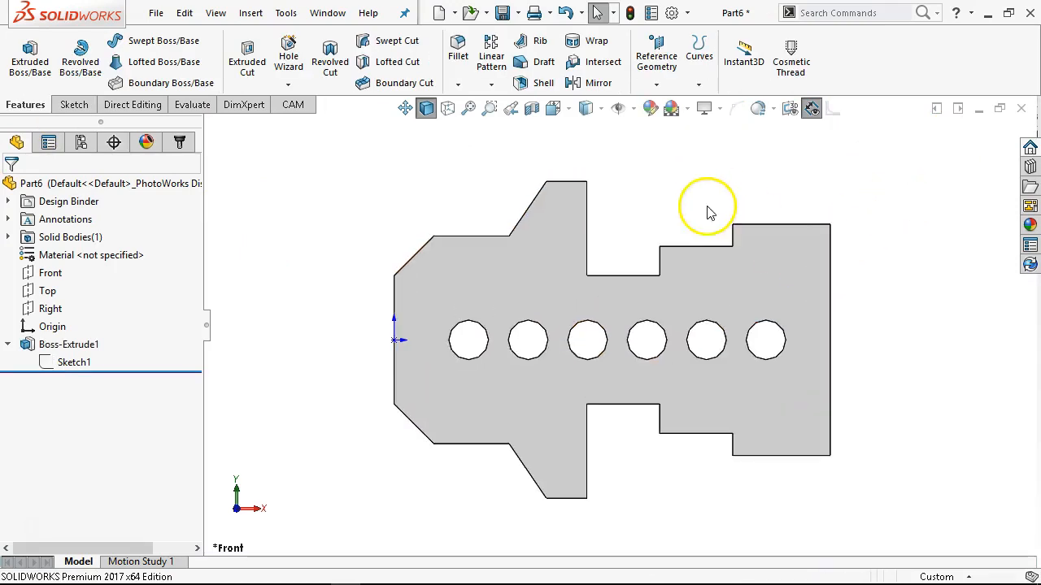
pyautogui.click(503, 13)
pyautogui.click(458, 213)
pyautogui.click(393, 253)
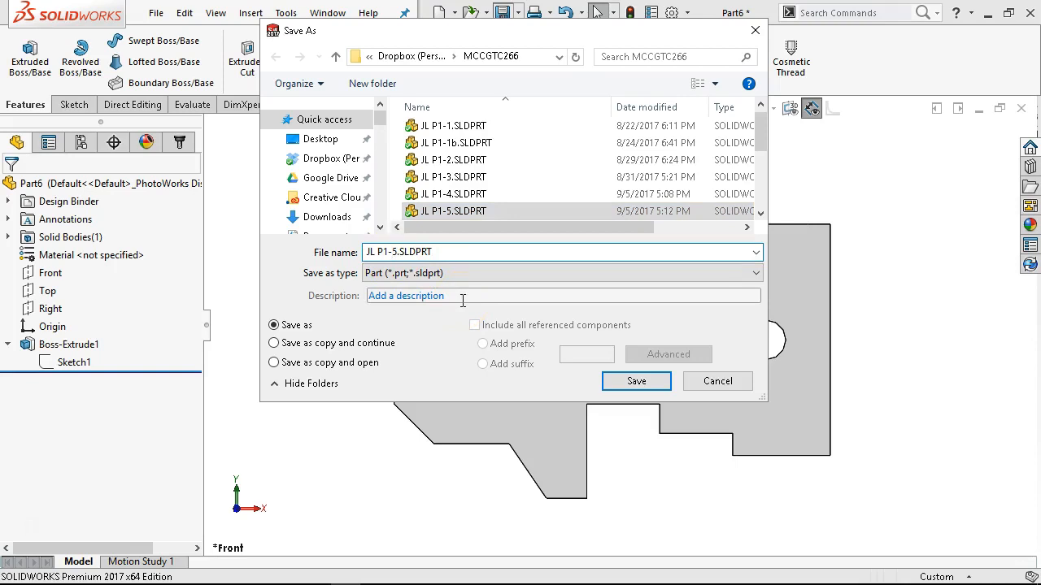
pyautogui.press('BackSpace')
pyautogui.press('Return')
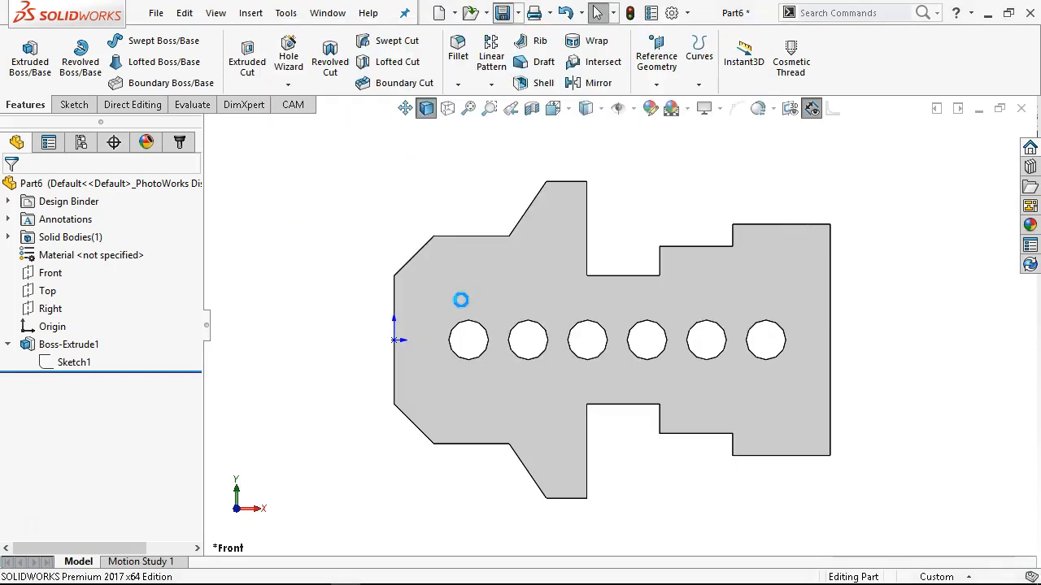
pyautogui.click(1023, 110)
# Switch to the PDF in Adobe Acrobat and examine the dimensions of the millimetre part in Figure P1-14.
pyautogui.click(377, 574)
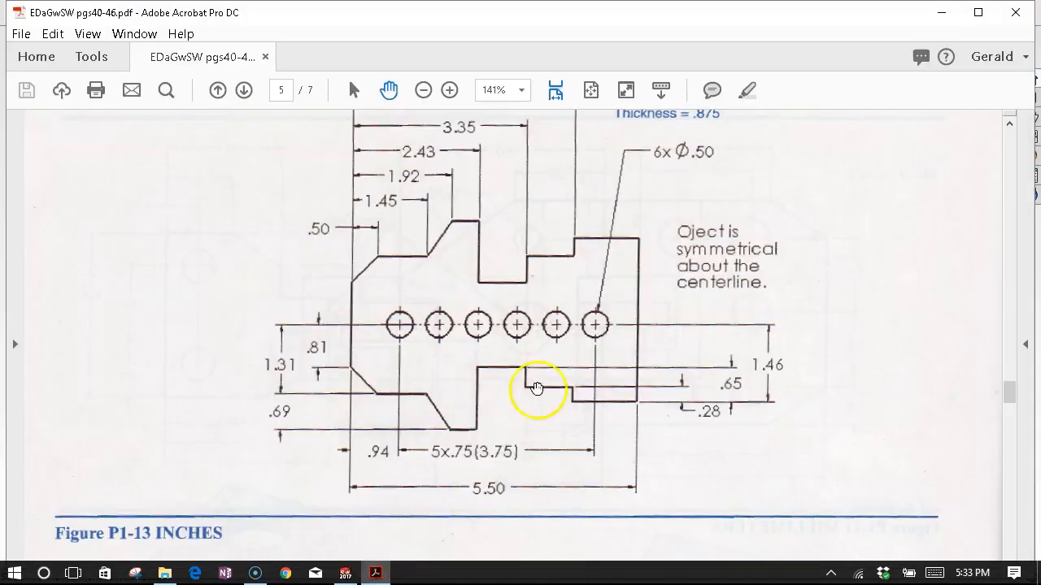
pyautogui.scroll(-5, 537, 386)
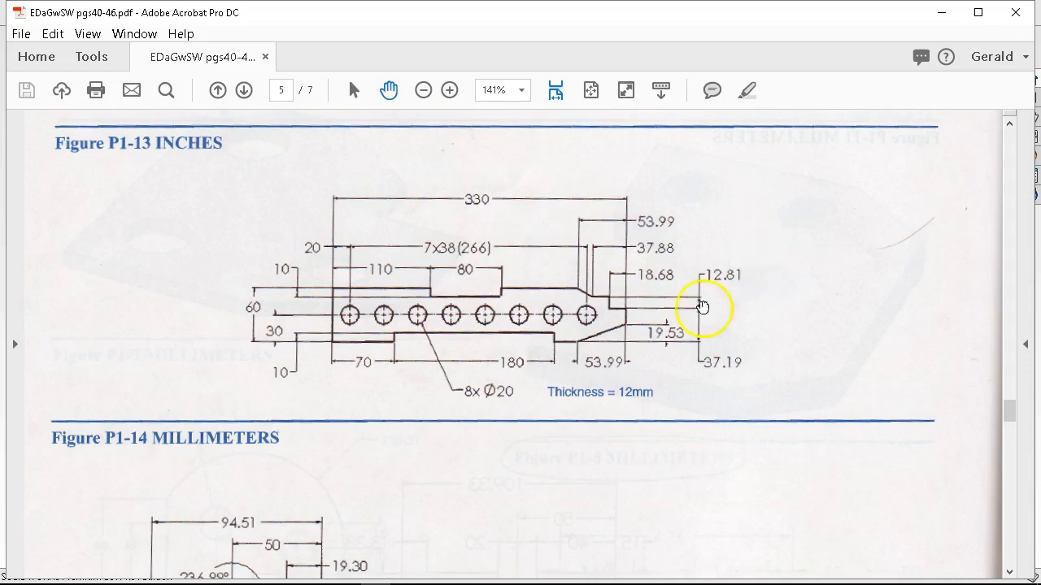
pyautogui.scroll(-5, 529, 395)
pyautogui.scroll(-1, 522, 392)
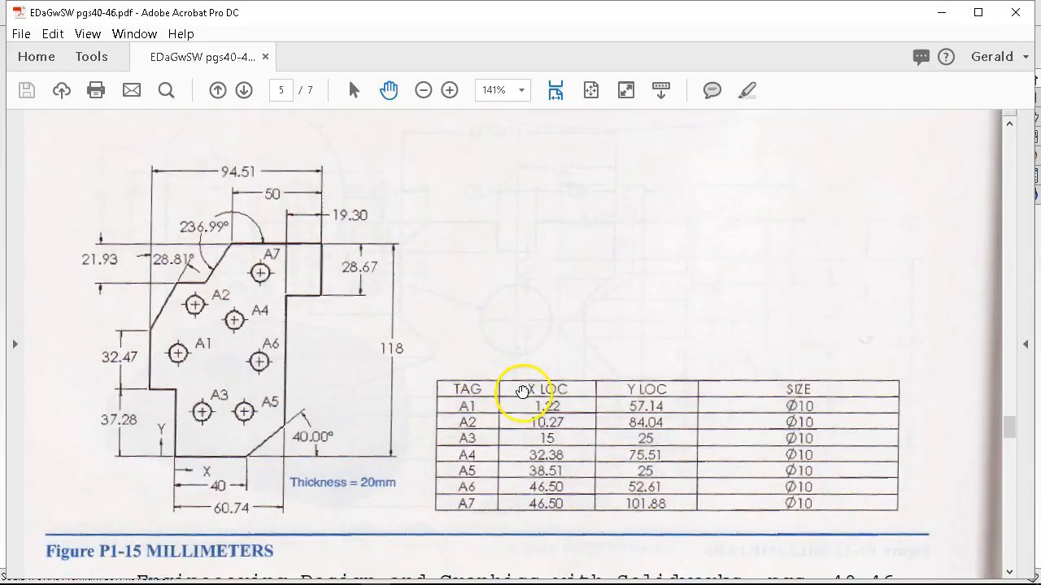
pyautogui.scroll(6, 593, 263)
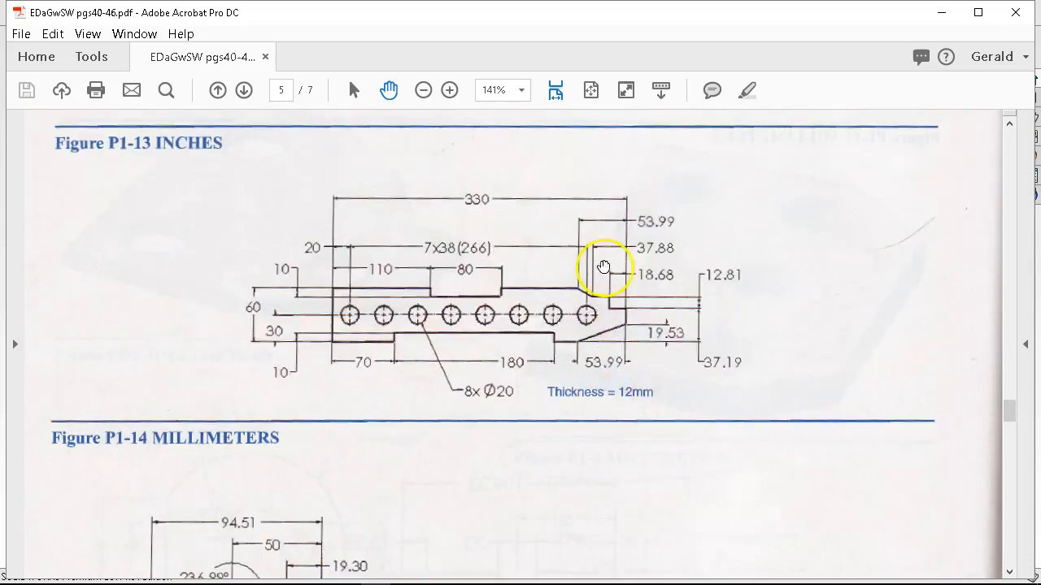
pyautogui.click(939, 15)
# Switch to SOLIDWORKS, create a part from the Part Metric template and start a sketch on the Front Plane.
pyautogui.click(156, 13)
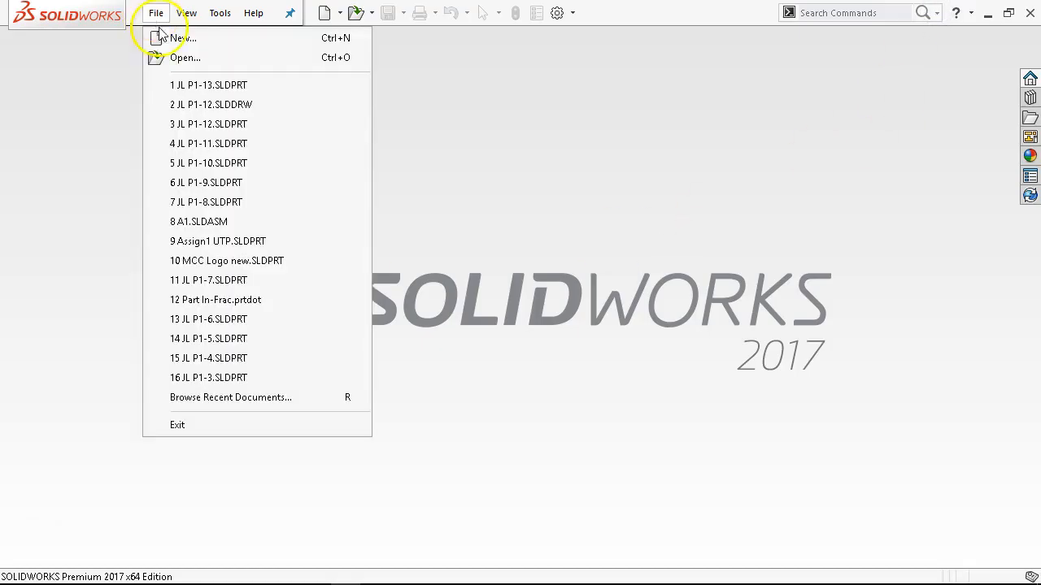
pyautogui.click(181, 39)
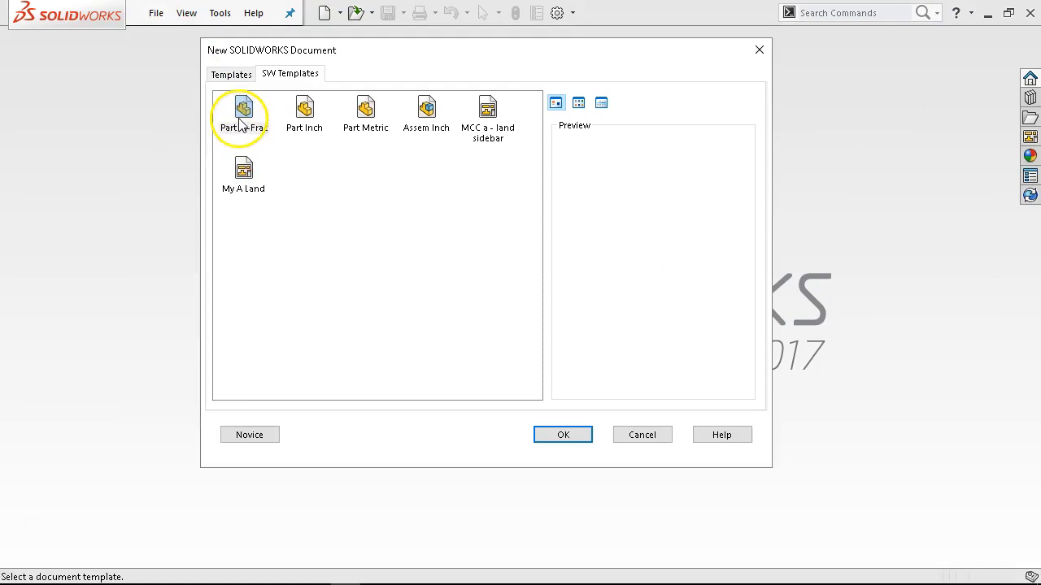
pyautogui.click(360, 118)
pyautogui.doubleClick(360, 118)
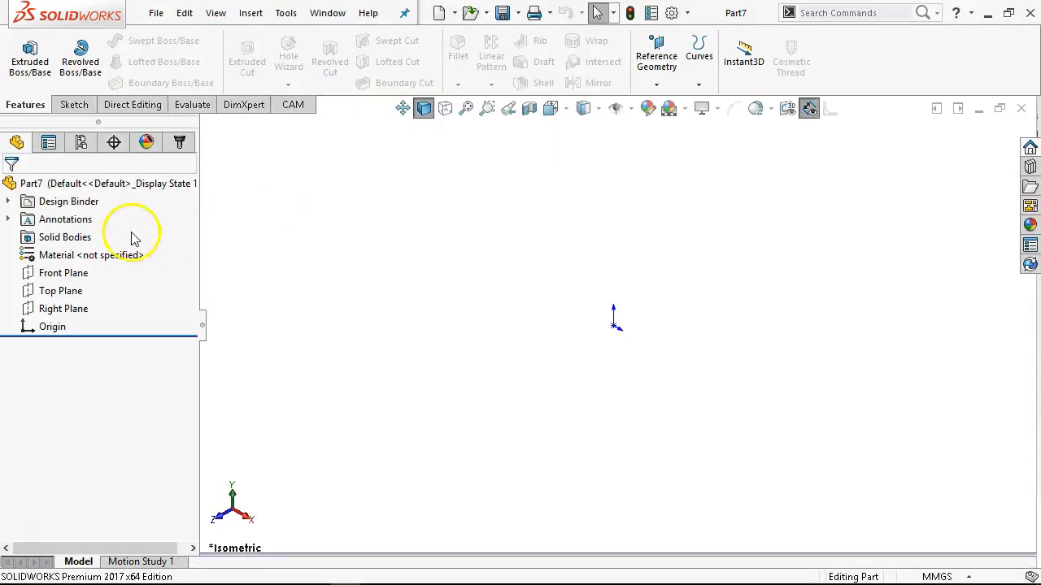
pyautogui.click(59, 274)
pyautogui.click(61, 254)
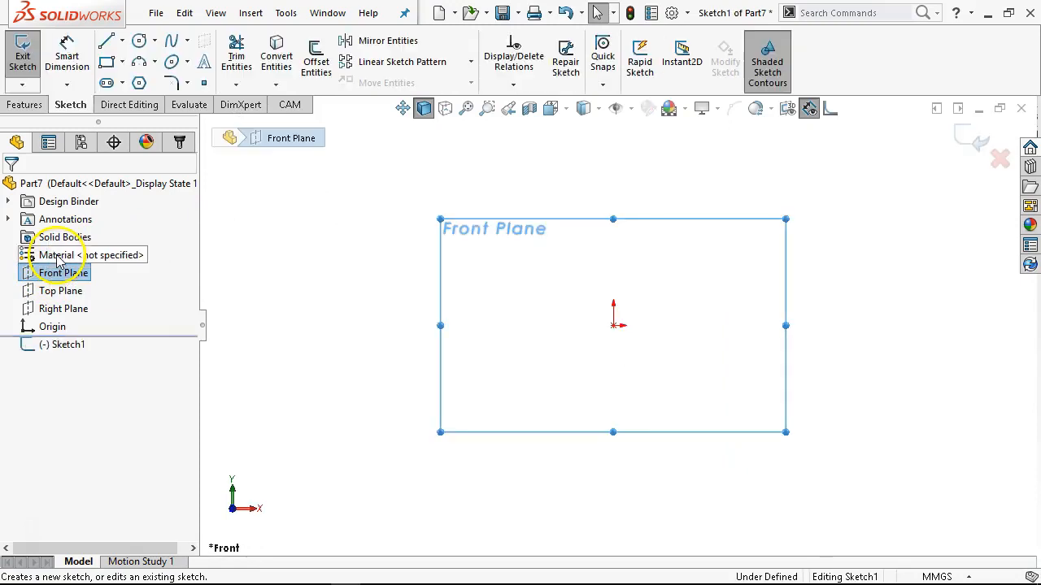
# Sketch the profile's lower edge rightward from the origin with a wide, shallow notch, ending in a line about 29 mm long.
pyautogui.click(106, 40)
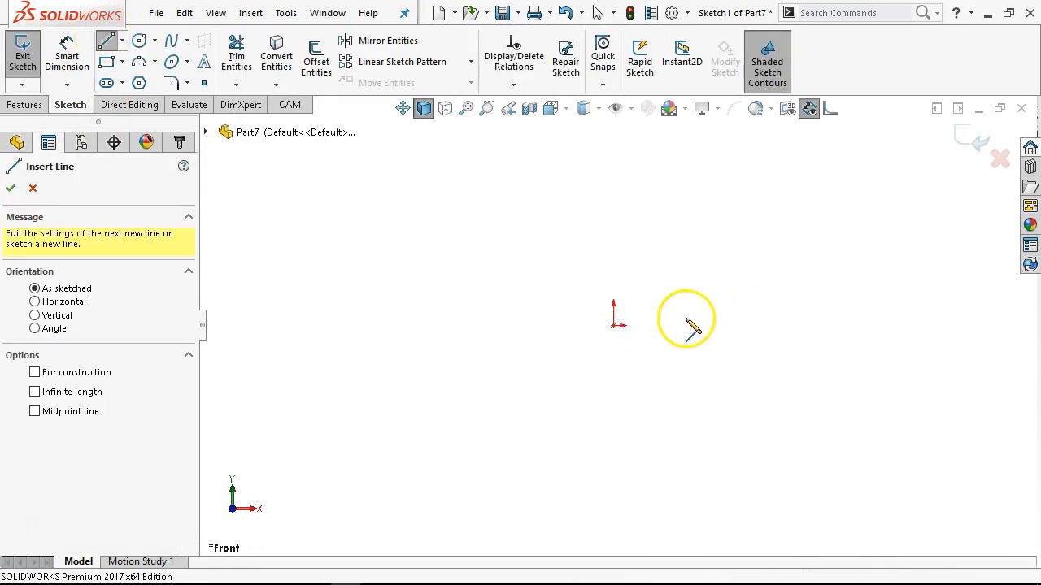
pyautogui.click(613, 325)
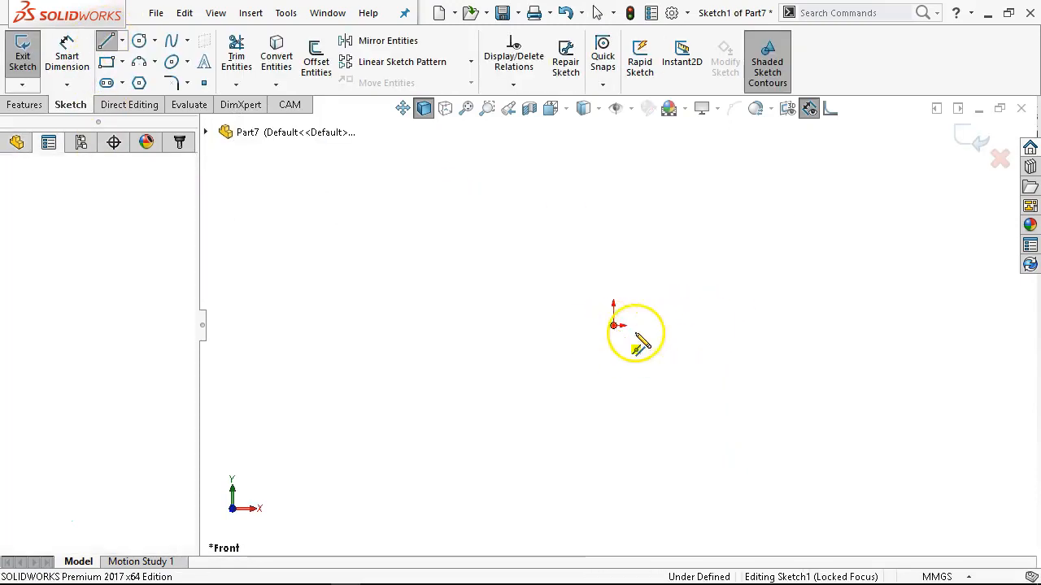
pyautogui.click(699, 325)
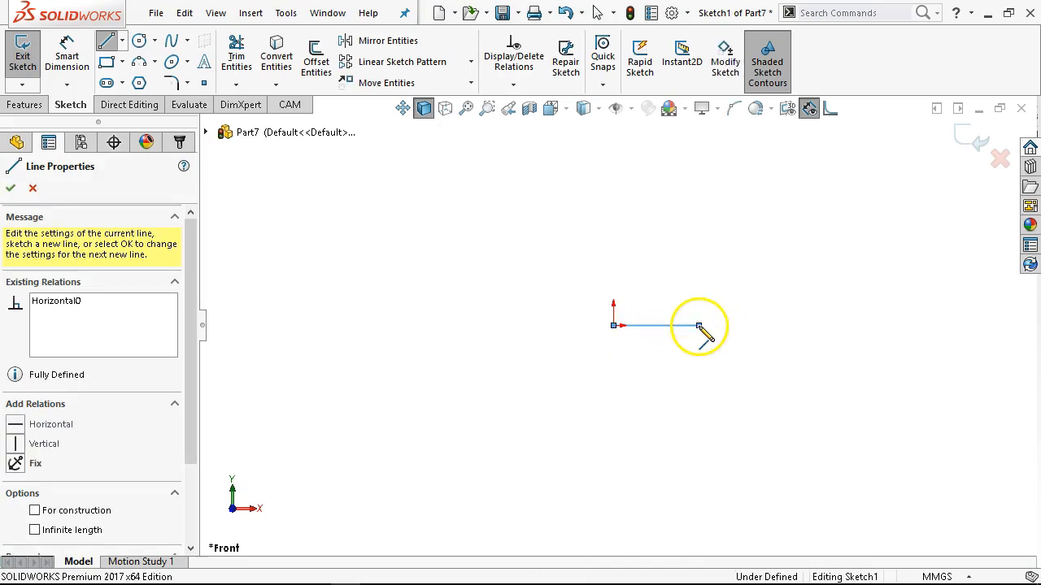
pyautogui.click(698, 303)
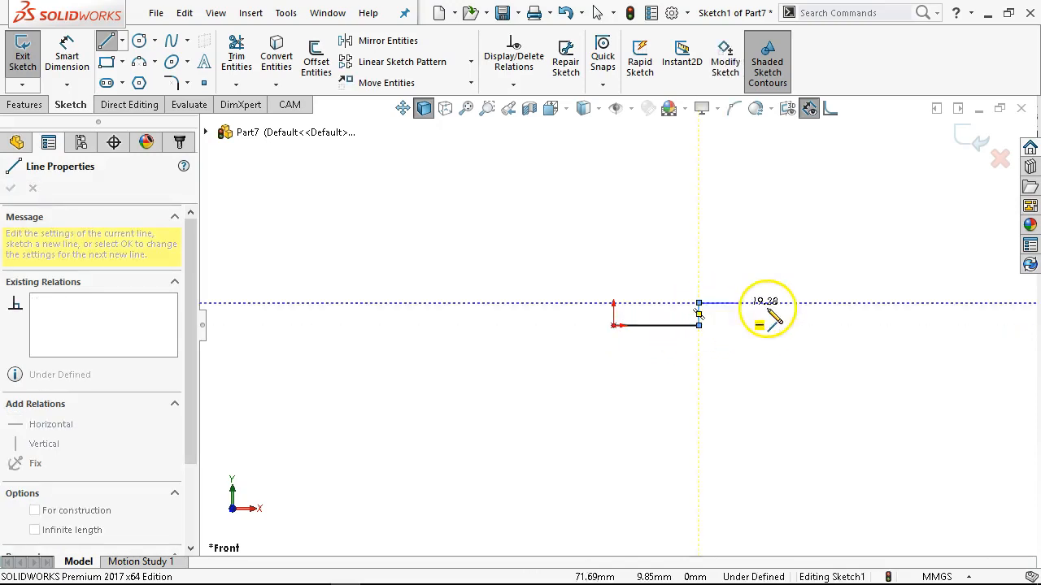
pyautogui.click(860, 303)
pyautogui.click(860, 325)
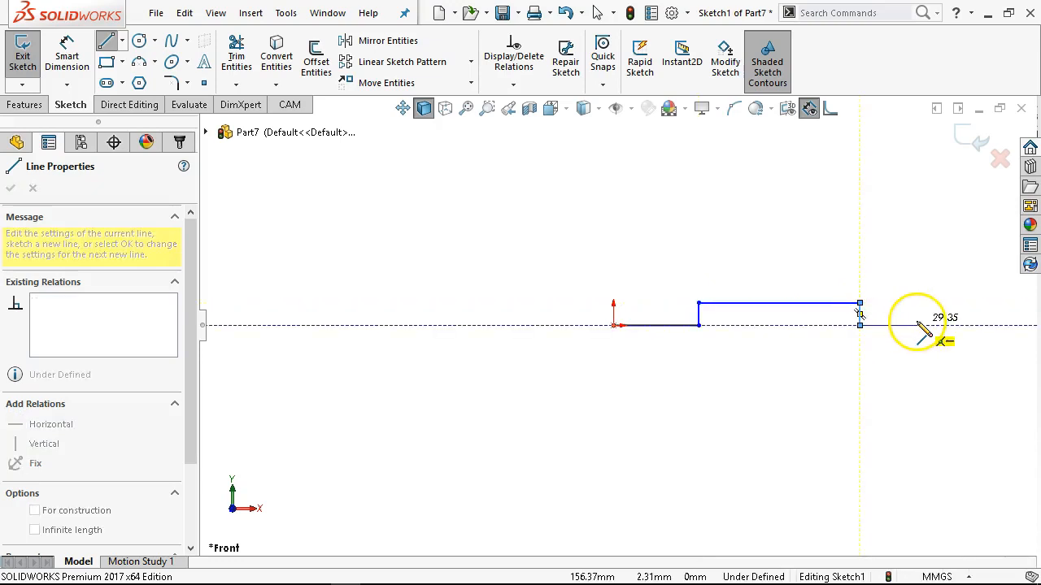
pyautogui.click(916, 325)
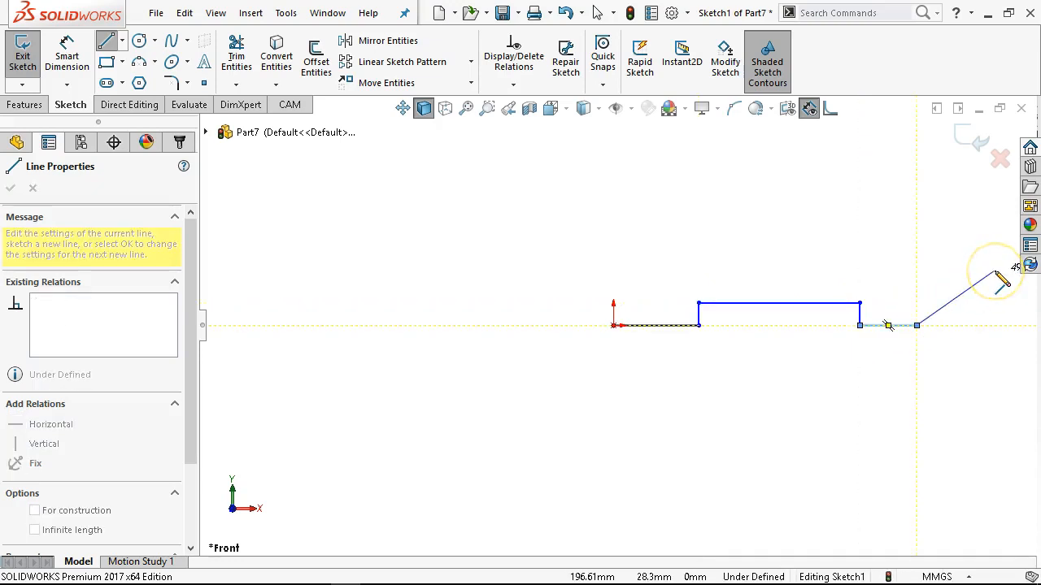
# Continue the profile up the slanted, stepped right end, across a second slope and onto a short horizontal upper edge.
pyautogui.click(995, 252)
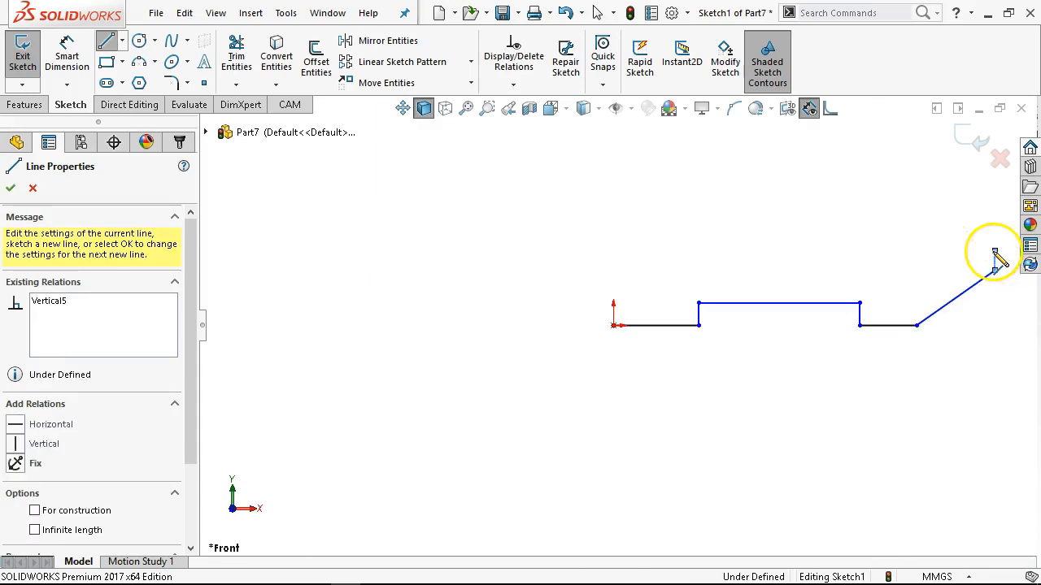
pyautogui.click(935, 251)
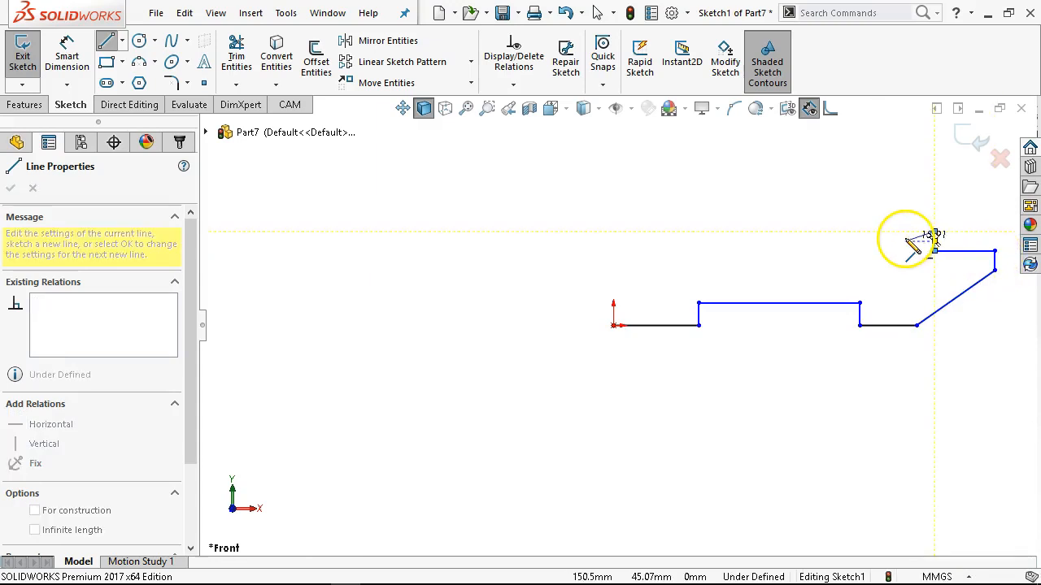
pyautogui.click(934, 232)
pyautogui.click(895, 232)
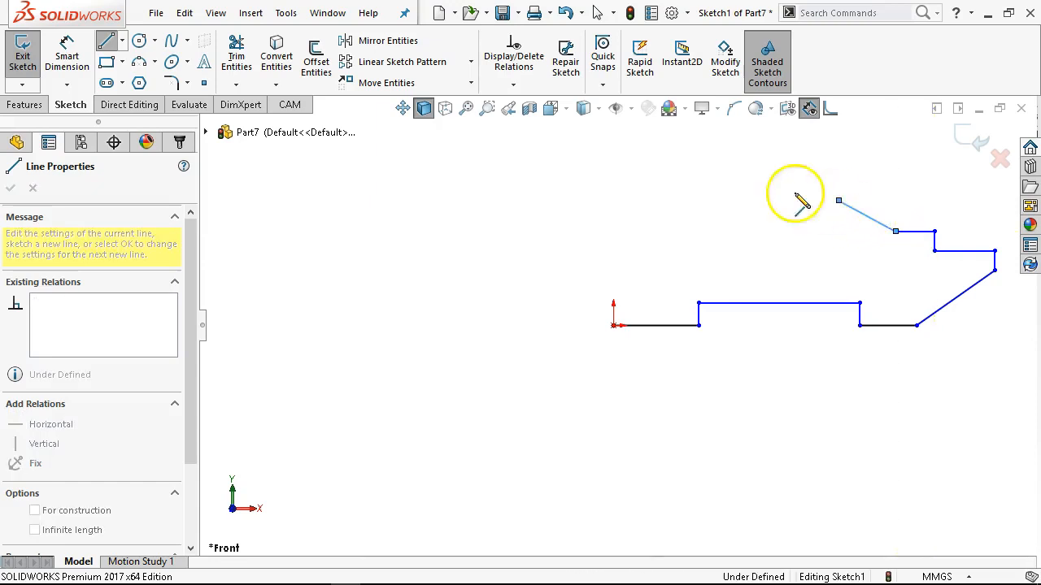
pyautogui.click(839, 200)
pyautogui.click(779, 200)
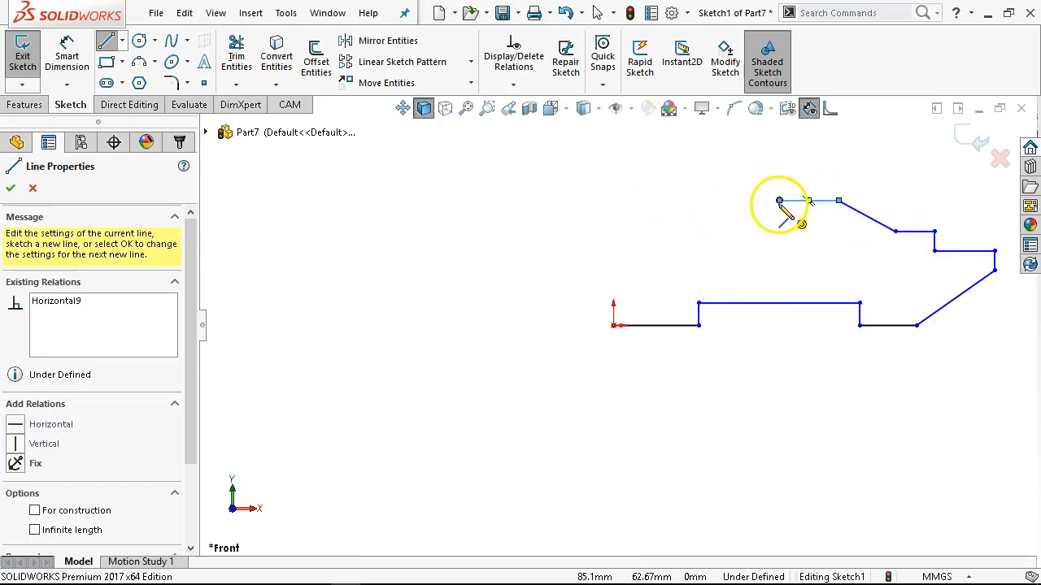
# Sketch the upper notch and left upper edge, close the profile at the origin about 64 mm high, and end the Line tool.
pyautogui.click(779, 232)
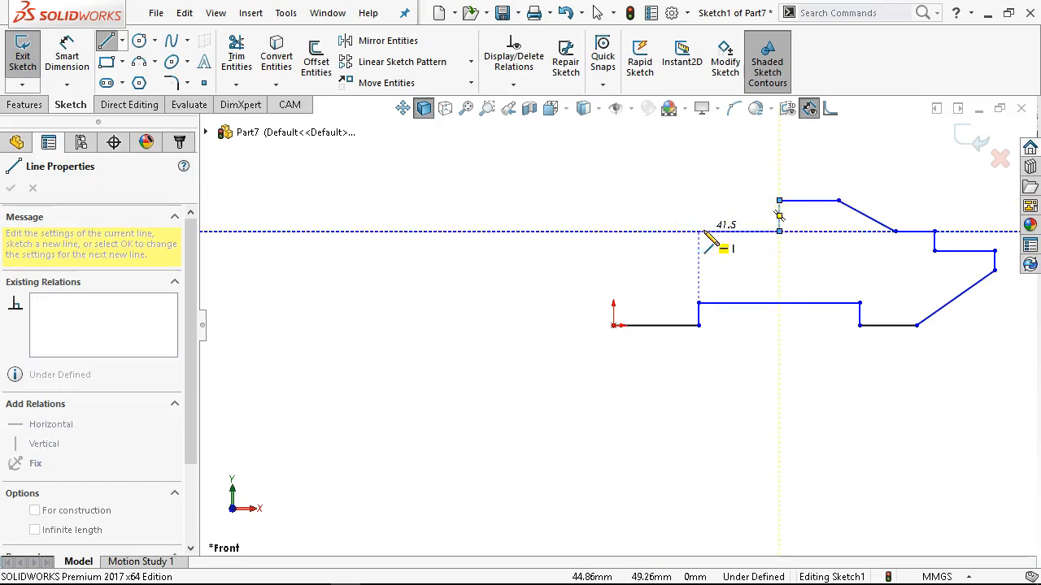
pyautogui.click(705, 231)
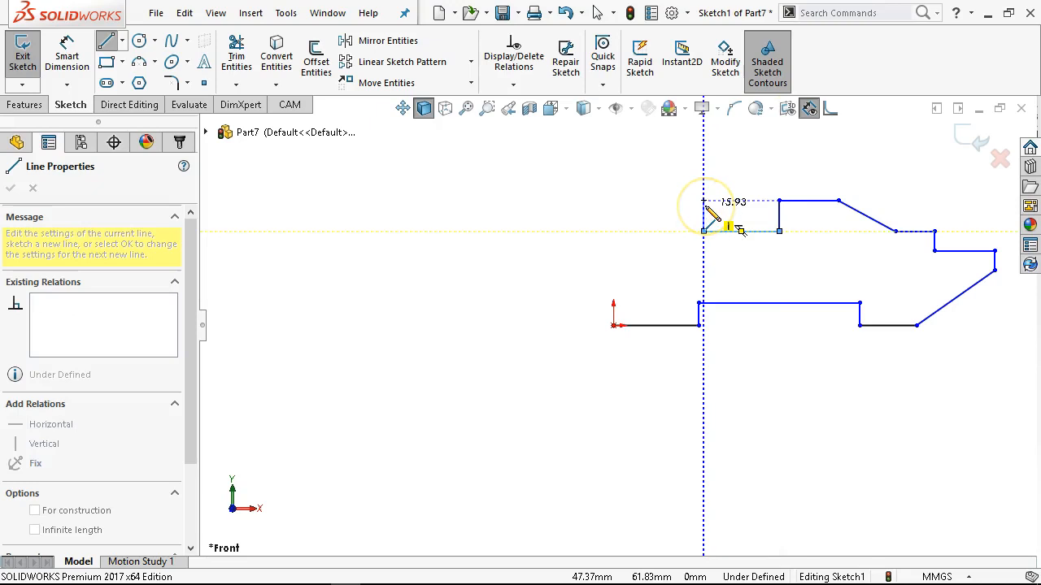
pyautogui.click(704, 201)
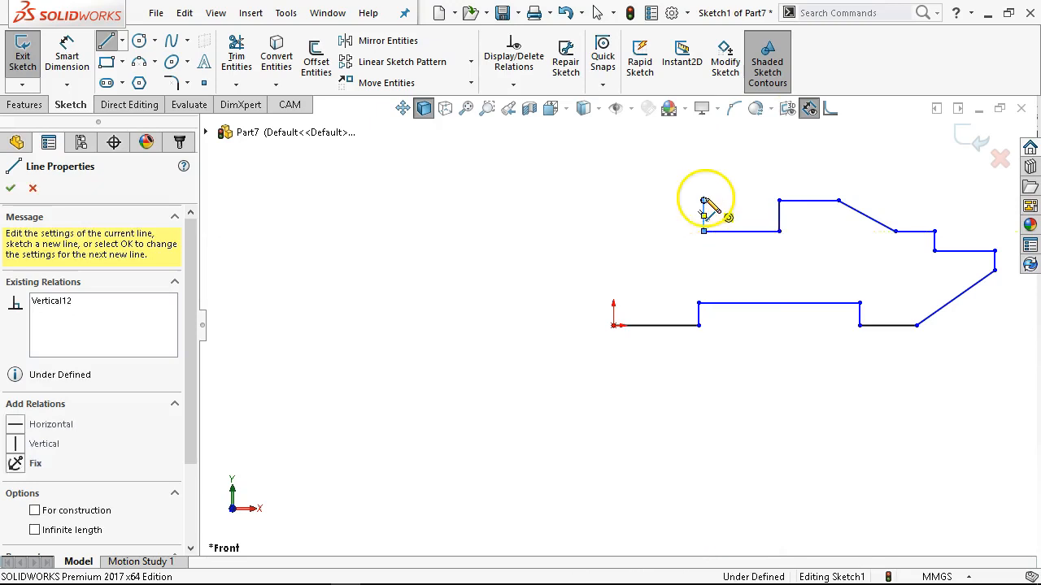
pyautogui.click(613, 200)
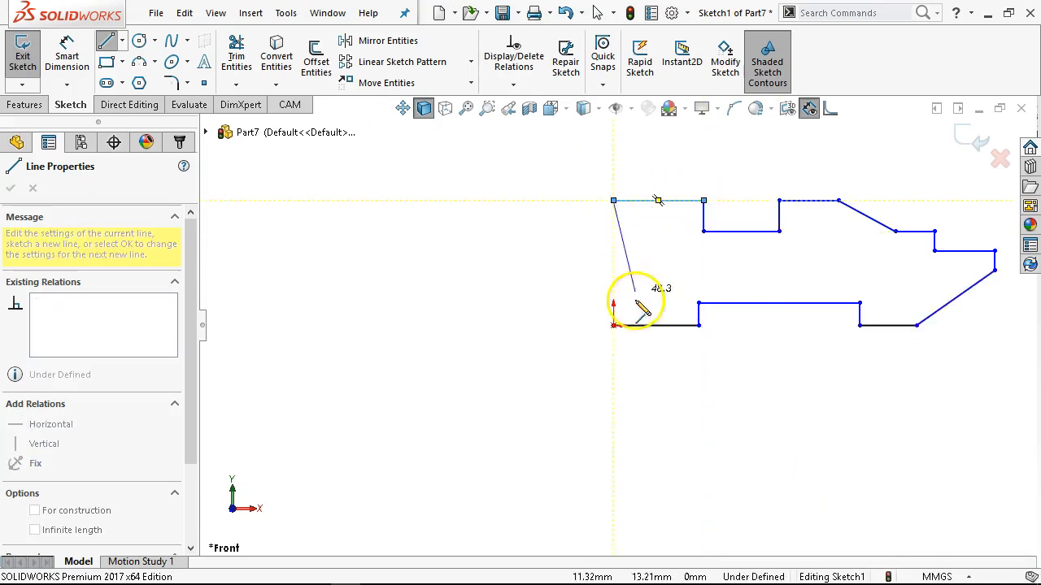
pyautogui.click(613, 326)
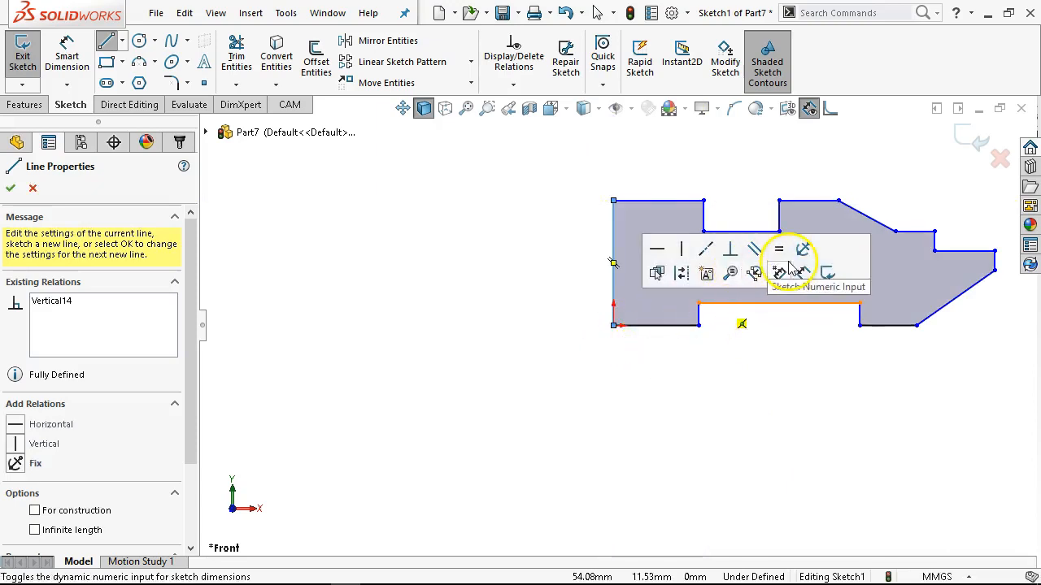
pyautogui.rightClick(790, 168)
pyautogui.click(822, 167)
pyautogui.scroll(-3, 814, 208)
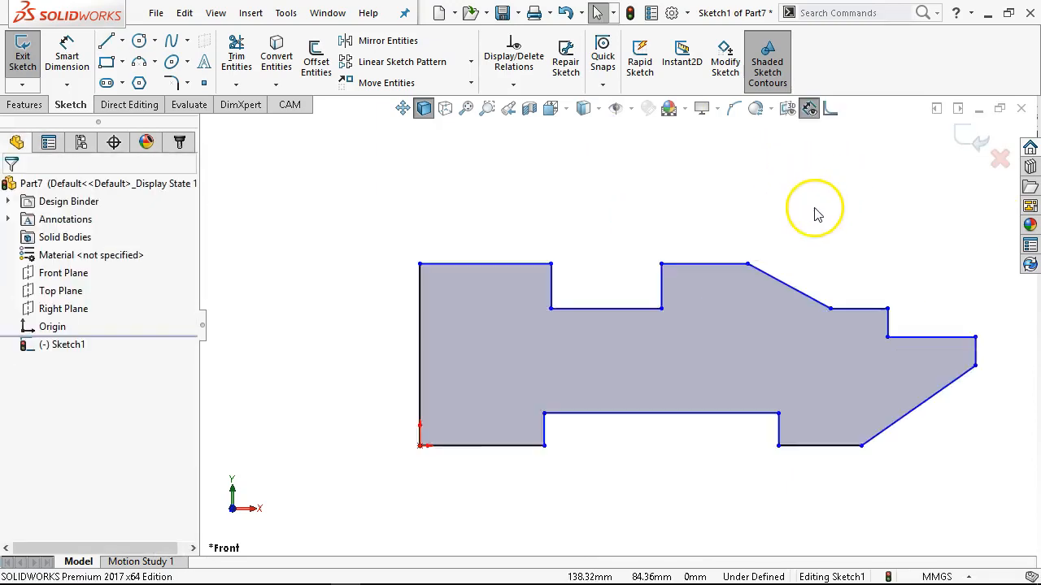
# Dimension the profile's left vertical edge as 60 mm.
pyautogui.scroll(2, 733, 336)
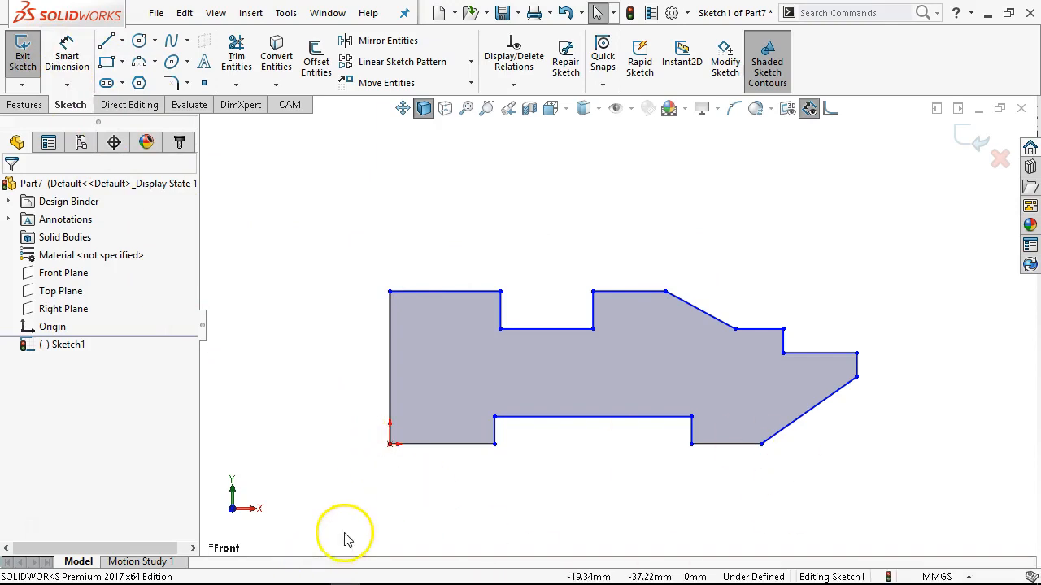
pyautogui.click(66, 57)
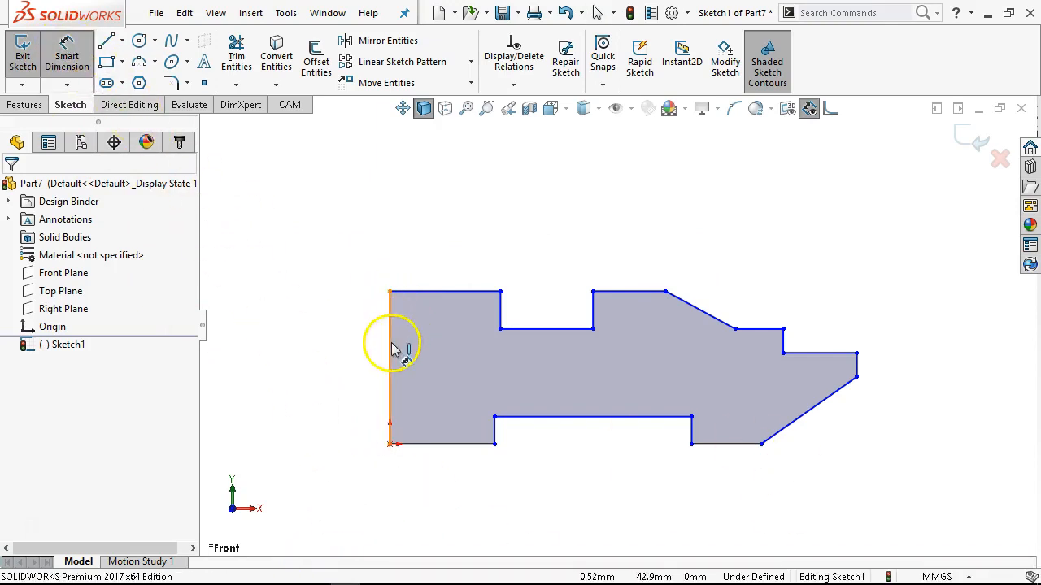
pyautogui.click(394, 352)
pyautogui.click(337, 371)
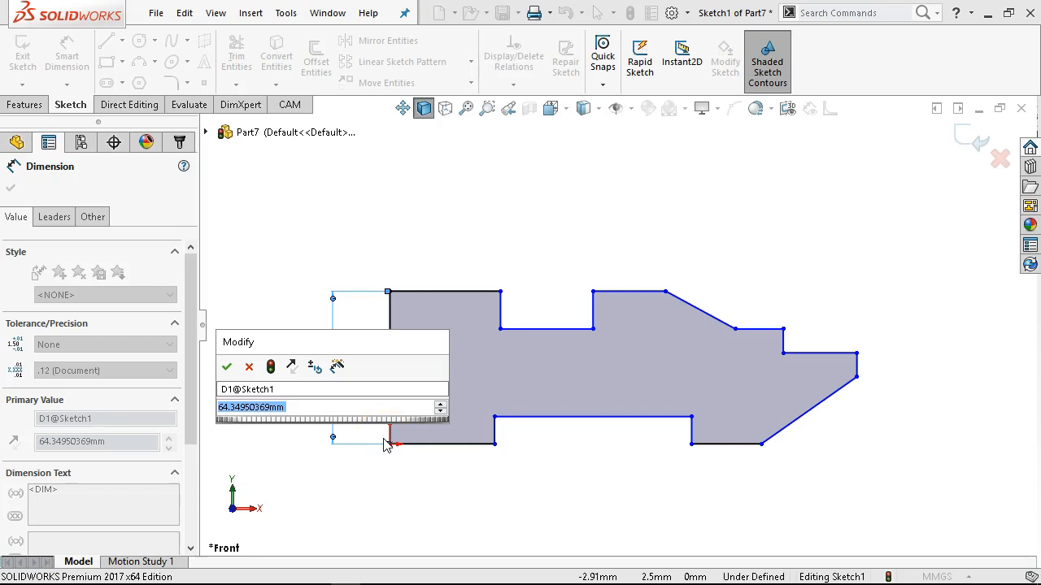
pyautogui.write('60')
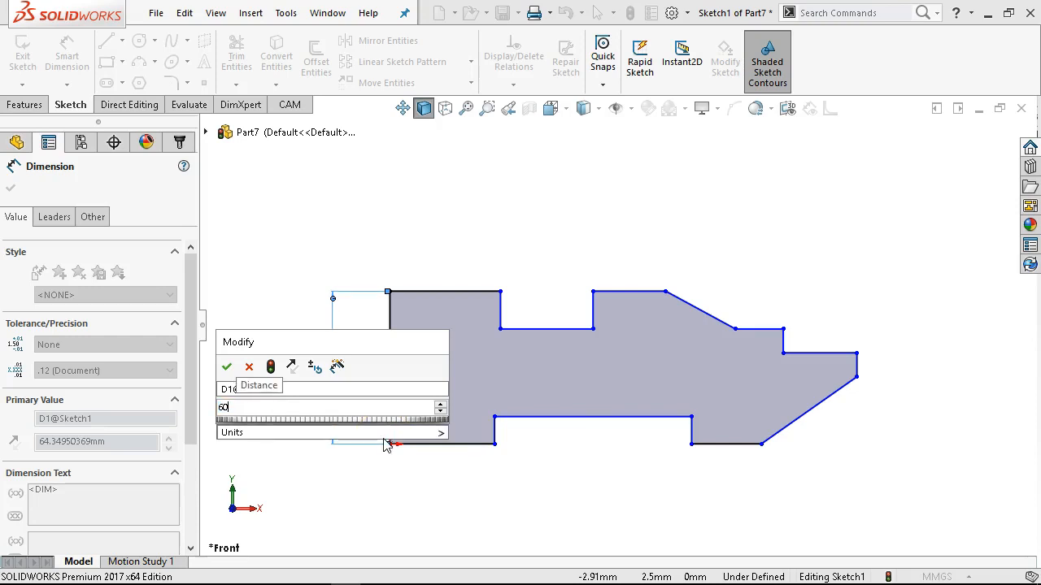
pyautogui.press('Return')
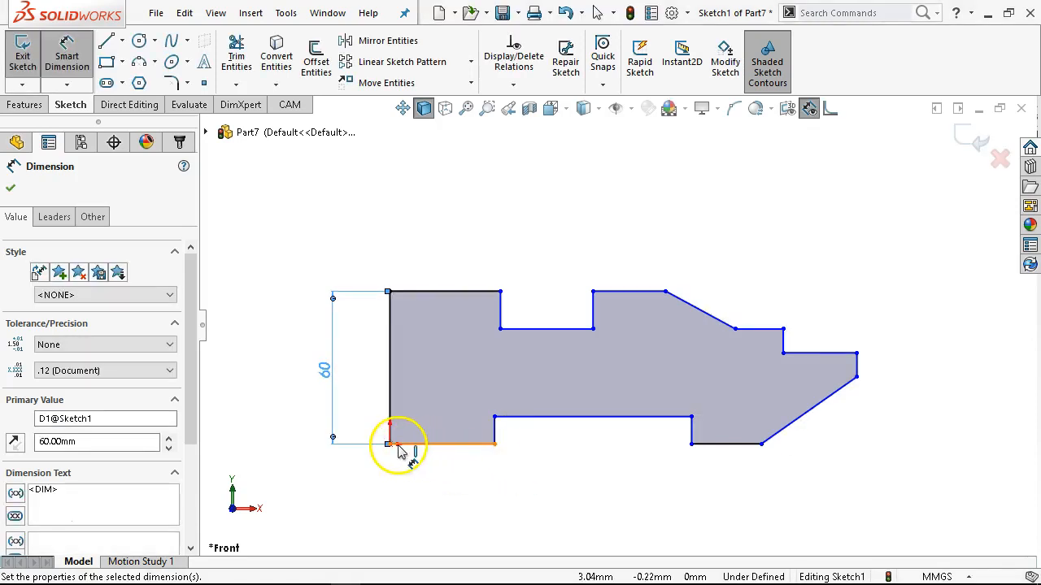
# Dimension the lower horizontal edge between the origin and the lower notch as 70 mm.
pyautogui.click(407, 444)
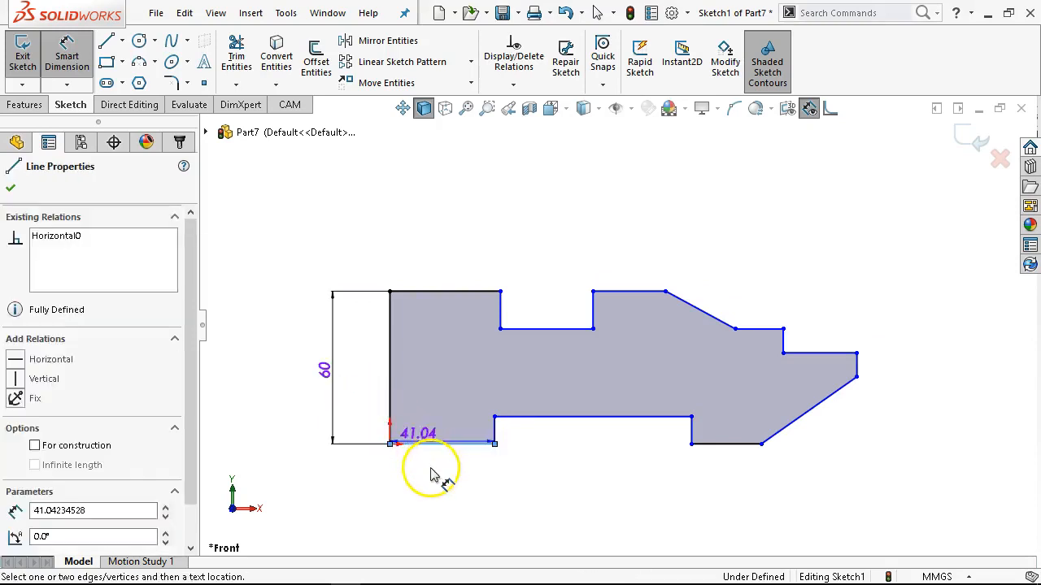
pyautogui.click(431, 475)
pyautogui.write('70')
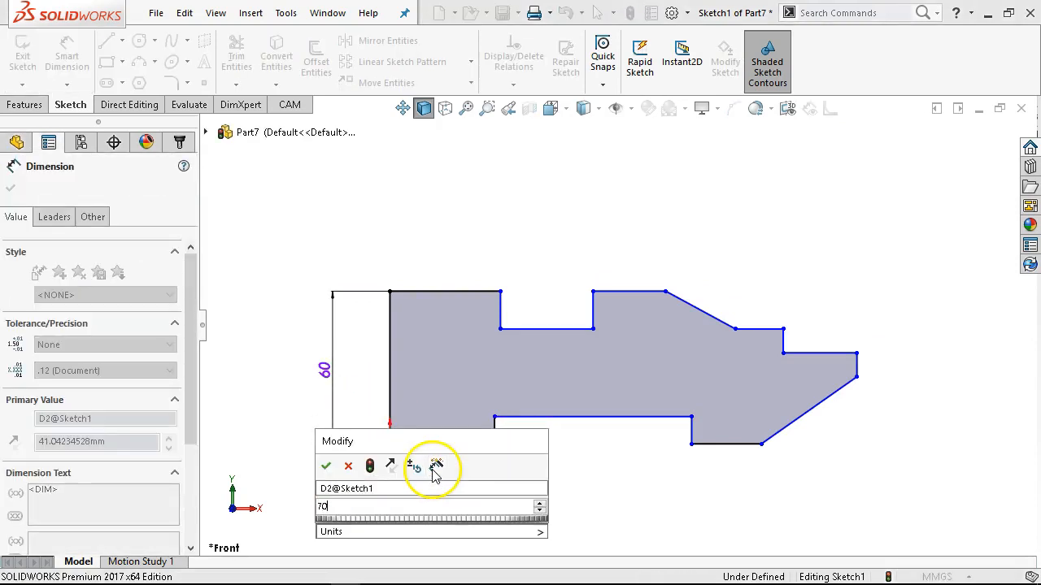
pyautogui.press('Return')
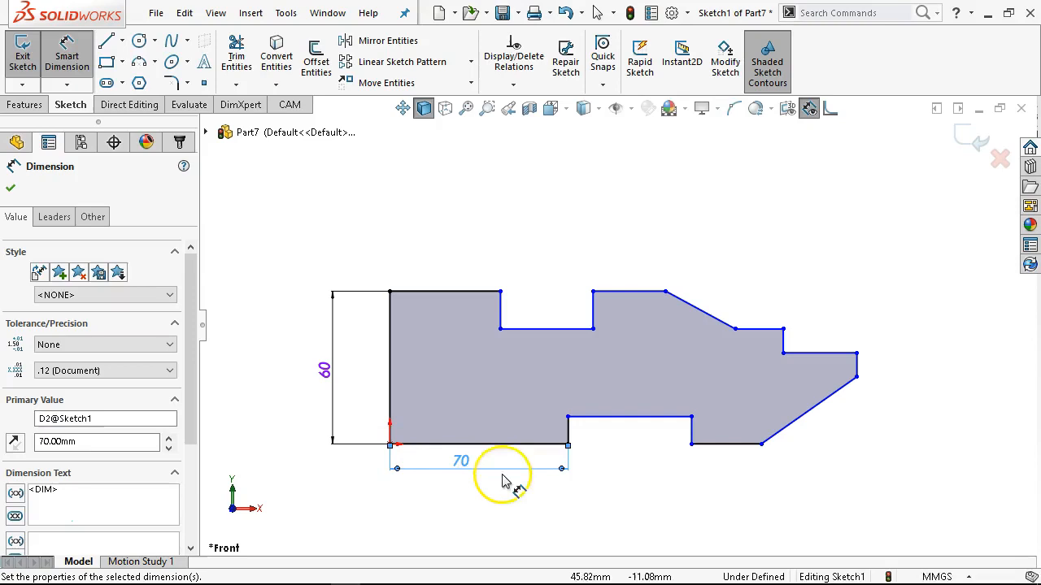
# Dimension the lower notch's horizontal edge as 180 mm.
pyautogui.click(608, 418)
pyautogui.click(596, 478)
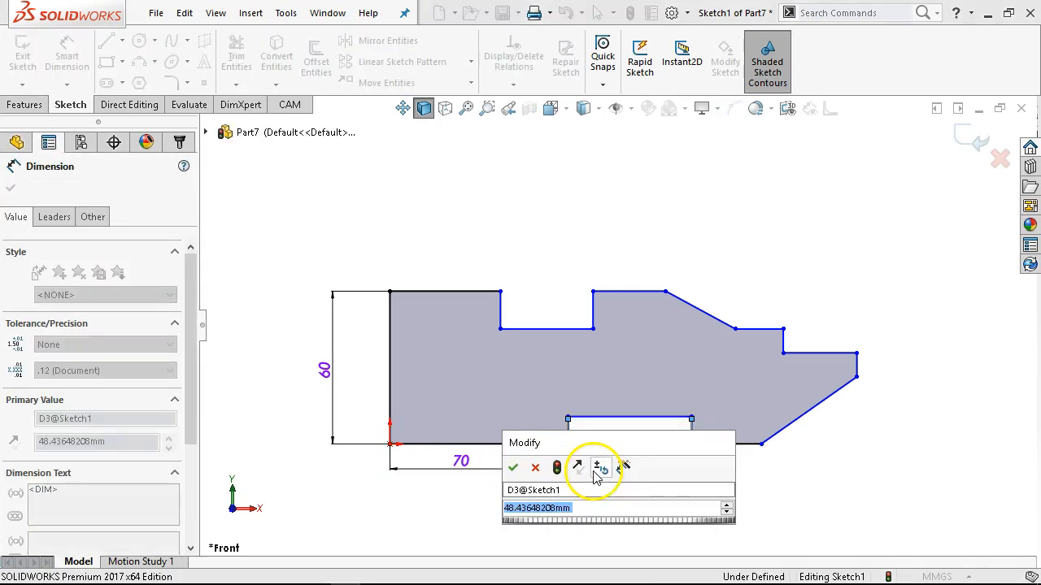
pyautogui.write('180')
pyautogui.press('Return')
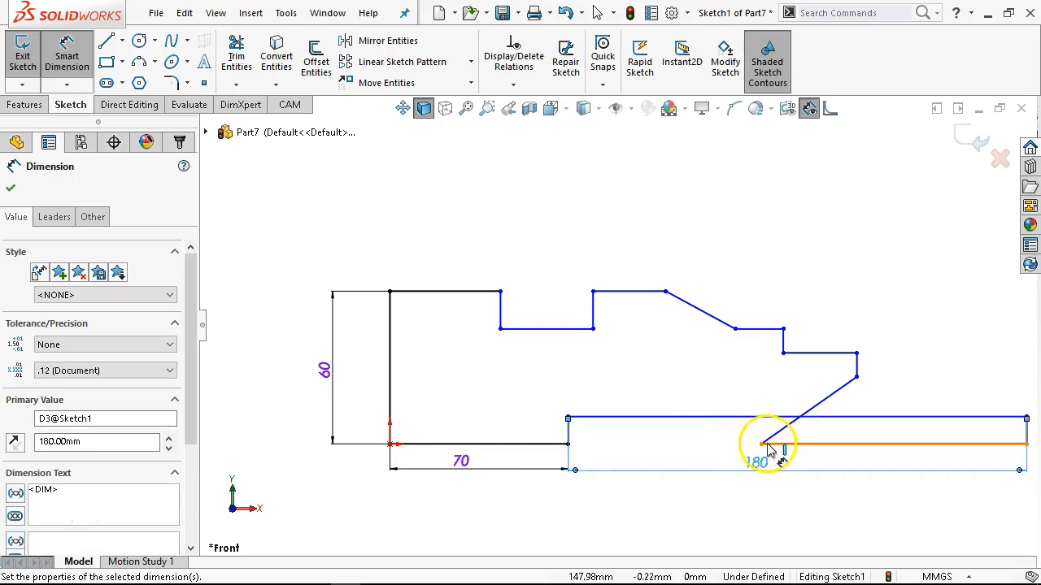
pyautogui.press('f')
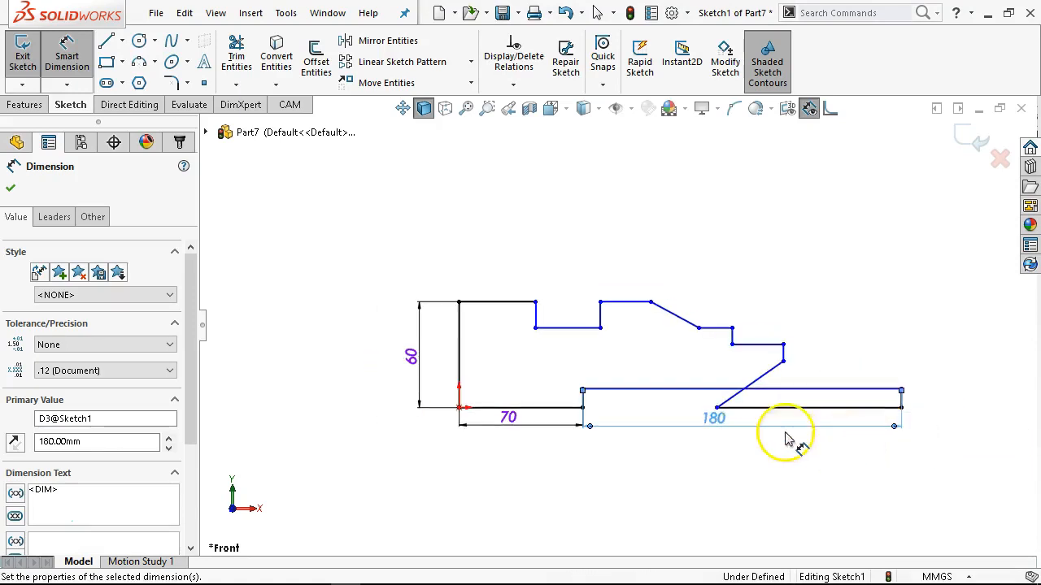
# Dimension the horizontal span of the lower slanted edge as 53.99 mm.
pyautogui.click(771, 381)
pyautogui.click(766, 456)
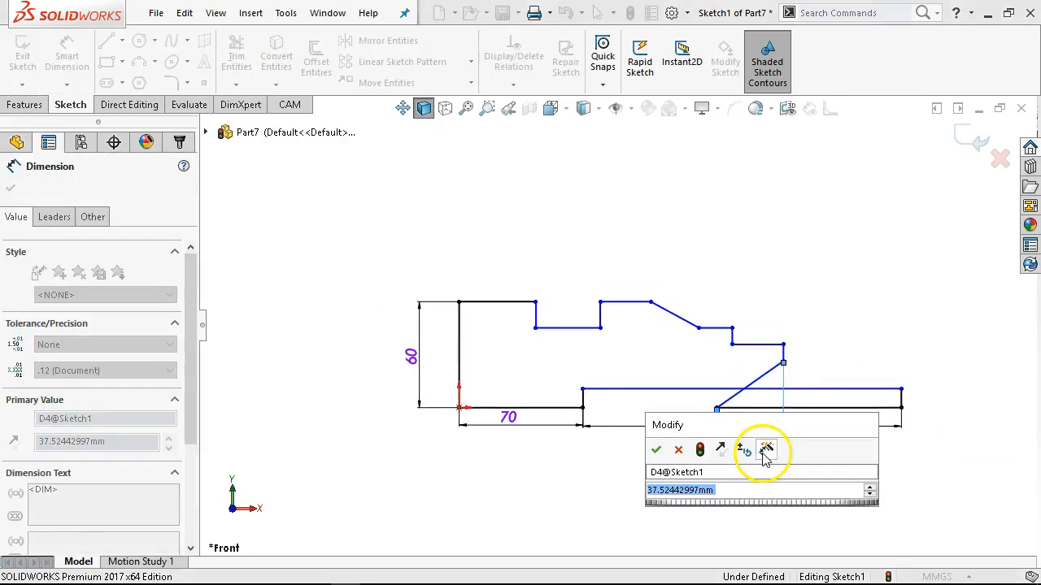
pyautogui.write('53.99')
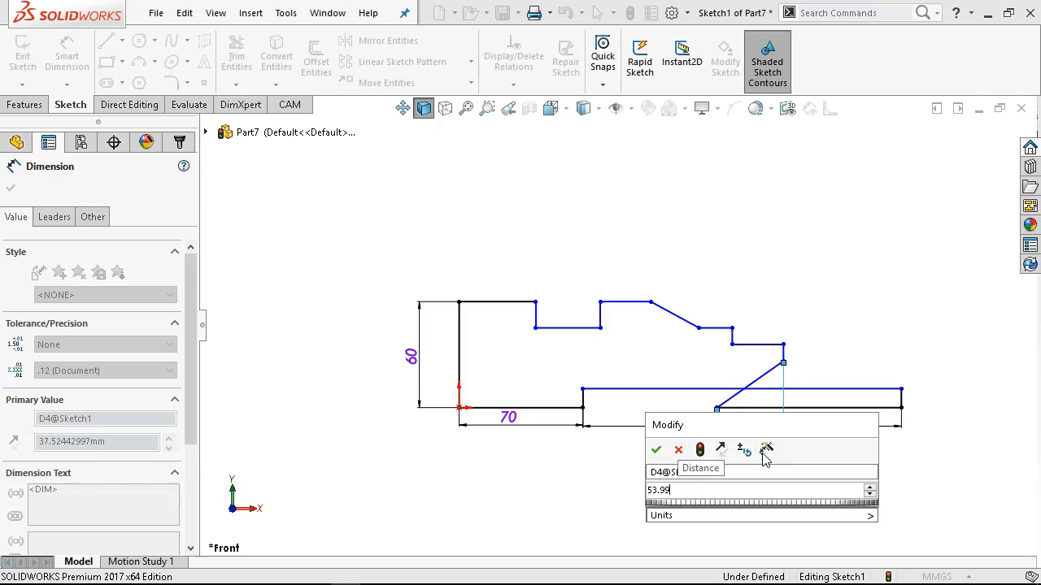
pyautogui.press('Return')
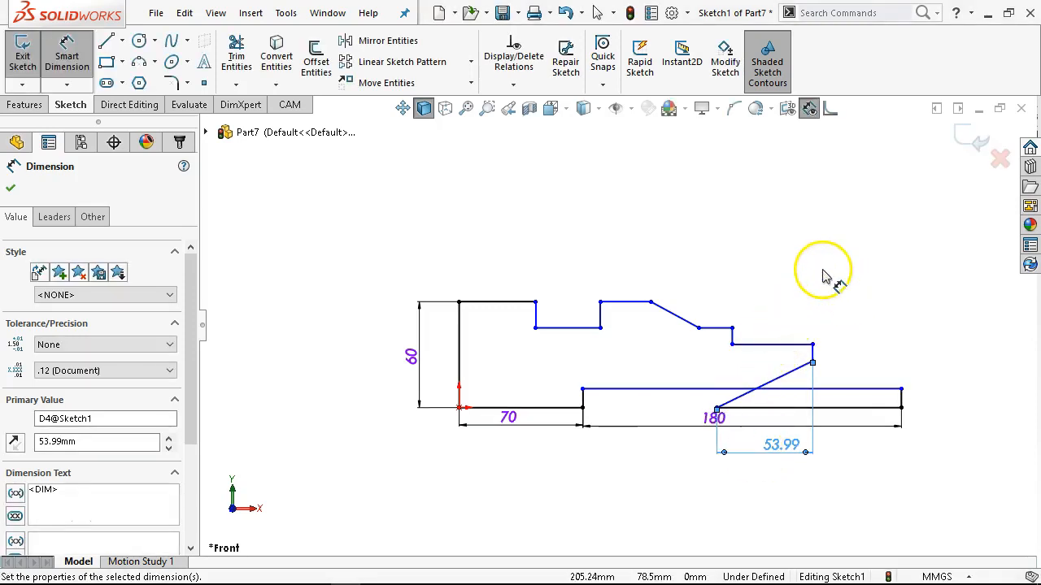
# Dimension the overall length between the profile's left and right vertical edges as 330 mm.
pyautogui.click(812, 353)
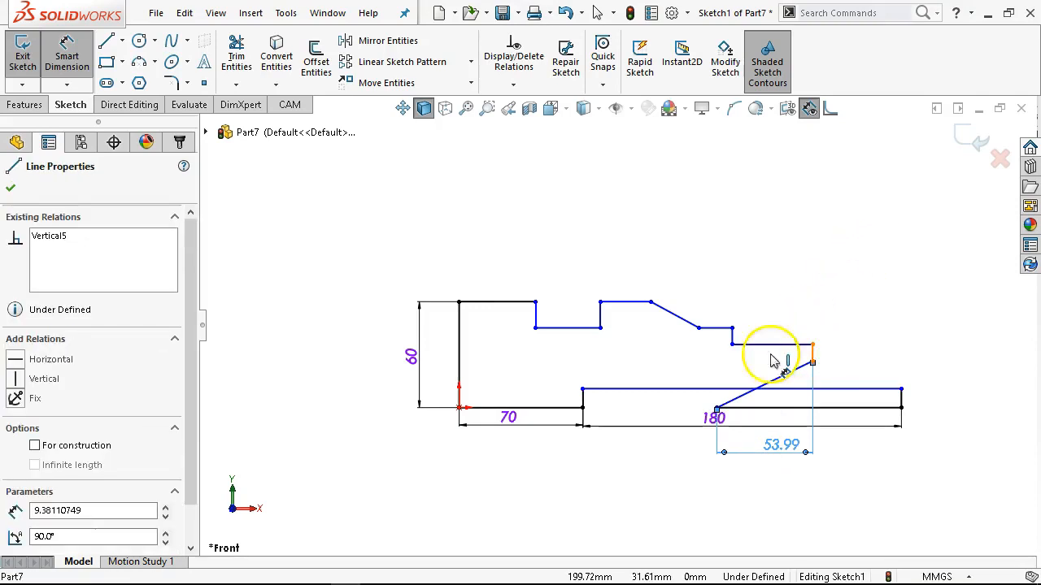
pyautogui.click(460, 353)
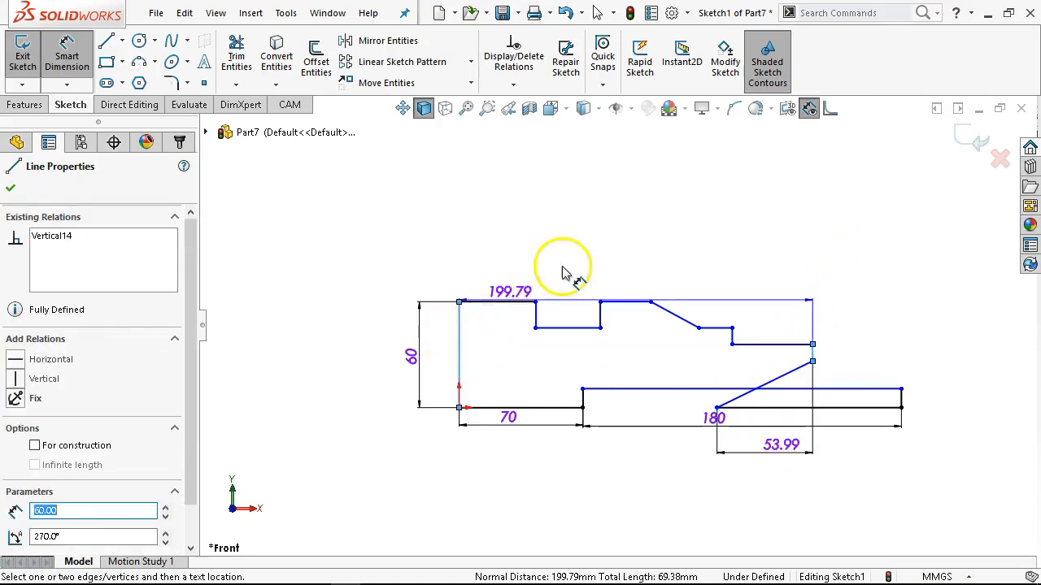
pyautogui.click(602, 251)
pyautogui.write('180')
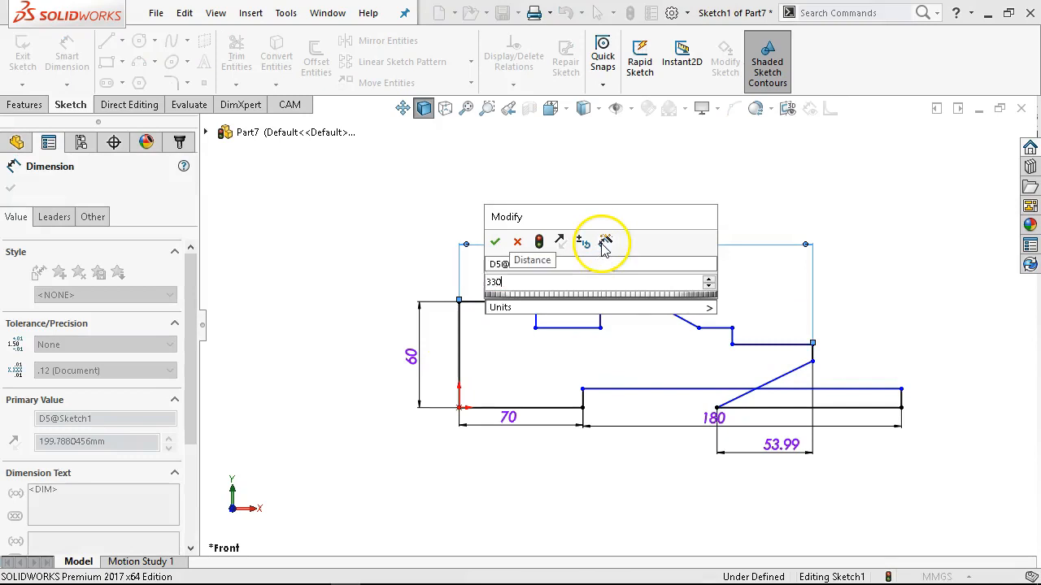
pyautogui.press('Return')
pyautogui.press('f')
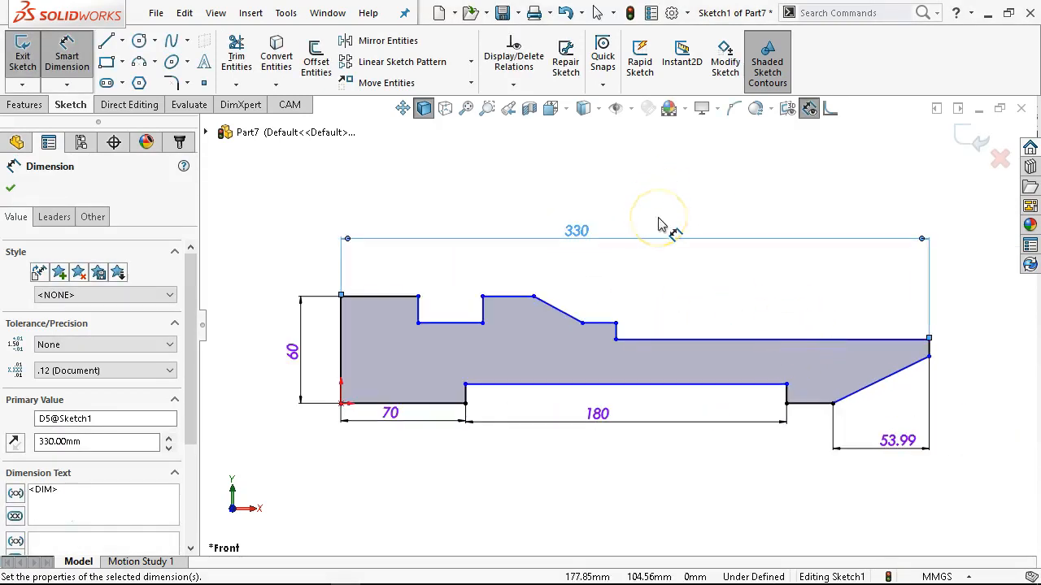
# Dimension the vertical rise of the lower slanted edge as 19.53 mm.
pyautogui.click(878, 380)
pyautogui.click(954, 372)
pyautogui.write('19.53')
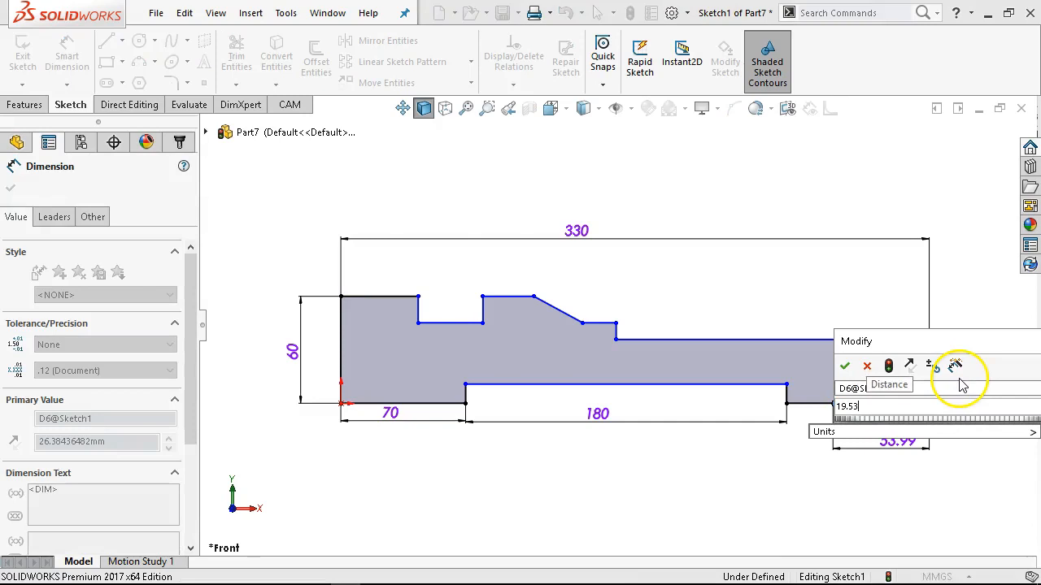
pyautogui.press('Return')
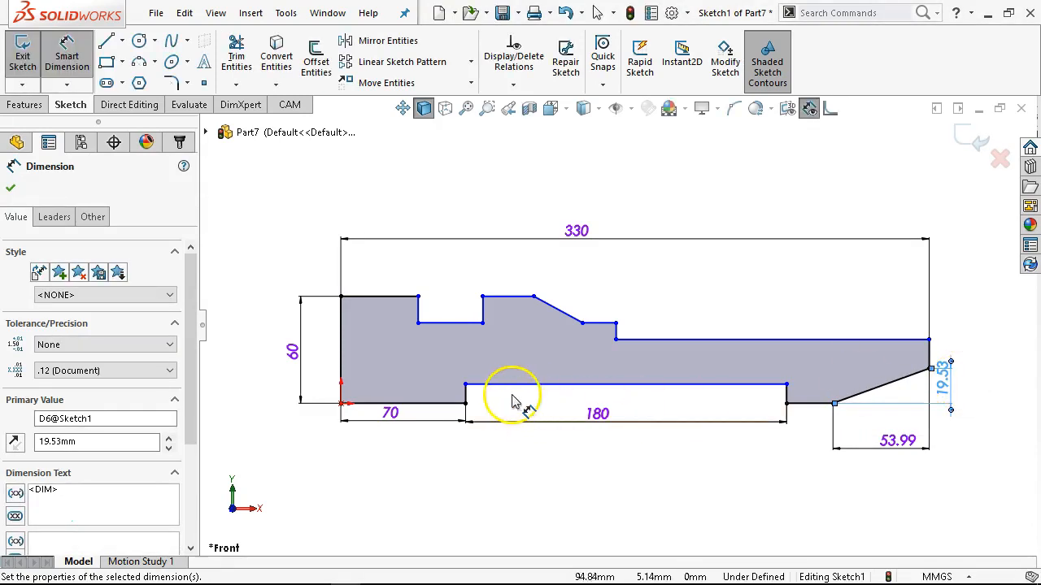
# Dimension the lower notch's depth as 10 mm.
pyautogui.click(467, 397)
pyautogui.click(499, 453)
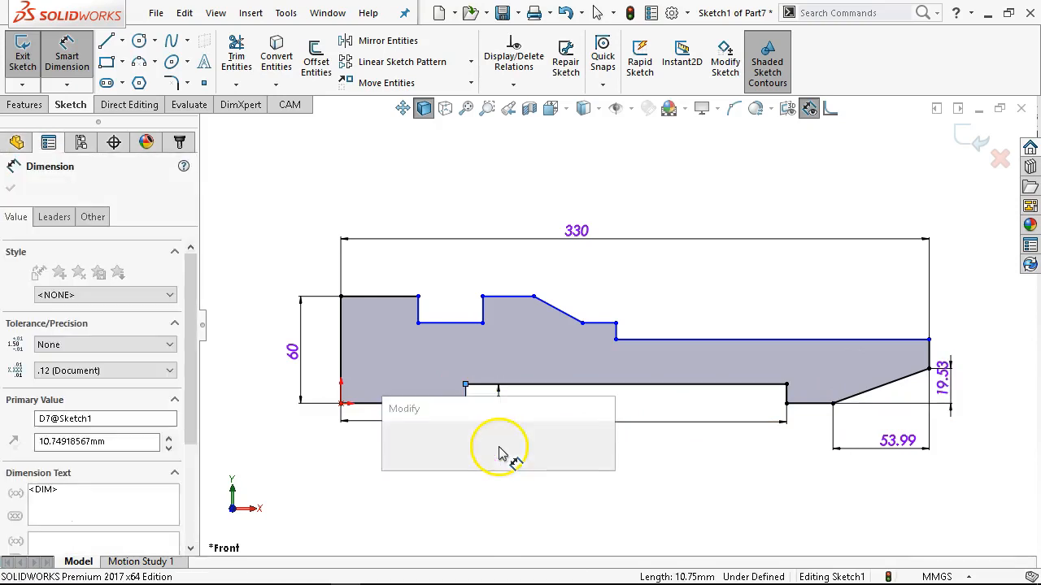
pyautogui.write('10')
pyautogui.press('Return')
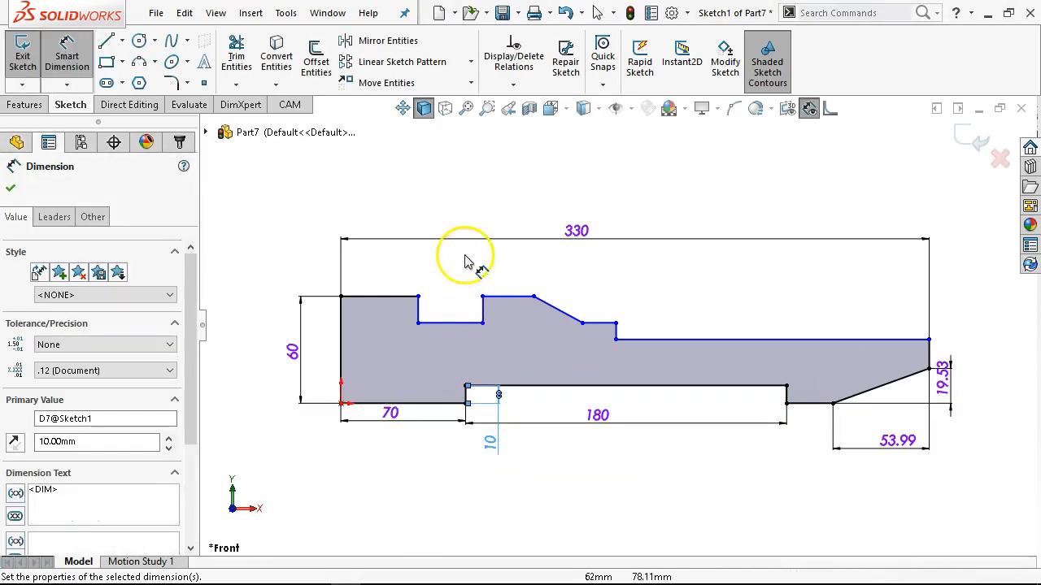
# Dimension the left upper edge as 110 mm and the upper notch's width as 80 mm.
pyautogui.click(390, 296)
pyautogui.click(391, 290)
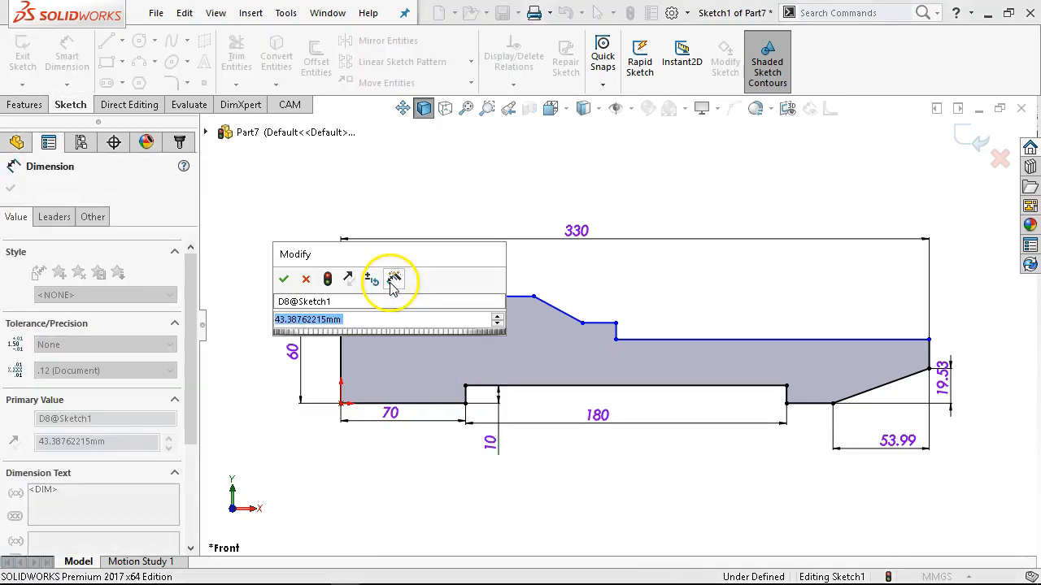
pyautogui.write('110')
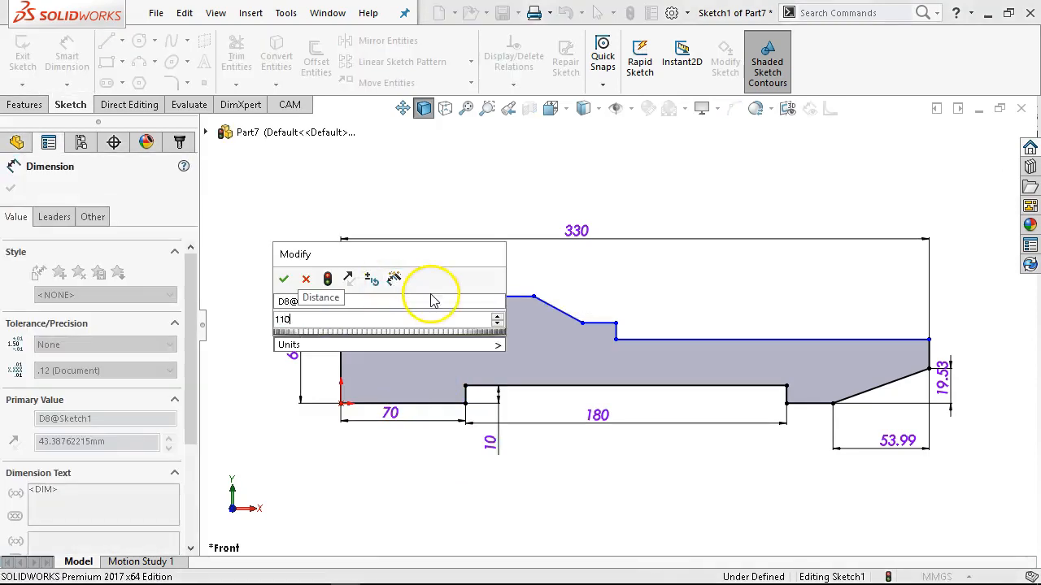
pyautogui.press('Return')
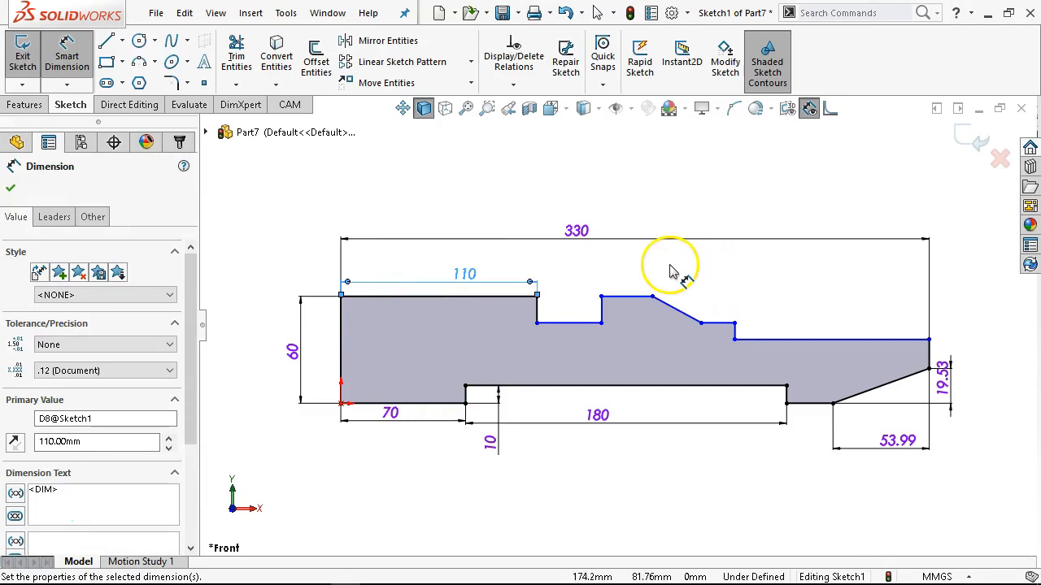
pyautogui.click(573, 324)
pyautogui.click(576, 282)
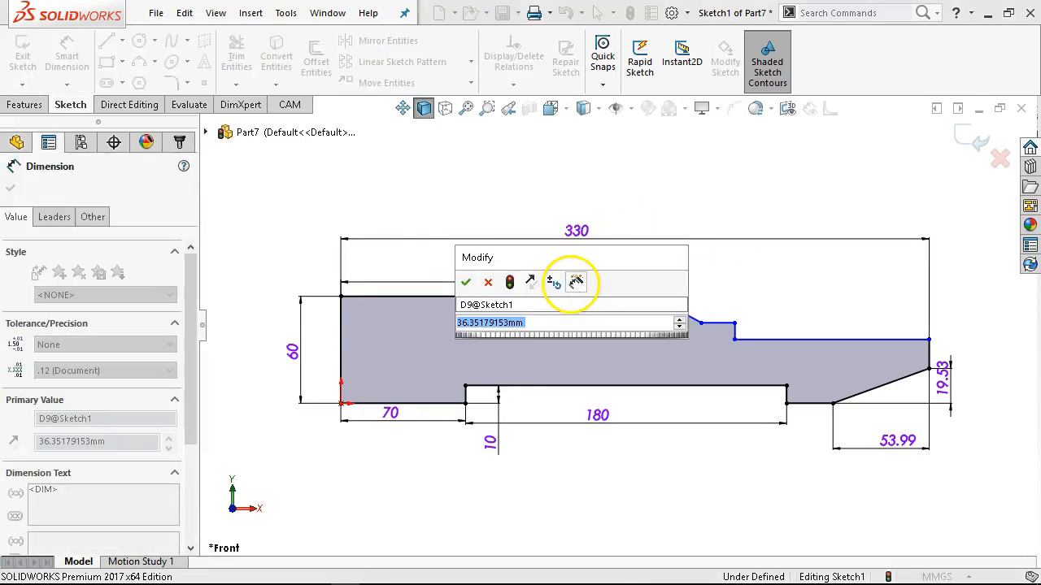
pyautogui.write('80')
pyautogui.press('Return')
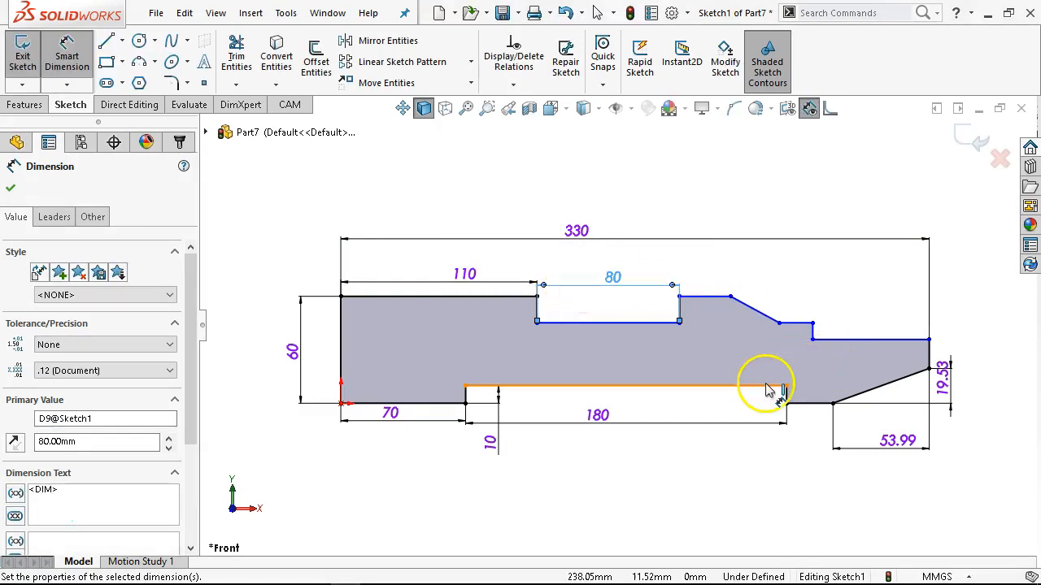
# Dimension the lowest horizontal step at the profile's upper right end as 18.68 mm.
pyautogui.click(858, 340)
pyautogui.click(856, 302)
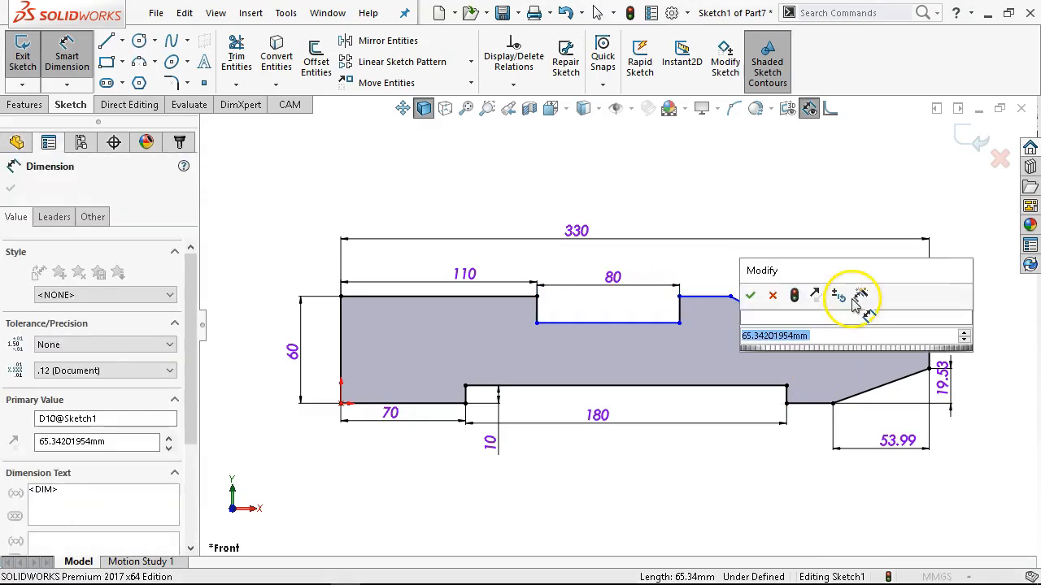
pyautogui.write('18.68')
pyautogui.press('Return')
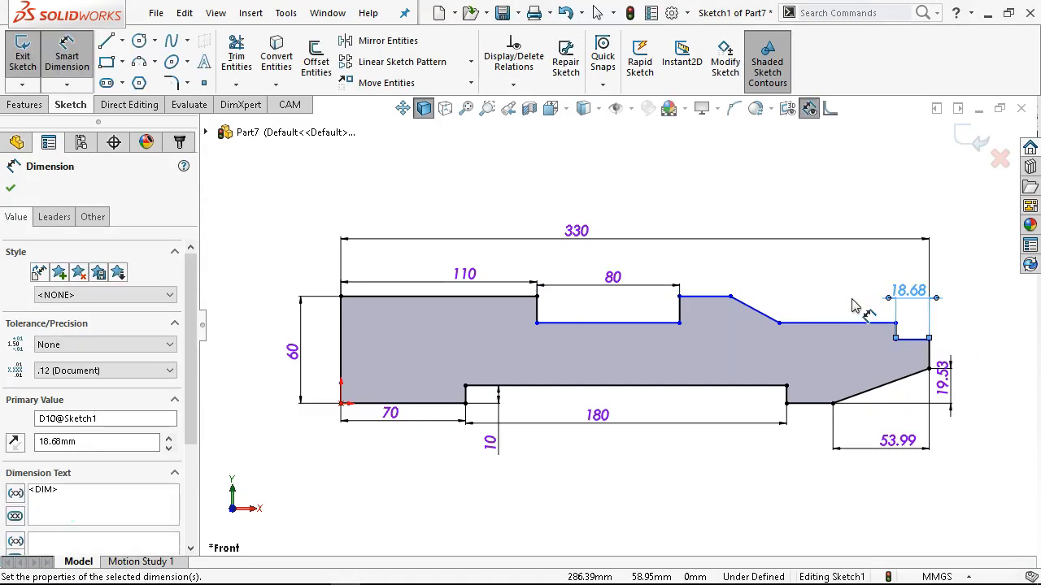
# Dimension the horizontal distance from the lower end of the upper slope to the right vertical edge as 37.88 mm.
pyautogui.scroll(-1, 866, 301)
pyautogui.click(825, 340)
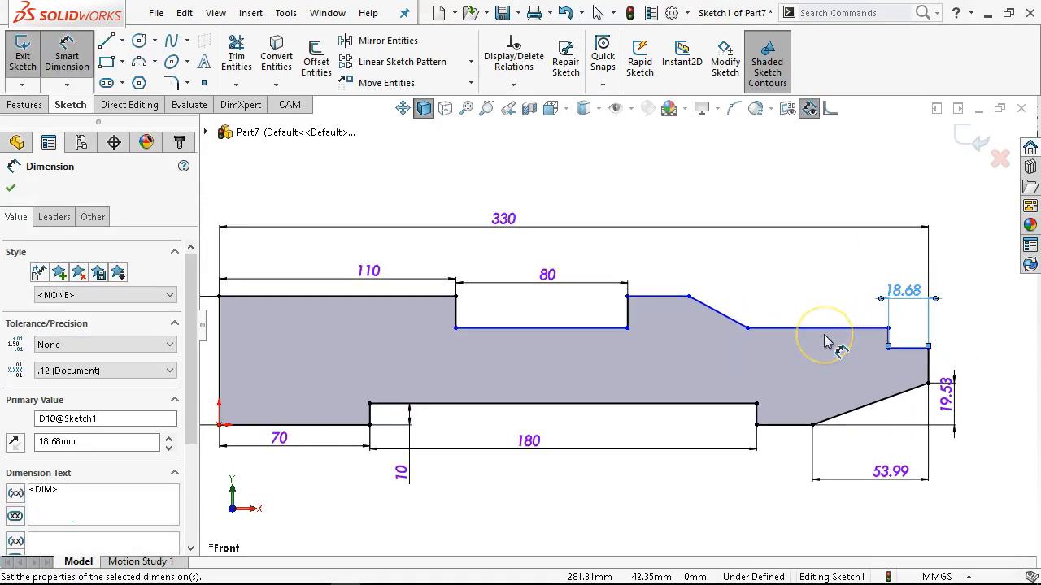
pyautogui.click(747, 329)
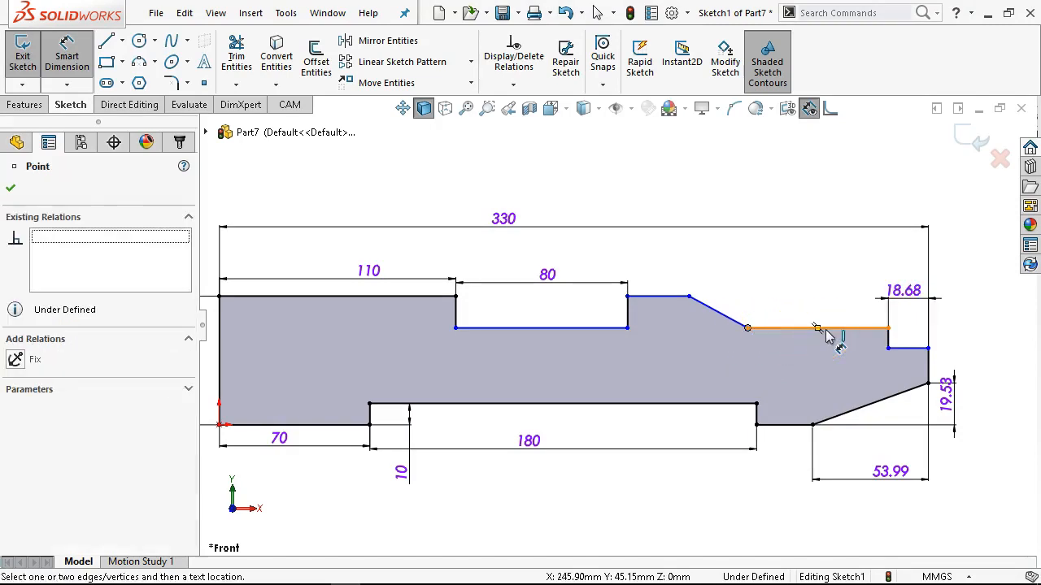
pyautogui.click(928, 368)
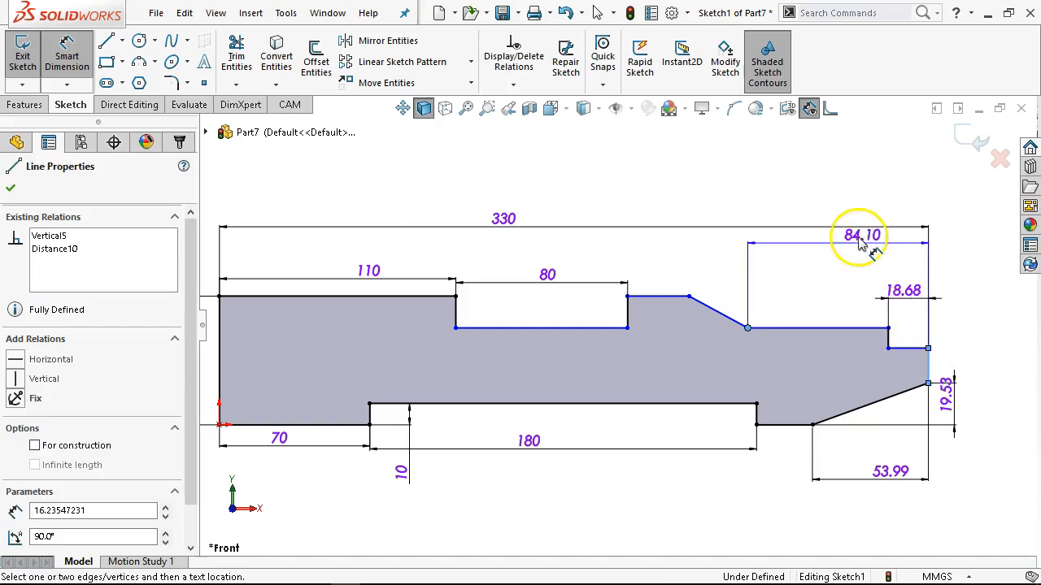
pyautogui.click(867, 258)
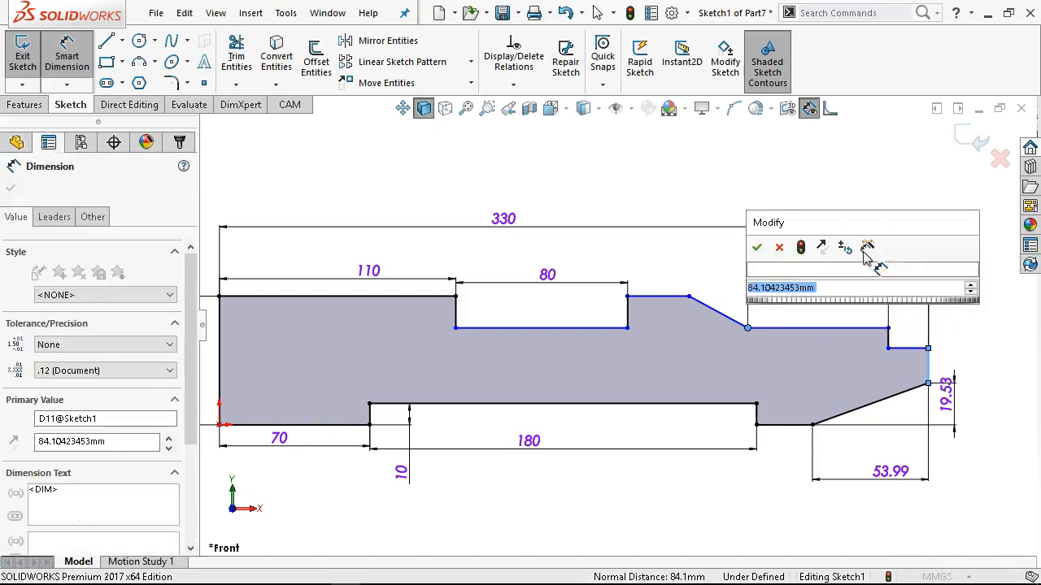
pyautogui.write('37.88')
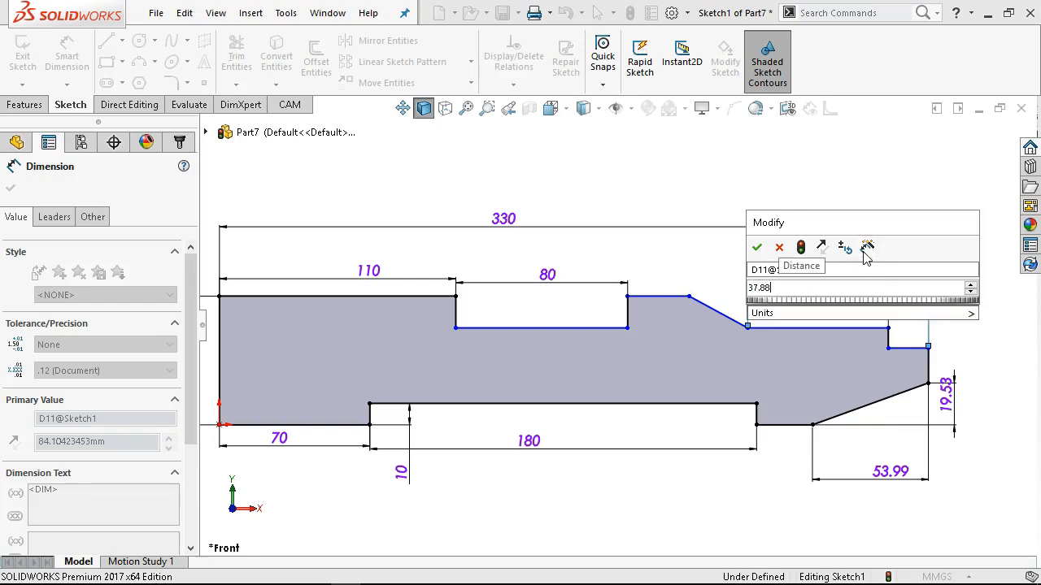
pyautogui.press('Return')
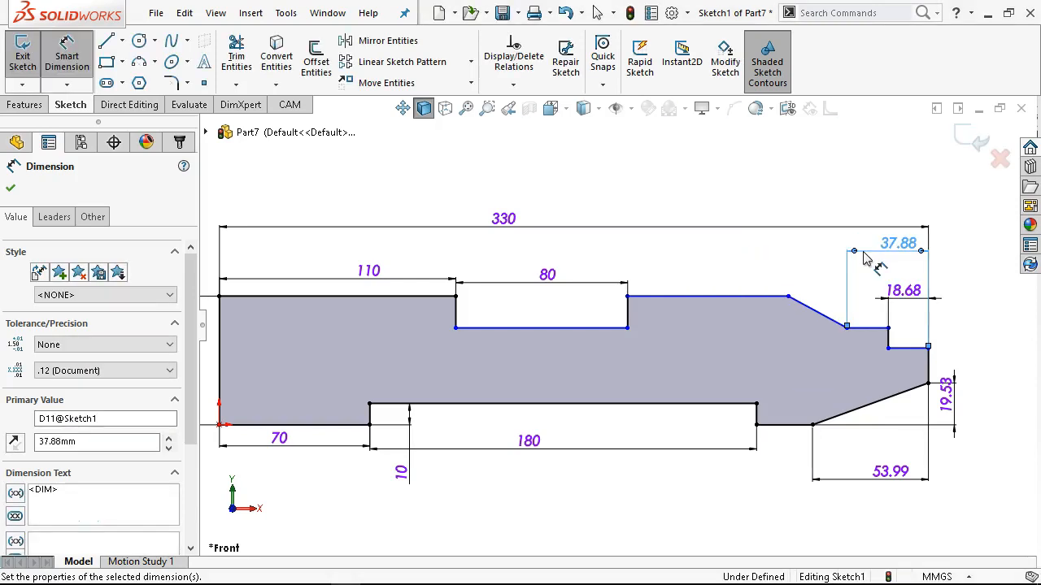
# Dimension the horizontal distance from the upper slope's top end to the right vertical edge as 53.99 mm and end Smart Dimension.
pyautogui.click(800, 305)
pyautogui.click(927, 363)
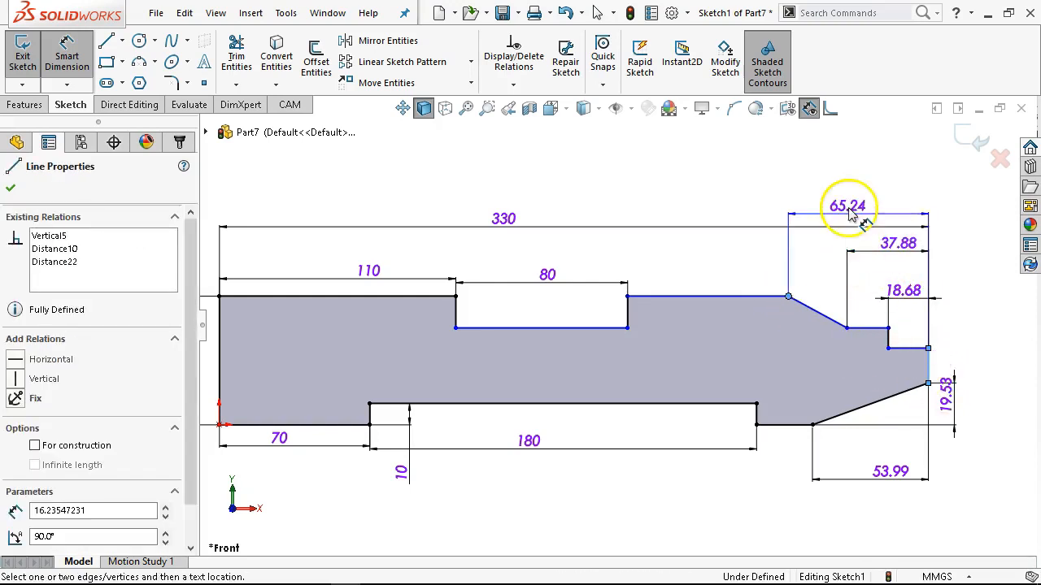
pyautogui.click(850, 213)
pyautogui.write('53.99')
pyautogui.press('Return')
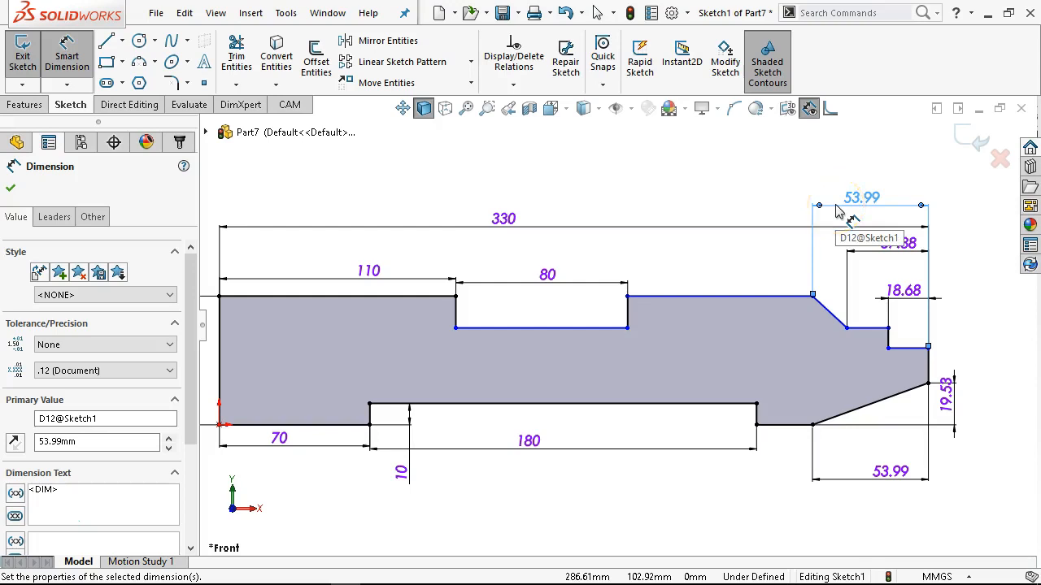
pyautogui.rightClick(840, 212)
pyautogui.click(818, 254)
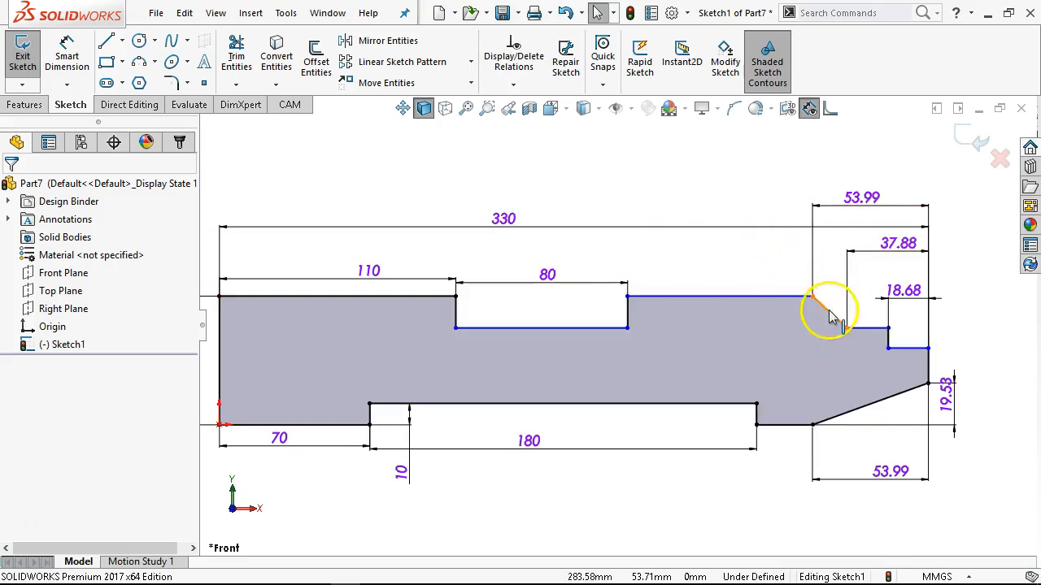
# Move the upper edge between the notch and the slope about 4.3 mm above the left upper edge.
pyautogui.moveTo(812, 297)
pyautogui.mouseDown()
pyautogui.moveTo(793, 328)
pyautogui.moveTo(780, 239)
pyautogui.moveTo(693, 283)
pyautogui.moveTo(841, 256)
pyautogui.moveTo(836, 274)
pyautogui.moveTo(780, 271)
pyautogui.moveTo(732, 294)
pyautogui.mouseUp()
pyautogui.click(731, 289)
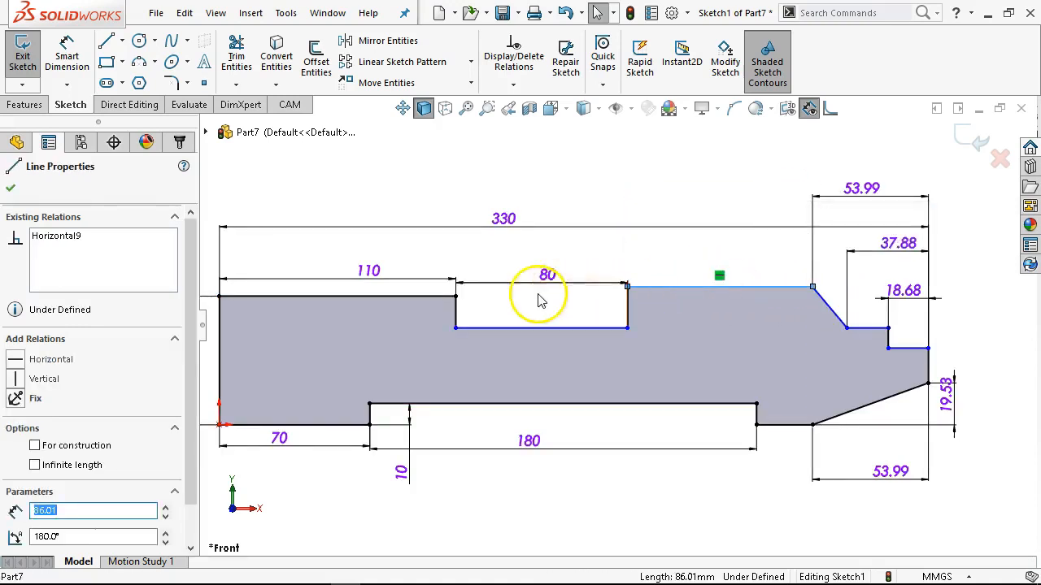
pyautogui.keyDown('ctrl'); pyautogui.click(451, 296); pyautogui.keyUp('ctrl')
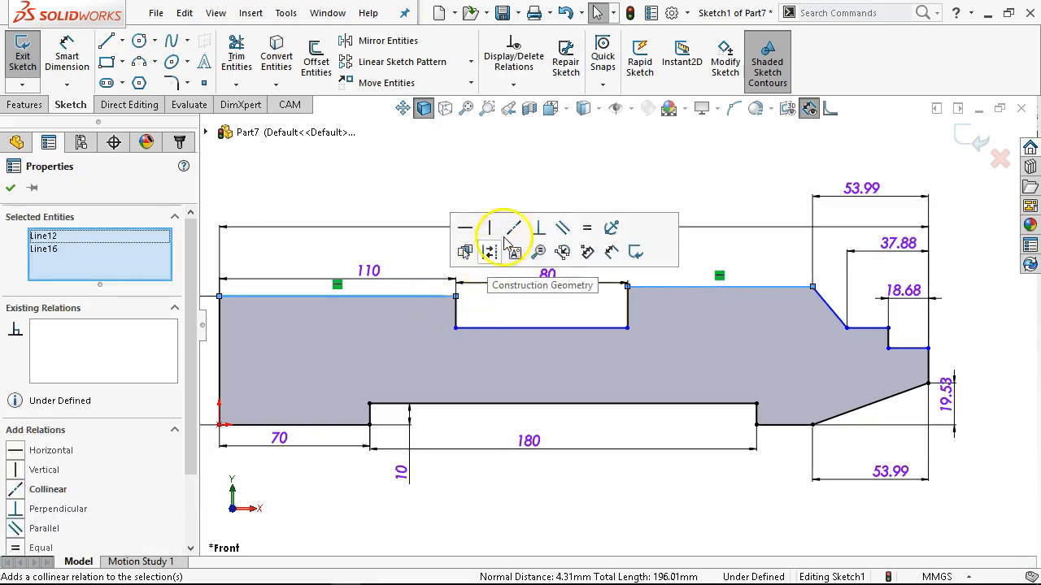
pyautogui.click(518, 302)
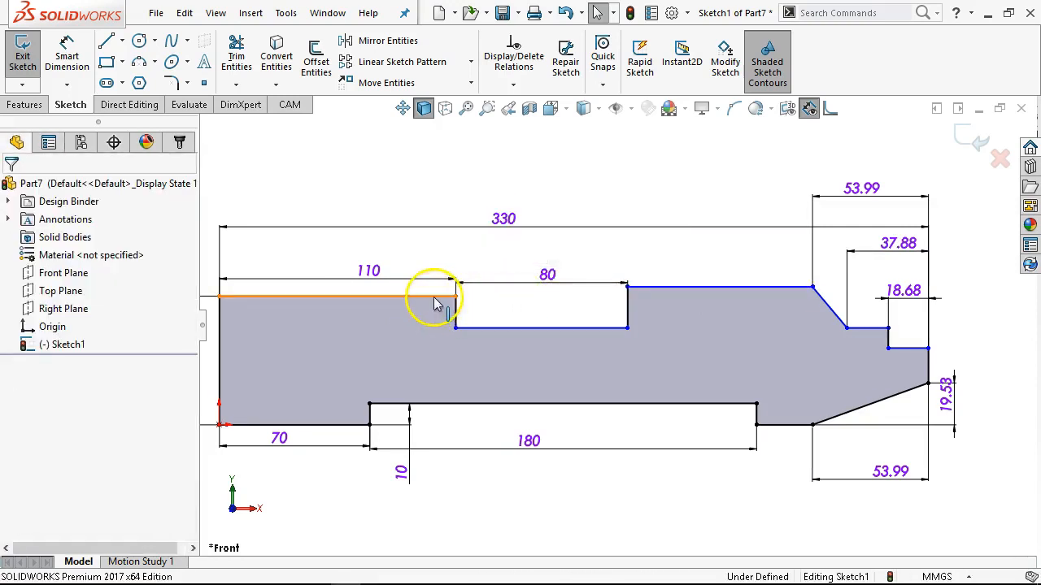
# Make the upper notch's right top corner coincident with the line of the left upper edge.
pyautogui.click(430, 296)
pyautogui.keyDown('ctrl'); pyautogui.click(627, 286); pyautogui.keyUp('ctrl')
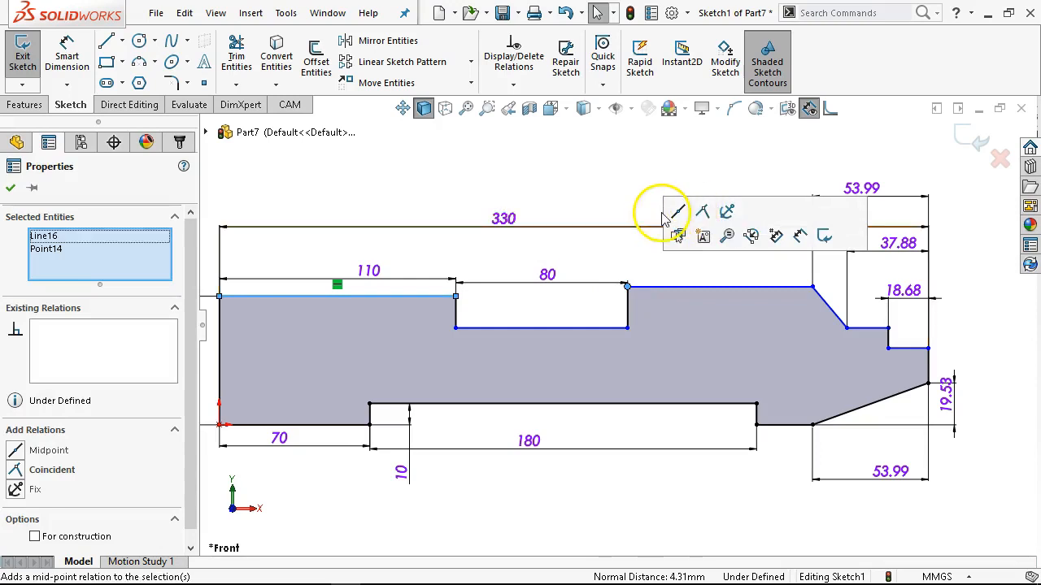
pyautogui.click(703, 212)
pyautogui.click(545, 183)
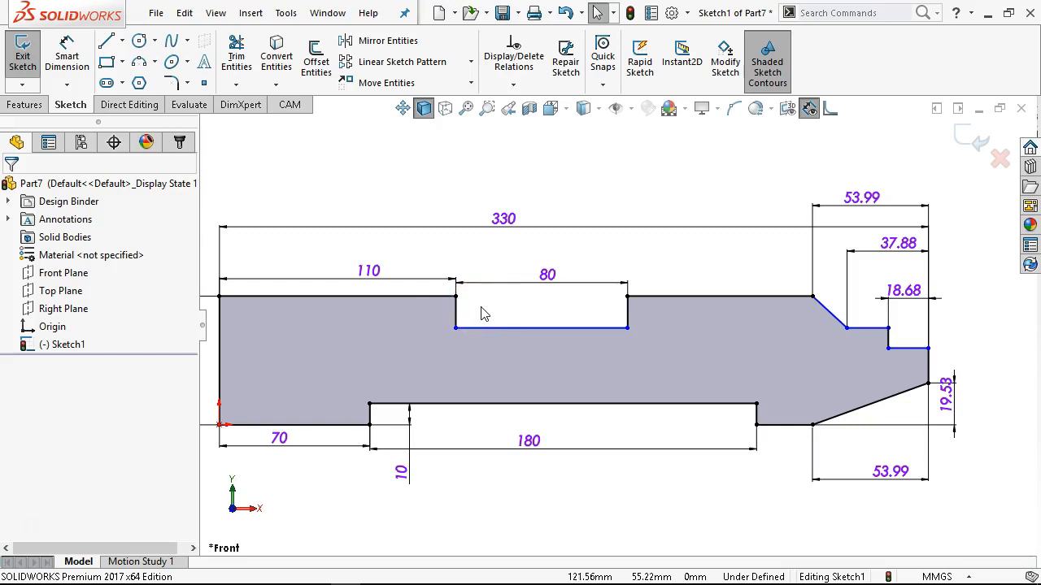
# Dimension the upper notch's left vertical edge as 10 mm.
pyautogui.rightClick(623, 195)
pyautogui.click(802, 163)
pyautogui.click(505, 290)
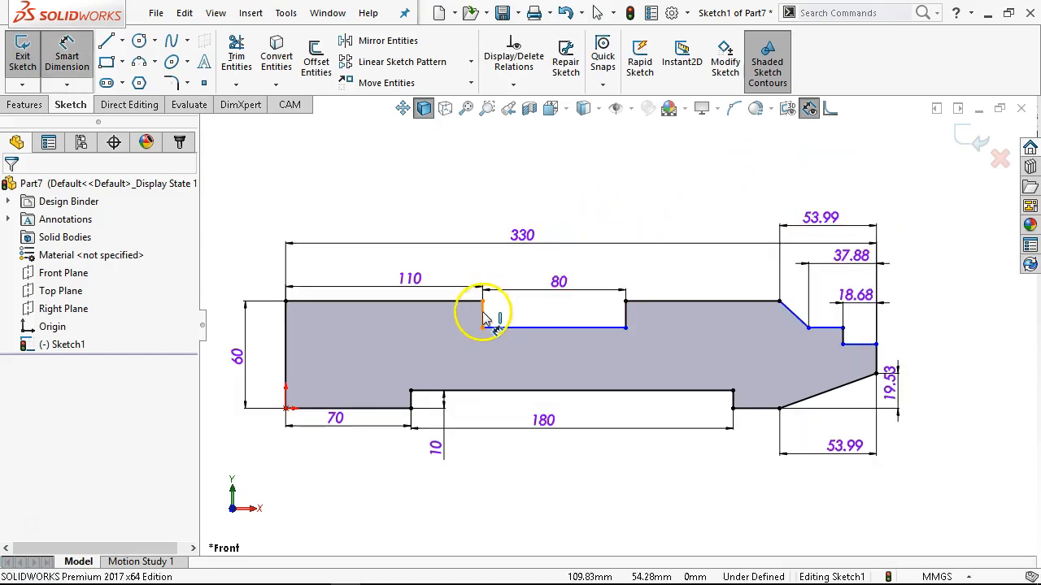
pyautogui.click(486, 318)
pyautogui.click(264, 259)
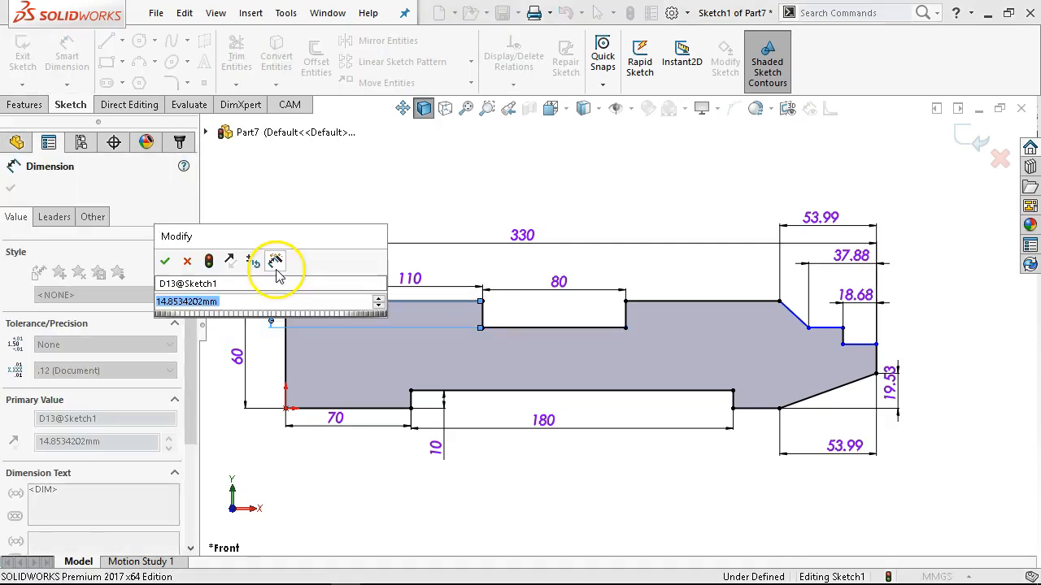
pyautogui.write('10')
pyautogui.press('Return')
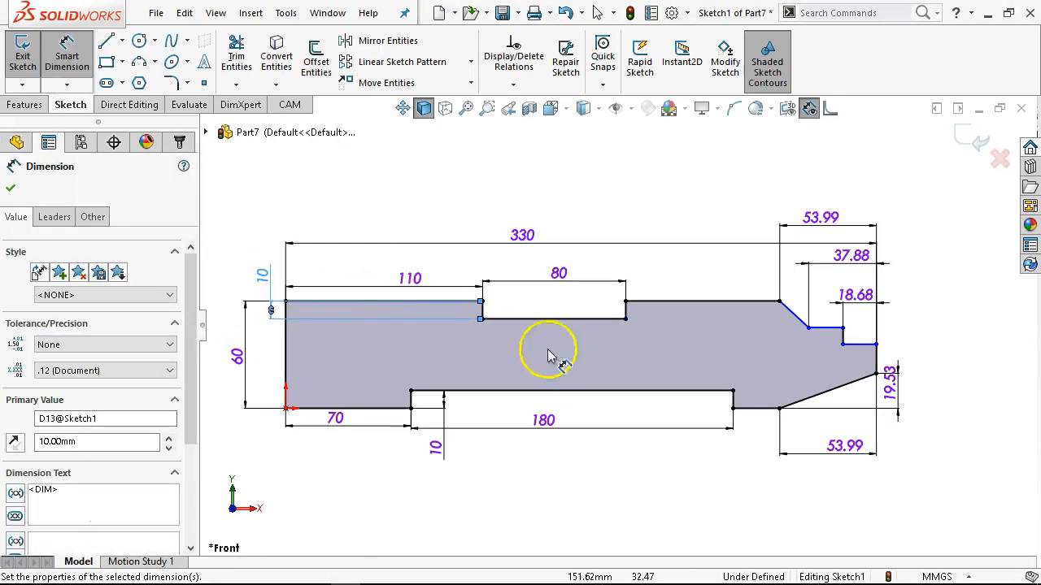
# End Smart Dimension and test the loose upper step edge's freedom by moving it below the profile and back up.
pyautogui.scroll(-1, 895, 319)
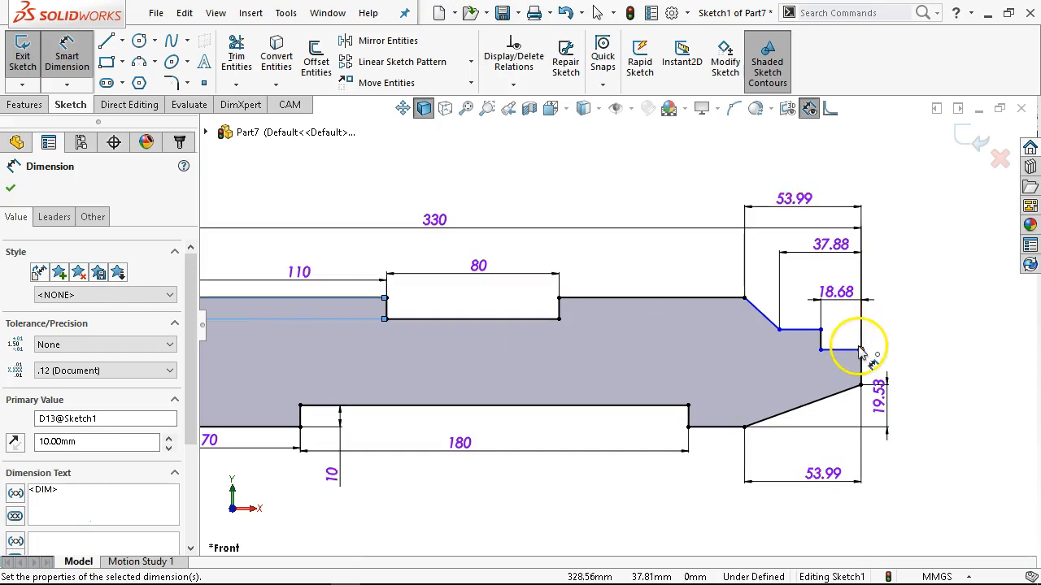
pyautogui.scroll(-1, 862, 404)
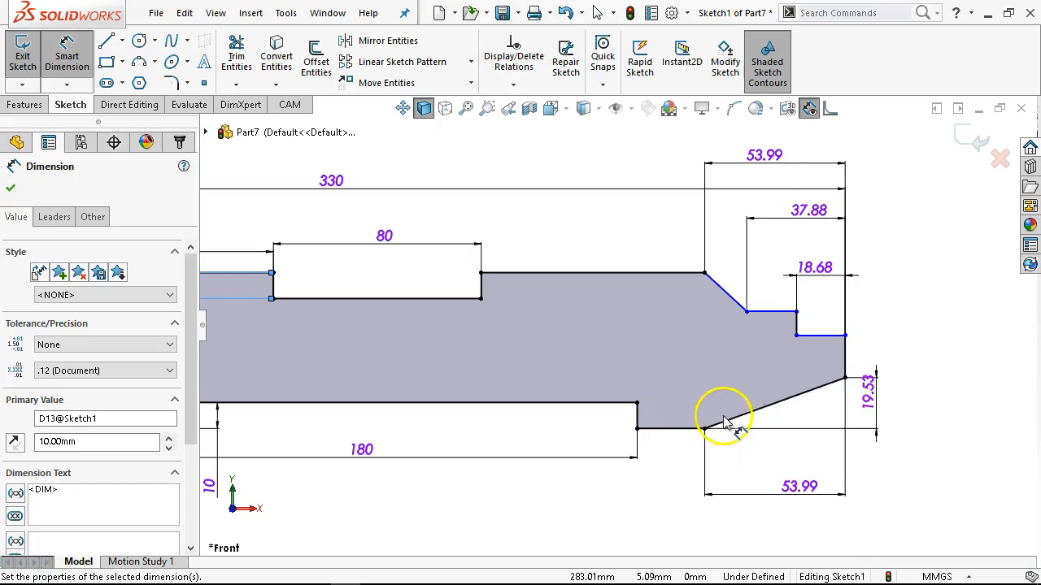
pyautogui.rightClick(773, 348)
pyautogui.click(812, 395)
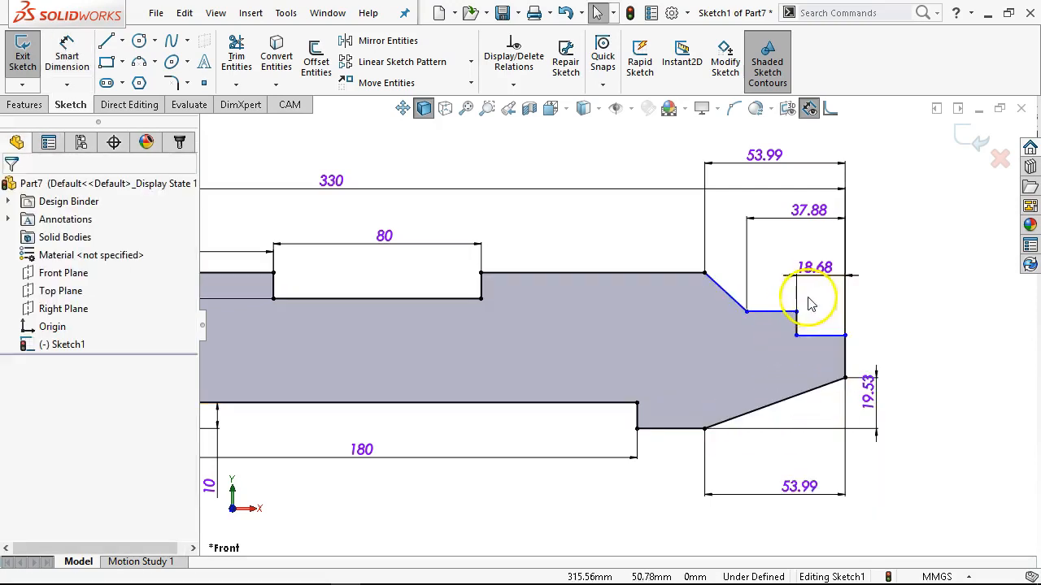
pyautogui.moveTo(797, 311)
pyautogui.mouseDown()
pyautogui.moveTo(802, 282)
pyautogui.moveTo(767, 372)
pyautogui.moveTo(766, 479)
pyautogui.moveTo(767, 379)
pyautogui.moveTo(767, 412)
pyautogui.moveTo(783, 326)
pyautogui.moveTo(765, 444)
pyautogui.mouseUp()
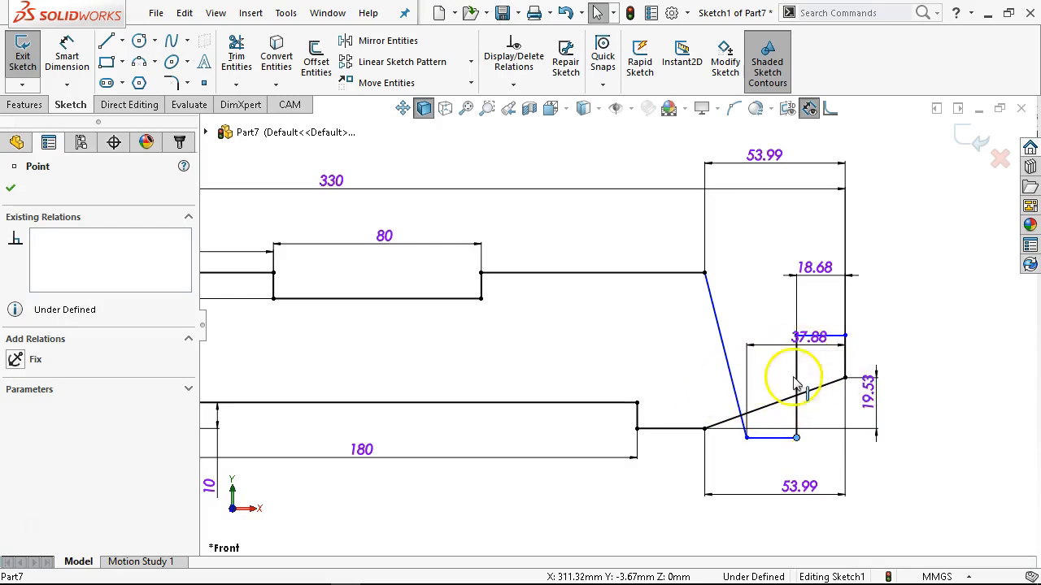
pyautogui.click(756, 438)
pyautogui.moveTo(756, 437); pyautogui.dragTo(751, 315)
pyautogui.click(875, 321)
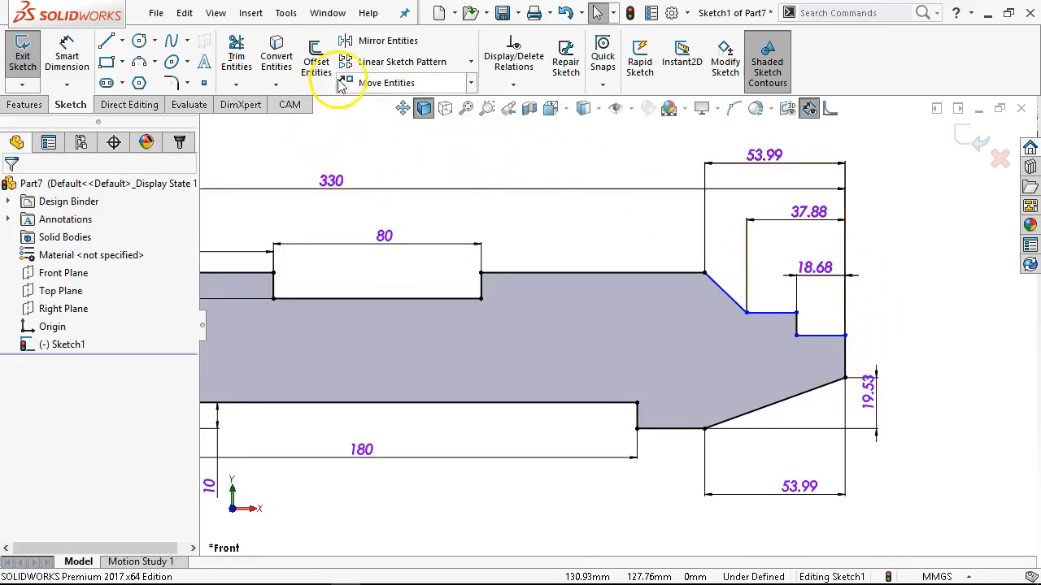
# Dimension the vertical distance from the lower slope's bottom end to the lowest step edge at the right end as 37.19 mm.
pyautogui.click(66, 56)
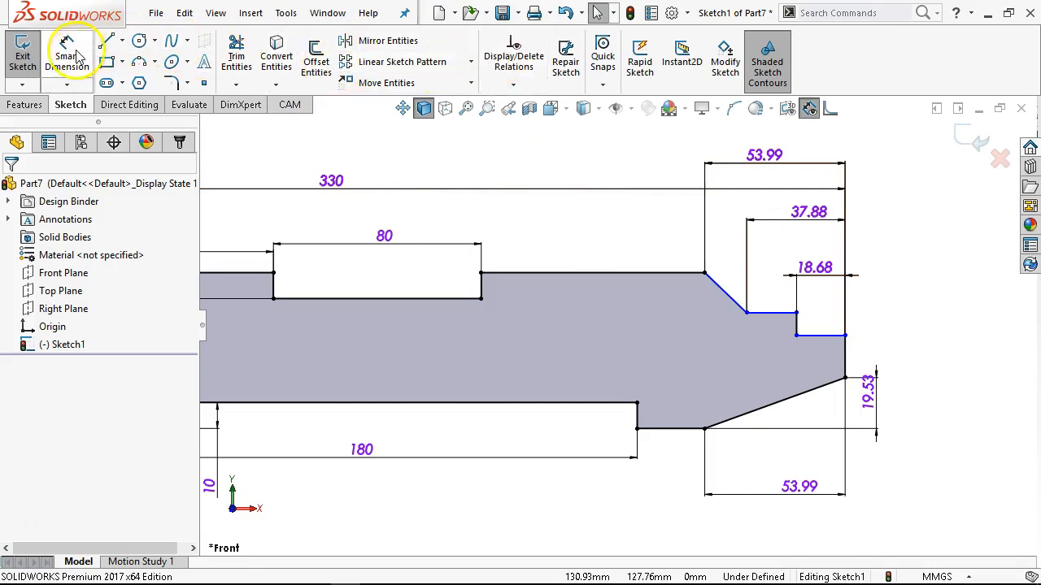
pyautogui.click(811, 336)
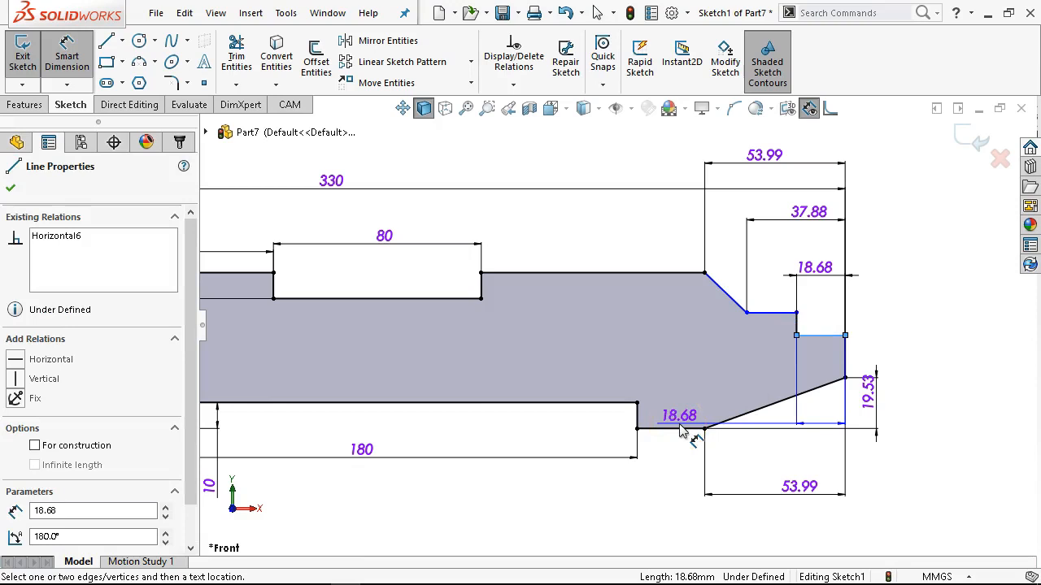
pyautogui.click(704, 429)
pyautogui.click(919, 395)
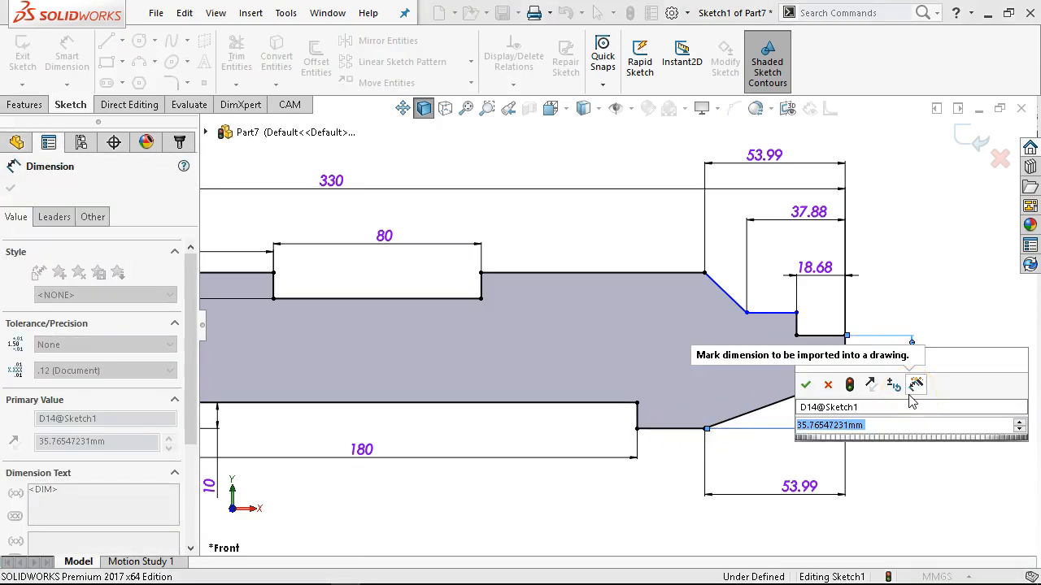
pyautogui.write('37.1')
pyautogui.press('Return')
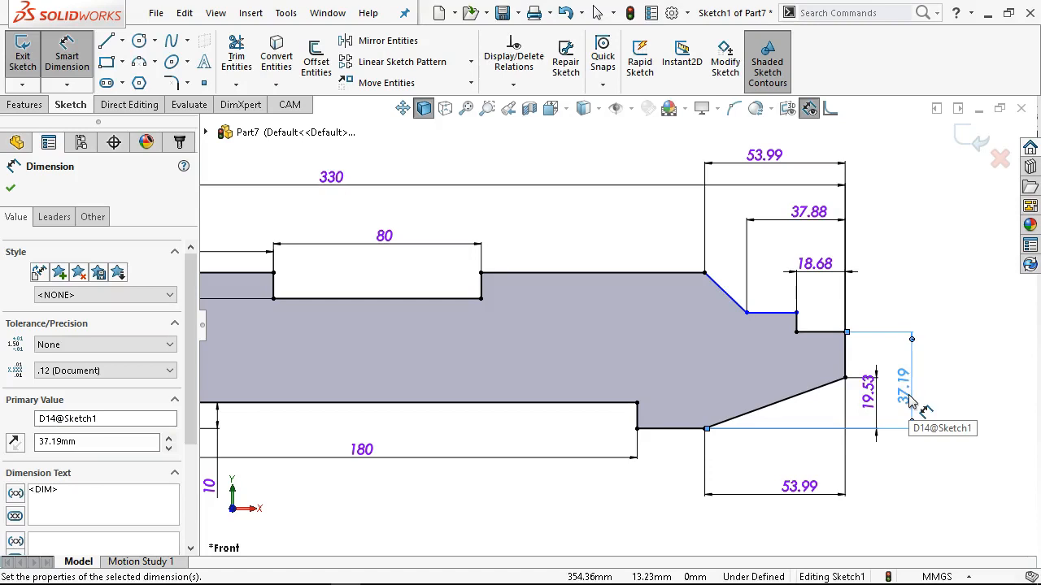
# Dimension the short vertical step edge at the right end as 12.81 mm and end Smart Dimension.
pyautogui.click(801, 325)
pyautogui.click(914, 289)
pyautogui.write('12.81')
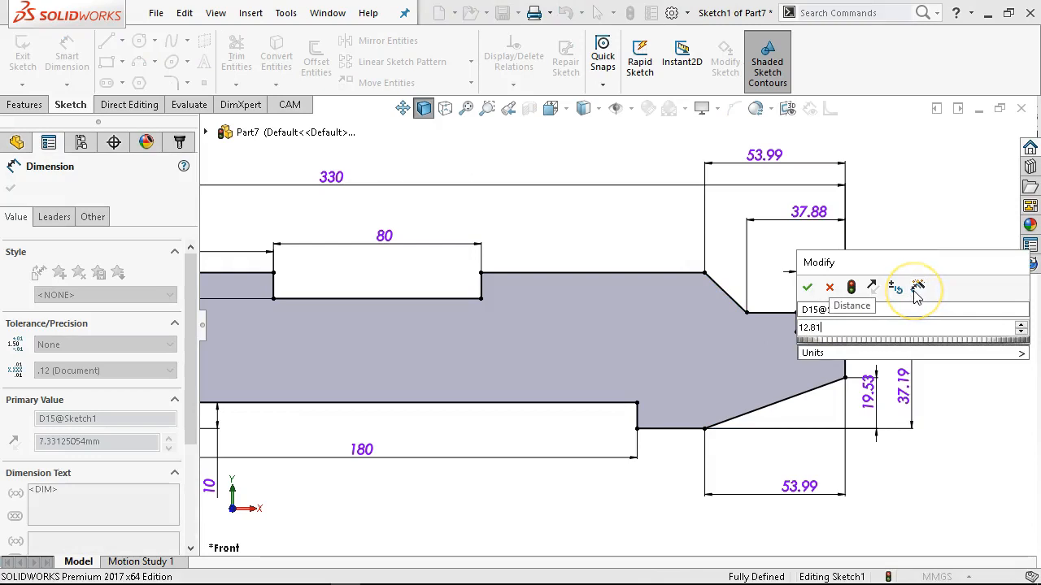
pyautogui.press('Return')
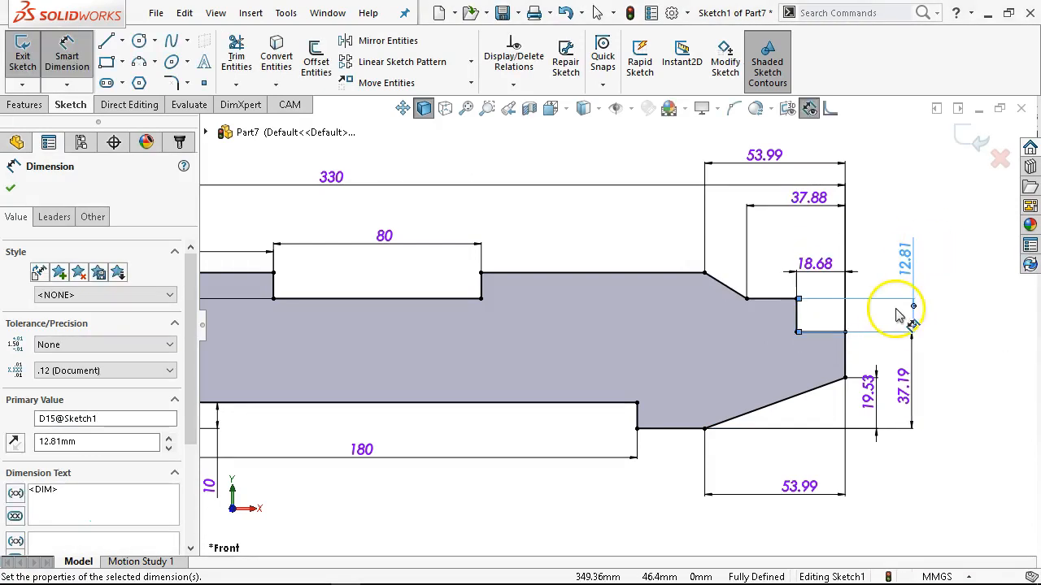
pyautogui.press('z')
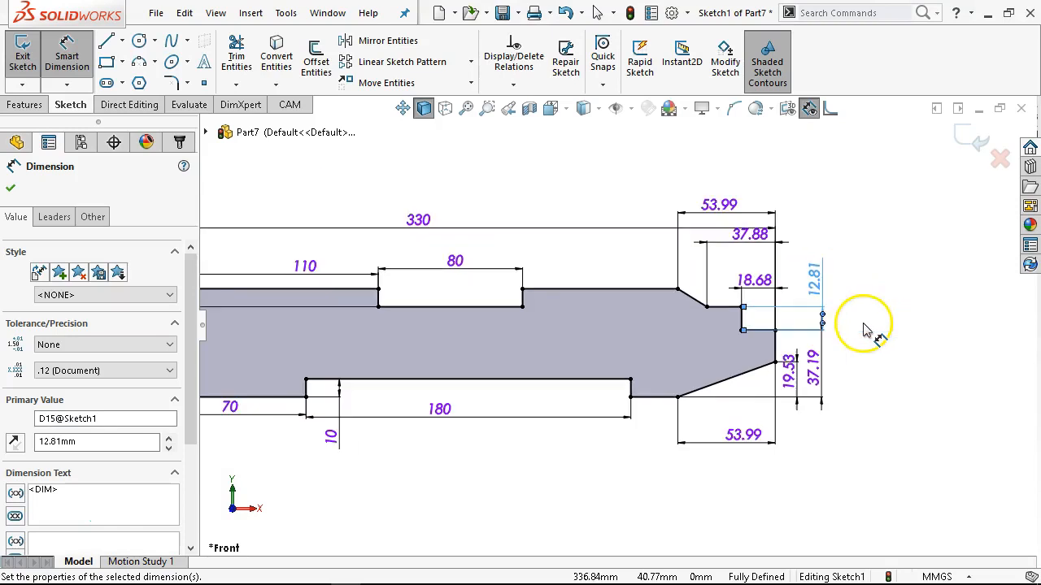
pyautogui.rightClick(871, 321)
pyautogui.click(879, 368)
pyautogui.scroll(3, 487, 399)
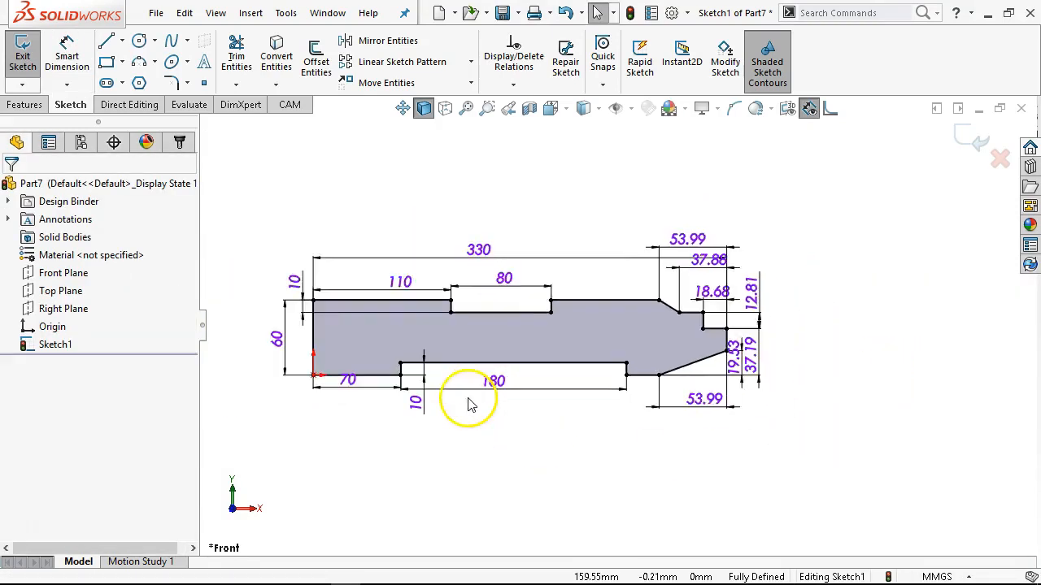
pyautogui.scroll(-2, 463, 392)
pyautogui.scroll(-1, 504, 259)
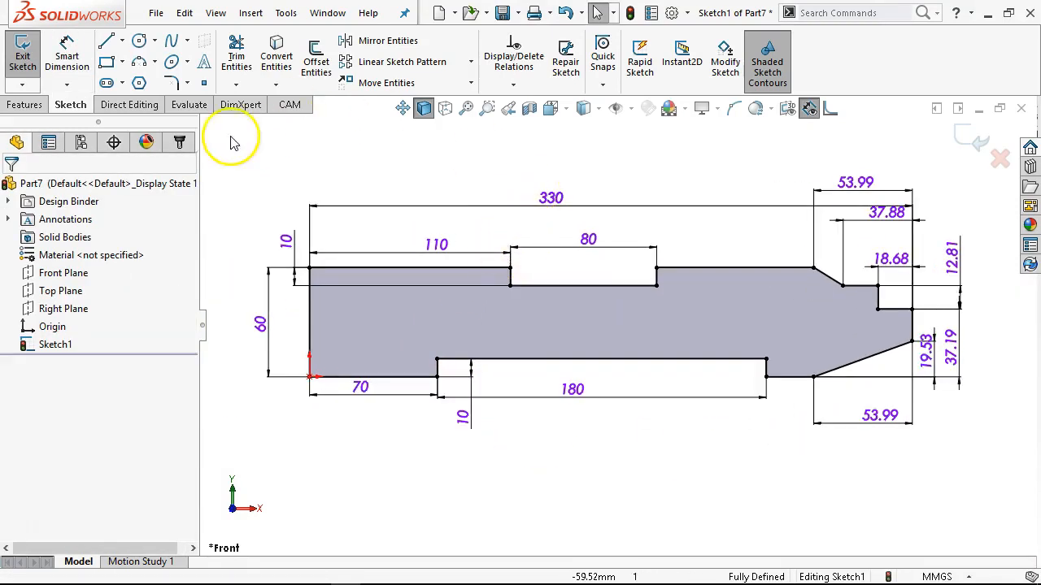
# Start a blind boss extrusion of the profile sketch and enter a depth of 12 mm.
pyautogui.click(27, 104)
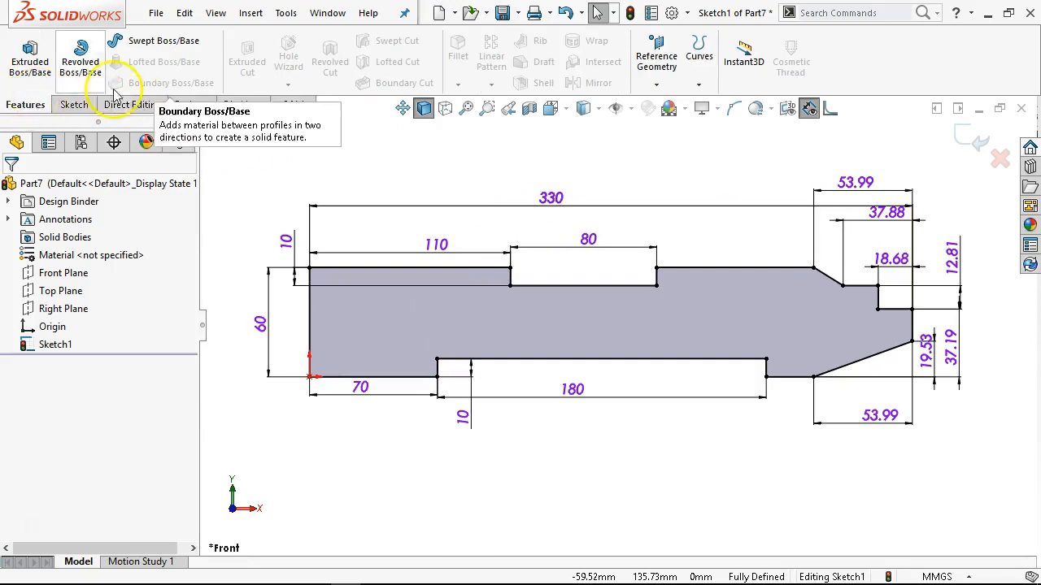
pyautogui.click(37, 62)
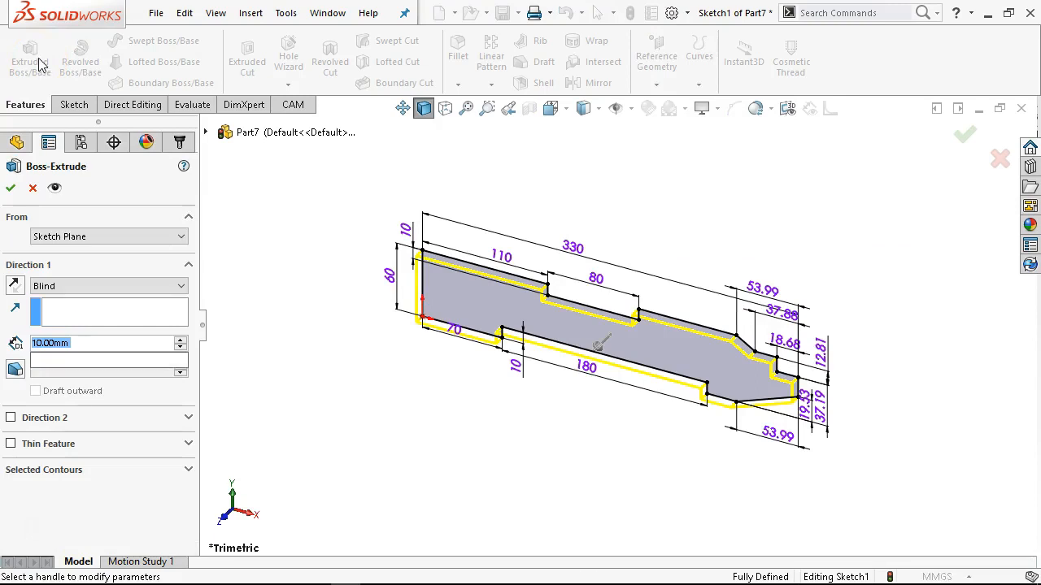
pyautogui.write('12')
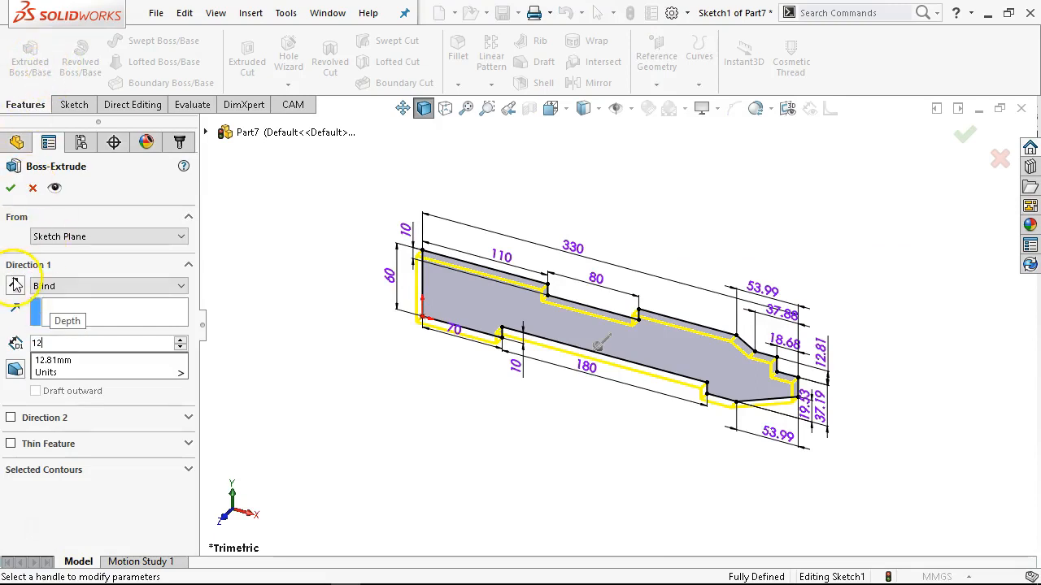
# Try different extrusion depths on both sides of the sketch plane with the preview handle, ending at 10 mm in the reversed direction.
pyautogui.scroll(-1, 656, 287)
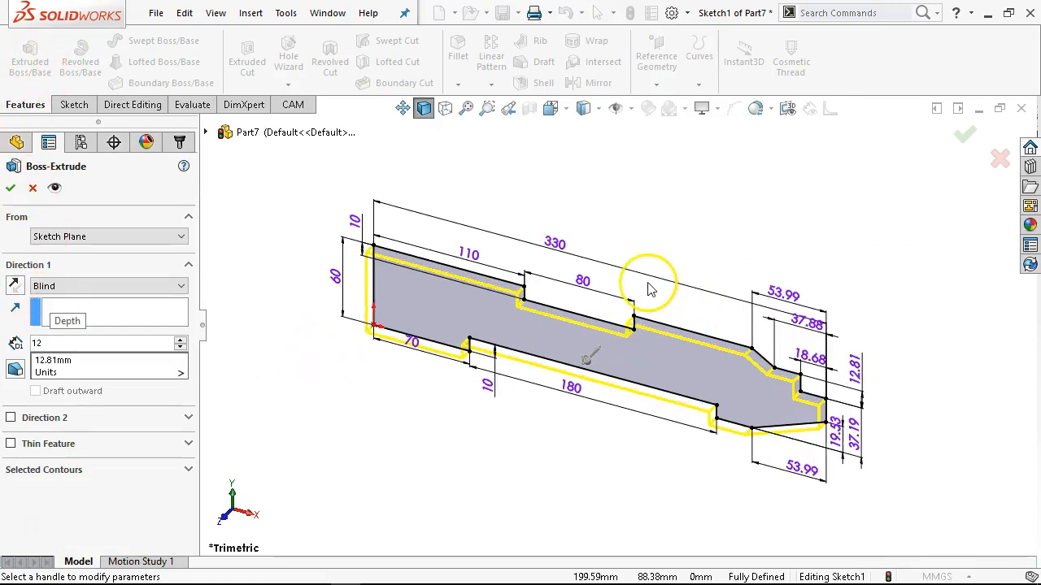
pyautogui.click(583, 372)
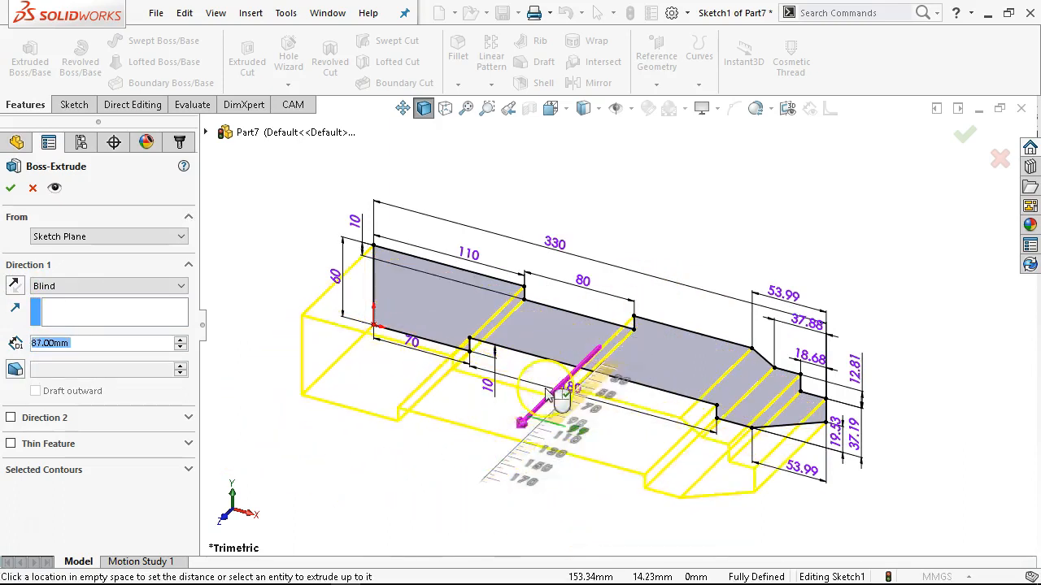
pyautogui.scroll(-3, 691, 281)
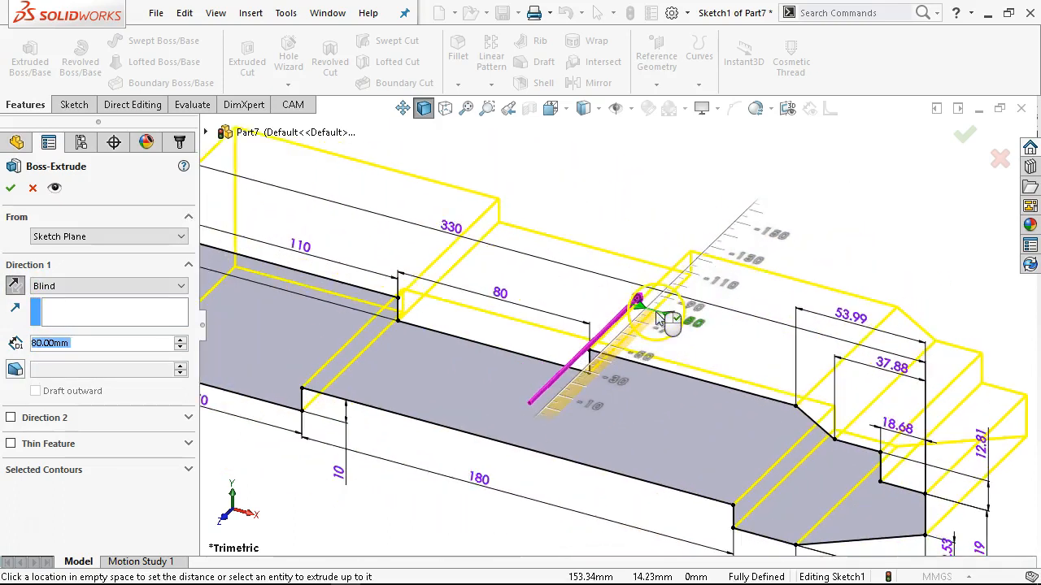
pyautogui.scroll(1, 662, 308)
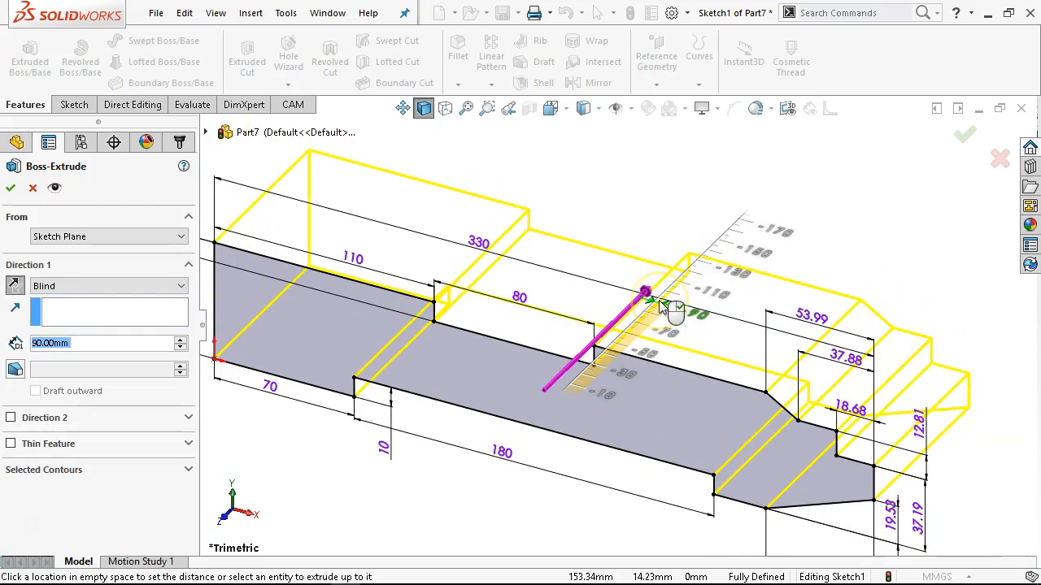
pyautogui.moveTo(653, 309); pyautogui.dragTo(582, 393)
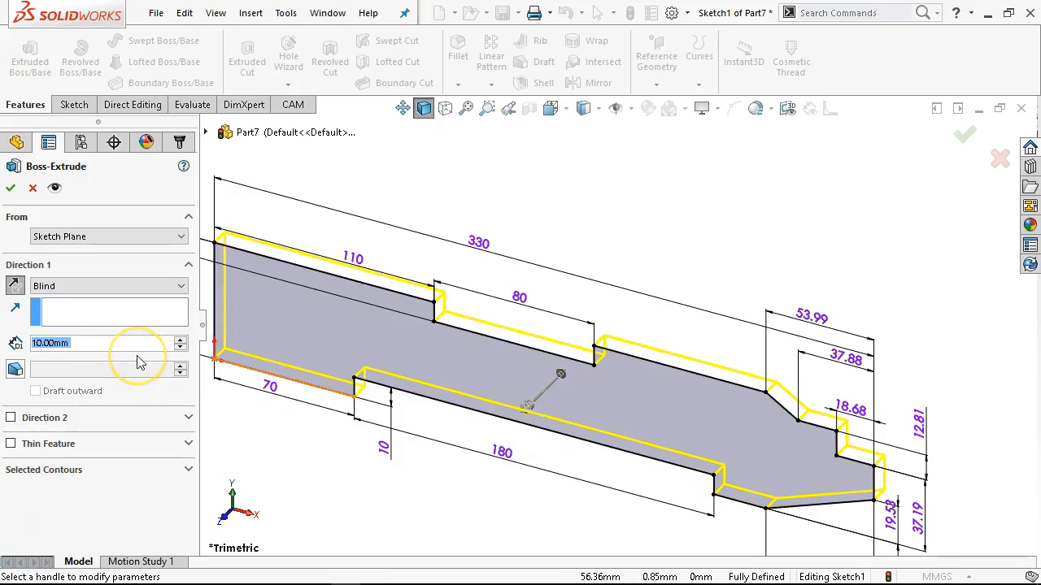
# Set the extrusion depth to 12 mm.
pyautogui.write('12')
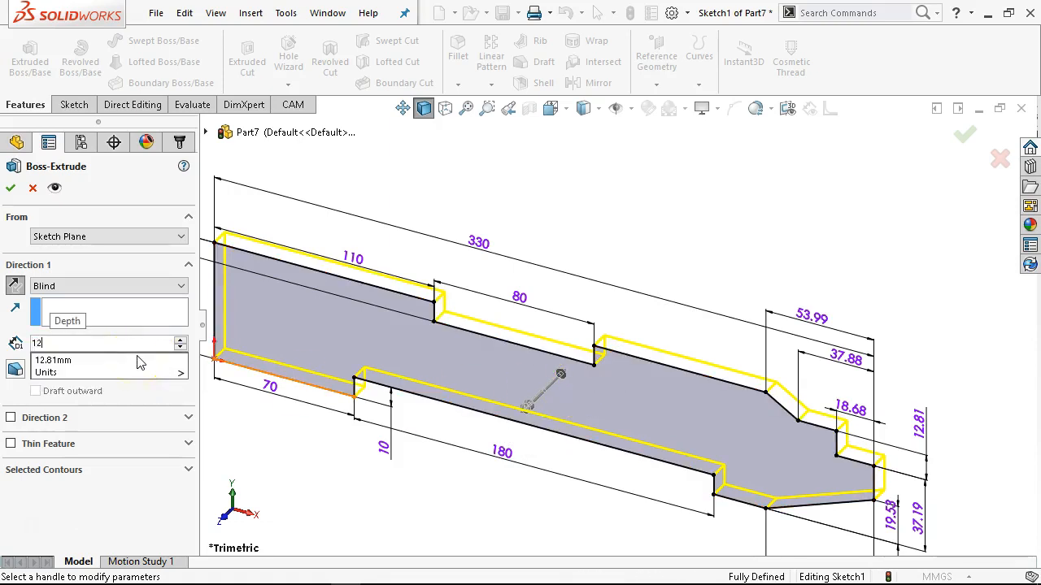
pyautogui.press('Return')
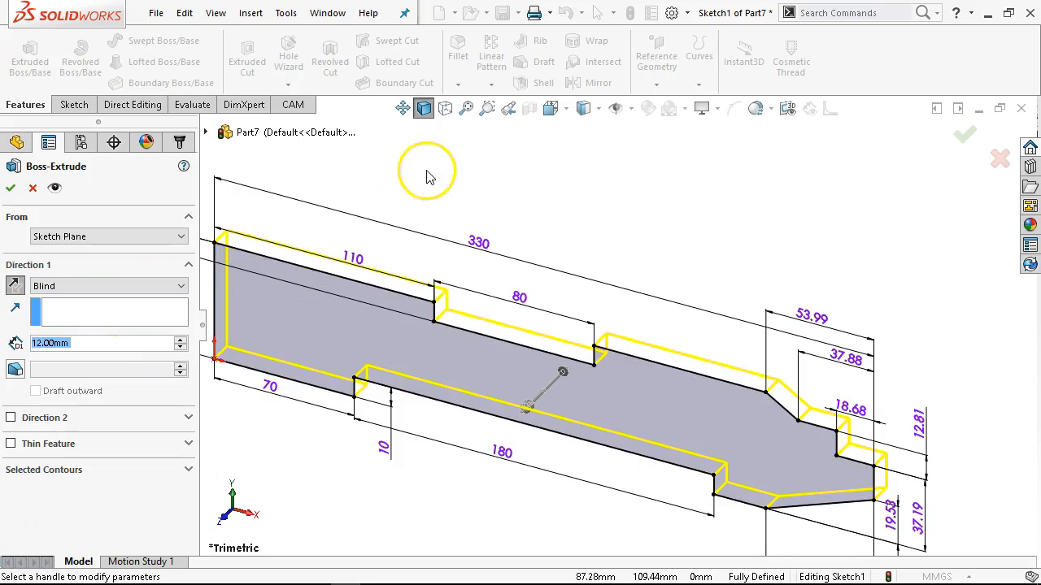
pyautogui.press('f')
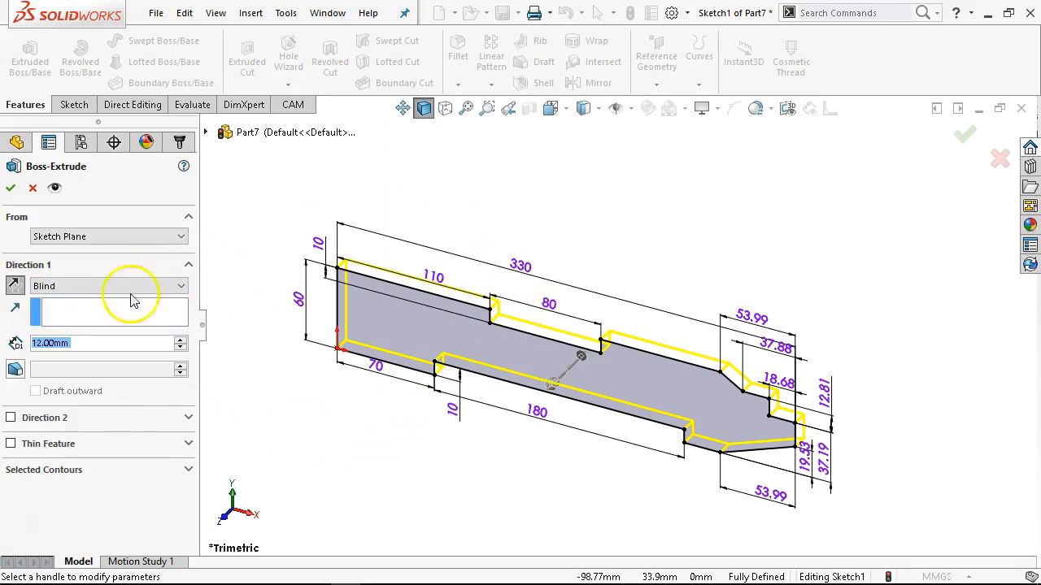
# Flip the extrusion direction back and forth to compare both sides of the sketch plane.
pyautogui.click(14, 286)
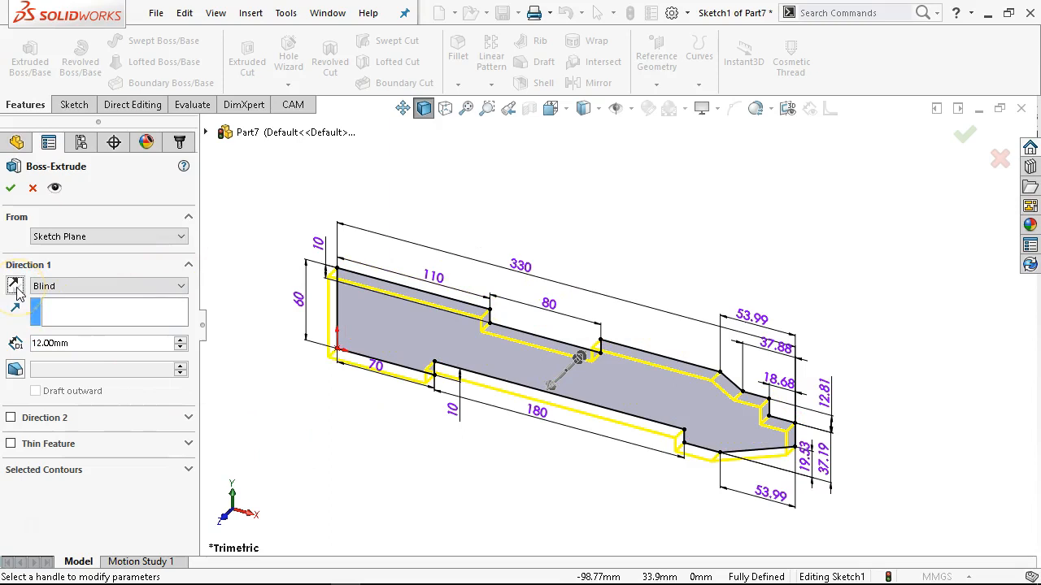
pyautogui.click(14, 286)
pyautogui.click(15, 287)
pyautogui.click(14, 286)
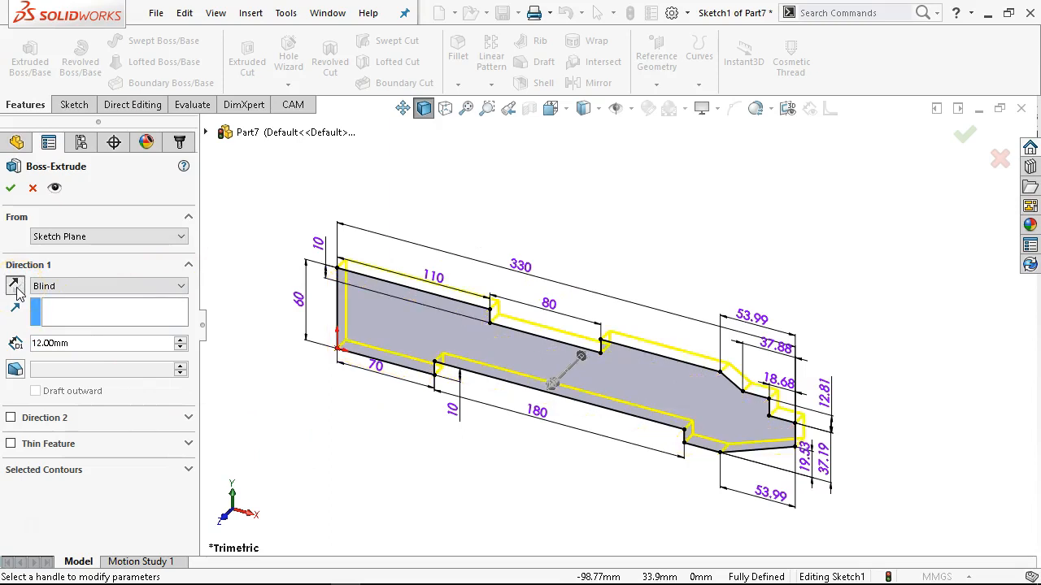
# Change the extrusion's end condition to Mid Plane and complete the extrusion.
pyautogui.click(81, 287)
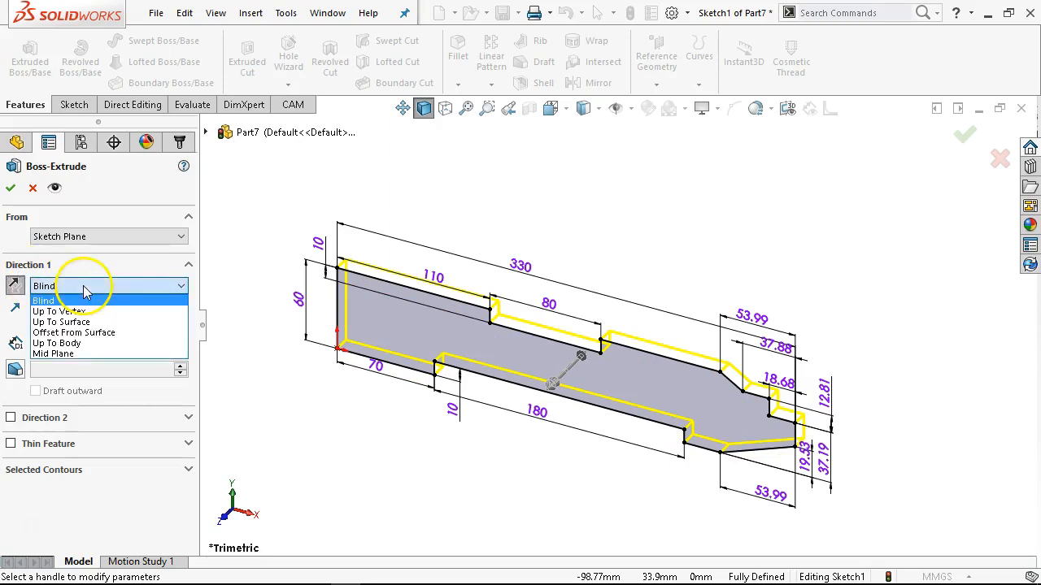
pyautogui.click(74, 355)
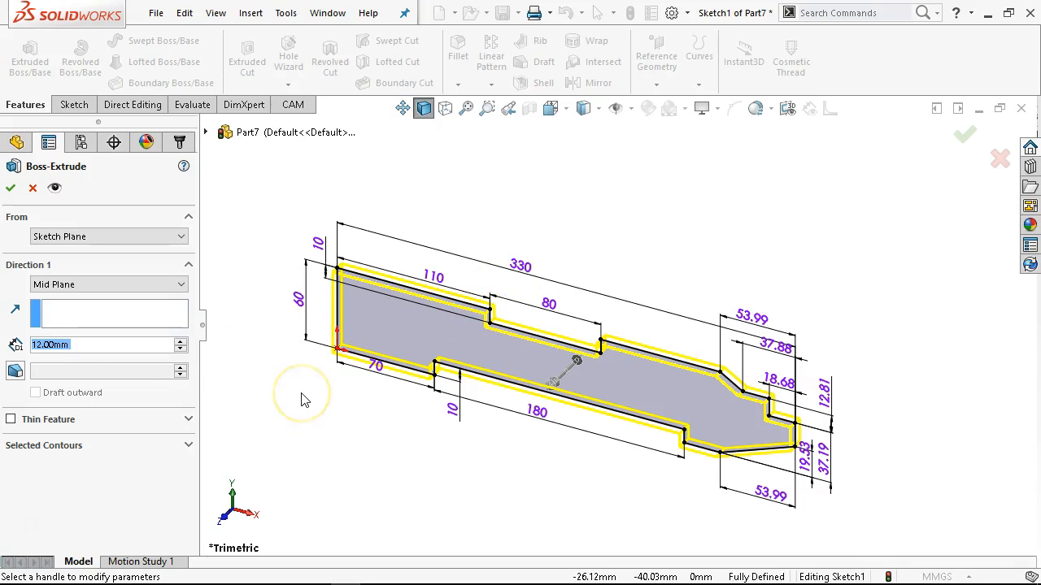
pyautogui.click(10, 188)
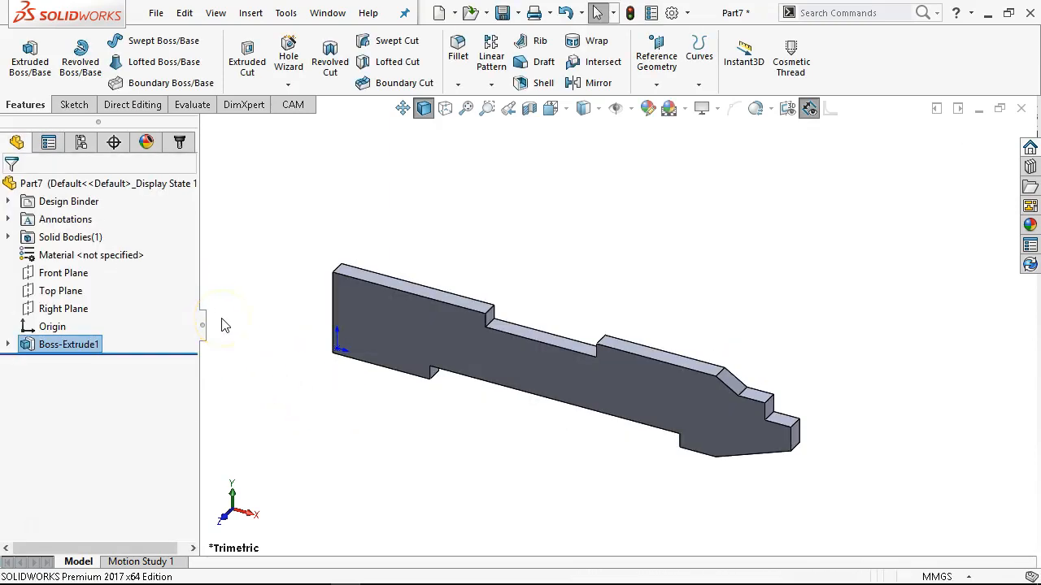
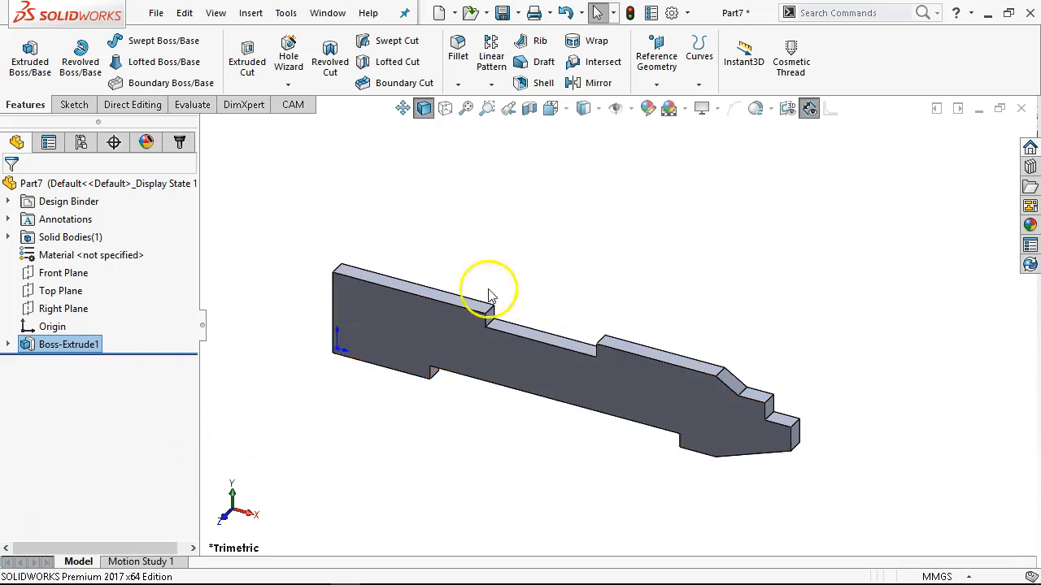
# Review the end-condition options and depth in the base extrusion's definition, leaving the feature unchanged.
pyautogui.rightClick(70, 344)
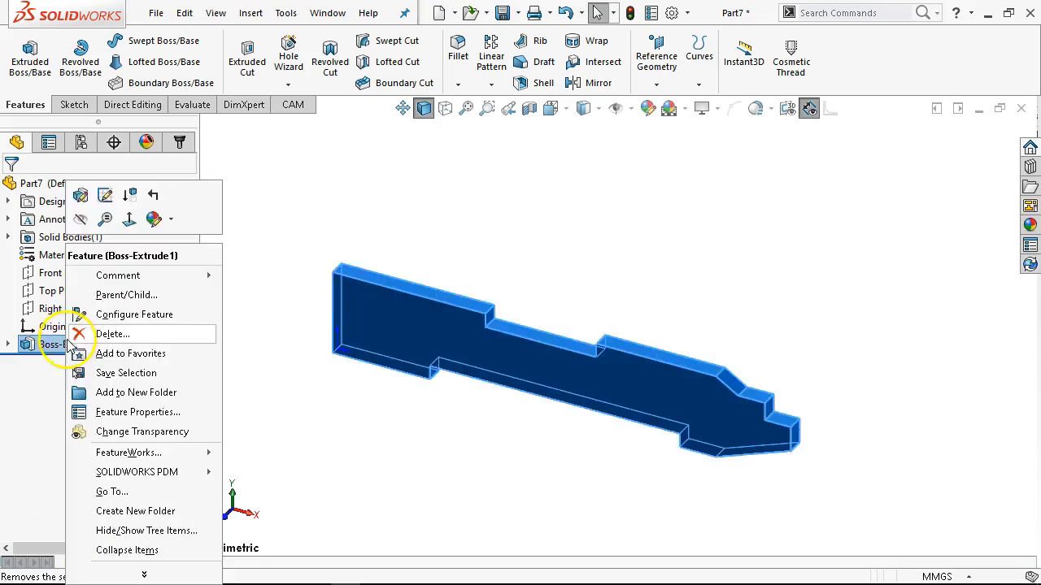
pyautogui.click(82, 195)
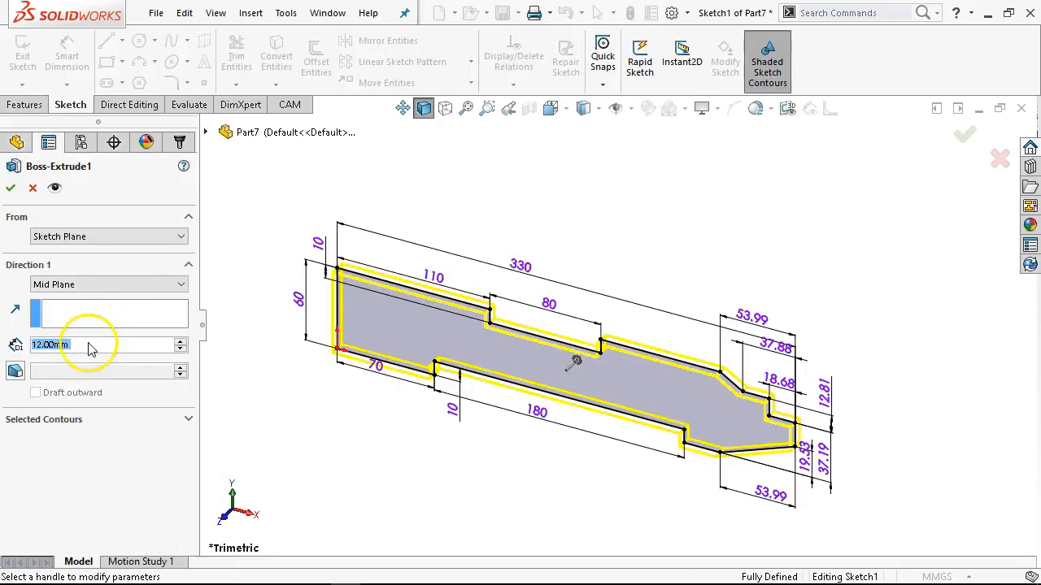
pyautogui.click(92, 286)
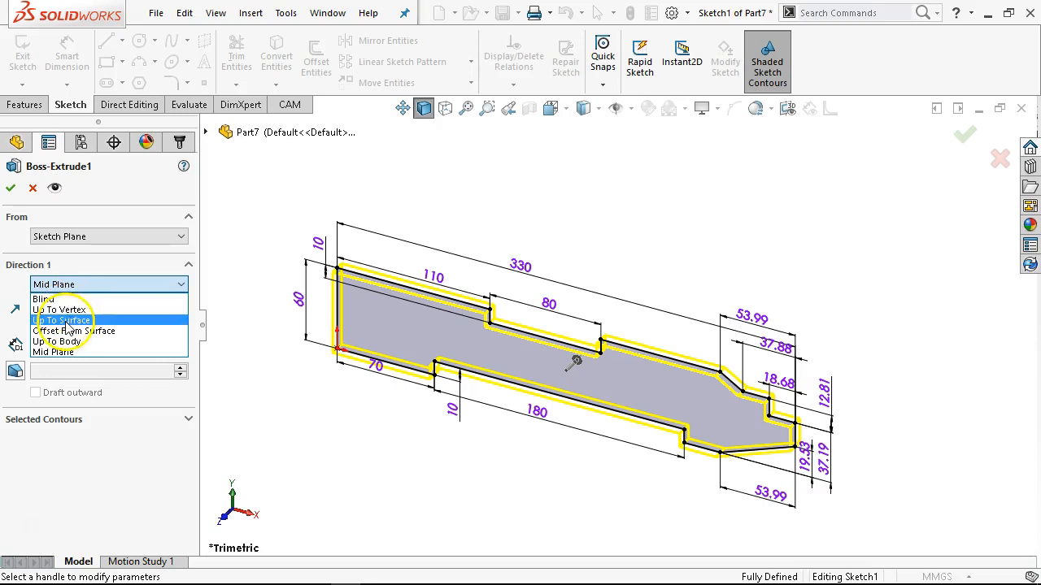
pyautogui.click(32, 199)
pyautogui.click(32, 195)
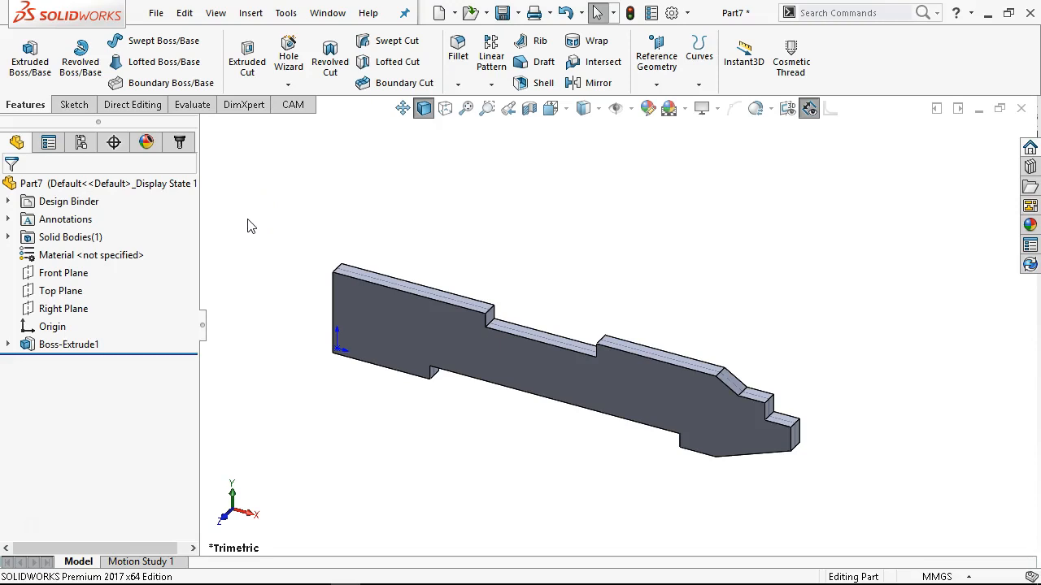
# Start a new sketch on the plate's large front face, viewed face-on.
pyautogui.click(364, 302)
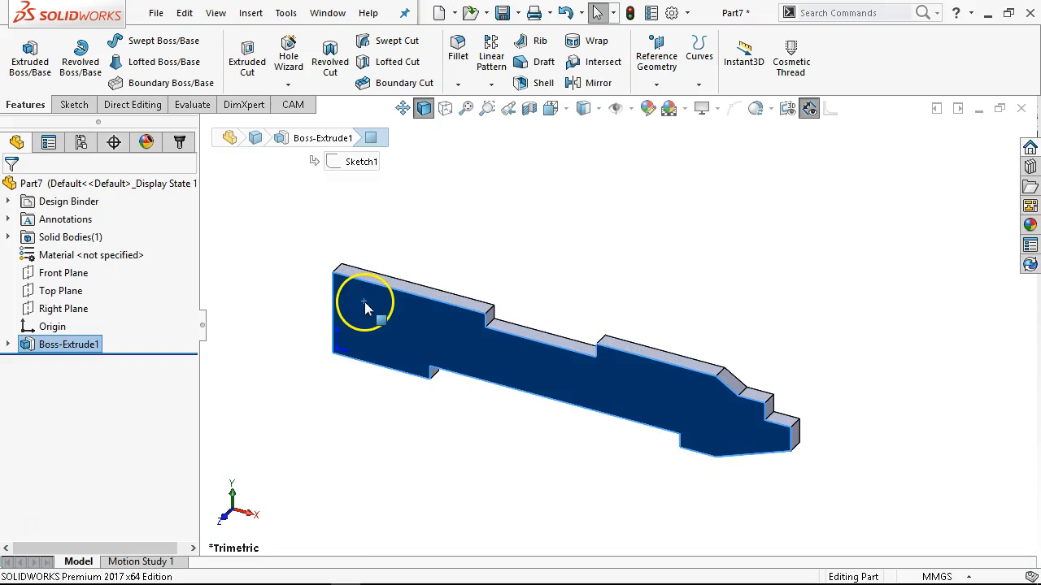
pyautogui.hotkey('ctrl', '8')
pyautogui.scroll(-2, 432, 330)
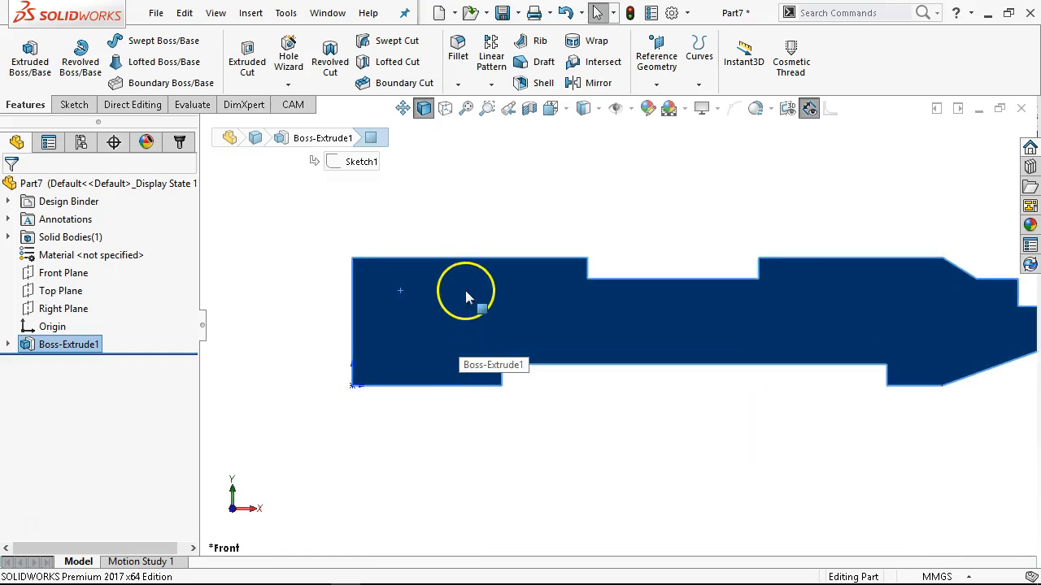
pyautogui.rightClick(467, 295)
pyautogui.click(510, 173)
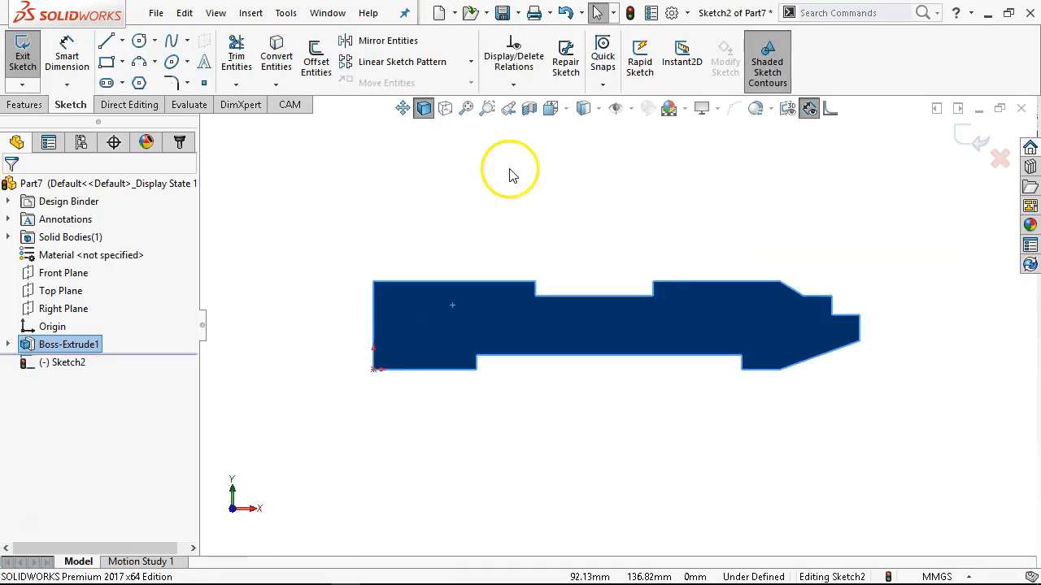
# Draw a circle of about 51 mm diameter near the square end of the plate.
pyautogui.click(139, 40)
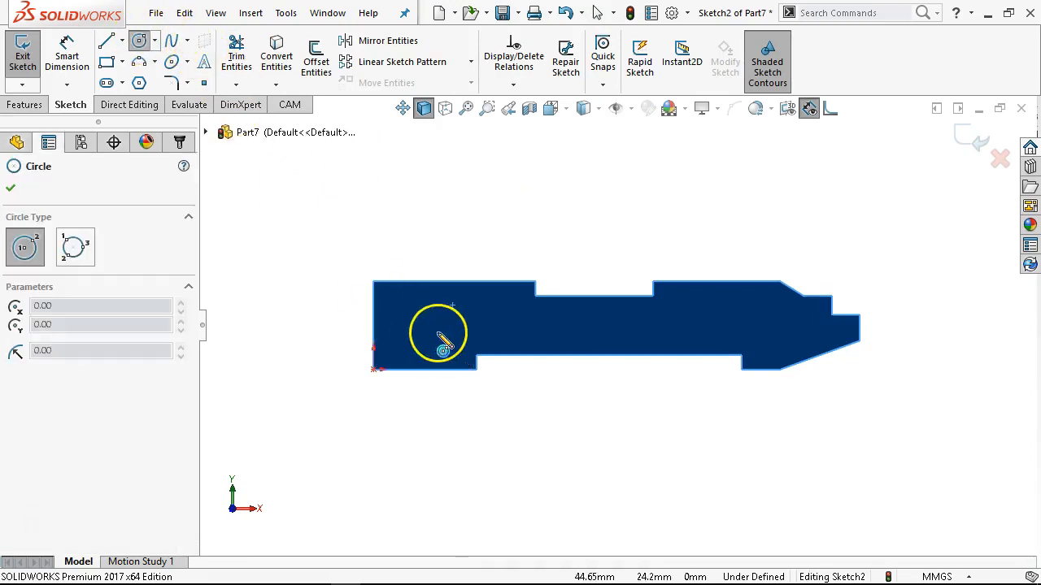
pyautogui.scroll(-2, 443, 341)
pyautogui.click(405, 317)
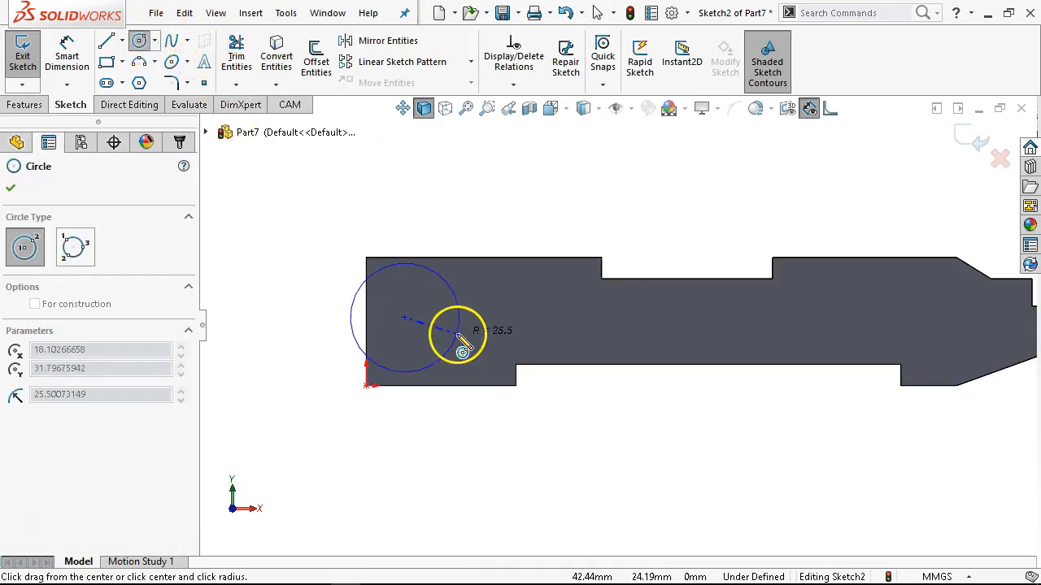
pyautogui.click(461, 341)
# Dimension the circle's diameter as 20 mm.
pyautogui.rightClick(570, 228)
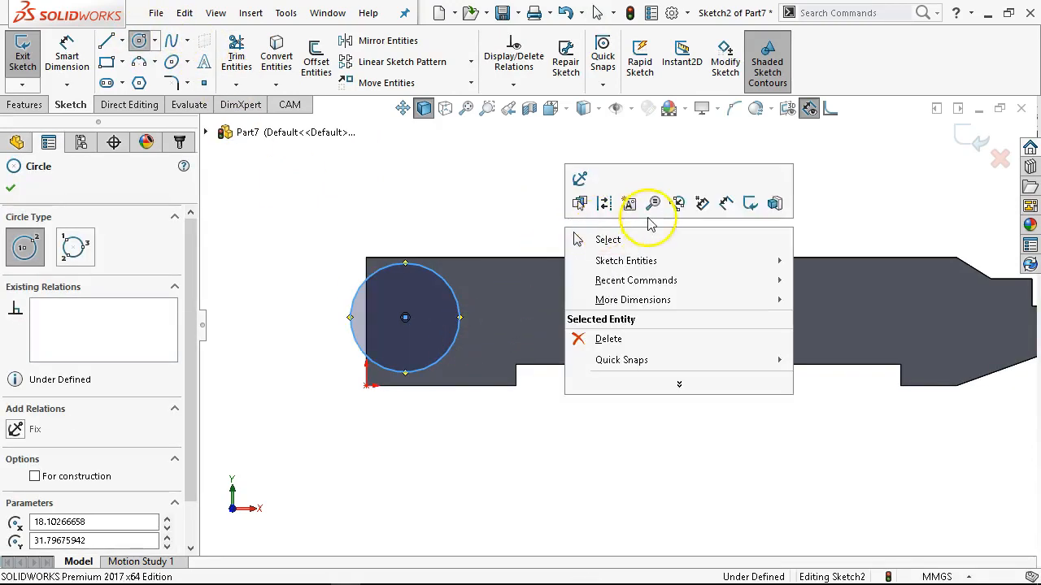
pyautogui.click(726, 203)
pyautogui.click(458, 294)
pyautogui.click(532, 222)
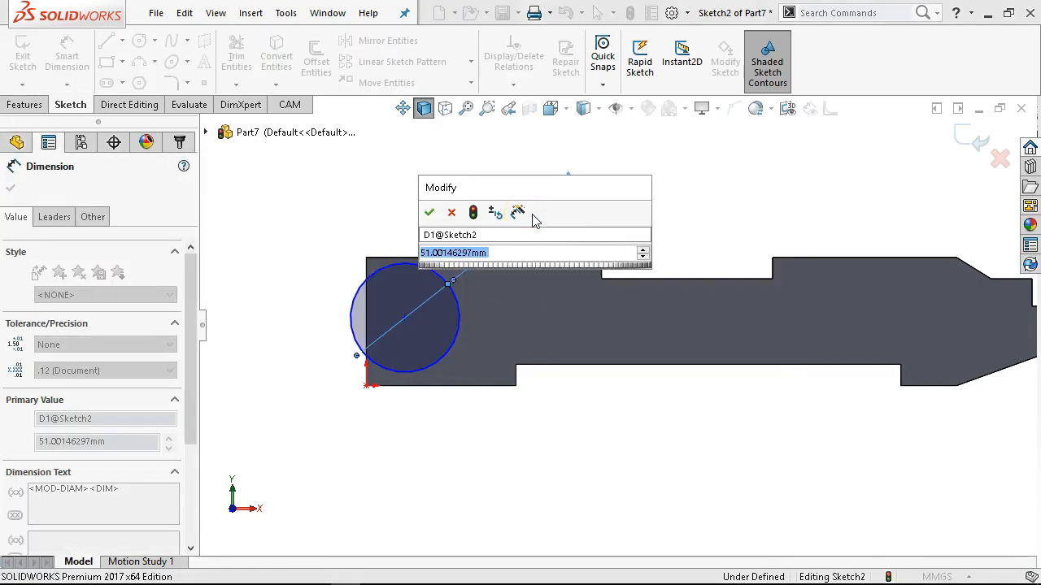
pyautogui.write('20')
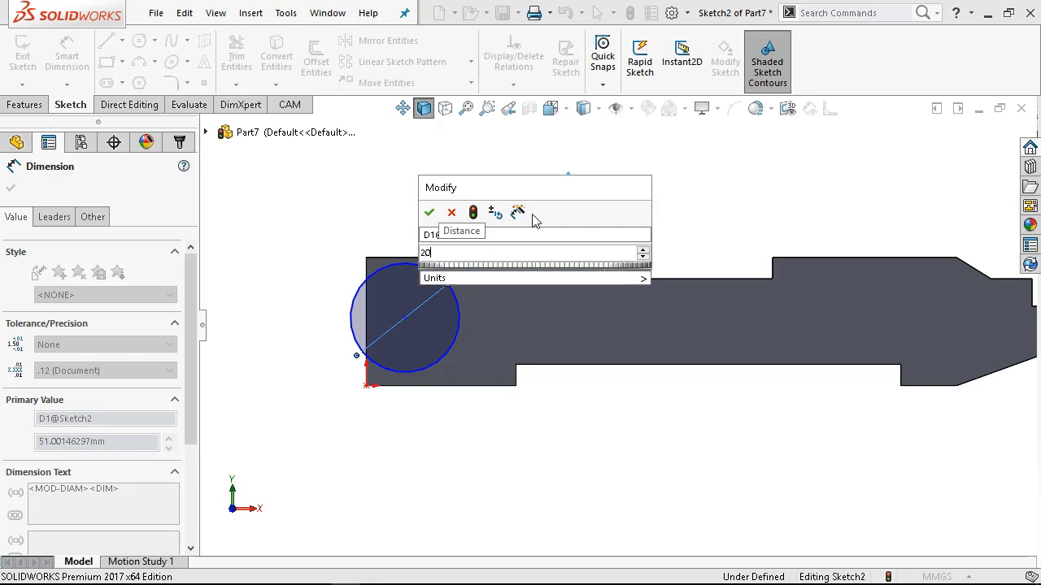
pyautogui.press('Return')
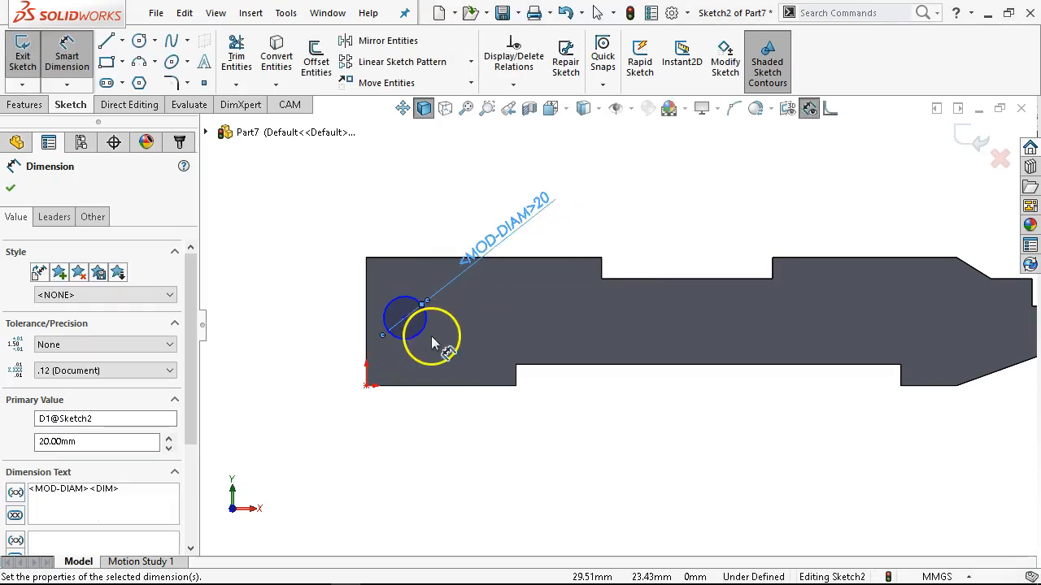
# Dimension the horizontal distance from the plate's square end edge to the circle's centre as 20 mm.
pyautogui.click(423, 335)
pyautogui.click(369, 351)
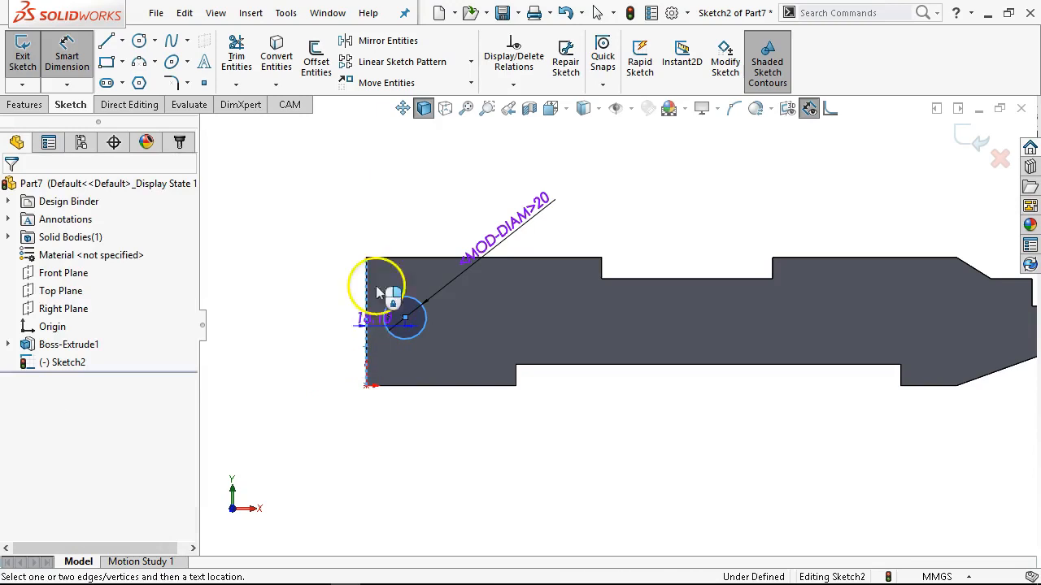
pyautogui.click(340, 229)
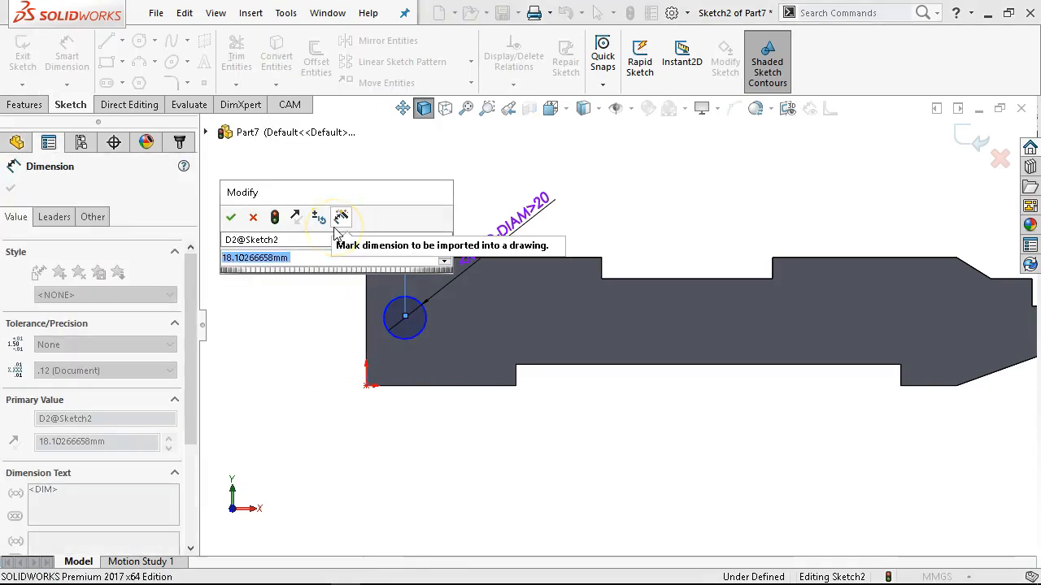
pyautogui.write('20')
pyautogui.click(231, 218)
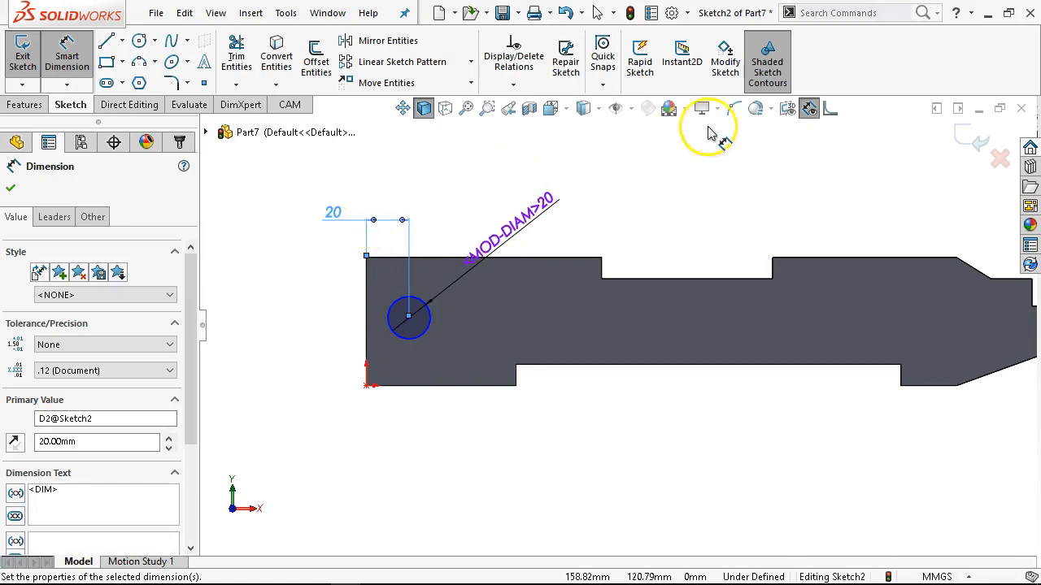
# Turn off shaded sketch contours and keep the model displayed as shaded with edges.
pyautogui.click(769, 70)
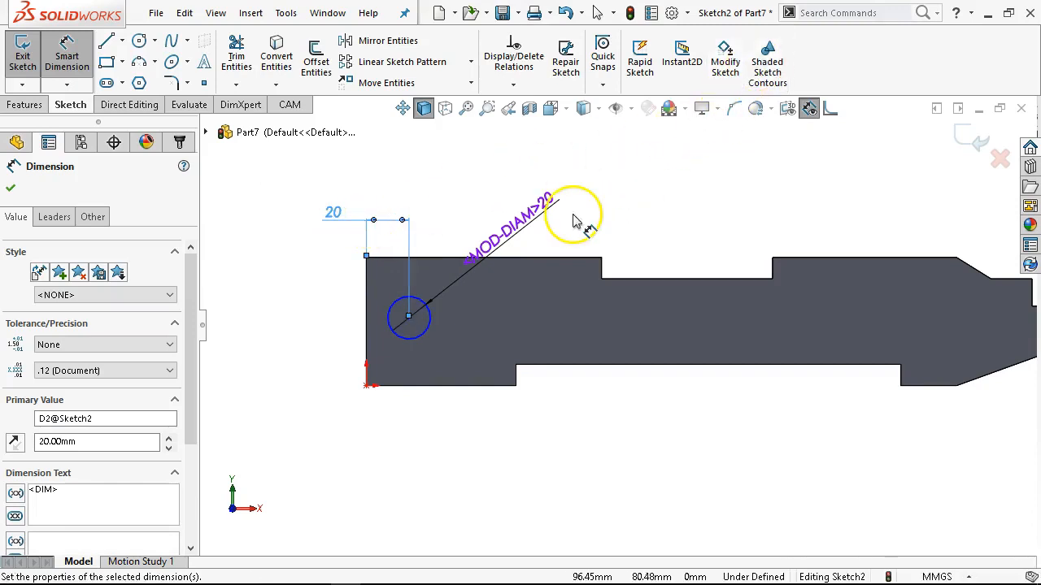
pyautogui.click(769, 45)
pyautogui.rightClick(695, 159)
pyautogui.click(696, 206)
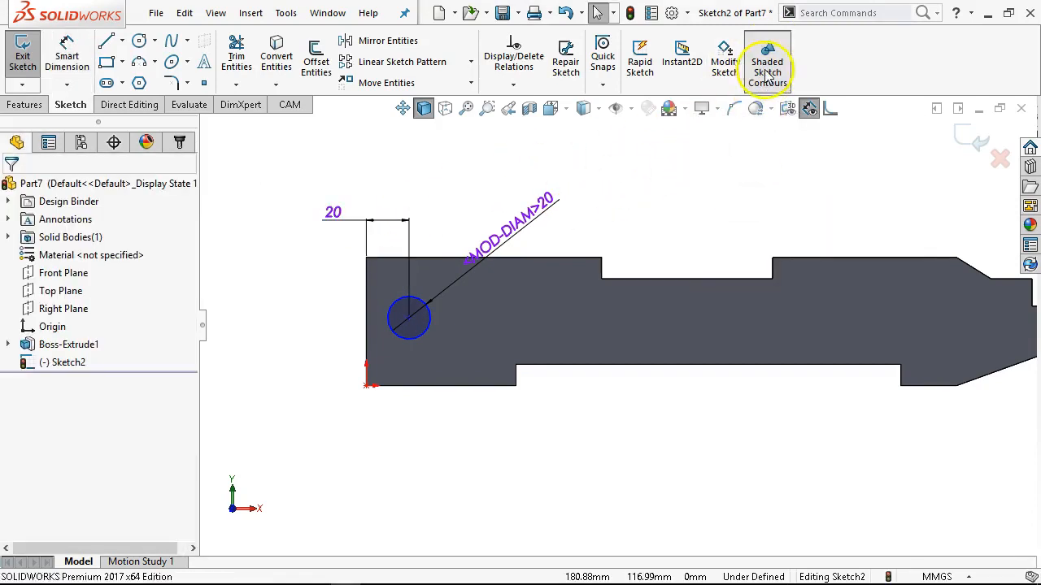
pyautogui.click(767, 68)
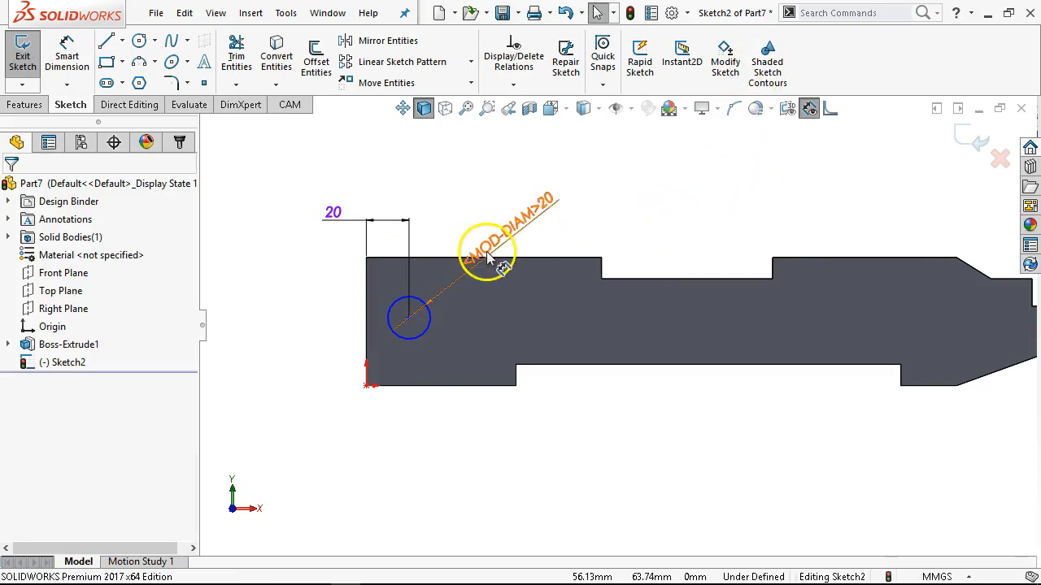
pyautogui.click(445, 108)
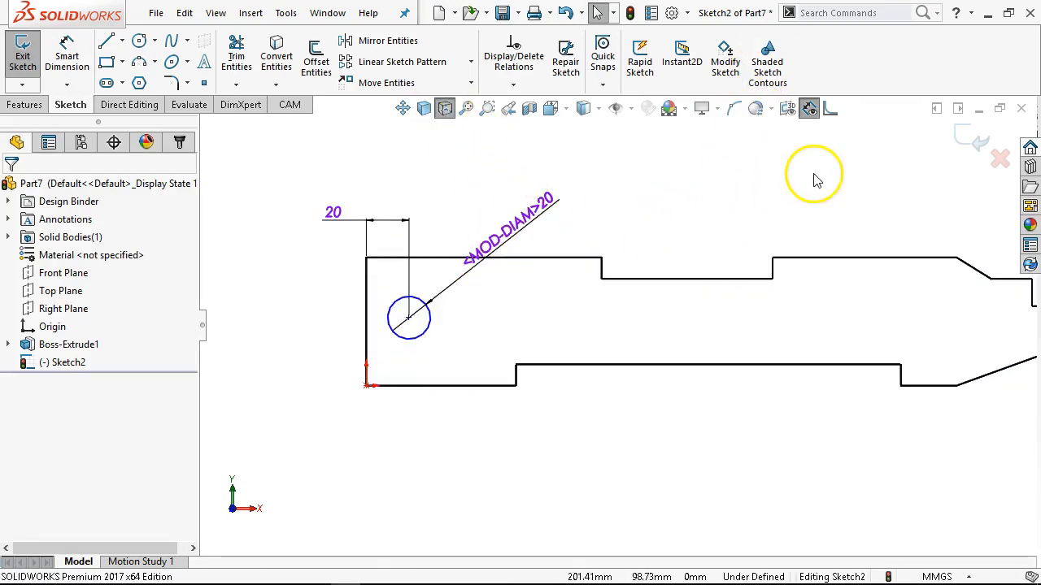
pyautogui.click(423, 109)
# Dimension the vertical distance from the plate's lower edge to the circle's centre as 30 mm, and leave the dimension tool.
pyautogui.scroll(-1, 476, 332)
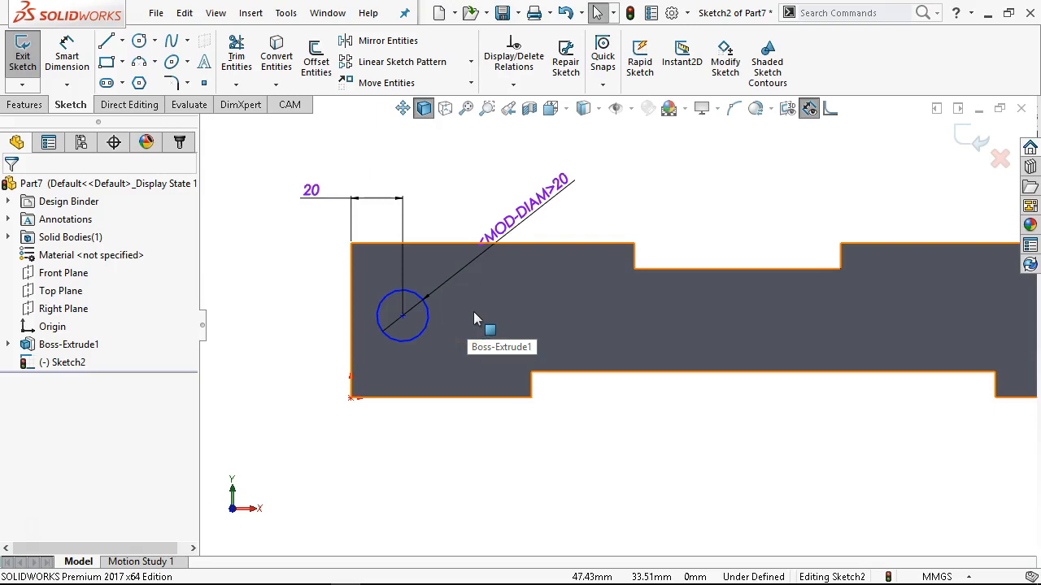
pyautogui.click(68, 56)
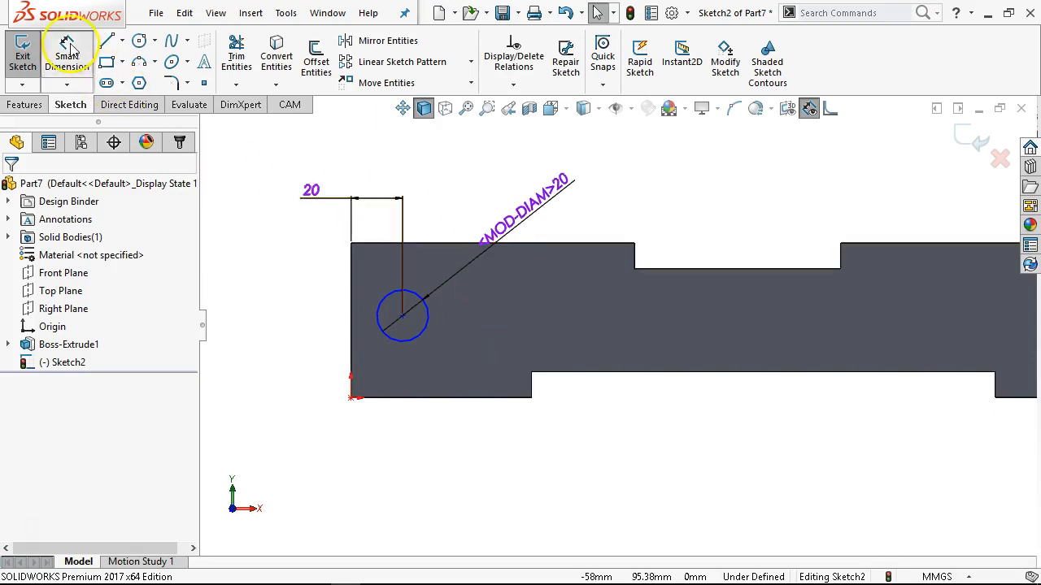
pyautogui.click(390, 398)
pyautogui.click(394, 341)
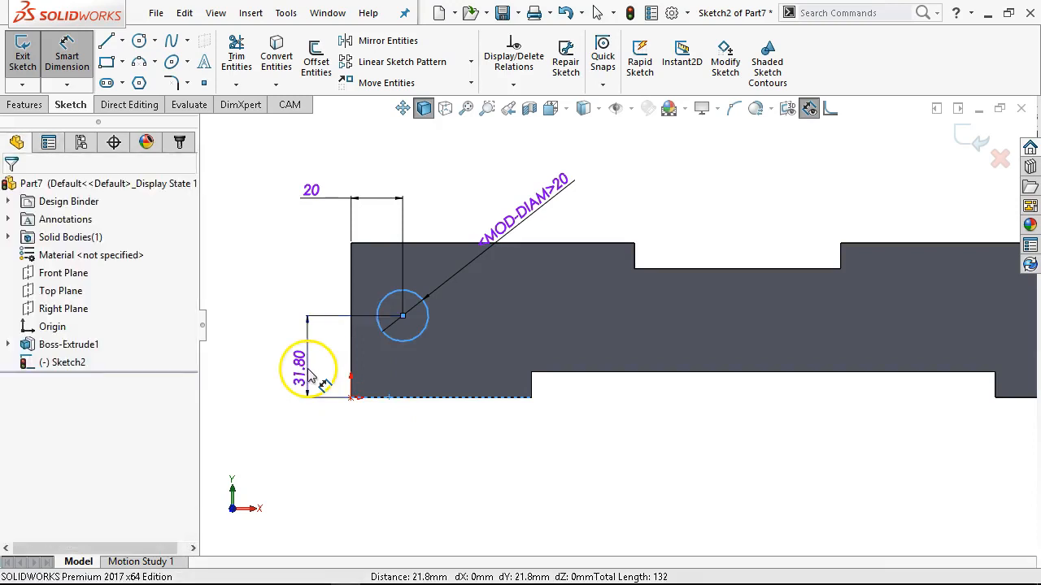
pyautogui.click(303, 363)
pyautogui.write('30')
pyautogui.press('Return')
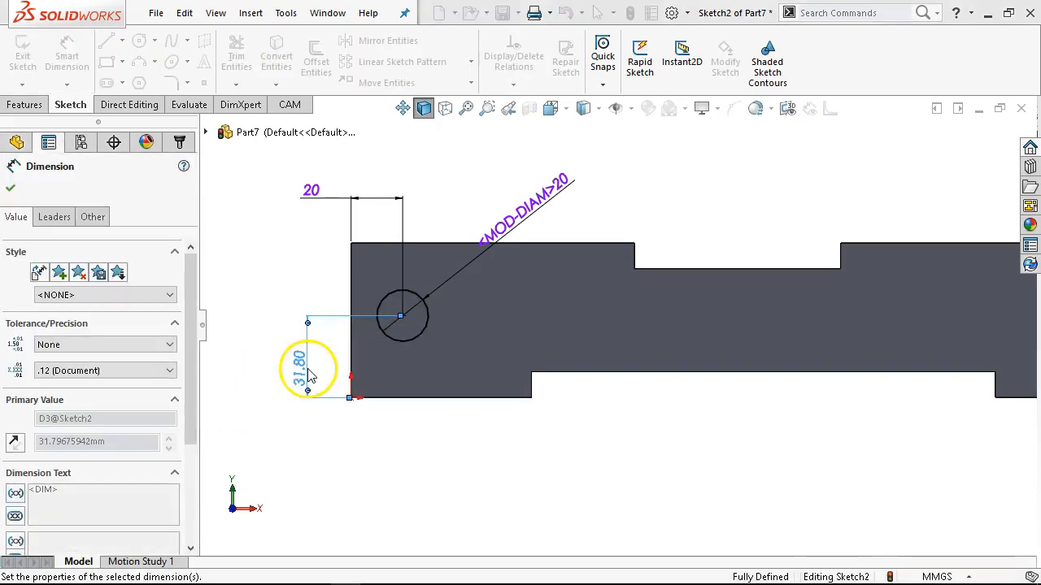
pyautogui.rightClick(310, 277)
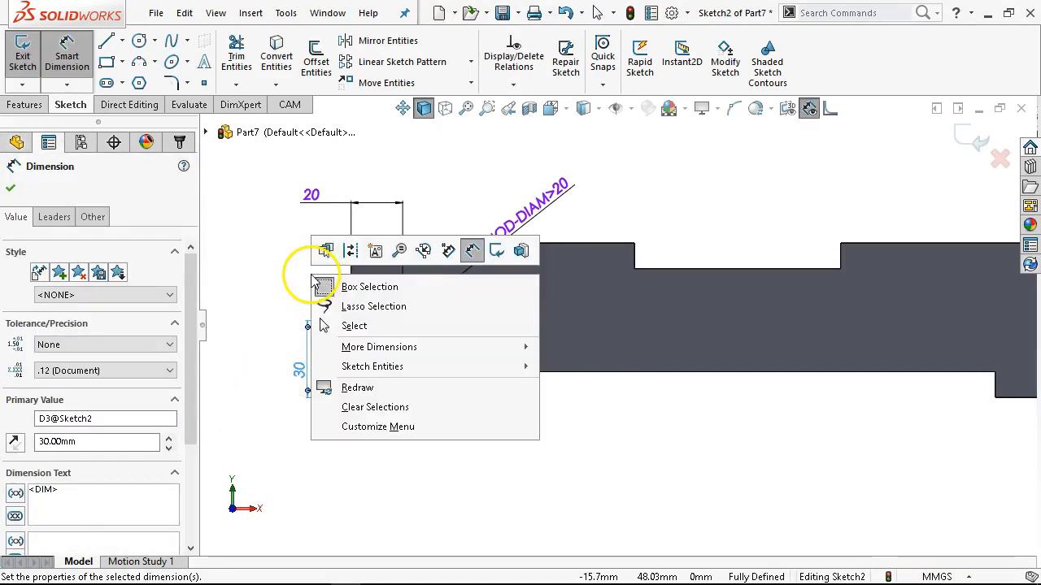
pyautogui.click(402, 326)
# Create a linear sketch pattern of the circle along the X-axis with 8 instances spaced 38 mm apart.
pyautogui.click(414, 319)
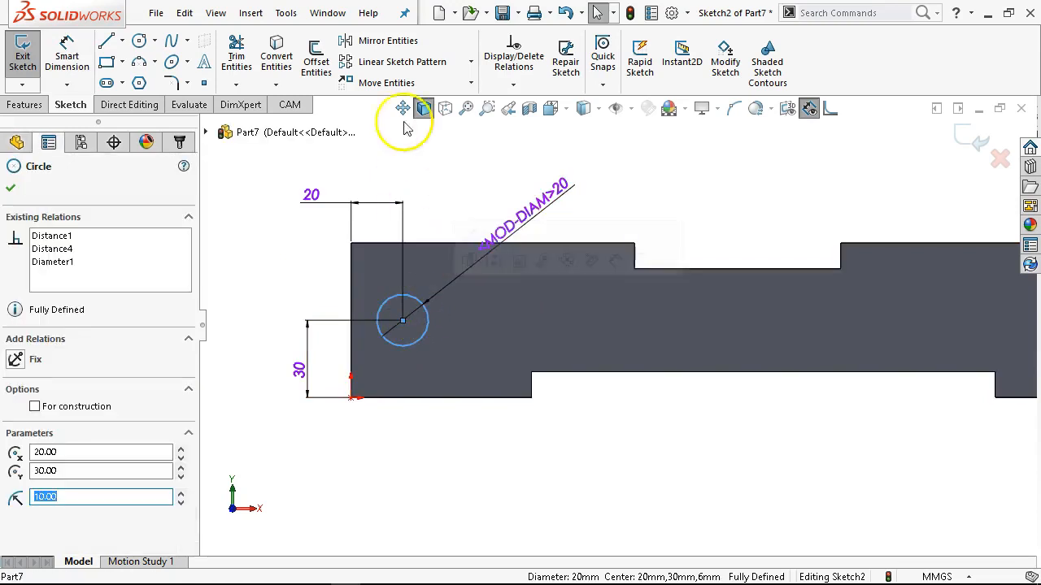
pyautogui.click(407, 63)
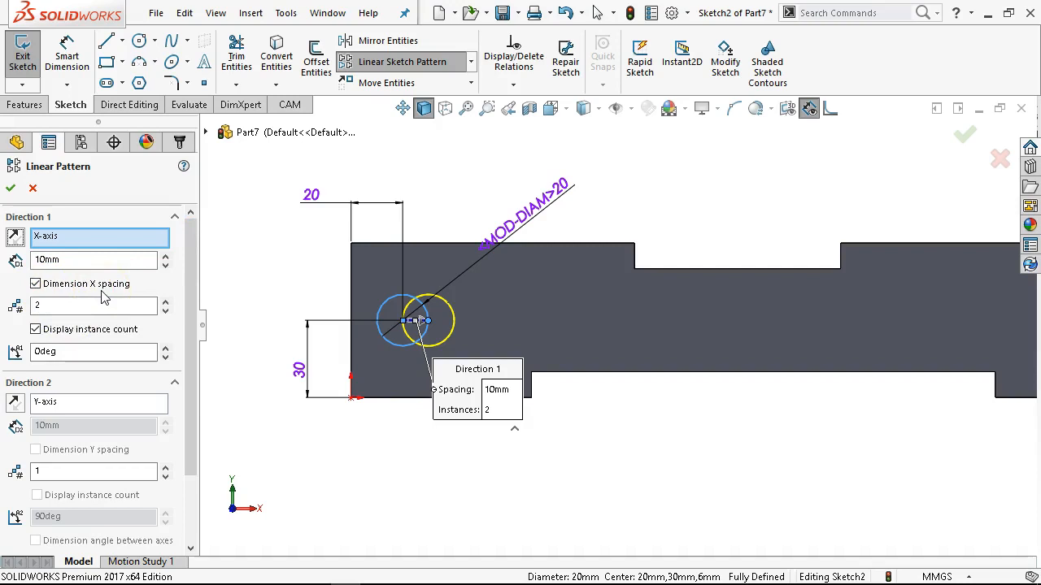
pyautogui.click(70, 259)
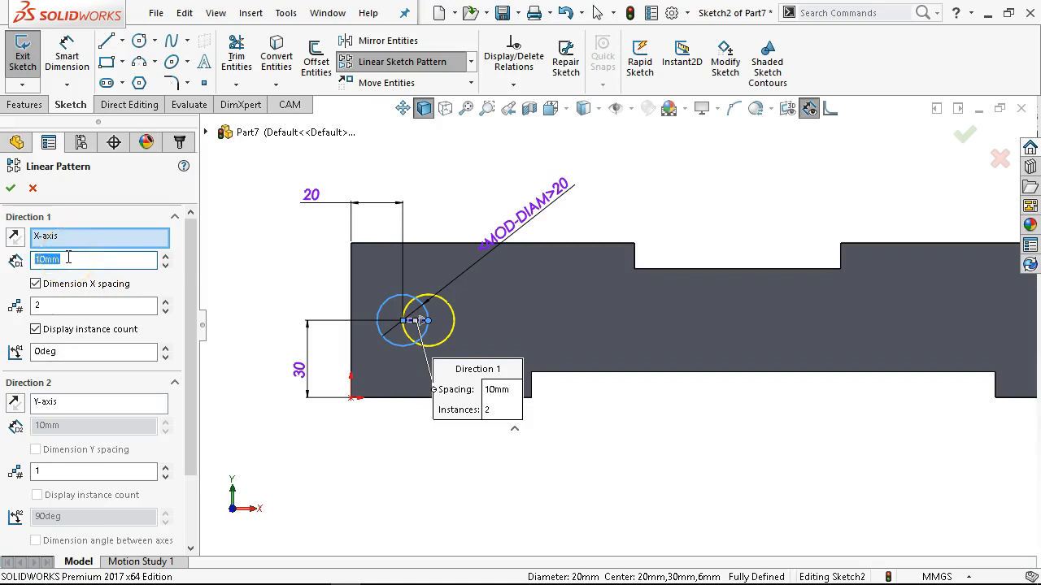
pyautogui.write('38')
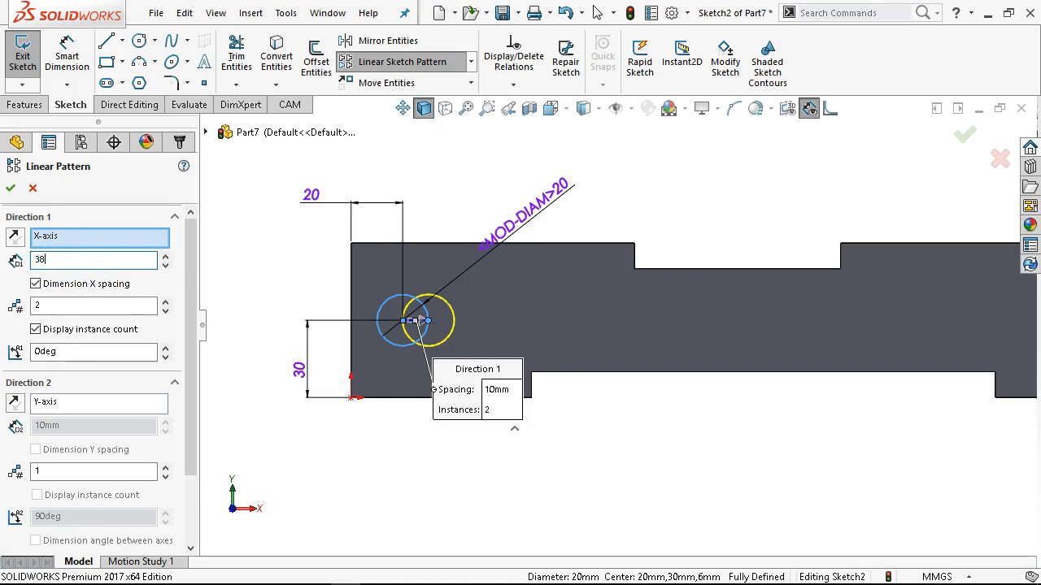
pyautogui.press('Tab')
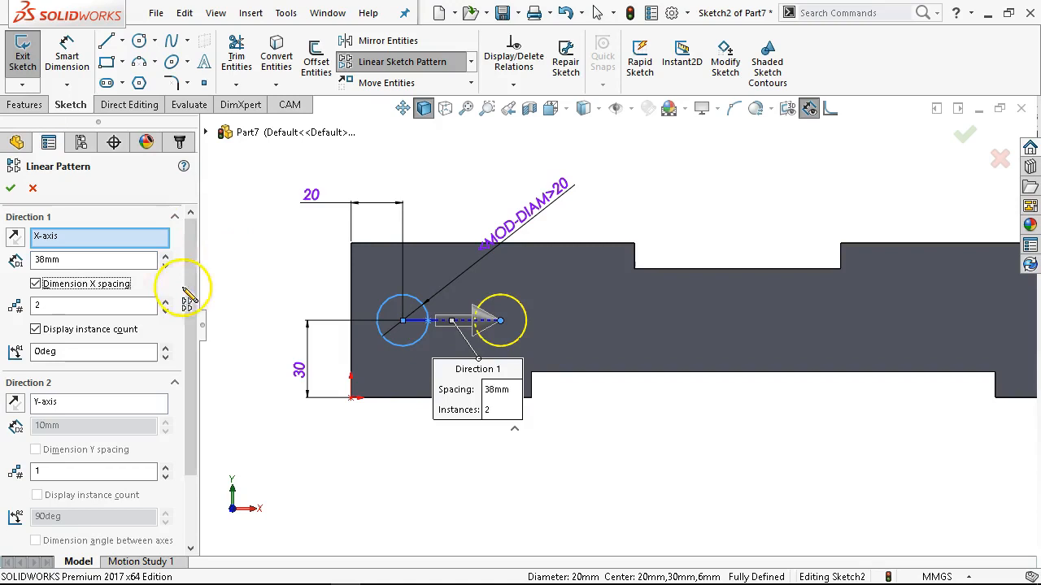
pyautogui.click(56, 309)
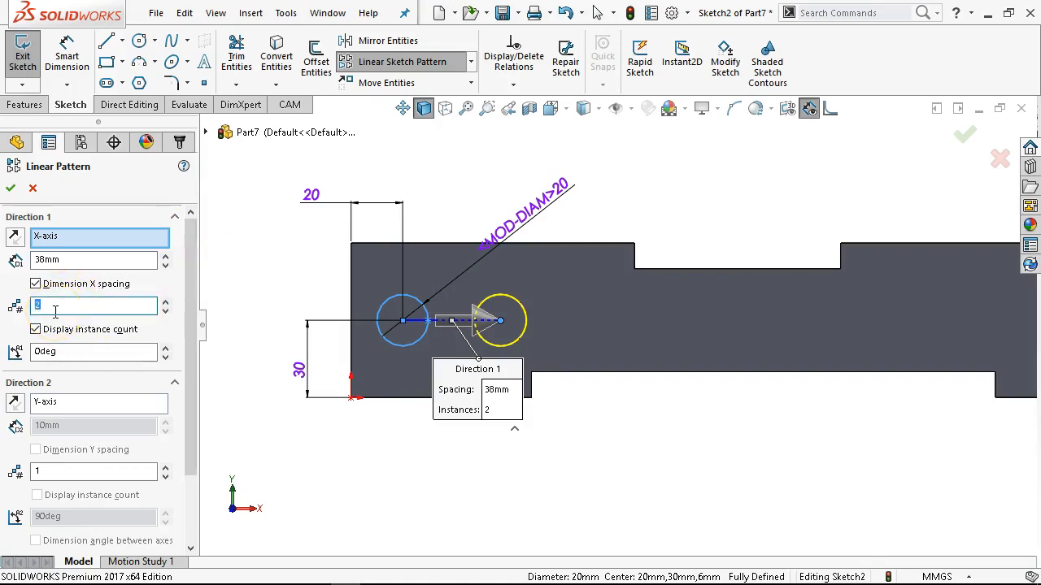
pyautogui.press('Tab')
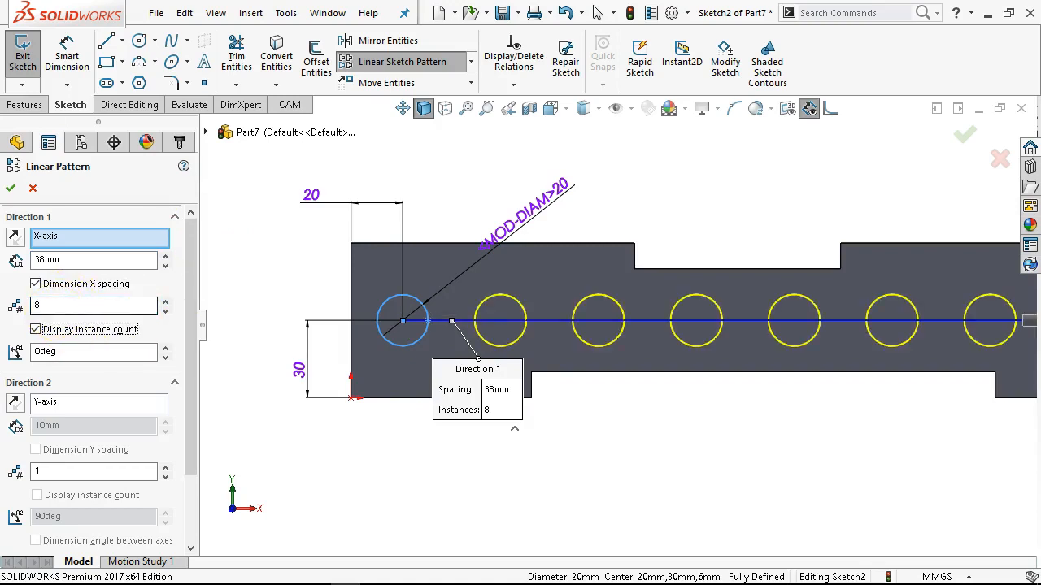
pyautogui.scroll(1, 736, 387)
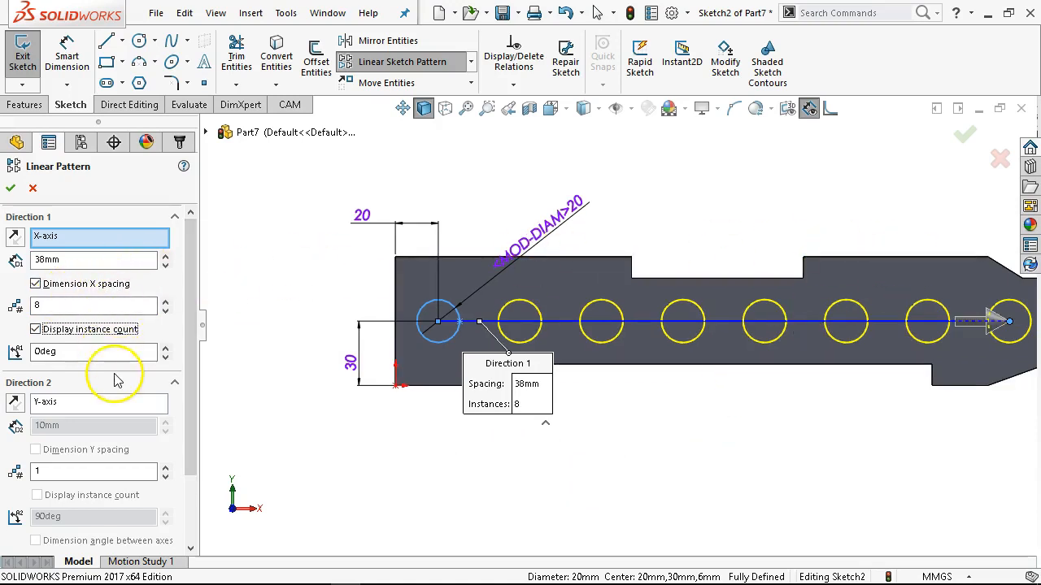
pyautogui.click(11, 188)
pyautogui.click(601, 401)
pyautogui.scroll(1, 843, 255)
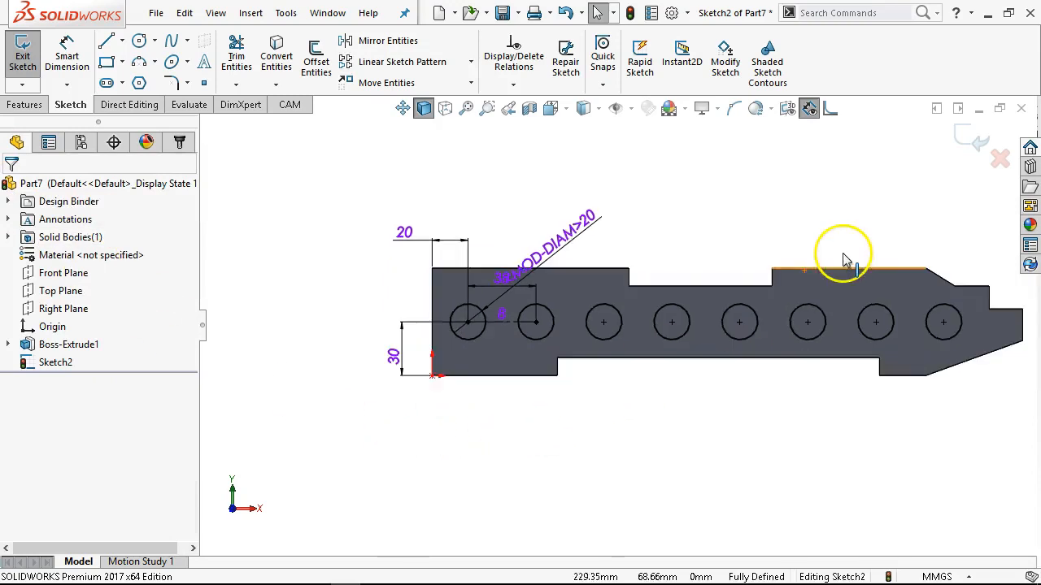
pyautogui.scroll(-1, 841, 256)
pyautogui.scroll(1, 839, 255)
pyautogui.scroll(-1, 840, 259)
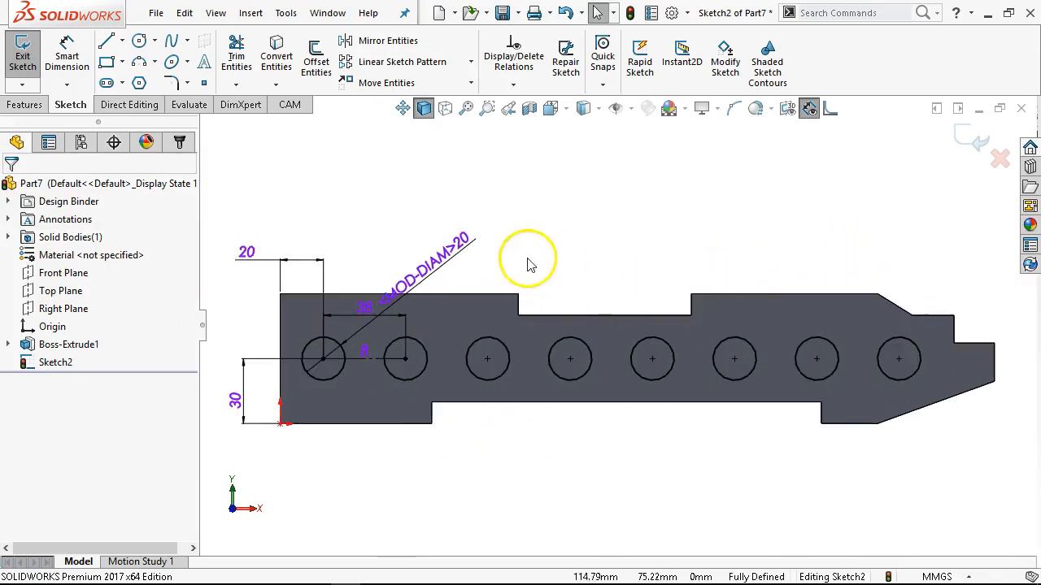
# Move the circle's diameter dimension text further outward, clear of the plate's upper edge.
pyautogui.moveTo(418, 244); pyautogui.dragTo(442, 228)
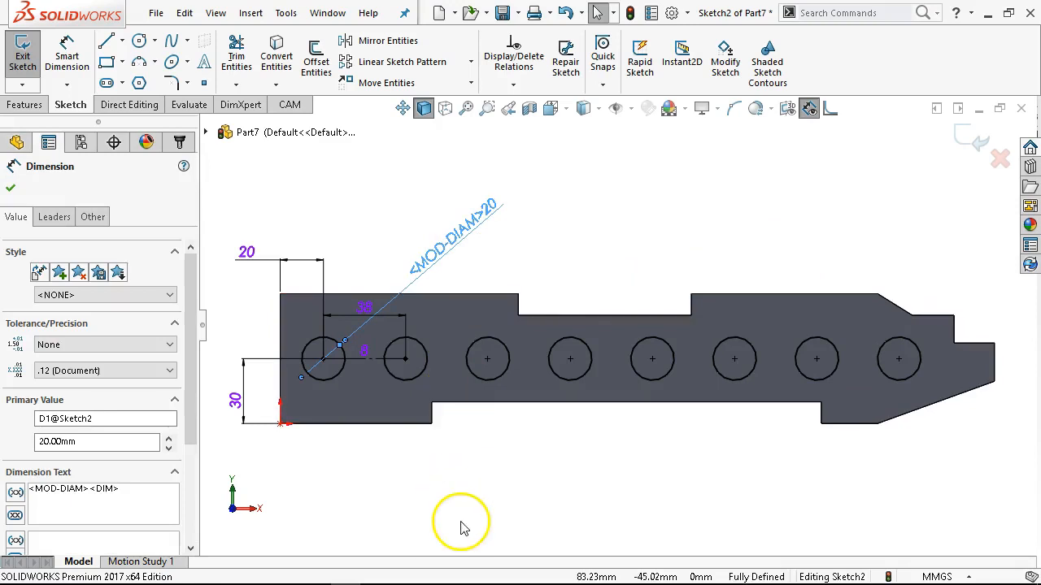
# Inspect the relations of the construction line between the first two patterned circles and of its end points.
pyautogui.scroll(-1, 360, 542)
pyautogui.scroll(-1, 404, 261)
pyautogui.scroll(-3, 406, 276)
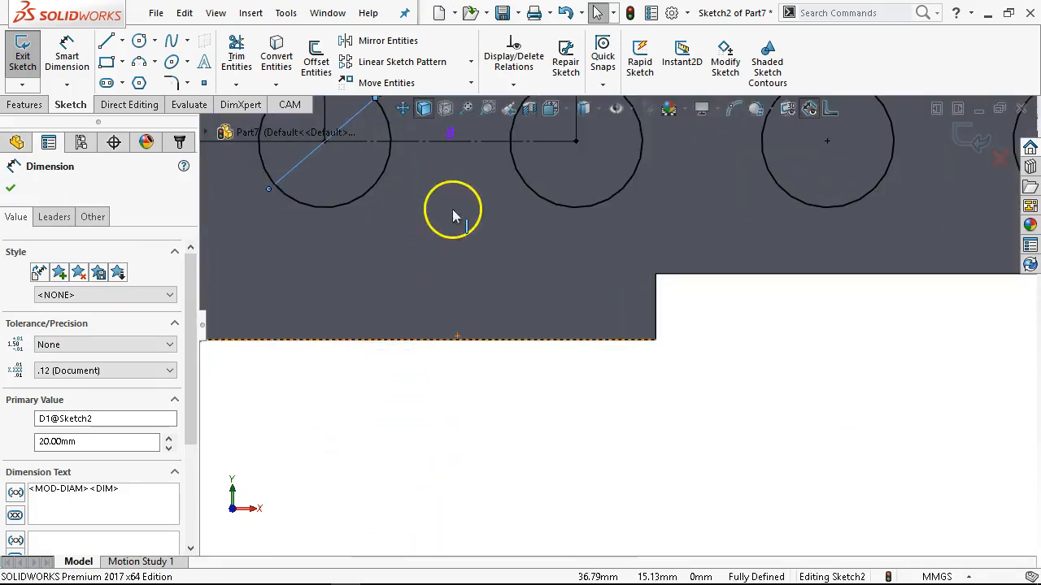
pyautogui.click(491, 142)
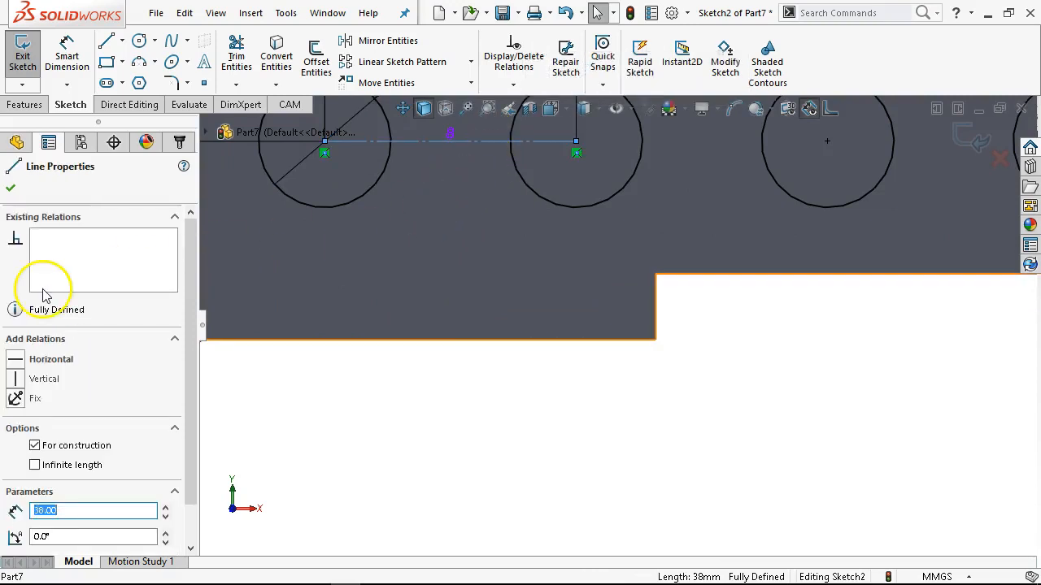
pyautogui.scroll(2, 699, 286)
pyautogui.scroll(-1, 542, 284)
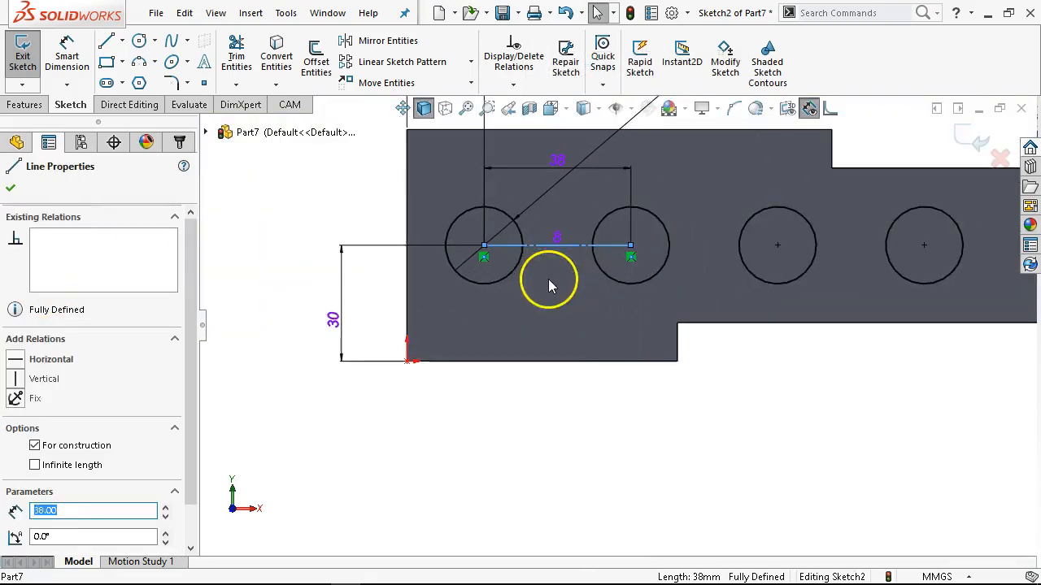
pyautogui.click(674, 415)
pyautogui.click(631, 245)
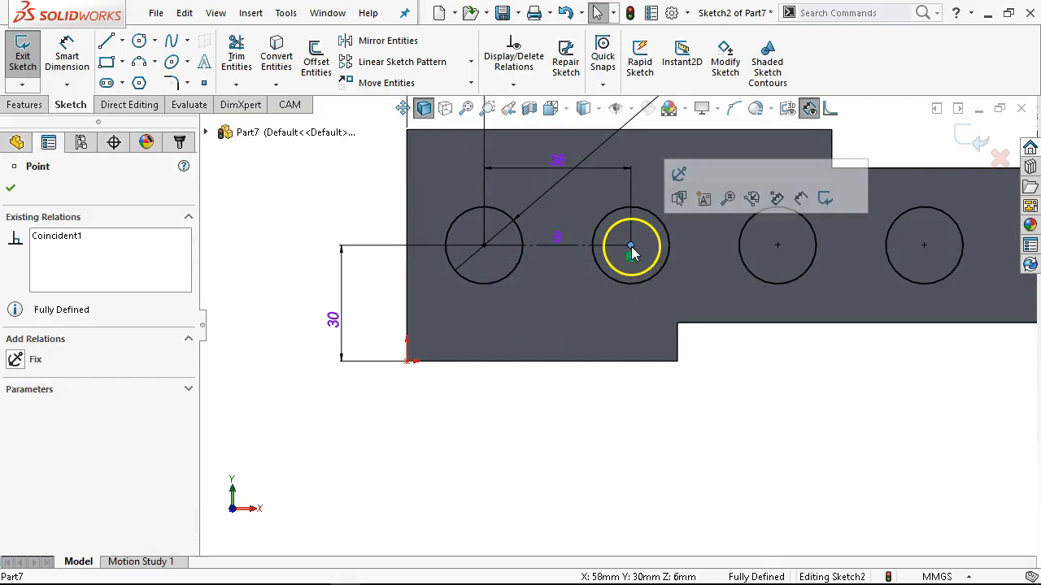
pyautogui.click(484, 245)
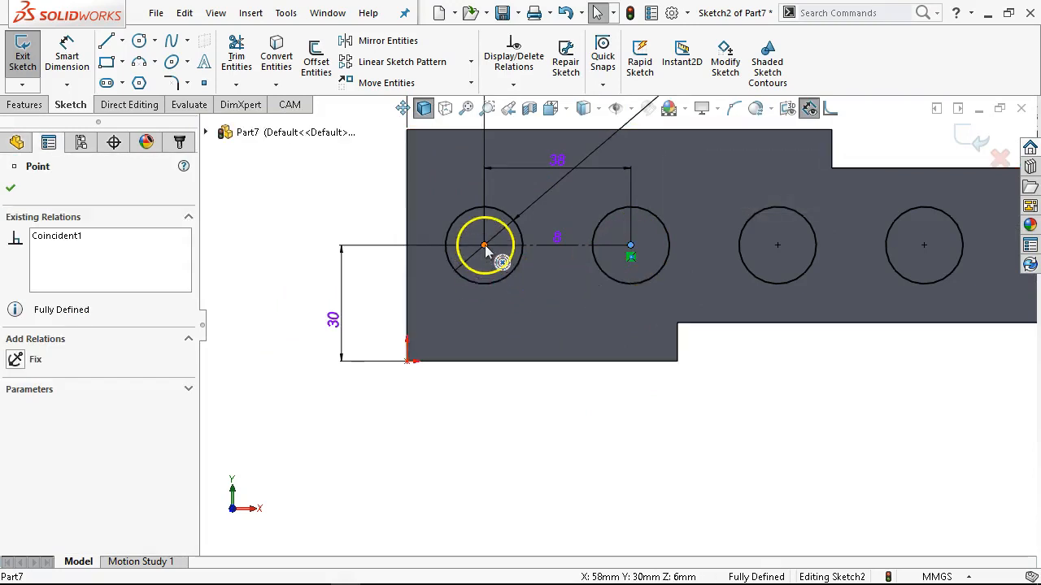
pyautogui.click(740, 398)
pyautogui.scroll(2, 755, 386)
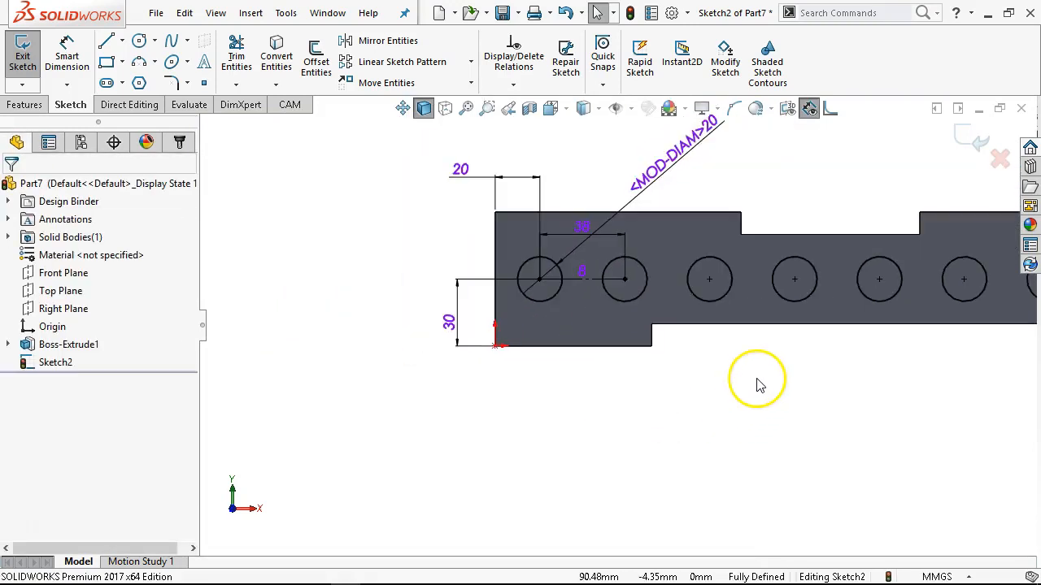
pyautogui.scroll(-1, 587, 276)
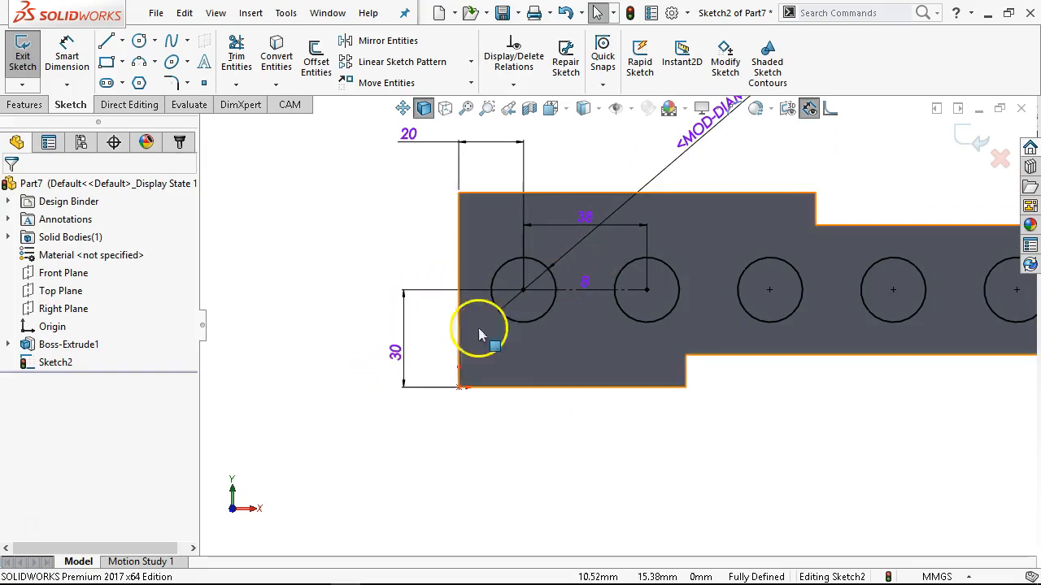
pyautogui.scroll(3, 772, 358)
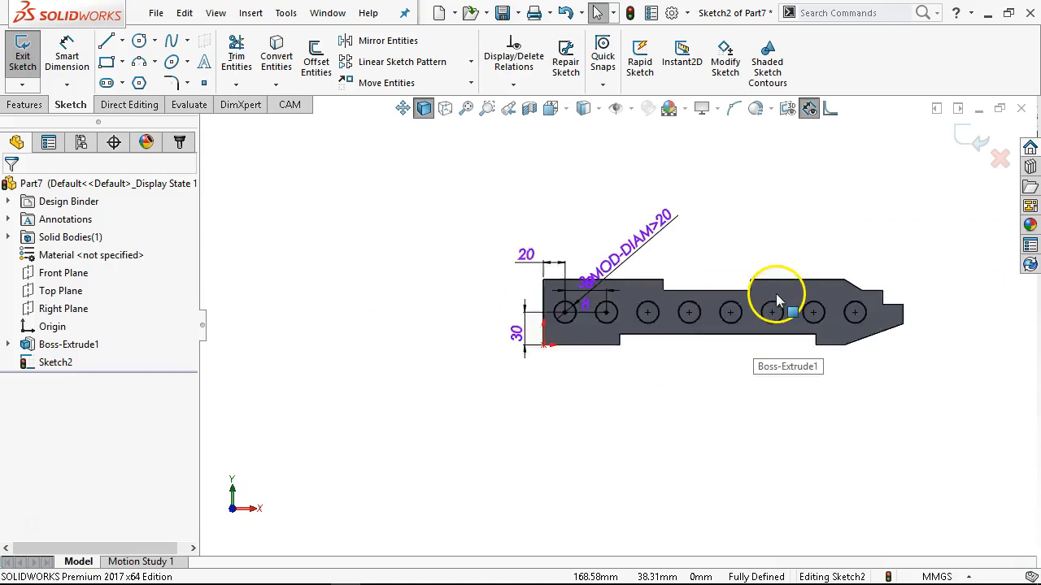
pyautogui.scroll(-2, 771, 297)
pyautogui.scroll(1, 772, 302)
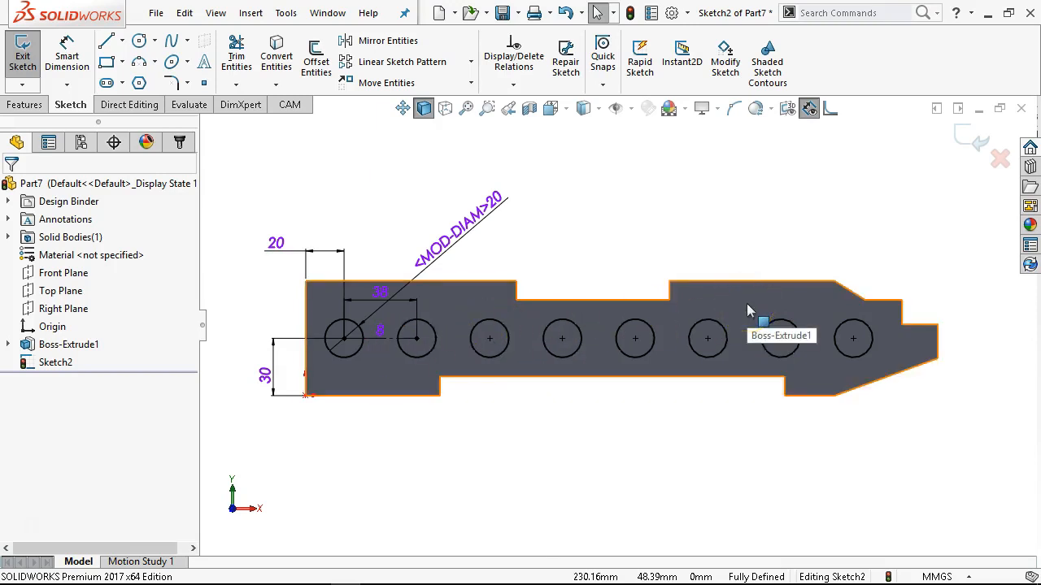
pyautogui.scroll(-1, 383, 370)
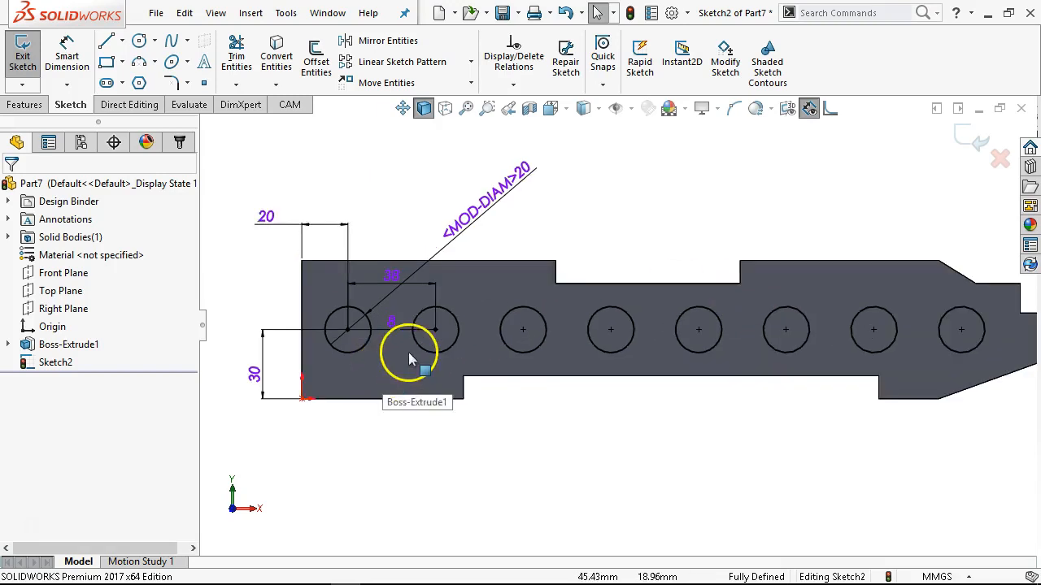
pyautogui.scroll(-1, 392, 332)
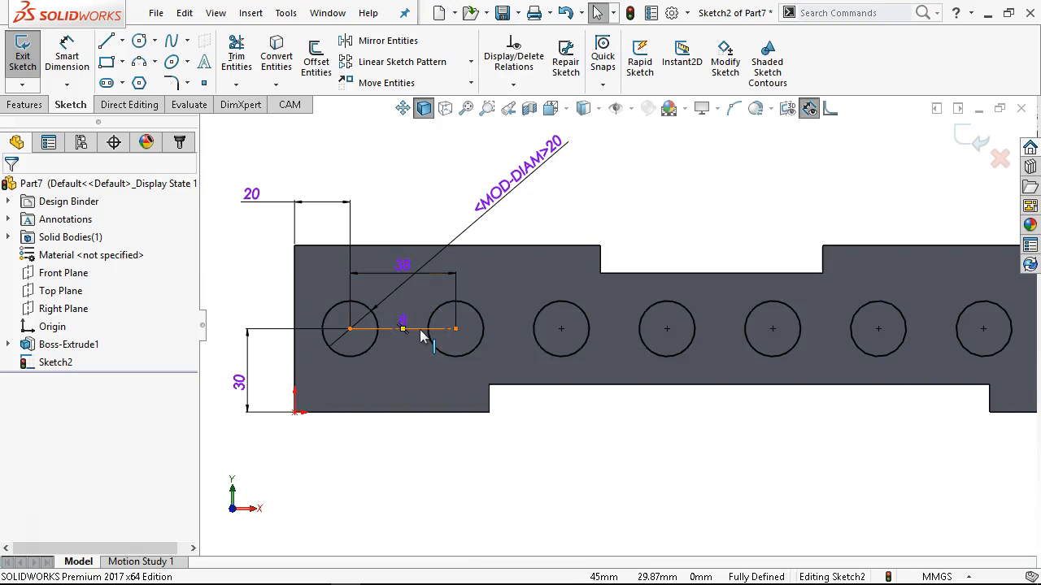
pyautogui.click(762, 411)
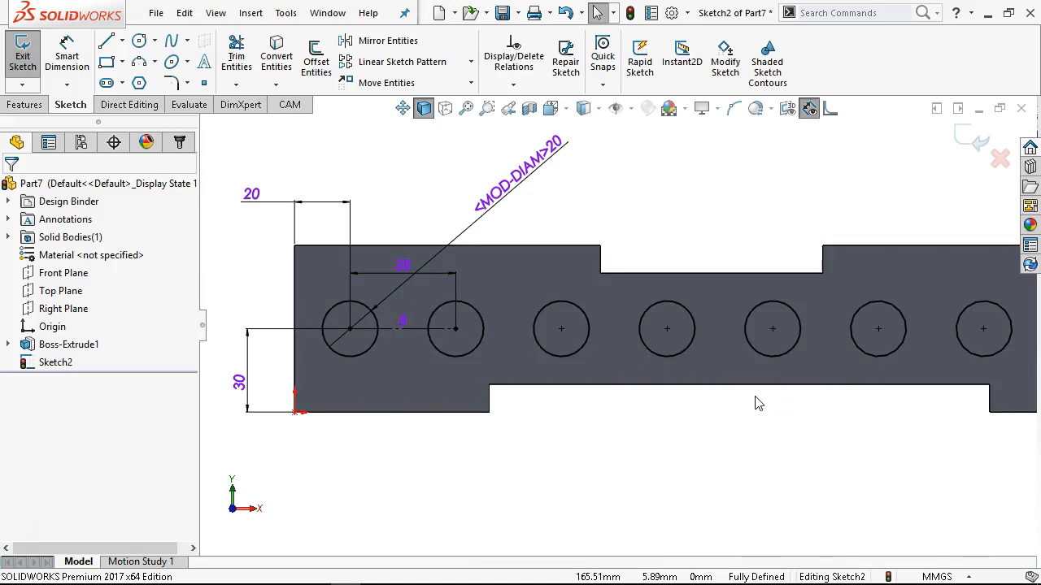
pyautogui.scroll(5, 755, 397)
pyautogui.scroll(-1, 764, 278)
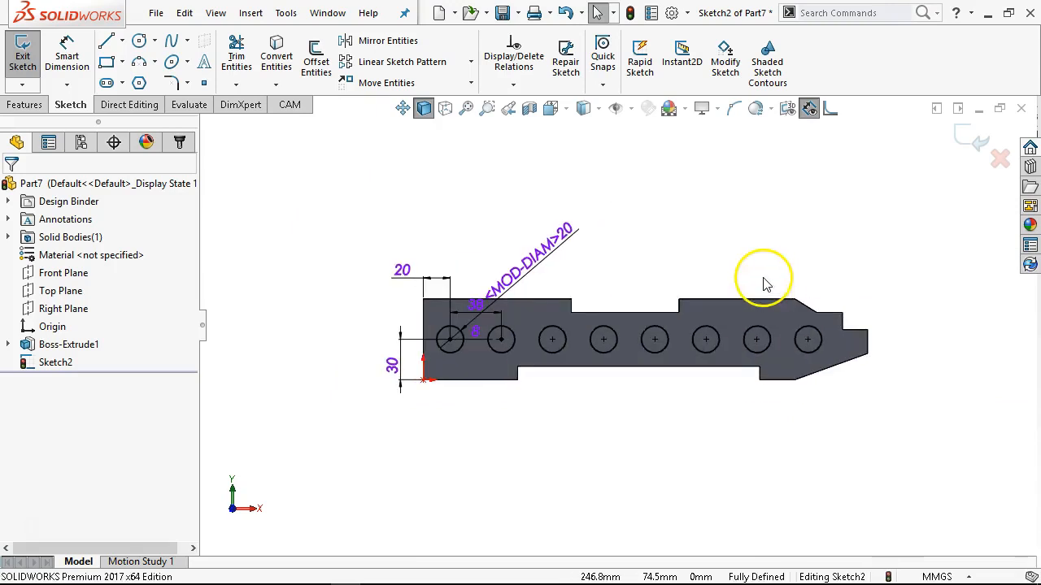
pyautogui.scroll(-1, 763, 284)
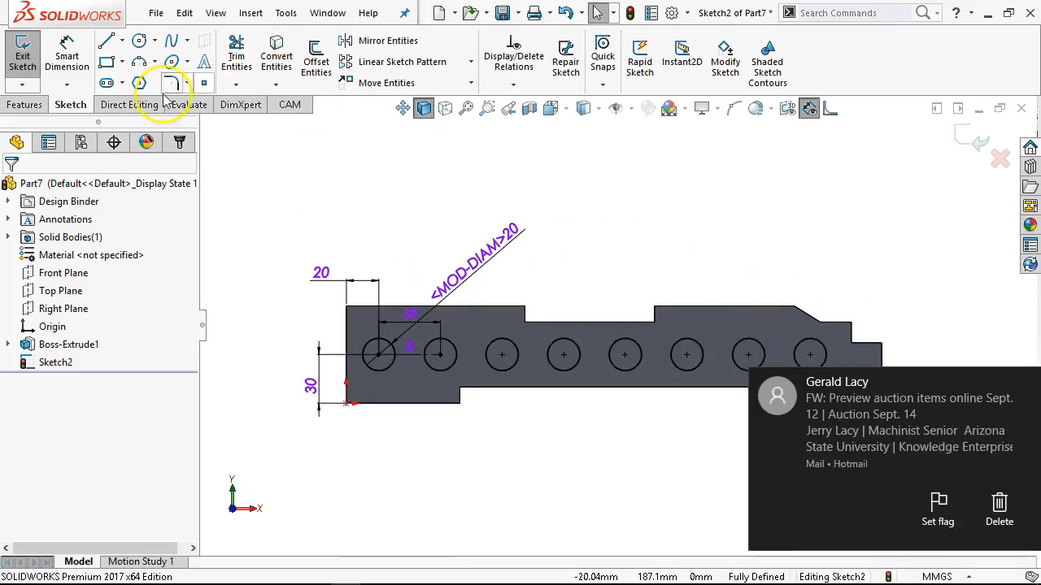
# Dismiss the mail notification and cut the eight sketched circles through the plate with an Extruded Cut set to Through All.
pyautogui.click(1027, 383)
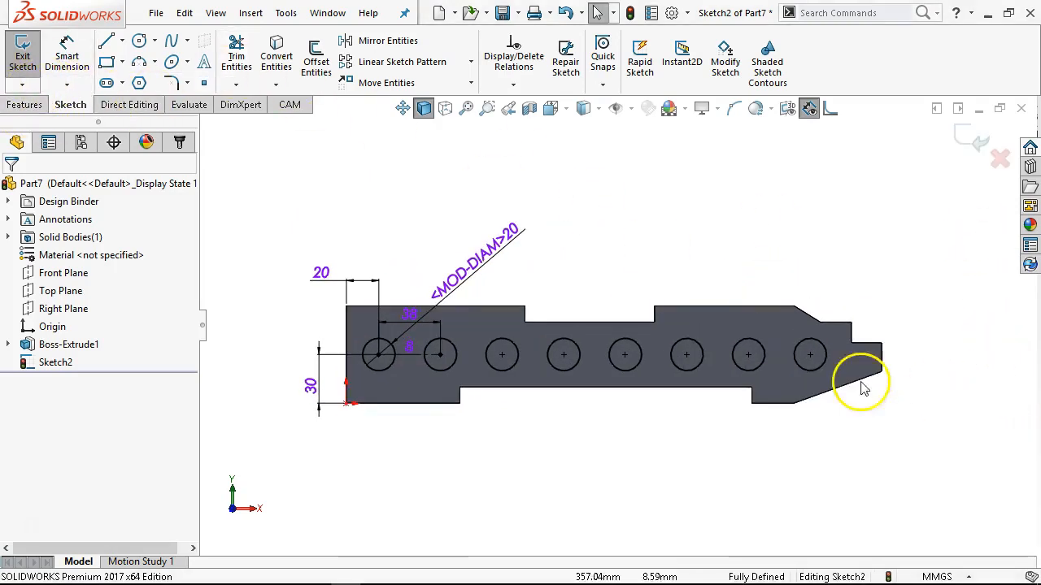
pyautogui.click(30, 105)
pyautogui.click(246, 53)
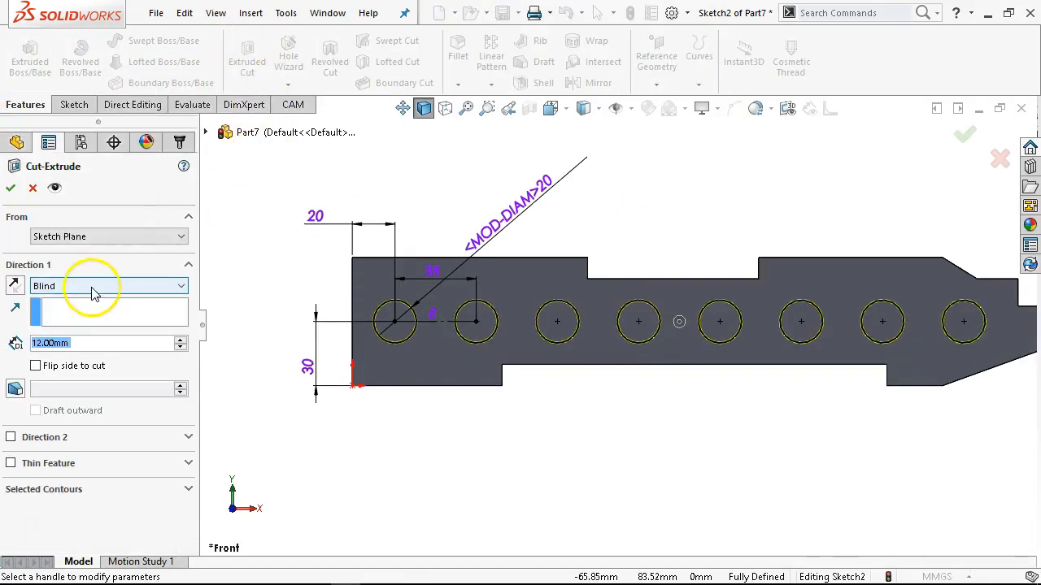
pyautogui.click(91, 288)
pyautogui.click(57, 312)
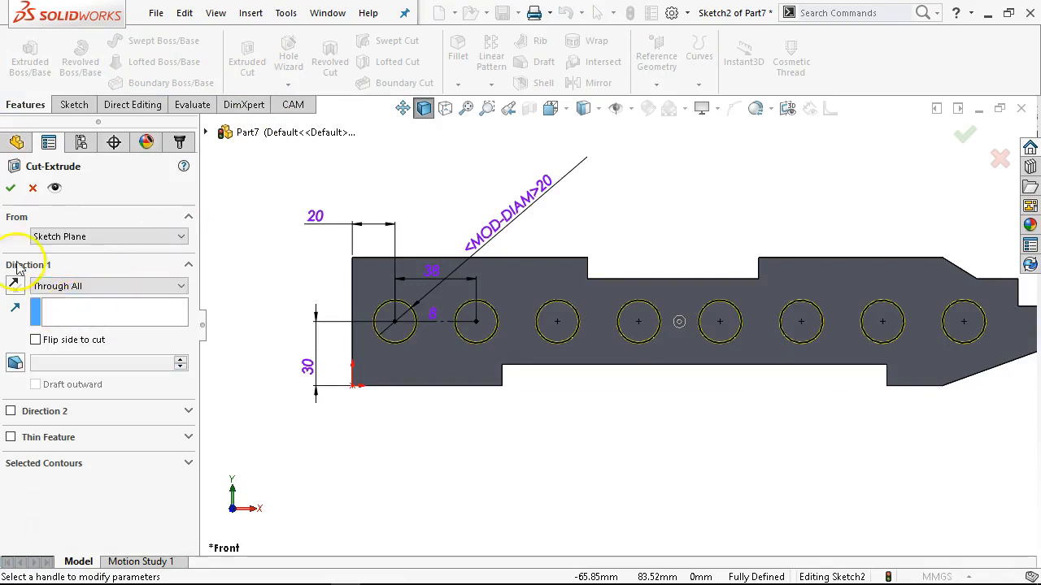
pyautogui.click(11, 189)
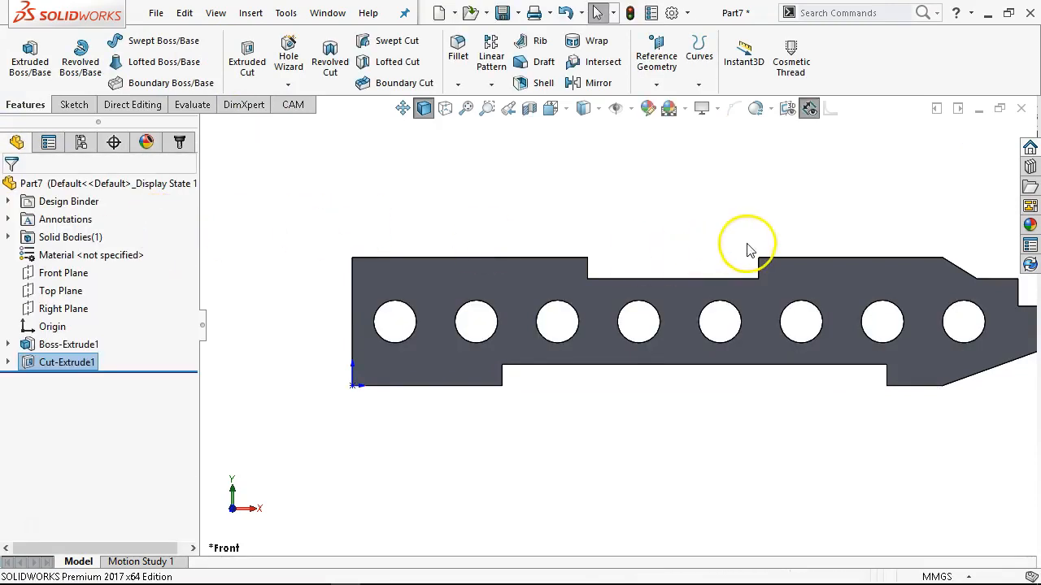
pyautogui.press('f')
pyautogui.moveTo(749, 327); pyautogui.dragTo(602, 350, button='middle')
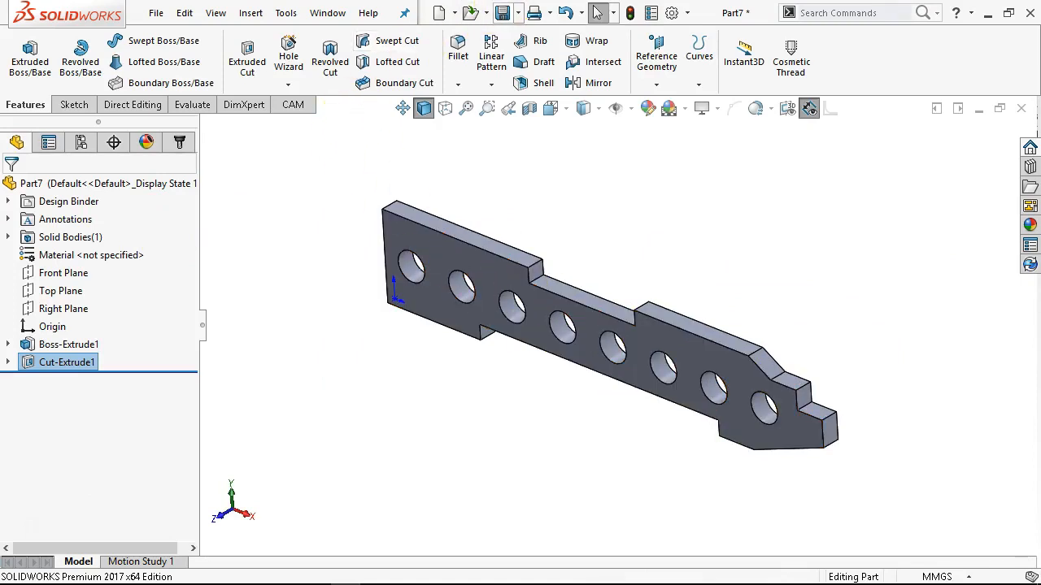
# Try to save the part as JL P1-13.SLDPRT in the MCCGTC266 folder, declining to replace the existing file.
pyautogui.click(504, 11)
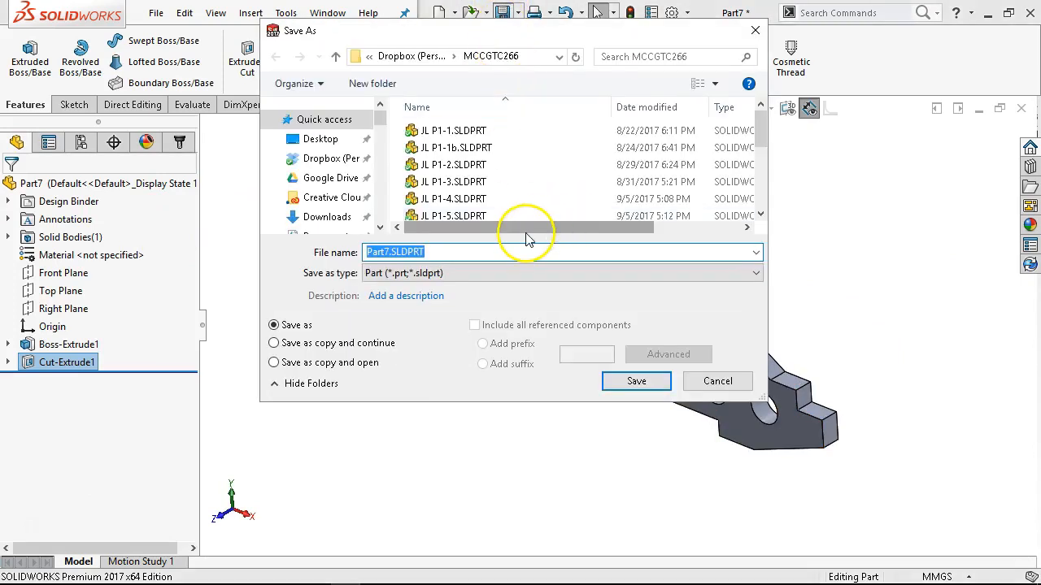
pyautogui.click(464, 218)
pyautogui.click(458, 253)
pyautogui.click(400, 253)
pyautogui.click(393, 251)
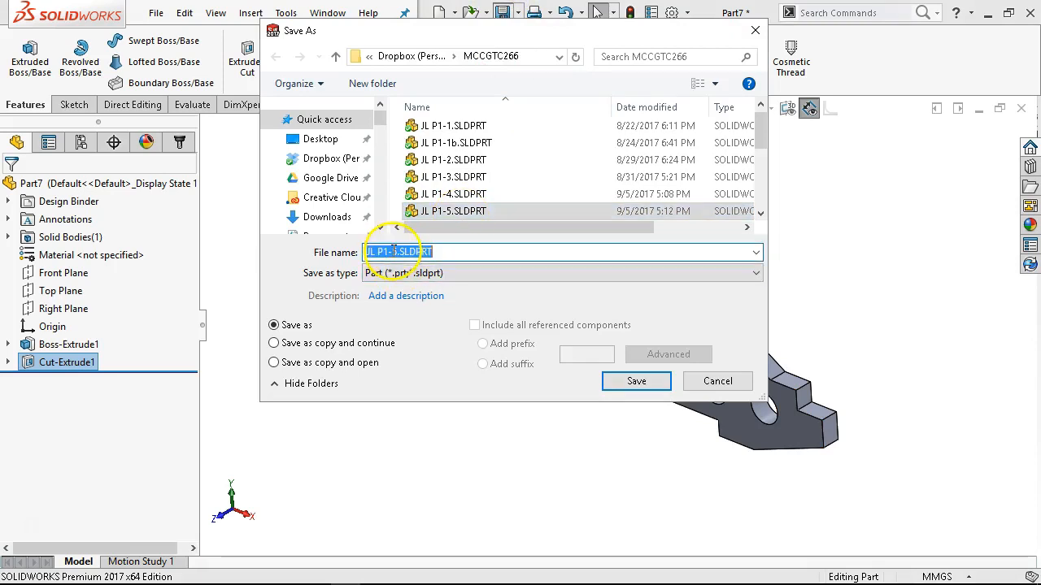
pyautogui.click(393, 251)
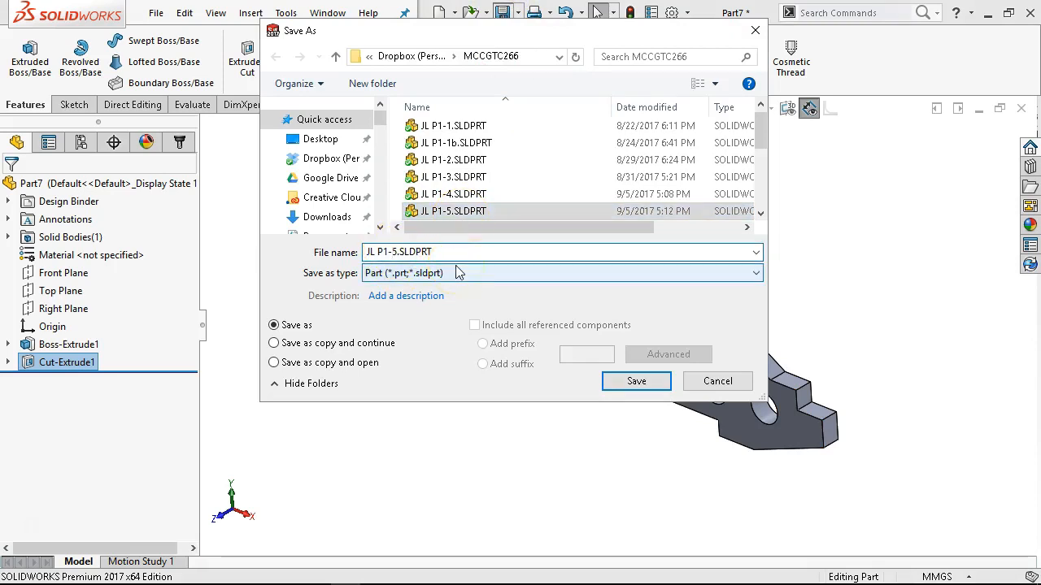
pyautogui.press('Delete')
pyautogui.press('Delete')
pyautogui.write('1')
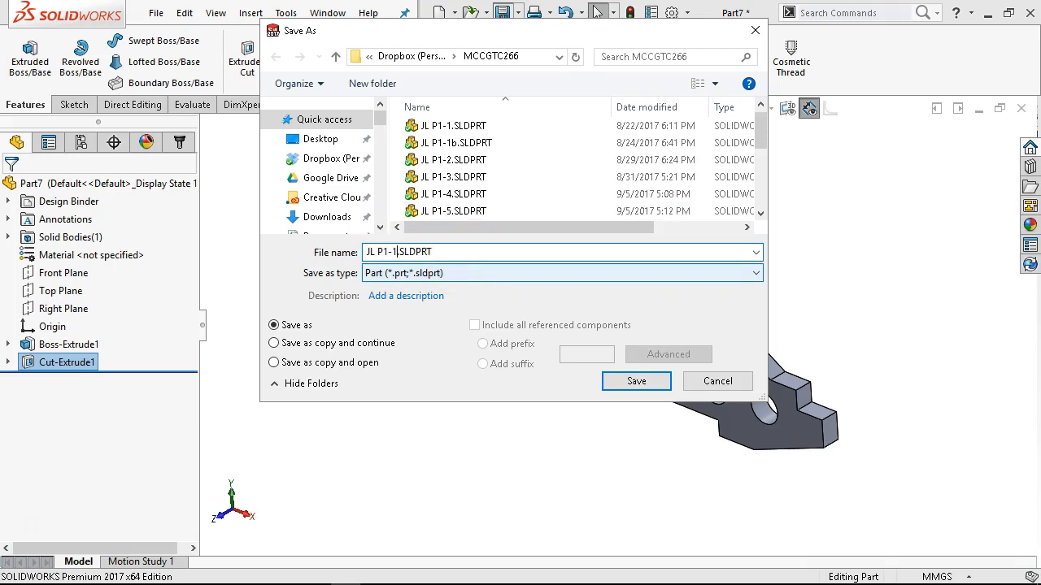
pyautogui.write('3.')
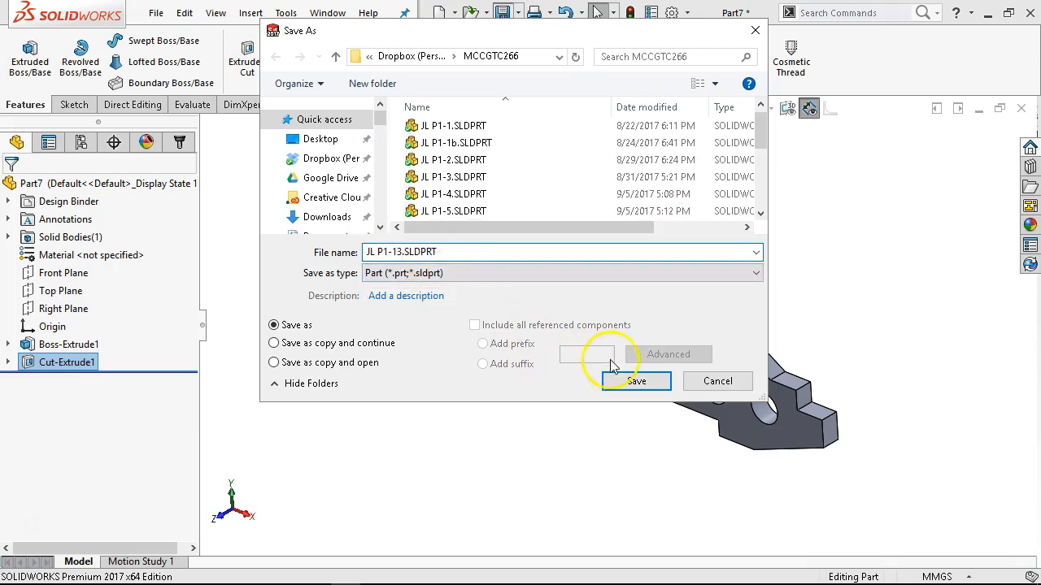
pyautogui.click(626, 381)
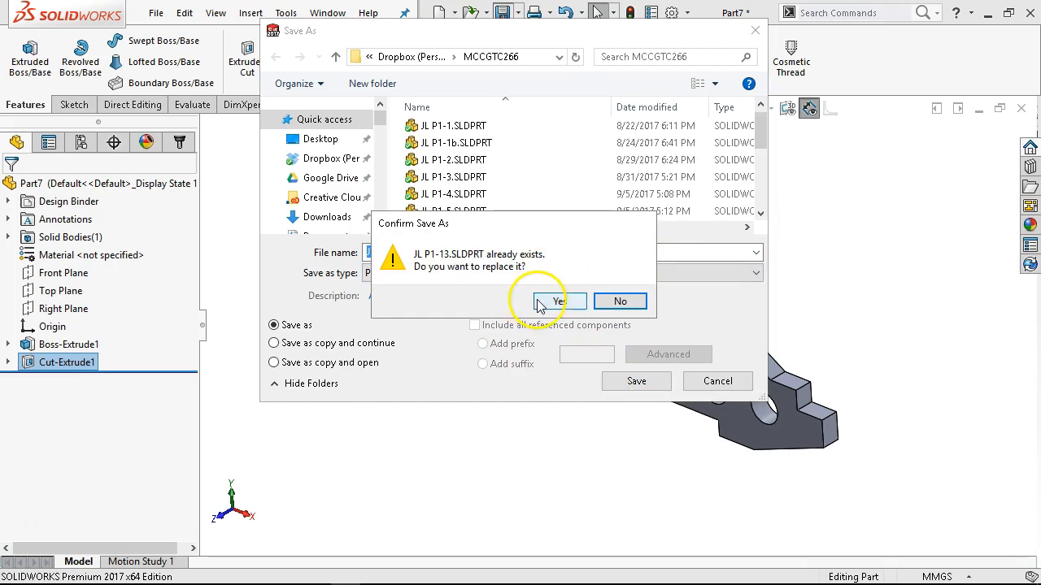
pyautogui.click(621, 302)
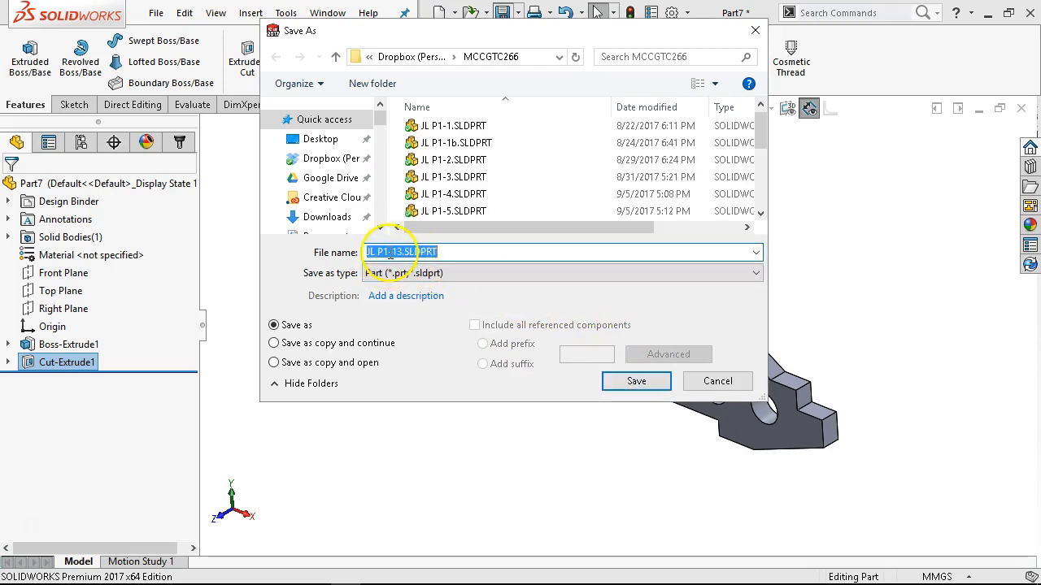
# Save the part under the file name JL P1-14.SLDPRT and close it.
pyautogui.click(392, 252)
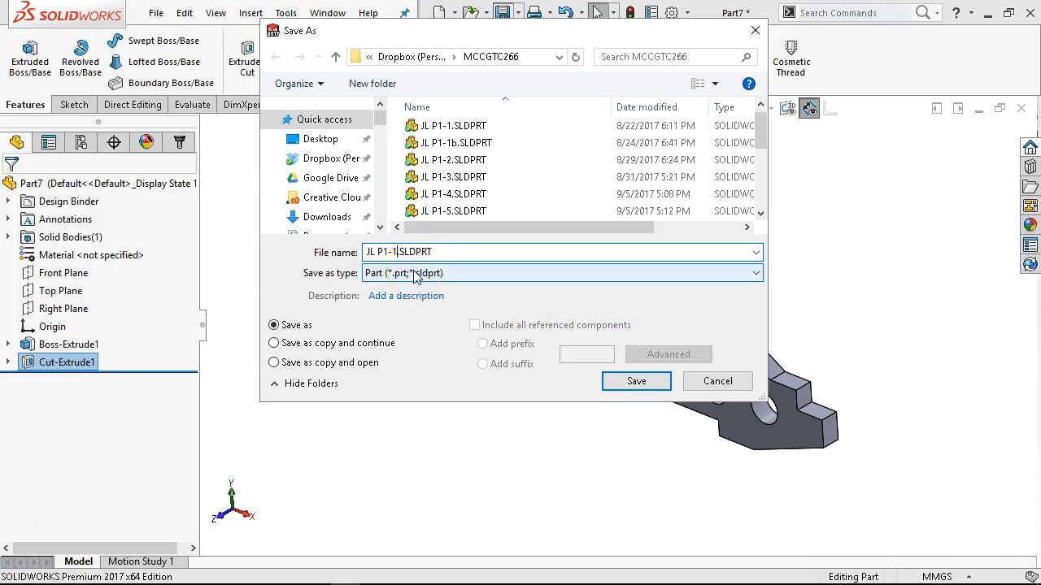
pyautogui.write('4')
pyautogui.press('Return')
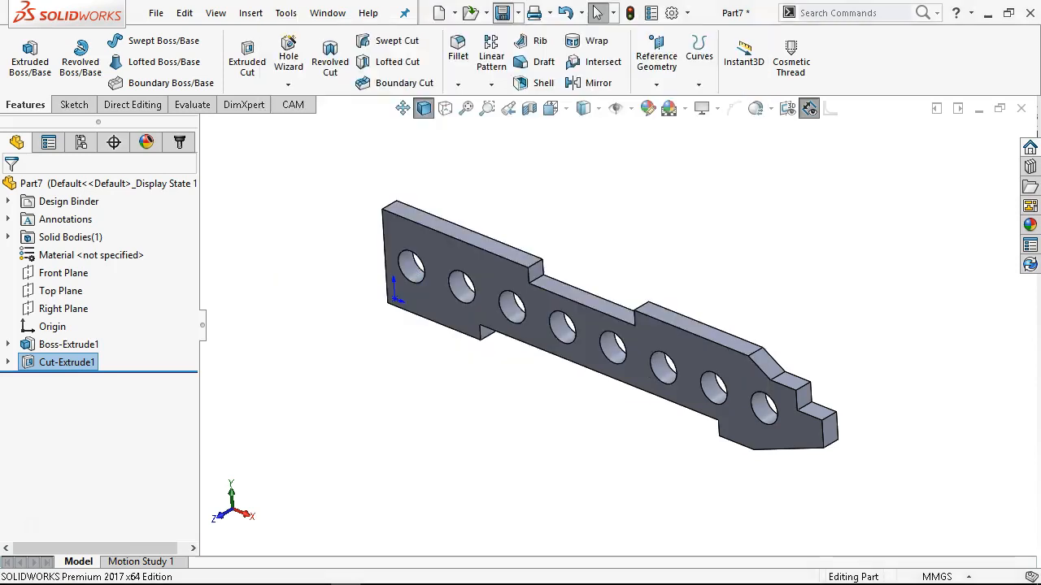
pyautogui.click(1022, 109)
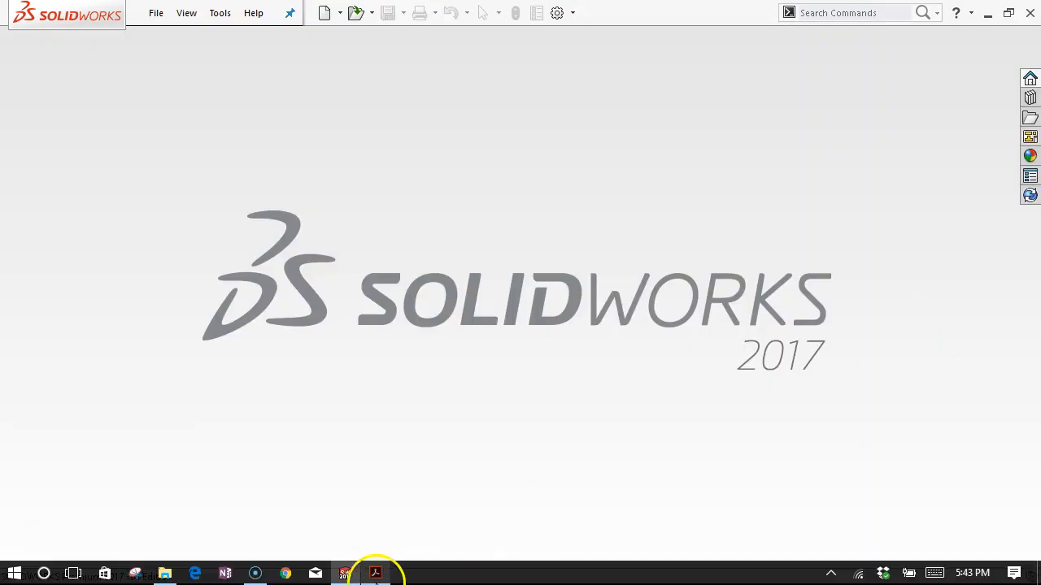
# Switch to the exercise PDF in Adobe Acrobat and examine the Figure P1-15 drawing with its hole location table.
pyautogui.click(372, 575)
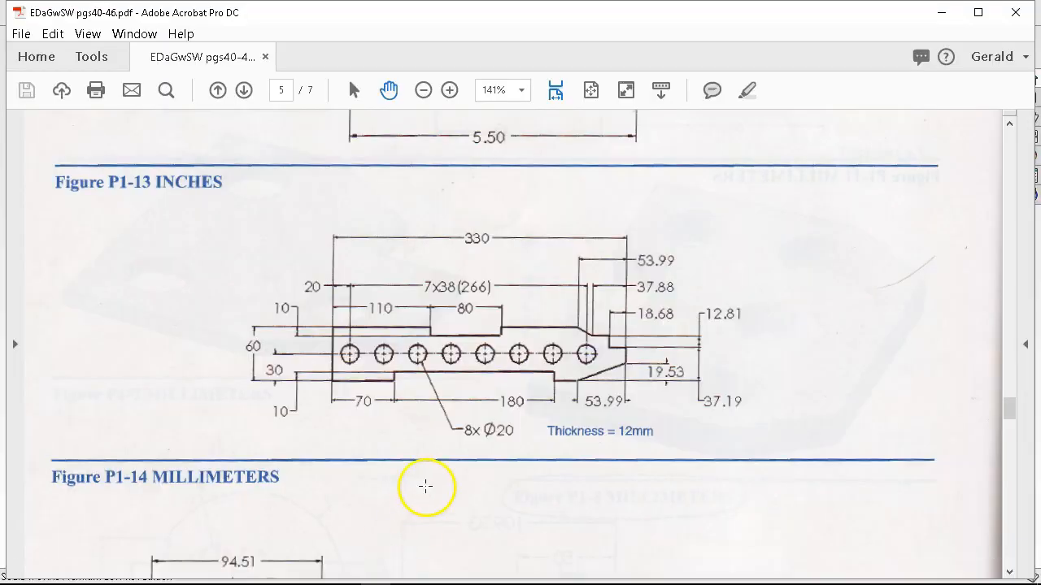
pyautogui.scroll(-5, 436, 409)
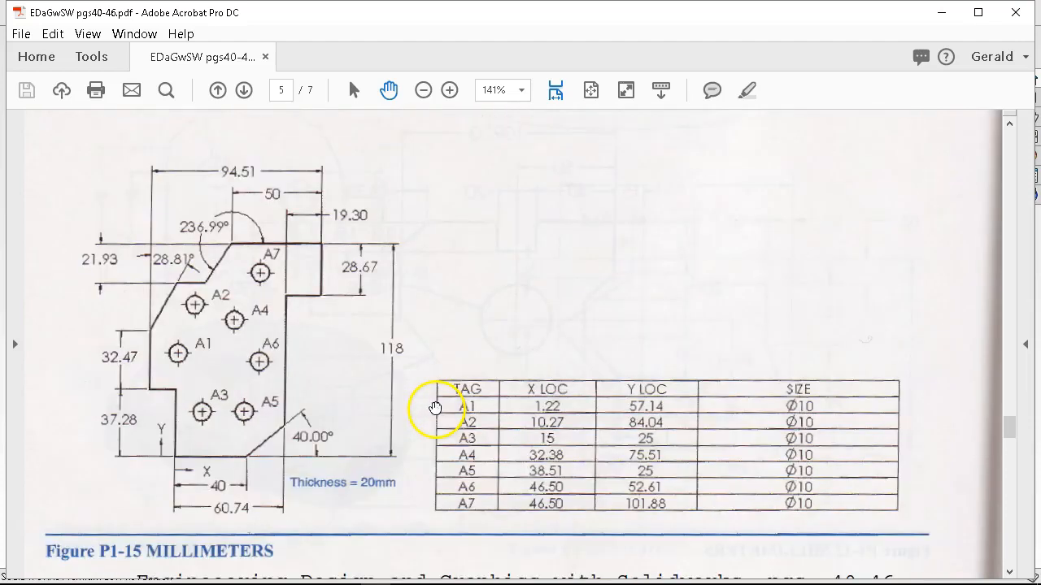
pyautogui.scroll(-1, 436, 409)
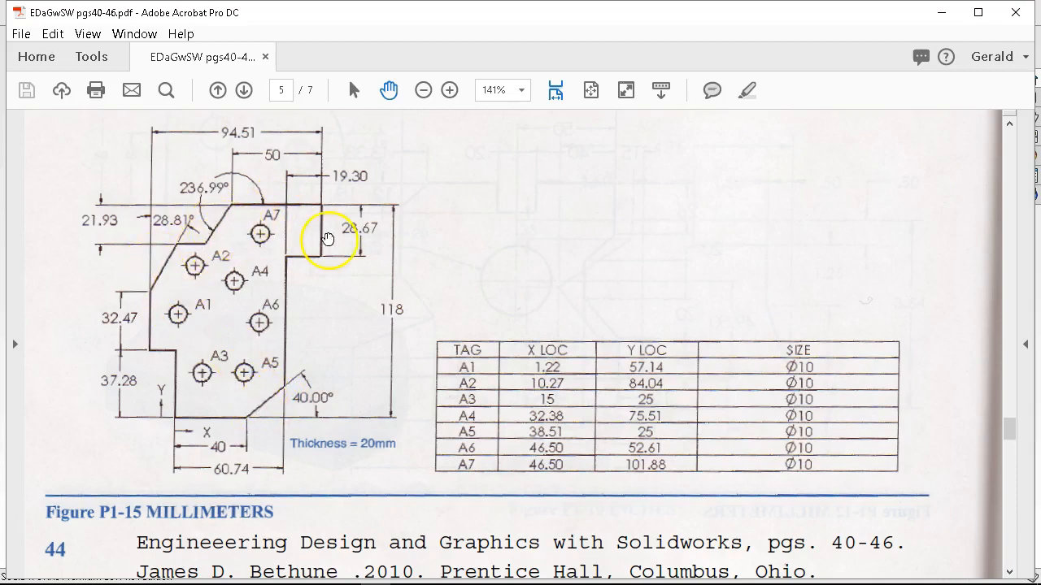
# Switch to SOLIDWORKS and create a new part from the Part Metric template.
pyautogui.click(940, 12)
pyautogui.click(155, 14)
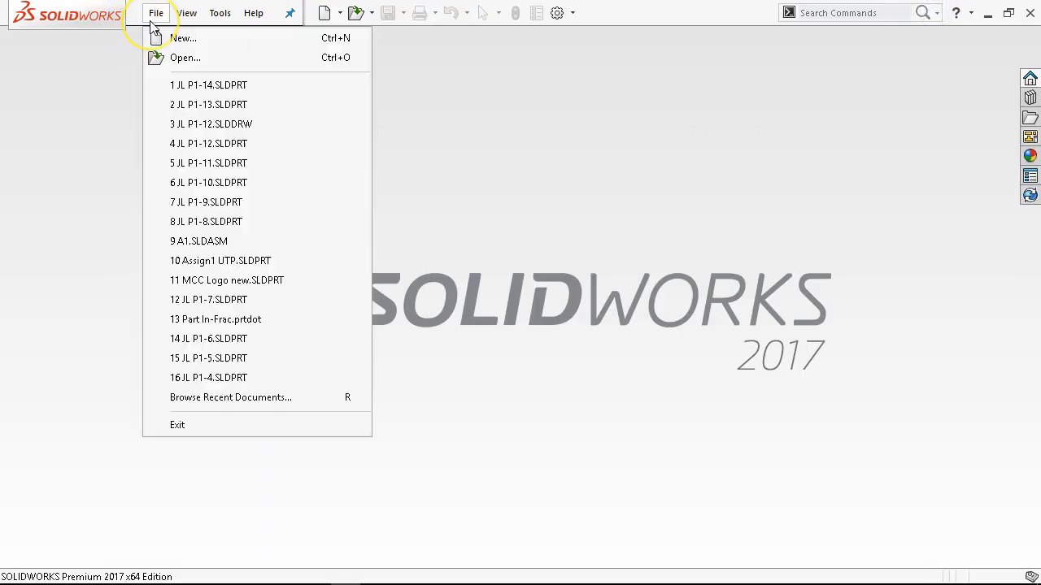
pyautogui.click(183, 38)
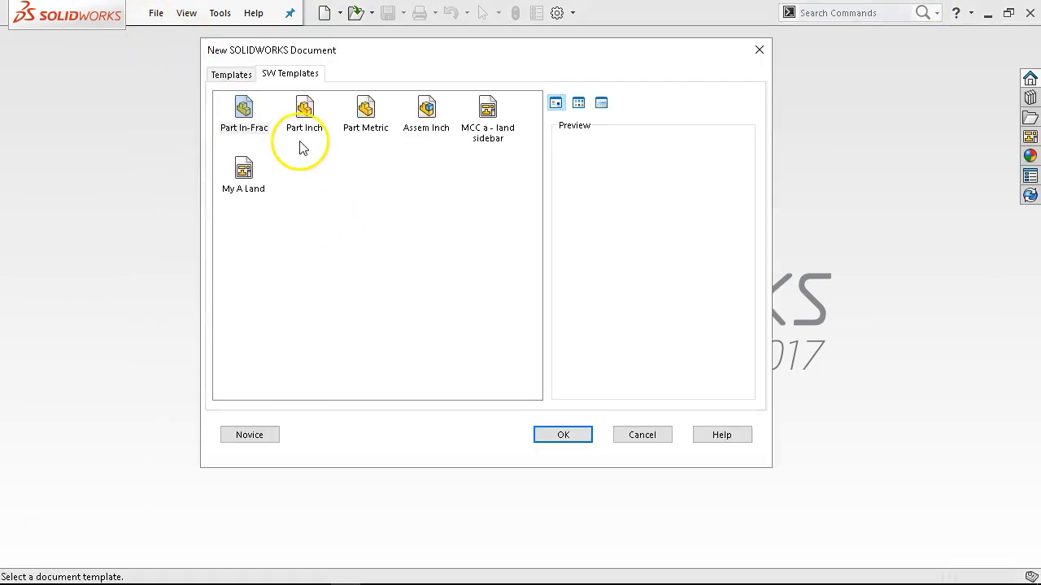
pyautogui.doubleClick(373, 112)
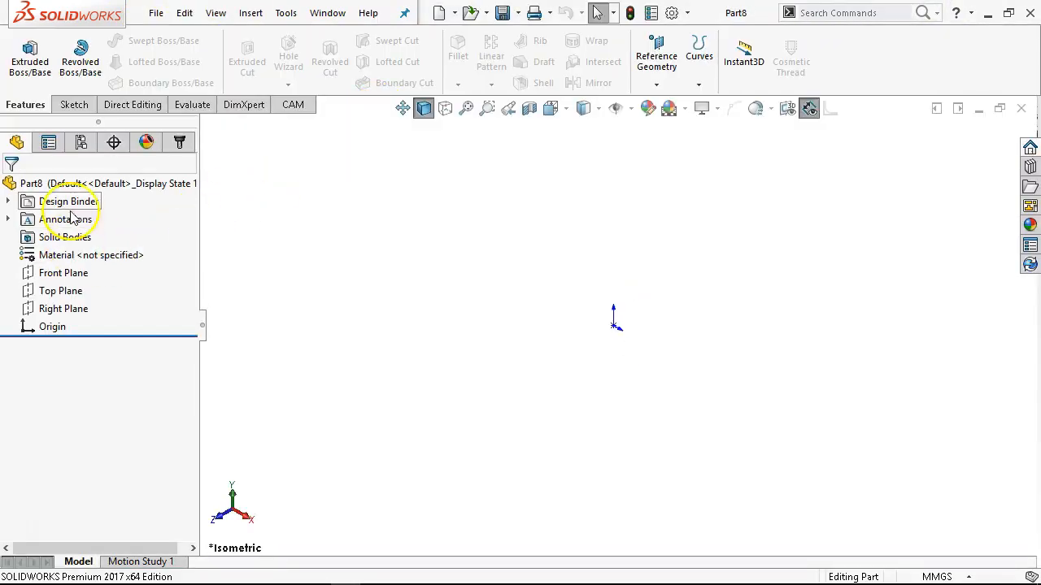
# On the Front Plane, sketch a line chain from the origin: up about 28 mm, a short step to the left, and up again.
pyautogui.click(69, 274)
pyautogui.click(74, 246)
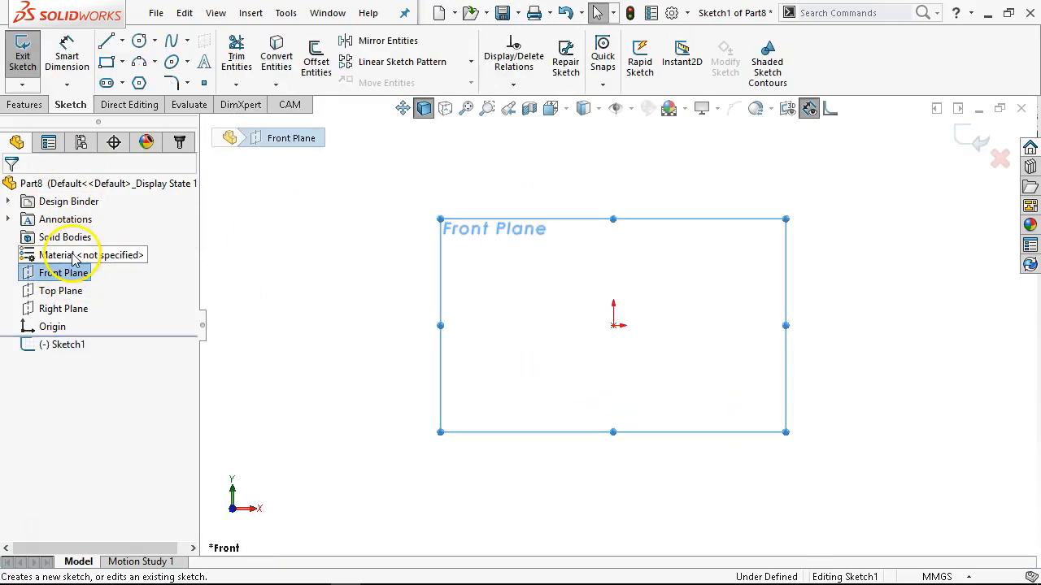
pyautogui.click(122, 41)
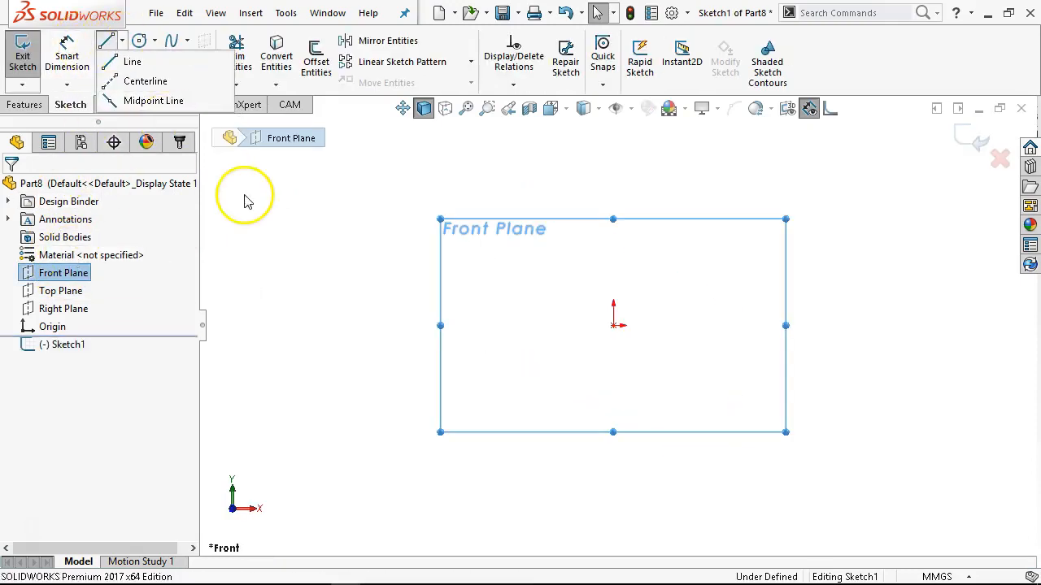
pyautogui.click(144, 77)
pyautogui.click(613, 325)
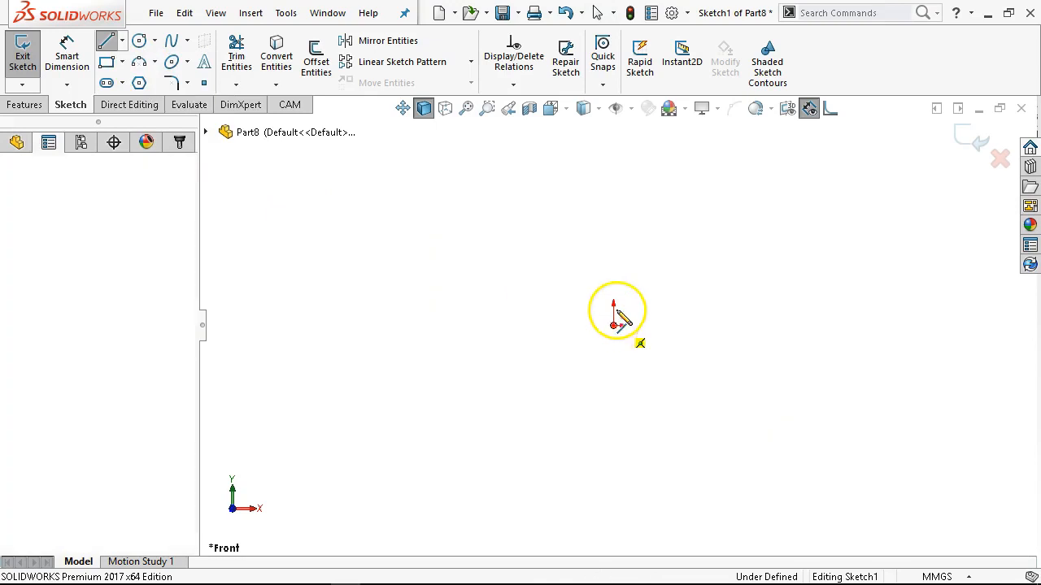
pyautogui.click(613, 272)
pyautogui.click(585, 270)
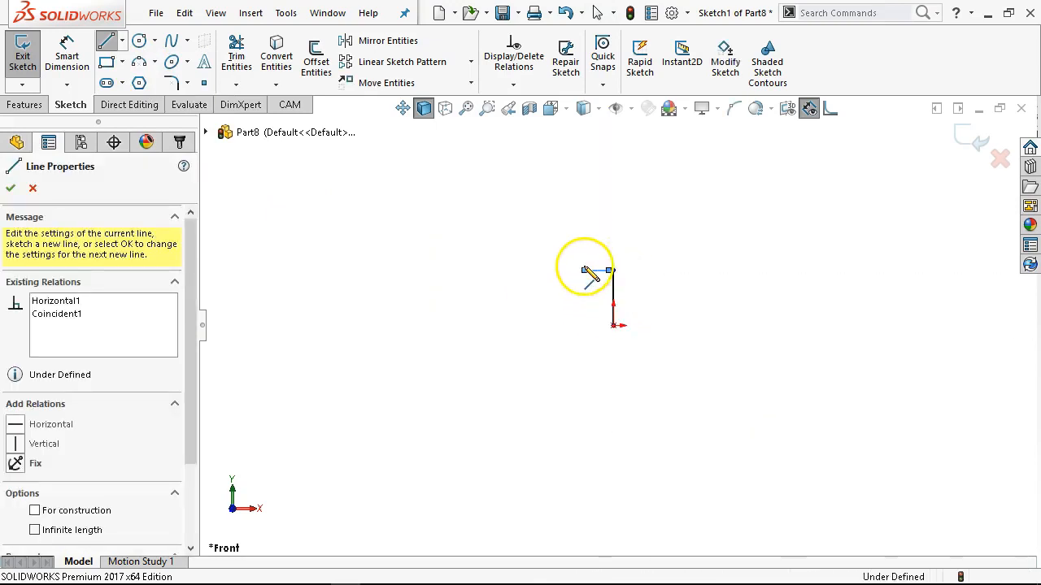
pyautogui.click(584, 205)
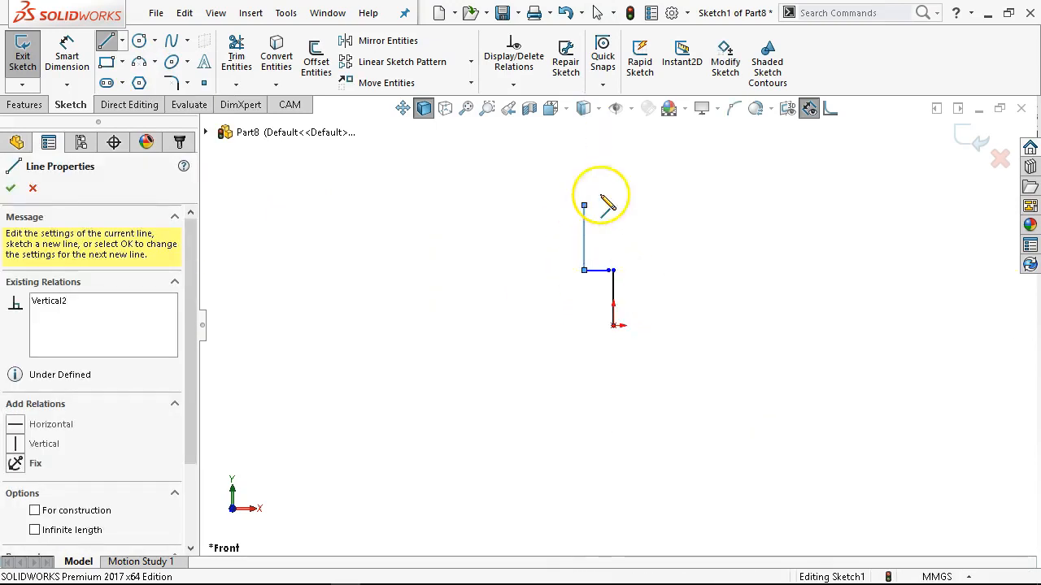
# Continue the outline with a slanted line up to the right, a short horizontal line and another slanted line, and end the chain.
pyautogui.click(609, 151)
pyautogui.click(627, 150)
pyautogui.scroll(1, 624, 163)
pyautogui.scroll(-1, 625, 164)
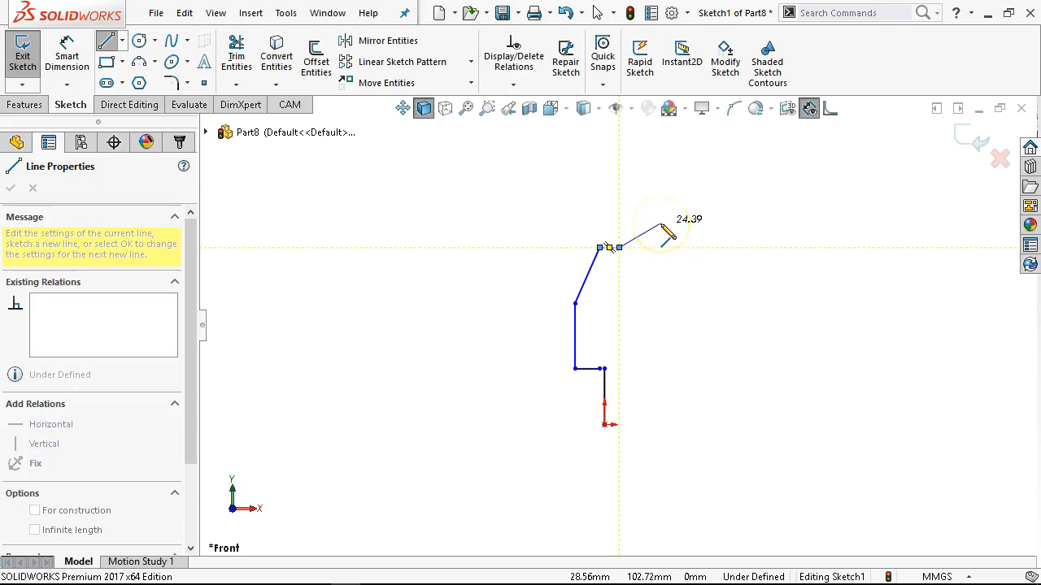
pyautogui.scroll(-1, 673, 236)
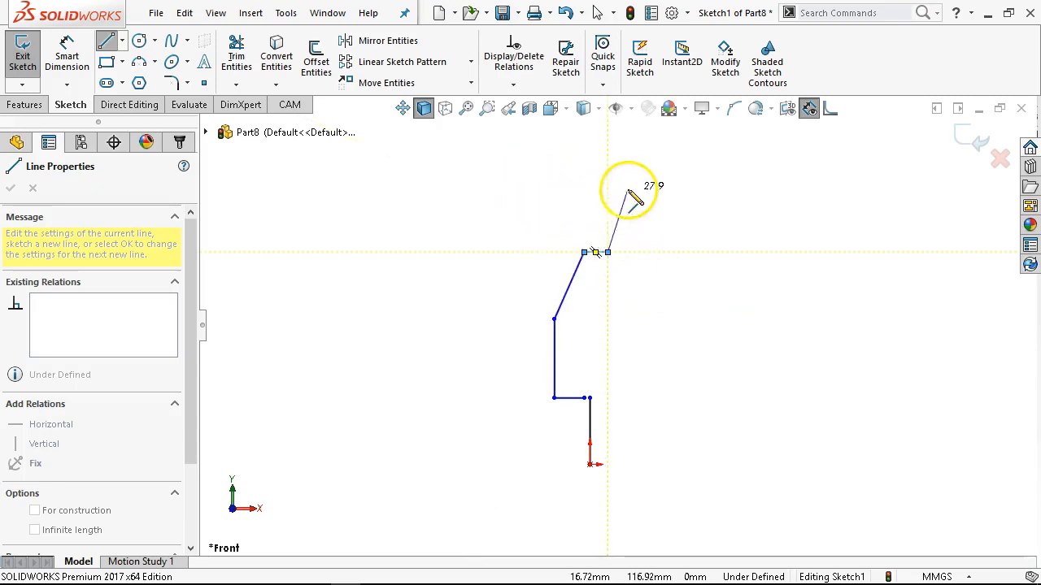
pyautogui.doubleClick(656, 168)
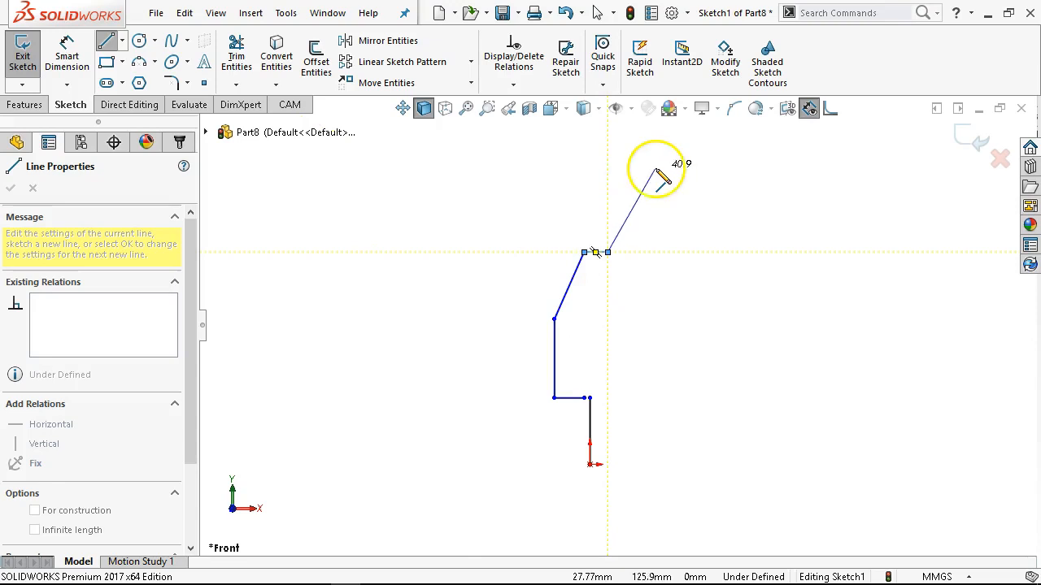
# Dimension the vertical line rising from the origin with Smart Dimension and set it to 37.28 mm.
pyautogui.rightClick(671, 211)
pyautogui.click(825, 184)
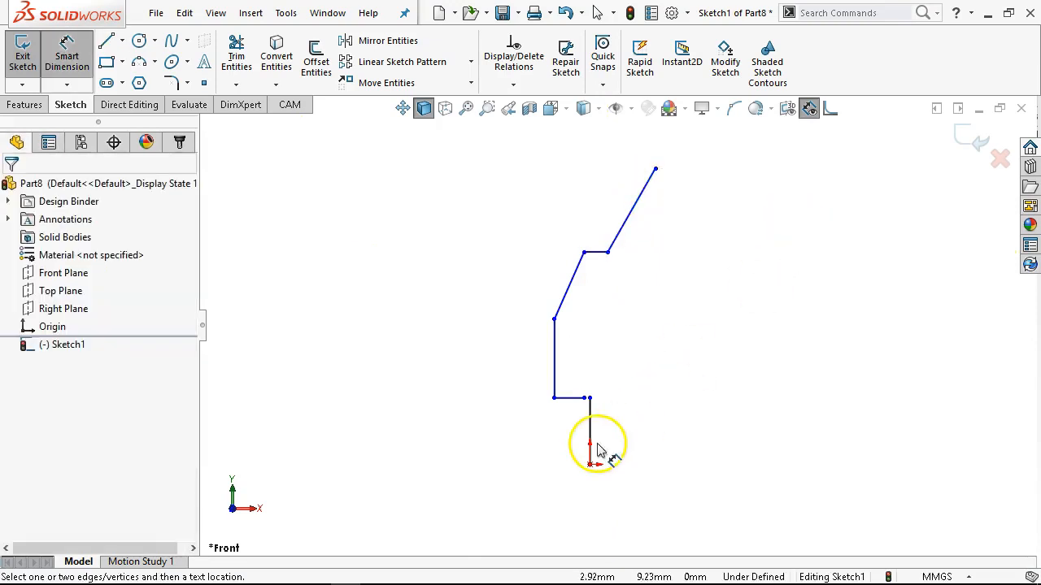
pyautogui.scroll(-3, 592, 418)
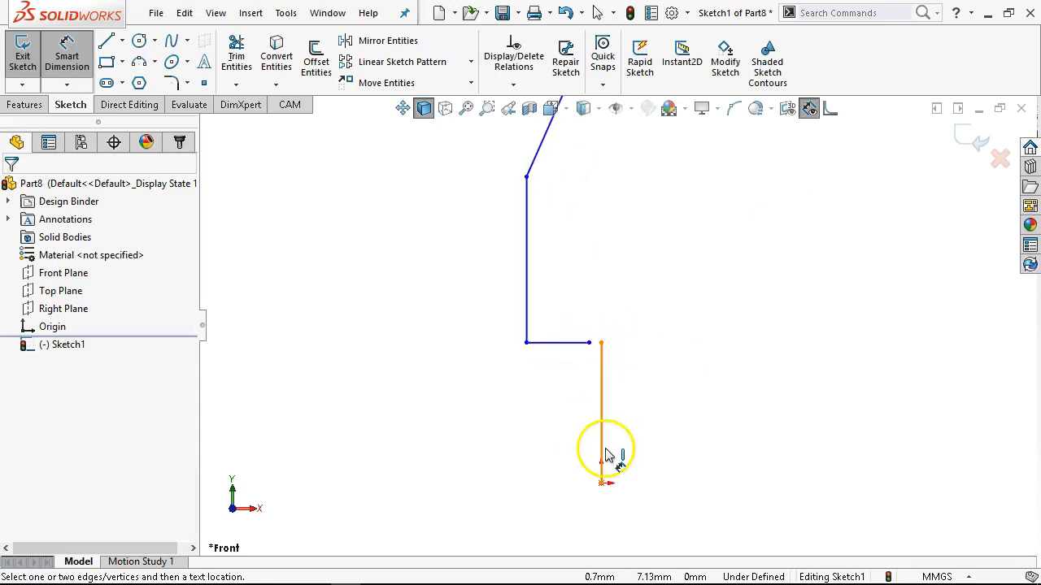
pyautogui.scroll(3, 615, 375)
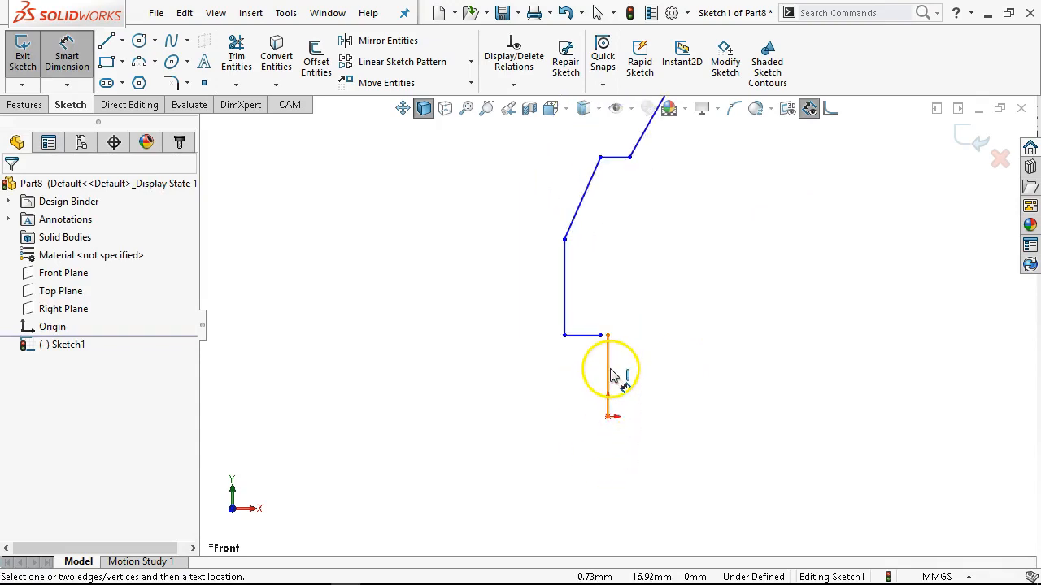
pyautogui.click(609, 376)
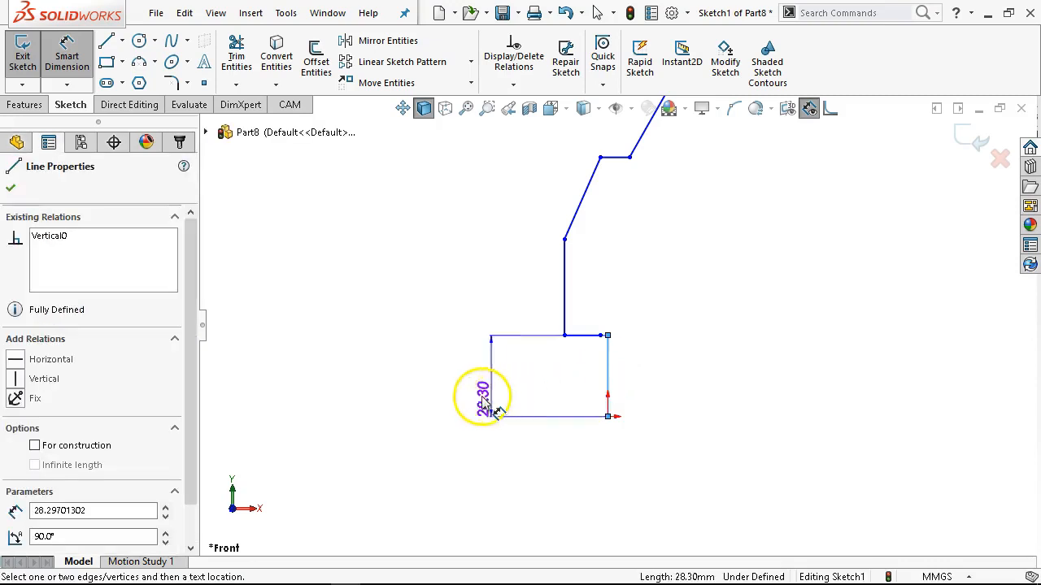
pyautogui.click(477, 397)
pyautogui.write('37')
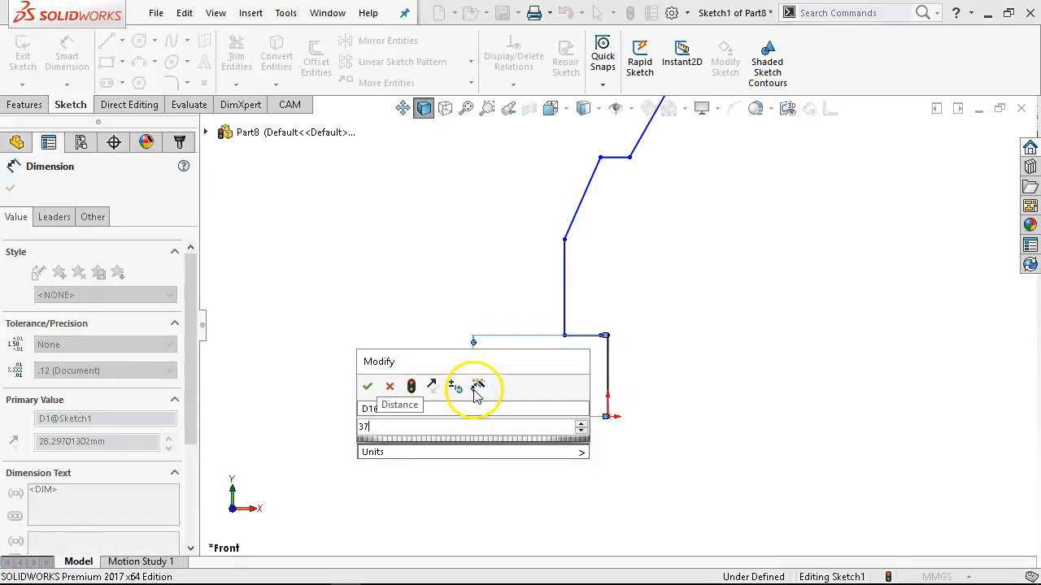
pyautogui.write('.28')
pyautogui.press('Return')
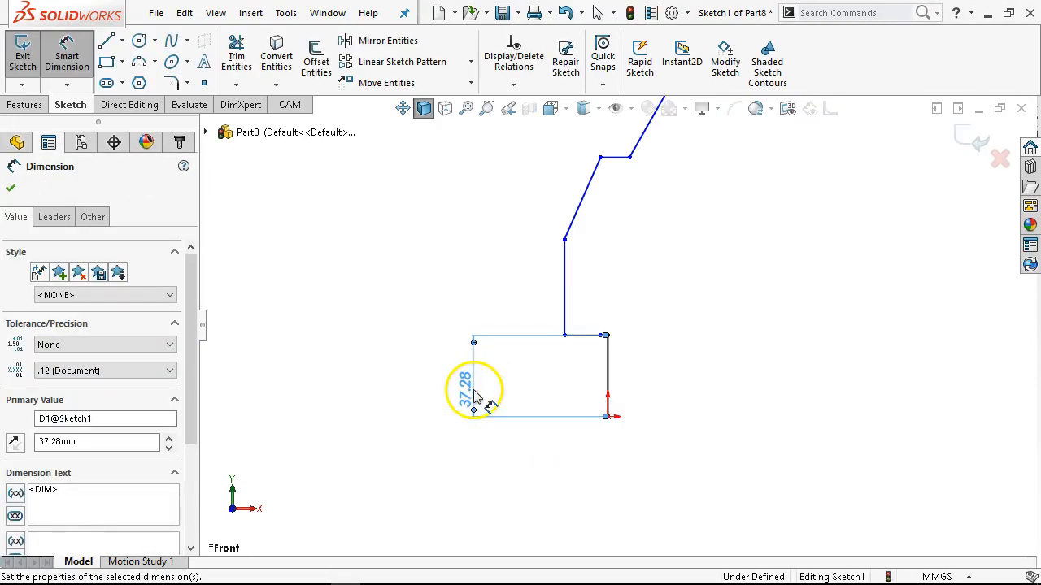
# Dimension the outer vertical line above the short step and set its length to 32.47 mm.
pyautogui.click(564, 318)
pyautogui.click(478, 313)
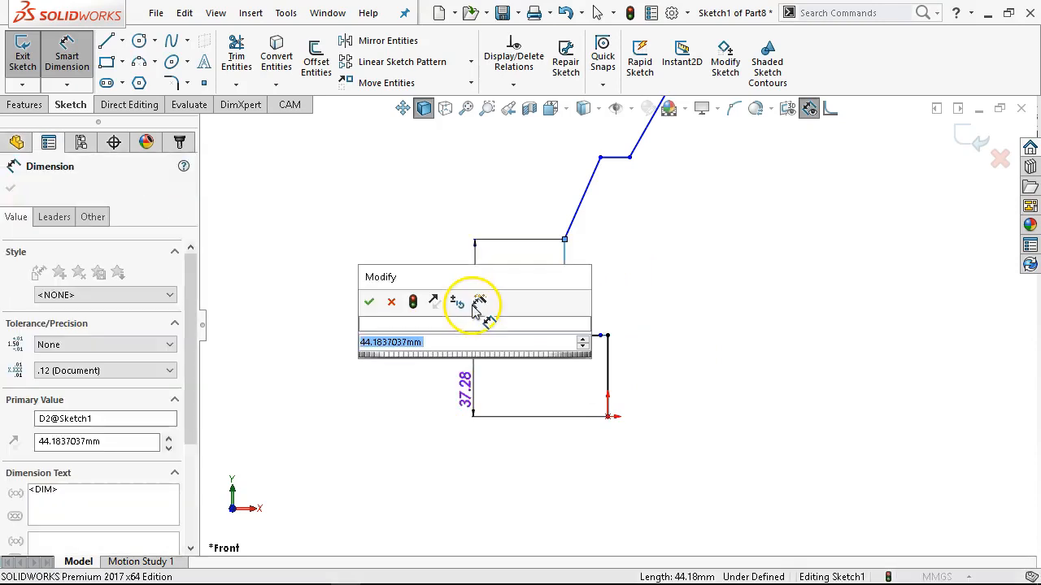
pyautogui.write('2')
pyautogui.press('BackSpace')
pyautogui.write('32.47')
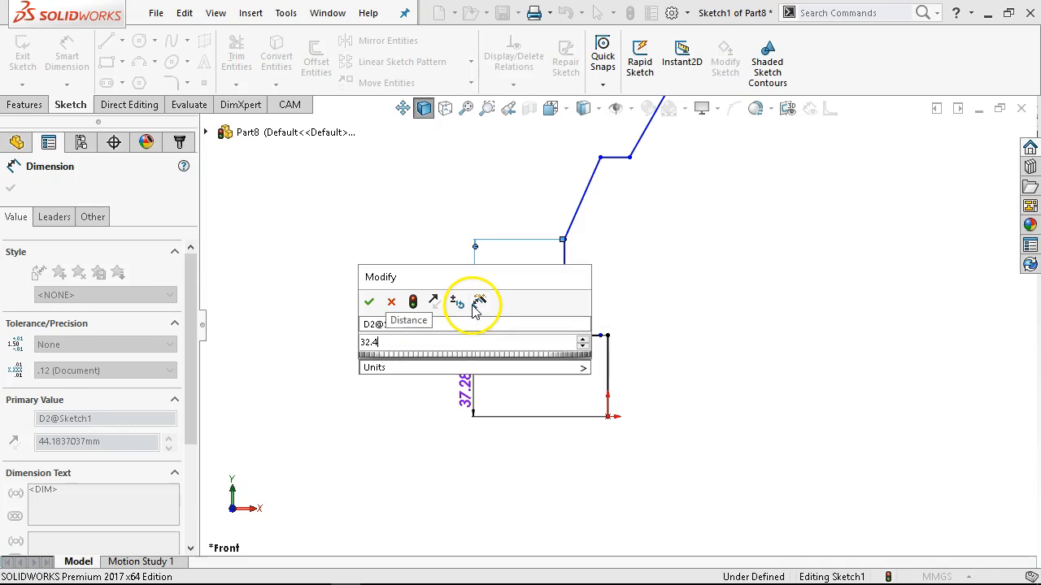
pyautogui.press('Return')
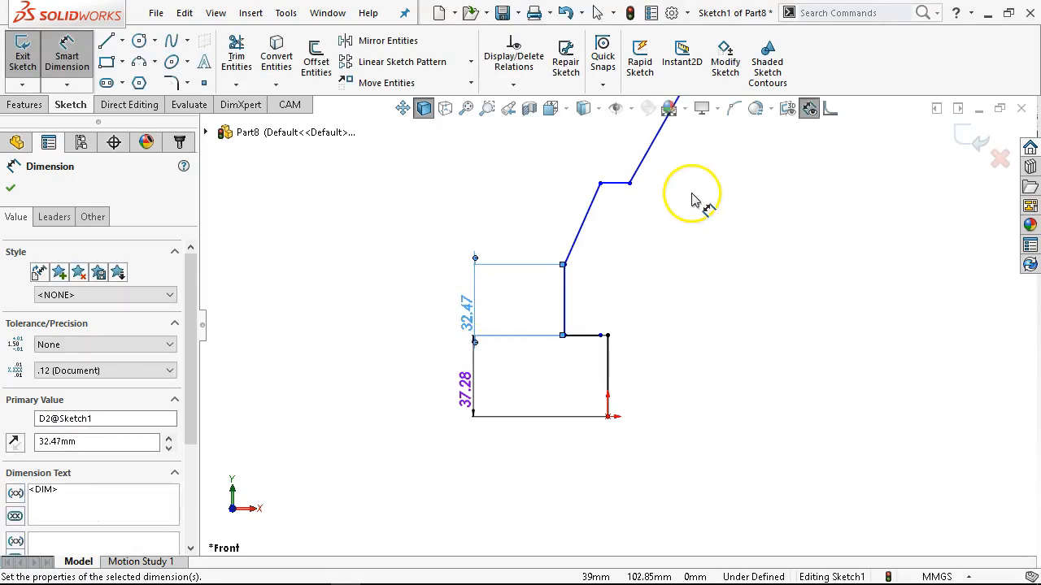
# Dimension the vertical height of the uppermost slanted line and set it to 21.93 mm.
pyautogui.press('Escape')
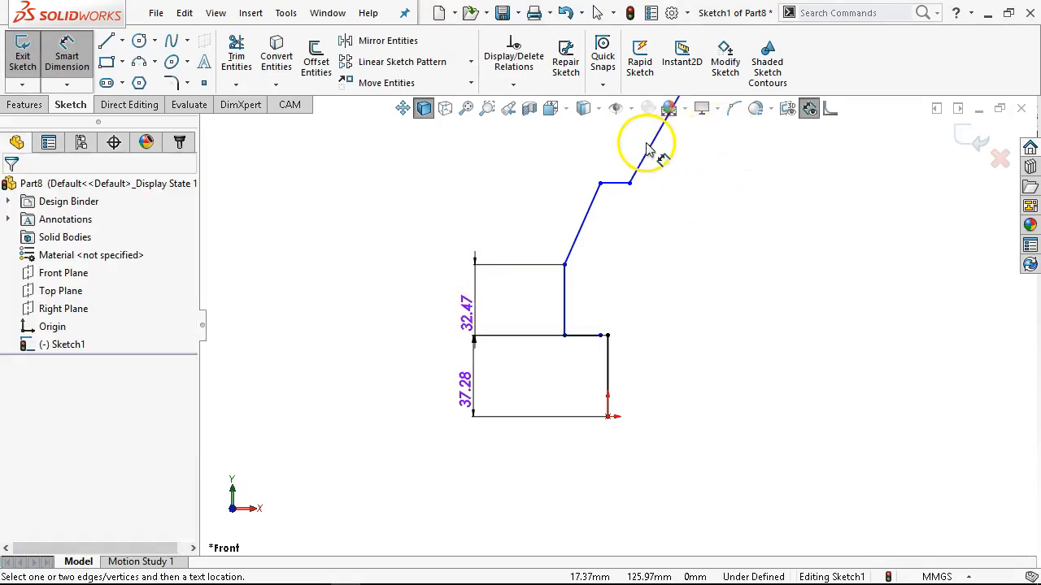
pyautogui.click(655, 155)
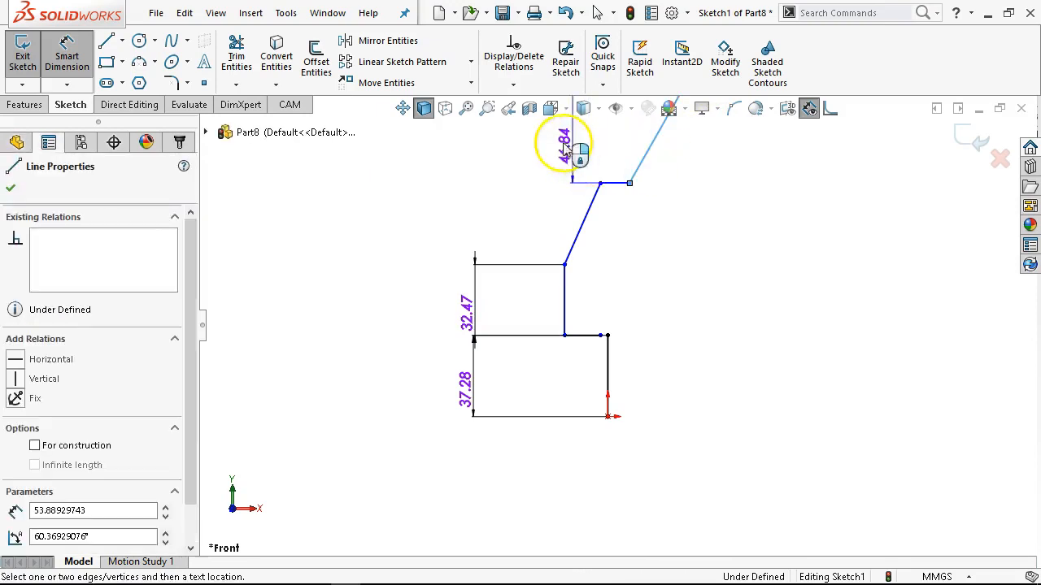
pyautogui.click(522, 153)
pyautogui.write('21.')
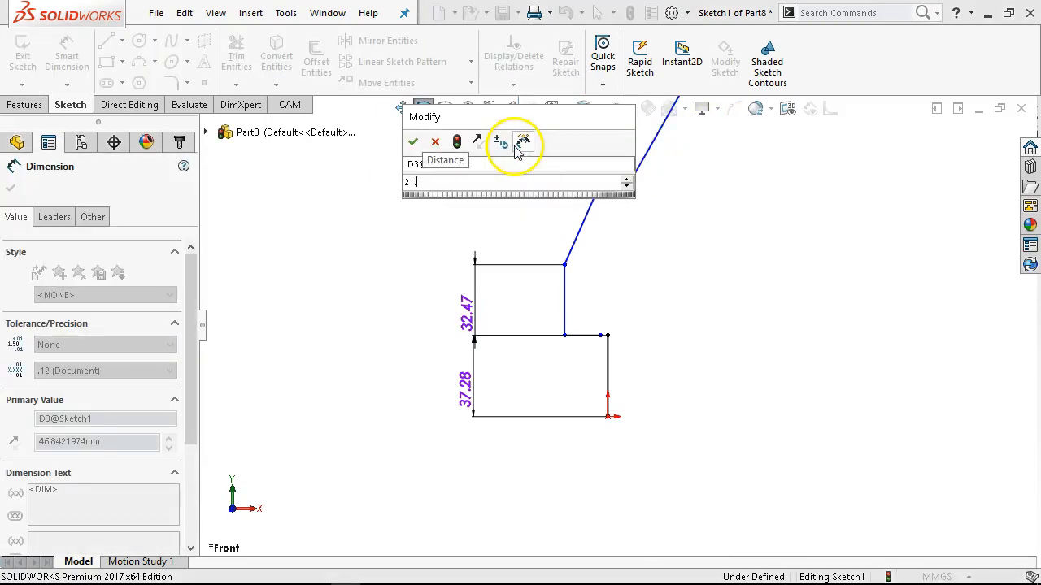
pyautogui.write('93')
pyautogui.press('Return')
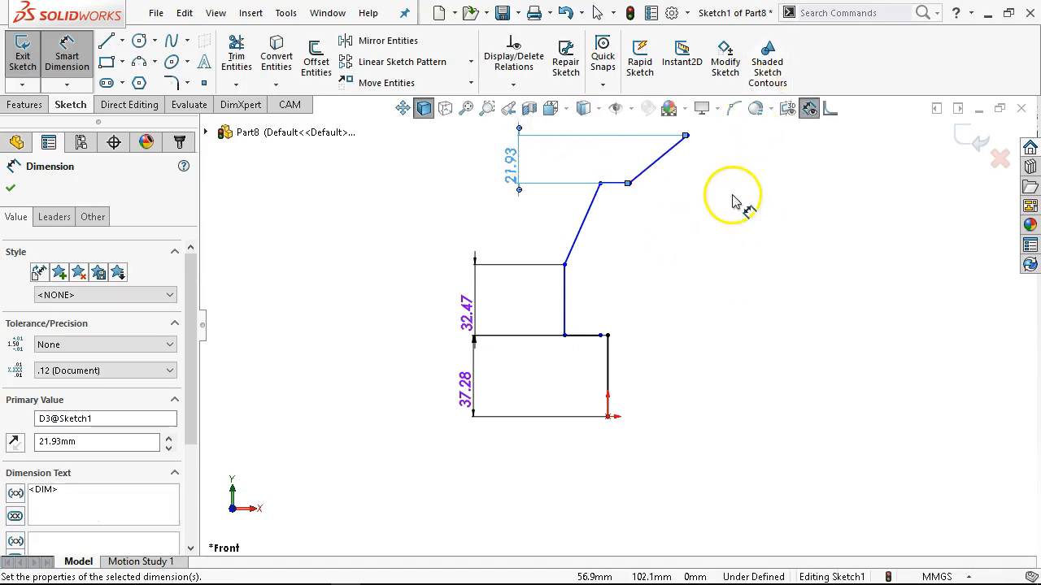
# Leave dimensioning and join the loose end of the lower horizontal line to the upper end of the vertical line from the origin.
pyautogui.rightClick(671, 213)
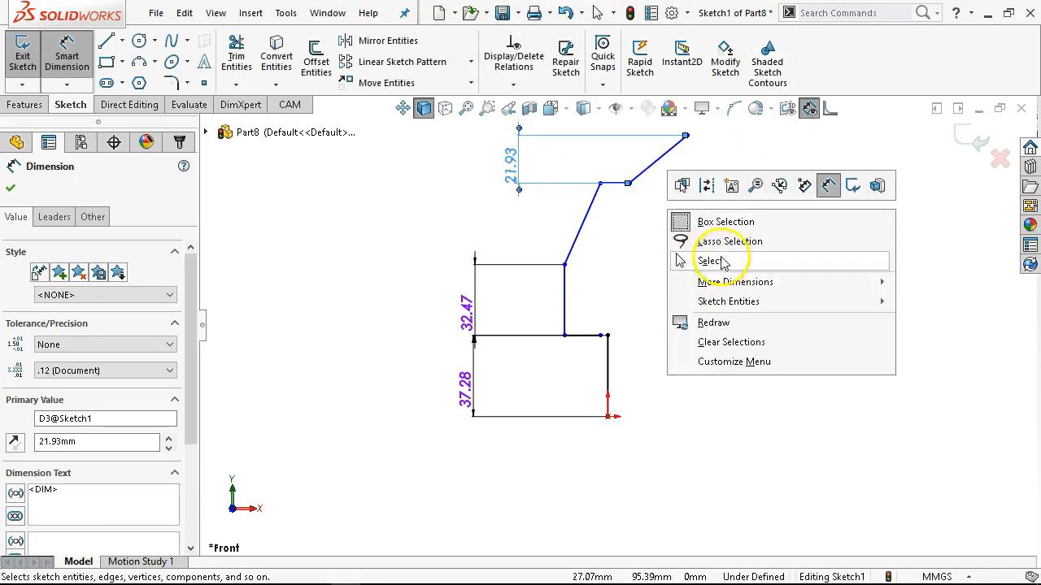
pyautogui.click(724, 262)
pyautogui.scroll(-5, 550, 388)
pyautogui.moveTo(697, 257)
pyautogui.mouseDown()
pyautogui.moveTo(727, 247)
pyautogui.moveTo(681, 263)
pyautogui.moveTo(533, 254)
pyautogui.moveTo(737, 257)
pyautogui.moveTo(719, 262)
pyautogui.mouseUp()
pyautogui.click(701, 267)
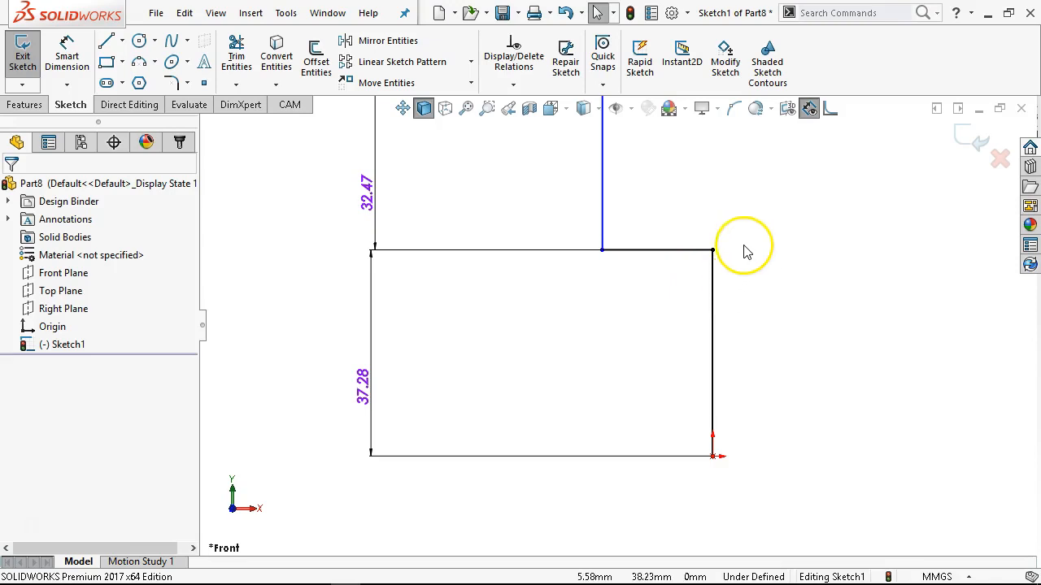
pyautogui.click(713, 249)
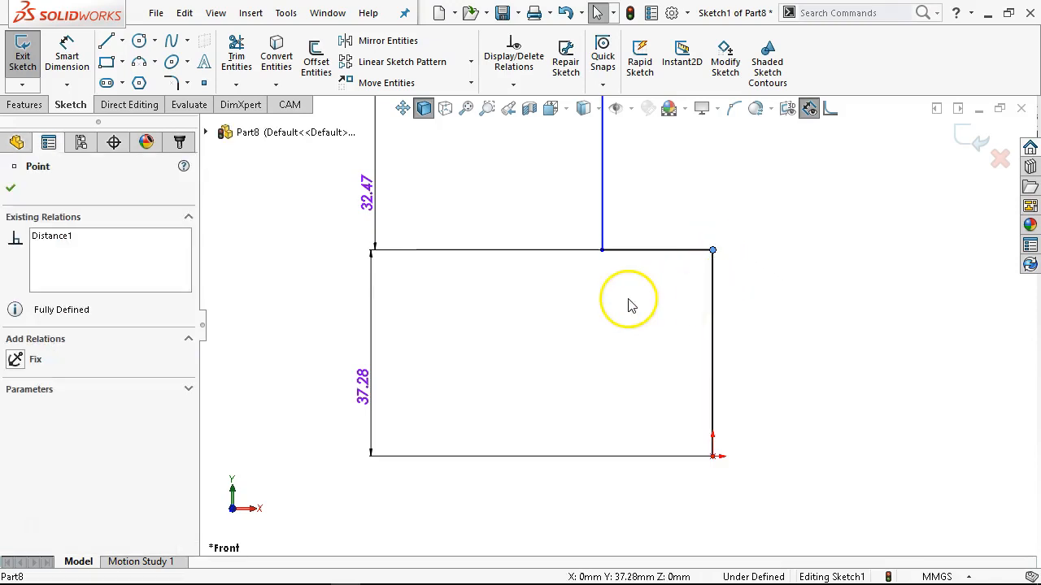
# Try a horizontal dimension from the stepped corner above the origin to the top of the outer vertical line, and delete it.
pyautogui.scroll(-3, 688, 221)
pyautogui.rightClick(688, 229)
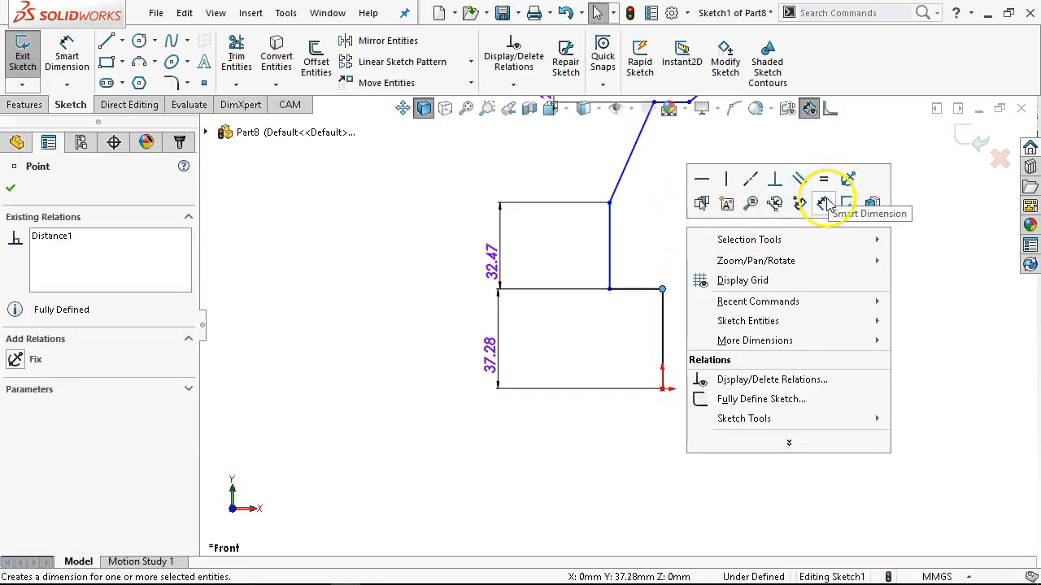
pyautogui.click(824, 202)
pyautogui.click(655, 289)
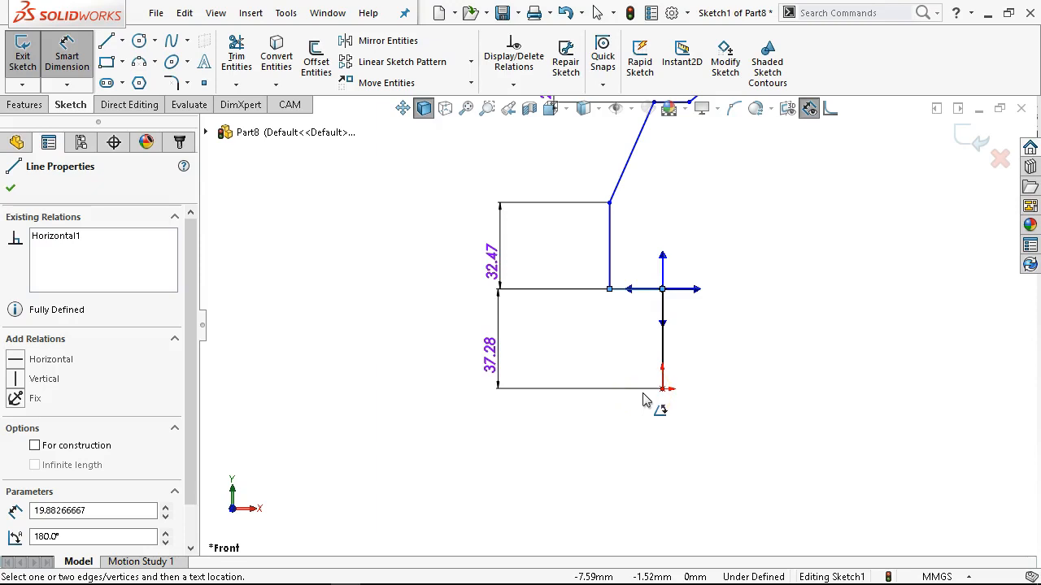
pyautogui.scroll(2, 646, 219)
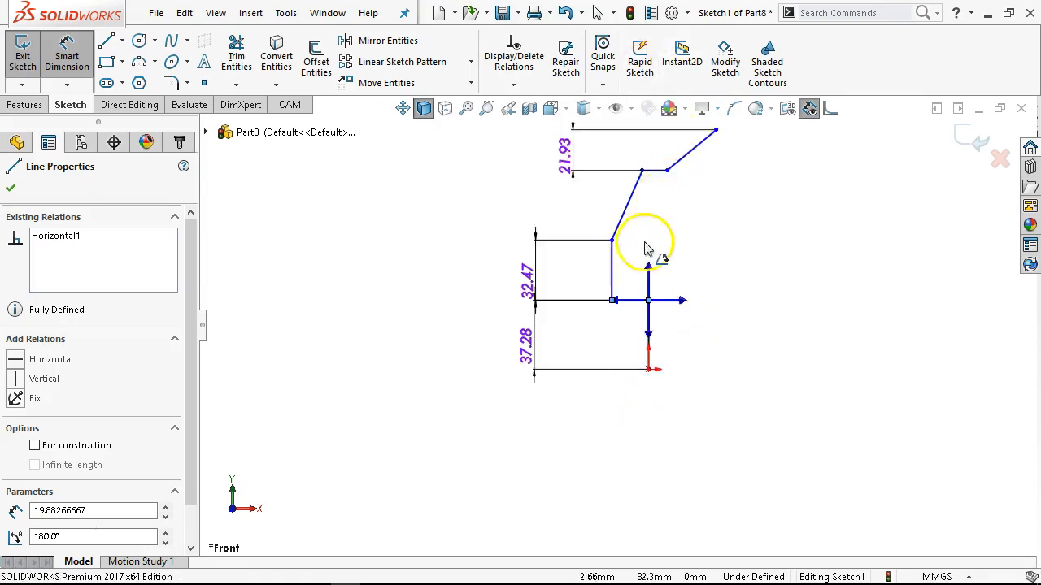
pyautogui.scroll(-2, 630, 256)
pyautogui.scroll(-1, 598, 277)
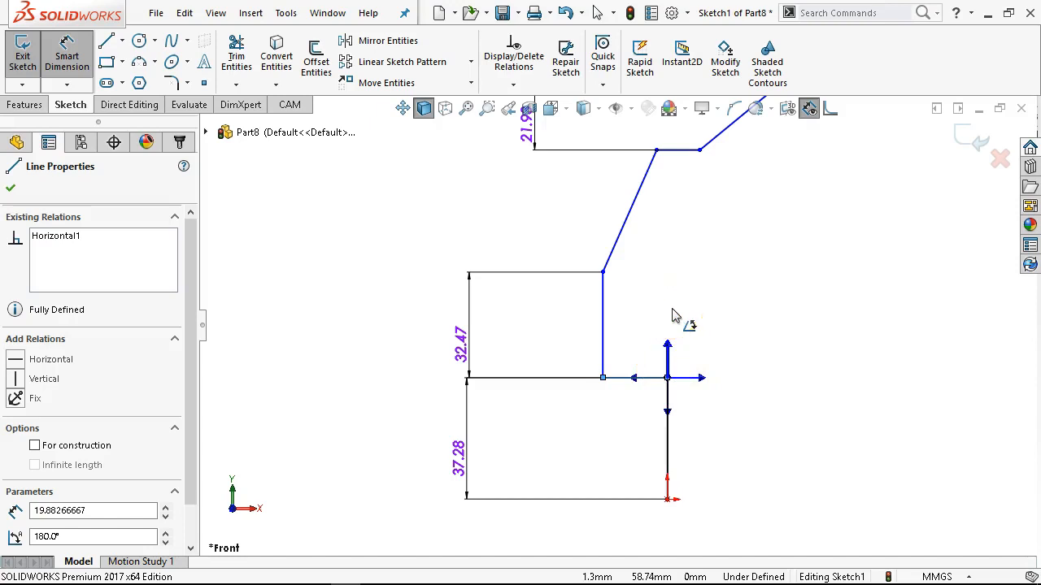
pyautogui.click(606, 272)
pyautogui.click(614, 225)
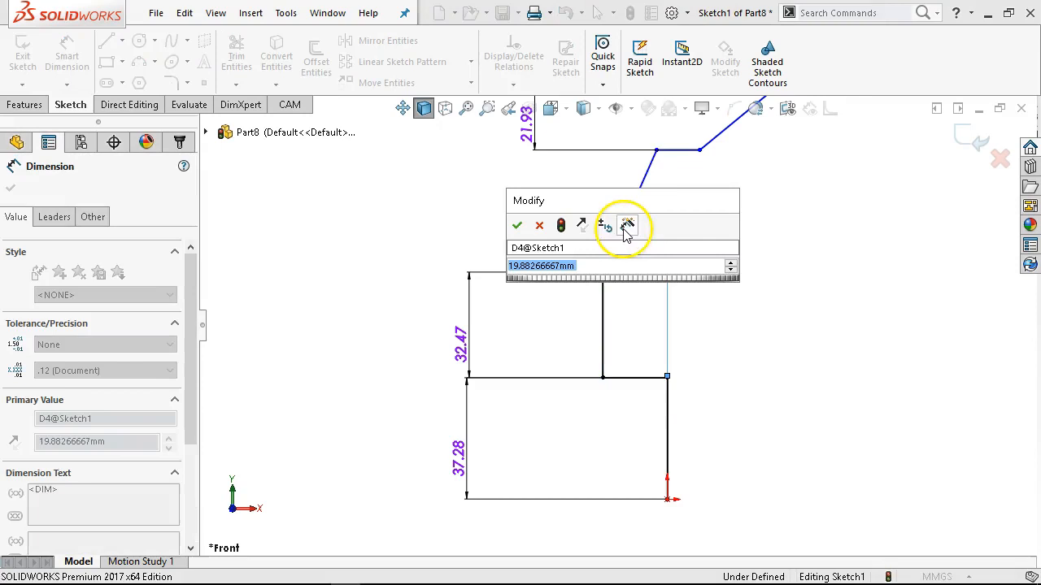
pyautogui.click(517, 225)
pyautogui.click(725, 339)
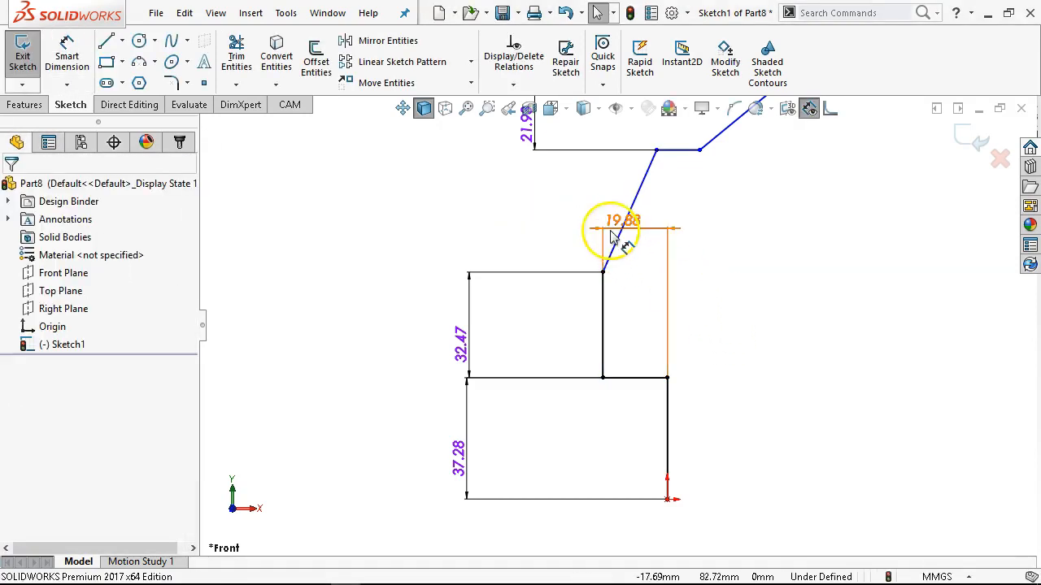
pyautogui.moveTo(622, 227); pyautogui.dragTo(563, 441)
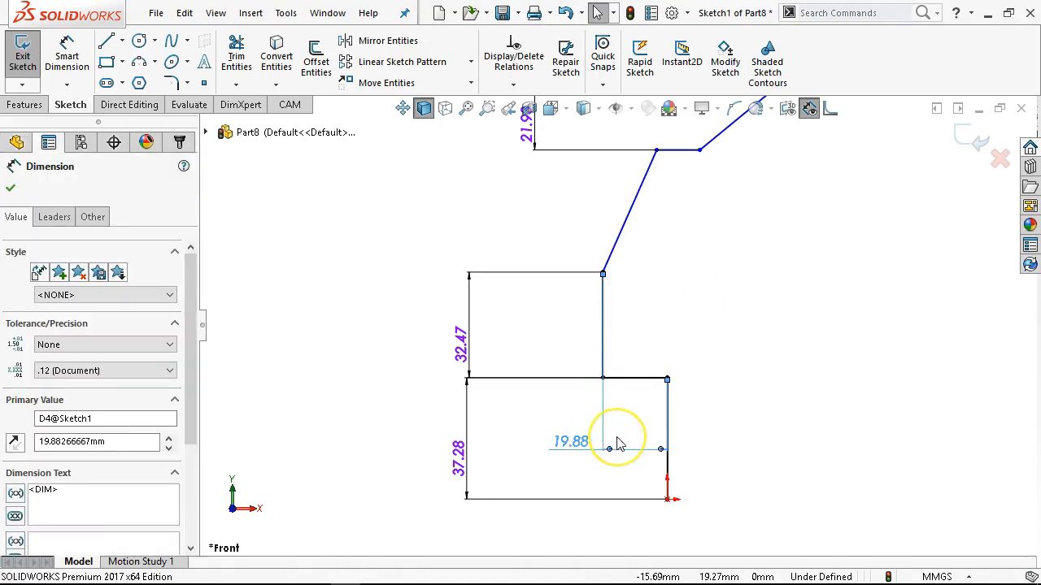
pyautogui.press('Delete')
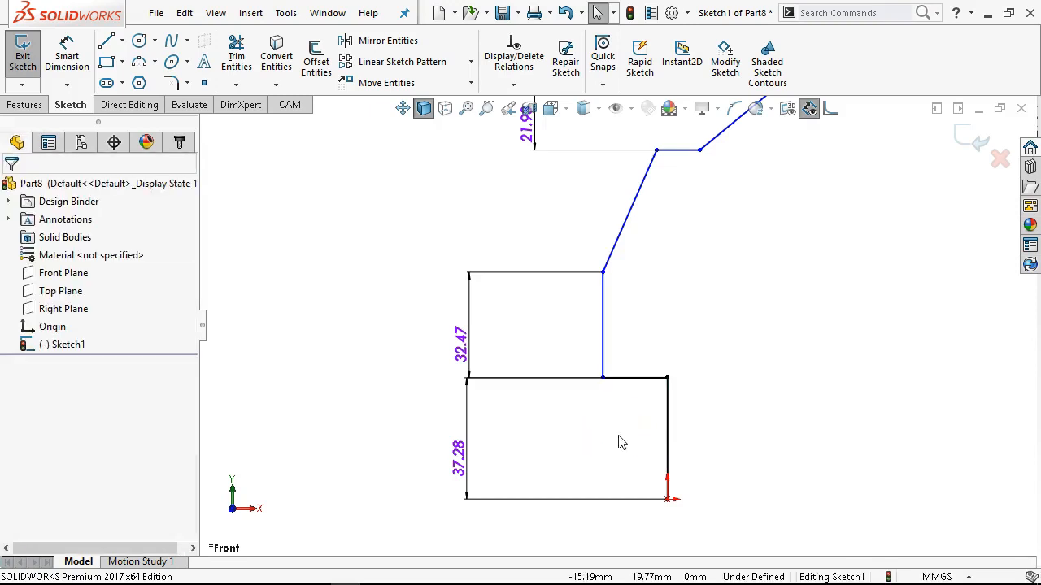
# Dimension the angle between the long slanted line and the vertical through its lower end, and set it to 28.81°.
pyautogui.click(70, 54)
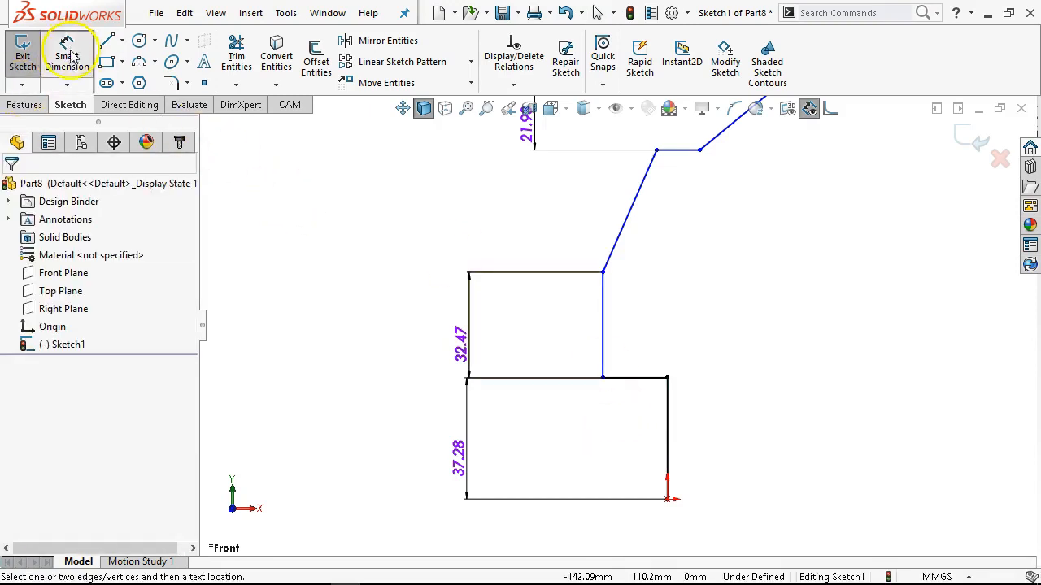
pyautogui.click(604, 274)
pyautogui.click(621, 252)
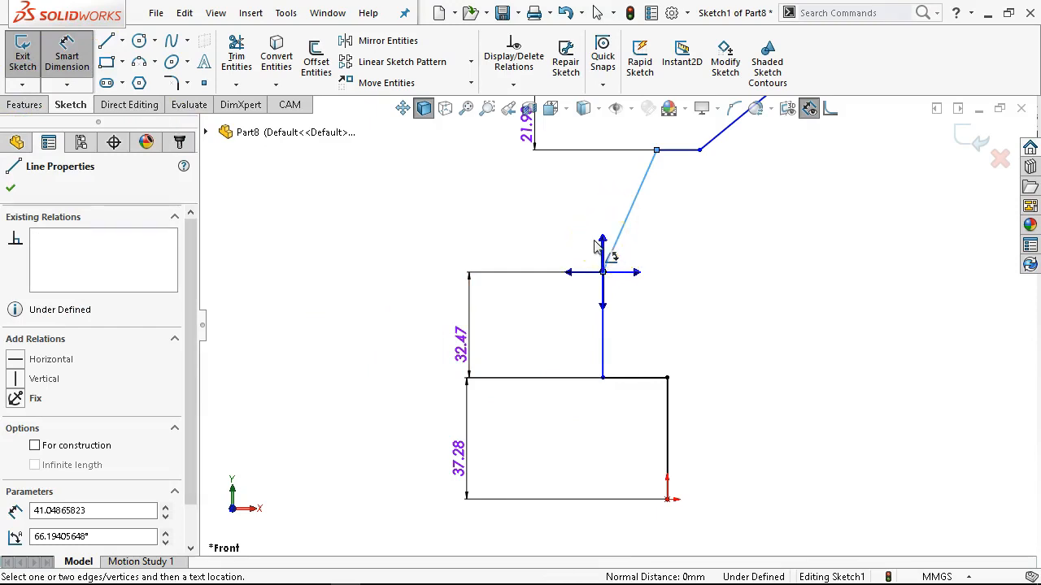
pyautogui.click(602, 243)
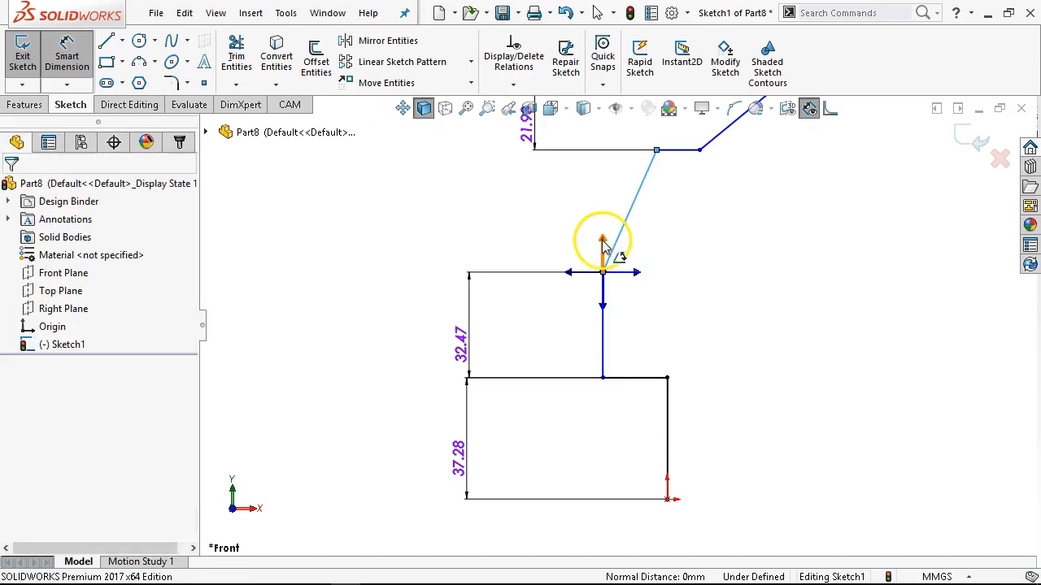
pyautogui.scroll(1, 628, 209)
pyautogui.scroll(-1, 632, 213)
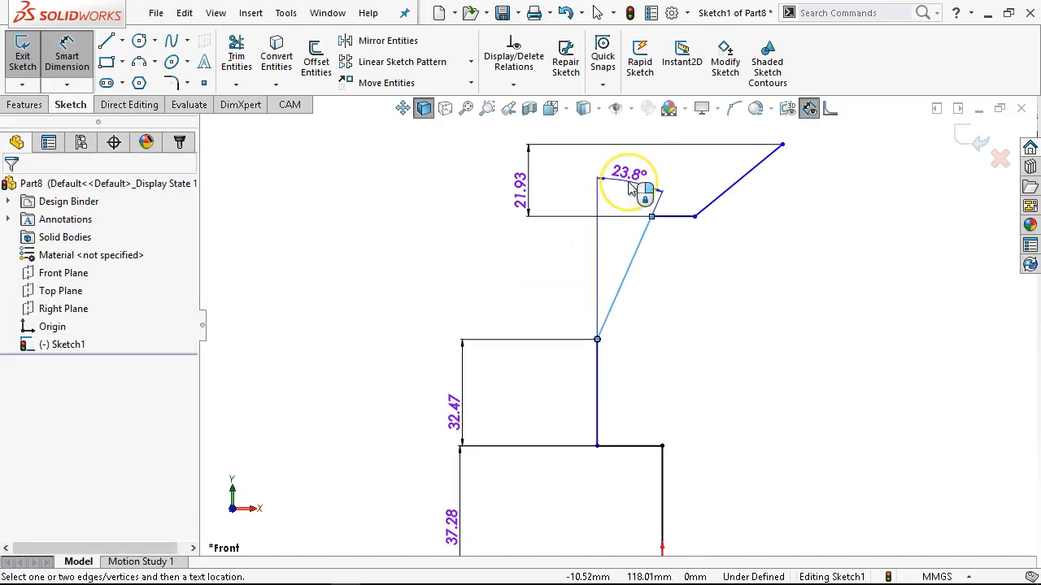
pyautogui.click(631, 188)
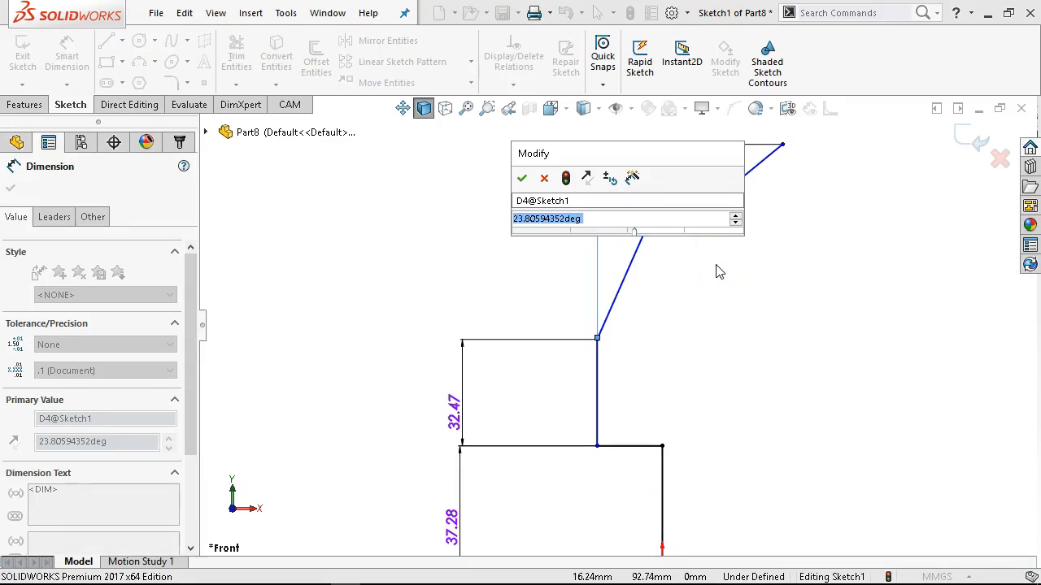
pyautogui.write('28.81')
pyautogui.press('Return')
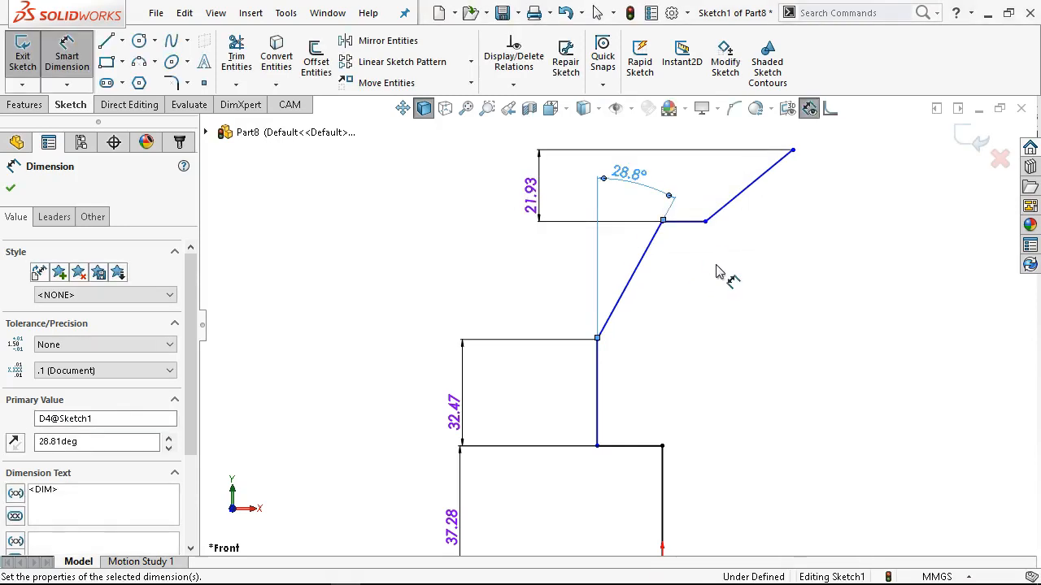
pyautogui.click(601, 375)
pyautogui.click(614, 304)
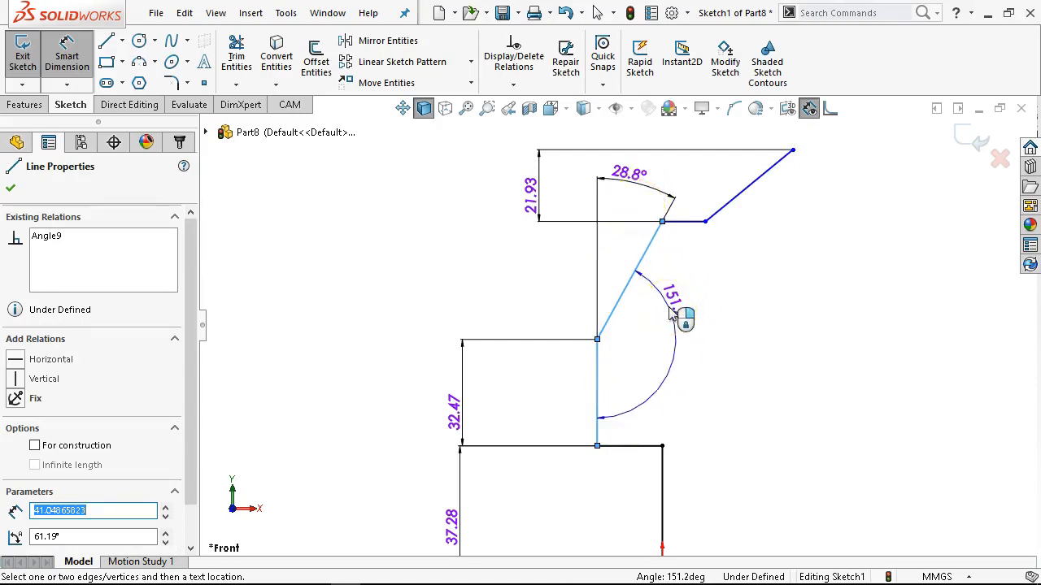
pyautogui.press('Escape')
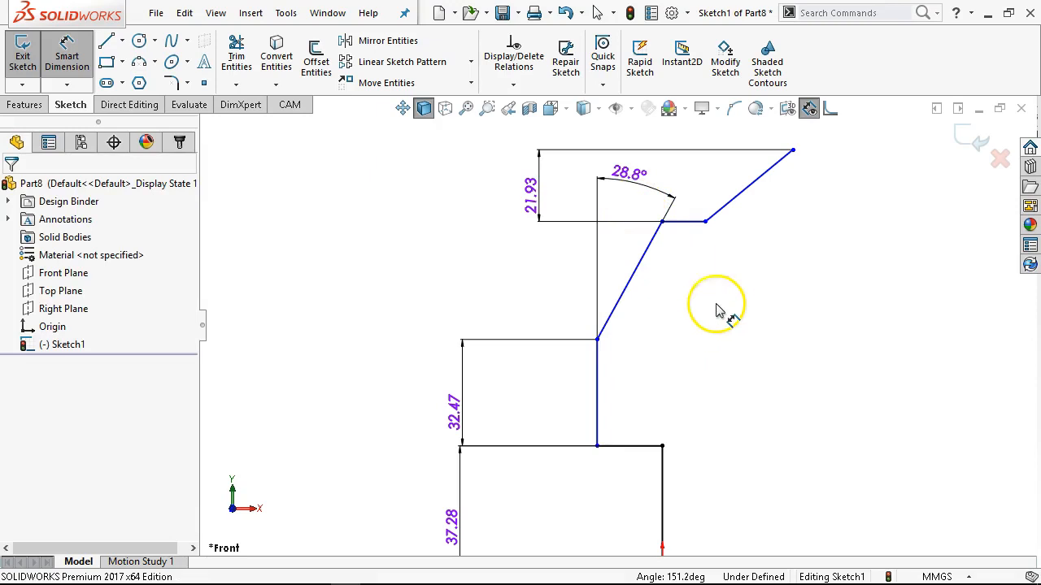
pyautogui.click(789, 148)
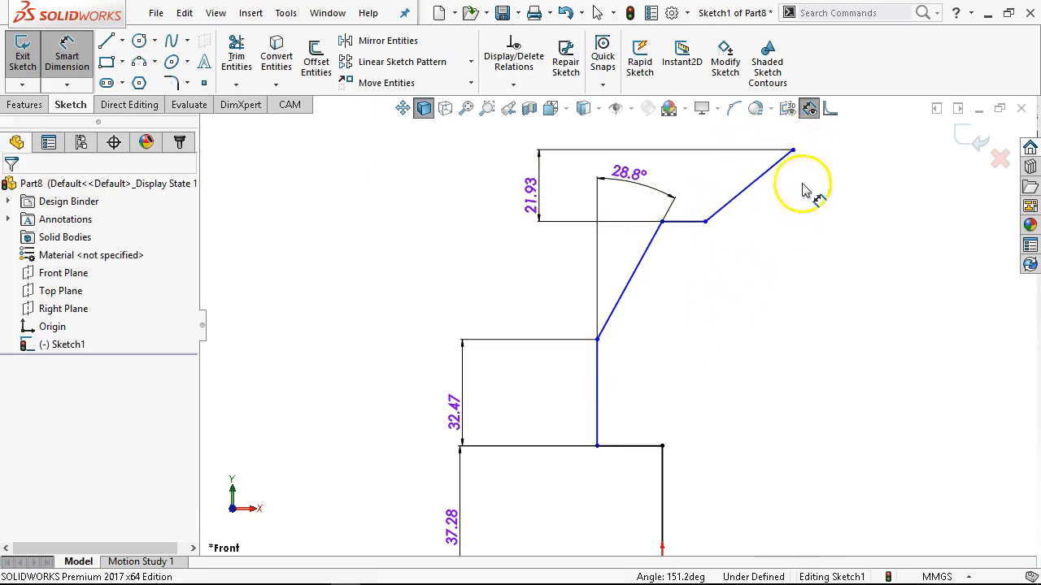
pyautogui.rightClick(759, 298)
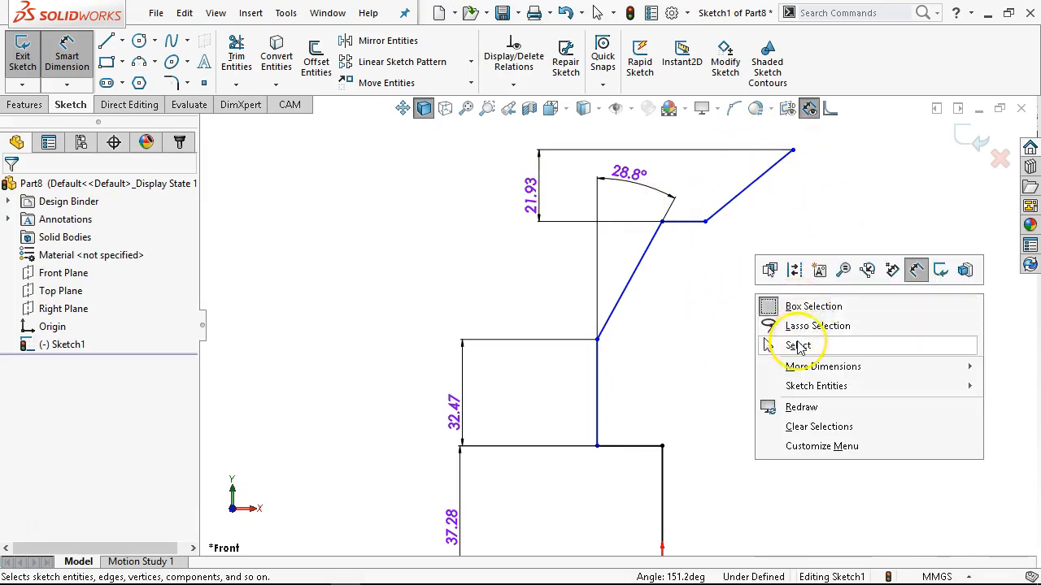
pyautogui.click(798, 346)
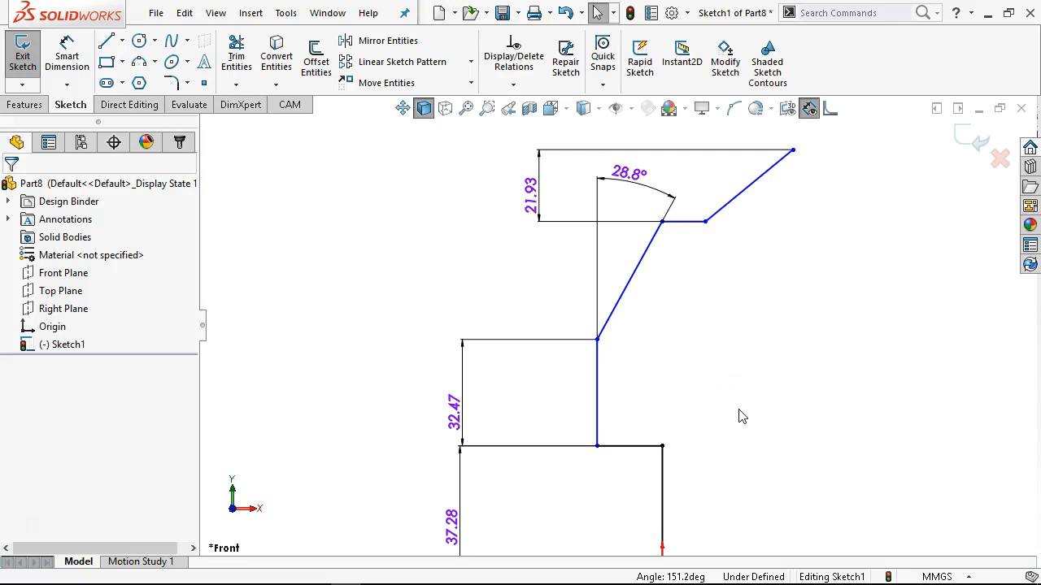
# Draw a horizontal line about 31 mm long outward to the right from the top end of the uppermost slanted line.
pyautogui.scroll(3, 622, 382)
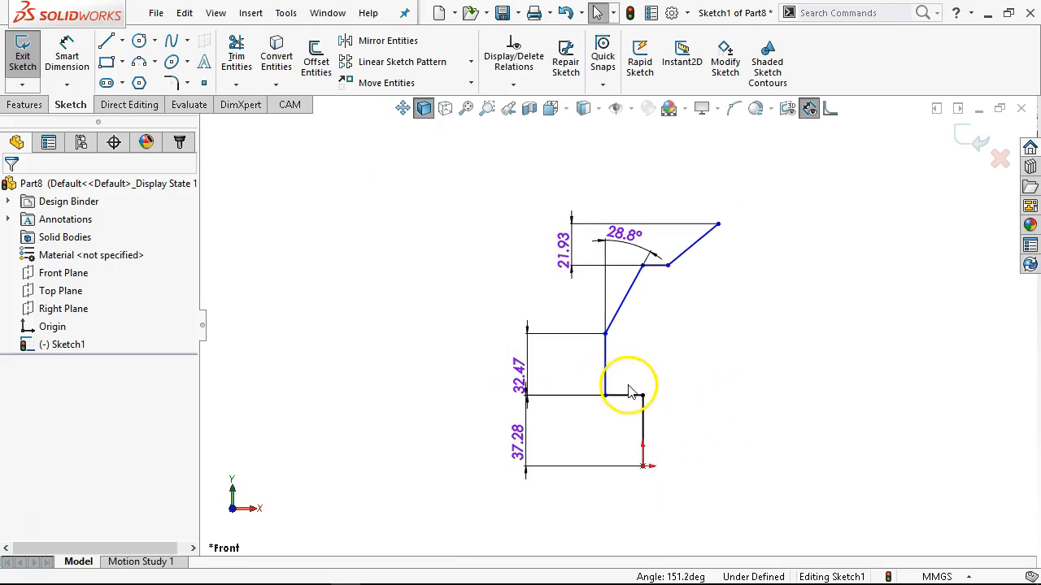
pyautogui.scroll(-3, 704, 268)
pyautogui.click(67, 57)
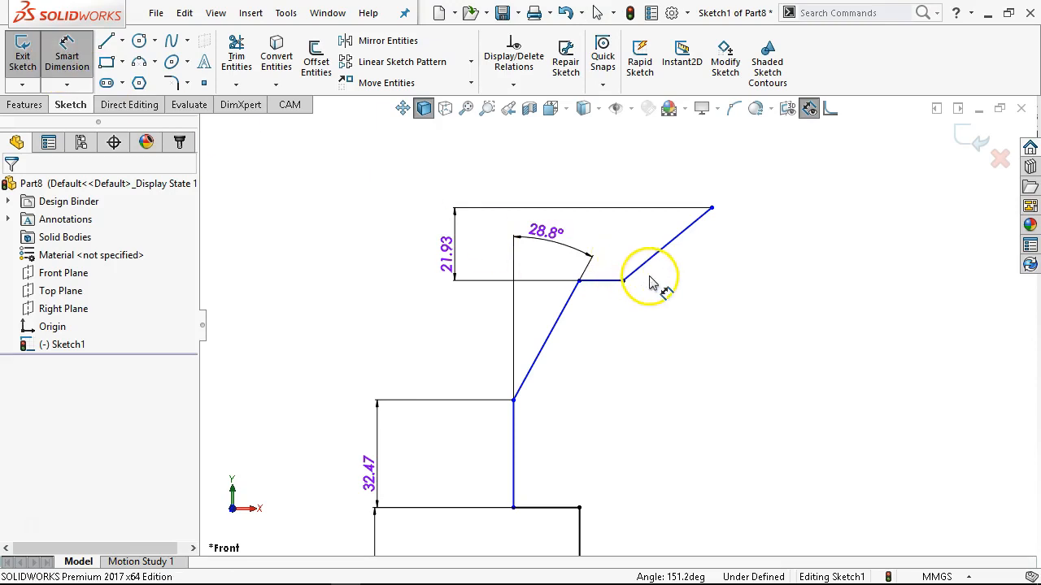
pyautogui.click(106, 41)
pyautogui.moveTo(711, 208); pyautogui.dragTo(815, 208)
# Try a reflex angle dimension between the top horizontal line and the uppermost slanted line, and undo it.
pyautogui.rightClick(795, 166)
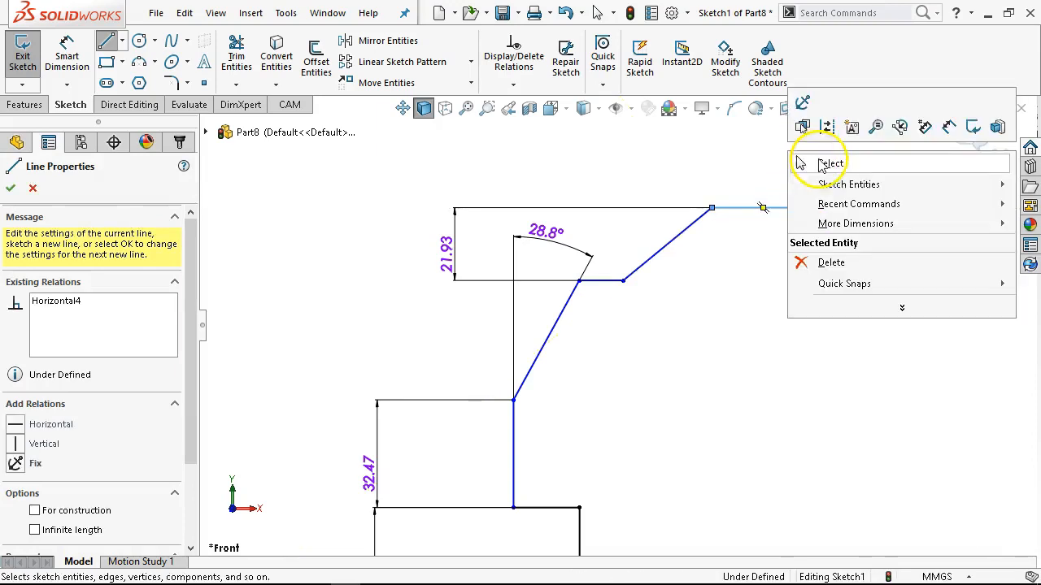
pyautogui.click(941, 144)
pyautogui.click(746, 209)
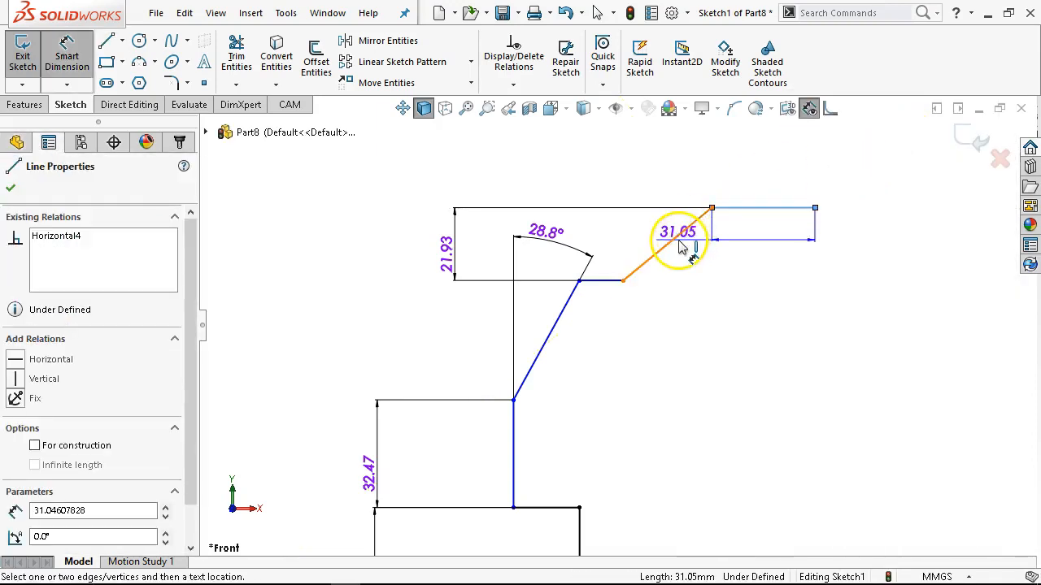
pyautogui.click(674, 239)
pyautogui.click(672, 177)
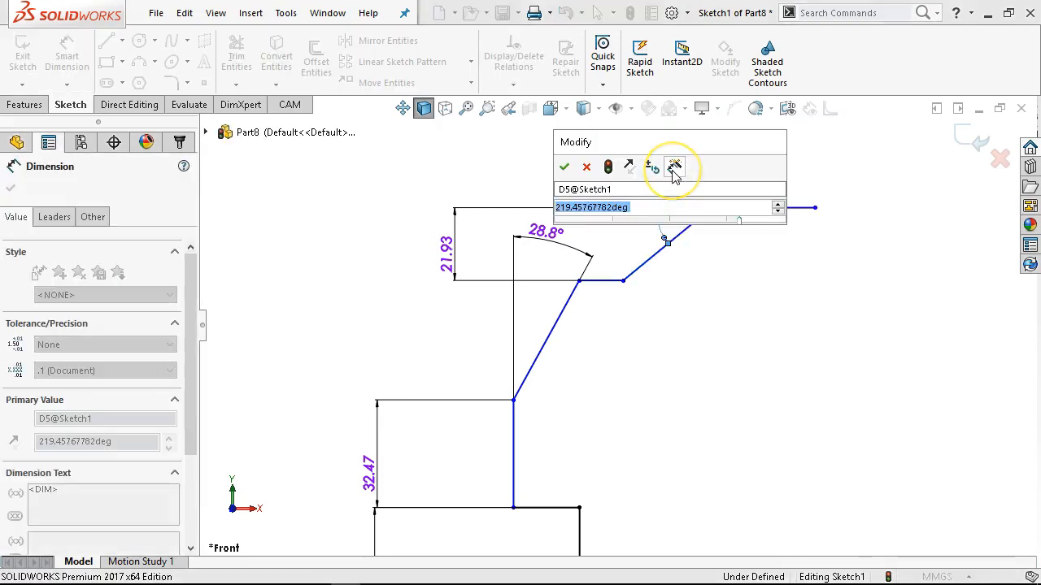
pyautogui.press('Escape')
pyautogui.press('Escape')
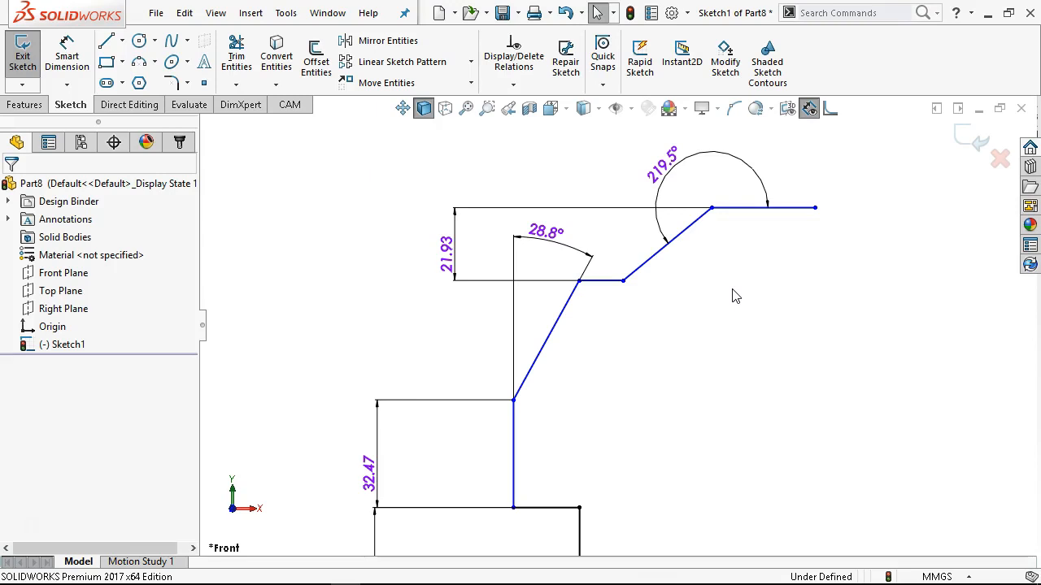
pyautogui.hotkey('ctrl', 'z')
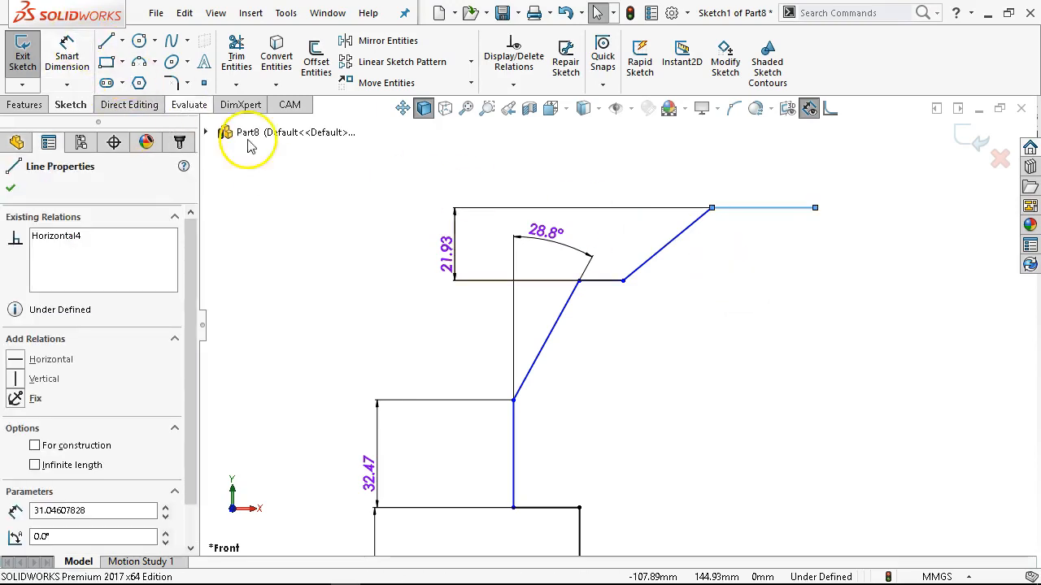
pyautogui.click(379, 226)
# Dimension the reflex angle between the uppermost slanted line and the top horizontal line, set it to 236.99°, and leave dimensioning.
pyautogui.click(68, 50)
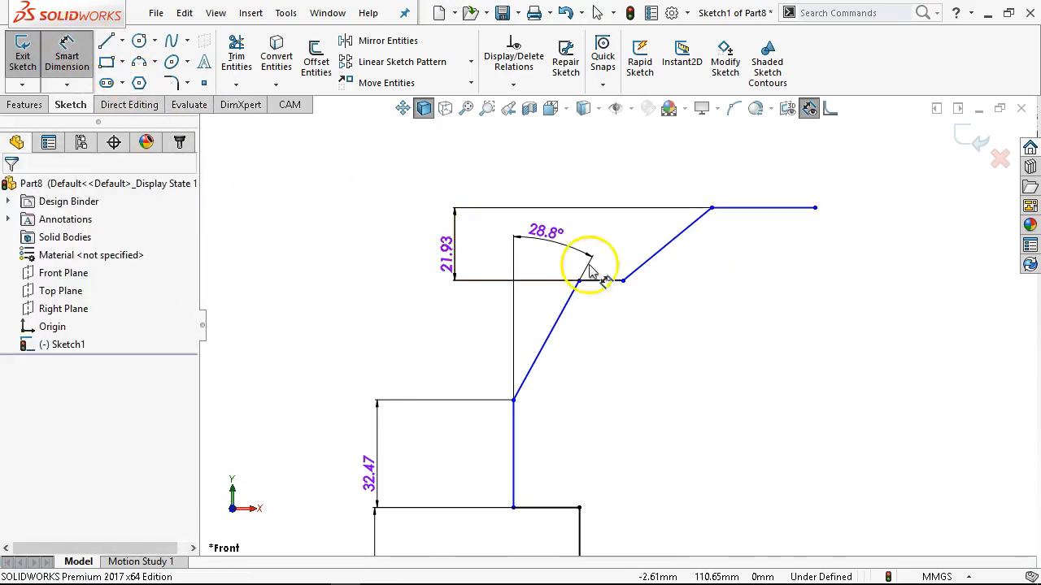
pyautogui.click(668, 243)
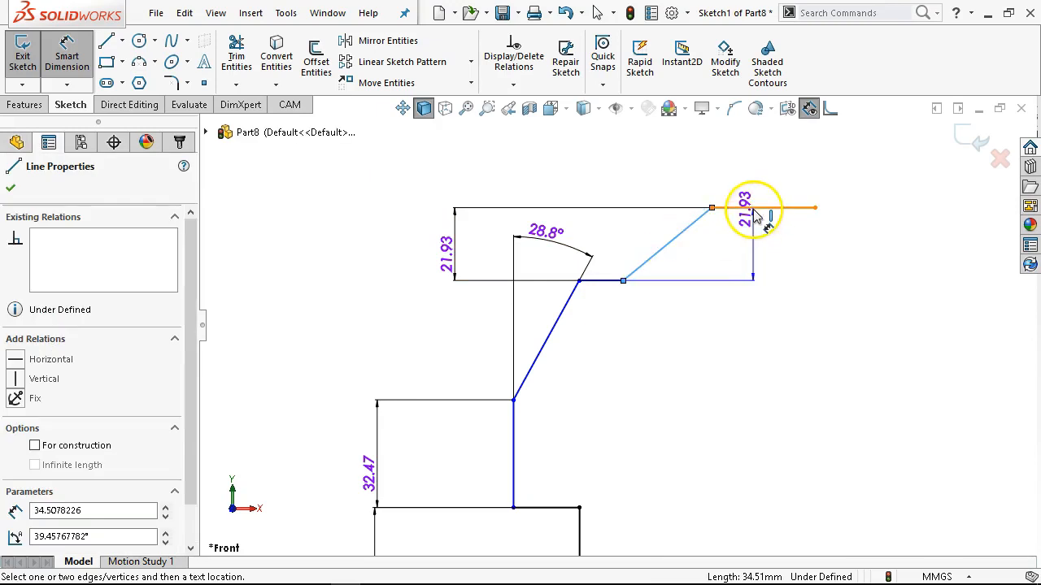
pyautogui.click(736, 208)
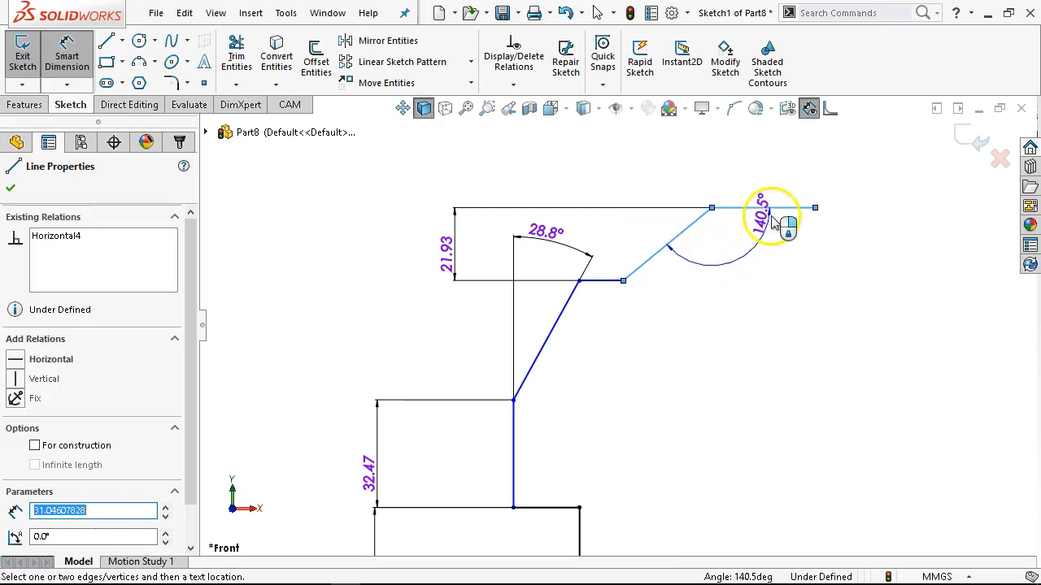
pyautogui.click(692, 195)
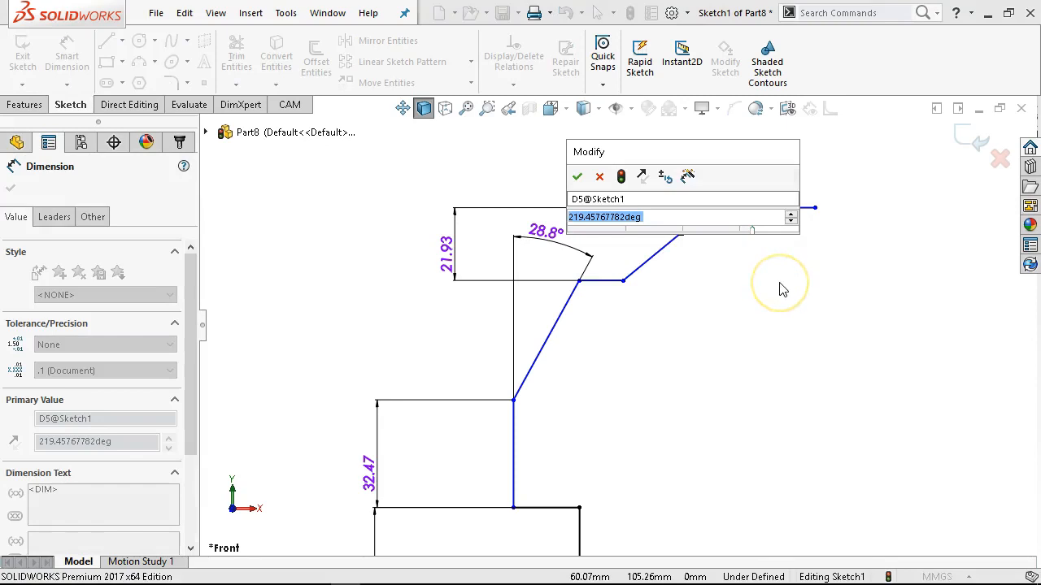
pyautogui.write('236.99')
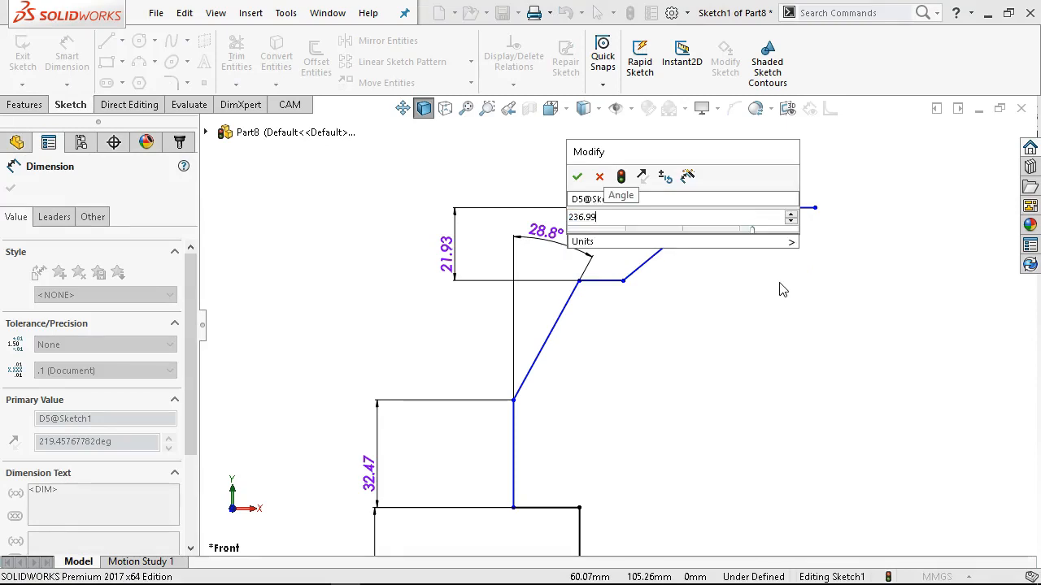
pyautogui.press('Return')
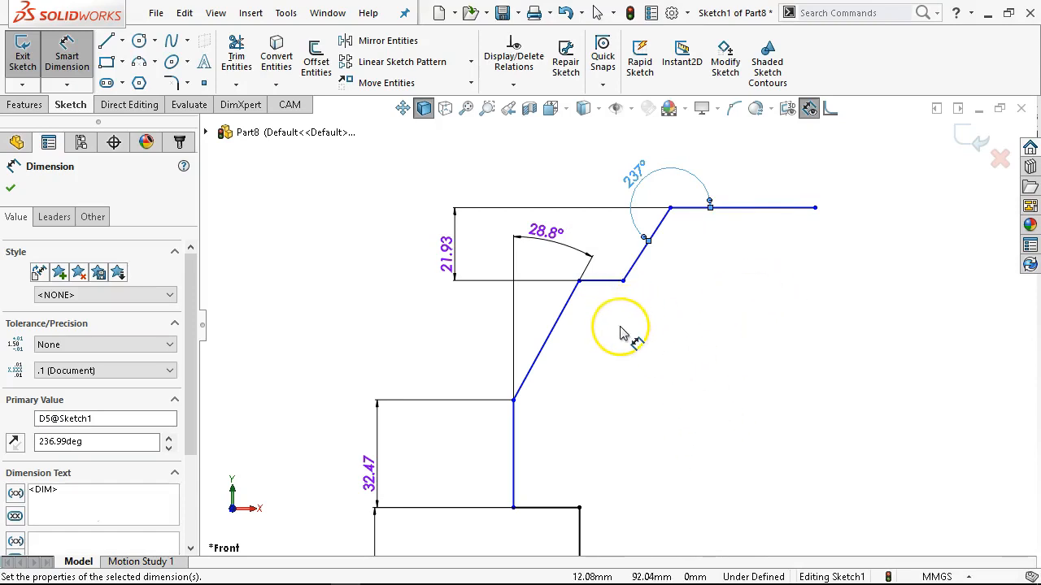
pyautogui.scroll(3, 635, 409)
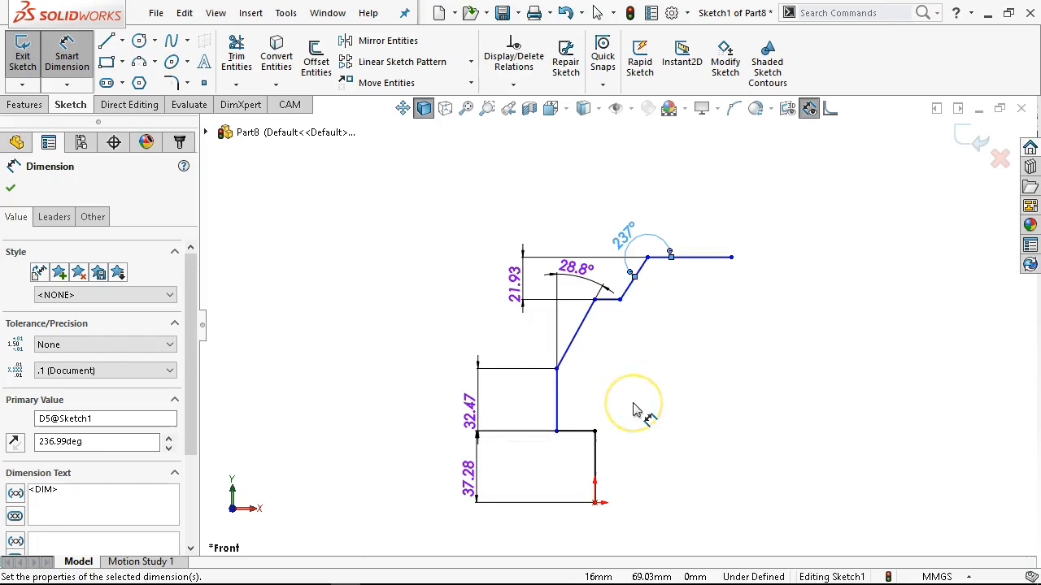
pyautogui.rightClick(651, 343)
pyautogui.click(668, 386)
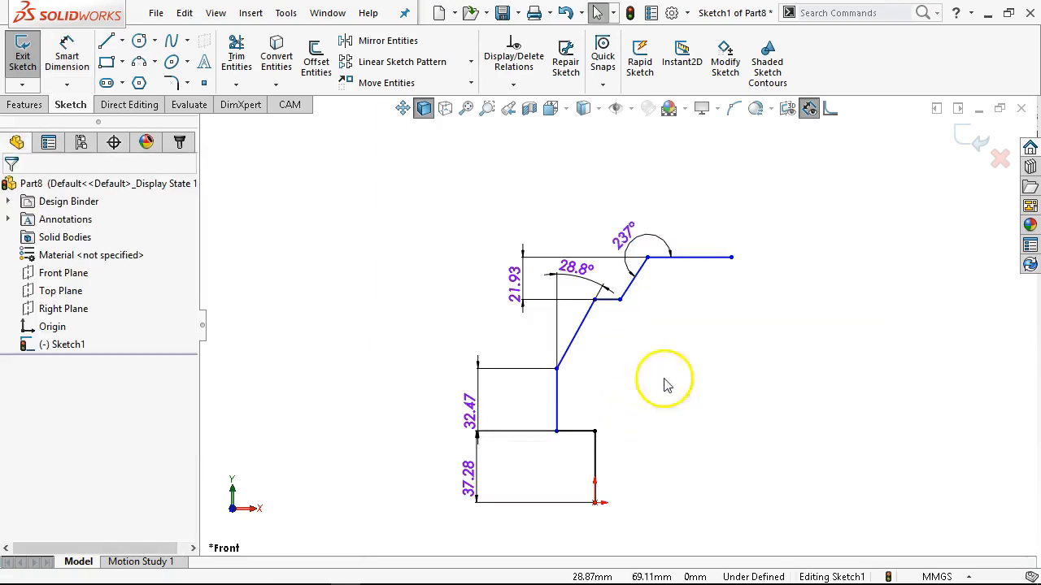
# Close the outline to the origin with connected lines: about 42 mm down, inward, straight down, a short bevel, and a 27.4 mm bottom edge.
pyautogui.click(112, 47)
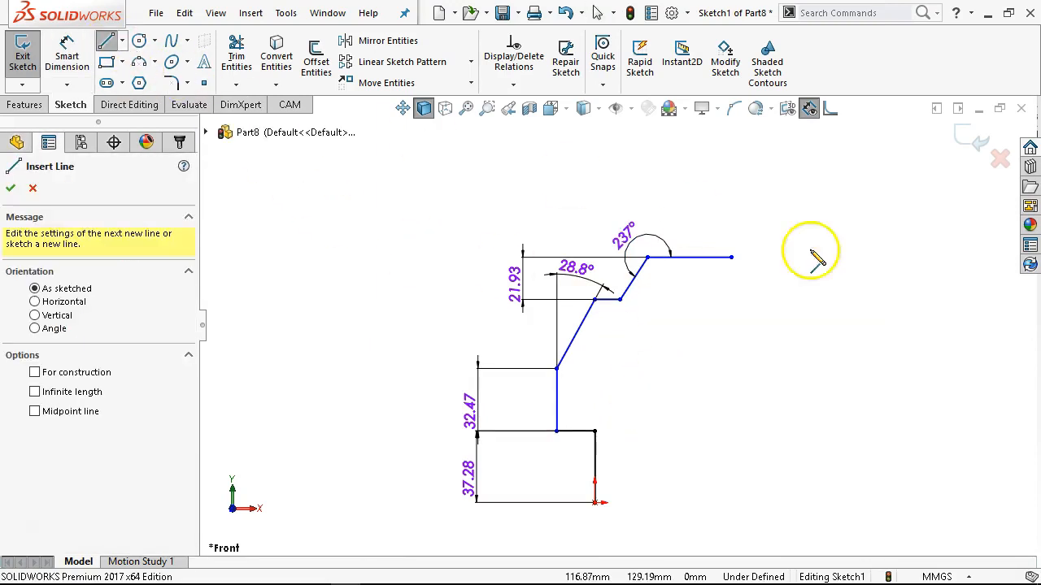
pyautogui.click(731, 257)
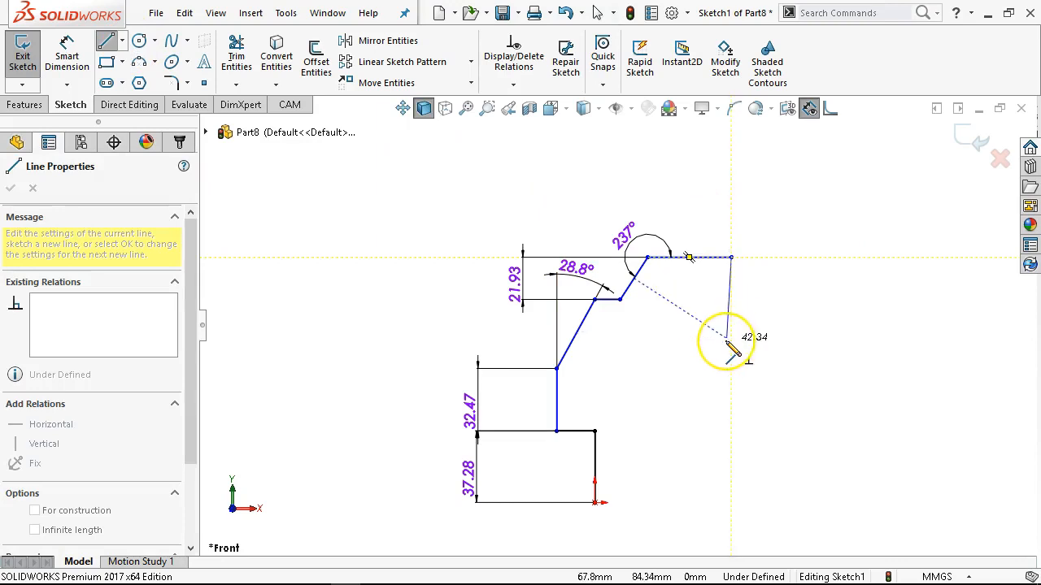
pyautogui.click(727, 339)
pyautogui.click(675, 338)
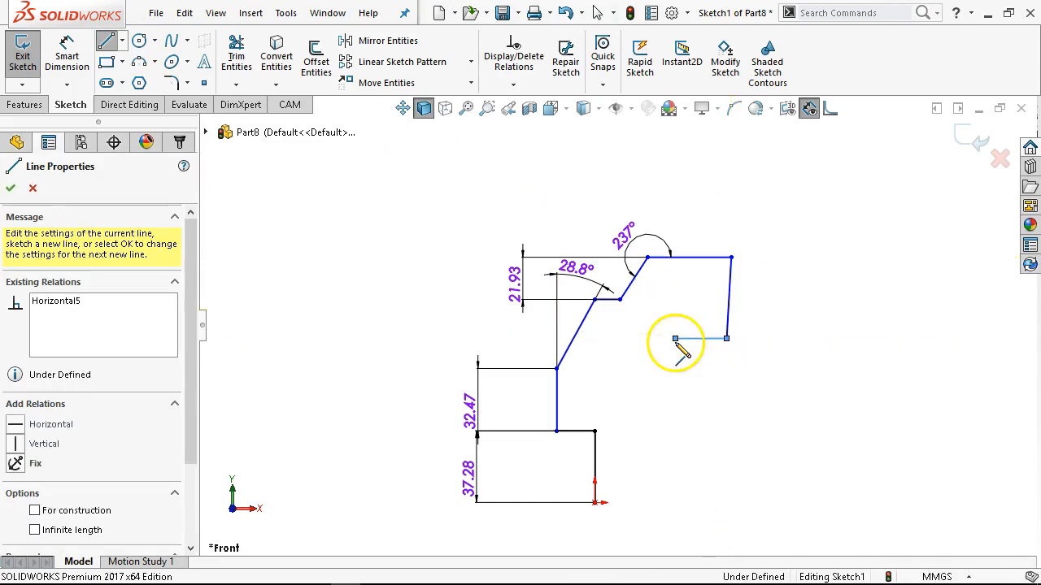
pyautogui.click(675, 481)
pyautogui.click(598, 504)
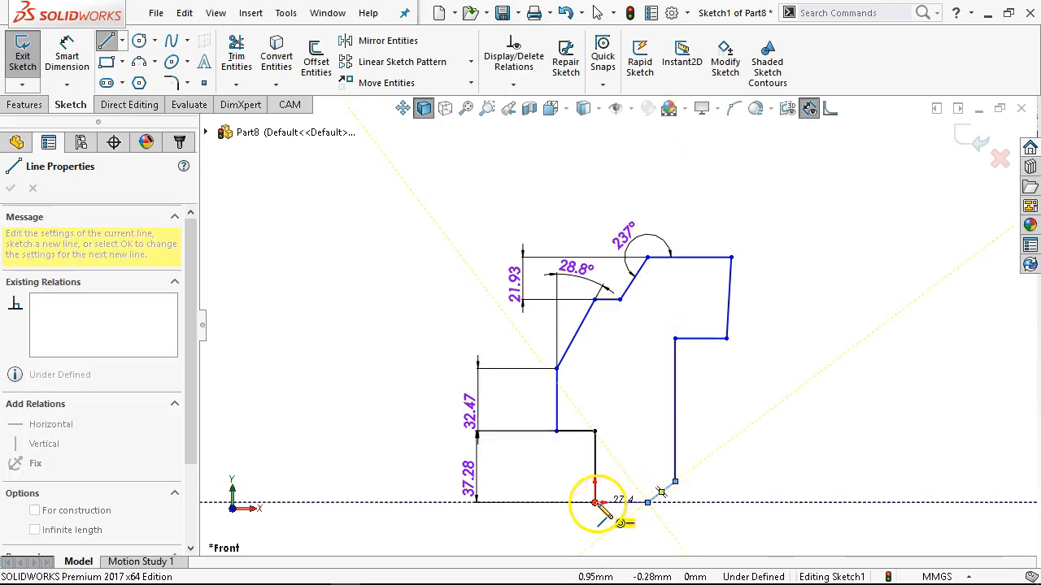
pyautogui.scroll(-3, 599, 333)
pyautogui.rightClick(634, 331)
pyautogui.click(675, 342)
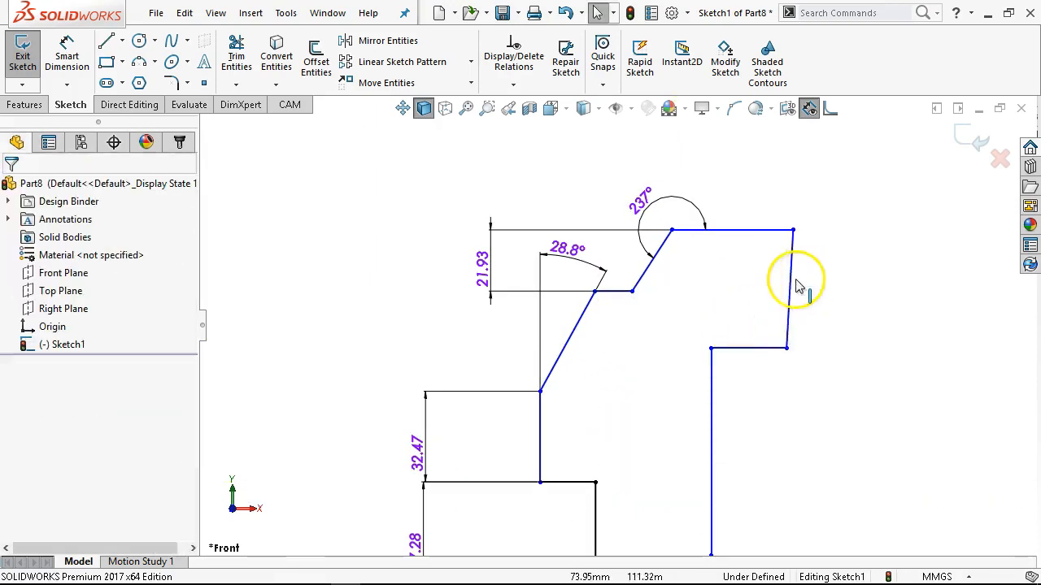
# Make the nearly upright line below the outer end of the top edge vertical.
pyautogui.click(791, 289)
pyautogui.click(849, 215)
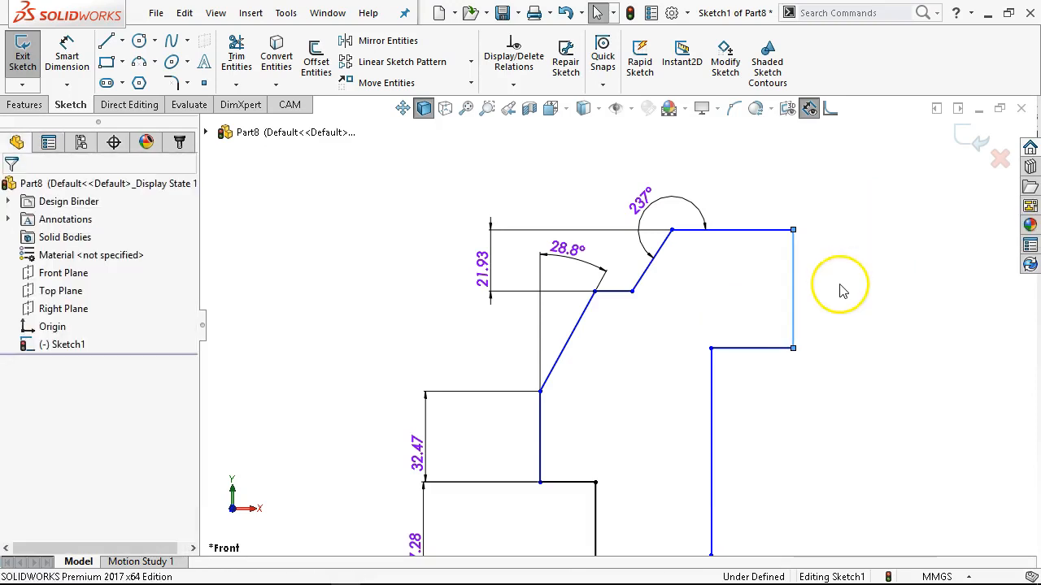
# Dimension the horizontal distance between the upper-left vertical edge and the outer vertical edge beside the top edge, and set it to 94.51 mm.
pyautogui.rightClick(827, 202)
pyautogui.click(943, 172)
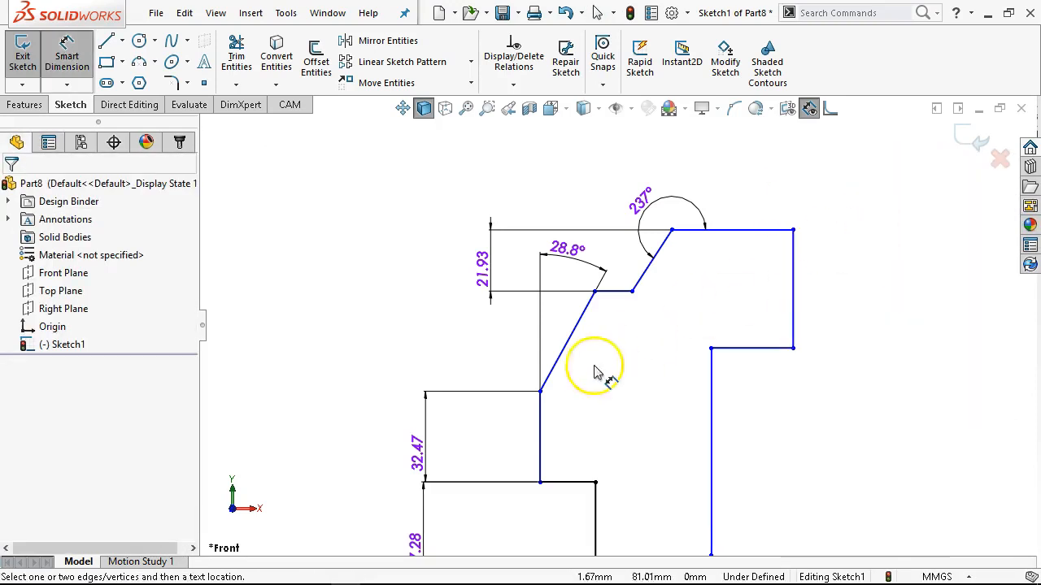
pyautogui.click(541, 418)
pyautogui.click(800, 297)
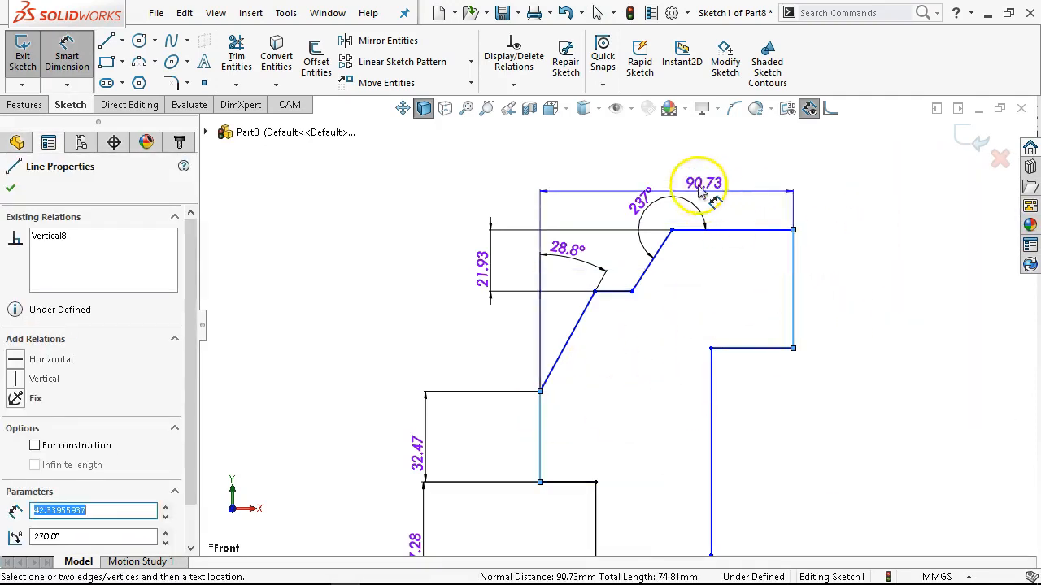
pyautogui.click(695, 164)
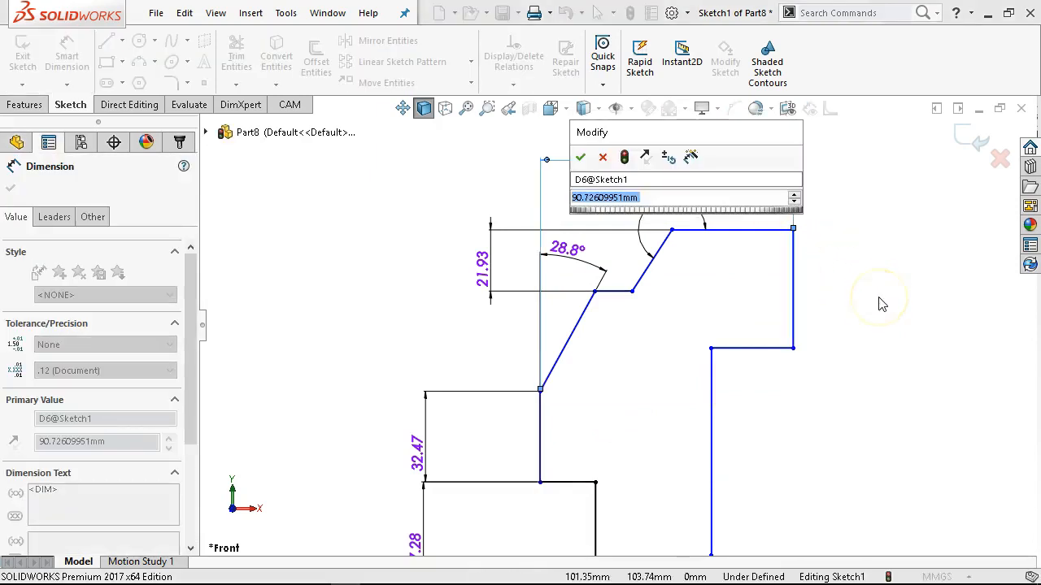
pyautogui.write('94.51')
pyautogui.press('Return')
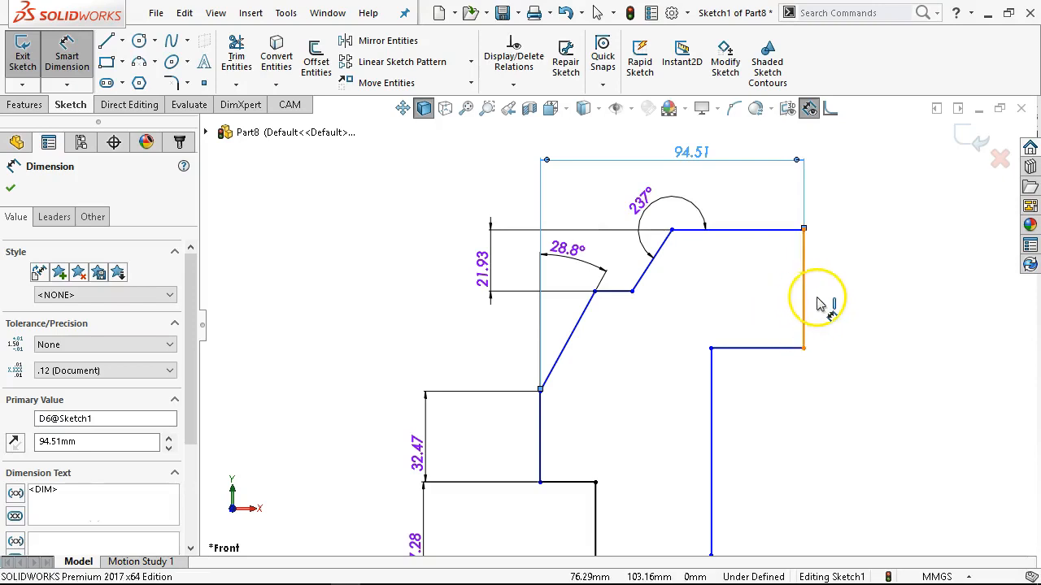
# Dimension the outer vertical edge below the end of the top edge and set its length to 28.67 mm.
pyautogui.click(820, 304)
pyautogui.click(850, 298)
pyautogui.write('28.67')
pyautogui.press('Return')
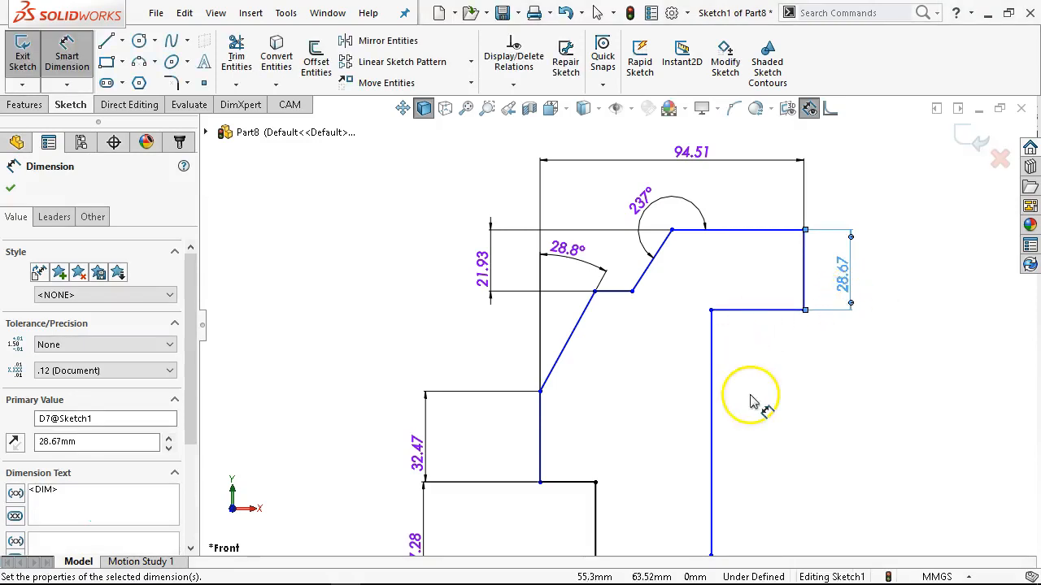
# Dimension the plate's overall height between the bottom edge and the top edge, and set it to 118 mm.
pyautogui.press('f')
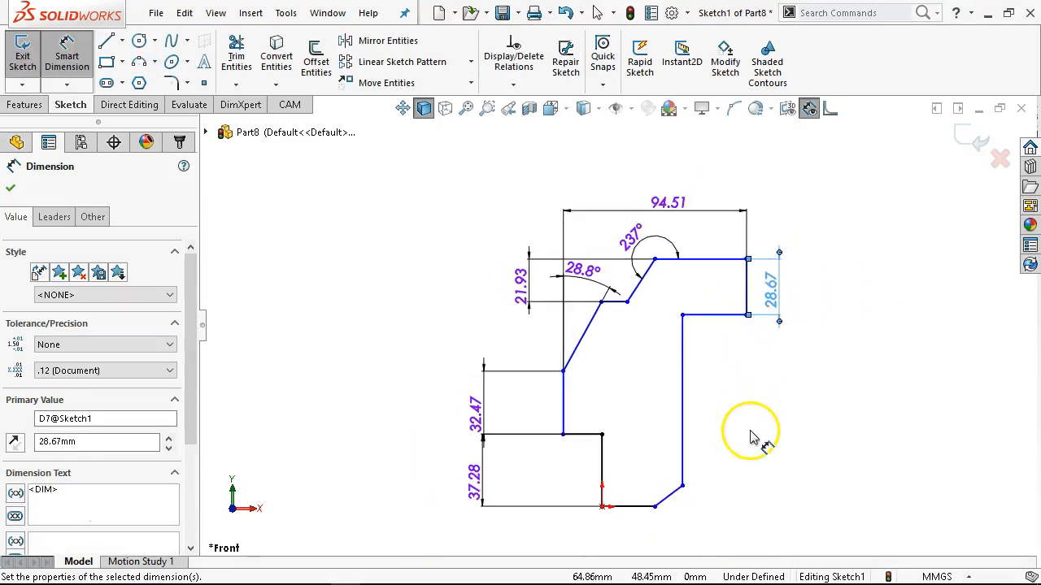
pyautogui.click(635, 507)
pyautogui.click(695, 259)
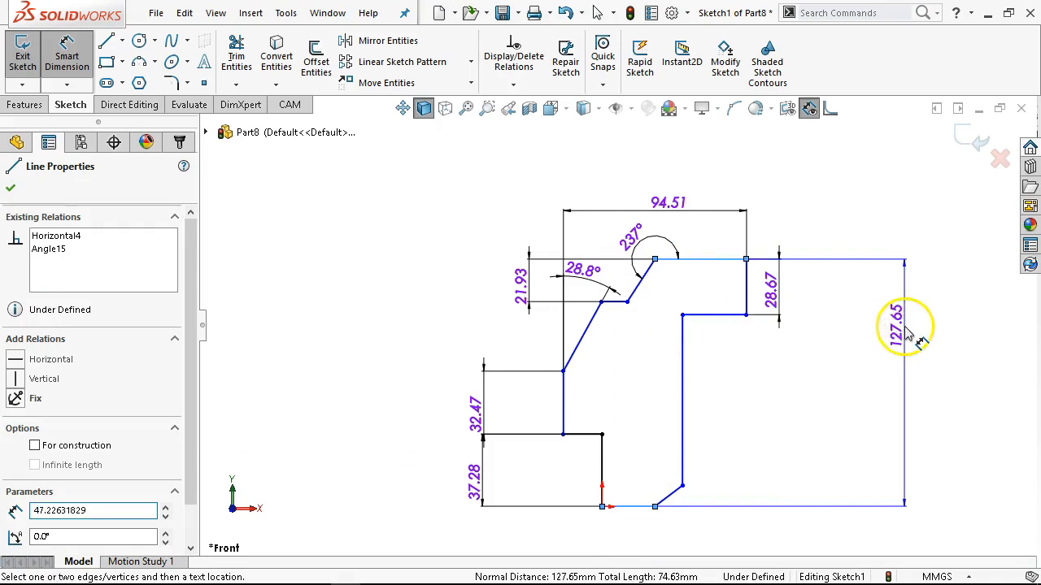
pyautogui.click(907, 330)
pyautogui.write('118')
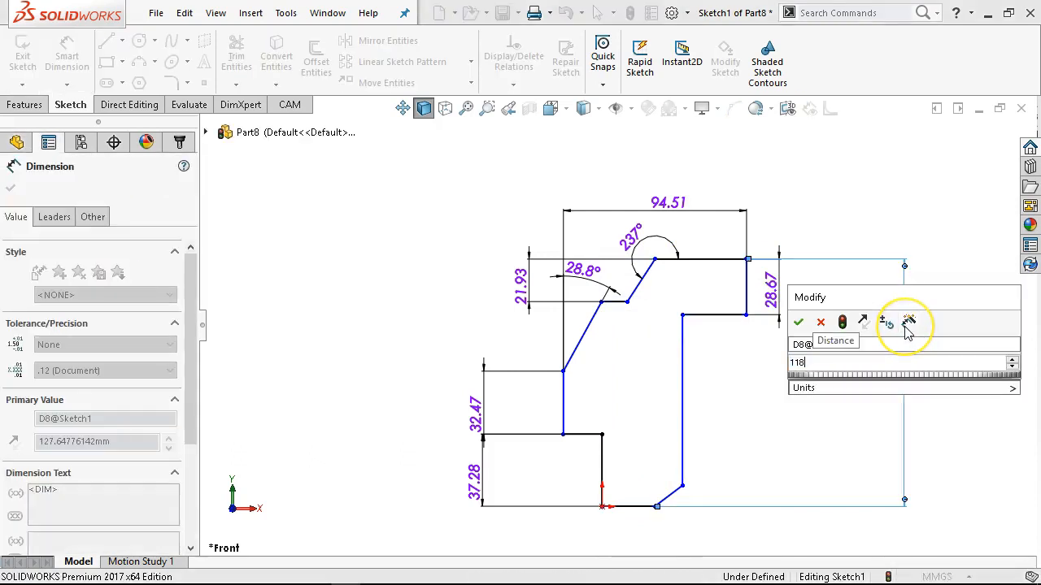
pyautogui.press('Return')
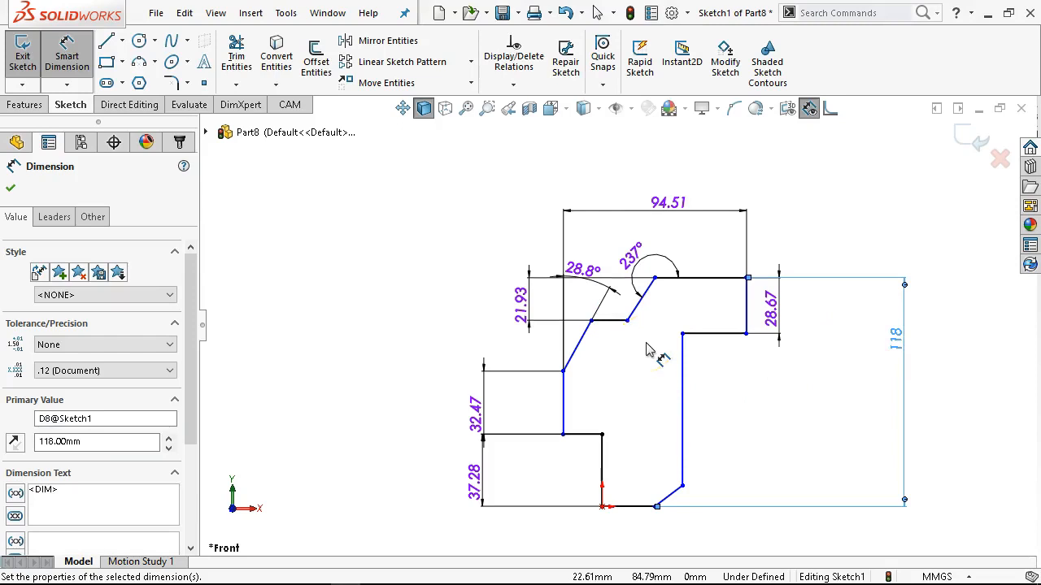
# Dimension the horizontal bottom edge starting at the origin and set its length to 40 mm.
pyautogui.click(618, 506)
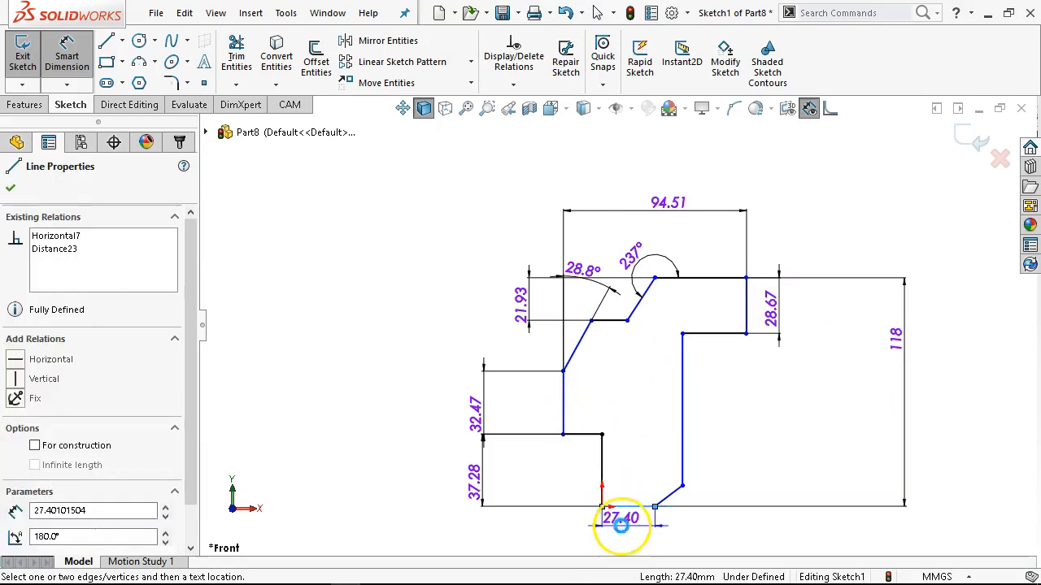
pyautogui.click(628, 532)
pyautogui.write('40')
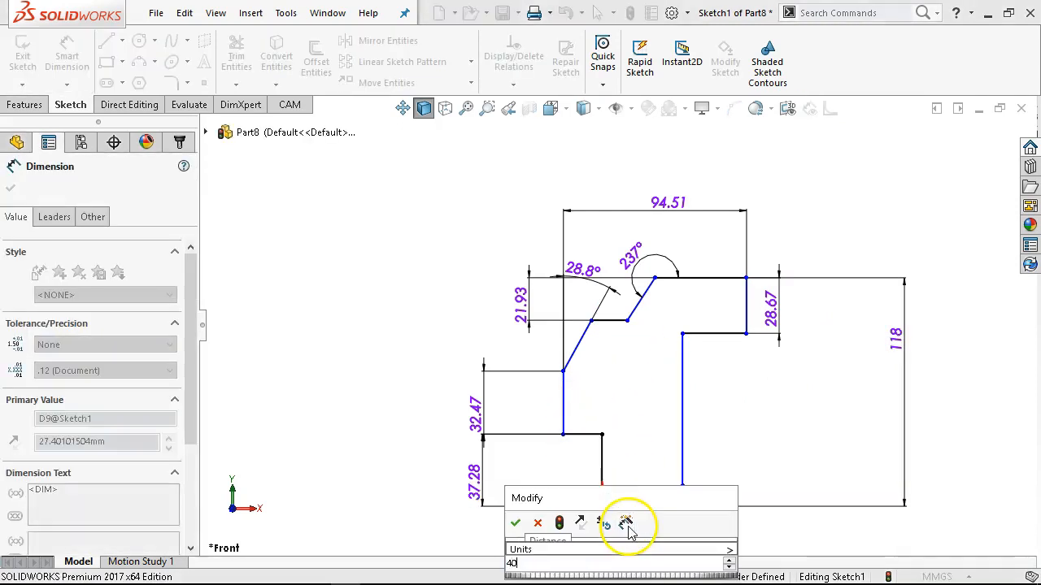
pyautogui.press('Return')
# Dimension the horizontal distance between the vertical edge at the origin and the long vertical edge opposite, and set it to 60.74 mm.
pyautogui.scroll(-2, 651, 550)
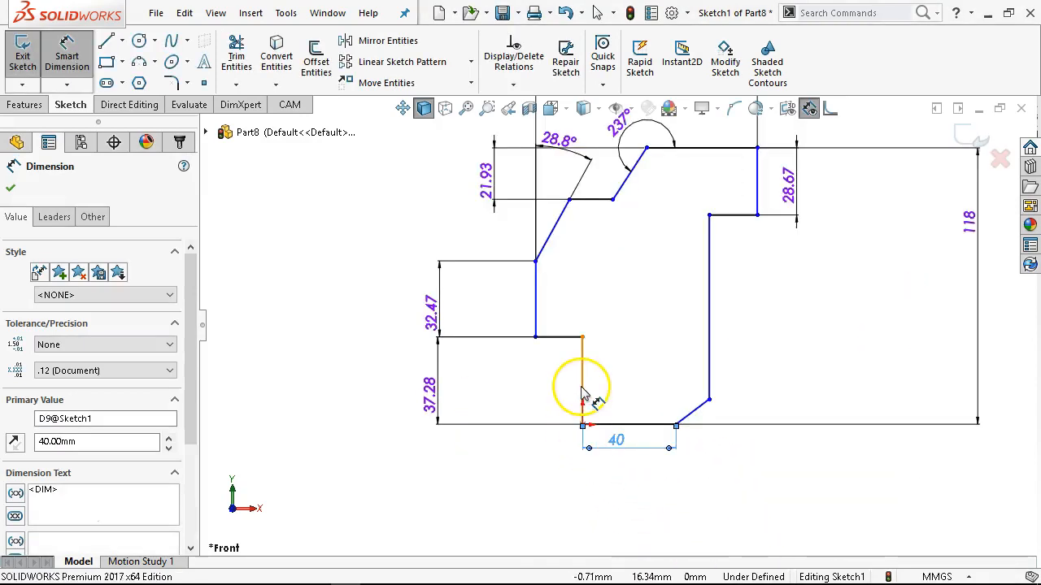
pyautogui.click(581, 397)
pyautogui.click(711, 376)
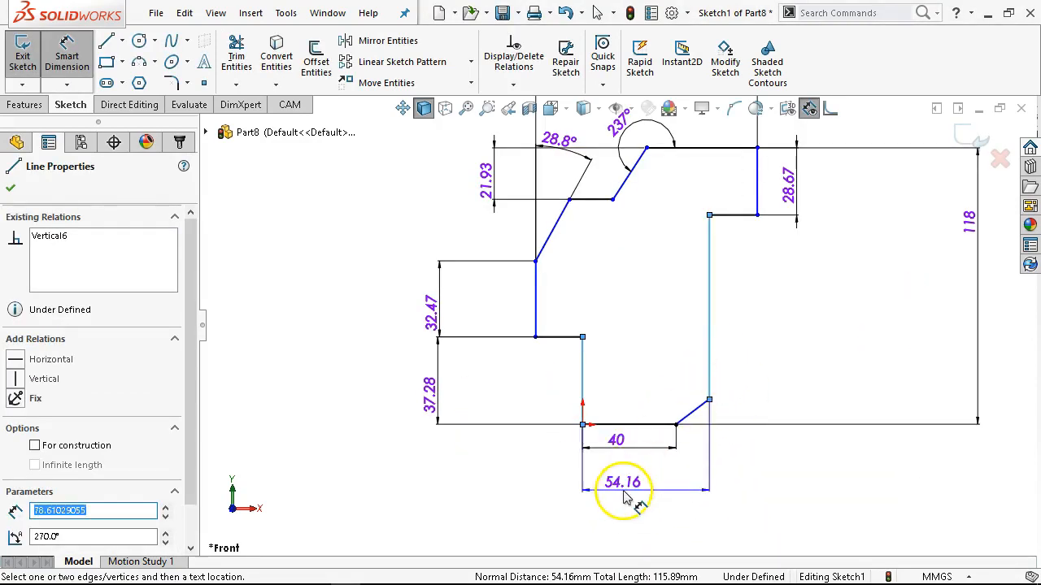
pyautogui.click(688, 517)
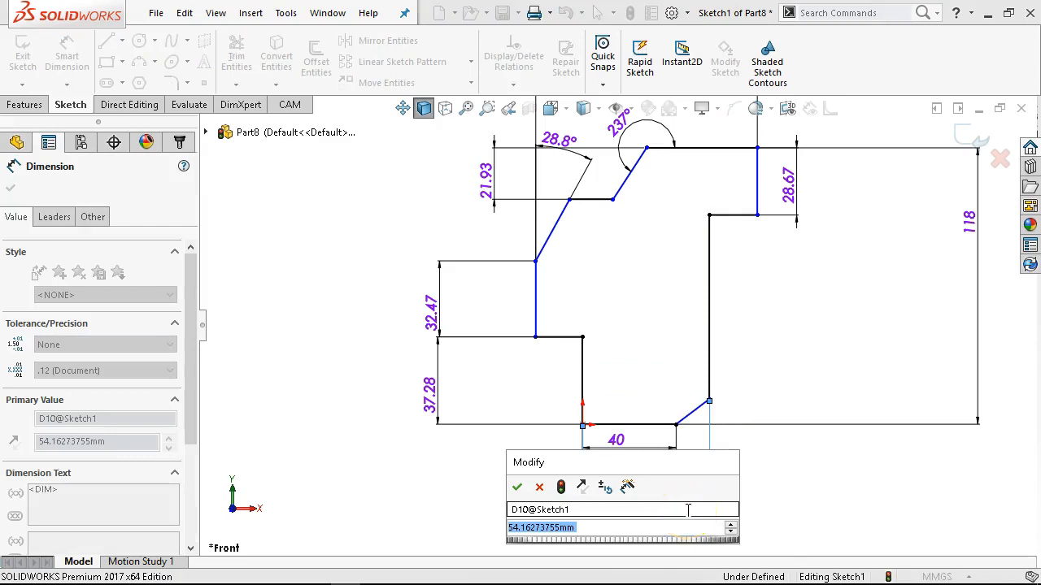
pyautogui.write('60.74')
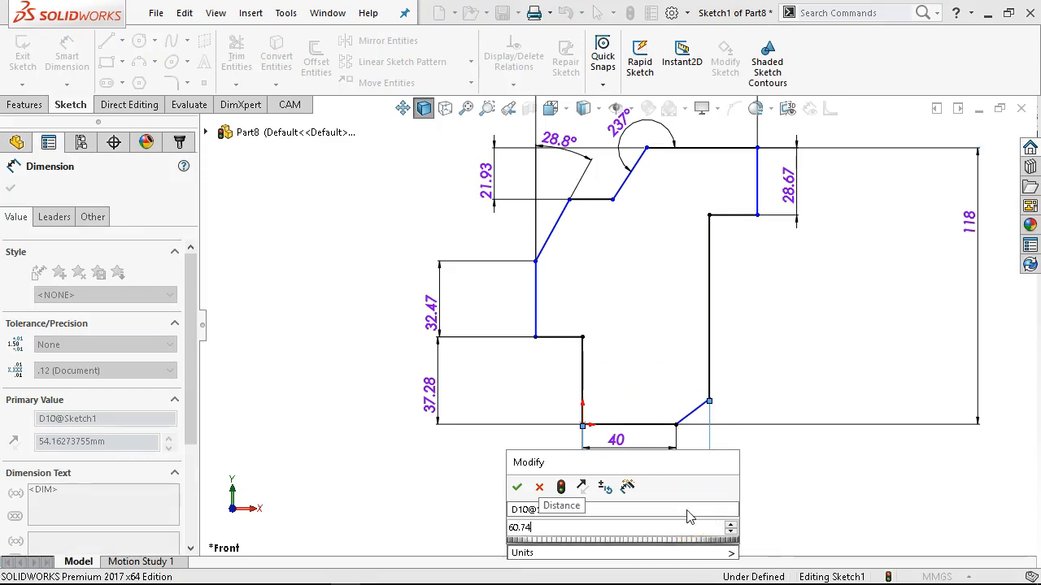
pyautogui.press('Return')
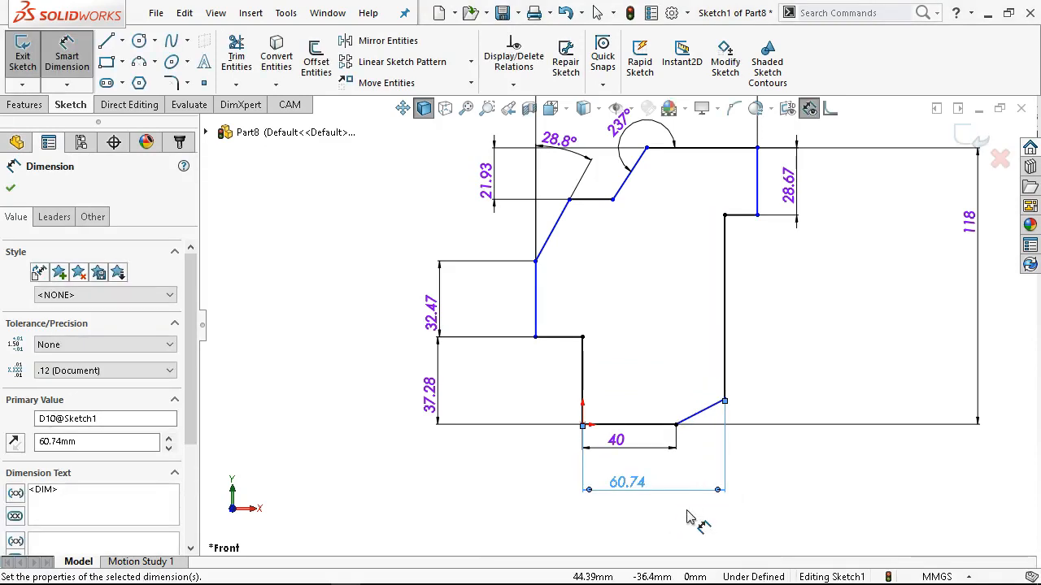
# Dimension the angle between the bottom edge and the short bevel, set it to 40°, and leave dimensioning.
pyautogui.click(657, 426)
pyautogui.click(704, 411)
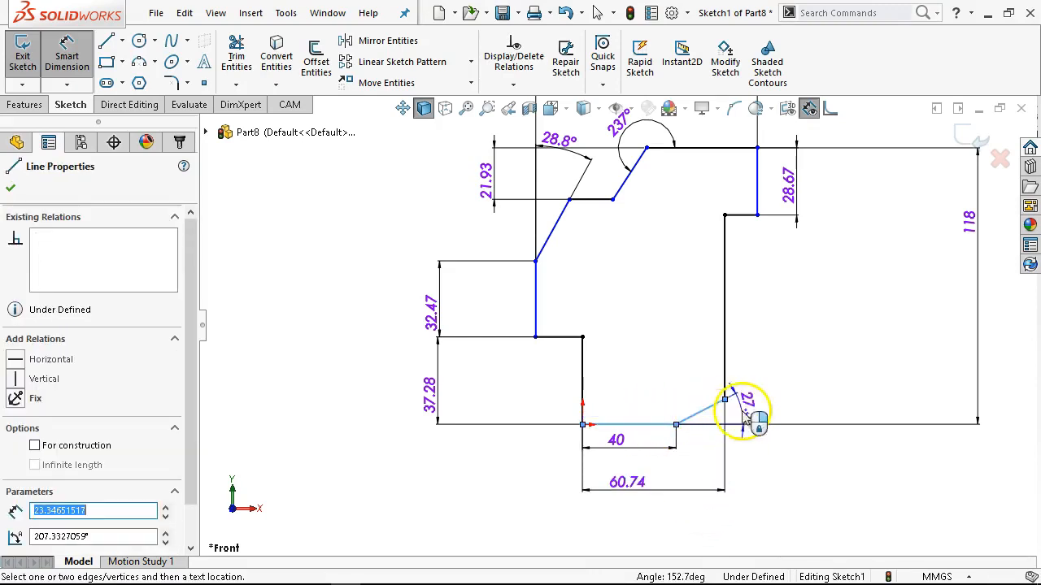
pyautogui.click(779, 409)
pyautogui.write('40')
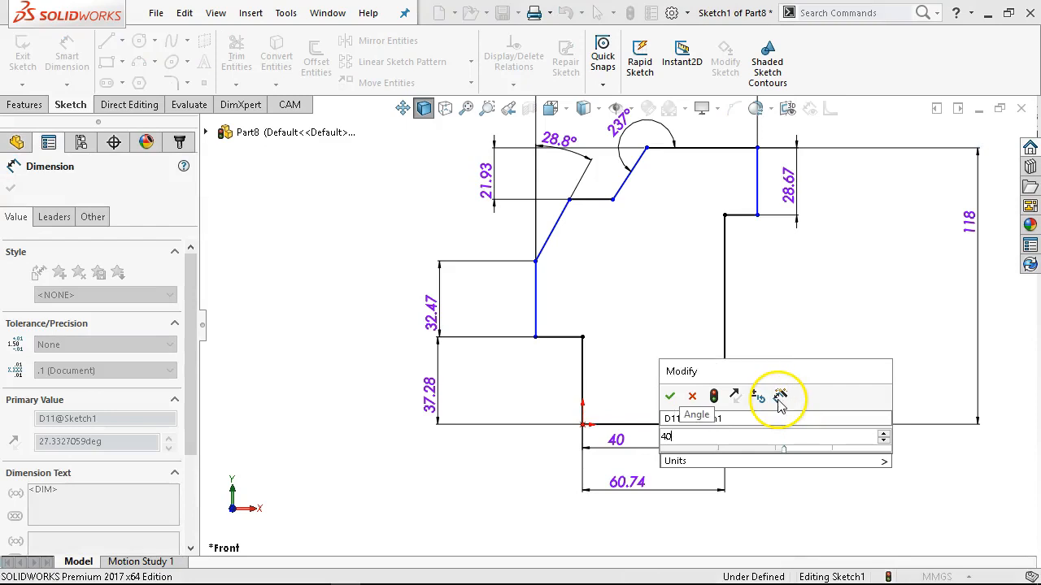
pyautogui.press('Return')
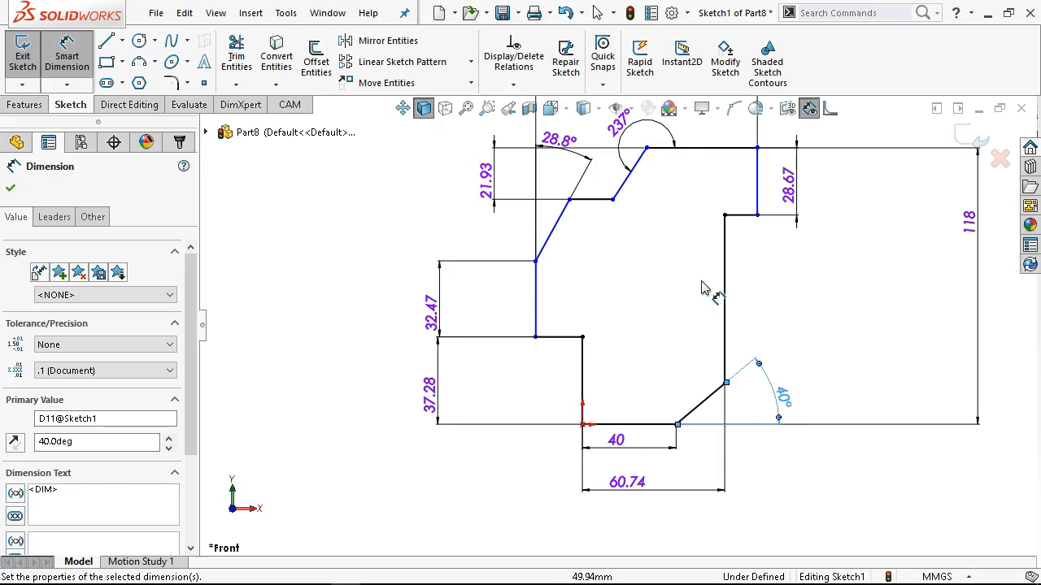
pyautogui.scroll(1, 627, 257)
pyautogui.rightClick(627, 258)
pyautogui.click(676, 306)
pyautogui.scroll(-1, 563, 202)
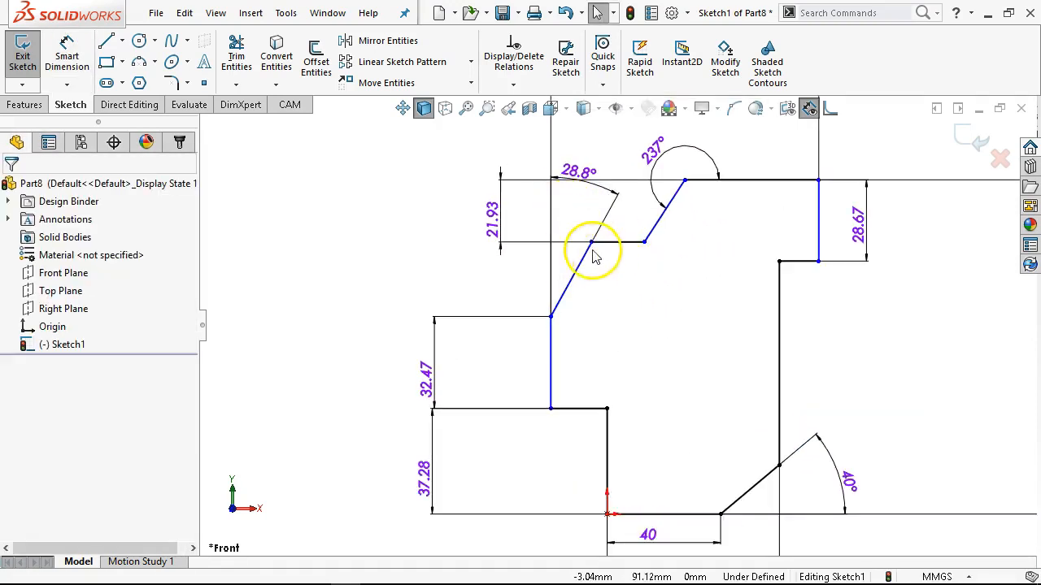
pyautogui.click(550, 411)
pyautogui.click(569, 436)
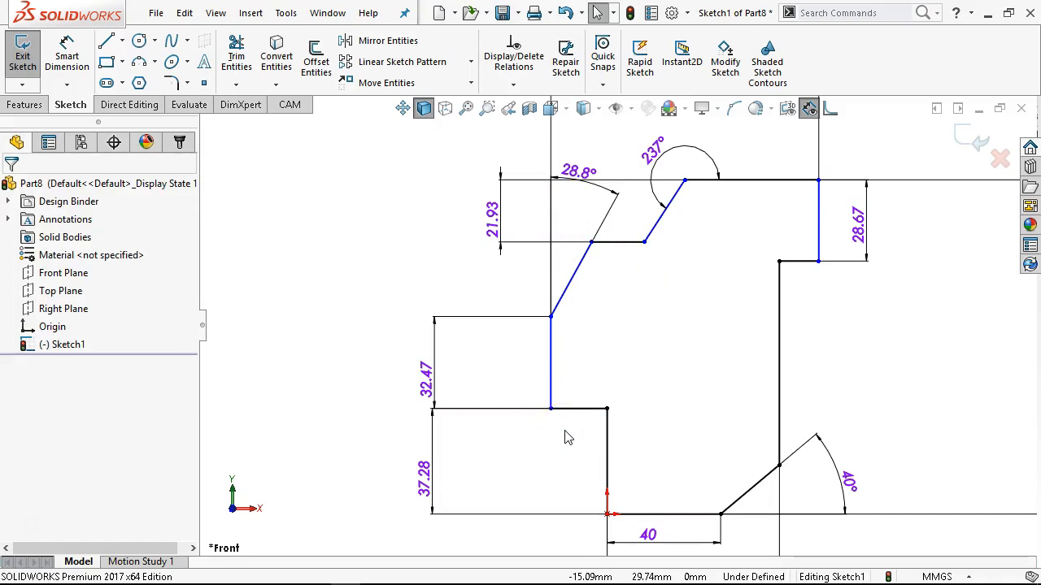
pyautogui.scroll(1, 602, 354)
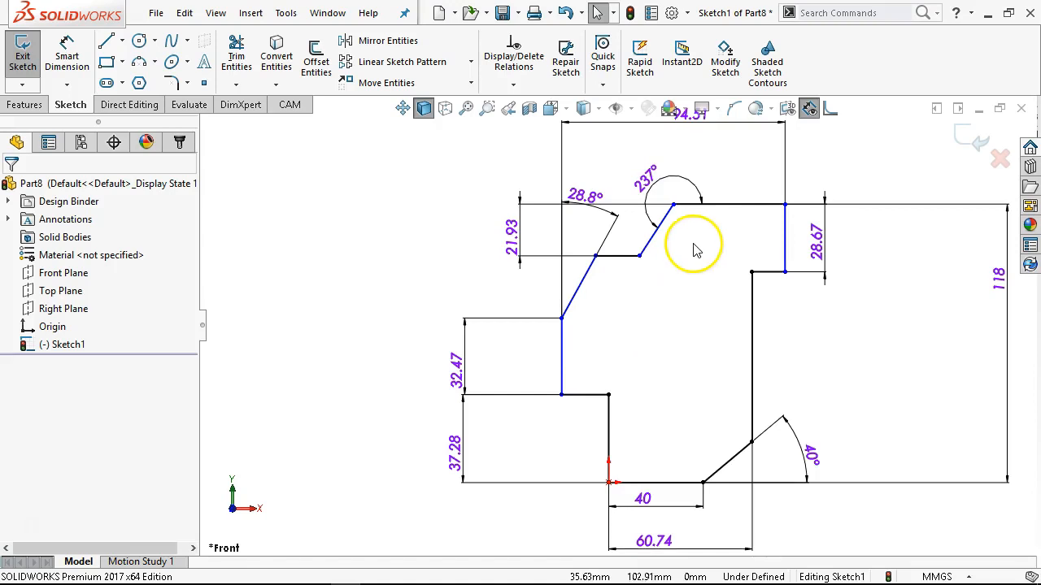
pyautogui.scroll(1, 679, 243)
# Try a vertical dimension between the lower end of the upper-left vertical edge and the top edge, and undo it.
pyautogui.moveTo(570, 385)
pyautogui.mouseDown()
pyautogui.moveTo(523, 389)
pyautogui.moveTo(594, 384)
pyautogui.moveTo(553, 382)
pyautogui.moveTo(581, 383)
pyautogui.moveTo(571, 382)
pyautogui.mouseUp()
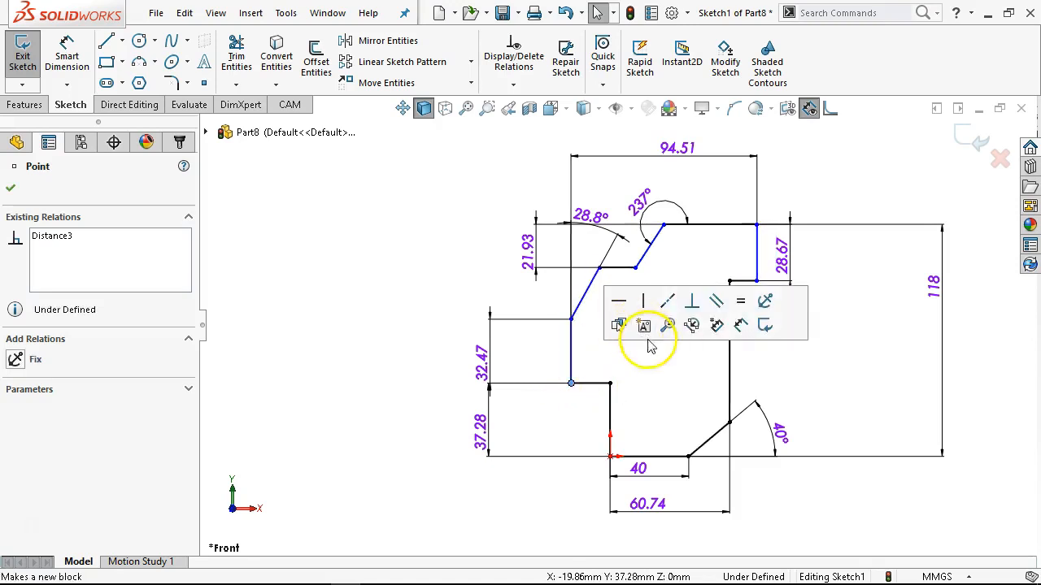
pyautogui.click(739, 324)
pyautogui.click(720, 227)
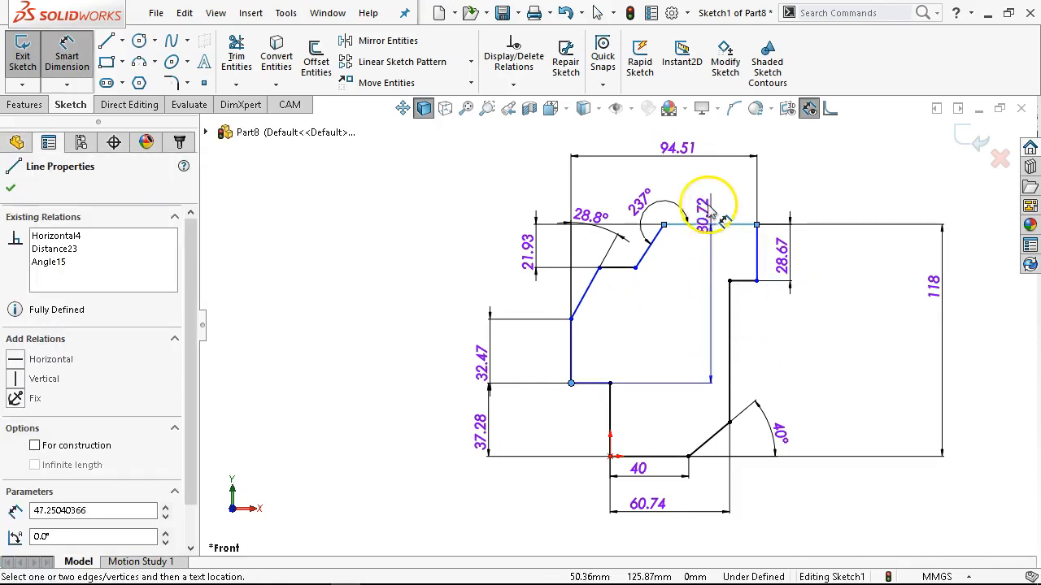
pyautogui.click(708, 178)
pyautogui.press('Escape')
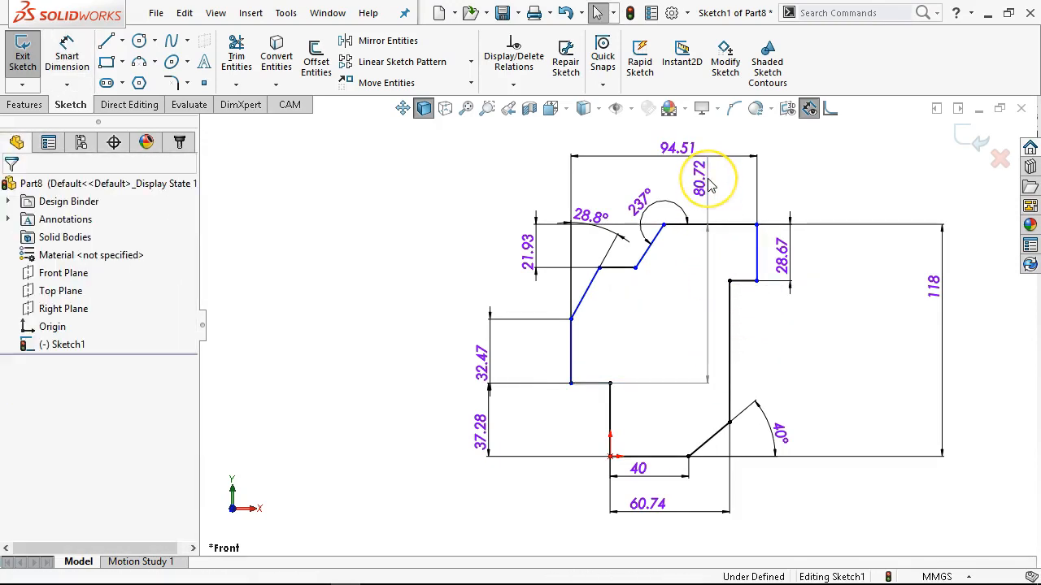
pyautogui.hotkey('ctrl', 'z')
pyautogui.rightClick(707, 179)
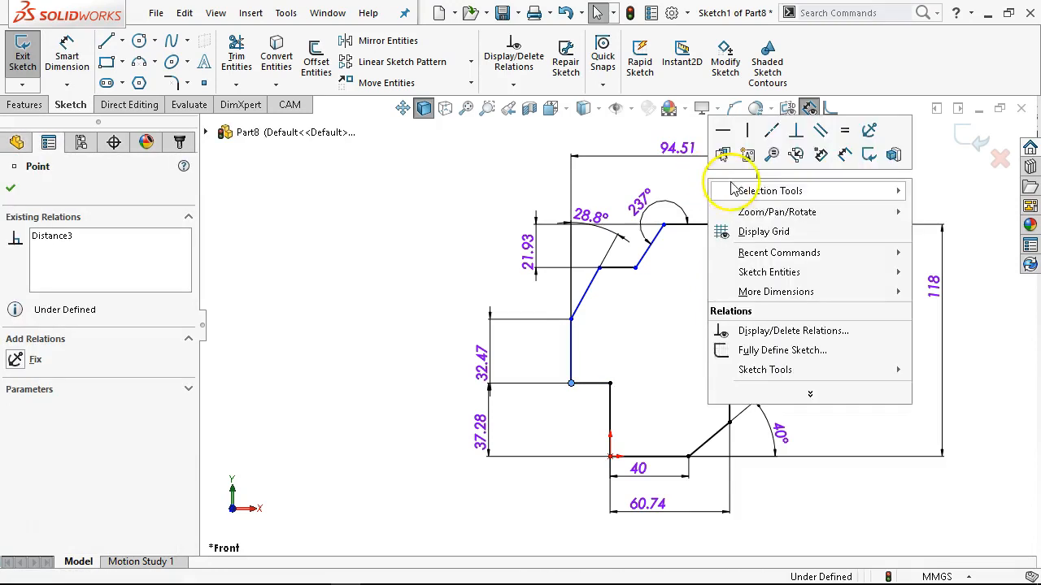
pyautogui.press('Escape')
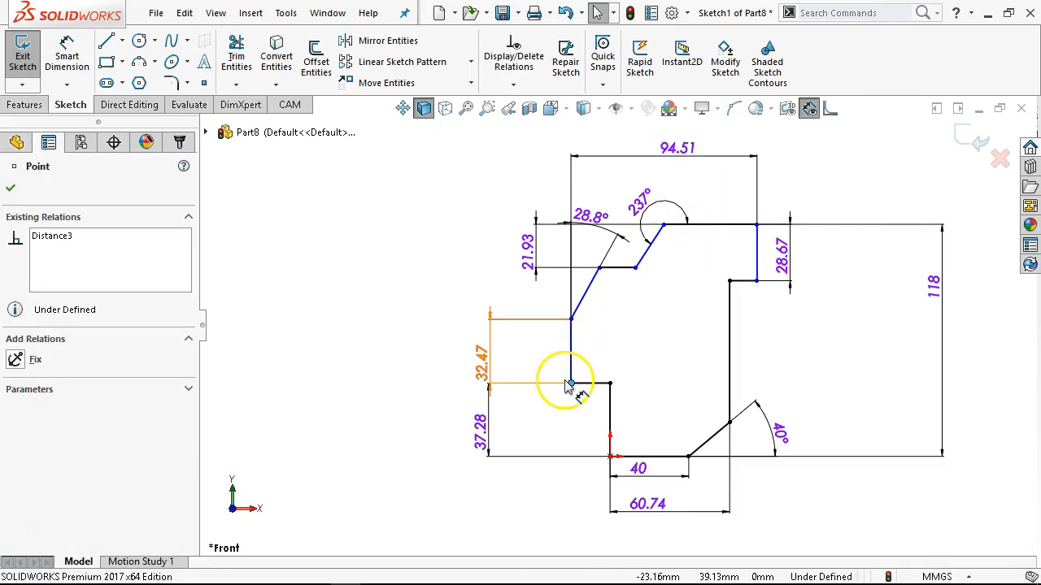
pyautogui.click(865, 190)
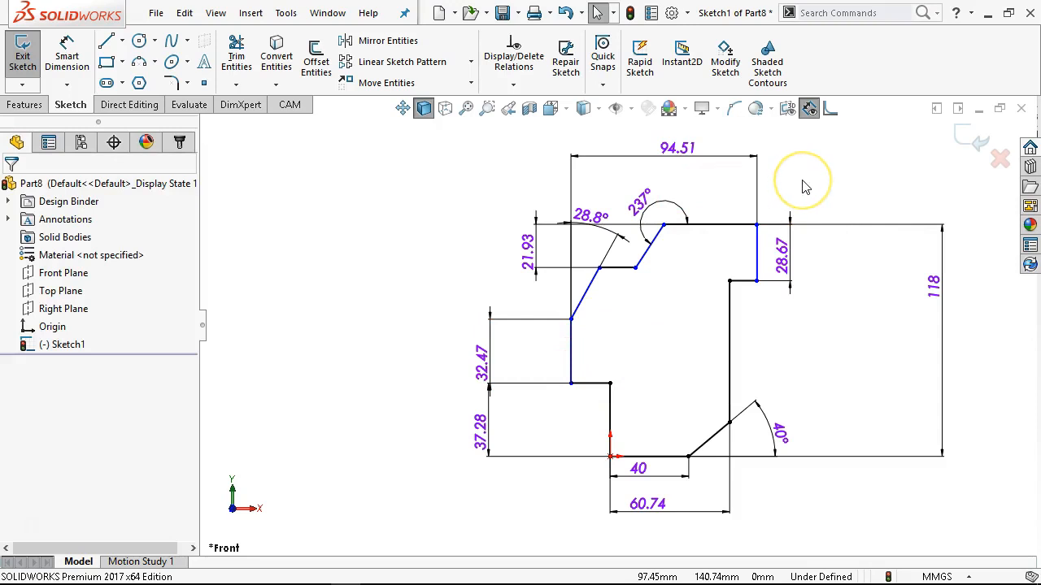
# Dimension the horizontal top edge and set its length to 50 mm.
pyautogui.rightClick(803, 187)
pyautogui.click(963, 156)
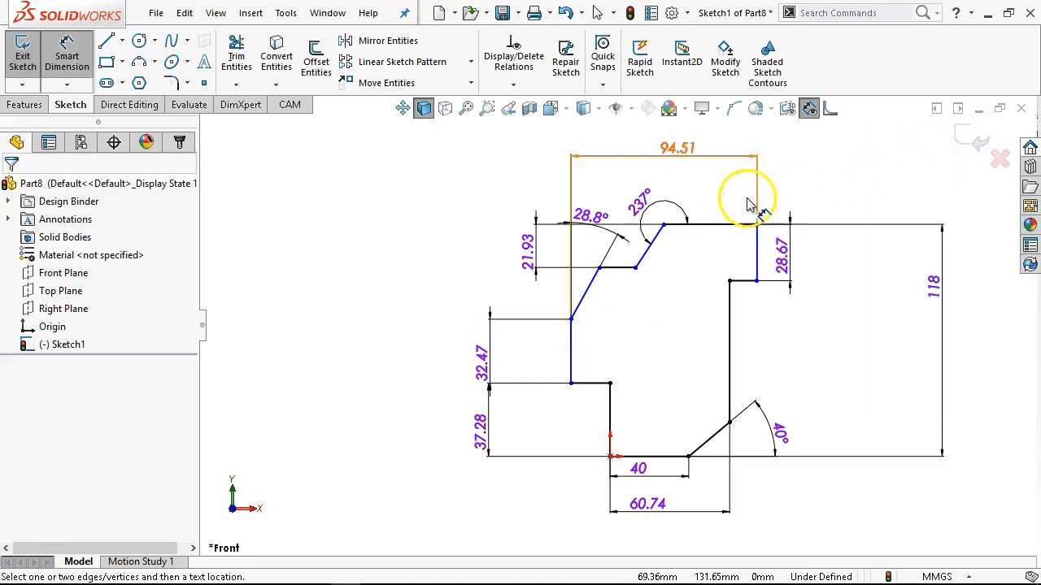
pyautogui.click(713, 225)
pyautogui.click(718, 193)
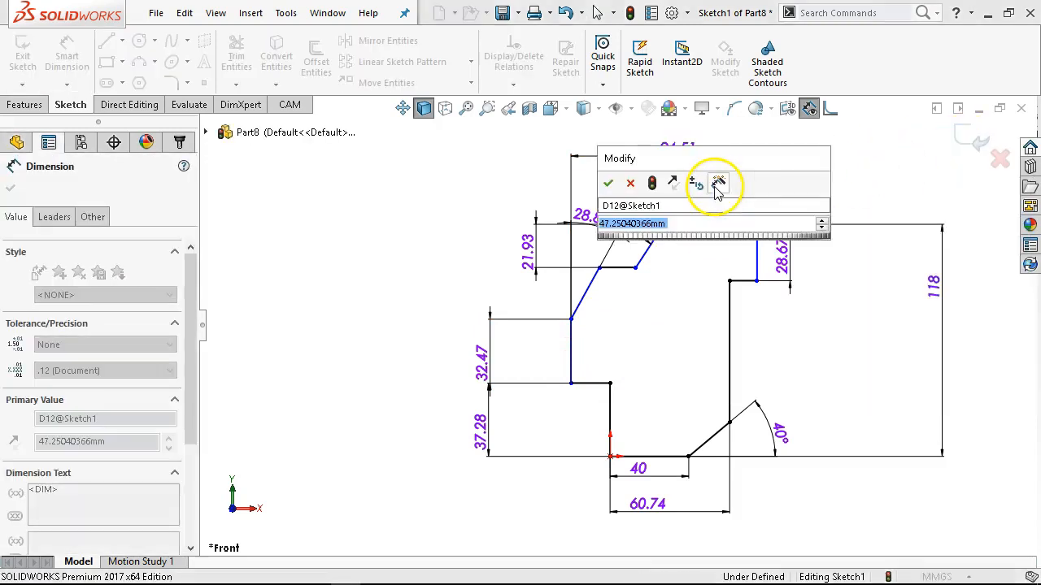
pyautogui.press('Return')
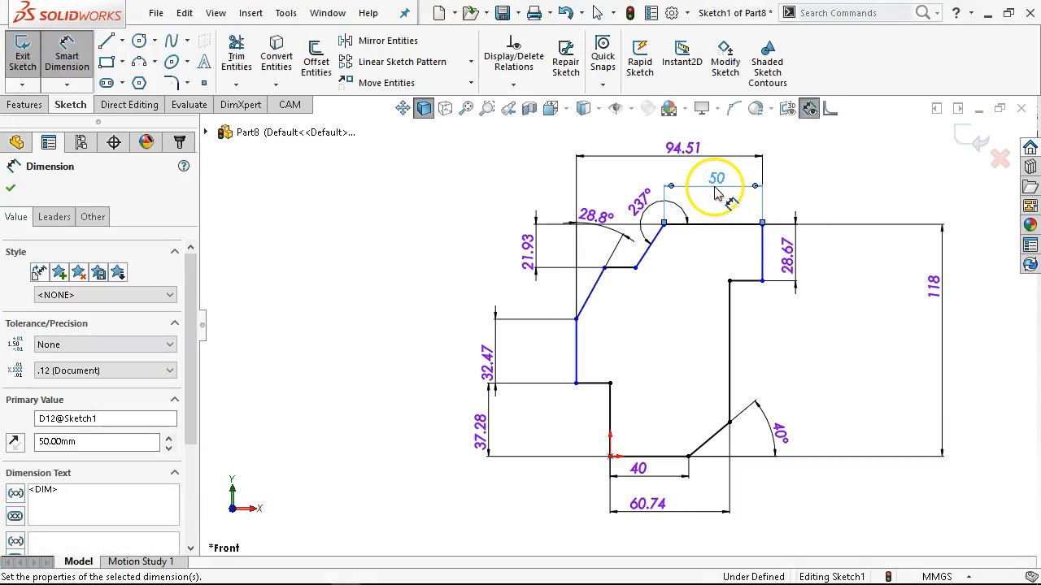
# Dimension the short horizontal edge under the upper overhang, set its length to 19.30 mm, and leave dimensioning.
pyautogui.click(749, 285)
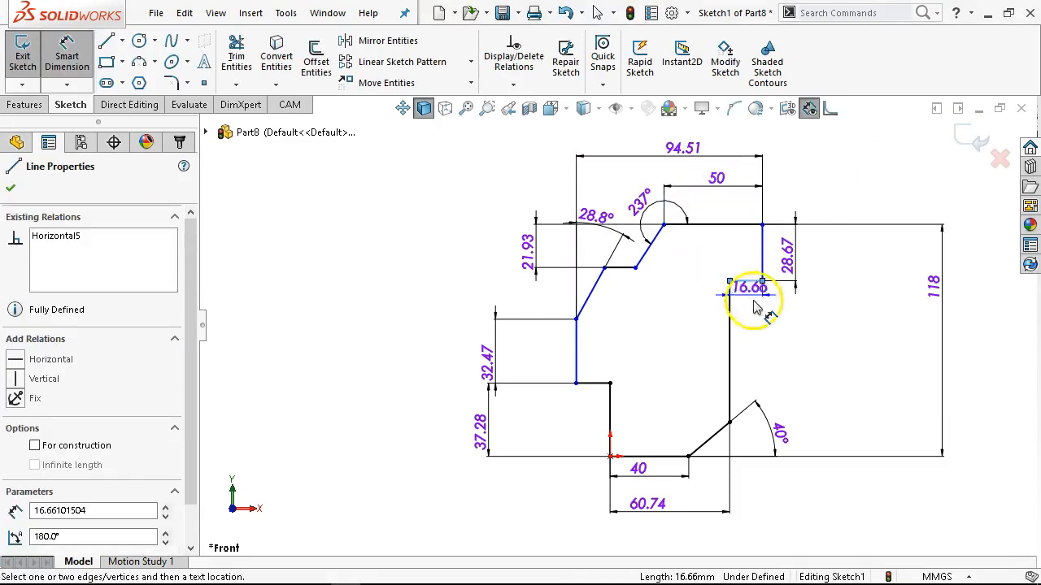
pyautogui.click(802, 340)
pyautogui.write('1')
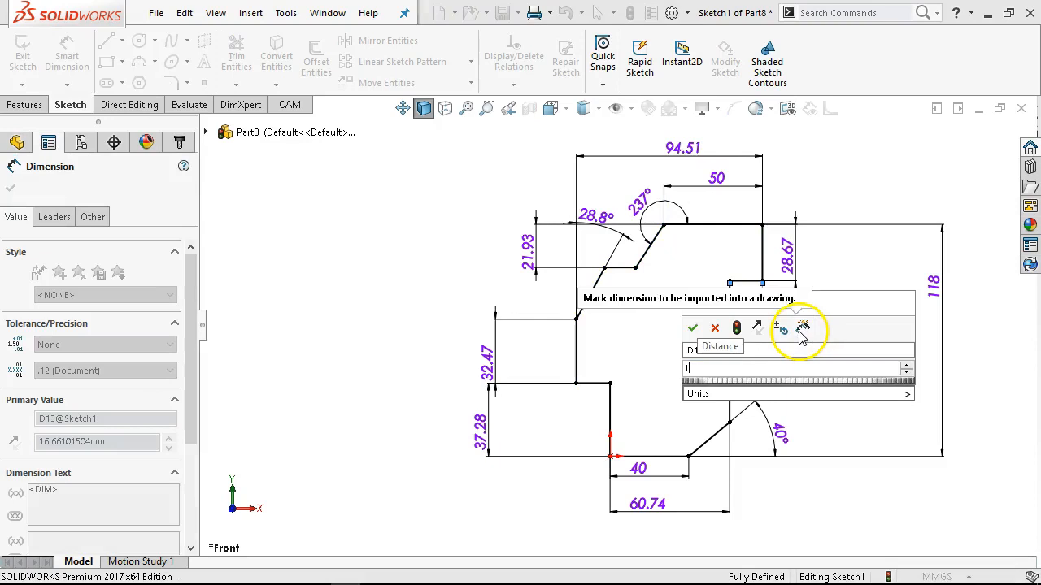
pyautogui.write('9.30')
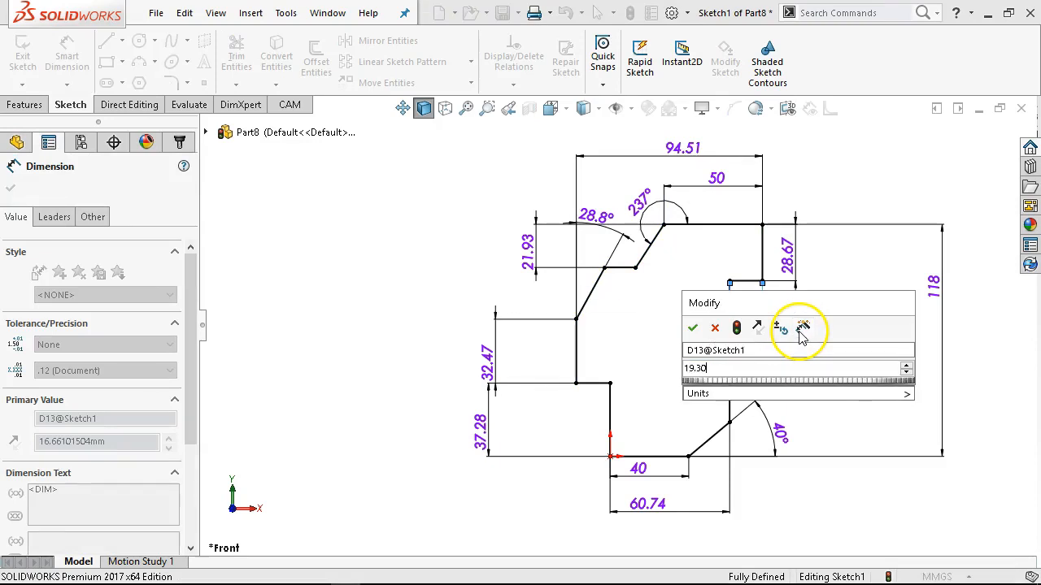
pyautogui.press('Return')
pyautogui.rightClick(890, 281)
pyautogui.click(899, 327)
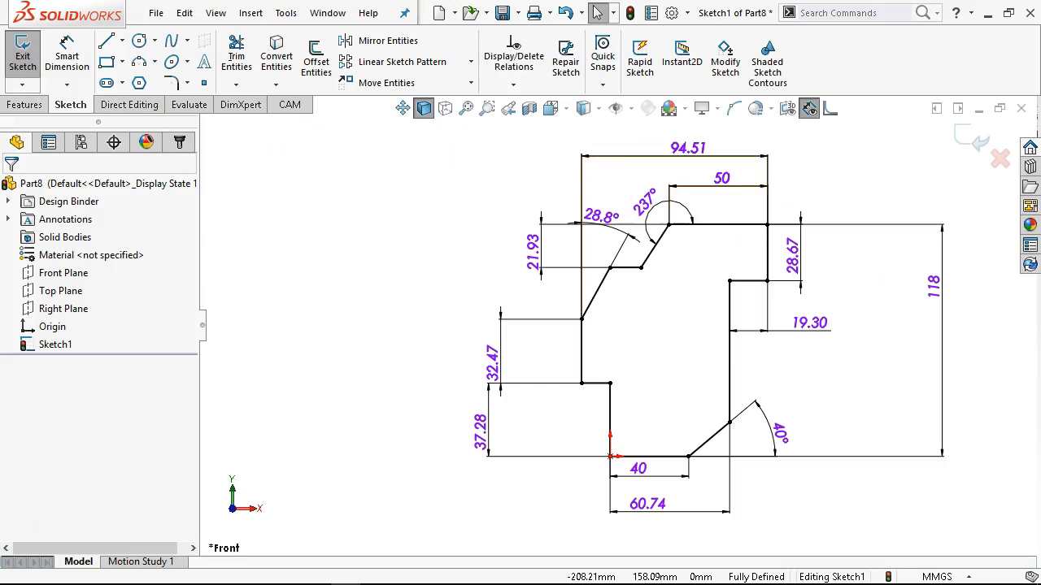
# Extrude the closed plate outline 20 mm as a blind boss from the sketch plane.
pyautogui.click(14, 101)
pyautogui.click(31, 56)
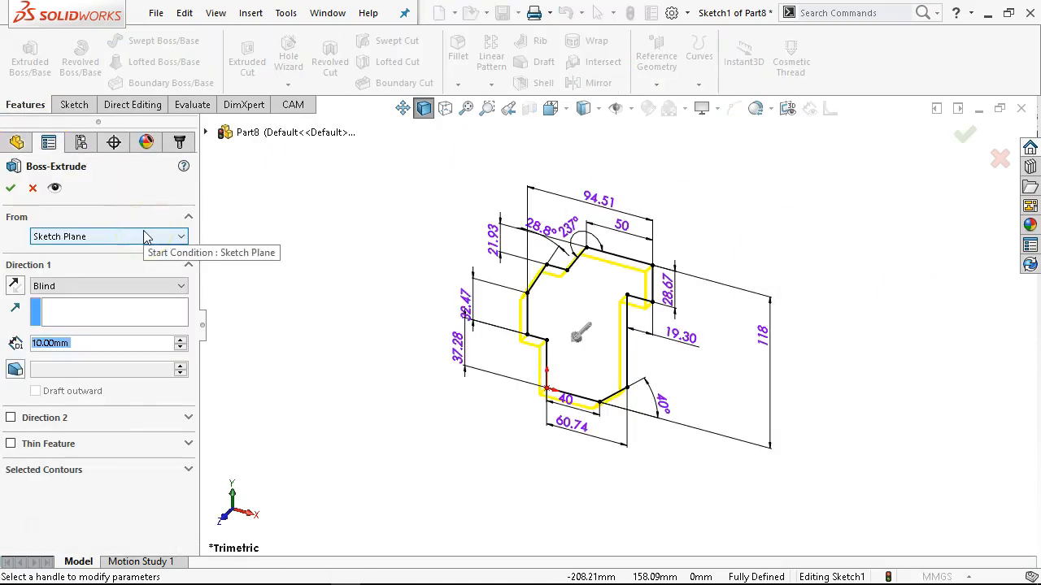
pyautogui.write('20')
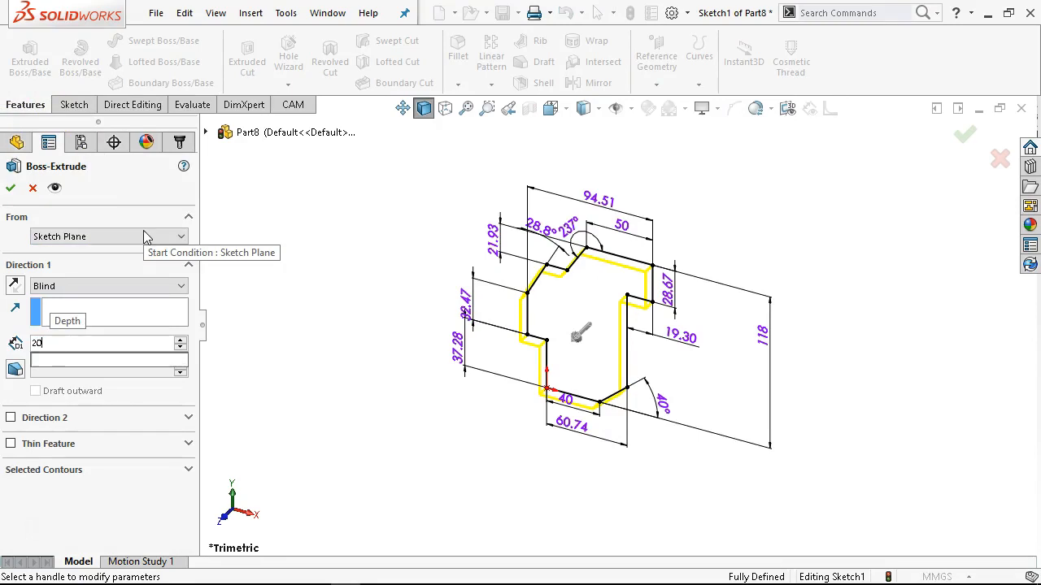
pyautogui.press('Return')
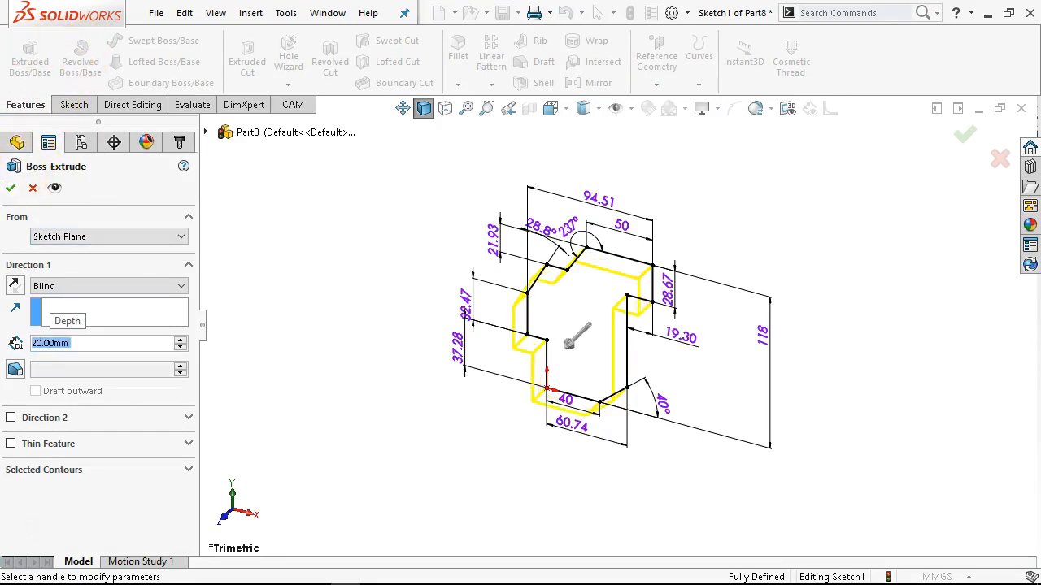
pyautogui.click(11, 188)
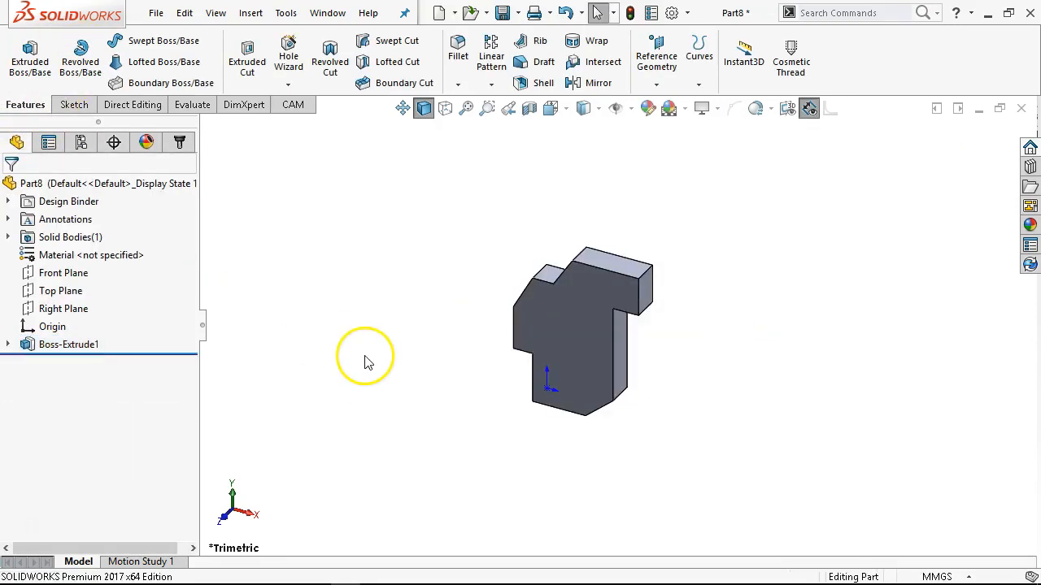
# Sketch a circle about 11 mm in diameter on the plate's front face, centred about 16 mm right of and 22 mm above the origin.
pyautogui.hotkey('ctrl', '1')
pyautogui.click(582, 302)
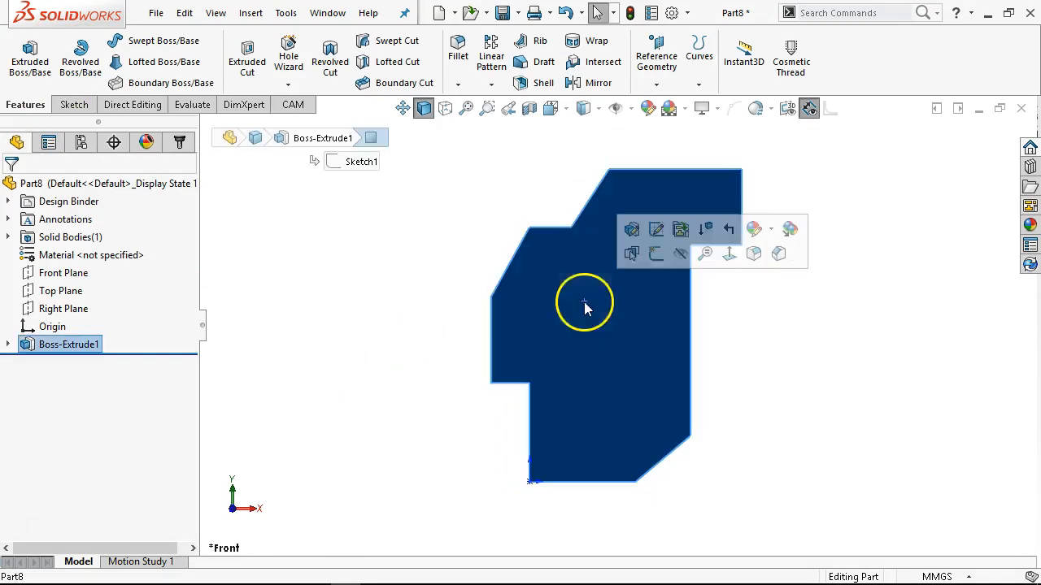
pyautogui.click(655, 255)
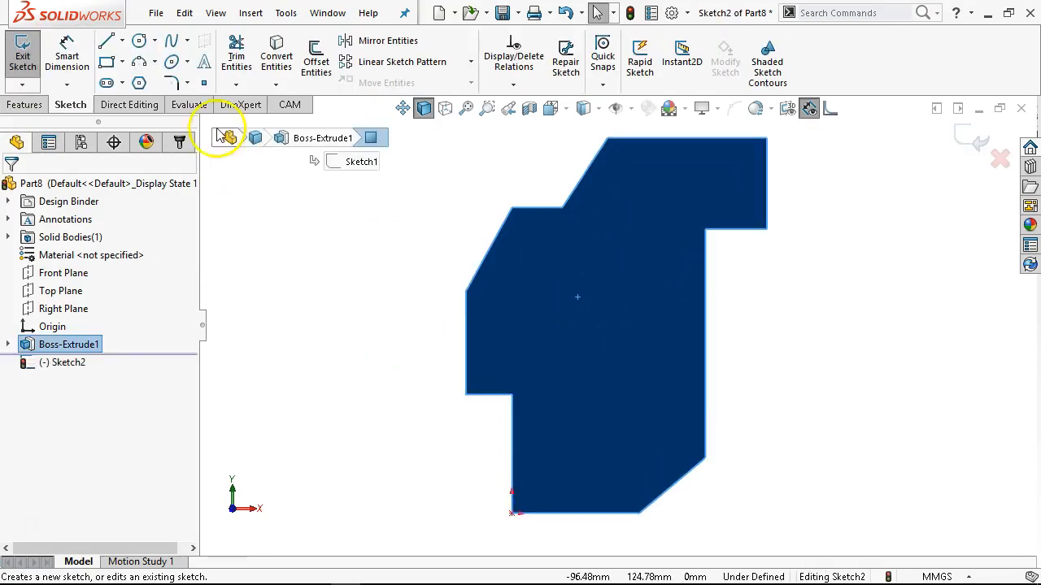
pyautogui.click(139, 42)
pyautogui.click(563, 444)
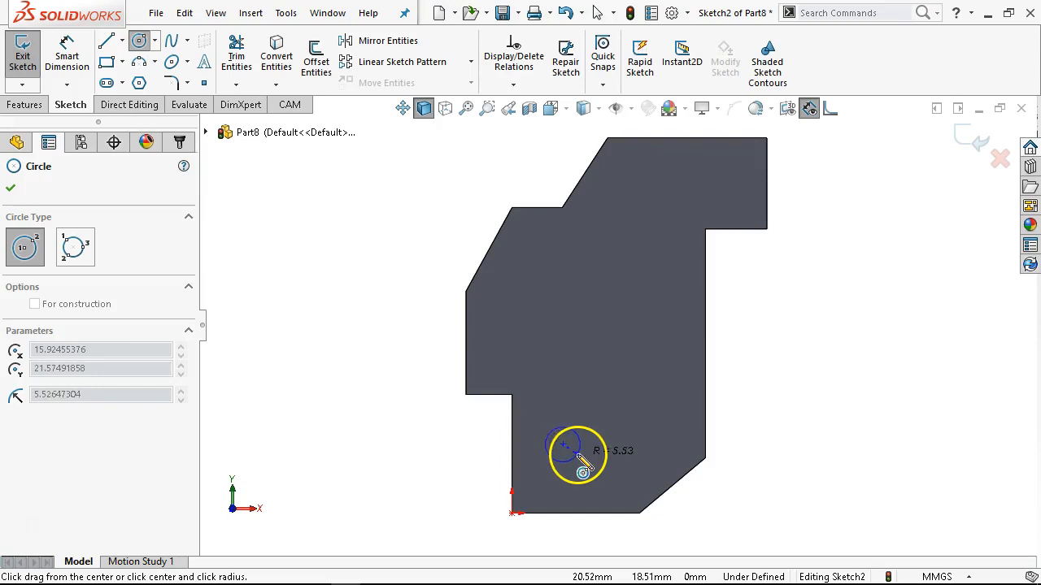
pyautogui.click(579, 455)
# Dimension the circle's diameter, set it to 10 mm, and leave dimensioning.
pyautogui.scroll(-2, 587, 457)
pyautogui.rightClick(581, 423)
pyautogui.click(746, 399)
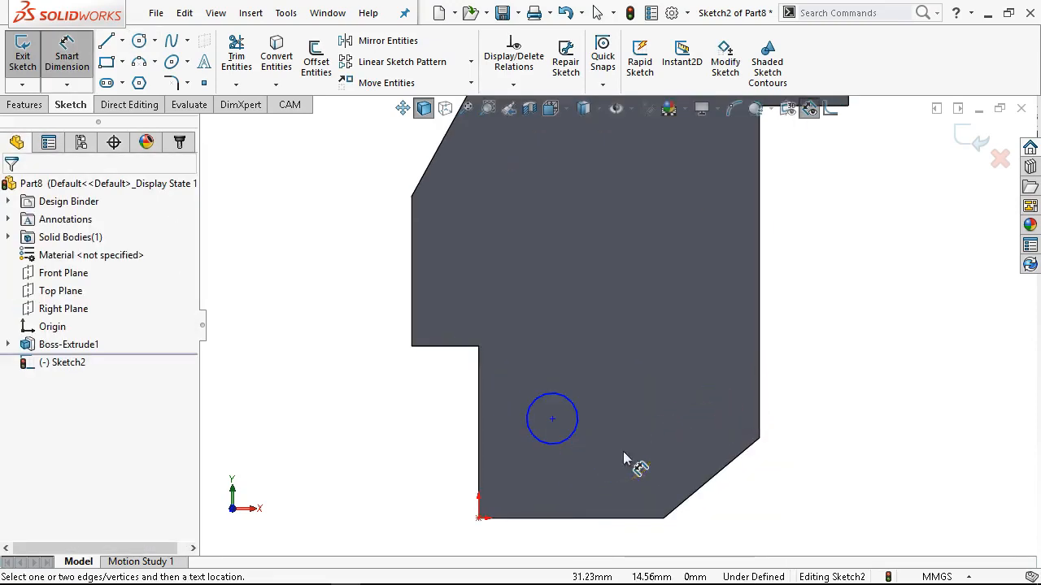
pyautogui.click(579, 421)
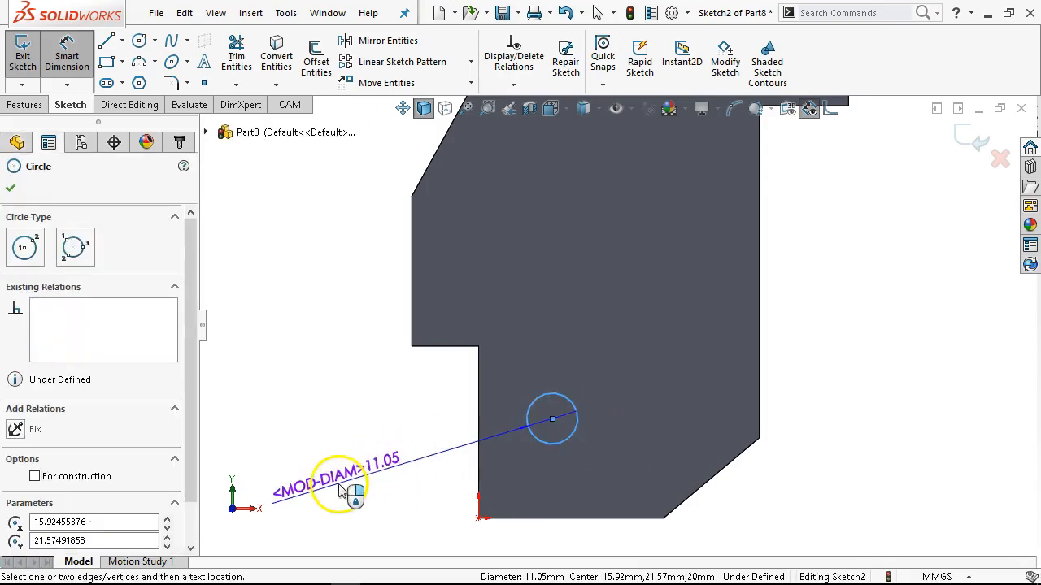
pyautogui.click(342, 492)
pyautogui.write('10')
pyautogui.press('Return')
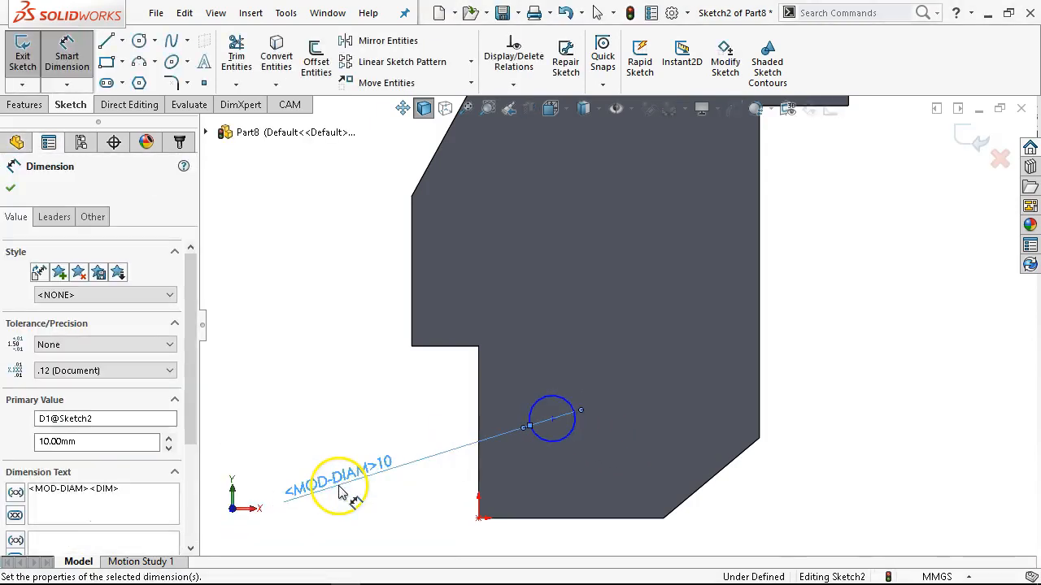
pyautogui.scroll(1, 537, 446)
pyautogui.rightClick(445, 339)
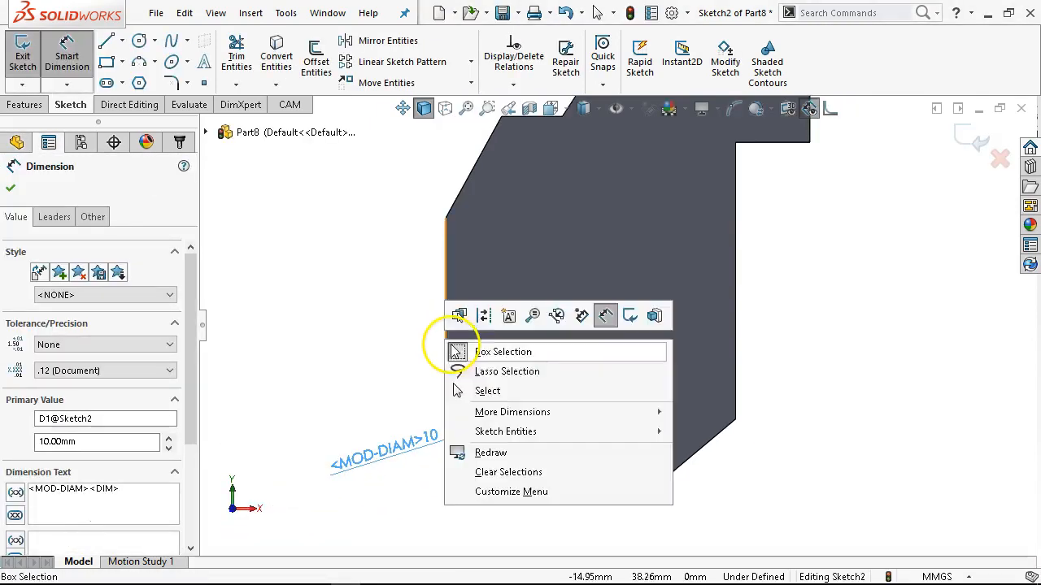
pyautogui.click(511, 392)
# Copy the 10 mm circle and paste six copies spread over the front face at the approximate hole positions.
pyautogui.click(562, 389)
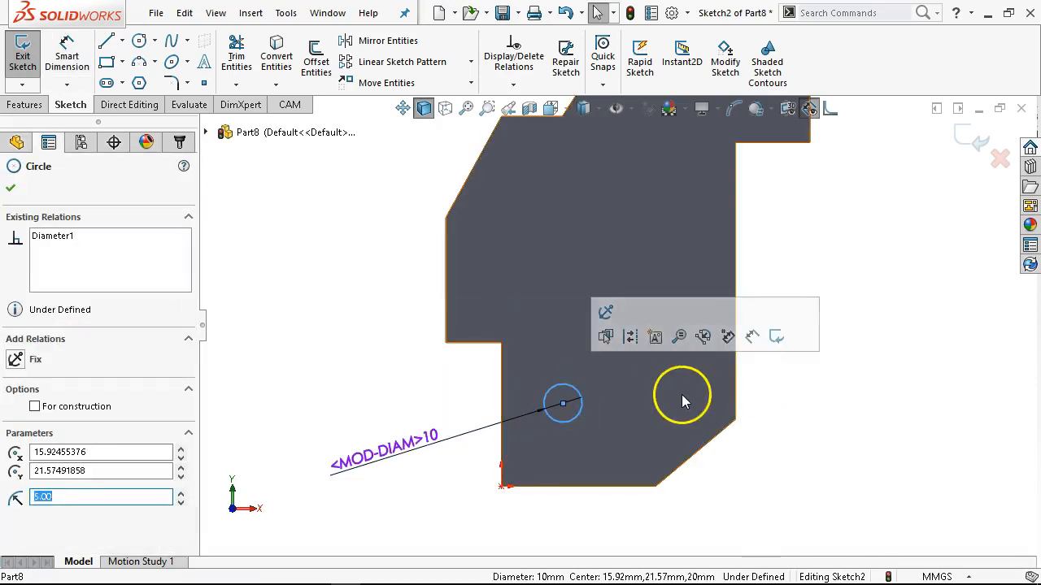
pyautogui.scroll(2, 673, 350)
pyautogui.scroll(-1, 646, 250)
pyautogui.scroll(2, 644, 245)
pyautogui.scroll(-2, 642, 245)
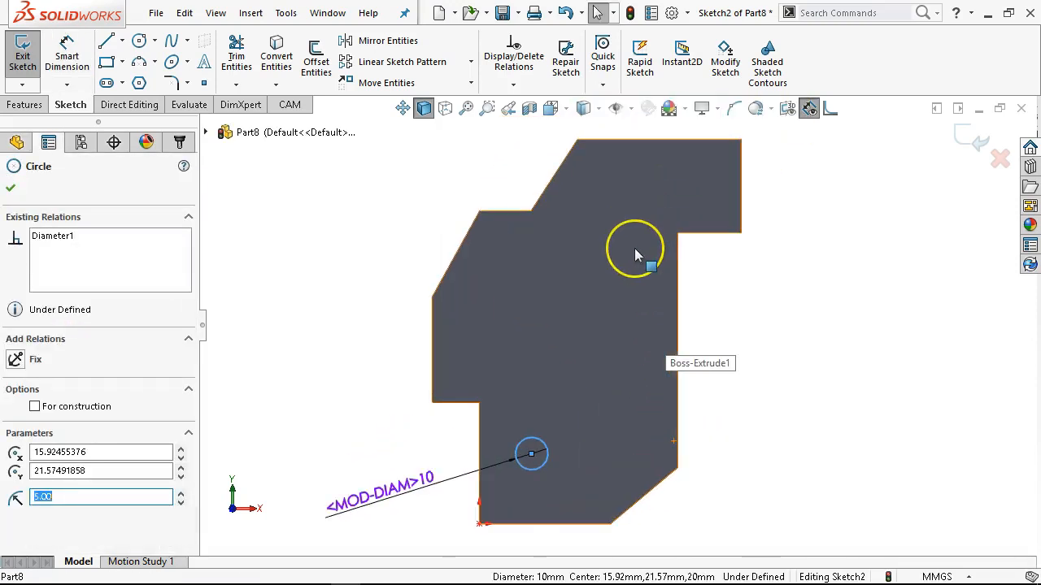
pyautogui.click(611, 276)
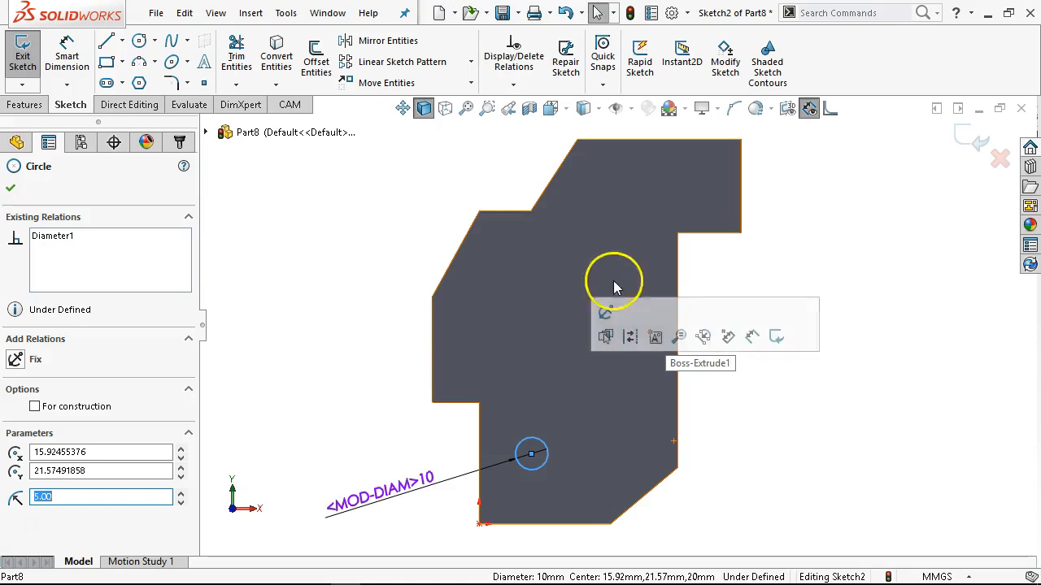
pyautogui.click(459, 373)
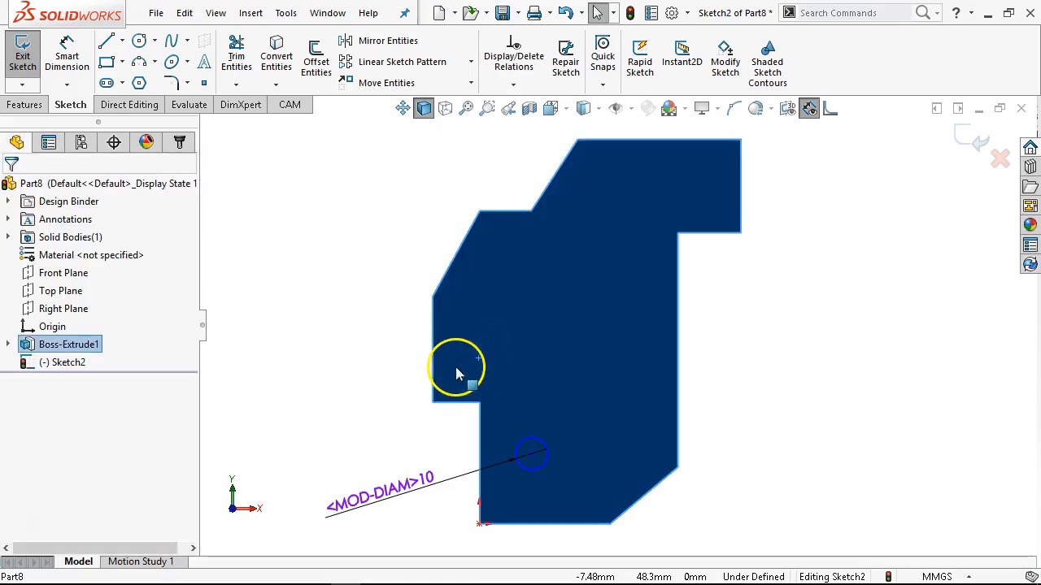
pyautogui.hotkey('ctrl', 'v')
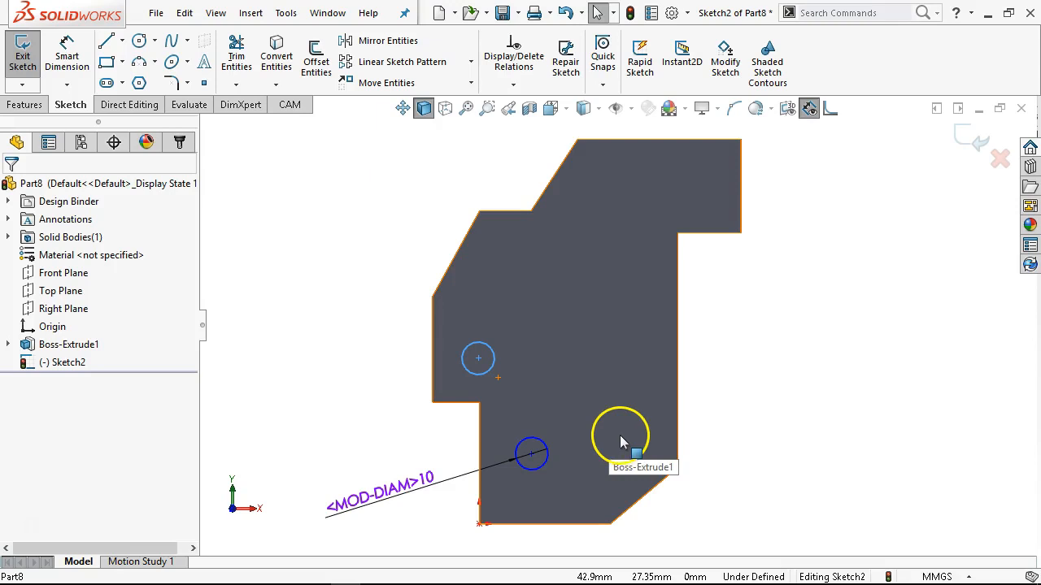
pyautogui.hotkey('ctrl', 'v')
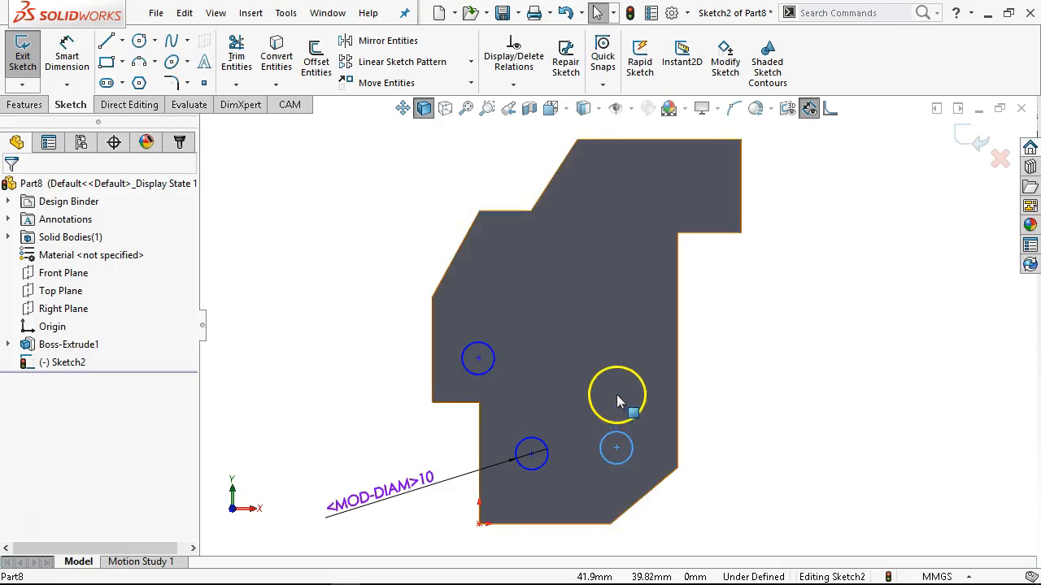
pyautogui.hotkey('ctrl', 'v')
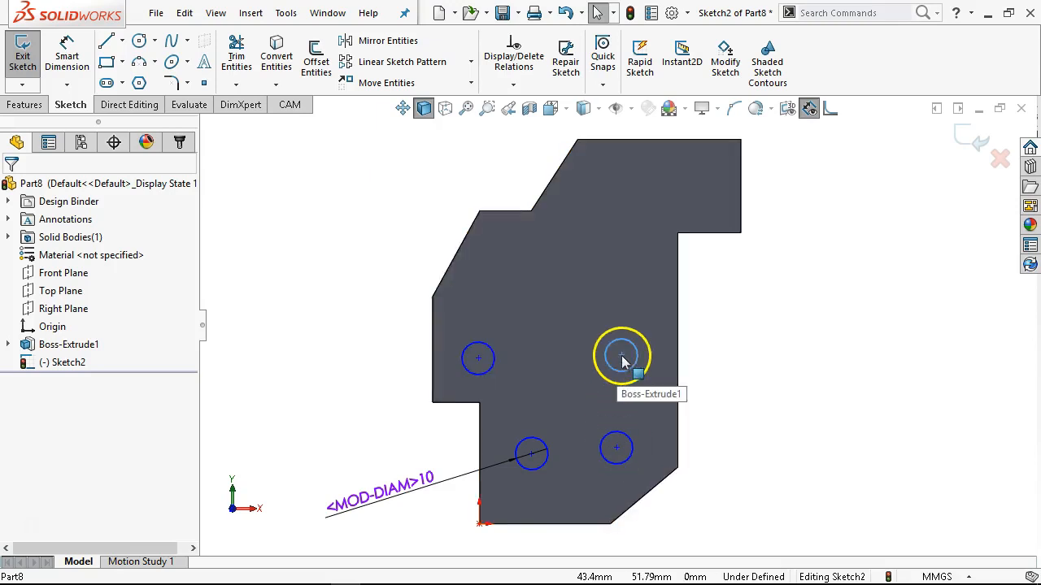
pyautogui.hotkey('ctrl', 'v')
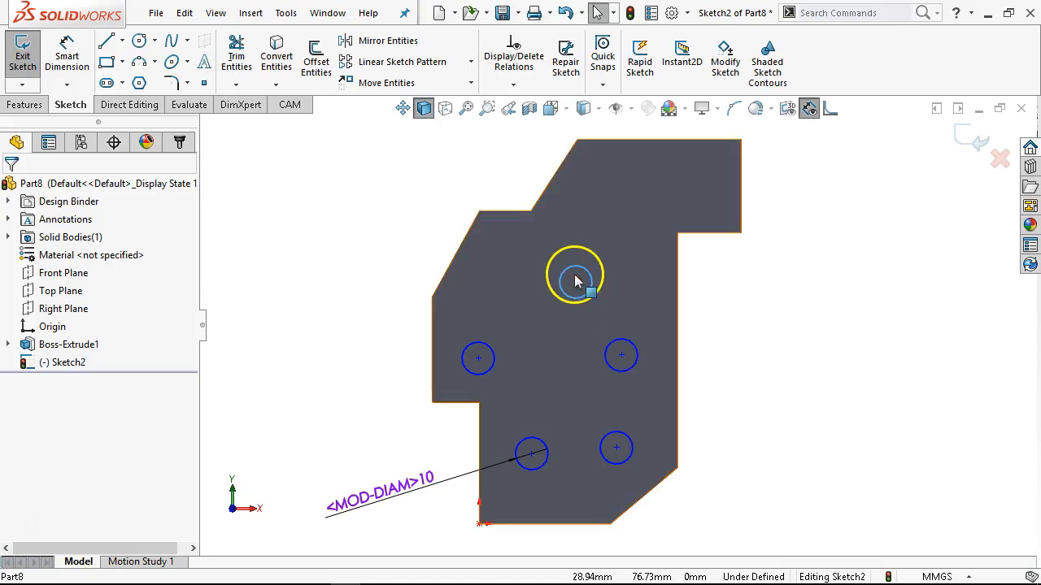
pyautogui.hotkey('ctrl', 'v')
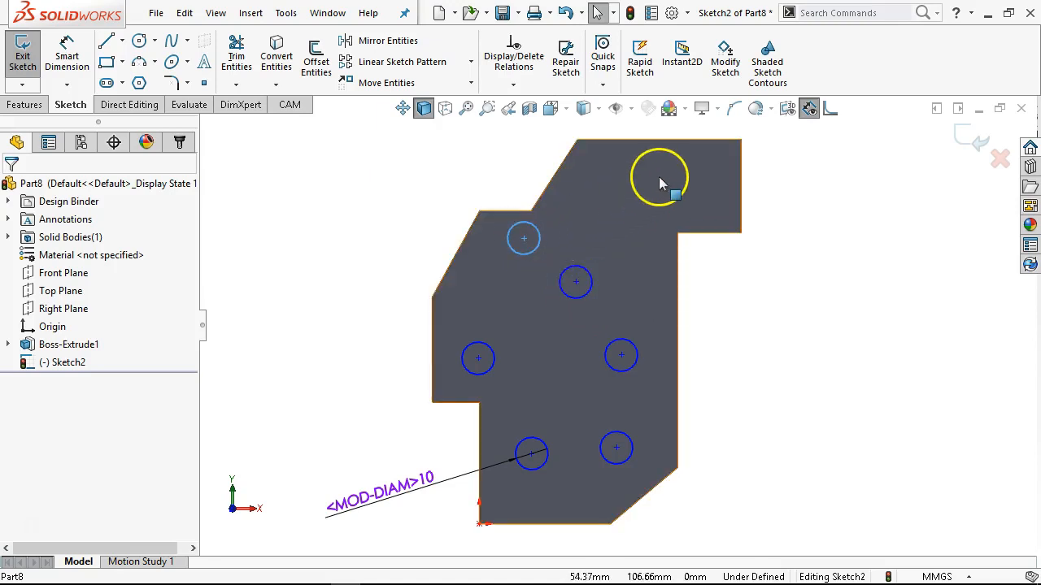
pyautogui.hotkey('ctrl', 'v')
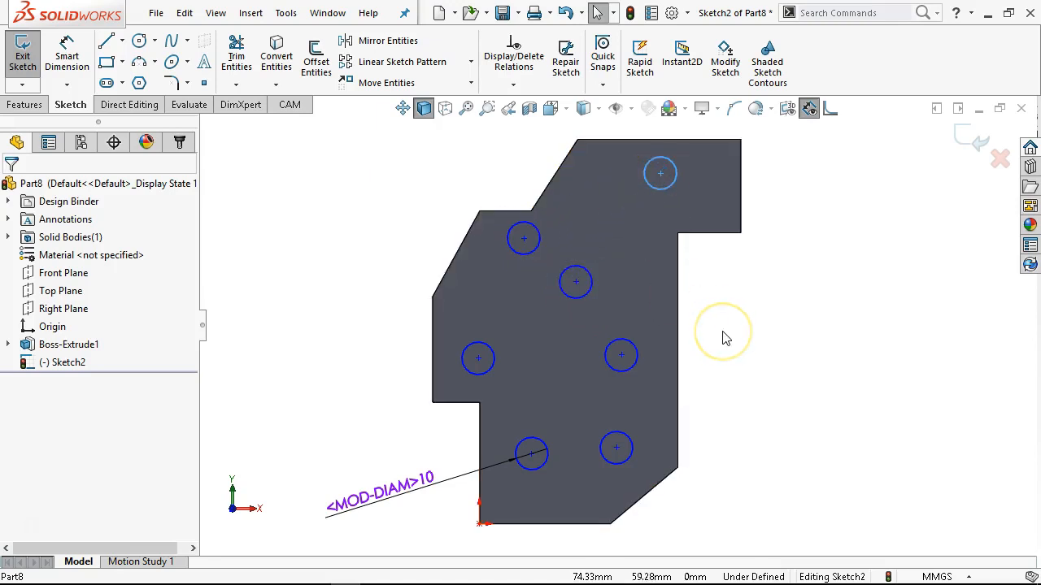
# Move the diameter dimension farther from the plate and apply an Equal relation to all seven circles.
pyautogui.scroll(1, 711, 381)
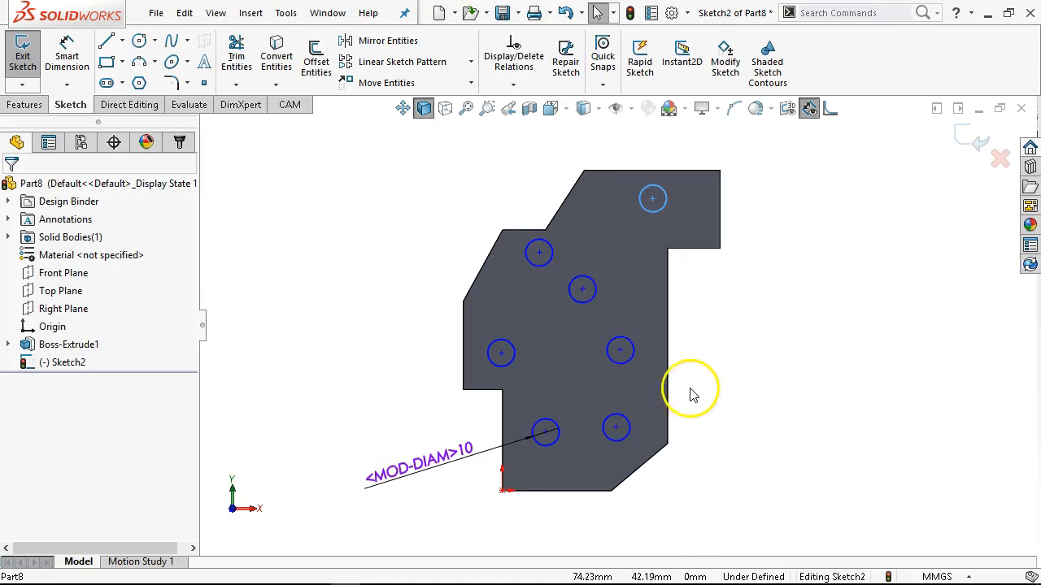
pyautogui.scroll(-1, 533, 462)
pyautogui.scroll(1, 650, 341)
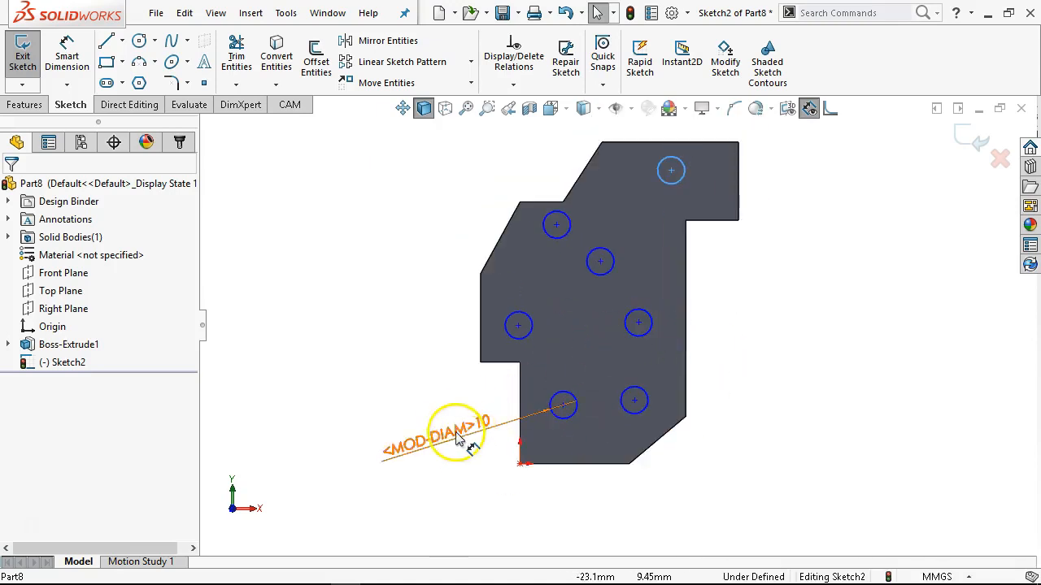
pyautogui.moveTo(449, 429); pyautogui.dragTo(349, 447)
pyautogui.scroll(1, 476, 234)
pyautogui.moveTo(472, 189); pyautogui.dragTo(740, 461)
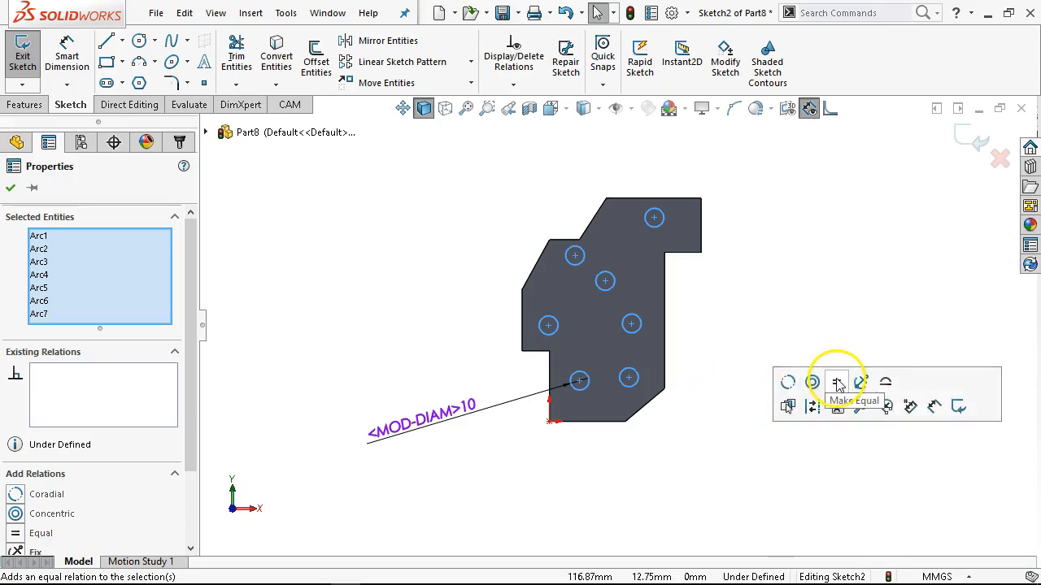
pyautogui.click(768, 288)
pyautogui.click(641, 327)
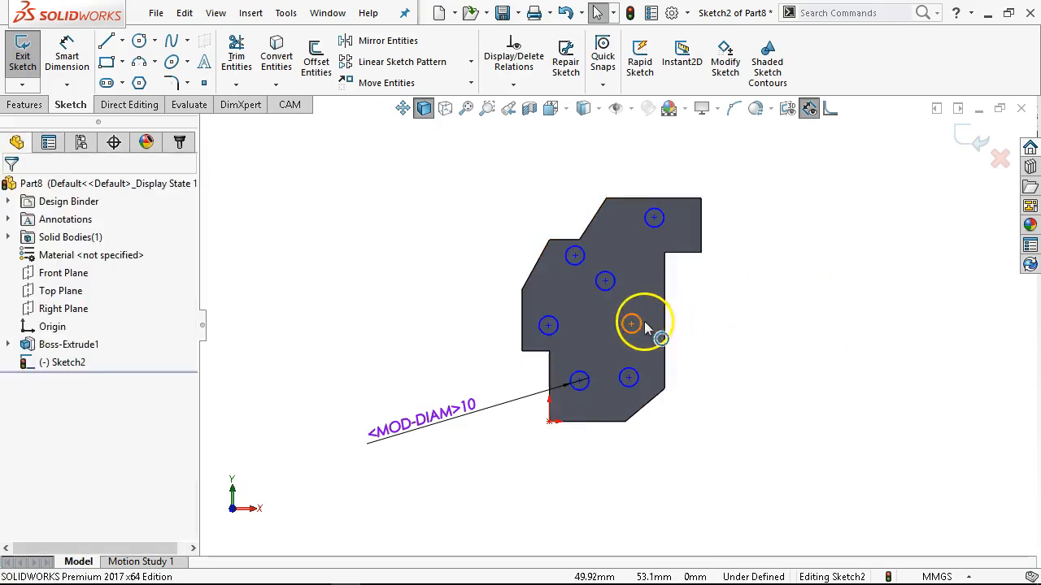
pyautogui.scroll(-2, 718, 319)
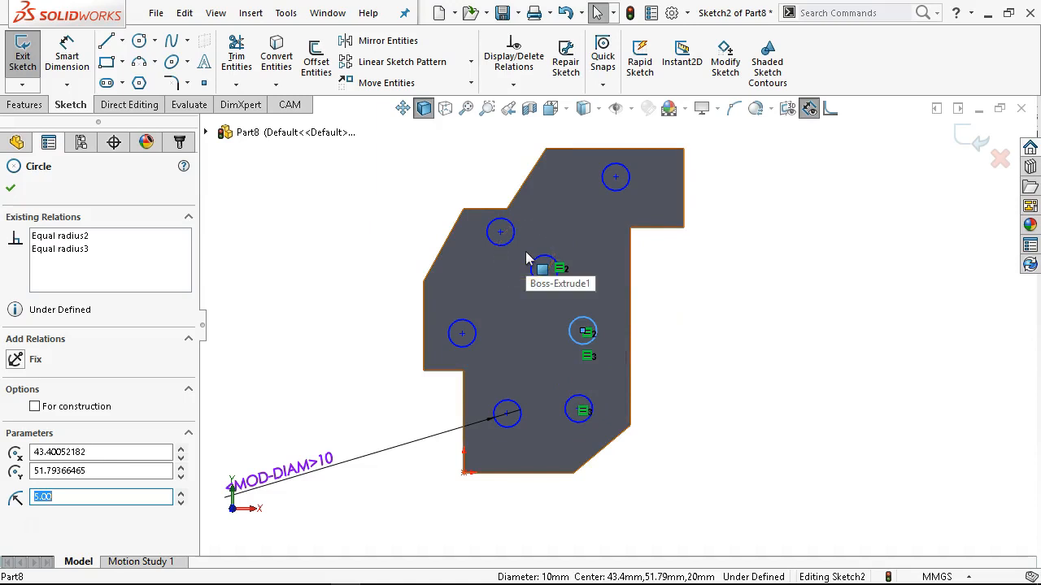
pyautogui.click(699, 294)
# Align the centres of the two lowest circles with a Horizontal relation.
pyautogui.scroll(-1, 569, 453)
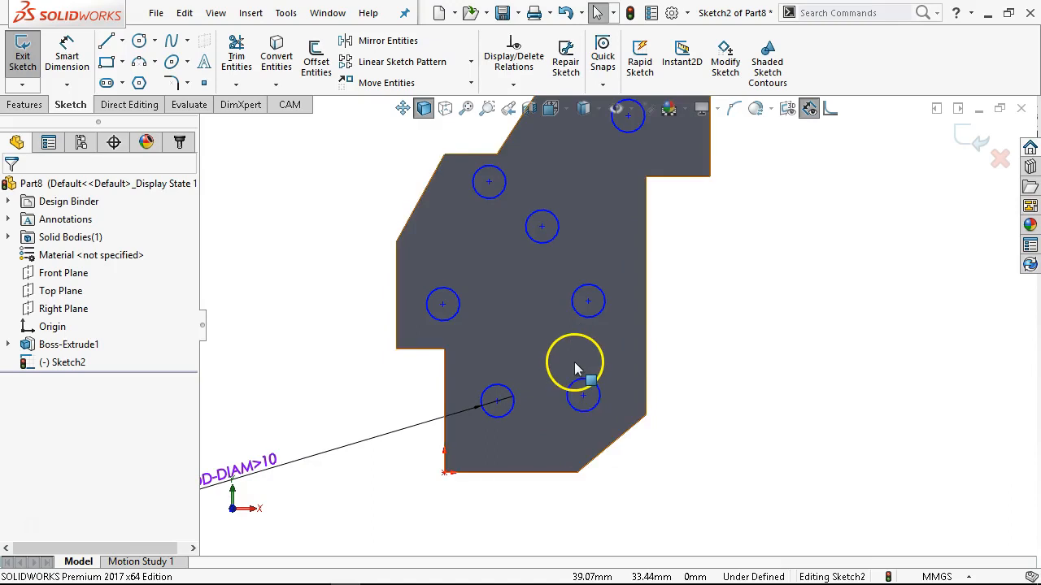
pyautogui.scroll(1, 581, 374)
pyautogui.click(518, 388)
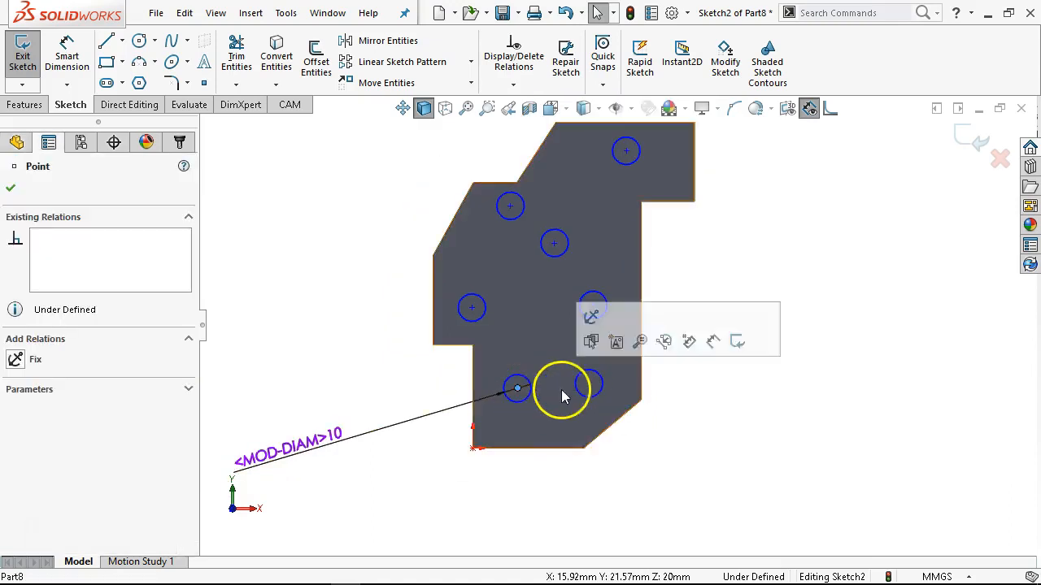
pyautogui.keyDown('ctrl'); pyautogui.click(589, 383); pyautogui.keyUp('ctrl')
pyautogui.click(636, 314)
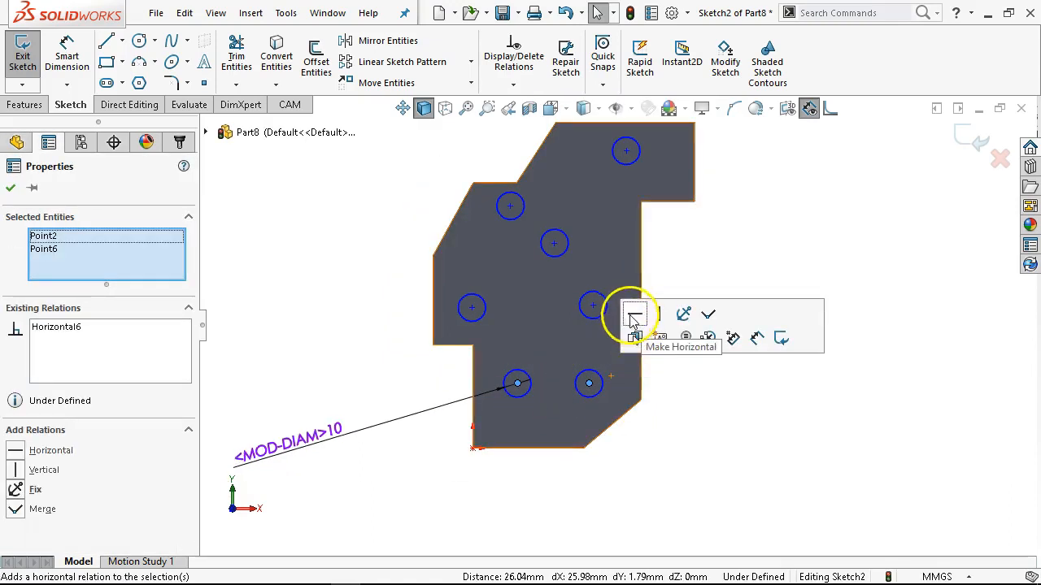
pyautogui.click(715, 385)
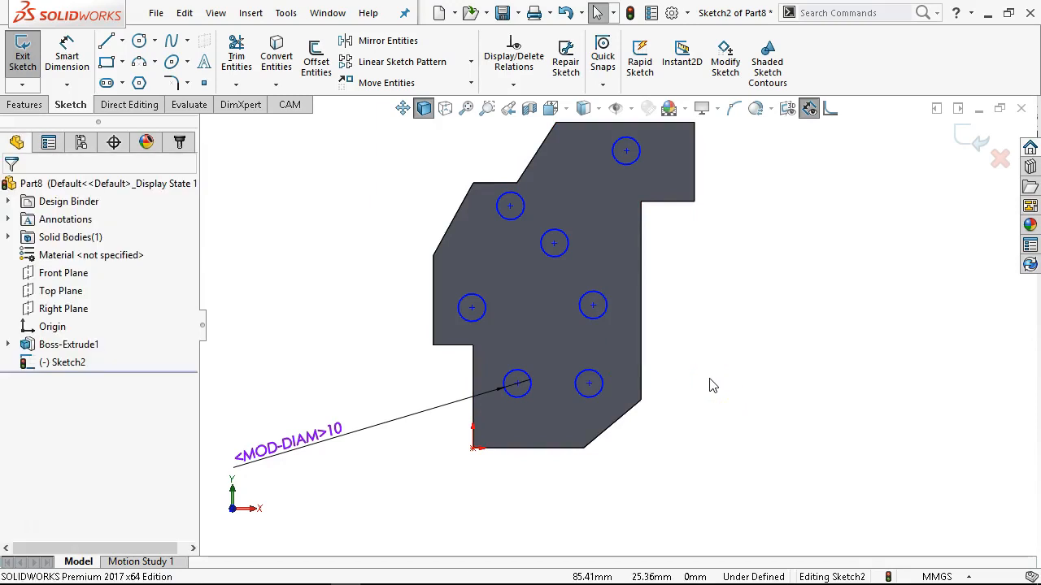
# Align the centre of the circle beside the long right edge vertically with the centre of the topmost circle.
pyautogui.click(592, 304)
pyautogui.keyDown('ctrl'); pyautogui.click(627, 152); pyautogui.keyUp('ctrl')
pyautogui.click(692, 77)
pyautogui.click(696, 280)
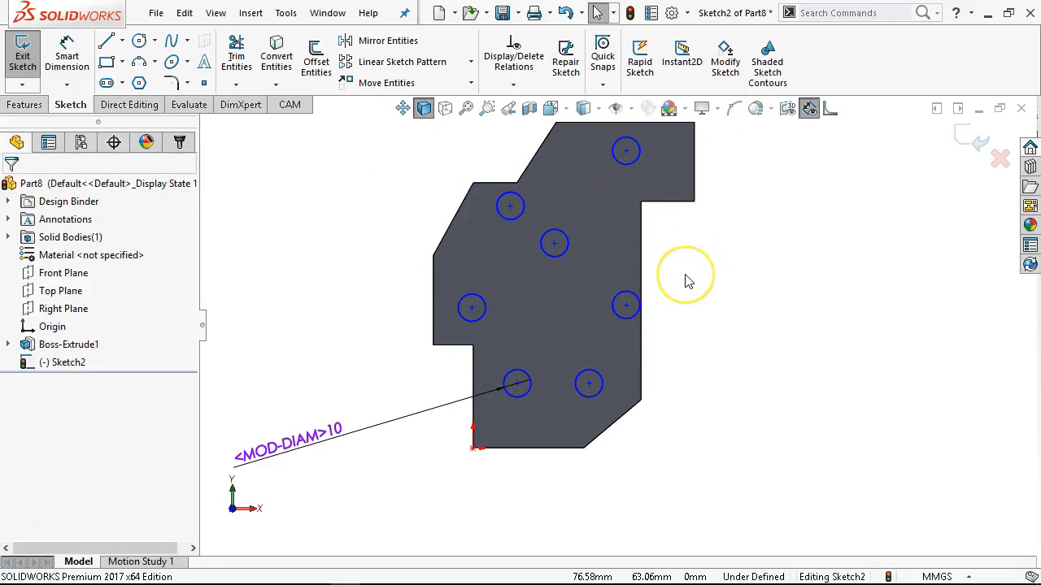
# Reposition the diameter dimension text and place an ordinate zero baseline from the lower-left vertical edge, below the plate.
pyautogui.scroll(1, 687, 278)
pyautogui.moveTo(373, 409); pyautogui.dragTo(349, 396)
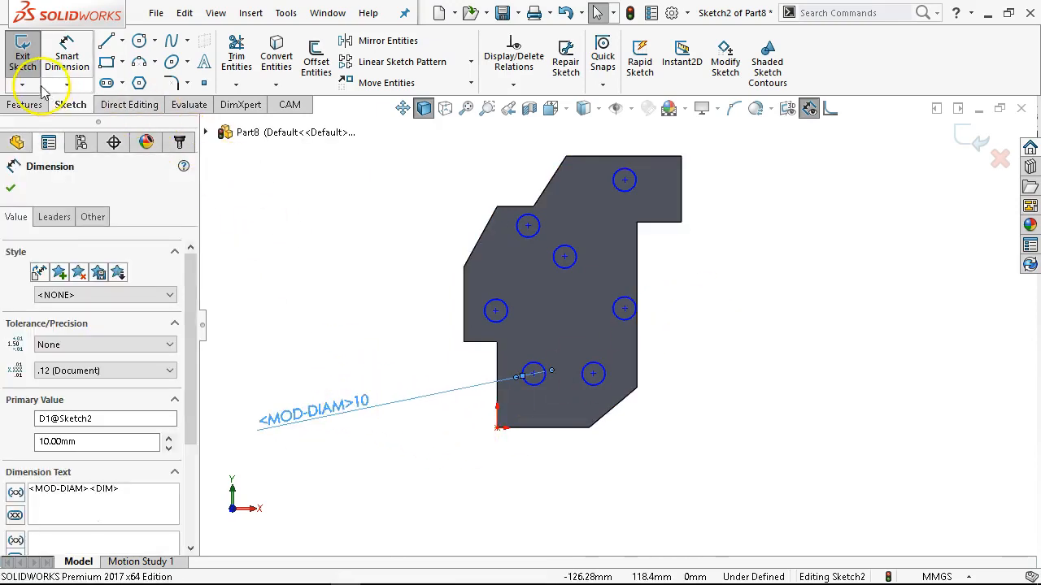
pyautogui.click(65, 85)
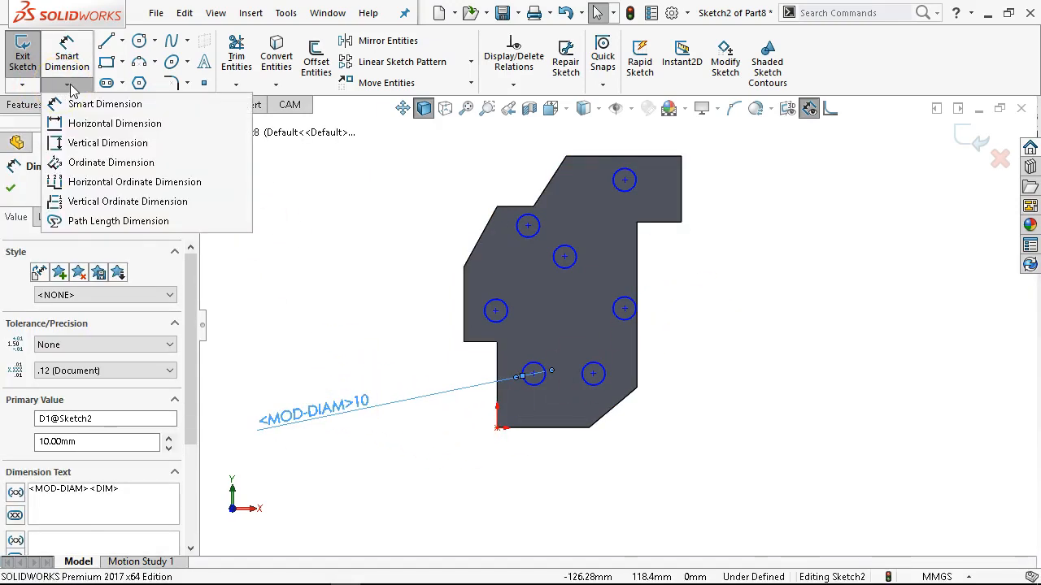
pyautogui.click(103, 162)
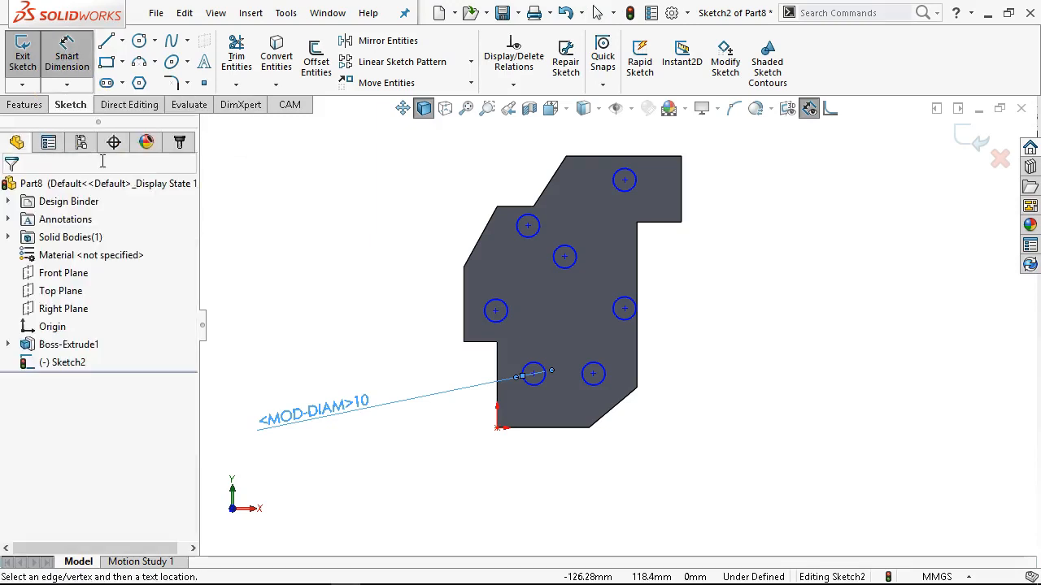
pyautogui.click(498, 419)
pyautogui.click(487, 488)
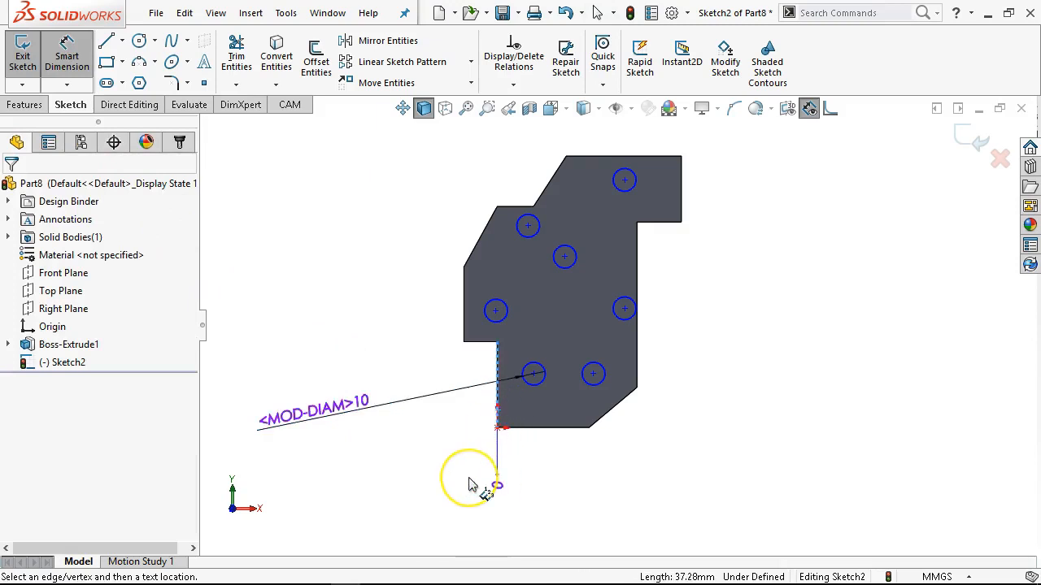
# Add horizontal ordinate dimensions from the zero baseline to the centres of all seven circles and finish the ordinate set.
pyautogui.click(536, 386)
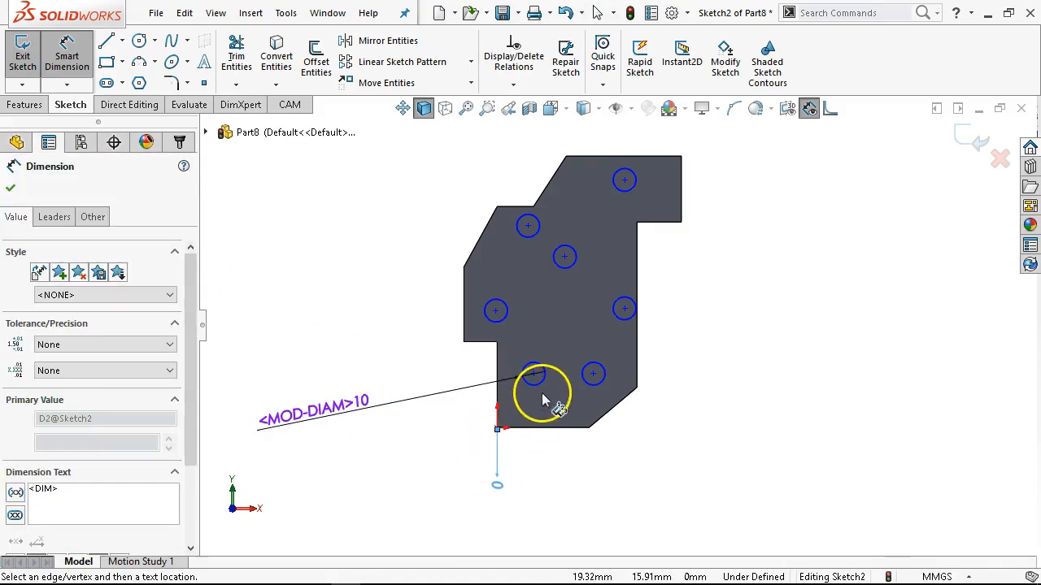
pyautogui.click(579, 383)
pyautogui.click(626, 315)
pyautogui.click(579, 260)
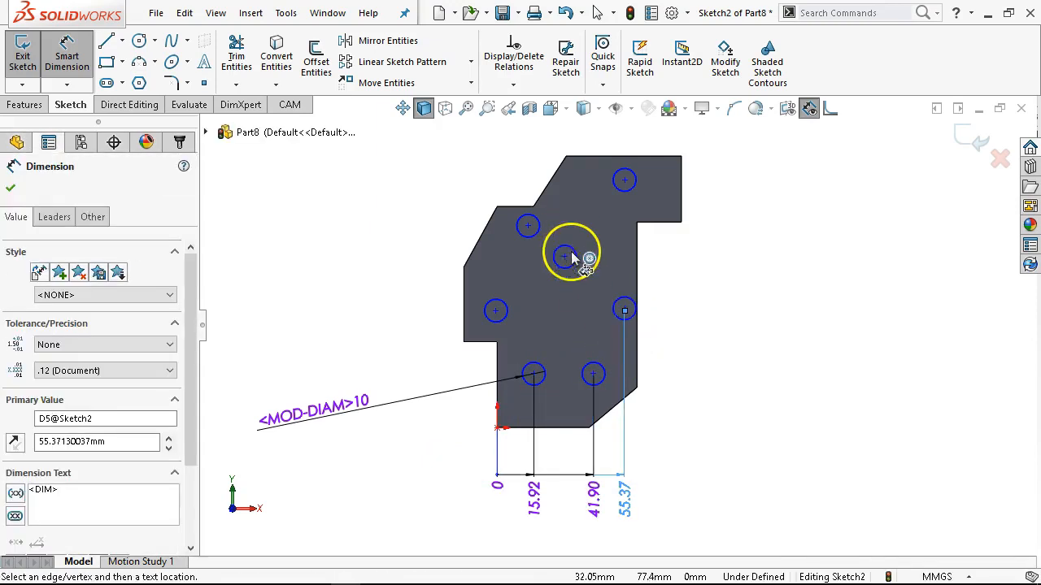
pyautogui.click(513, 317)
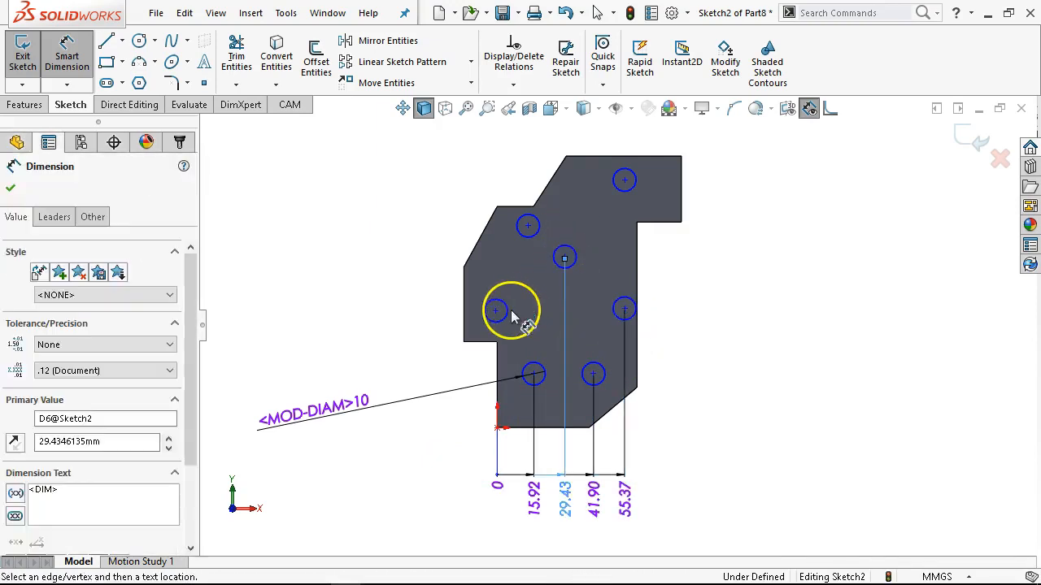
pyautogui.click(521, 237)
pyautogui.click(623, 186)
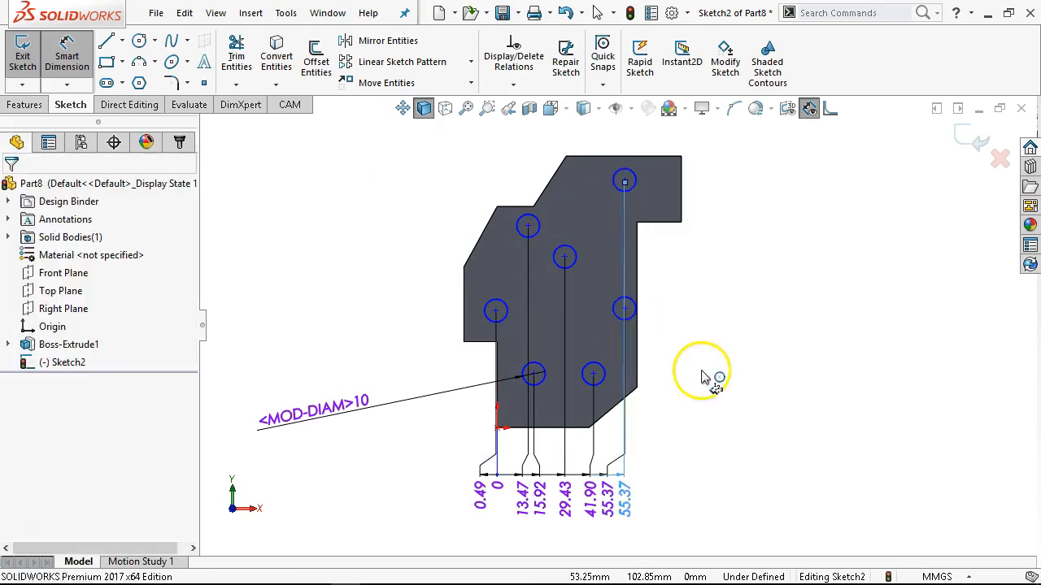
pyautogui.rightClick(664, 353)
pyautogui.click(699, 397)
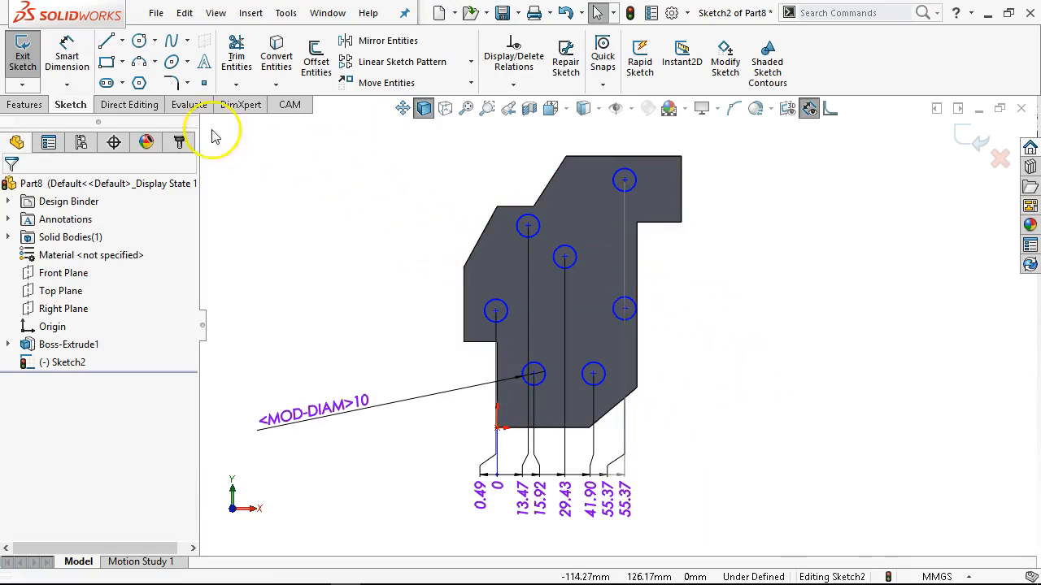
# Place a second ordinate zero baseline from the plate's lower-left corner, beside the plate, for vertical positions.
pyautogui.click(66, 84)
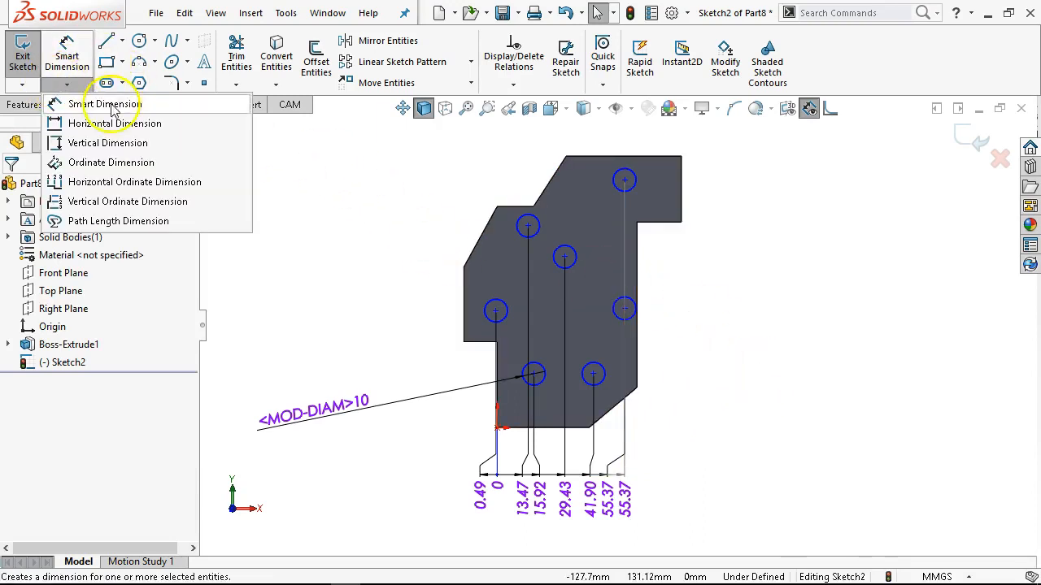
pyautogui.click(95, 162)
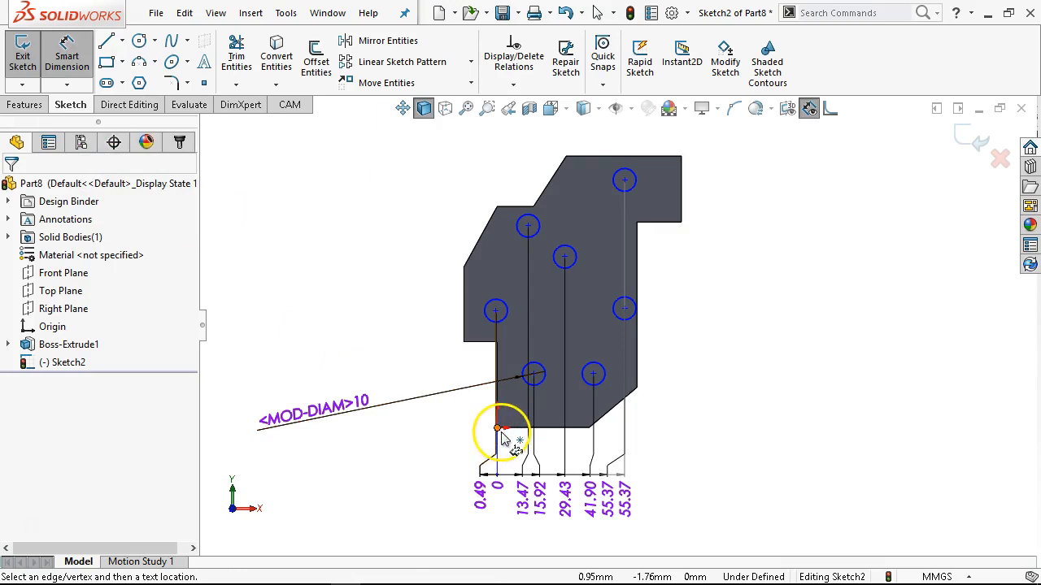
pyautogui.click(506, 426)
pyautogui.click(429, 429)
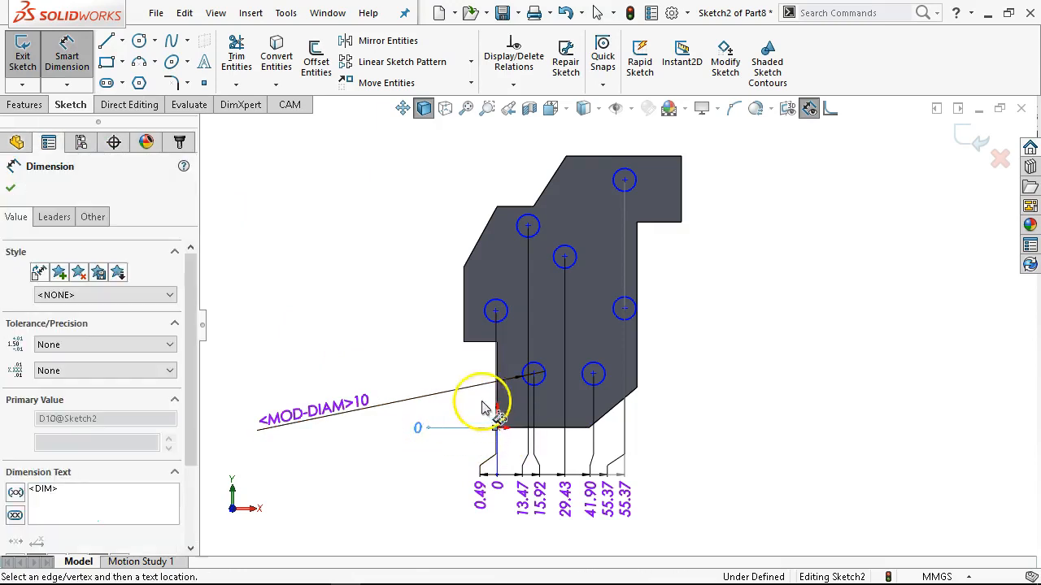
# Add vertical ordinate dimensions to the lower-left circle and the five circles above the bottom pair, and finish the ordinate set.
pyautogui.click(533, 374)
pyautogui.click(493, 330)
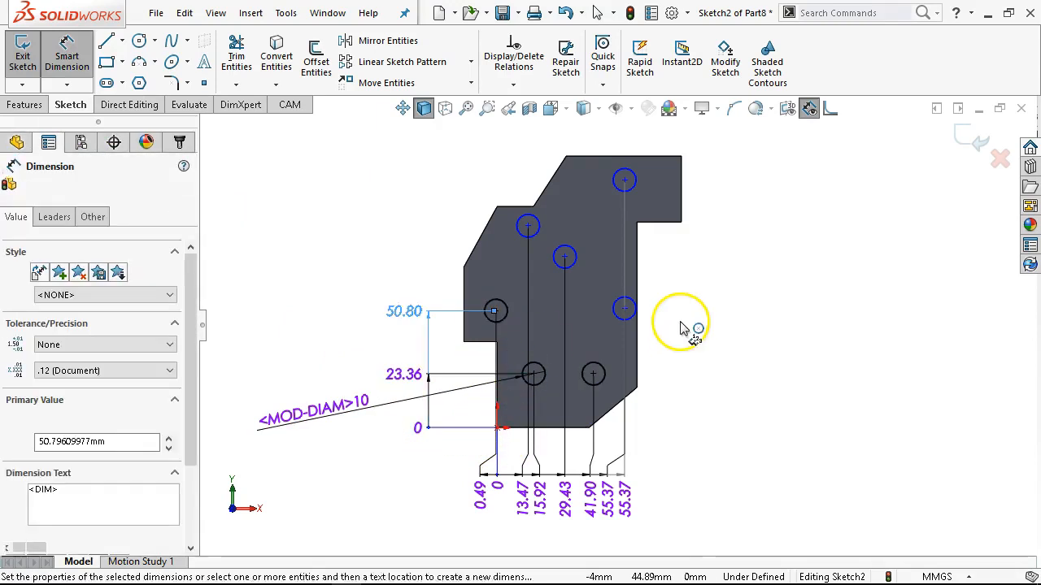
pyautogui.click(626, 313)
pyautogui.click(581, 266)
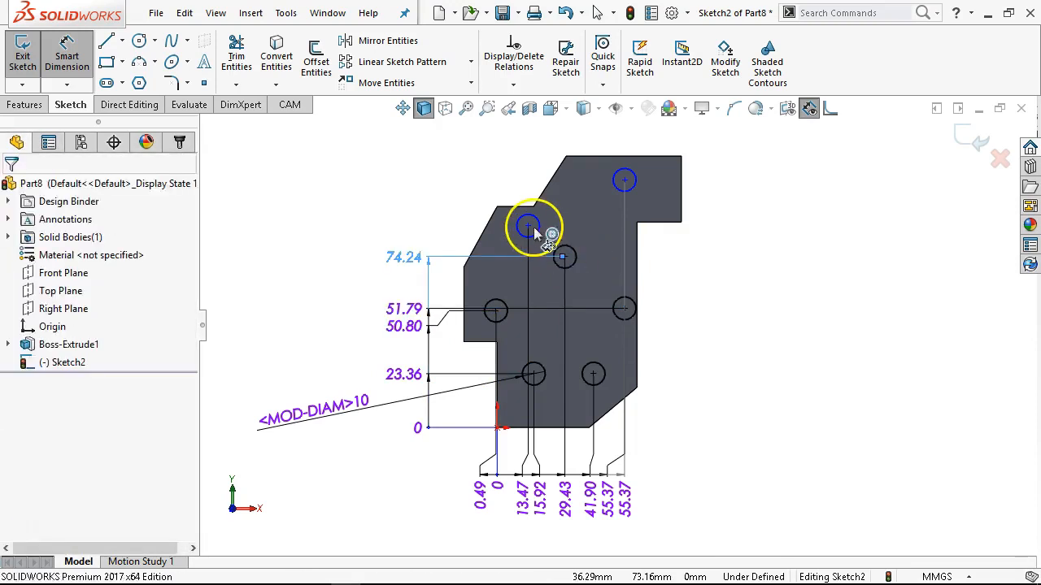
pyautogui.click(529, 227)
pyautogui.click(625, 180)
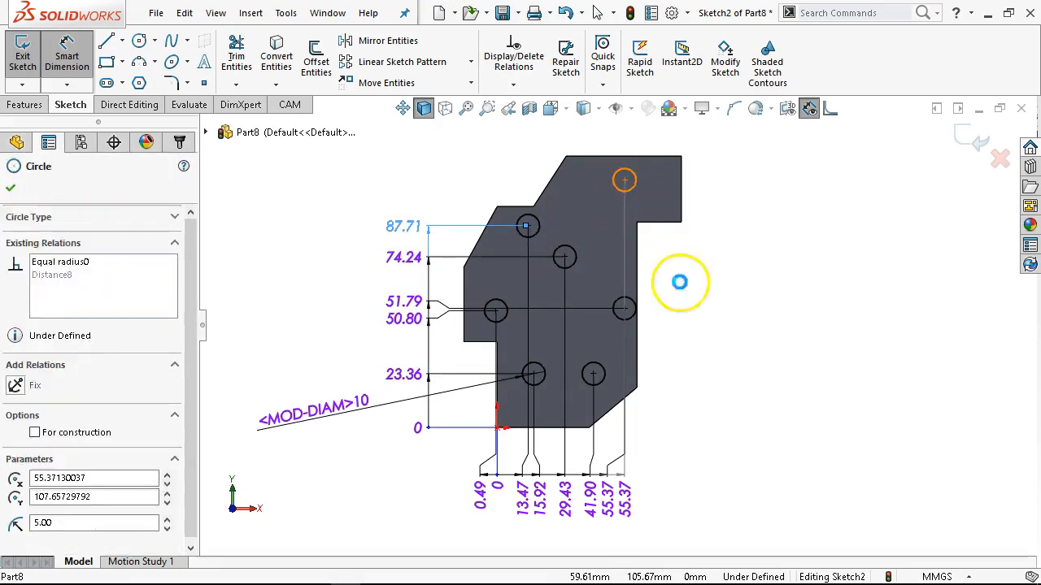
pyautogui.rightClick(722, 281)
pyautogui.click(764, 352)
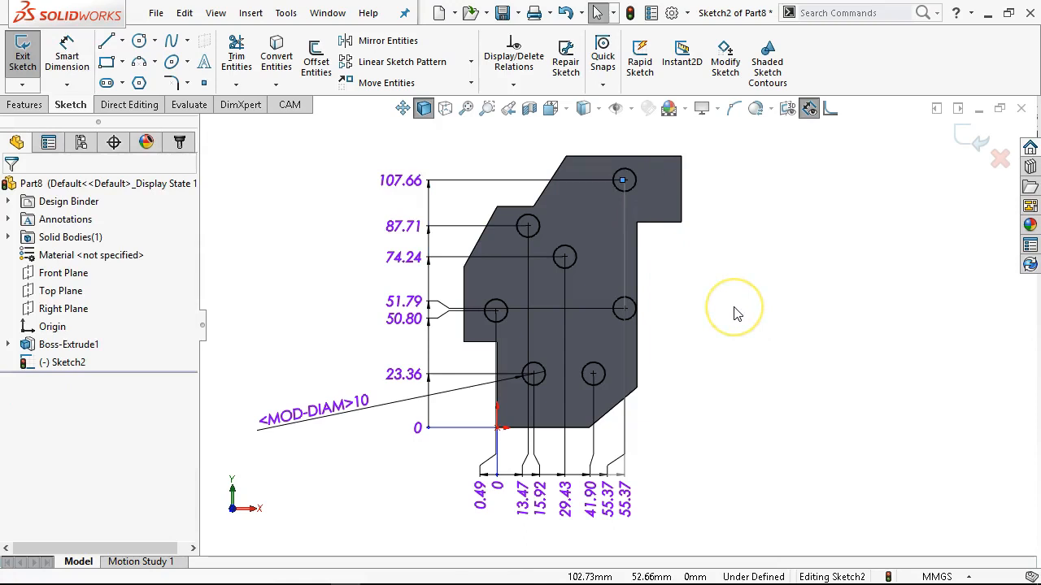
pyautogui.click(635, 349)
# Locate the lower-left circle at a horizontal ordinate of 15 mm and a vertical ordinate of 25 mm.
pyautogui.click(534, 400)
pyautogui.click(541, 495)
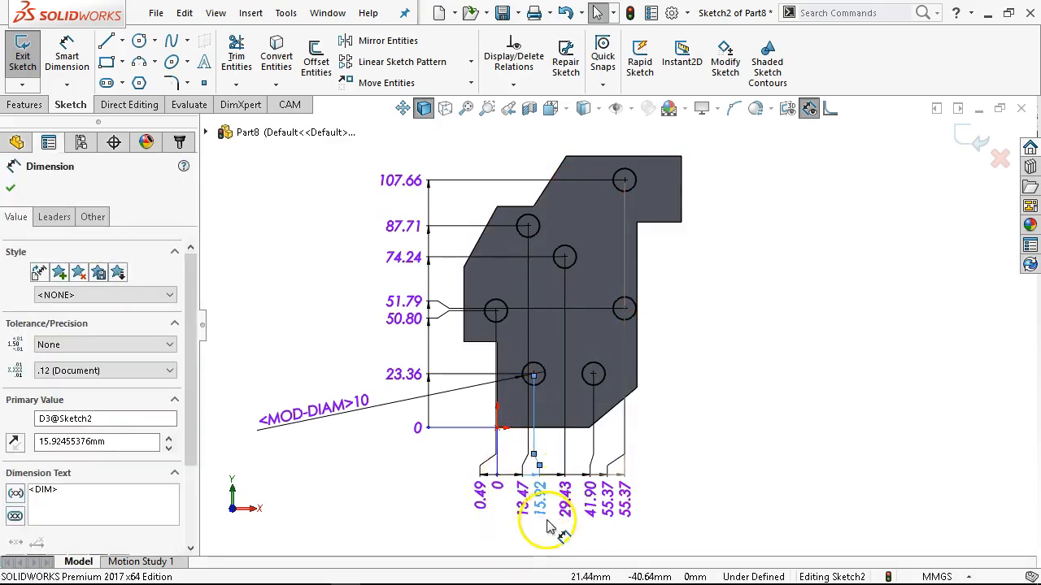
pyautogui.click(541, 495)
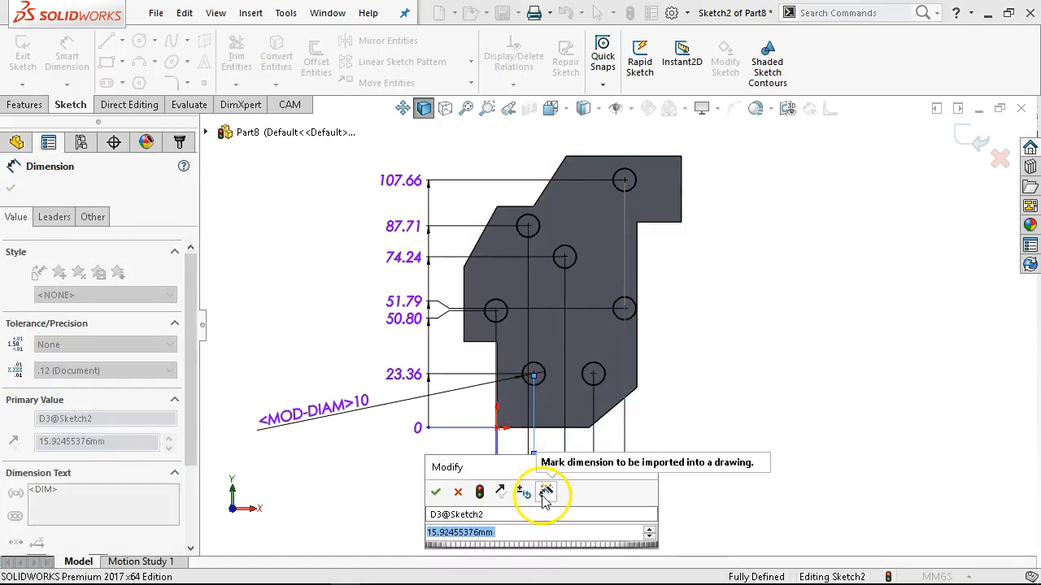
pyautogui.write('15')
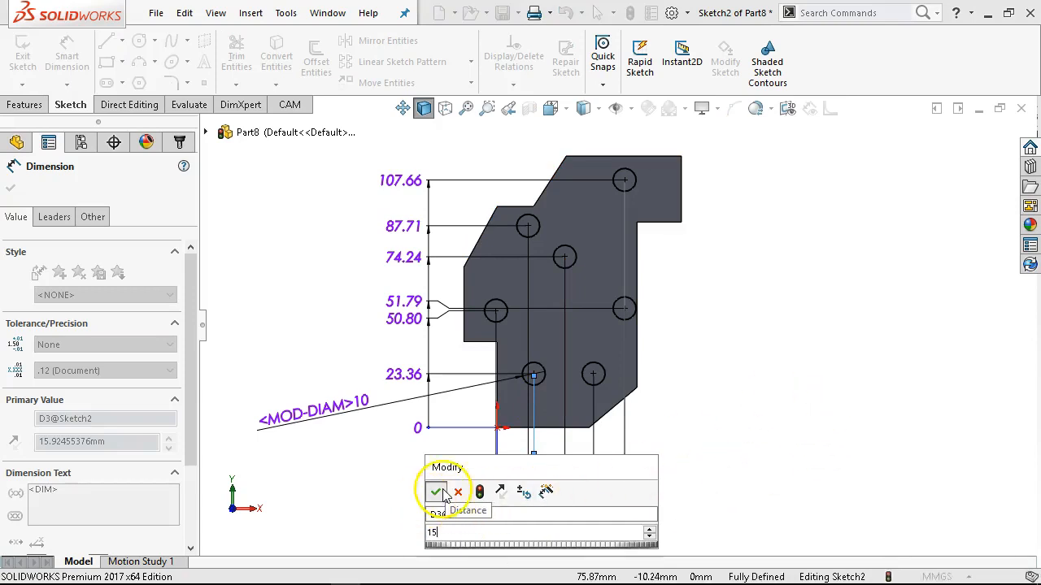
pyautogui.click(436, 492)
pyautogui.doubleClick(411, 376)
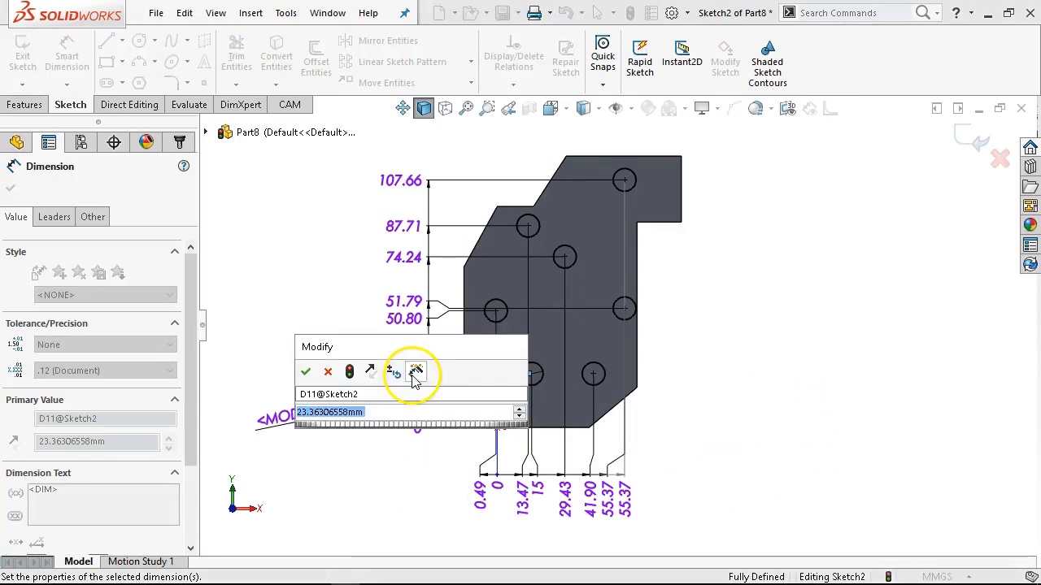
pyautogui.write('25')
pyautogui.press('Return')
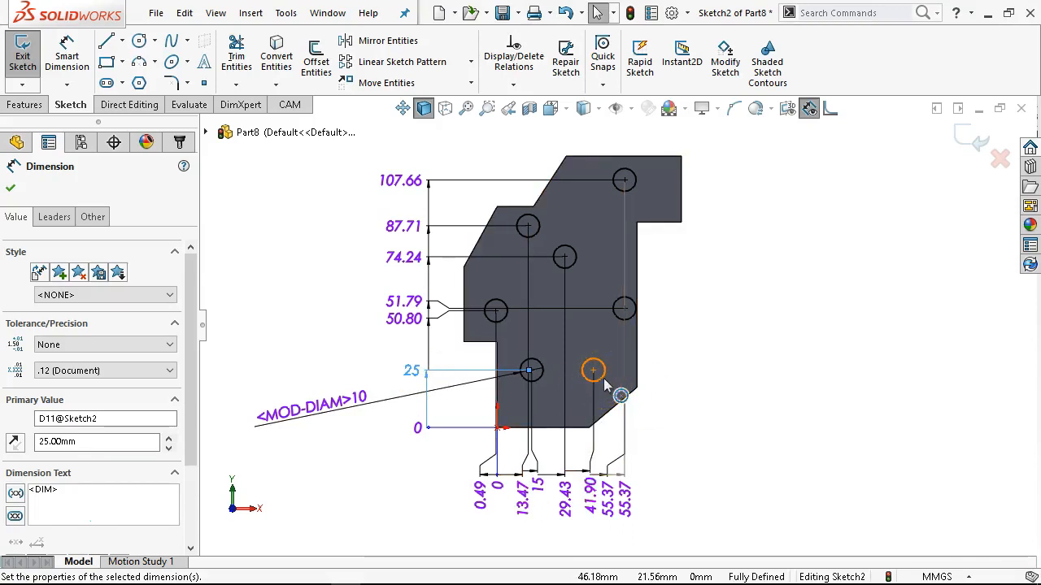
# Set the horizontal ordinate of the lower-right circle to 38.51 mm.
pyautogui.click(589, 441)
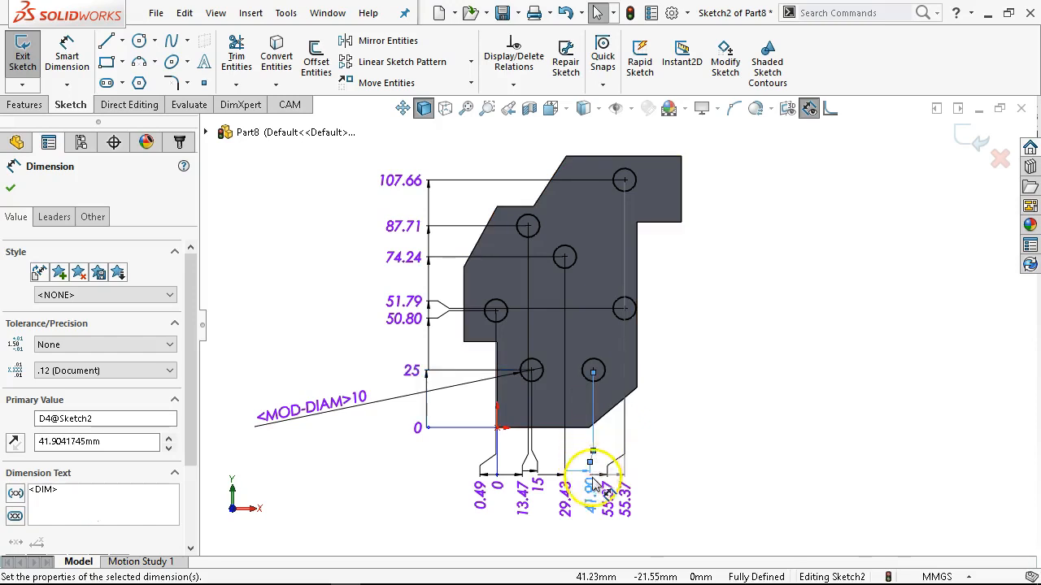
pyautogui.doubleClick(593, 486)
pyautogui.write('38.')
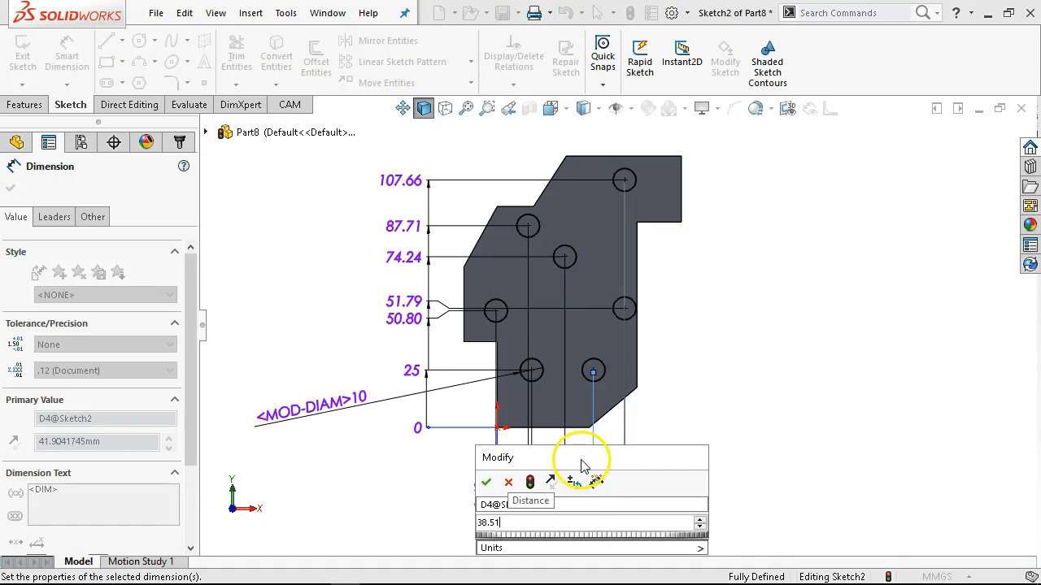
pyautogui.write('51')
pyautogui.press('Return')
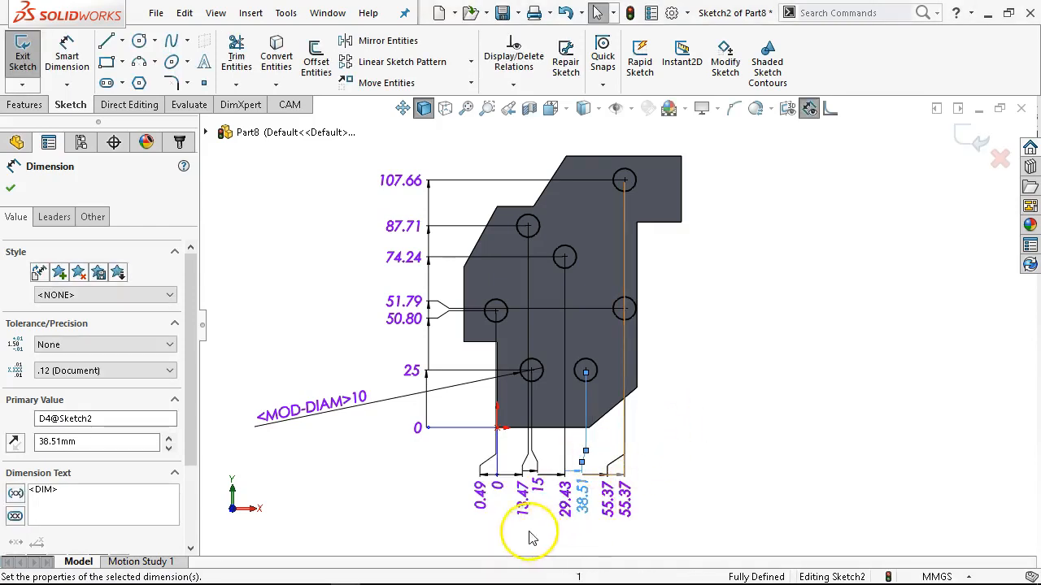
# Set the leftmost circle's horizontal ordinate to 1.22 mm and its vertical ordinate to 57.14 mm.
pyautogui.doubleClick(484, 496)
pyautogui.write('1.22')
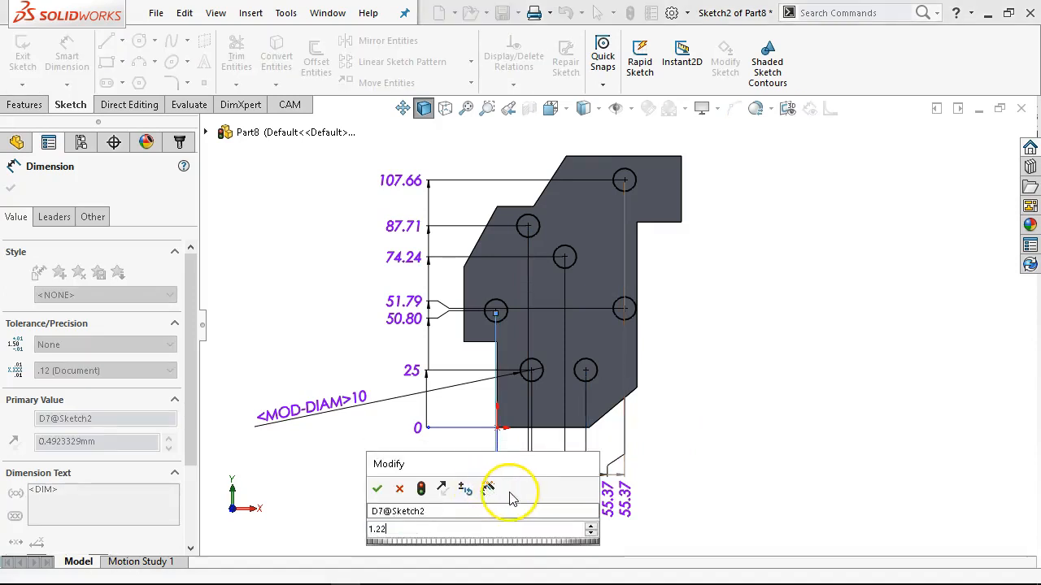
pyautogui.press('Return')
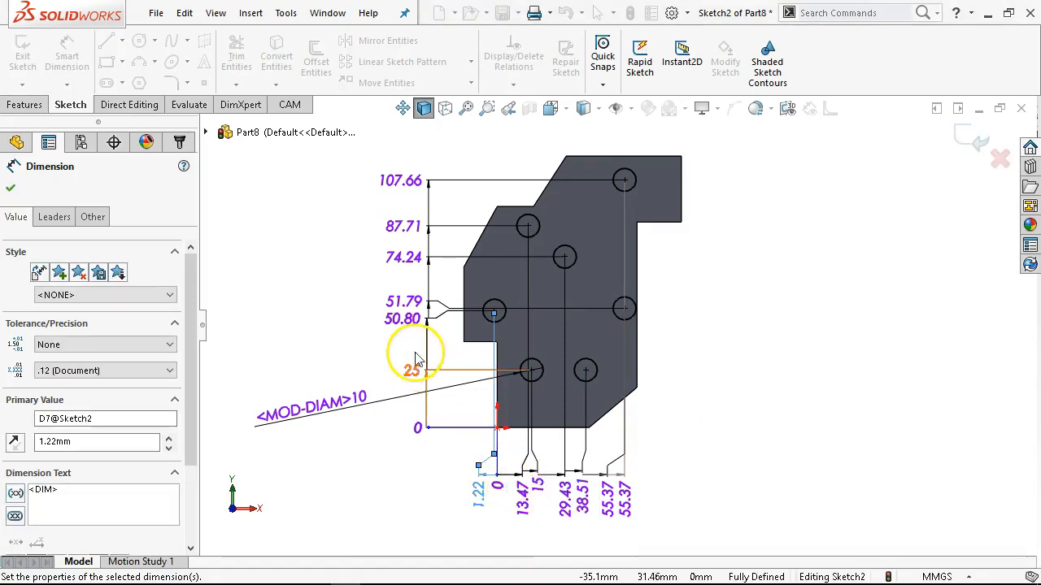
pyautogui.click(446, 324)
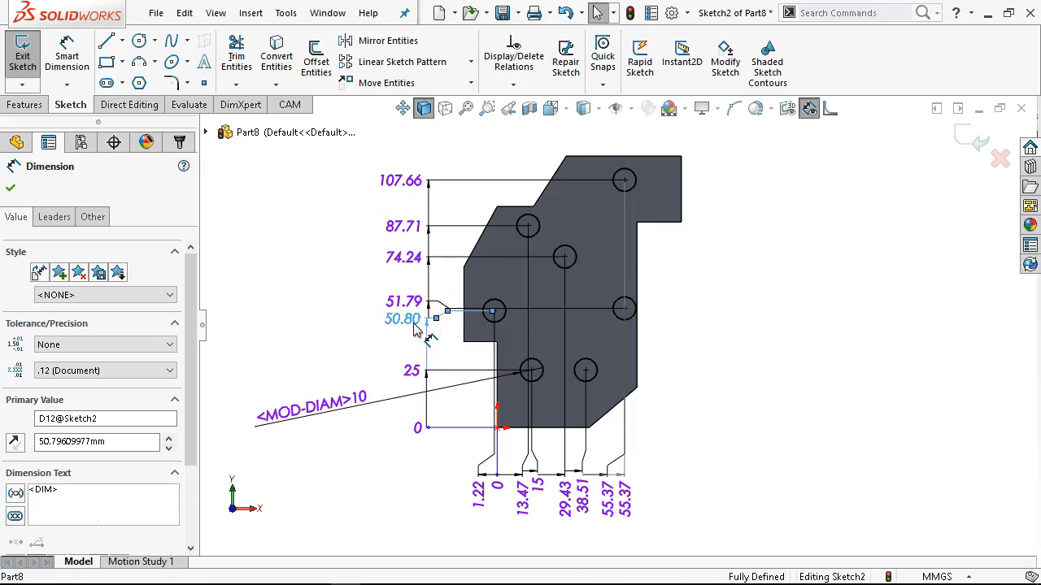
pyautogui.doubleClick(415, 326)
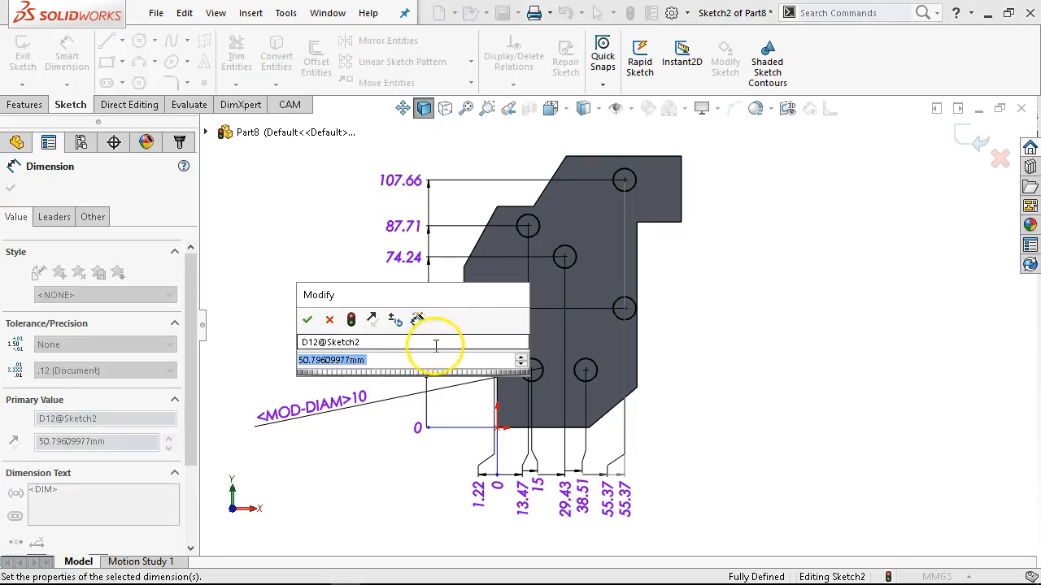
pyautogui.write('57.14')
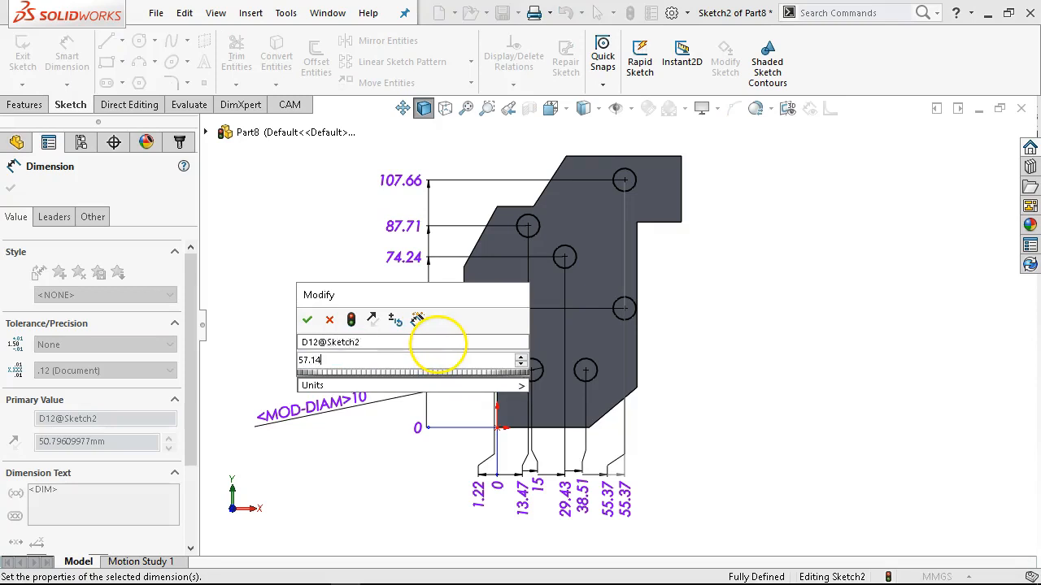
pyautogui.press('Return')
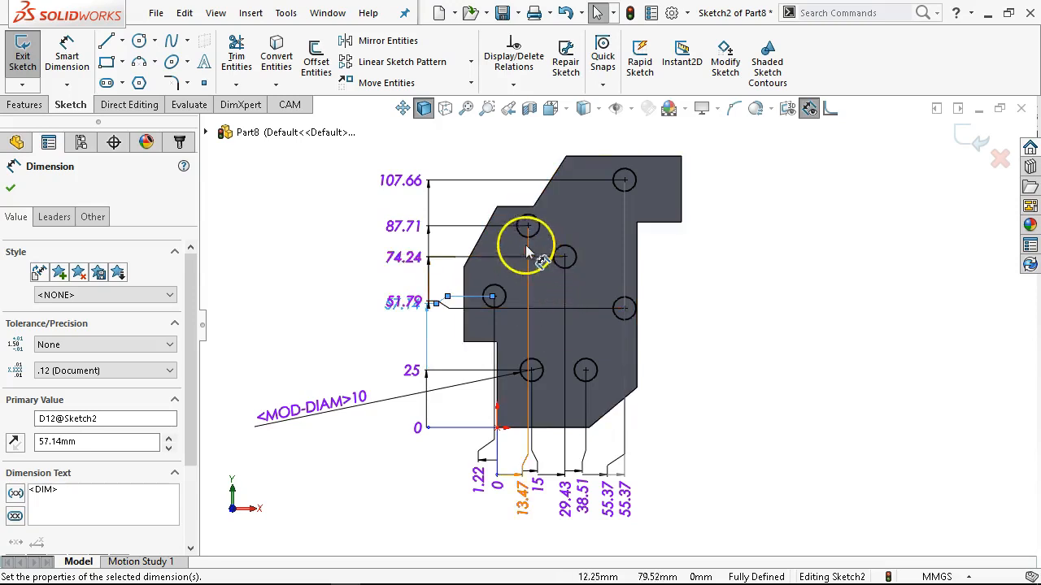
# Set the vertical ordinate of the upper-left circle to 84.04 mm.
pyautogui.doubleClick(415, 230)
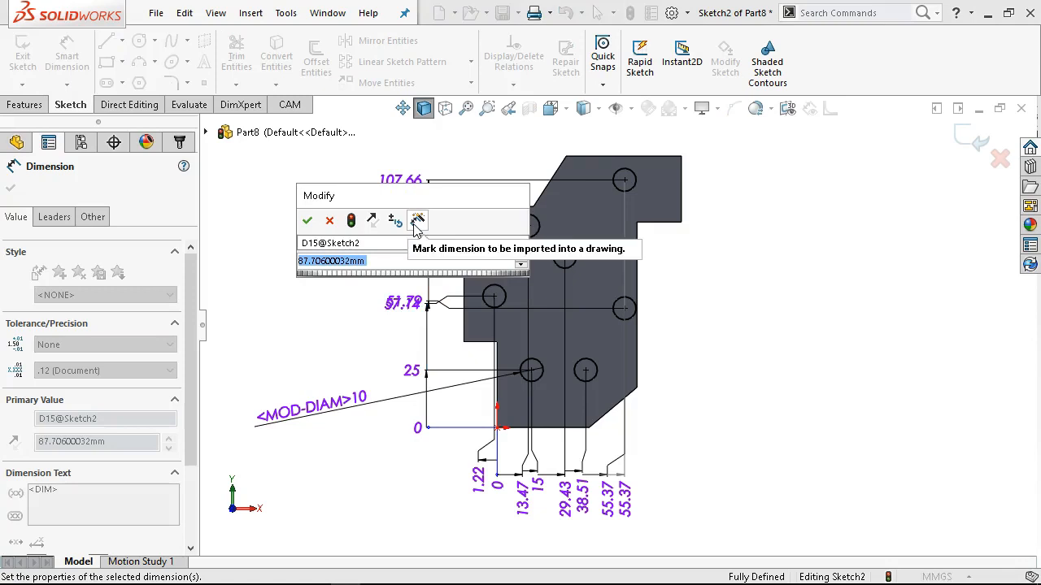
pyautogui.write('84.04')
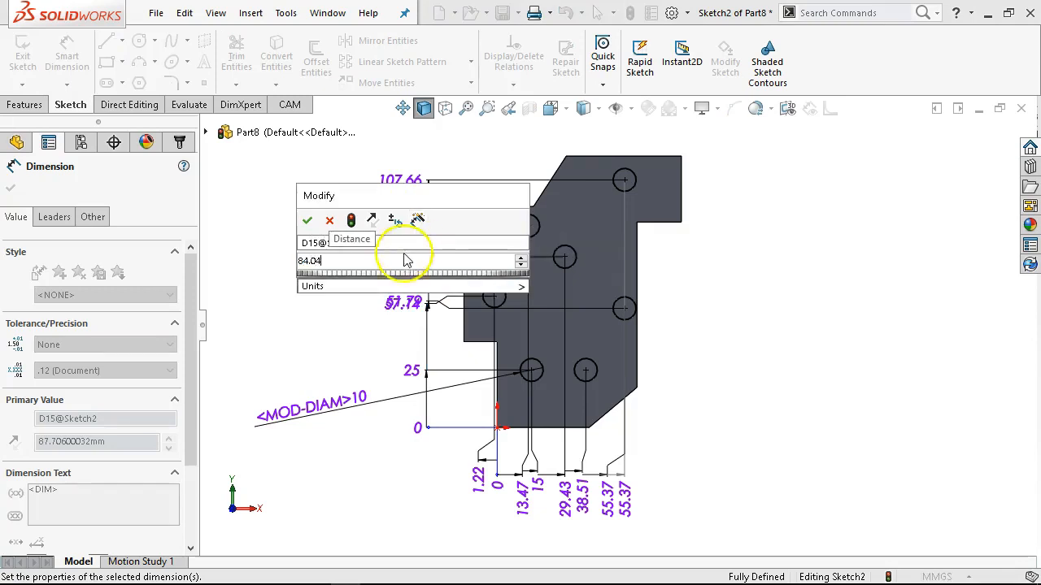
pyautogui.click(309, 221)
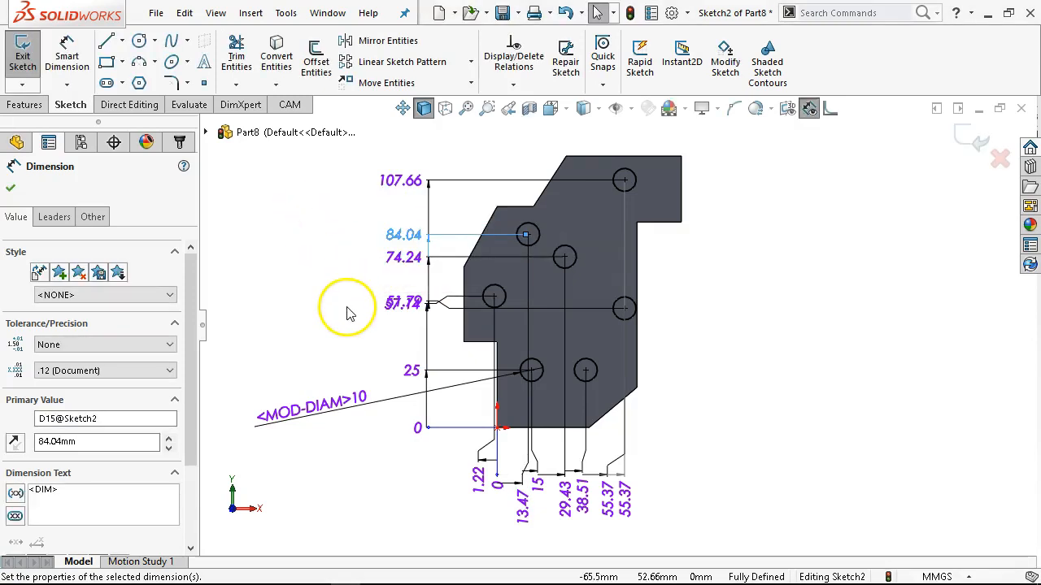
# Set the horizontal ordinate of the upper-left circle to 10.27 mm.
pyautogui.click(525, 325)
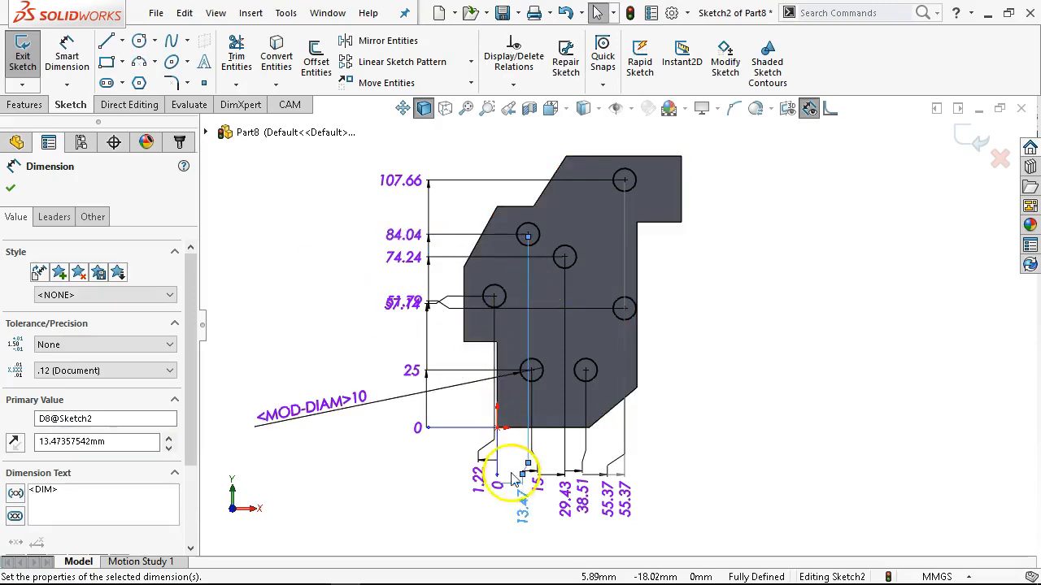
pyautogui.doubleClick(523, 499)
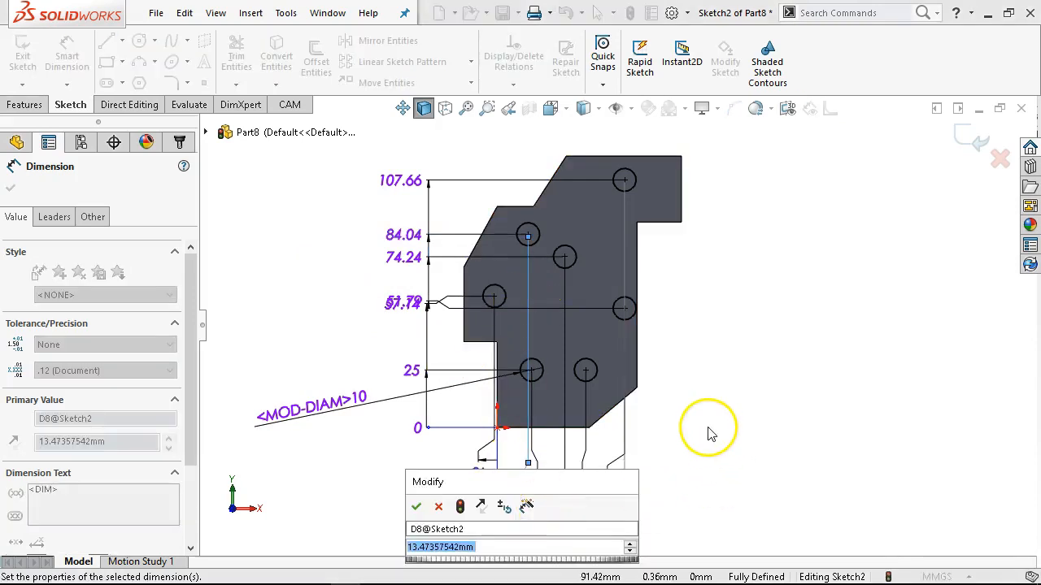
pyautogui.write('10.2')
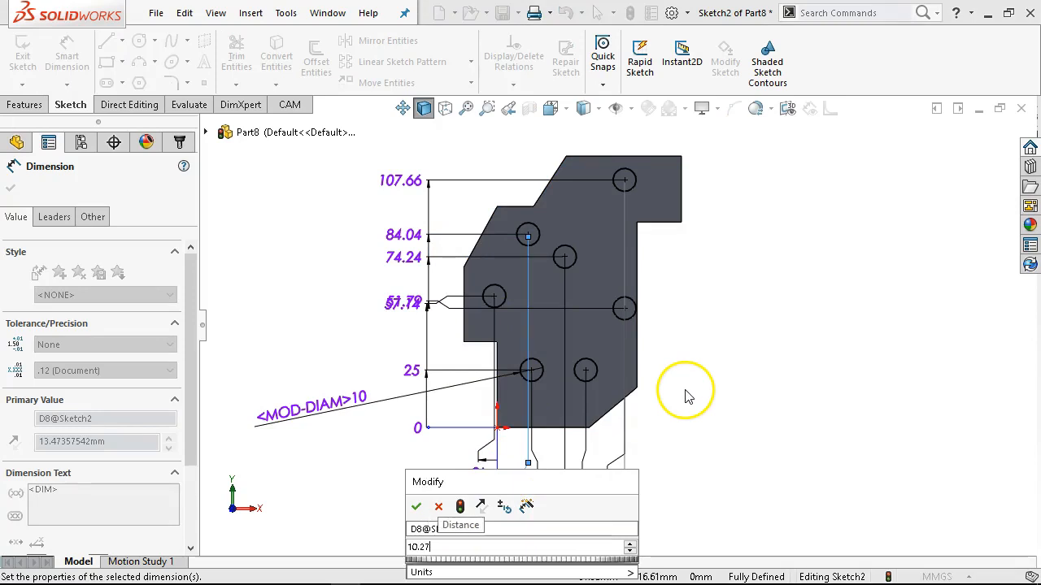
pyautogui.write('7')
pyautogui.press('Return')
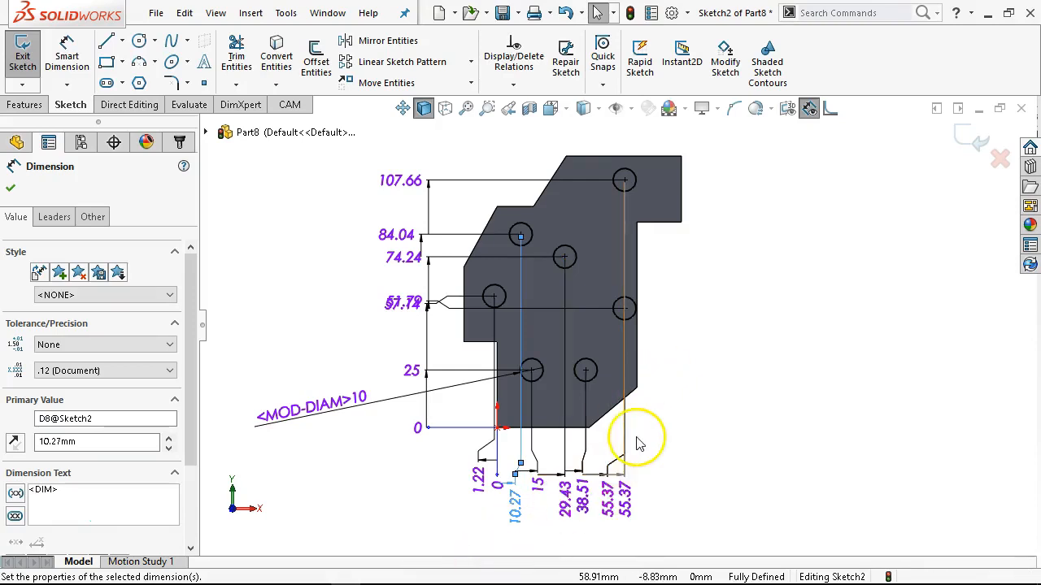
pyautogui.click(657, 493)
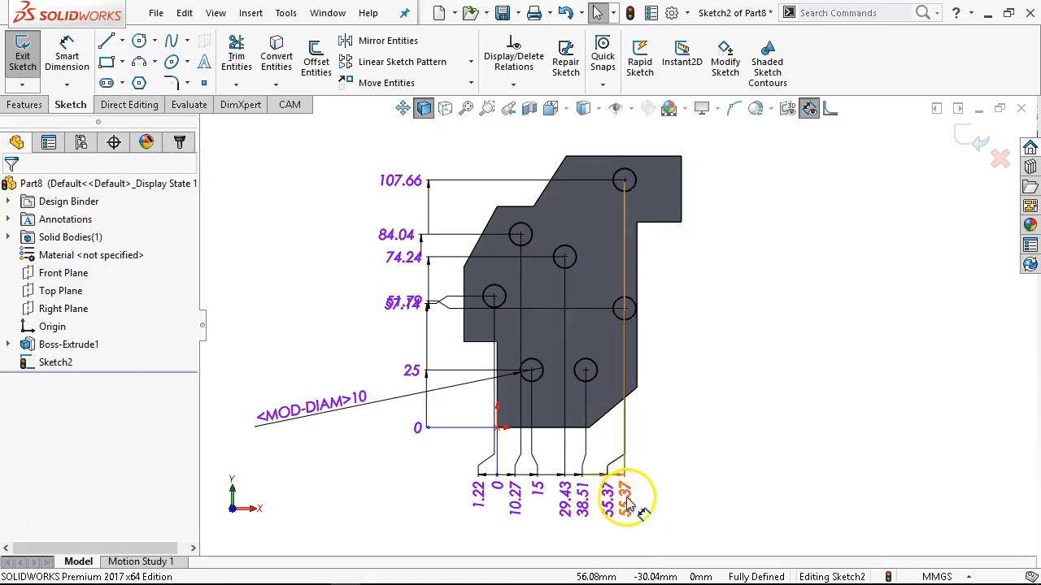
# Delete the redundant driven horizontal ordinate dimension of the topmost circle.
pyautogui.click(625, 501)
pyautogui.doubleClick(626, 501)
pyautogui.click(614, 299)
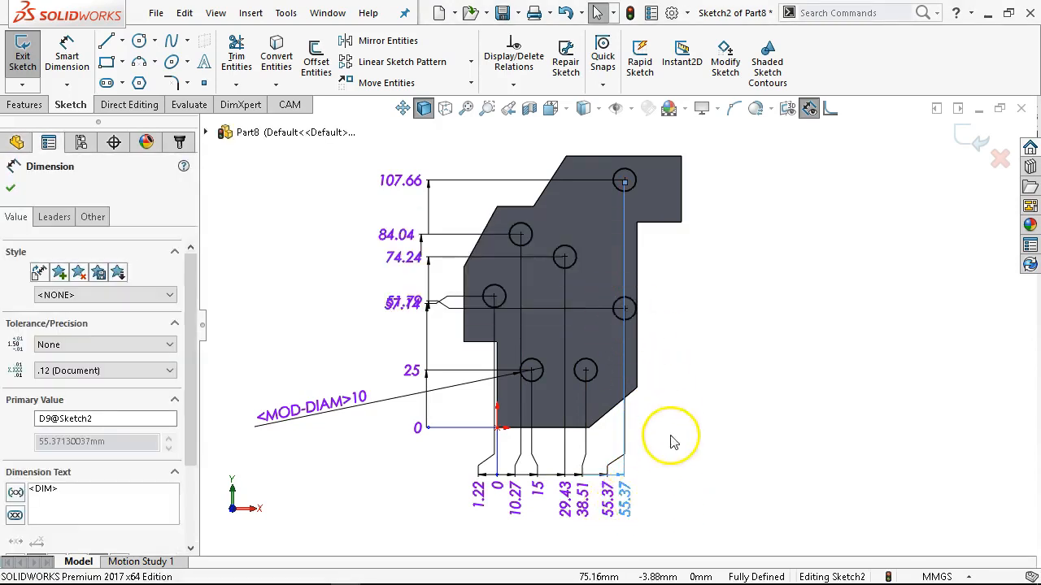
pyautogui.scroll(-2, 657, 465)
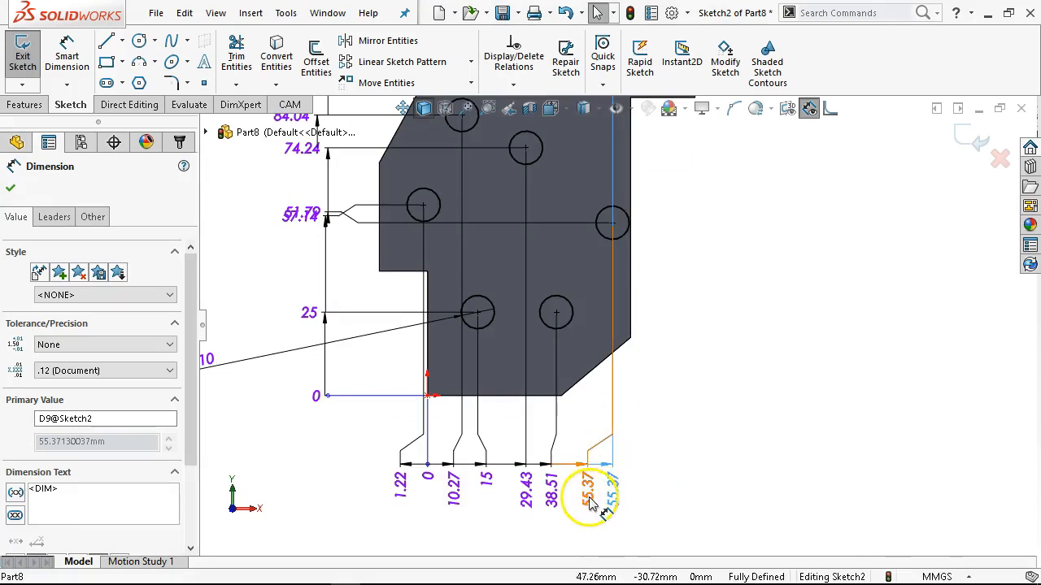
pyautogui.press('Delete')
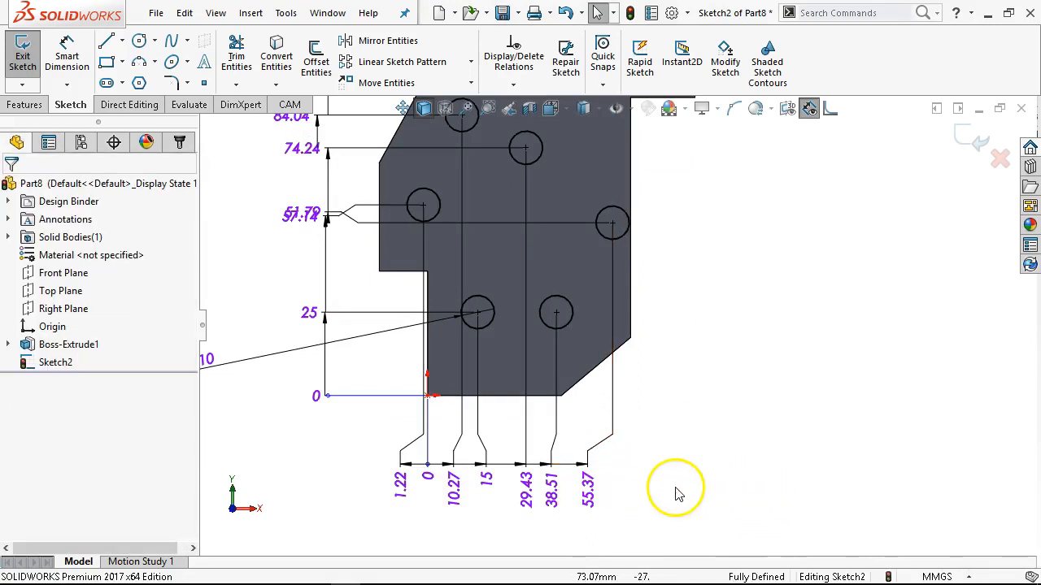
# Set the horizontal ordinate of the middle-right circle to 46.5 mm.
pyautogui.click(585, 482)
pyautogui.doubleClick(585, 482)
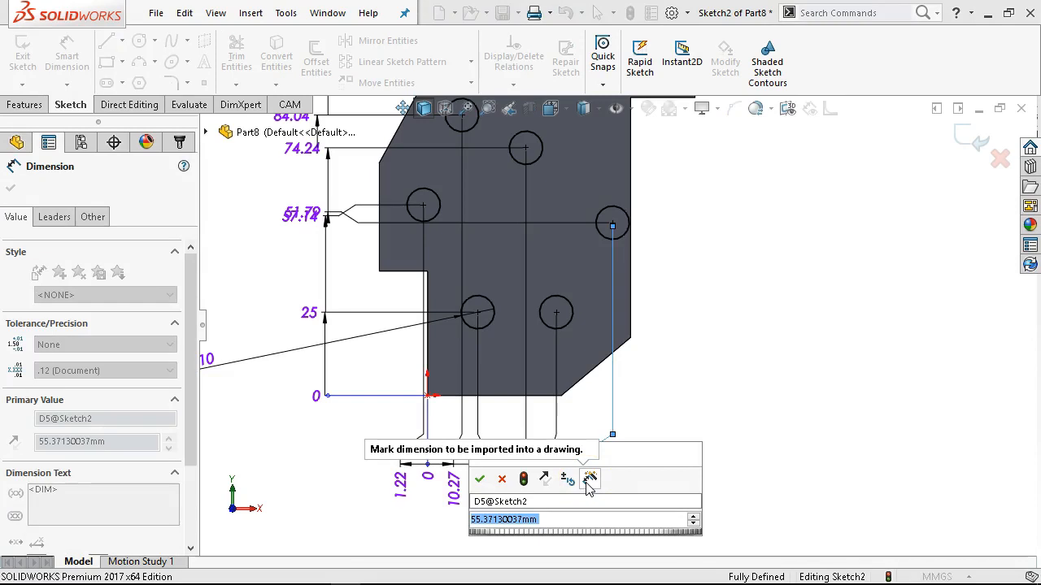
pyautogui.write('46.5')
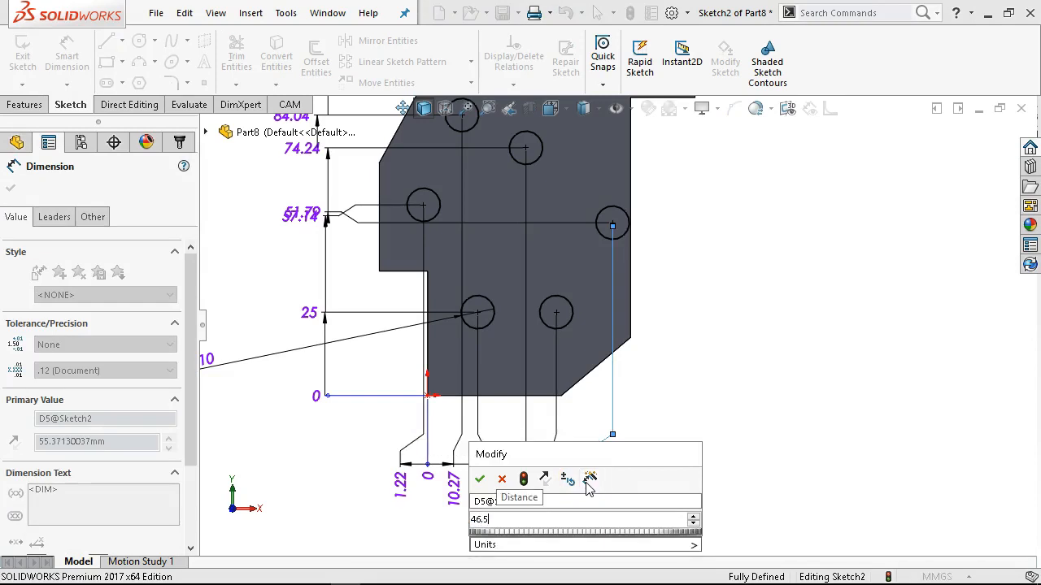
pyautogui.press('Return')
pyautogui.scroll(4, 679, 390)
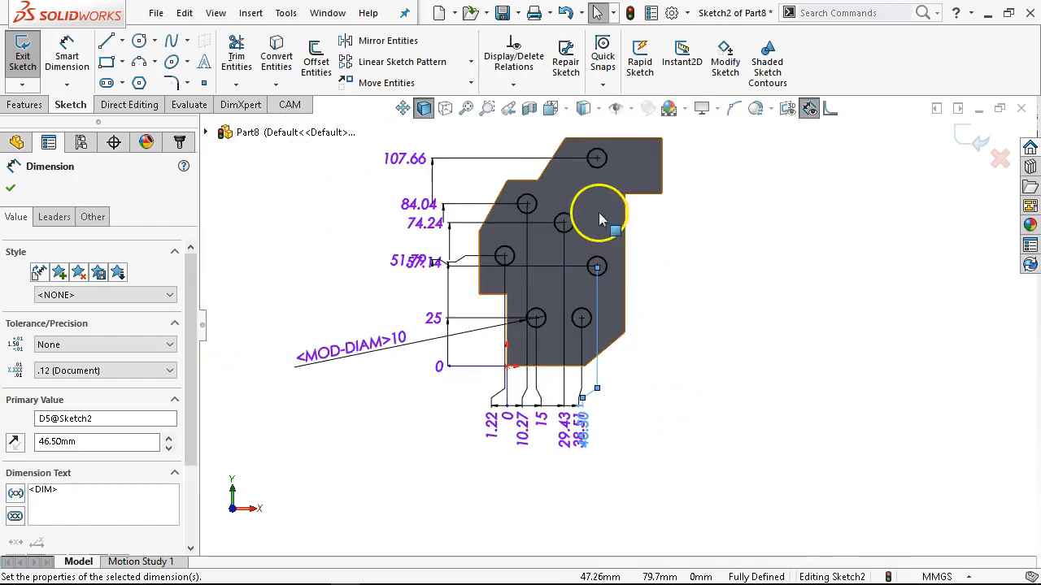
# Set the vertical ordinate of the middle-right circle to 52.61 mm.
pyautogui.scroll(-2, 598, 212)
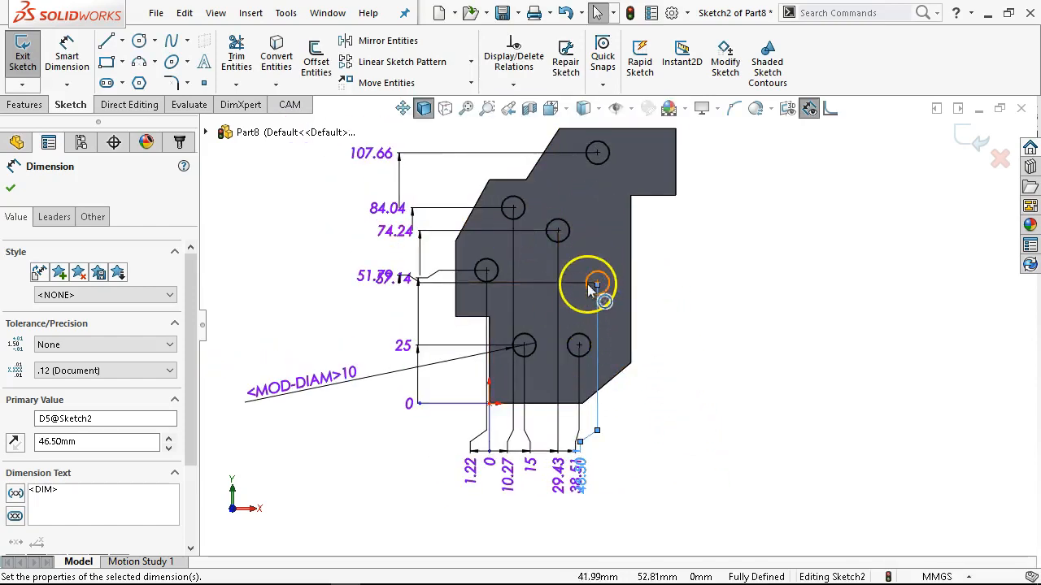
pyautogui.click(358, 278)
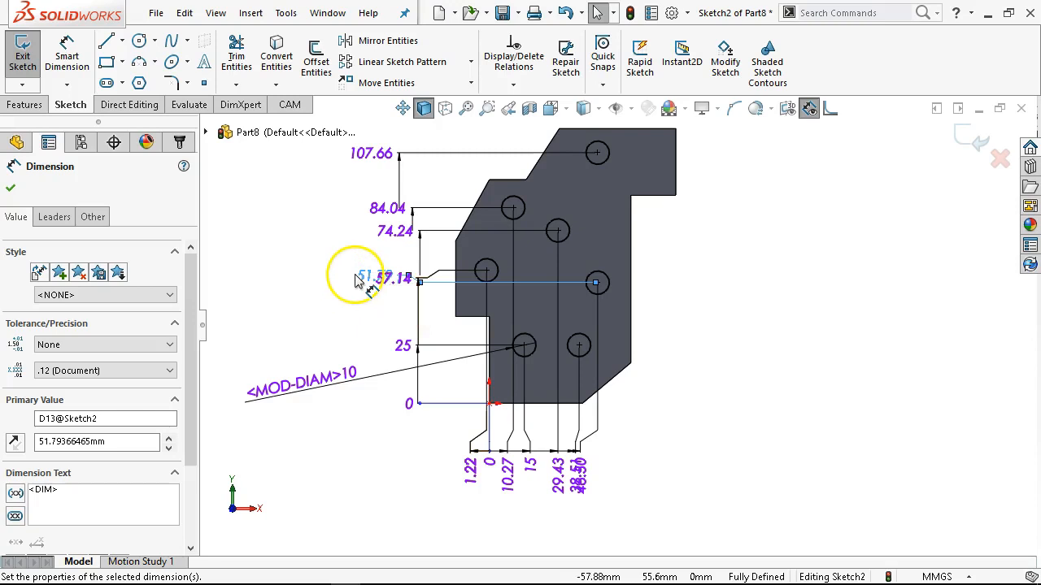
pyautogui.doubleClick(360, 278)
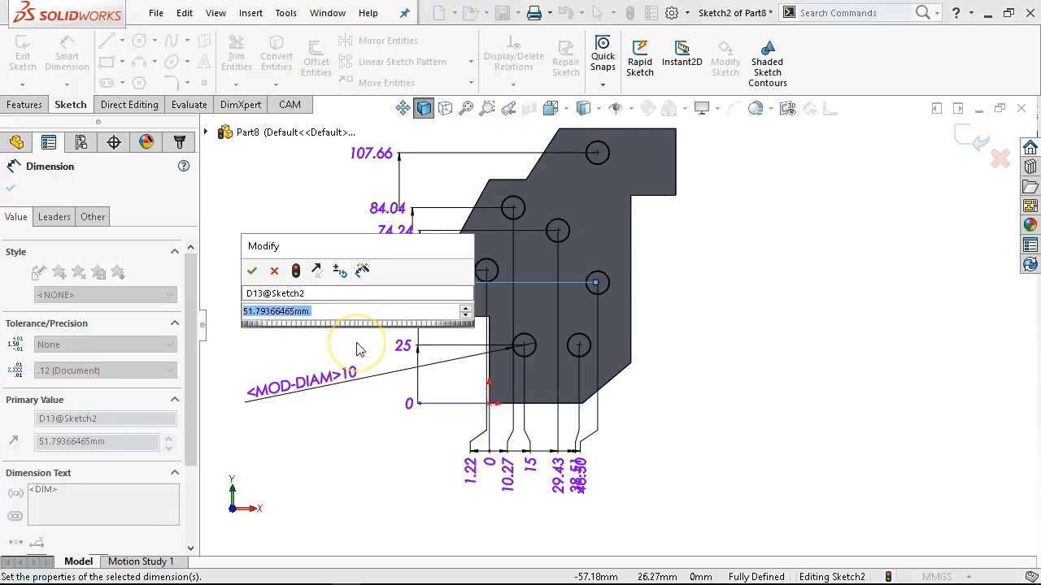
pyautogui.write('52.61')
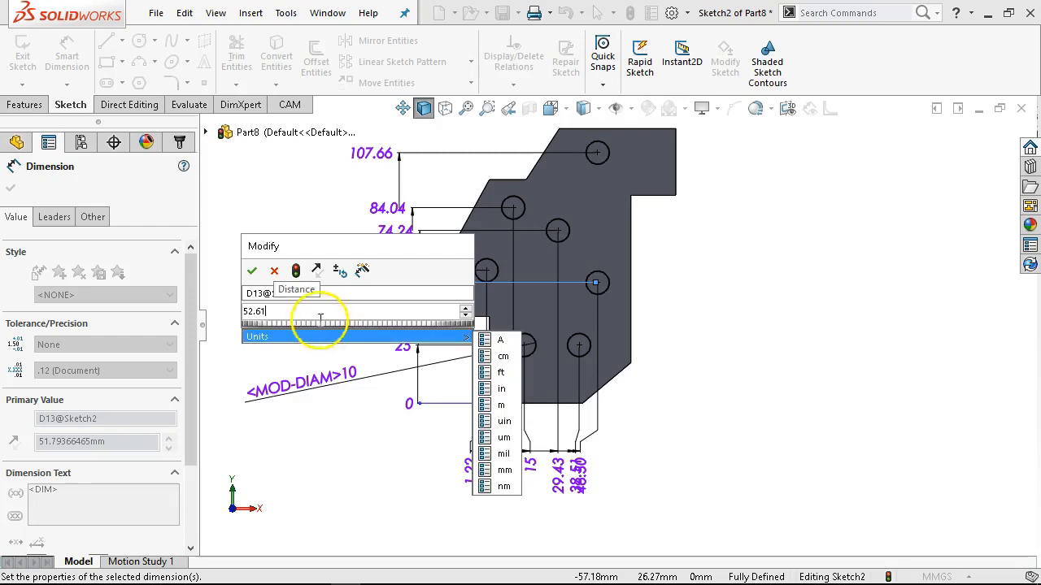
pyautogui.click(251, 270)
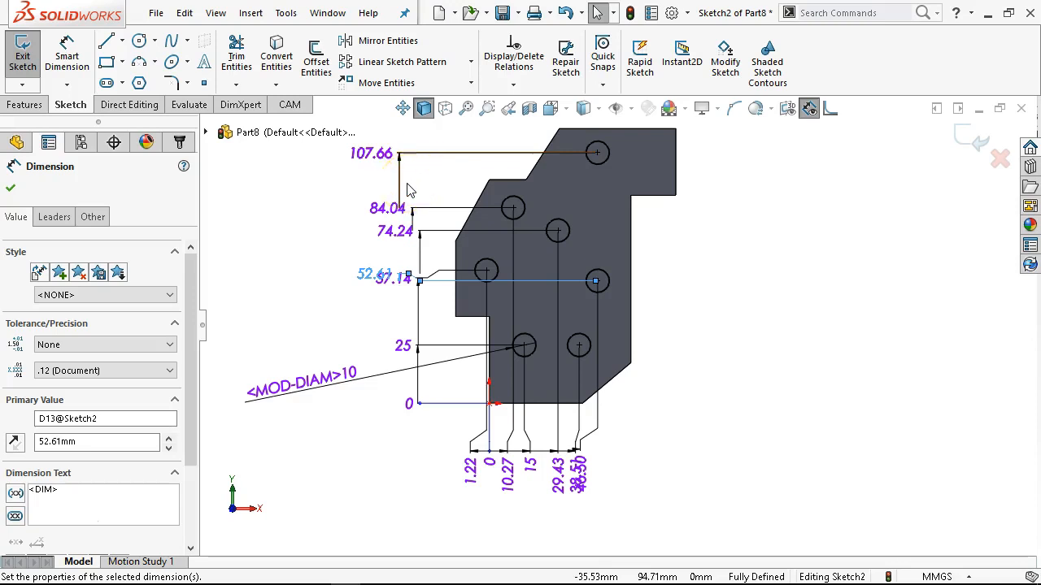
# Set the vertical ordinate of the topmost circle to 101.88 mm.
pyautogui.doubleClick(372, 155)
pyautogui.write('1')
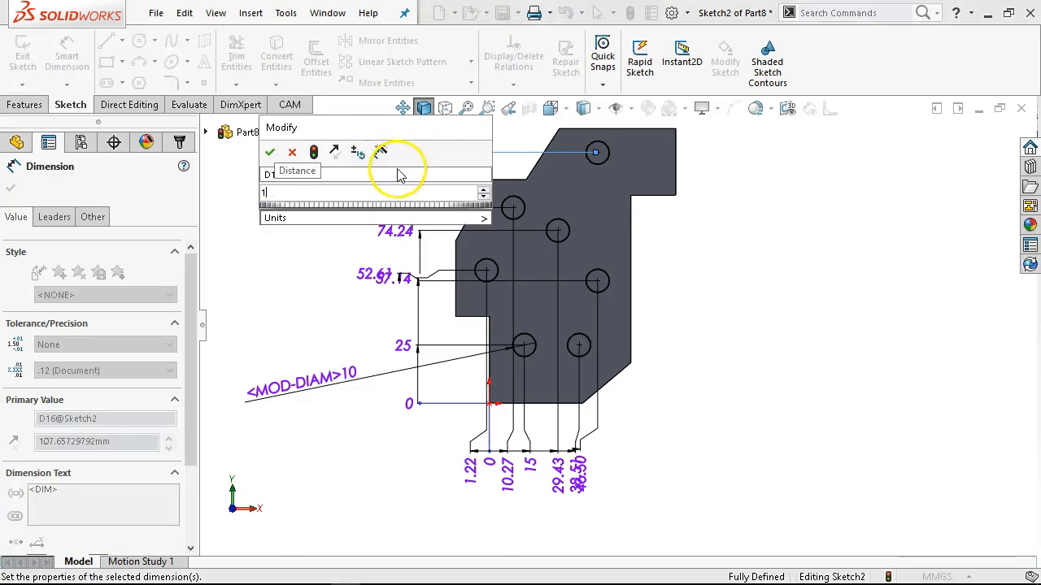
pyautogui.write('01.88')
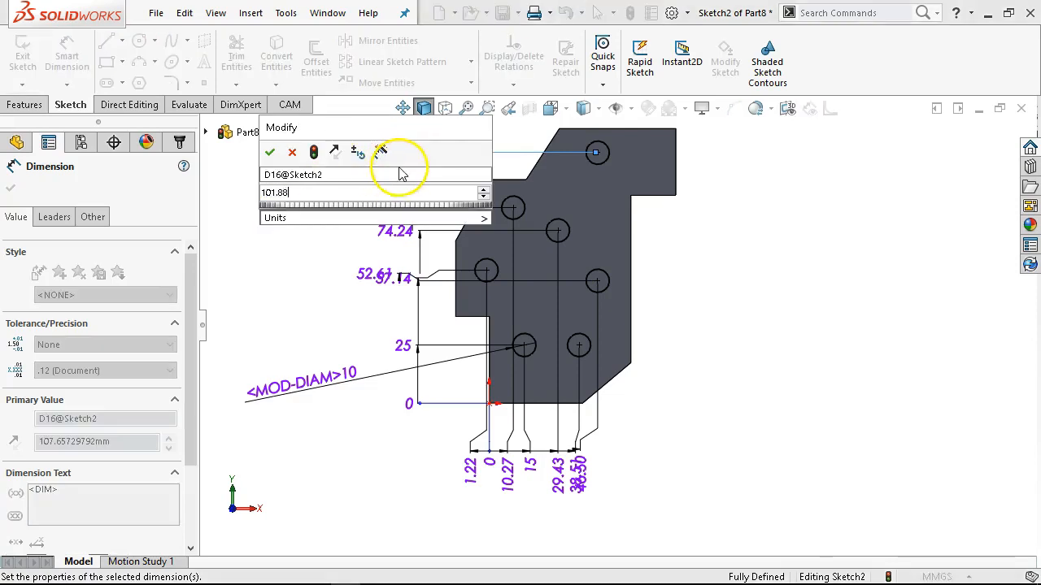
pyautogui.press('Return')
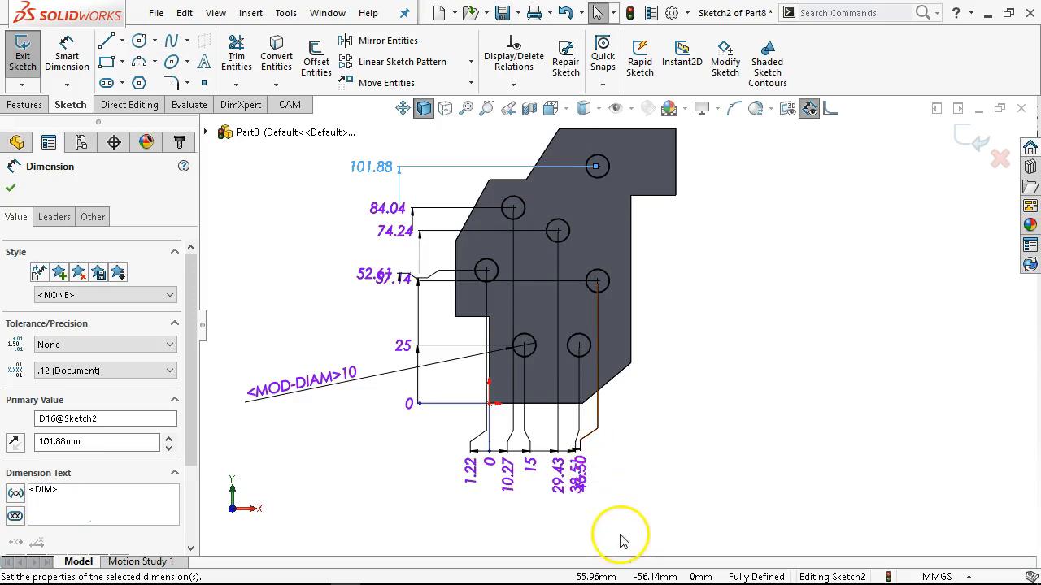
# Move the text of the 46.50 mm horizontal ordinate clear of the neighbouring 38.51 mm label.
pyautogui.moveTo(584, 466); pyautogui.dragTo(614, 467)
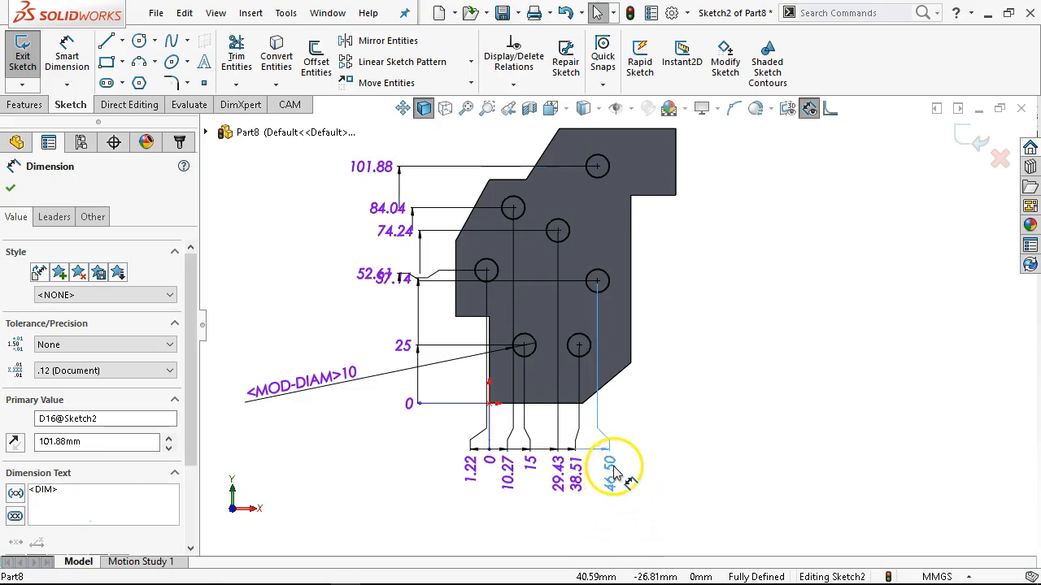
pyautogui.click(665, 397)
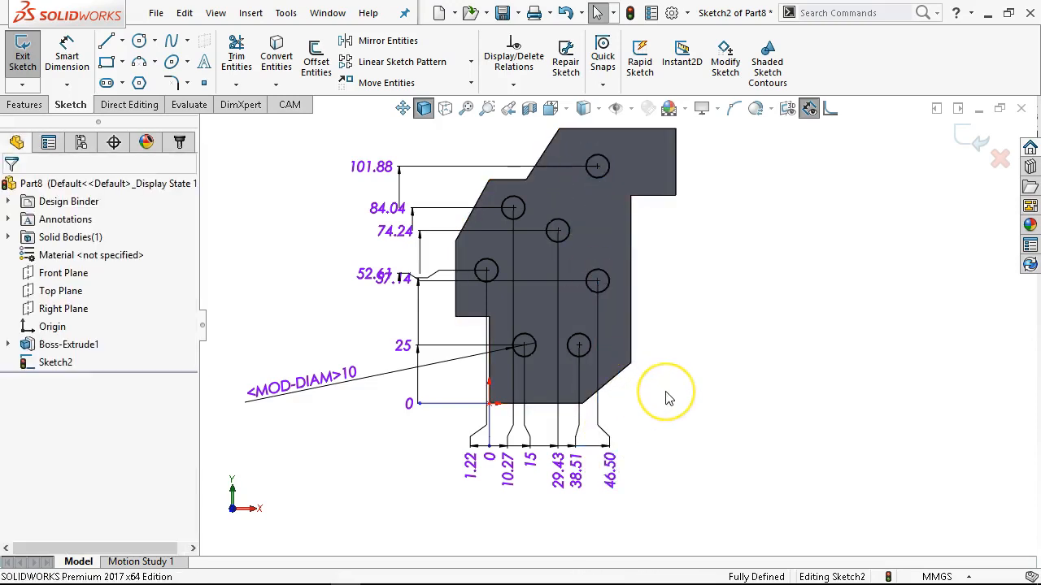
pyautogui.rightClick(575, 471)
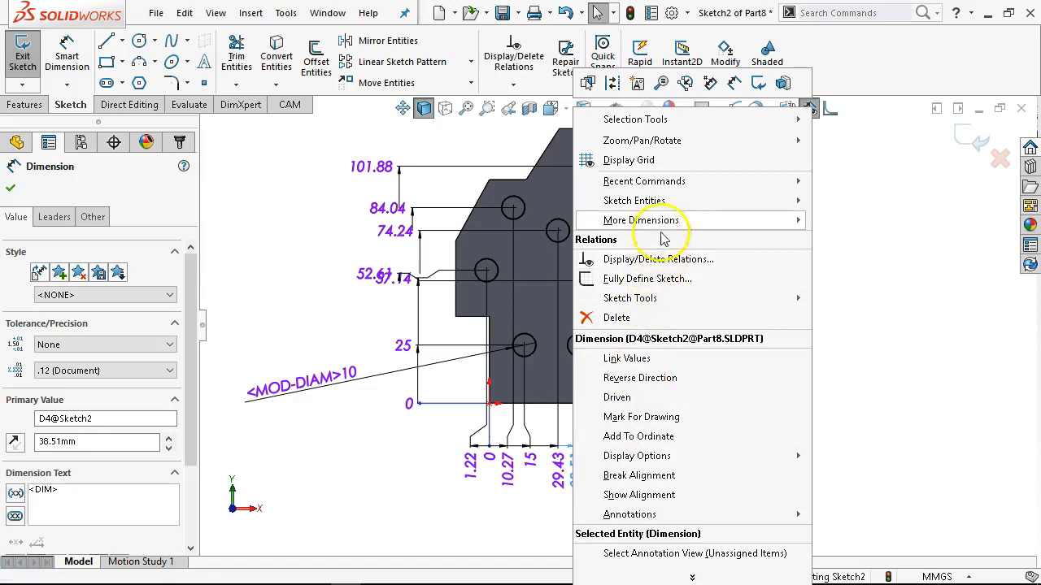
pyautogui.click(657, 437)
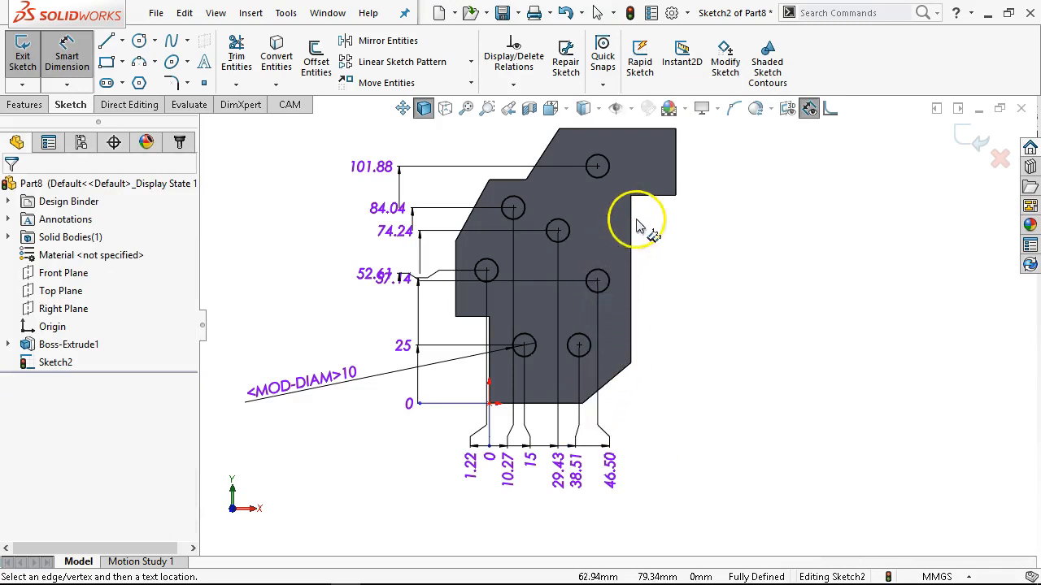
pyautogui.press('Escape')
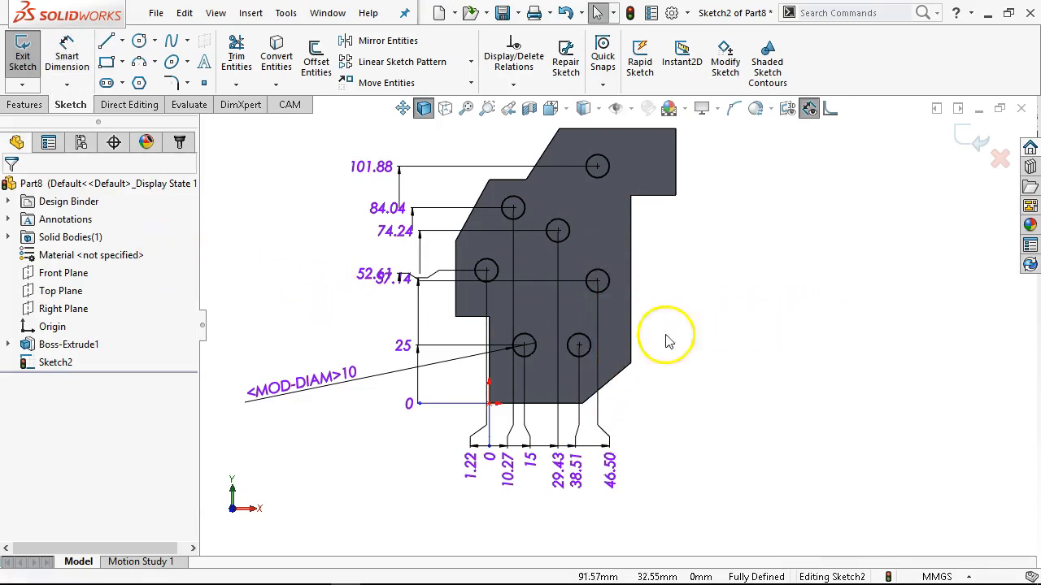
# Re-jog the horizontal ordinate dimensions below the plate.
pyautogui.rightClick(602, 351)
pyautogui.moveTo(666, 458)
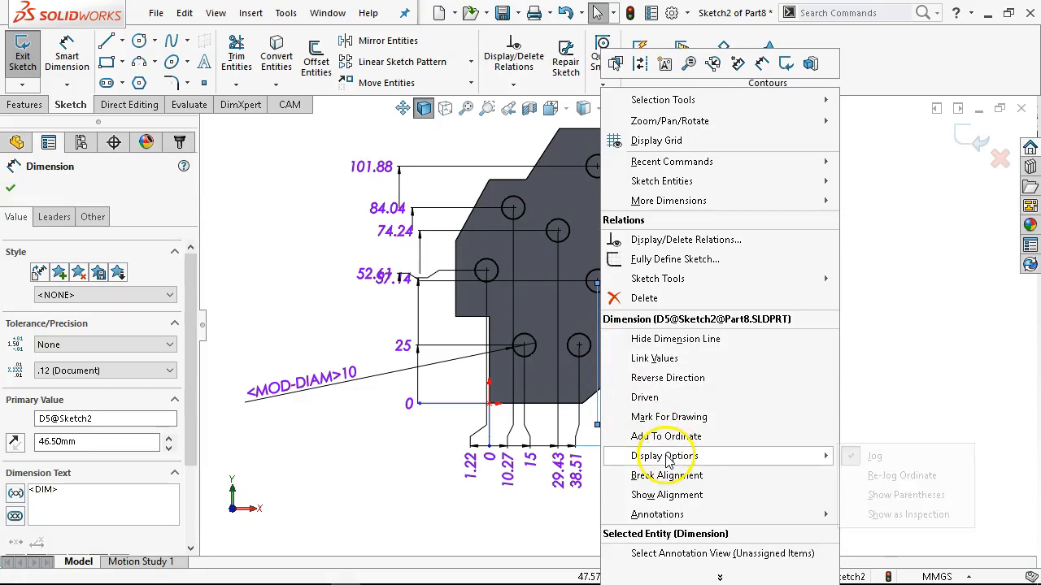
pyautogui.click(890, 481)
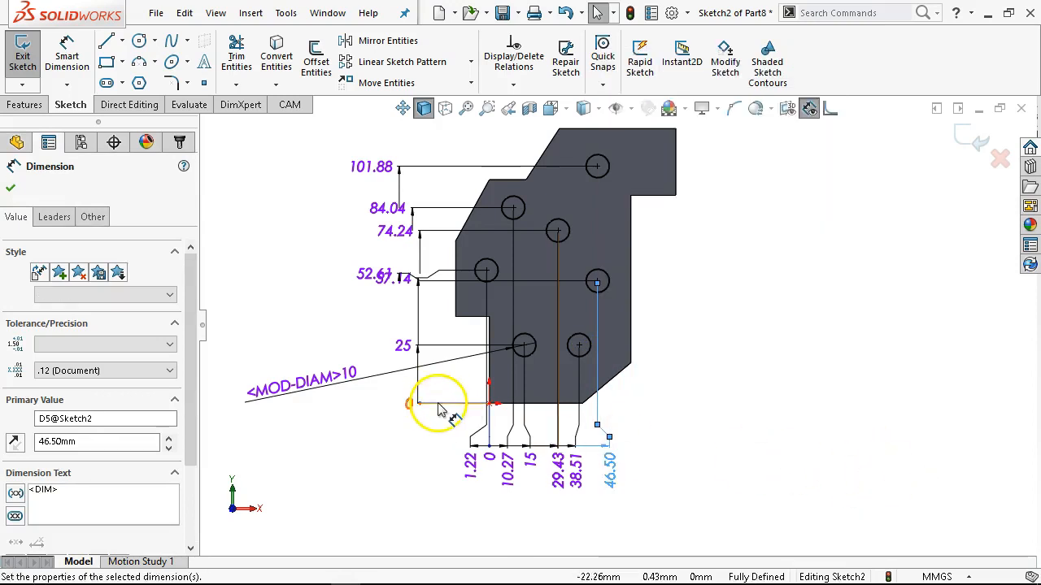
# Re-jog the vertical ordinate dimensions and move them slightly farther out from the plate so the labels no longer overlap.
pyautogui.rightClick(431, 401)
pyautogui.moveTo(504, 456)
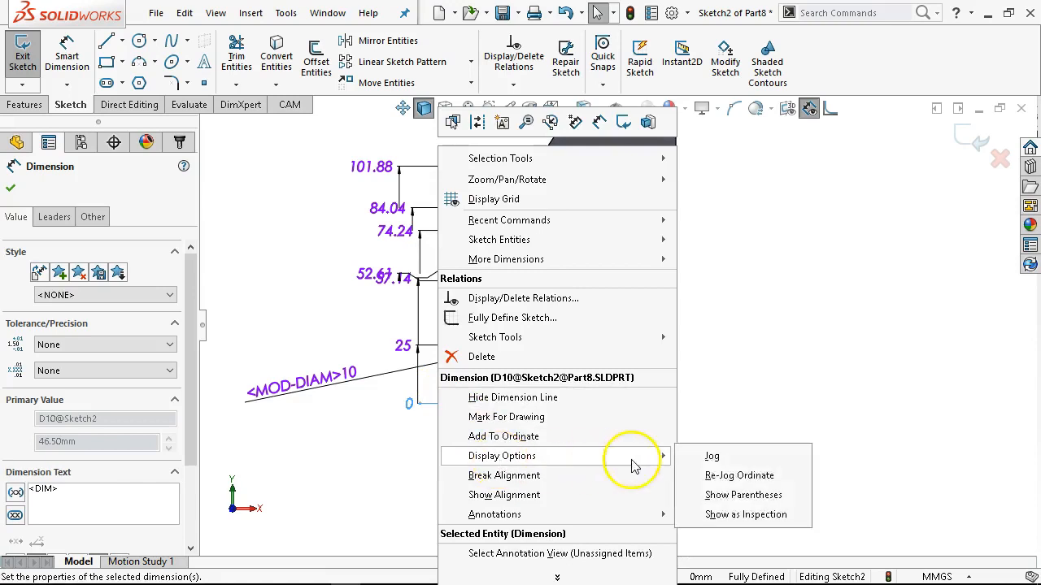
pyautogui.click(731, 464)
pyautogui.click(852, 380)
pyautogui.moveTo(402, 279); pyautogui.dragTo(380, 274)
pyautogui.click(753, 352)
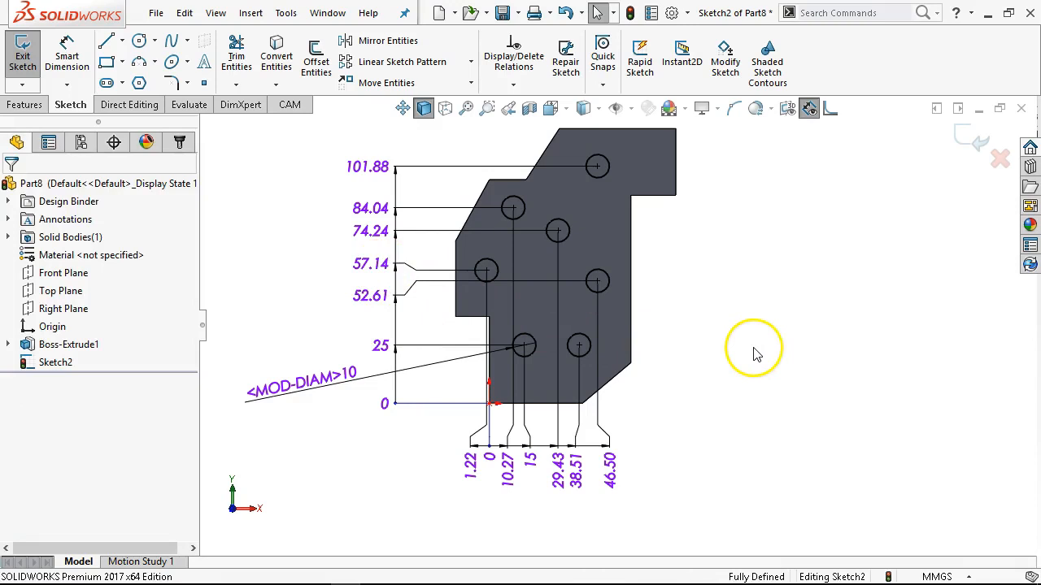
# Cut the seven sketched circles through the whole plate with an Extruded Cut set to Through All.
pyautogui.click(23, 104)
pyautogui.click(246, 73)
pyautogui.click(45, 286)
pyautogui.click(56, 311)
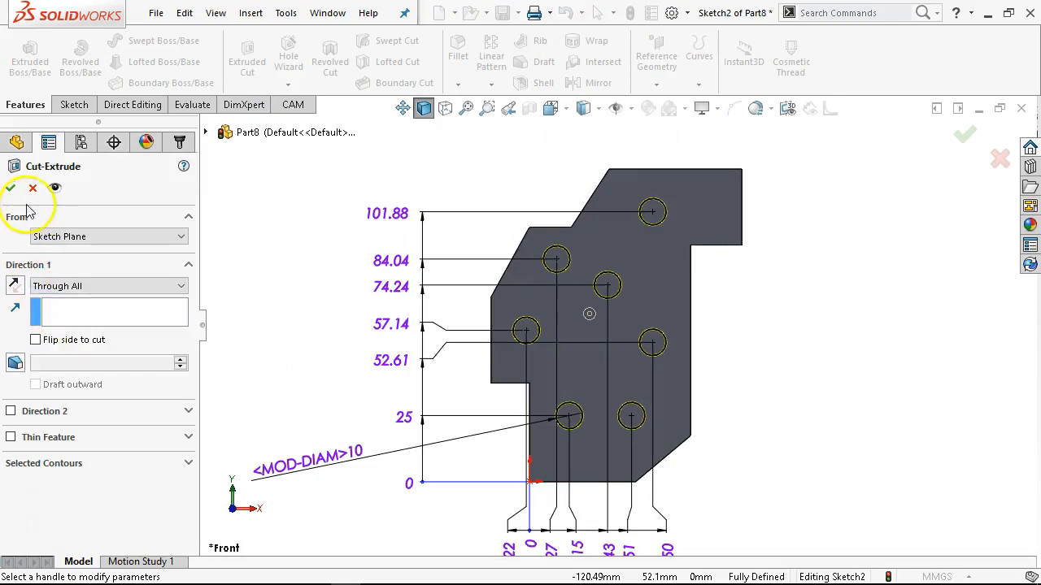
pyautogui.click(10, 188)
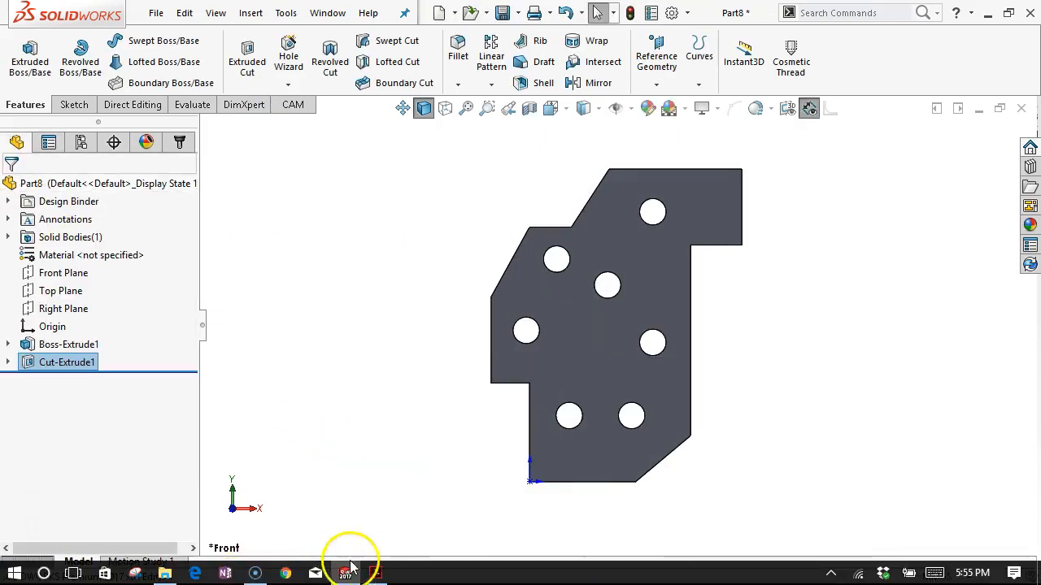
# Switch to the exercise PDF in Acrobat, check the Figure P1-15 hole table and look through the exercises on the following pages.
pyautogui.click(376, 572)
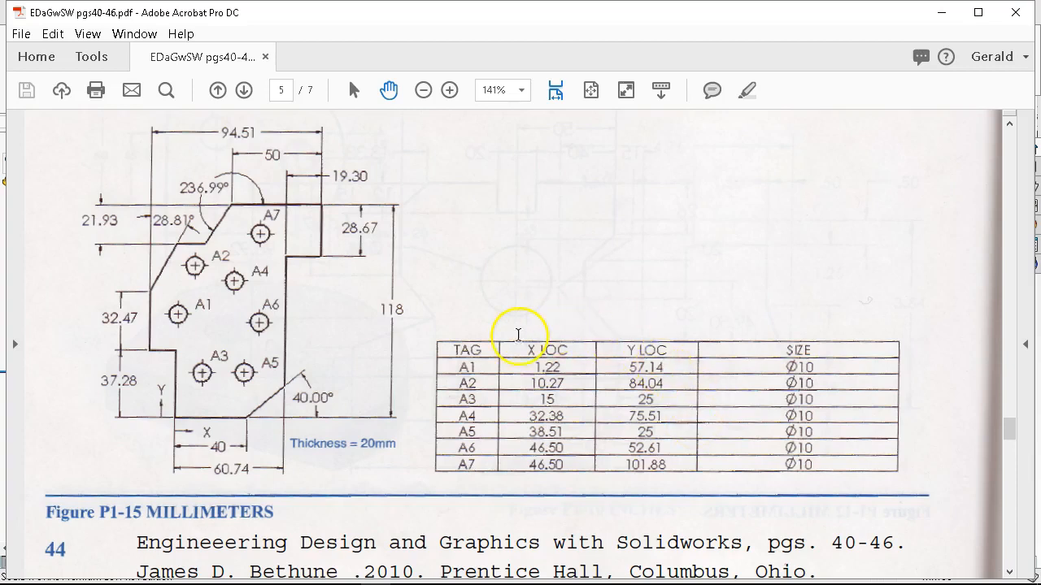
pyautogui.moveTo(343, 581)
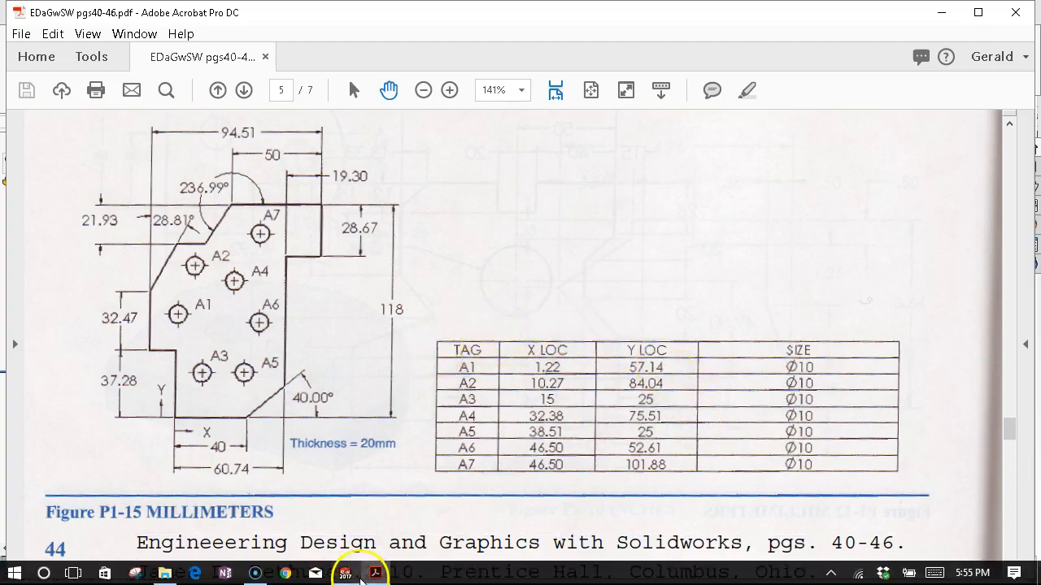
pyautogui.scroll(-3, 411, 313)
pyautogui.scroll(-7, 416, 313)
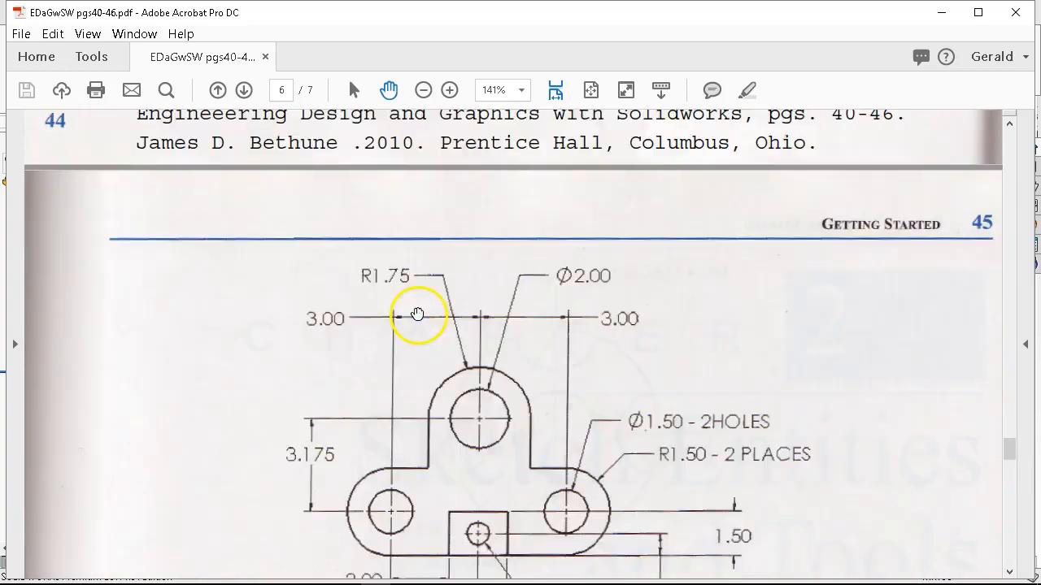
pyautogui.scroll(-7, 417, 314)
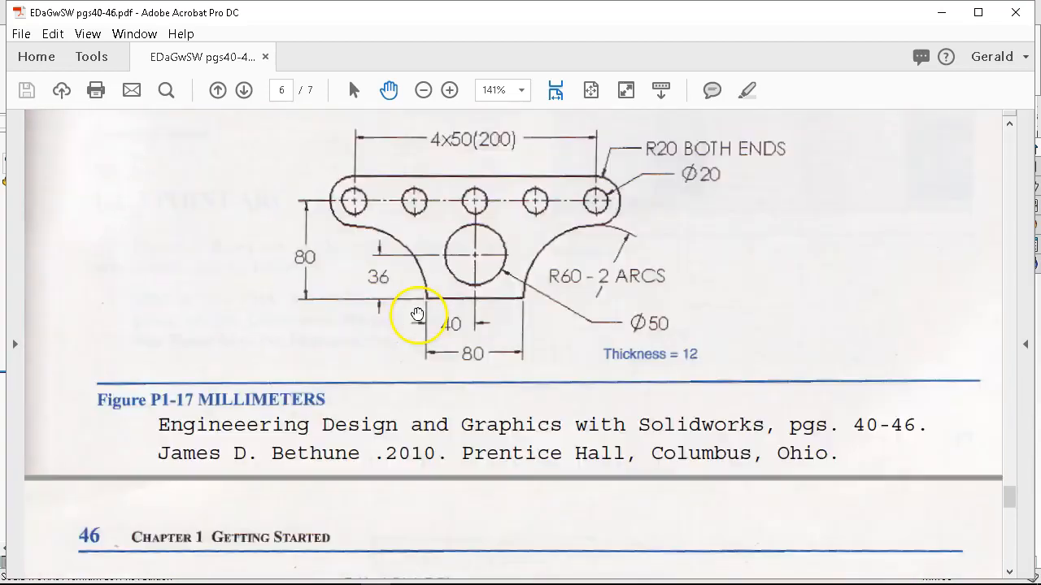
pyautogui.scroll(-4, 417, 313)
pyautogui.scroll(11, 417, 313)
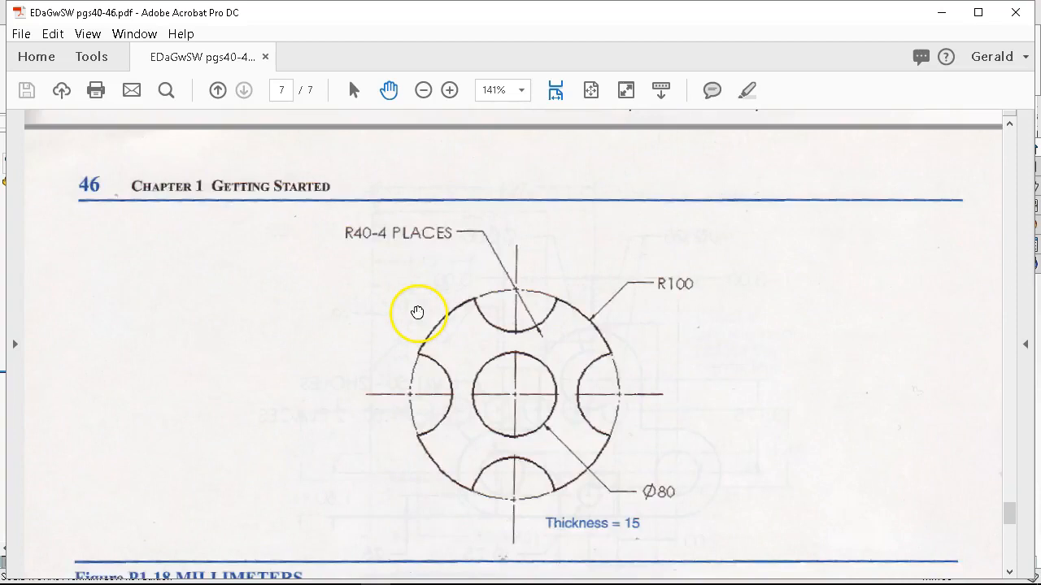
pyautogui.scroll(10, 417, 313)
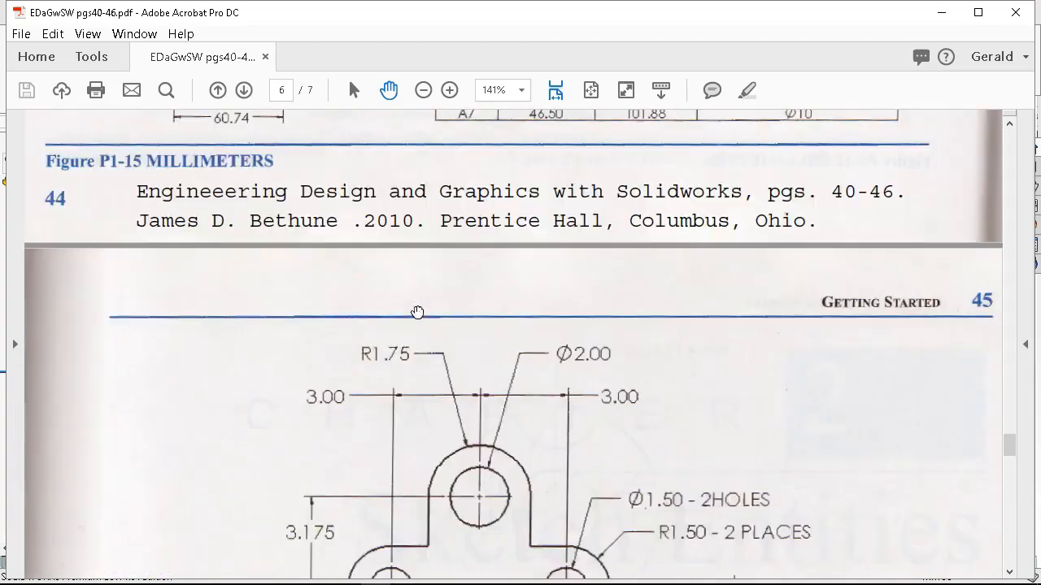
pyautogui.scroll(2, 417, 312)
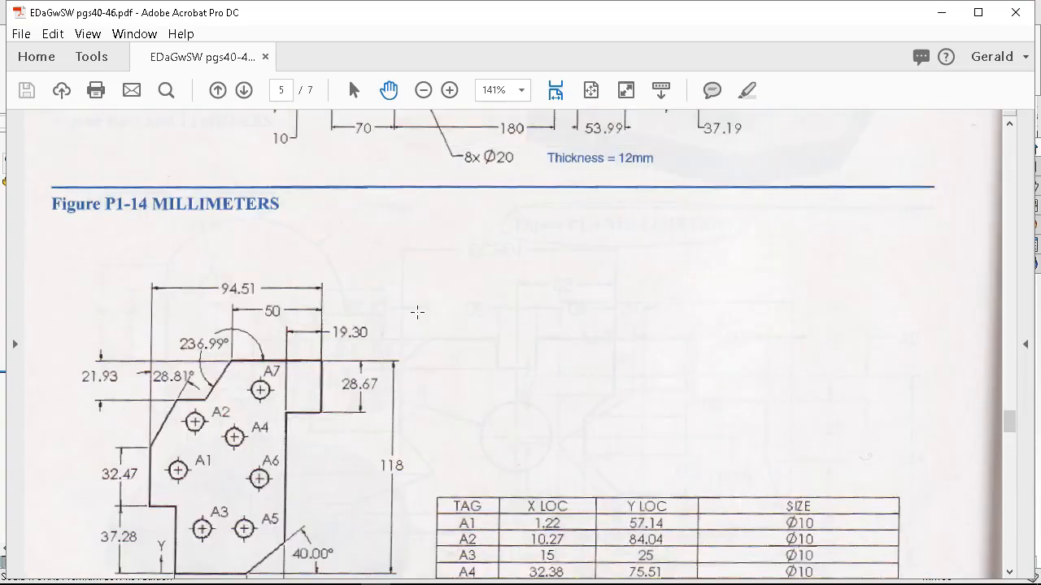